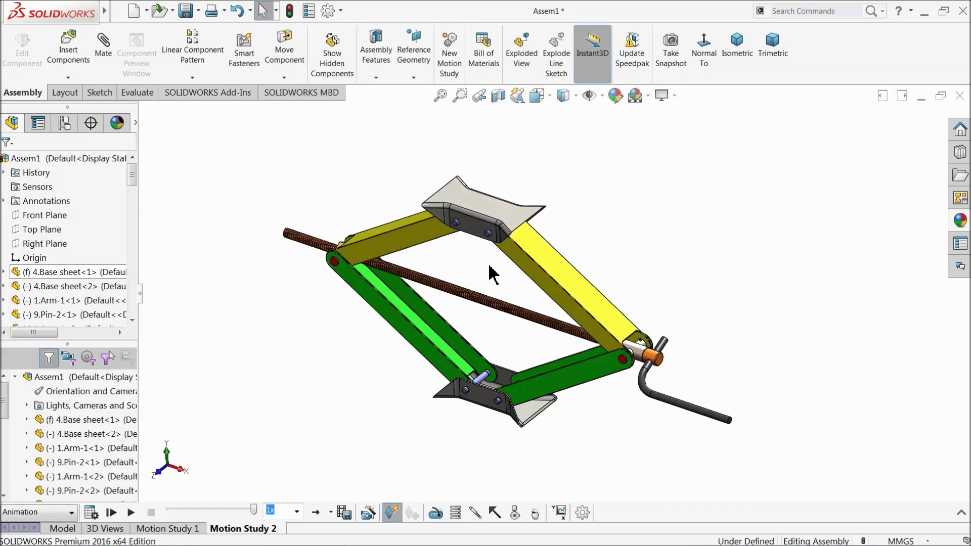
# Examine the scissor jack assembly's screw rod, arms and handle, and move the upper base sheet to check the mechanism's motion
pyautogui.scroll(-1, 490, 265)
pyautogui.moveTo(475, 232); pyautogui.dragTo(486, 205)
pyautogui.scroll(-6, 621, 352)
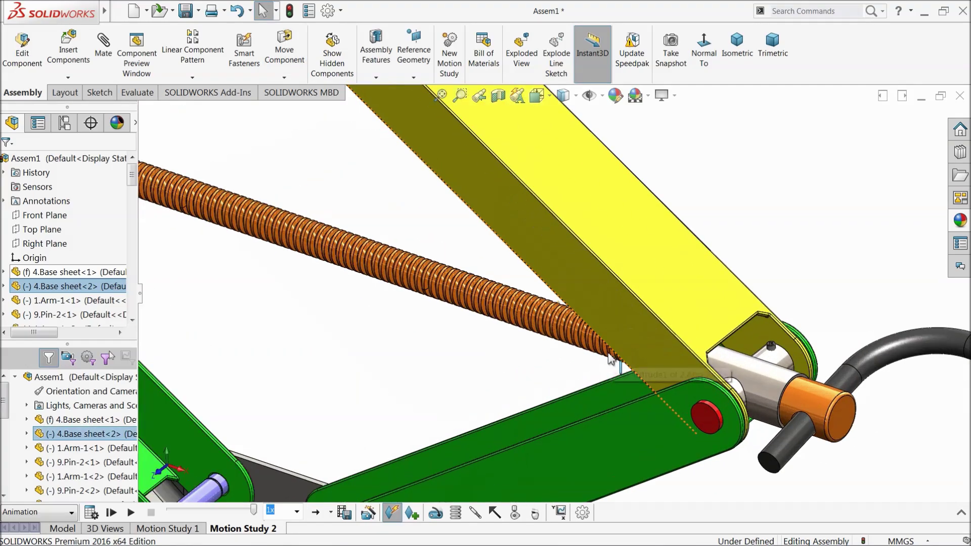
pyautogui.scroll(8, 389, 276)
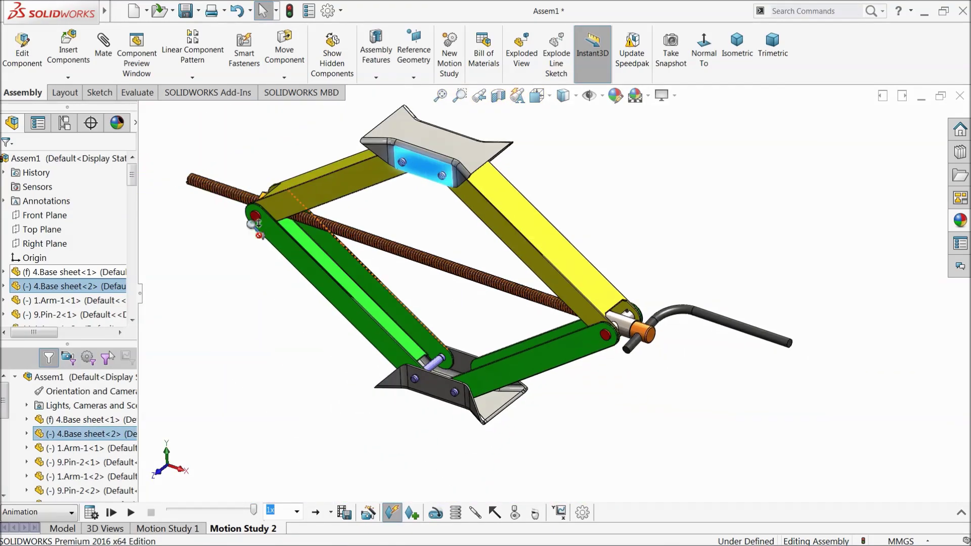
pyautogui.scroll(-8, 273, 222)
pyautogui.scroll(-2, 420, 228)
pyautogui.moveTo(420, 230)
pyautogui.mouseDown(button='middle')
pyautogui.moveTo(470, 277)
pyautogui.moveTo(416, 246)
pyautogui.mouseUp(button='middle')
pyautogui.scroll(10, 407, 264)
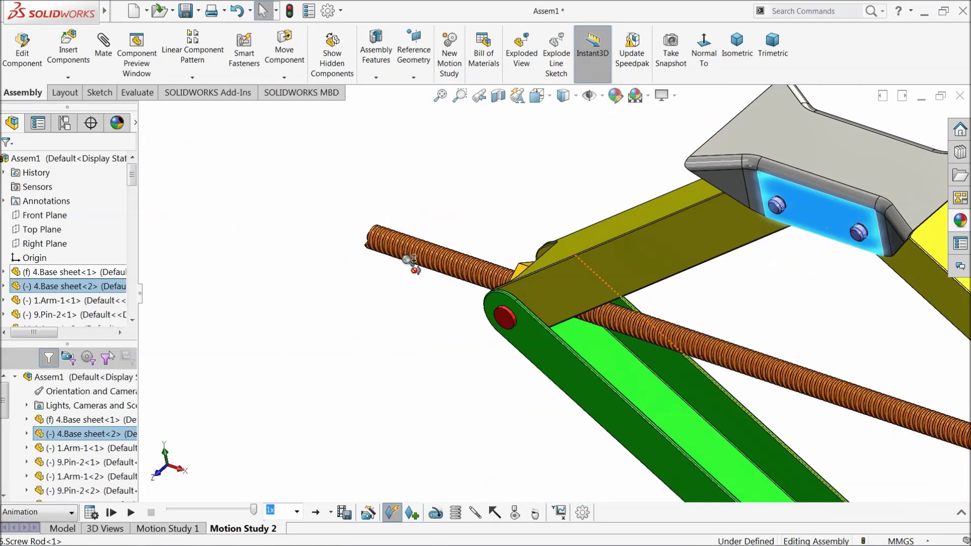
pyautogui.press('f')
pyautogui.moveTo(620, 344)
pyautogui.mouseDown(button='middle')
pyautogui.moveTo(631, 330)
pyautogui.moveTo(623, 334)
pyautogui.mouseUp(button='middle')
pyautogui.moveTo(469, 219); pyautogui.dragTo(542, 203)
pyautogui.moveTo(550, 276); pyautogui.dragTo(564, 276, button='middle')
pyautogui.moveTo(486, 209); pyautogui.dragTo(477, 259)
pyautogui.click(314, 415)
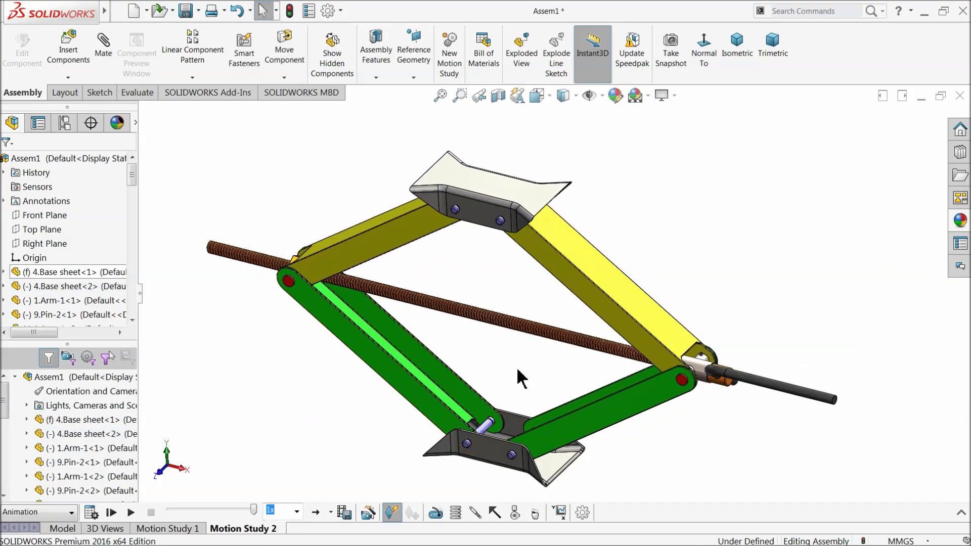
pyautogui.scroll(-2, 507, 364)
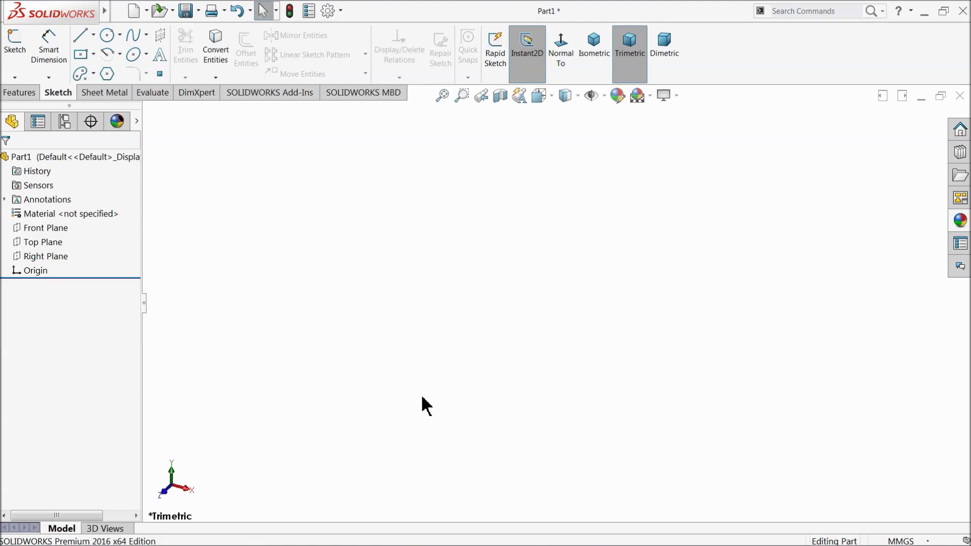
# Start a sketch on the Top Plane and draw a center rectangle about 280 by 108 mm on the origin
pyautogui.click(21, 246)
pyautogui.click(28, 231)
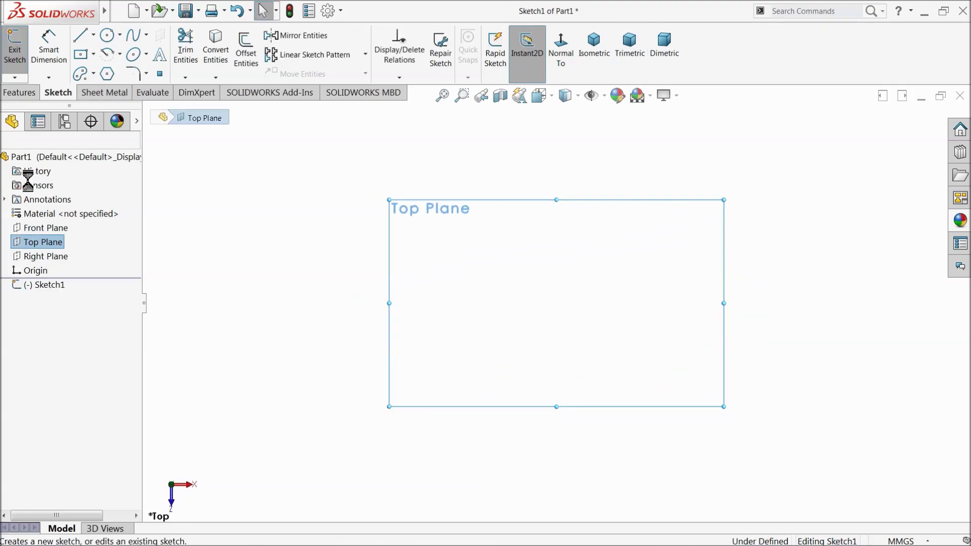
pyautogui.click(80, 54)
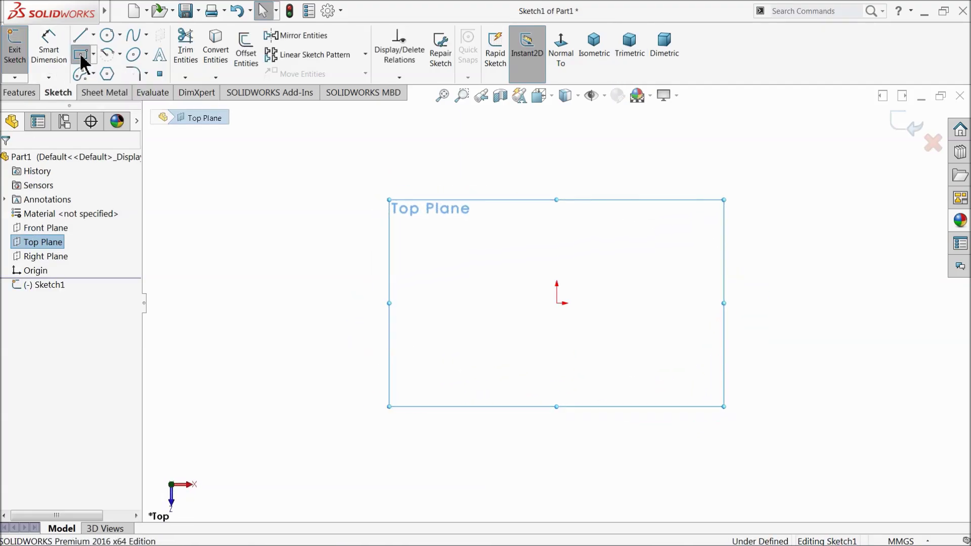
pyautogui.click(558, 304)
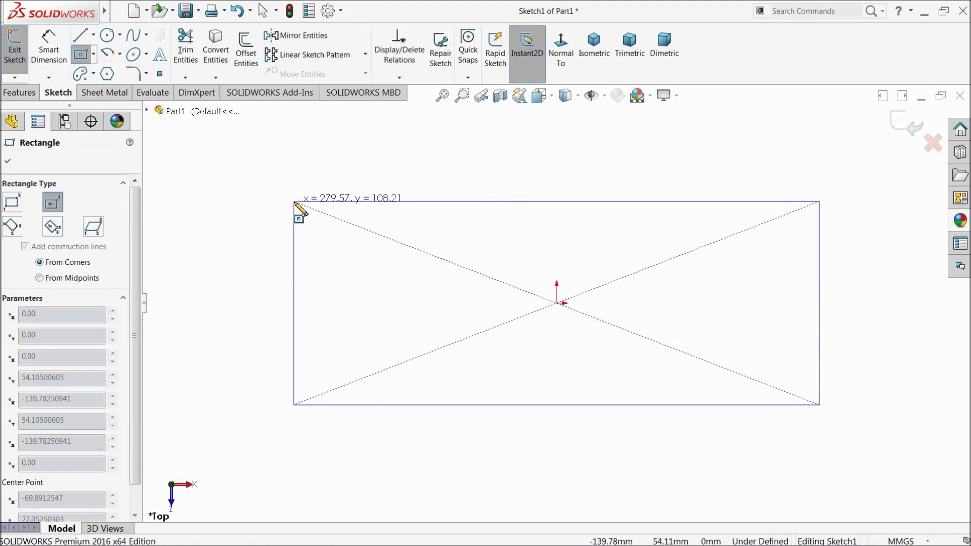
pyautogui.click(295, 202)
# Dimension the rectangle's horizontal length as 250 mm
pyautogui.click(48, 48)
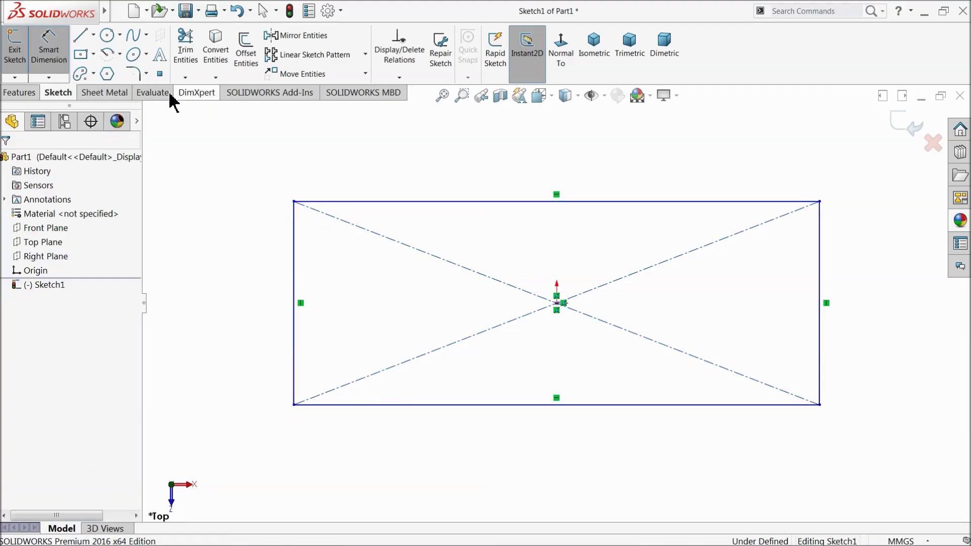
pyautogui.click(457, 210)
pyautogui.click(481, 173)
pyautogui.write('250')
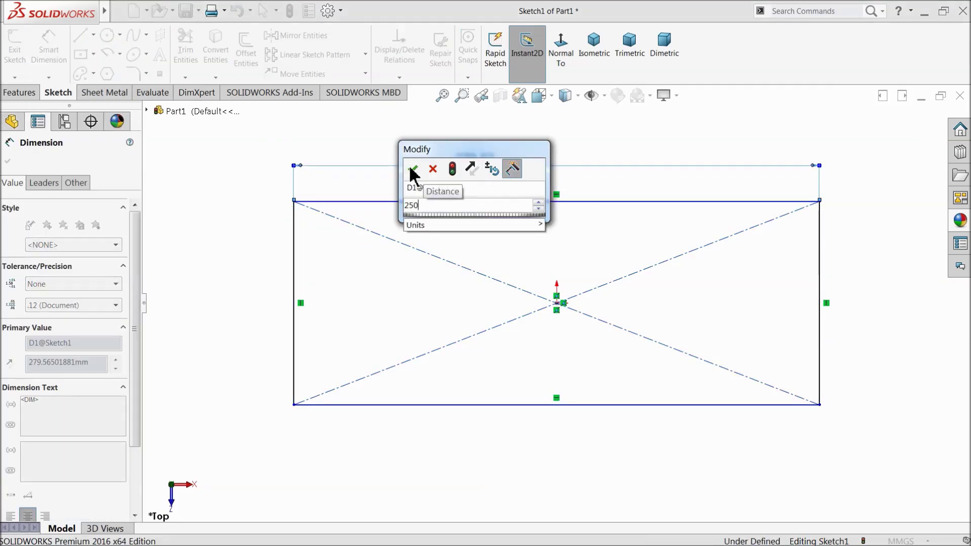
pyautogui.click(413, 170)
# Dimension the rectangle's vertical side as 51.77 mm and finish dimensioning
pyautogui.click(293, 272)
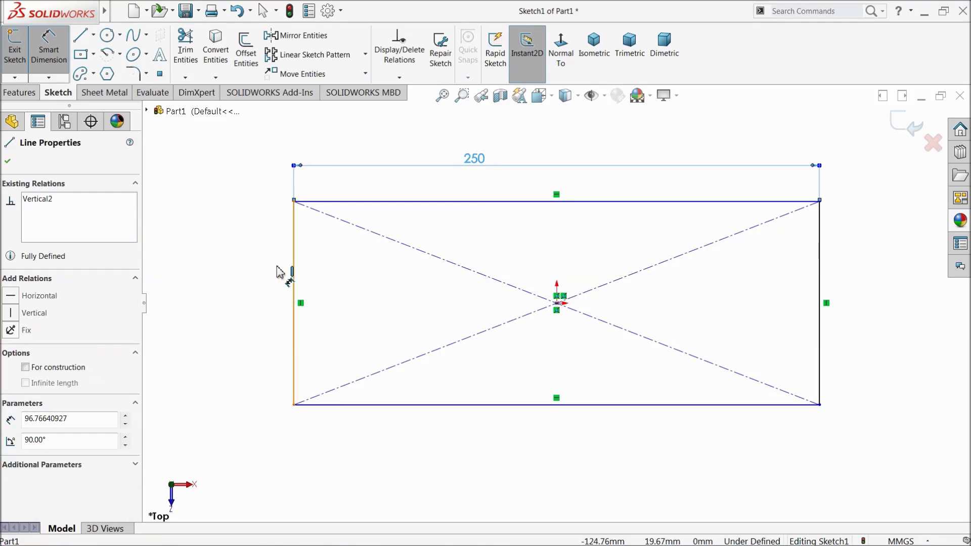
pyautogui.click(230, 280)
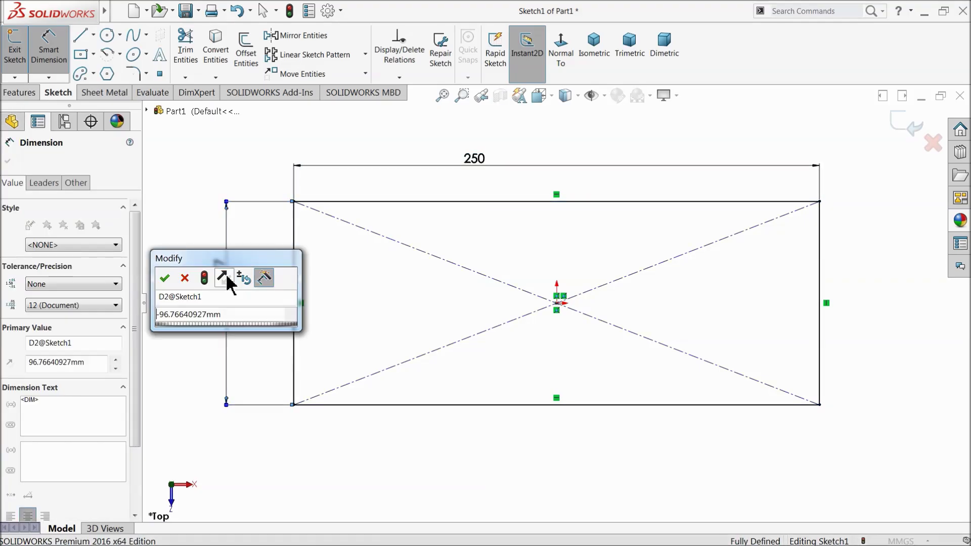
pyautogui.click(226, 278)
pyautogui.click(165, 278)
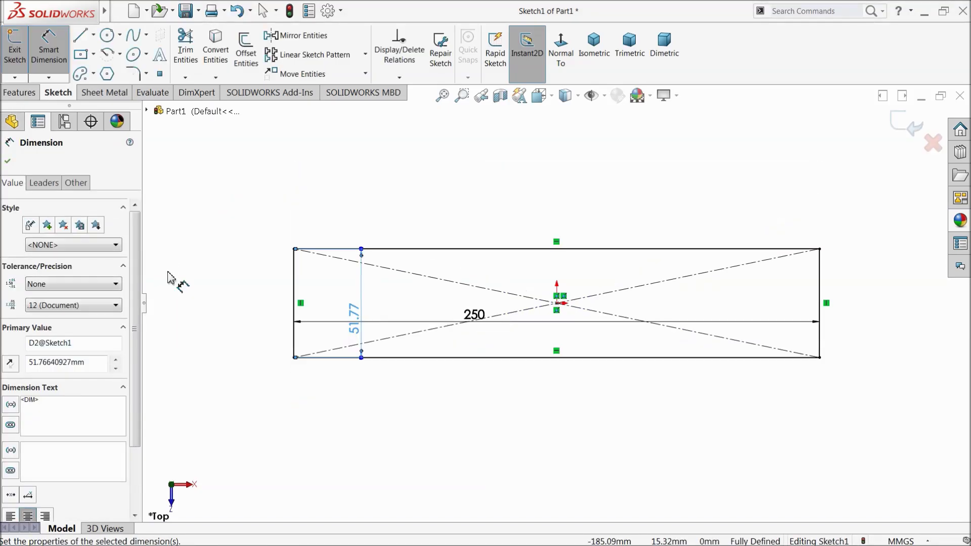
pyautogui.click(8, 162)
# Extrude the rectangle as a blind boss 2 mm thick
pyautogui.click(20, 92)
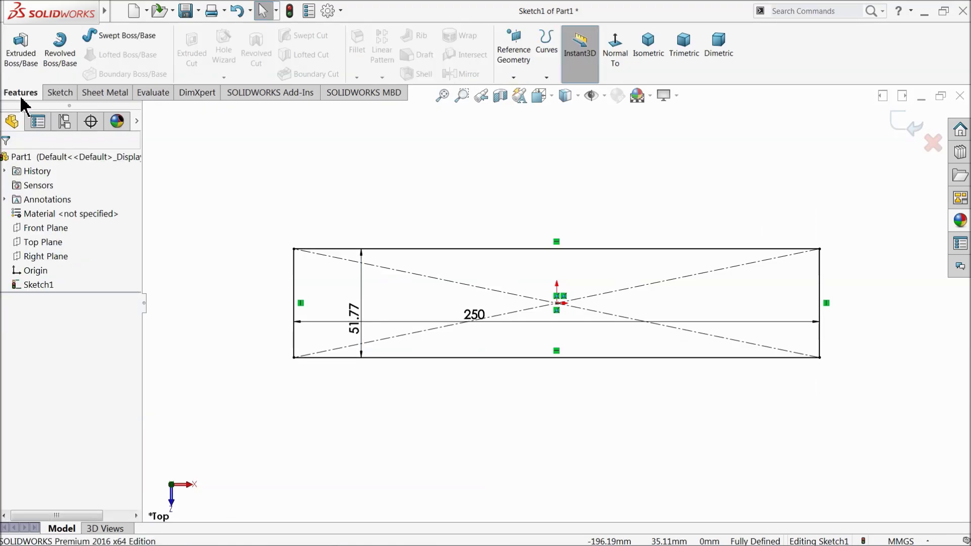
pyautogui.click(20, 50)
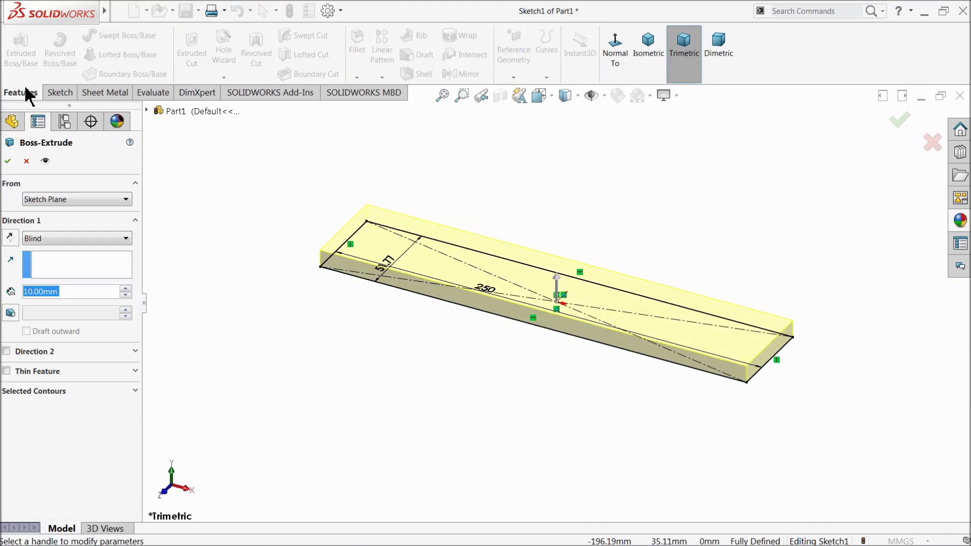
pyautogui.write('2')
pyautogui.press('Return')
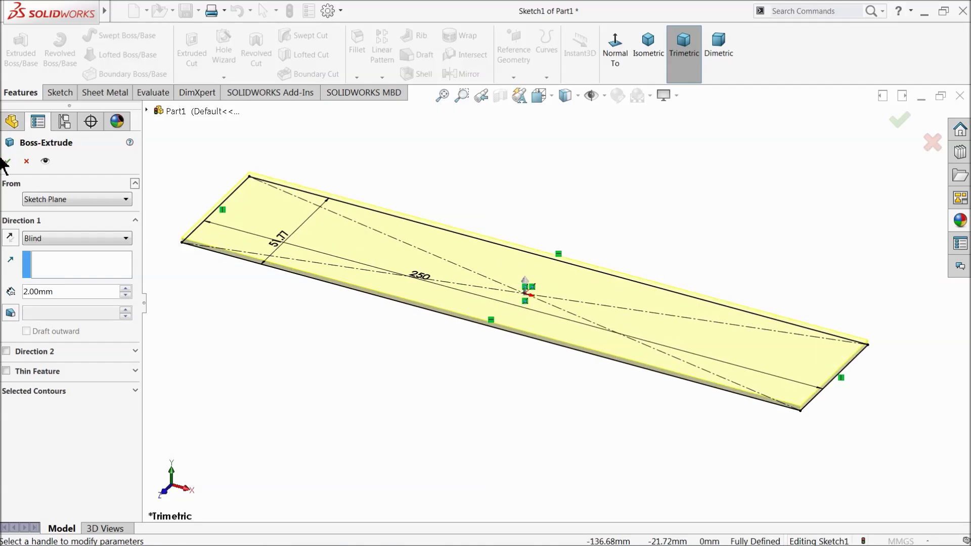
pyautogui.click(7, 166)
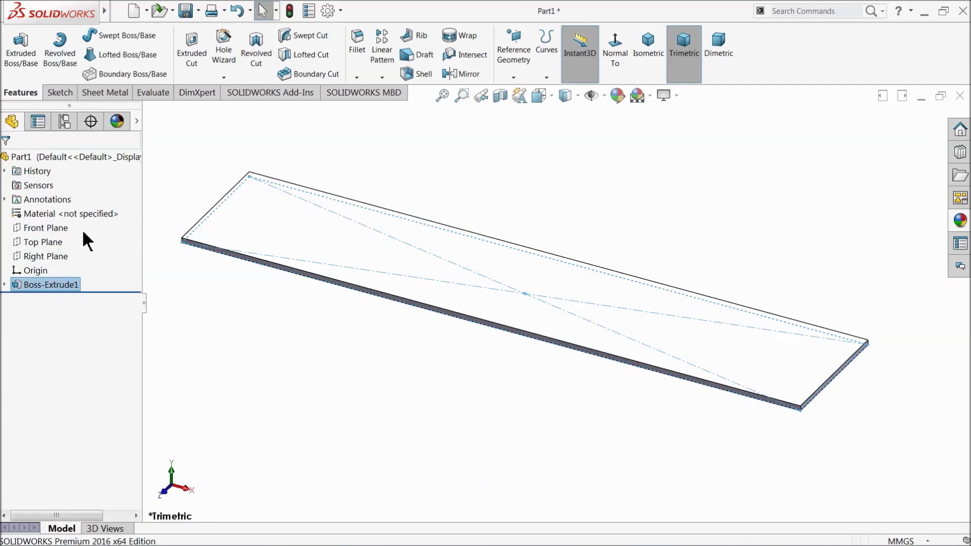
# Apply a green color from the standard palette to the whole part
pyautogui.click(64, 160)
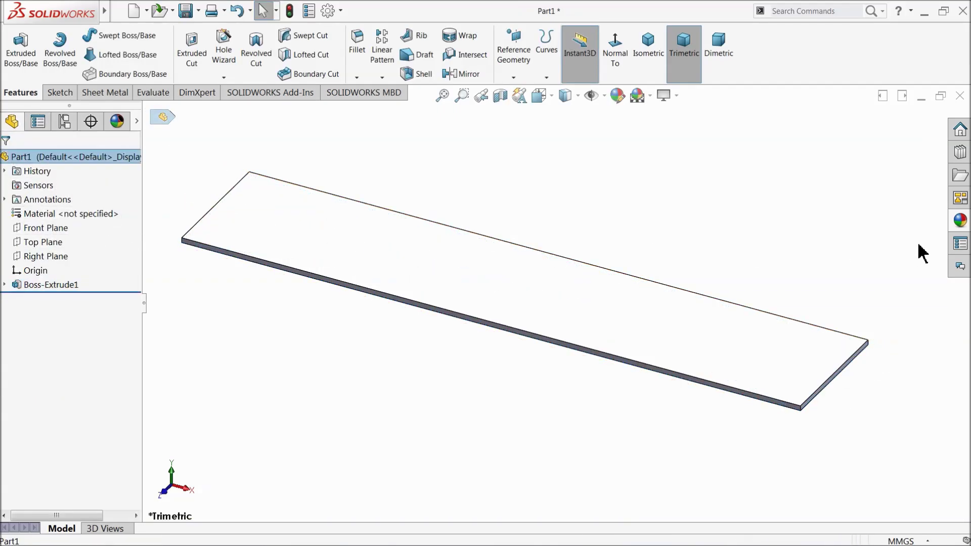
pyautogui.click(617, 95)
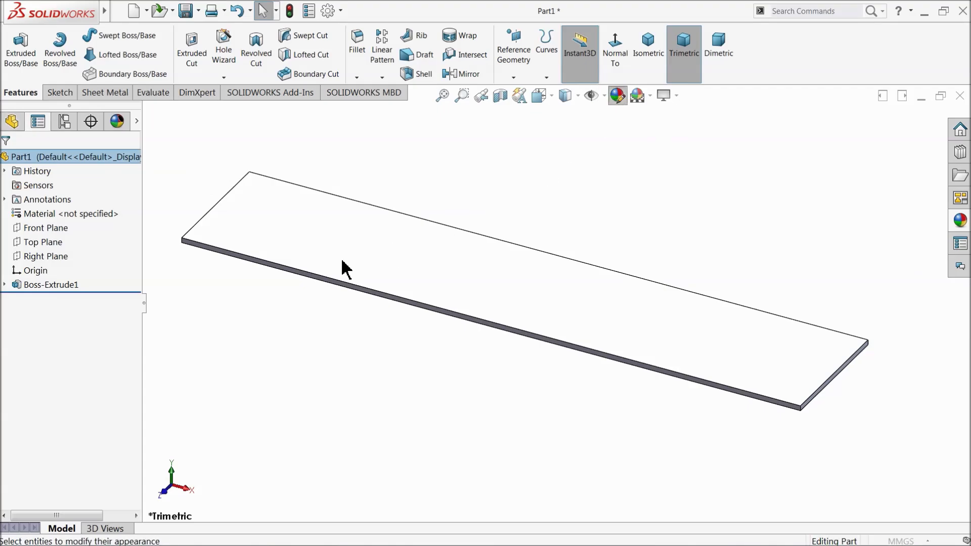
pyautogui.click(61, 450)
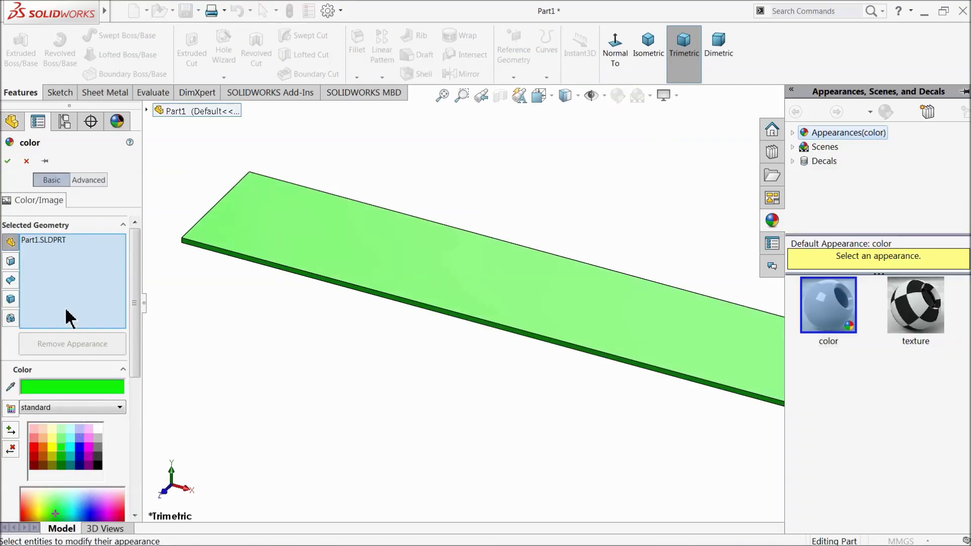
pyautogui.click(61, 449)
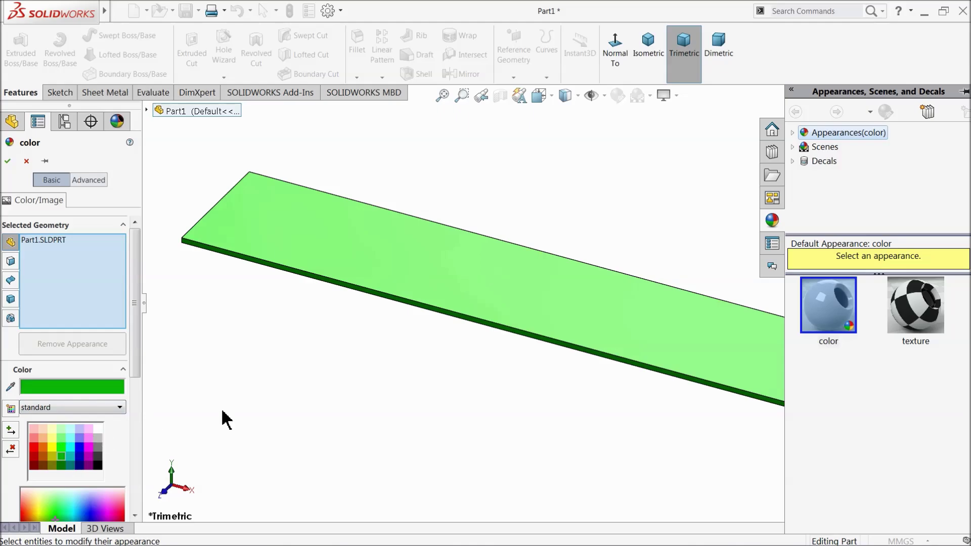
pyautogui.click(8, 161)
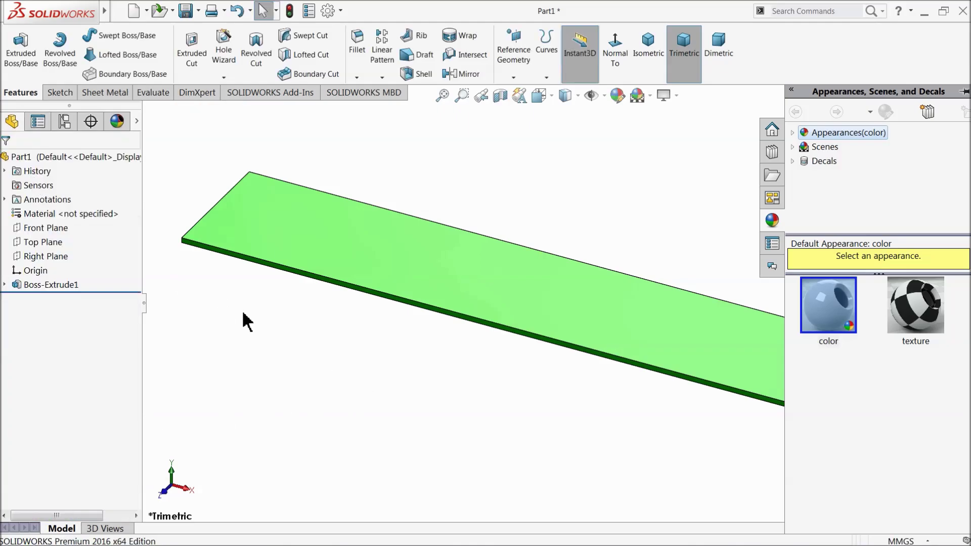
pyautogui.moveTo(243, 320)
pyautogui.mouseDown(button='middle')
pyautogui.moveTo(229, 305)
pyautogui.moveTo(234, 373)
pyautogui.moveTo(210, 358)
pyautogui.moveTo(248, 327)
pyautogui.moveTo(240, 324)
pyautogui.mouseUp(button='middle')
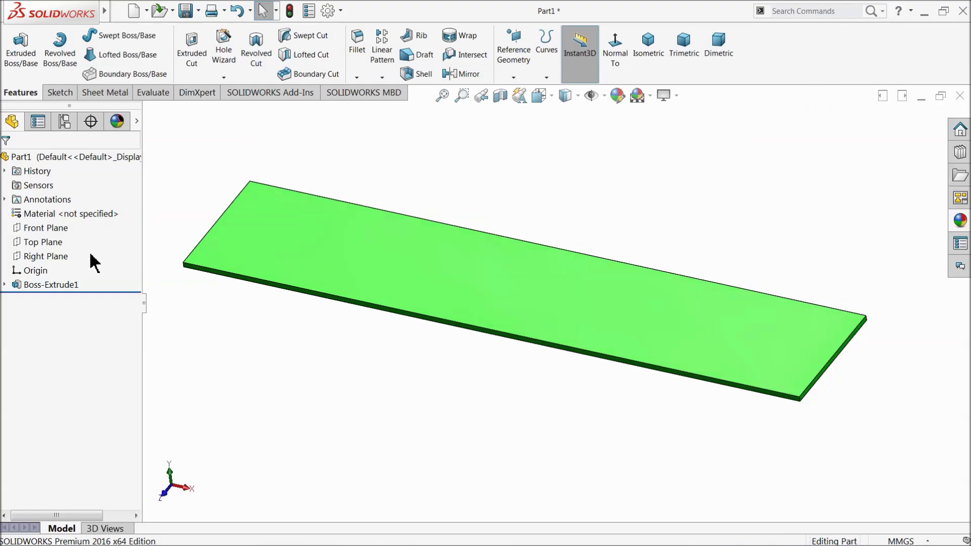
# Start a sketch on the Front Plane and draw a horizontal line about 219 mm long above the plate
pyautogui.click(21, 229)
pyautogui.click(22, 215)
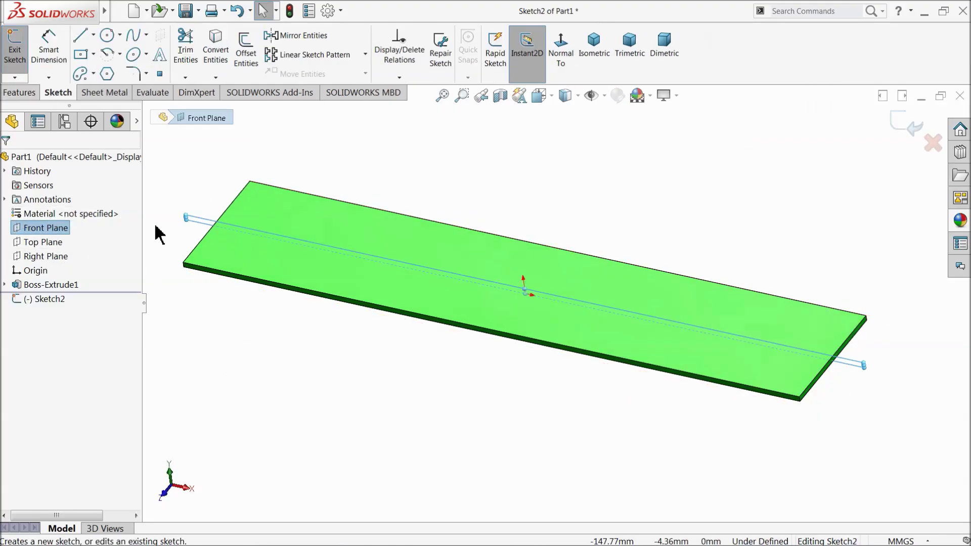
pyautogui.click(562, 43)
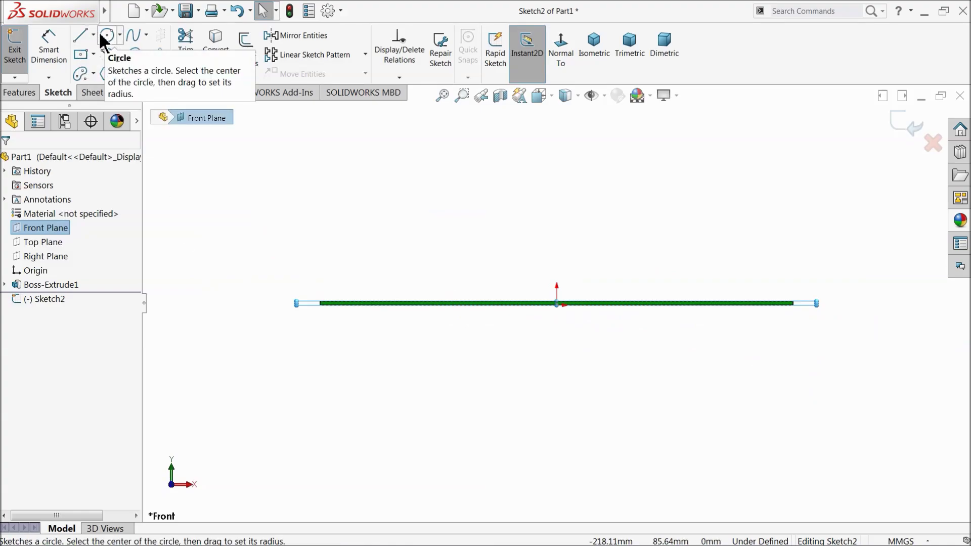
pyautogui.scroll(-3, 373, 319)
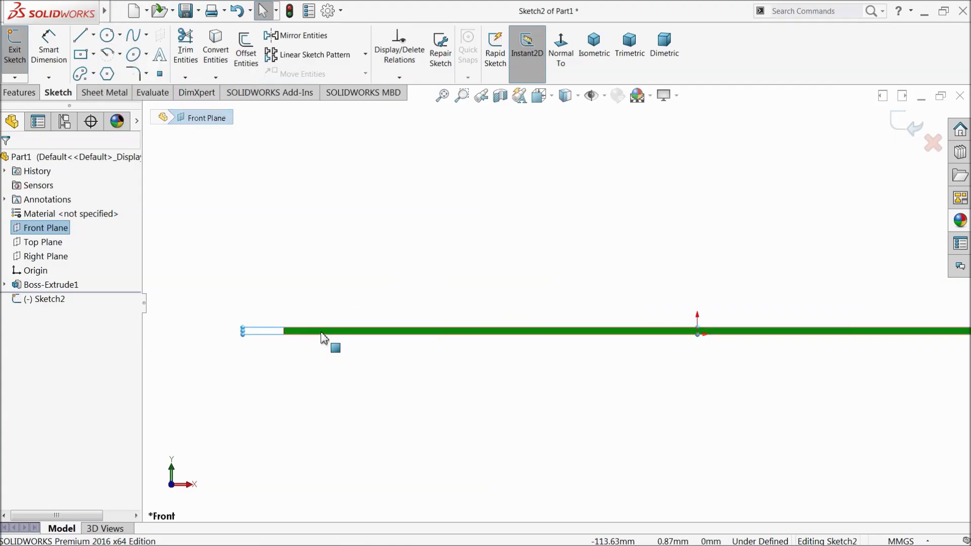
pyautogui.click(120, 55)
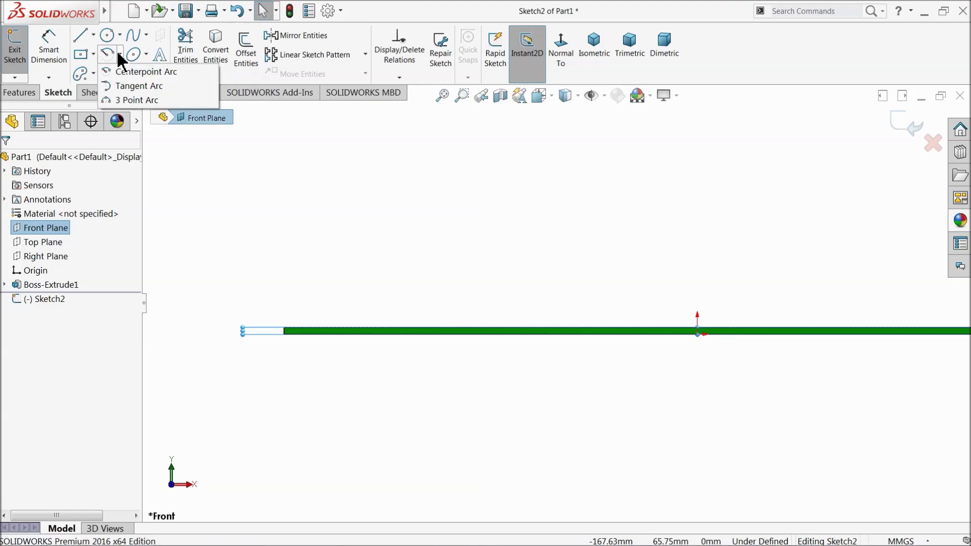
pyautogui.click(81, 35)
pyautogui.scroll(3, 658, 283)
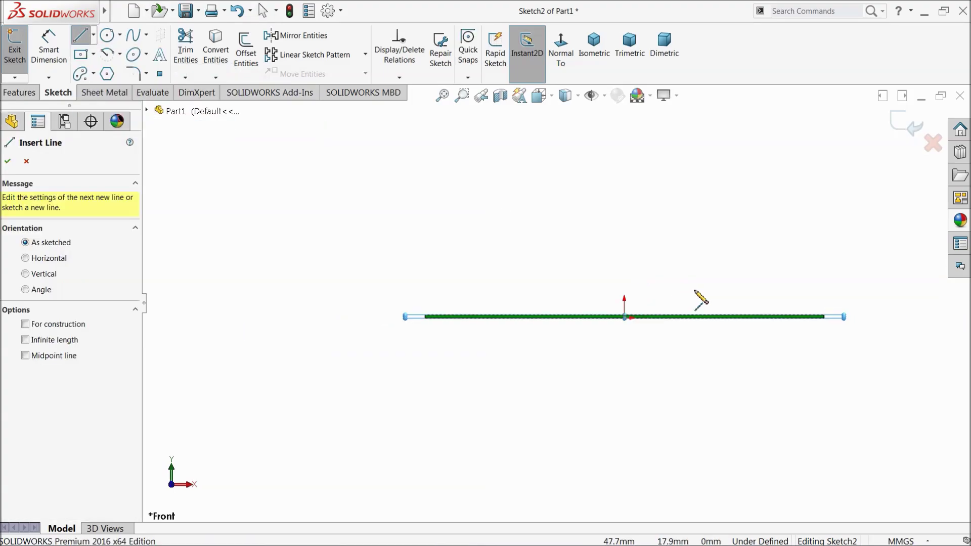
pyautogui.scroll(-3, 728, 288)
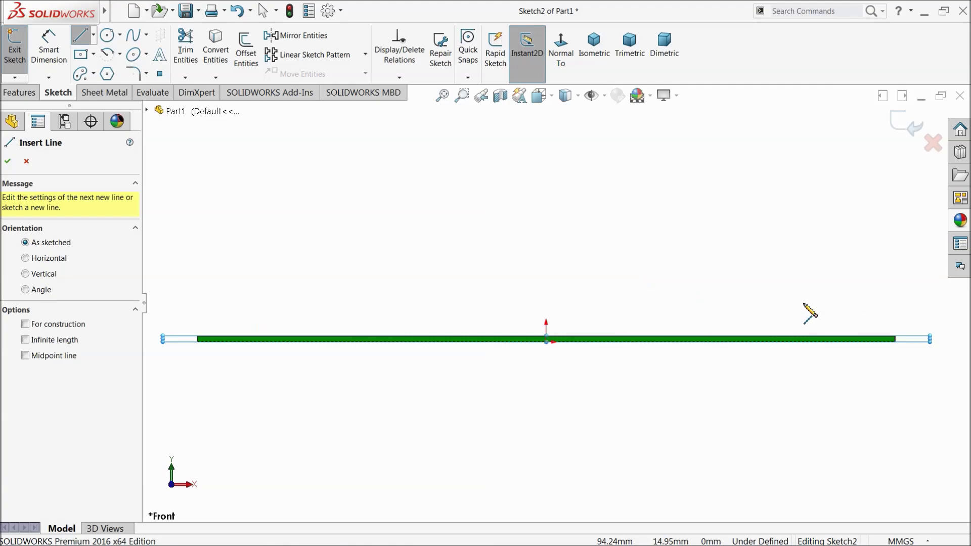
pyautogui.click(844, 285)
pyautogui.scroll(2, 630, 284)
pyautogui.scroll(-3, 440, 287)
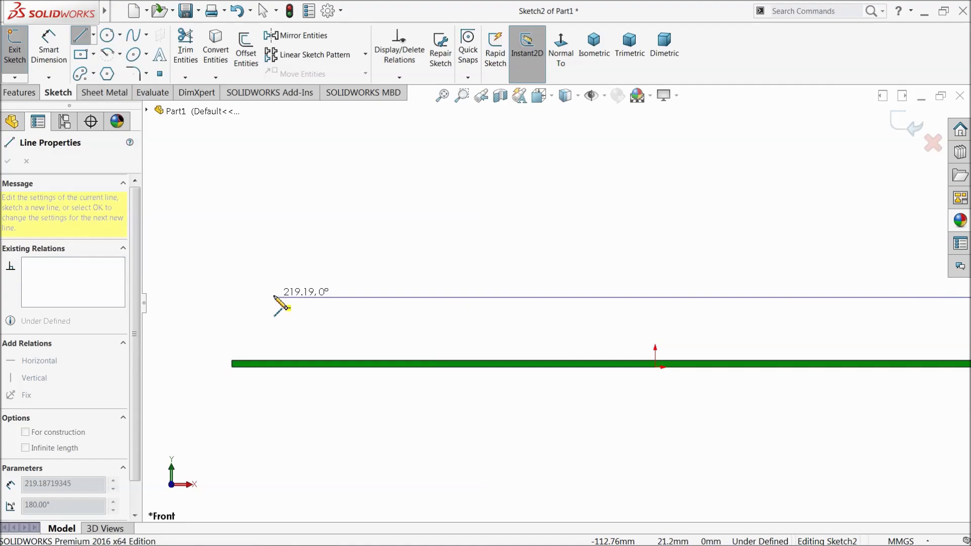
pyautogui.click(274, 297)
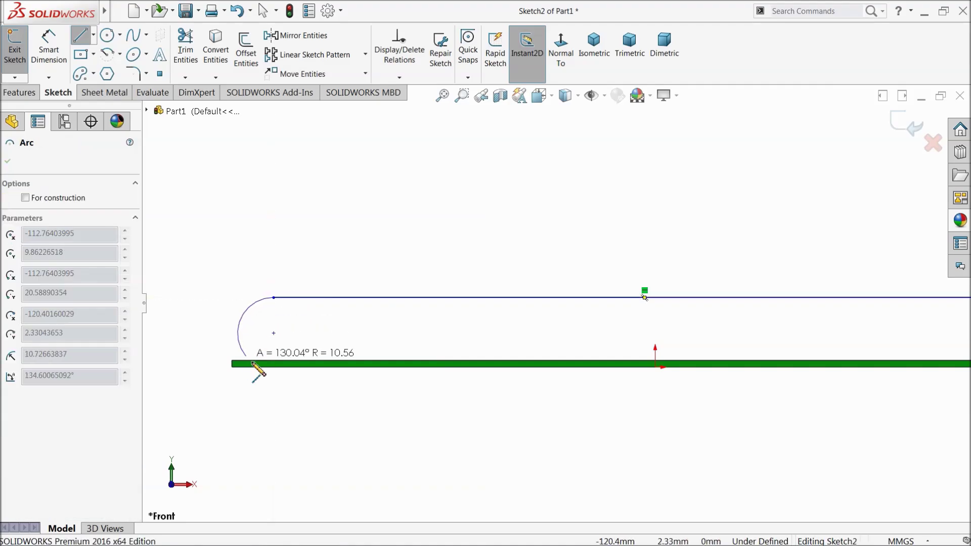
# Add a 180° tangent arc of about 10.3 mm radius from the line's left end down to the plate's underside, ending the line chain
pyautogui.click(273, 367)
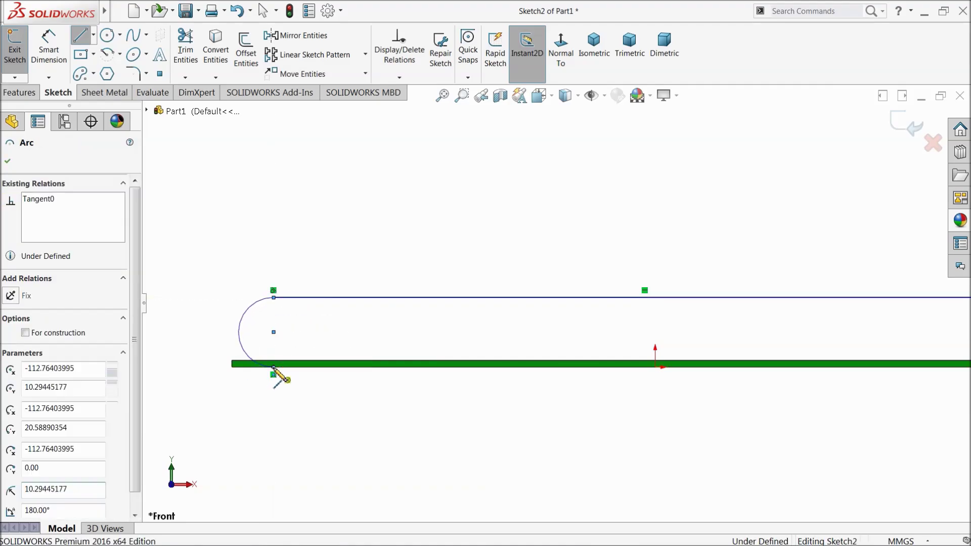
pyautogui.rightClick(317, 407)
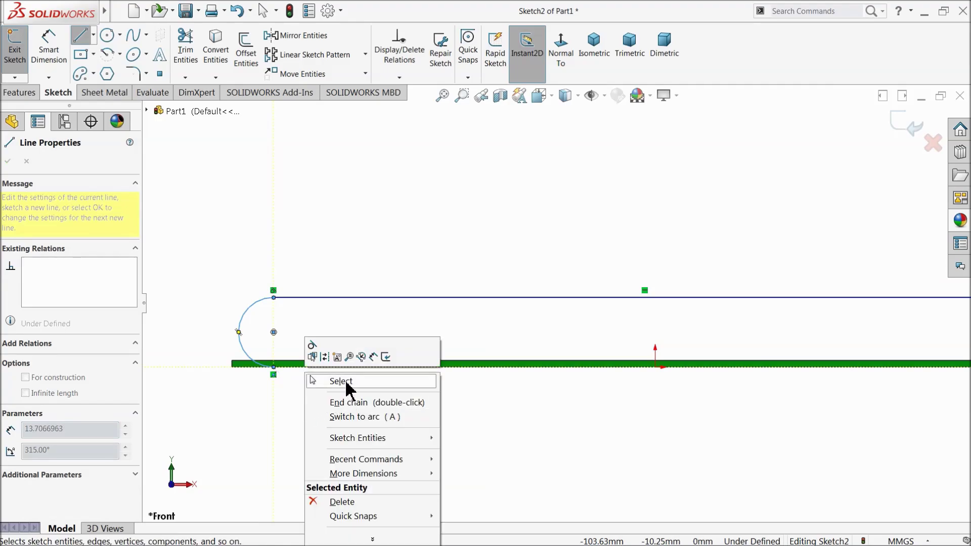
pyautogui.click(347, 383)
pyautogui.press('f')
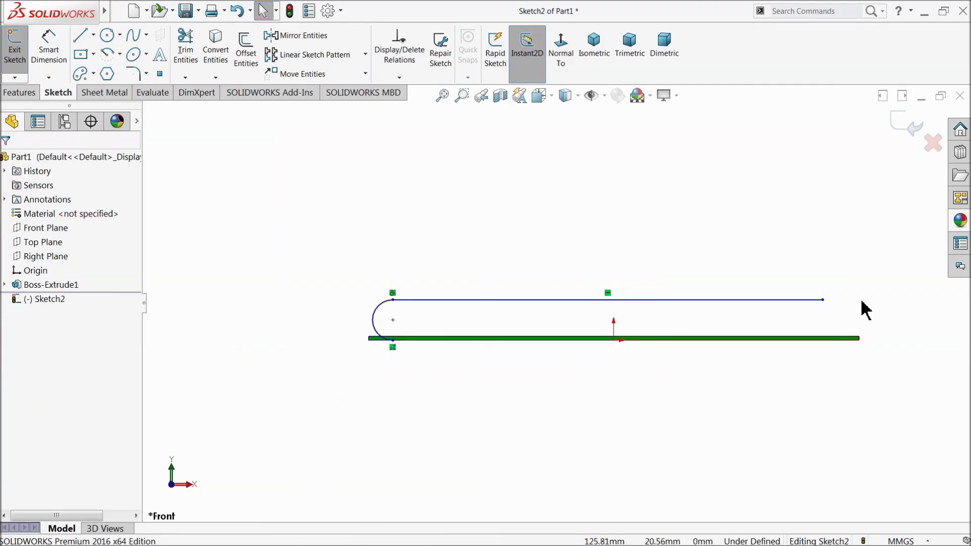
pyautogui.scroll(-3, 860, 310)
pyautogui.scroll(4, 838, 317)
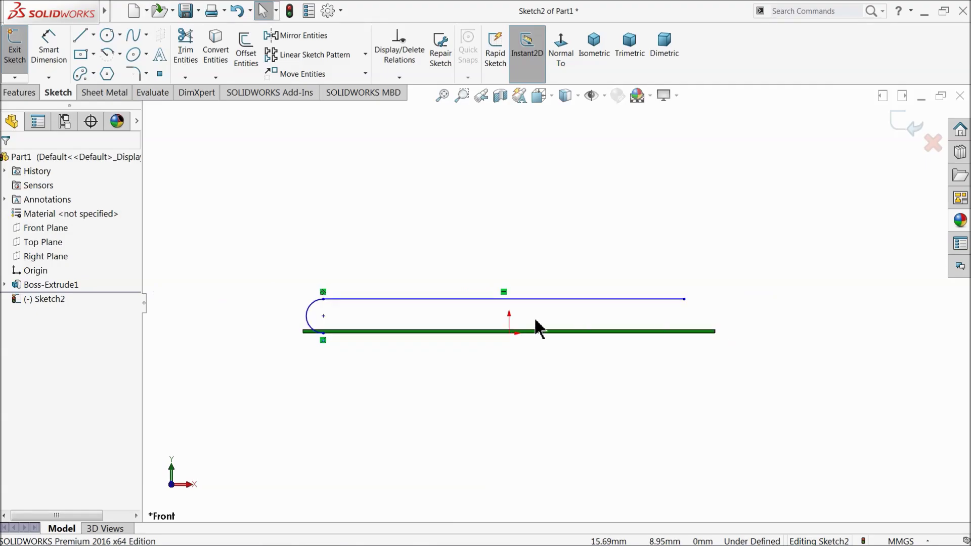
# Close the profile with a line about 219 mm long along the plate's underside and a 180° tangent arc of about 10.3 mm radius
pyautogui.scroll(-2, 539, 328)
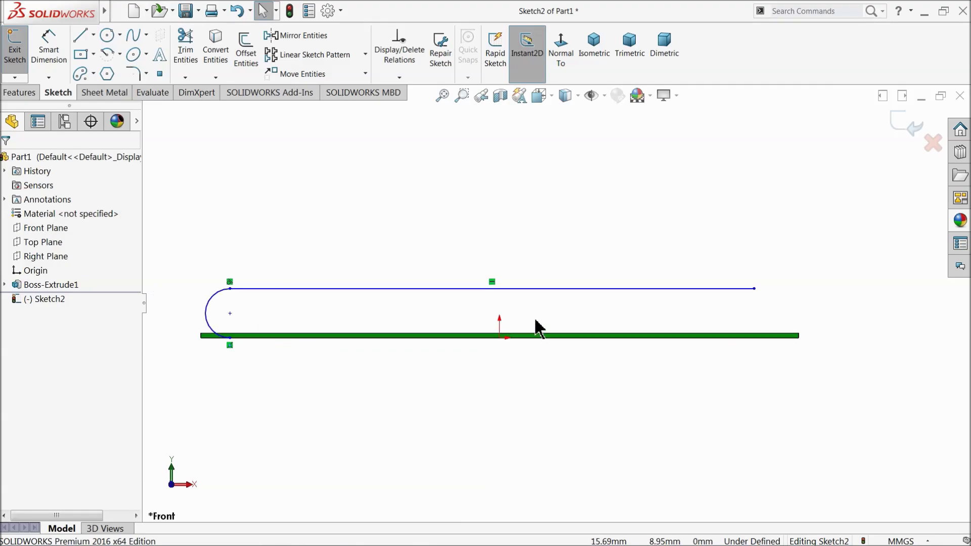
pyautogui.click(80, 36)
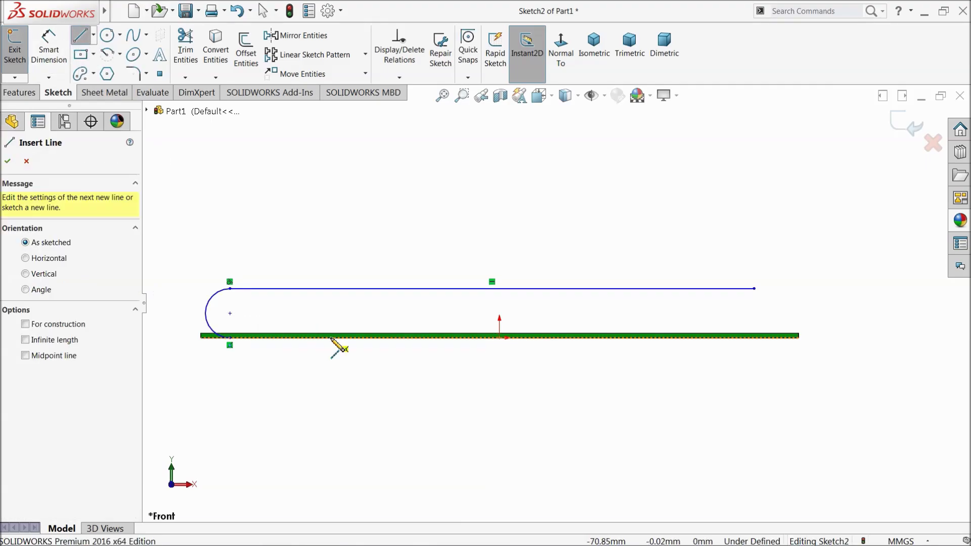
pyautogui.click(231, 338)
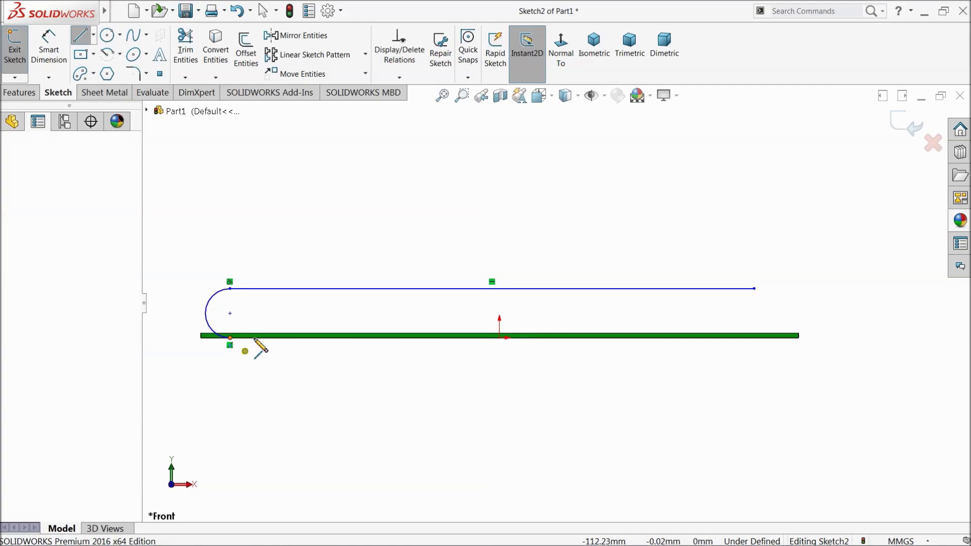
pyautogui.click(755, 338)
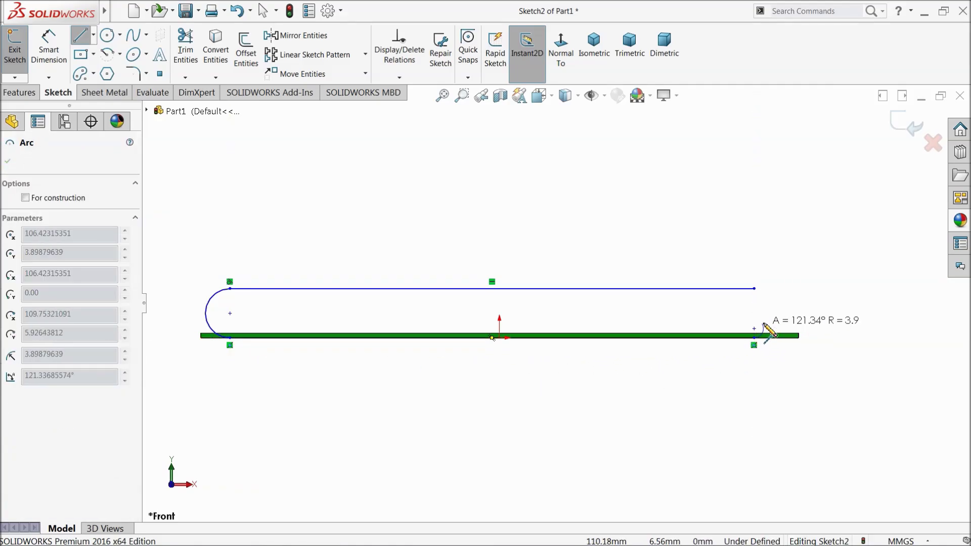
pyautogui.click(755, 289)
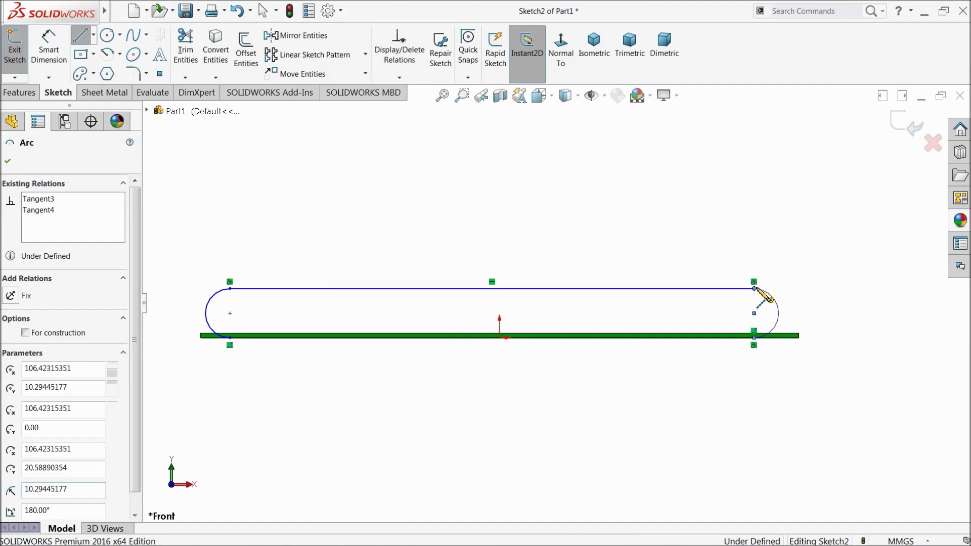
pyautogui.rightClick(774, 249)
pyautogui.click(792, 255)
pyautogui.scroll(-1, 749, 348)
pyautogui.scroll(3, 440, 297)
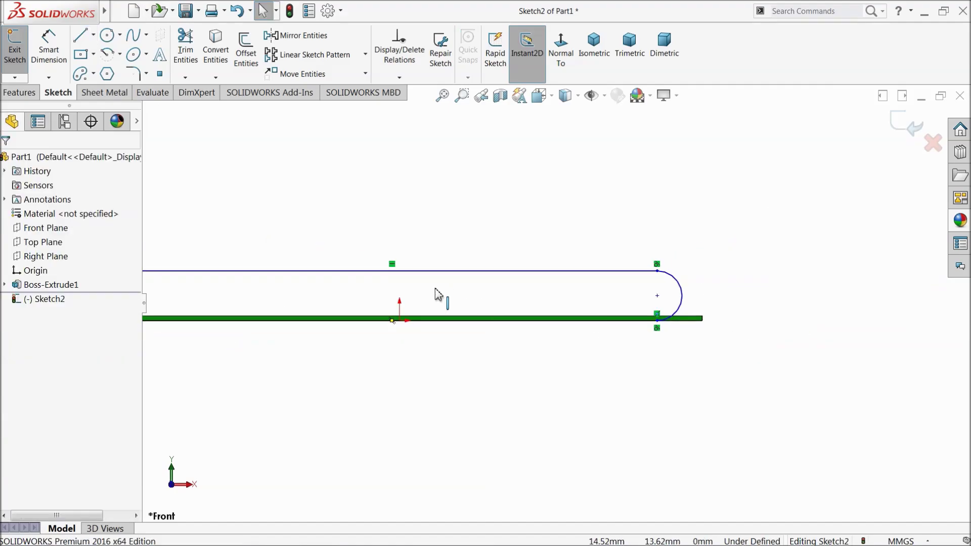
pyautogui.scroll(-1, 403, 289)
pyautogui.scroll(-1, 353, 322)
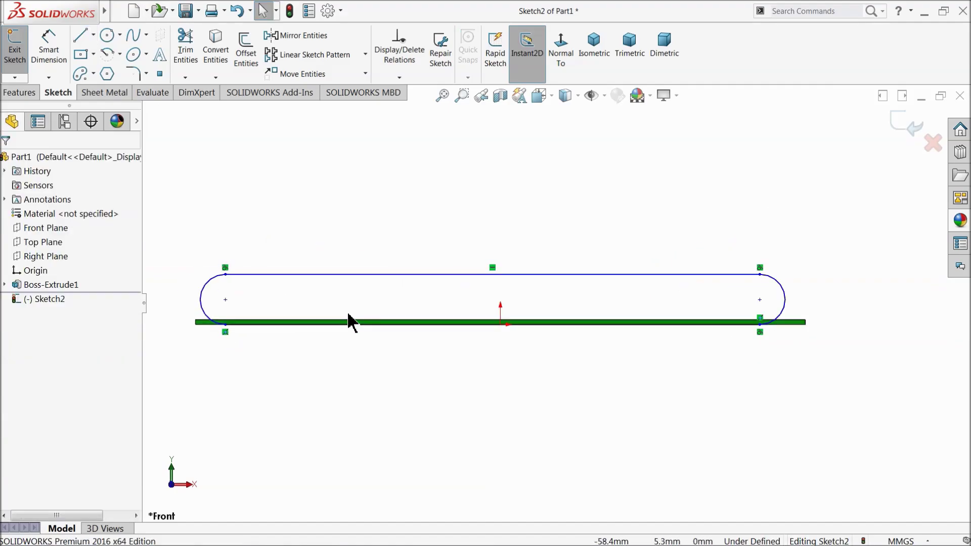
# Dimension the horizontal distance from the left arc's lower endpoint to the origin as 117.5 mm
pyautogui.click(45, 61)
pyautogui.scroll(-2, 202, 317)
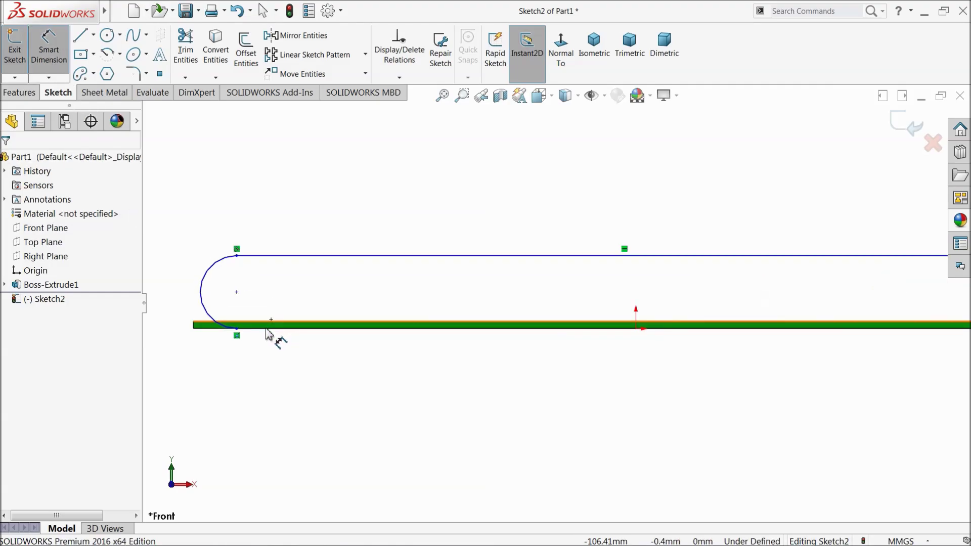
pyautogui.click(237, 330)
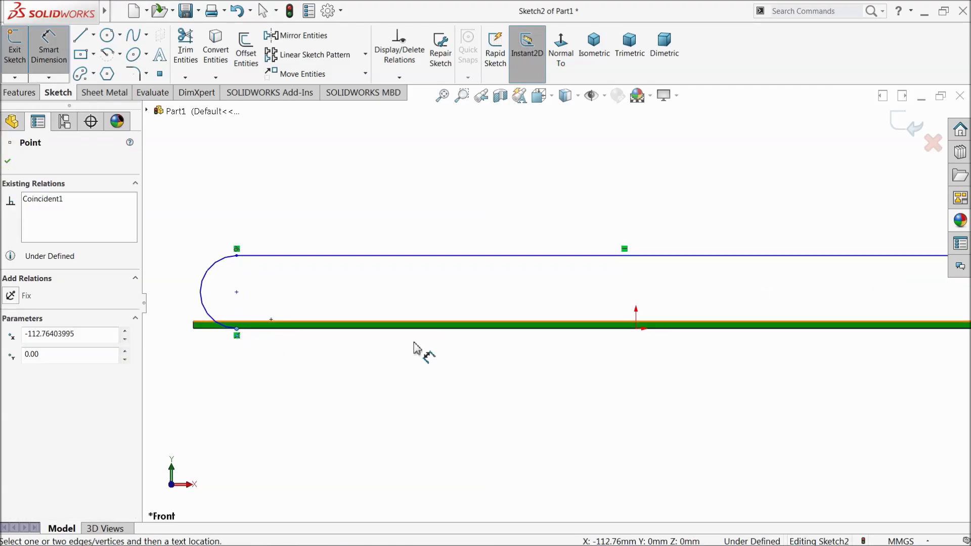
pyautogui.click(637, 331)
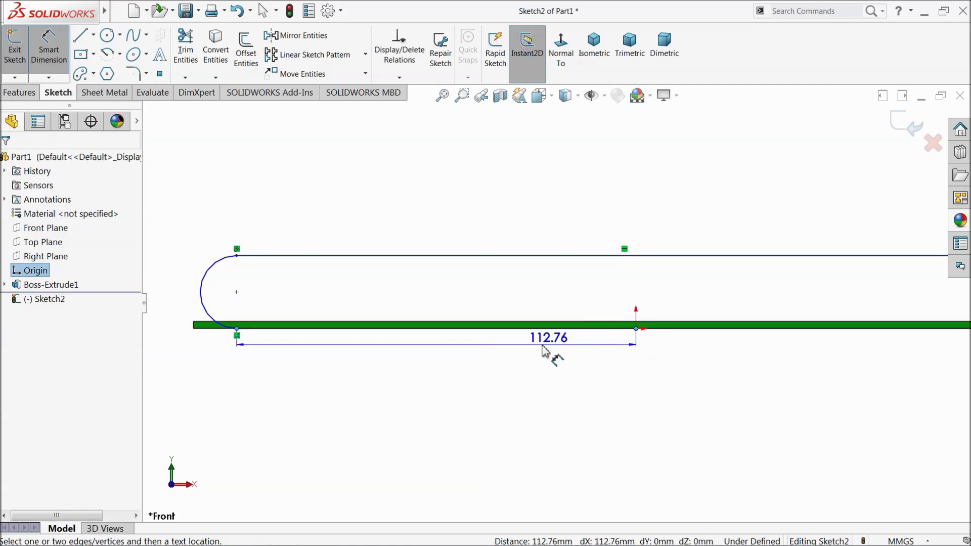
pyautogui.click(442, 389)
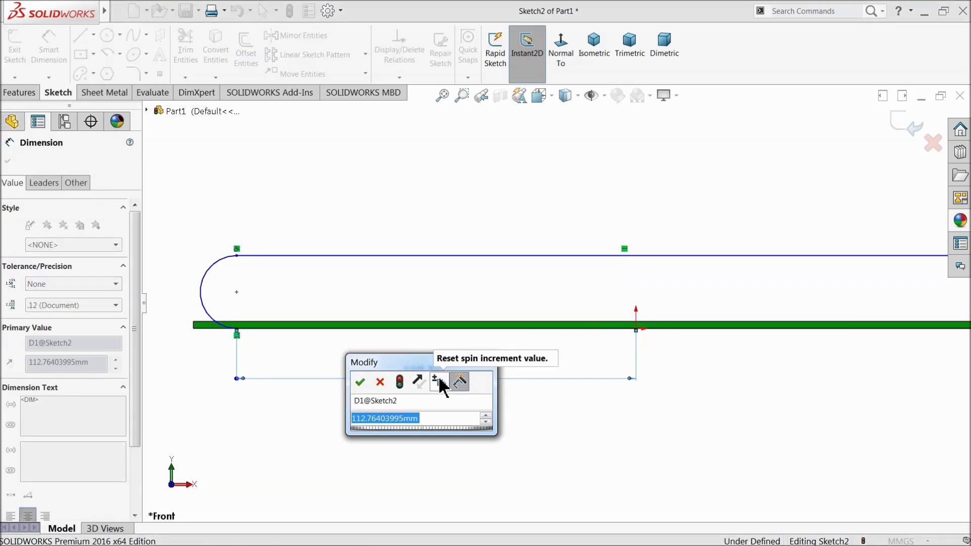
pyautogui.write('117.5')
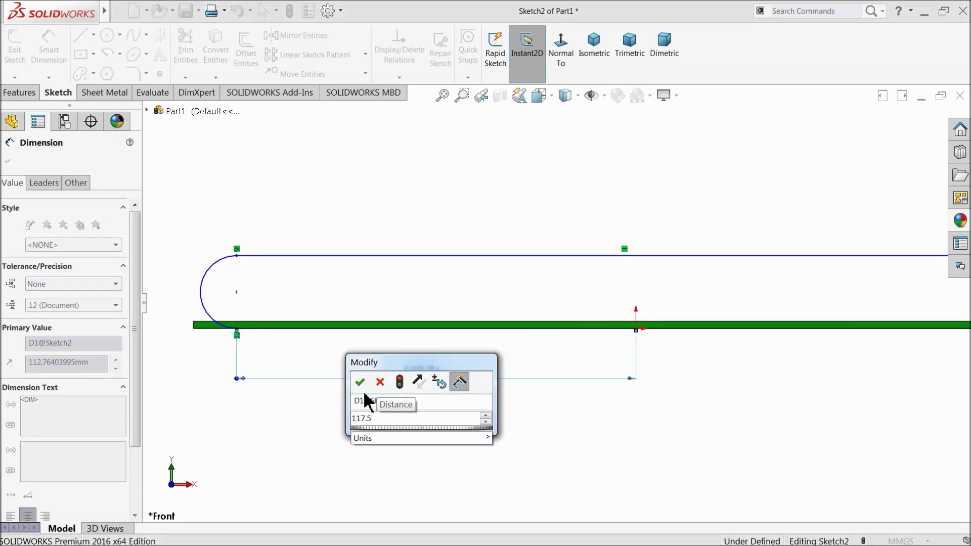
pyautogui.press('Return')
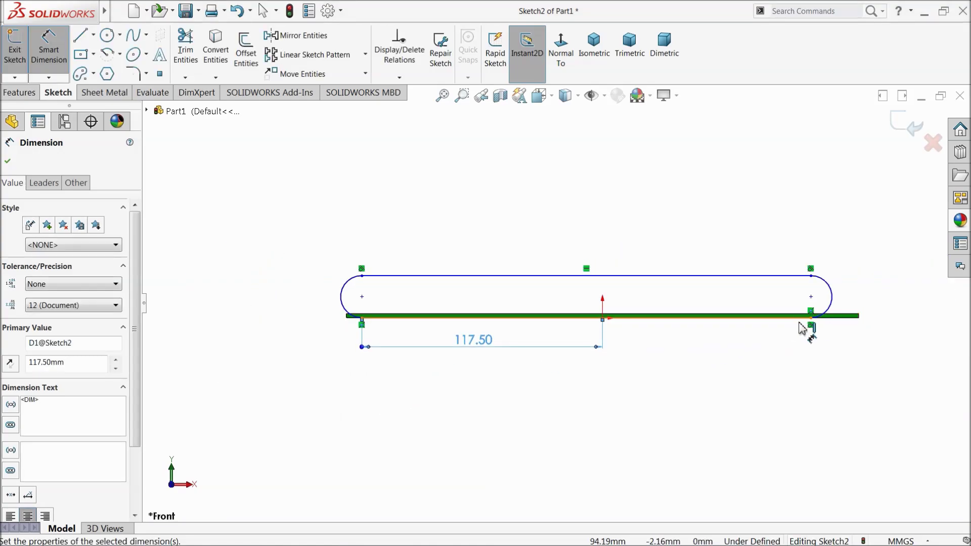
# Dimension the profile's lower horizontal line and set its length to 235 mm
pyautogui.click(759, 316)
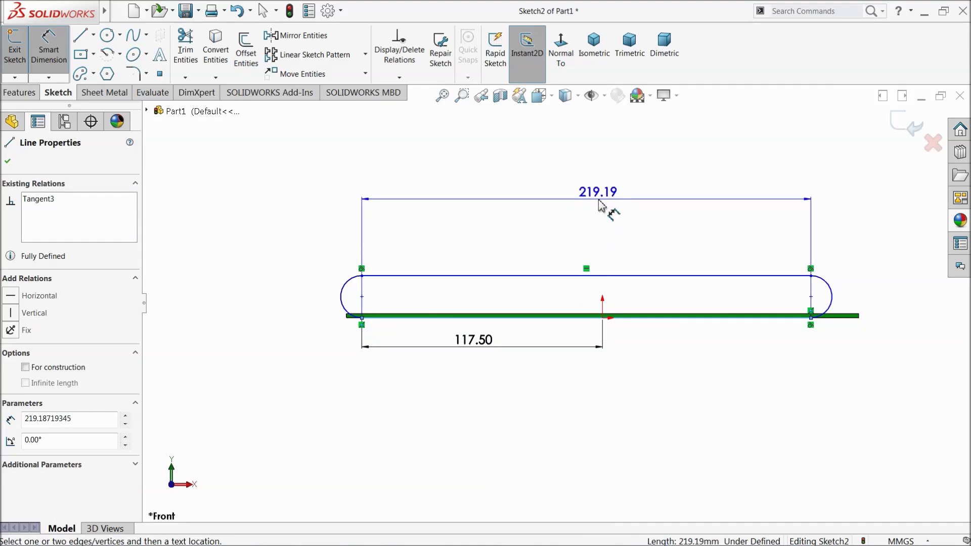
pyautogui.click(601, 205)
pyautogui.write('23')
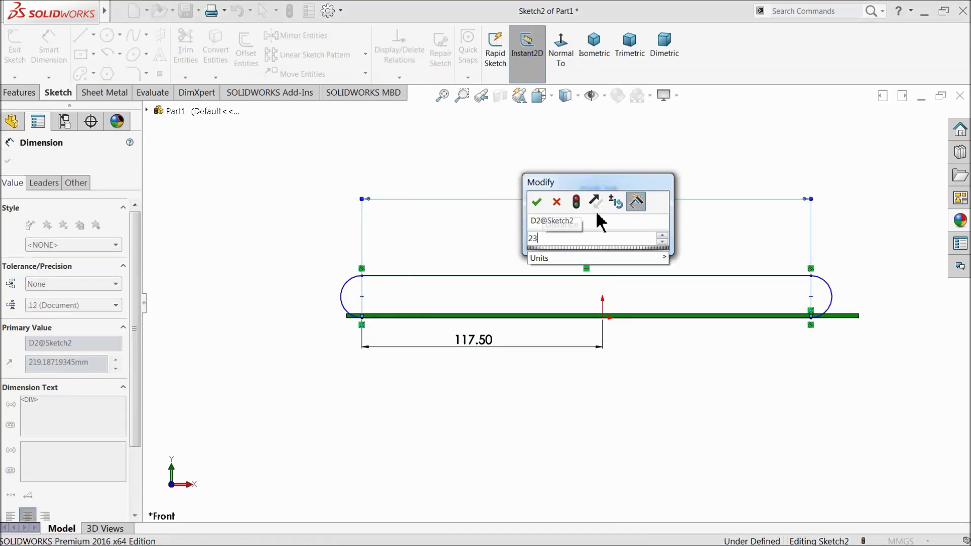
pyautogui.write('5')
pyautogui.press('Return')
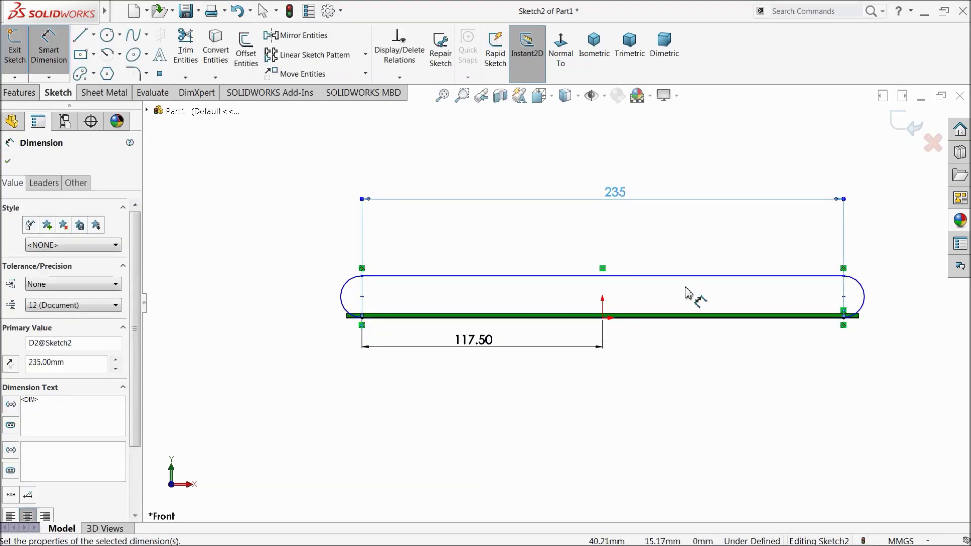
# Dimension the left end arc and set its radius to 14 mm
pyautogui.scroll(-5, 368, 287)
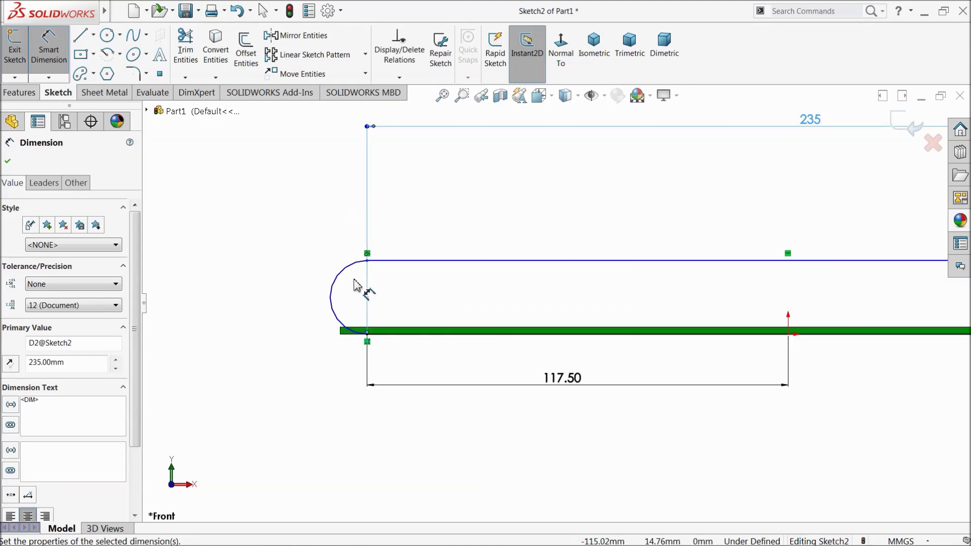
pyautogui.click(338, 298)
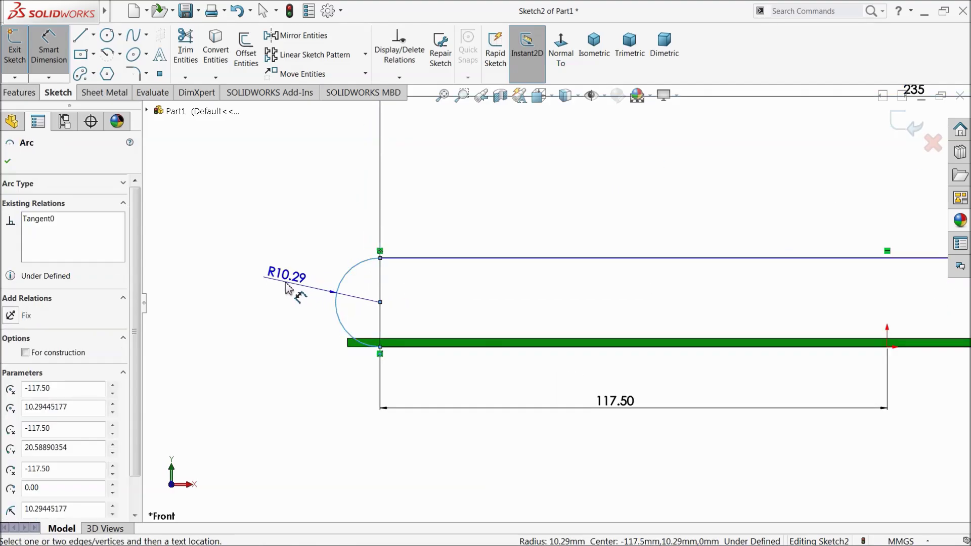
pyautogui.click(287, 288)
pyautogui.write('14')
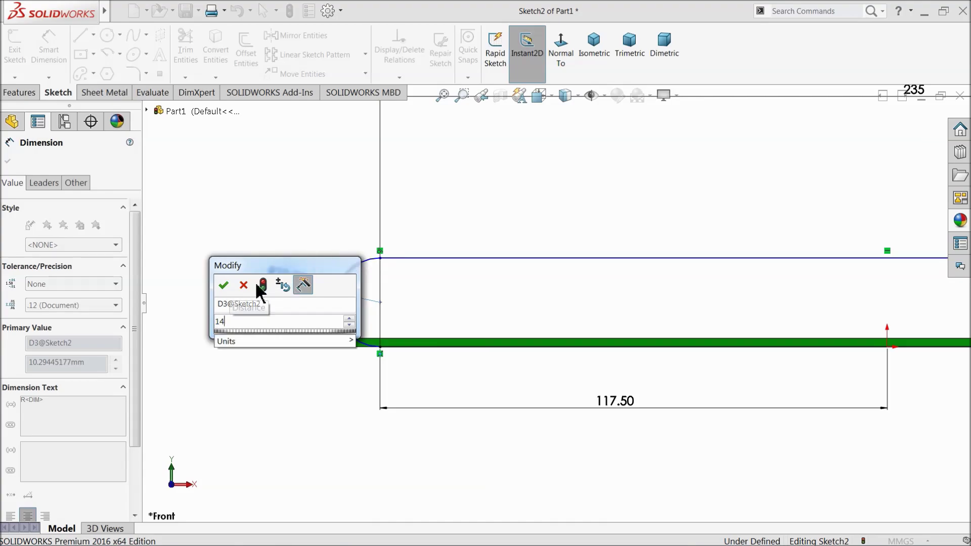
pyautogui.click(223, 285)
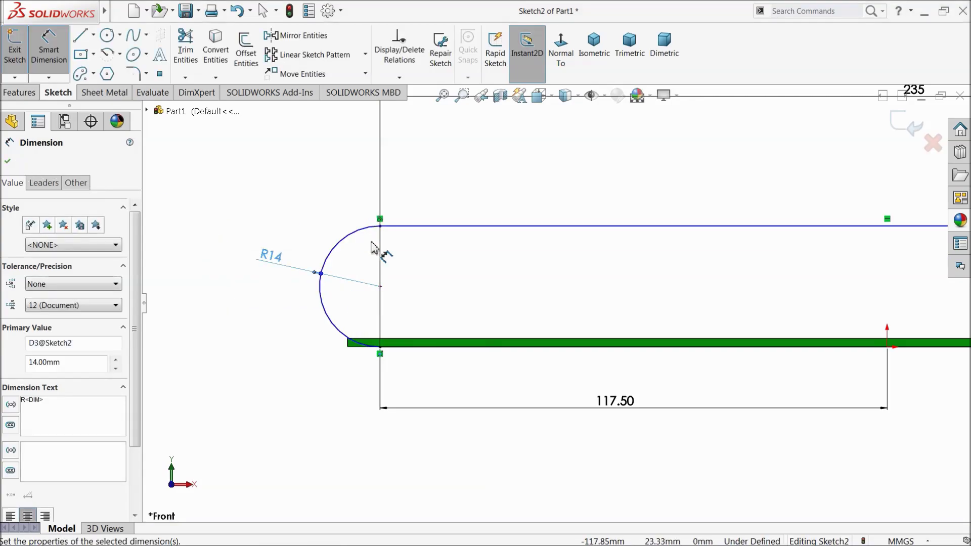
# Draw circles centred on the left and right end arcs, with radii of about 7.4 mm and 6.4 mm
pyautogui.click(108, 36)
pyautogui.moveTo(381, 287); pyautogui.dragTo(405, 266)
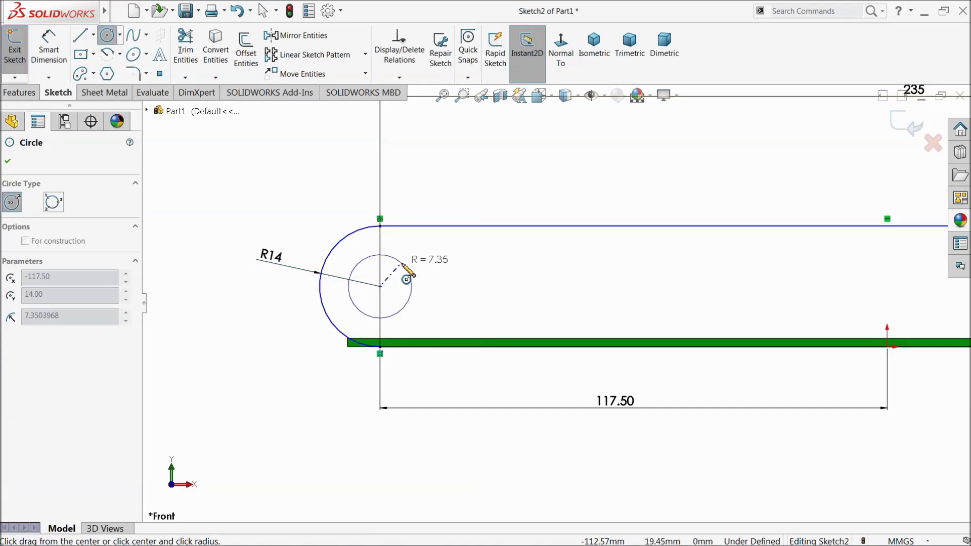
pyautogui.scroll(5, 461, 303)
pyautogui.scroll(-4, 759, 323)
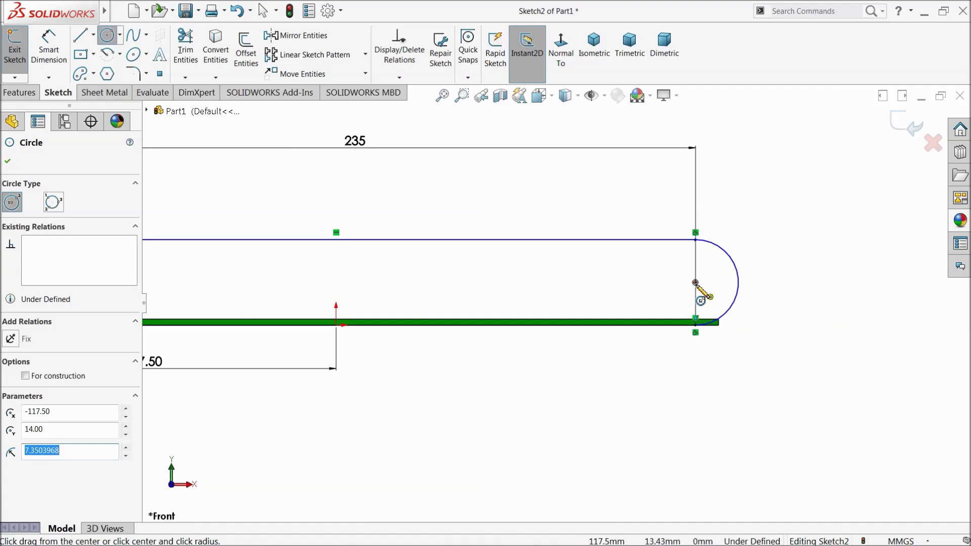
pyautogui.moveTo(695, 282); pyautogui.dragTo(712, 273)
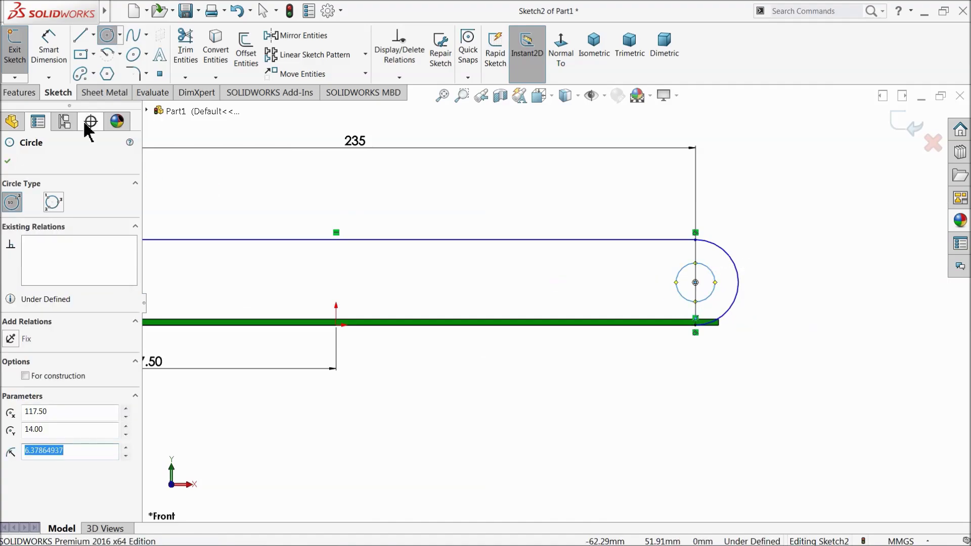
pyautogui.press('z')
pyautogui.click(104, 38)
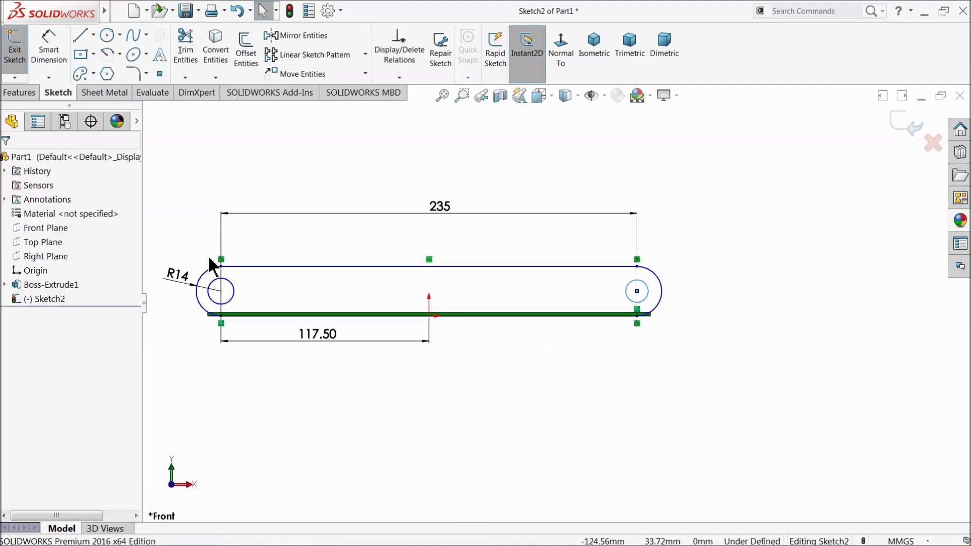
# Apply an Equal relation to the two end circles
pyautogui.click(232, 298)
pyautogui.keyDown('ctrl'); pyautogui.click(233, 298); pyautogui.keyUp('ctrl')
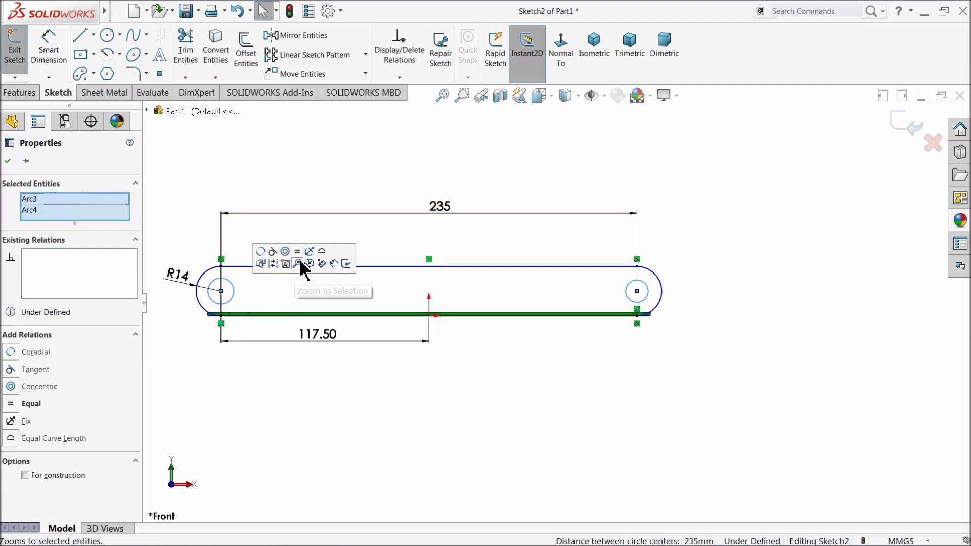
pyautogui.click(304, 259)
# Dimension the right end circle and set its diameter to 8 mm
pyautogui.click(61, 71)
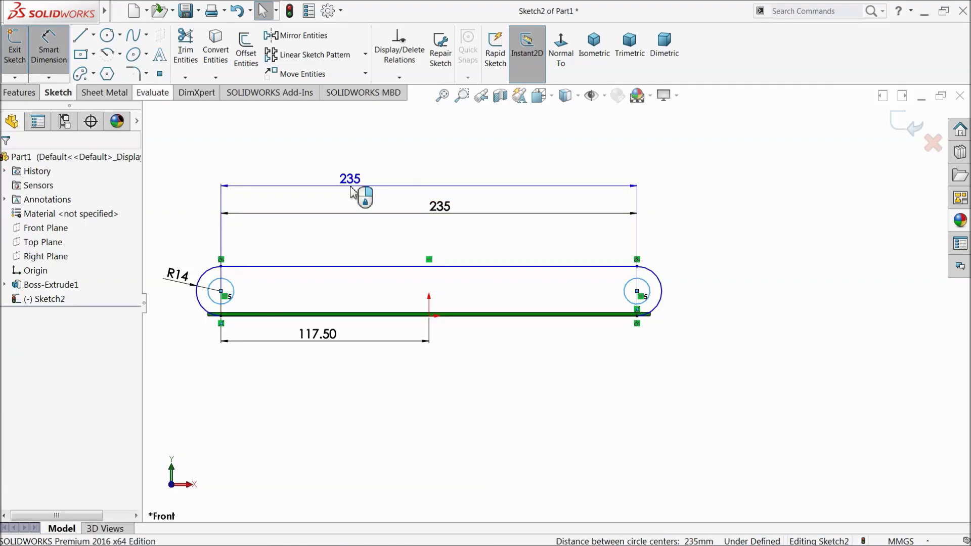
pyautogui.scroll(-3, 642, 297)
pyautogui.press('Escape')
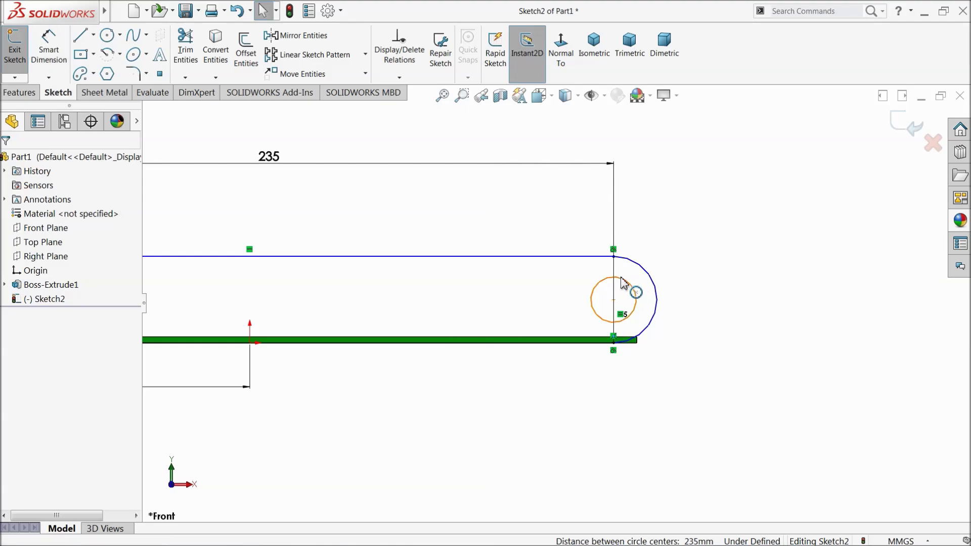
pyautogui.click(48, 46)
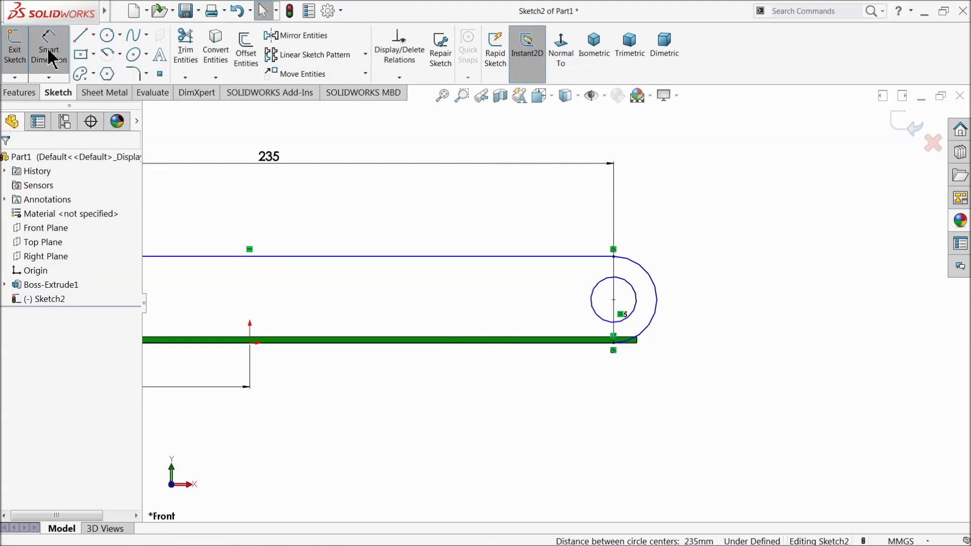
pyautogui.click(613, 280)
pyautogui.click(693, 226)
pyautogui.write('8')
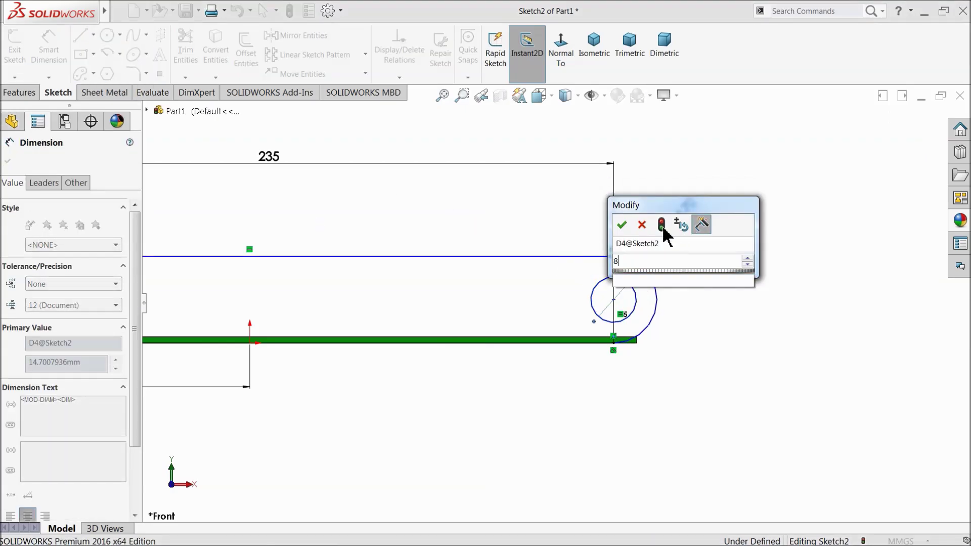
pyautogui.click(622, 224)
# Add a driven vertical dimension between the left circle's centre and the left arc's lower endpoint
pyautogui.scroll(3, 581, 306)
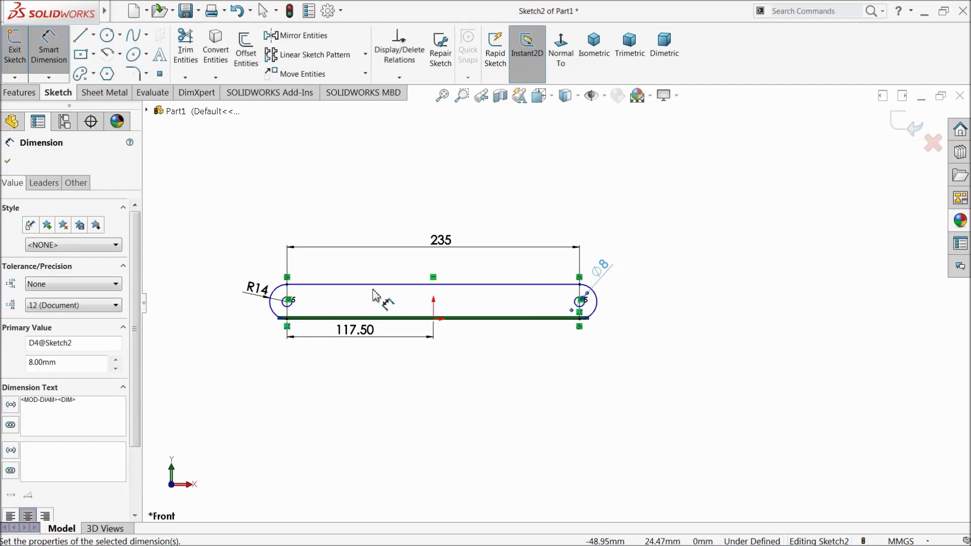
pyautogui.scroll(-2, 376, 296)
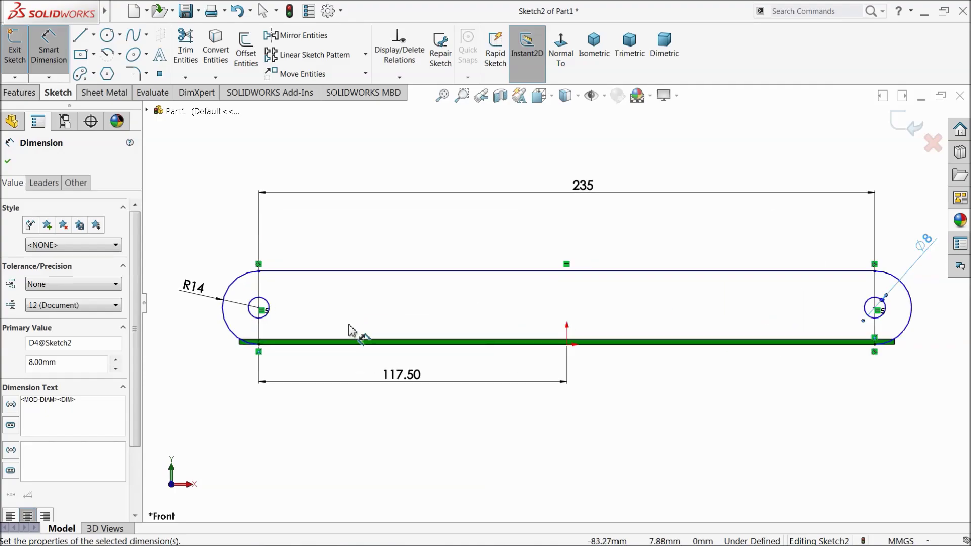
pyautogui.scroll(-3, 329, 315)
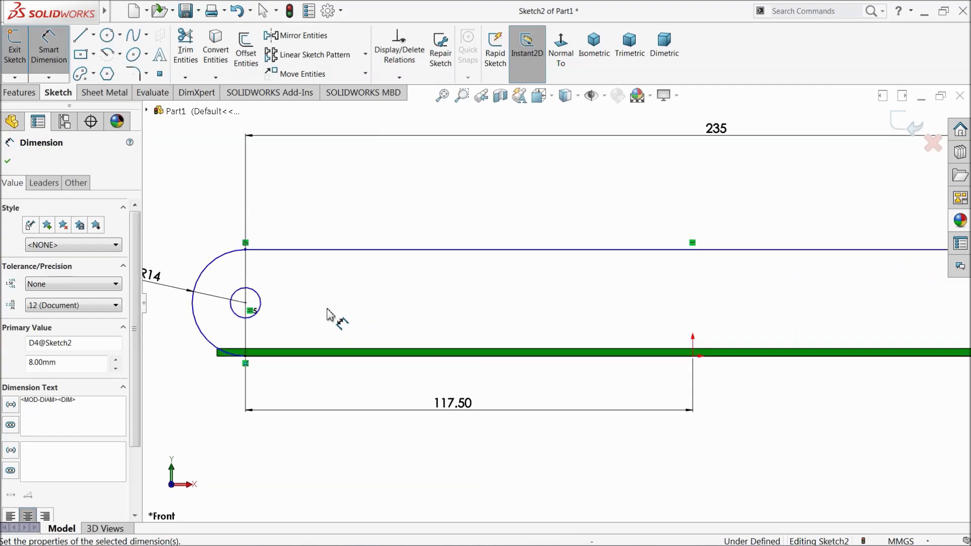
pyautogui.click(246, 304)
pyautogui.click(244, 356)
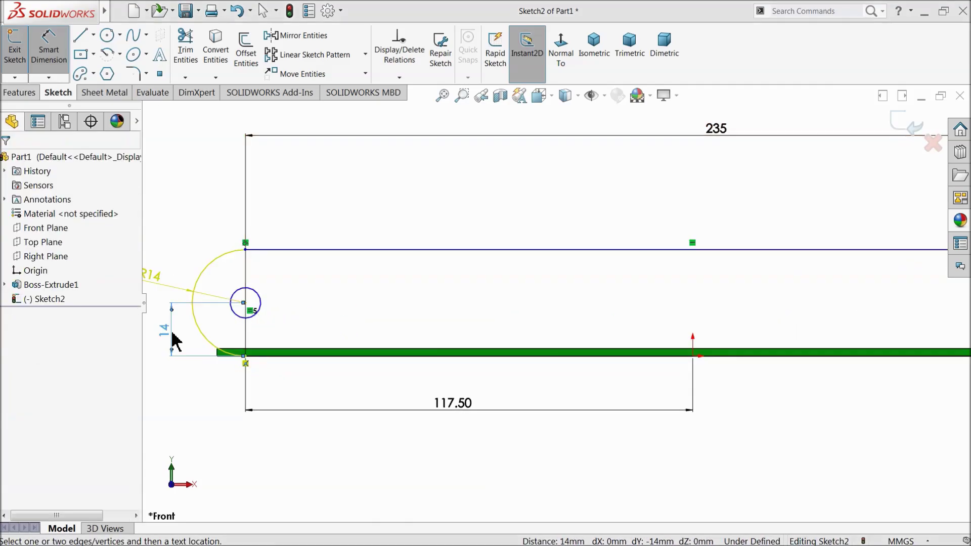
pyautogui.click(174, 342)
pyautogui.click(563, 283)
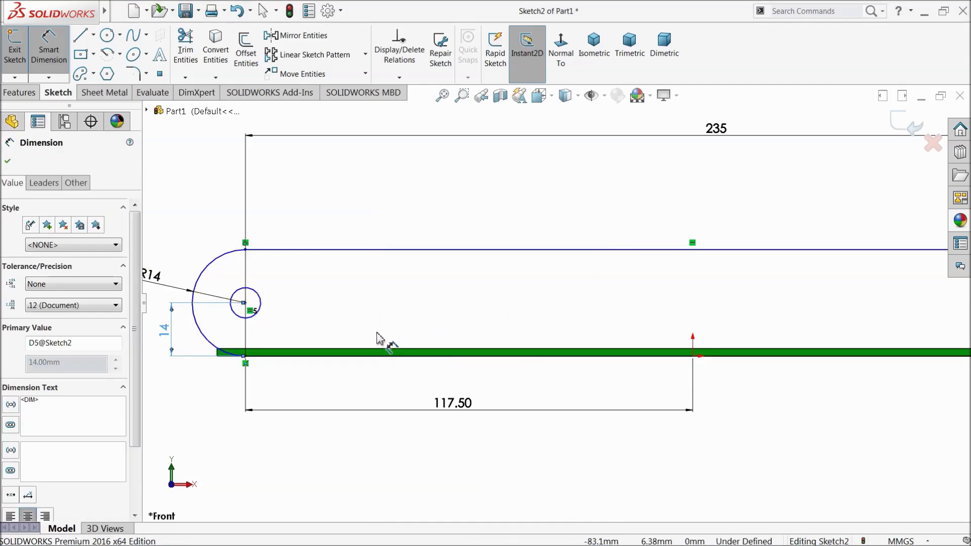
pyautogui.click(228, 393)
pyautogui.scroll(-5, 273, 357)
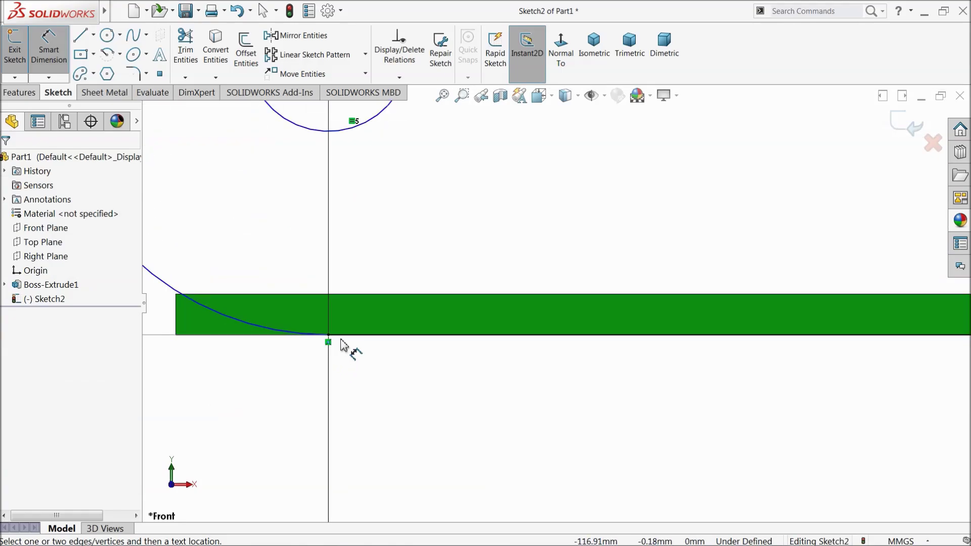
# Make the left end arc tangent to the profile's bottom line
pyautogui.rightClick(397, 215)
pyautogui.click(412, 249)
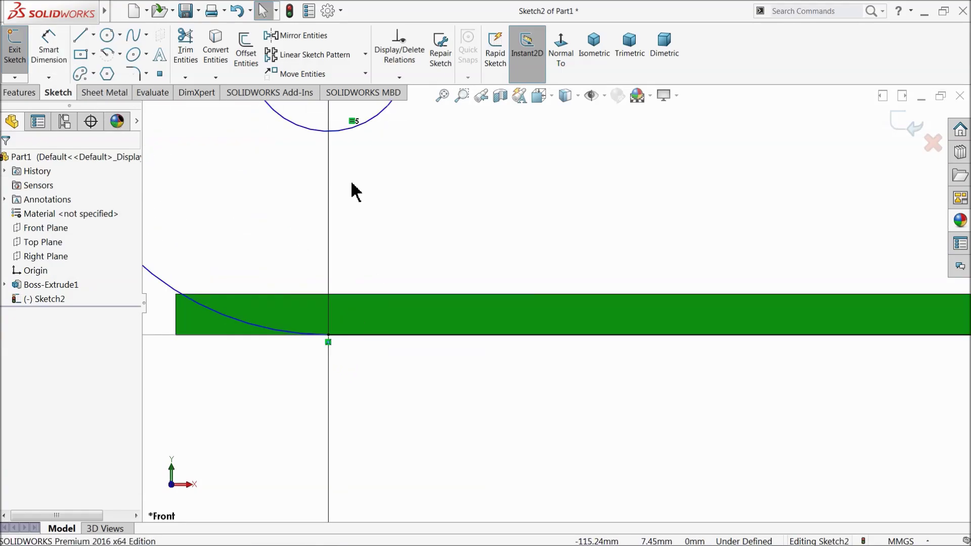
pyautogui.click(346, 337)
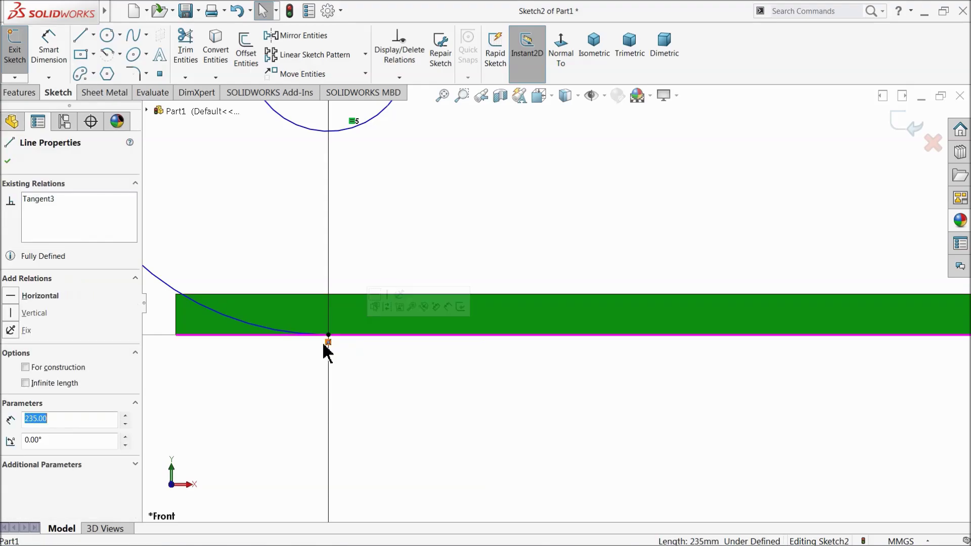
pyautogui.keyDown('ctrl'); pyautogui.click(289, 334); pyautogui.keyUp('ctrl')
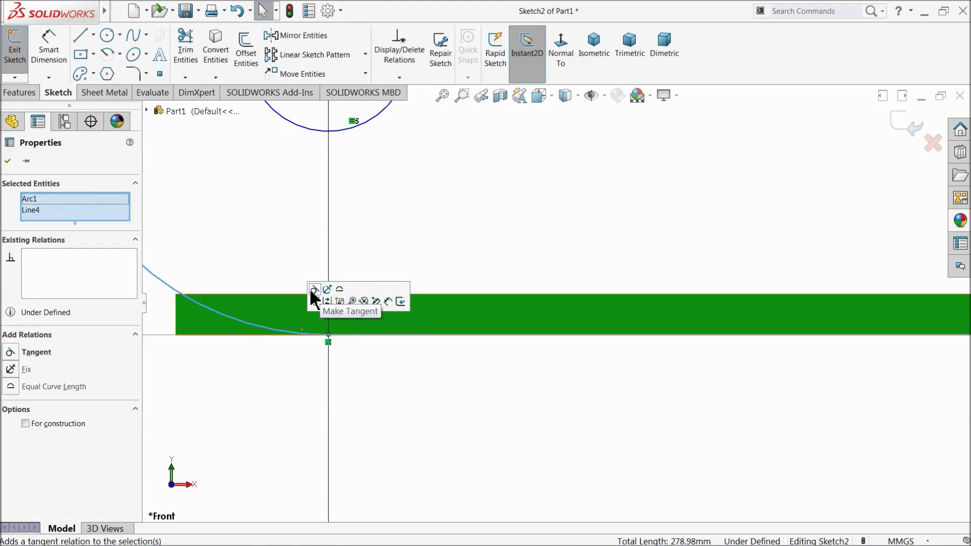
pyautogui.click(396, 250)
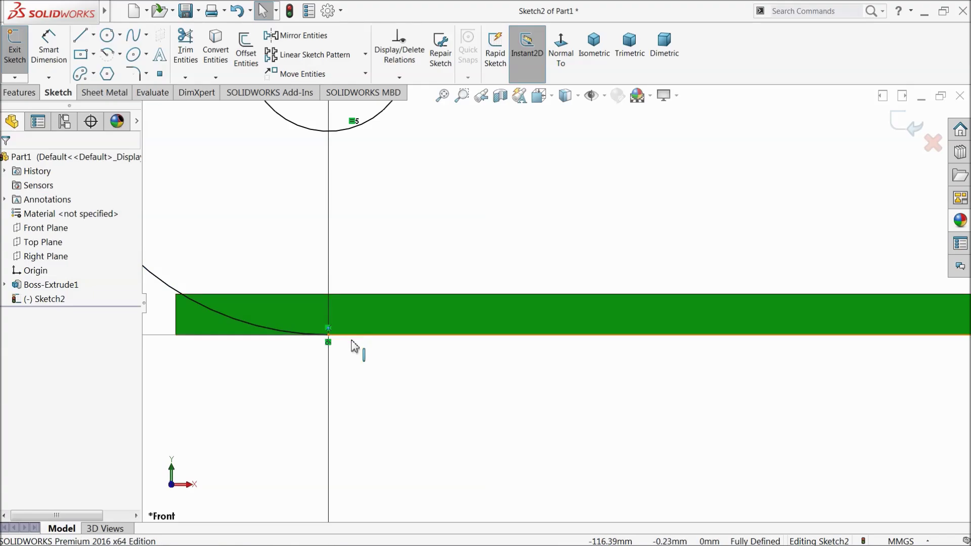
# Start a boss extrusion of the side profile from a start offset of 22.5 mm, keeping the blind depth of 2 mm
pyautogui.scroll(7, 367, 335)
pyautogui.scroll(8, 400, 332)
pyautogui.scroll(-3, 840, 281)
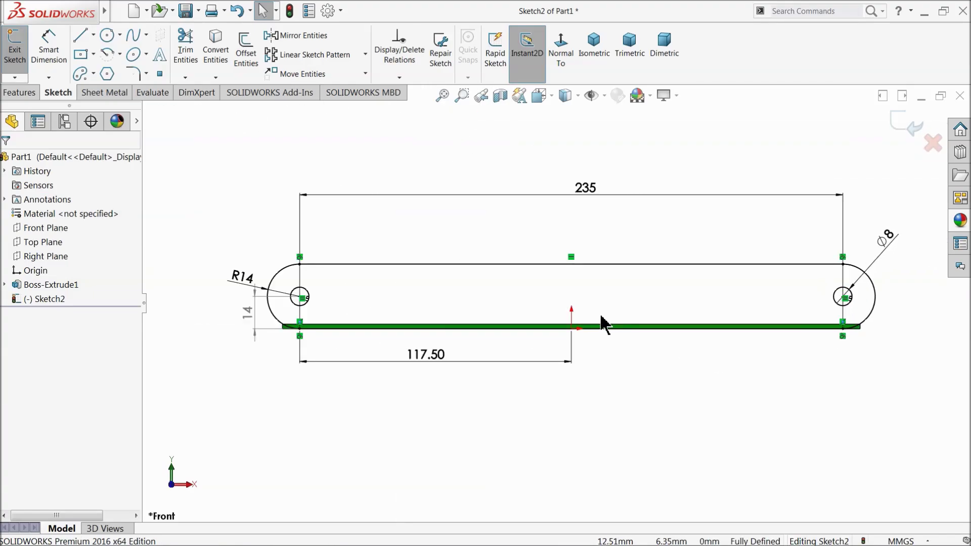
pyautogui.click(20, 92)
pyautogui.click(20, 51)
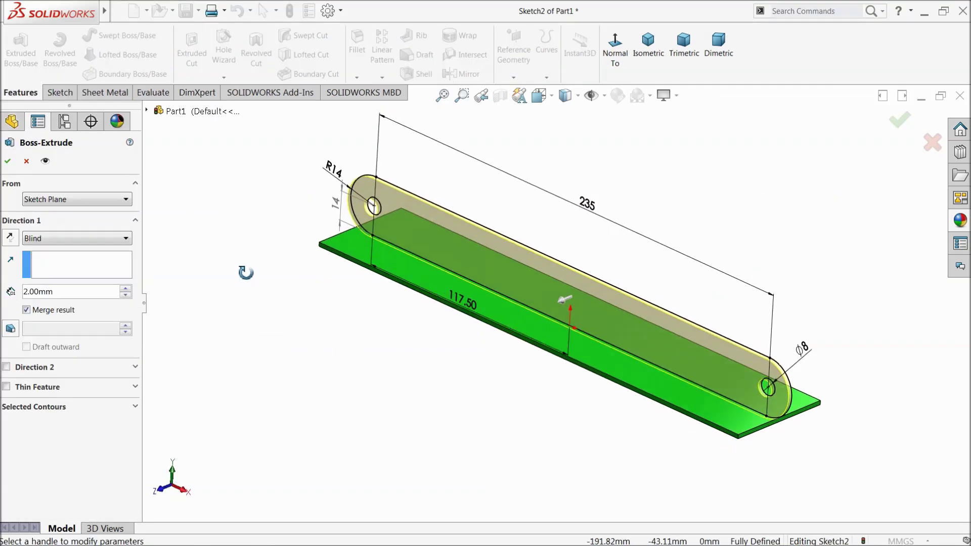
pyautogui.moveTo(246, 272)
pyautogui.mouseDown(button='middle')
pyautogui.moveTo(226, 267)
pyautogui.moveTo(243, 271)
pyautogui.mouseUp(button='middle')
pyautogui.scroll(-2, 588, 347)
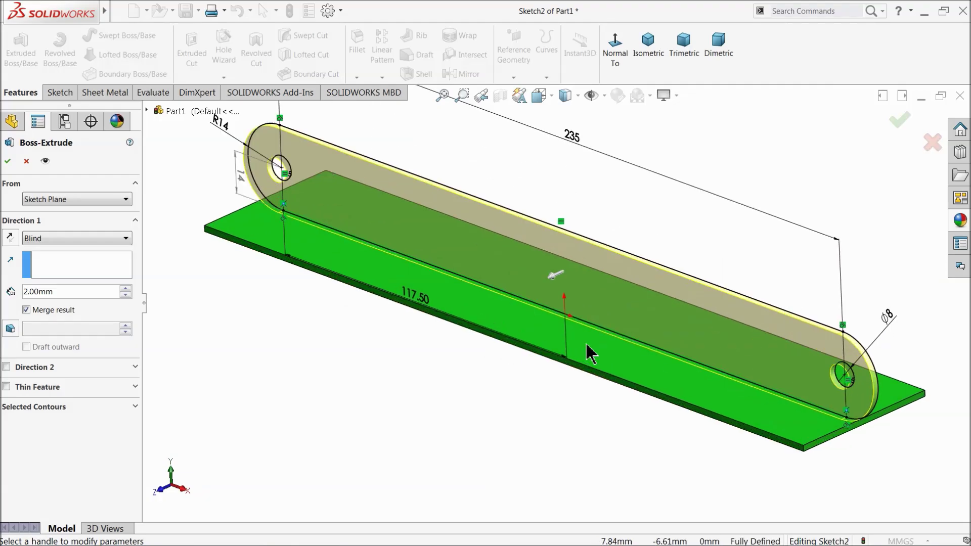
pyautogui.click(41, 201)
pyautogui.click(44, 236)
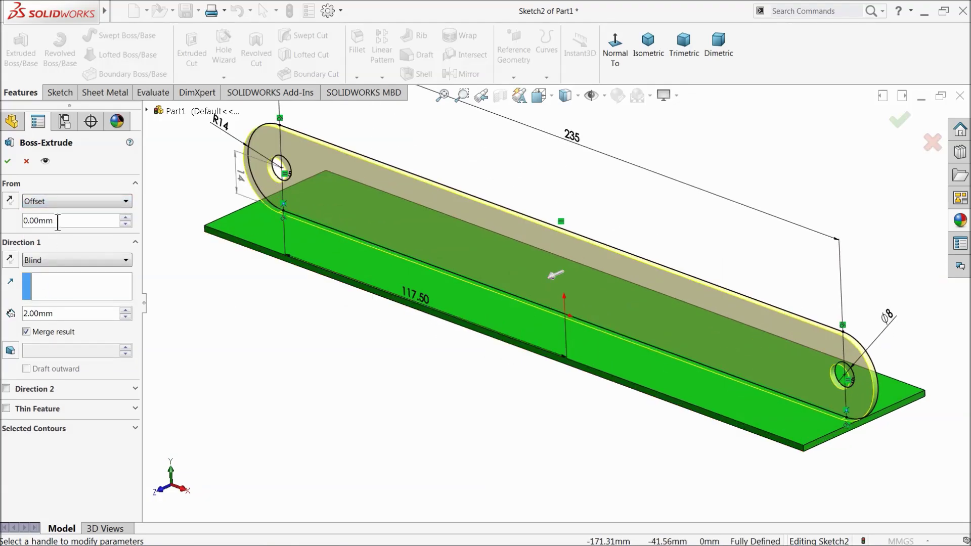
pyautogui.write('22.5')
pyautogui.press('Return')
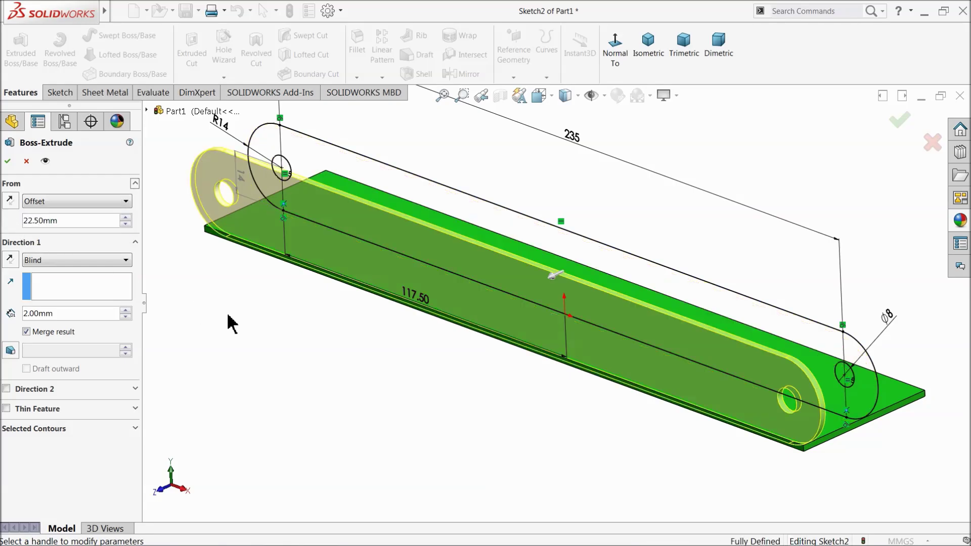
# Try reversing the side profile's extrusion direction and using a depth of 20 mm
pyautogui.moveTo(244, 324); pyautogui.dragTo(516, 401, button='middle')
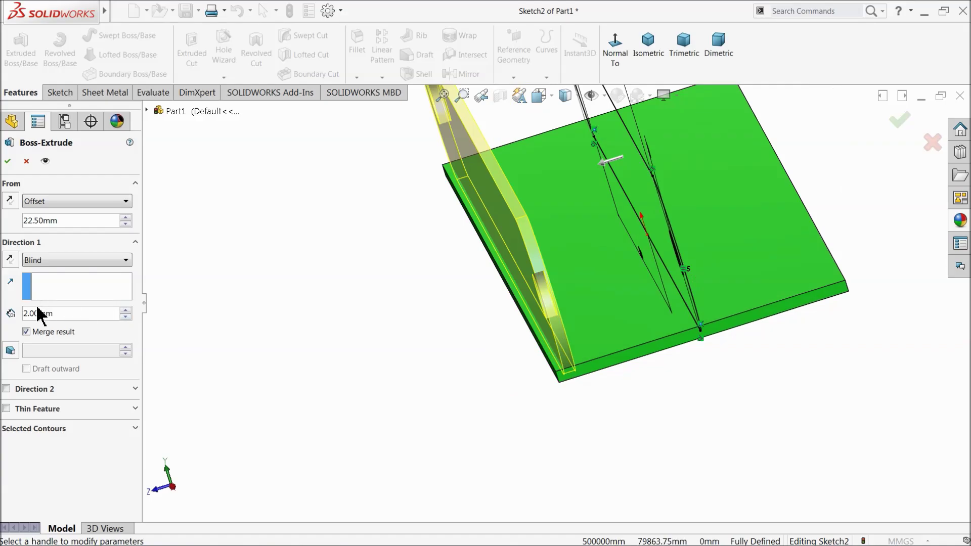
pyautogui.click(11, 261)
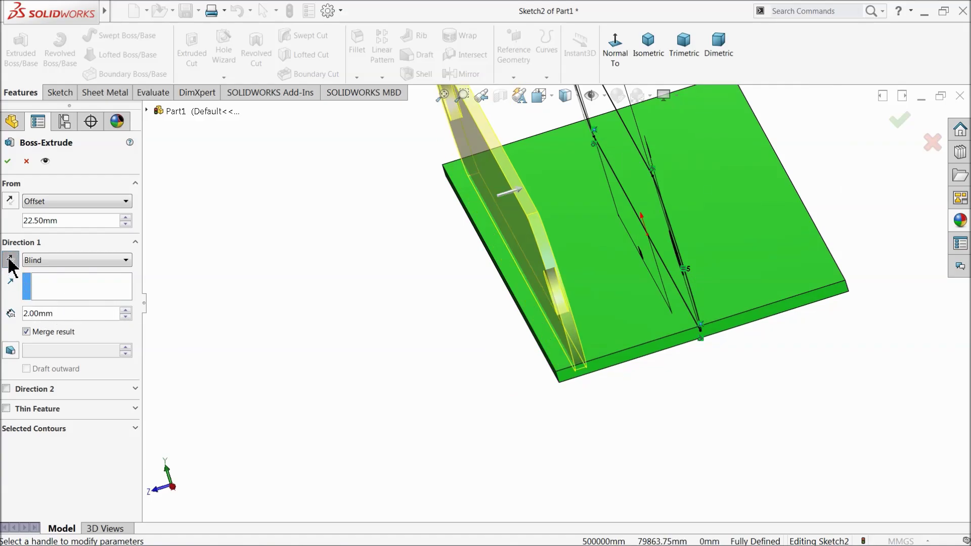
pyautogui.click(10, 261)
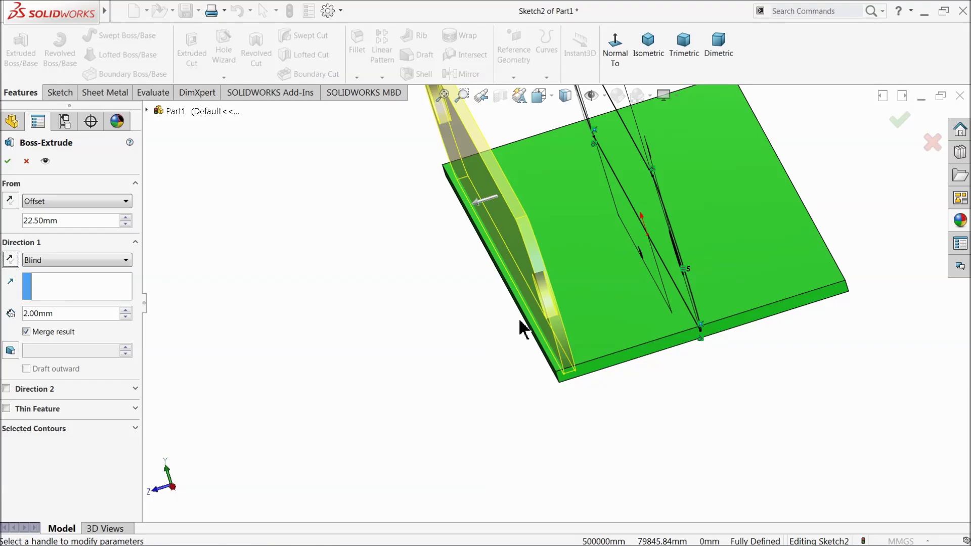
pyautogui.scroll(1, 521, 324)
pyautogui.moveTo(569, 365); pyautogui.dragTo(565, 358, button='middle')
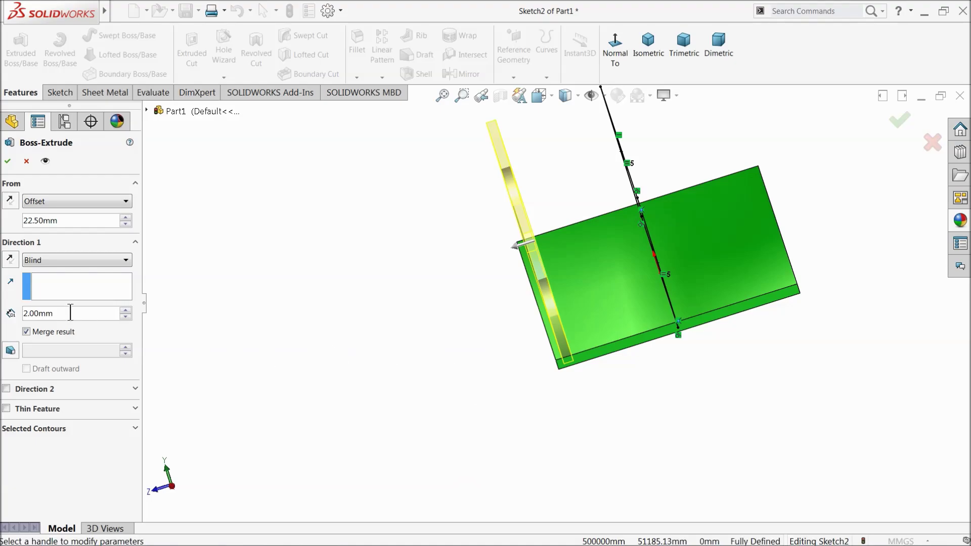
pyautogui.write('20')
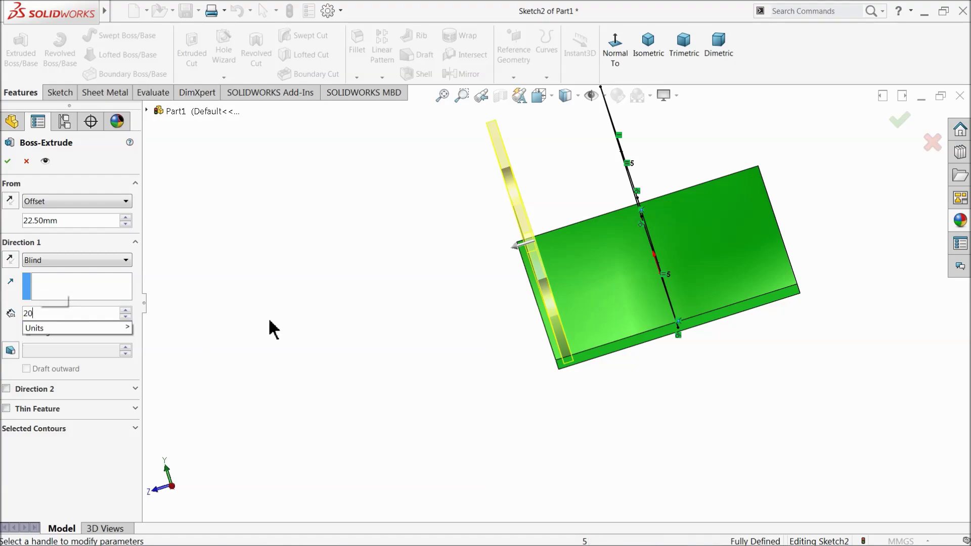
pyautogui.press('Return')
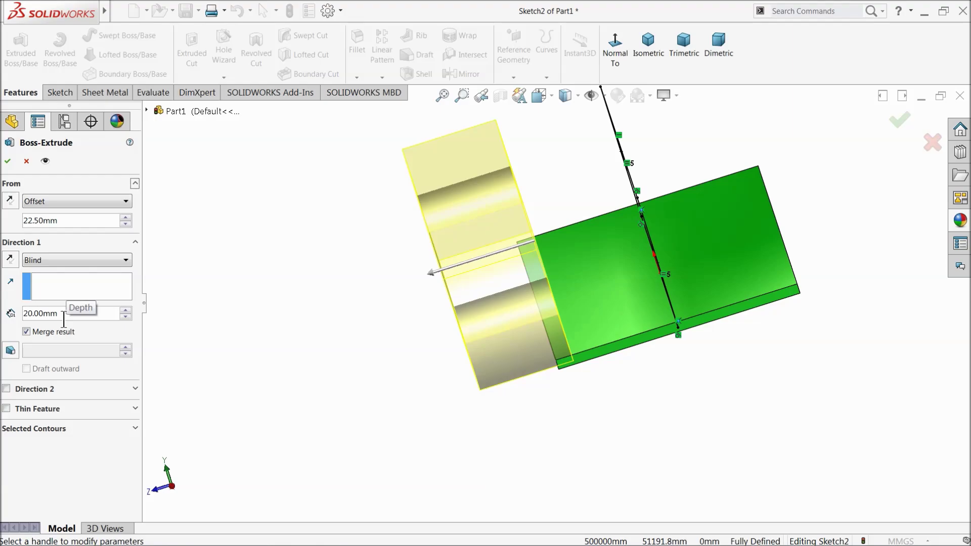
# Set the extrusion depth to 2 mm and accept the side plate extrusion
pyautogui.moveTo(63, 319); pyautogui.dragTo(23, 320)
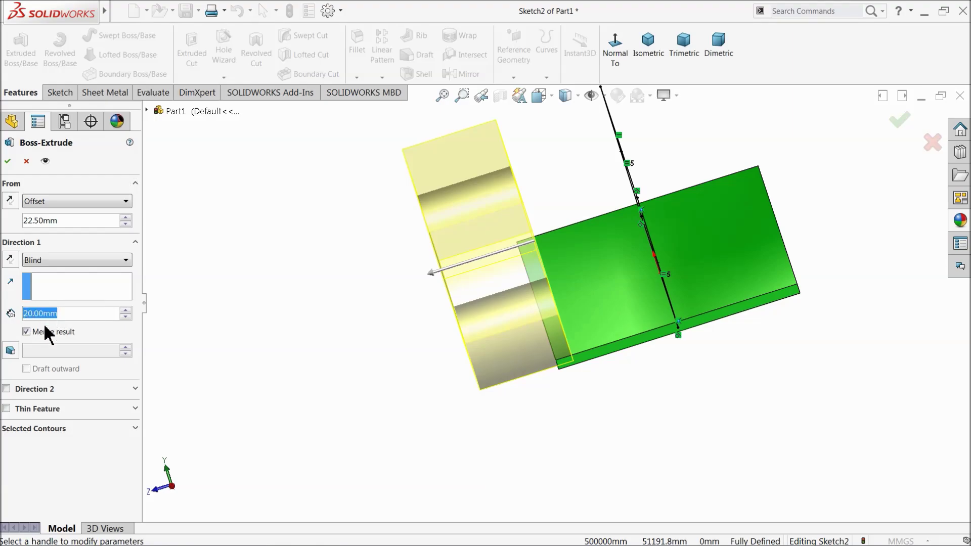
pyautogui.write('2')
pyautogui.press('Return')
pyautogui.click(11, 262)
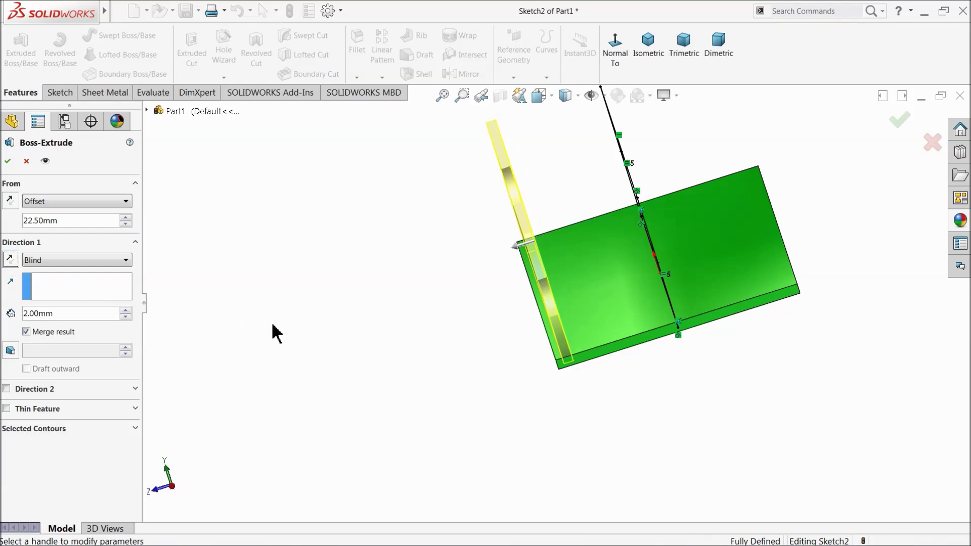
pyautogui.moveTo(274, 329); pyautogui.dragTo(273, 327, button='middle')
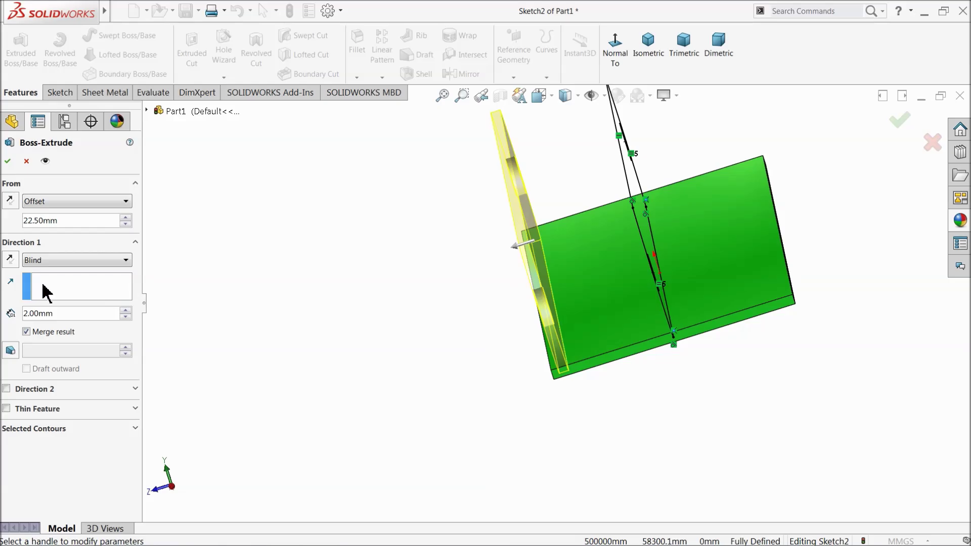
pyautogui.click(8, 162)
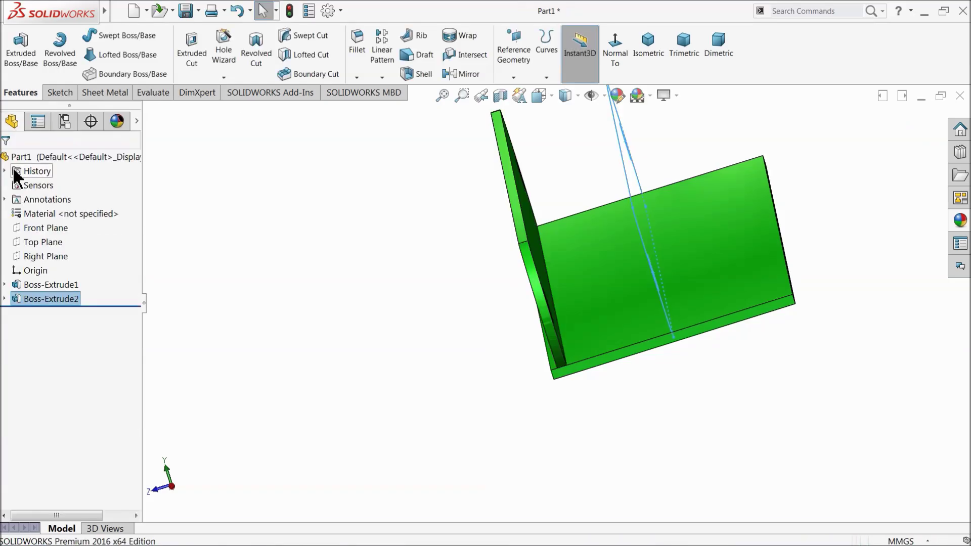
# Open the base plate's rectangle sketch for editing
pyautogui.moveTo(223, 245); pyautogui.dragTo(256, 245, button='middle')
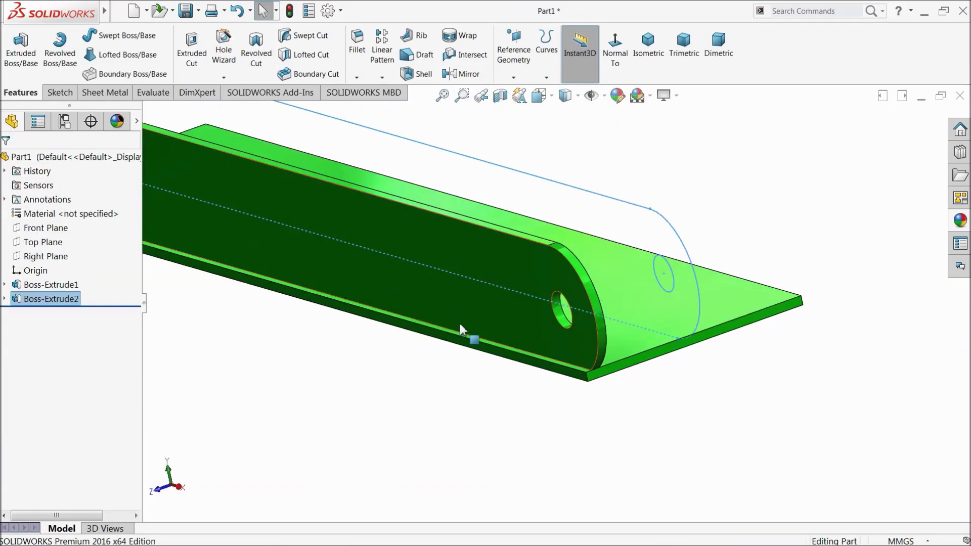
pyautogui.scroll(-2, 587, 370)
pyautogui.moveTo(587, 374); pyautogui.dragTo(574, 369, button='middle')
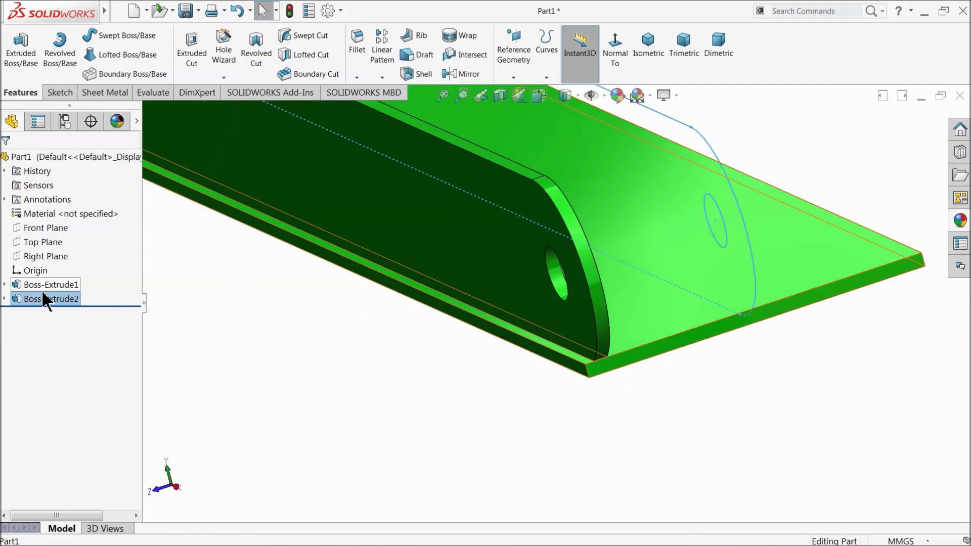
pyautogui.click(4, 285)
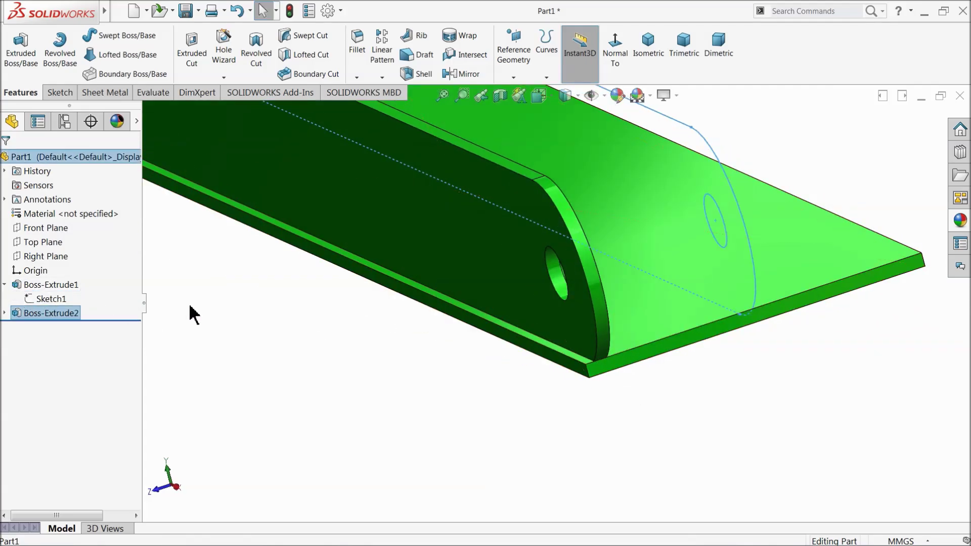
pyautogui.press('f')
pyautogui.click(29, 300)
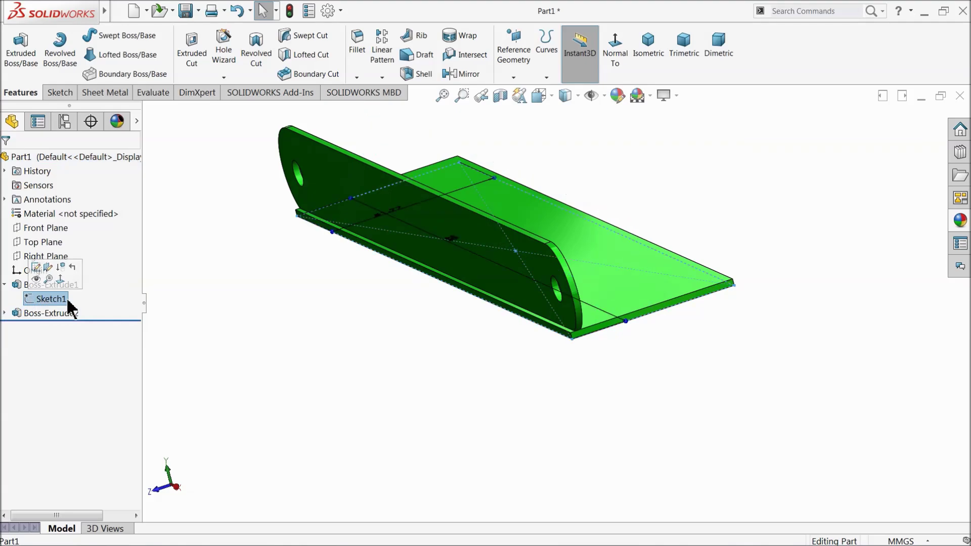
pyautogui.moveTo(177, 307)
pyautogui.mouseDown(button='middle')
pyautogui.moveTo(281, 308)
pyautogui.moveTo(296, 339)
pyautogui.mouseUp(button='middle')
pyautogui.press('f')
pyautogui.scroll(-3, 439, 214)
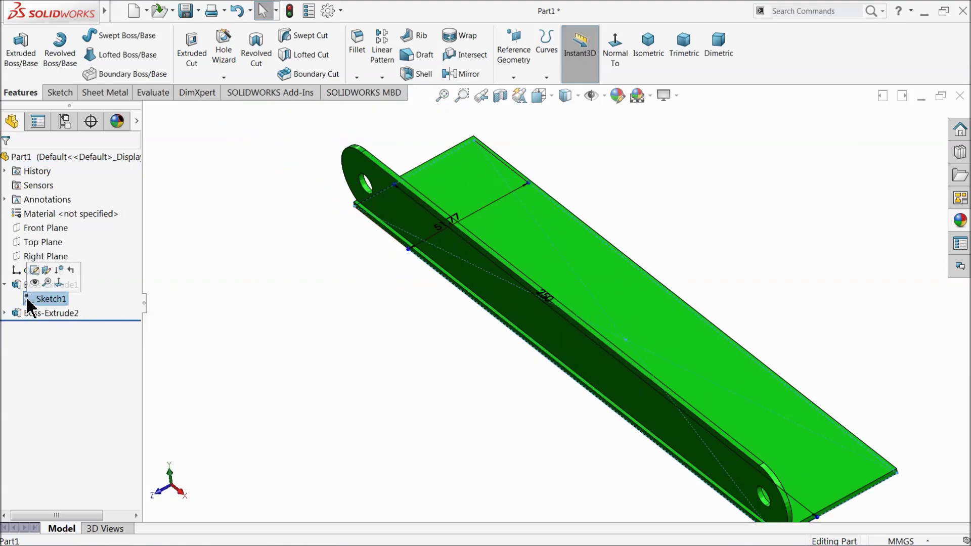
pyautogui.click(34, 273)
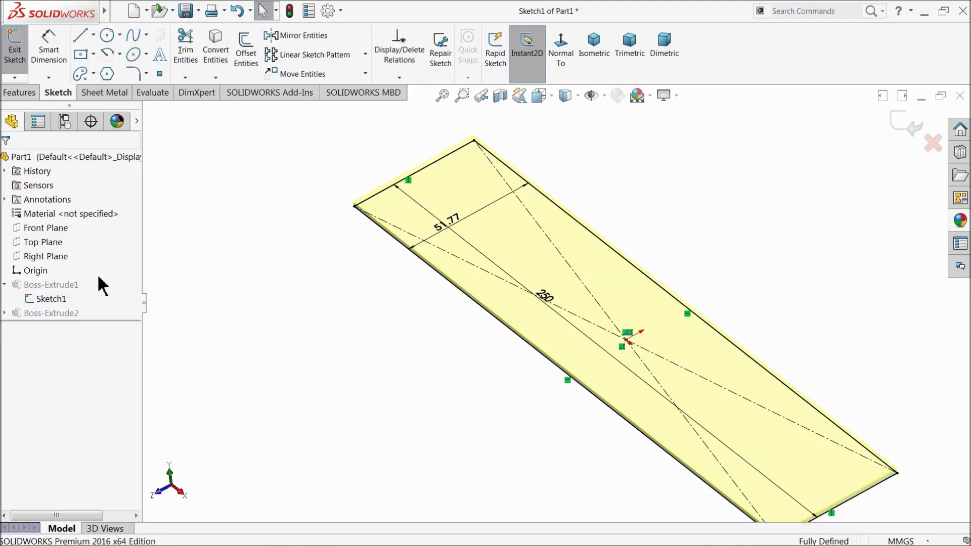
# Move the rectangle's width dimension clear of its left end, set it to 45 mm and exit the sketch
pyautogui.click(563, 61)
pyautogui.moveTo(373, 308); pyautogui.dragTo(244, 301)
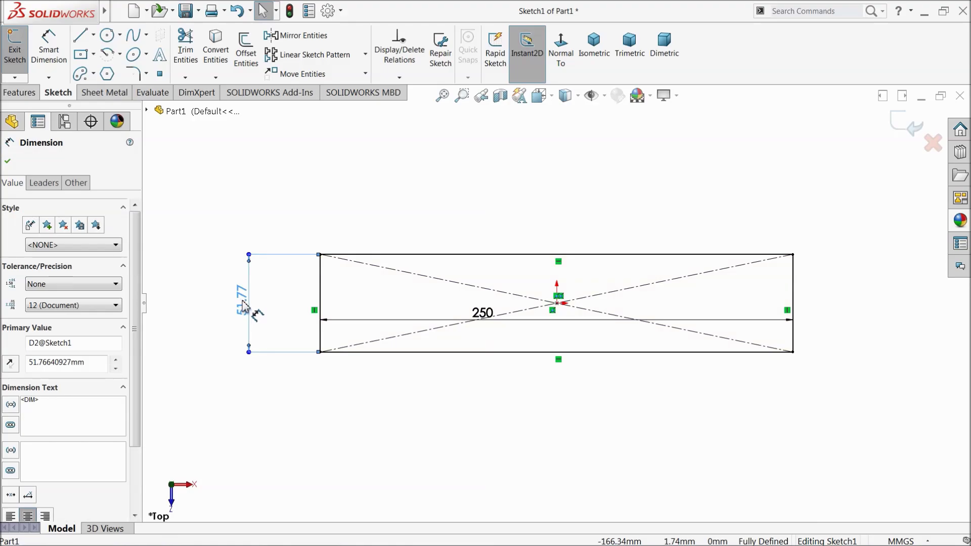
pyautogui.doubleClick(245, 302)
pyautogui.write('45')
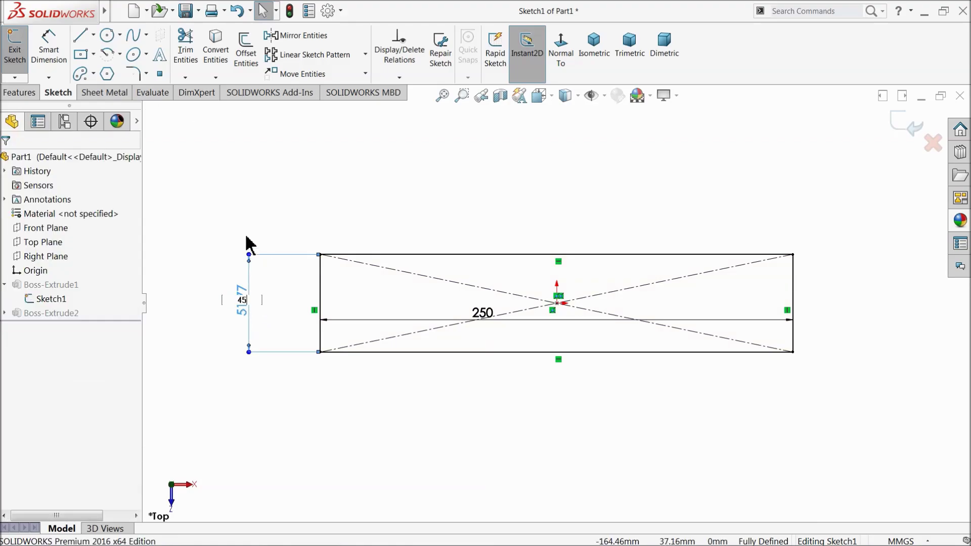
pyautogui.press('Return')
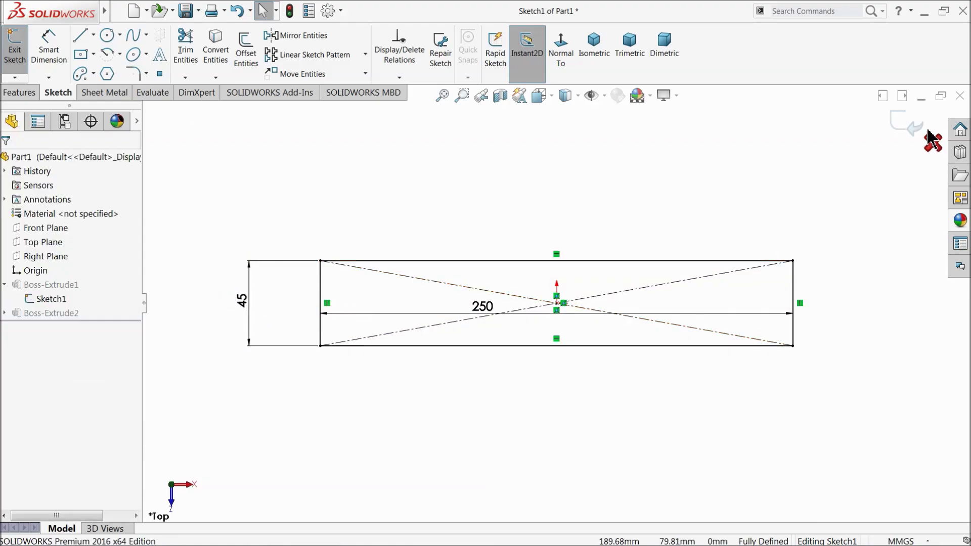
pyautogui.click(909, 127)
# Open the side plate's extrusion feature for editing
pyautogui.moveTo(597, 271)
pyautogui.mouseDown(button='middle')
pyautogui.moveTo(491, 273)
pyautogui.moveTo(435, 304)
pyautogui.moveTo(429, 263)
pyautogui.moveTo(442, 275)
pyautogui.mouseUp(button='middle')
pyautogui.scroll(-5, 561, 415)
pyautogui.scroll(5, 561, 415)
pyautogui.moveTo(561, 415); pyautogui.dragTo(590, 341, button='middle')
pyautogui.scroll(-5, 629, 372)
pyautogui.moveTo(629, 371); pyautogui.dragTo(589, 375, button='middle')
pyautogui.click(14, 312)
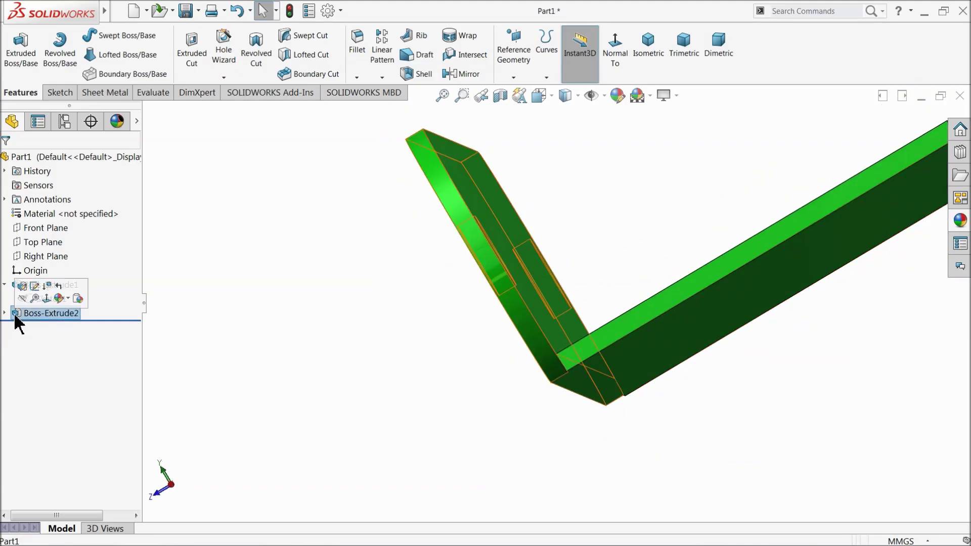
pyautogui.click(25, 295)
# Reverse the side plate's extrusion direction so its thickness lies over the base plate, and accept the change
pyautogui.moveTo(325, 296); pyautogui.dragTo(436, 323, button='middle')
pyautogui.scroll(-5, 783, 374)
pyautogui.scroll(-3, 621, 349)
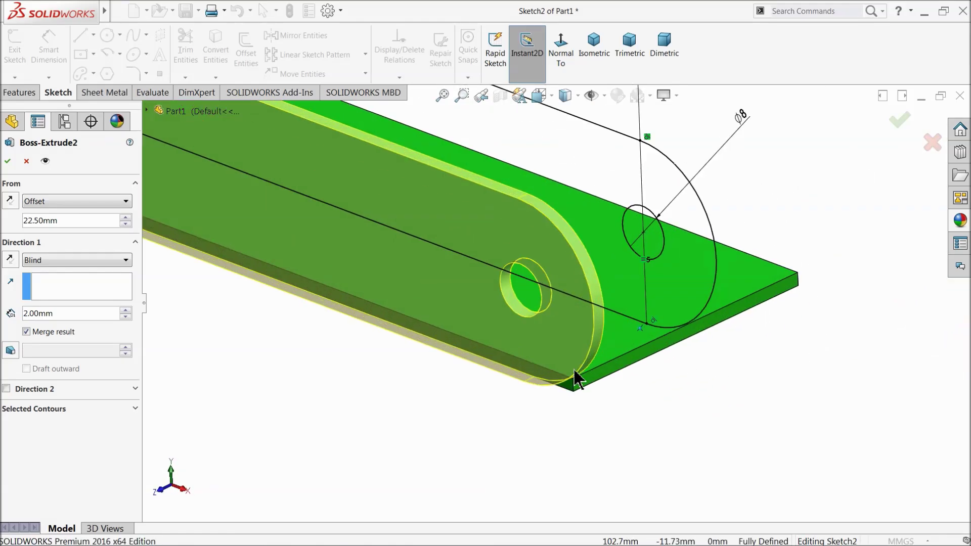
pyautogui.click(11, 261)
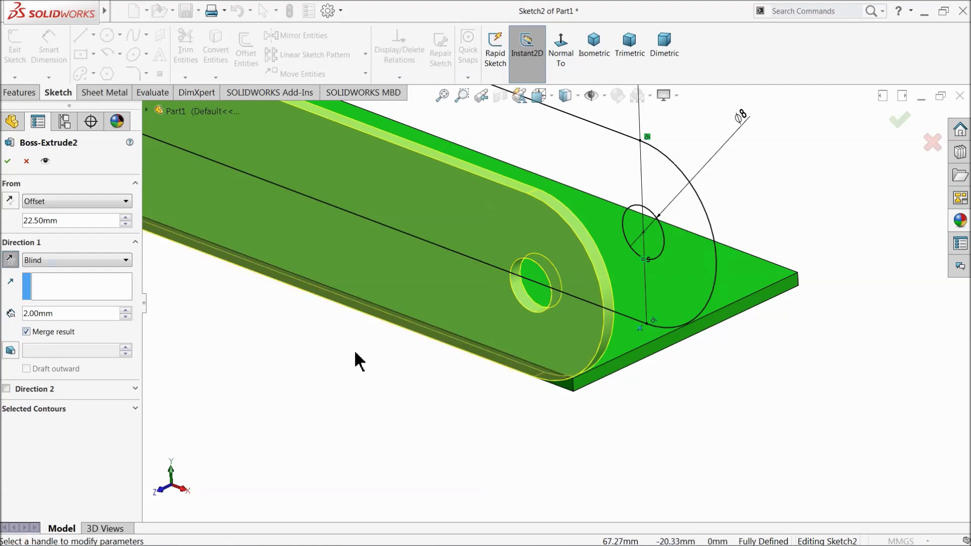
pyautogui.moveTo(358, 359); pyautogui.dragTo(473, 336, button='middle')
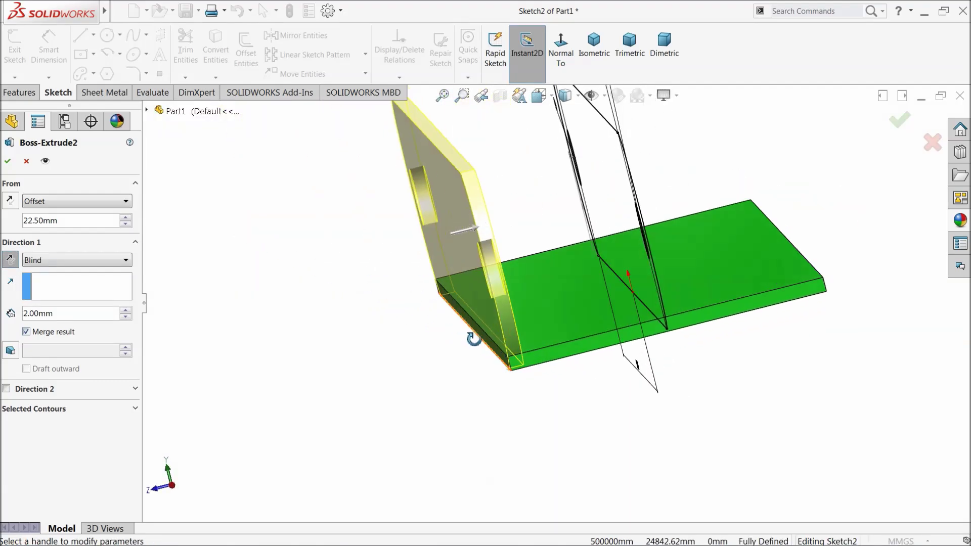
pyautogui.click(8, 161)
# Mirror the side plate's extrusion feature about the Front Plane to the opposite edge of the base plate
pyautogui.moveTo(392, 338); pyautogui.dragTo(466, 384, button='middle')
pyautogui.scroll(-5, 436, 342)
pyautogui.scroll(5, 466, 384)
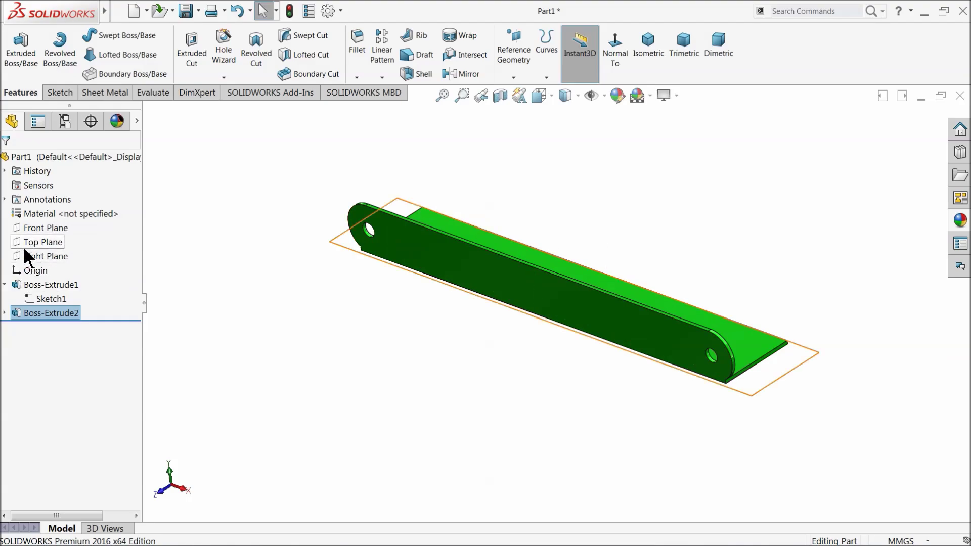
pyautogui.click(38, 229)
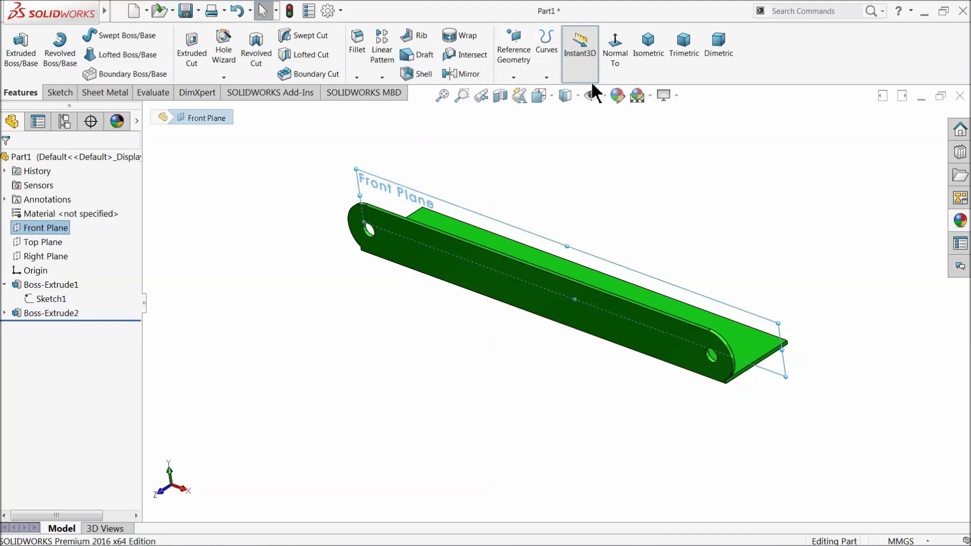
pyautogui.click(460, 74)
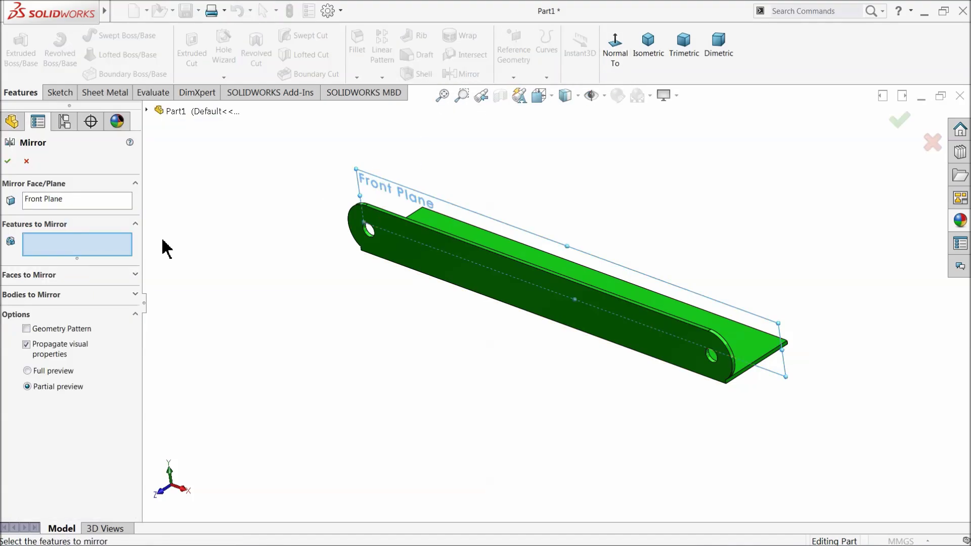
pyautogui.click(408, 230)
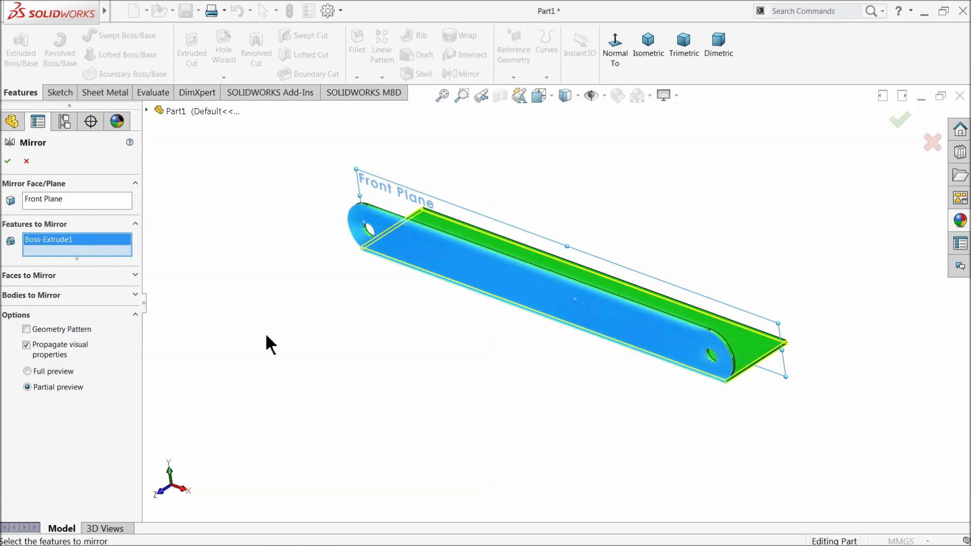
pyautogui.moveTo(267, 345); pyautogui.dragTo(246, 353, button='middle')
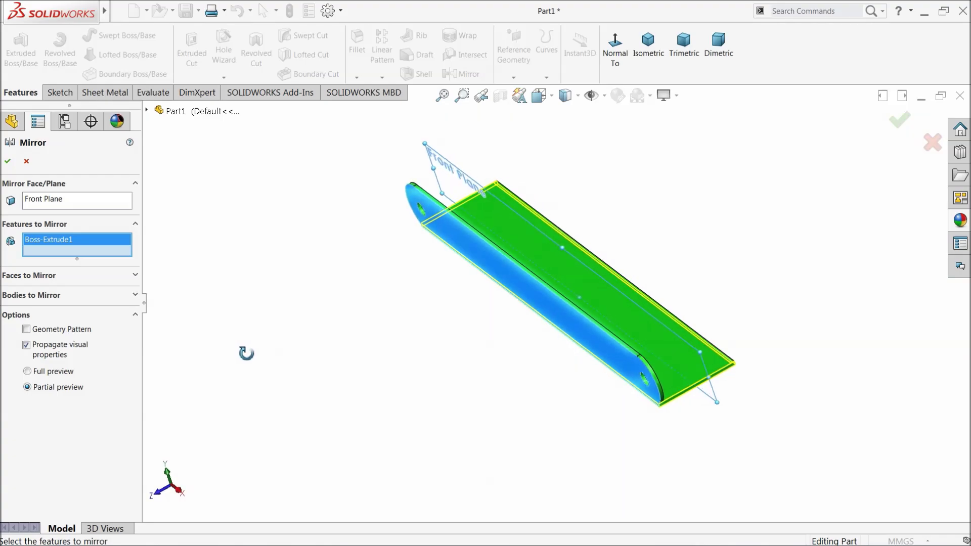
pyautogui.click(147, 110)
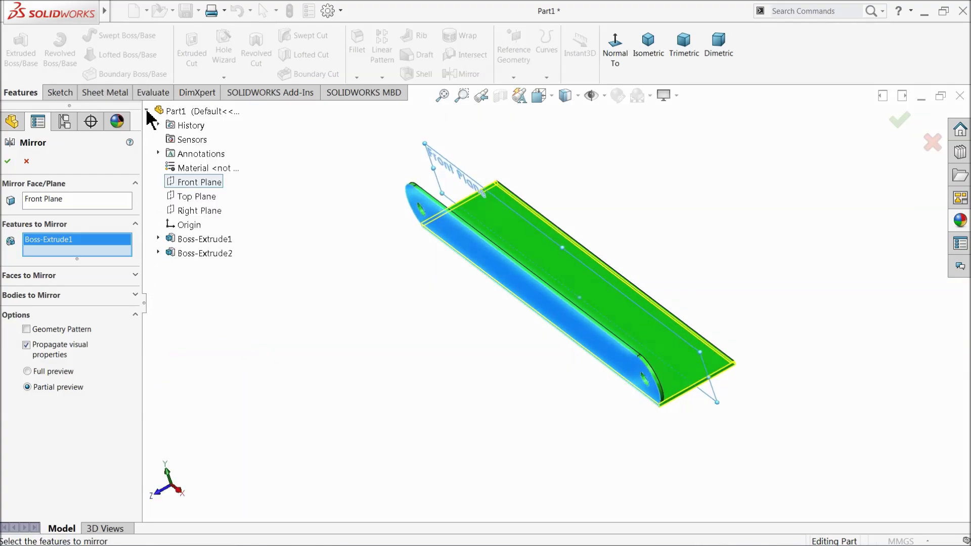
pyautogui.rightClick(91, 245)
pyautogui.click(124, 252)
pyautogui.click(200, 254)
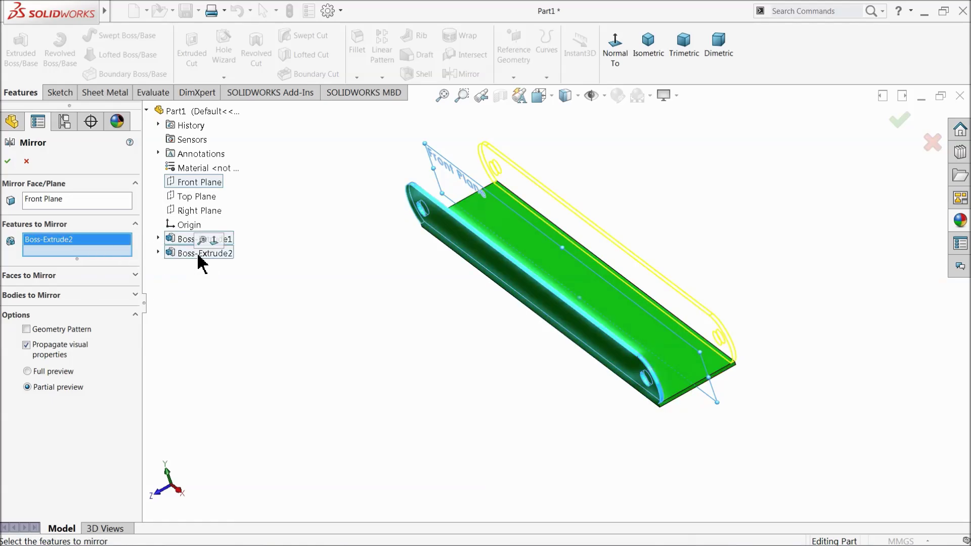
pyautogui.click(8, 161)
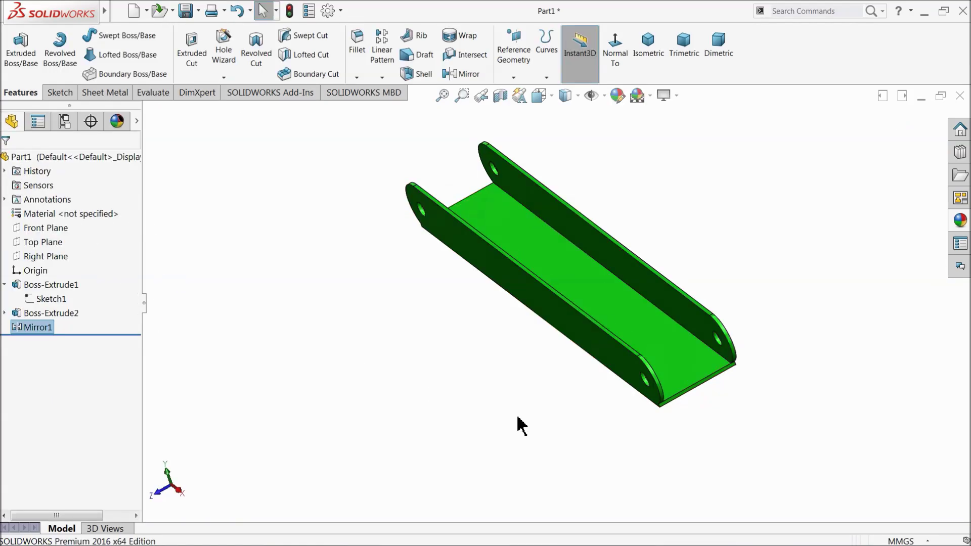
# Start a sketch on the base plate's inner face between the side plates and view it square-on
pyautogui.moveTo(520, 425); pyautogui.dragTo(548, 440, button='middle')
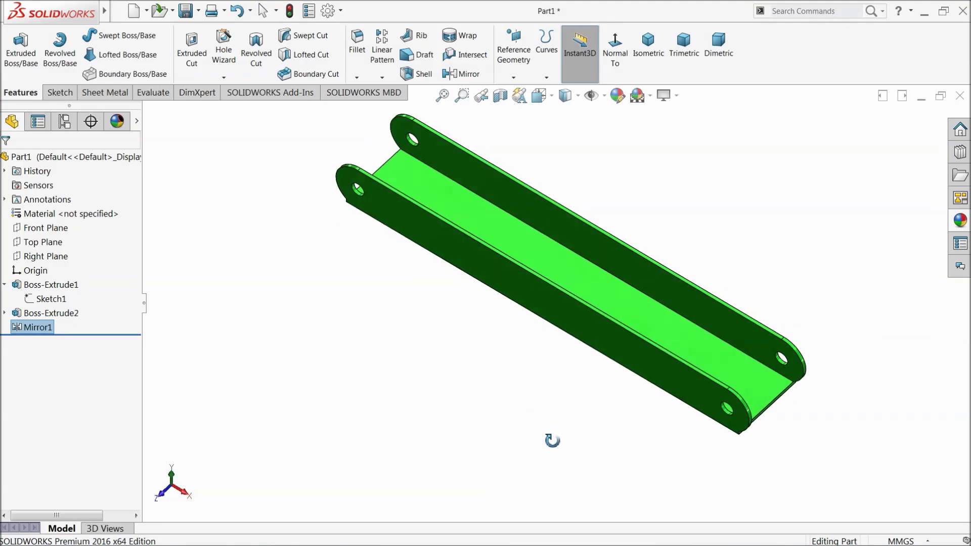
pyautogui.click(648, 41)
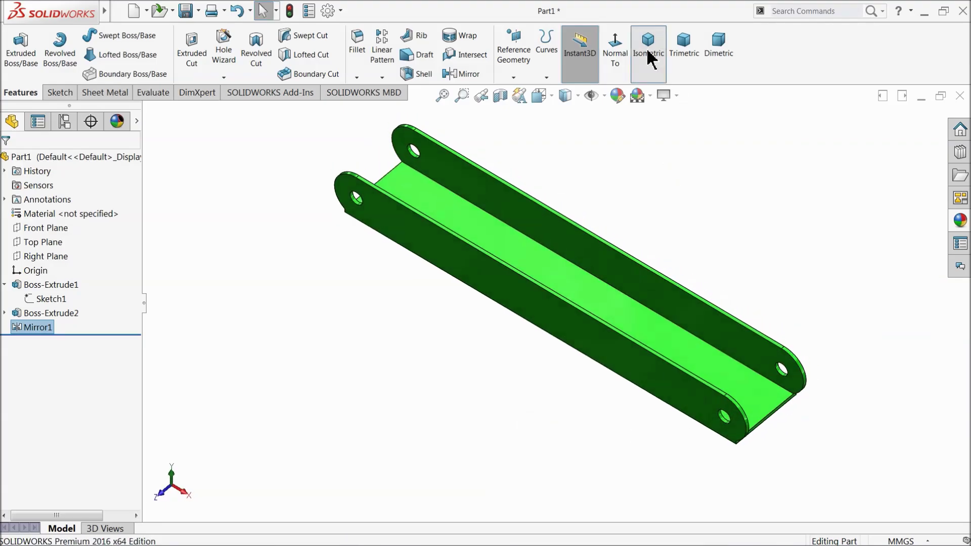
pyautogui.click(722, 402)
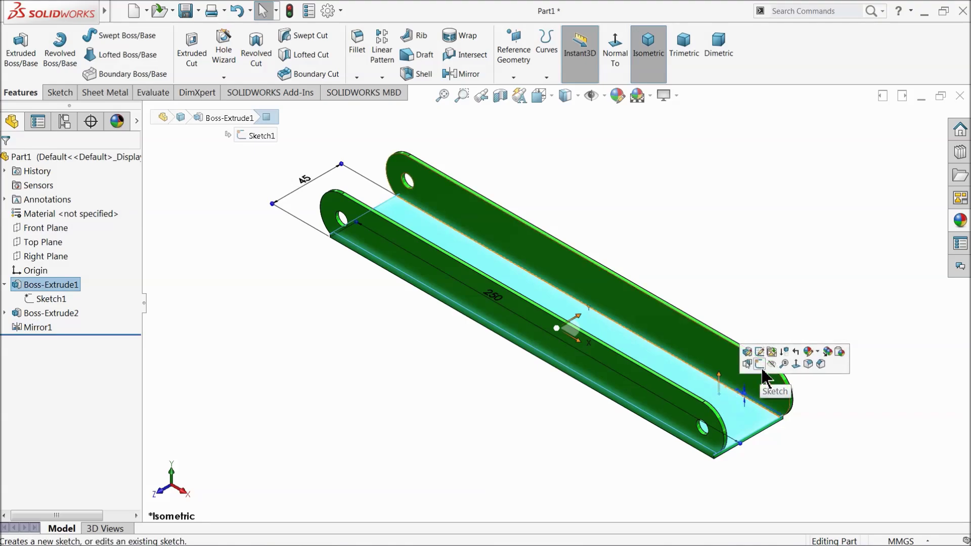
pyautogui.click(764, 365)
pyautogui.click(561, 50)
pyautogui.scroll(-3, 780, 313)
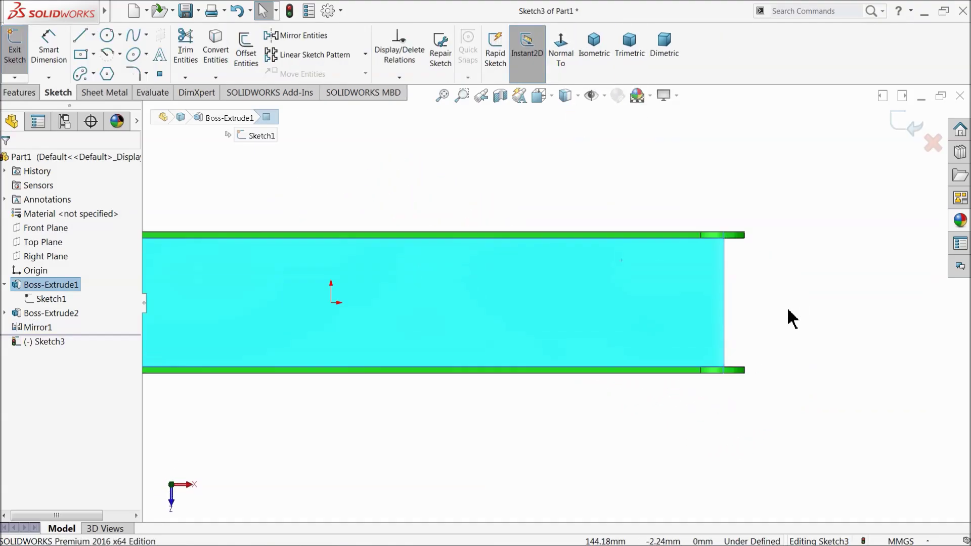
# Draw a corner rectangle about 69 by 34 mm from one side plate's inner edge, extending past the base plate's right end
pyautogui.click(93, 54)
pyautogui.click(122, 72)
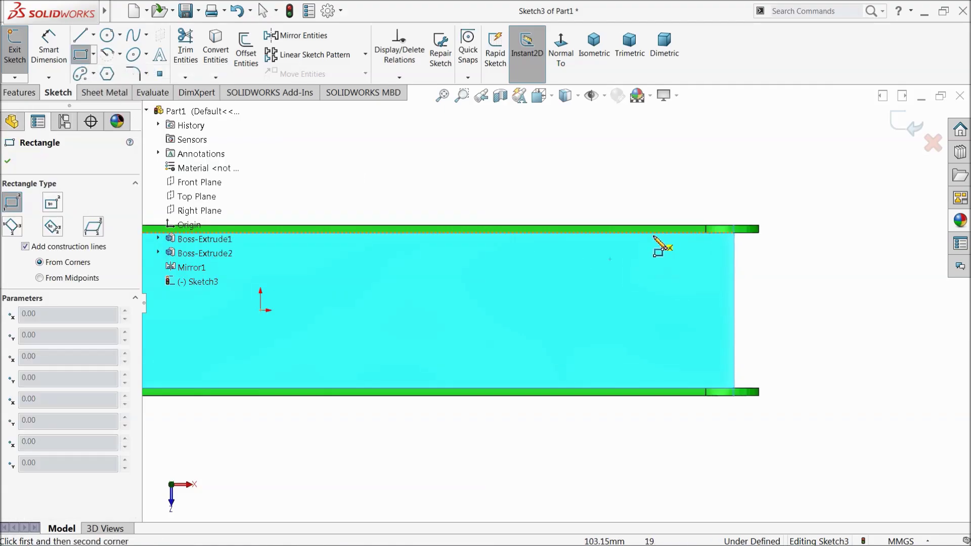
pyautogui.click(641, 233)
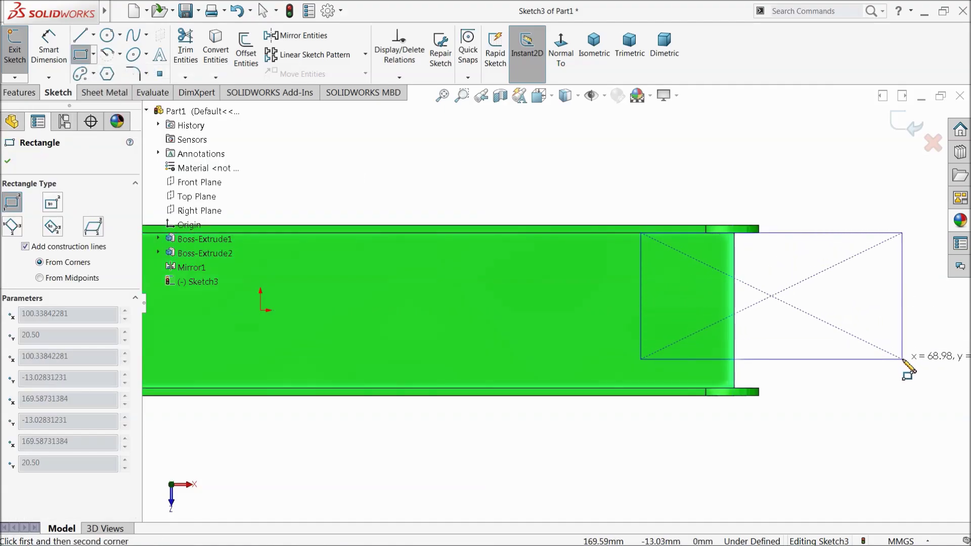
pyautogui.click(903, 359)
pyautogui.rightClick(834, 261)
pyautogui.click(859, 308)
# Make the rectangle's lower line collinear with the inner edge of the lower side plate
pyautogui.scroll(-3, 715, 364)
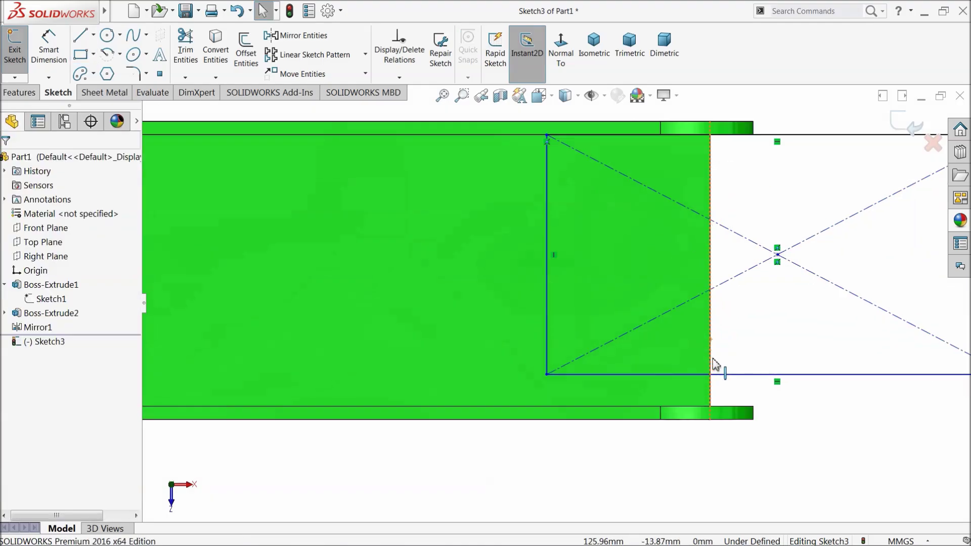
pyautogui.scroll(-1, 715, 364)
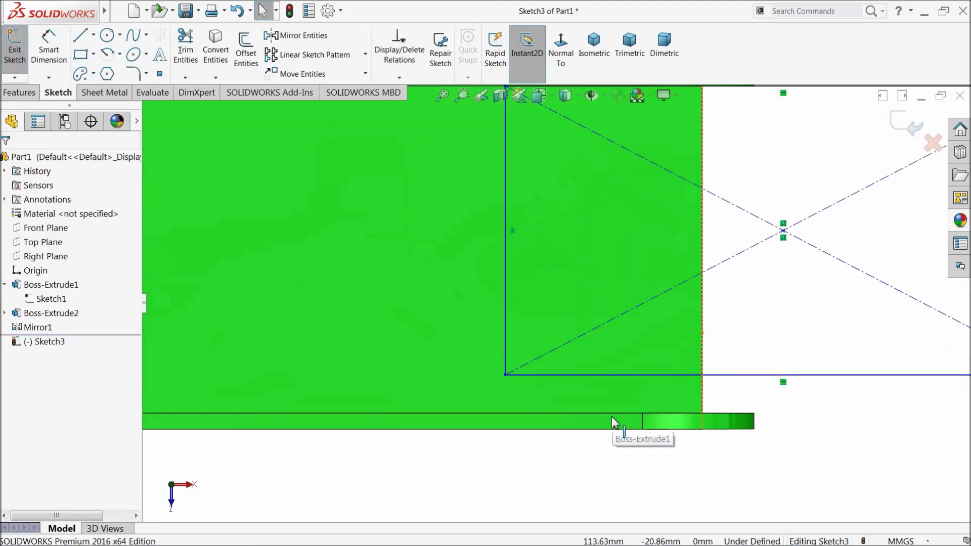
pyautogui.keyDown('ctrl'); pyautogui.click(609, 375); pyautogui.keyUp('ctrl')
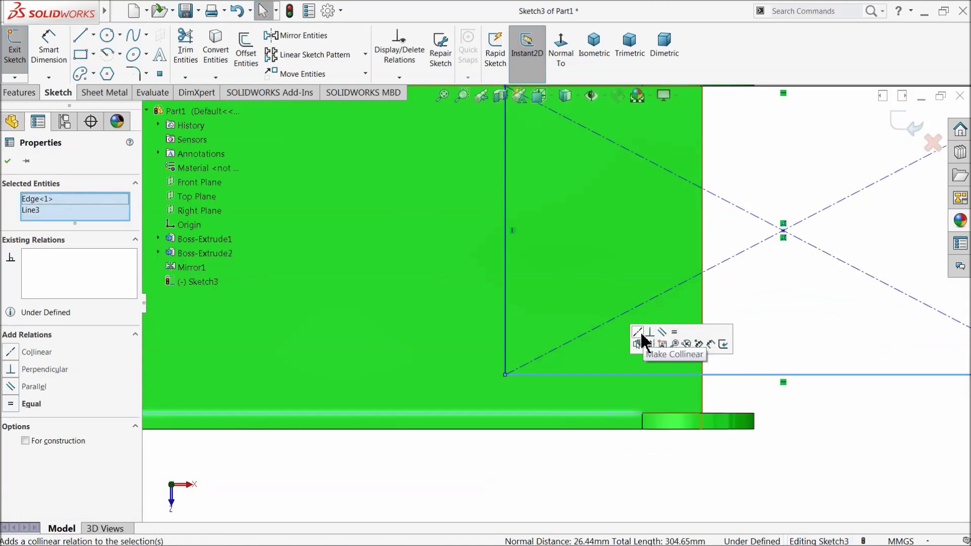
pyautogui.click(641, 336)
# Dimension the rectangle's left line at 15 mm from the point where the side plate's rounded end begins
pyautogui.scroll(4, 562, 343)
pyautogui.click(48, 49)
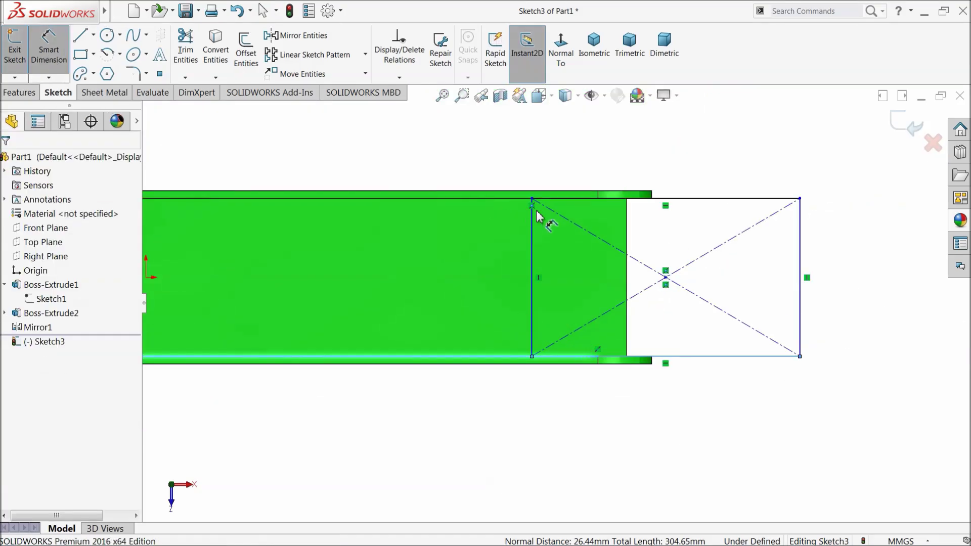
pyautogui.scroll(-3, 549, 206)
pyautogui.click(508, 223)
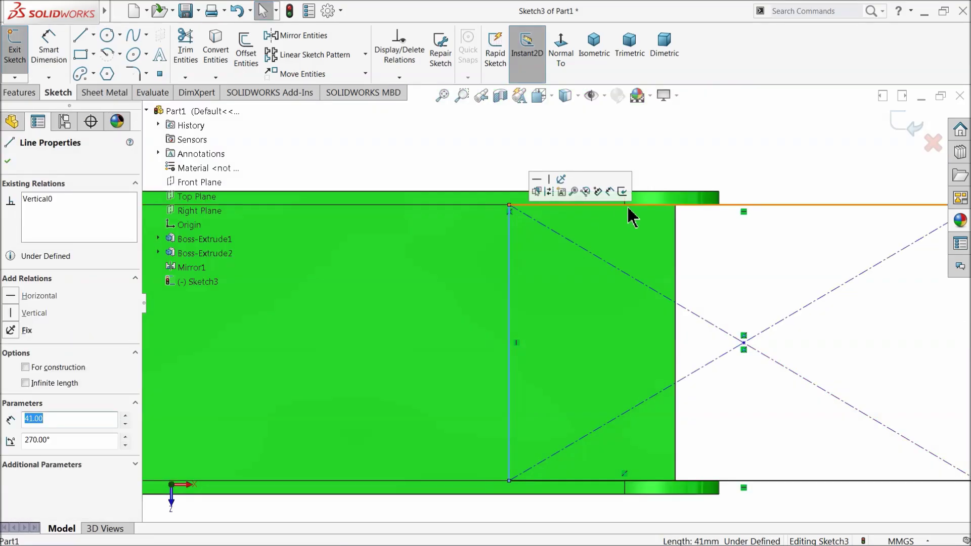
pyautogui.click(48, 49)
pyautogui.click(509, 220)
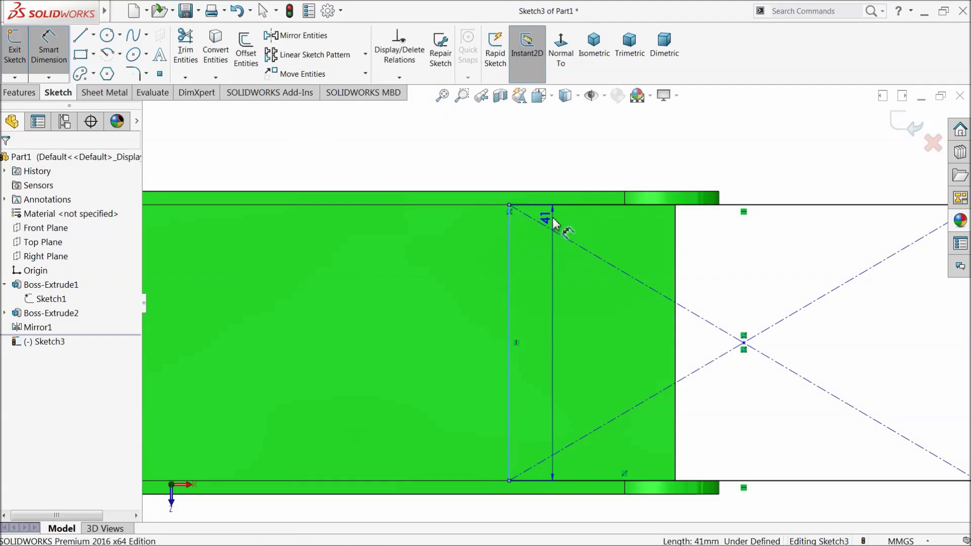
pyautogui.press('Escape')
pyautogui.click(509, 229)
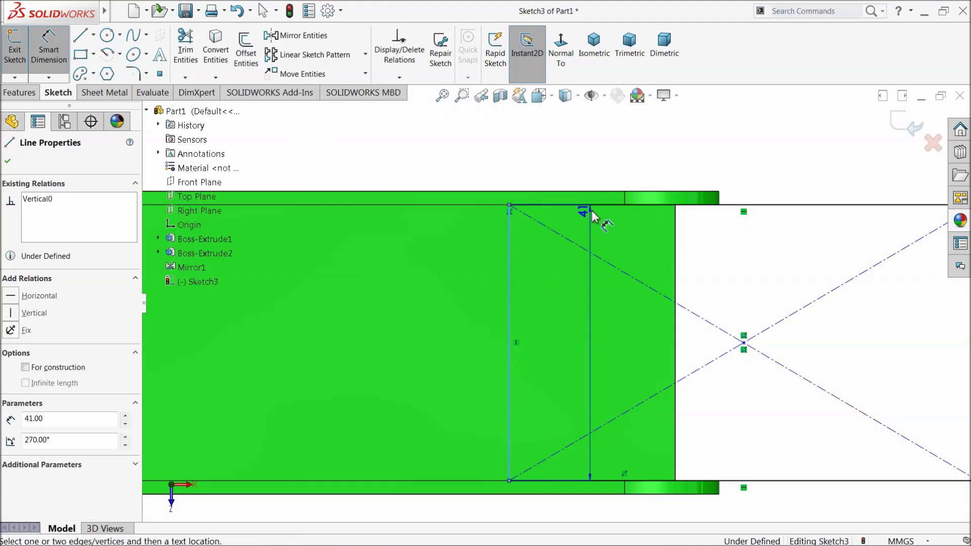
pyautogui.click(622, 207)
pyautogui.click(562, 163)
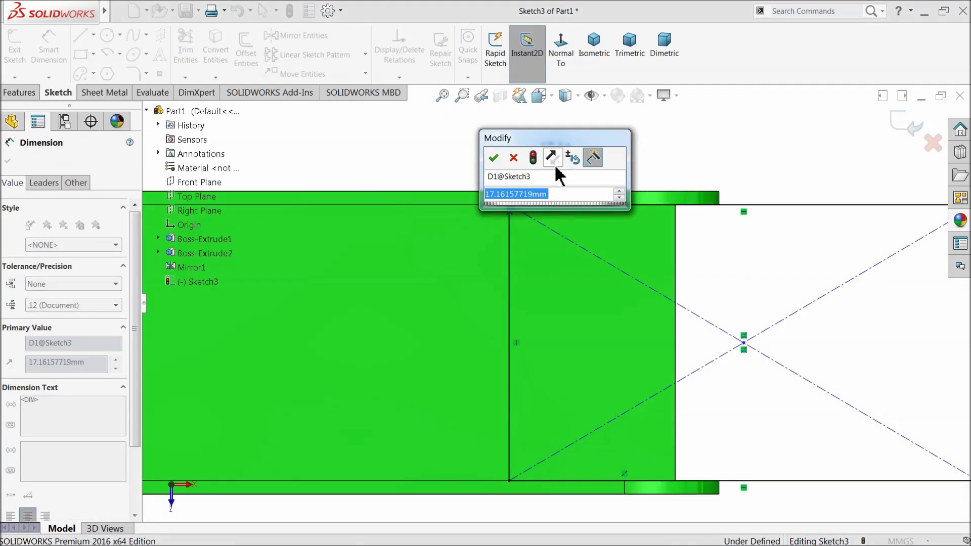
pyautogui.write('15')
pyautogui.click(494, 158)
pyautogui.scroll(2, 551, 276)
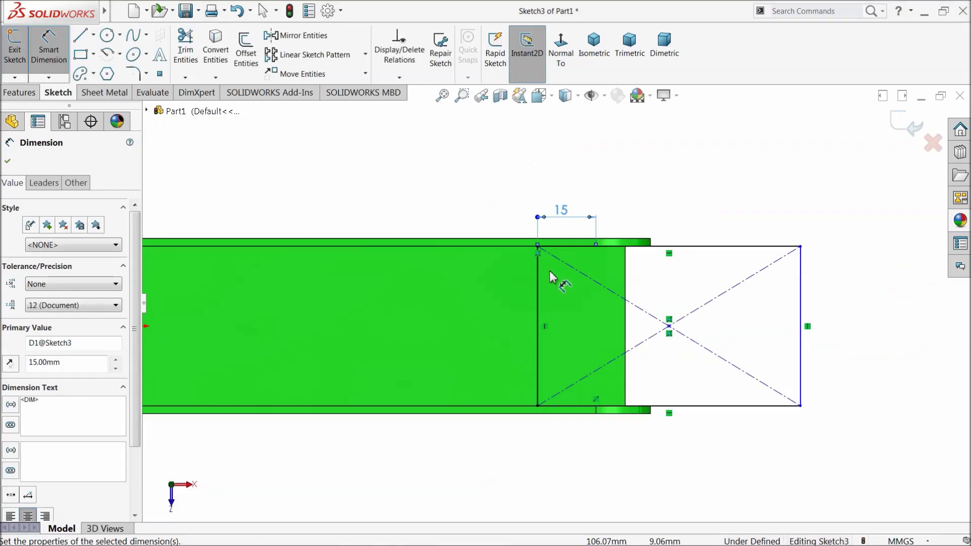
pyautogui.click(8, 161)
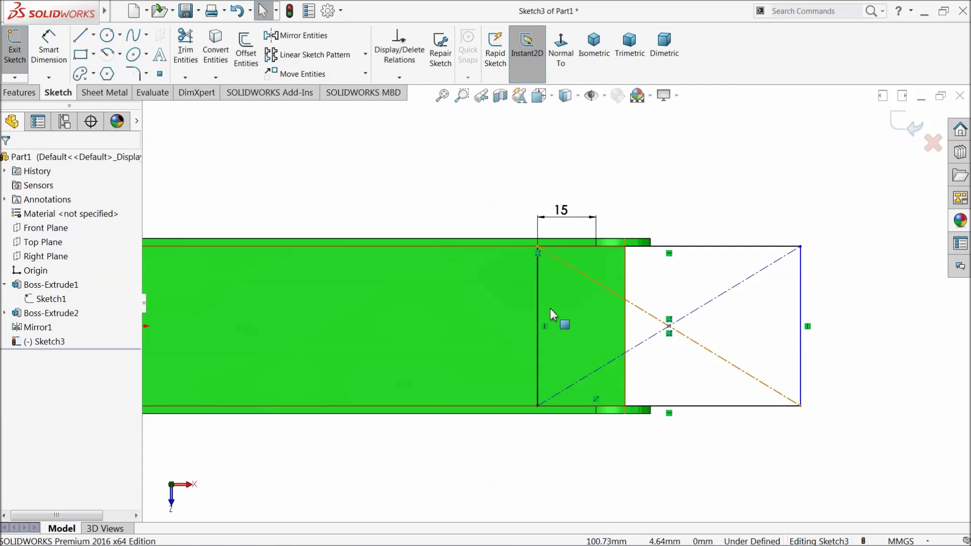
# Cut the rectangle through the base plate with an Extruded Cut set to Through All
pyautogui.click(21, 92)
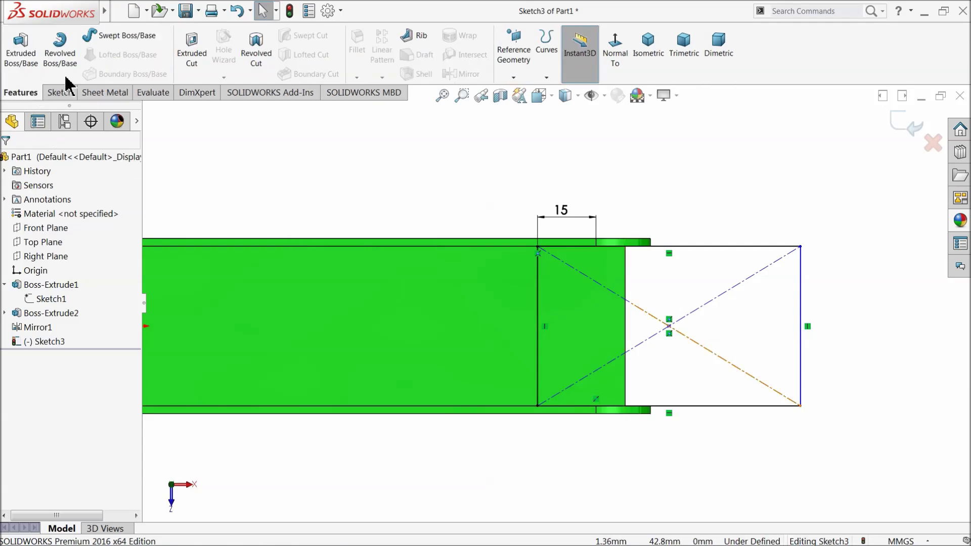
pyautogui.click(192, 57)
pyautogui.click(51, 239)
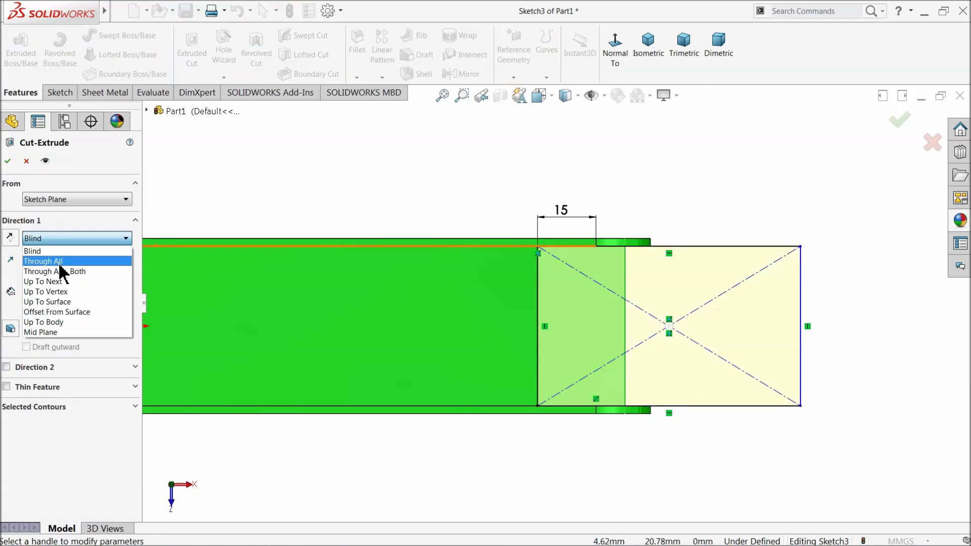
pyautogui.click(62, 264)
pyautogui.moveTo(391, 388); pyautogui.dragTo(451, 269, button='middle')
pyautogui.scroll(-3, 585, 403)
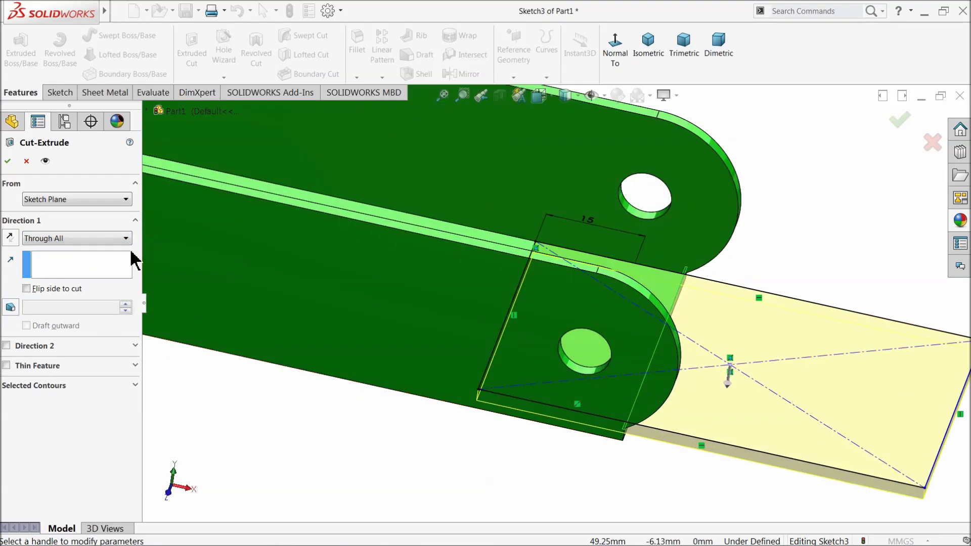
pyautogui.press('Return')
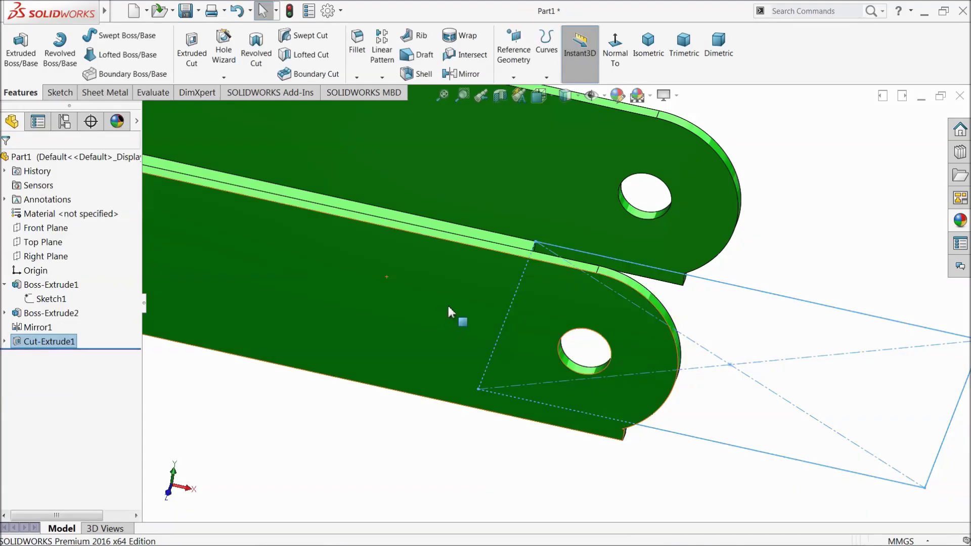
# Start a sketch on the outer face of the front side plate and view its rounded end square-on
pyautogui.moveTo(547, 349); pyautogui.dragTo(526, 356, button='middle')
pyautogui.scroll(-1, 527, 356)
pyautogui.click(743, 320)
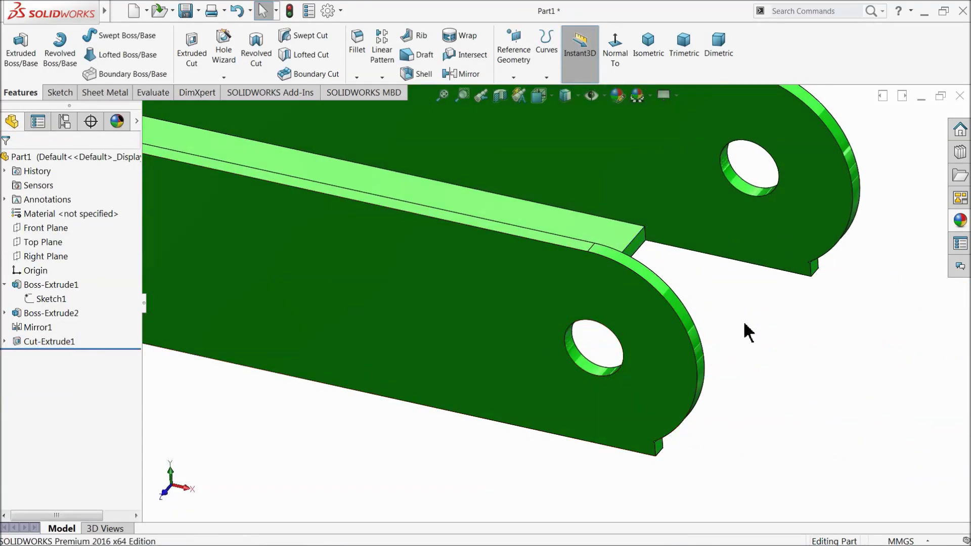
pyautogui.scroll(3, 621, 357)
pyautogui.click(623, 358)
pyautogui.click(653, 324)
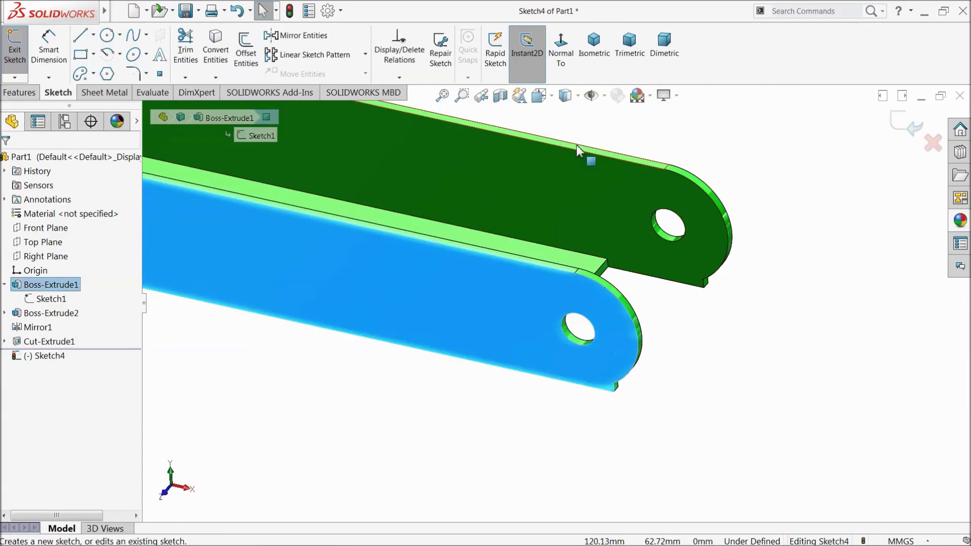
pyautogui.click(560, 48)
pyautogui.scroll(-3, 815, 334)
pyautogui.scroll(-2, 725, 315)
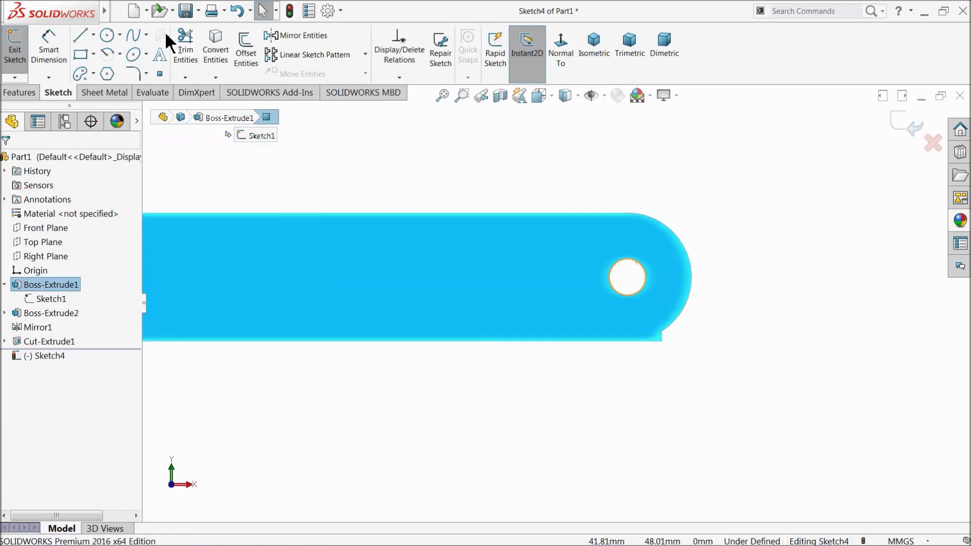
# Sketch a centerpoint arc centred on the hole, following the side plate's rounded end from its upper tangent point to its lower one
pyautogui.click(120, 55)
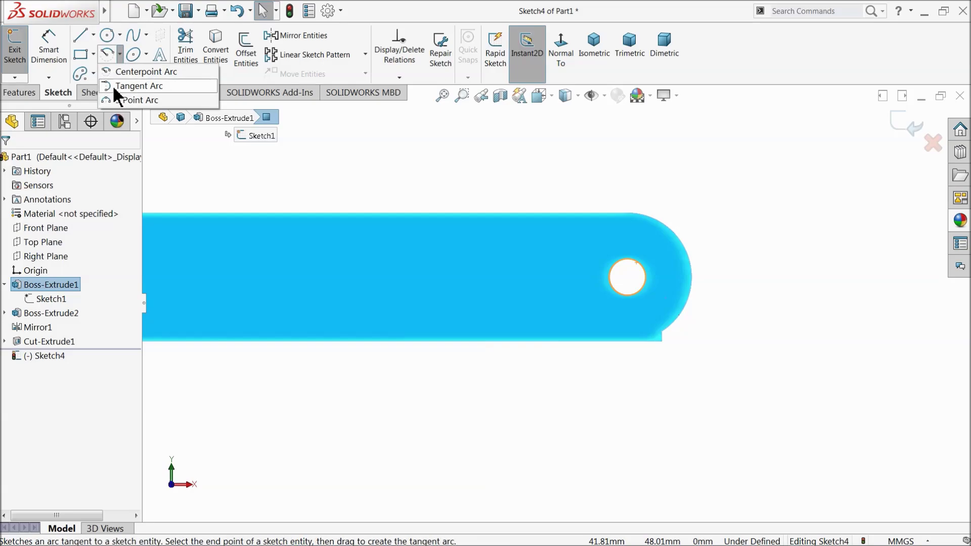
pyautogui.click(120, 72)
pyautogui.scroll(-2, 713, 306)
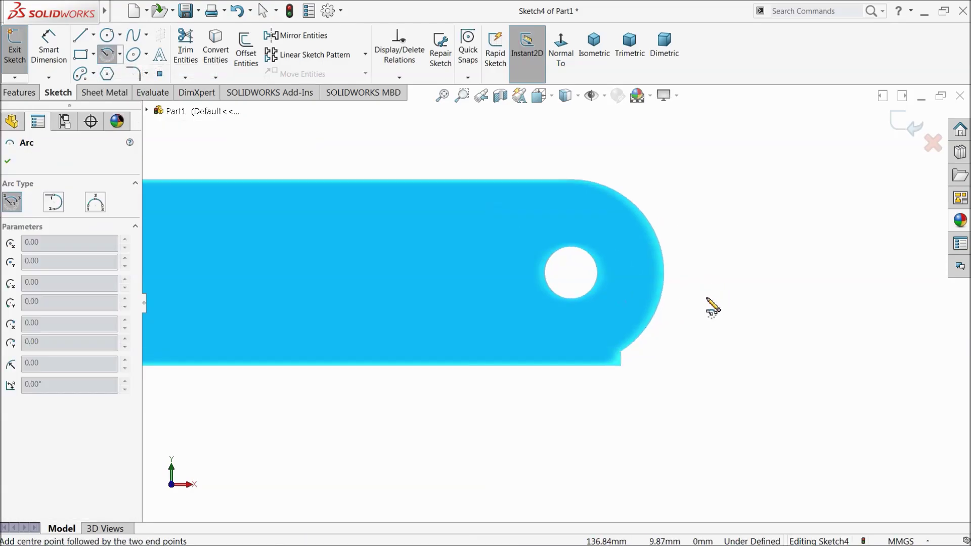
pyautogui.click(571, 272)
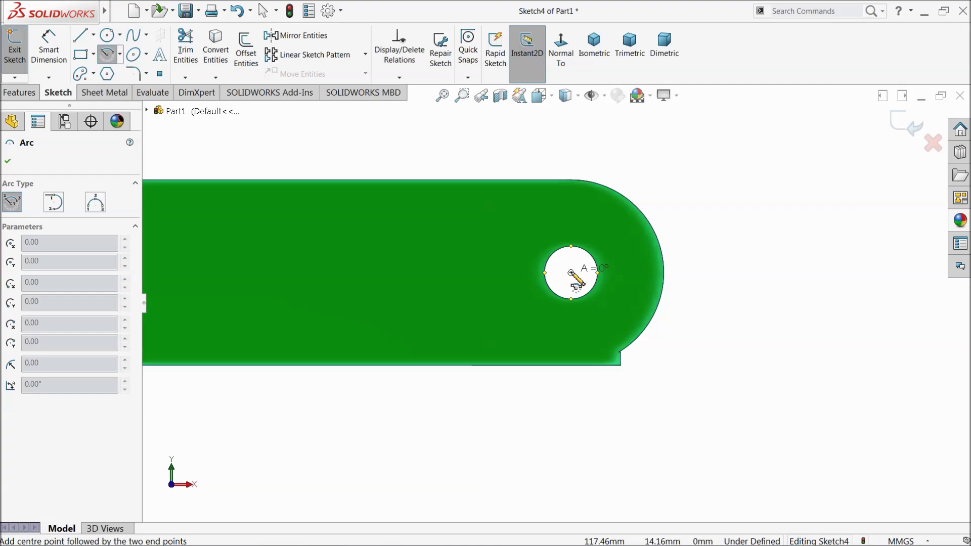
pyautogui.click(571, 180)
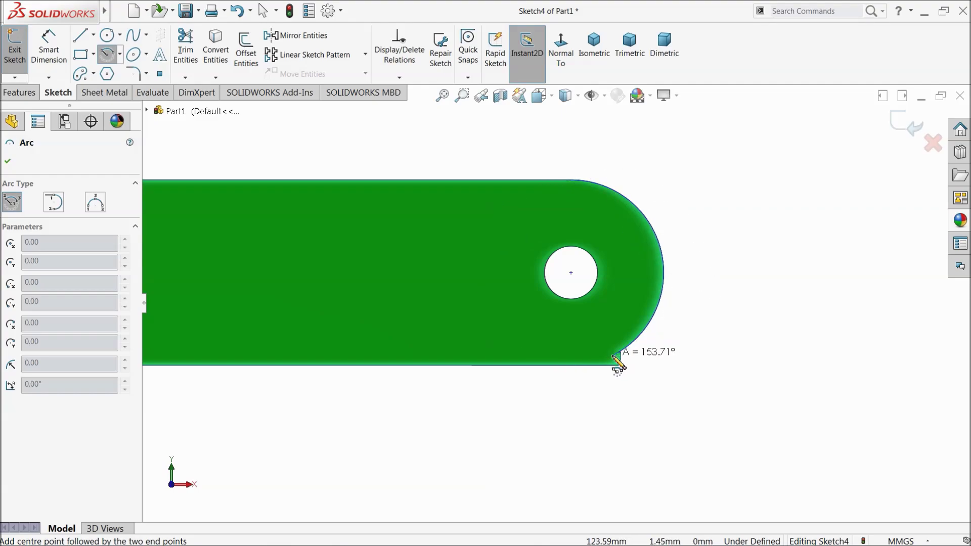
pyautogui.click(571, 365)
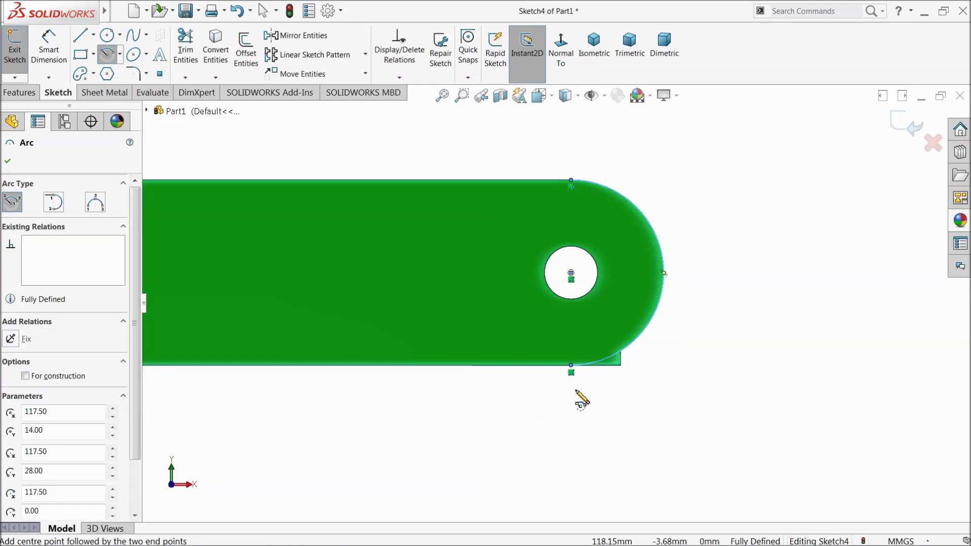
# Close the arc with vertical and horizontal lines forming a box about 24 mm wide around the outside of the rounded end
pyautogui.click(77, 39)
pyautogui.click(571, 366)
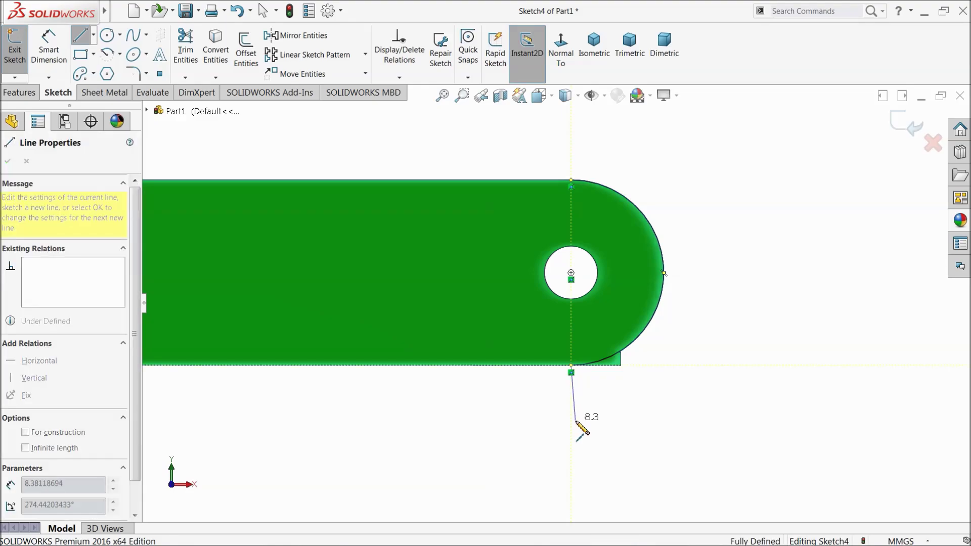
pyautogui.click(571, 417)
pyautogui.click(728, 417)
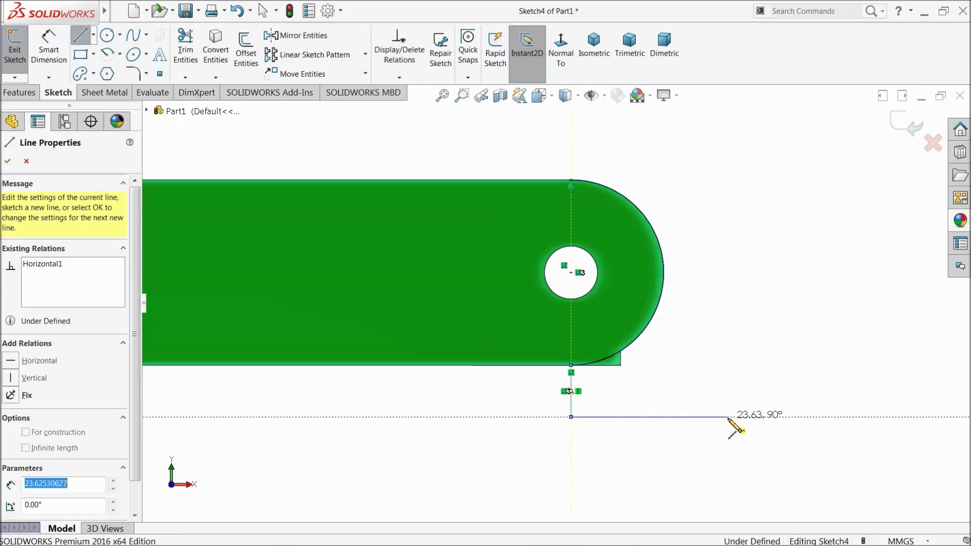
pyautogui.click(728, 132)
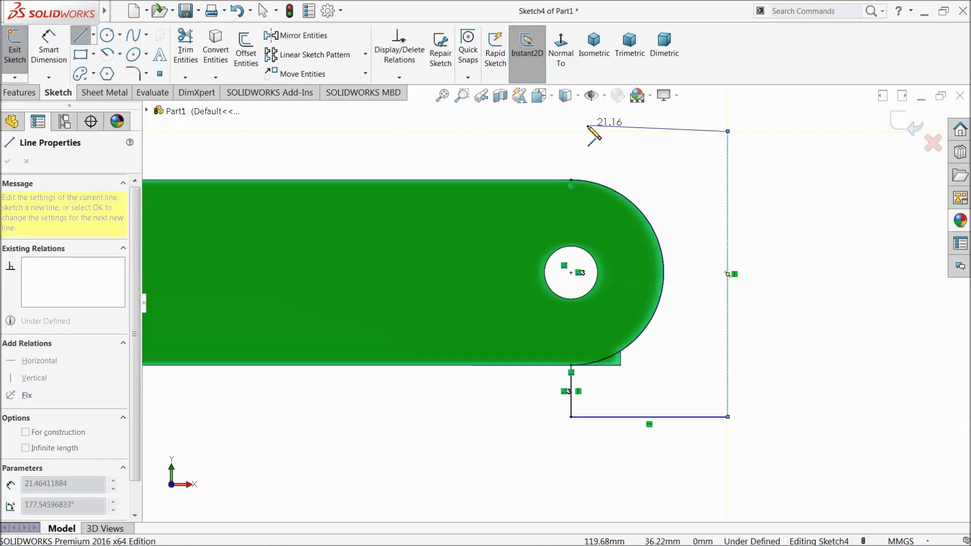
pyautogui.click(571, 131)
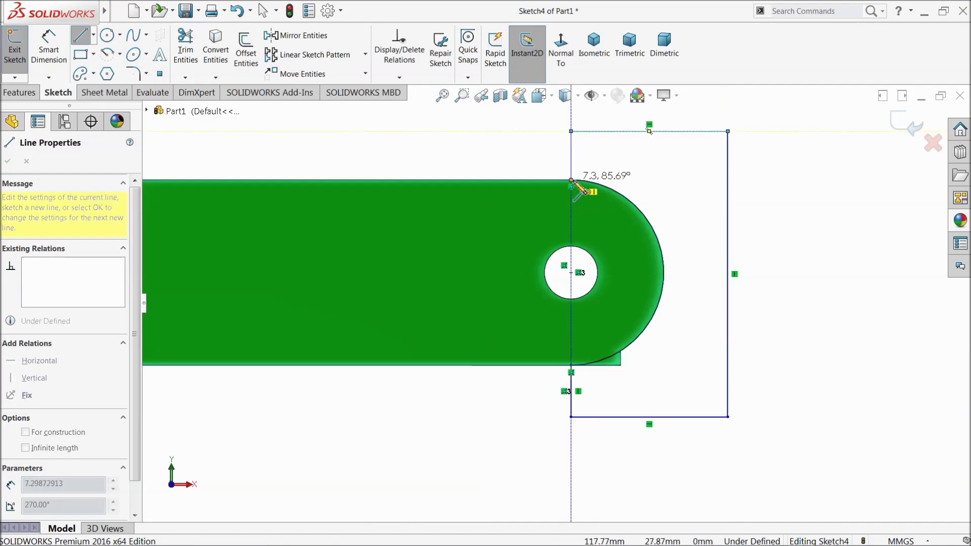
pyautogui.click(571, 180)
pyautogui.rightClick(636, 174)
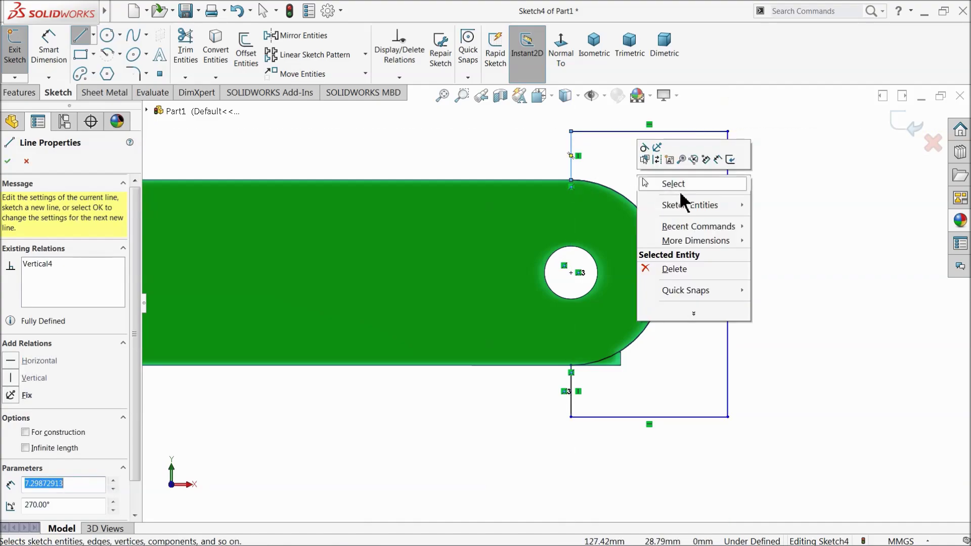
pyautogui.click(680, 186)
# Cut the closed profile through both side plates with an Extruded Cut set to Through All
pyautogui.scroll(-2, 629, 390)
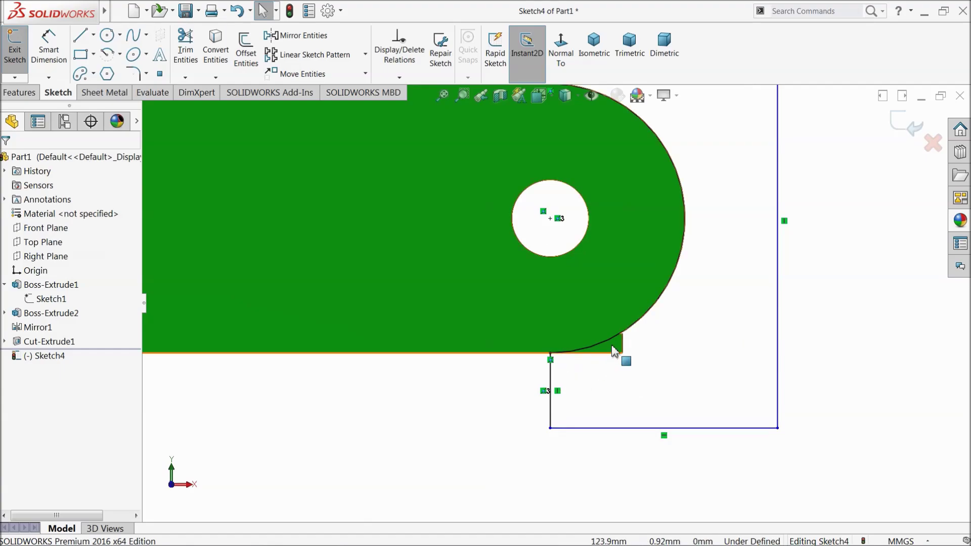
pyautogui.scroll(-2, 618, 354)
pyautogui.scroll(3, 590, 341)
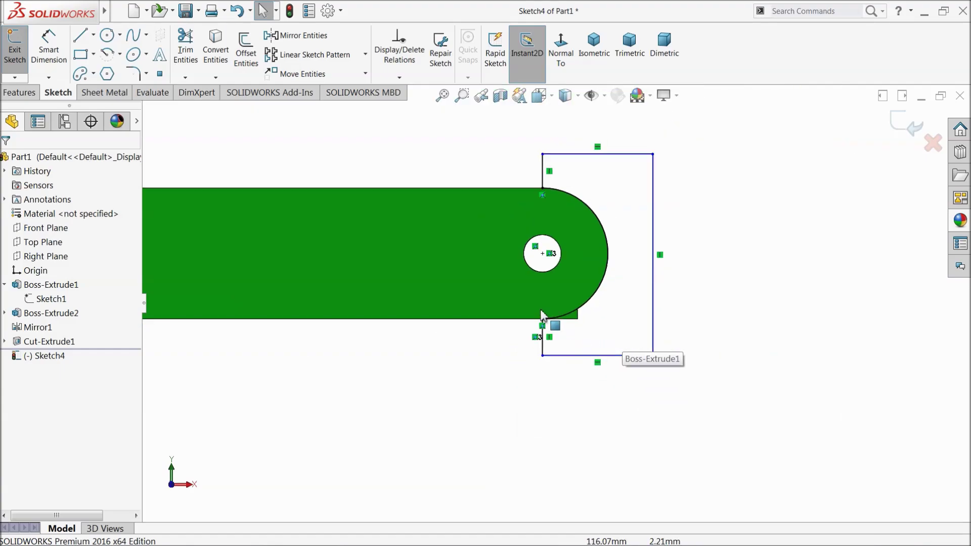
pyautogui.click(21, 93)
pyautogui.click(198, 56)
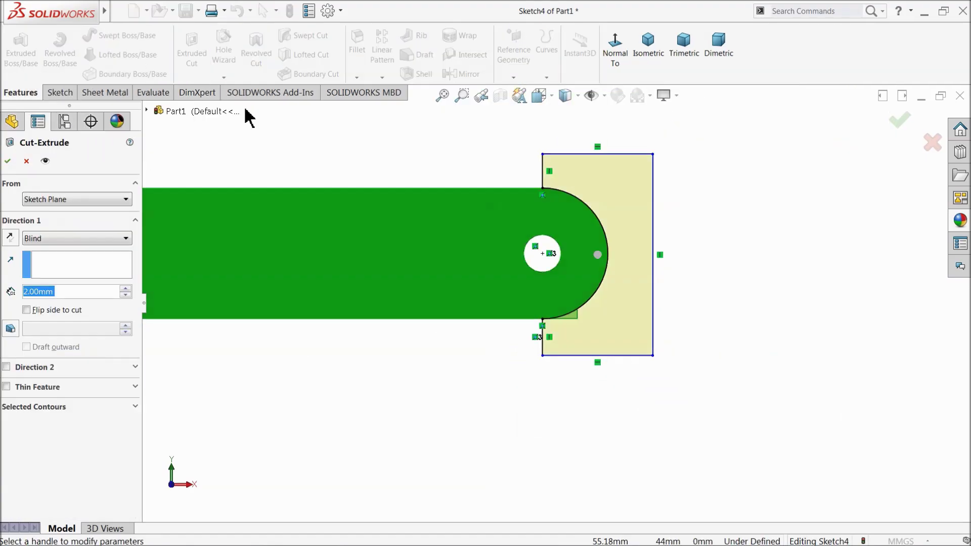
pyautogui.scroll(-3, 578, 249)
pyautogui.scroll(2, 546, 293)
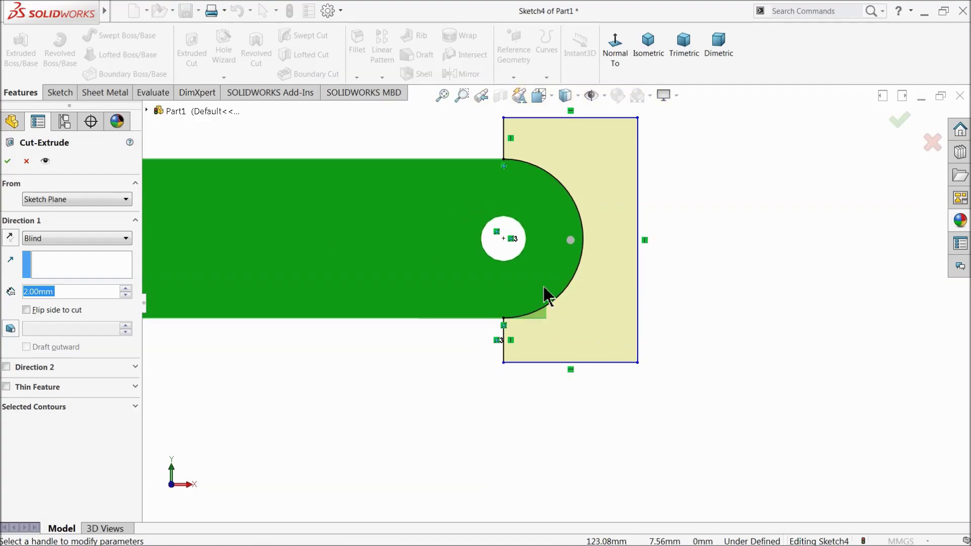
pyautogui.scroll(-2, 523, 216)
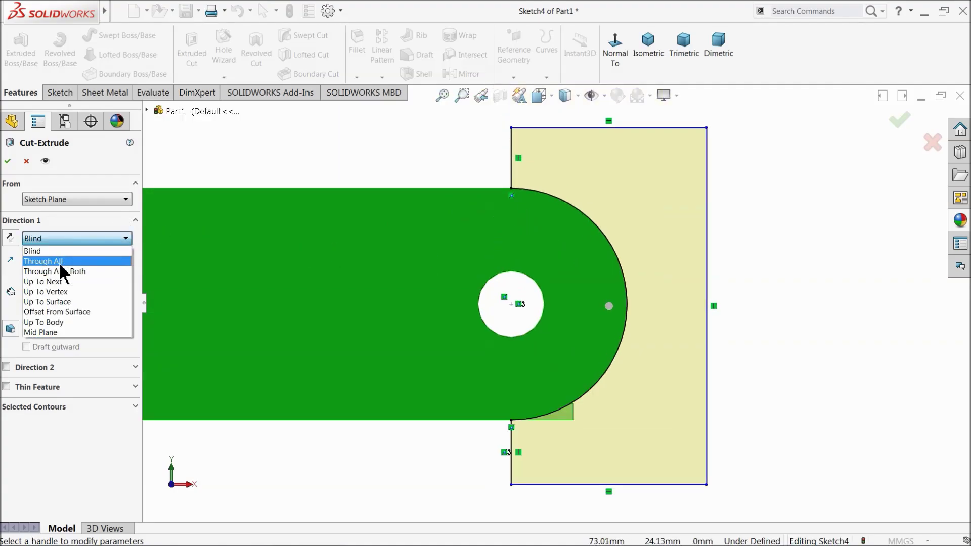
pyautogui.click(61, 259)
pyautogui.scroll(2, 446, 212)
pyautogui.moveTo(447, 213)
pyautogui.mouseDown(button='middle')
pyautogui.moveTo(426, 243)
pyautogui.moveTo(427, 278)
pyautogui.mouseUp(button='middle')
pyautogui.scroll(-2, 582, 289)
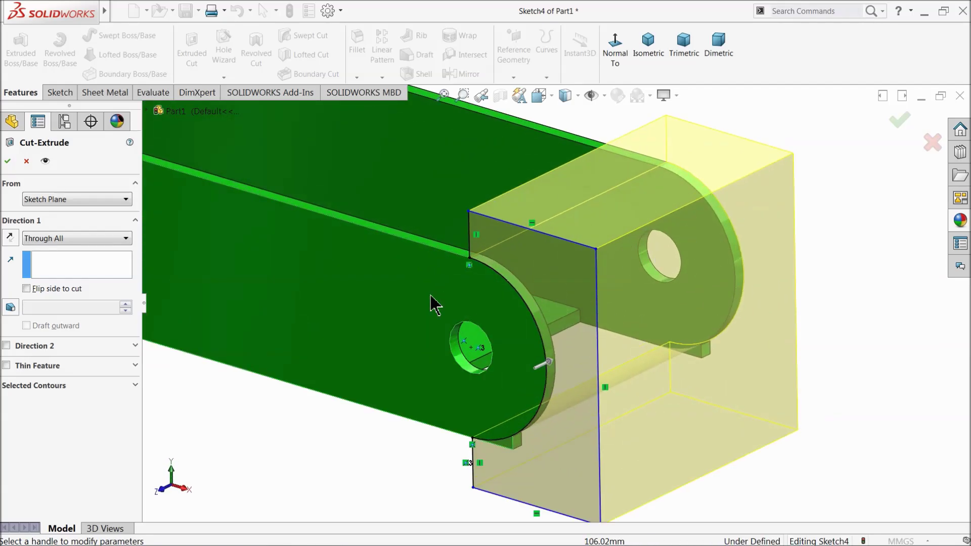
pyautogui.click(8, 161)
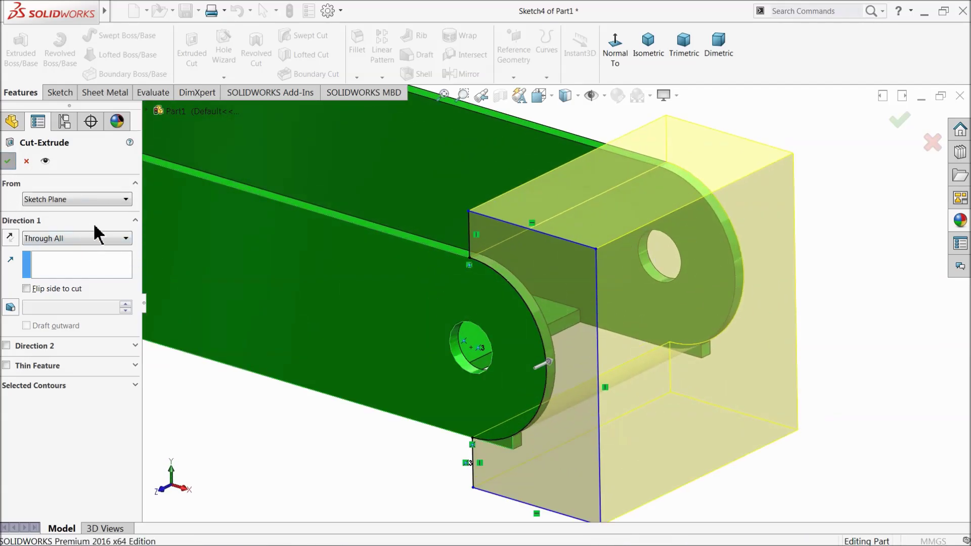
# Mirror the base plate end cut and the rounded-end cut about the Right Plane to the arm's other end
pyautogui.moveTo(641, 379); pyautogui.dragTo(639, 400, button='middle')
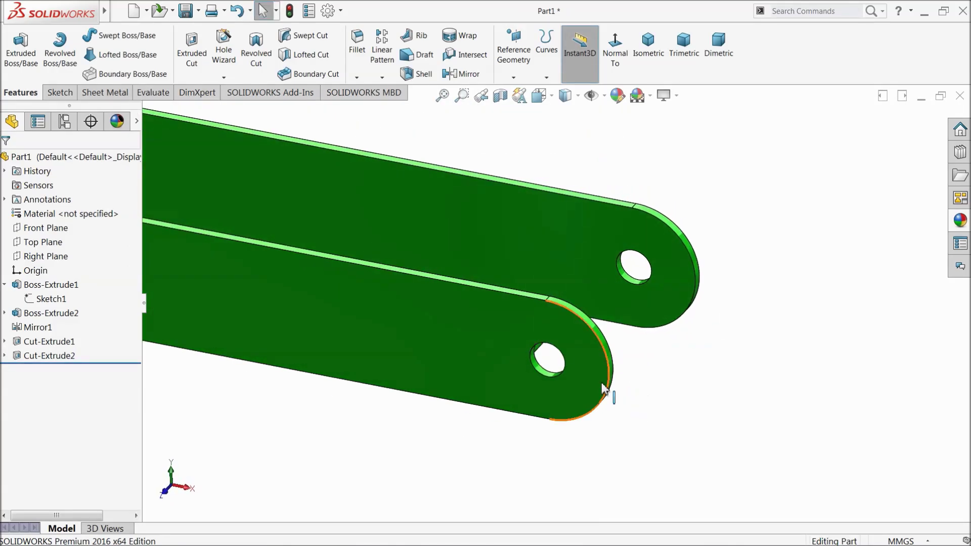
pyautogui.scroll(7, 587, 360)
pyautogui.moveTo(584, 359); pyautogui.dragTo(551, 362, button='middle')
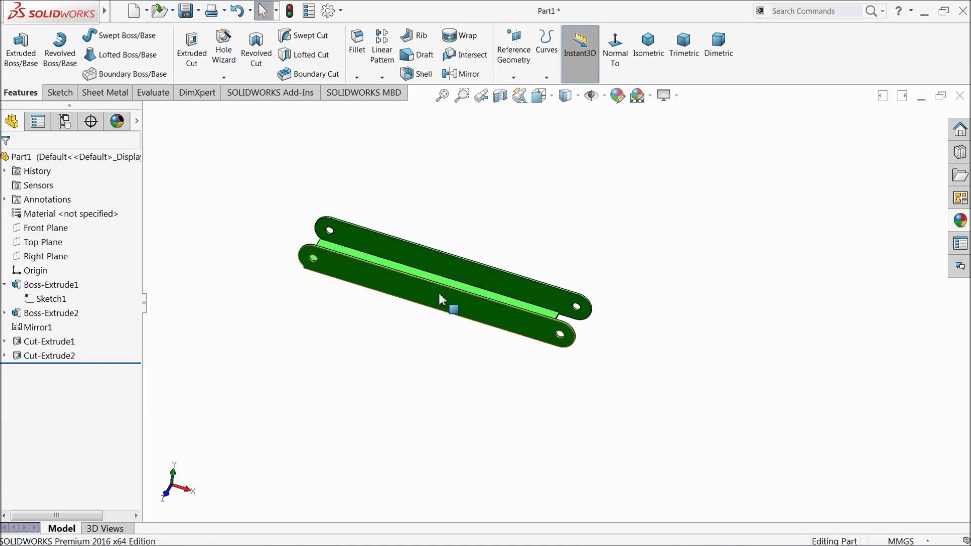
pyautogui.scroll(-3, 439, 292)
pyautogui.scroll(2, 434, 287)
pyautogui.scroll(-2, 405, 284)
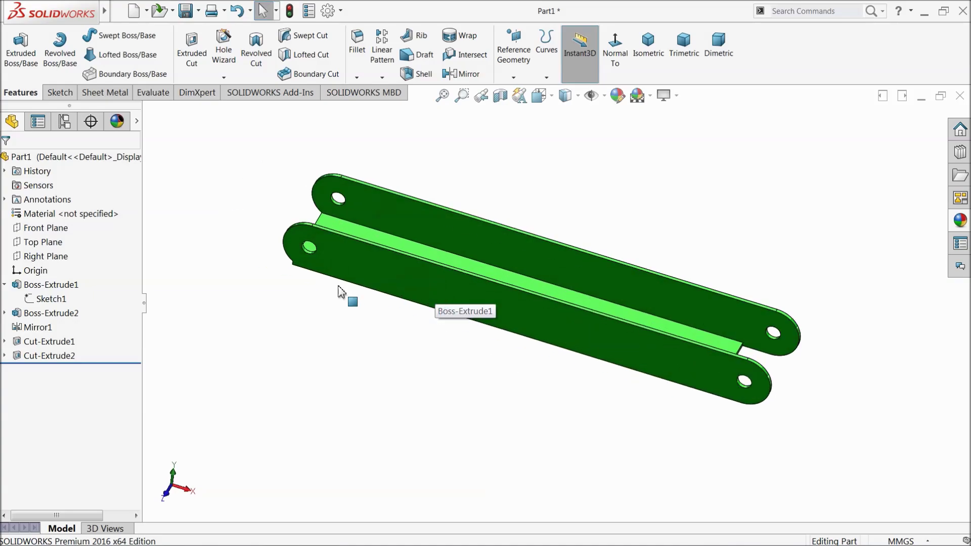
pyautogui.click(45, 256)
pyautogui.moveTo(395, 352); pyautogui.dragTo(382, 342, button='middle')
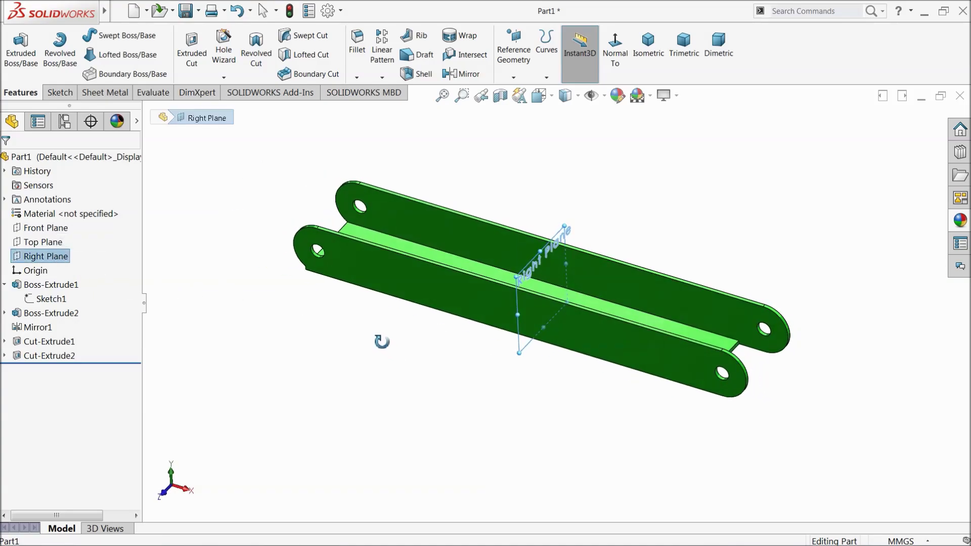
pyautogui.click(461, 74)
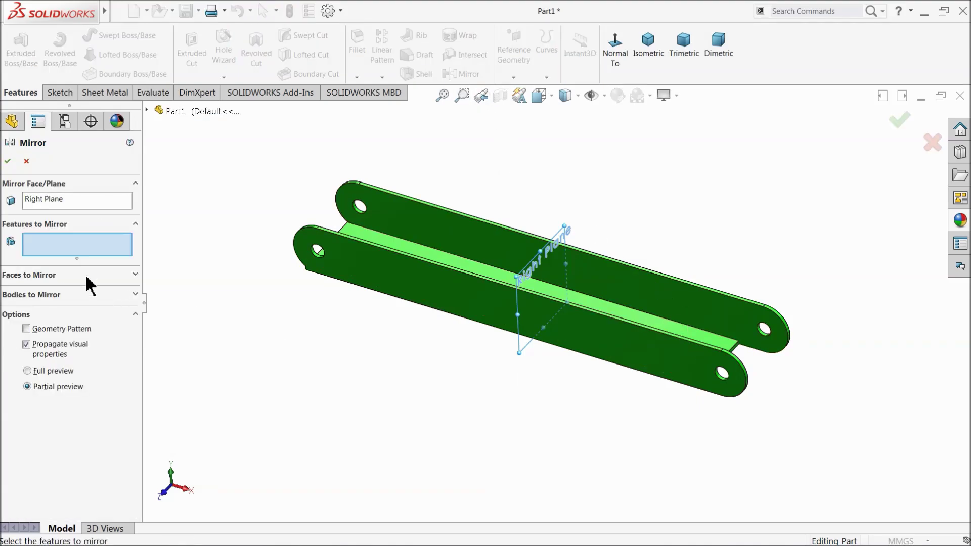
pyautogui.click(146, 111)
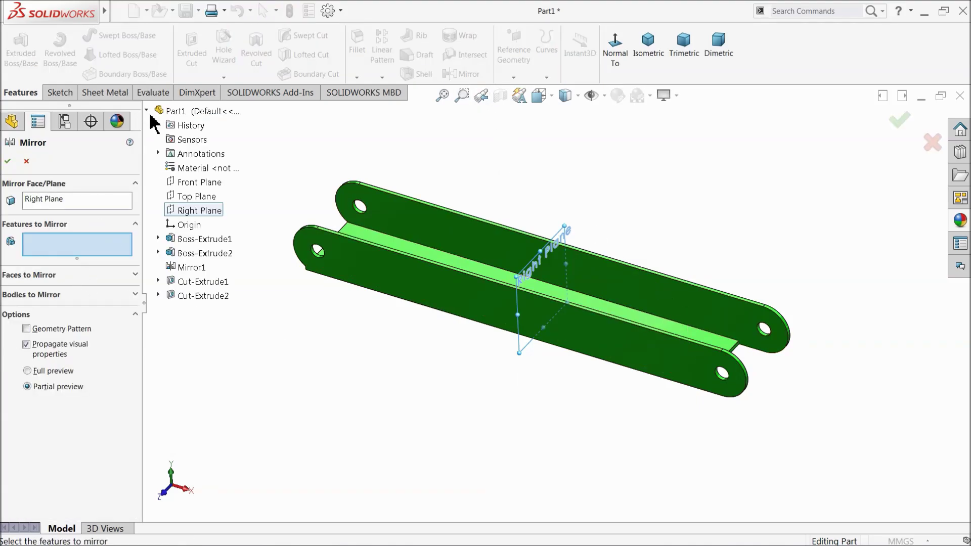
pyautogui.click(198, 282)
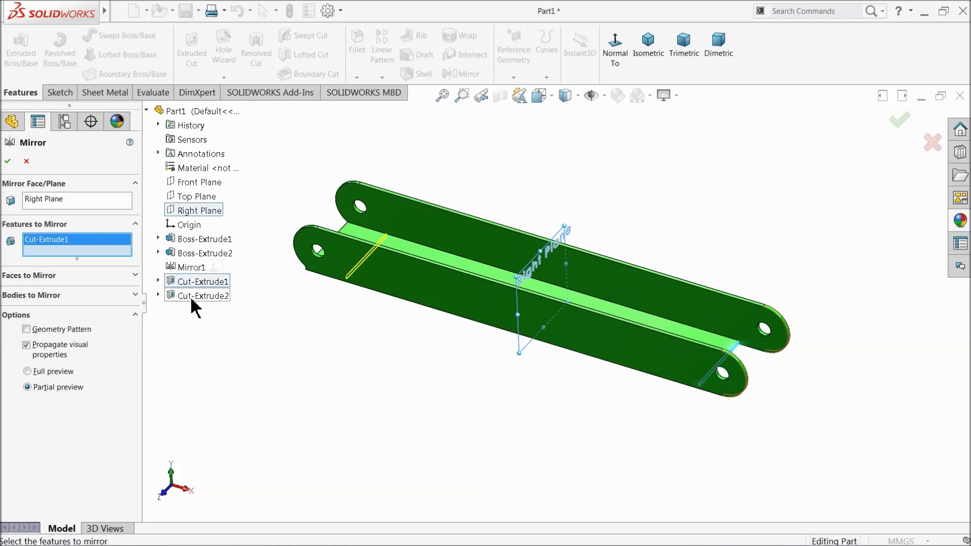
pyautogui.click(196, 299)
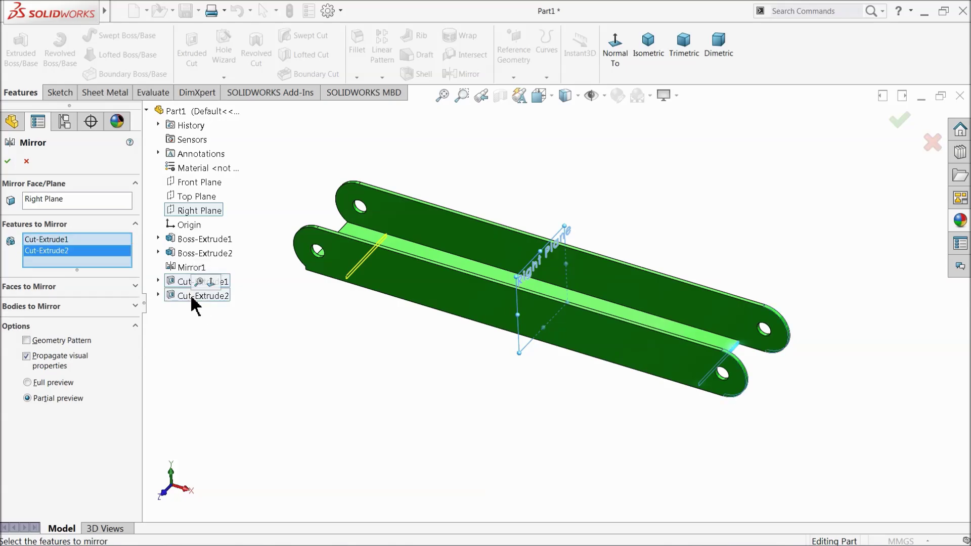
pyautogui.click(9, 163)
# Start a 3 mm, 45° chamfer and select the two short corner edges at the base plate's newly mirrored end
pyautogui.scroll(-5, 403, 256)
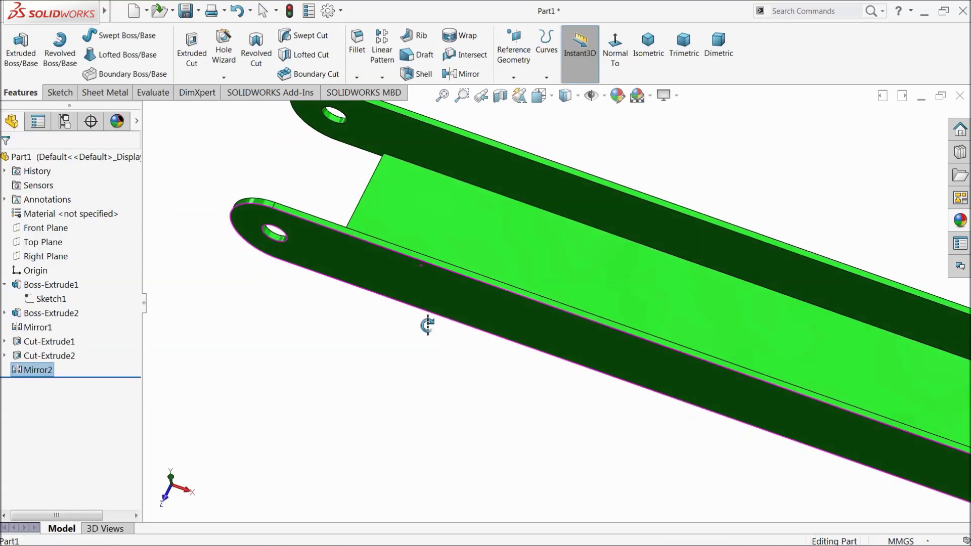
pyautogui.moveTo(427, 325); pyautogui.dragTo(523, 321, button='middle')
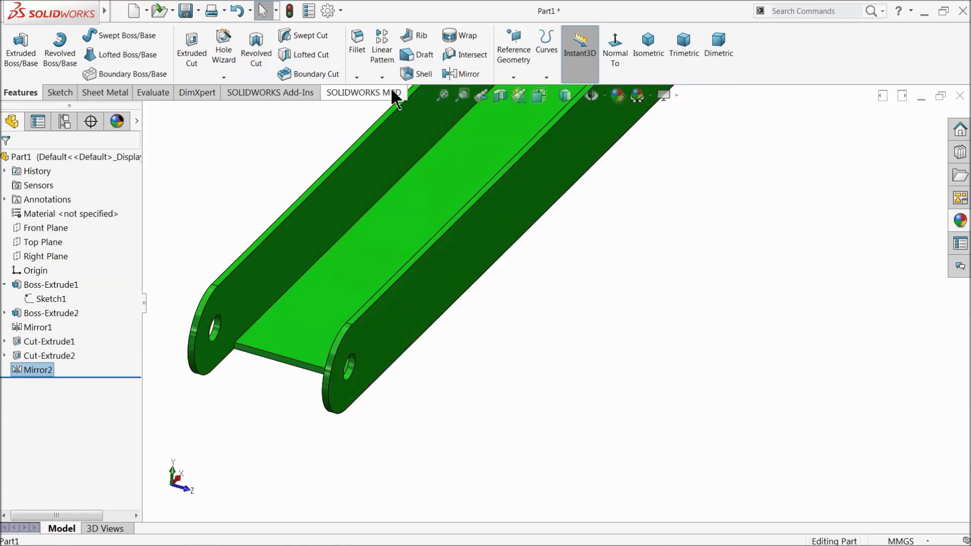
pyautogui.click(356, 78)
pyautogui.click(369, 104)
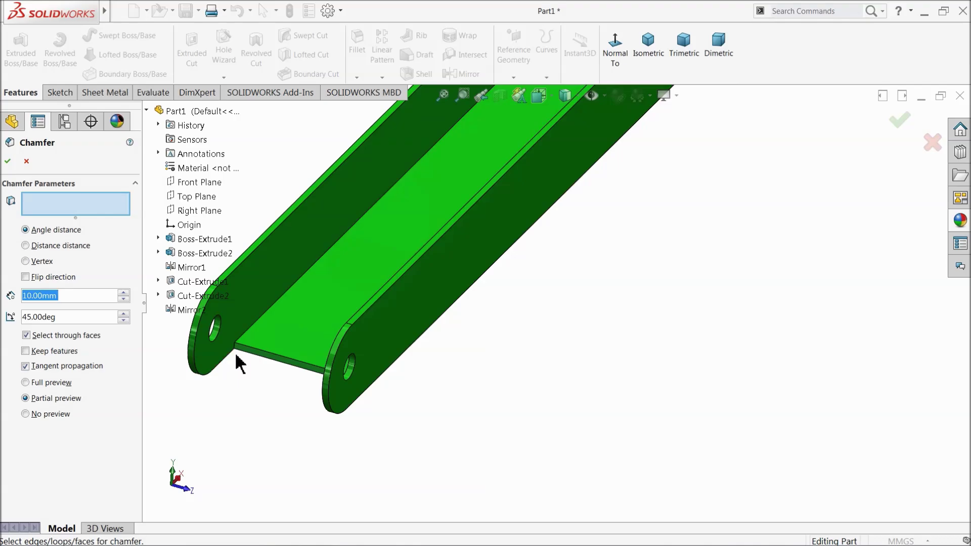
pyautogui.write('3')
pyautogui.press('Return')
pyautogui.scroll(3, 345, 342)
pyautogui.scroll(-4, 405, 324)
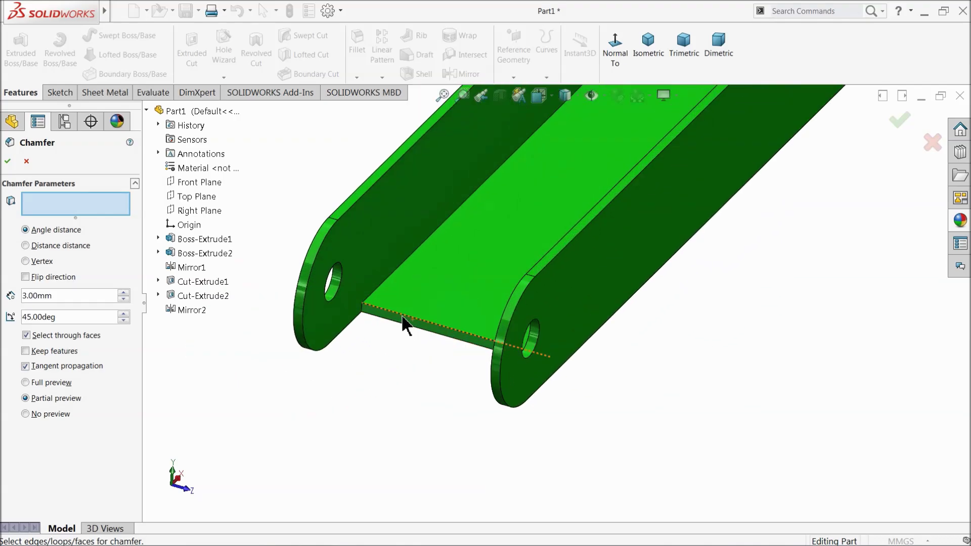
pyautogui.scroll(-2, 394, 319)
pyautogui.click(373, 325)
pyautogui.moveTo(483, 353); pyautogui.dragTo(622, 387, button='middle')
pyautogui.click(637, 385)
# Add the two short corner edges at the base plate's opposite end and apply the chamfer
pyautogui.scroll(4, 560, 329)
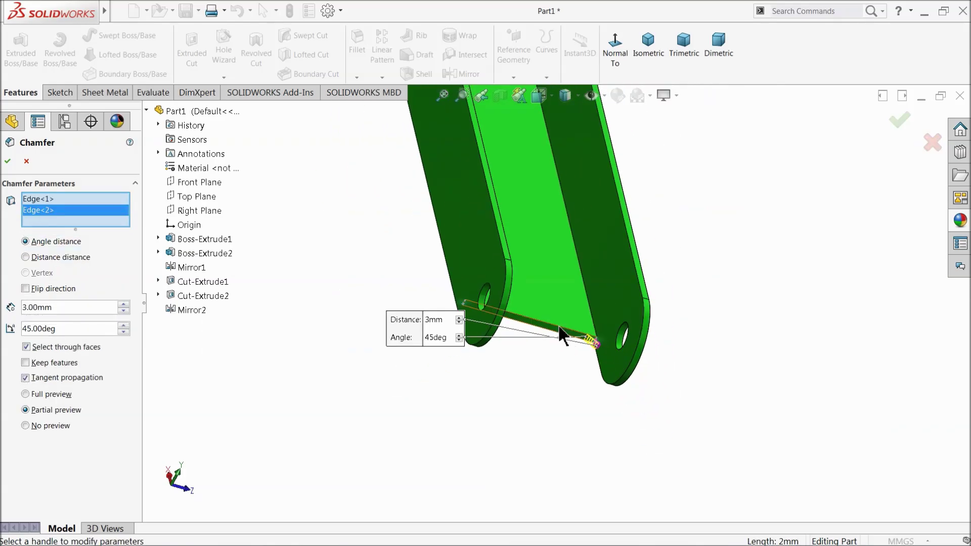
pyautogui.moveTo(559, 327); pyautogui.dragTo(585, 273, button='middle')
pyautogui.scroll(-3, 540, 221)
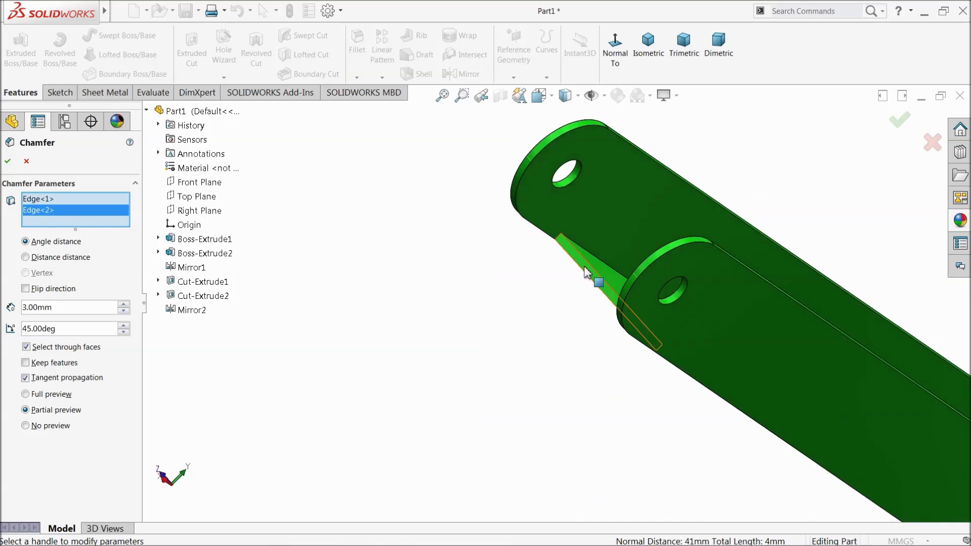
pyautogui.scroll(-3, 572, 258)
pyautogui.click(529, 217)
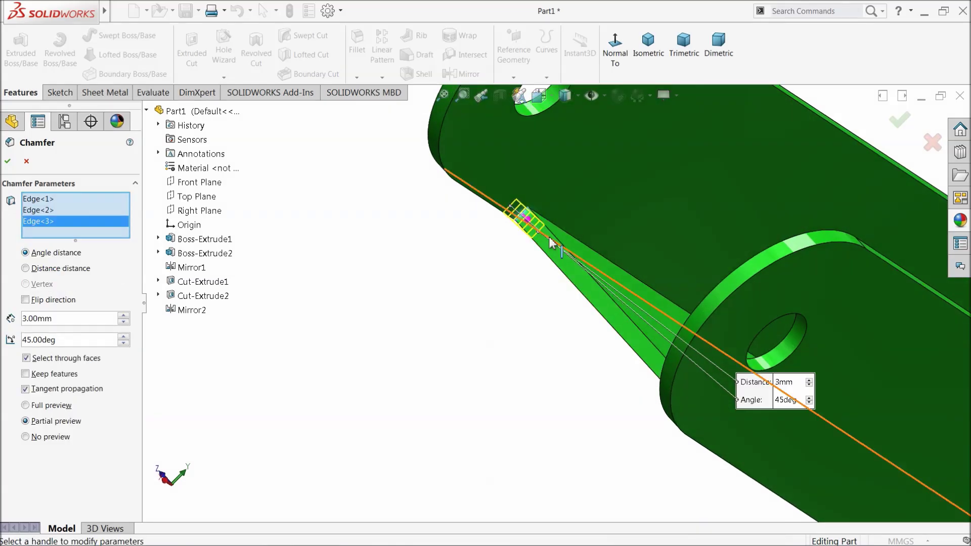
pyautogui.moveTo(550, 243); pyautogui.dragTo(610, 322, button='middle')
pyautogui.scroll(3, 612, 326)
pyautogui.moveTo(620, 386); pyautogui.dragTo(609, 412, button='middle')
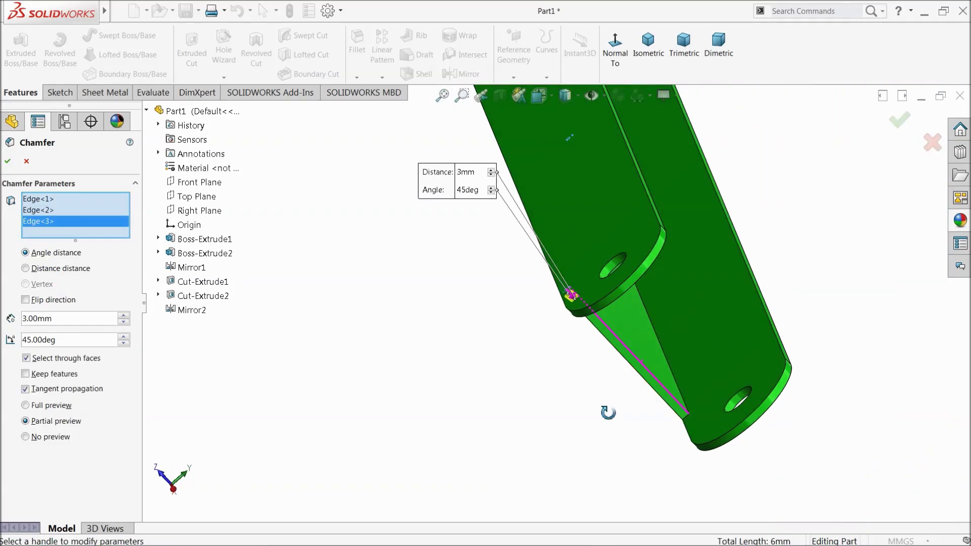
pyautogui.scroll(-2, 685, 412)
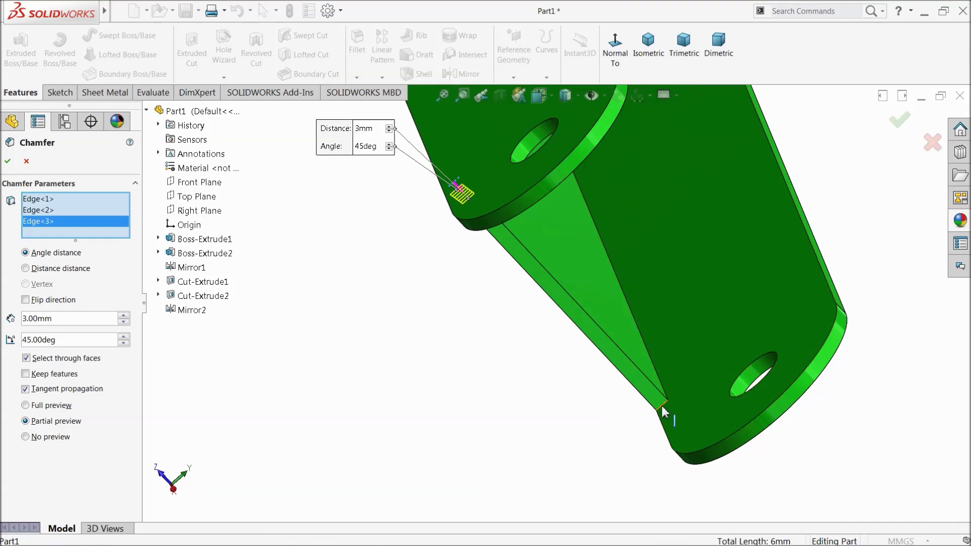
pyautogui.click(665, 412)
pyautogui.click(7, 162)
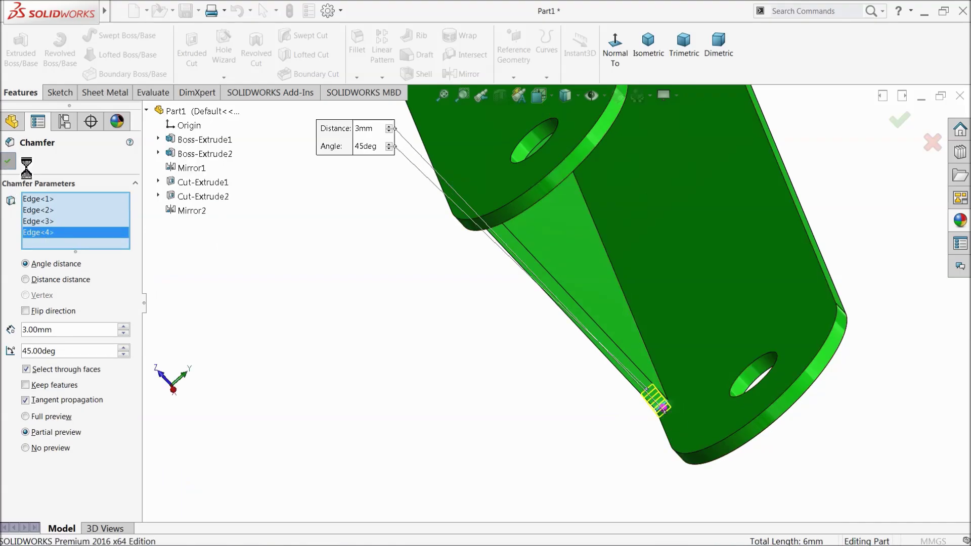
# Start a 0.5 mm fillet on the near side plate's outer face and the far side plate's inner face
pyautogui.click(357, 61)
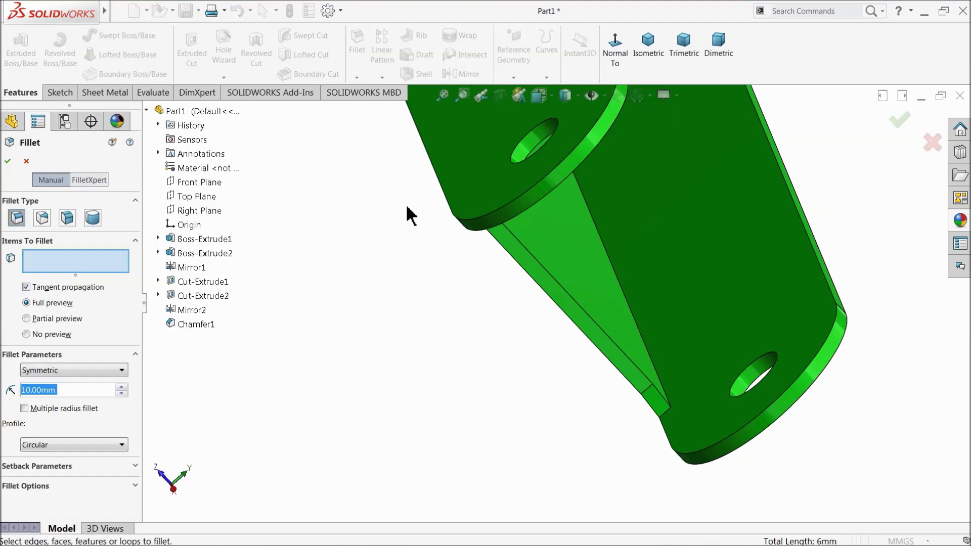
pyautogui.moveTo(406, 203); pyautogui.dragTo(403, 303, button='middle')
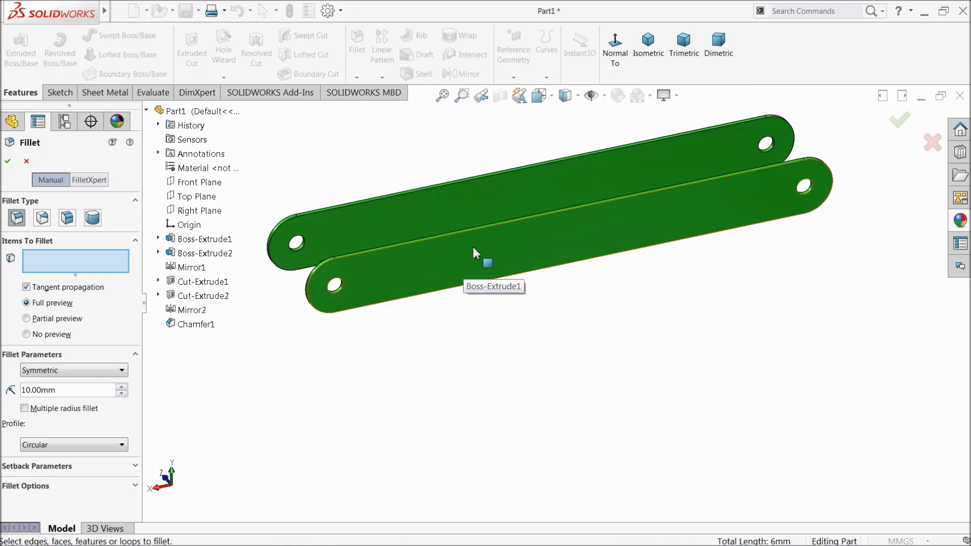
pyautogui.click(463, 259)
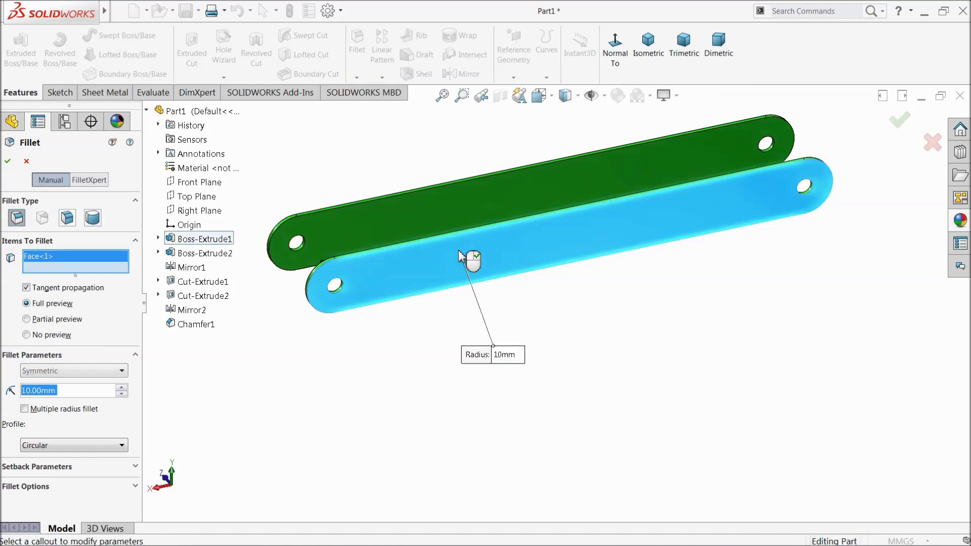
pyautogui.click(446, 214)
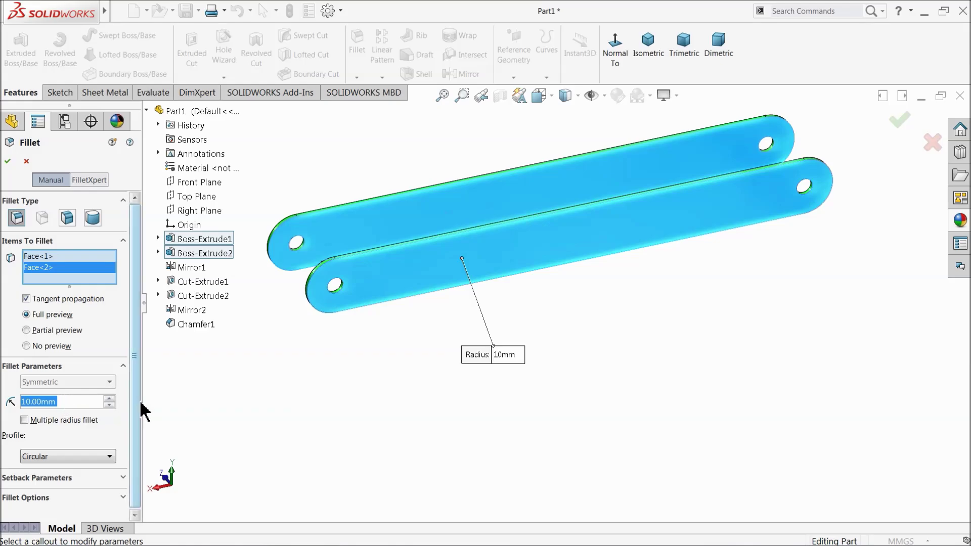
pyautogui.write('0.5')
pyautogui.press('Return')
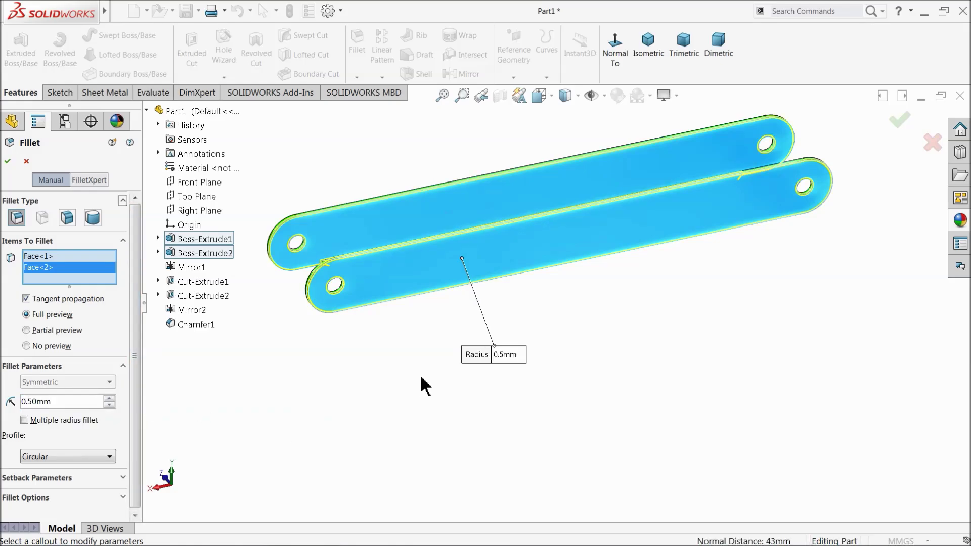
# Add the remaining two large side plate faces to the fillet selection
pyautogui.moveTo(393, 263)
pyautogui.mouseDown(button='middle')
pyautogui.moveTo(434, 277)
pyautogui.moveTo(520, 338)
pyautogui.mouseUp(button='middle')
pyautogui.scroll(-3, 626, 326)
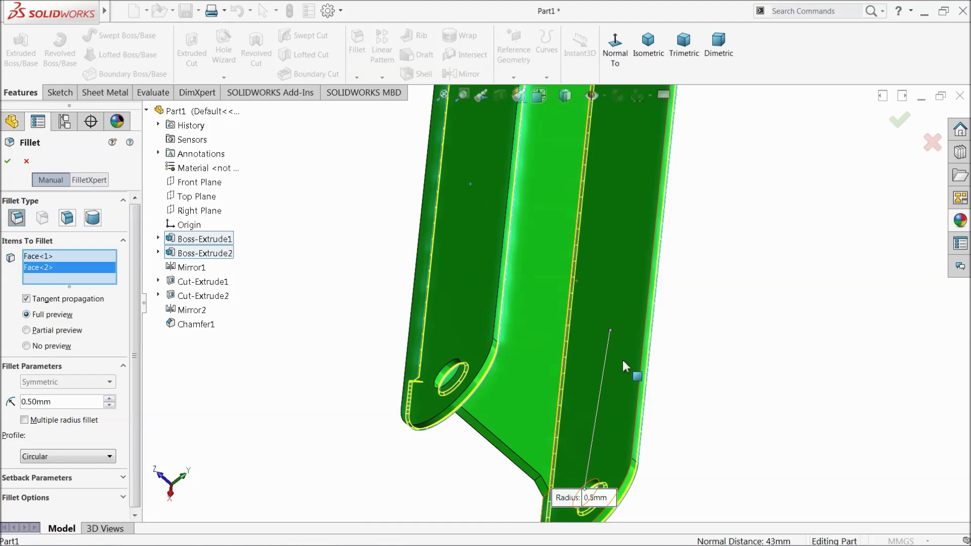
pyautogui.moveTo(623, 360); pyautogui.dragTo(596, 295, button='middle')
pyautogui.click(629, 323)
pyautogui.moveTo(420, 361); pyautogui.dragTo(555, 283, button='middle')
pyautogui.click(571, 348)
pyautogui.scroll(3, 570, 351)
pyautogui.moveTo(570, 350); pyautogui.dragTo(505, 310, button='middle')
pyautogui.scroll(2, 607, 407)
pyautogui.scroll(2, 568, 404)
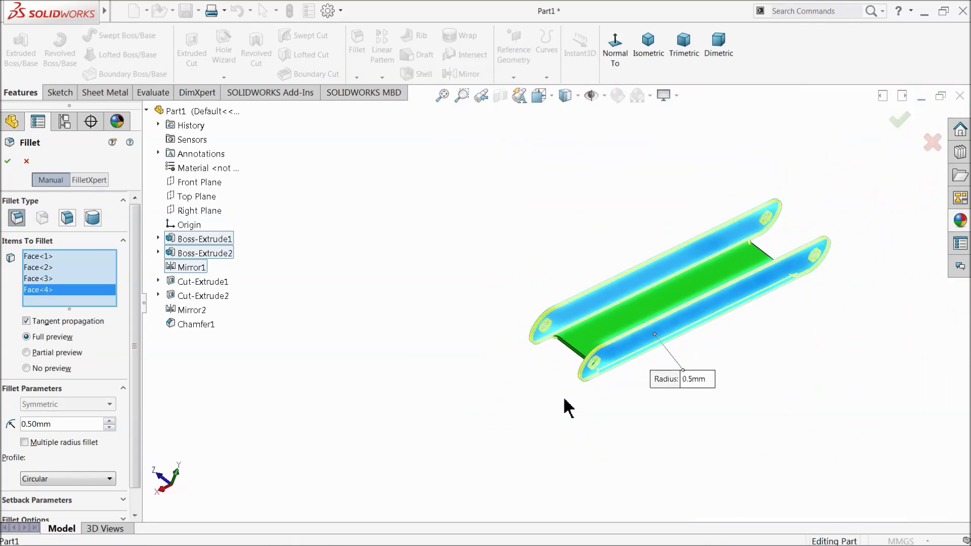
# Add the base plate's underside and upper face to the selection and apply the fillet
pyautogui.moveTo(568, 403); pyautogui.dragTo(534, 169, button='middle')
pyautogui.scroll(-3, 560, 238)
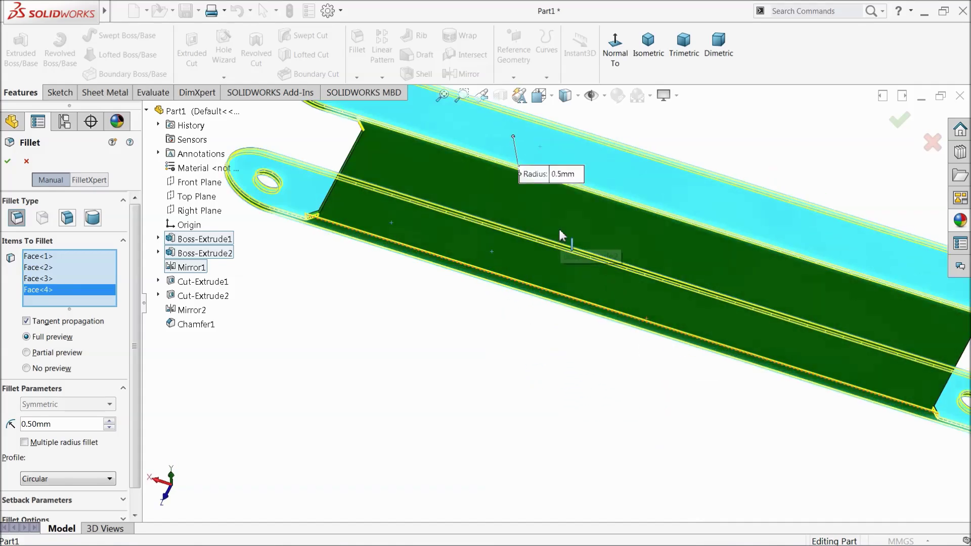
pyautogui.click(565, 226)
pyautogui.moveTo(553, 239); pyautogui.dragTo(550, 426, button='middle')
pyautogui.scroll(6, 490, 339)
pyautogui.scroll(-8, 612, 223)
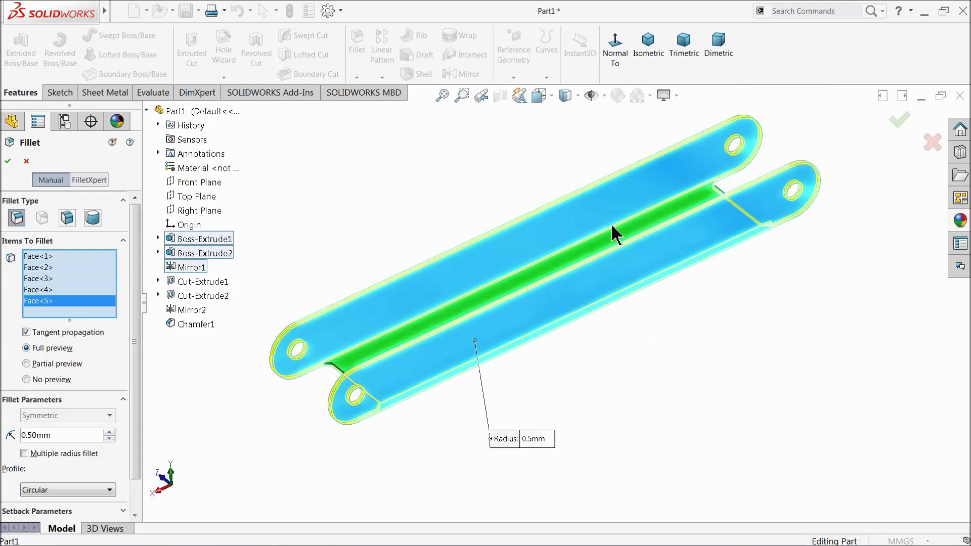
pyautogui.click(532, 282)
pyautogui.scroll(5, 534, 284)
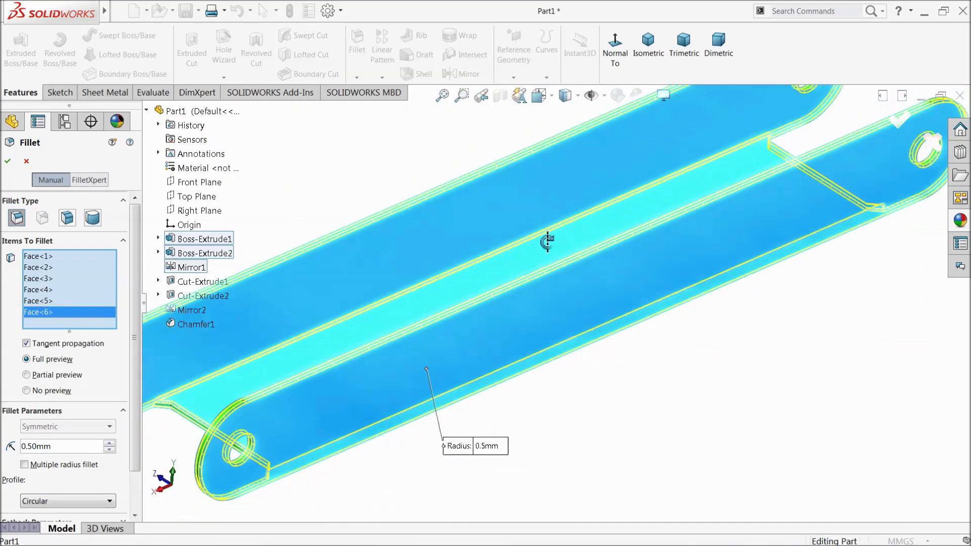
pyautogui.moveTo(520, 243); pyautogui.dragTo(557, 242, button='middle')
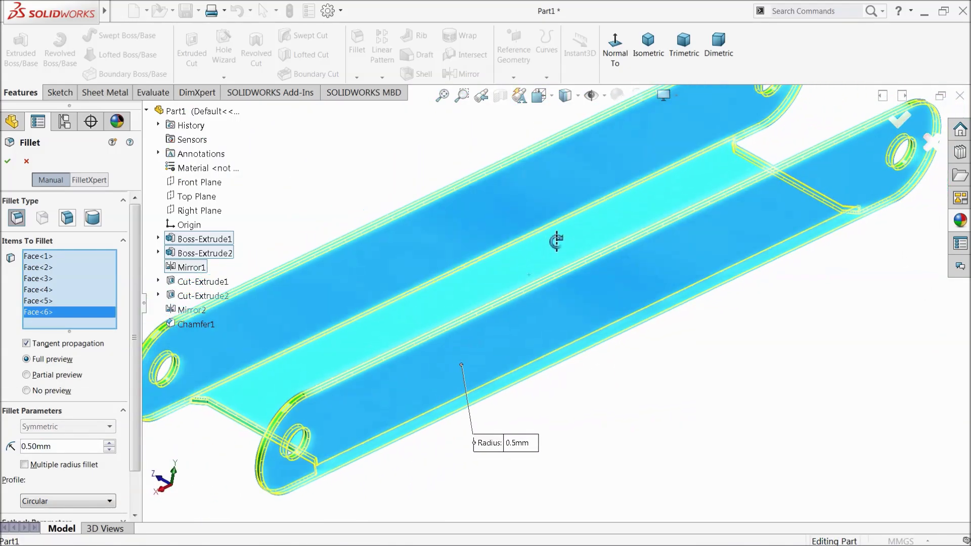
pyautogui.click(8, 162)
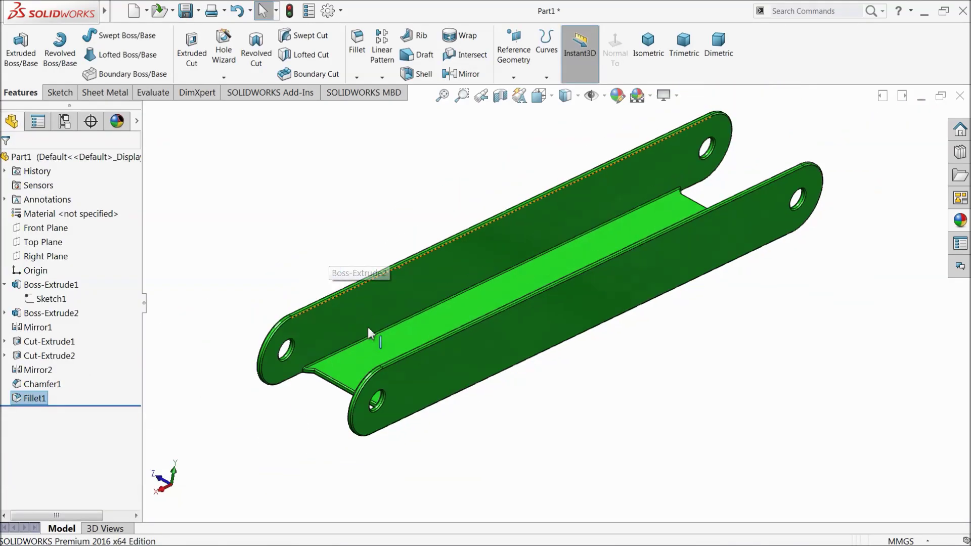
# Change the whole part's colour to a brighter green from the standard swatches
pyautogui.moveTo(369, 333); pyautogui.dragTo(340, 329, button='middle')
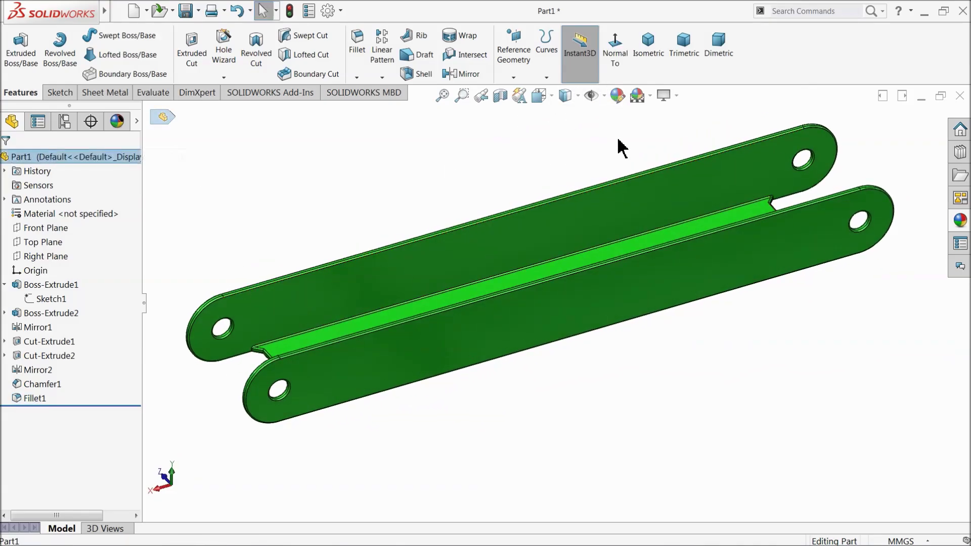
pyautogui.click(620, 96)
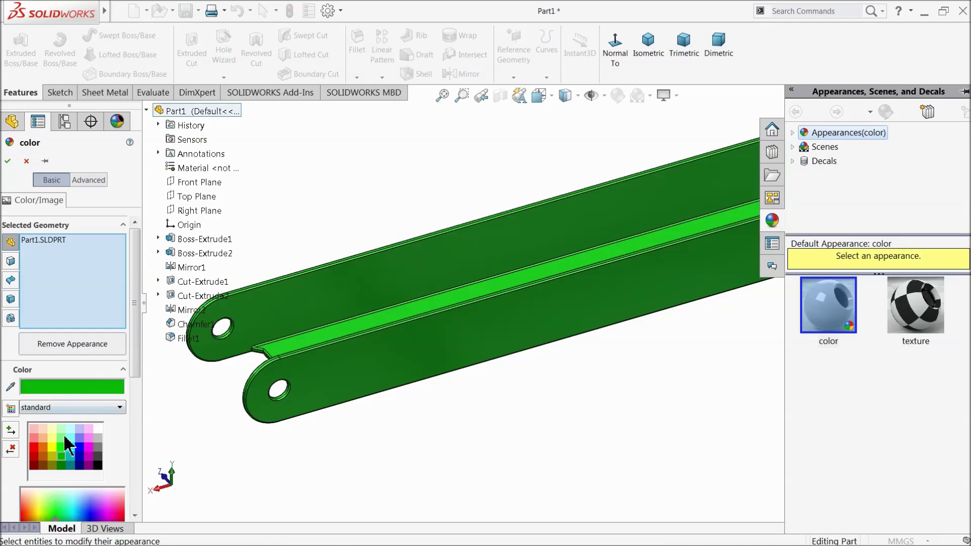
pyautogui.click(60, 451)
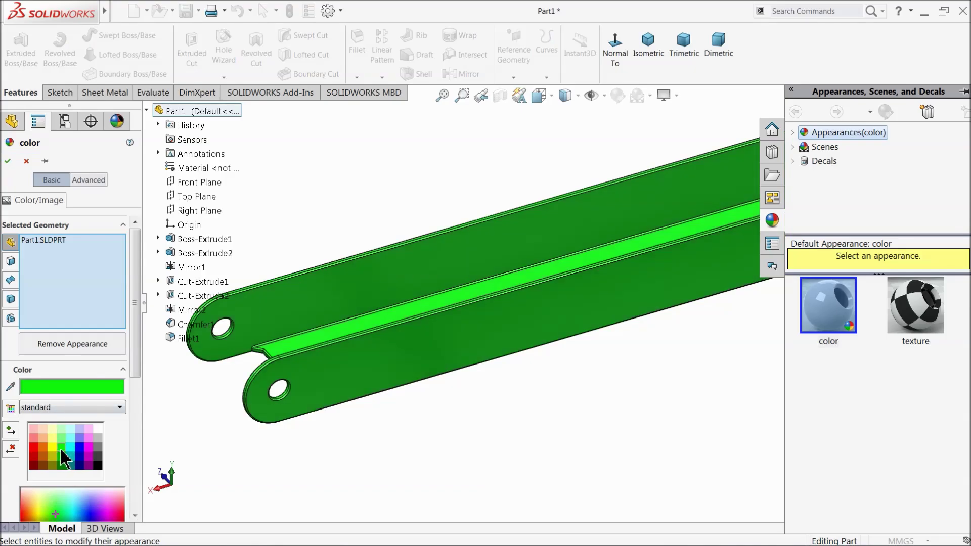
pyautogui.click(7, 162)
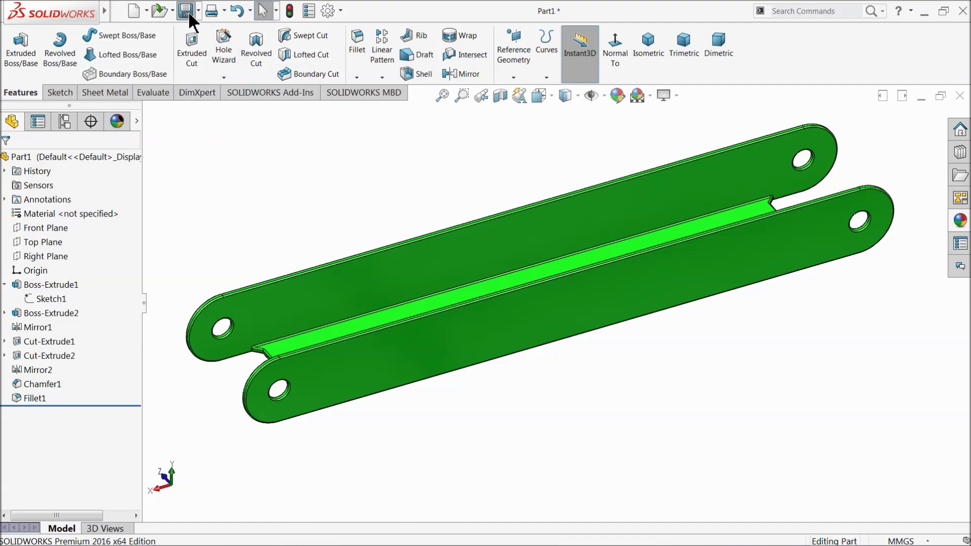
# Save the part as 1.Arm-1 in a new folder named Car Jack on the Desktop
pyautogui.hotkey('ctrl', 's')
pyautogui.click(341, 159)
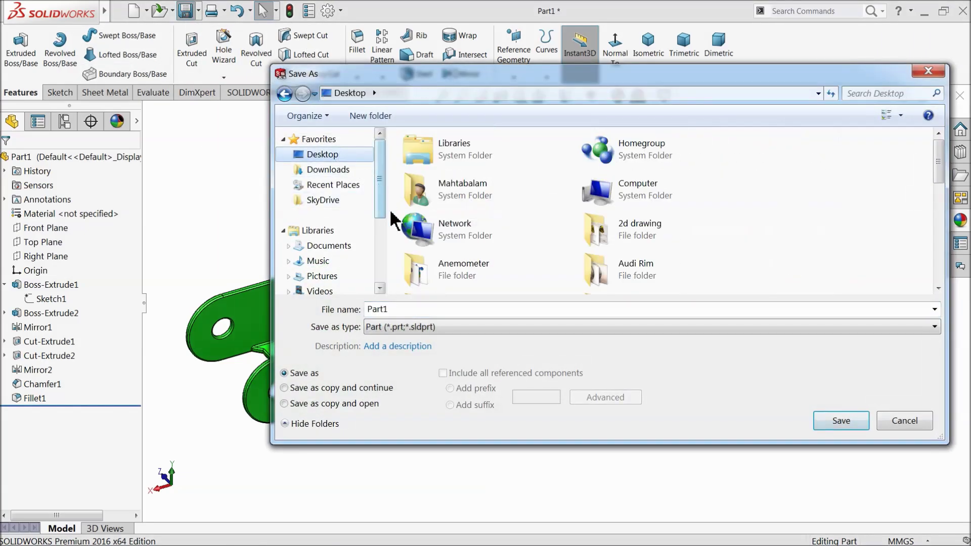
pyautogui.click(371, 116)
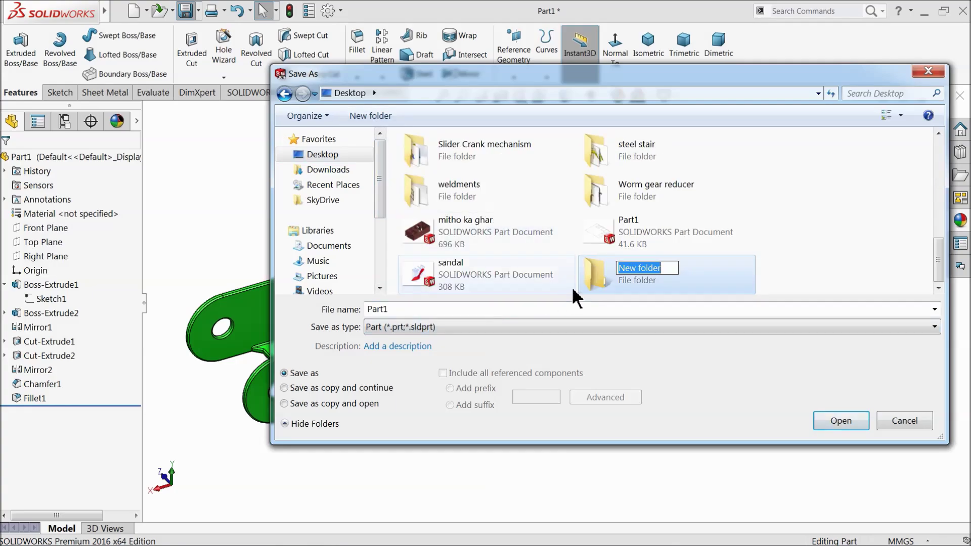
pyautogui.write('Car ')
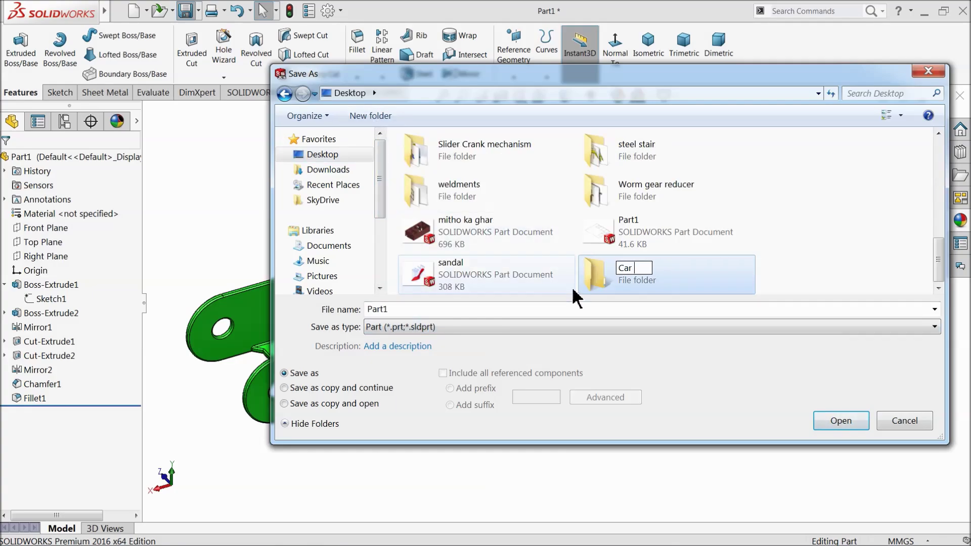
pyautogui.write('Jack')
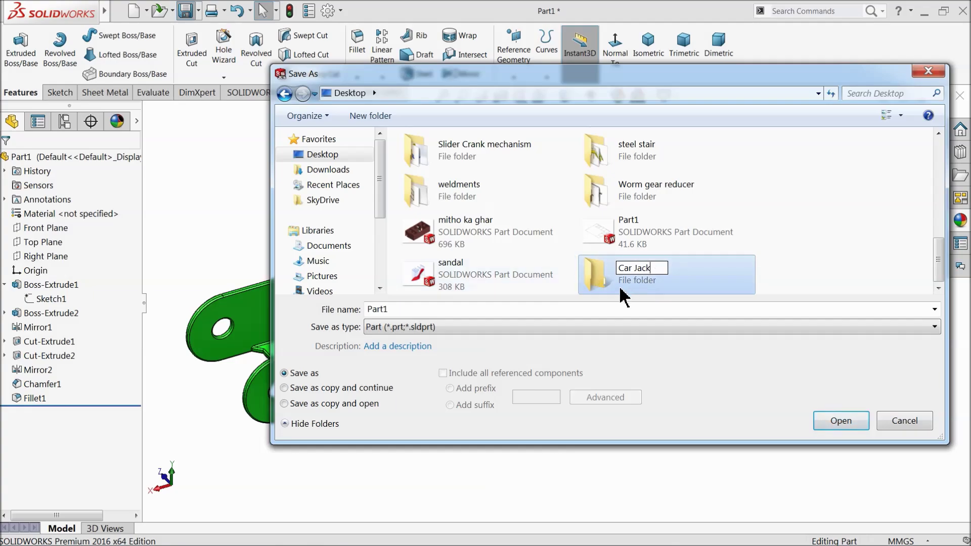
pyautogui.press('Return')
pyautogui.doubleClick(624, 281)
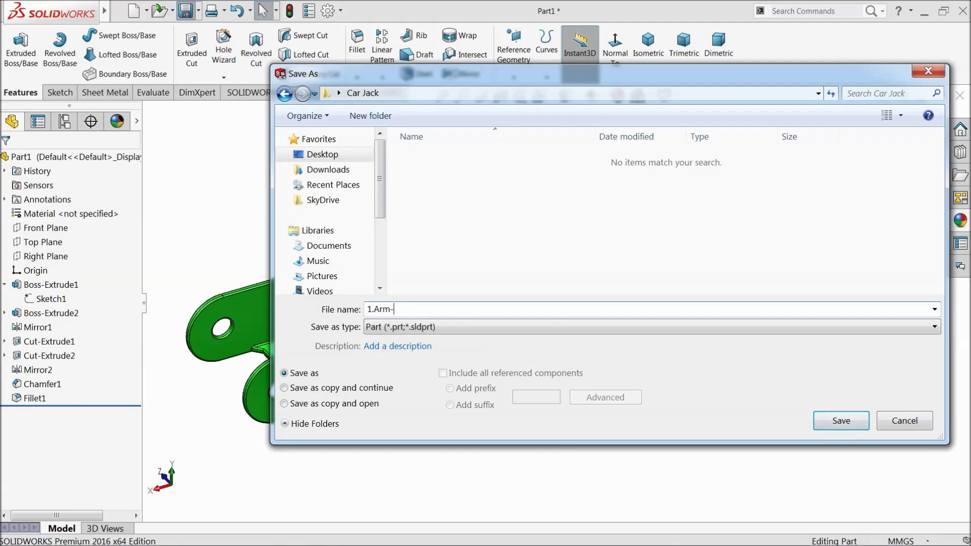
pyautogui.click(829, 427)
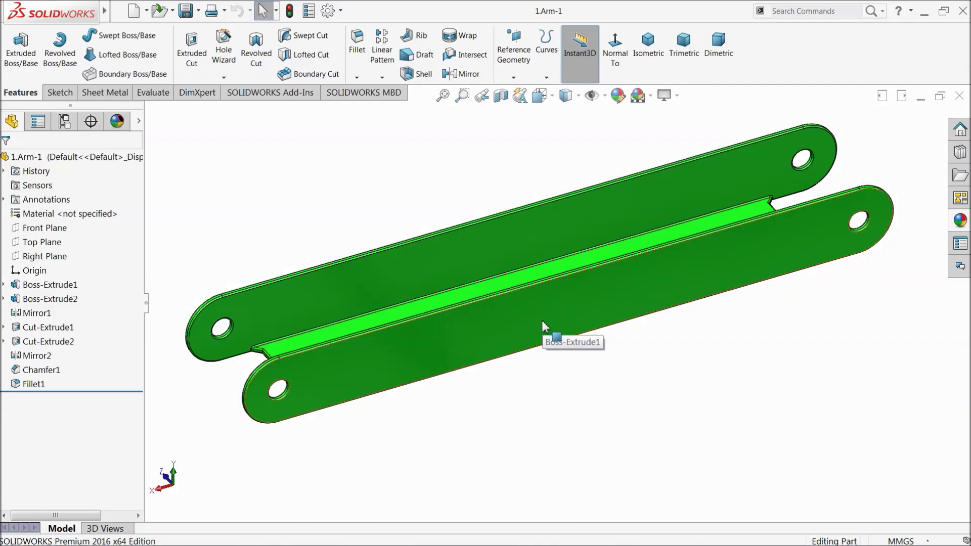
# Recolour the whole part yellow using the standard swatches
pyautogui.click(74, 154)
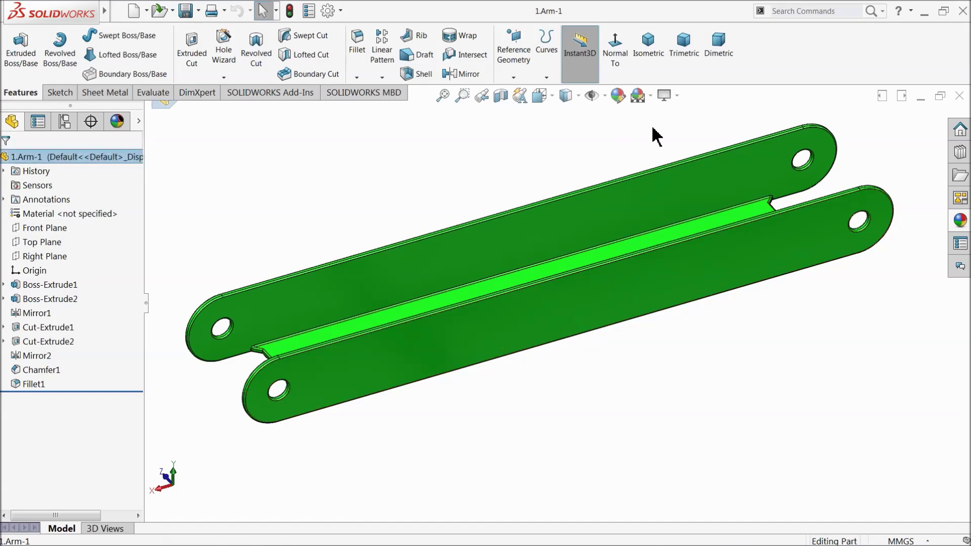
pyautogui.click(618, 95)
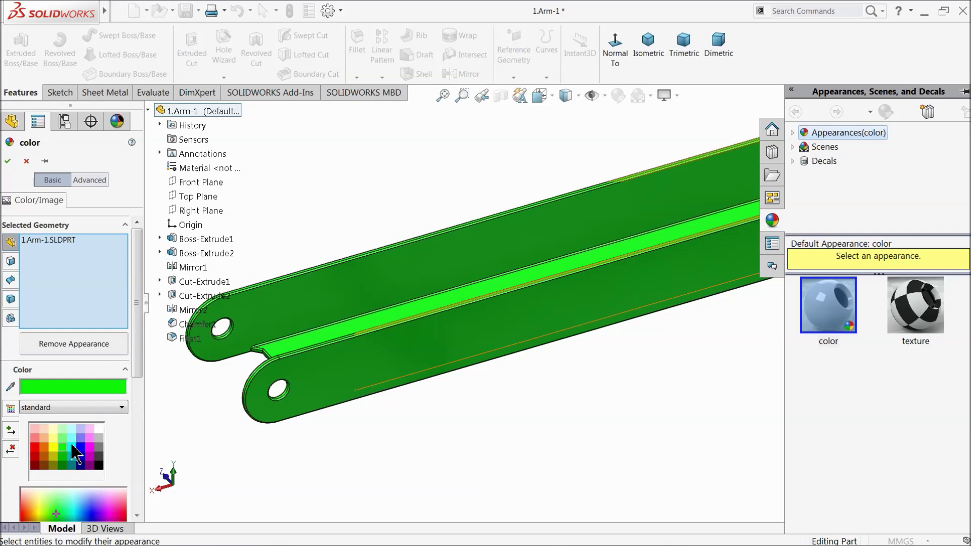
pyautogui.click(53, 449)
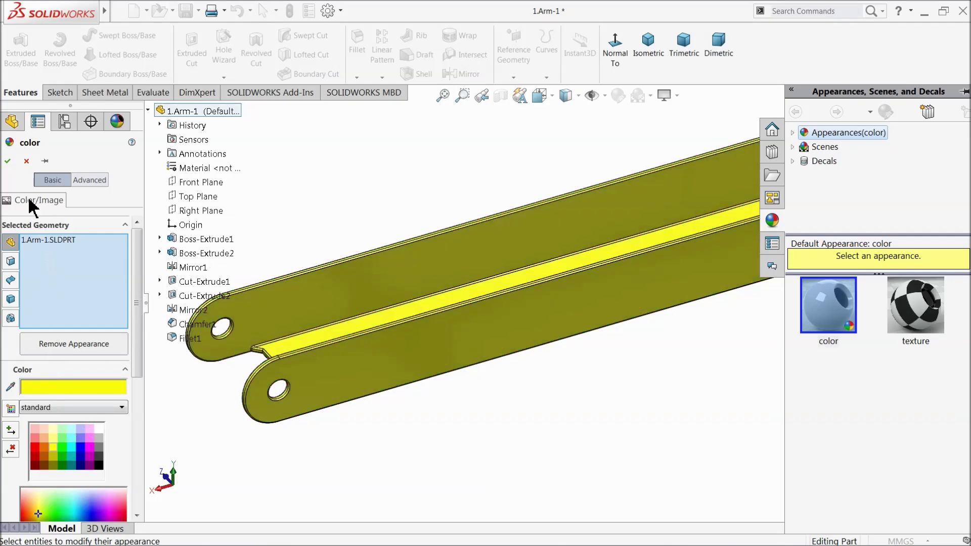
pyautogui.click(8, 161)
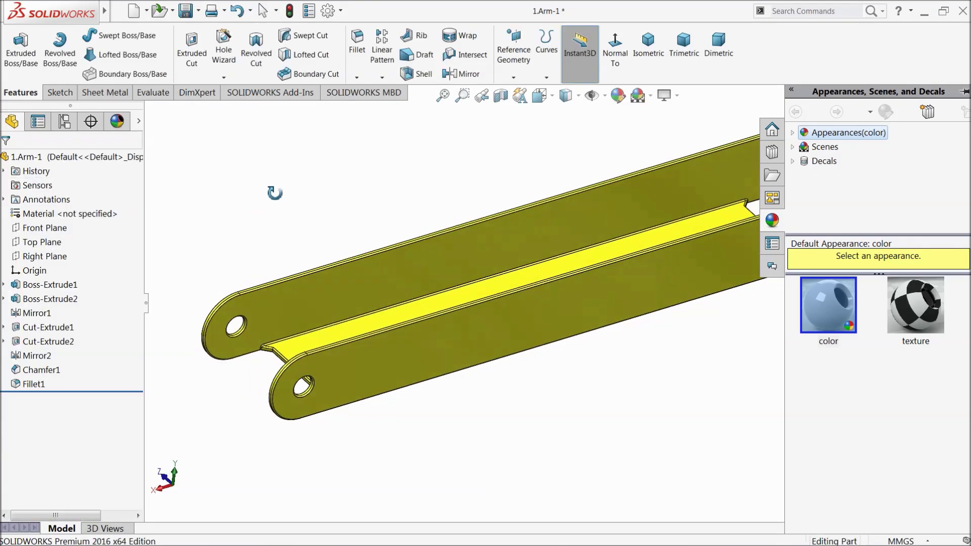
# Edit Boss-Extrude2 so that its start offset is 20 mm
pyautogui.click(16, 301)
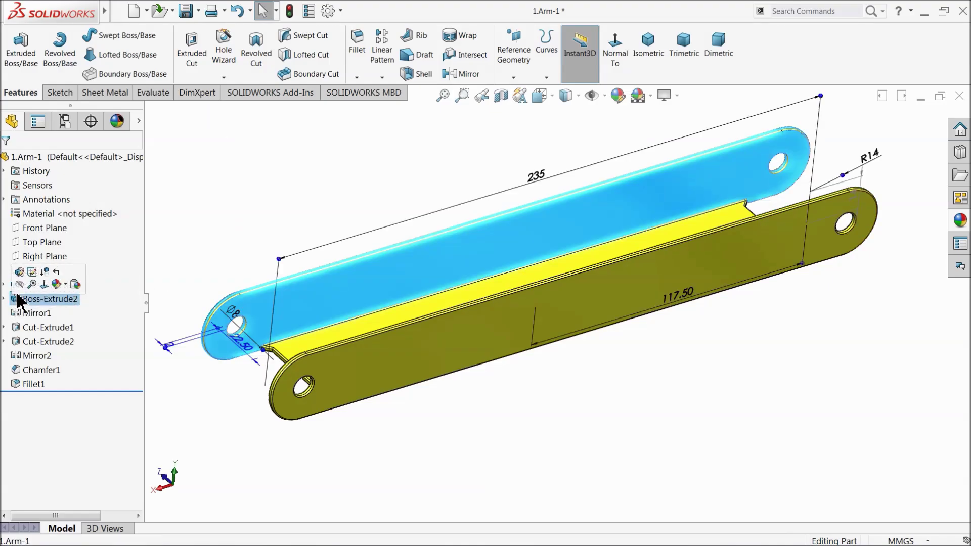
pyautogui.click(23, 272)
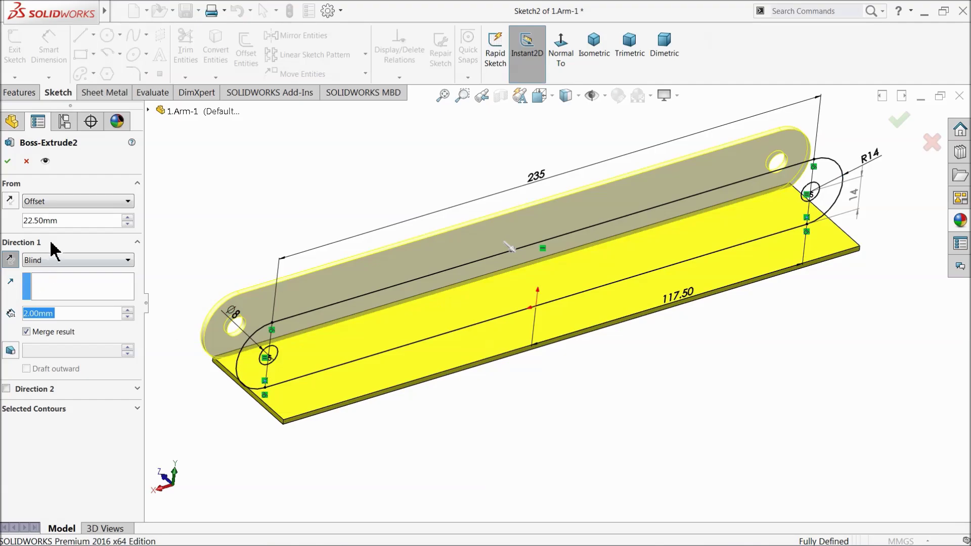
pyautogui.moveTo(63, 221); pyautogui.dragTo(12, 218)
pyautogui.write('20')
pyautogui.press('Return')
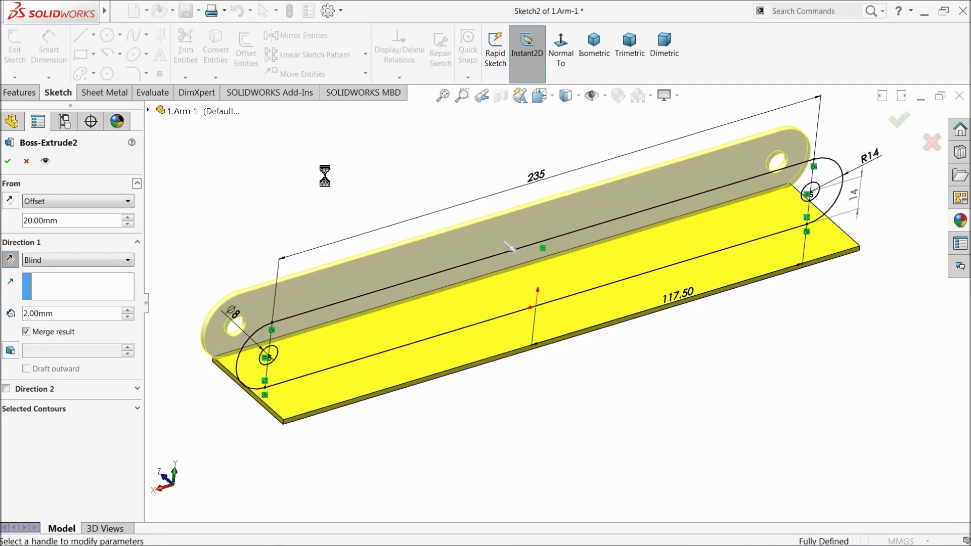
pyautogui.click(8, 161)
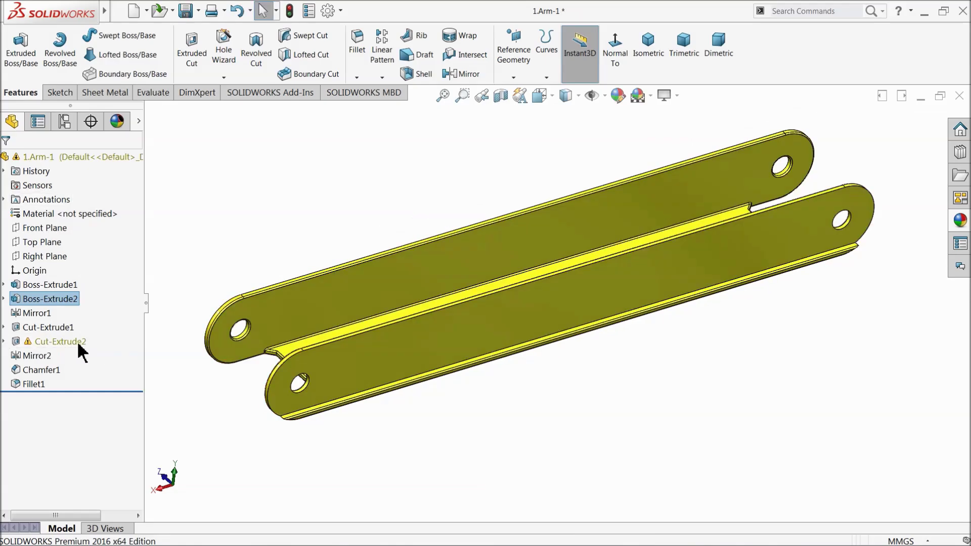
pyautogui.moveTo(301, 273)
pyautogui.mouseDown(button='middle')
pyautogui.moveTo(308, 290)
pyautogui.moveTo(300, 281)
pyautogui.mouseUp(button='middle')
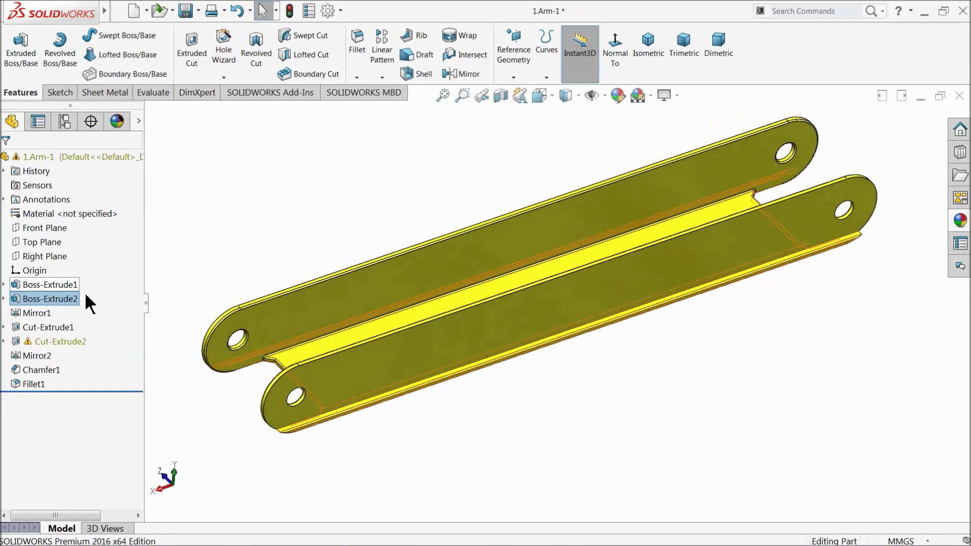
# Edit the base plate sketch of Boss-Extrude1 and set the rectangle's width to 40 mm
pyautogui.click(3, 285)
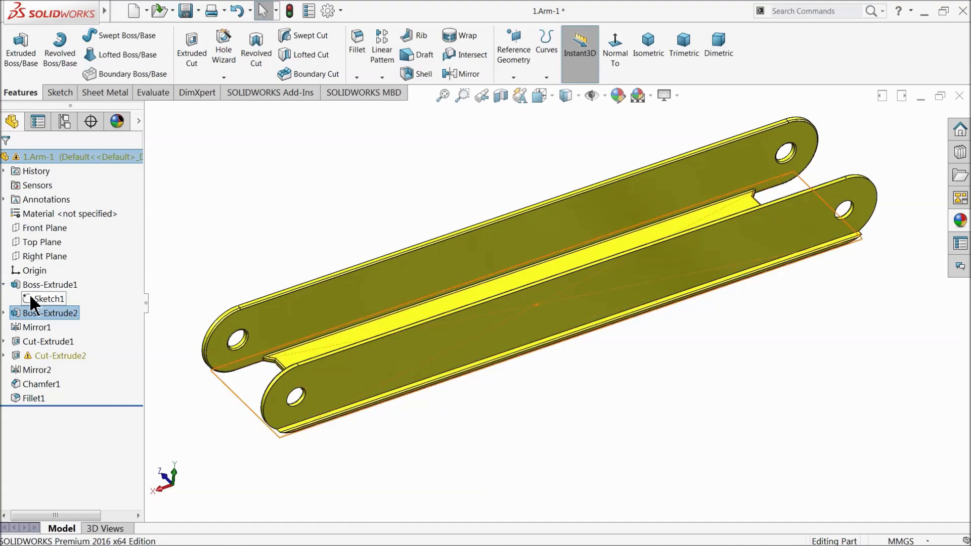
pyautogui.click(28, 299)
pyautogui.click(31, 270)
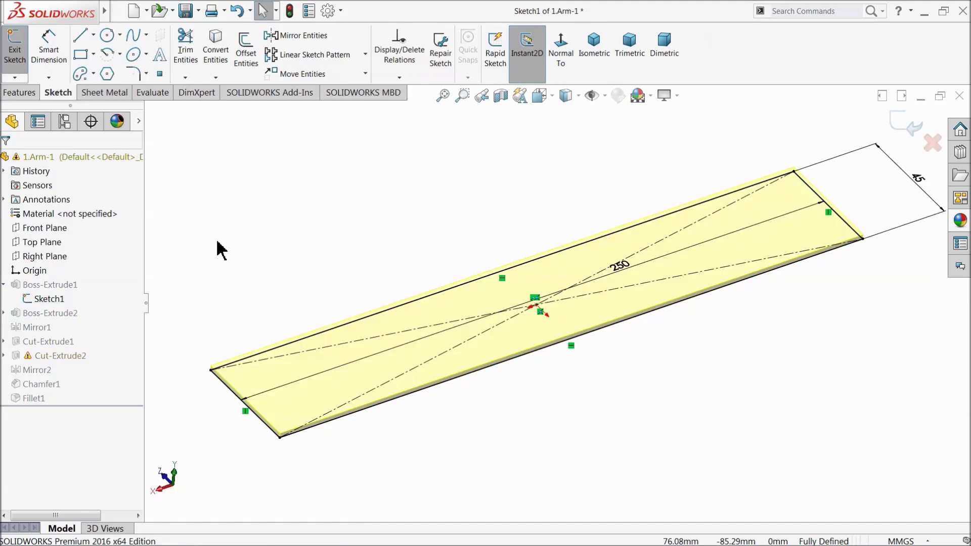
pyautogui.click(562, 60)
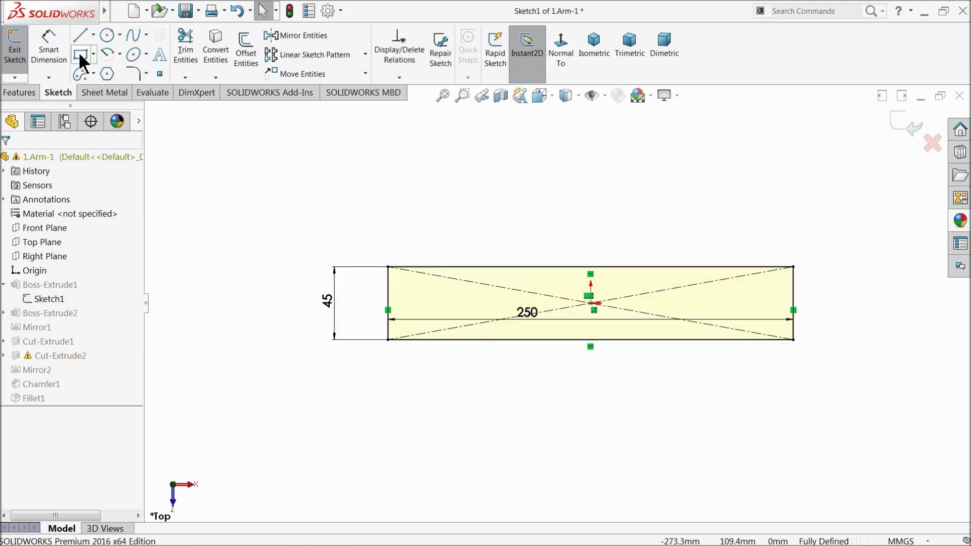
pyautogui.scroll(-3, 353, 299)
pyautogui.doubleClick(293, 311)
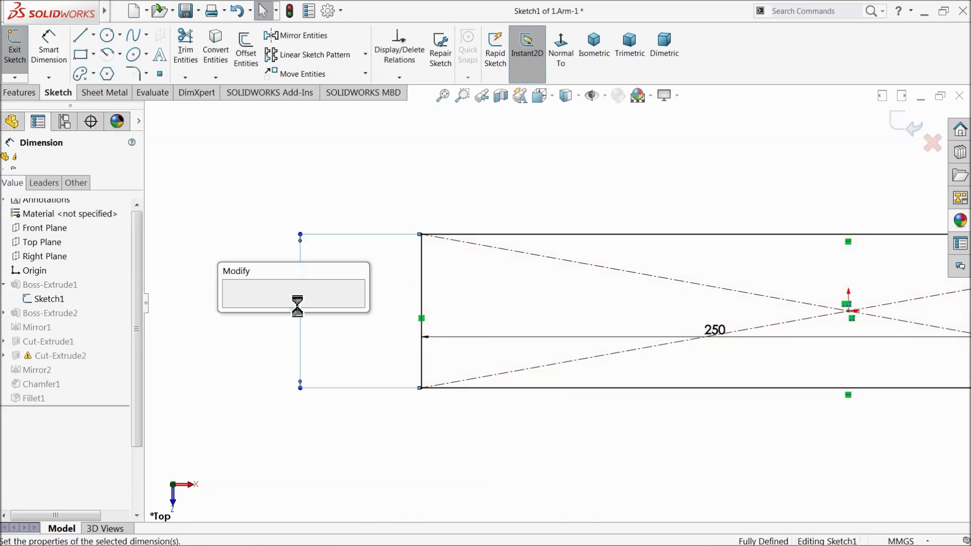
pyautogui.write('40')
pyautogui.click(233, 306)
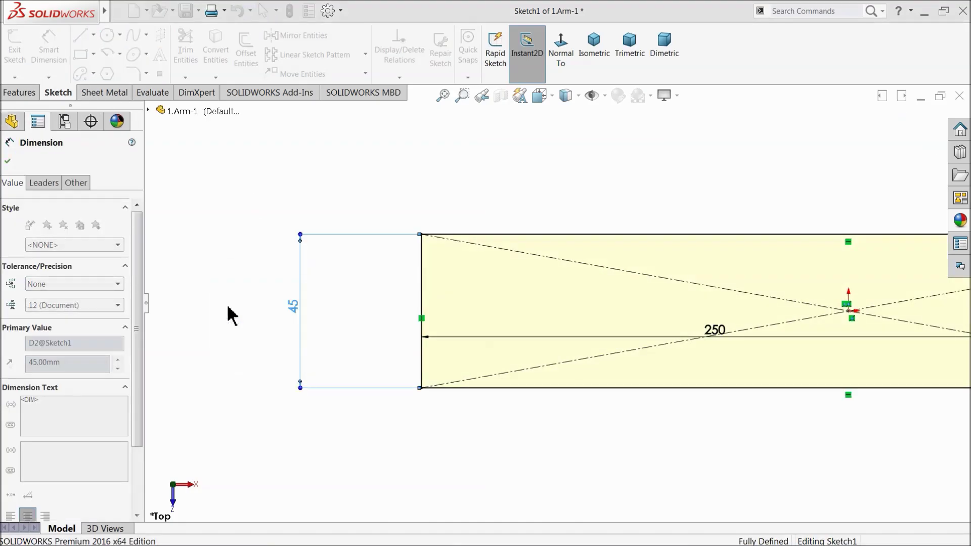
pyautogui.scroll(3, 580, 329)
pyautogui.scroll(-2, 763, 314)
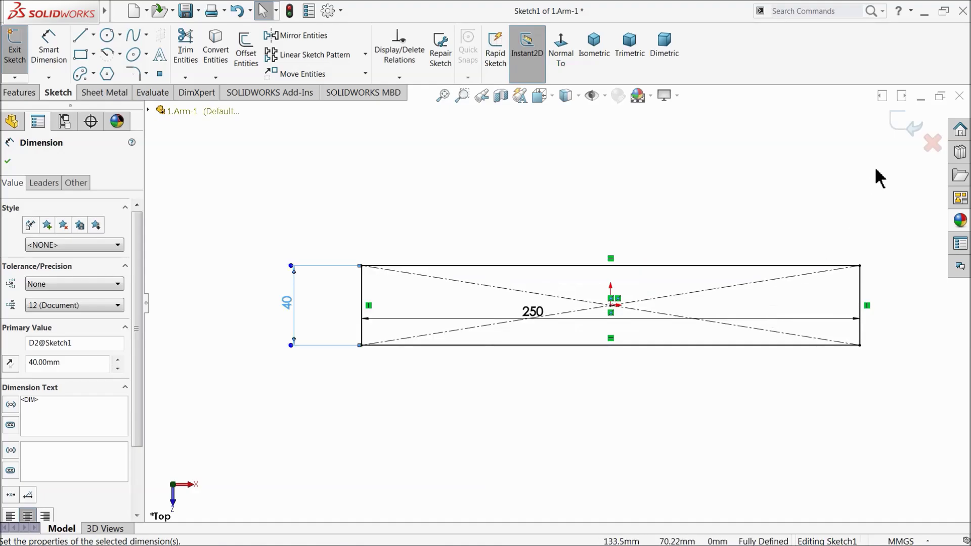
pyautogui.click(908, 129)
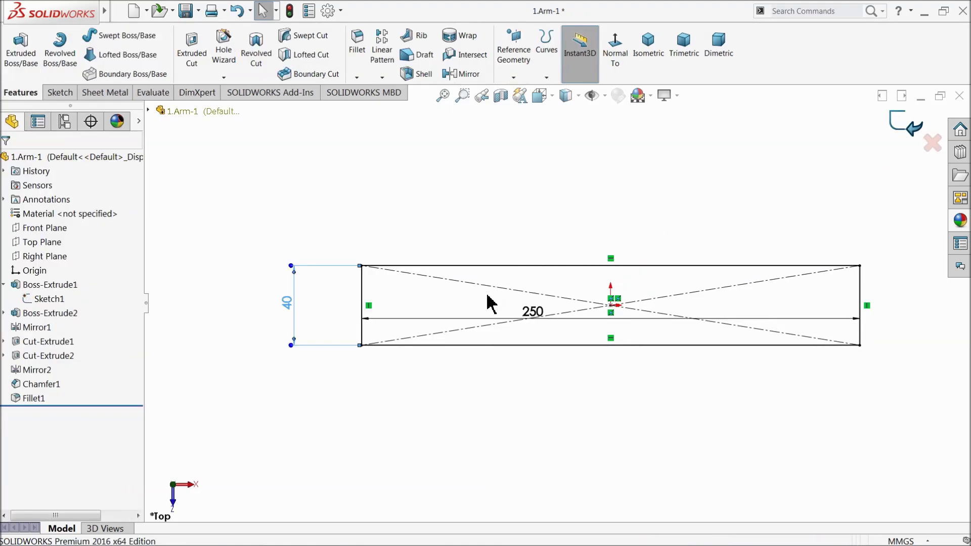
# Save the modified yellow arm as a separate part named 2.Arm-2 in the Car Jack folder
pyautogui.moveTo(466, 320); pyautogui.dragTo(673, 318, button='middle')
pyautogui.scroll(-2, 672, 316)
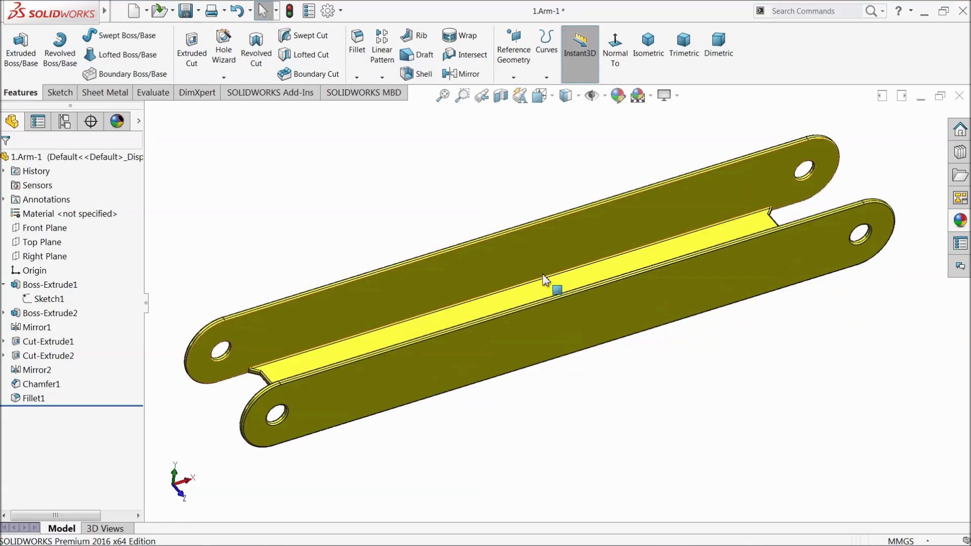
pyautogui.moveTo(491, 313); pyautogui.dragTo(498, 297, button='middle')
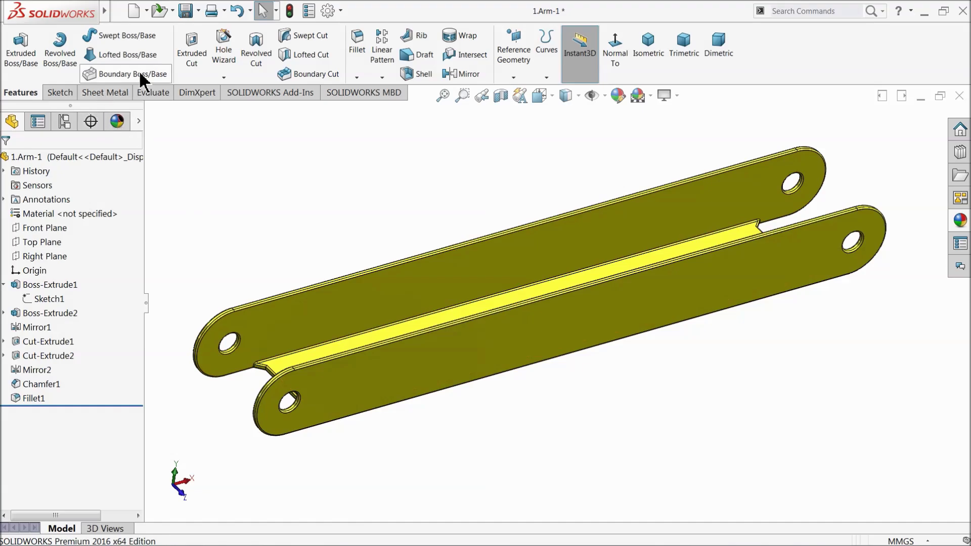
pyautogui.click(198, 9)
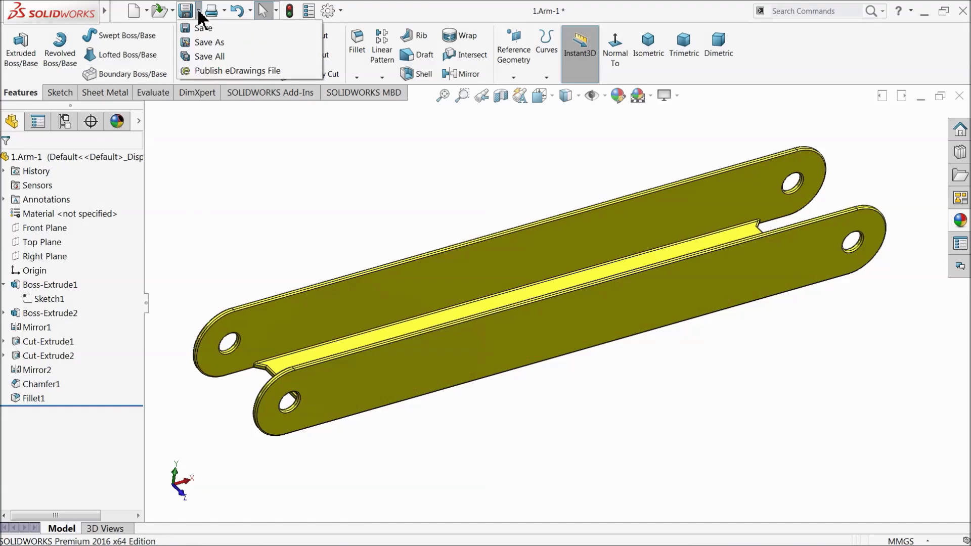
pyautogui.click(211, 42)
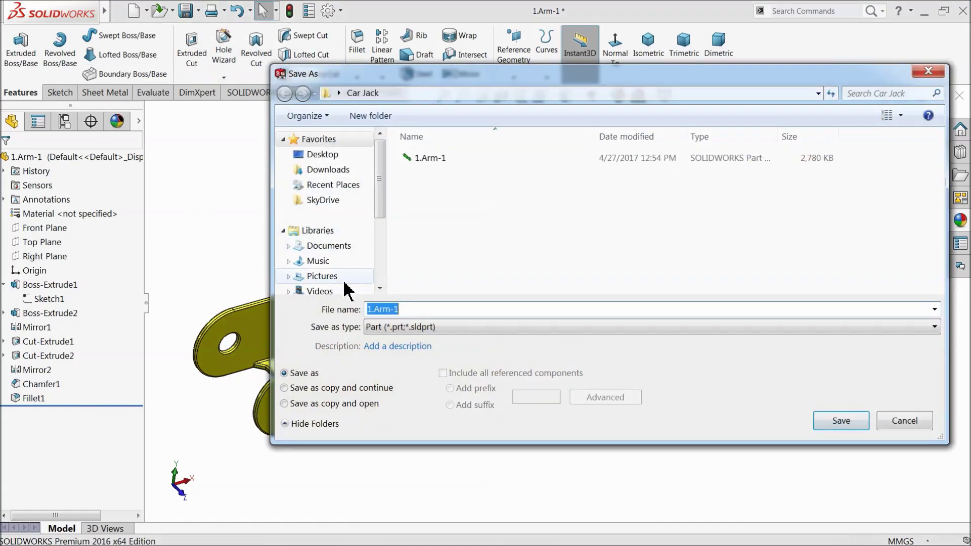
pyautogui.write('2')
pyautogui.click(842, 421)
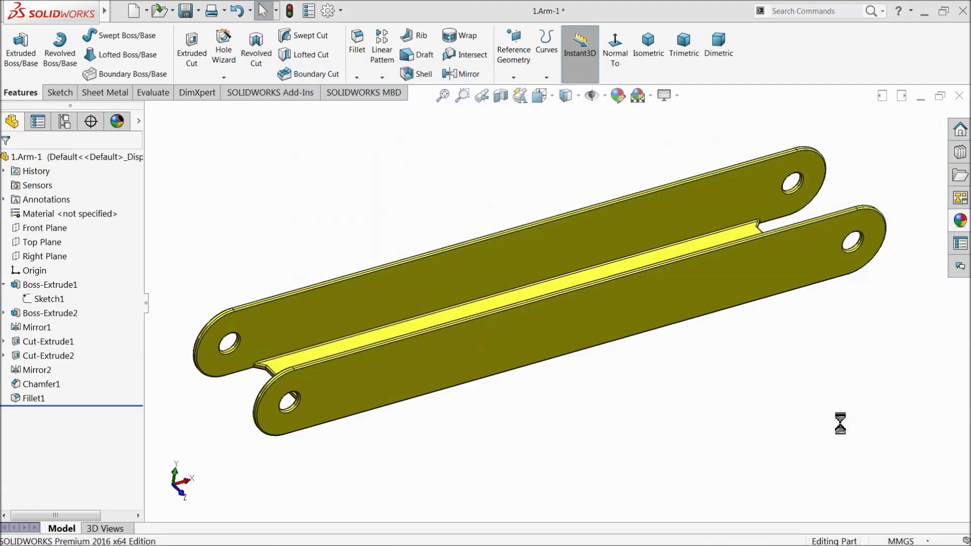
pyautogui.moveTo(679, 356); pyautogui.dragTo(683, 354, button='middle')
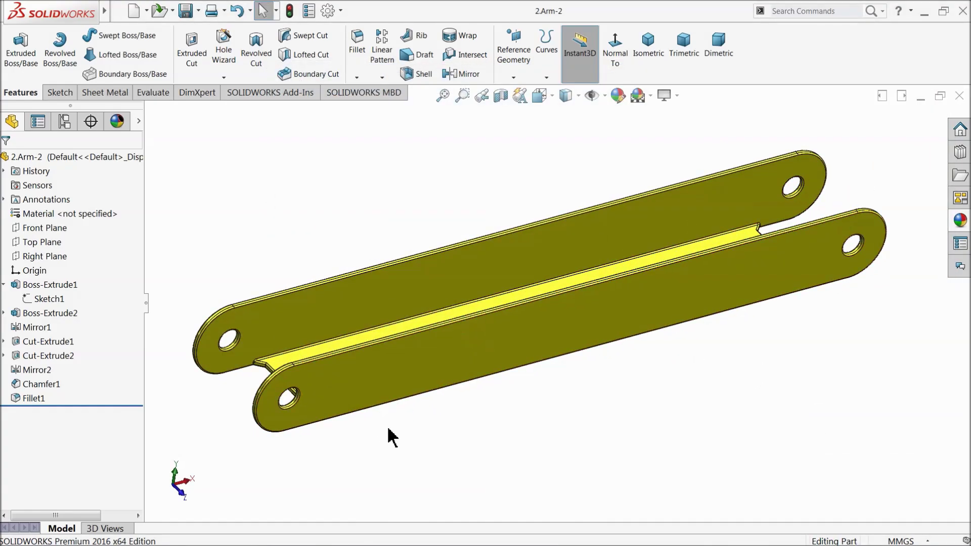
pyautogui.moveTo(389, 430); pyautogui.dragTo(380, 440, button='middle')
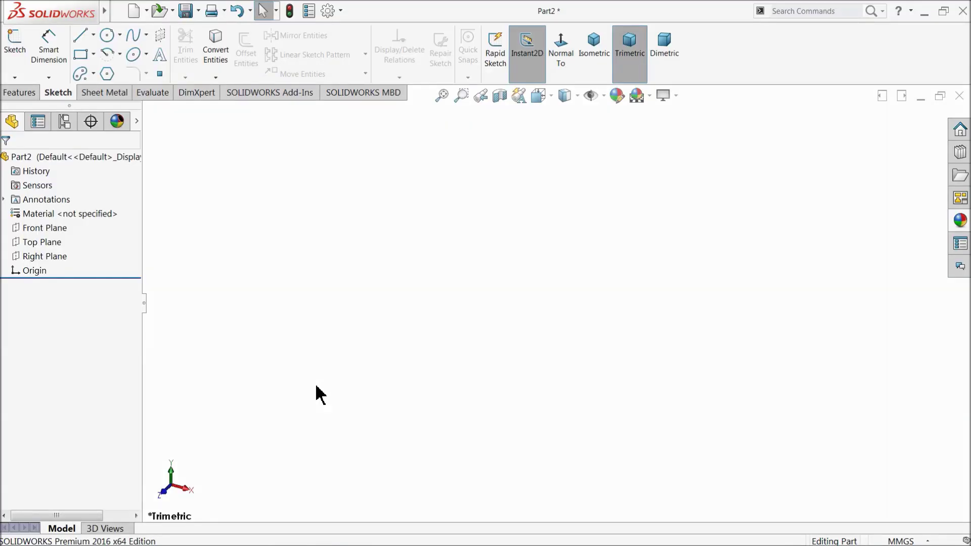
# Start a sketch on the Top Plane and draw a circle about 60 mm in diameter centred on the origin
pyautogui.click(20, 243)
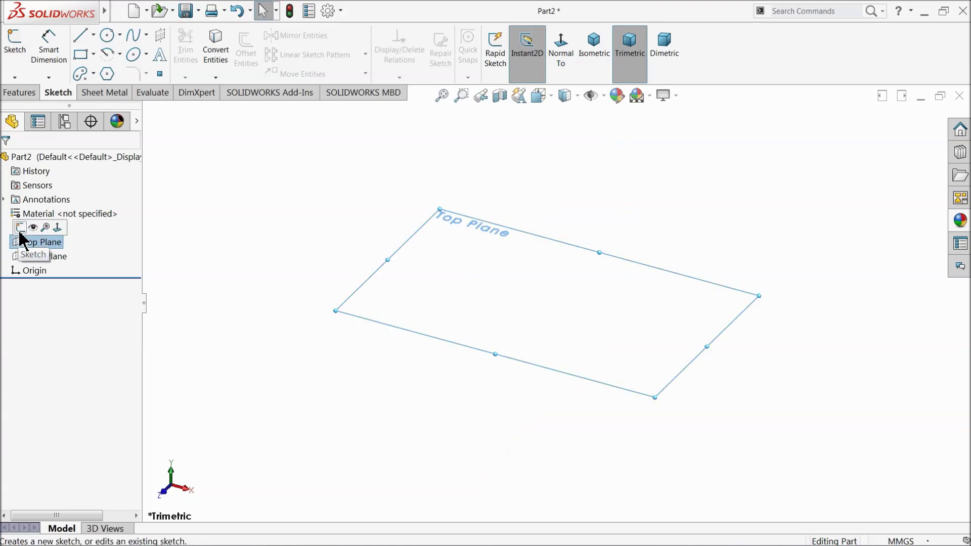
pyautogui.click(20, 233)
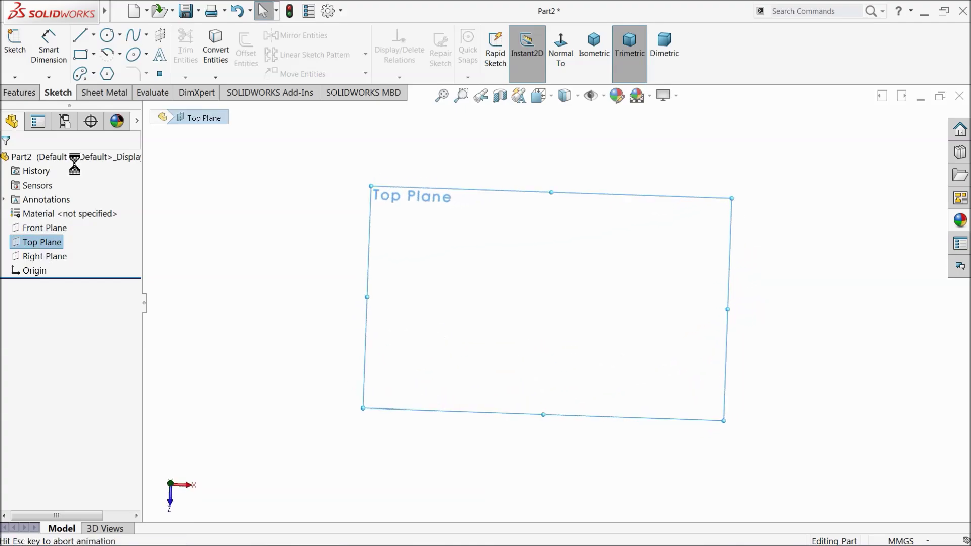
pyautogui.click(106, 38)
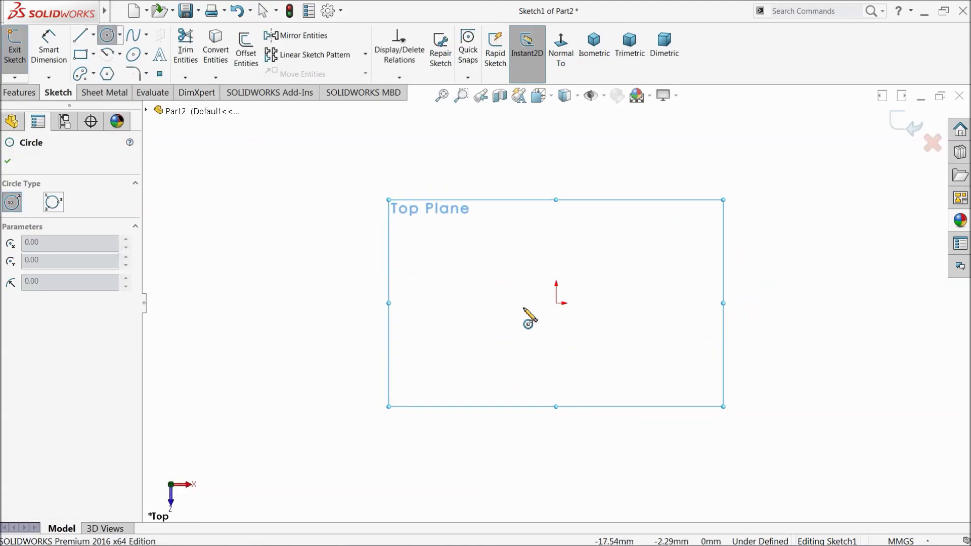
pyautogui.click(557, 303)
pyautogui.click(514, 266)
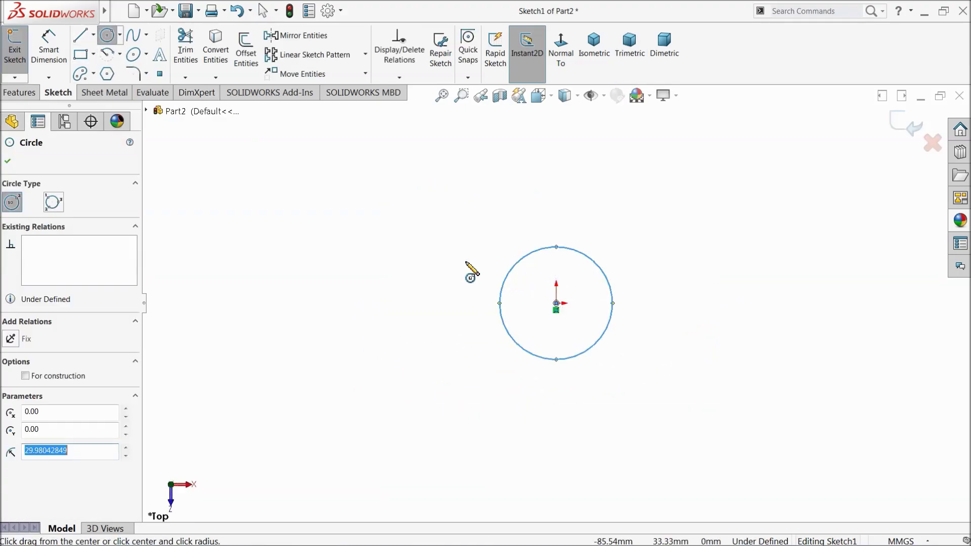
# Dimension the circle's diameter as 9 mm and close the sketch
pyautogui.click(49, 51)
pyautogui.click(501, 303)
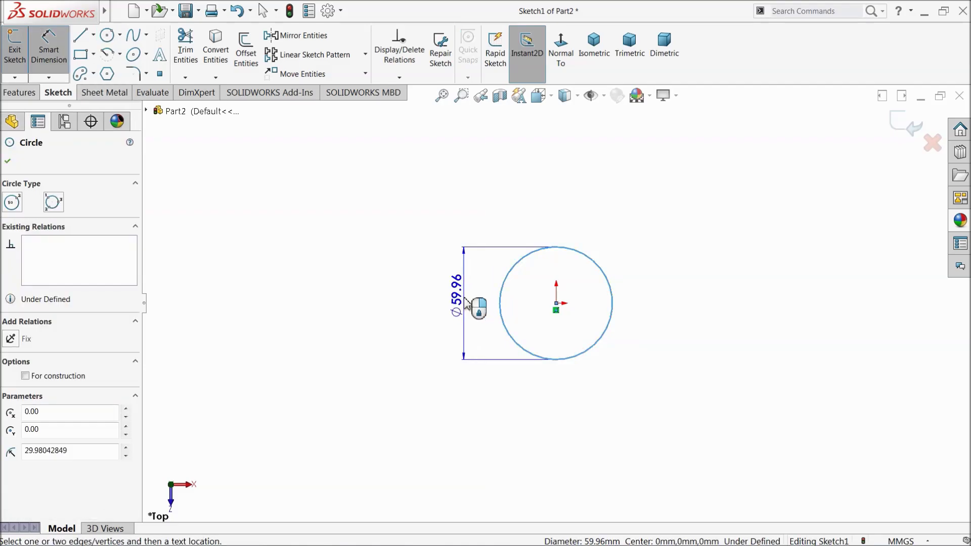
pyautogui.click(463, 290)
pyautogui.write('6')
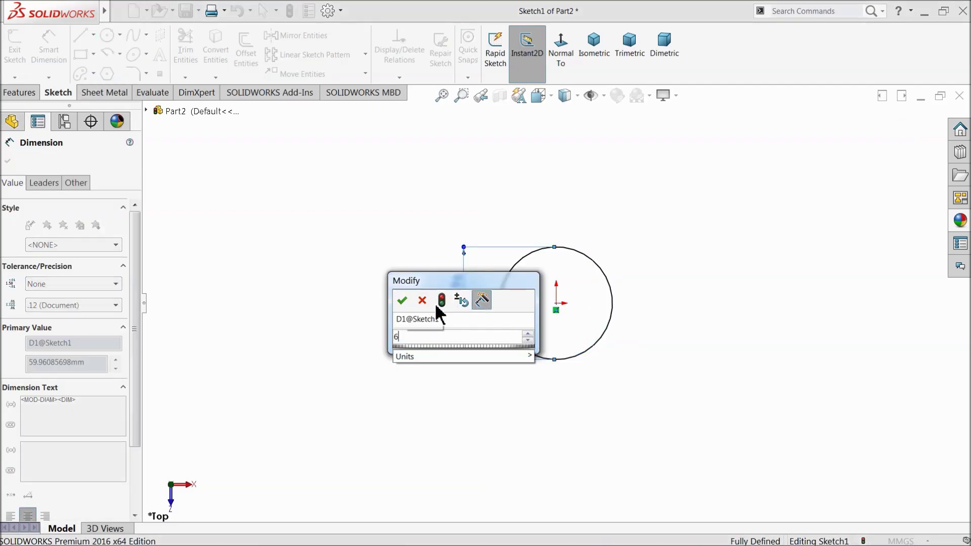
pyautogui.press('BackSpace')
pyautogui.write('9')
pyautogui.click(402, 301)
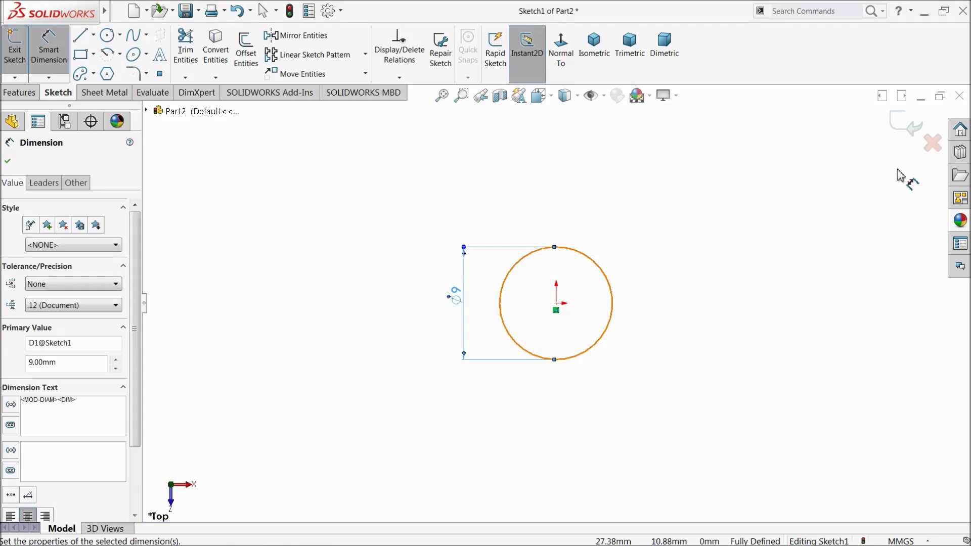
pyautogui.click(906, 126)
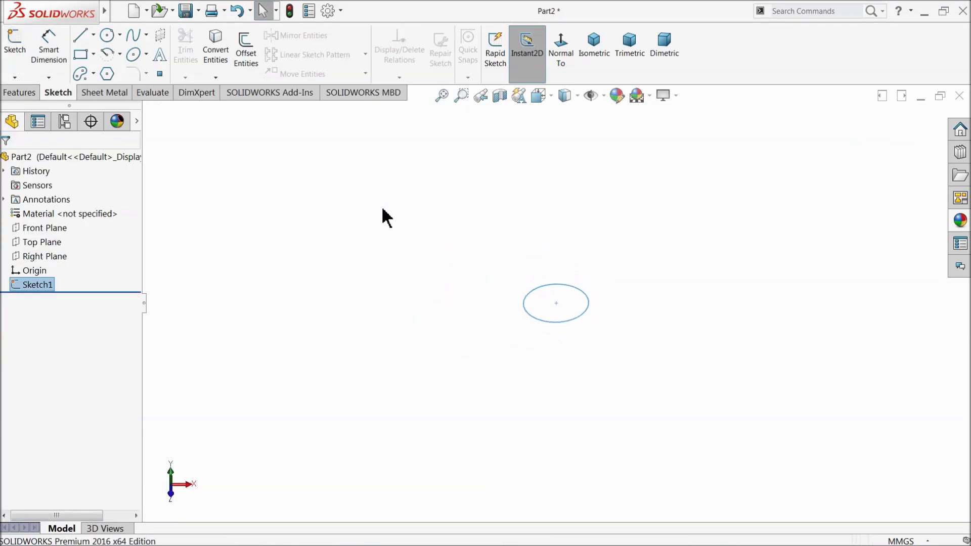
# Sketch on the Front Plane a vertical line up from the origin, continued by a horizontal line about 38 mm long to the right
pyautogui.click(30, 229)
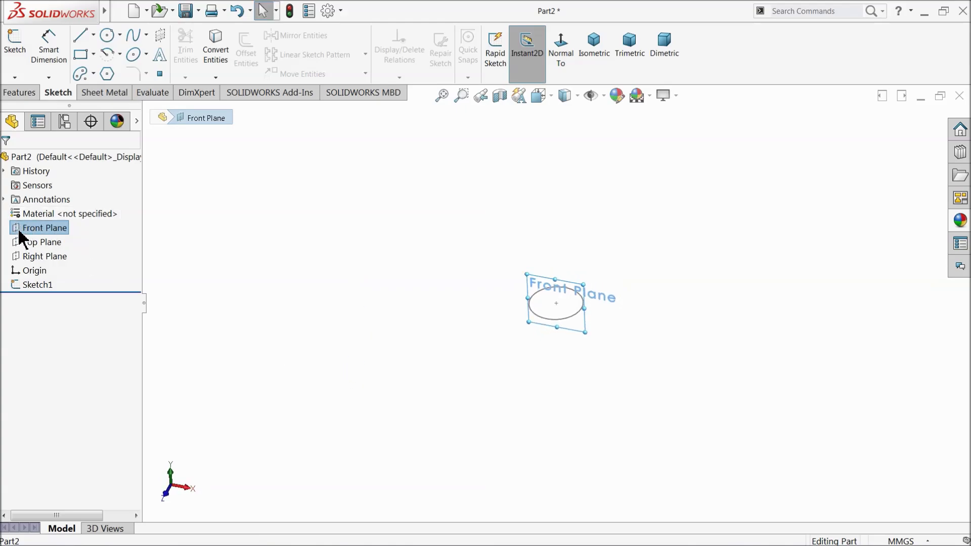
pyautogui.click(22, 214)
pyautogui.click(562, 53)
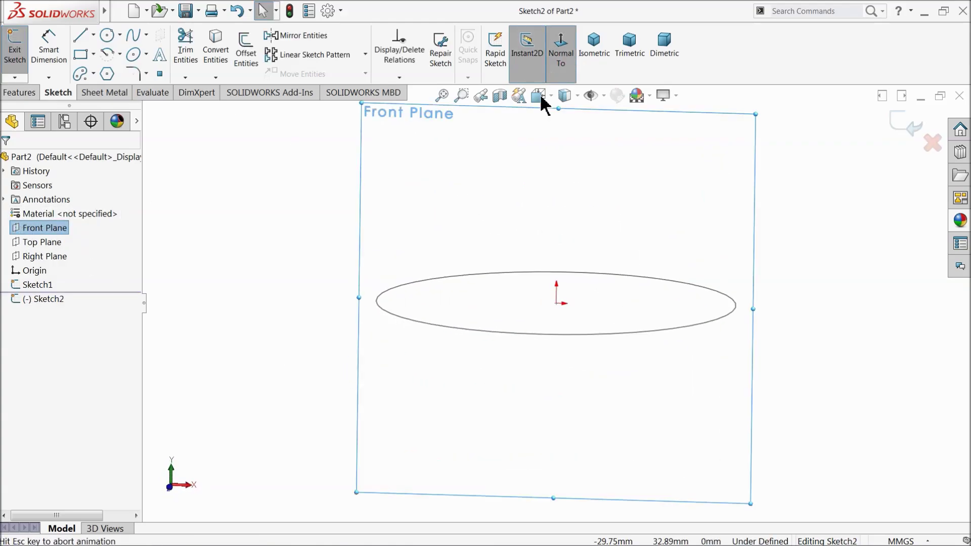
pyautogui.click(80, 34)
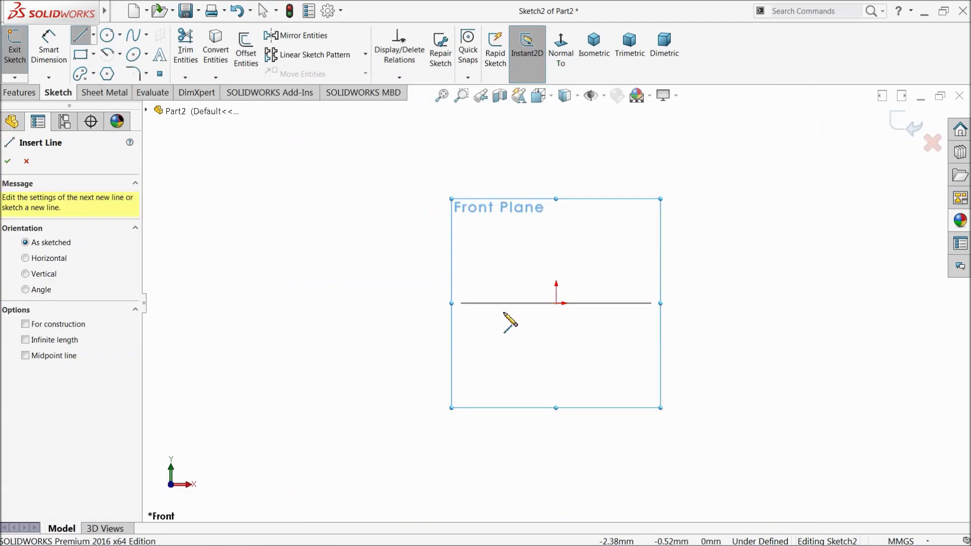
pyautogui.scroll(4, 504, 313)
pyautogui.scroll(3, 681, 257)
pyautogui.scroll(-2, 673, 259)
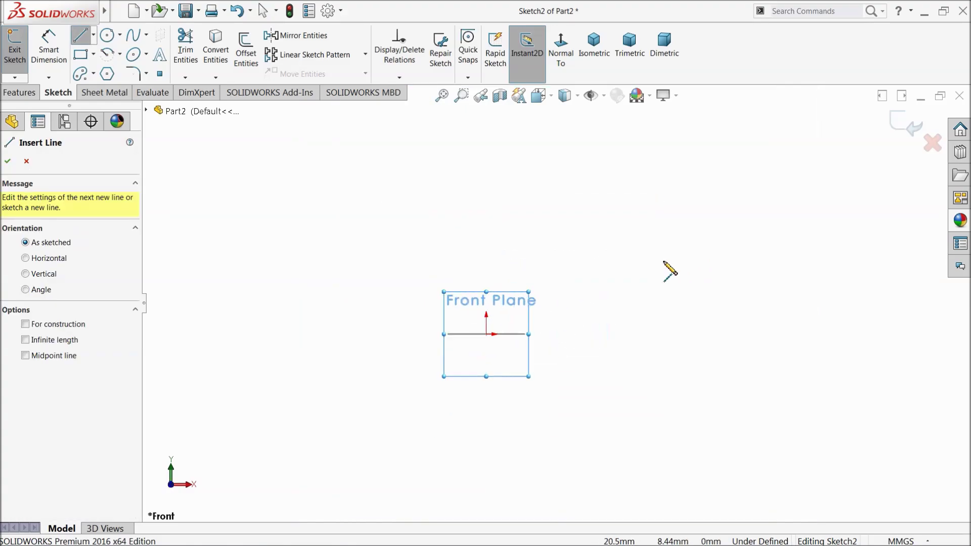
pyautogui.click(486, 334)
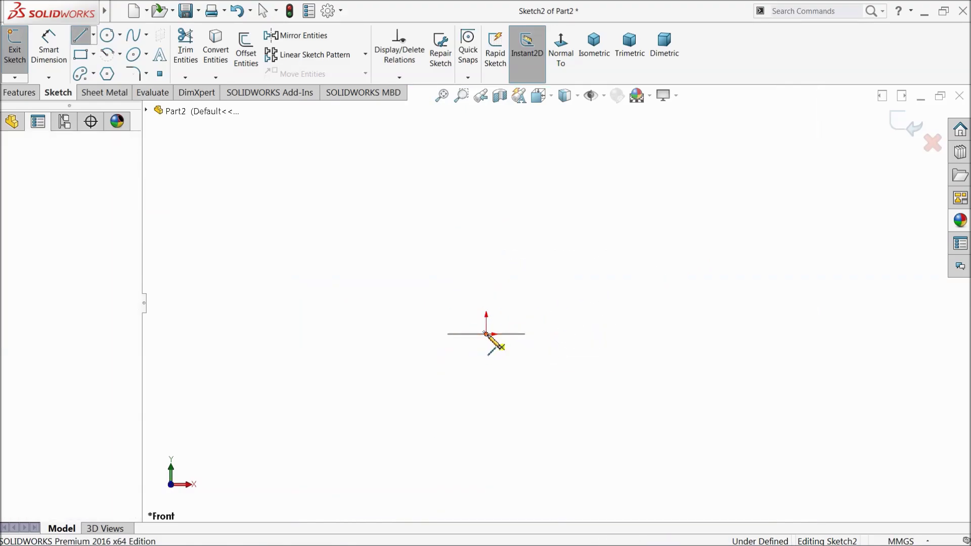
pyautogui.click(487, 173)
pyautogui.click(810, 173)
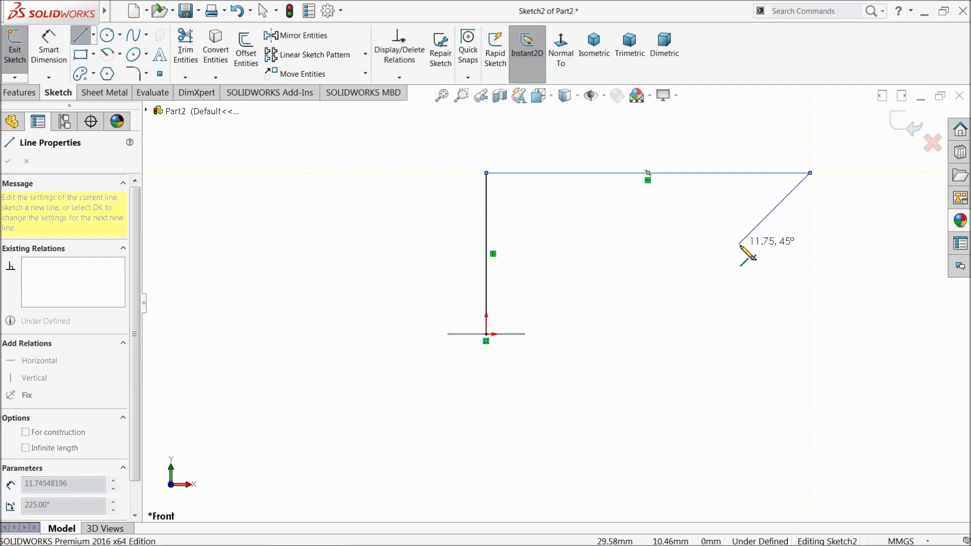
pyautogui.rightClick(741, 245)
pyautogui.click(776, 254)
# Dimension the horizontal line's length as 150 mm
pyautogui.click(48, 46)
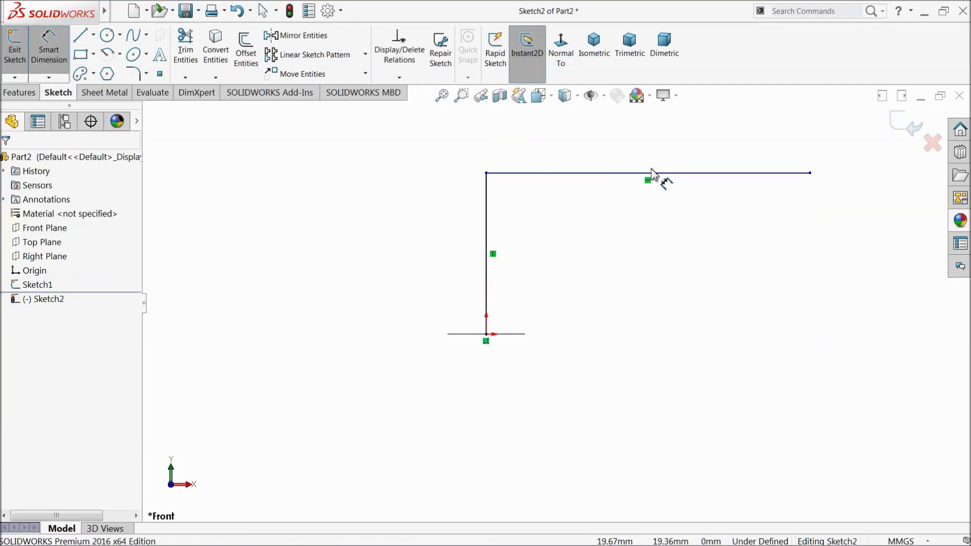
pyautogui.click(652, 173)
pyautogui.click(647, 147)
pyautogui.write('15')
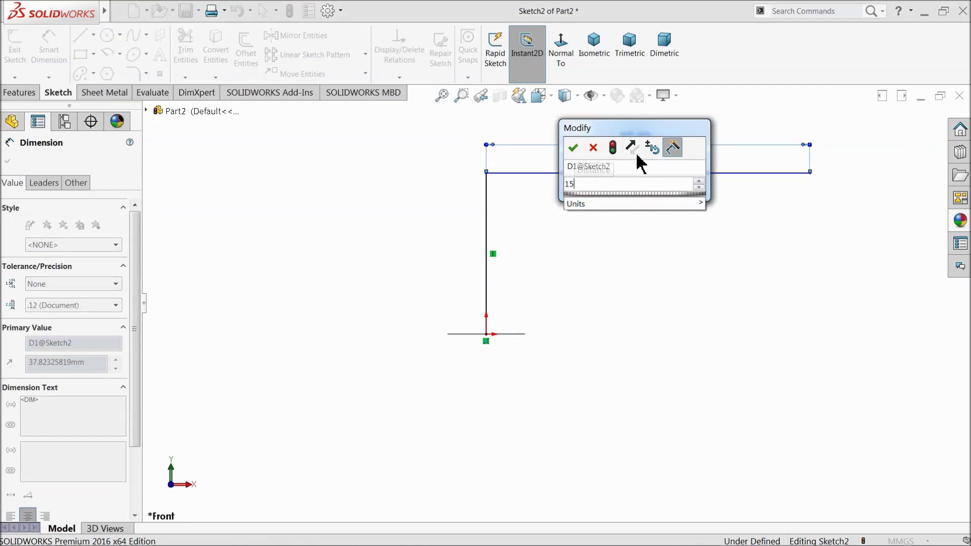
pyautogui.write('0')
pyautogui.press('Return')
# Dimension the vertical line's length as 80 mm
pyautogui.click(486, 243)
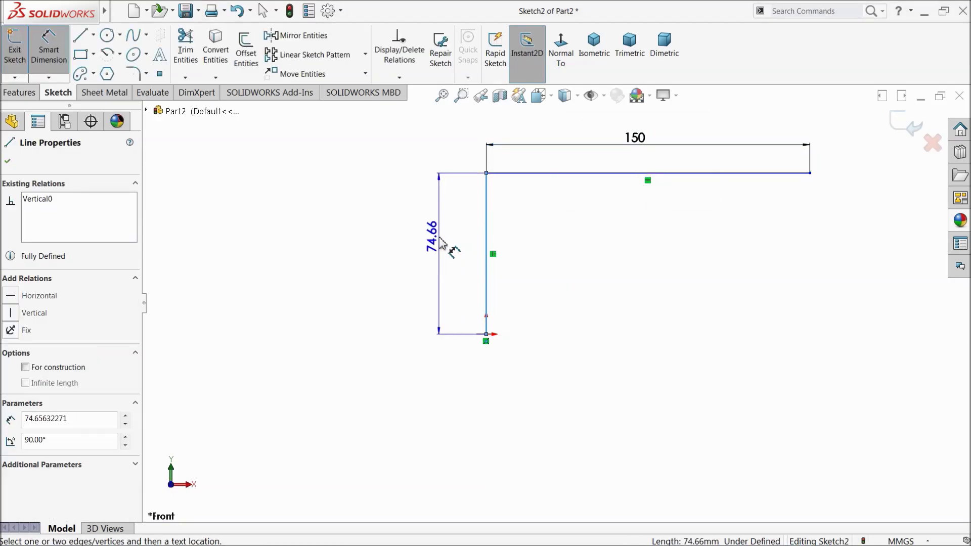
pyautogui.click(439, 244)
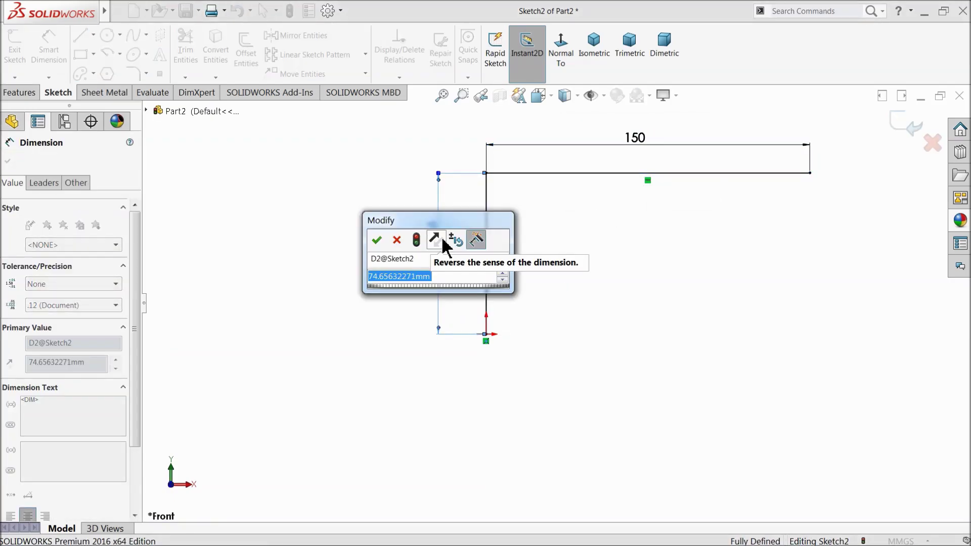
pyautogui.write('80')
pyautogui.click(377, 240)
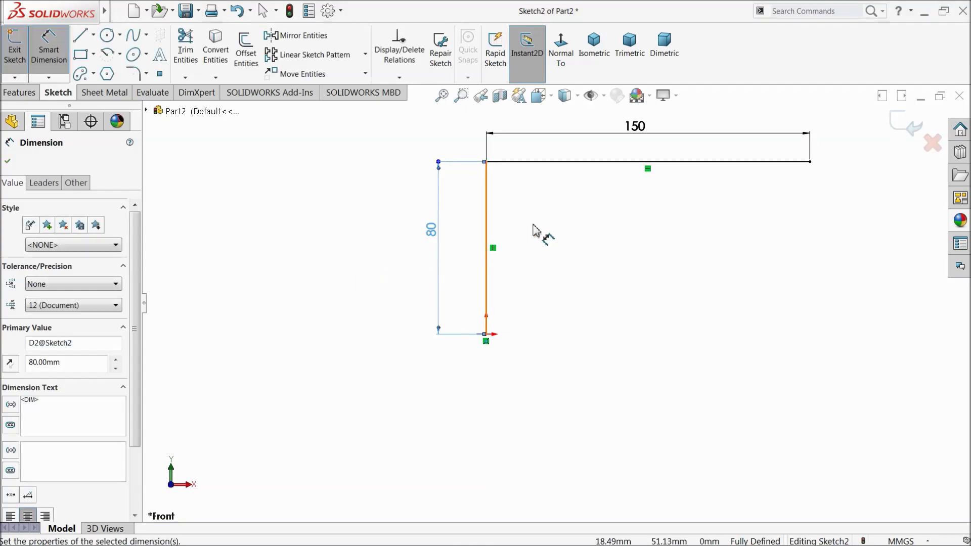
pyautogui.click(7, 160)
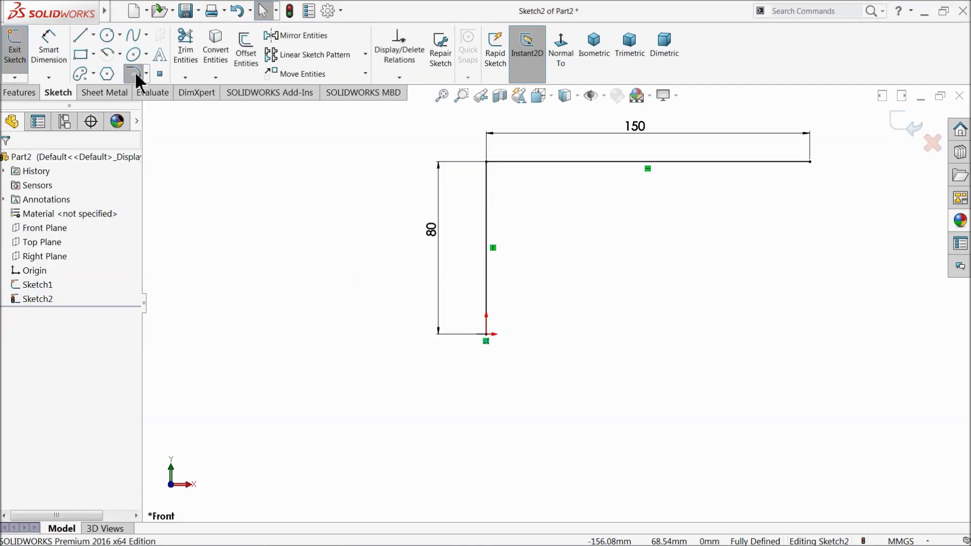
# Fillet the corner between the vertical and horizontal path lines with a 30 mm radius
pyautogui.click(132, 73)
pyautogui.click(487, 163)
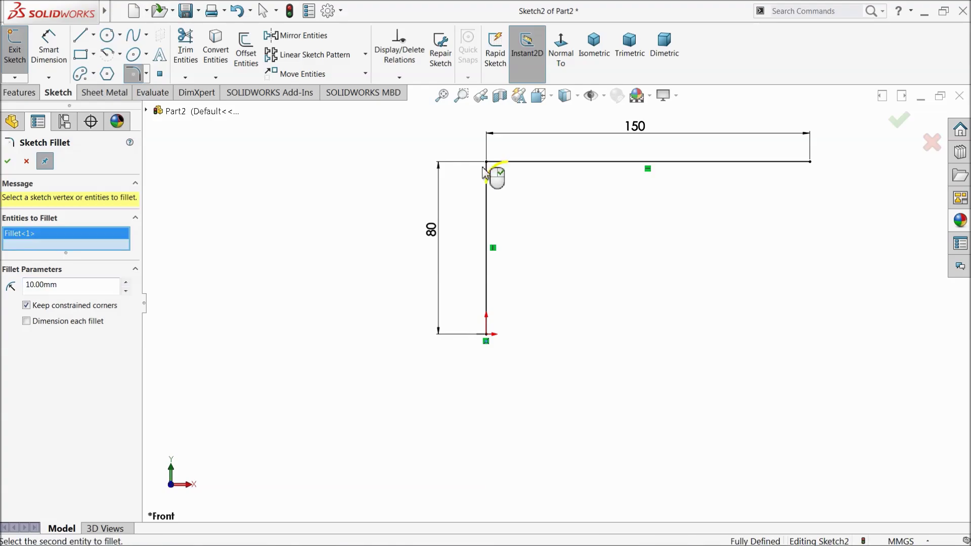
pyautogui.click(126, 282)
pyautogui.click(125, 282)
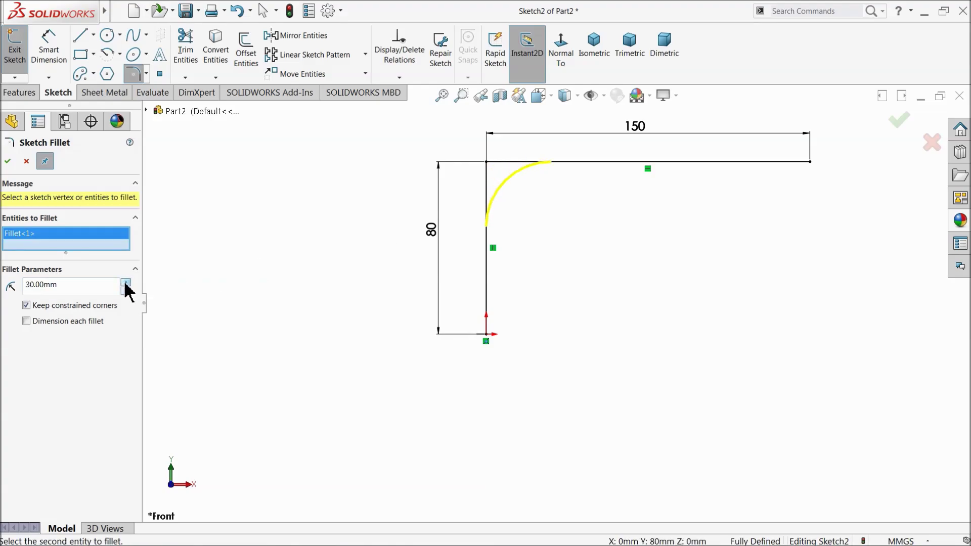
pyautogui.scroll(-1, 532, 220)
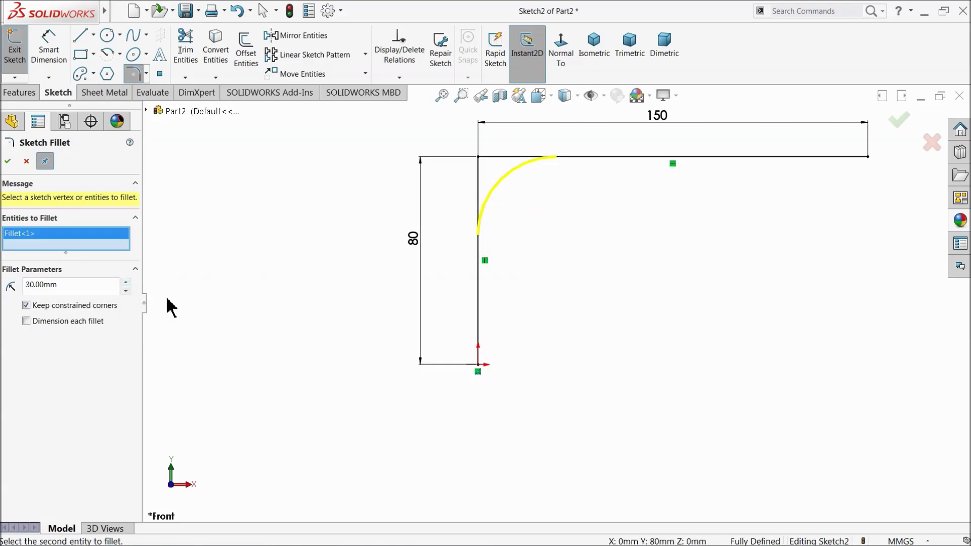
pyautogui.click(8, 161)
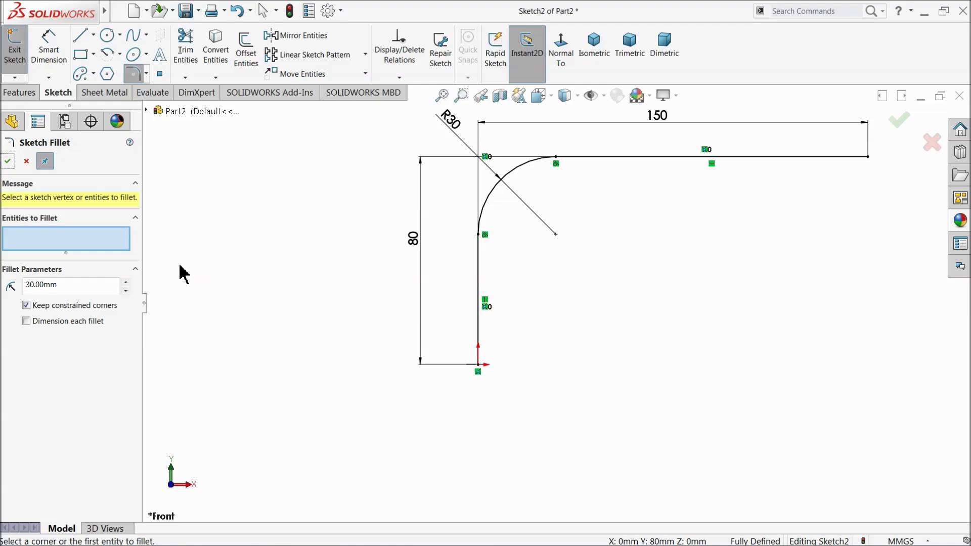
pyautogui.click(7, 162)
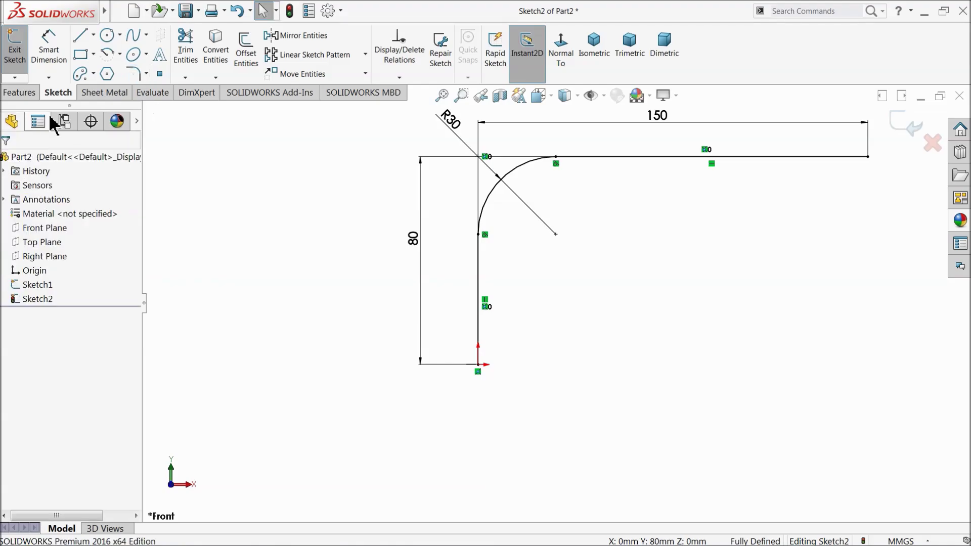
# Create a swept boss using the circle as profile and the filleted L-shaped sketch as path
pyautogui.click(16, 93)
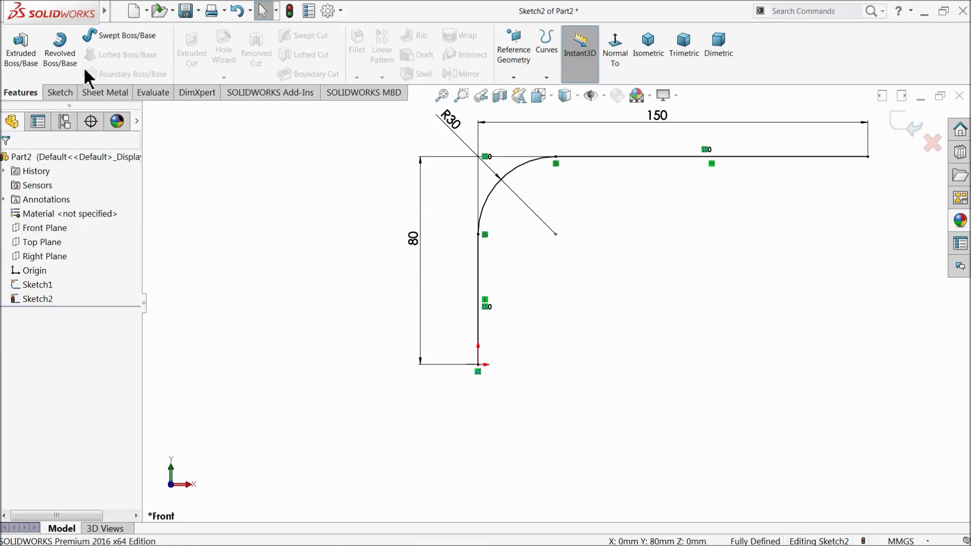
pyautogui.click(112, 37)
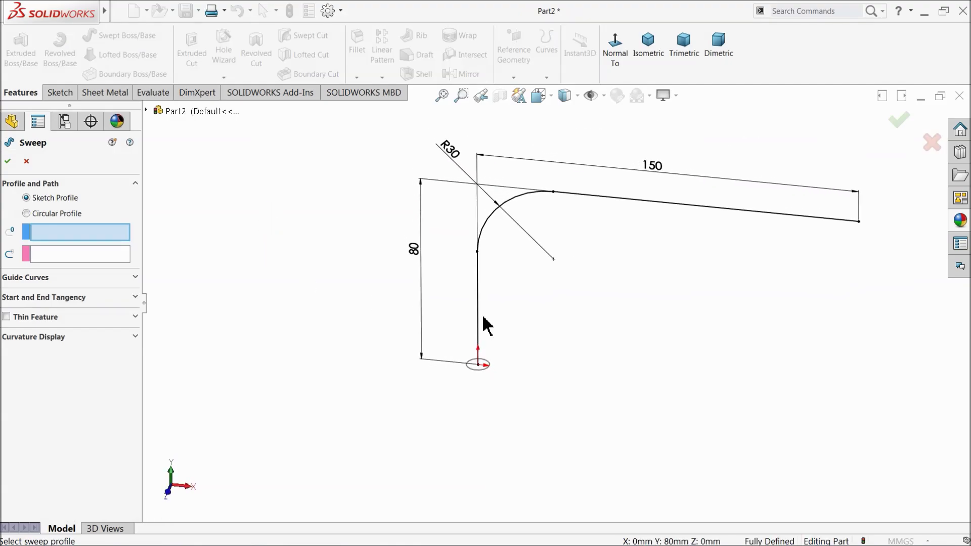
pyautogui.scroll(-4, 547, 314)
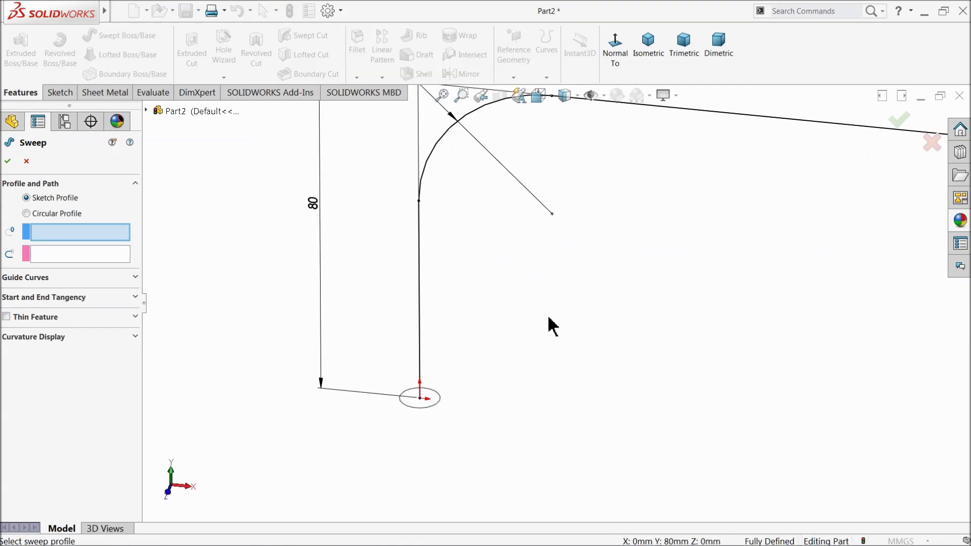
pyautogui.click(437, 407)
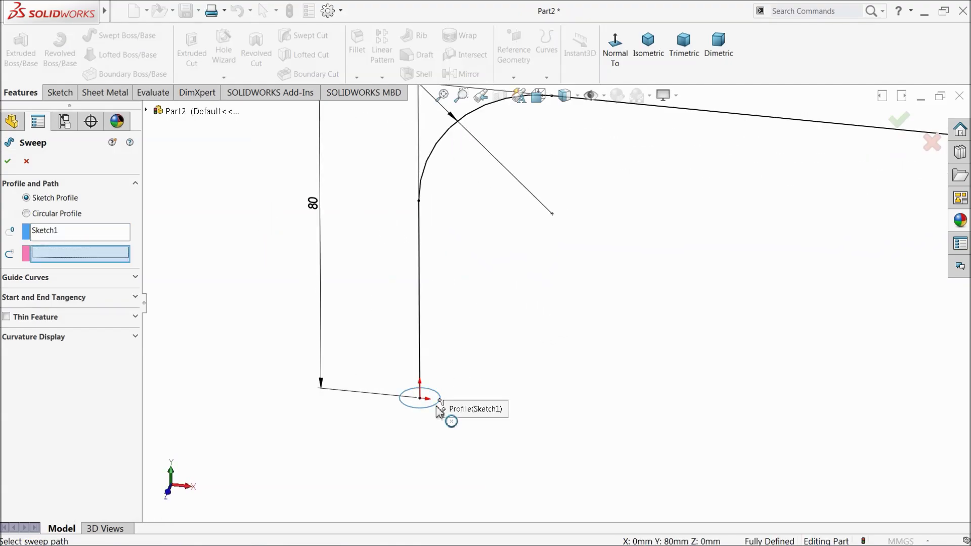
pyautogui.click(419, 297)
pyautogui.scroll(4, 399, 281)
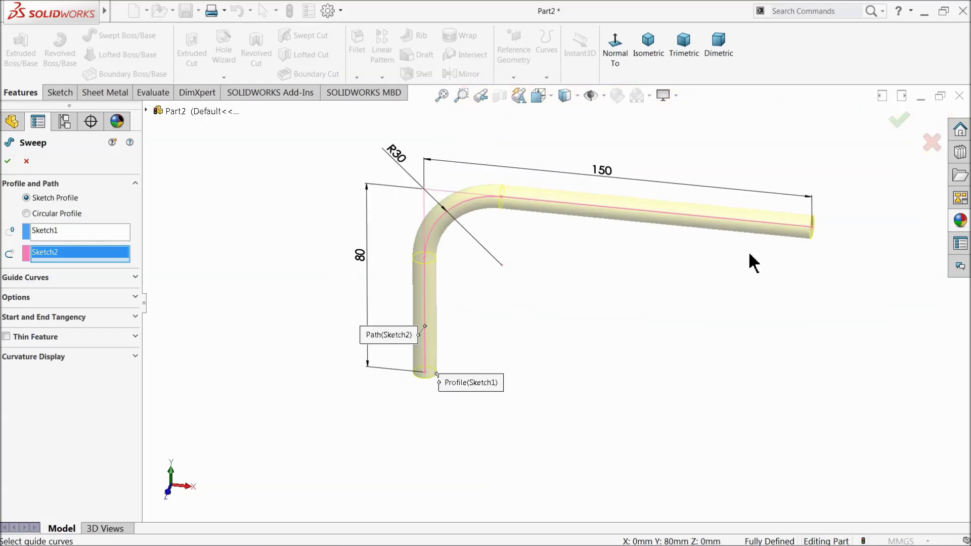
pyautogui.click(8, 162)
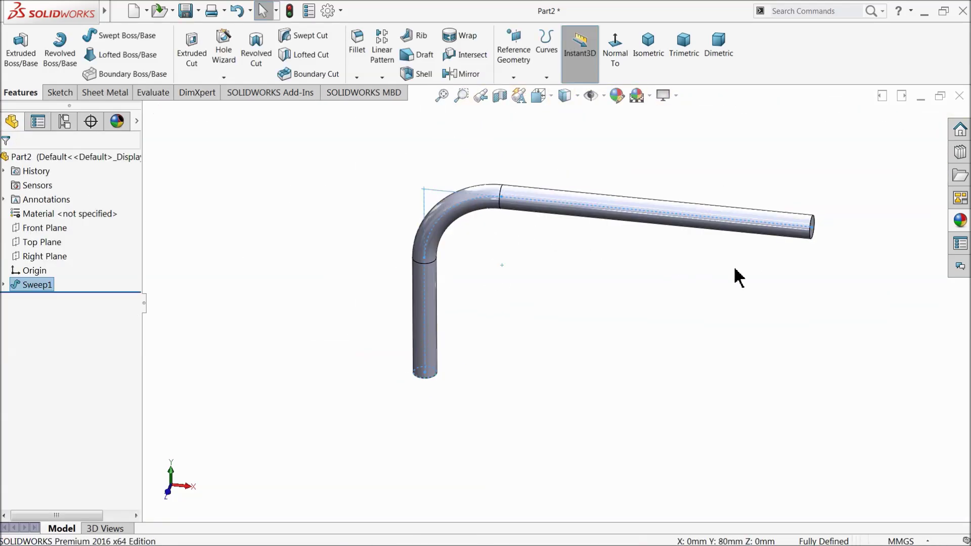
# Apply the machined steel metal appearance to the bent rod
pyautogui.click(960, 223)
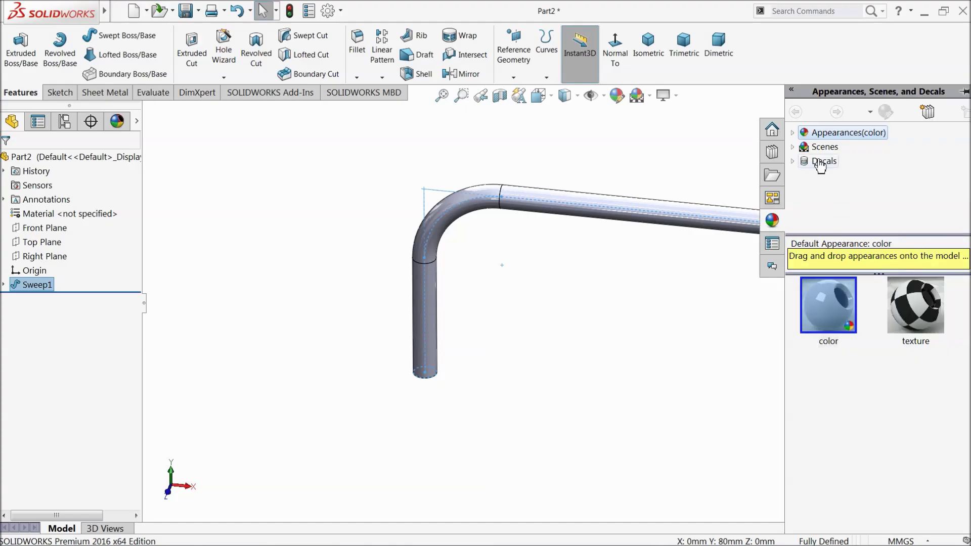
pyautogui.click(793, 133)
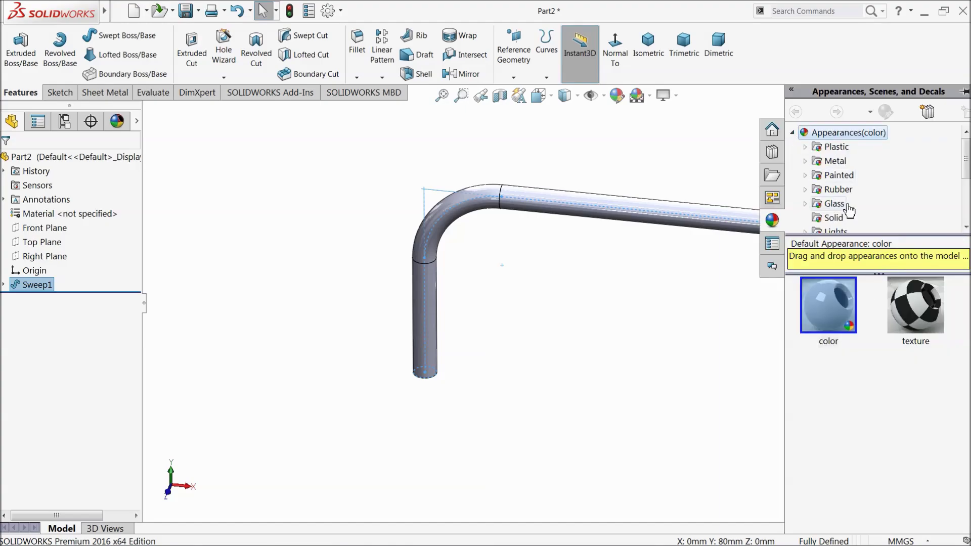
pyautogui.click(805, 161)
pyautogui.scroll(-3, 834, 202)
pyautogui.scroll(-1, 860, 204)
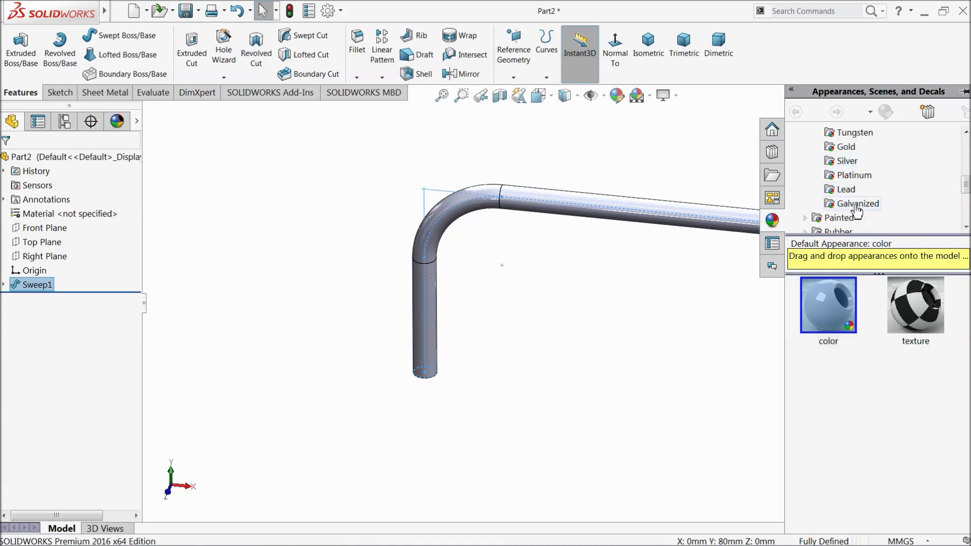
pyautogui.scroll(4, 859, 192)
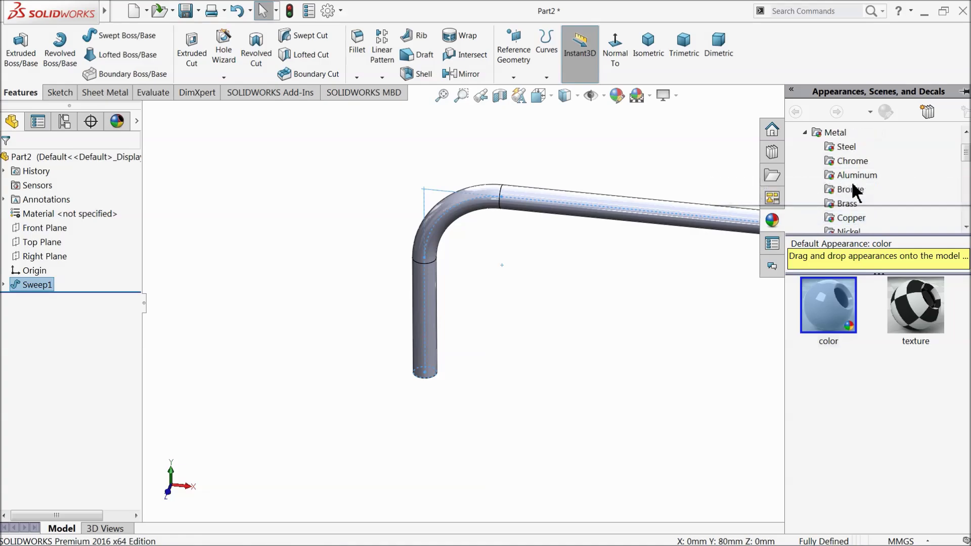
pyautogui.click(845, 147)
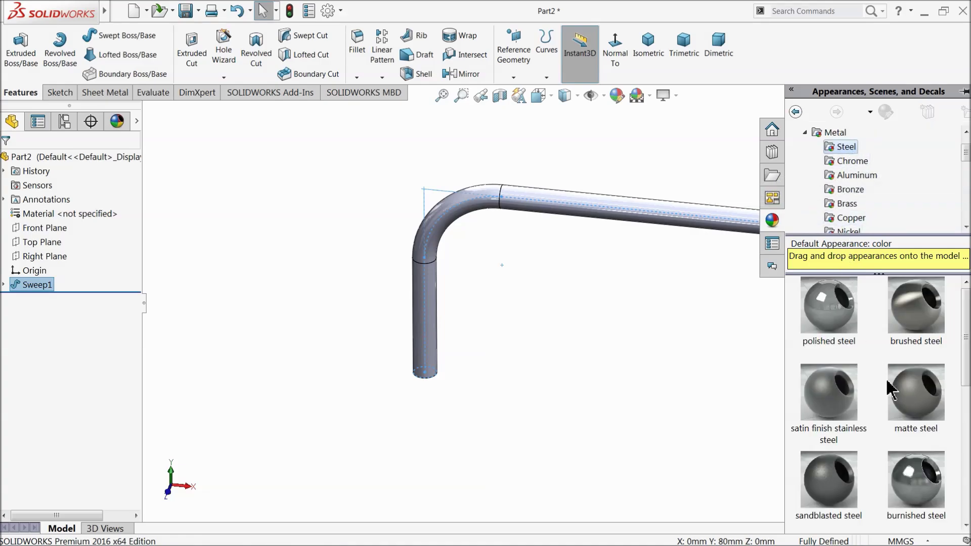
pyautogui.moveTo(896, 425)
pyautogui.moveTo(848, 477)
pyautogui.scroll(-3, 874, 475)
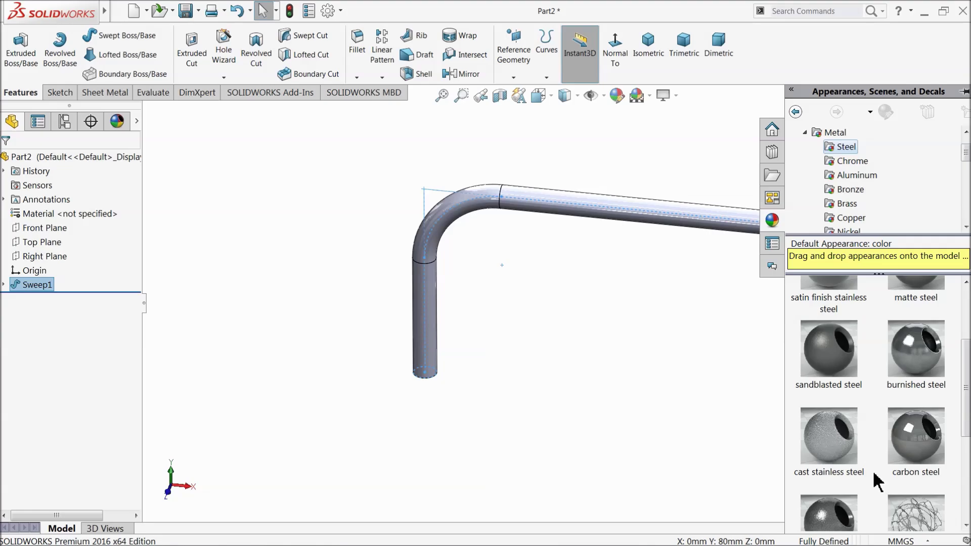
pyautogui.scroll(-5, 878, 481)
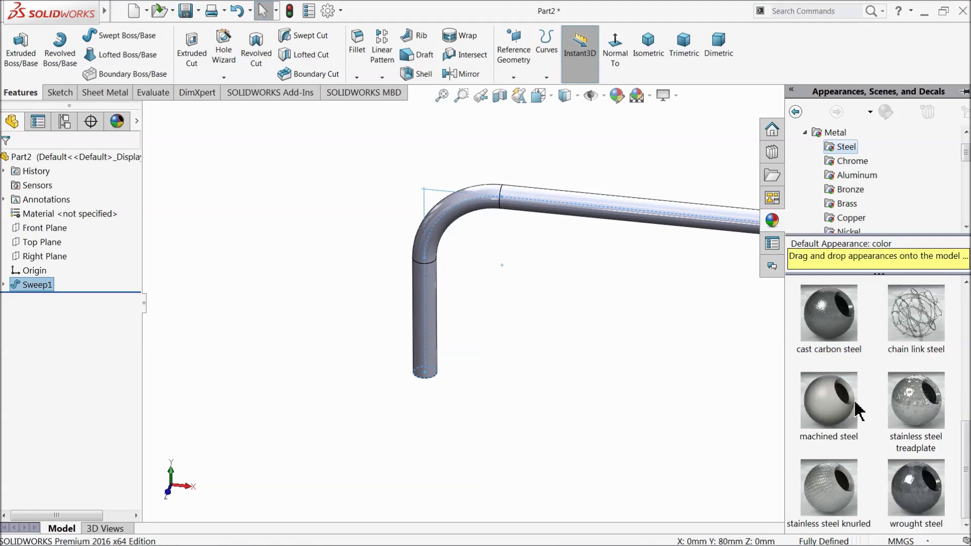
pyautogui.moveTo(853, 405); pyautogui.dragTo(514, 252)
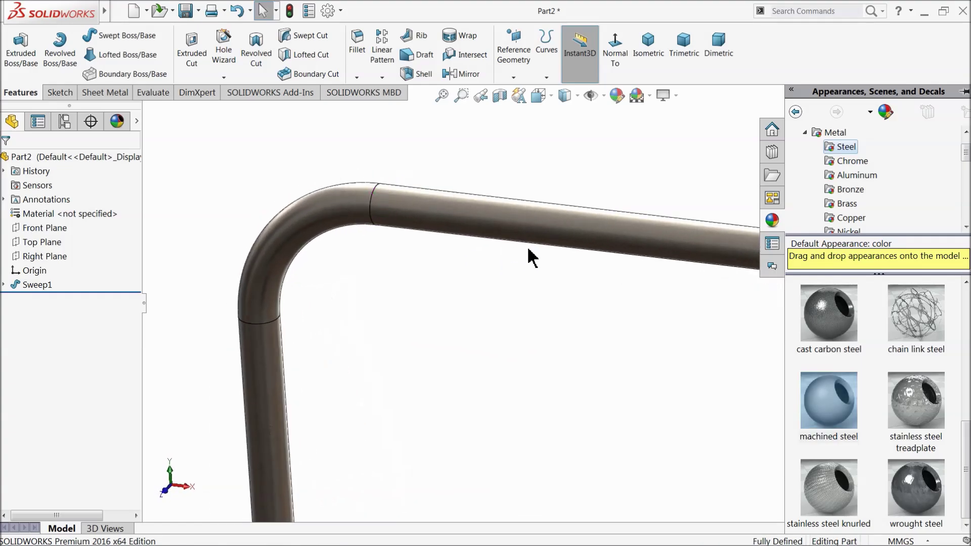
# Compare the wrought steel and satin finish stainless steel options with the bent rod's current finish
pyautogui.click(916, 498)
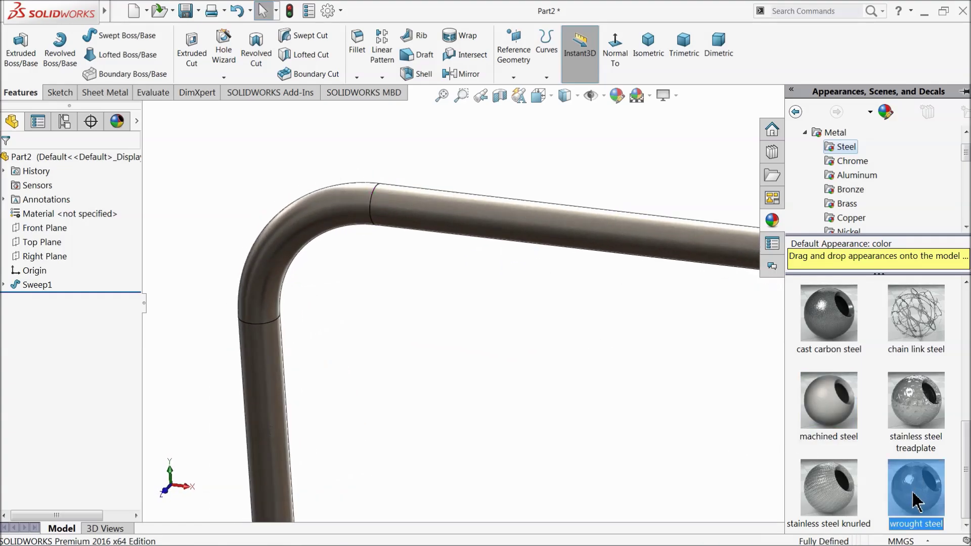
pyautogui.scroll(5, 829, 349)
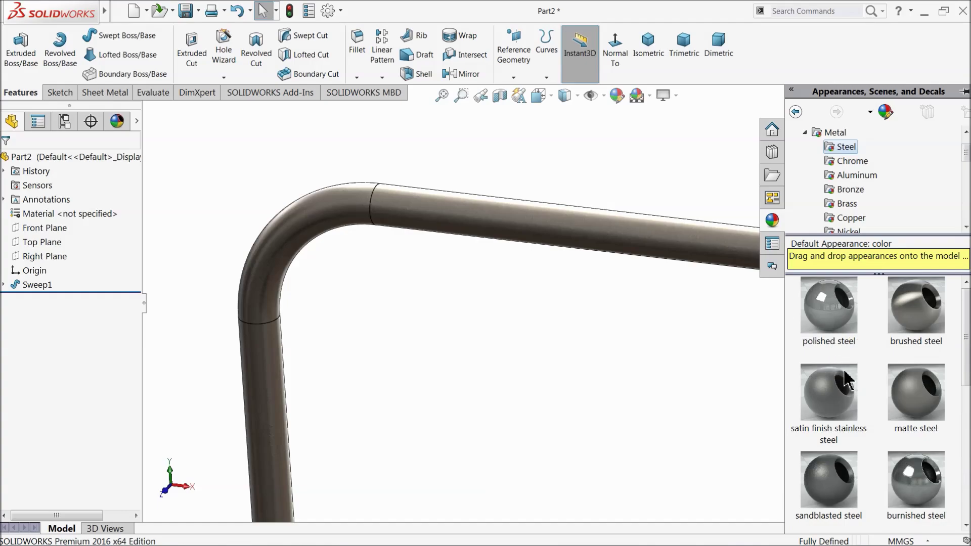
pyautogui.click(846, 407)
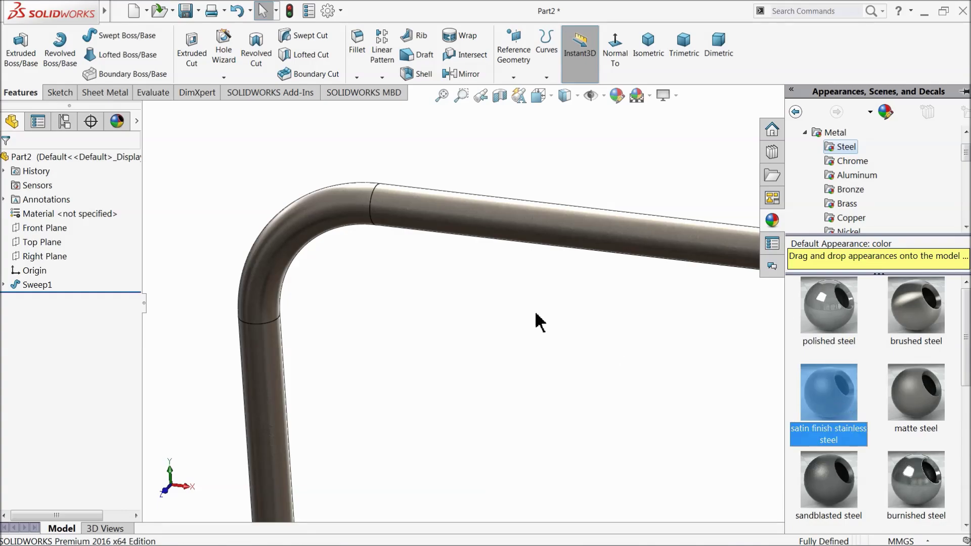
pyautogui.scroll(-3, 464, 256)
pyautogui.scroll(5, 478, 283)
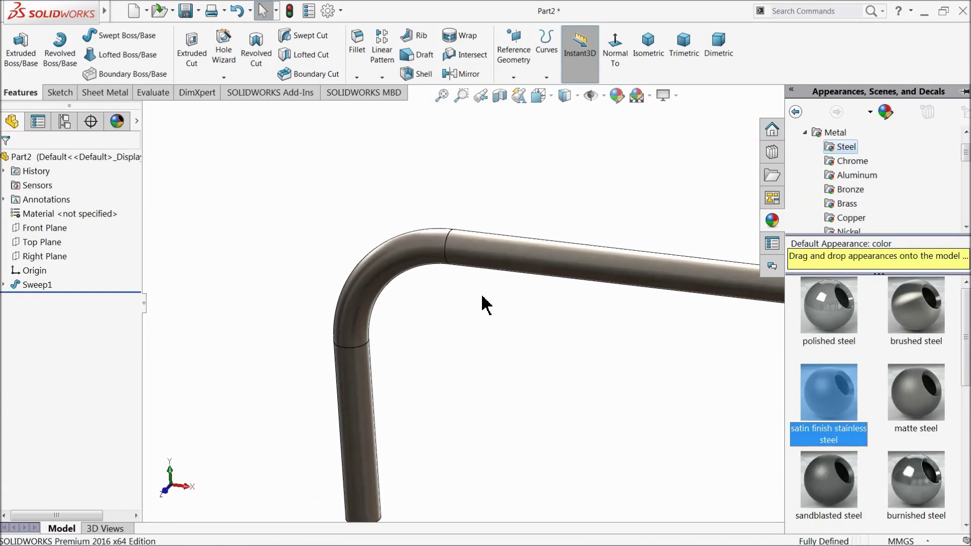
pyautogui.moveTo(503, 332)
pyautogui.mouseDown(button='middle')
pyautogui.moveTo(496, 289)
pyautogui.moveTo(499, 335)
pyautogui.mouseUp(button='middle')
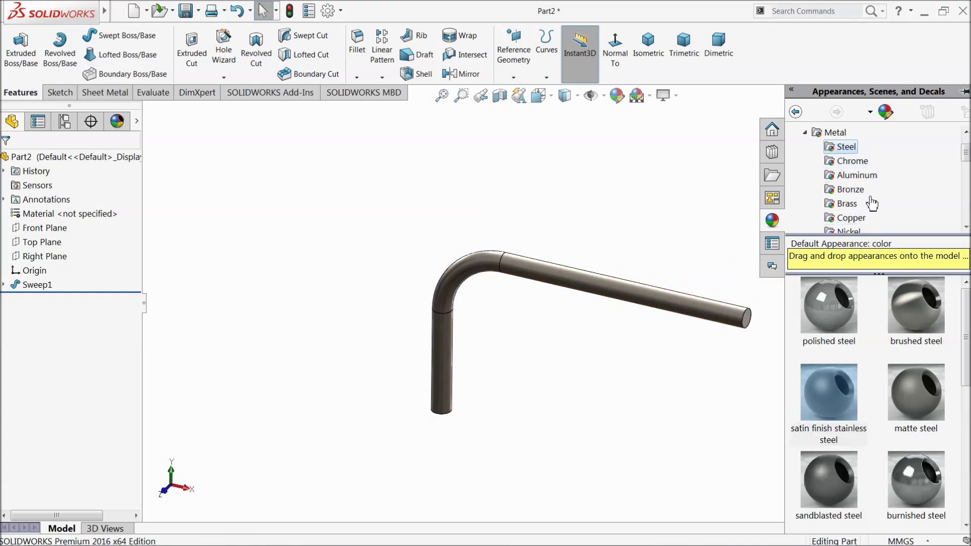
# Apply the sandblasted iron appearance to the bent rod part
pyautogui.scroll(-5, 858, 195)
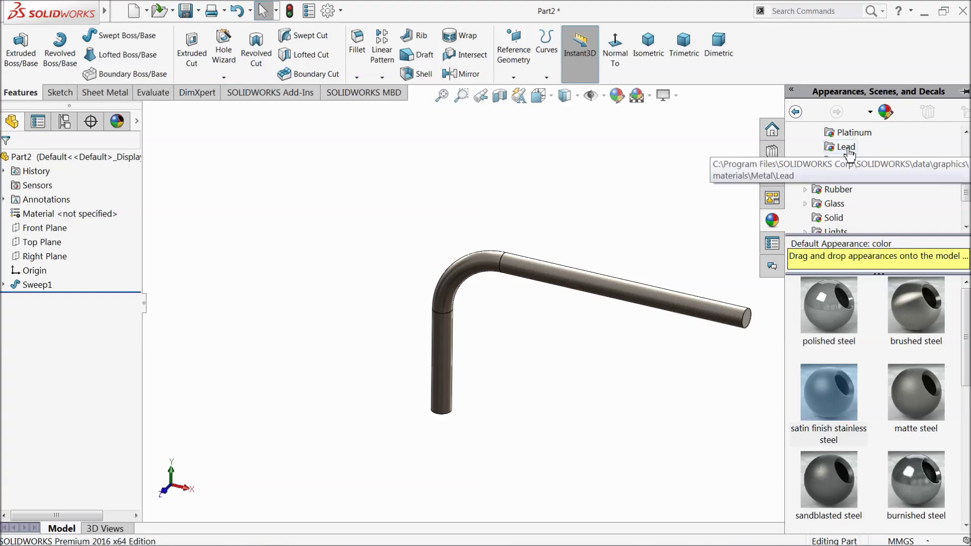
pyautogui.scroll(2, 851, 172)
pyautogui.click(853, 147)
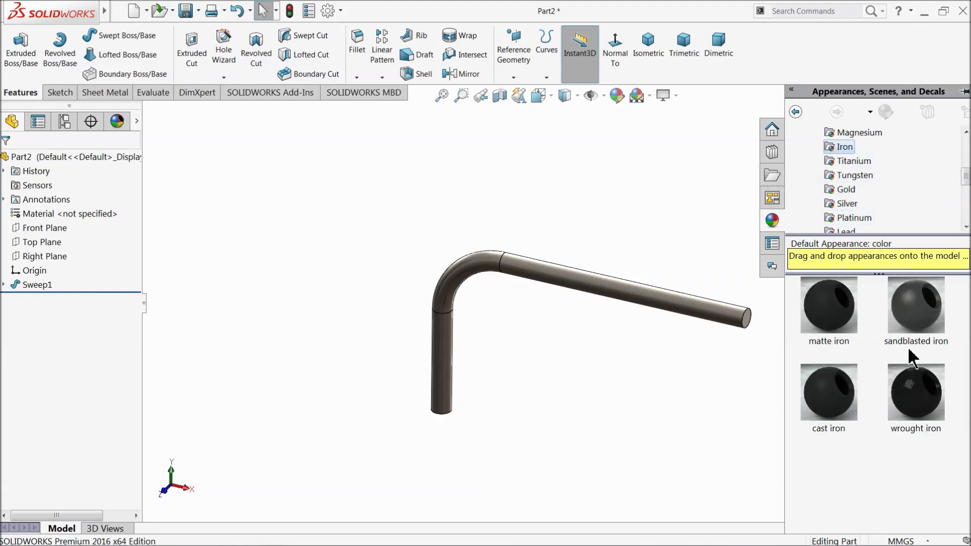
pyautogui.click(916, 328)
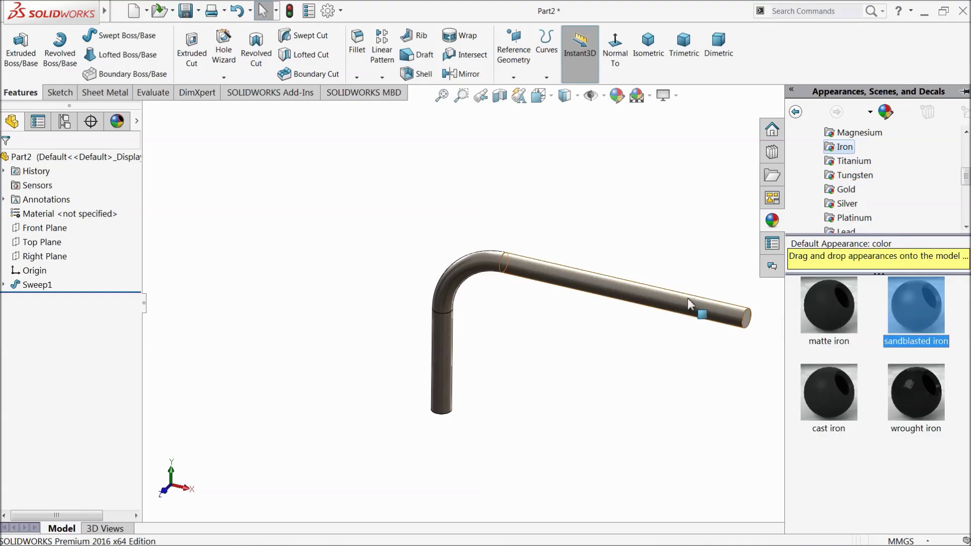
pyautogui.click(114, 156)
pyautogui.click(964, 222)
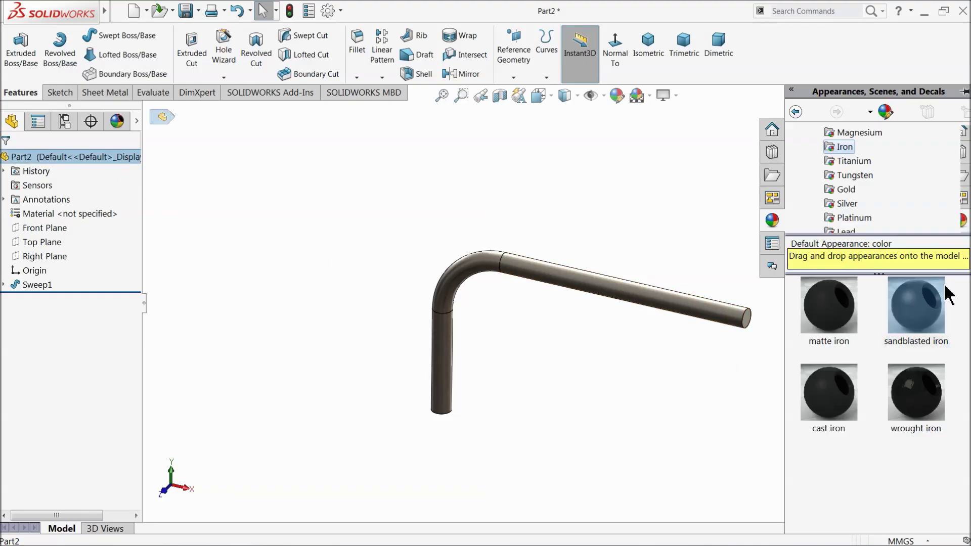
pyautogui.moveTo(926, 307); pyautogui.dragTo(691, 403)
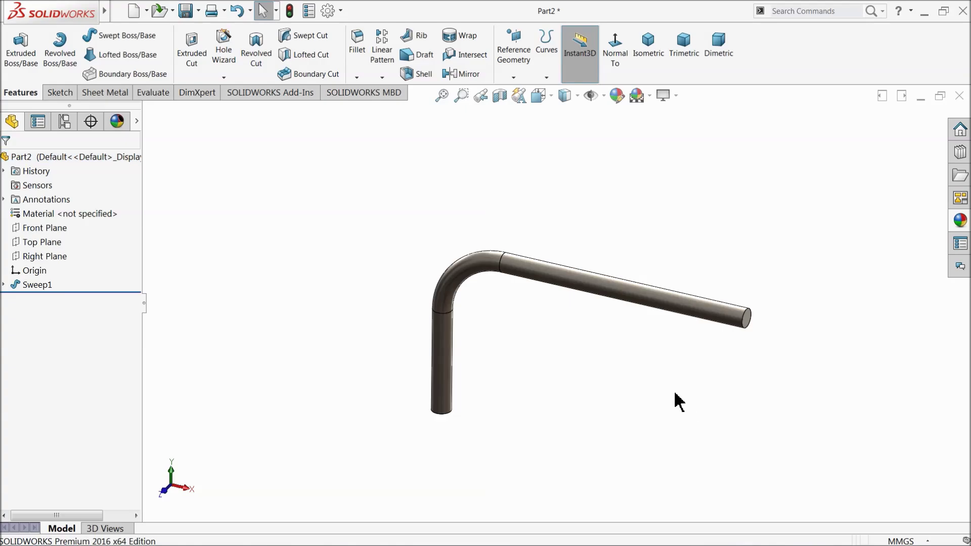
pyautogui.click(960, 221)
pyautogui.moveTo(914, 311); pyautogui.dragTo(697, 311)
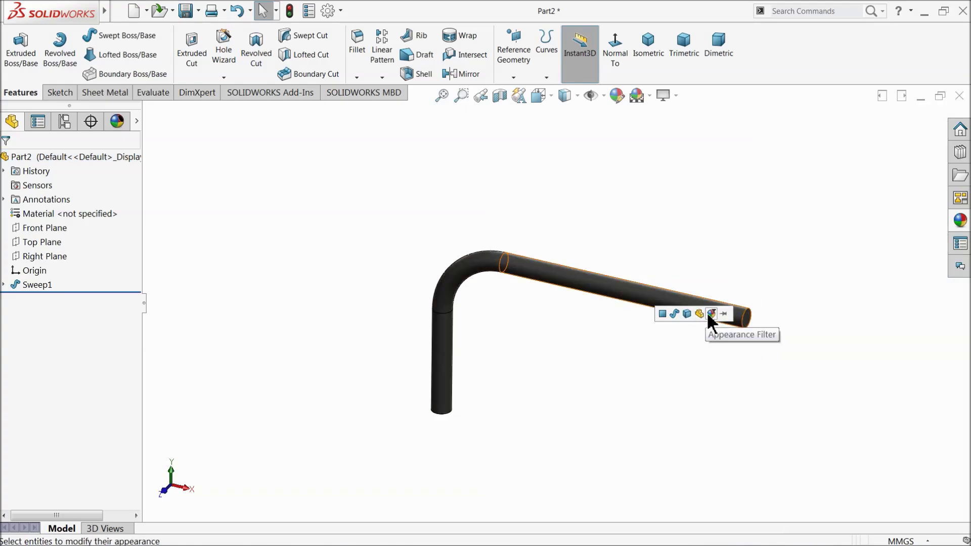
# Preview the rod in the 3 Point Faded scene and restore the Plain White scene
pyautogui.scroll(-5, 676, 323)
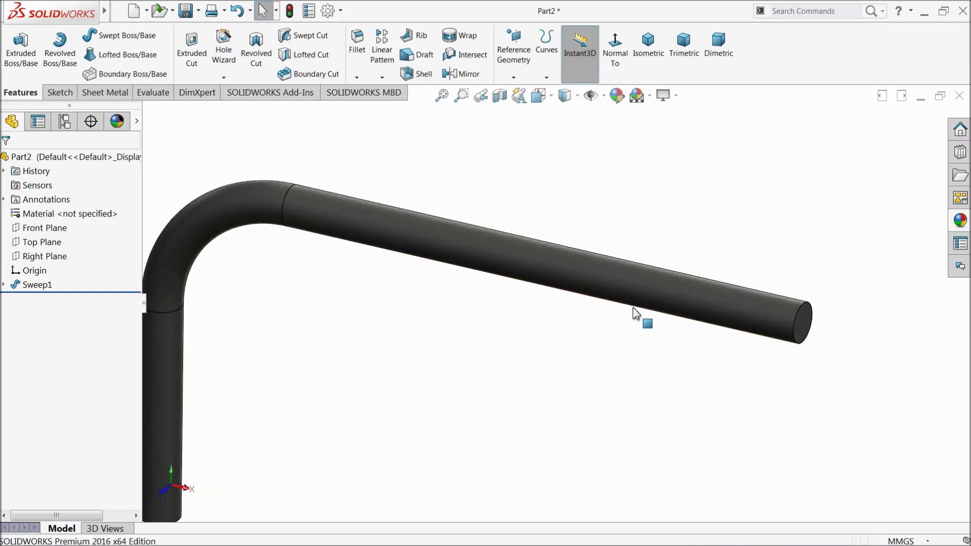
pyautogui.scroll(3, 591, 303)
pyautogui.moveTo(491, 303)
pyautogui.mouseDown(button='middle')
pyautogui.moveTo(480, 250)
pyautogui.moveTo(488, 298)
pyautogui.mouseUp(button='middle')
pyautogui.click(642, 96)
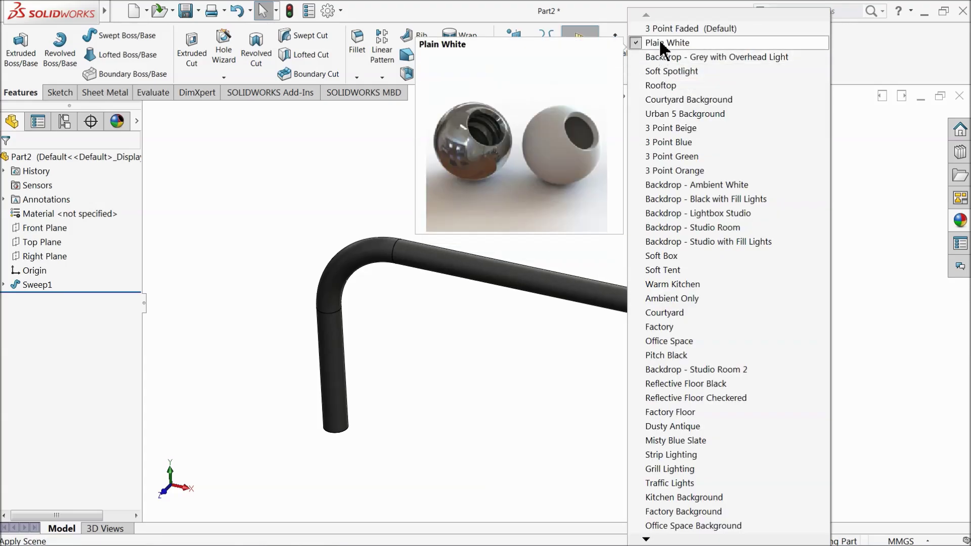
pyautogui.click(653, 37)
pyautogui.click(668, 95)
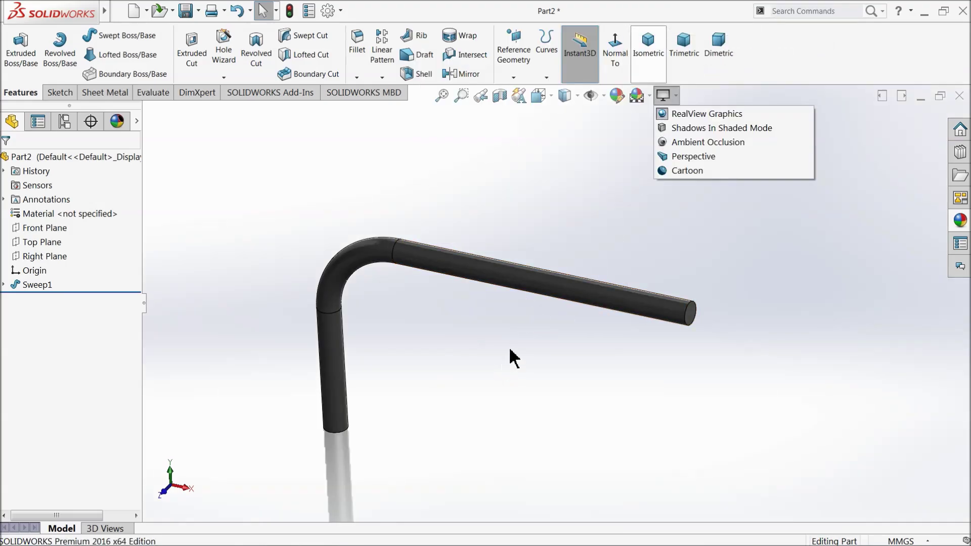
pyautogui.click(584, 223)
pyautogui.moveTo(584, 222)
pyautogui.mouseDown(button='middle')
pyautogui.moveTo(601, 220)
pyautogui.moveTo(597, 208)
pyautogui.moveTo(594, 222)
pyautogui.mouseUp(button='middle')
pyautogui.scroll(-3, 463, 336)
pyautogui.moveTo(451, 329)
pyautogui.mouseDown(button='middle')
pyautogui.moveTo(453, 344)
pyautogui.moveTo(449, 317)
pyautogui.mouseUp(button='middle')
pyautogui.click(650, 96)
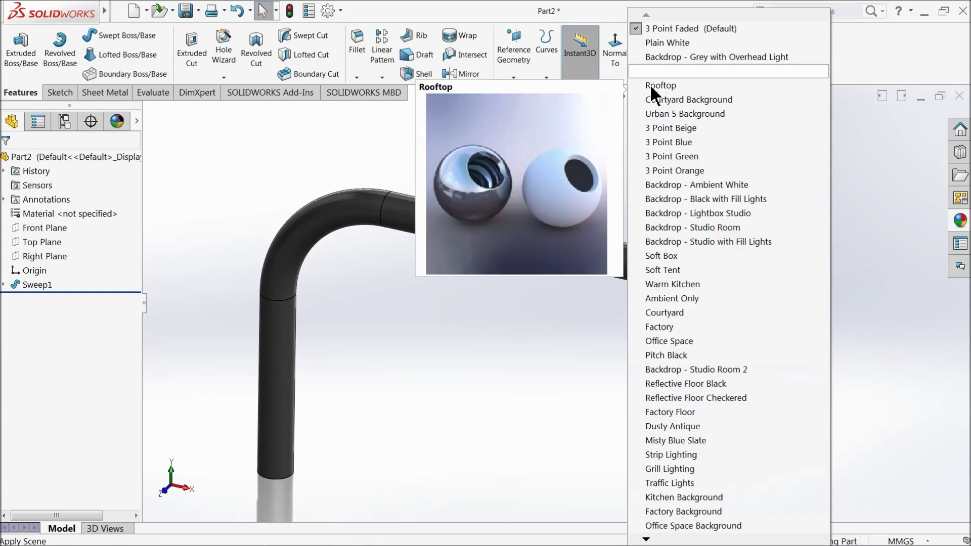
pyautogui.click(664, 42)
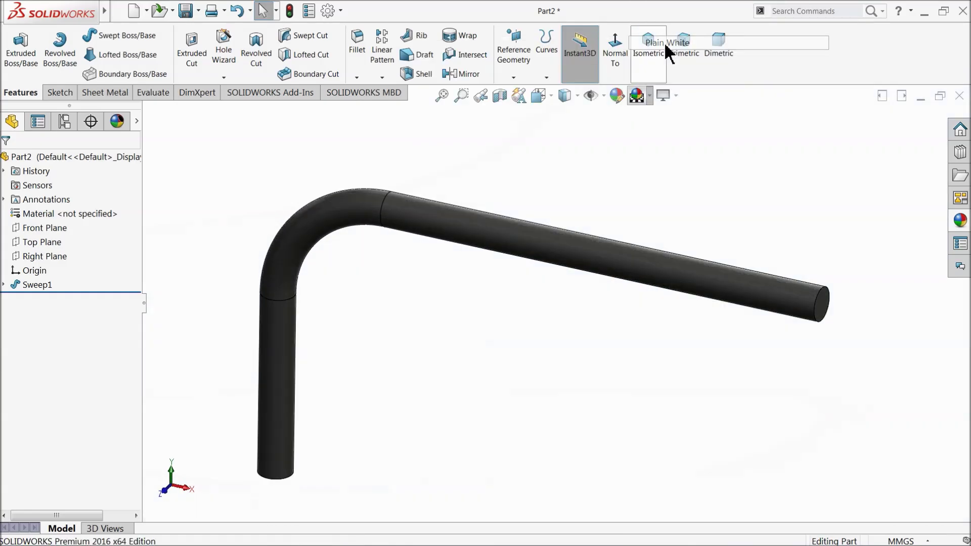
# Save the bent rod part in the Car Jack folder as "3.torque handle"
pyautogui.click(188, 15)
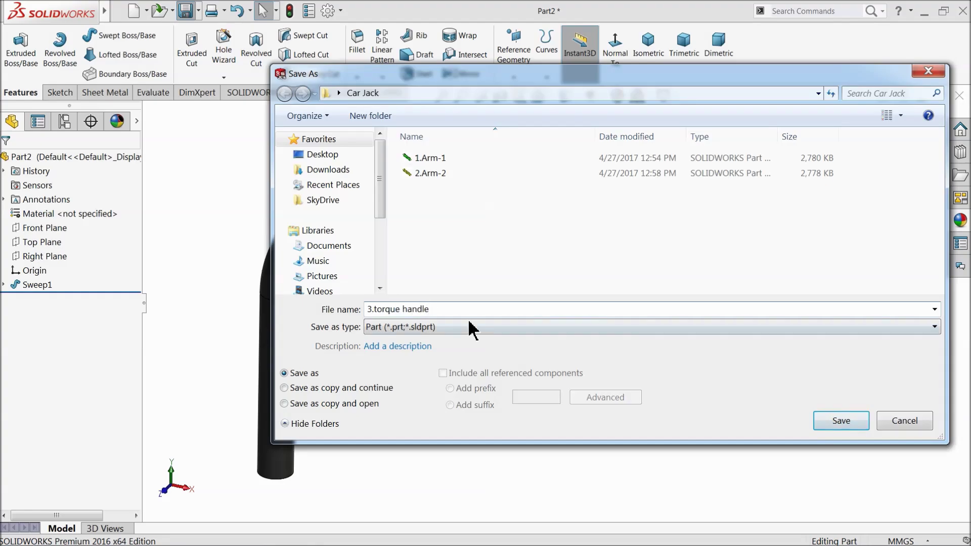
pyautogui.click(827, 422)
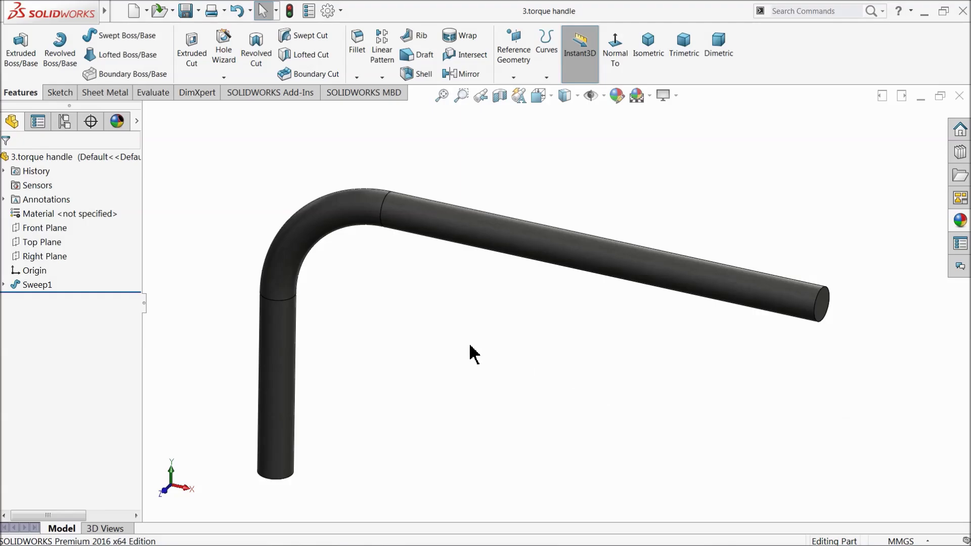
pyautogui.moveTo(470, 347)
pyautogui.mouseDown(button='middle')
pyautogui.moveTo(445, 326)
pyautogui.moveTo(486, 284)
pyautogui.moveTo(475, 341)
pyautogui.mouseUp(button='middle')
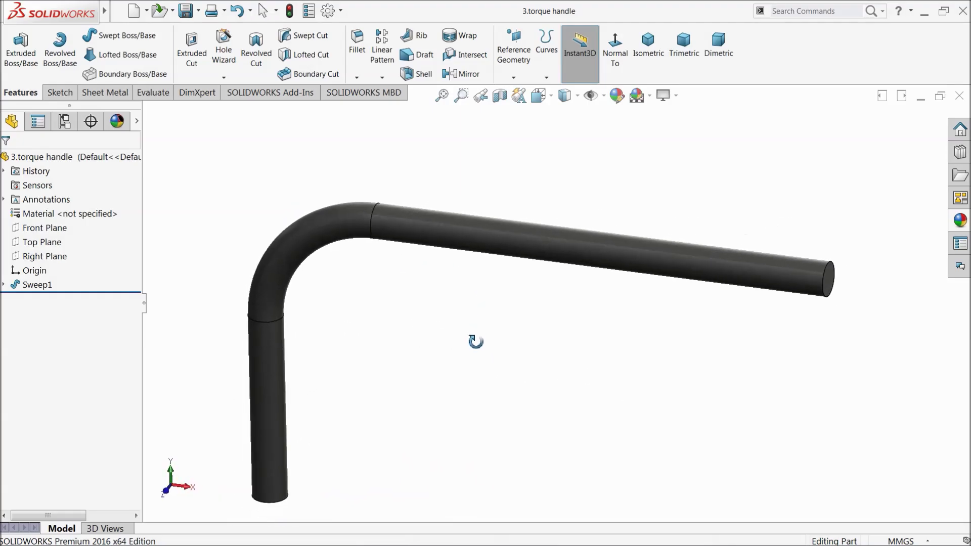
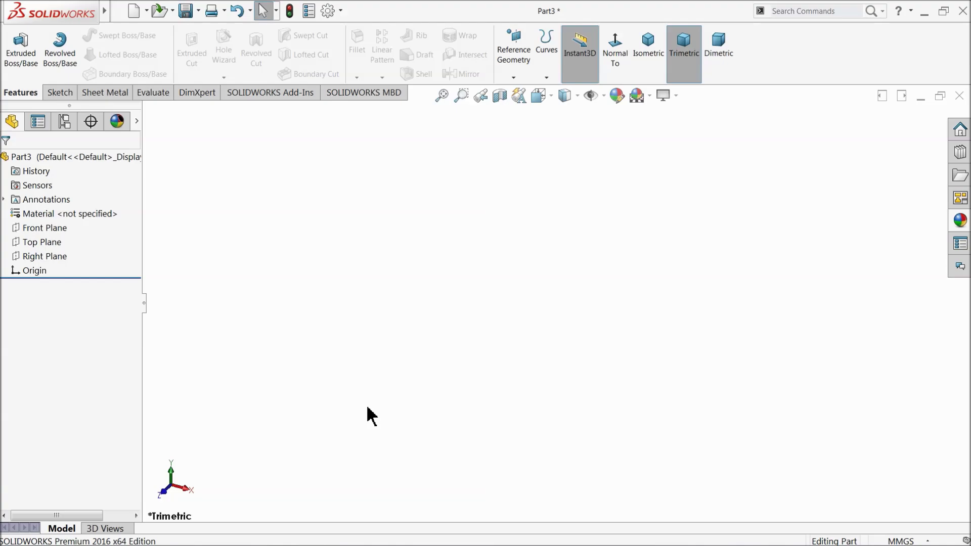
# Sketch a closed five-sided profile with one sloped lower edge on the Top Plane, cornered at the origin, about 106 mm wide
pyautogui.click(18, 247)
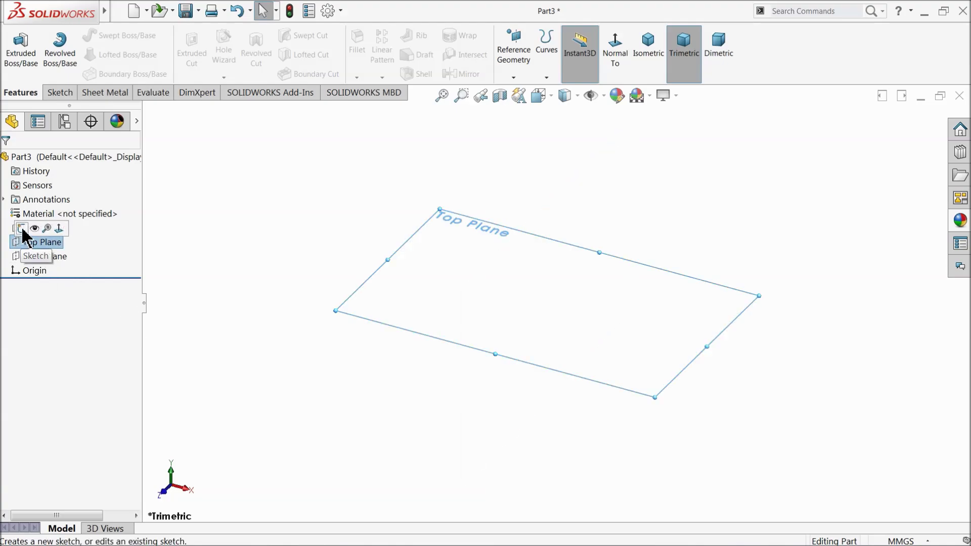
pyautogui.click(23, 229)
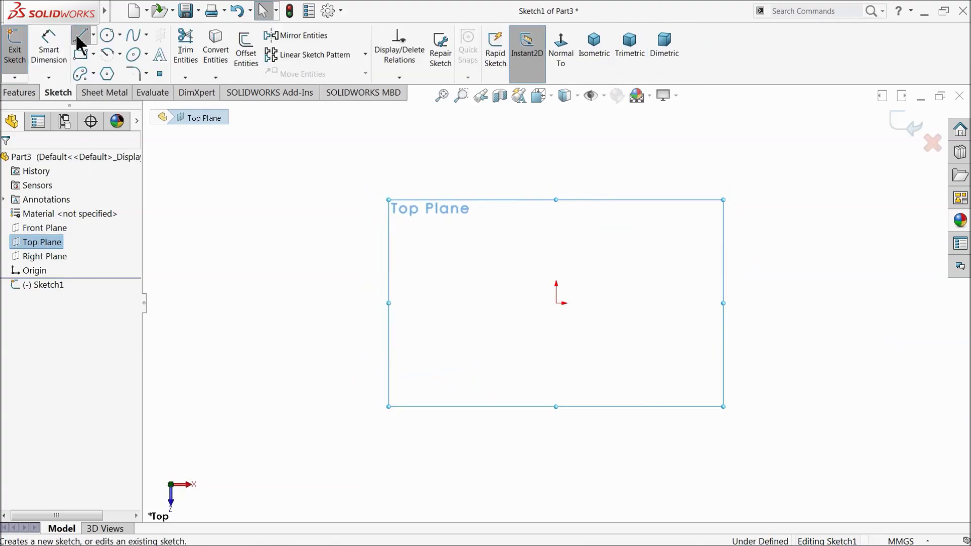
pyautogui.click(81, 40)
pyautogui.click(356, 304)
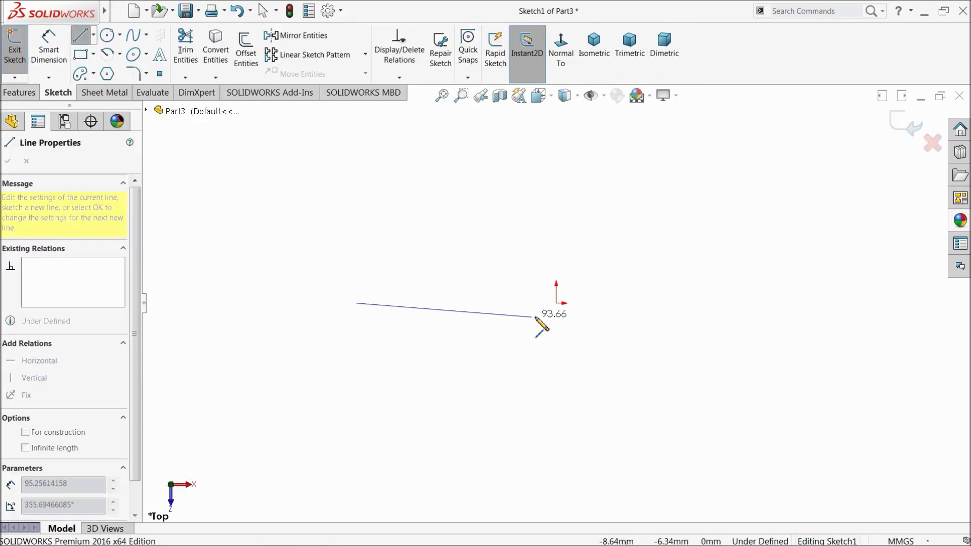
pyautogui.click(557, 304)
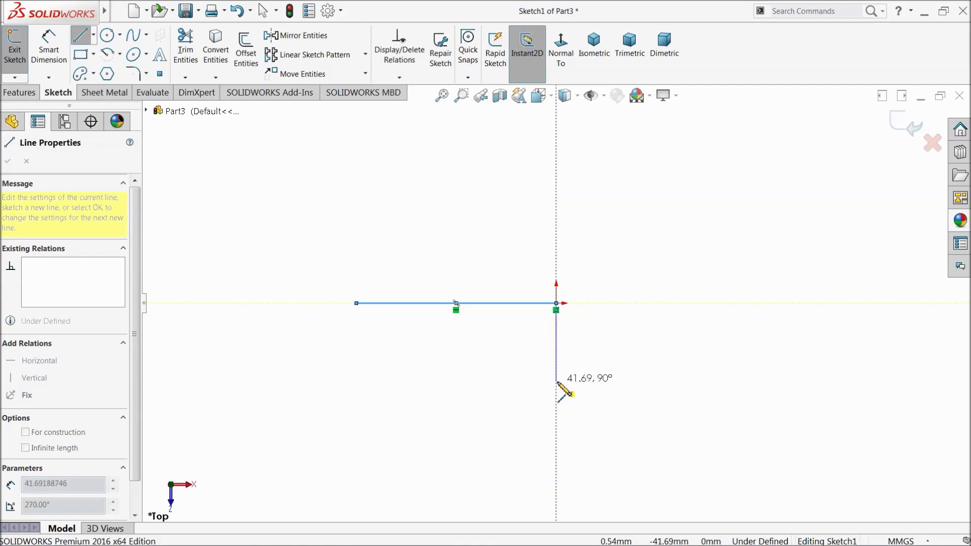
pyautogui.click(557, 381)
pyautogui.click(451, 381)
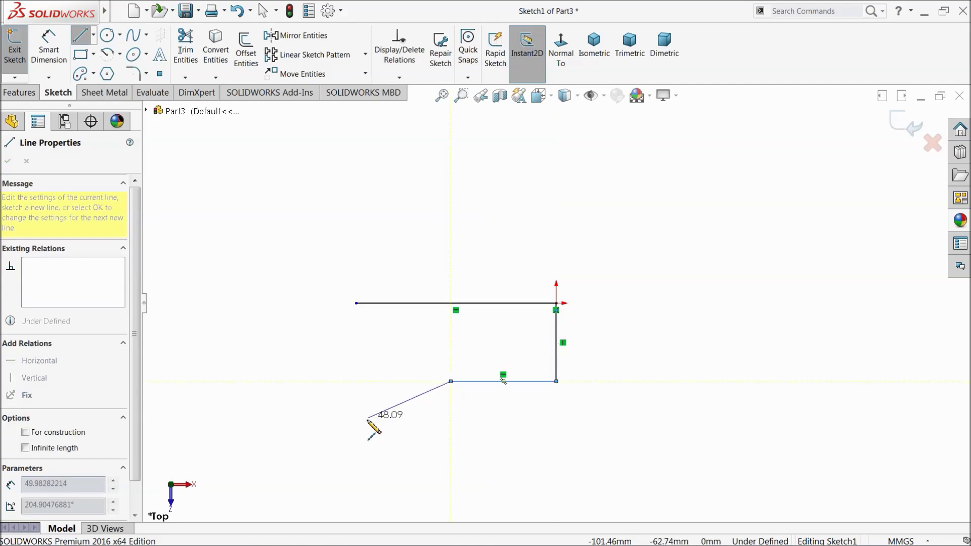
pyautogui.click(356, 438)
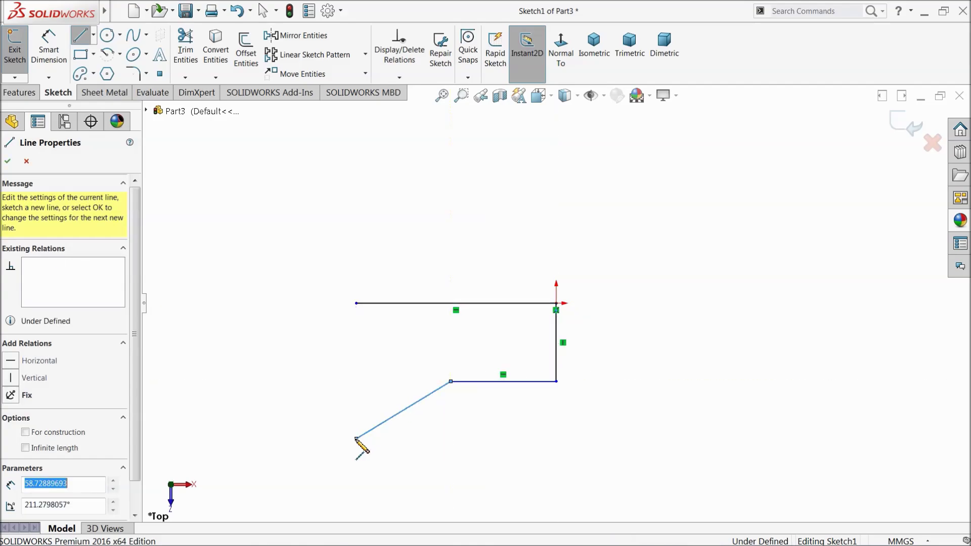
pyautogui.click(358, 304)
pyautogui.scroll(-4, 455, 403)
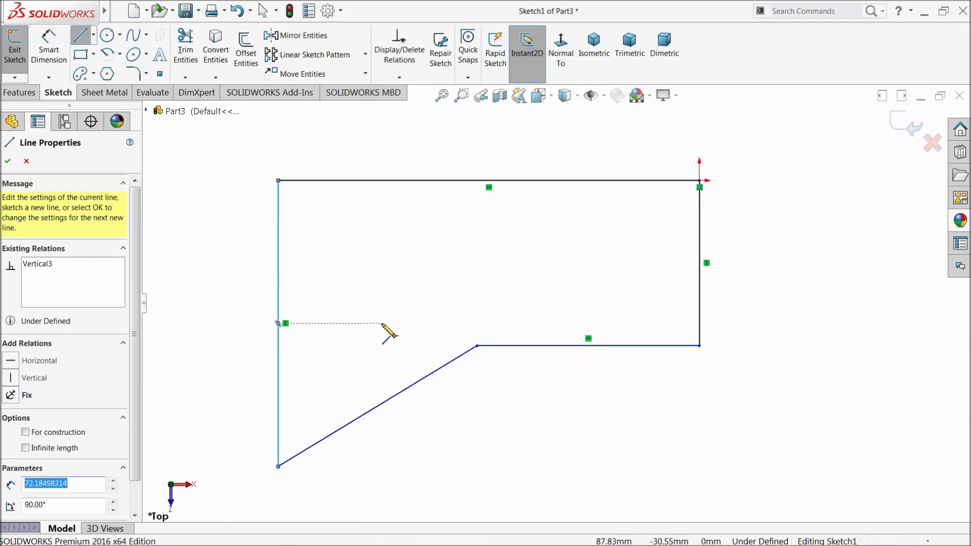
# Draw two connected lines inside the profile, parallel to its lower horizontal and sloped edges, spanning from the right side to the left side
pyautogui.click(700, 329)
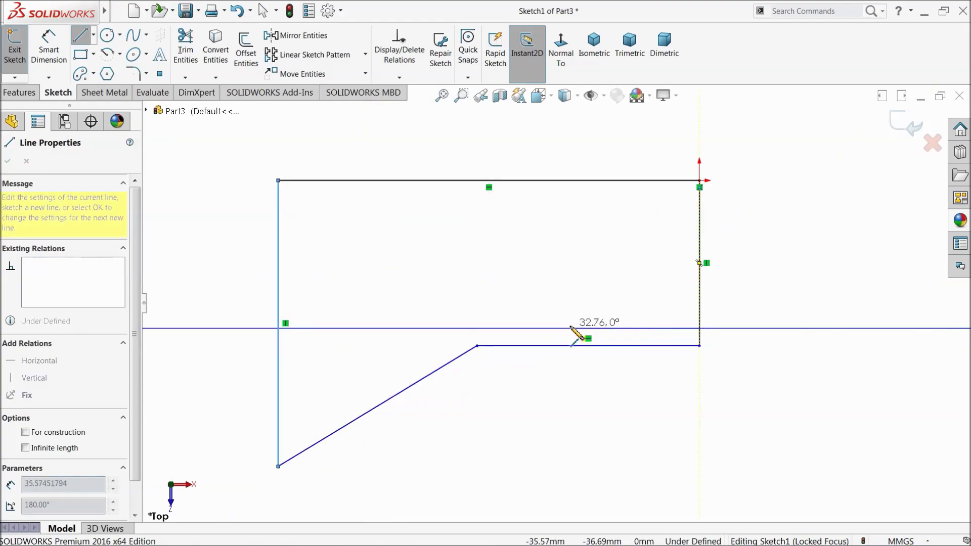
pyautogui.click(477, 329)
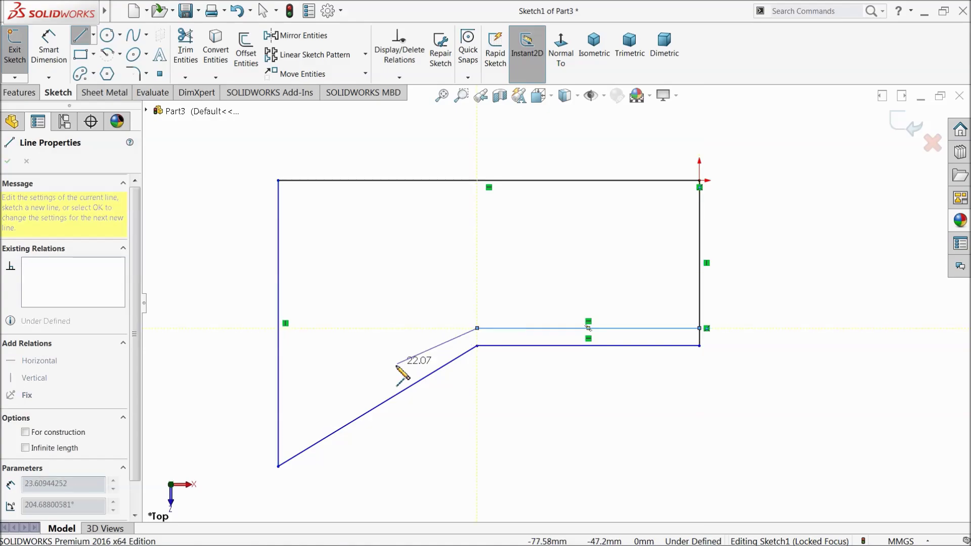
pyautogui.click(282, 449)
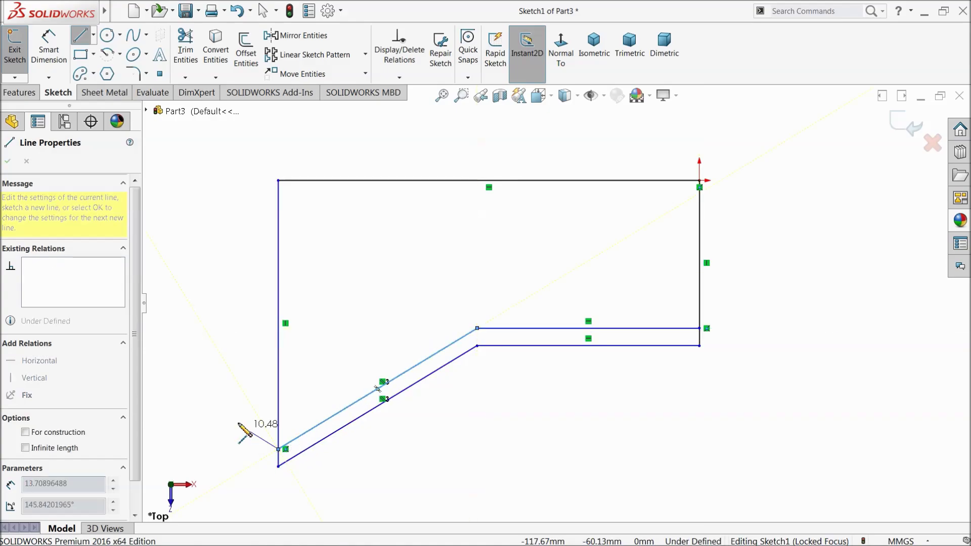
pyautogui.rightClick(237, 397)
pyautogui.click(259, 381)
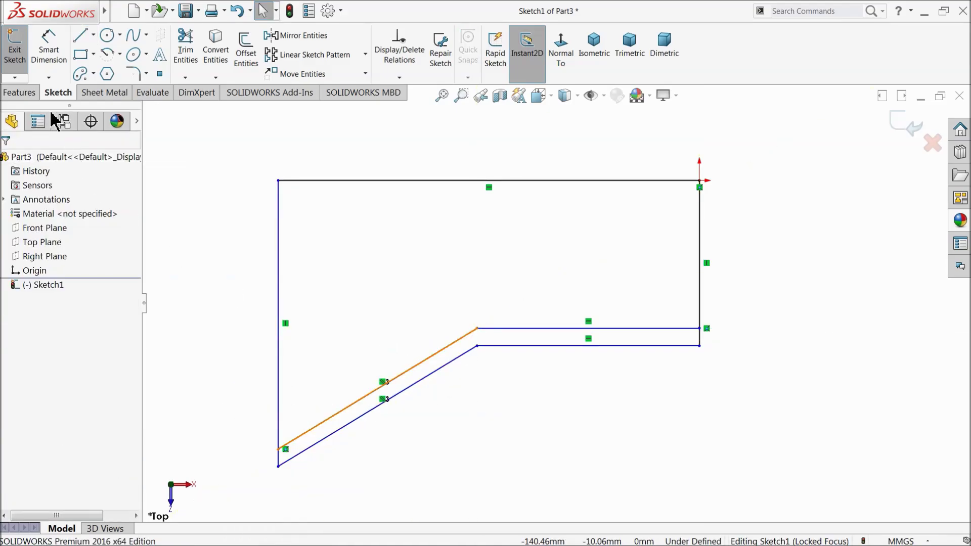
# Dimension the profile's upper horizontal edge to 70 mm and its right vertical edge to 25 mm
pyautogui.click(49, 45)
pyautogui.click(435, 181)
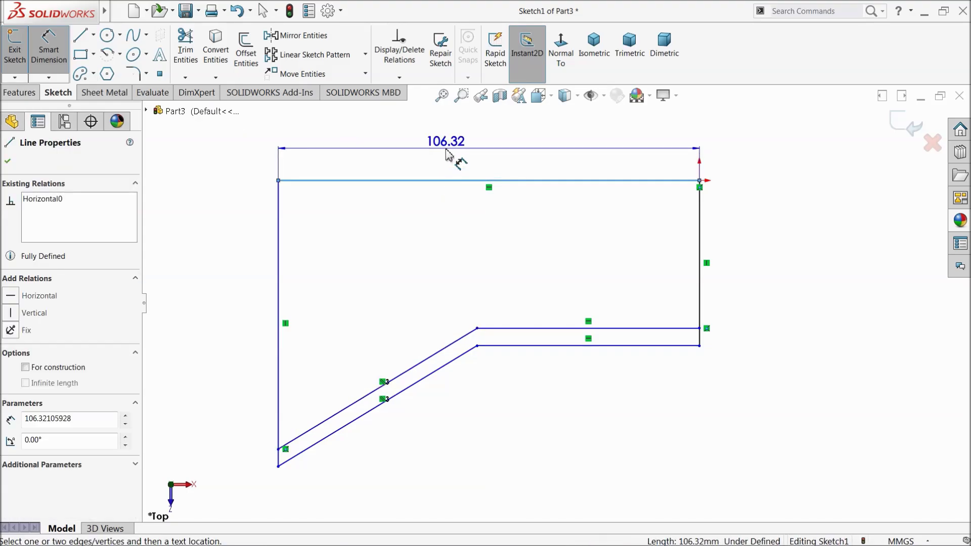
pyautogui.click(452, 156)
pyautogui.write('70')
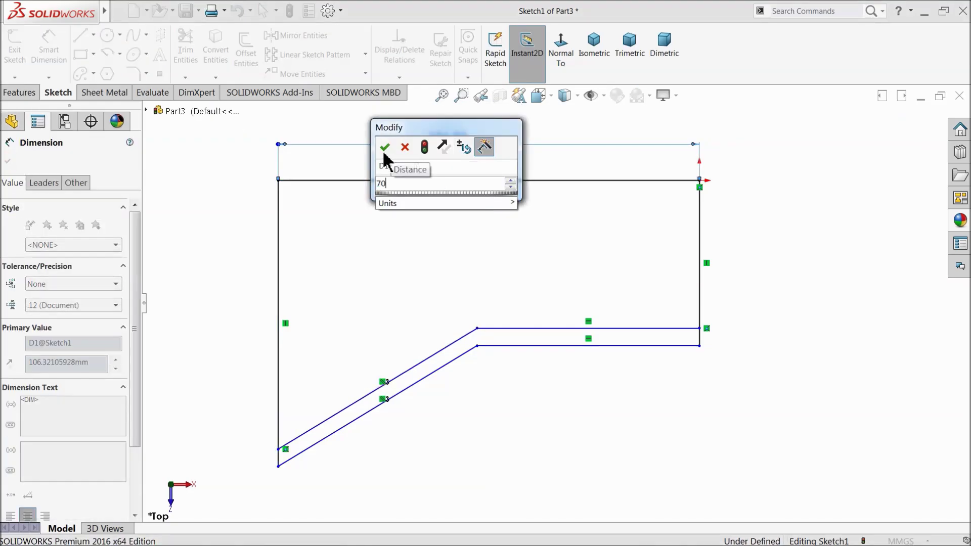
pyautogui.click(385, 147)
pyautogui.click(701, 269)
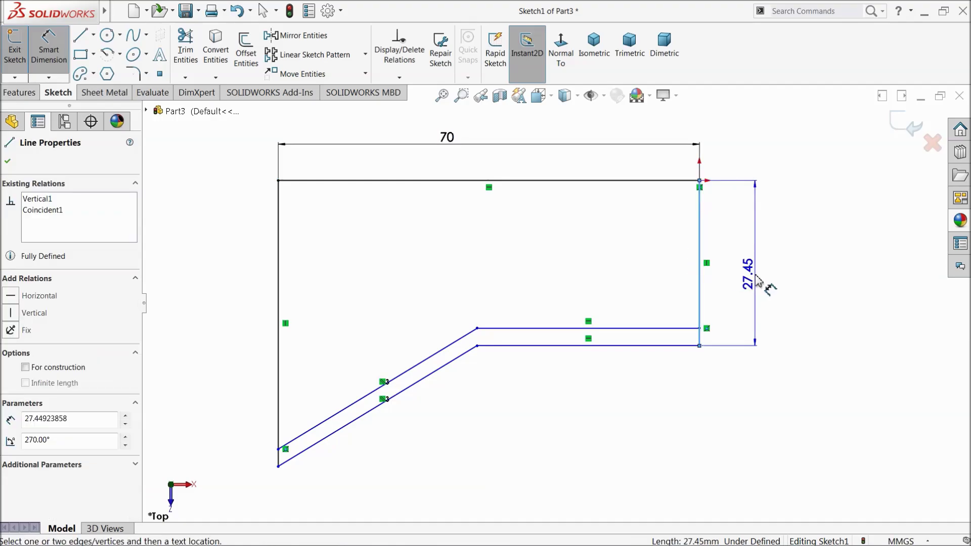
pyautogui.click(757, 283)
pyautogui.write('25')
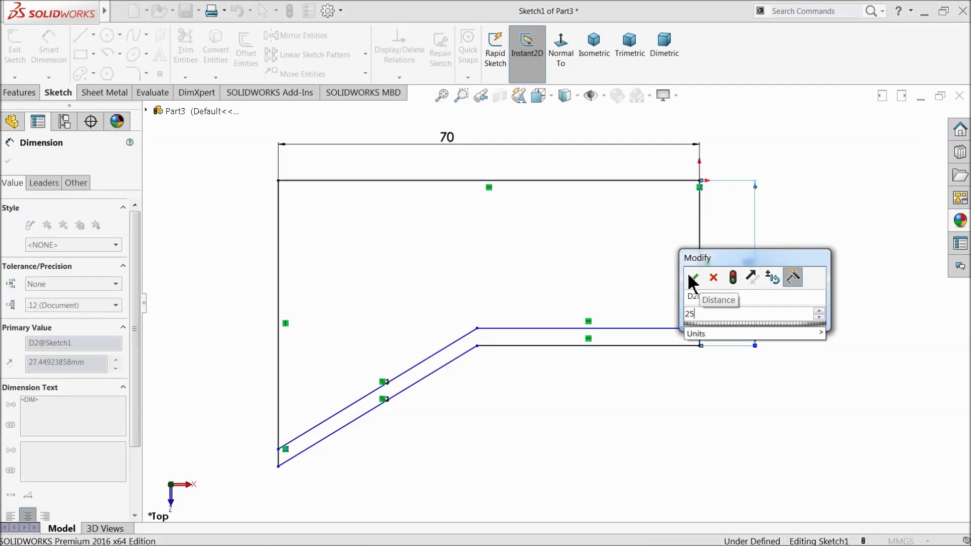
pyautogui.click(693, 278)
# Dimension the lower horizontal edge to 40 mm and the angle between it and the sloped edge to 150°
pyautogui.click(566, 333)
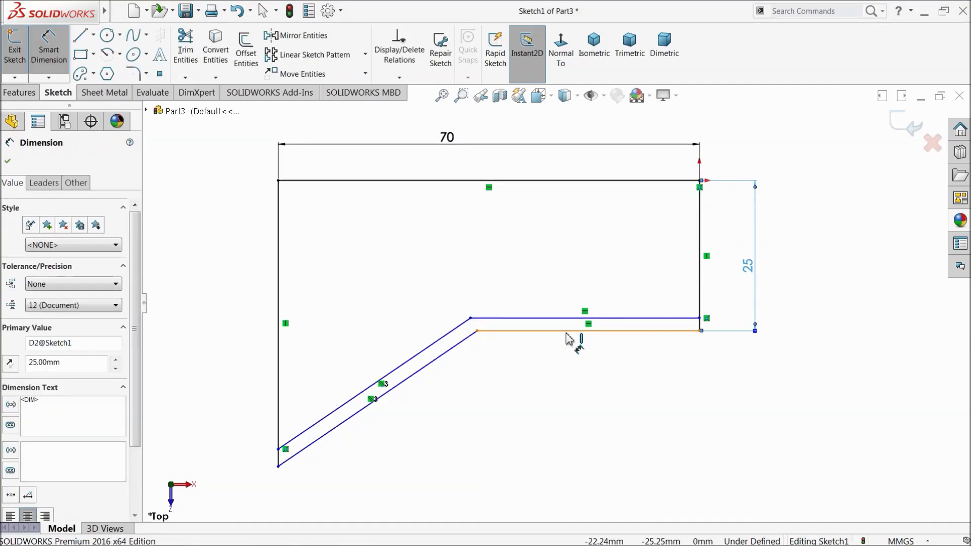
pyautogui.click(561, 412)
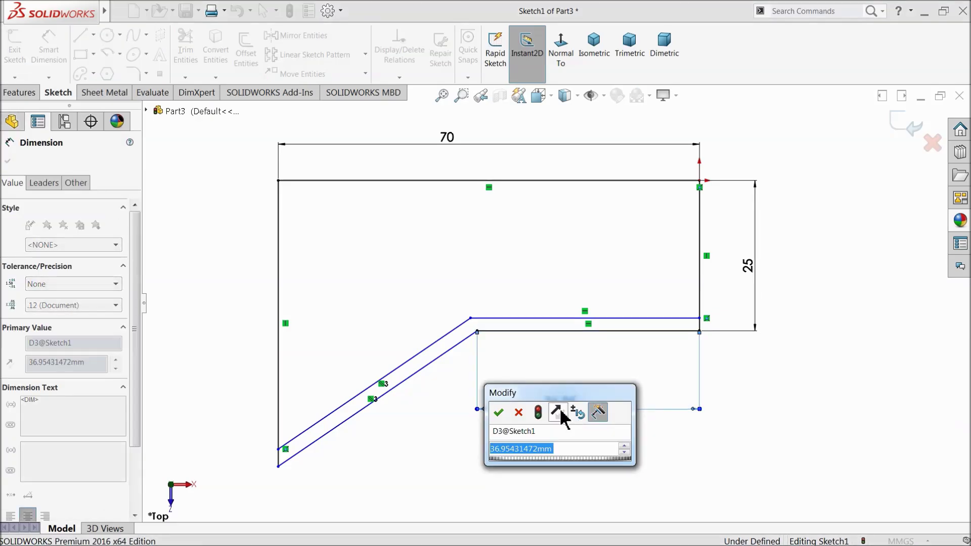
pyautogui.write('40')
pyautogui.click(500, 414)
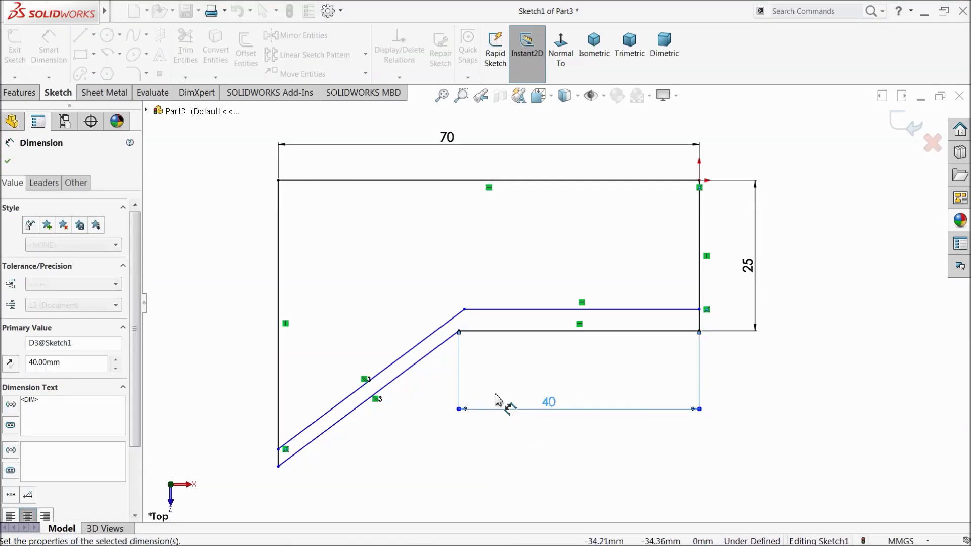
pyautogui.click(439, 350)
pyautogui.click(494, 331)
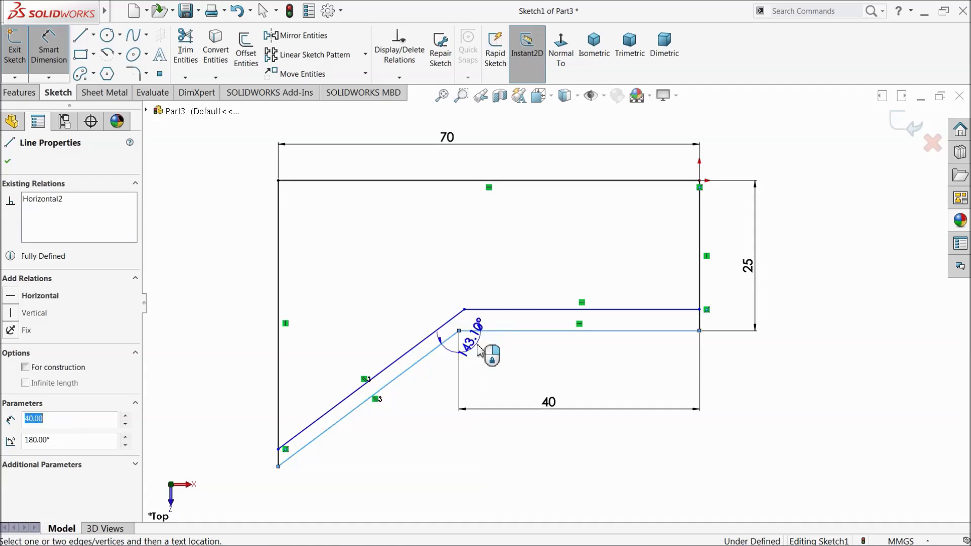
pyautogui.click(487, 378)
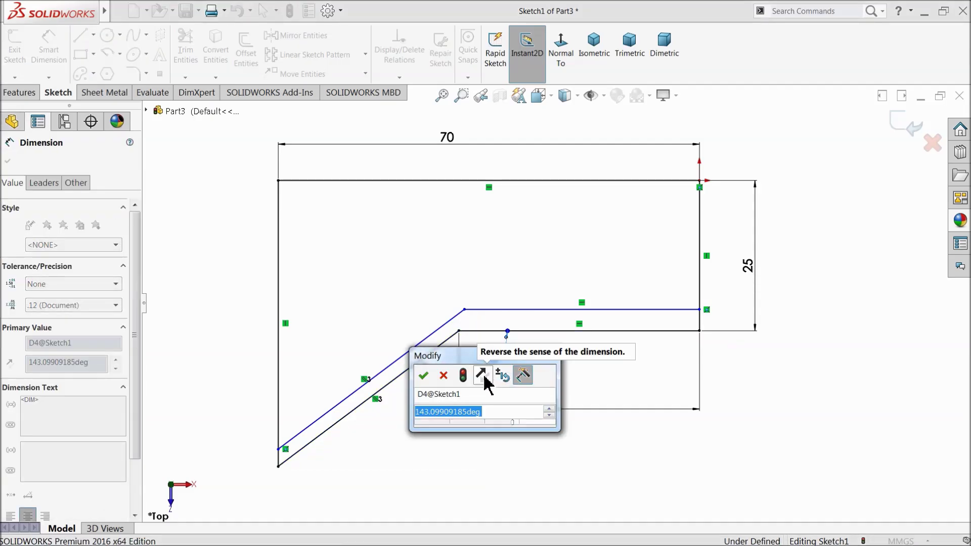
pyautogui.write('150')
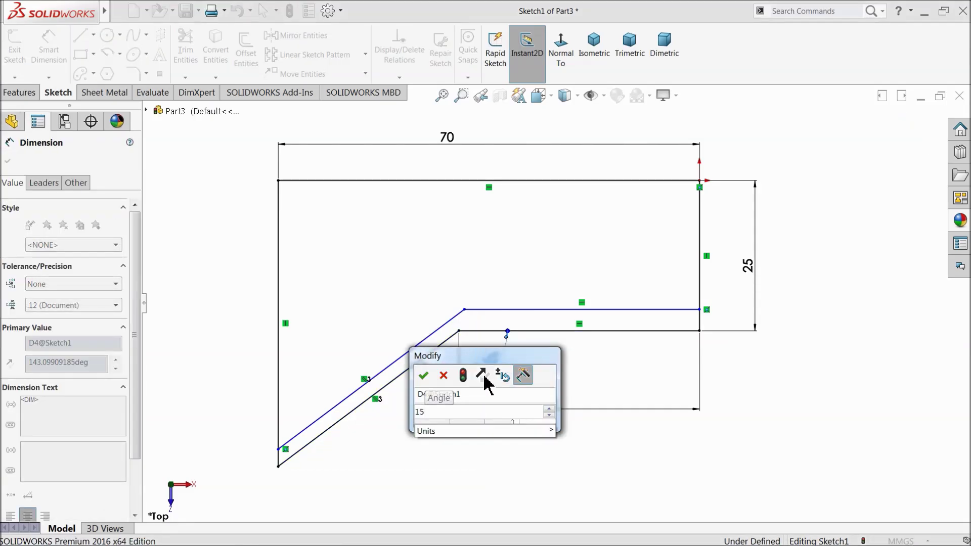
pyautogui.press('Return')
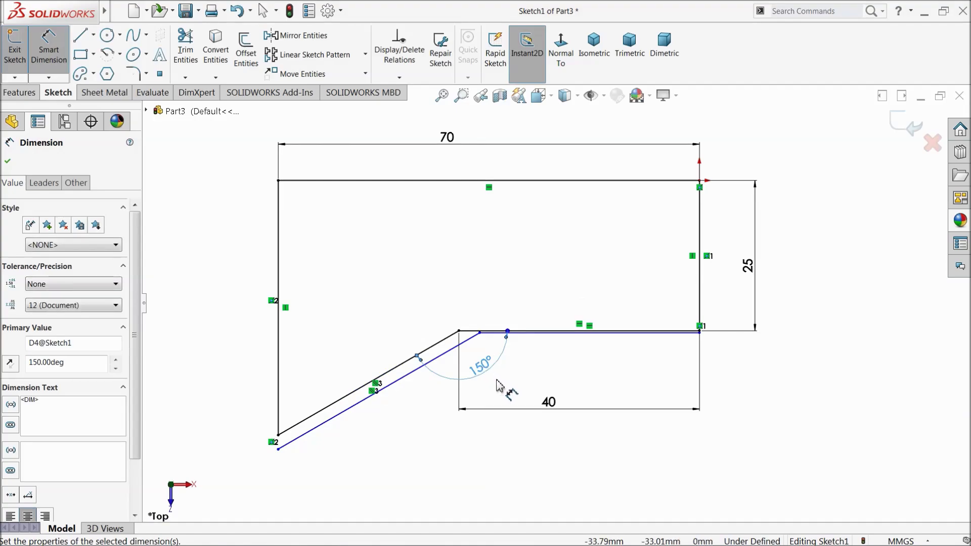
pyautogui.scroll(-3, 487, 396)
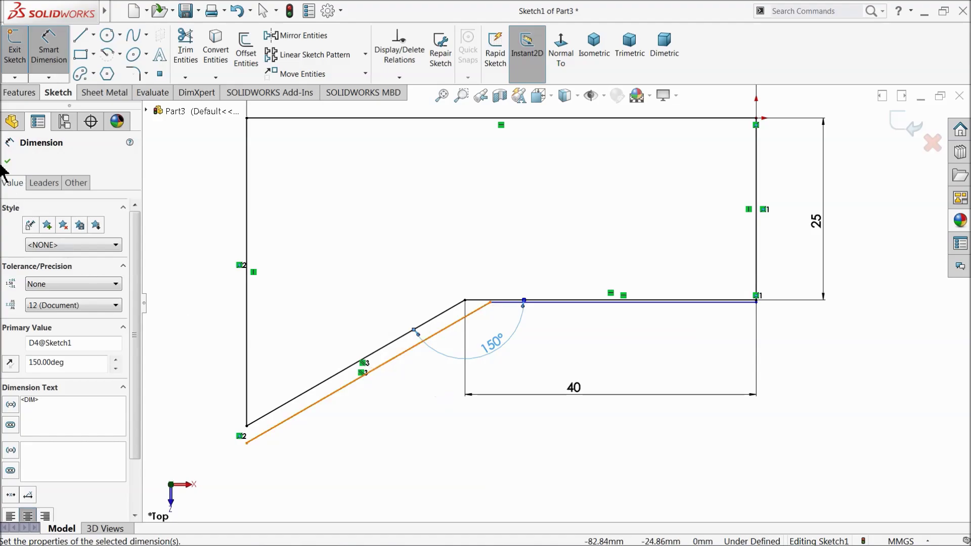
pyautogui.click(7, 161)
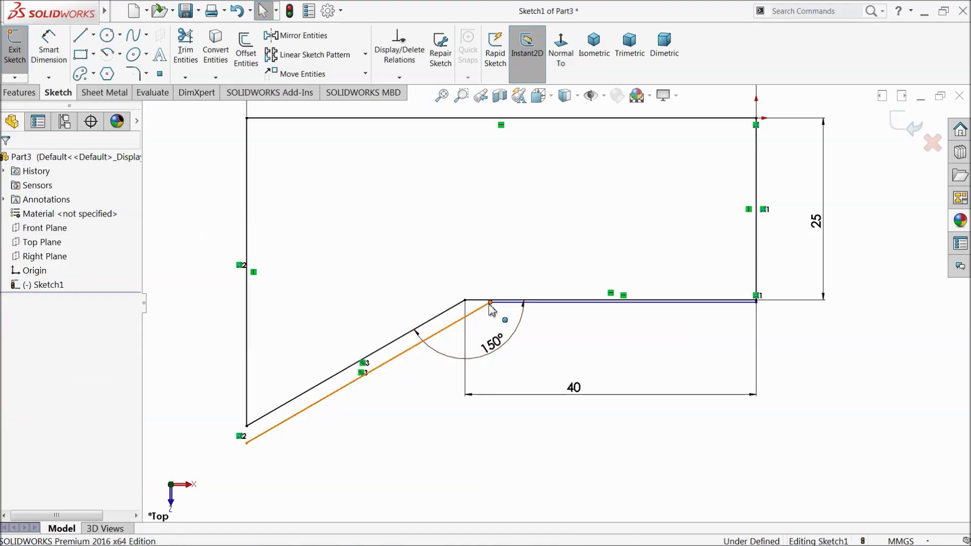
# Move the inner lines' shared corner back inside the profile and set the spacing between the two lower horizontal lines to 2 mm
pyautogui.moveTo(491, 305)
pyautogui.mouseDown()
pyautogui.moveTo(471, 272)
pyautogui.moveTo(465, 277)
pyautogui.mouseUp()
pyautogui.scroll(-4, 498, 329)
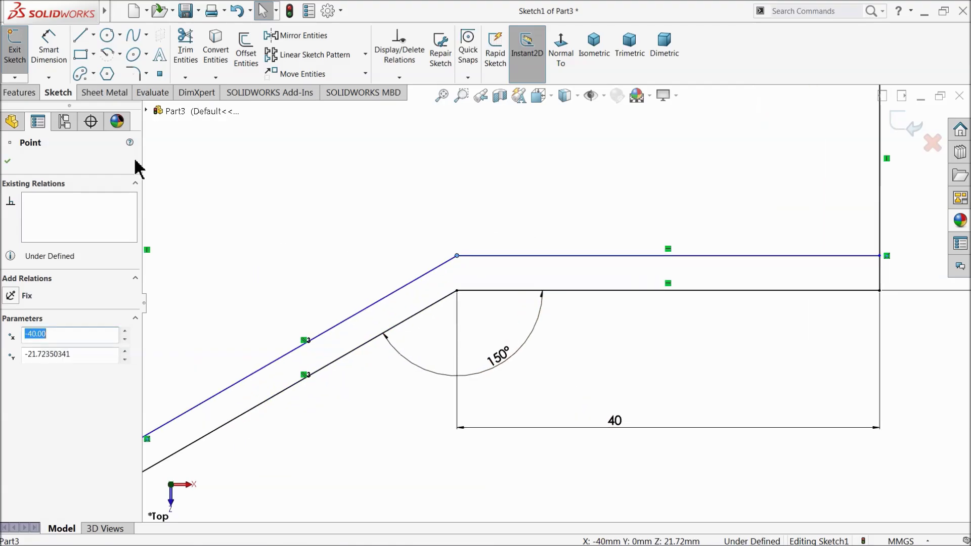
pyautogui.click(49, 51)
pyautogui.click(494, 257)
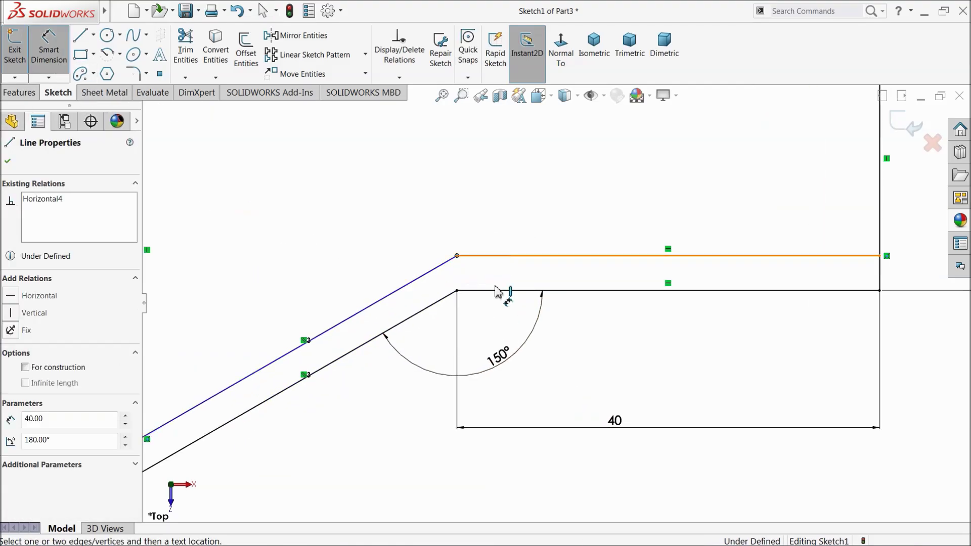
pyautogui.click(496, 291)
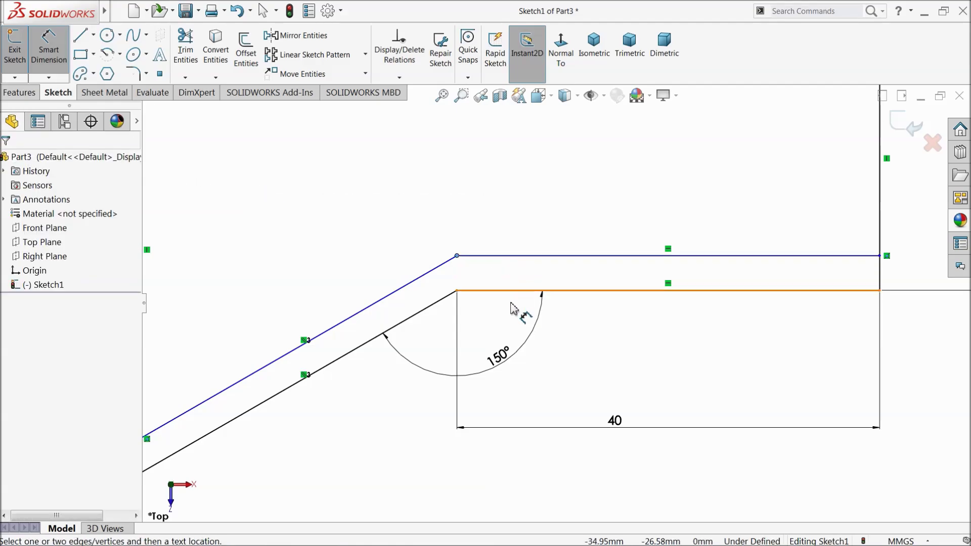
pyautogui.click(483, 292)
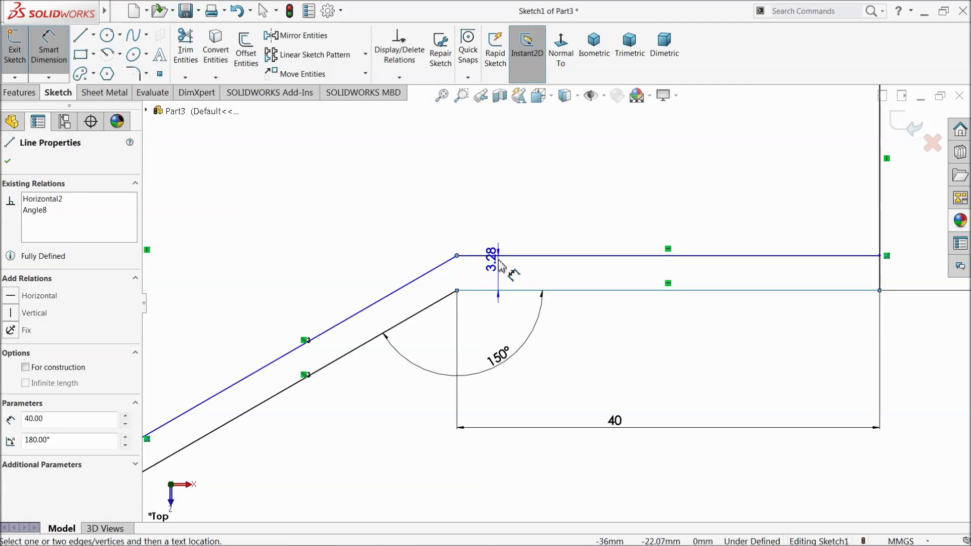
pyautogui.click(506, 238)
pyautogui.write('2')
pyautogui.press('Return')
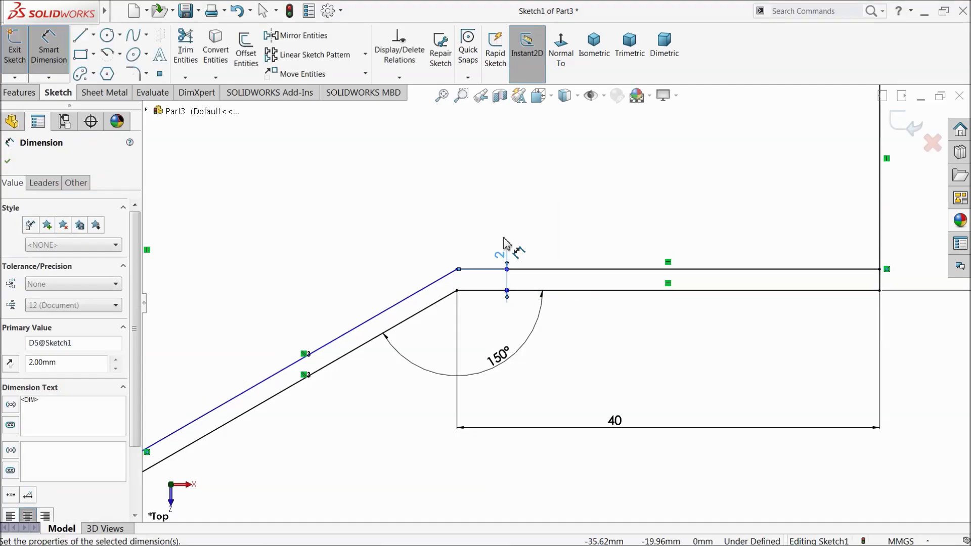
pyautogui.press('f')
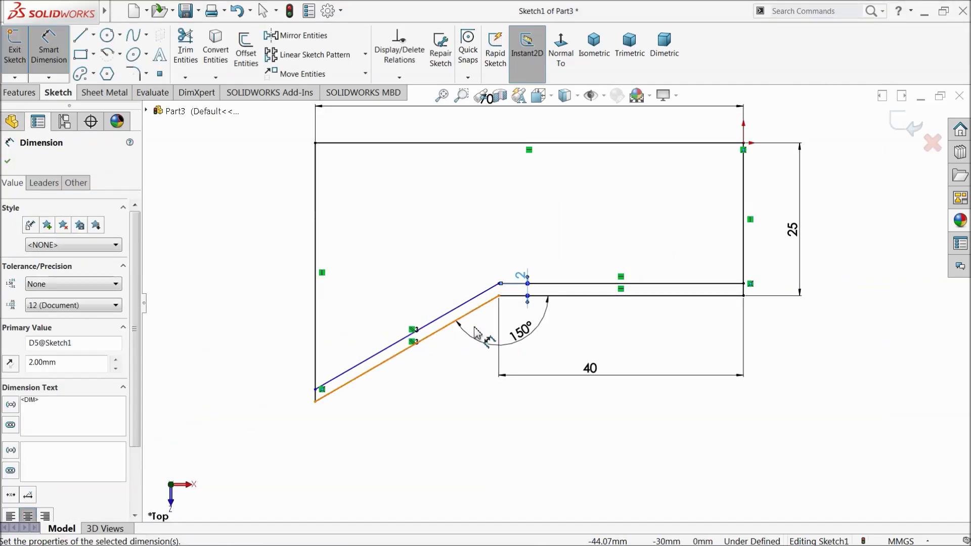
pyautogui.scroll(-2, 470, 335)
pyautogui.click(7, 161)
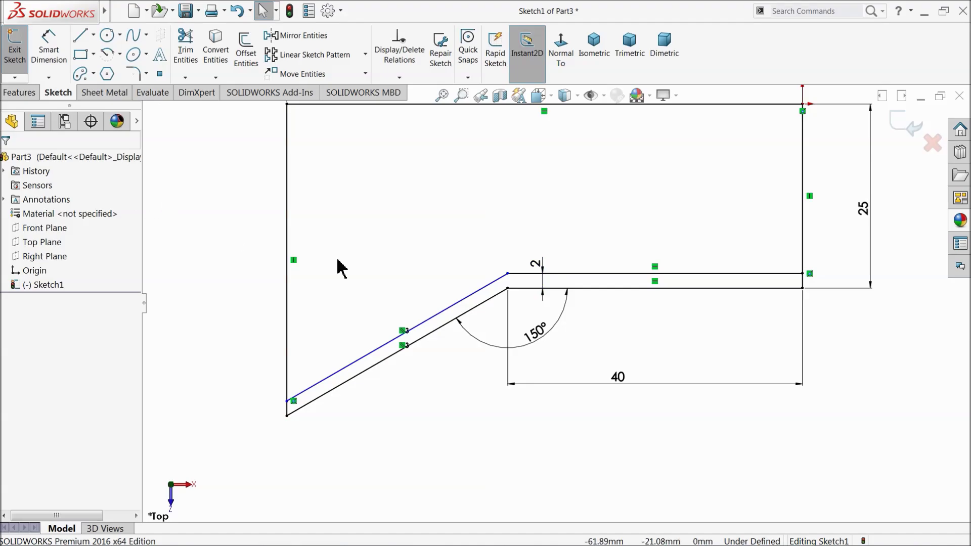
# Add a vertical relation between the corner points of the two parallel bent lines
pyautogui.scroll(-5, 438, 280)
pyautogui.click(560, 296)
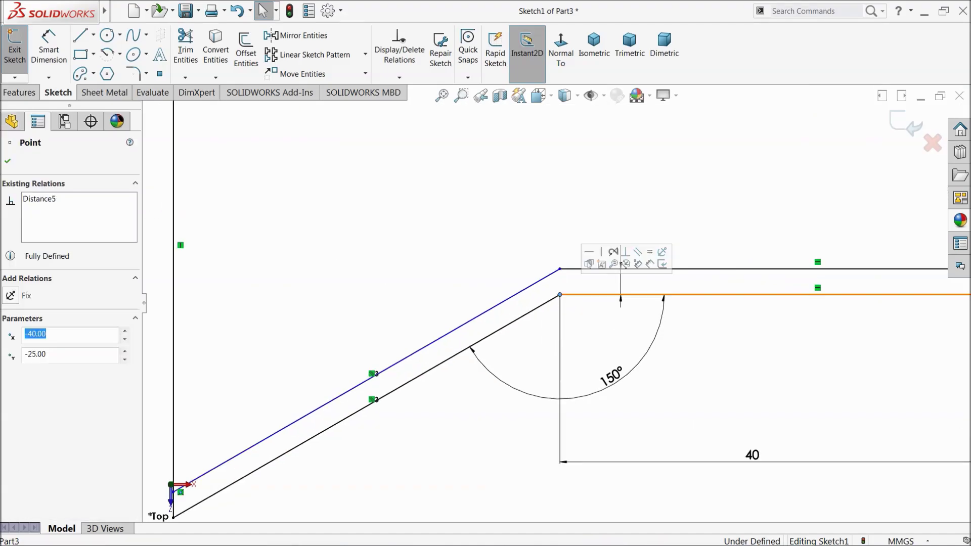
pyautogui.keyDown('ctrl'); pyautogui.click(560, 269); pyautogui.keyUp('ctrl')
pyautogui.click(582, 233)
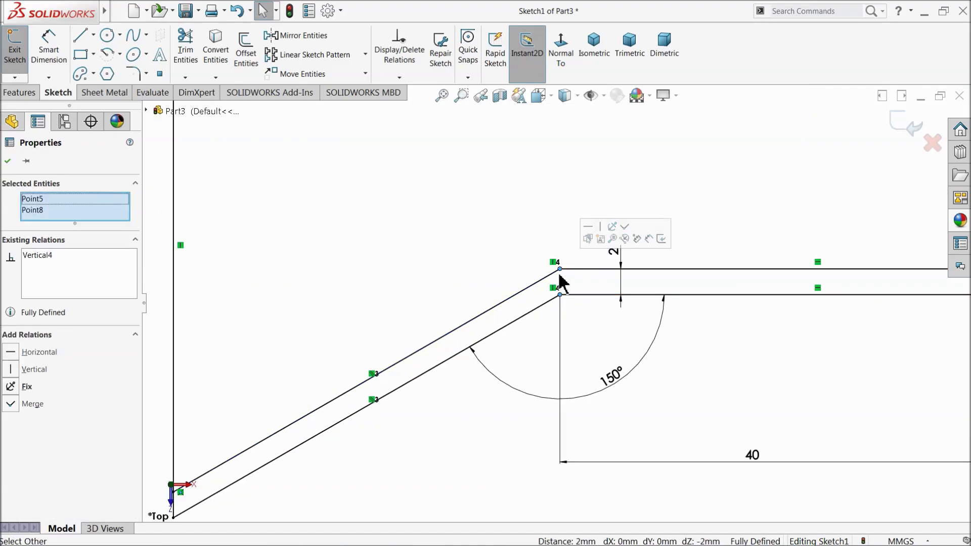
pyautogui.click(488, 412)
pyautogui.scroll(4, 440, 390)
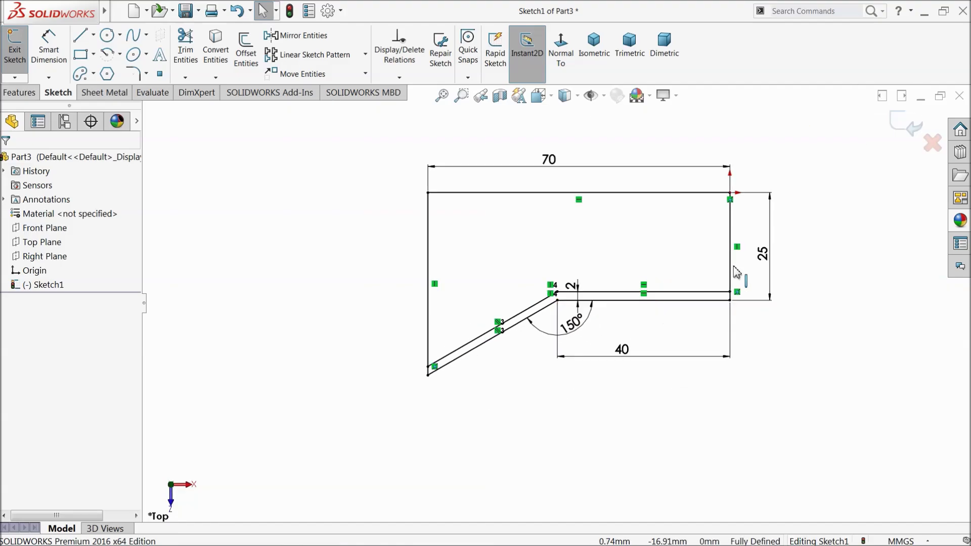
# Extrude both the large region and the narrow strip region of the sketch as a 2 mm thick plate
pyautogui.click(20, 93)
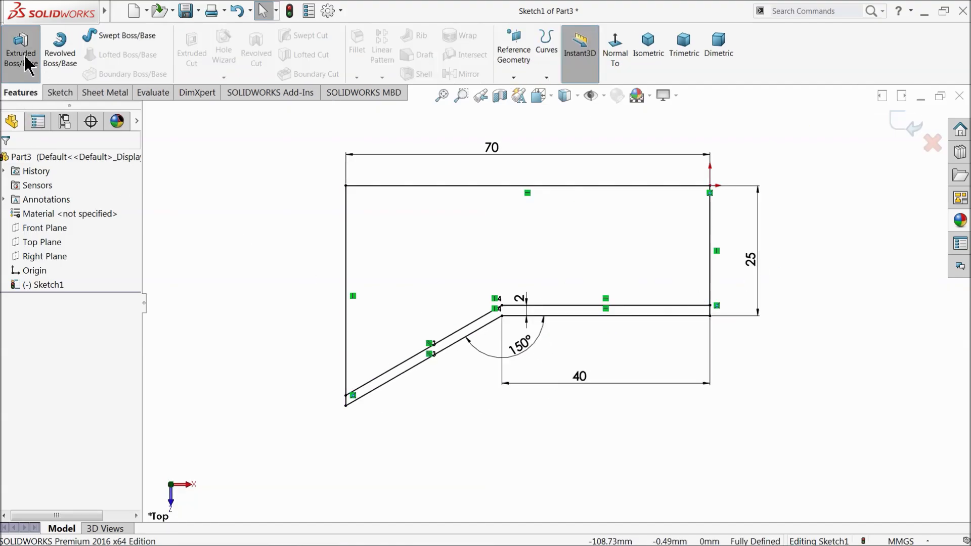
pyautogui.click(21, 50)
pyautogui.click(453, 298)
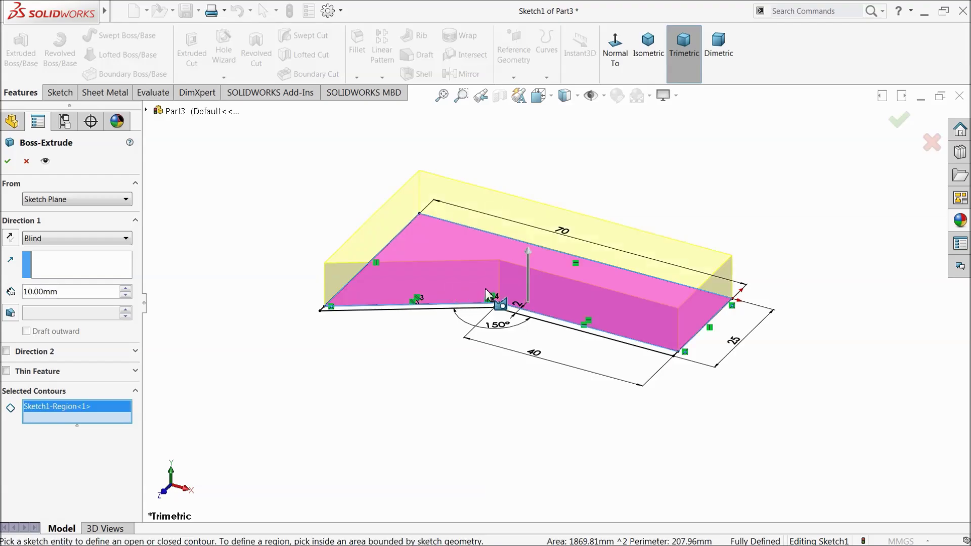
pyautogui.scroll(-3, 498, 324)
pyautogui.click(475, 320)
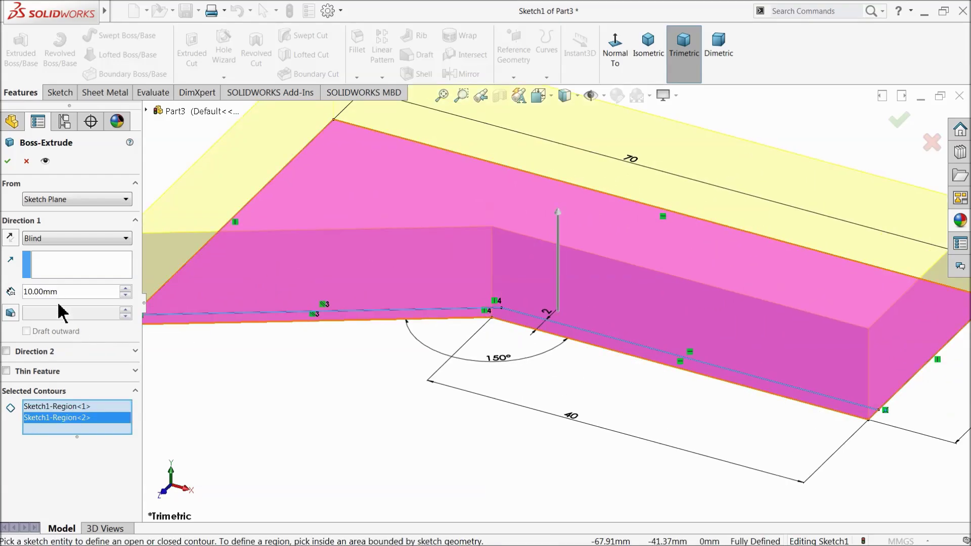
pyautogui.write('2')
pyautogui.press('Return')
pyautogui.scroll(5, 277, 405)
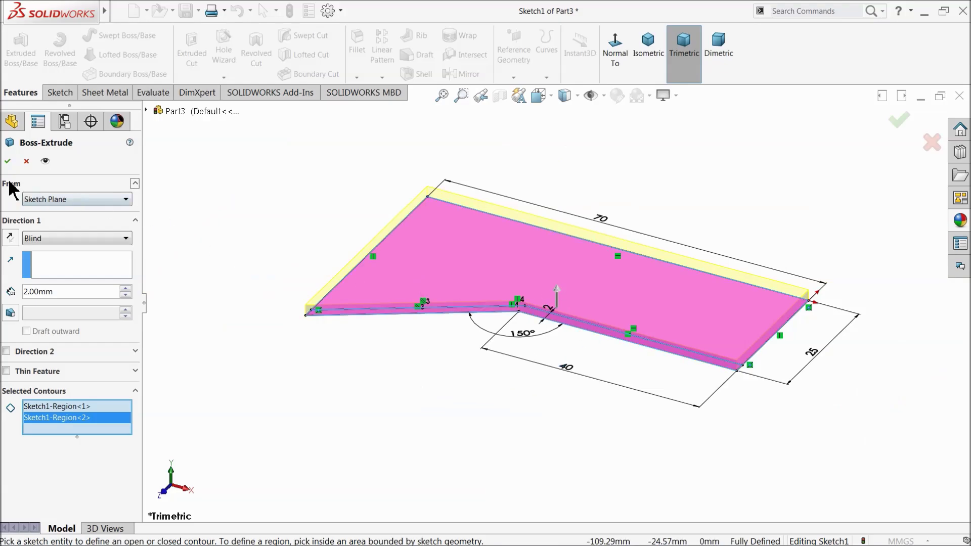
pyautogui.click(6, 162)
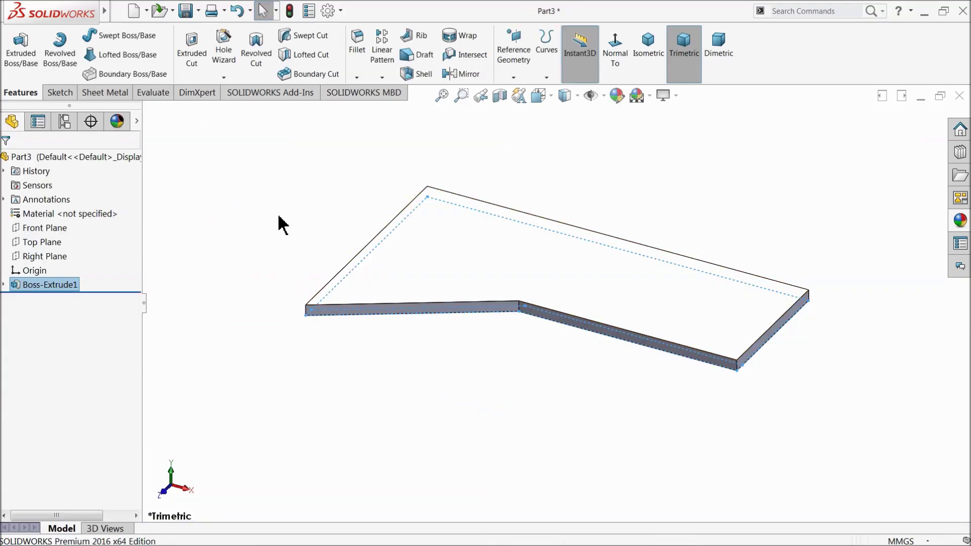
pyautogui.click(4, 286)
pyautogui.click(38, 299)
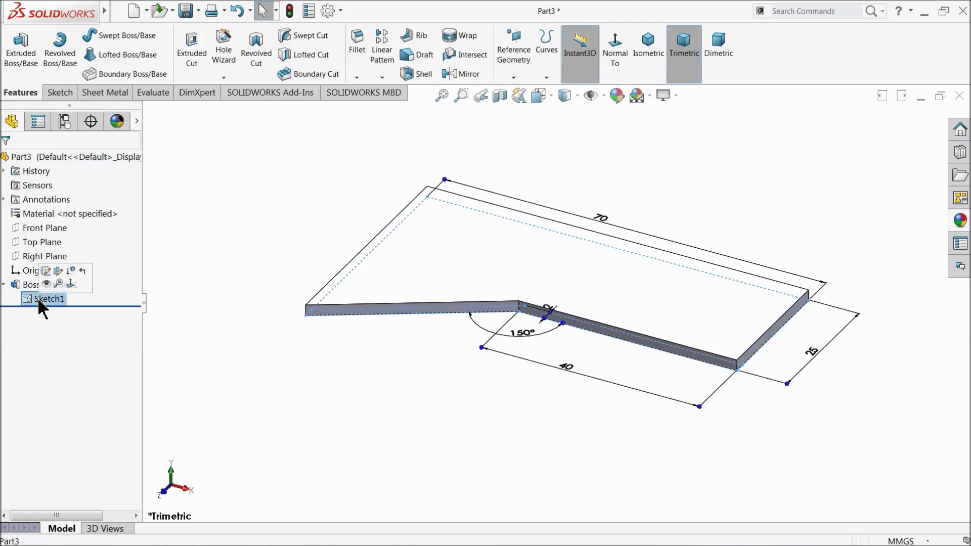
pyautogui.click(34, 67)
pyautogui.moveTo(524, 334)
pyautogui.mouseDown(button='middle')
pyautogui.moveTo(527, 388)
pyautogui.moveTo(528, 350)
pyautogui.mouseUp(button='middle')
pyautogui.click(27, 161)
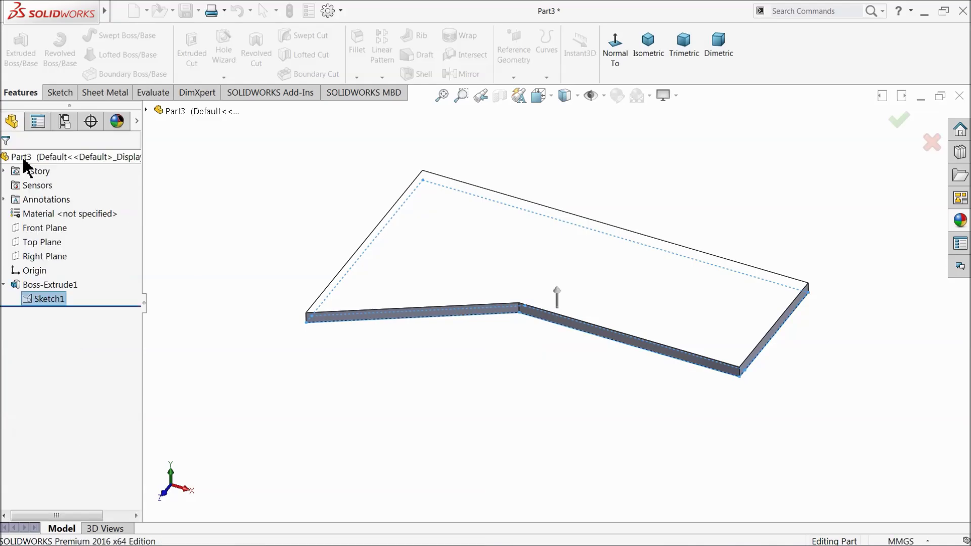
# Reuse Sketch1 to extrude only the narrow bent strip region 32 mm upward as a wall, merged with the plate
pyautogui.click(28, 299)
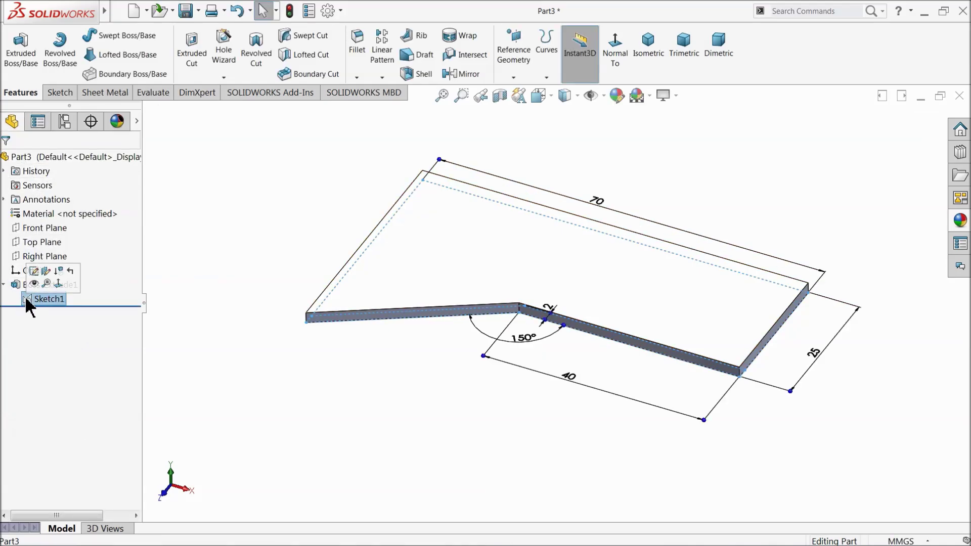
pyautogui.click(23, 66)
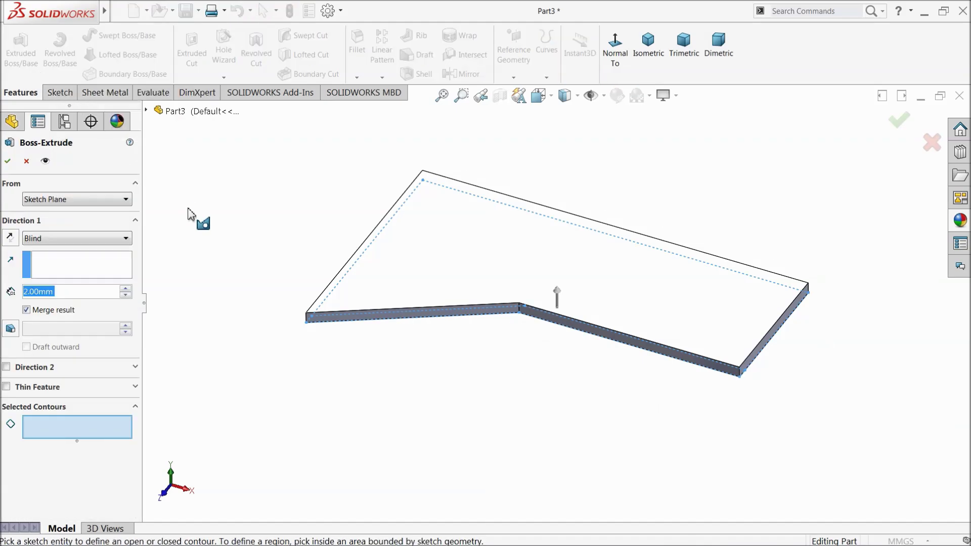
pyautogui.moveTo(205, 303); pyautogui.dragTo(207, 403, button='middle')
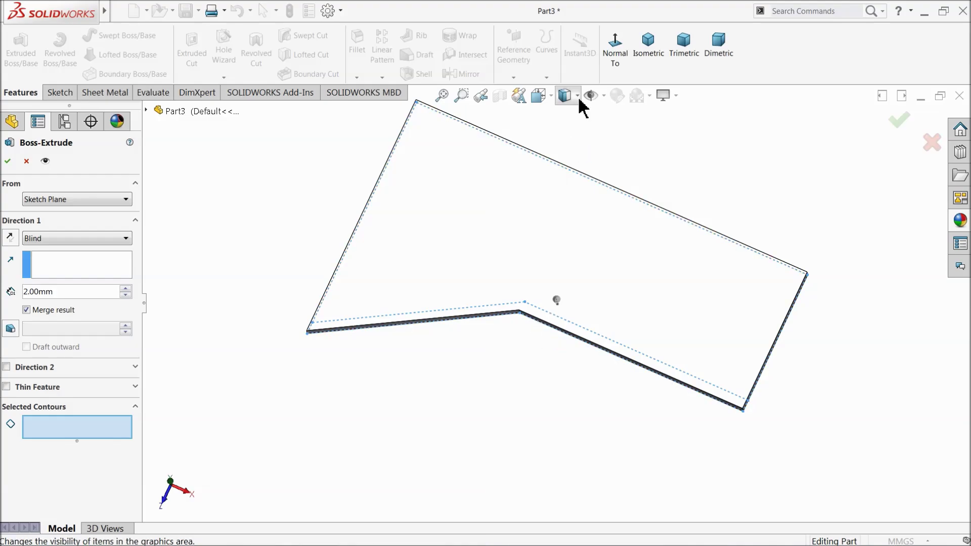
pyautogui.click(612, 51)
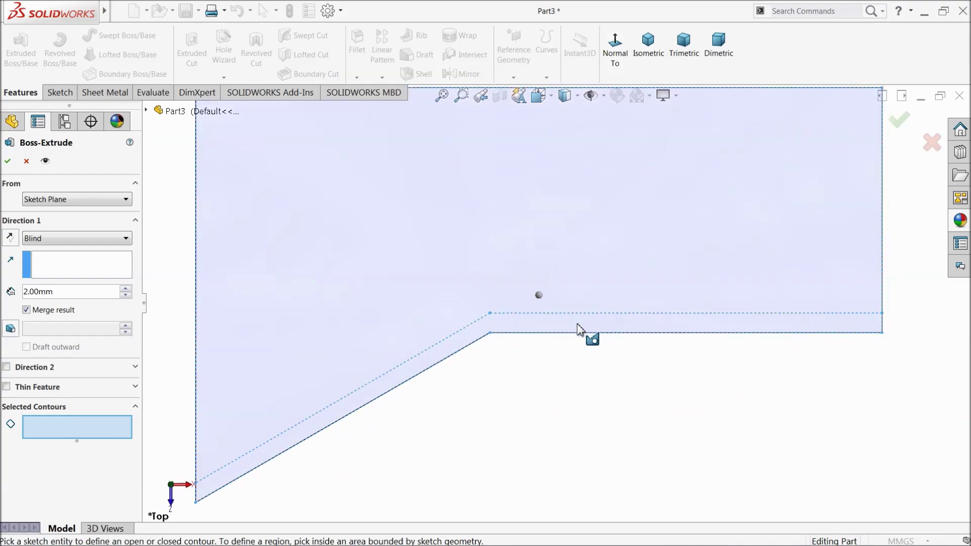
pyautogui.click(584, 329)
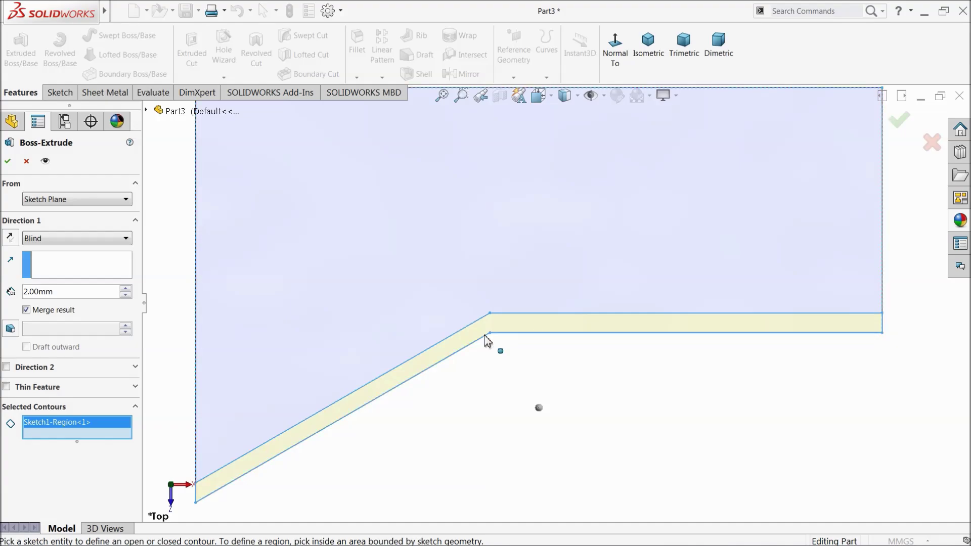
pyautogui.moveTo(453, 374); pyautogui.dragTo(512, 263, button='middle')
pyautogui.scroll(-2, 515, 309)
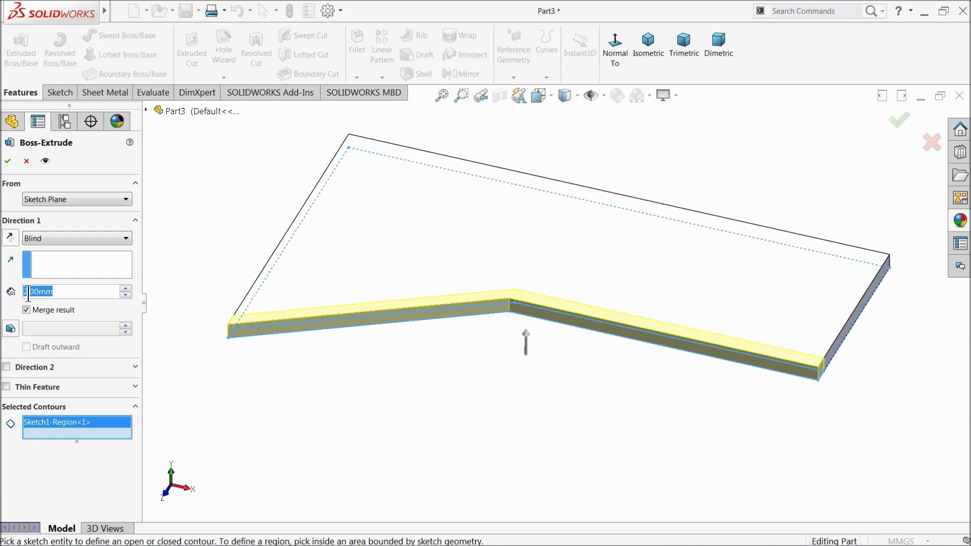
pyautogui.write('32')
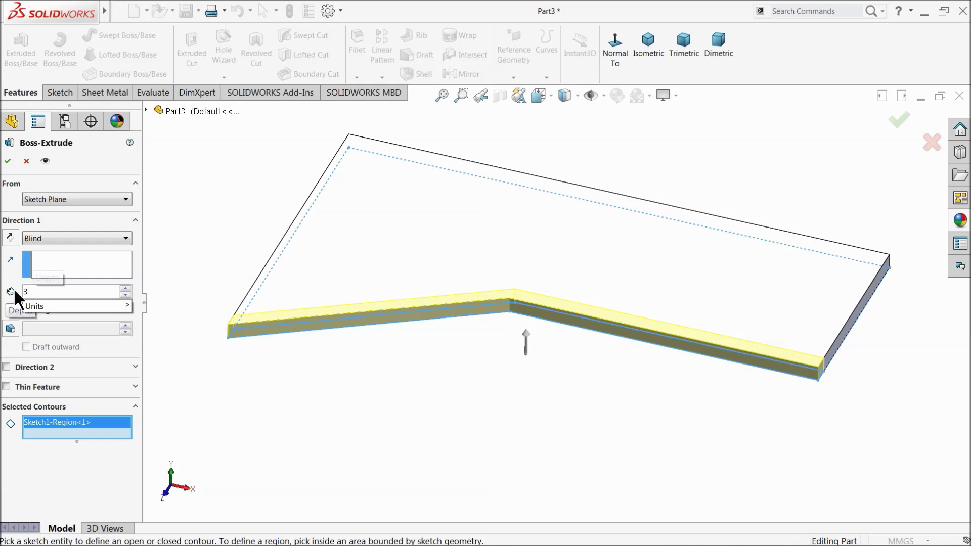
pyautogui.press('Return')
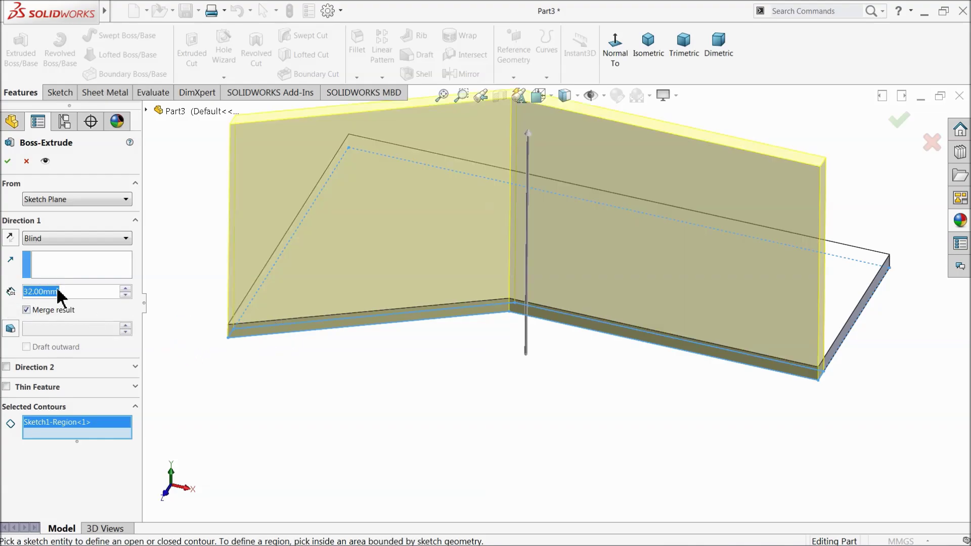
pyautogui.click(8, 161)
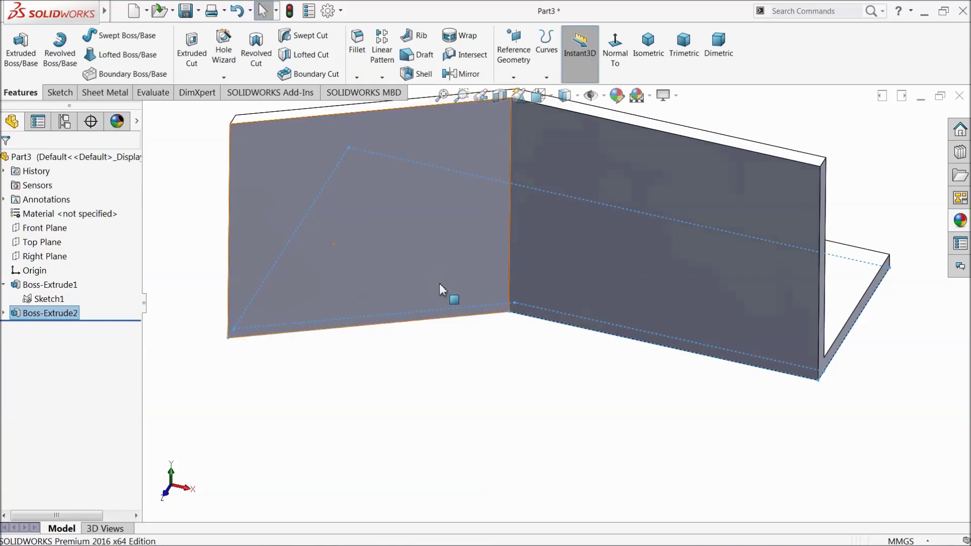
# Start a sketch on the outer face of the wall's 40 mm straight section and view it face-on
pyautogui.moveTo(444, 288); pyautogui.dragTo(471, 358, button='middle')
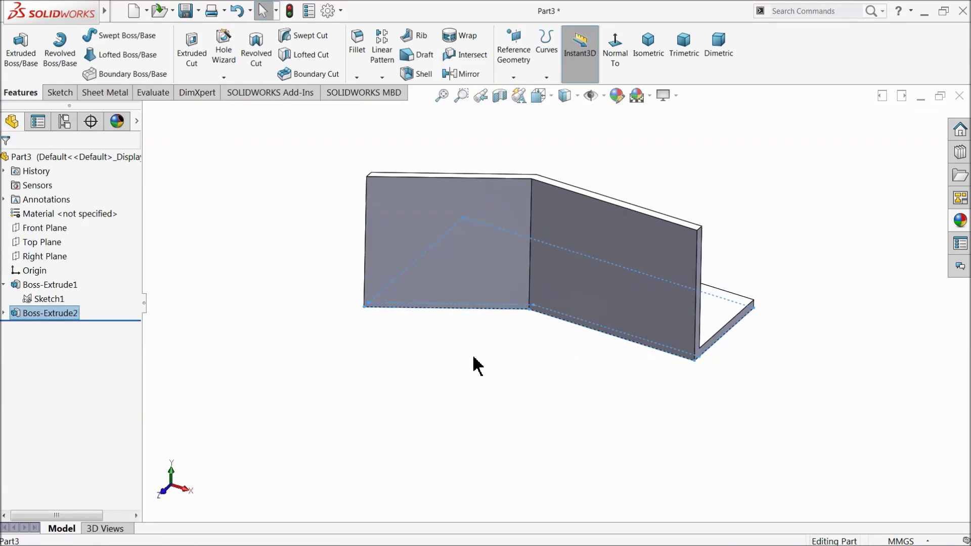
pyautogui.scroll(1, 476, 357)
pyautogui.click(555, 318)
pyautogui.click(570, 271)
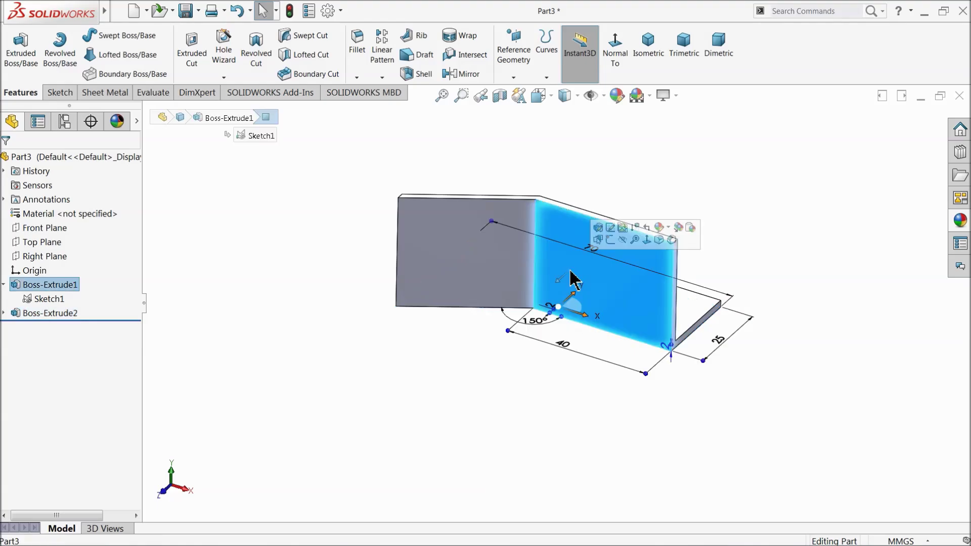
pyautogui.click(610, 239)
pyautogui.click(561, 55)
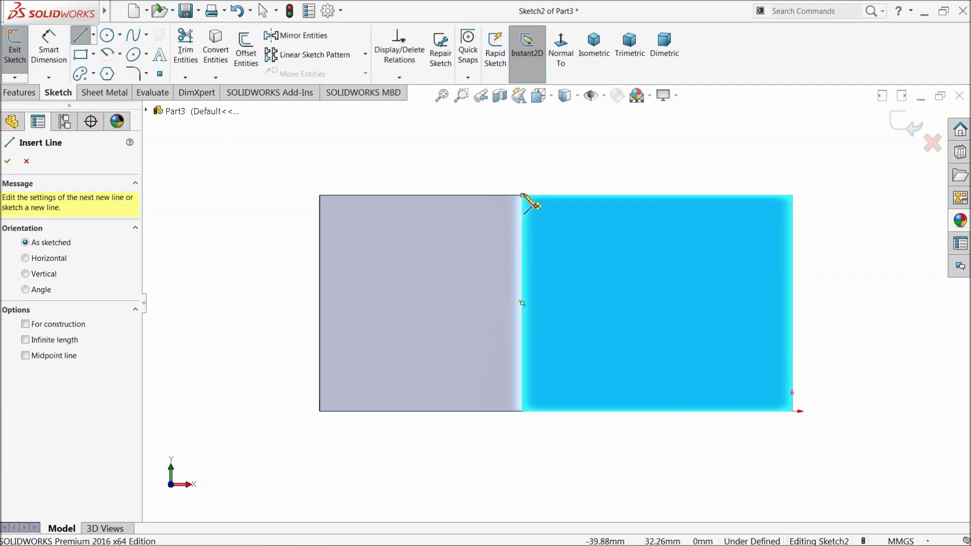
# Draw a closed line profile from the bend's top corner diagonally to near the wall's lower left corner, returning outside its left and upper edges
pyautogui.click(523, 196)
pyautogui.click(335, 400)
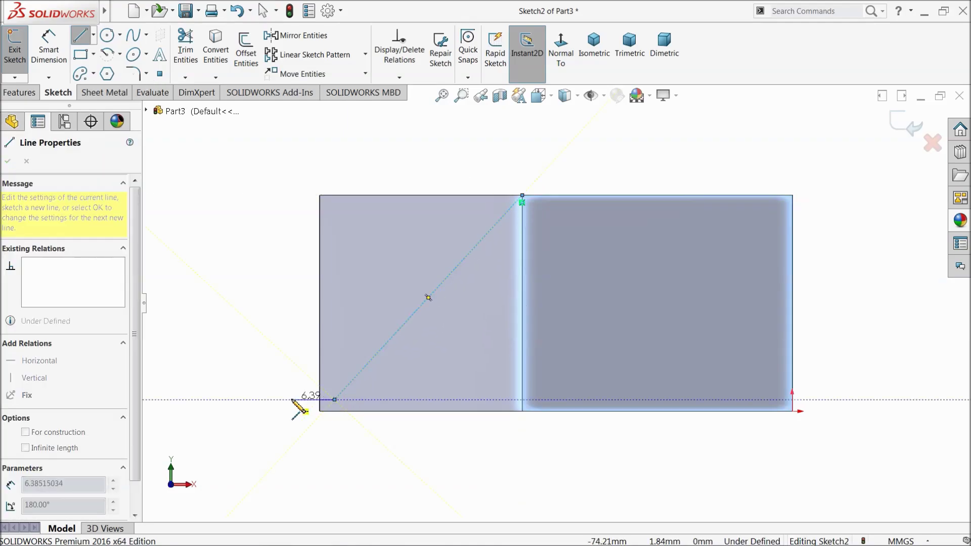
pyautogui.click(289, 399)
pyautogui.click(290, 173)
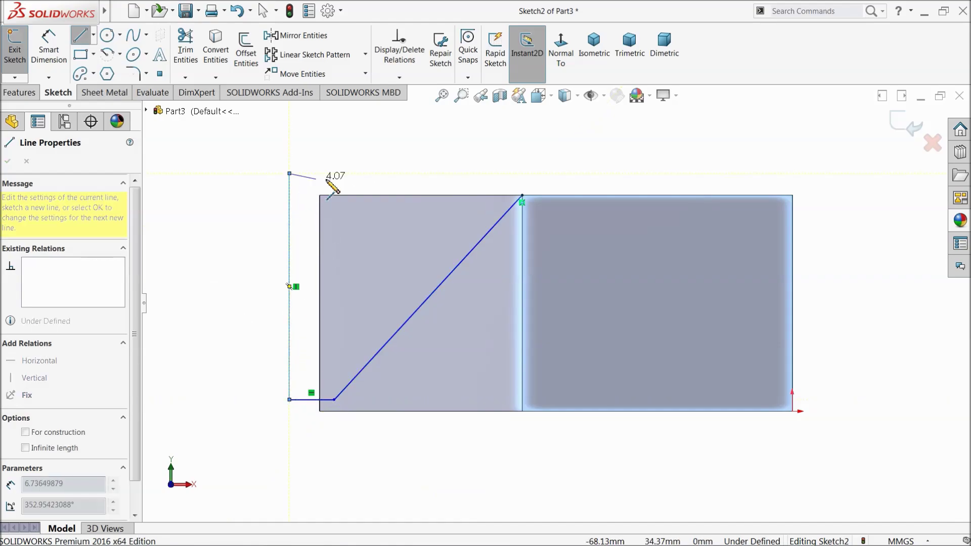
pyautogui.click(523, 174)
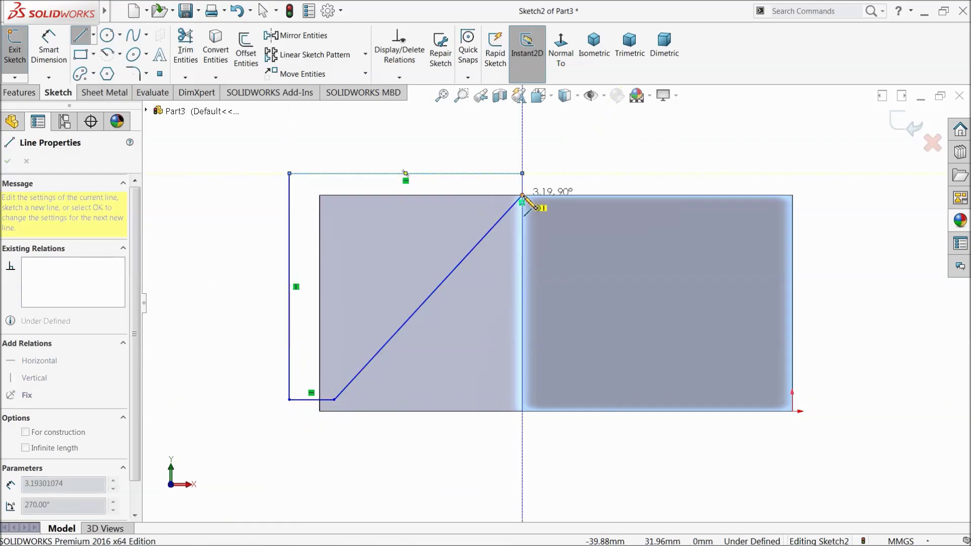
pyautogui.click(523, 196)
pyautogui.rightClick(365, 161)
pyautogui.click(366, 161)
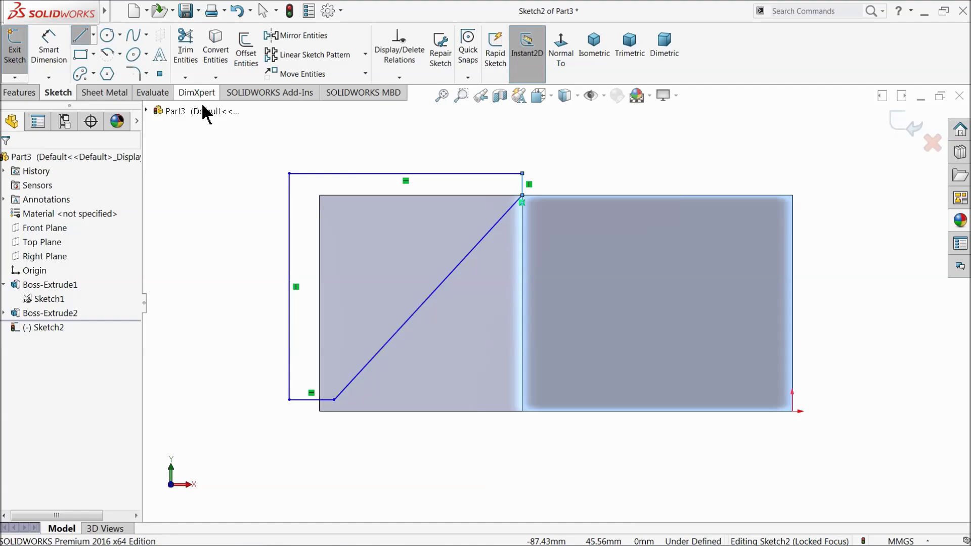
# Dimension the profile's lower horizontal line to 2 mm above the part's bottom edge
pyautogui.click(48, 46)
pyautogui.press('f')
pyautogui.scroll(-5, 395, 388)
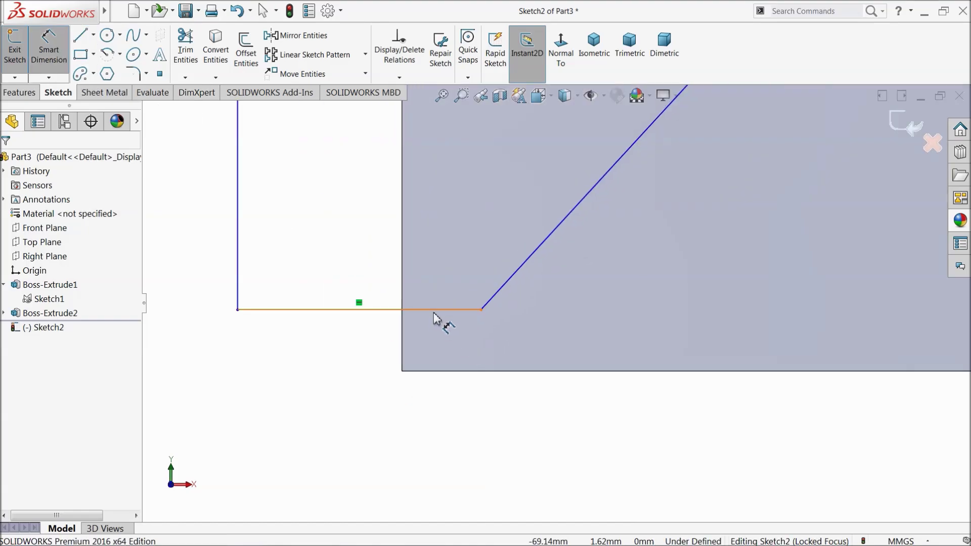
pyautogui.click(436, 314)
pyautogui.click(438, 371)
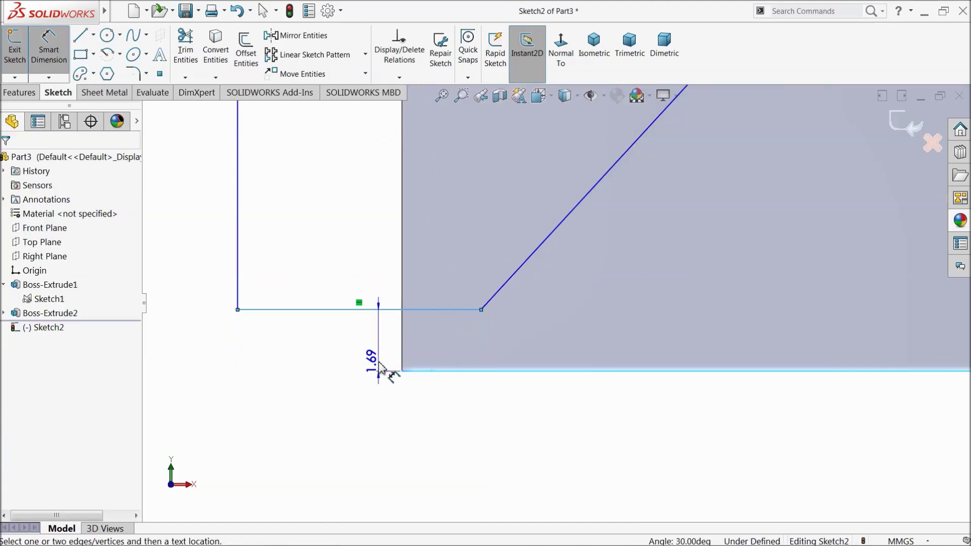
pyautogui.click(362, 354)
pyautogui.write('2')
pyautogui.press('Return')
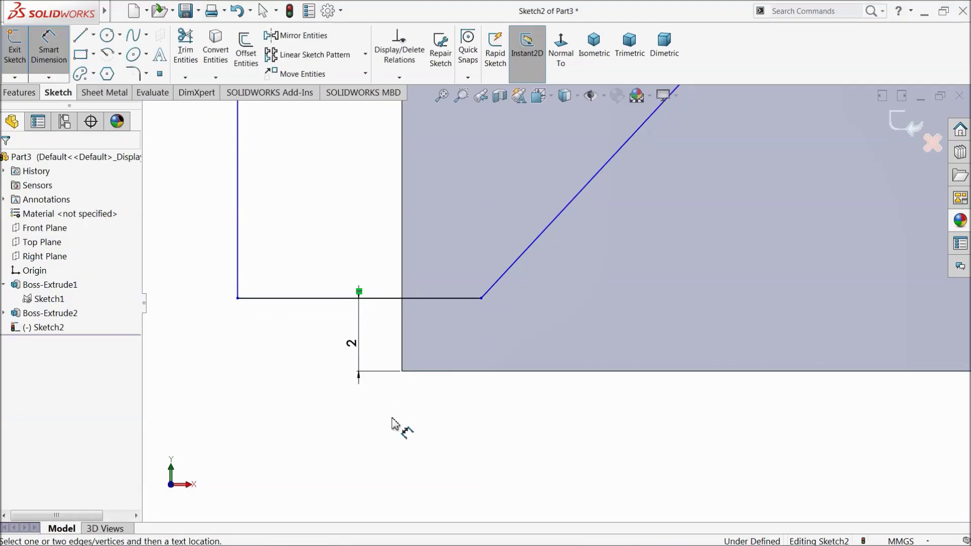
# Dimension the diagonal's lower endpoint to 1.875 mm horizontally from the wall's left edge
pyautogui.click(483, 301)
pyautogui.click(403, 344)
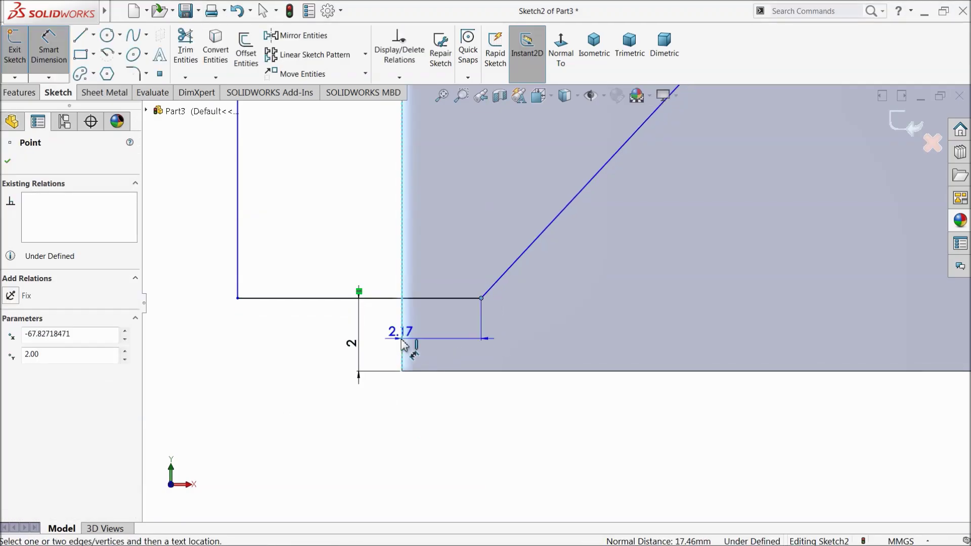
pyautogui.click(452, 433)
pyautogui.write('1.8')
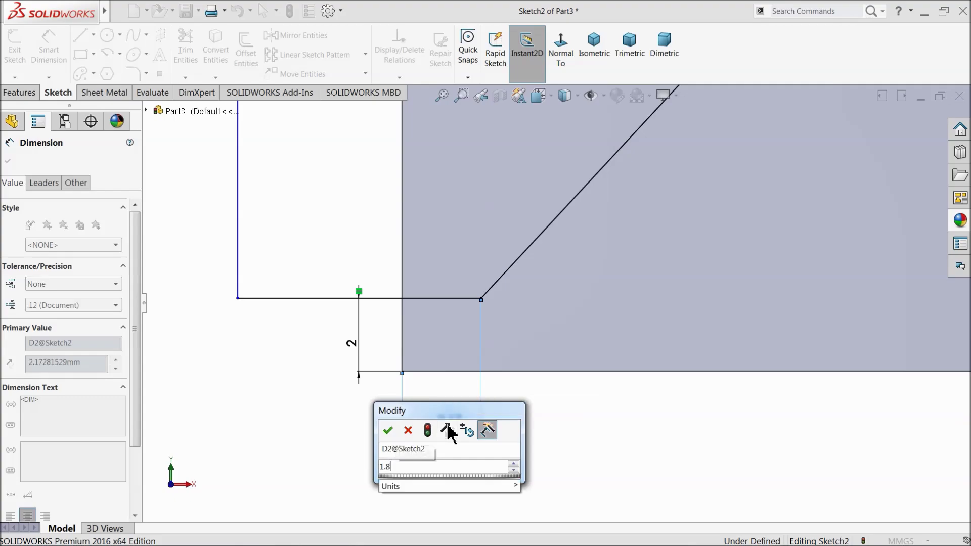
pyautogui.write('575')
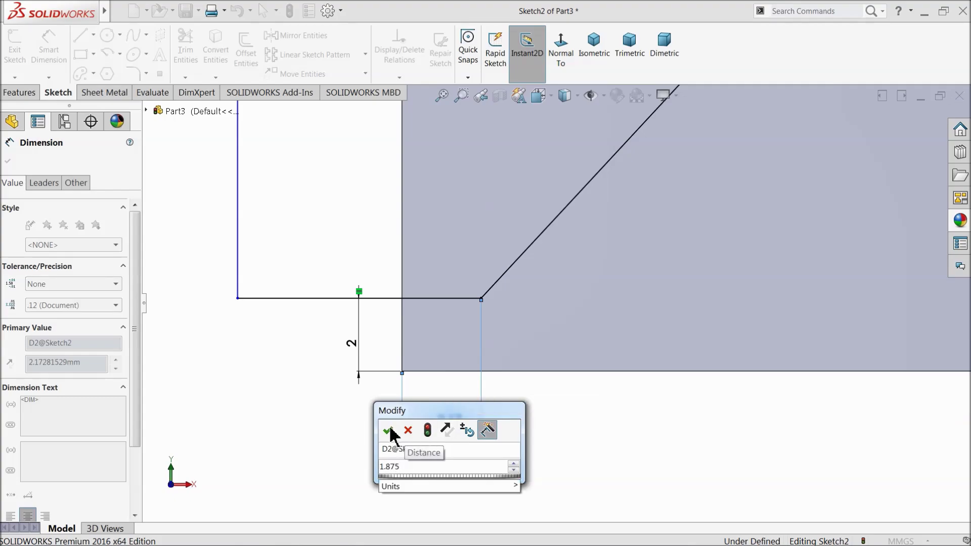
pyautogui.click(388, 431)
pyautogui.click(8, 161)
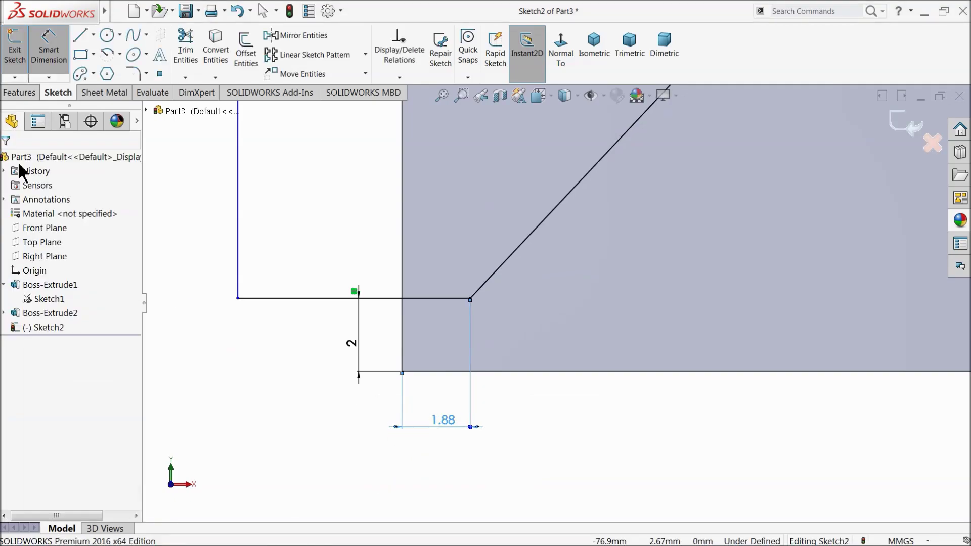
# Cut the diagonal profile through the wall with an extruded cut, using Mid Plane and a depth of 92 mm
pyautogui.scroll(6, 369, 292)
pyautogui.scroll(-3, 660, 224)
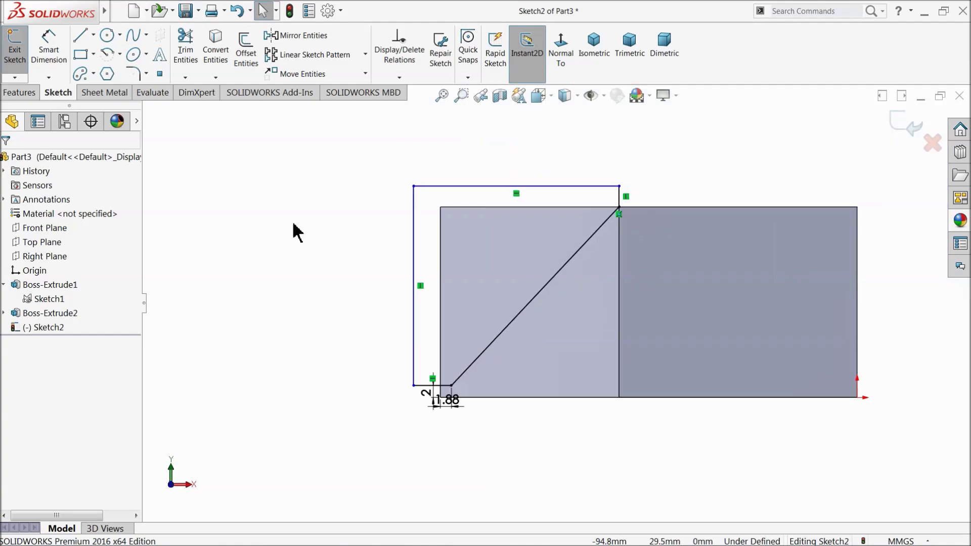
pyautogui.click(22, 93)
pyautogui.click(192, 56)
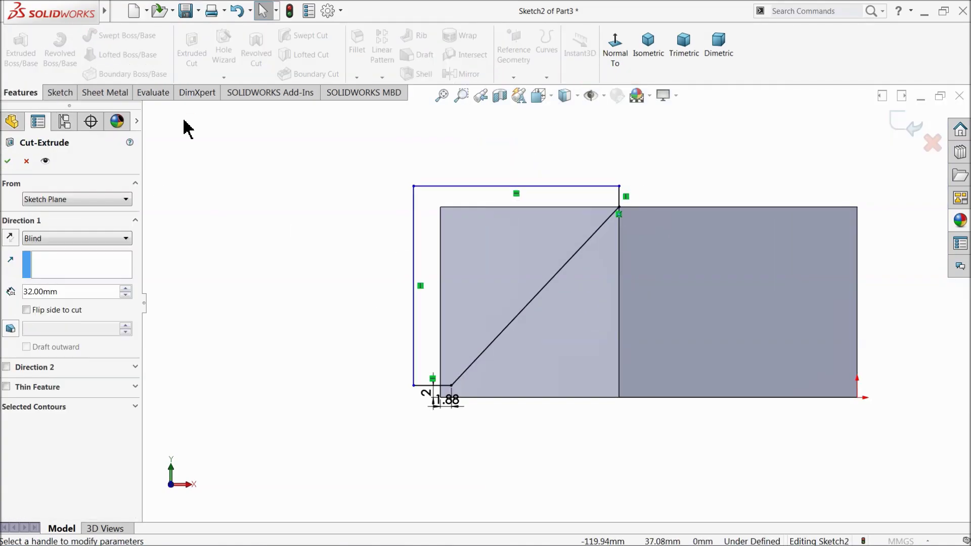
pyautogui.click(45, 239)
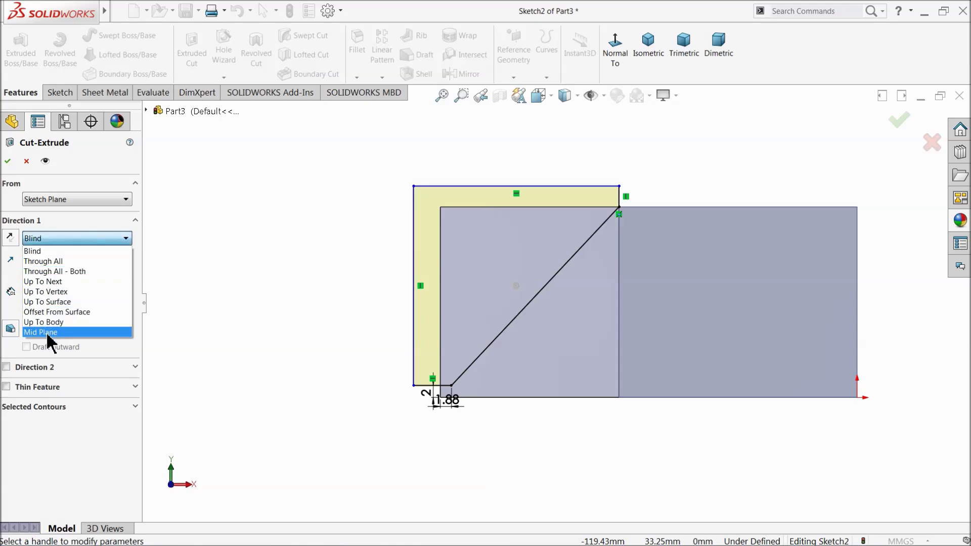
pyautogui.click(47, 332)
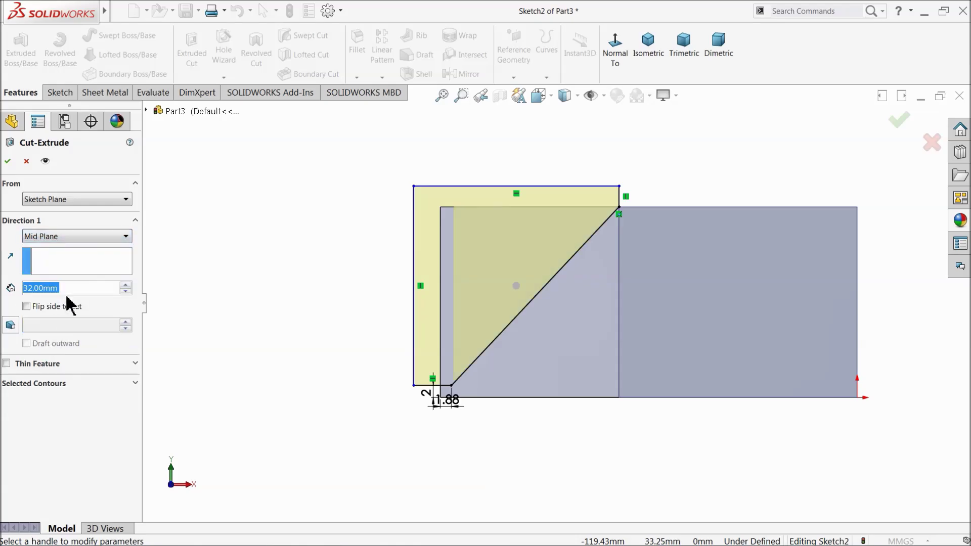
pyautogui.click(126, 285)
pyautogui.click(125, 286)
pyautogui.click(126, 285)
pyautogui.moveTo(328, 226); pyautogui.dragTo(309, 304, button='middle')
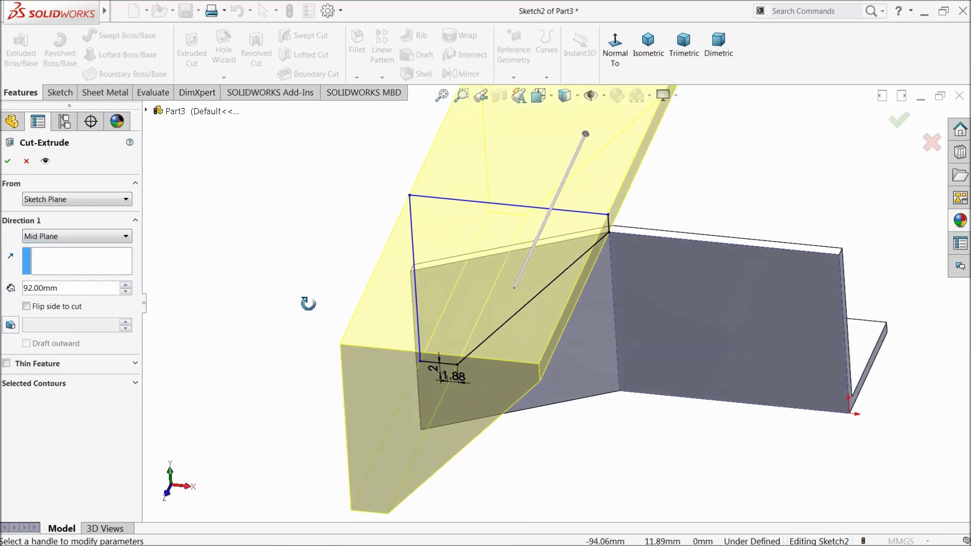
pyautogui.click(9, 161)
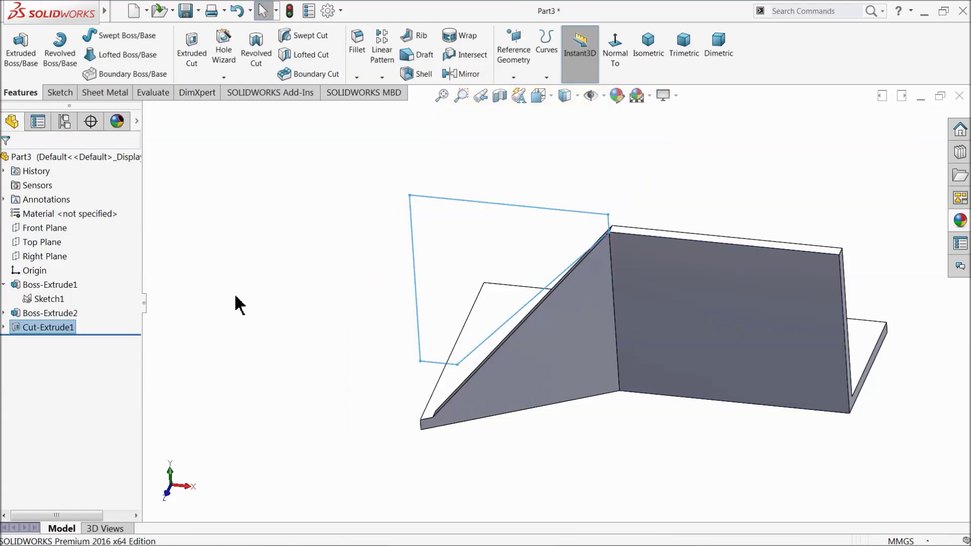
# Sketch a corner rectangle about 10 mm by 50 mm across the pointed end of the base plate's upper face, extending beyond the plate
pyautogui.moveTo(299, 323); pyautogui.dragTo(329, 341, button='middle')
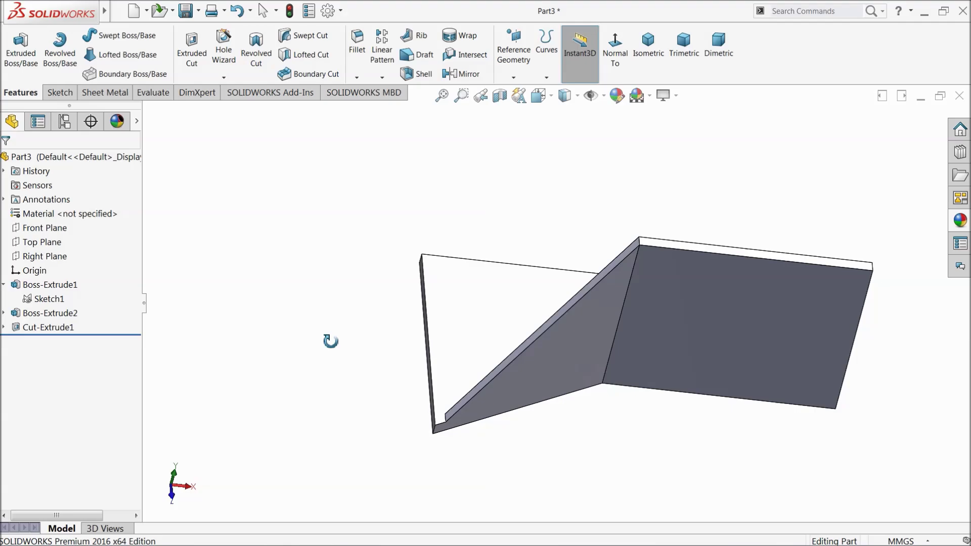
pyautogui.click(441, 373)
pyautogui.click(498, 314)
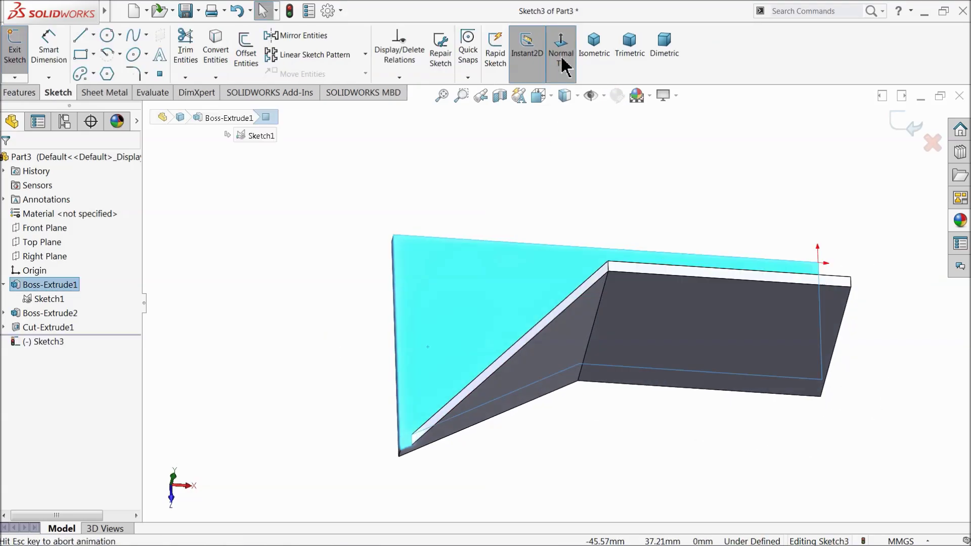
pyautogui.click(81, 54)
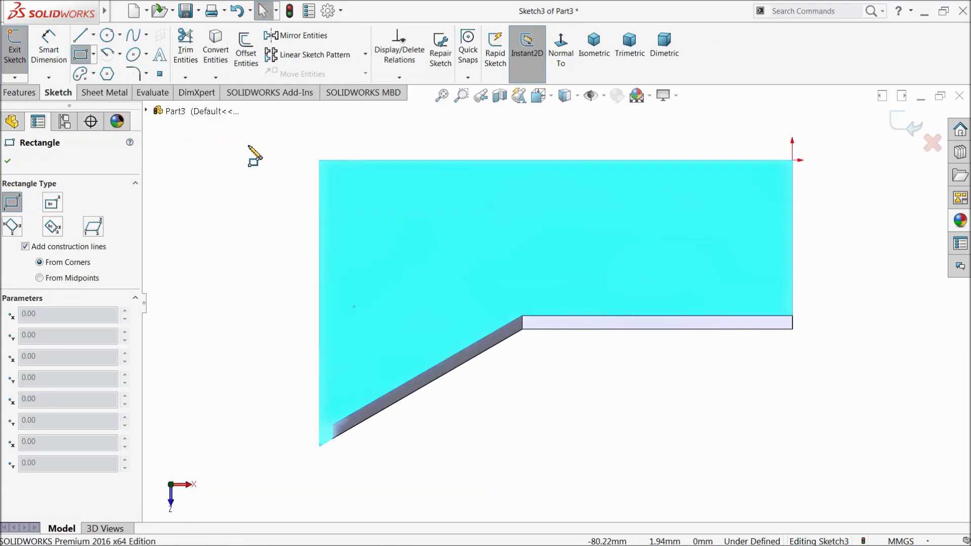
pyautogui.click(273, 131)
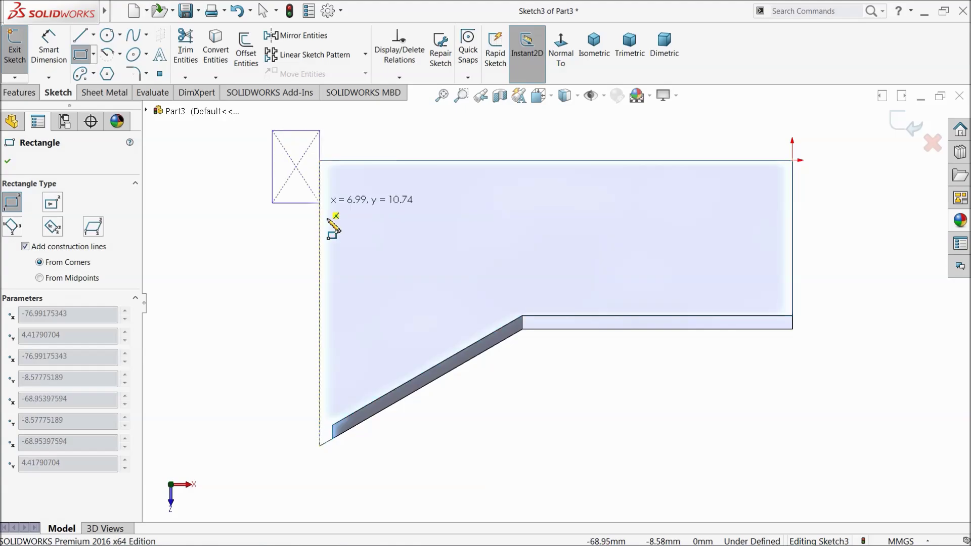
pyautogui.click(341, 466)
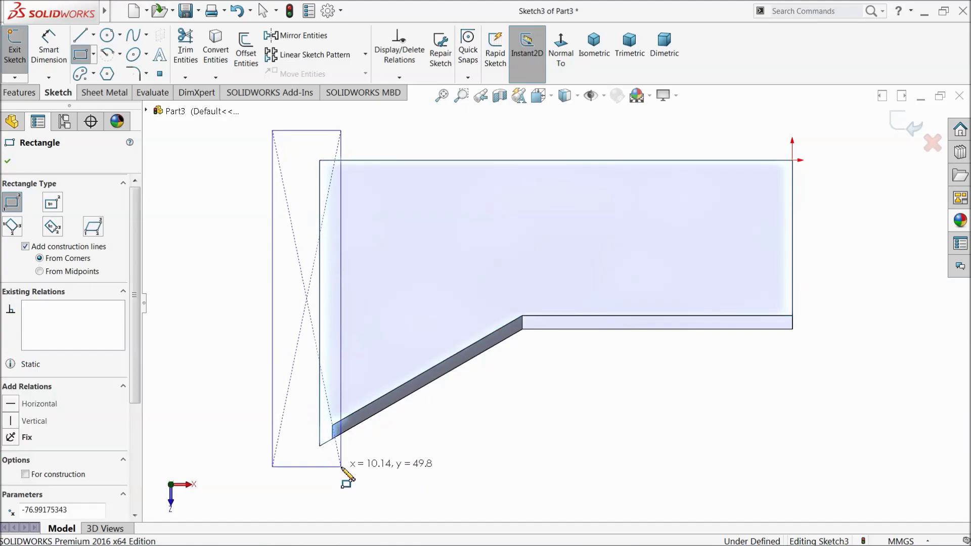
pyautogui.rightClick(210, 303)
pyautogui.click(233, 309)
# Make the rectangle's long side over the plate collinear with the short end edge of the cut wall
pyautogui.scroll(-5, 369, 434)
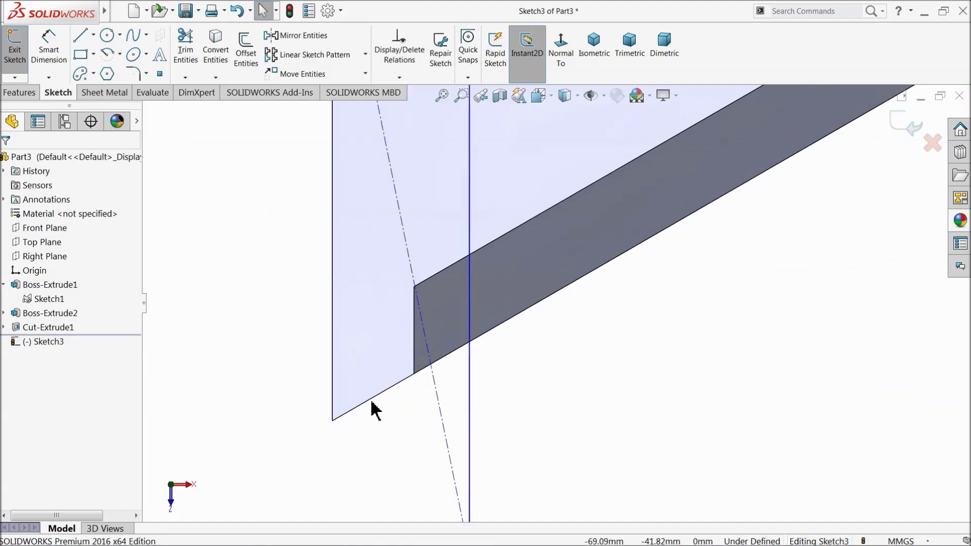
pyautogui.click(416, 357)
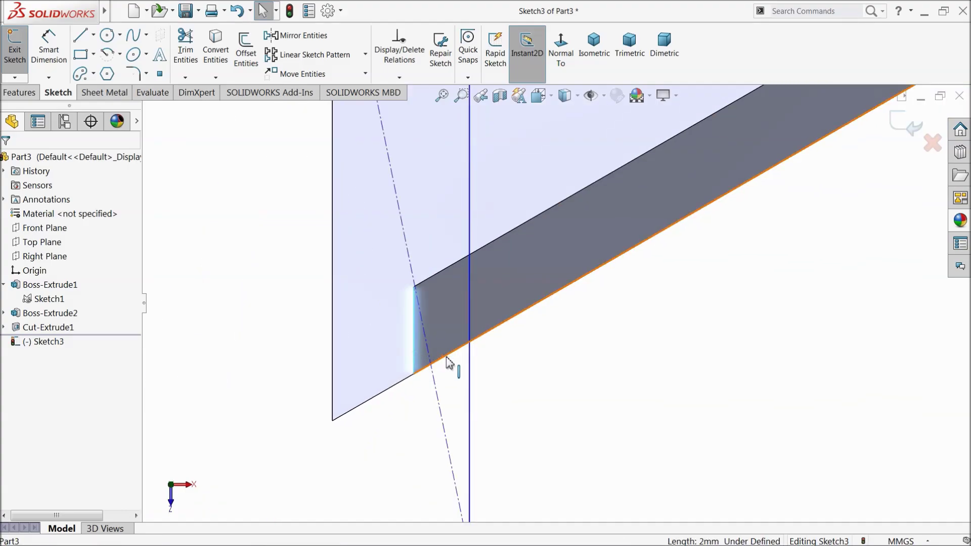
pyautogui.keyDown('ctrl'); pyautogui.click(470, 373); pyautogui.keyUp('ctrl')
pyautogui.click(497, 326)
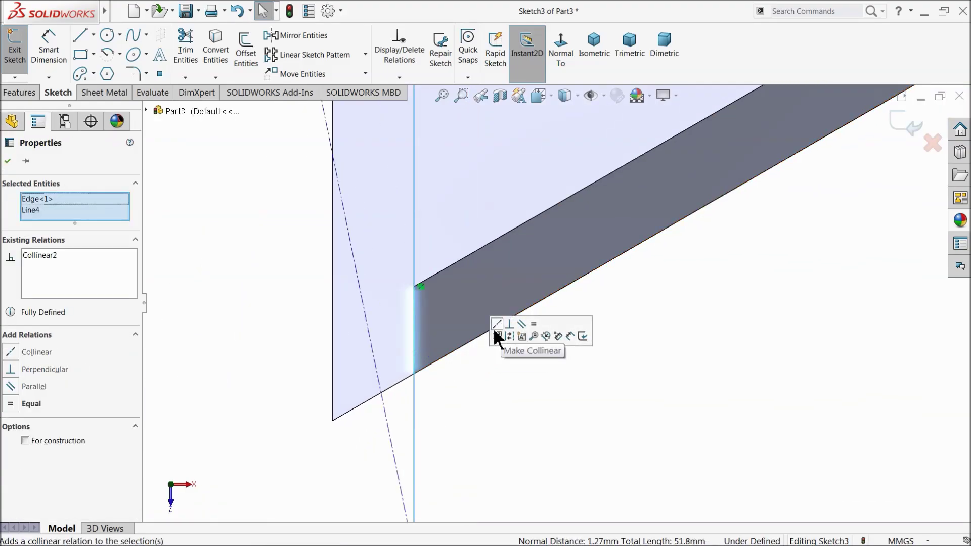
pyautogui.click(49, 48)
pyautogui.scroll(3, 408, 341)
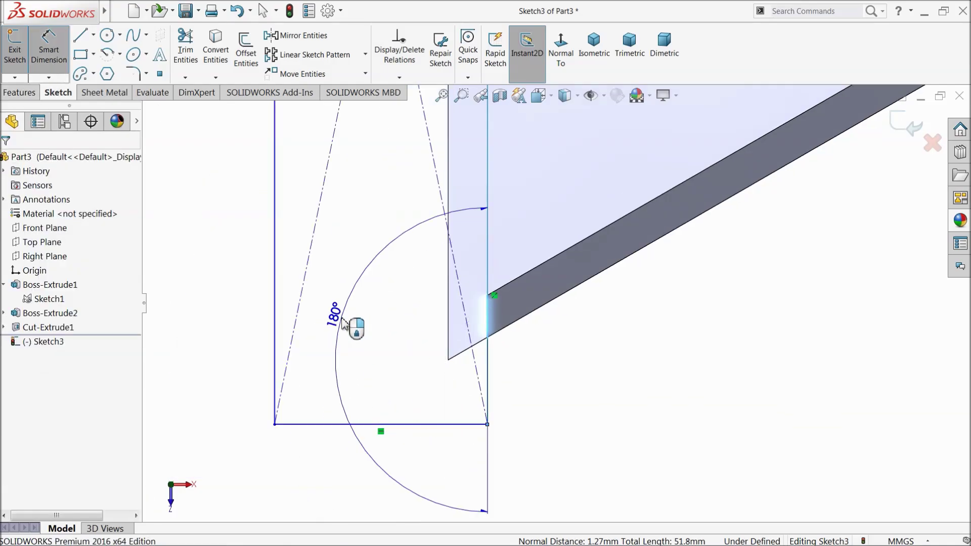
pyautogui.press('space')
pyautogui.press('Escape')
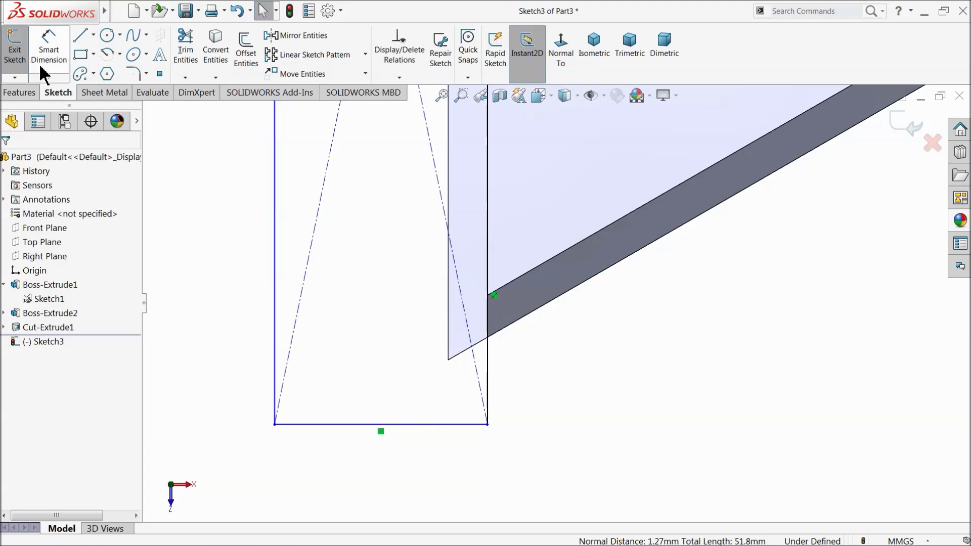
# Add a driven dimension between the base plate's end edge and the rectangle's long side on the plate
pyautogui.click(48, 51)
pyautogui.scroll(-3, 477, 373)
pyautogui.click(403, 277)
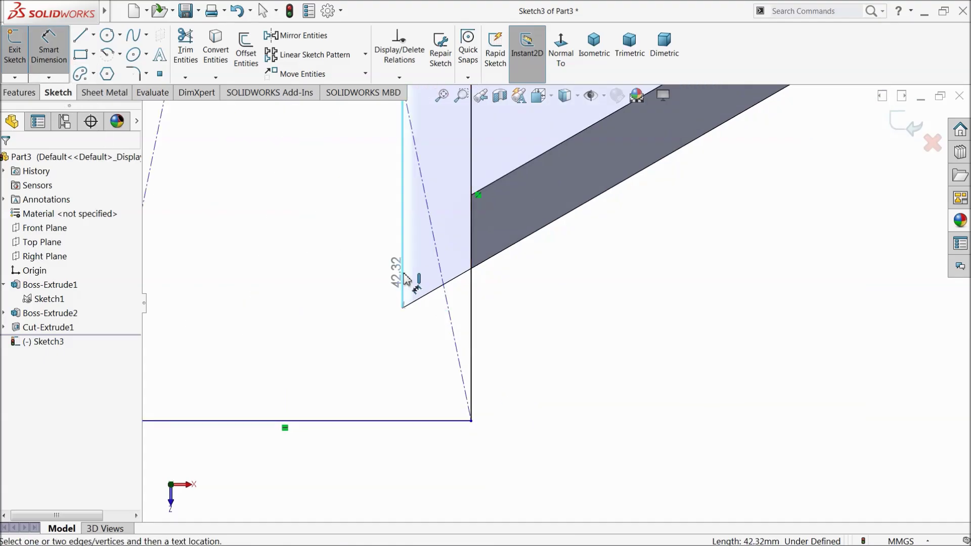
pyautogui.click(470, 296)
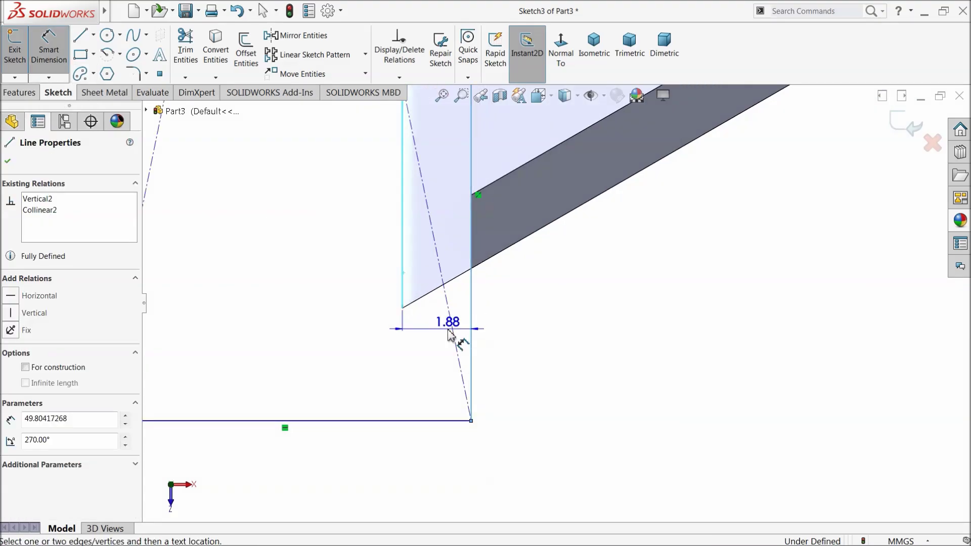
pyautogui.click(518, 345)
pyautogui.click(569, 282)
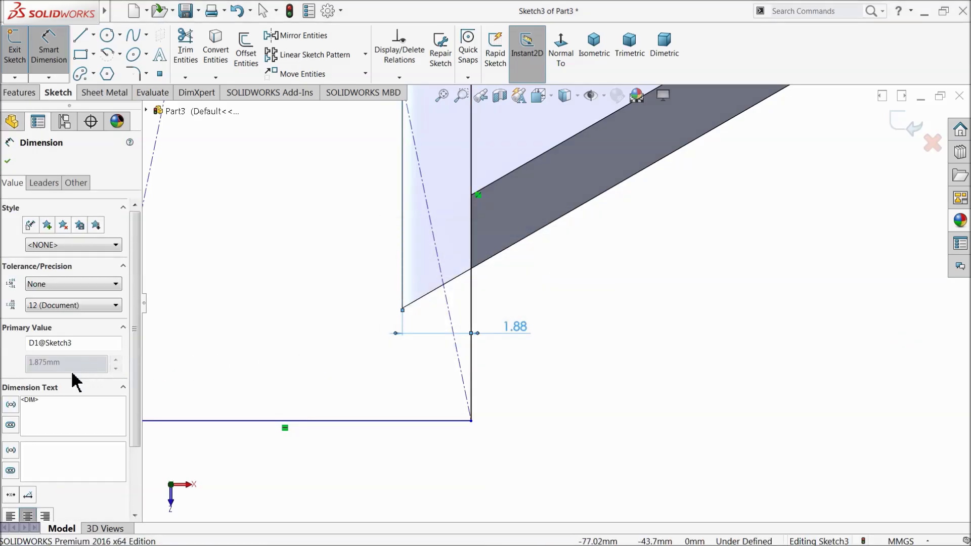
pyautogui.click(8, 161)
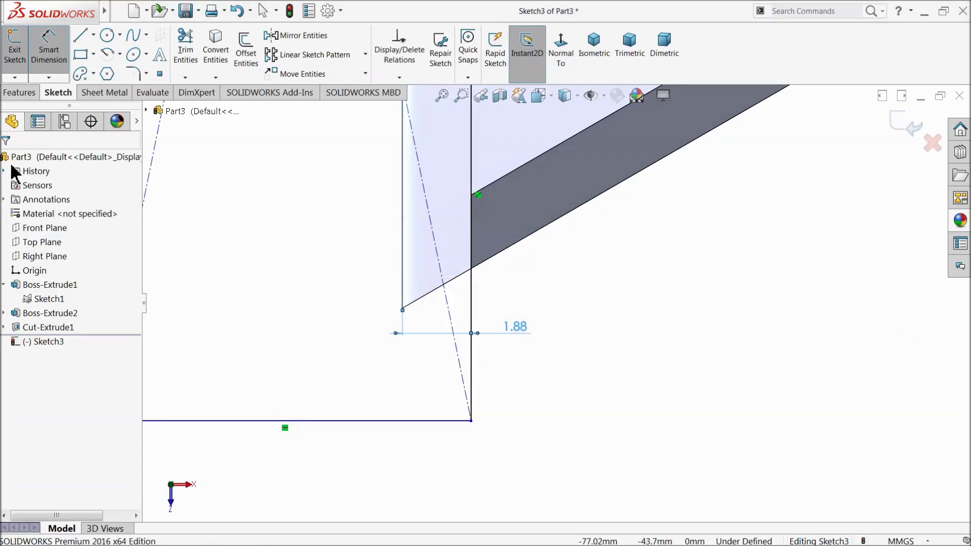
# Cut the rectangle Through All the base plate to trim its end flush with the wall
pyautogui.scroll(8, 570, 237)
pyautogui.scroll(-6, 571, 237)
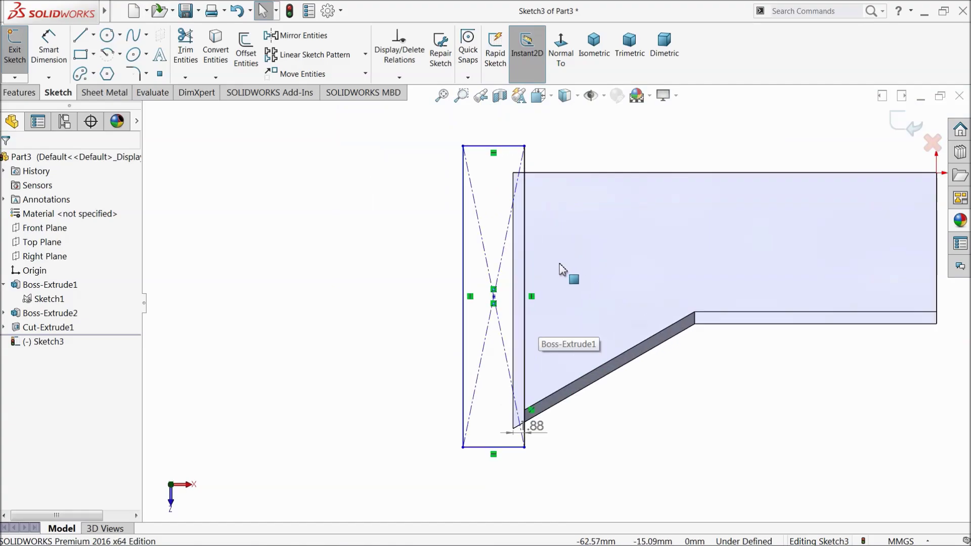
pyautogui.click(20, 94)
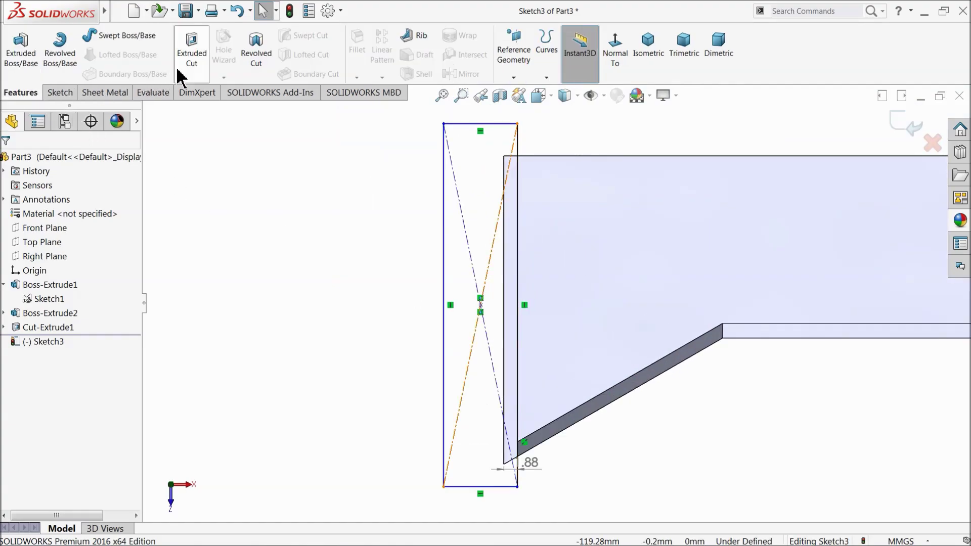
pyautogui.click(192, 56)
pyautogui.click(54, 242)
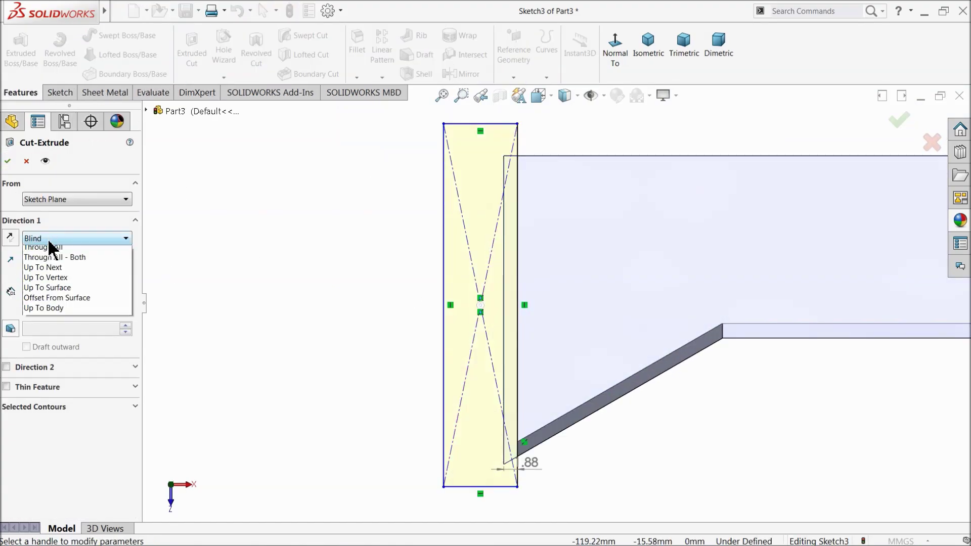
pyautogui.click(50, 258)
pyautogui.moveTo(273, 374); pyautogui.dragTo(280, 232, button='middle')
pyautogui.scroll(3, 363, 300)
pyautogui.scroll(-4, 565, 349)
pyautogui.scroll(-2, 565, 359)
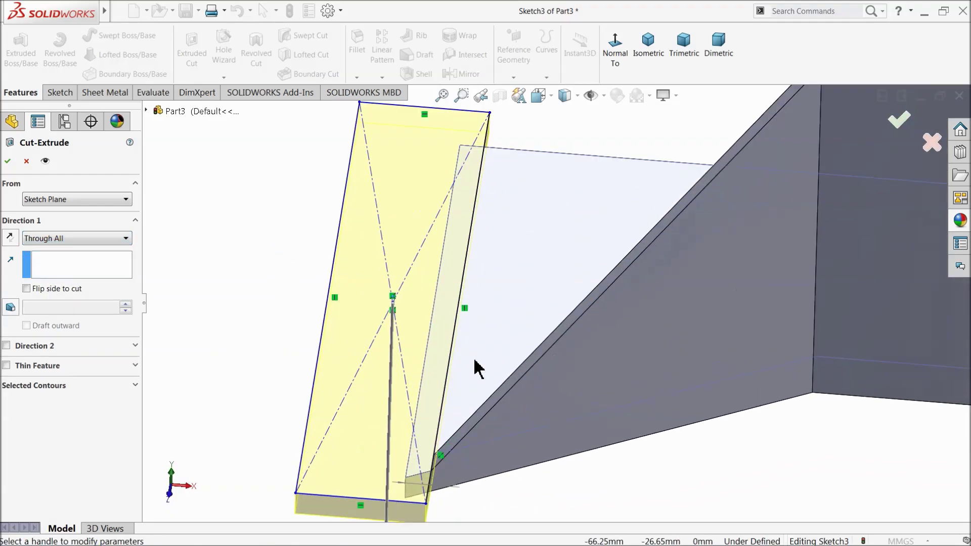
pyautogui.click(8, 161)
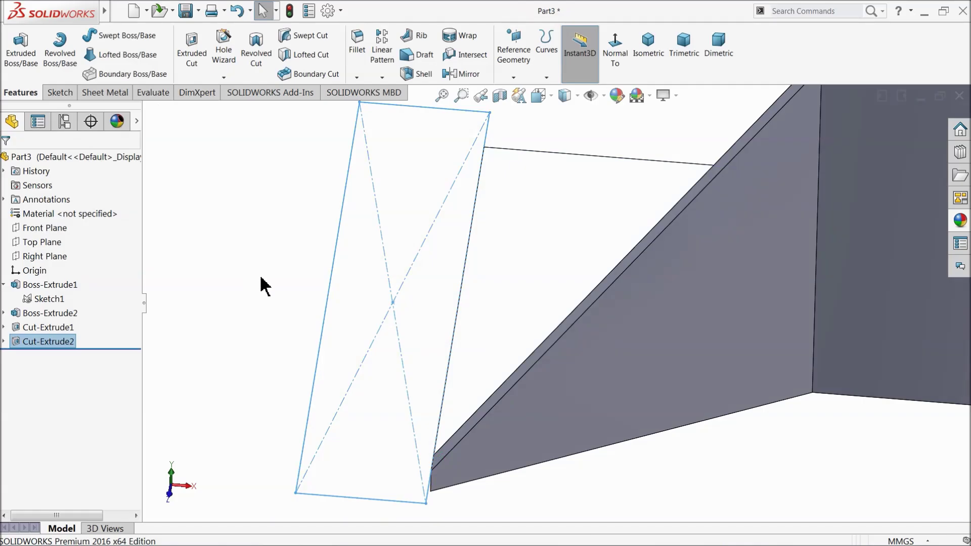
pyautogui.click(263, 286)
# Start a symmetric fillet with a 15 mm radius on the outer vertical edge of the wall's bend
pyautogui.moveTo(317, 348)
pyautogui.mouseDown(button='middle')
pyautogui.moveTo(397, 320)
pyautogui.moveTo(412, 373)
pyautogui.moveTo(397, 345)
pyautogui.mouseUp(button='middle')
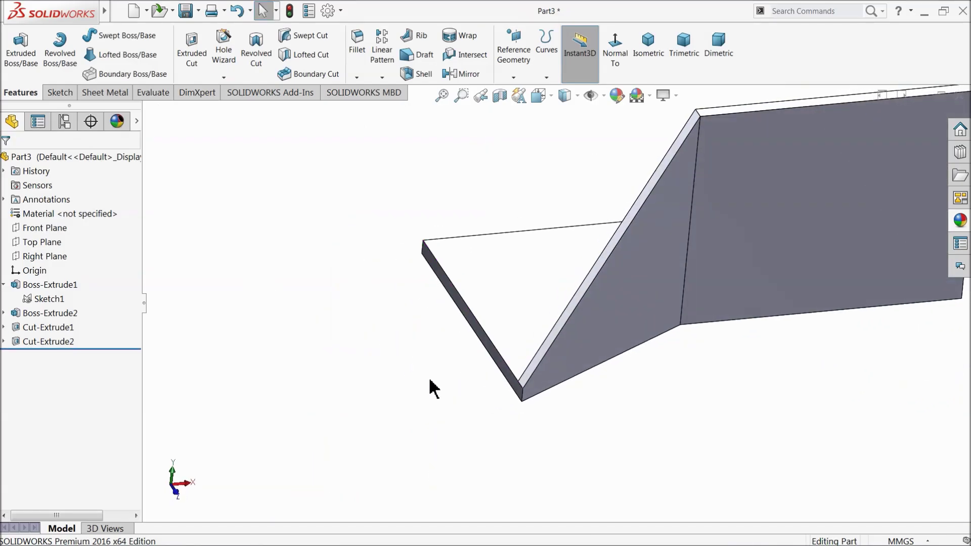
pyautogui.scroll(4, 426, 387)
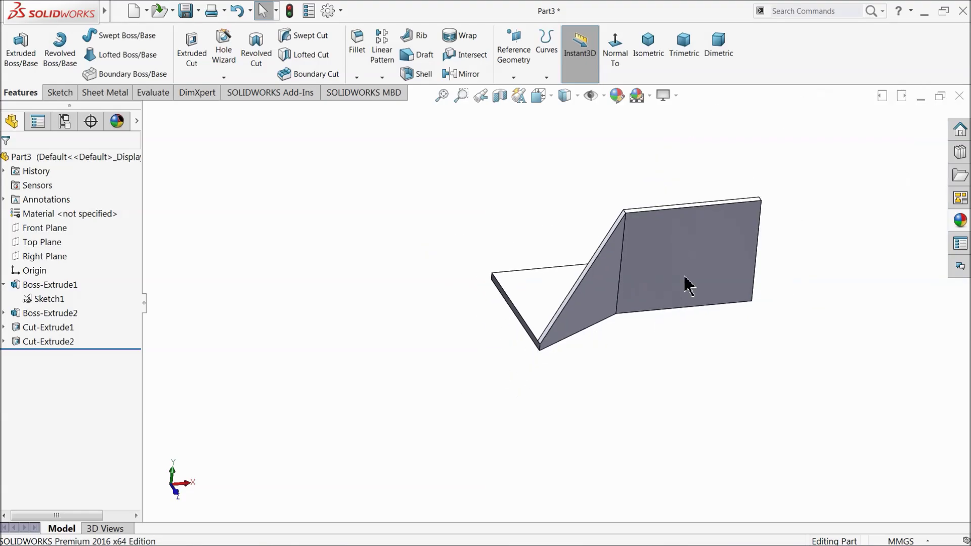
pyautogui.scroll(-4, 688, 250)
pyautogui.moveTo(612, 290); pyautogui.dragTo(609, 278, button='middle')
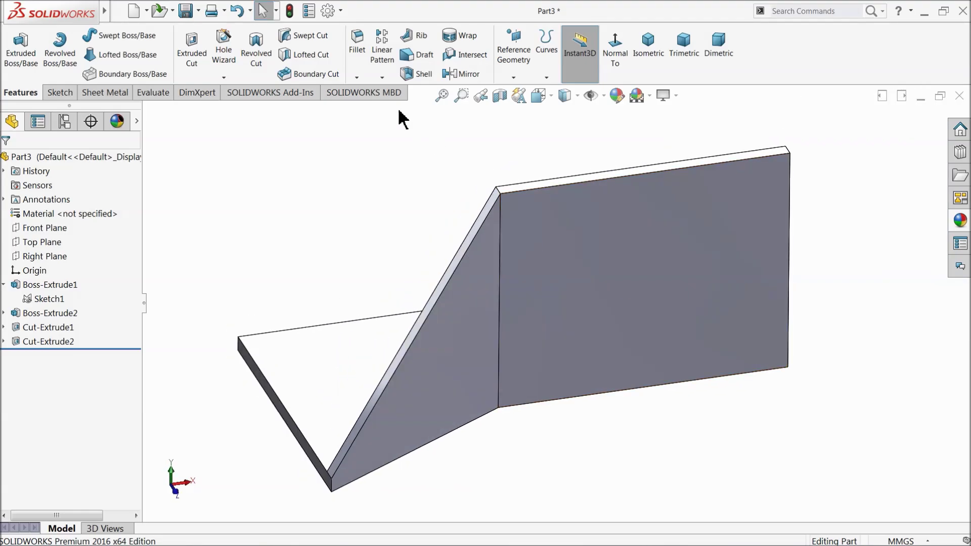
pyautogui.click(357, 51)
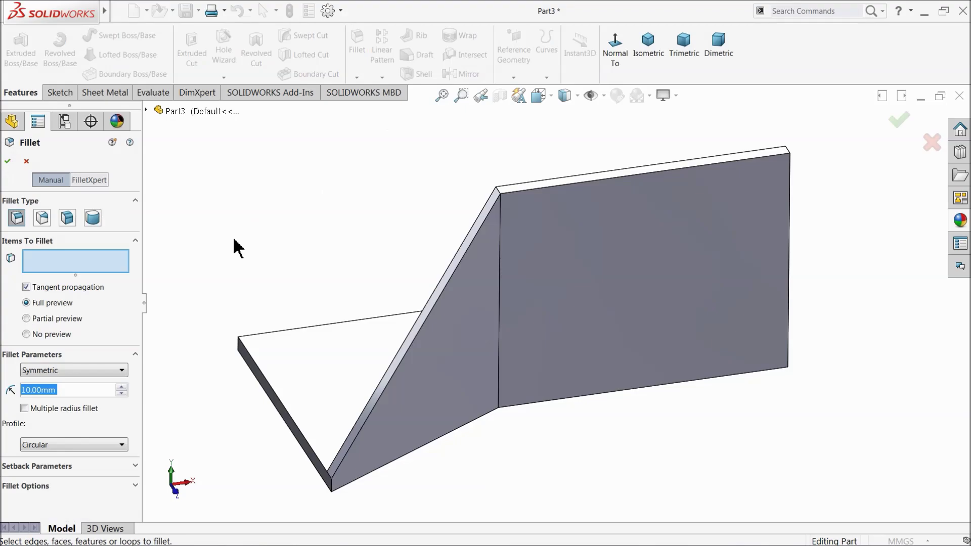
pyautogui.write('15')
pyautogui.press('Return')
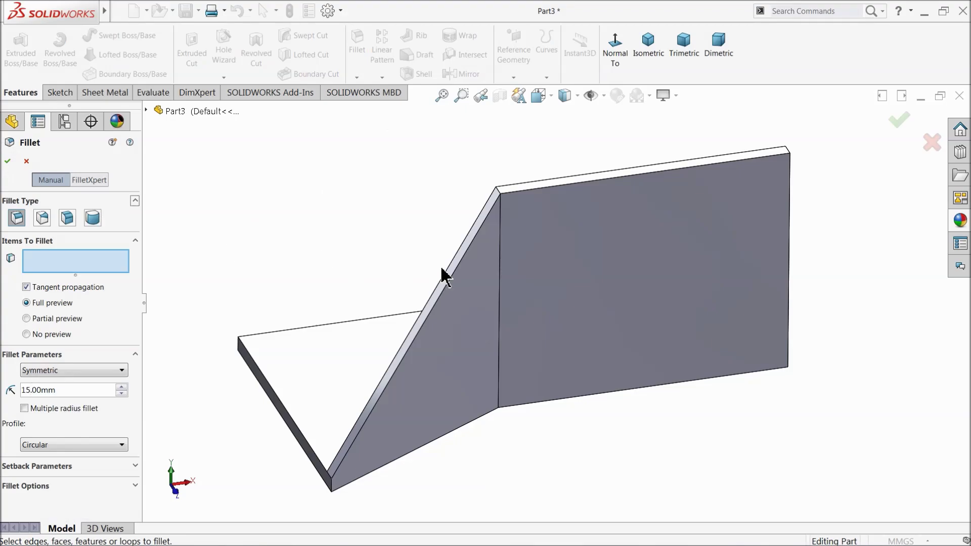
pyautogui.scroll(-3, 518, 236)
pyautogui.click(480, 202)
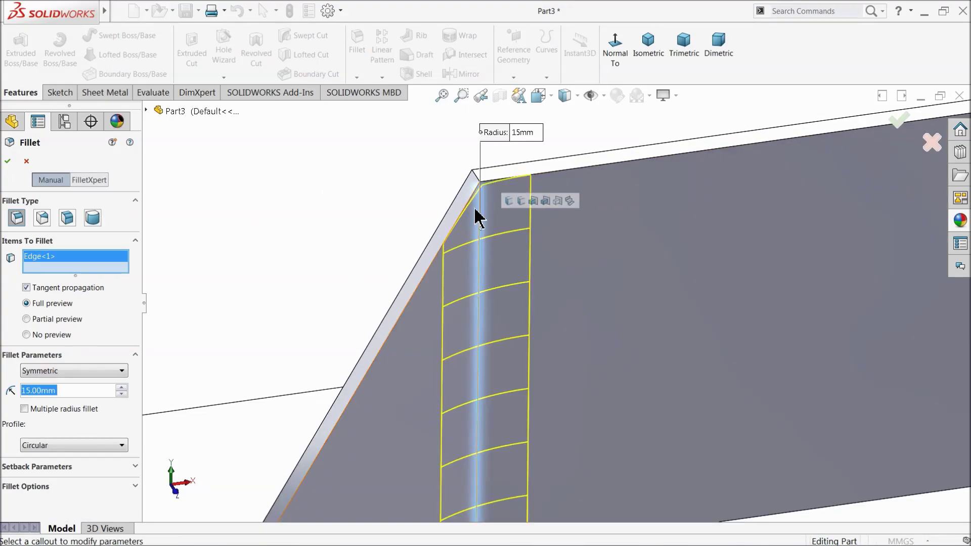
# Add the short top edge and the inner vertical edge of the wall's bend to the 15 mm fillet and apply it
pyautogui.click(482, 180)
pyautogui.scroll(2, 483, 184)
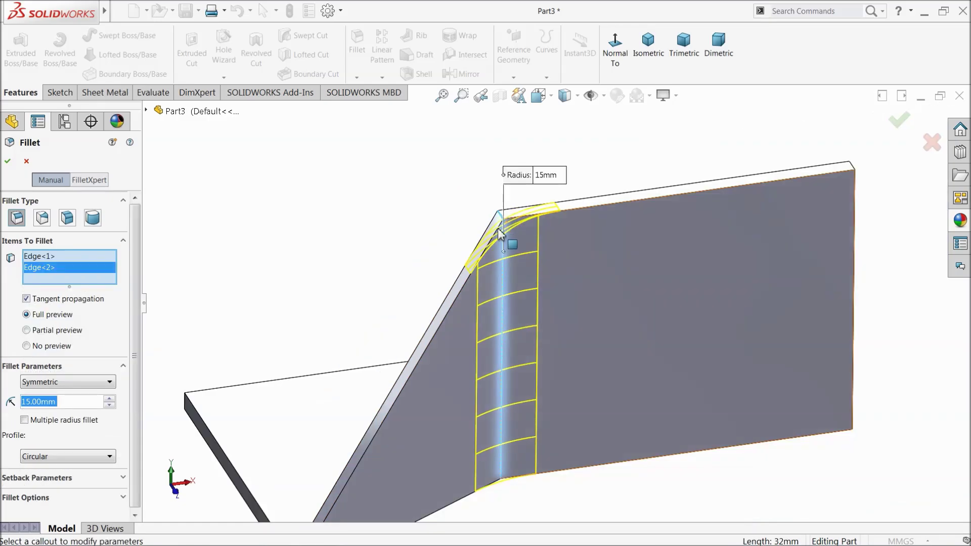
pyautogui.moveTo(483, 185); pyautogui.dragTo(583, 322, button='middle')
pyautogui.scroll(-3, 454, 260)
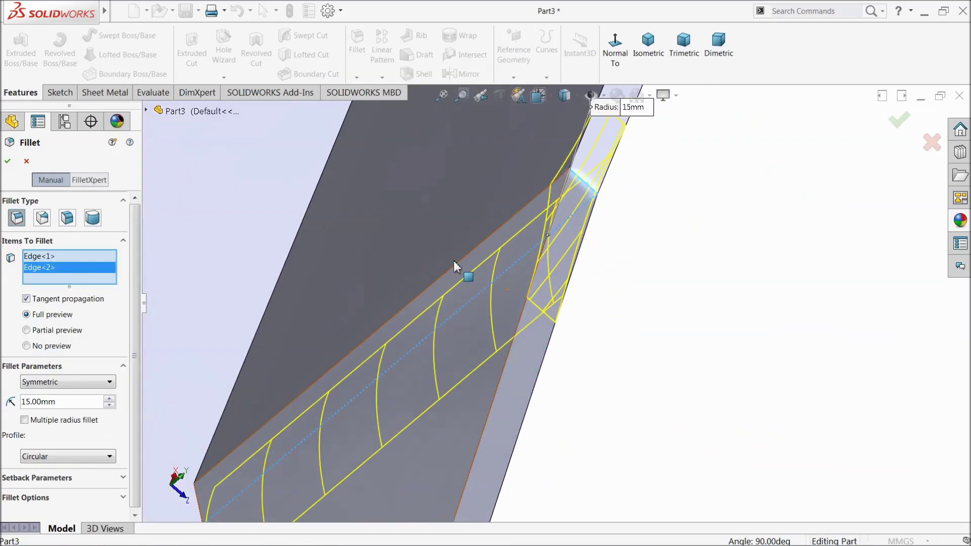
pyautogui.click(467, 259)
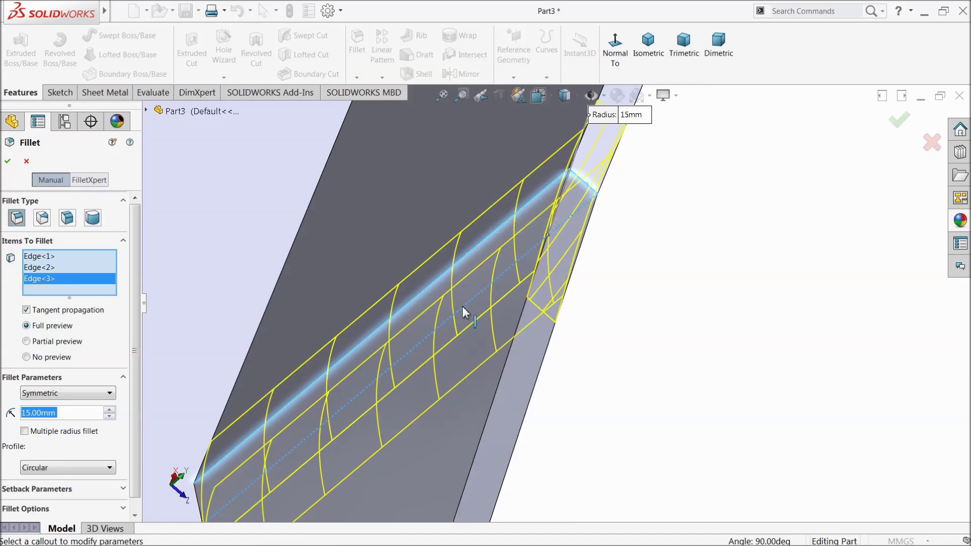
pyautogui.moveTo(462, 306); pyautogui.dragTo(390, 250, button='middle')
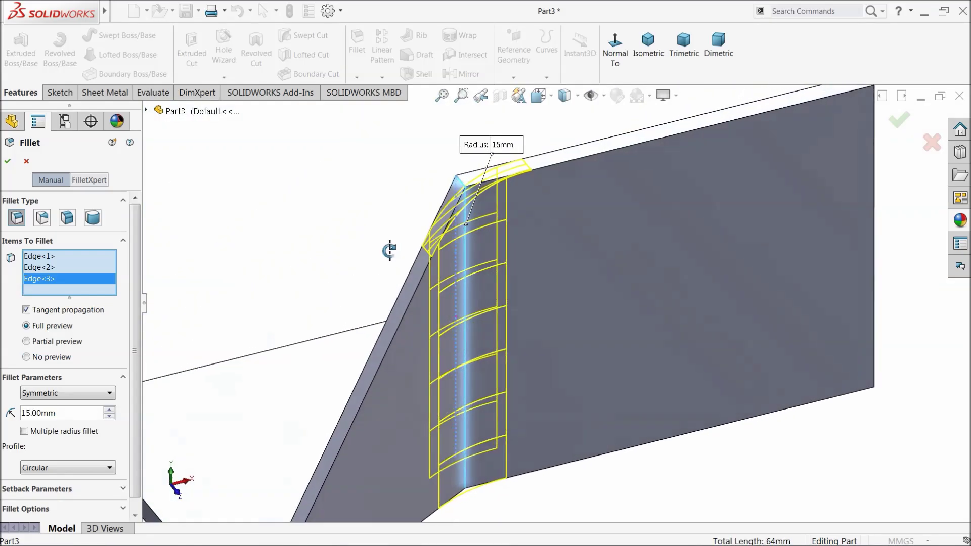
pyautogui.click(8, 162)
# Start a sketch on the wall's flat outer face and draw a circle in its upper half, slightly toward the free end
pyautogui.moveTo(427, 284)
pyautogui.mouseDown(button='middle')
pyautogui.moveTo(505, 328)
pyautogui.moveTo(416, 275)
pyautogui.moveTo(427, 273)
pyautogui.mouseUp(button='middle')
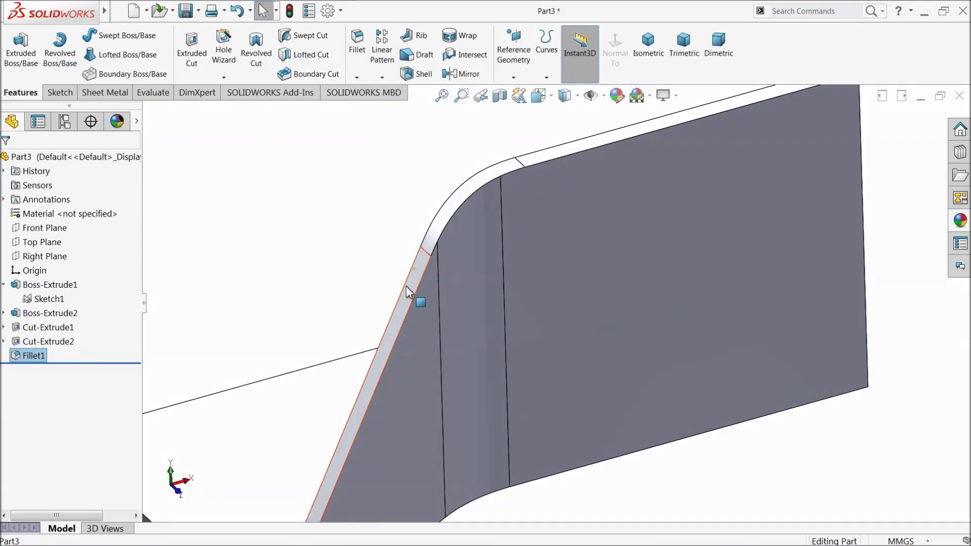
pyautogui.scroll(4, 394, 312)
pyautogui.moveTo(394, 320); pyautogui.dragTo(409, 303, button='middle')
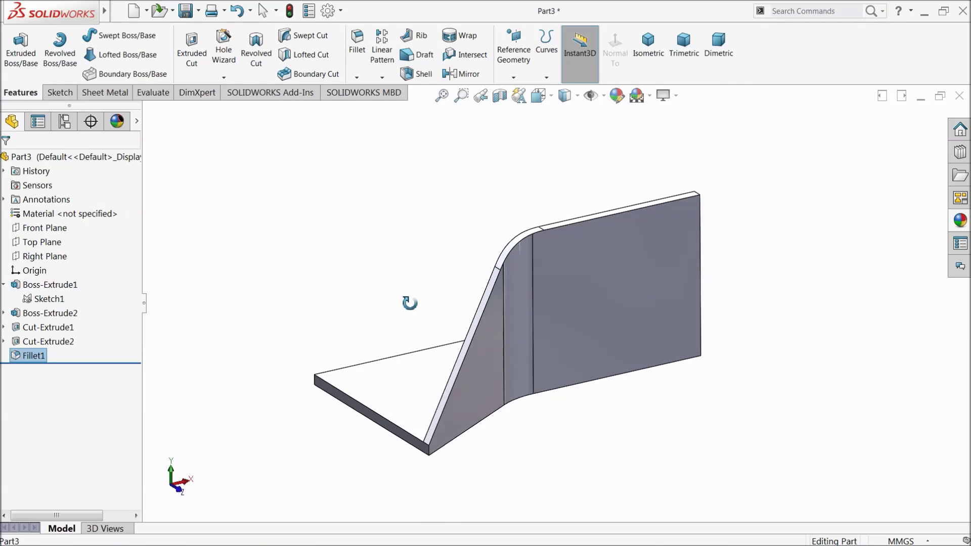
pyautogui.click(629, 267)
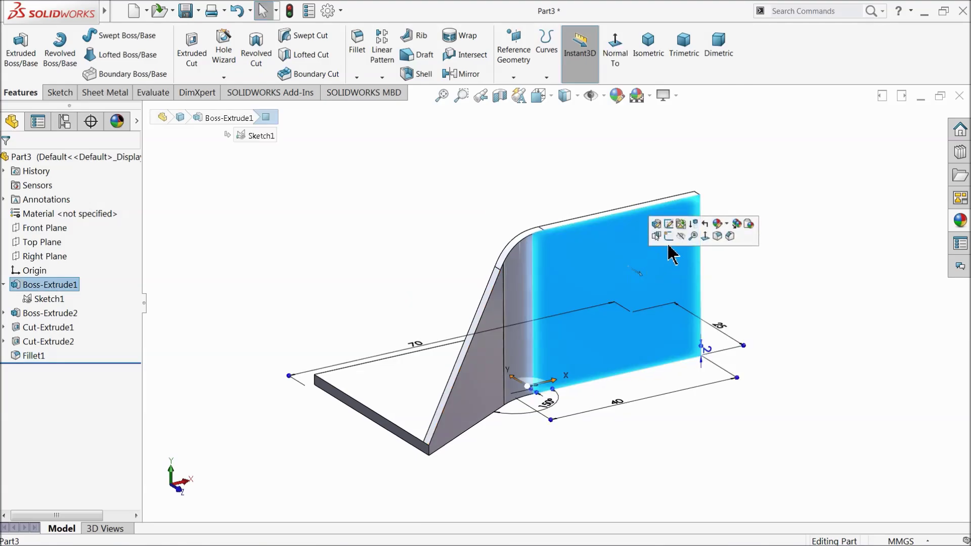
pyautogui.click(674, 225)
pyautogui.click(567, 44)
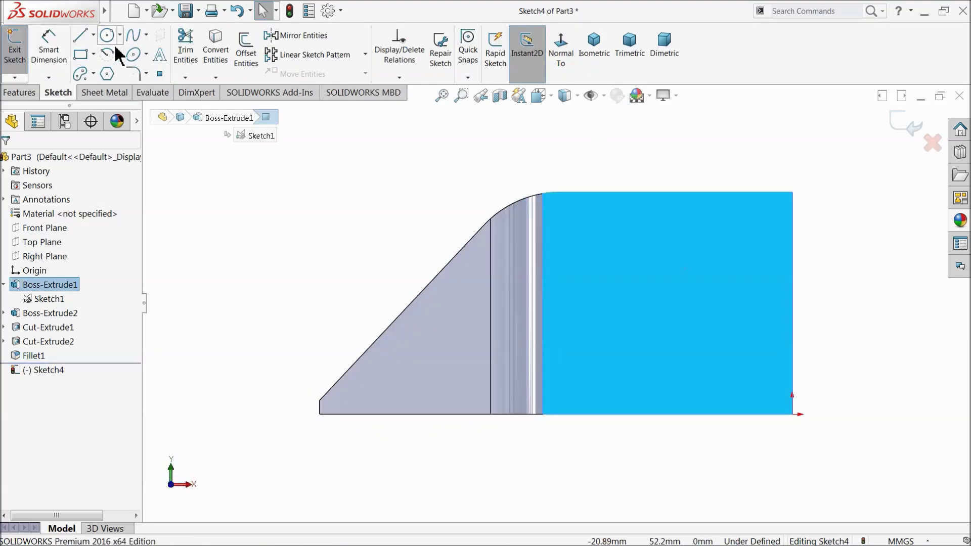
pyautogui.click(107, 35)
pyautogui.scroll(-2, 784, 271)
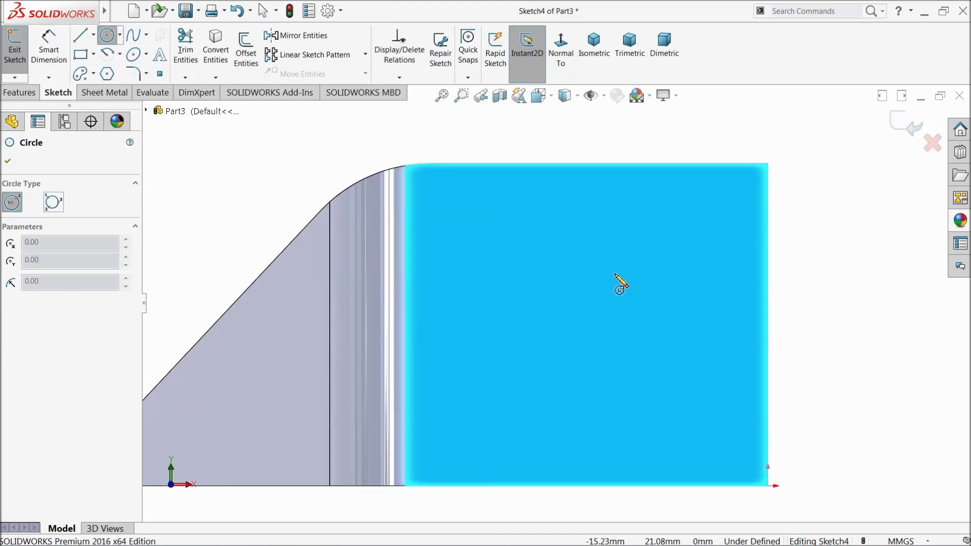
pyautogui.click(615, 274)
pyautogui.click(649, 241)
# Start a Smart Dimension for the circle on the wall face
pyautogui.click(48, 51)
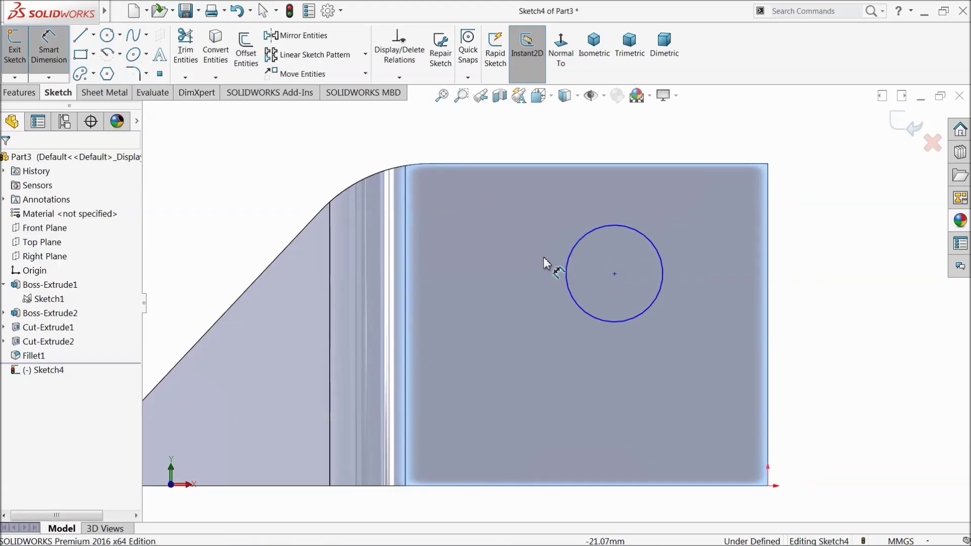
# Dimension the circle's centre 12 mm below the upright plate's top edge
pyautogui.click(614, 273)
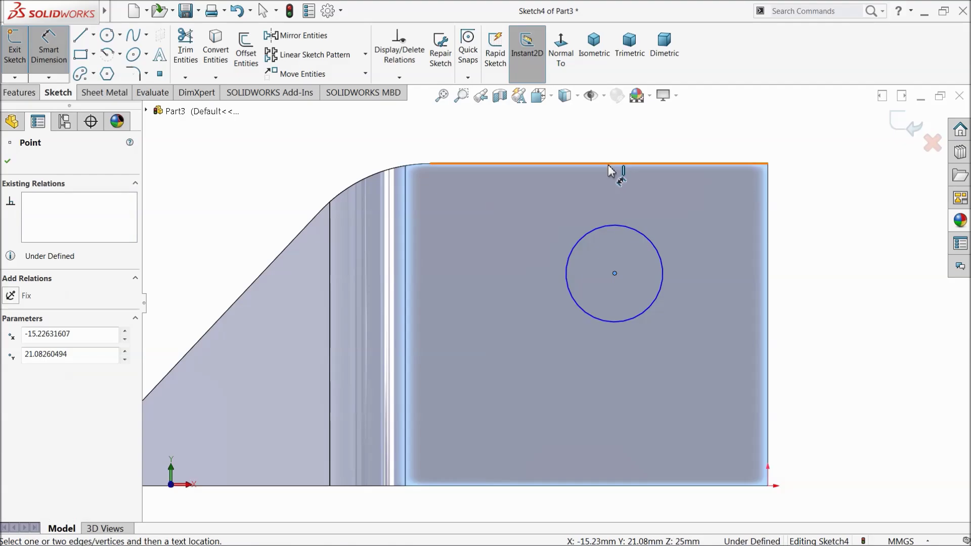
pyautogui.click(609, 165)
pyautogui.click(807, 221)
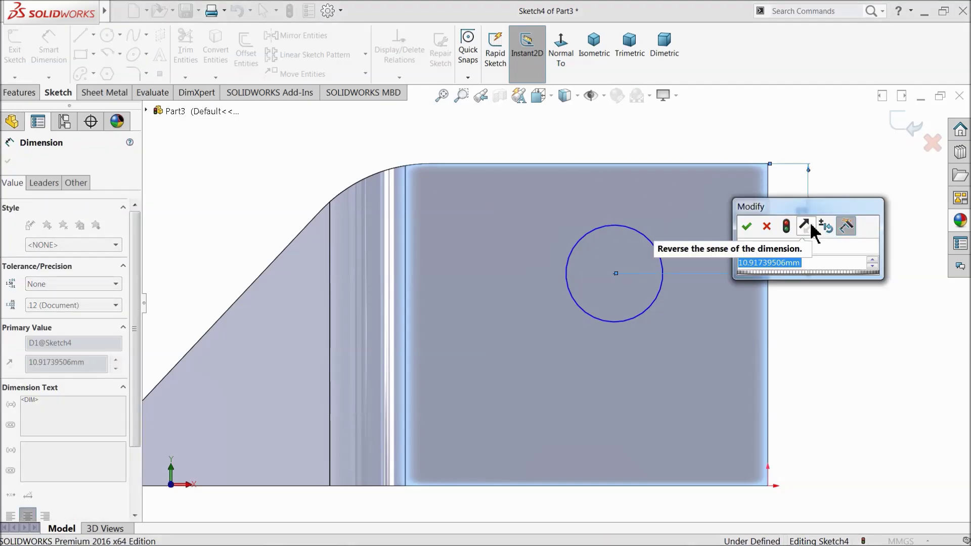
pyautogui.write('12')
pyautogui.press('Return')
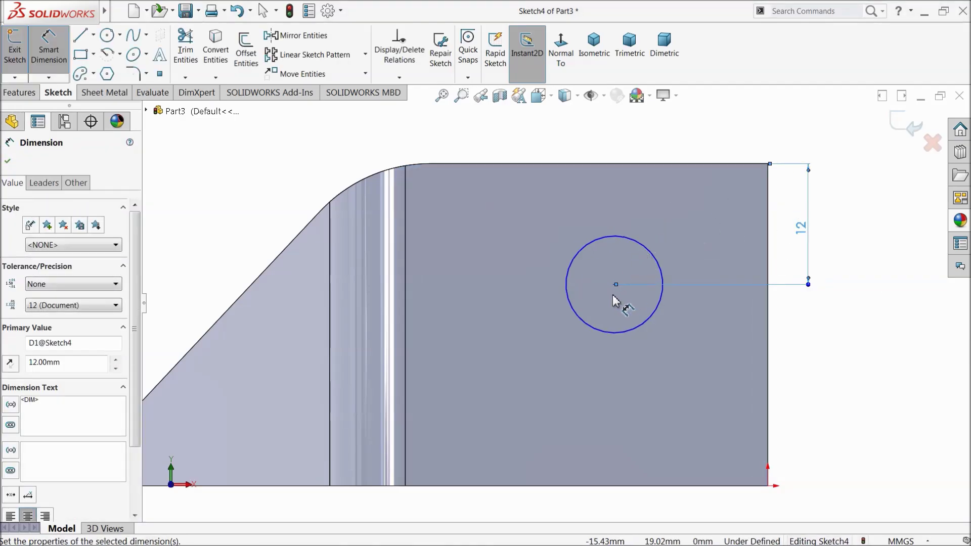
# Dimension the circle 25 mm horizontally from the plate's vertical outer edge
pyautogui.click(660, 310)
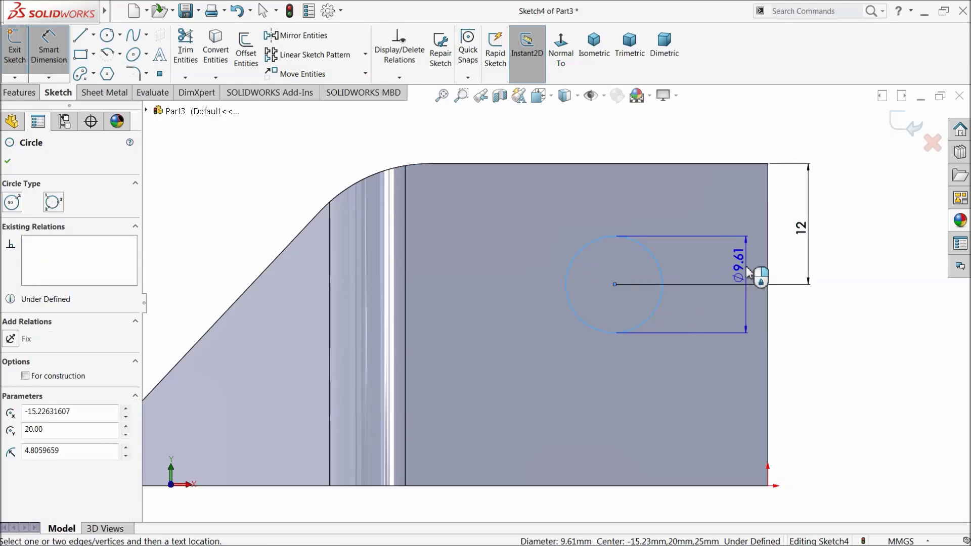
pyautogui.click(769, 272)
pyautogui.click(683, 141)
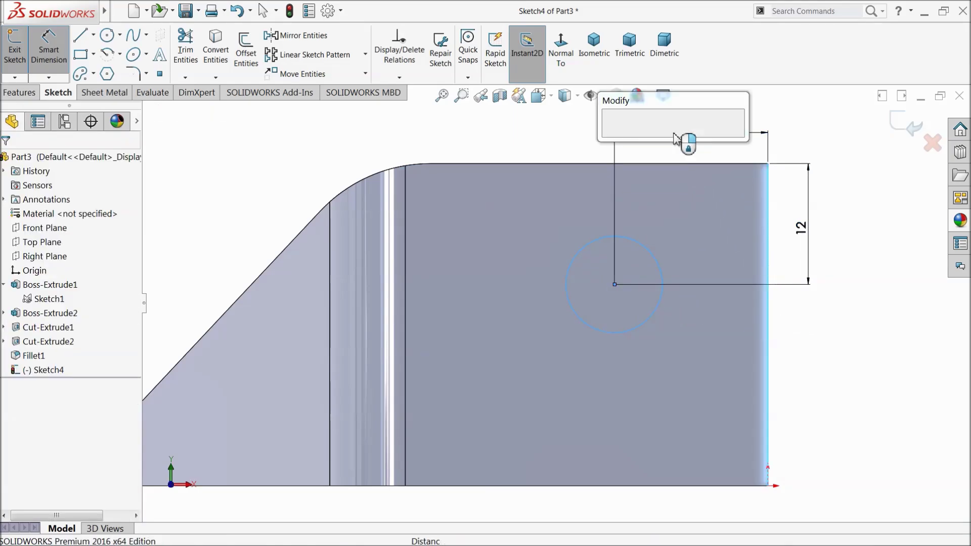
pyautogui.write('25')
pyautogui.press('Return')
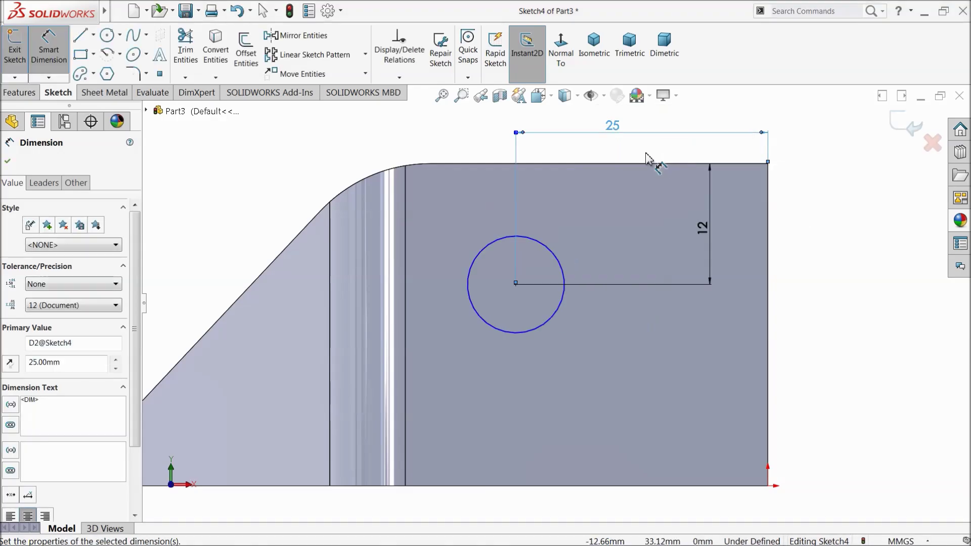
# Set the circle's diameter to 8 mm
pyautogui.click(559, 263)
pyautogui.click(609, 218)
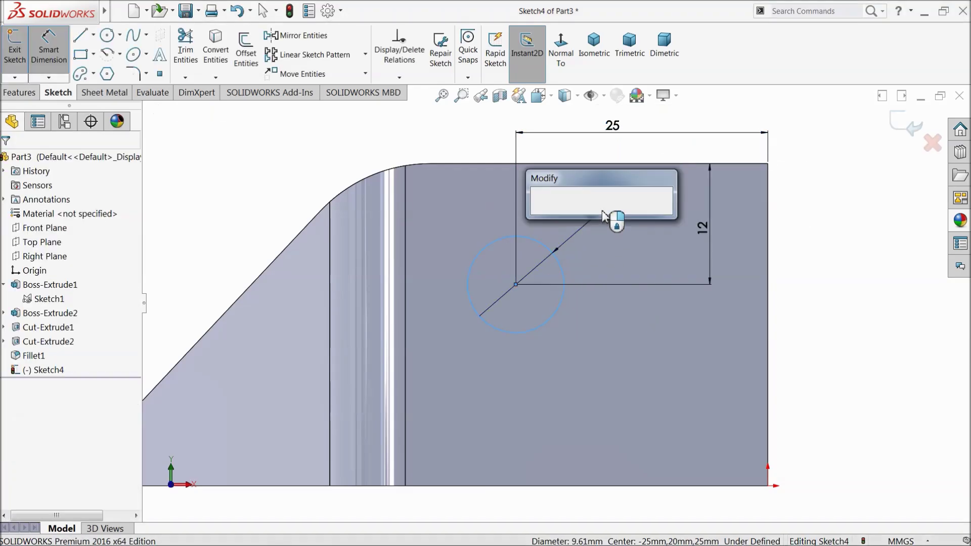
pyautogui.write('8')
pyautogui.press('Return')
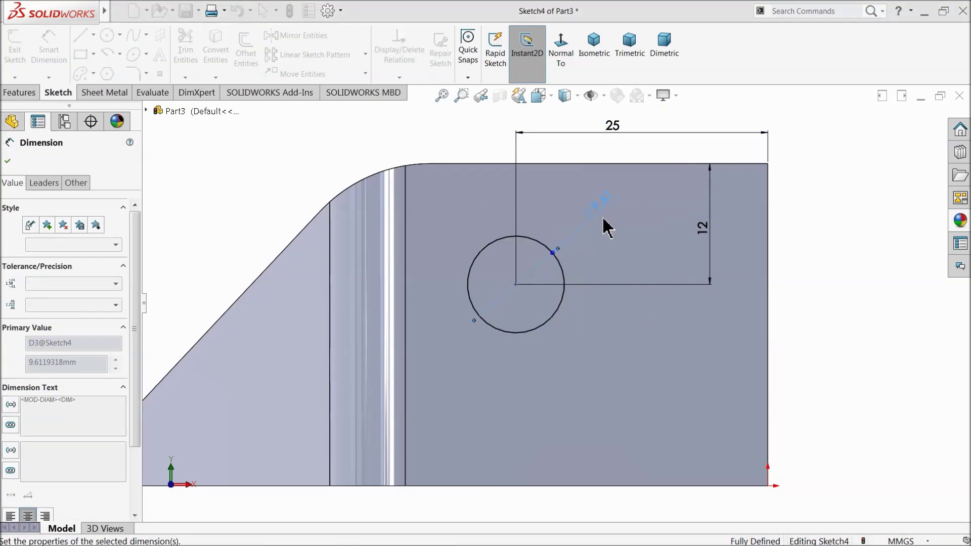
# Extrude-cut the circle sketch with the Through All end condition to make the hole in the upright plate
pyautogui.scroll(2, 582, 235)
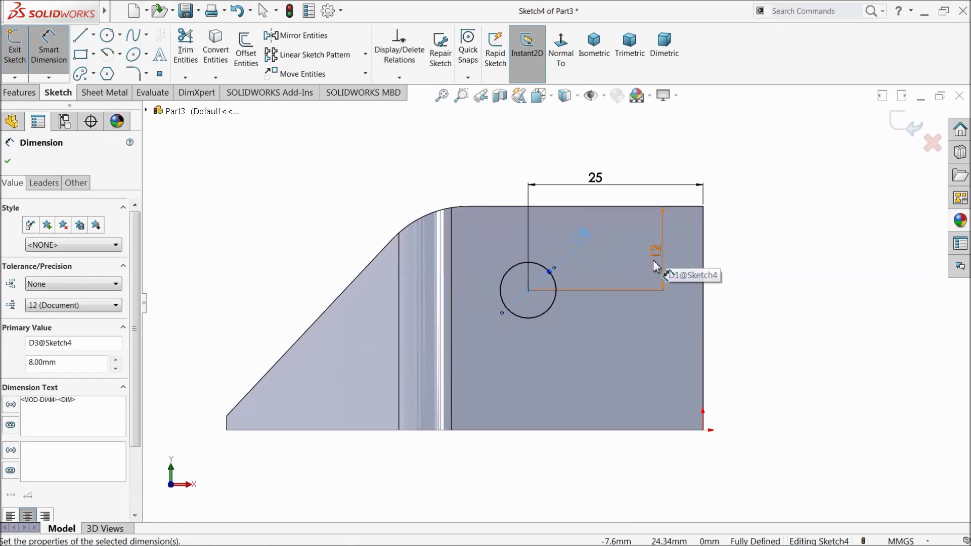
pyautogui.click(23, 94)
pyautogui.click(192, 68)
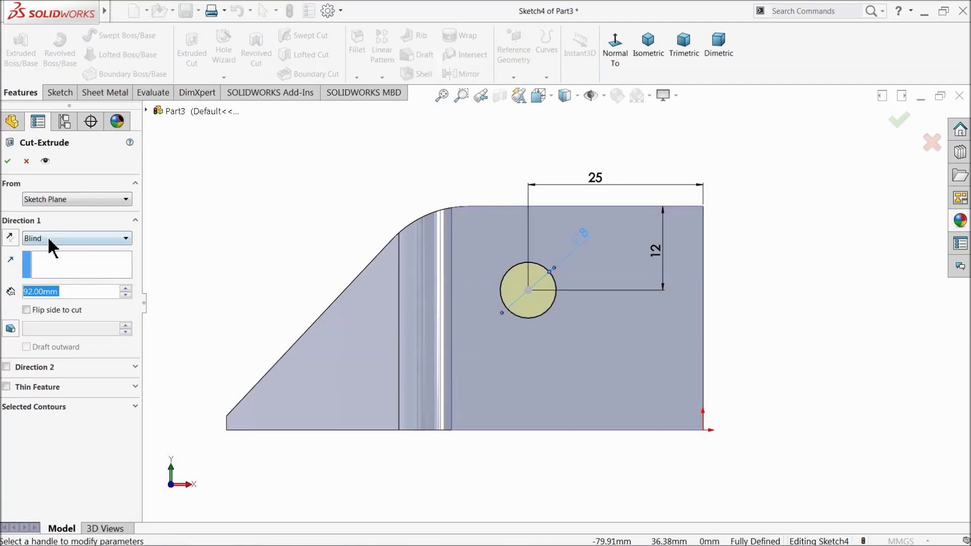
pyautogui.click(49, 241)
pyautogui.click(41, 257)
pyautogui.click(8, 161)
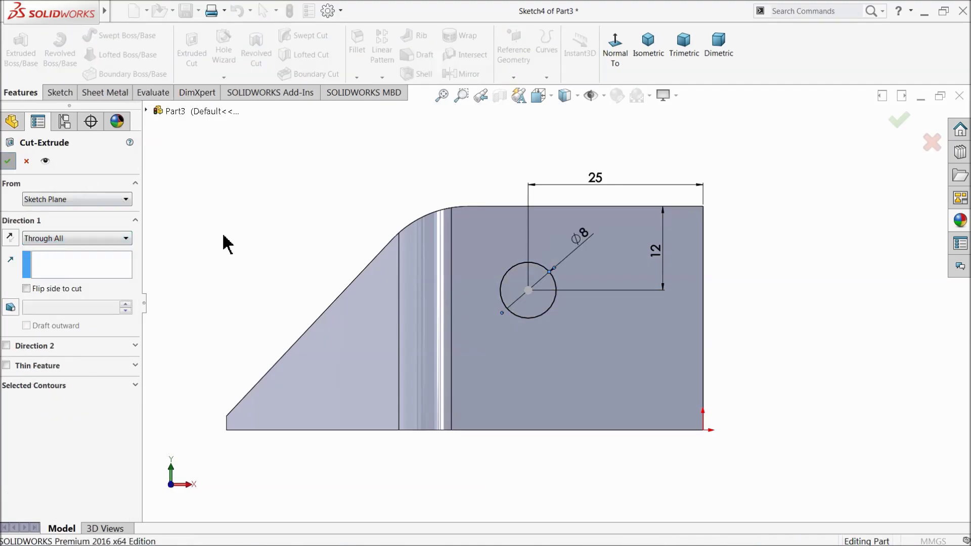
pyautogui.moveTo(258, 234); pyautogui.dragTo(304, 285, button='middle')
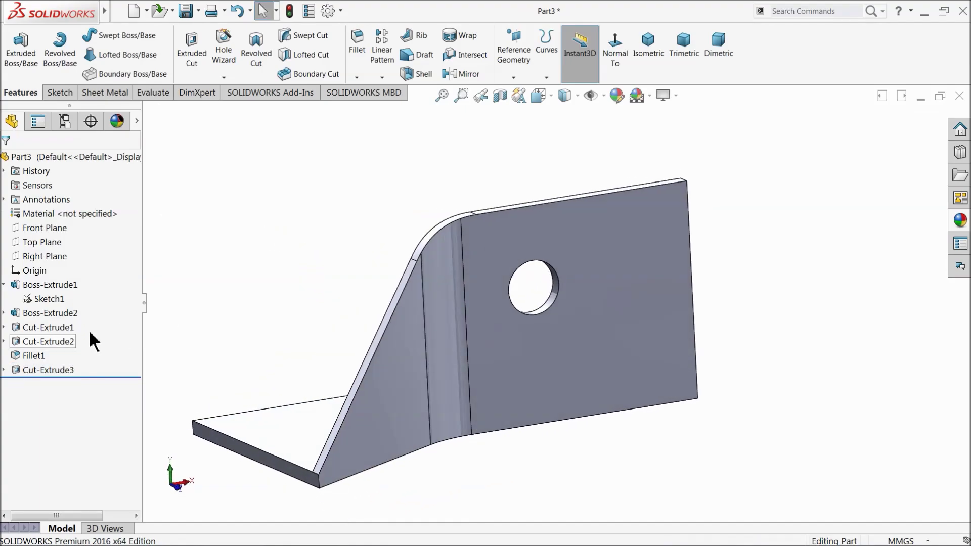
# Inspect the dimensions of the hole's sketch under Cut-Extrude3
pyautogui.click(4, 370)
pyautogui.click(43, 384)
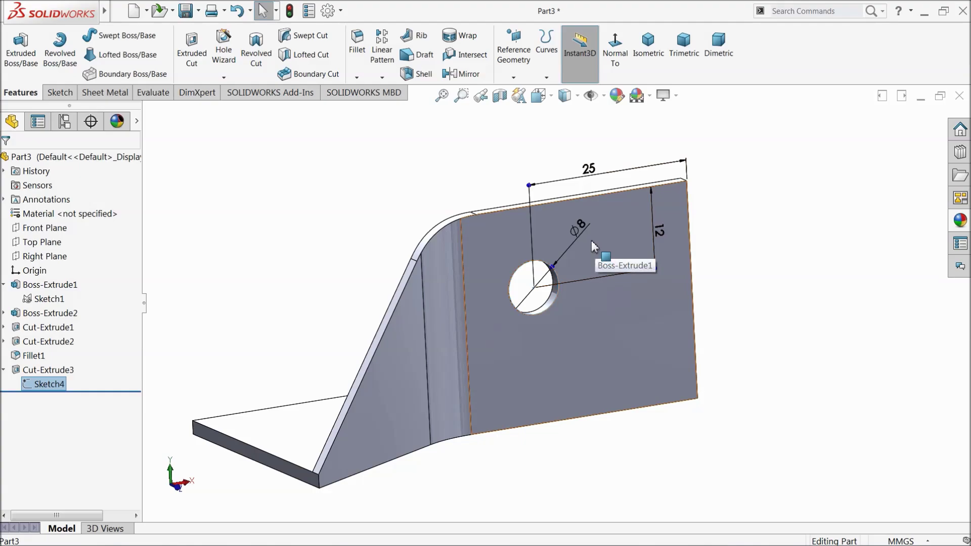
pyautogui.click(373, 204)
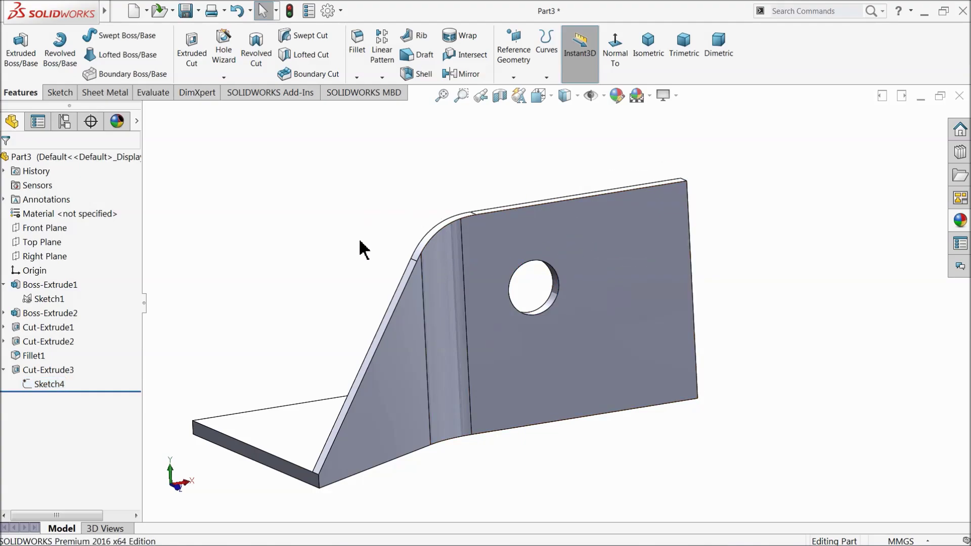
# Fillet the upright plate's outer bottom edge and the inner edge where it meets the base with a 5 mm radius
pyautogui.moveTo(365, 245); pyautogui.dragTo(354, 290, button='middle')
pyautogui.scroll(2, 350, 282)
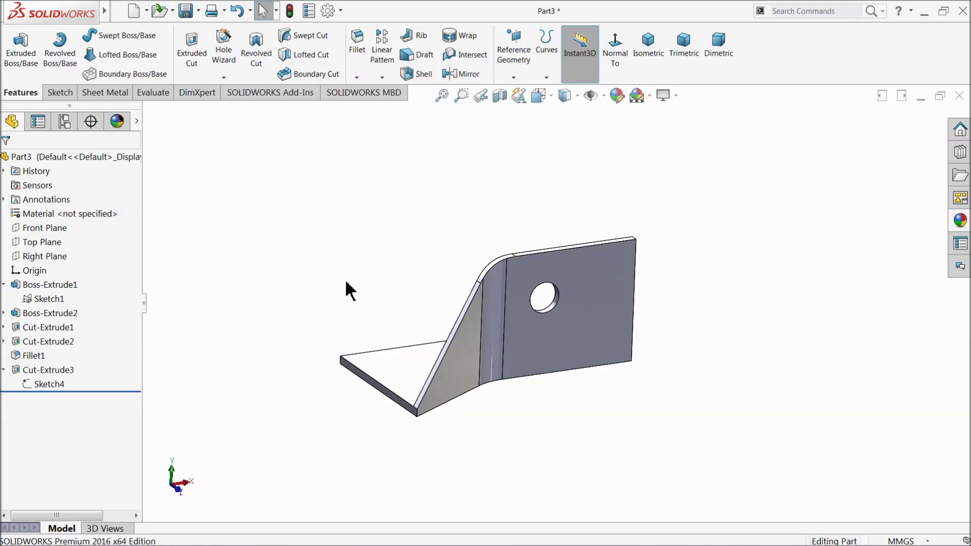
pyautogui.click(360, 57)
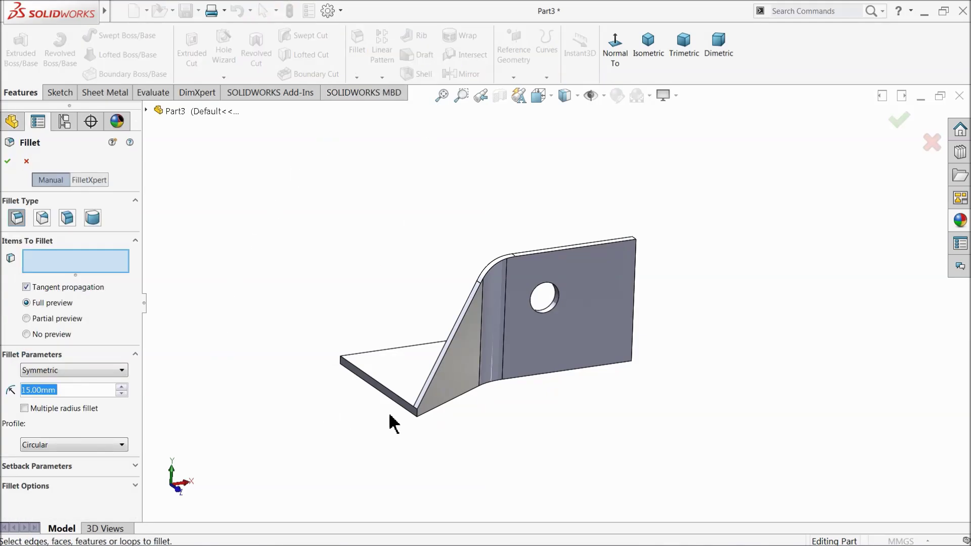
pyautogui.scroll(-3, 384, 427)
pyautogui.write('5')
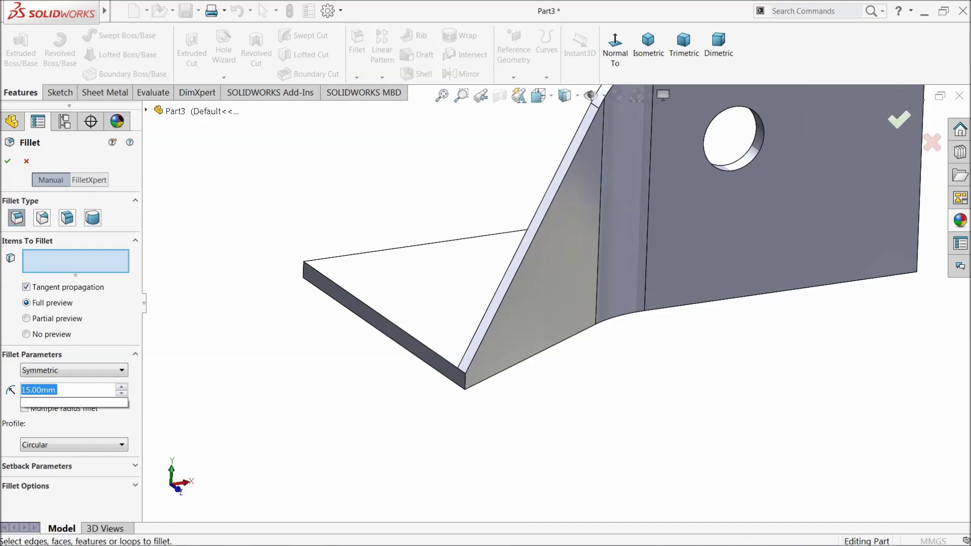
pyautogui.press('Return')
pyautogui.scroll(-2, 505, 380)
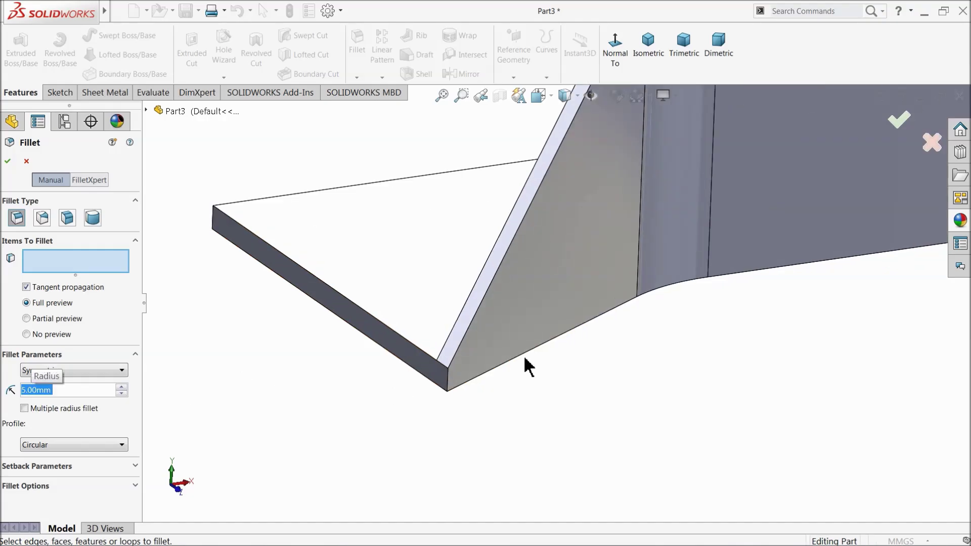
pyautogui.click(528, 359)
pyautogui.moveTo(494, 379); pyautogui.dragTo(536, 375, button='middle')
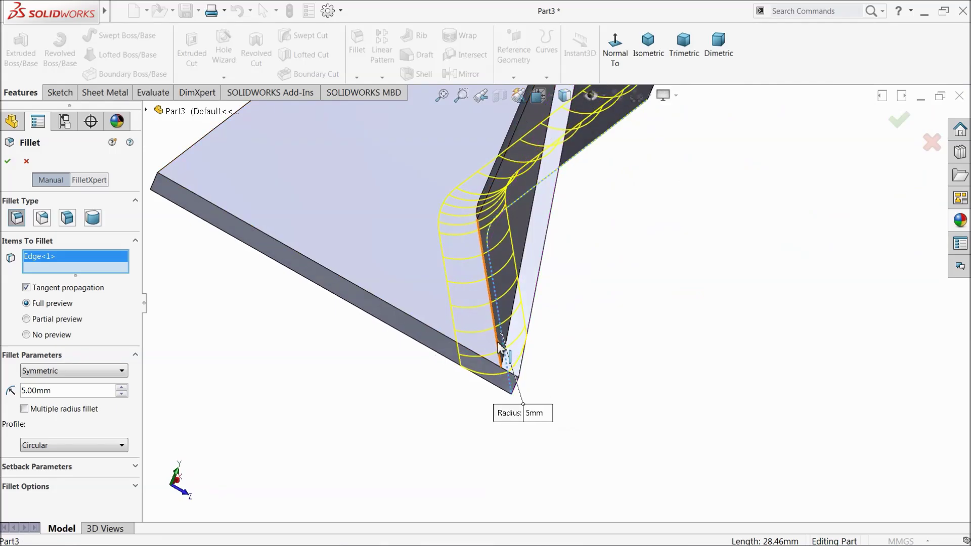
pyautogui.click(500, 348)
pyautogui.moveTo(499, 347); pyautogui.dragTo(523, 327, button='middle')
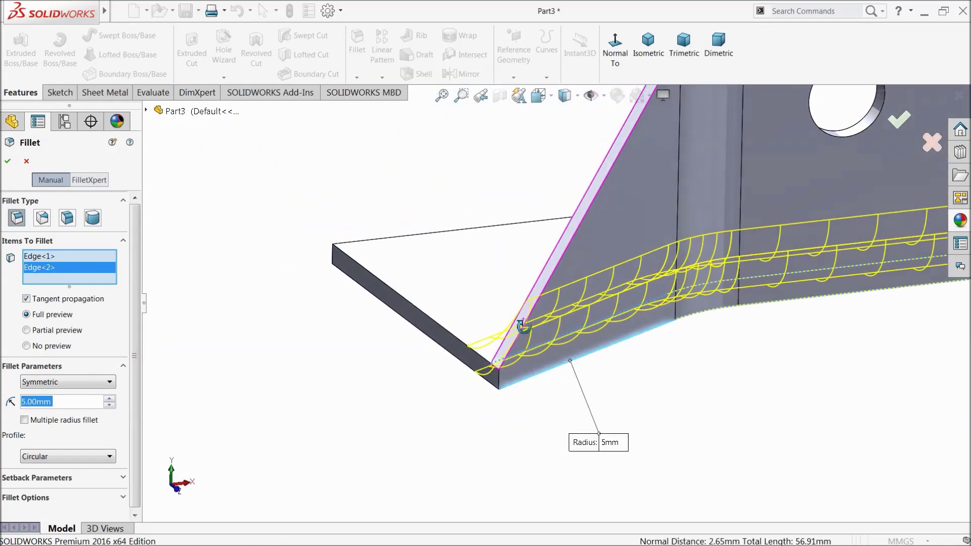
pyautogui.click(7, 162)
# Try to fillet the short edge between the base's end face and the sloped plate's narrow face at 5 mm
pyautogui.moveTo(493, 408); pyautogui.dragTo(614, 358, button='middle')
pyautogui.scroll(-4, 407, 412)
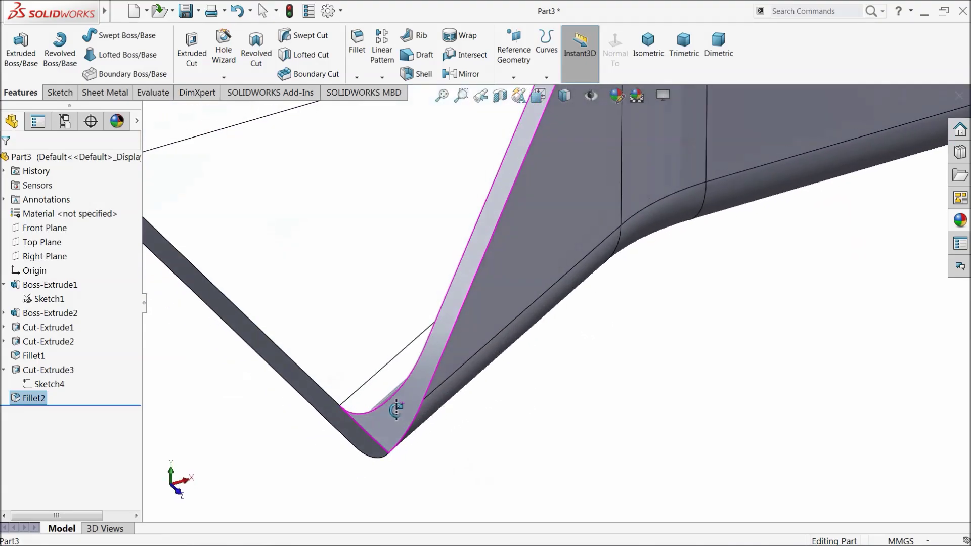
pyautogui.press('Escape')
pyautogui.click(357, 51)
pyautogui.scroll(-3, 386, 434)
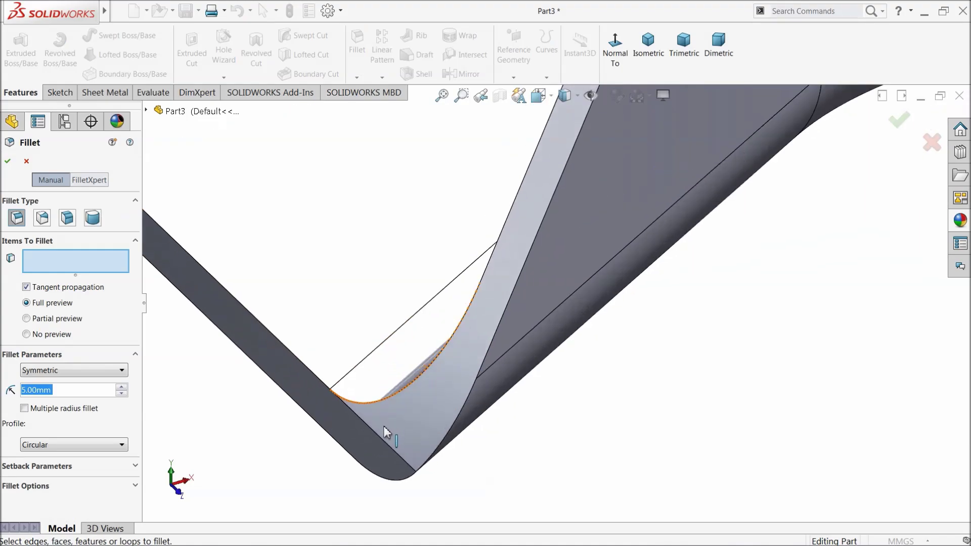
pyautogui.click(373, 432)
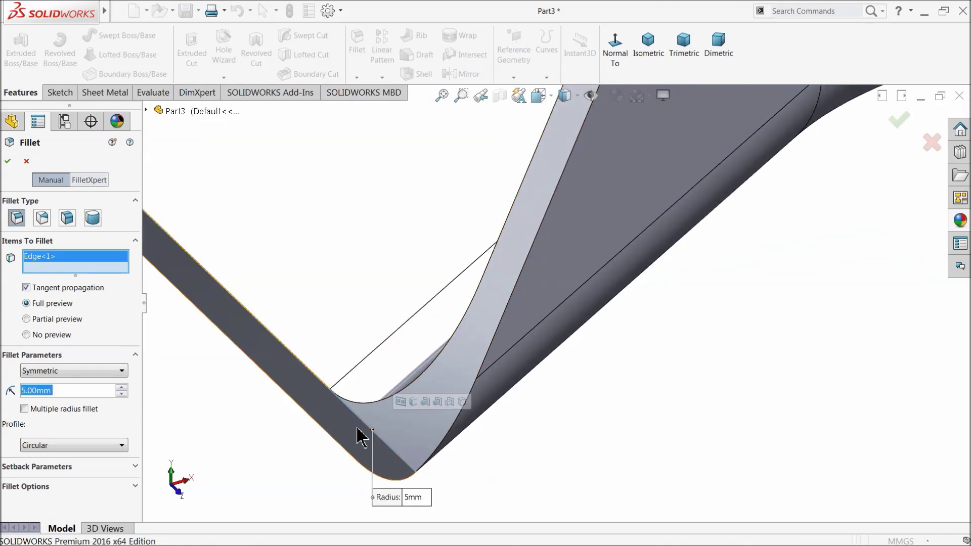
pyautogui.scroll(2, 422, 400)
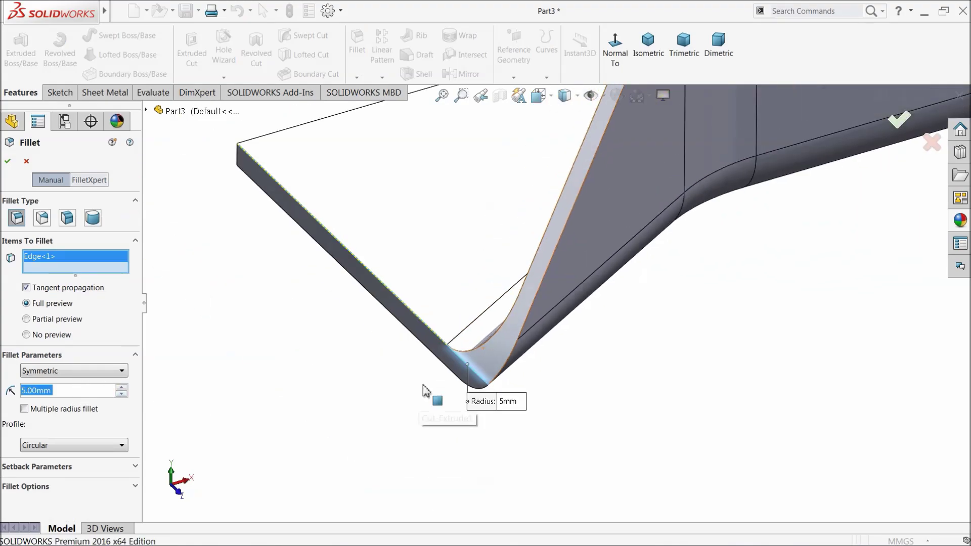
pyautogui.click(8, 162)
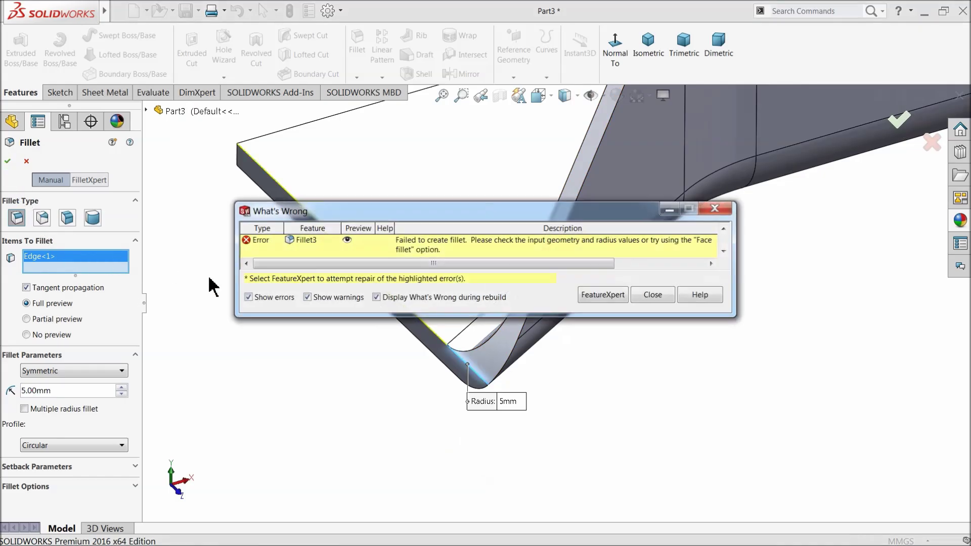
pyautogui.click(651, 297)
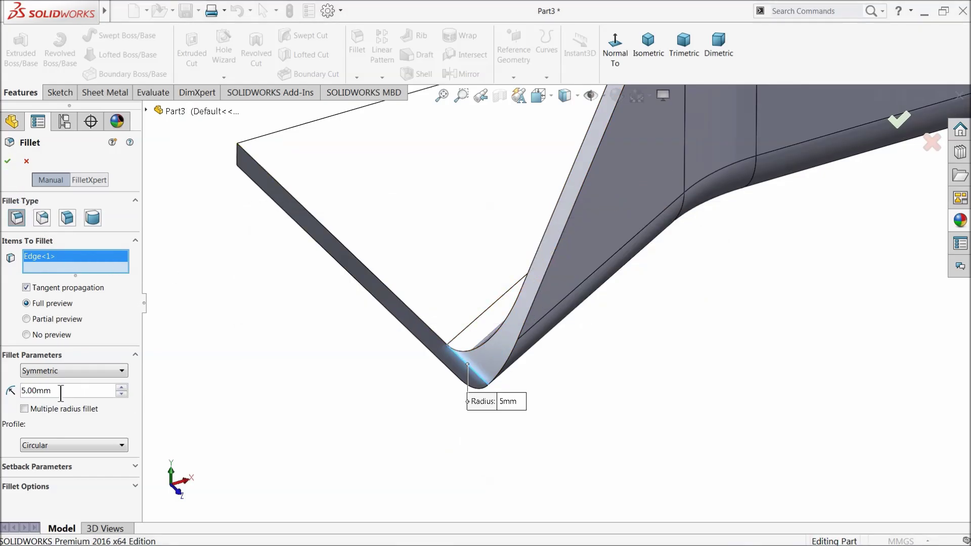
# Preview the corner edge fillet with radii of 3 mm, 2 mm and 0.5 mm
pyautogui.write('3')
pyautogui.press('Return')
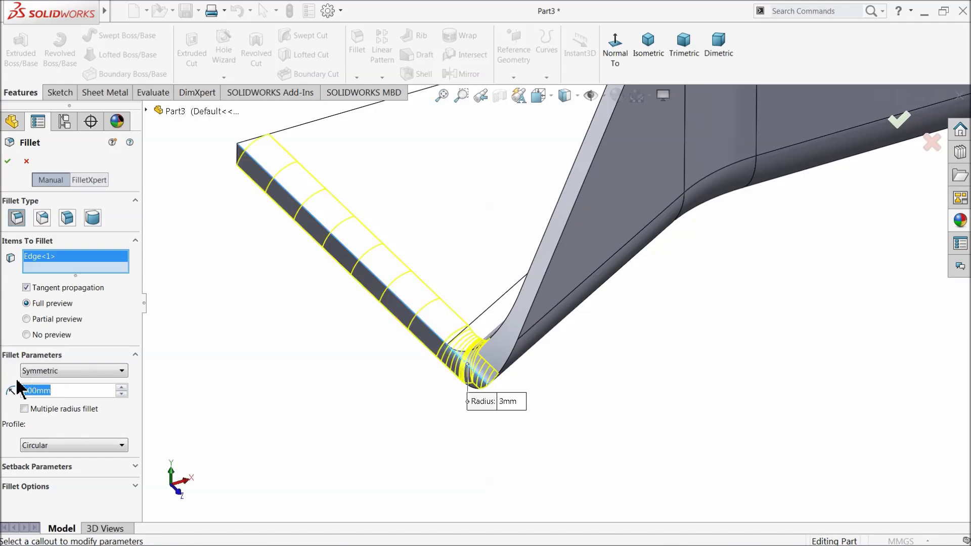
pyautogui.write('2')
pyautogui.press('Return')
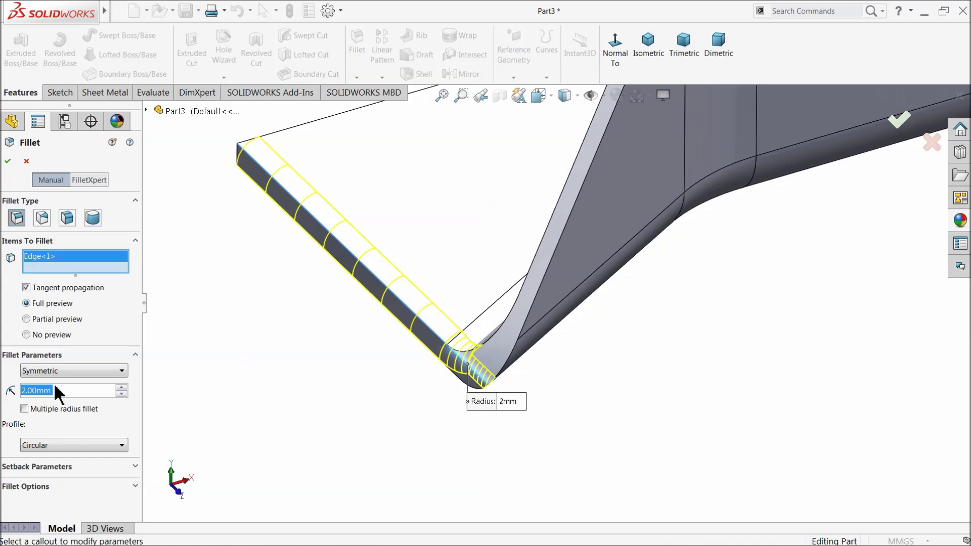
pyautogui.write('0.5')
pyautogui.press('Return')
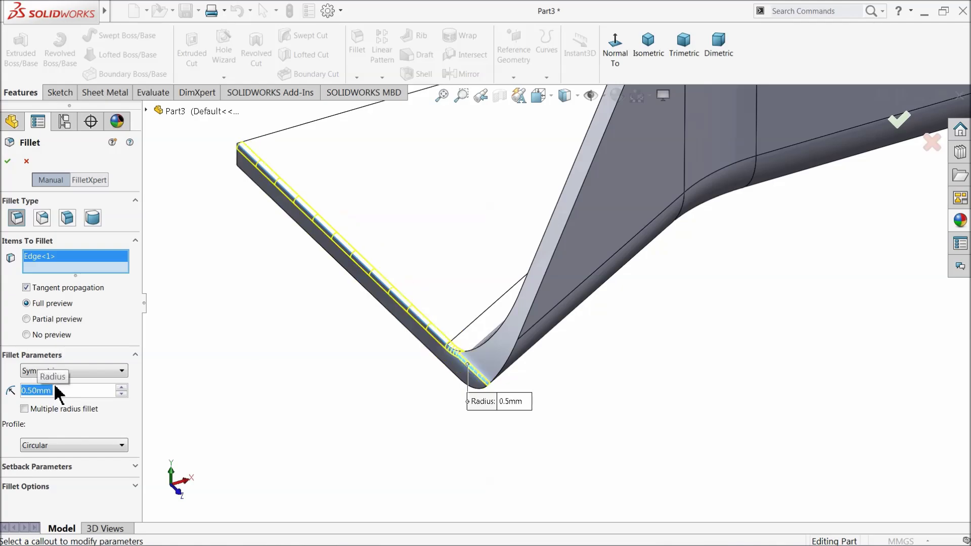
# Set the corner edge fillet's radius to 1 mm and create it
pyautogui.scroll(-4, 471, 367)
pyautogui.moveTo(447, 370)
pyautogui.mouseDown(button='middle')
pyautogui.moveTo(463, 349)
pyautogui.moveTo(466, 370)
pyautogui.mouseUp(button='middle')
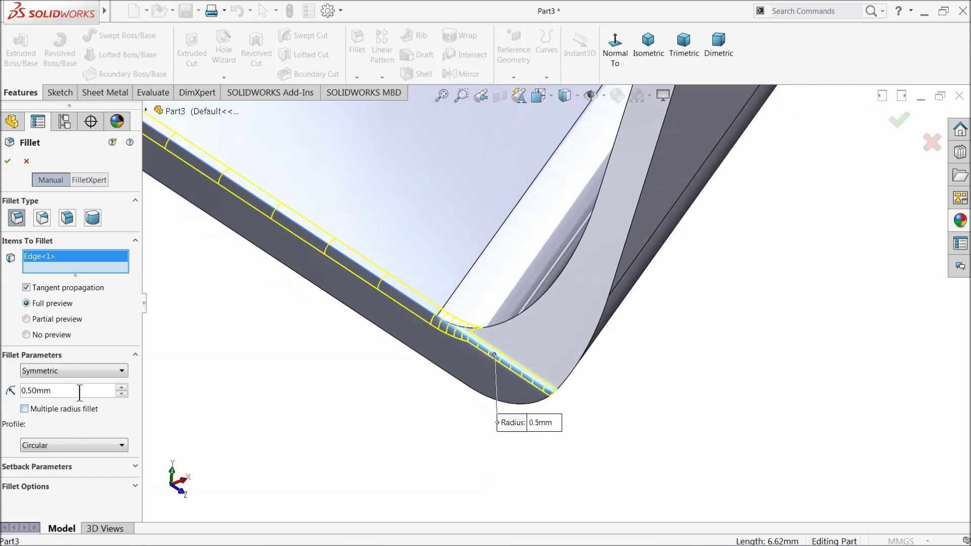
pyautogui.write('1')
pyautogui.press('Return')
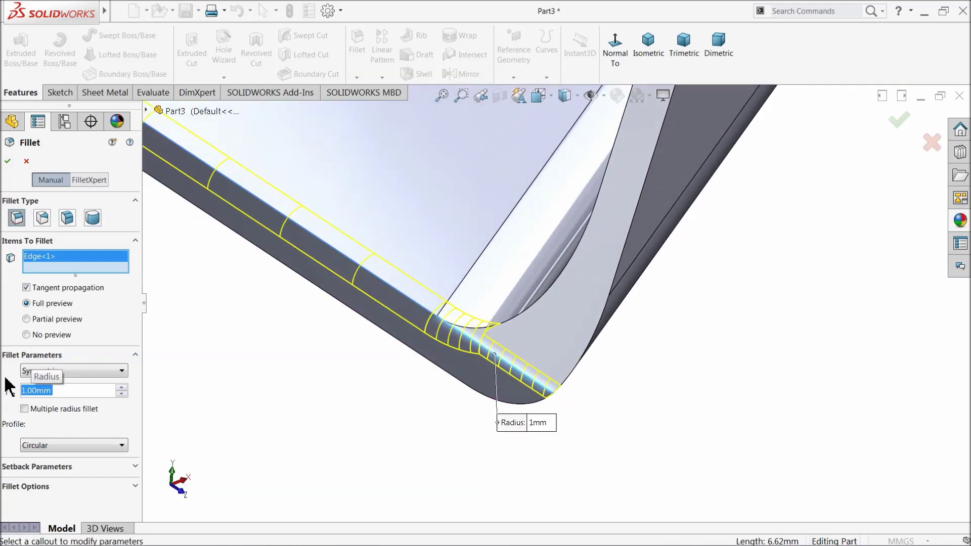
pyautogui.click(9, 162)
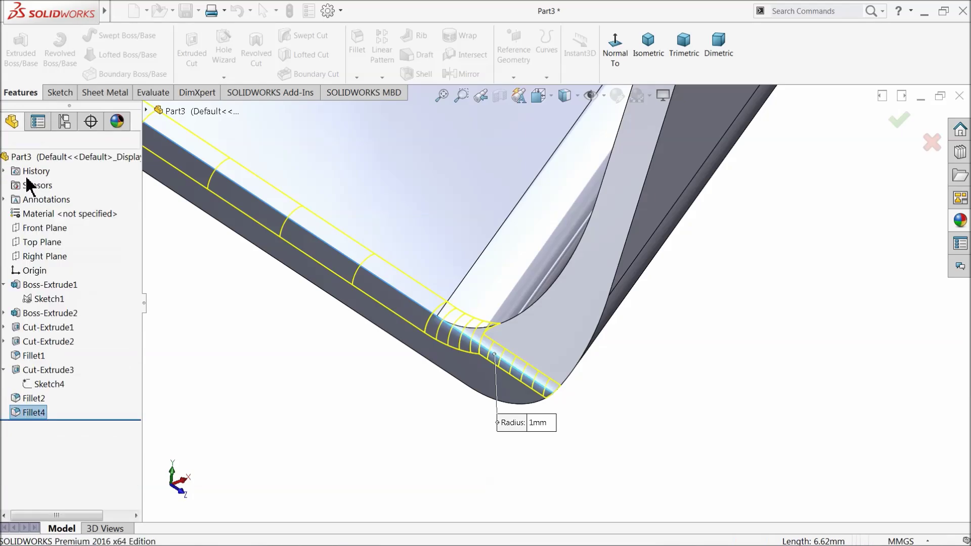
pyautogui.moveTo(450, 340); pyautogui.dragTo(496, 319, button='middle')
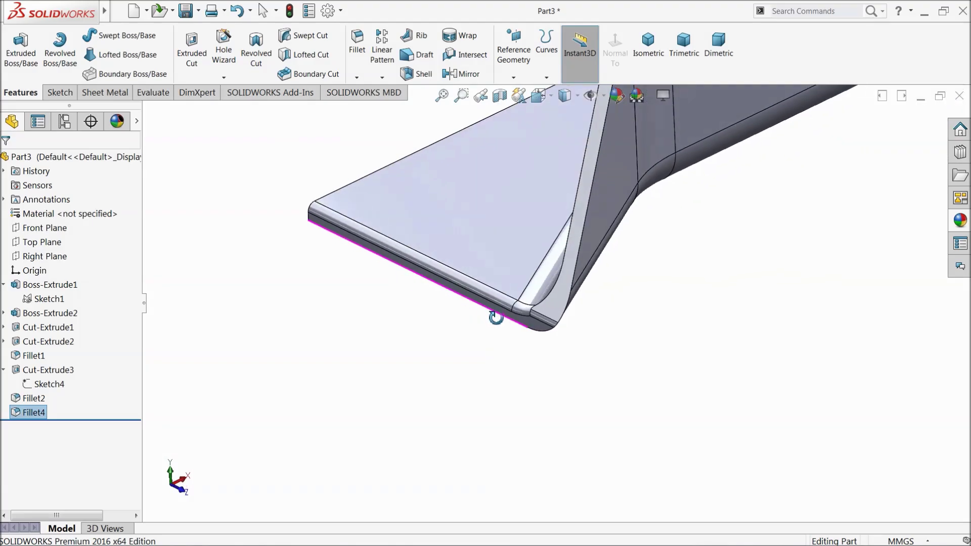
pyautogui.scroll(2, 334, 289)
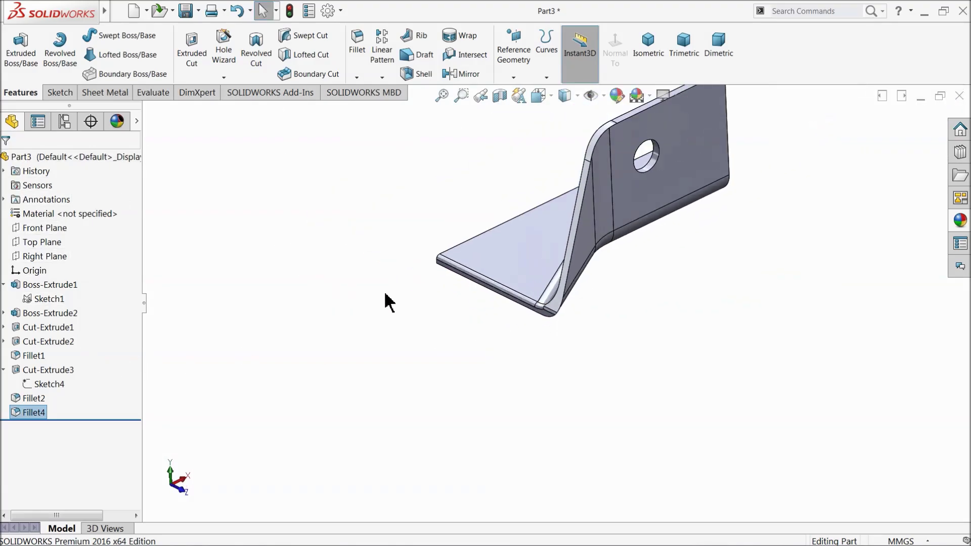
pyautogui.scroll(2, 556, 228)
pyautogui.moveTo(696, 180); pyautogui.dragTo(602, 267, button='middle')
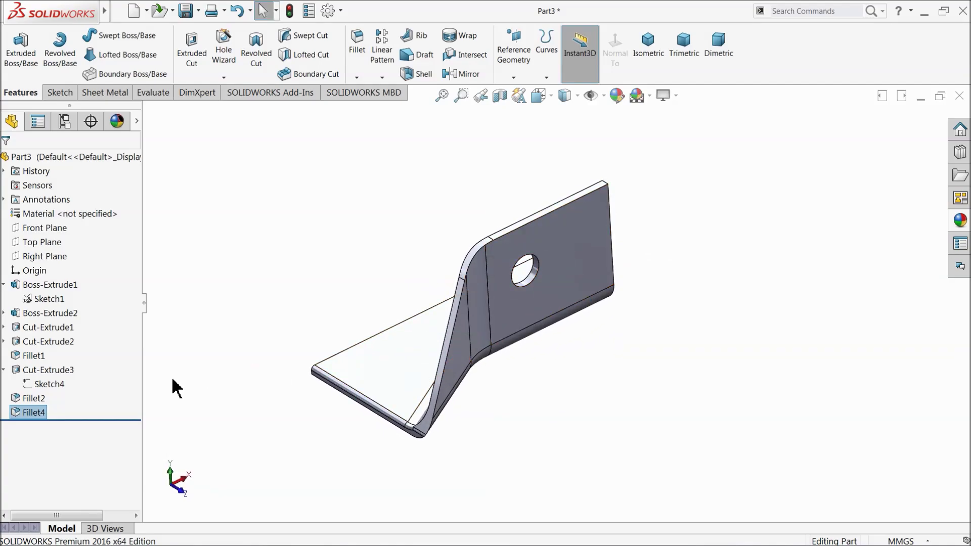
# Edit the corner edge fillet, trying a 4 mm radius and settling on 3 mm
pyautogui.scroll(-5, 406, 425)
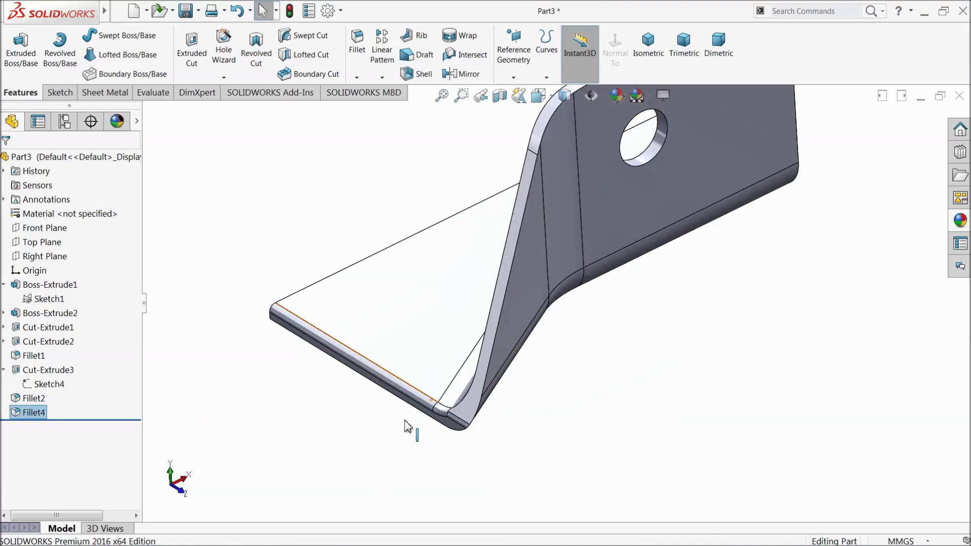
pyautogui.click(18, 415)
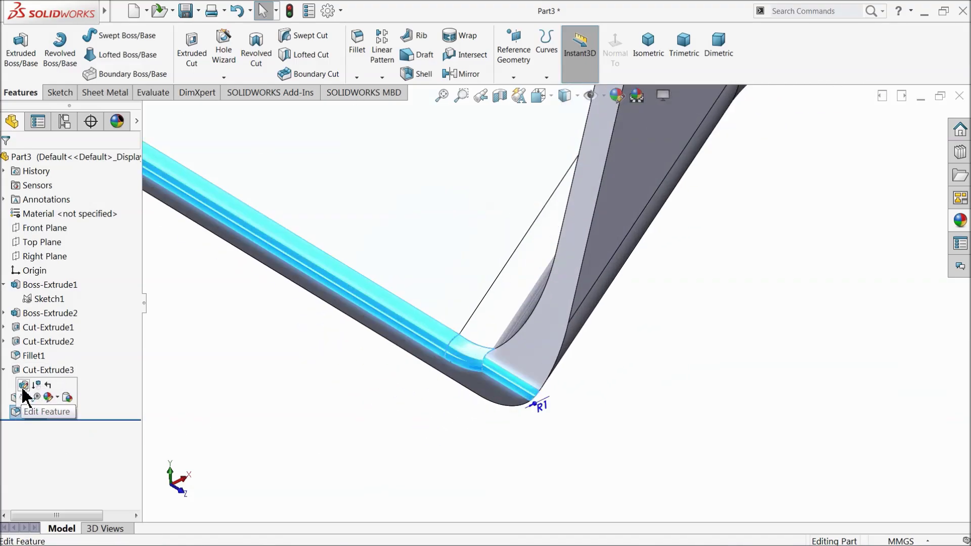
pyautogui.click(24, 392)
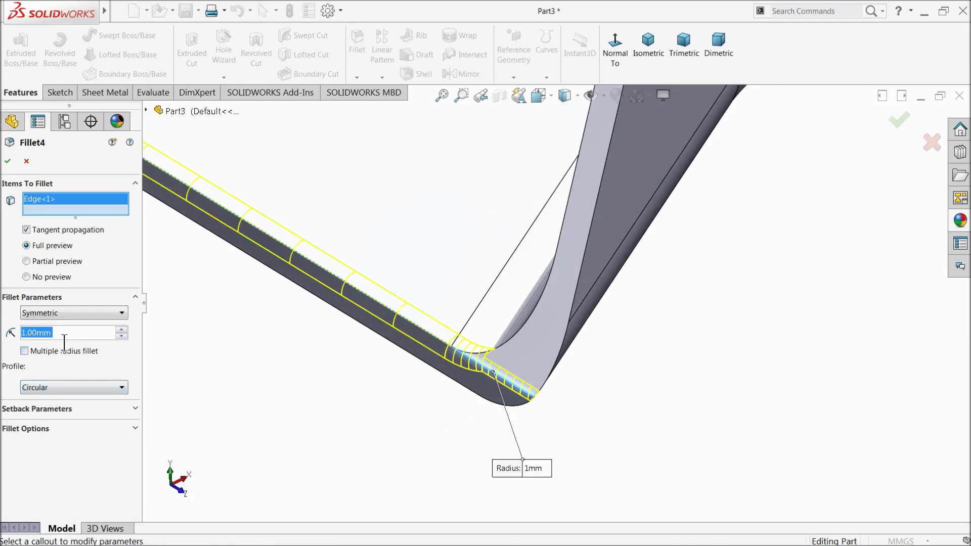
pyautogui.write('4')
pyautogui.press('Return')
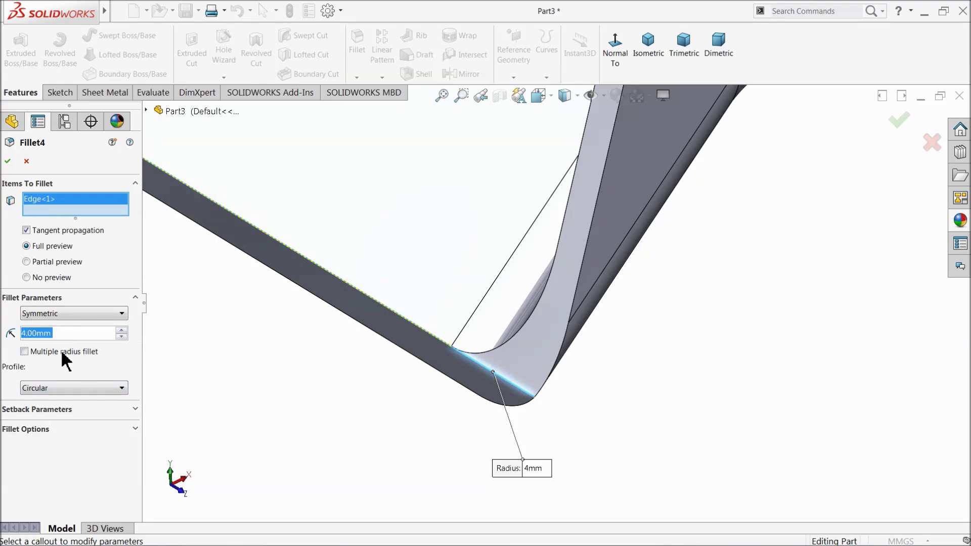
pyautogui.write('3')
pyautogui.press('Return')
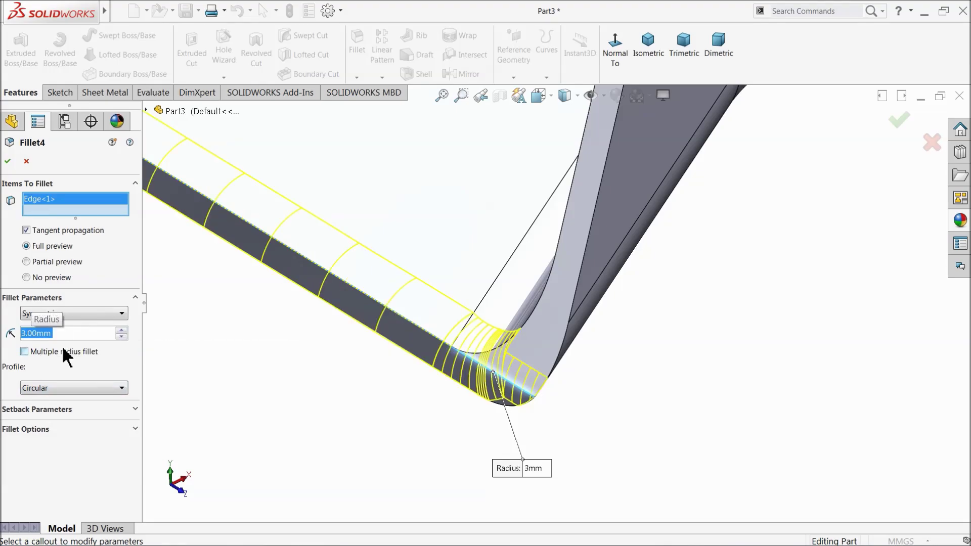
pyautogui.click(8, 162)
pyautogui.moveTo(325, 338); pyautogui.dragTo(436, 332, button='middle')
pyautogui.press('f')
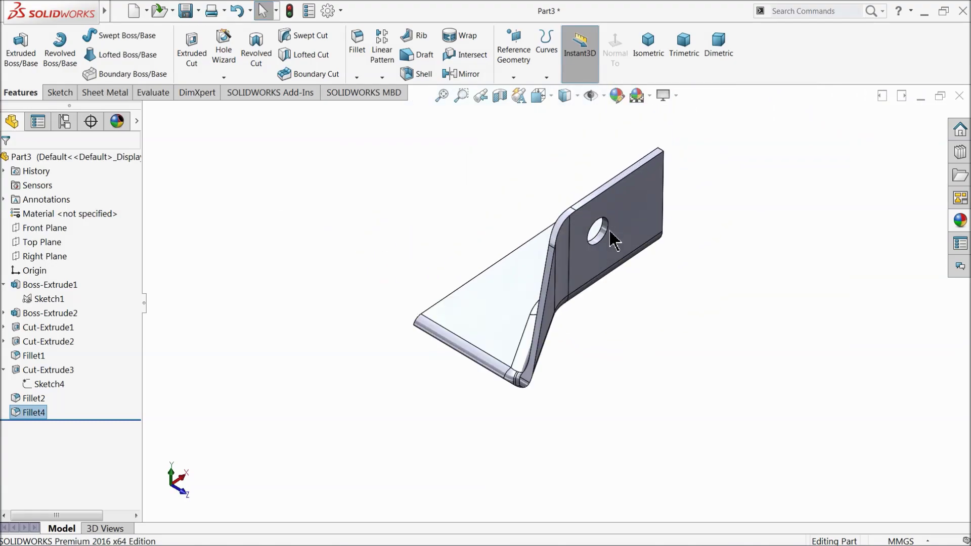
# Mirror the whole bracket body about the Front Plane with merged solids
pyautogui.moveTo(609, 232)
pyautogui.mouseDown(button='middle')
pyautogui.moveTo(601, 212)
pyautogui.moveTo(608, 239)
pyautogui.mouseUp(button='middle')
pyautogui.scroll(-2, 605, 239)
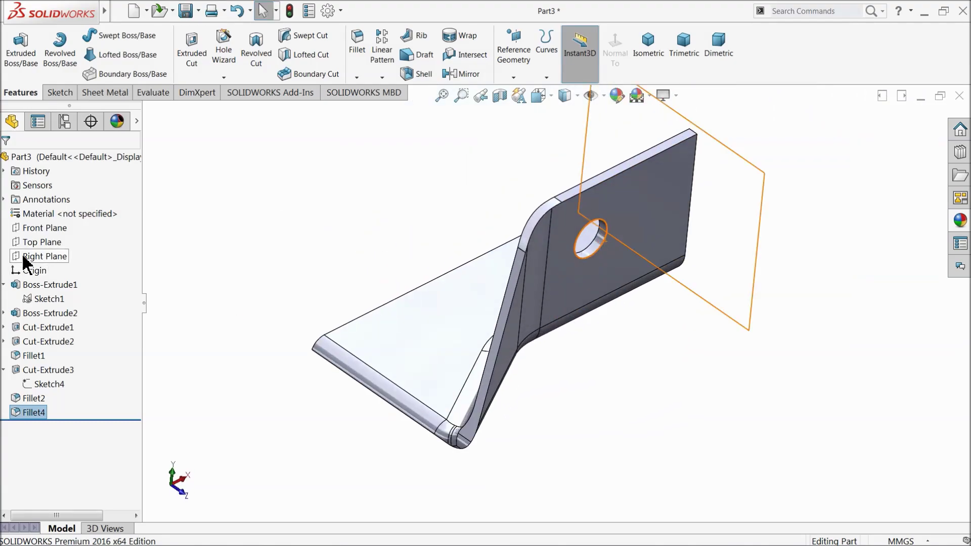
pyautogui.click(41, 228)
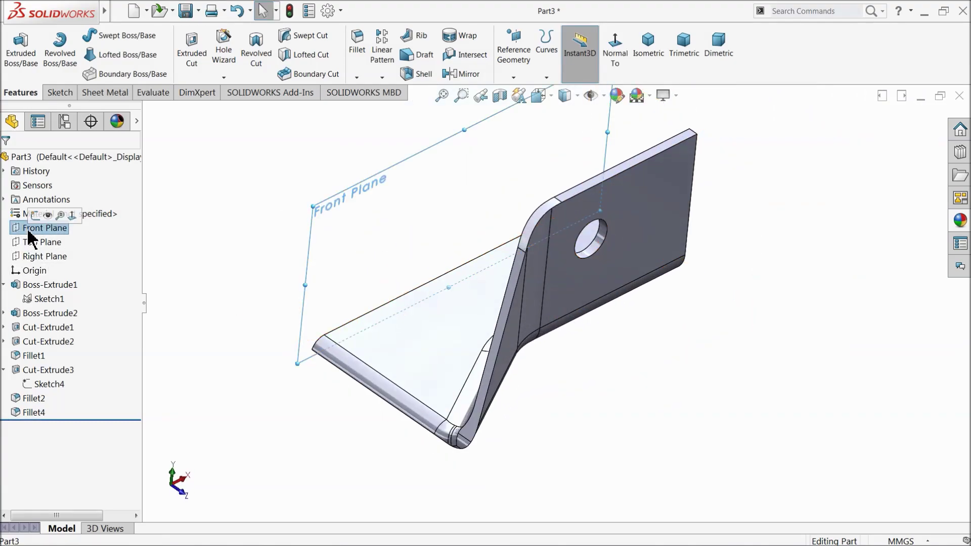
pyautogui.click(461, 75)
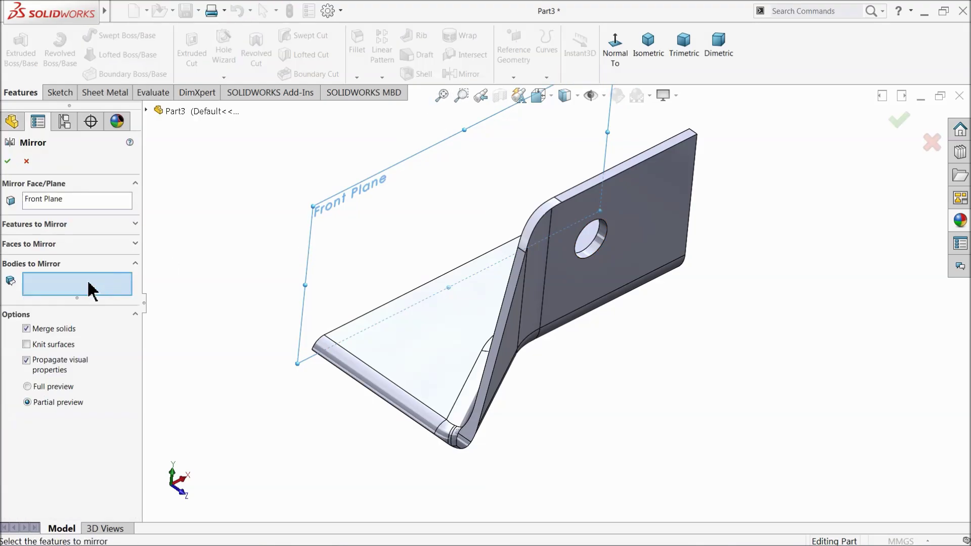
pyautogui.click(527, 300)
pyautogui.moveTo(472, 320); pyautogui.dragTo(495, 285, button='middle')
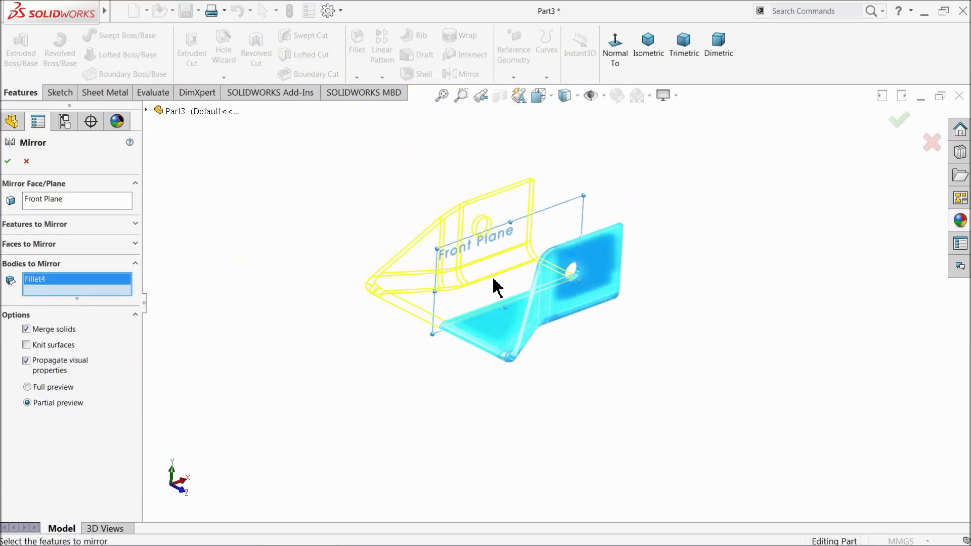
pyautogui.scroll(-3, 495, 289)
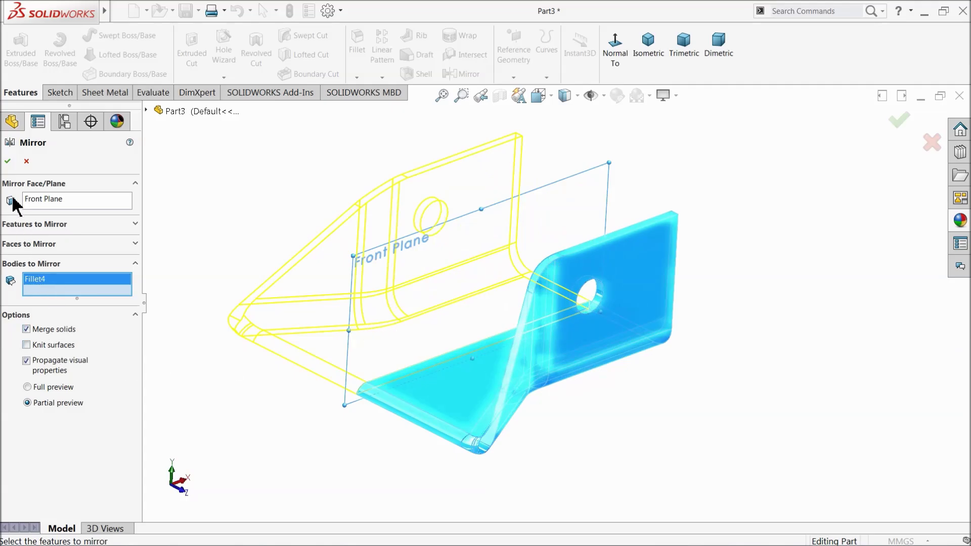
pyautogui.click(9, 162)
pyautogui.moveTo(369, 347); pyautogui.dragTo(399, 321, button='middle')
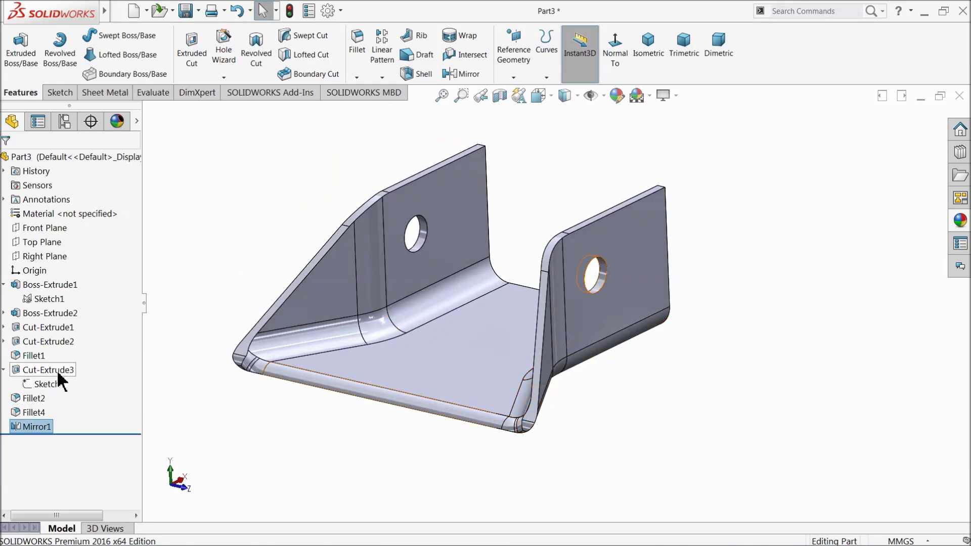
# Mirror the combined body about the Right Plane with merged solids to complete the symmetric base
pyautogui.click(45, 256)
pyautogui.click(458, 74)
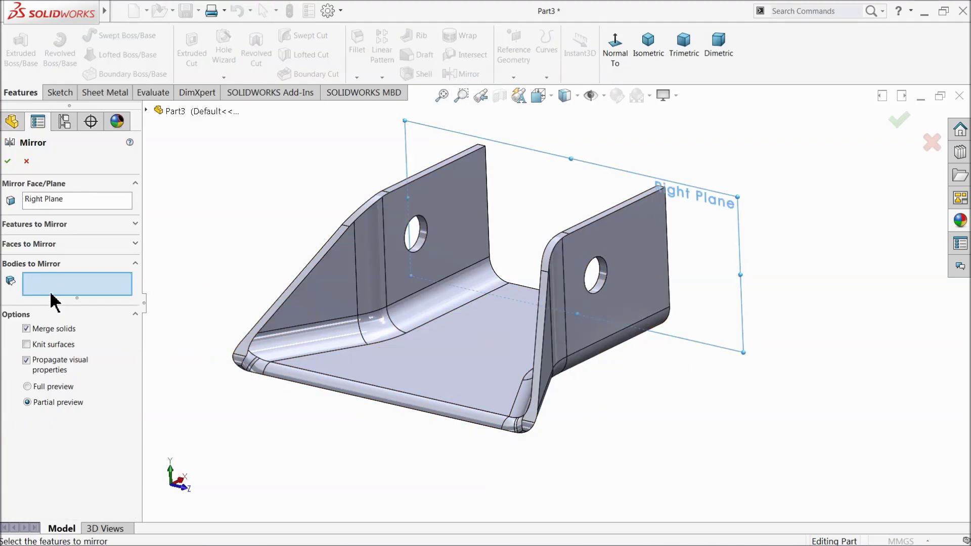
pyautogui.click(363, 319)
pyautogui.moveTo(346, 291); pyautogui.dragTo(448, 318, button='middle')
pyautogui.scroll(-3, 672, 251)
pyautogui.scroll(-2, 672, 250)
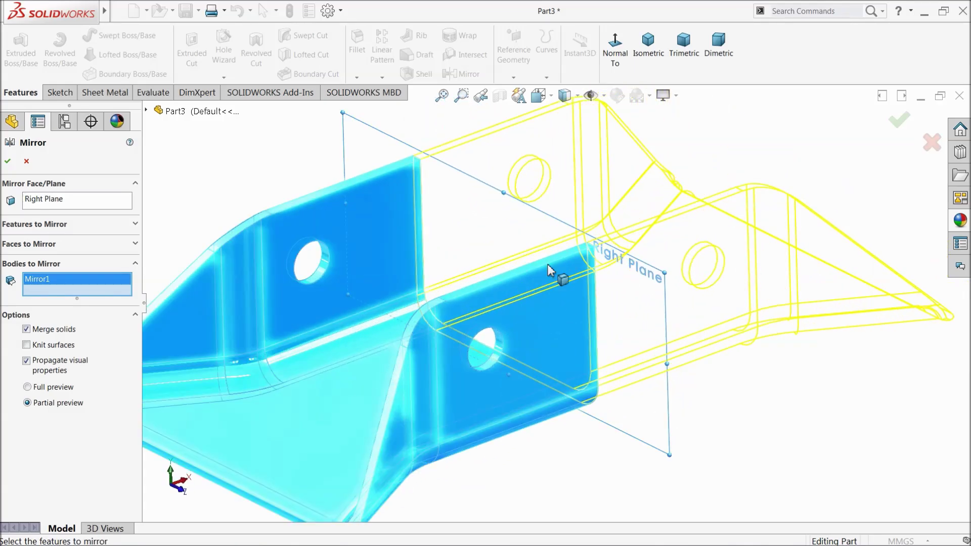
pyautogui.click(9, 161)
pyautogui.scroll(5, 486, 318)
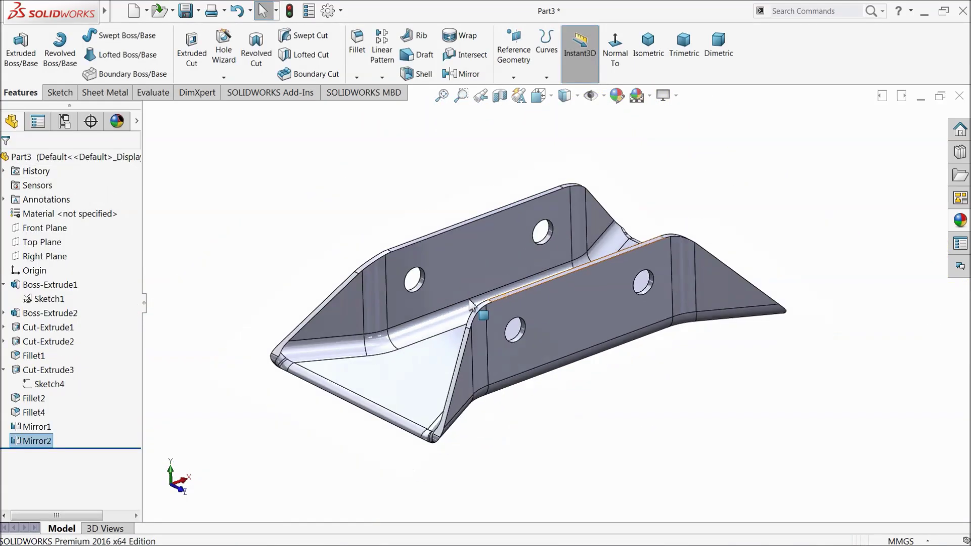
# Apply a dark grey standard colour to the Mirror2, Mirror1 and Boss-Extrude1 features
pyautogui.moveTo(486, 319); pyautogui.dragTo(487, 290, button='middle')
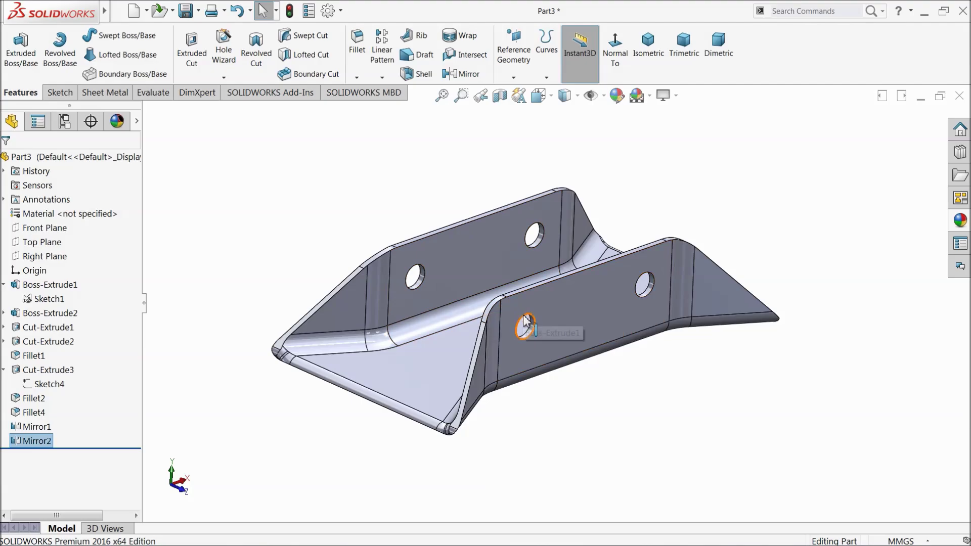
pyautogui.moveTo(523, 327); pyautogui.dragTo(513, 230, button='middle')
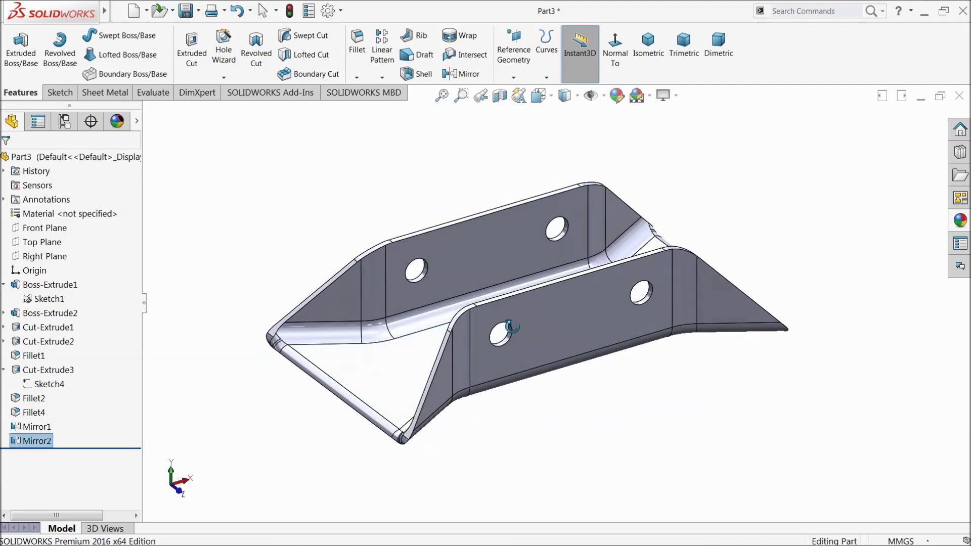
pyautogui.click(617, 95)
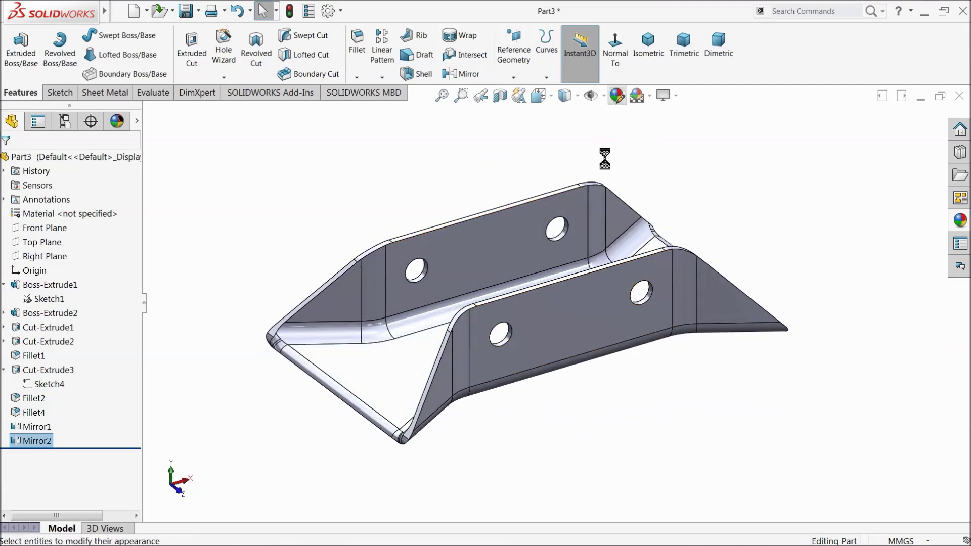
pyautogui.click(95, 440)
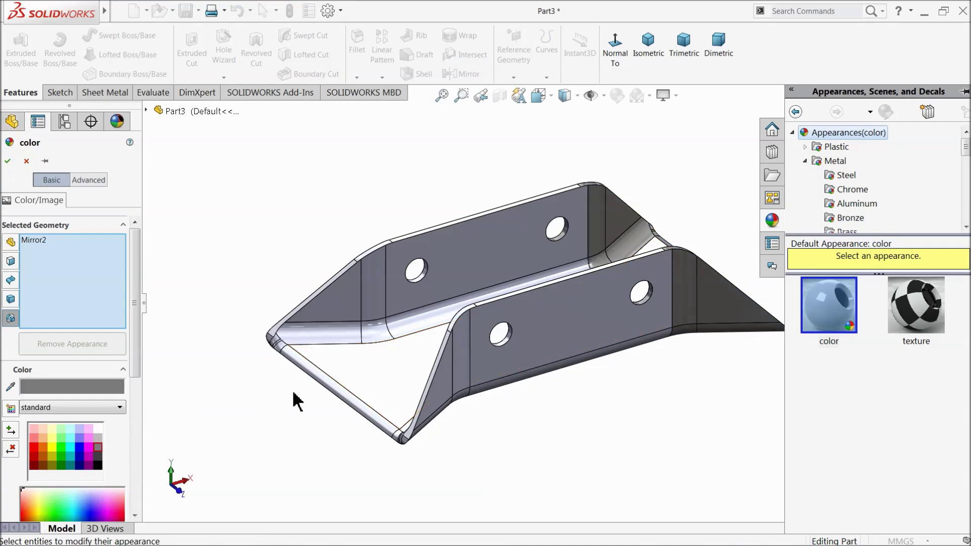
pyautogui.click(395, 305)
pyautogui.click(474, 360)
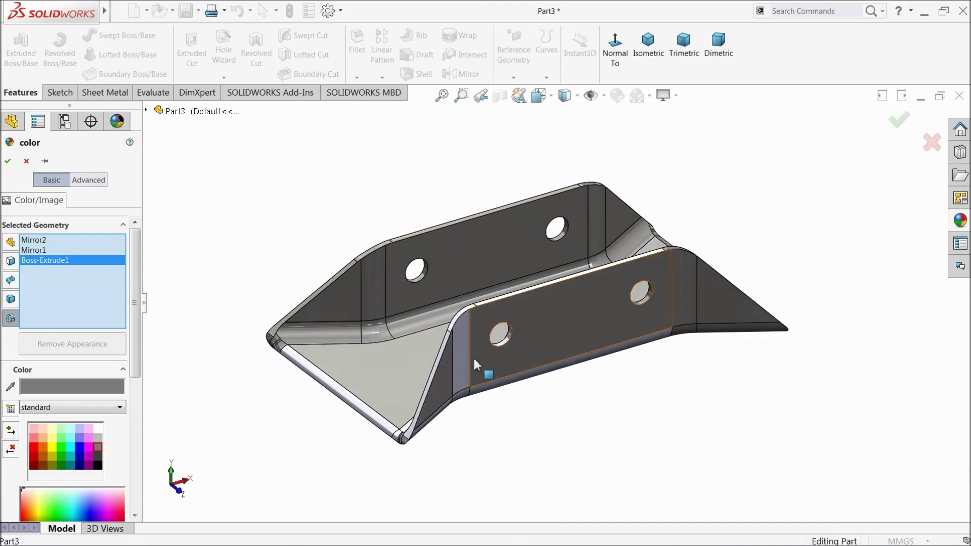
# Extend the grey colour to Fillet1, Fillet2, Fillet4, Cut-Extrude1 and Cut-Extrude3 and accept the appearance
pyautogui.click(384, 423)
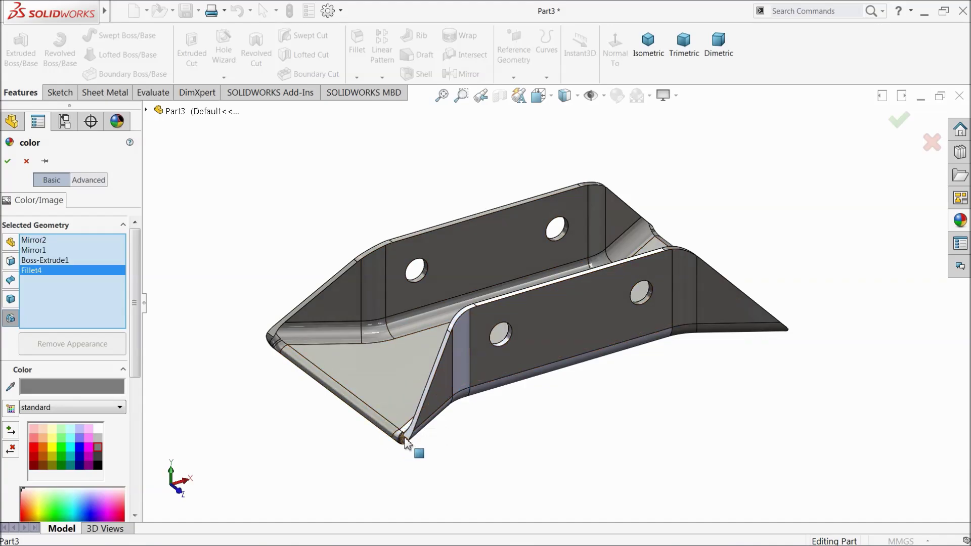
pyautogui.click(406, 443)
pyautogui.click(463, 359)
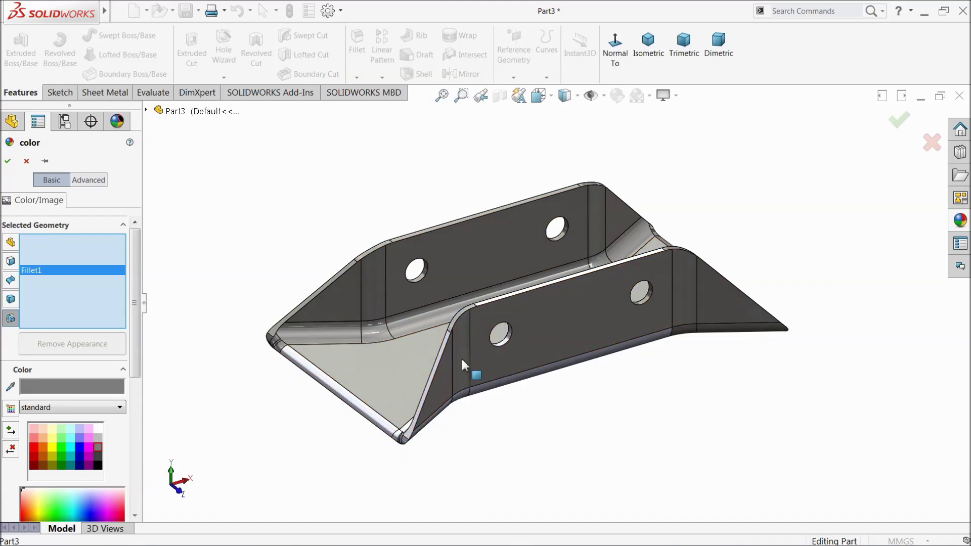
pyautogui.click(501, 397)
pyautogui.scroll(-2, 380, 425)
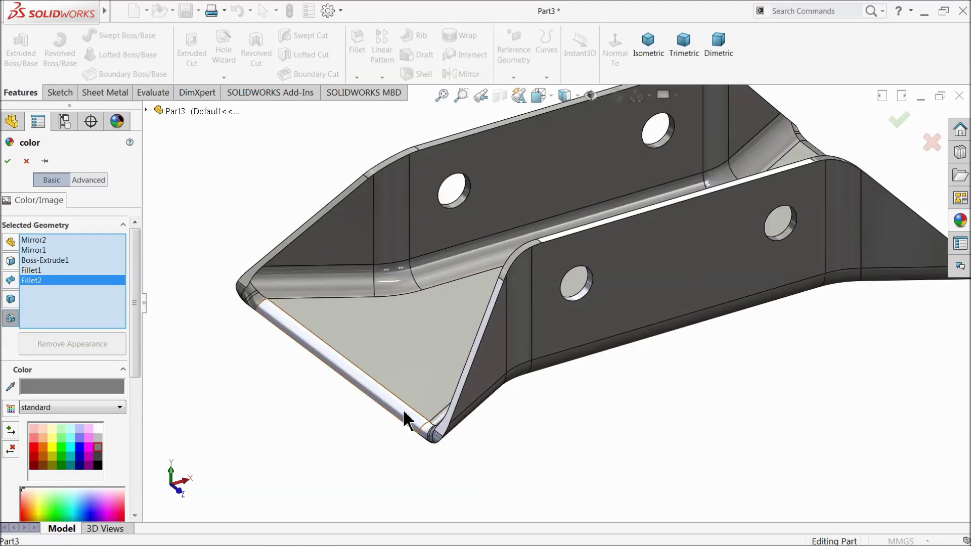
pyautogui.click(428, 431)
pyautogui.scroll(-2, 445, 433)
pyautogui.click(461, 407)
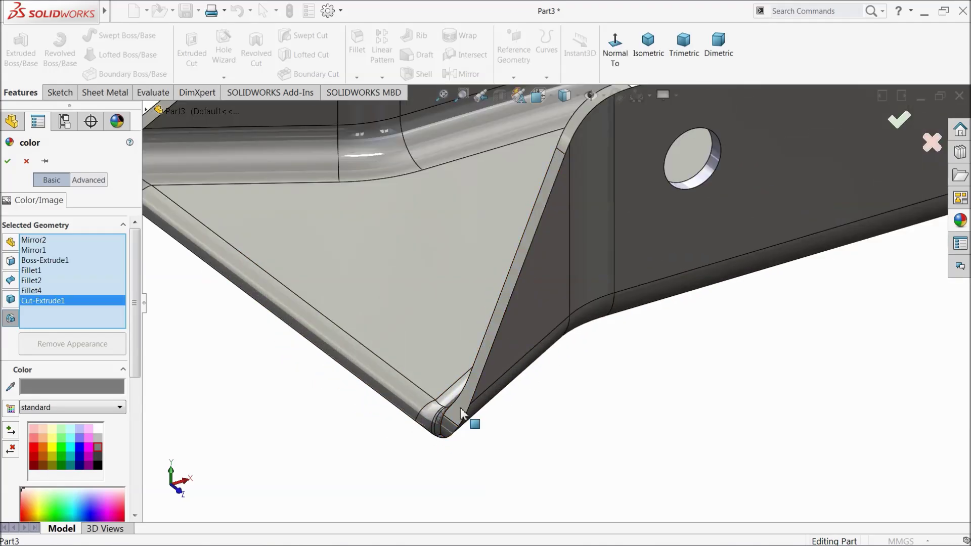
pyautogui.click(706, 173)
pyautogui.scroll(5, 563, 269)
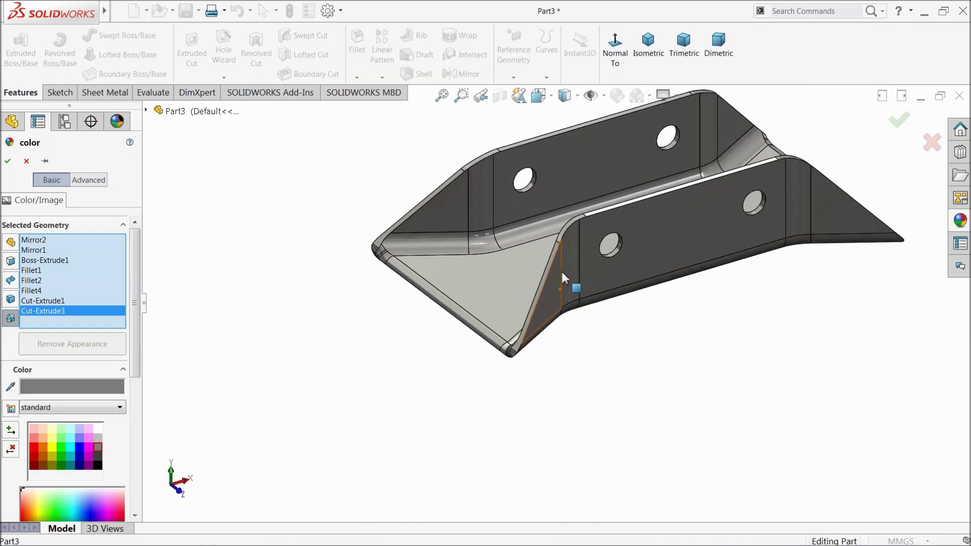
pyautogui.scroll(-5, 672, 282)
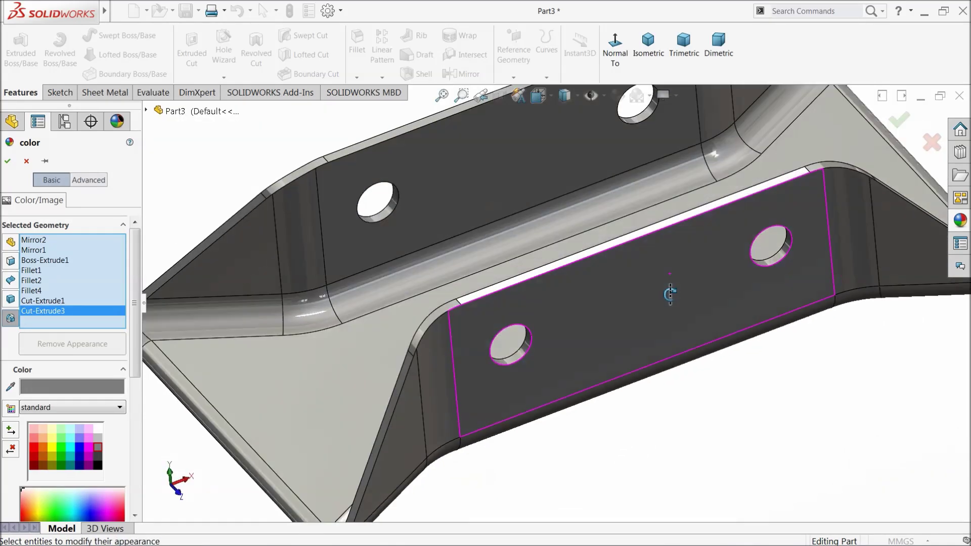
pyautogui.scroll(5, 670, 294)
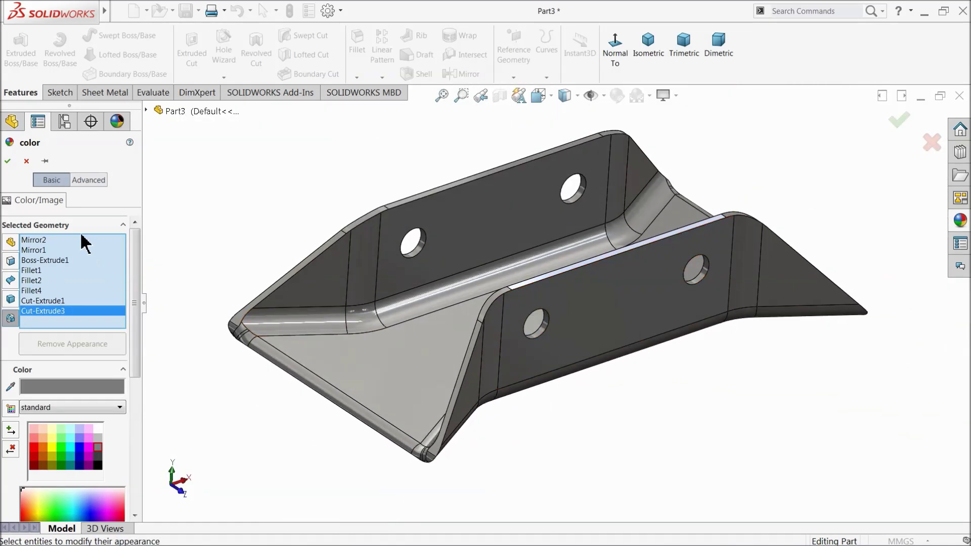
pyautogui.click(8, 161)
# Colour the uncoloured upright plate's inner face, its sloped inner face and its narrow top face the same dark grey
pyautogui.moveTo(258, 273); pyautogui.dragTo(481, 351, button='middle')
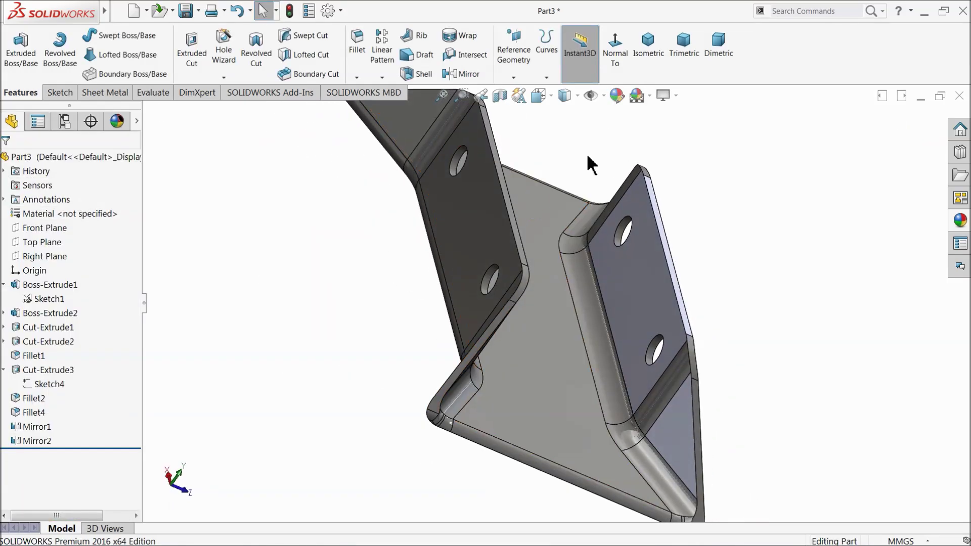
pyautogui.click(630, 196)
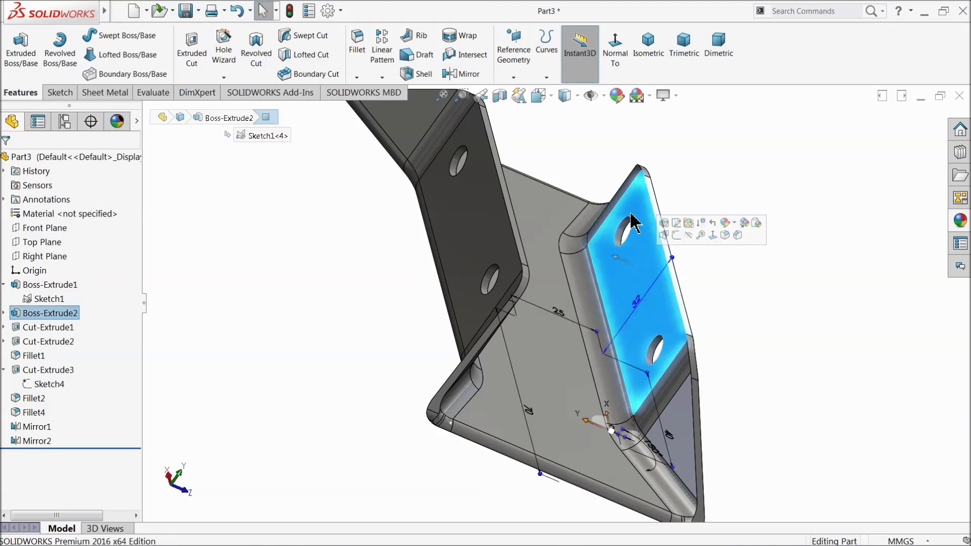
pyautogui.click(615, 100)
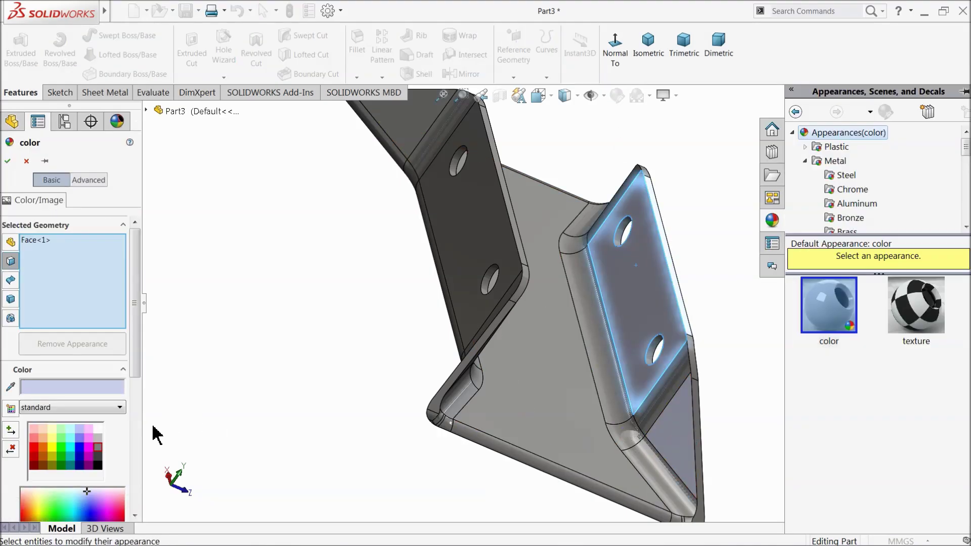
pyautogui.click(100, 449)
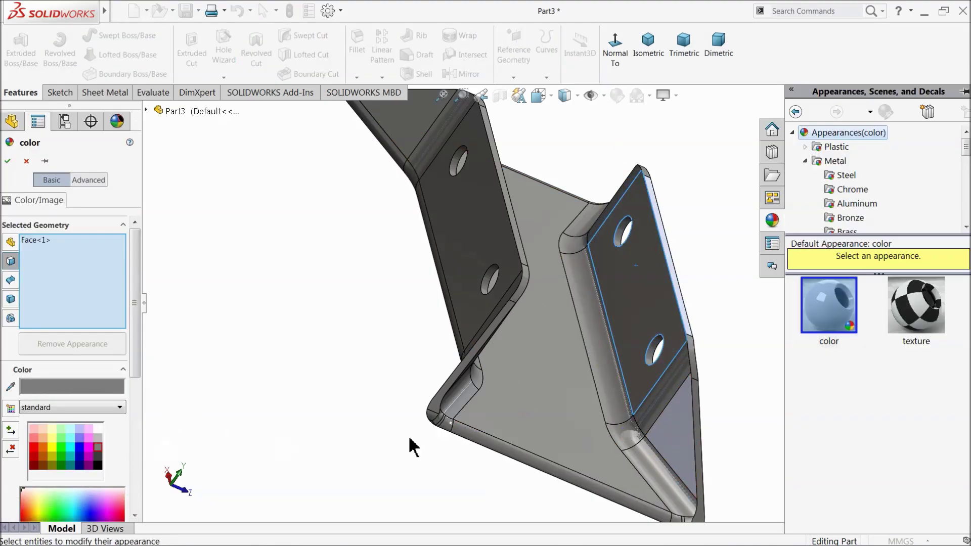
pyautogui.click(684, 412)
pyautogui.scroll(-3, 678, 314)
pyautogui.click(658, 340)
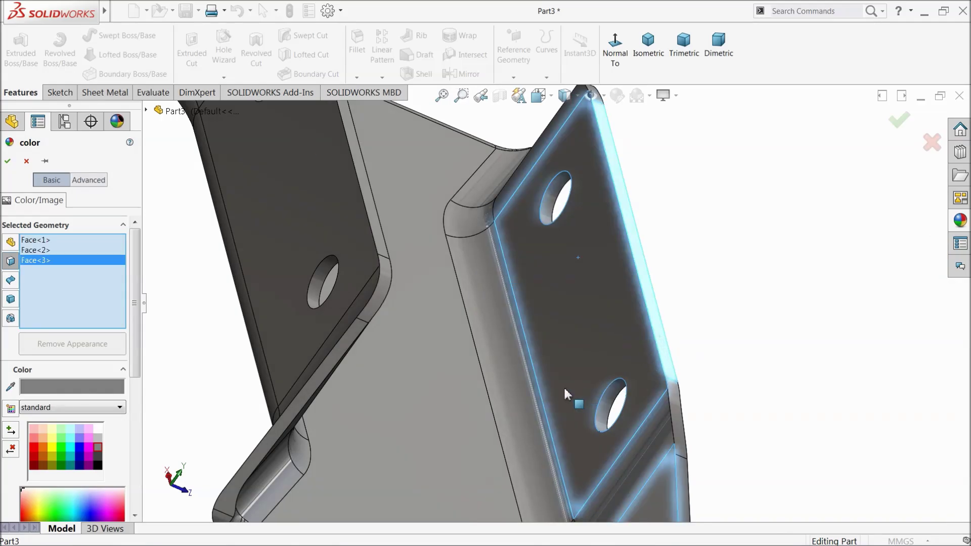
pyautogui.scroll(3, 565, 389)
pyautogui.moveTo(534, 429); pyautogui.dragTo(551, 331, button='middle')
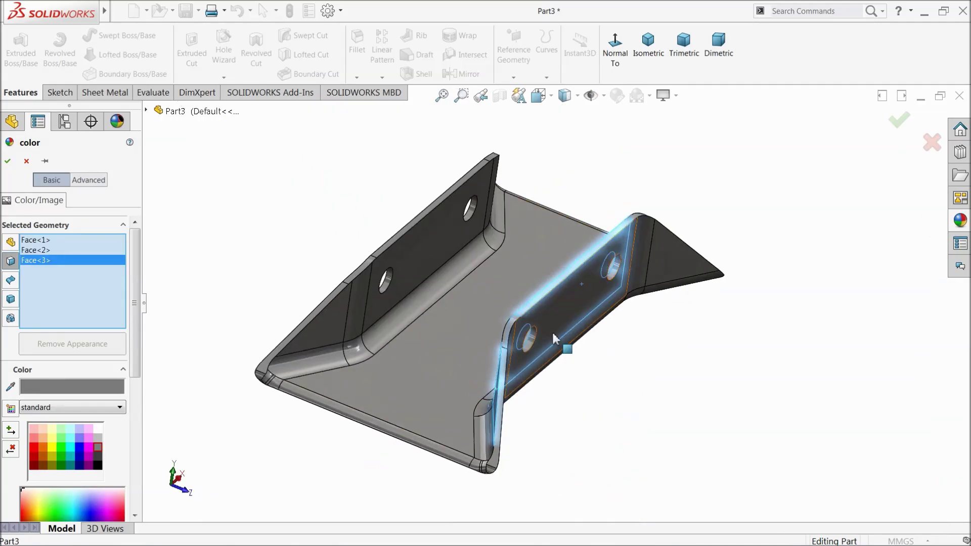
pyautogui.click(903, 126)
# Accept the grey face colours and save the part as 4.Base sheet in the Car Jack folder
pyautogui.moveTo(685, 349); pyautogui.dragTo(555, 438, button='middle')
pyautogui.scroll(-2, 496, 348)
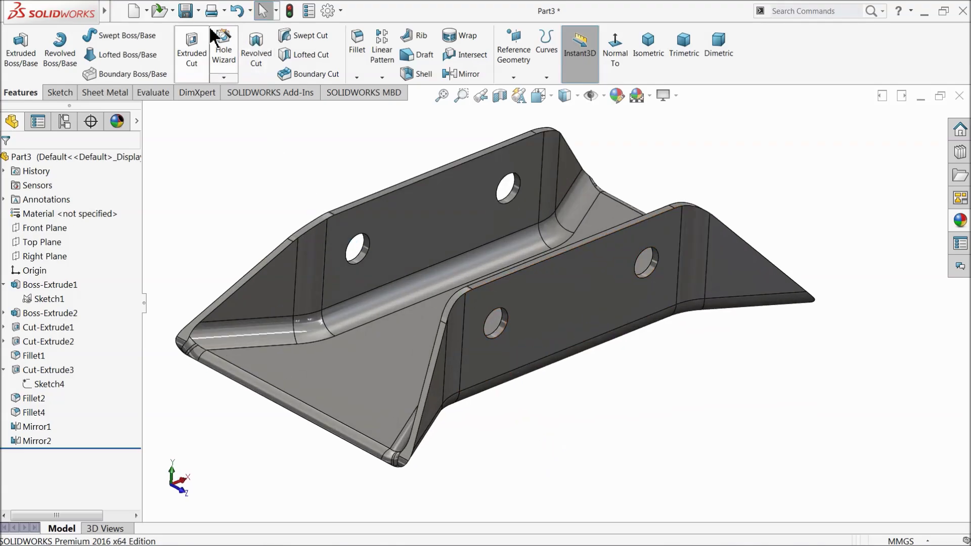
pyautogui.click(185, 15)
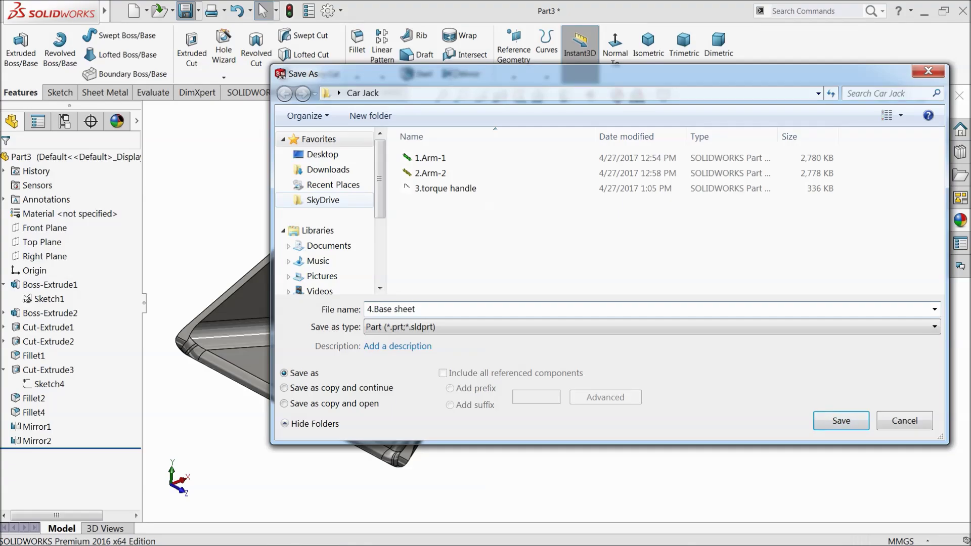
pyautogui.click(842, 424)
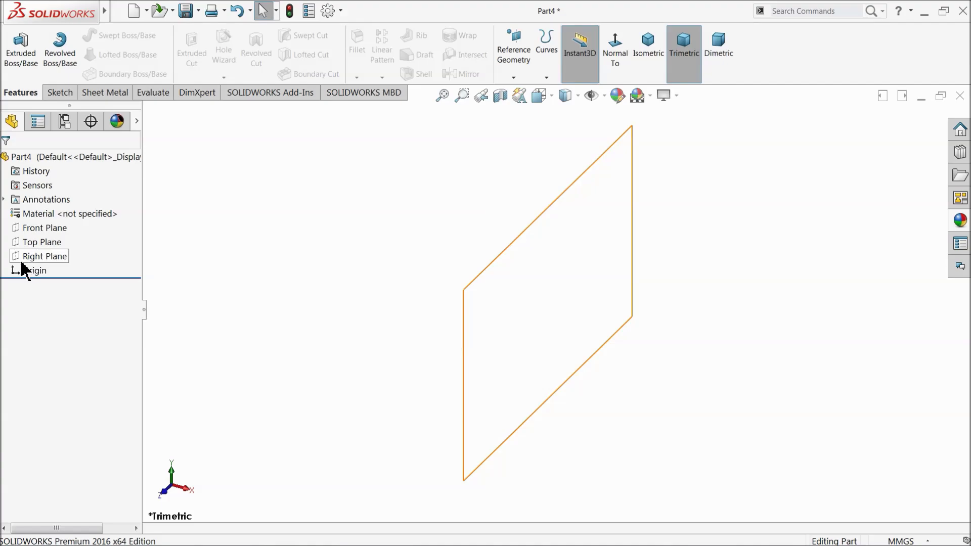
# Sketch a circle about 158 mm in diameter on the Front Plane of the new part, centred on the origin
pyautogui.click(18, 228)
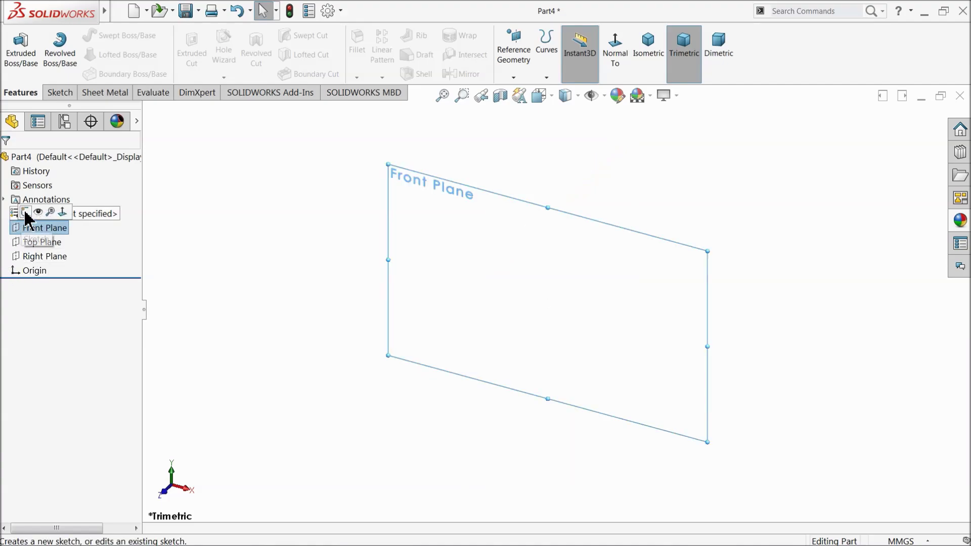
pyautogui.click(52, 214)
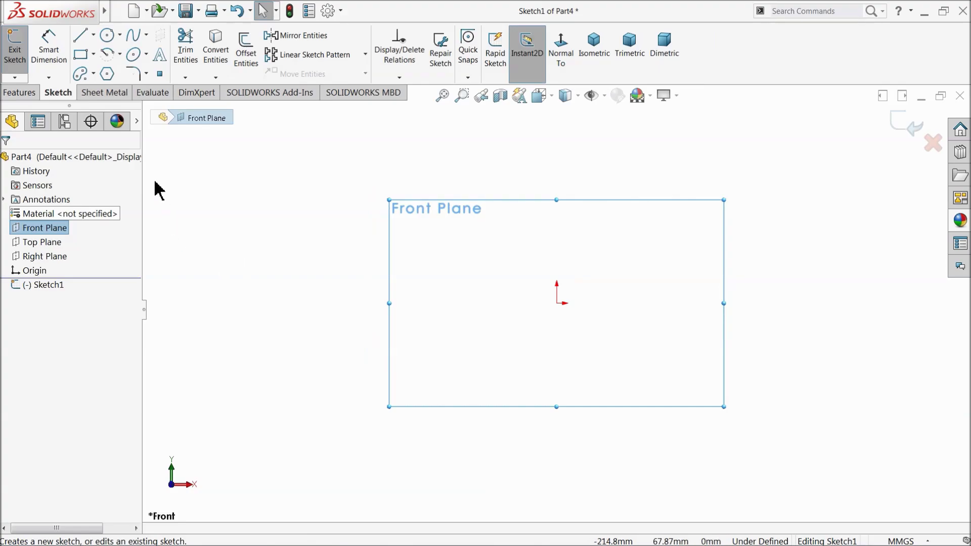
pyautogui.click(107, 36)
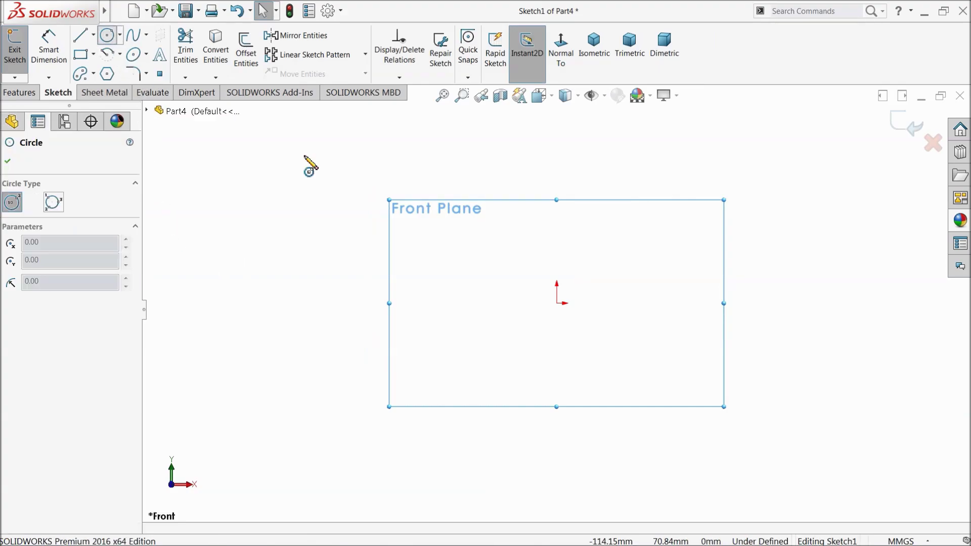
pyautogui.click(557, 303)
pyautogui.click(420, 248)
# Dimension the circle's diameter and set it to 8.5 mm
pyautogui.click(48, 51)
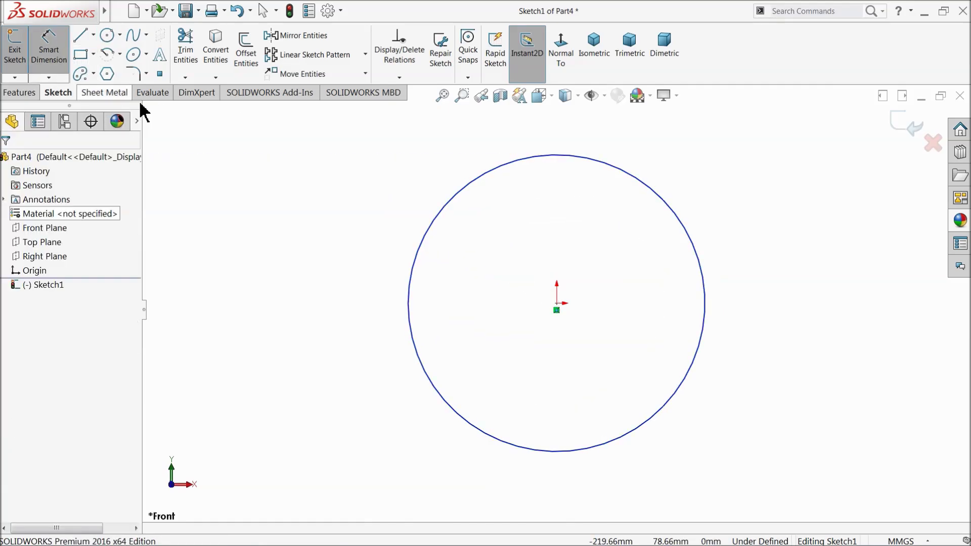
pyautogui.click(416, 259)
pyautogui.click(326, 263)
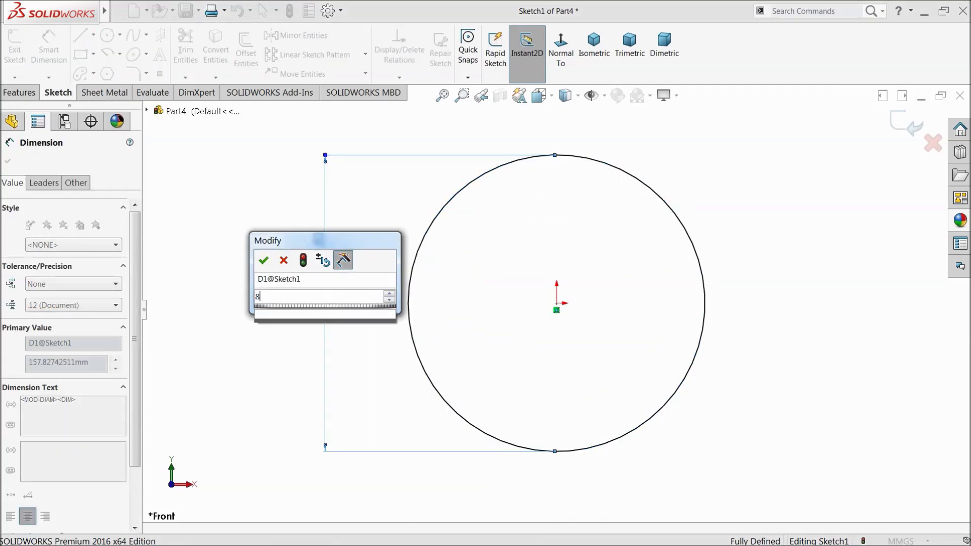
pyautogui.write('8.5')
pyautogui.press('Return')
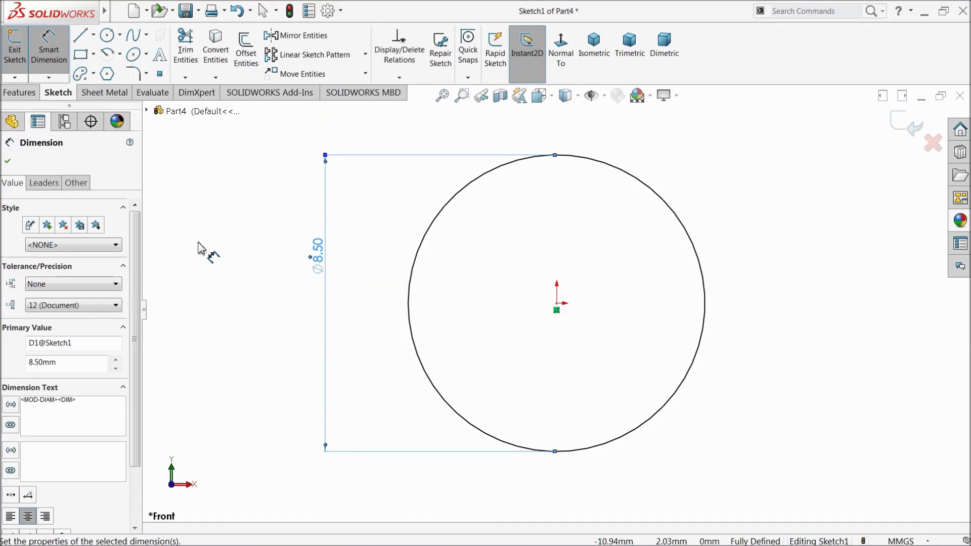
pyautogui.click(7, 161)
# Extrude the circle as a blind boss 520 mm deep in the reversed direction to form a long rod
pyautogui.click(18, 93)
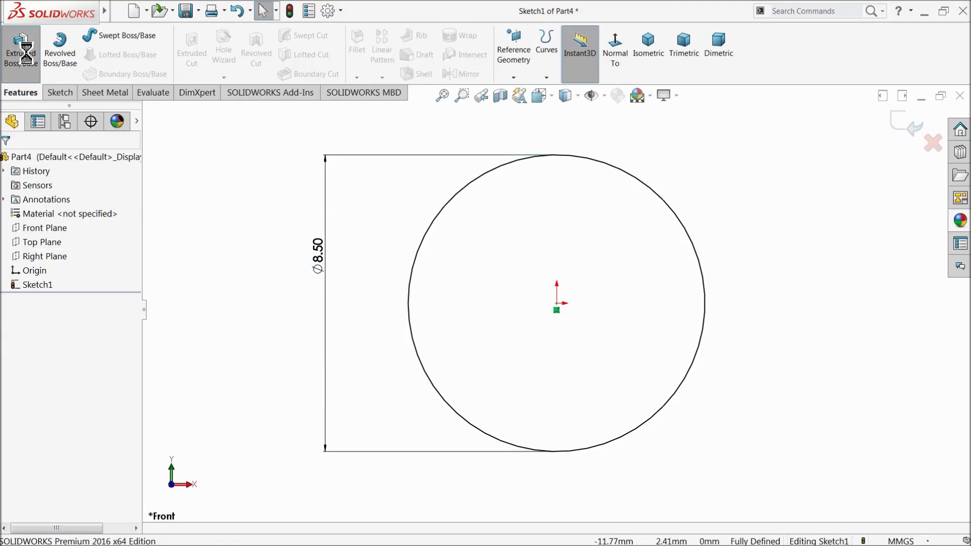
pyautogui.click(21, 50)
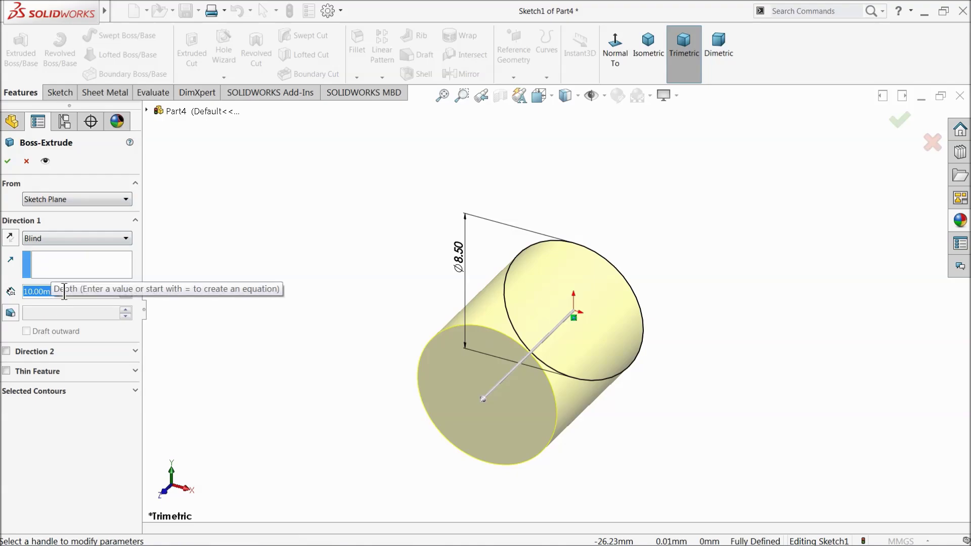
pyautogui.write('520')
pyautogui.press('Return')
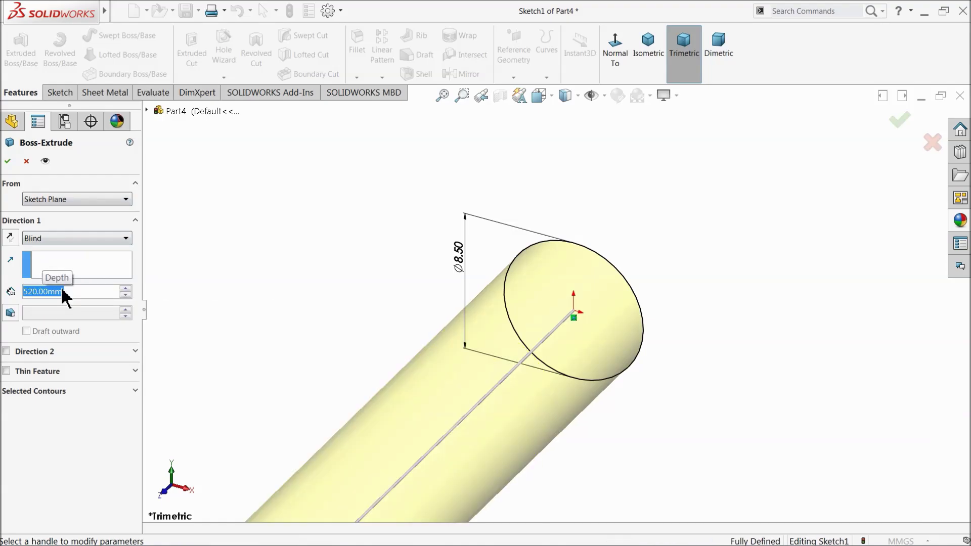
pyautogui.click(10, 241)
pyautogui.scroll(10, 702, 308)
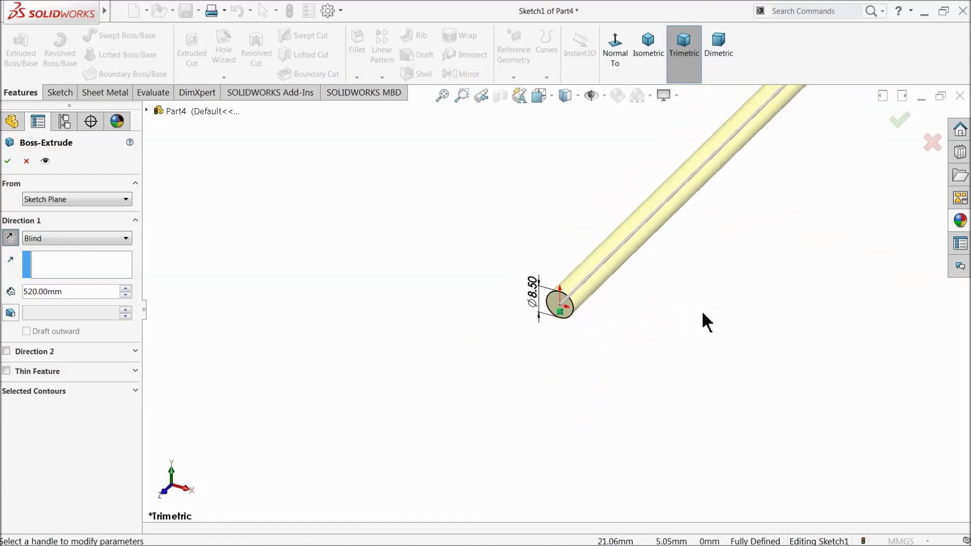
pyautogui.scroll(-5, 728, 180)
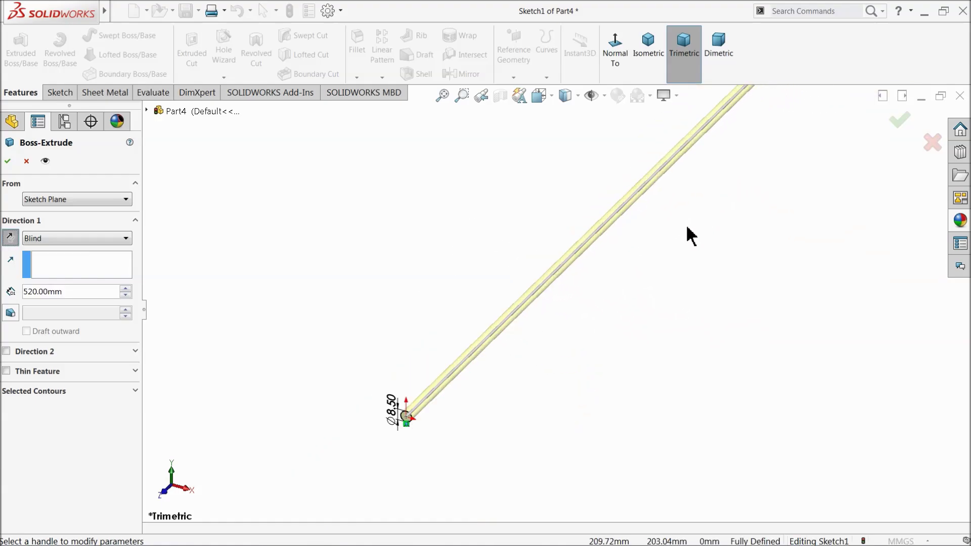
pyautogui.click(7, 162)
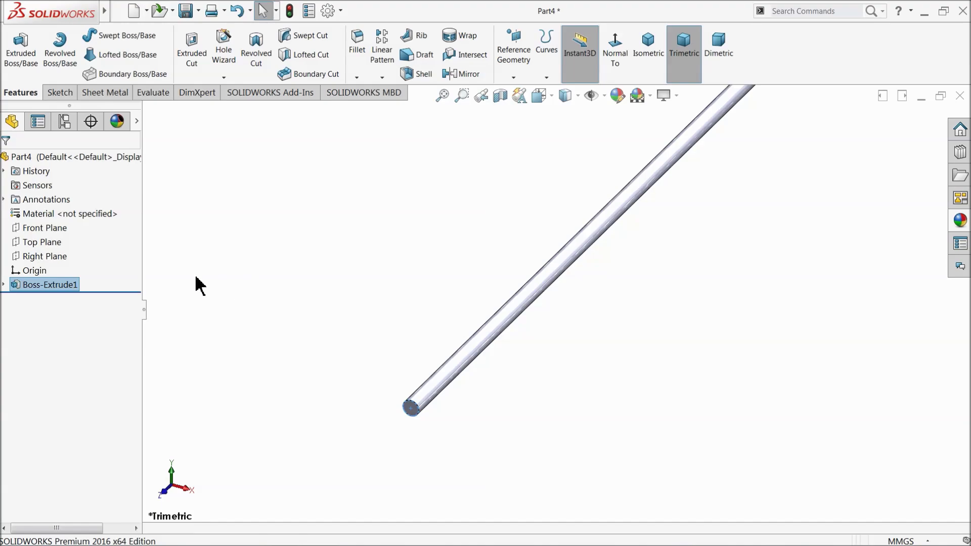
# Apply the orange standard colour to the whole rod part and accept the appearance
pyautogui.click(99, 156)
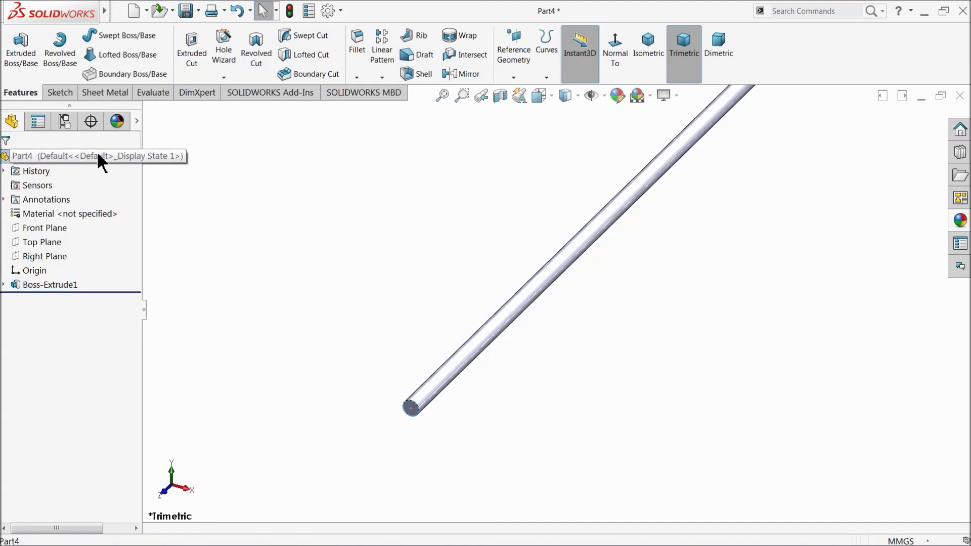
pyautogui.click(961, 221)
pyautogui.scroll(-1, 840, 200)
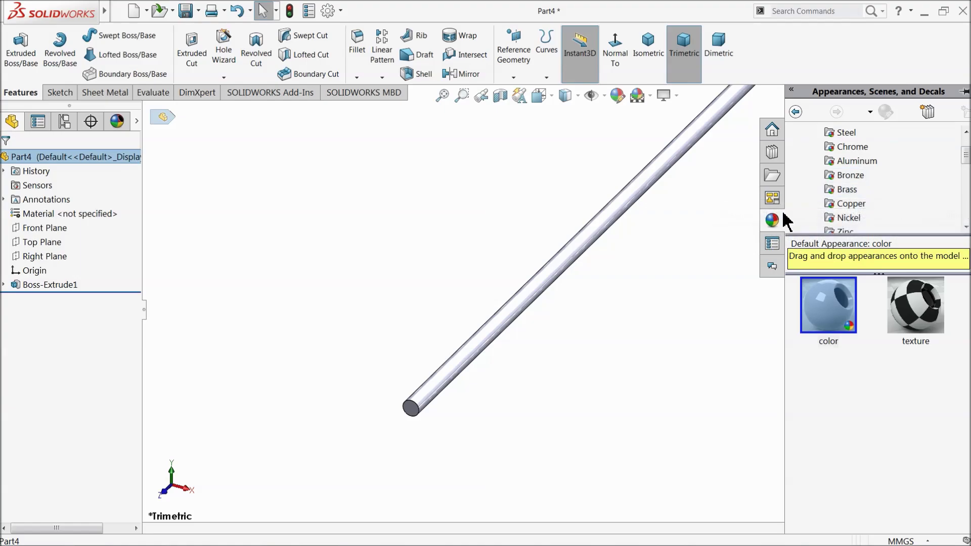
pyautogui.click(619, 96)
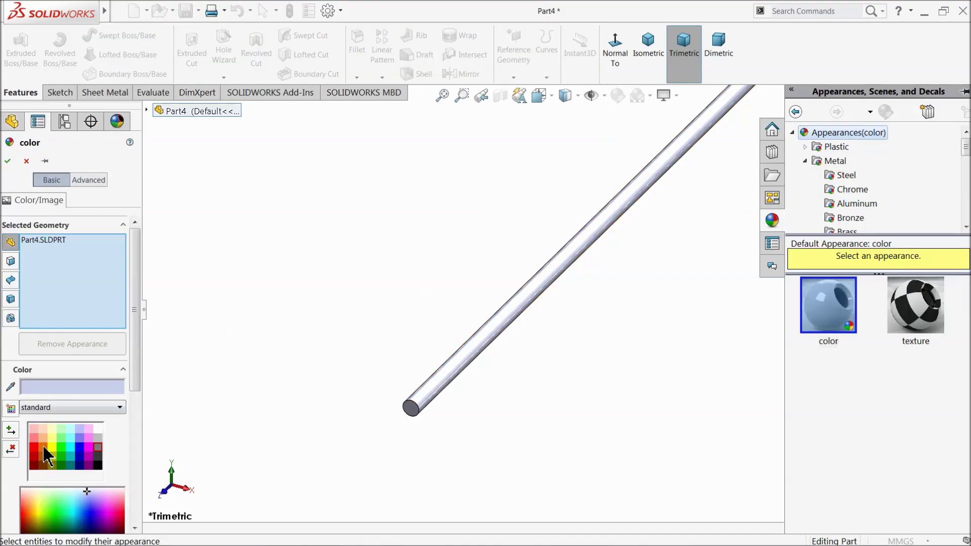
pyautogui.click(45, 452)
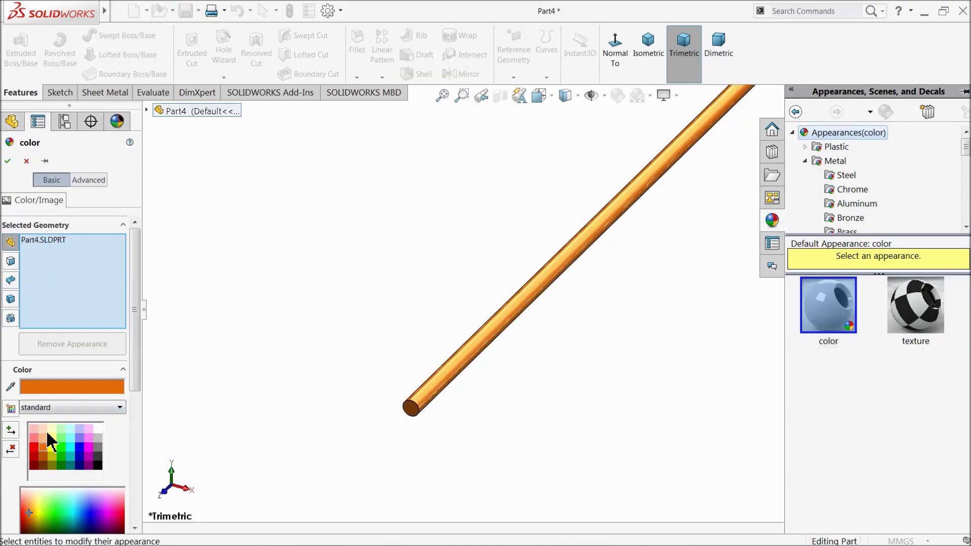
pyautogui.click(8, 160)
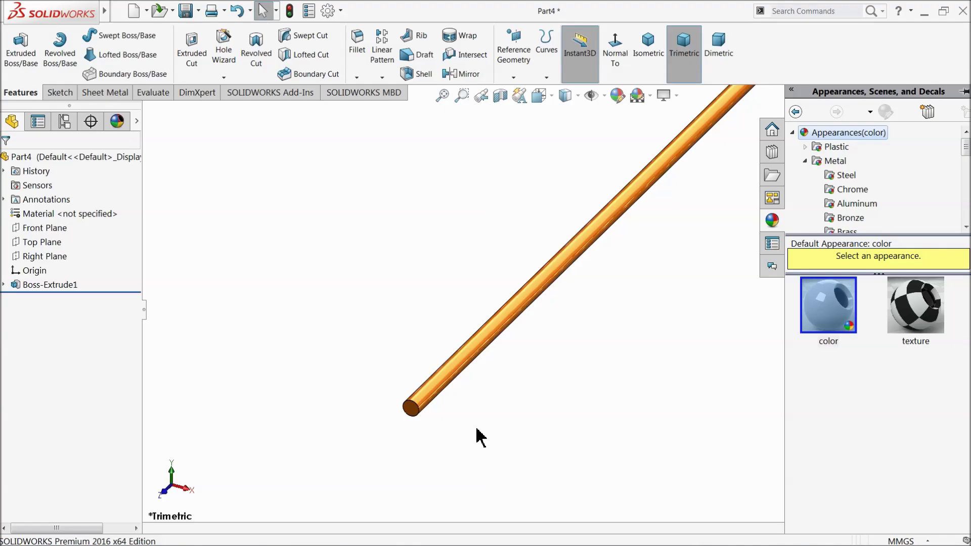
# Sketch a circle about 15 mm in diameter on the rod's front end face, centred on the origin
pyautogui.scroll(-3, 471, 458)
pyautogui.scroll(-3, 398, 363)
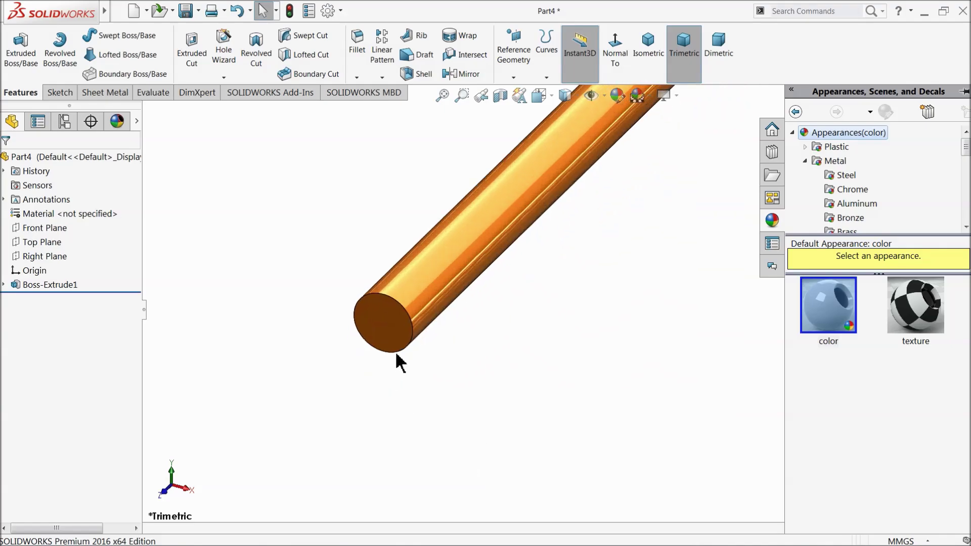
pyautogui.click(378, 328)
pyautogui.click(411, 295)
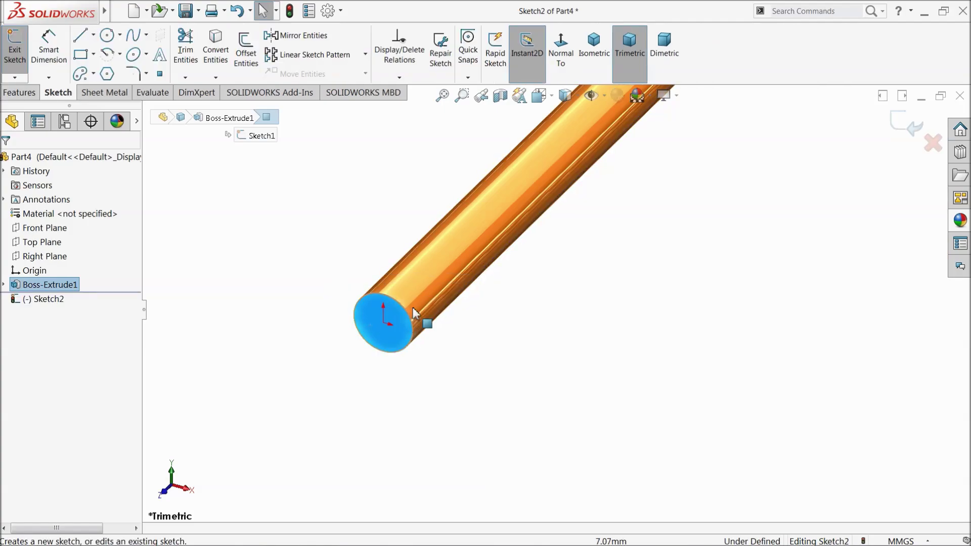
pyautogui.click(107, 35)
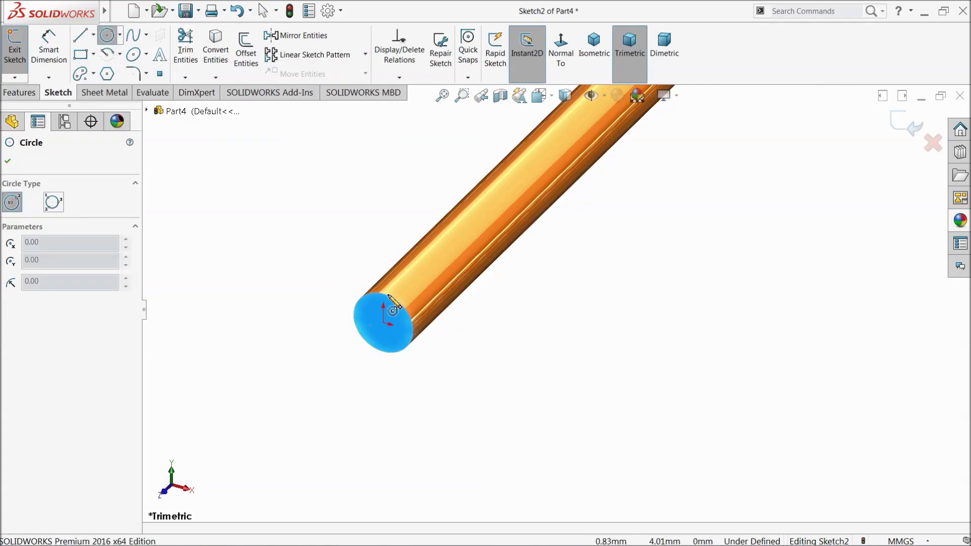
pyautogui.scroll(-2, 387, 310)
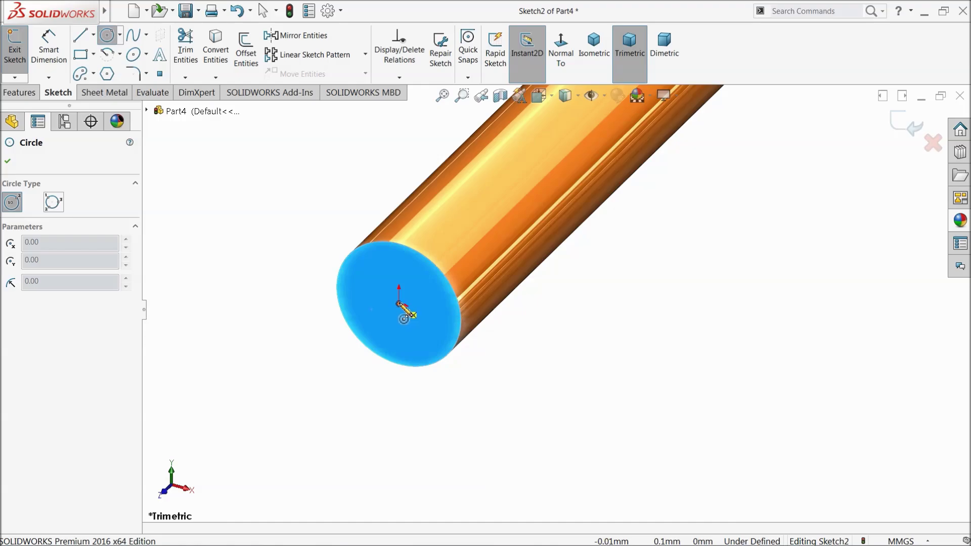
pyautogui.click(399, 307)
pyautogui.click(324, 218)
# Dimension the end-face circle's diameter and set it to 10.5 mm
pyautogui.click(48, 48)
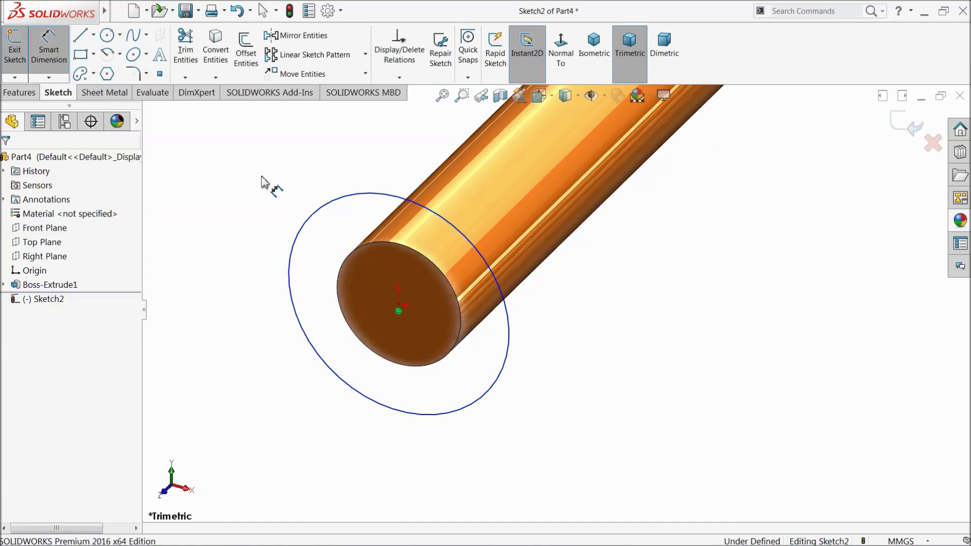
pyautogui.click(305, 239)
pyautogui.click(278, 223)
pyautogui.write('10')
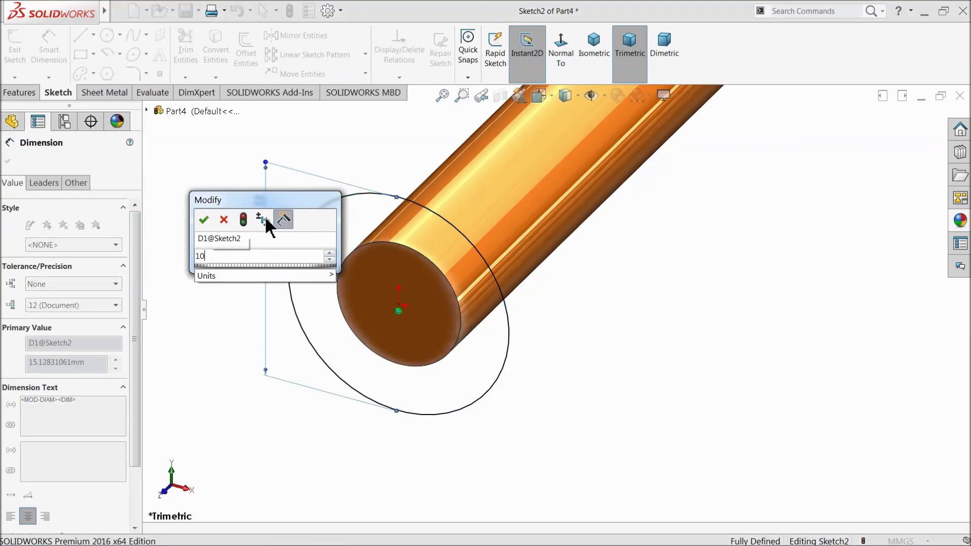
pyautogui.write('.5')
pyautogui.click(203, 219)
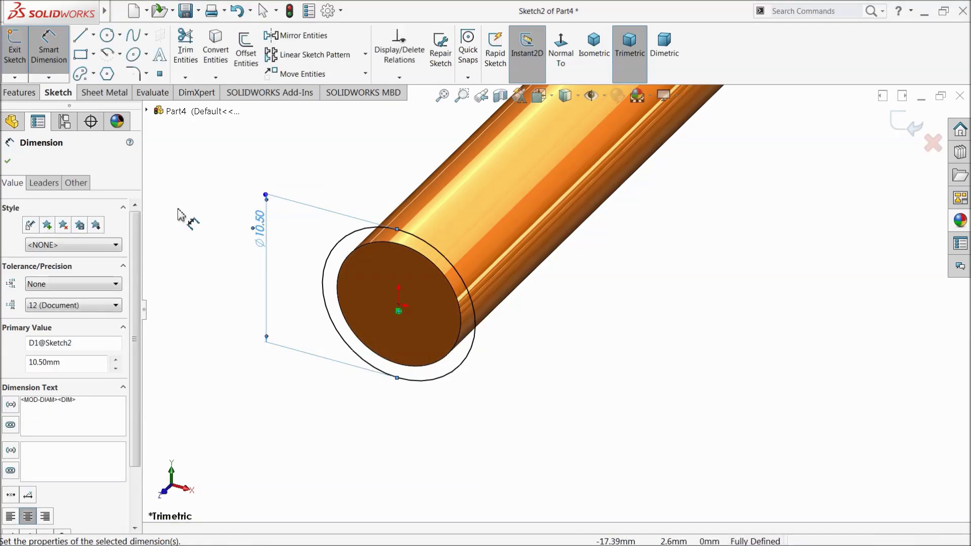
pyautogui.click(7, 161)
# Start a helix from the 10.5 mm end-face circle, defined by height and pitch
pyautogui.click(19, 93)
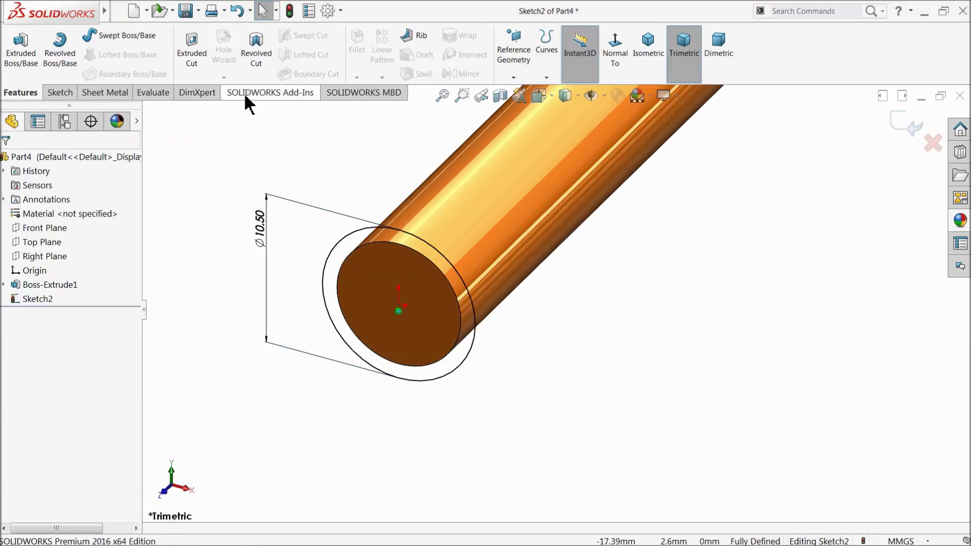
pyautogui.click(546, 77)
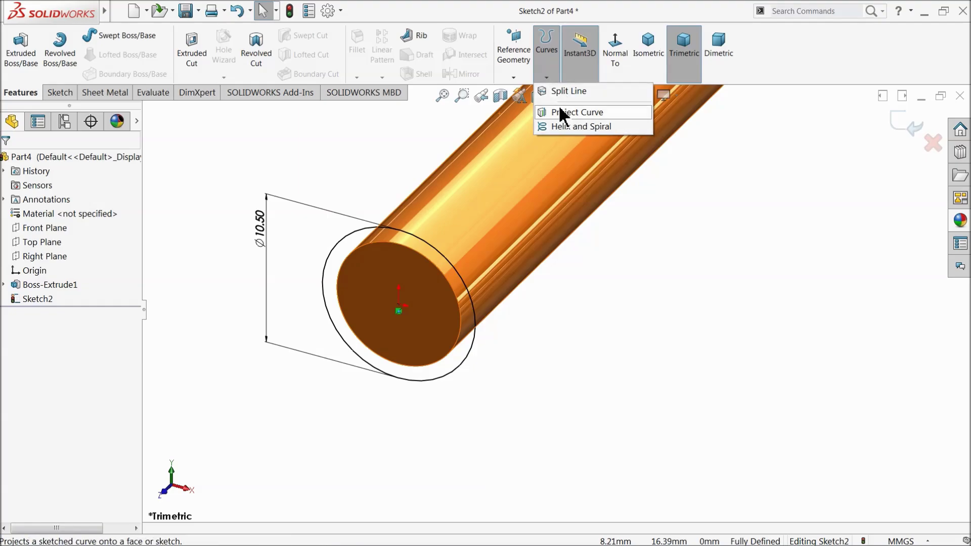
pyautogui.click(568, 126)
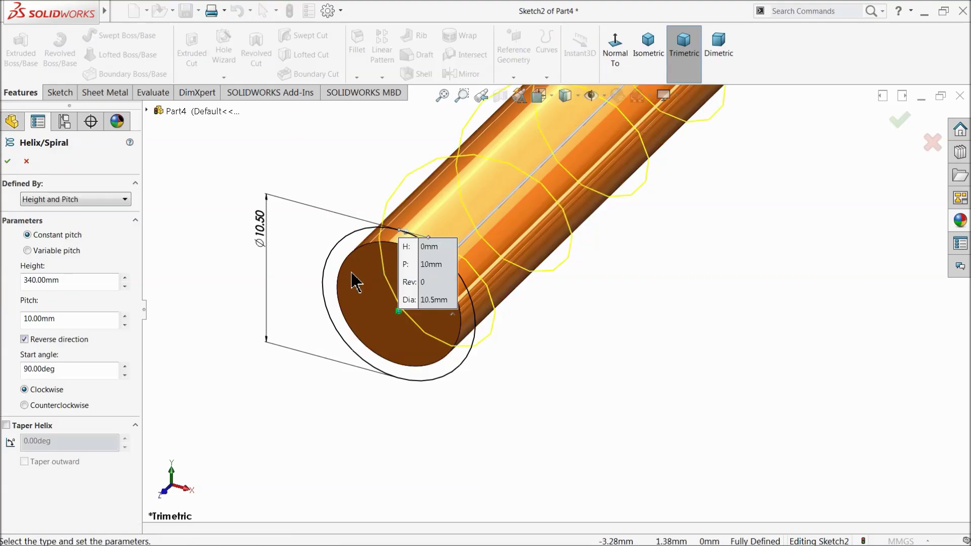
pyautogui.scroll(5, 581, 299)
pyautogui.scroll(-2, 707, 227)
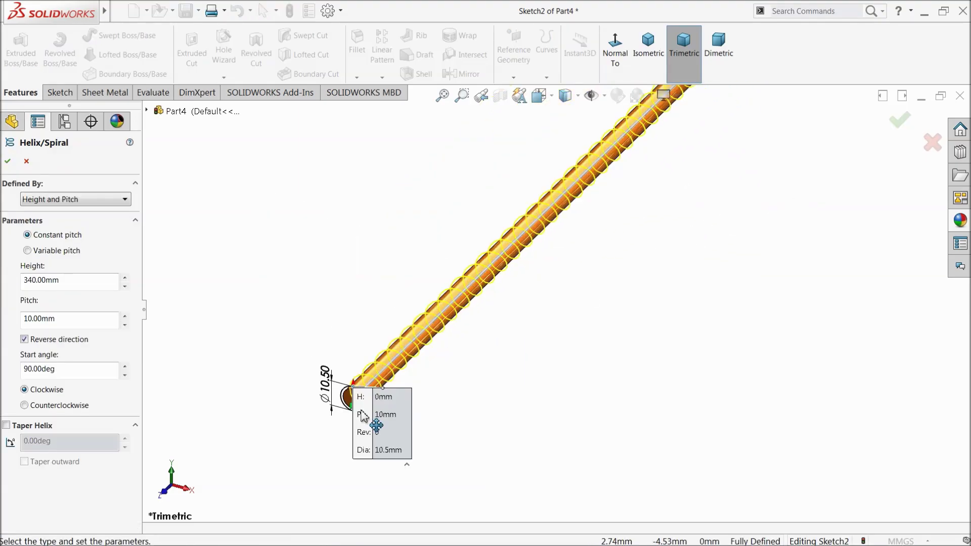
pyautogui.scroll(-2, 375, 409)
pyautogui.scroll(-2, 375, 406)
pyautogui.click(83, 200)
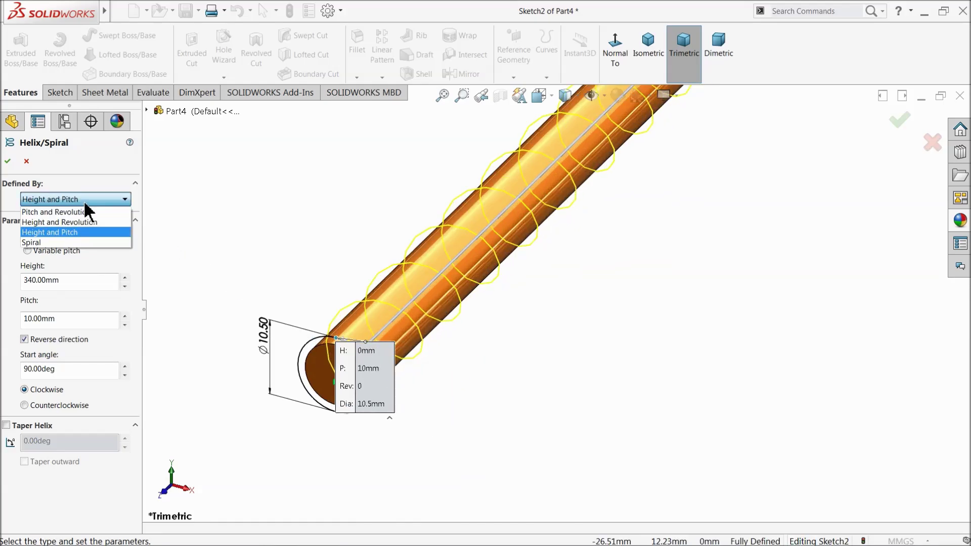
pyautogui.click(81, 232)
# Set the helix's height to 102 mm and its pitch to 3 mm
pyautogui.moveTo(76, 290); pyautogui.dragTo(9, 282)
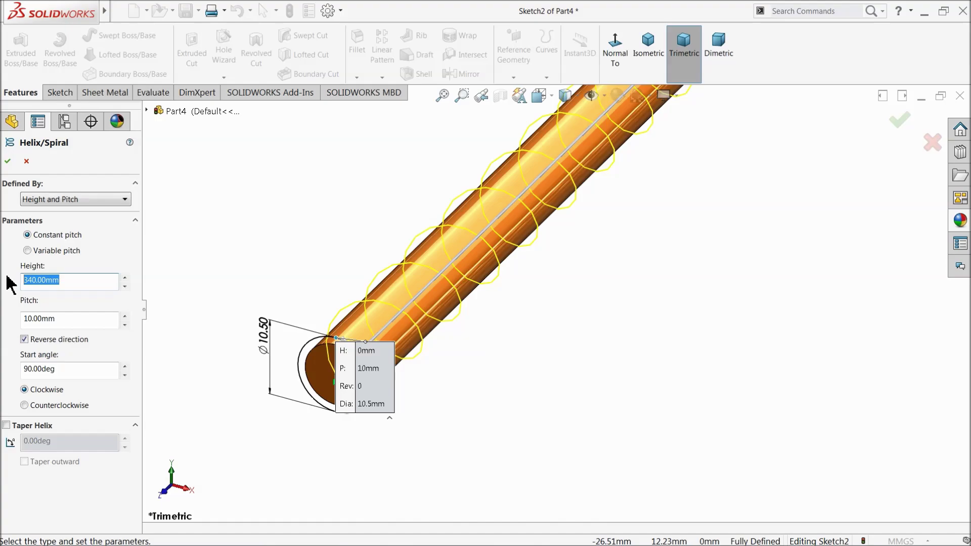
pyautogui.write('102')
pyautogui.press('Return')
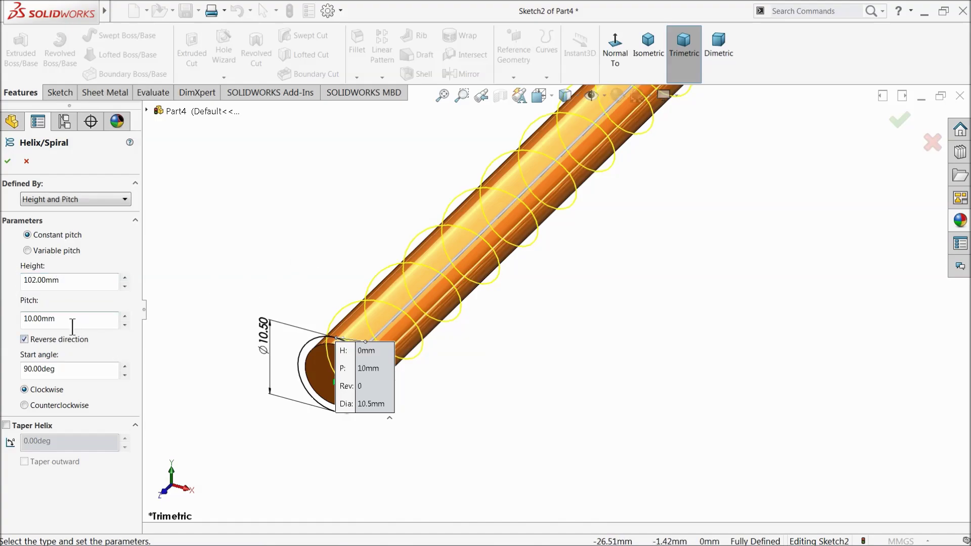
pyautogui.moveTo(73, 327); pyautogui.dragTo(16, 324)
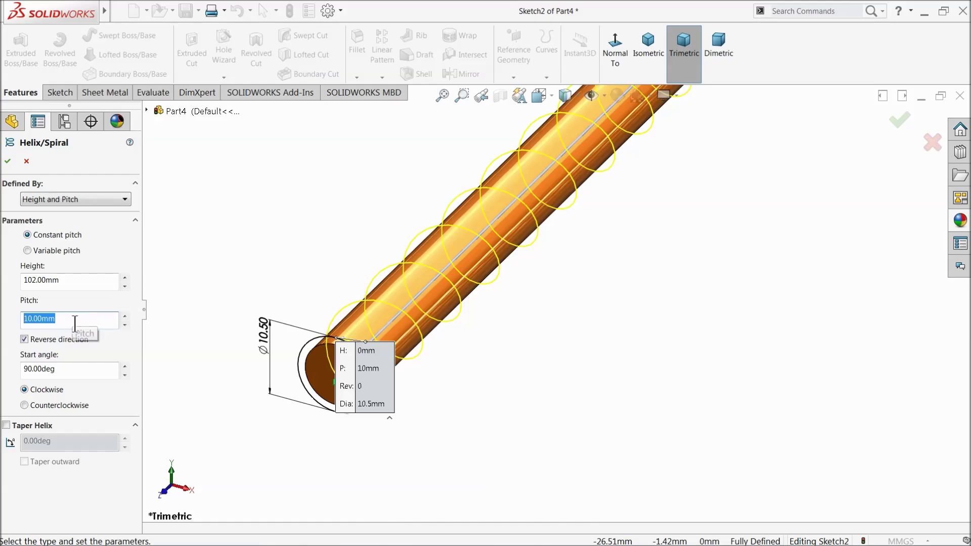
pyautogui.write('3')
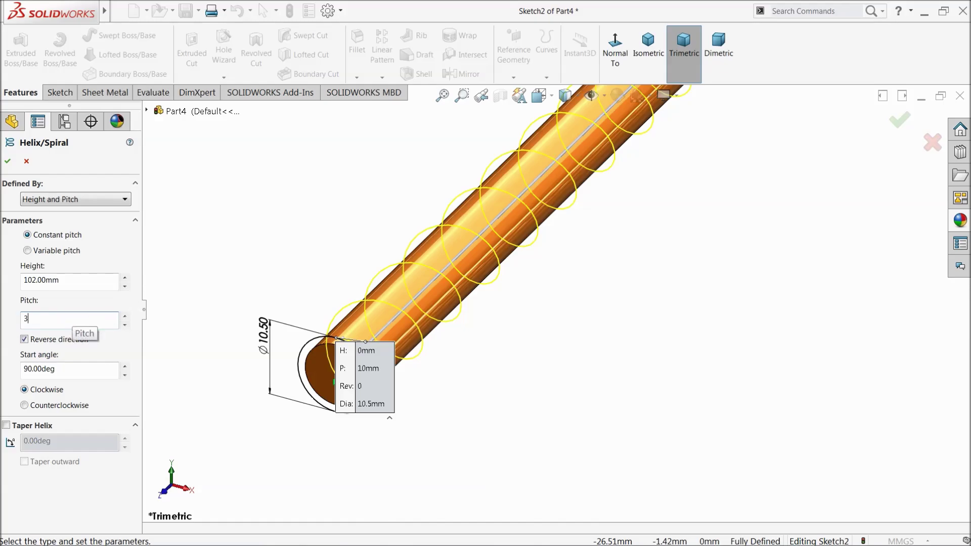
pyautogui.press('Return')
pyautogui.scroll(5, 370, 227)
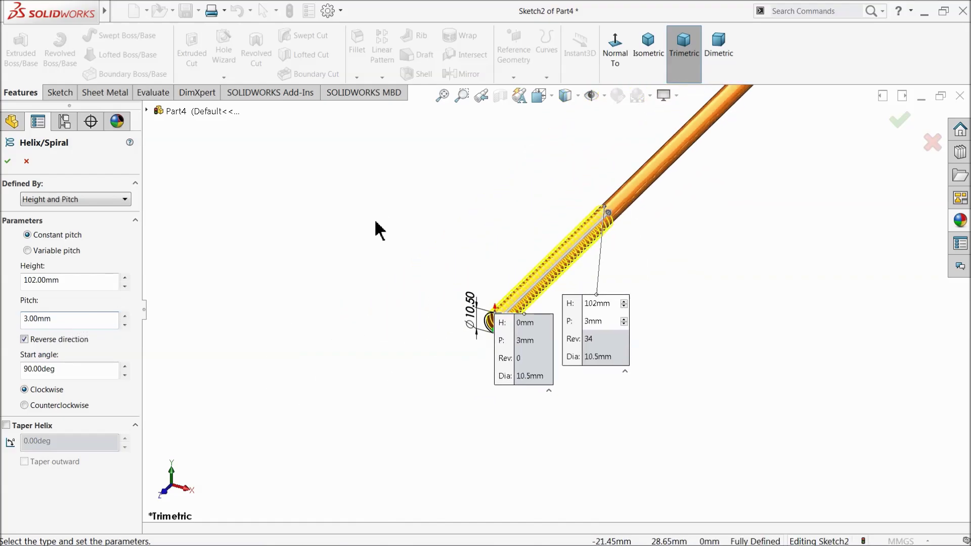
# Try a helix height of 306 mm along the rod
pyautogui.moveTo(45, 282); pyautogui.dragTo(23, 281)
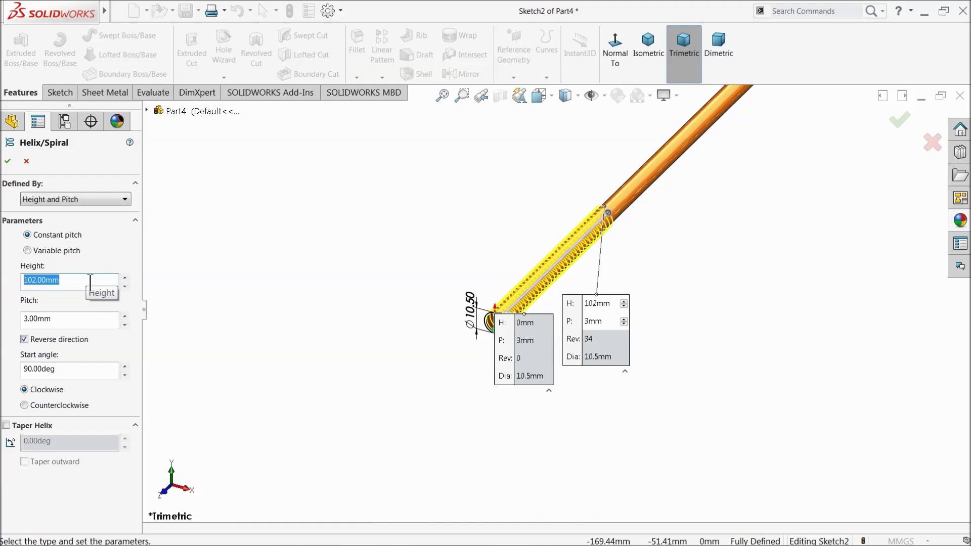
pyautogui.write('3.6')
pyautogui.press('Return')
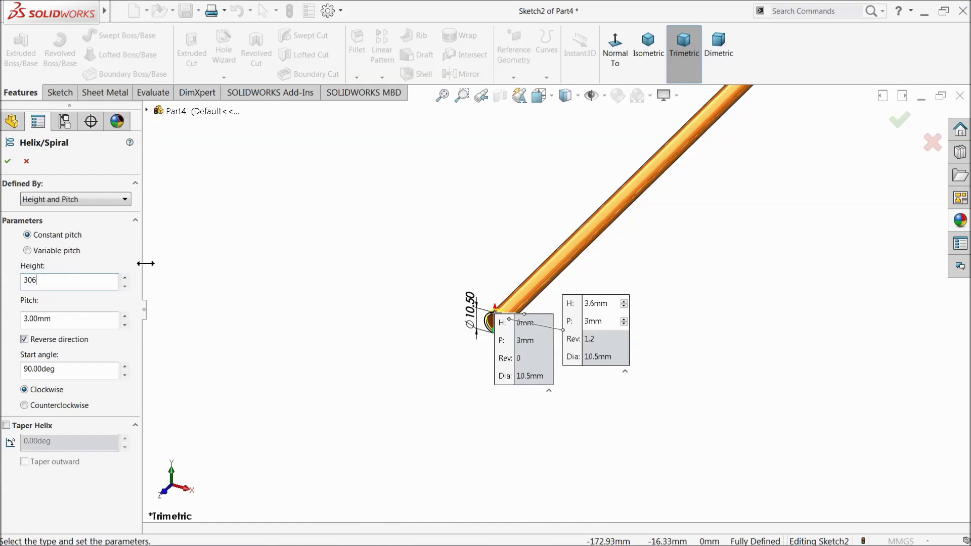
pyautogui.write('306')
pyautogui.press('Return')
pyautogui.scroll(3, 698, 210)
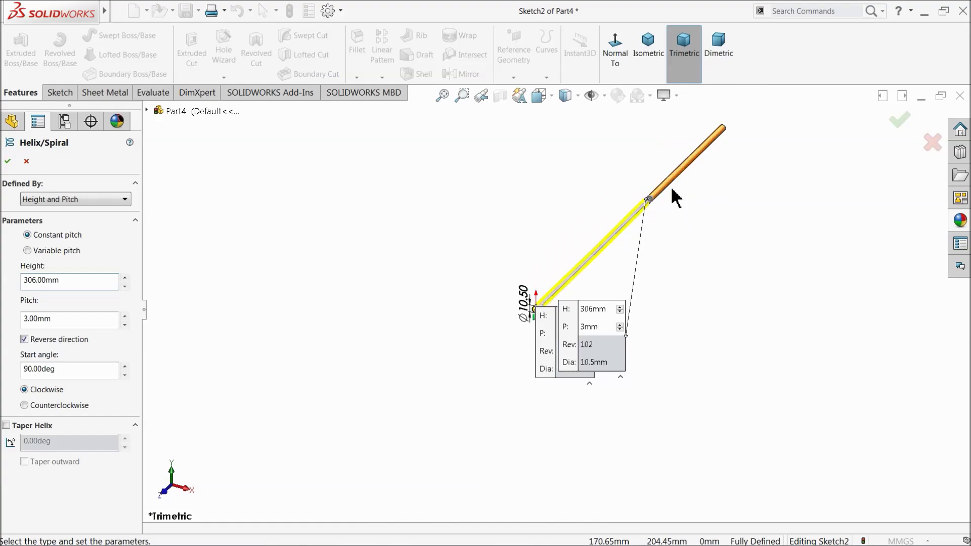
pyautogui.scroll(1, 668, 186)
pyautogui.moveTo(658, 184)
pyautogui.mouseDown(button='middle')
pyautogui.moveTo(648, 198)
pyautogui.moveTo(662, 187)
pyautogui.mouseUp(button='middle')
pyautogui.scroll(-3, 558, 328)
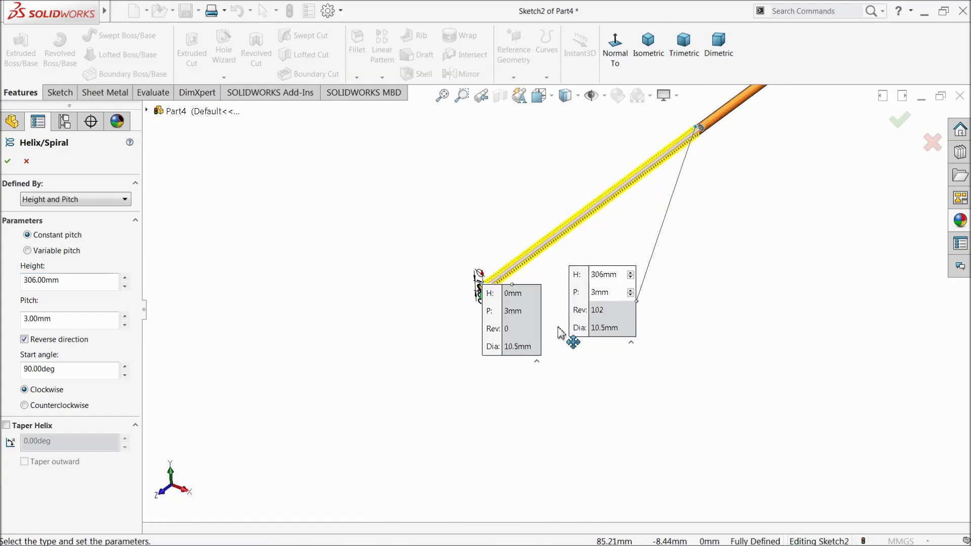
# Set the helix height to 102 mm and accept the clockwise helix
pyautogui.doubleClick(66, 284)
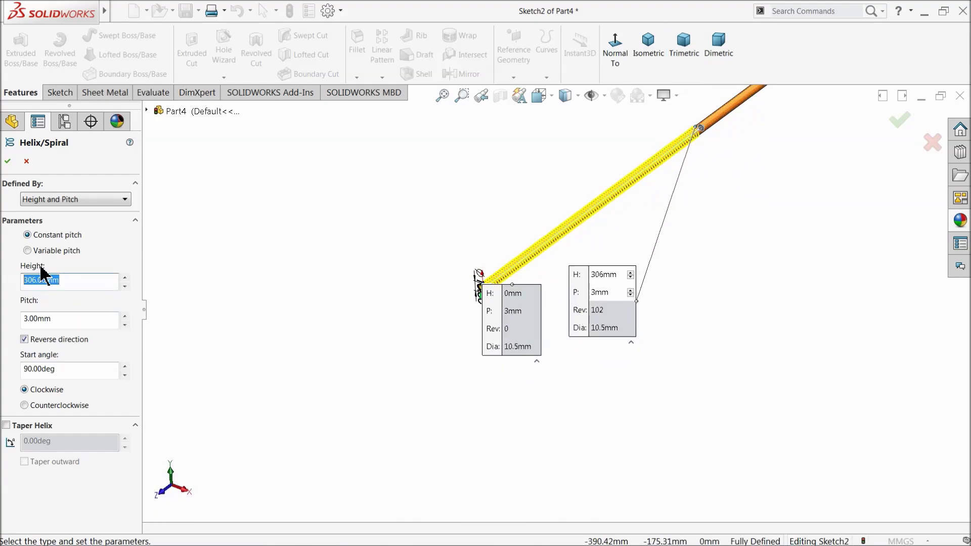
pyautogui.write('102')
pyautogui.press('Return')
pyautogui.scroll(-3, 539, 264)
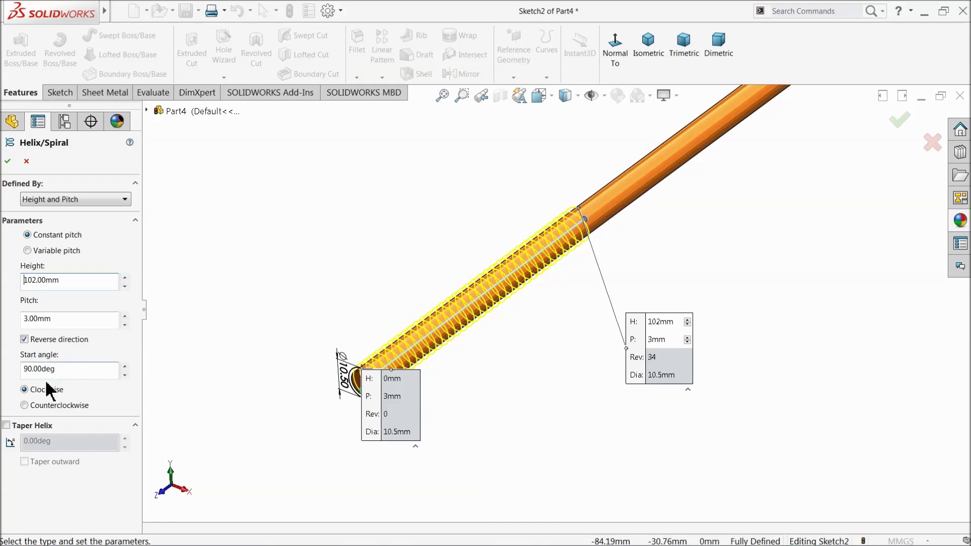
pyautogui.click(8, 162)
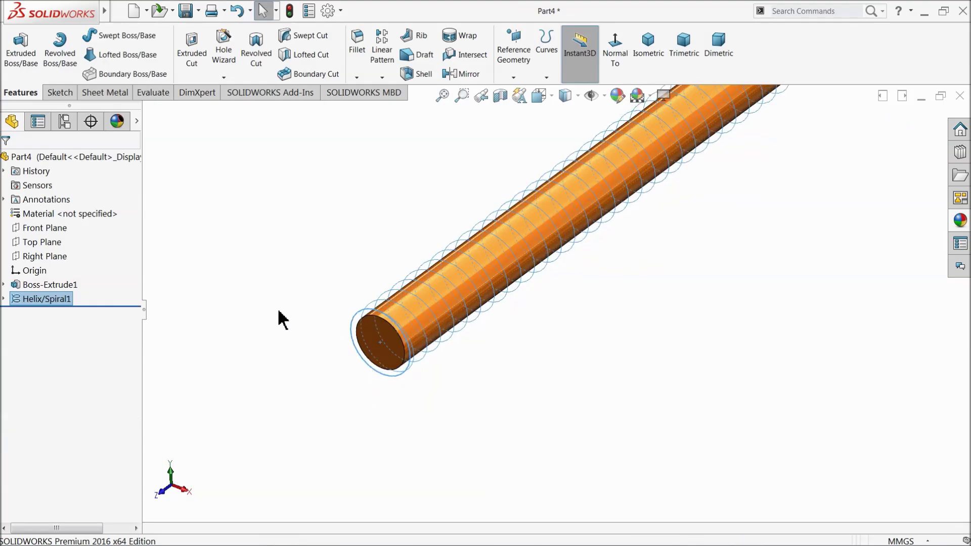
# Open a new sketch on the Right Plane and view it face-on at the helix's start
pyautogui.click(18, 259)
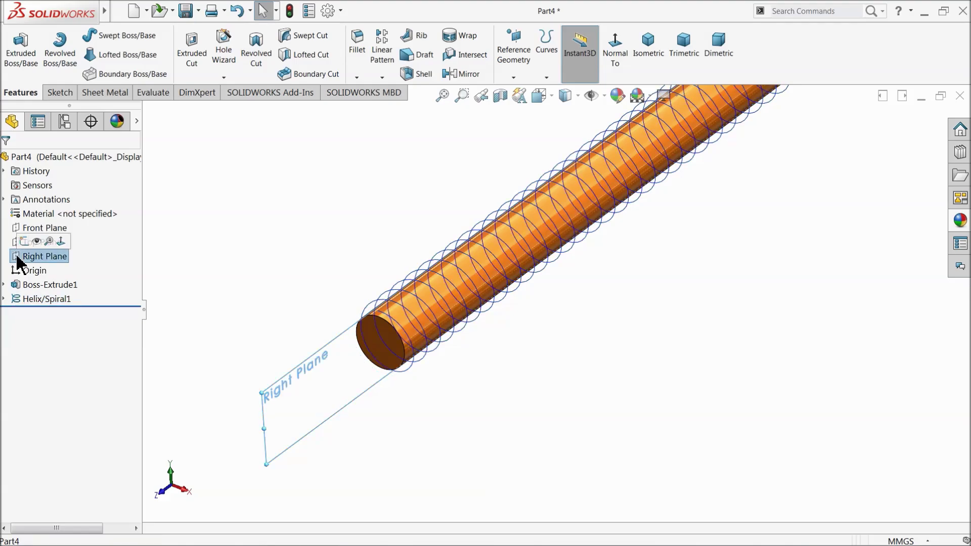
pyautogui.click(24, 244)
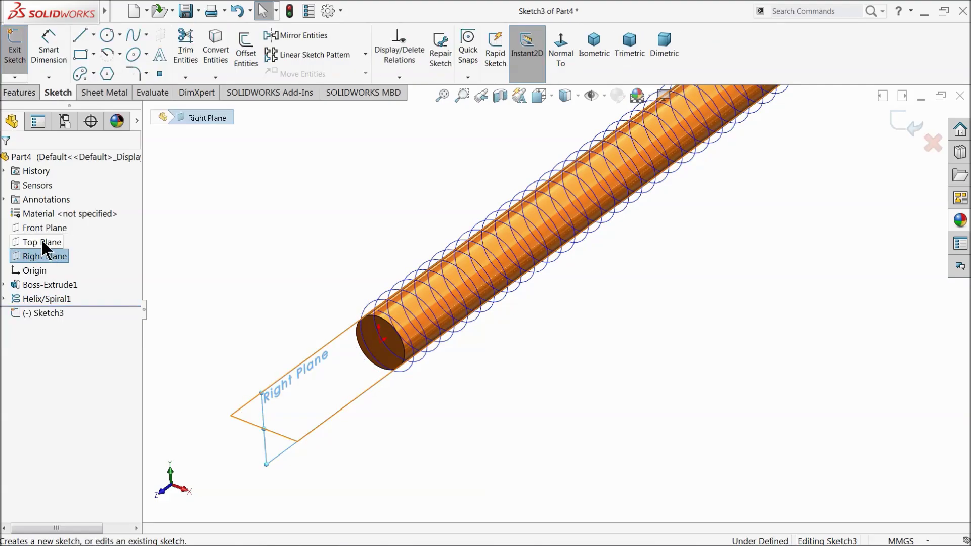
pyautogui.click(561, 50)
pyautogui.scroll(-5, 364, 276)
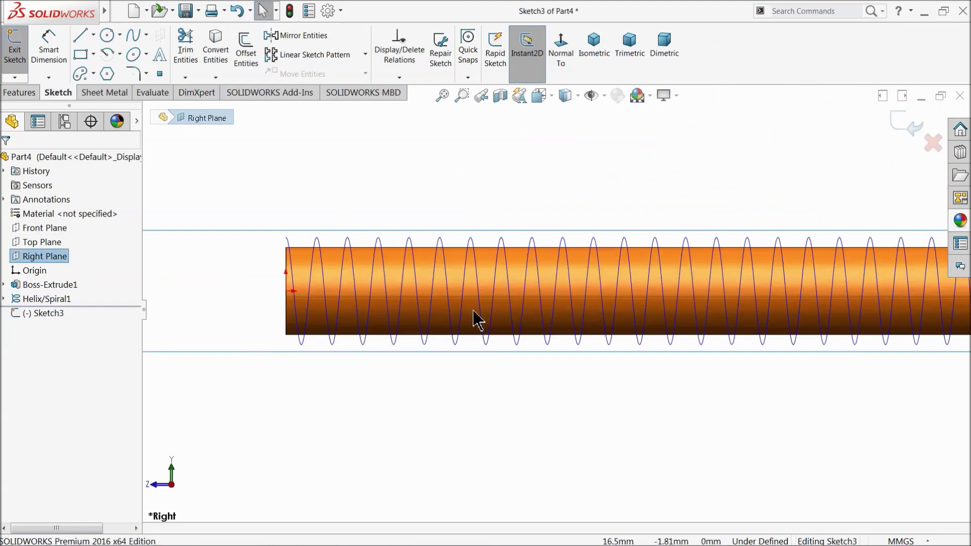
pyautogui.scroll(2, 351, 268)
pyautogui.scroll(-4, 325, 282)
pyautogui.scroll(-3, 446, 268)
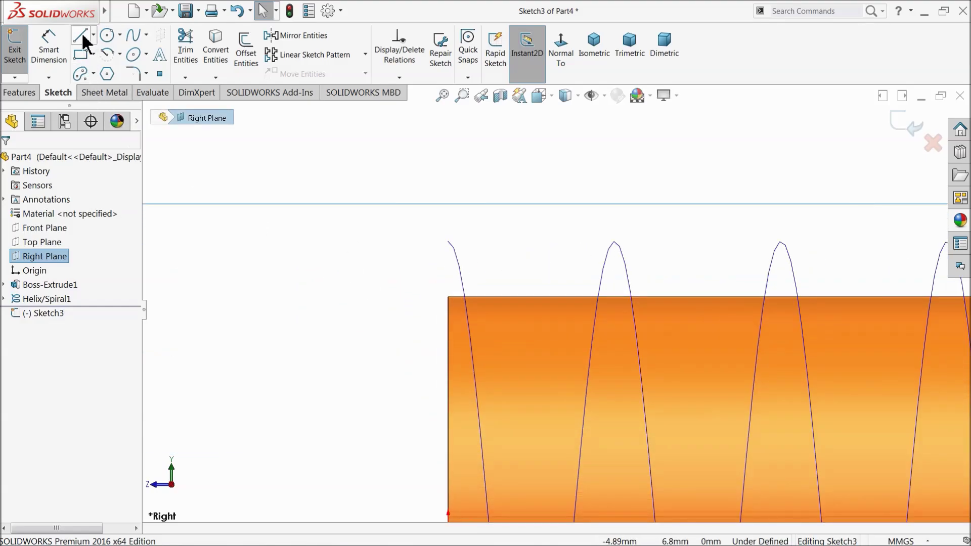
# Sketch a centerline triangle around the helix's start, with its apex above the rod and a horizontal base about 1.42 mm long
pyautogui.click(93, 33)
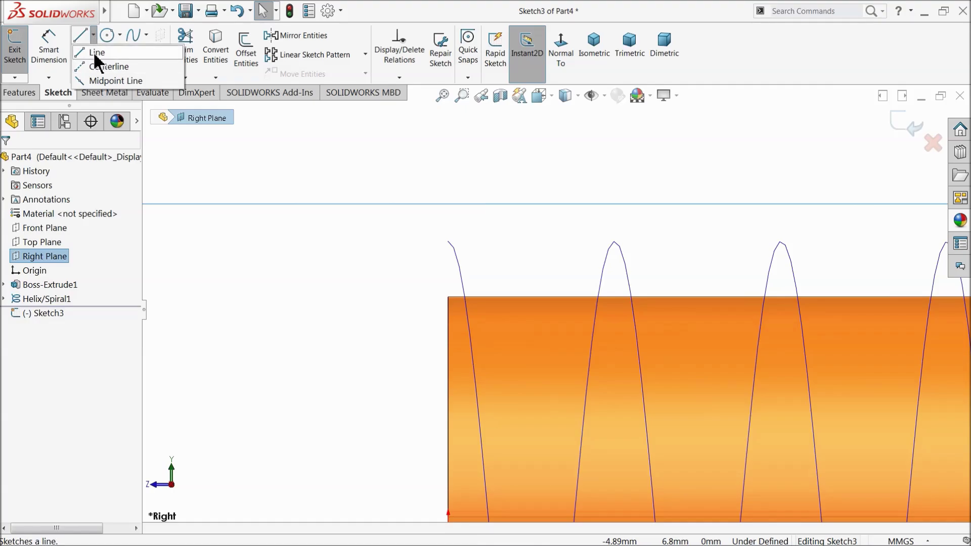
pyautogui.click(99, 64)
pyautogui.scroll(-1, 453, 135)
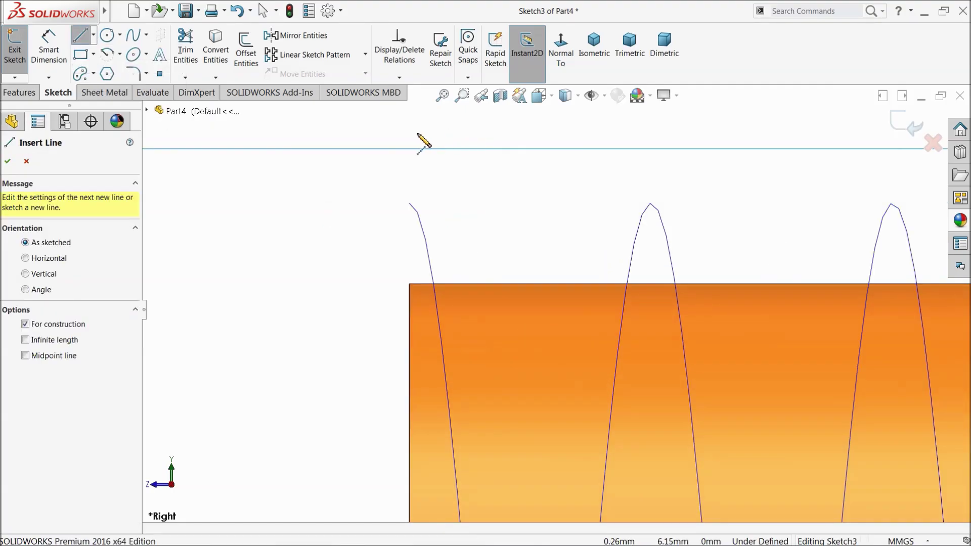
pyautogui.scroll(1, 425, 183)
pyautogui.scroll(-1, 463, 186)
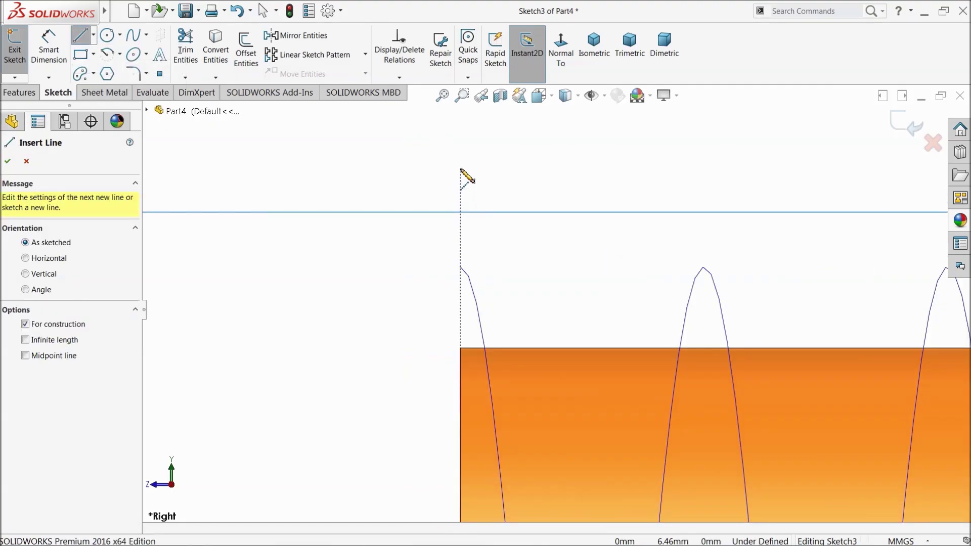
pyautogui.click(460, 169)
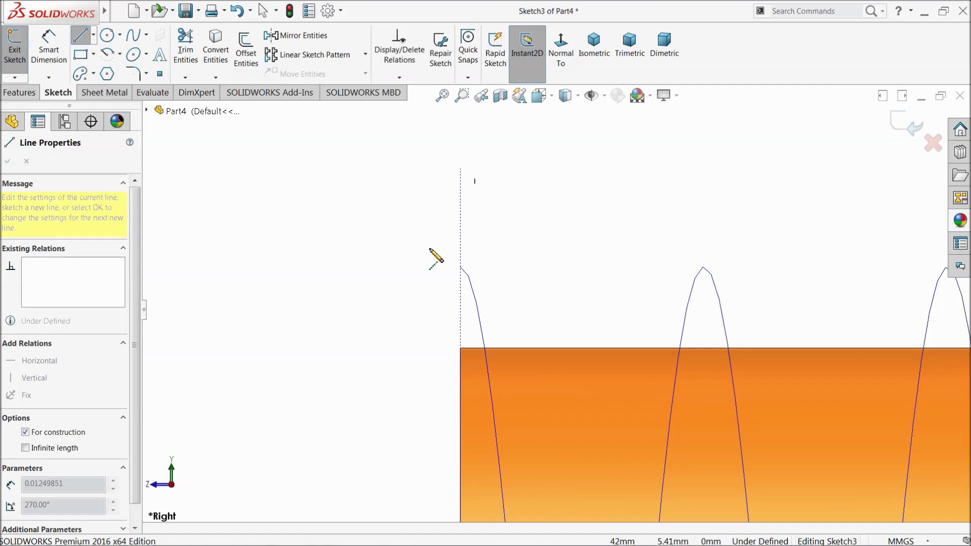
pyautogui.click(411, 351)
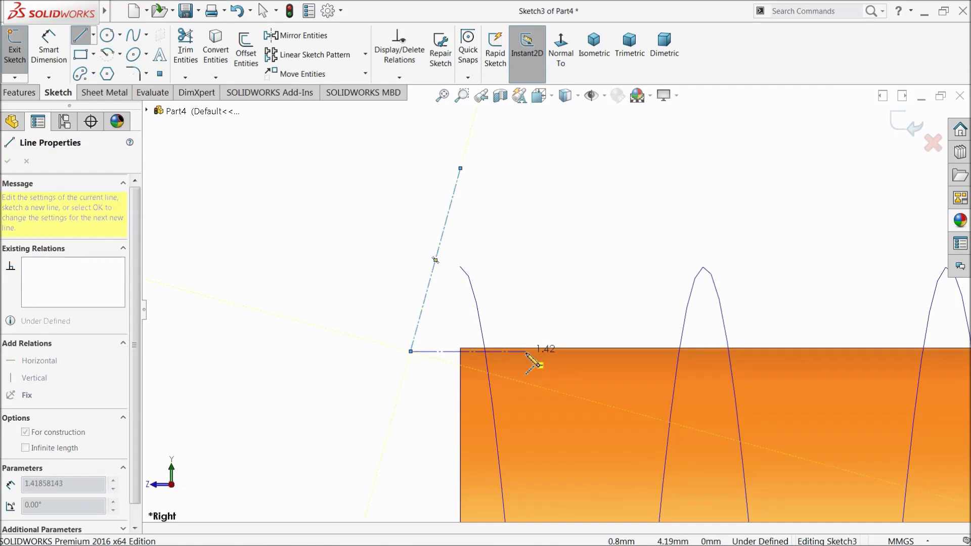
pyautogui.click(526, 352)
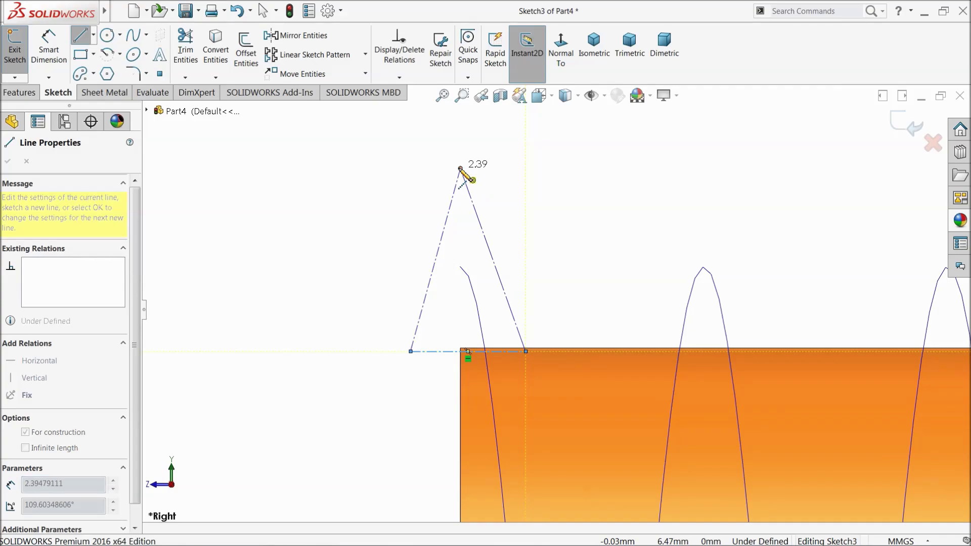
pyautogui.click(461, 168)
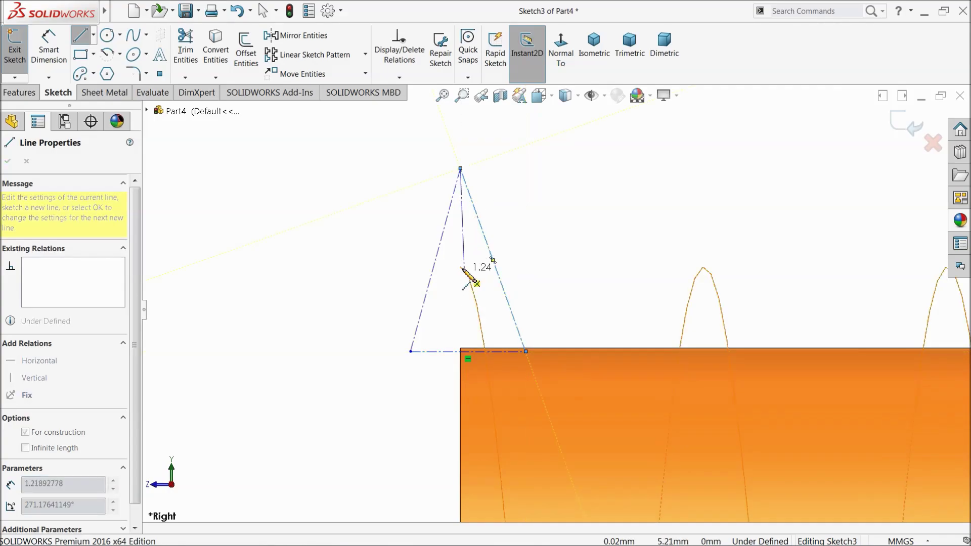
# Add a centerline from the triangle's apex to the midpoint of its base and make that line vertical
pyautogui.click(468, 351)
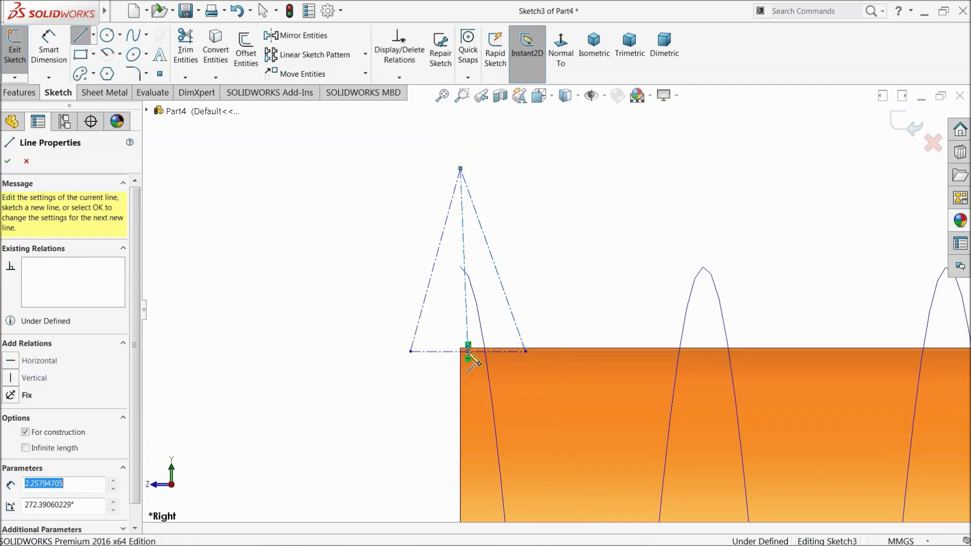
pyautogui.rightClick(559, 255)
pyautogui.click(587, 257)
pyautogui.scroll(-3, 524, 323)
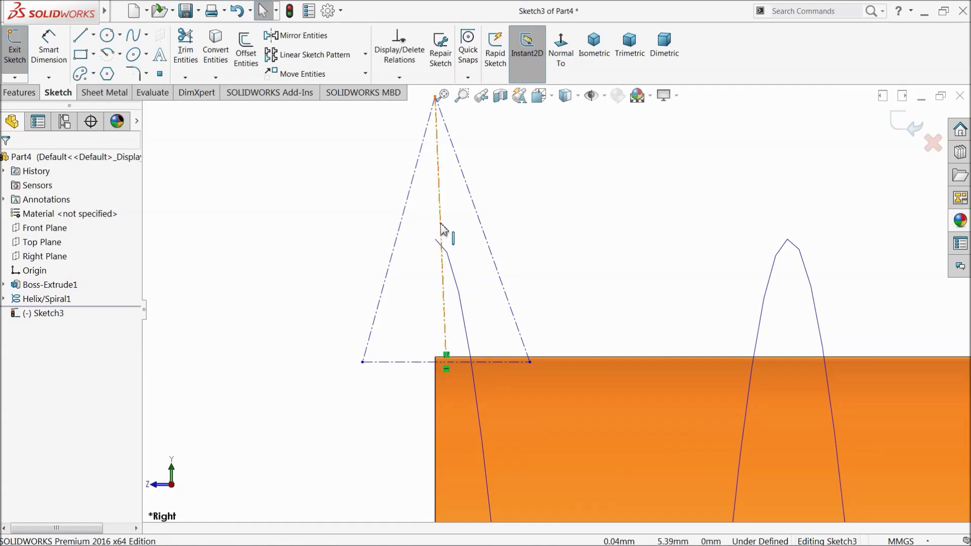
pyautogui.click(442, 226)
pyautogui.click(484, 191)
pyautogui.click(558, 237)
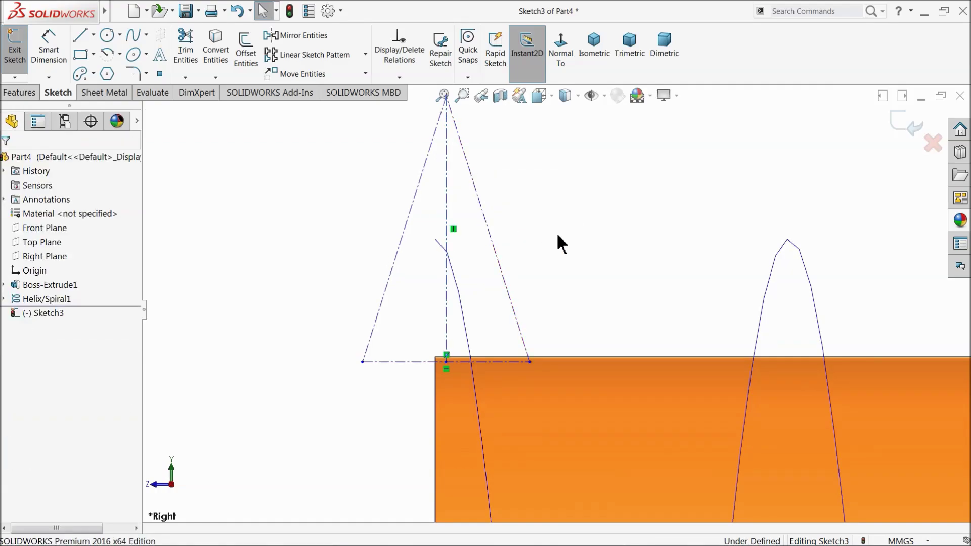
# Dimension the apex angle between the triangle's two slanted sides and set it to 30°
pyautogui.click(49, 44)
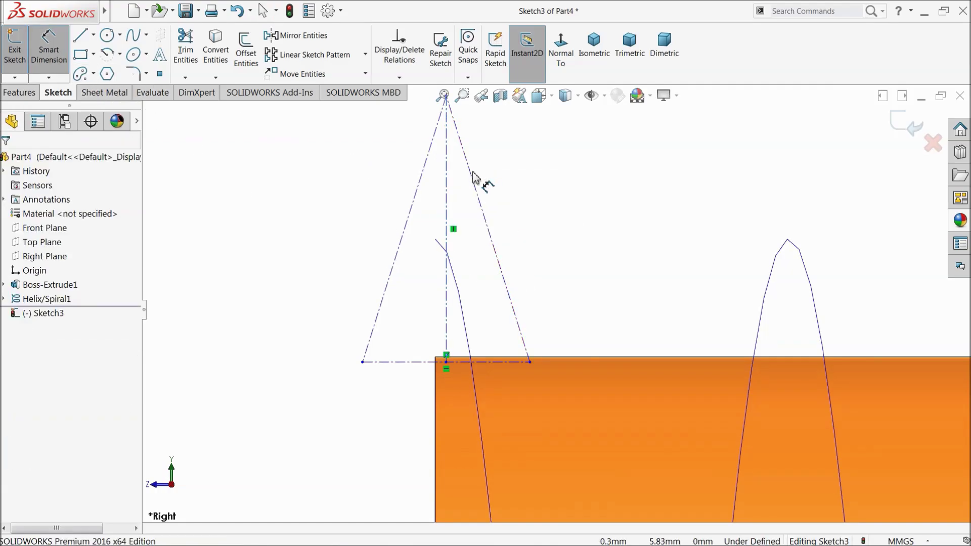
pyautogui.click(429, 170)
pyautogui.click(447, 189)
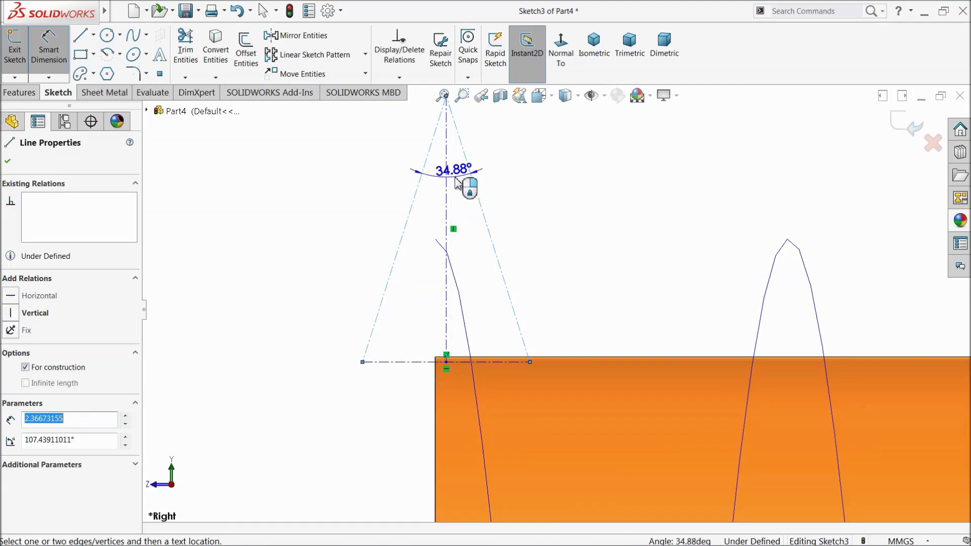
pyautogui.click(455, 178)
pyautogui.write('30')
pyautogui.press('Return')
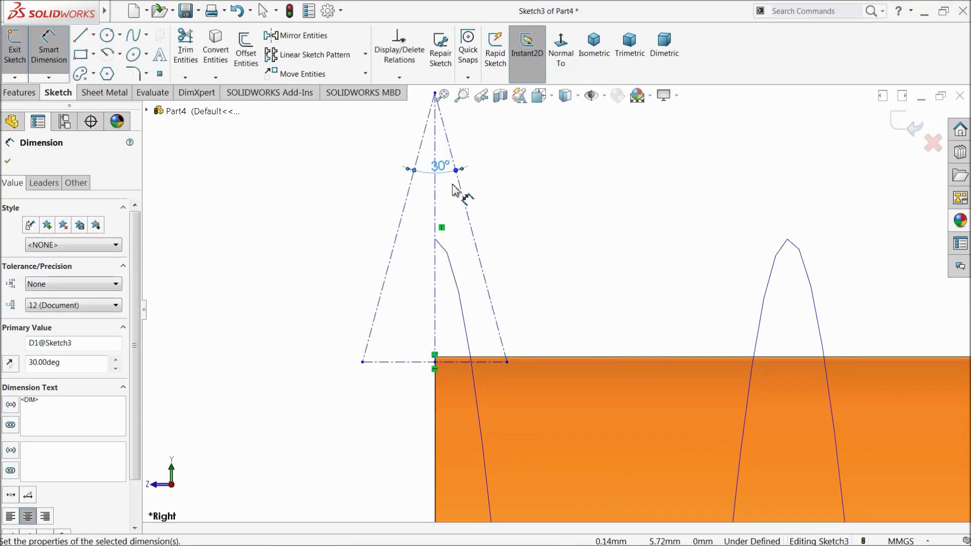
pyautogui.click(552, 248)
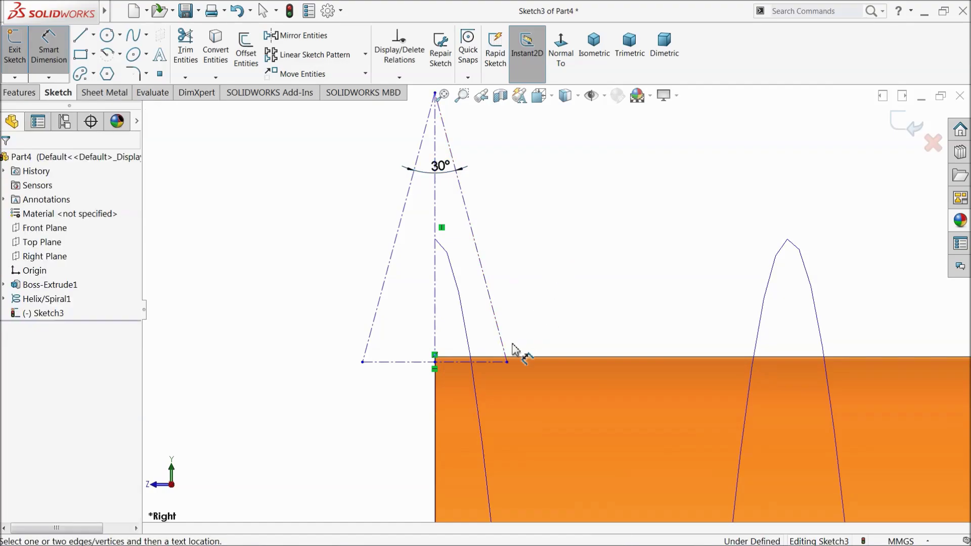
# Make the triangle's vertical centerline collinear with the end edge of the rod
pyautogui.scroll(-3, 520, 351)
pyautogui.scroll(-5, 427, 379)
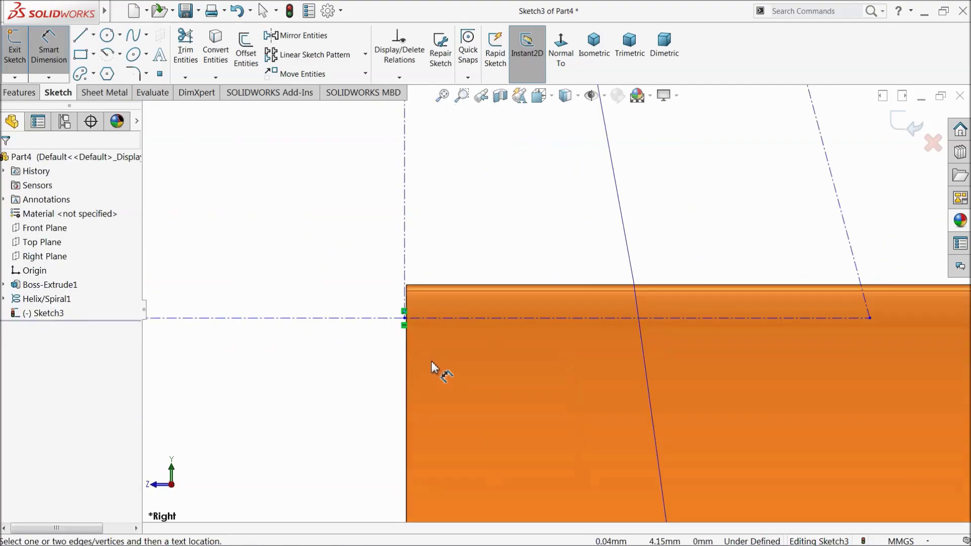
pyautogui.click(51, 61)
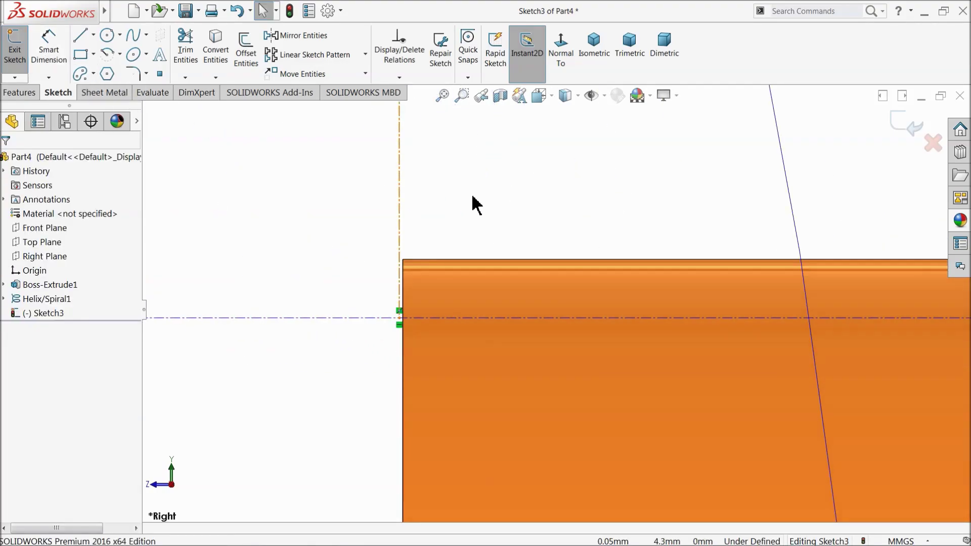
pyautogui.scroll(-3, 449, 301)
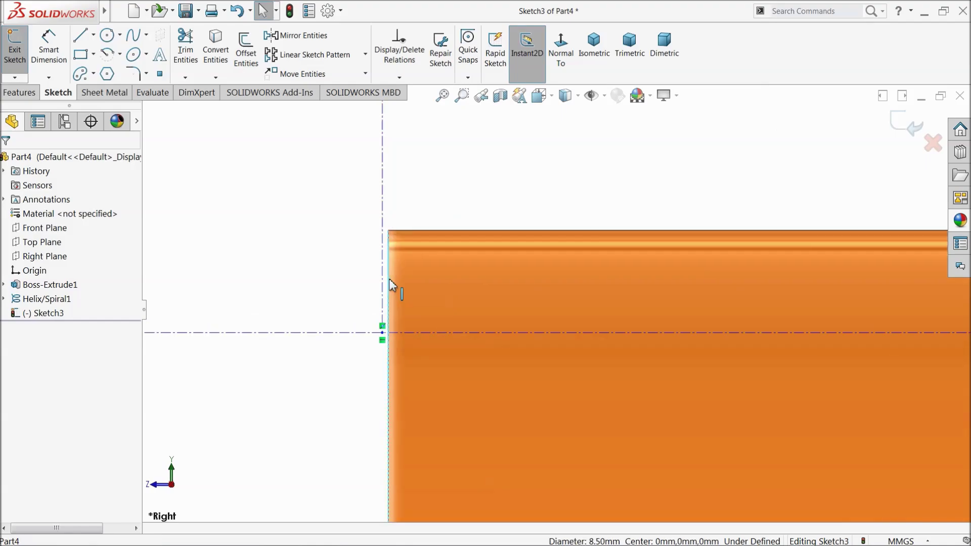
pyautogui.keyDown('ctrl'); pyautogui.click(384, 248); pyautogui.keyUp('ctrl')
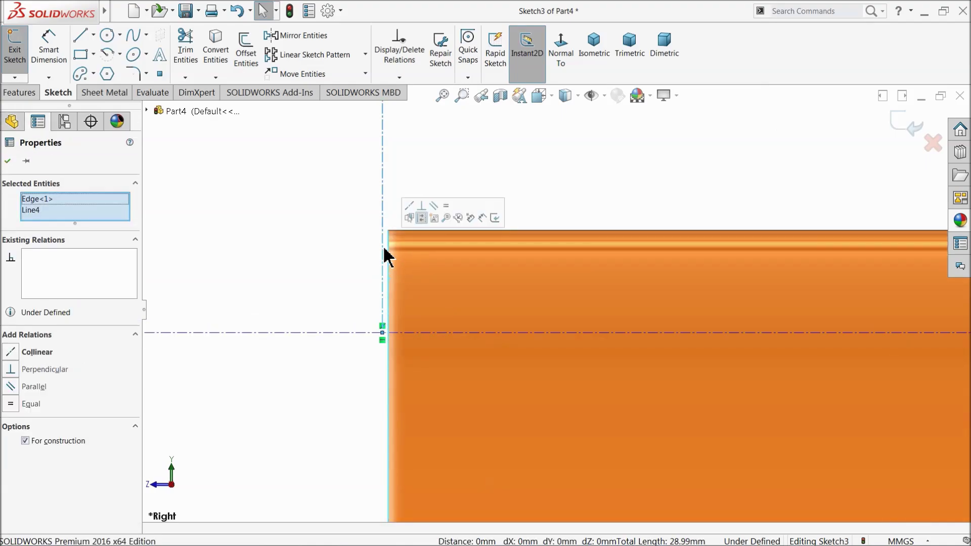
pyautogui.click(408, 206)
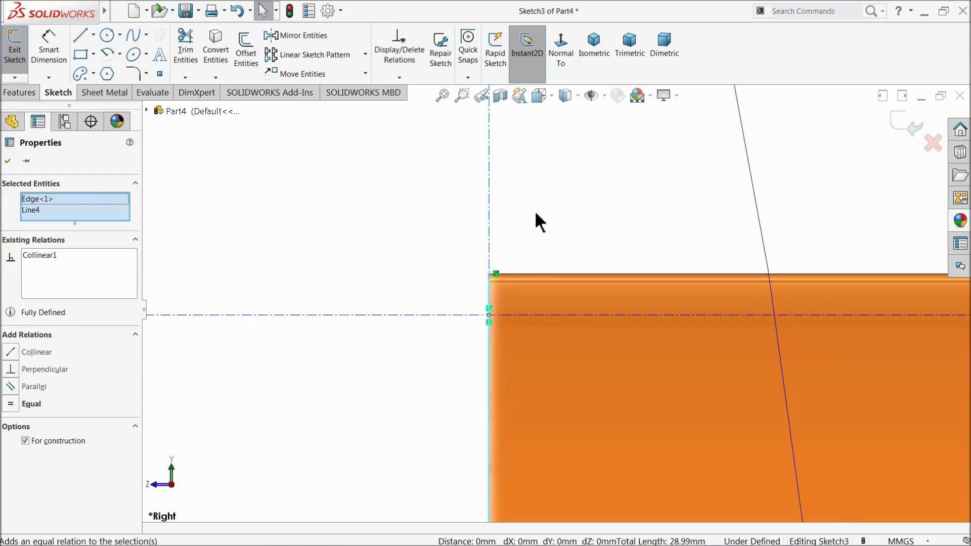
pyautogui.scroll(8, 536, 198)
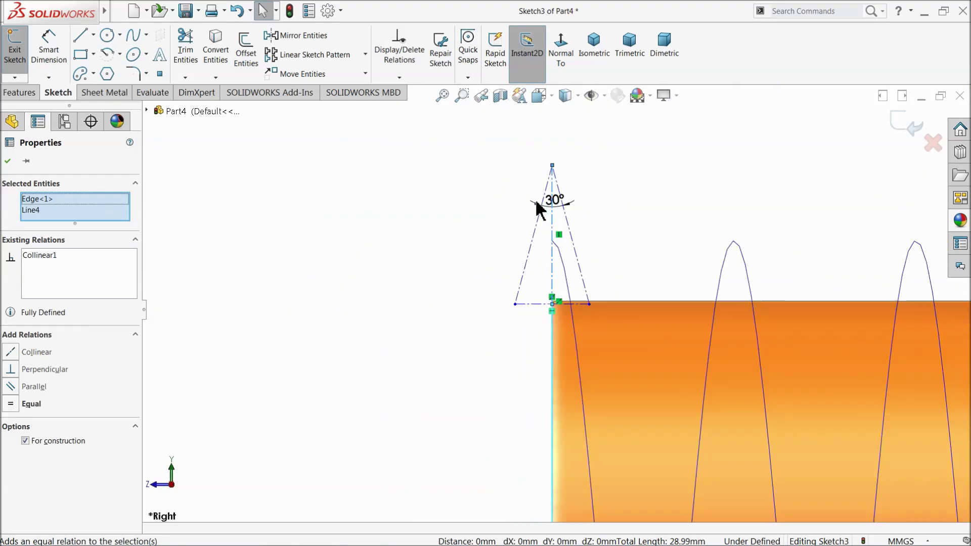
pyautogui.click(491, 281)
# Make the triangle's horizontal base line collinear with the rod's upper silhouette edge
pyautogui.scroll(-7, 565, 305)
pyautogui.scroll(-6, 560, 278)
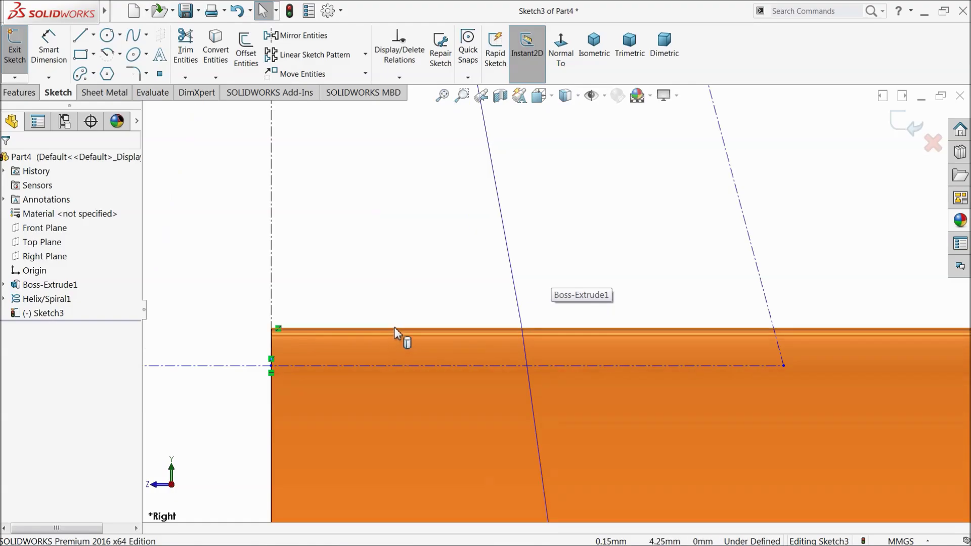
pyautogui.click(394, 329)
pyautogui.keyDown('ctrl'); pyautogui.click(405, 366); pyautogui.keyUp('ctrl')
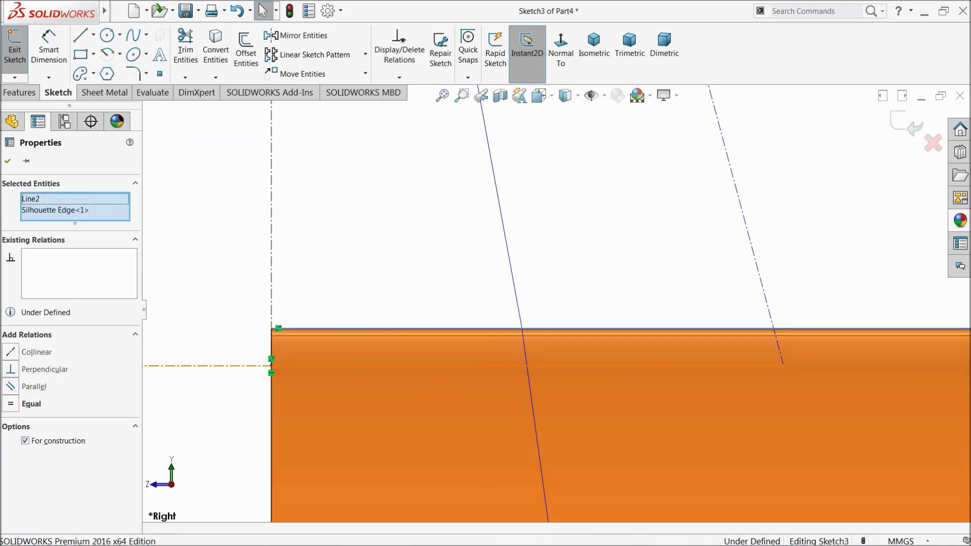
pyautogui.click(439, 330)
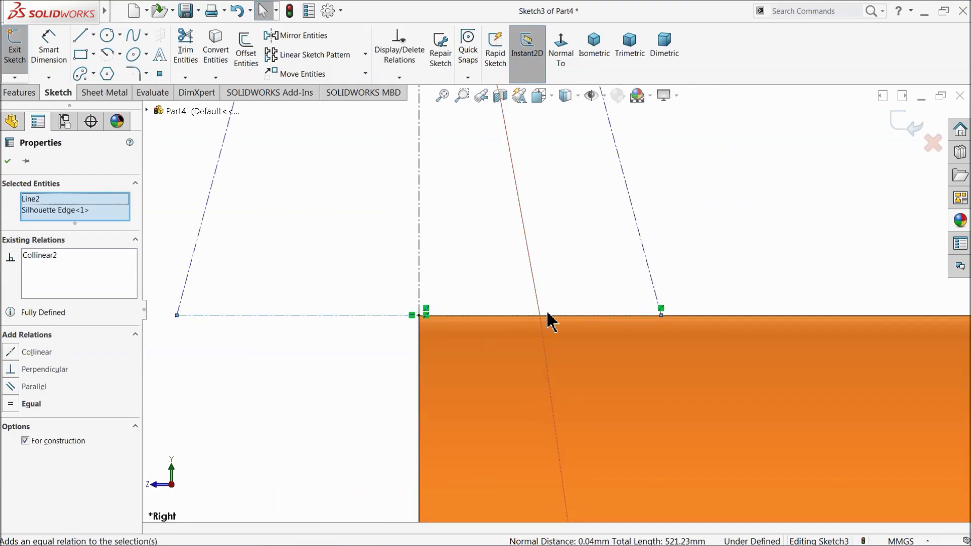
pyautogui.scroll(6, 591, 321)
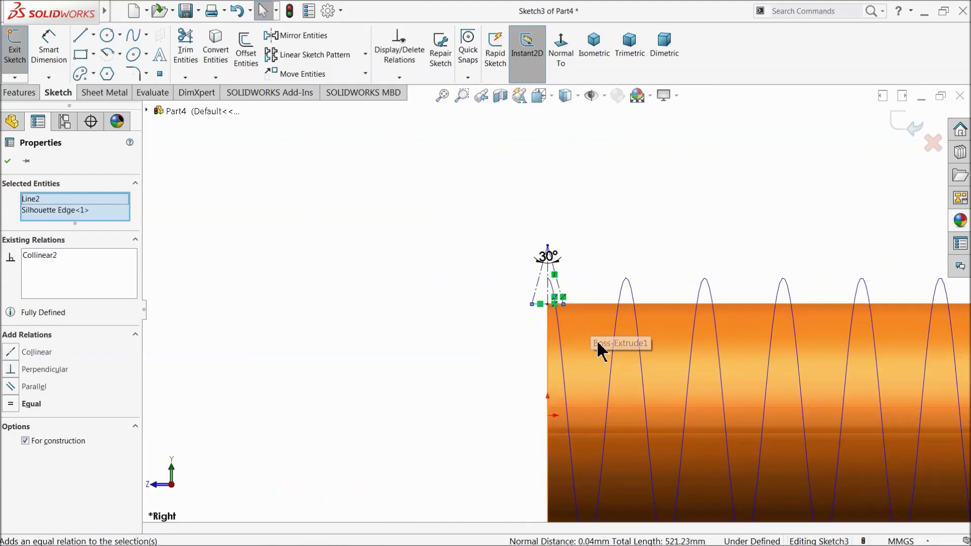
pyautogui.scroll(-3, 600, 389)
pyautogui.click(271, 190)
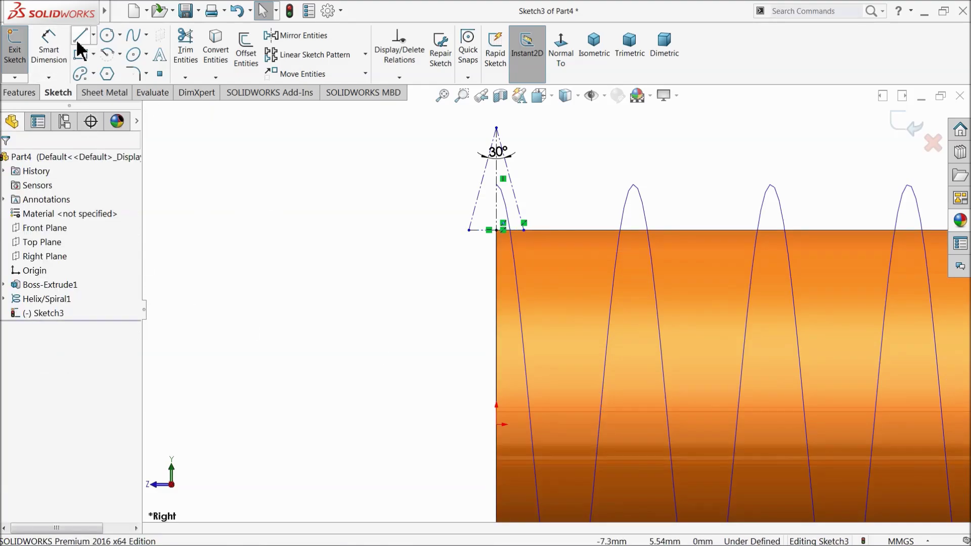
# Sketch a horizontal centerline about 2.09 mm long across the triangle, between its base and the 30° dimension
pyautogui.click(95, 35)
pyautogui.click(103, 63)
pyautogui.scroll(-4, 709, 283)
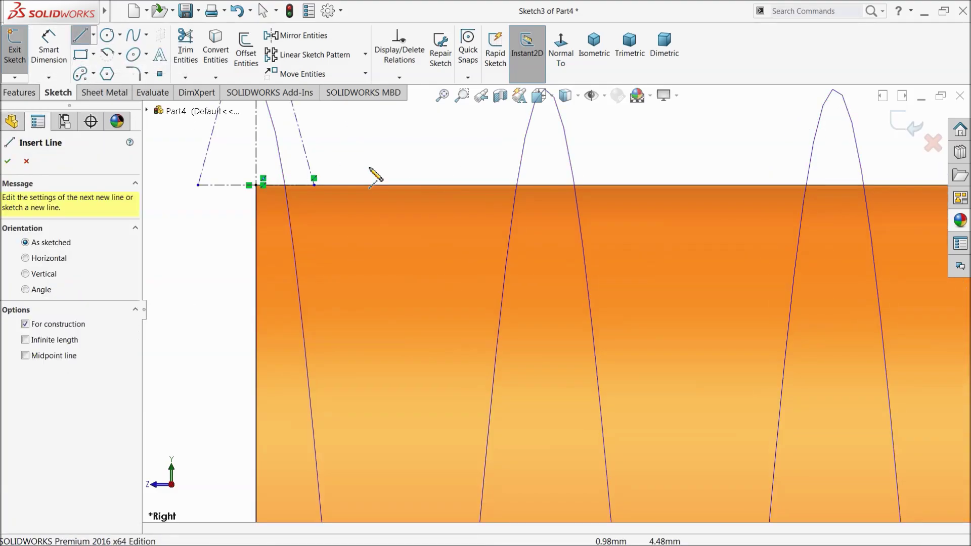
pyautogui.scroll(2, 374, 173)
pyautogui.click(276, 180)
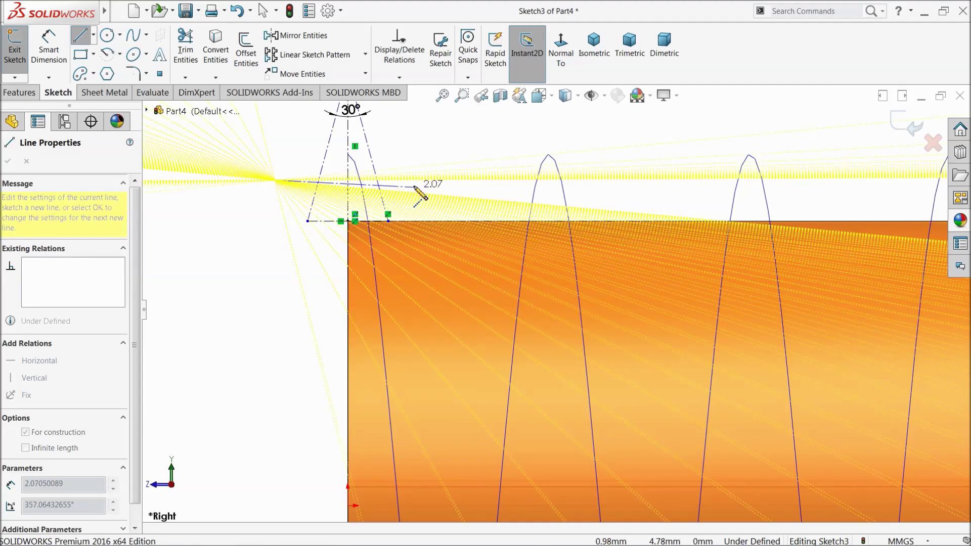
pyautogui.click(415, 180)
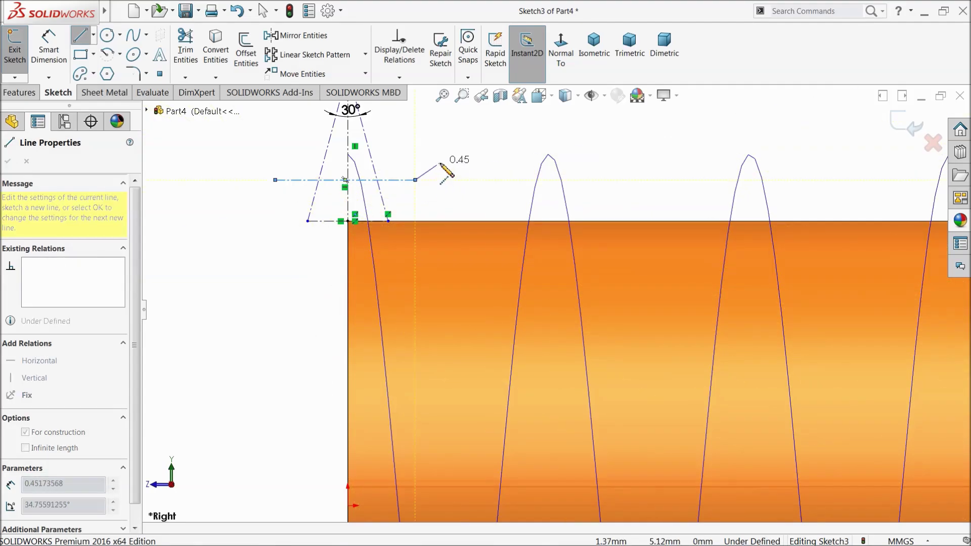
pyautogui.press('Escape')
pyautogui.press('z')
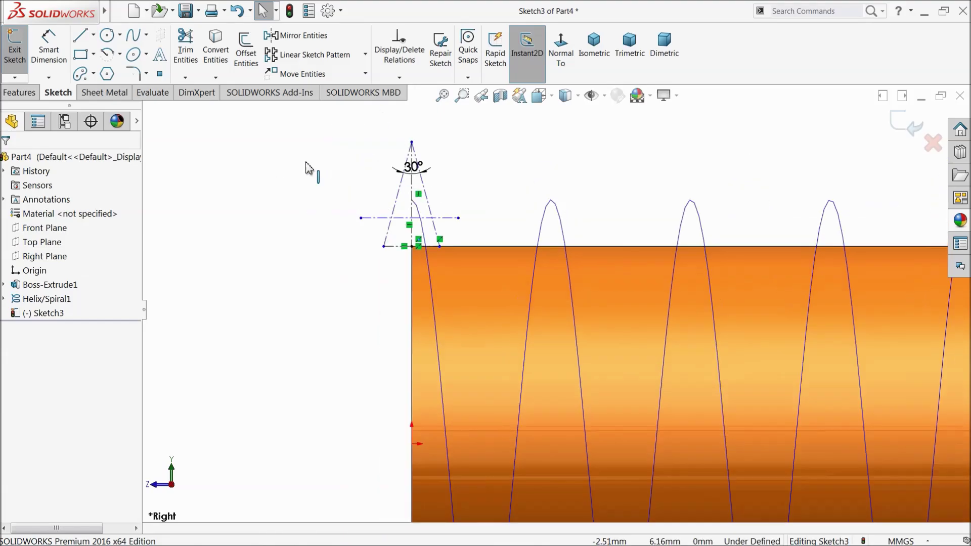
# Sketch a second horizontal centerline about 1.37 mm long across the triangle, above the first one and near the apex
pyautogui.click(94, 34)
pyautogui.click(101, 65)
pyautogui.scroll(-3, 377, 189)
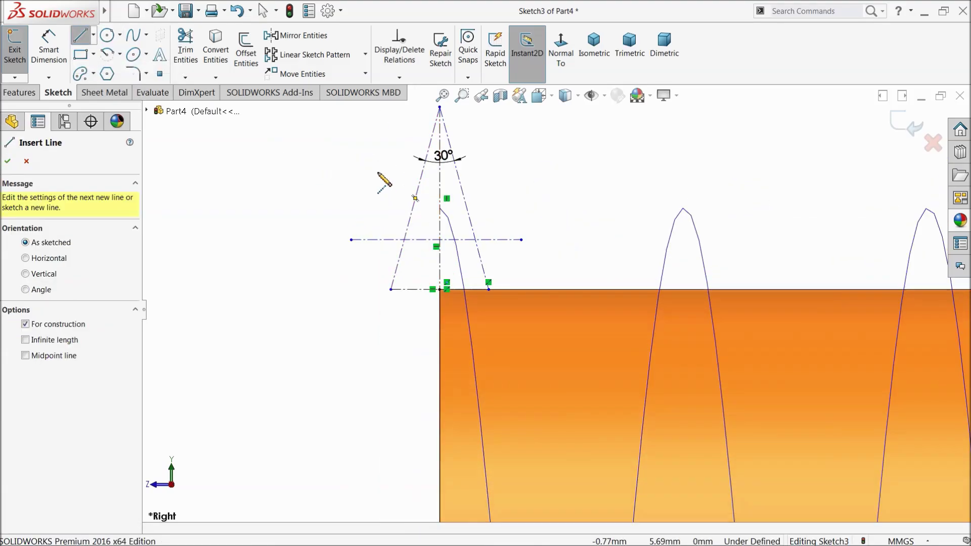
pyautogui.click(377, 172)
pyautogui.click(489, 172)
pyautogui.rightClick(538, 163)
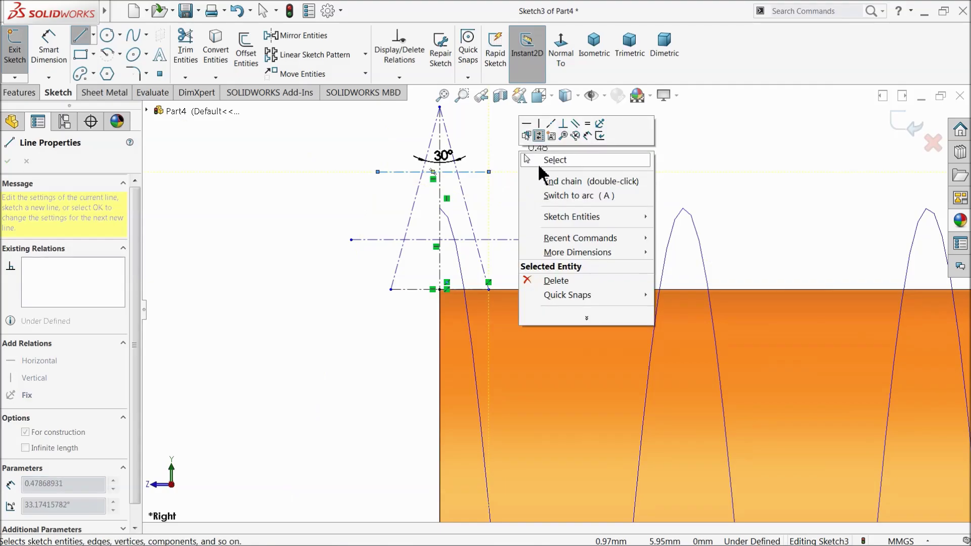
pyautogui.click(539, 163)
pyautogui.click(481, 172)
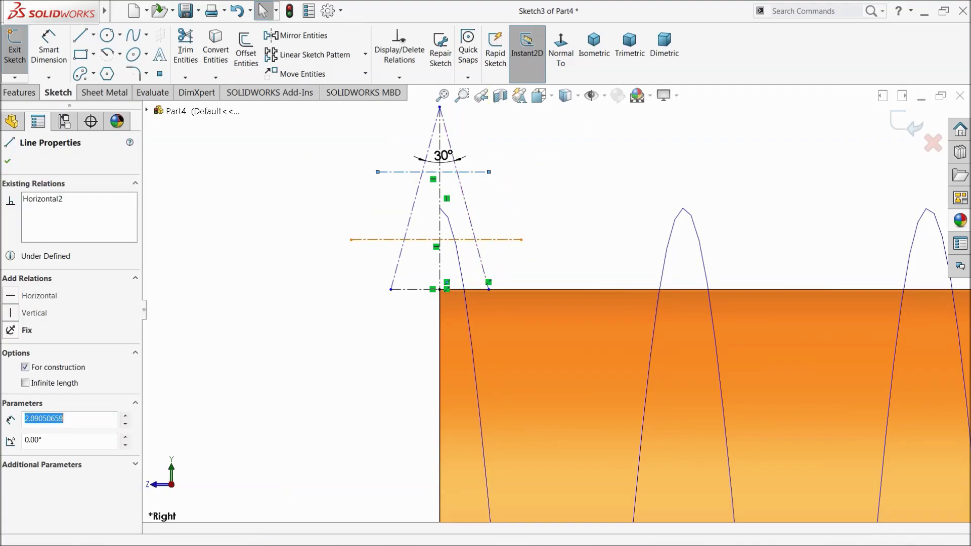
# Dimension the vertical distance from the origin to the lower of the two horizontal centerlines crossing the triangle
pyautogui.scroll(3, 418, 271)
pyautogui.scroll(-2, 546, 377)
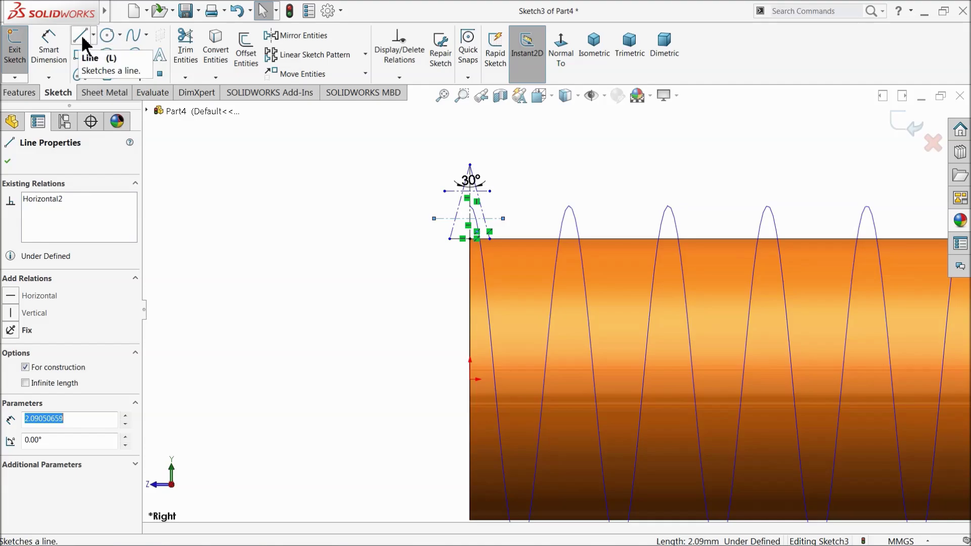
pyautogui.click(49, 43)
pyautogui.press('Escape')
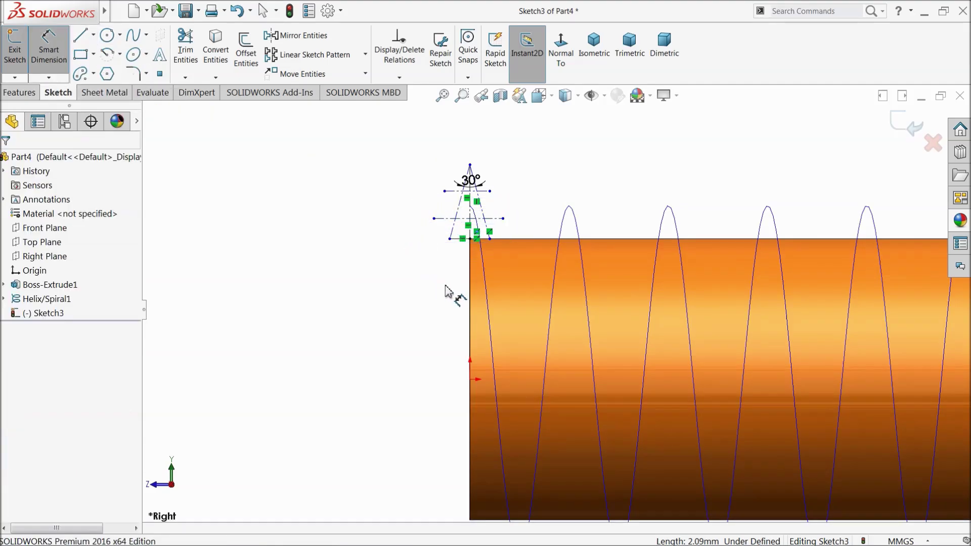
pyautogui.click(445, 219)
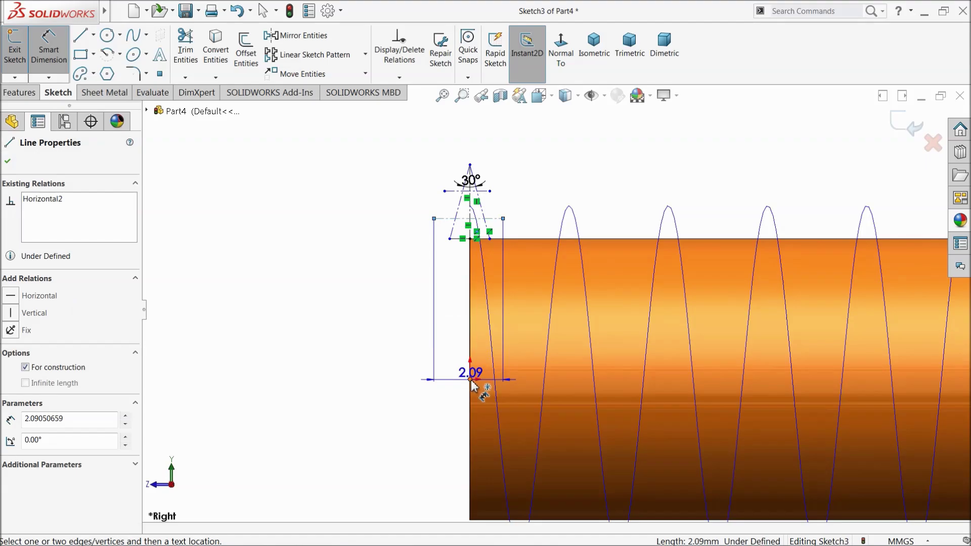
pyautogui.click(470, 380)
pyautogui.click(399, 324)
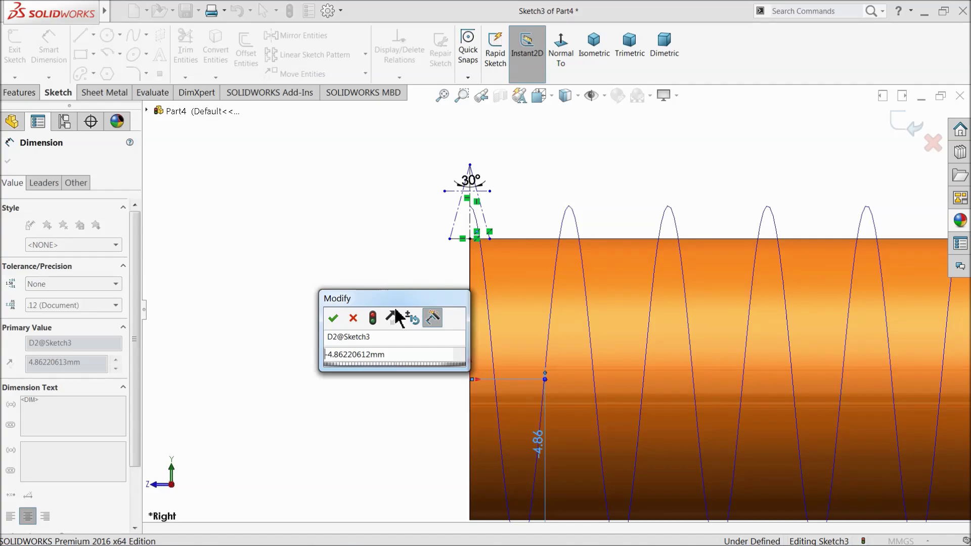
pyautogui.write('5.25')
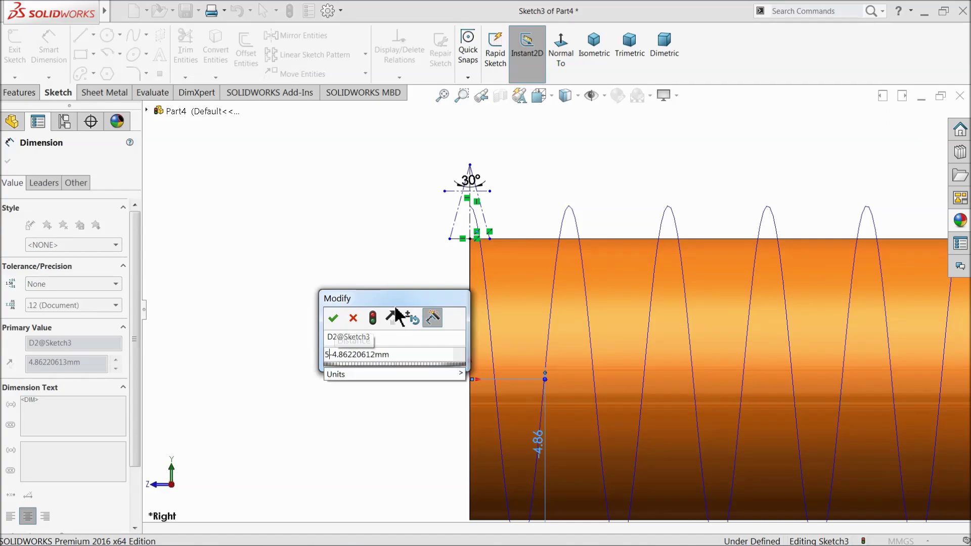
pyautogui.press('Return')
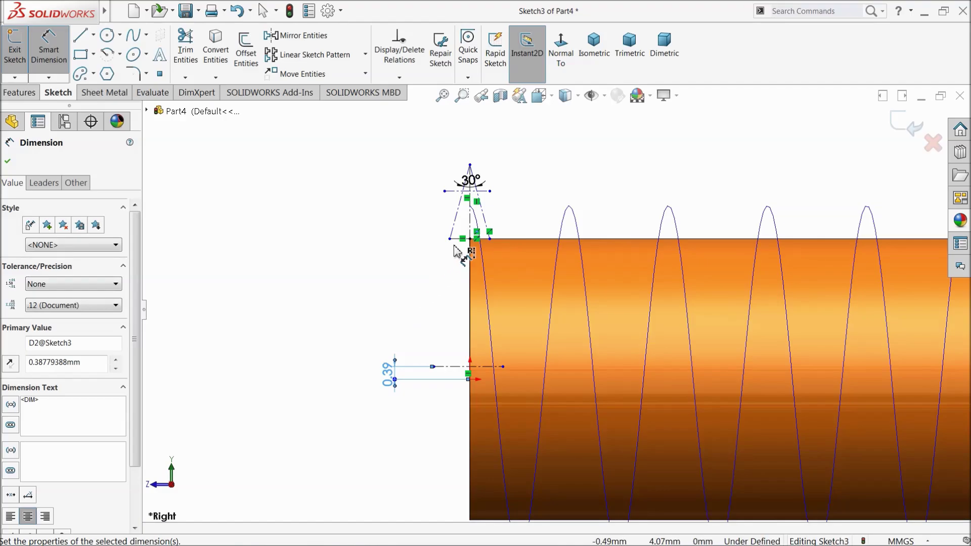
# Set the lower crossing centerline's height above the origin to 5.25 mm
pyautogui.scroll(-1, 458, 251)
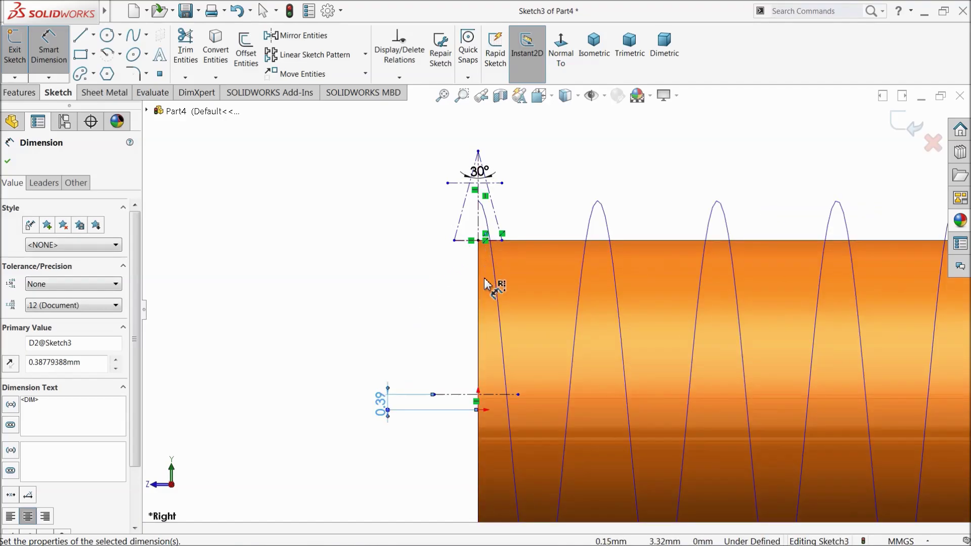
pyautogui.doubleClick(382, 404)
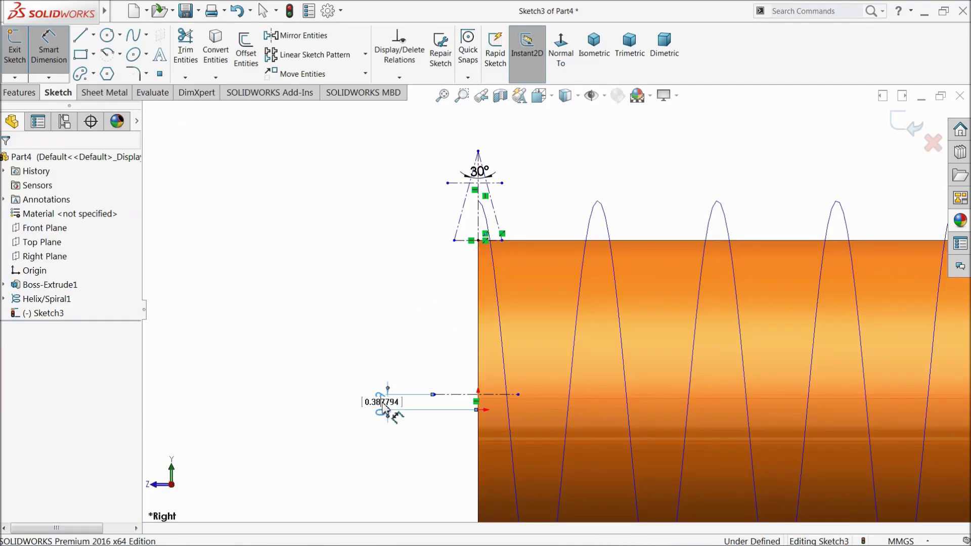
pyautogui.write('5.2')
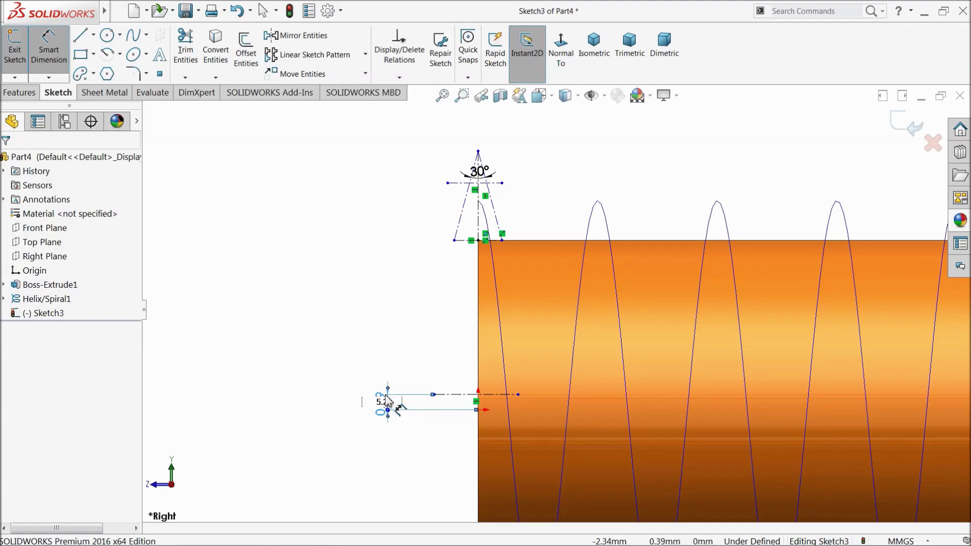
pyautogui.write('5')
pyautogui.press('Return')
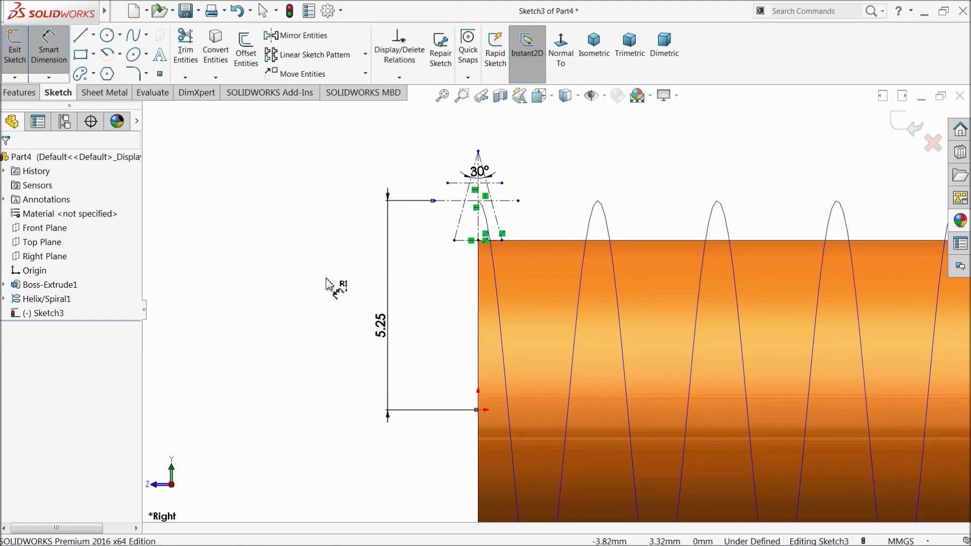
# Dimension the upper crossing centerline's height from the origin and set it to 6 mm
pyautogui.click(459, 186)
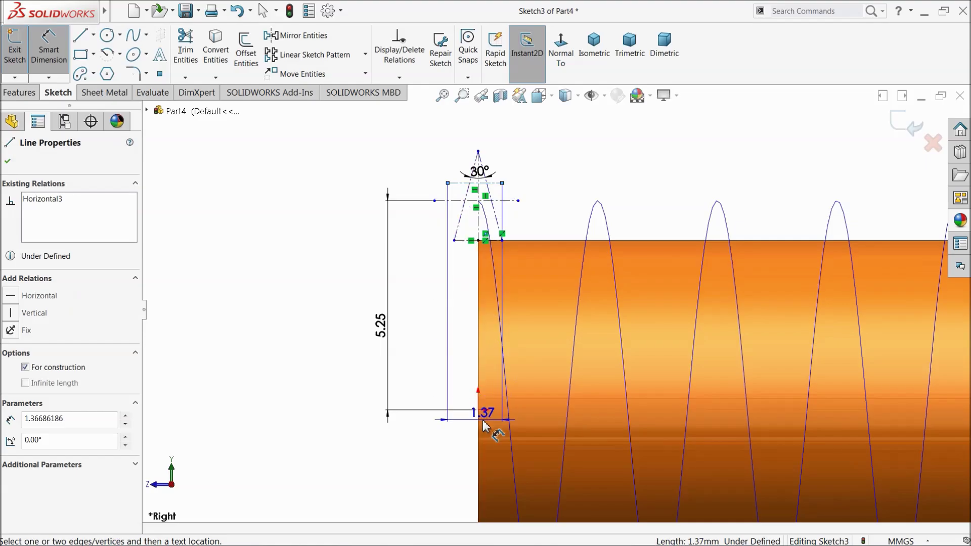
pyautogui.click(478, 410)
pyautogui.click(304, 328)
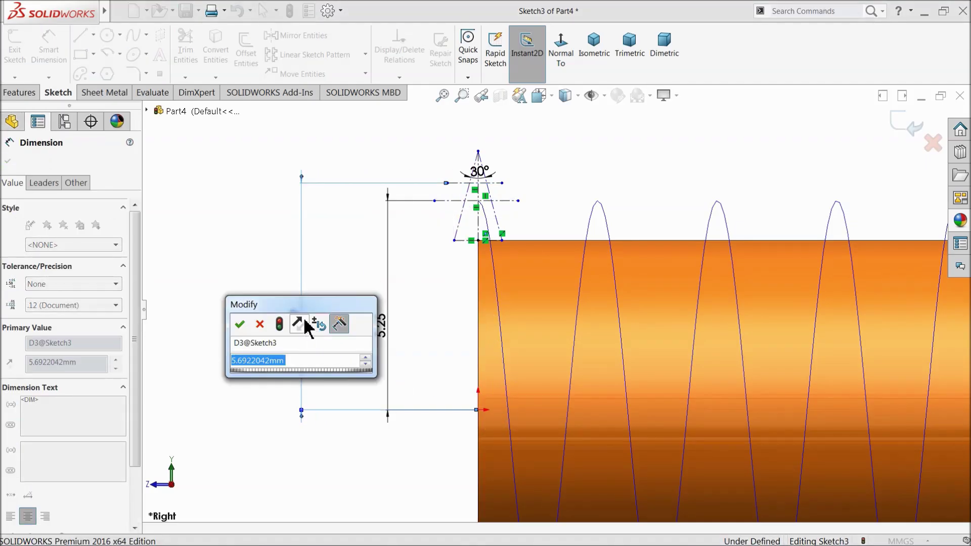
pyautogui.write('6')
pyautogui.press('Return')
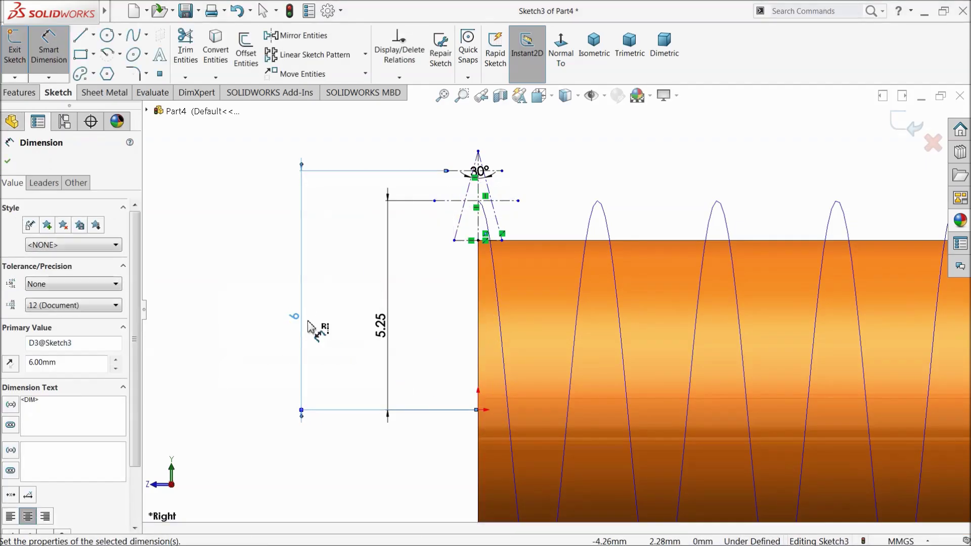
pyautogui.scroll(-3, 446, 174)
pyautogui.scroll(-2, 558, 237)
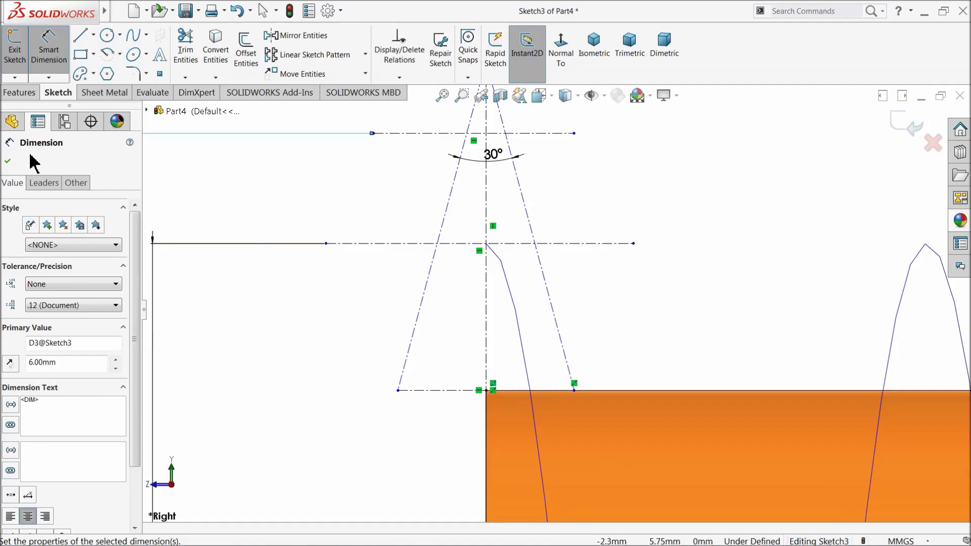
pyautogui.click(8, 161)
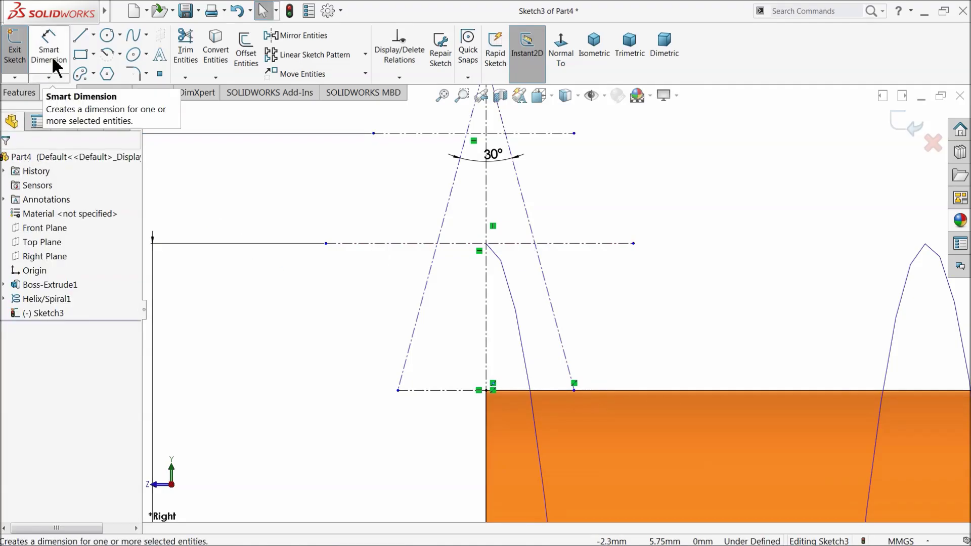
pyautogui.click(160, 73)
pyautogui.scroll(-5, 498, 258)
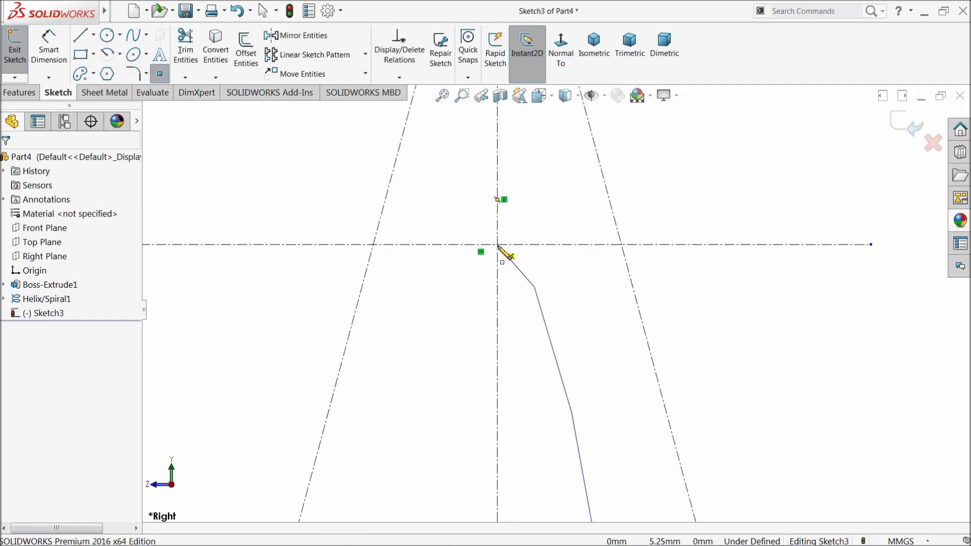
pyautogui.scroll(5, 419, 242)
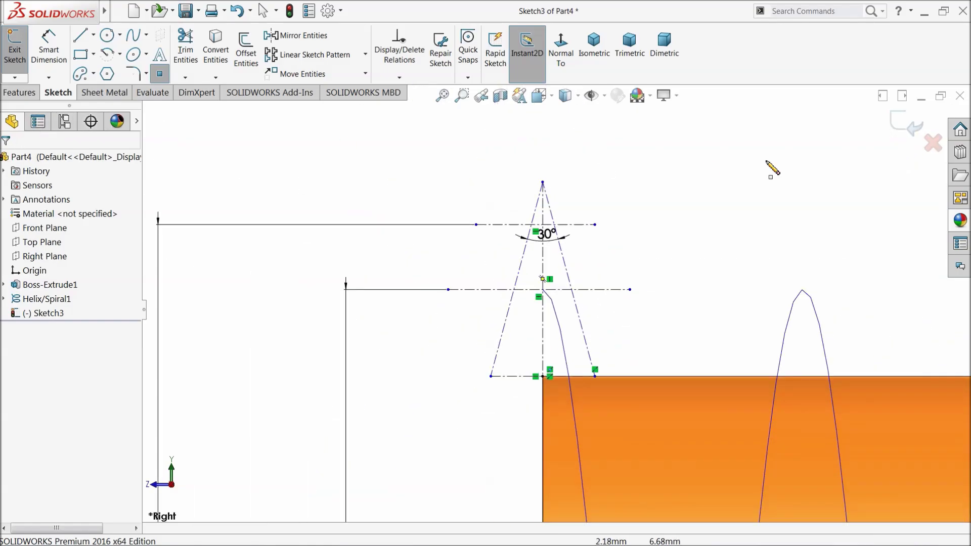
pyautogui.click(160, 74)
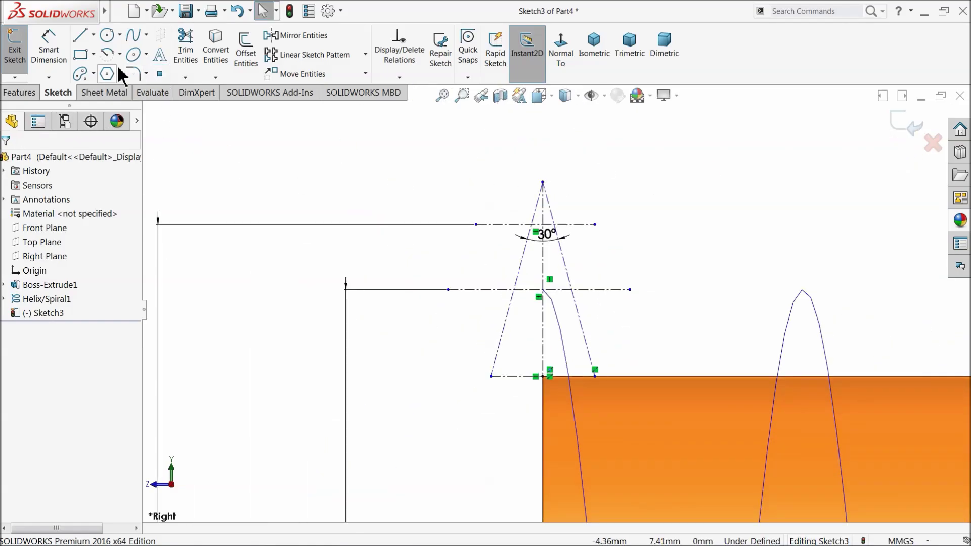
pyautogui.click(80, 36)
pyautogui.scroll(-3, 556, 304)
pyautogui.scroll(3, 557, 299)
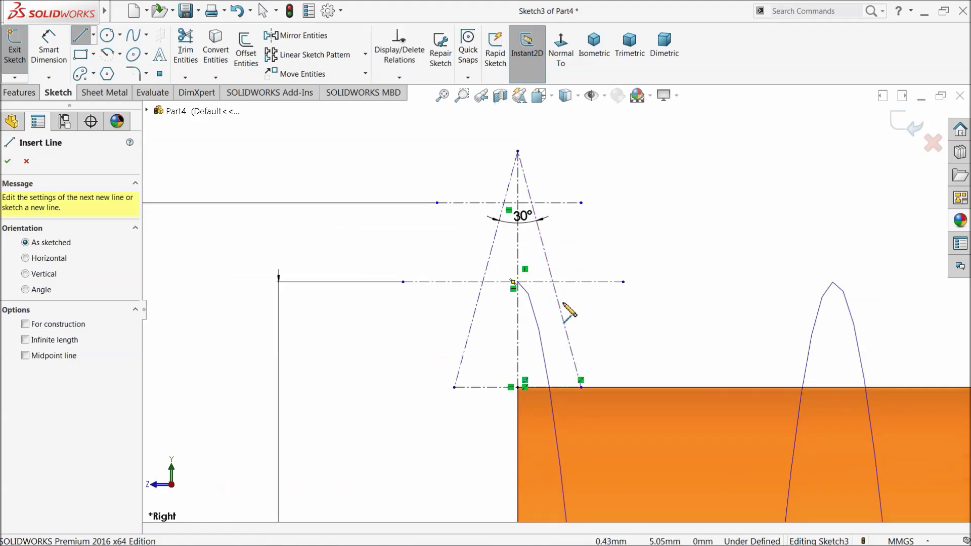
pyautogui.scroll(3, 569, 312)
pyautogui.scroll(-1, 577, 323)
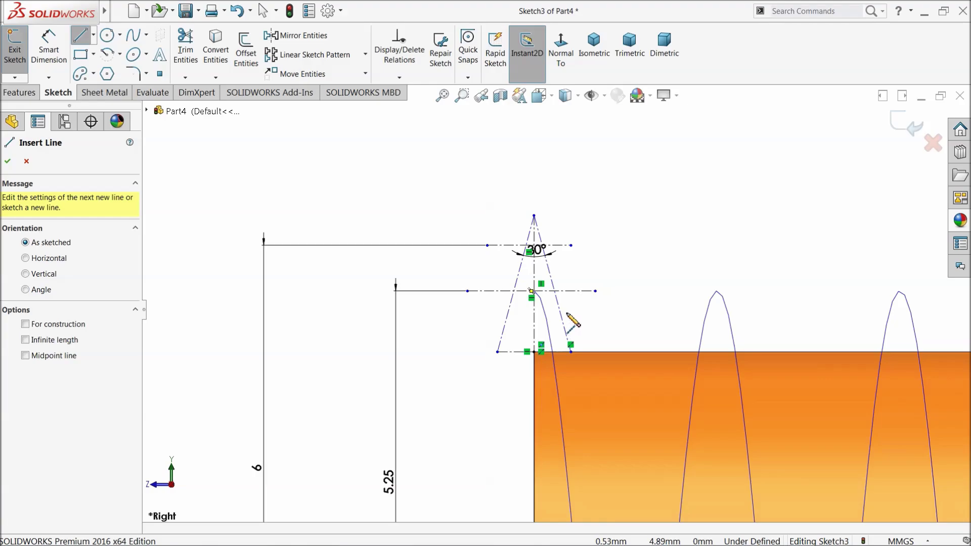
pyautogui.click(56, 56)
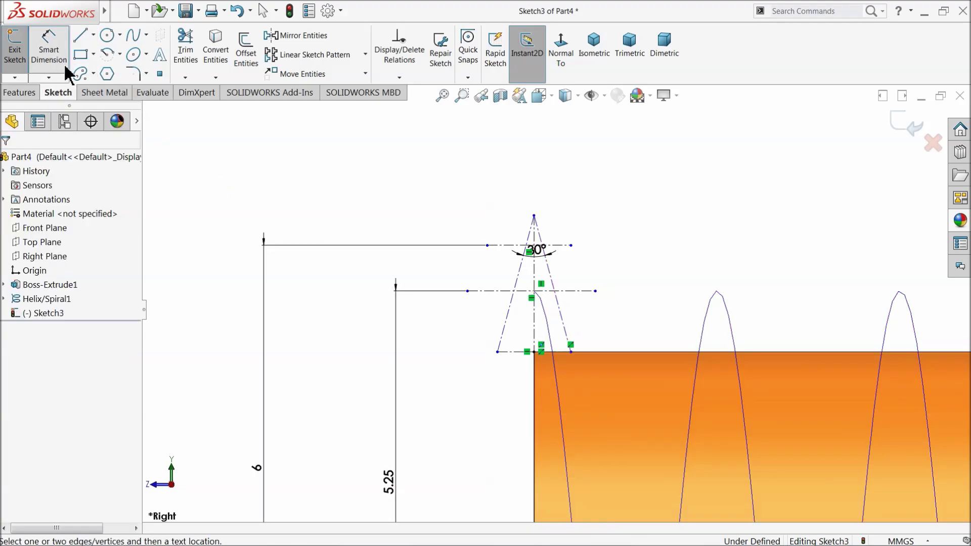
pyautogui.scroll(-3, 577, 303)
pyautogui.scroll(-1, 495, 278)
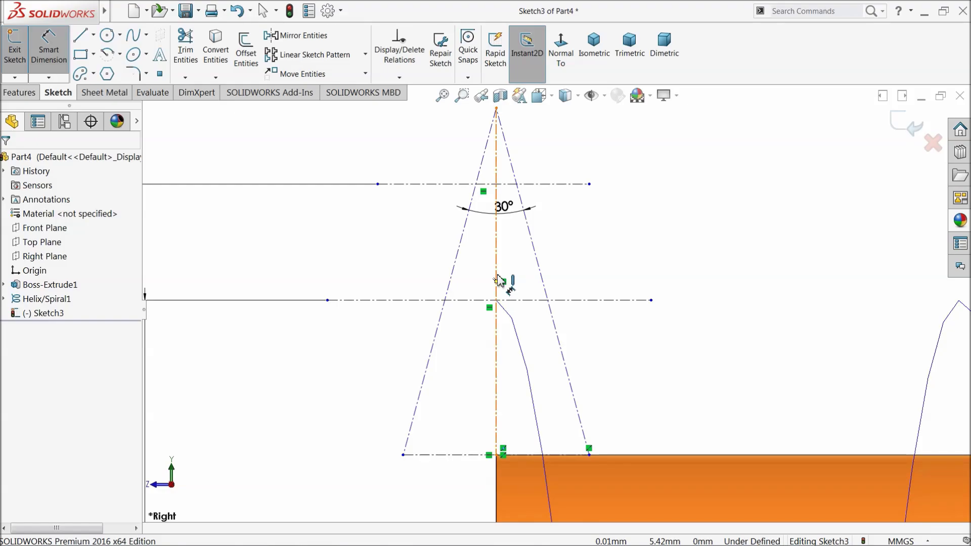
pyautogui.scroll(-2, 503, 283)
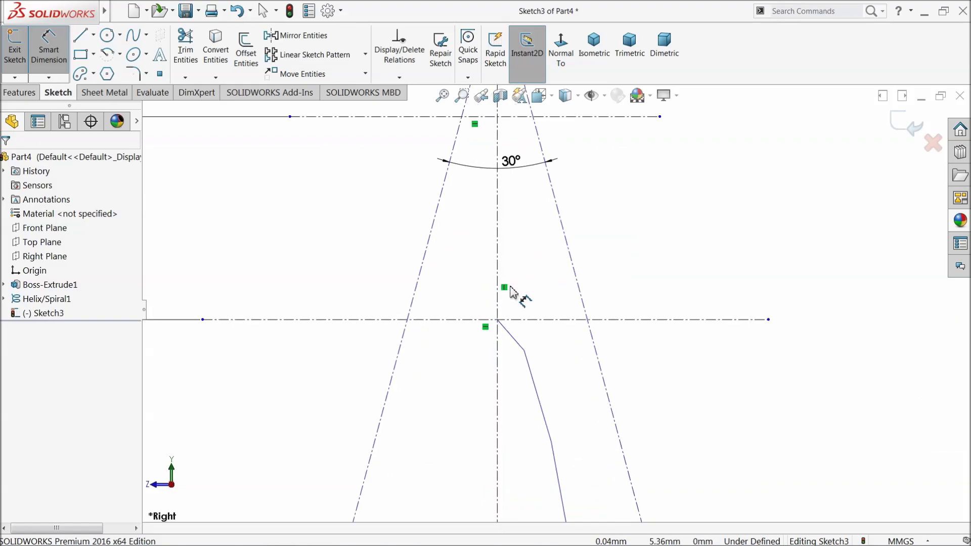
pyautogui.click(498, 330)
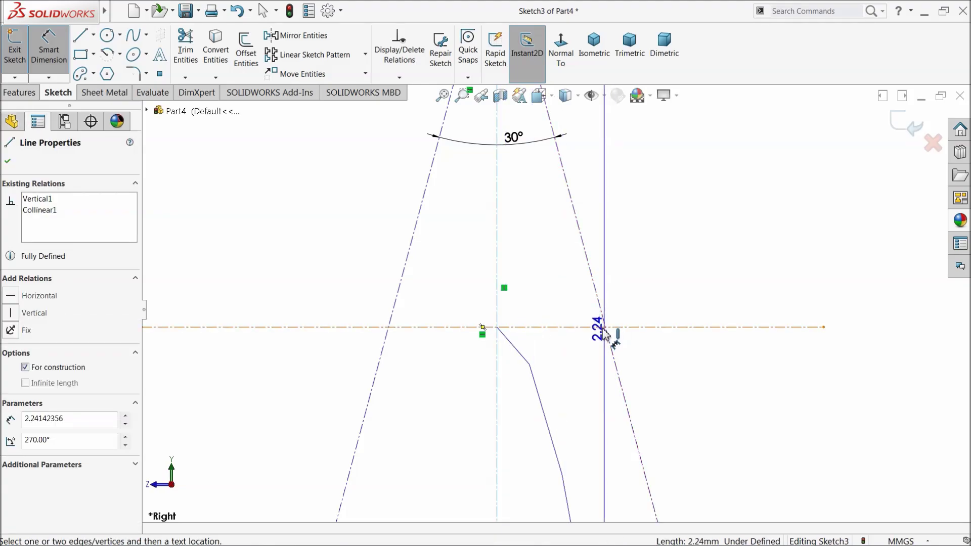
pyautogui.press('Escape')
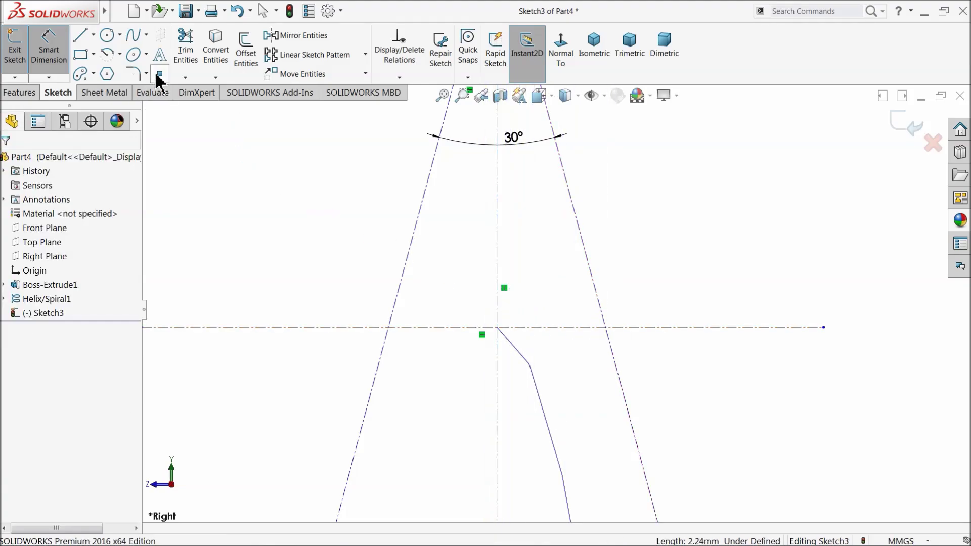
# Place sketch points where the lower crossing centerline meets the triangle's right slanted side and the vertical centerline
pyautogui.click(158, 75)
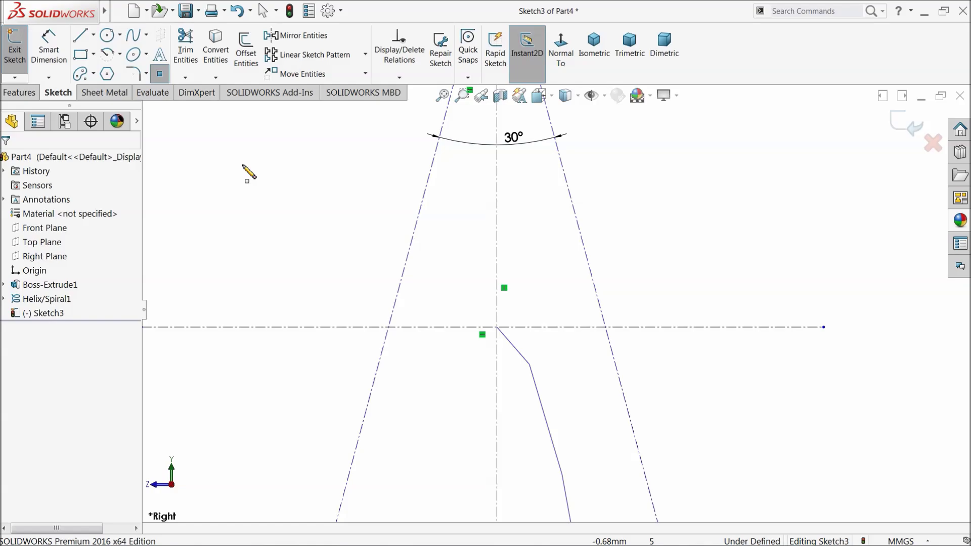
pyautogui.click(606, 328)
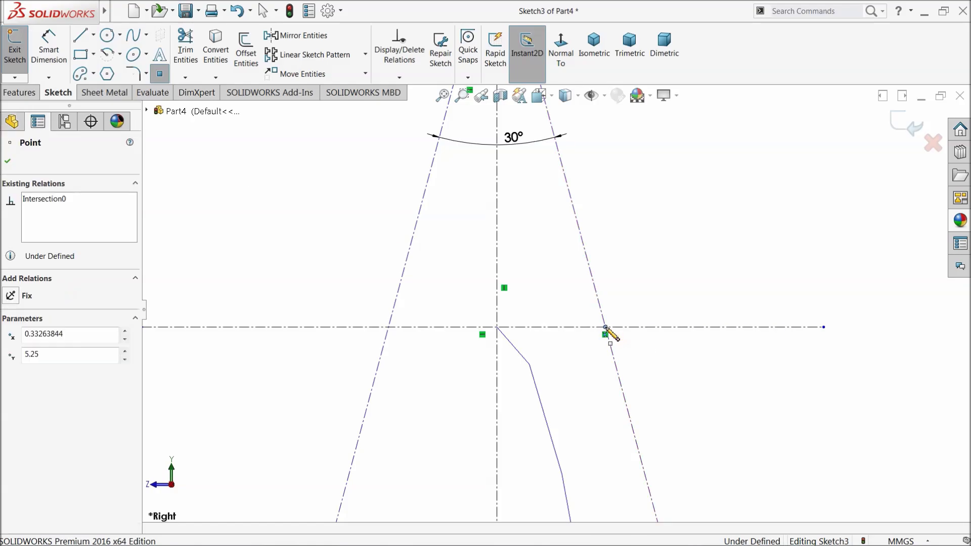
pyautogui.click(498, 328)
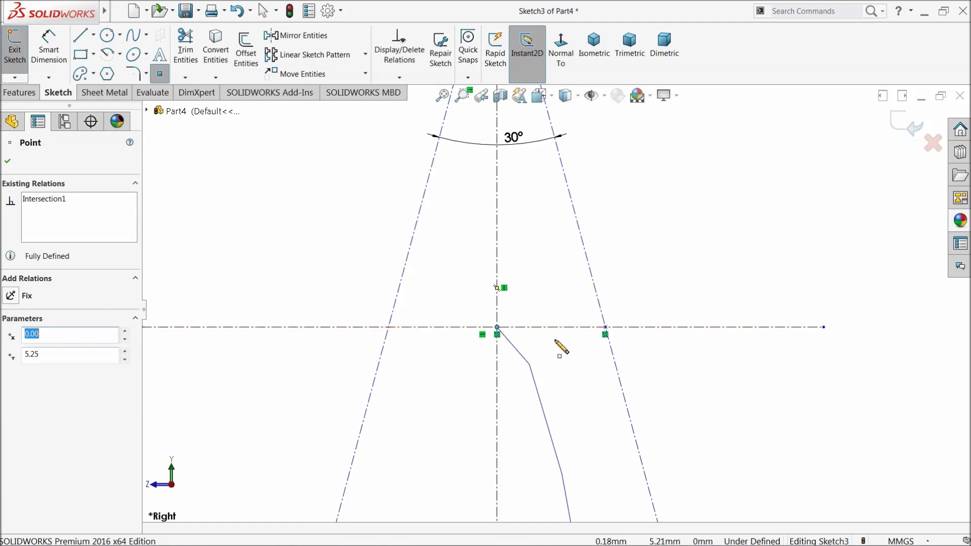
# Dimension the horizontal distance between the two points as 0.75 mm and move the dimension below the lower crossing centerline
pyautogui.click(50, 51)
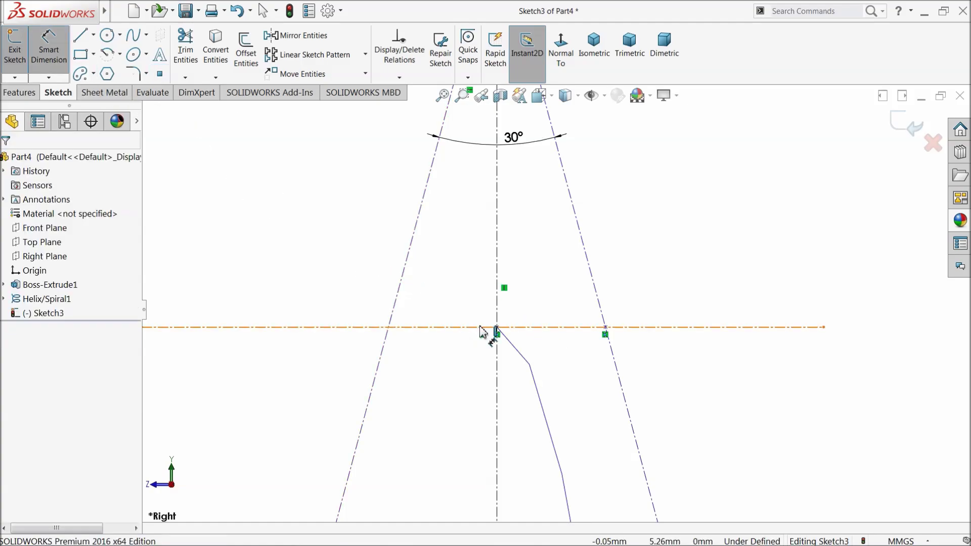
pyautogui.click(498, 328)
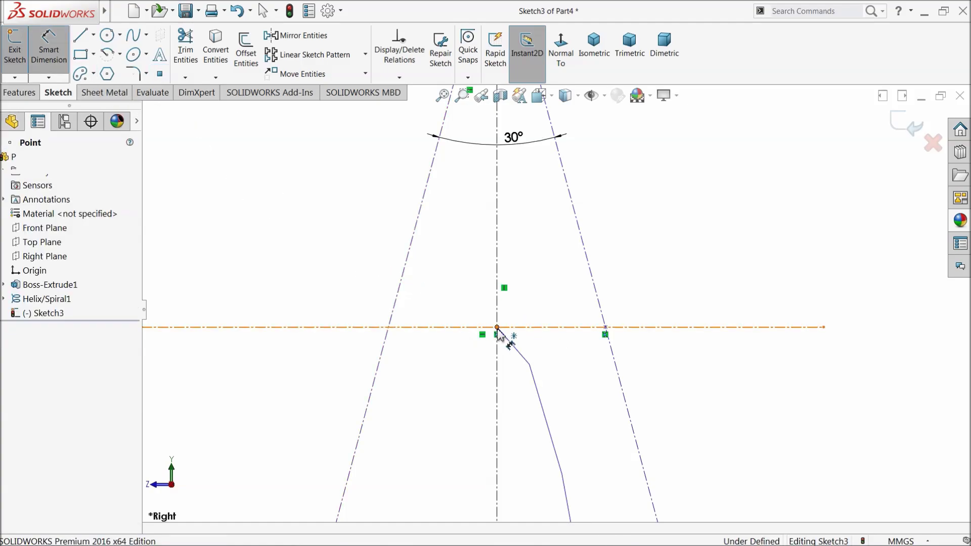
pyautogui.click(606, 329)
pyautogui.click(552, 299)
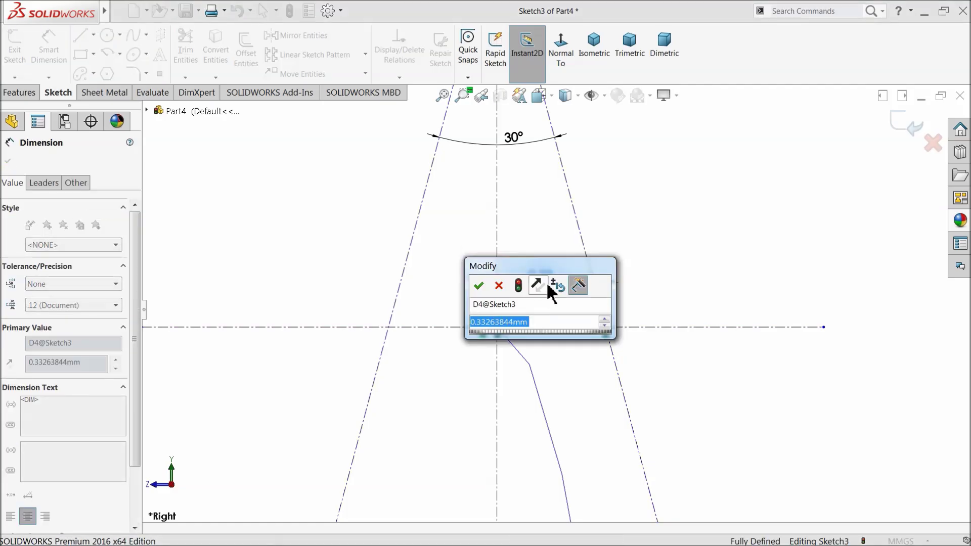
pyautogui.write('0.75')
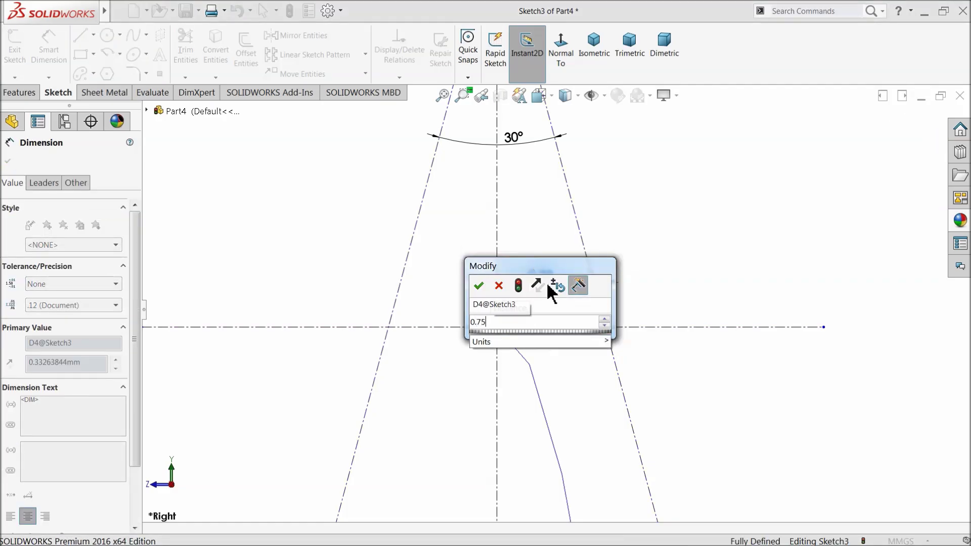
pyautogui.press('Return')
pyautogui.scroll(4, 628, 304)
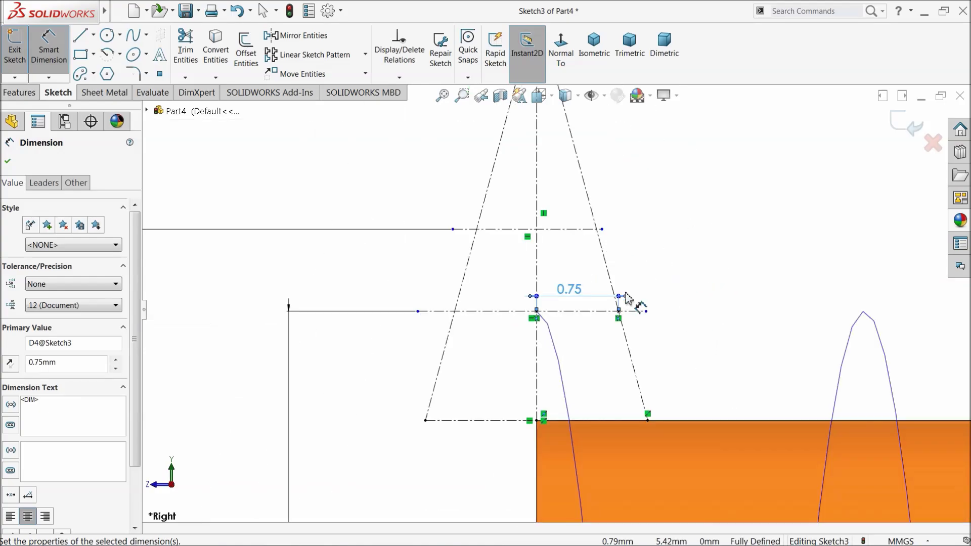
pyautogui.scroll(-3, 599, 316)
pyautogui.moveTo(538, 285); pyautogui.dragTo(542, 342)
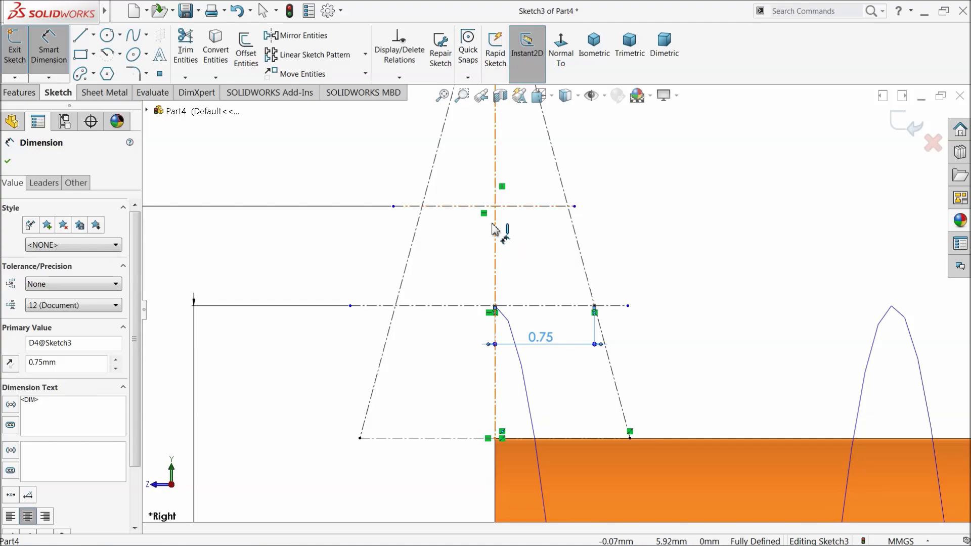
# Place sketch points where the upper crossing centerline meets the triangle's left and right slanted sides
pyautogui.scroll(-2, 545, 211)
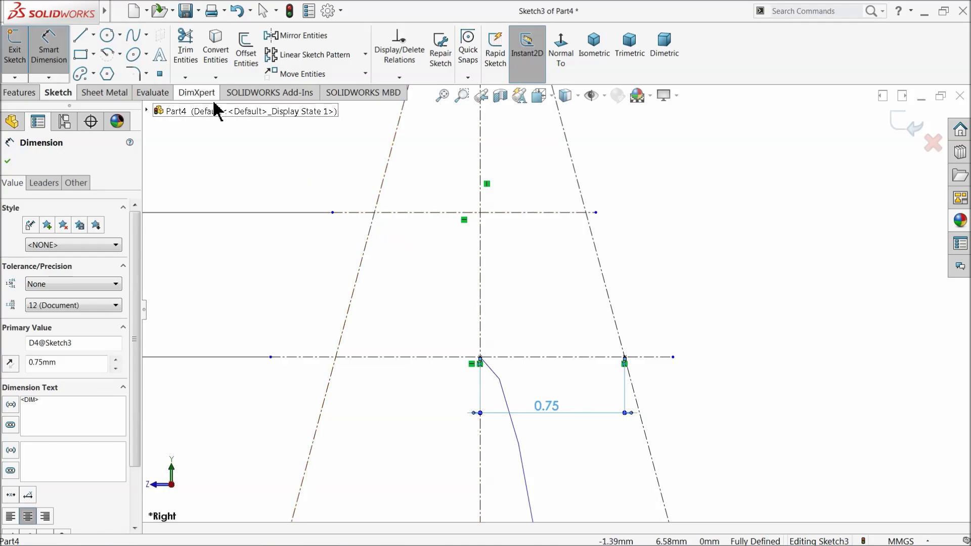
pyautogui.click(160, 73)
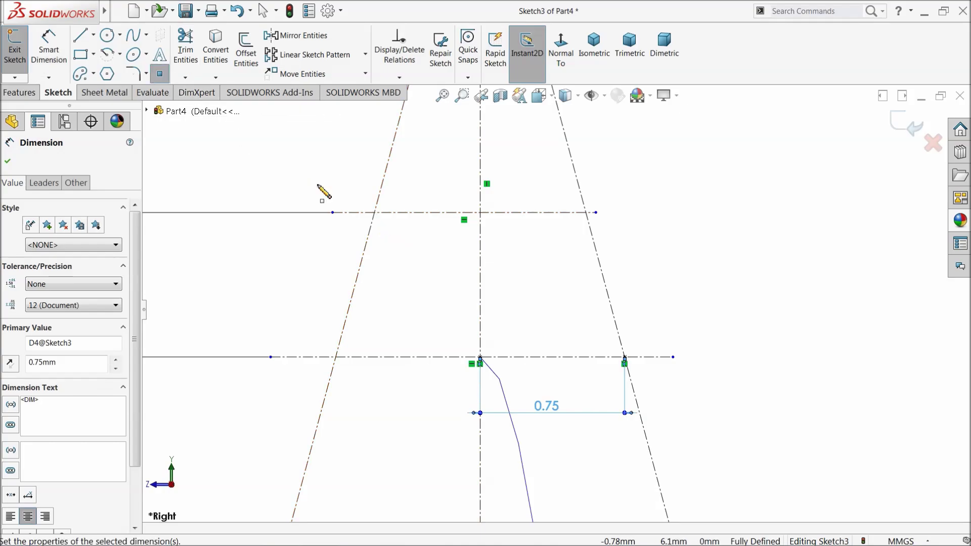
pyautogui.click(375, 213)
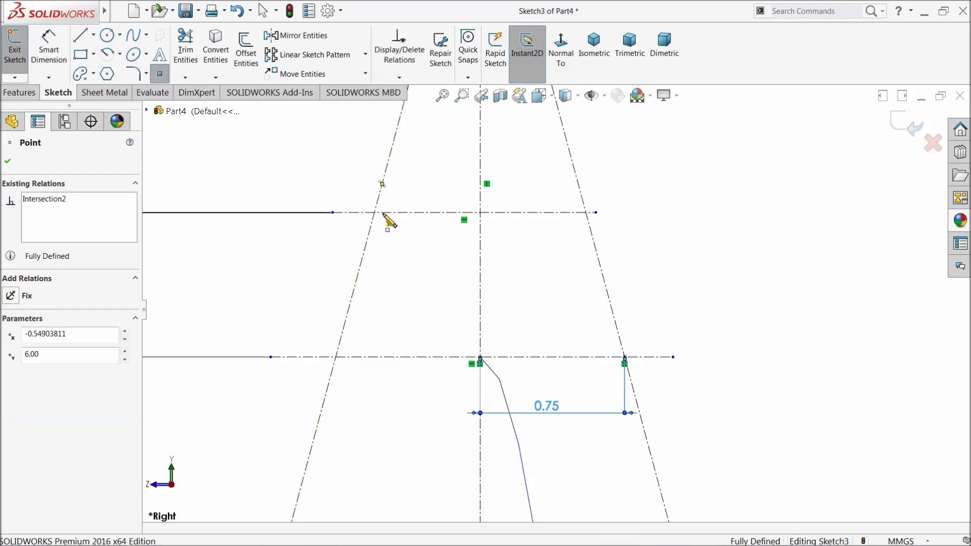
pyautogui.click(586, 213)
# Add a driven horizontal dimension between the two points on the upper crossing centerline, placed above it
pyautogui.click(51, 58)
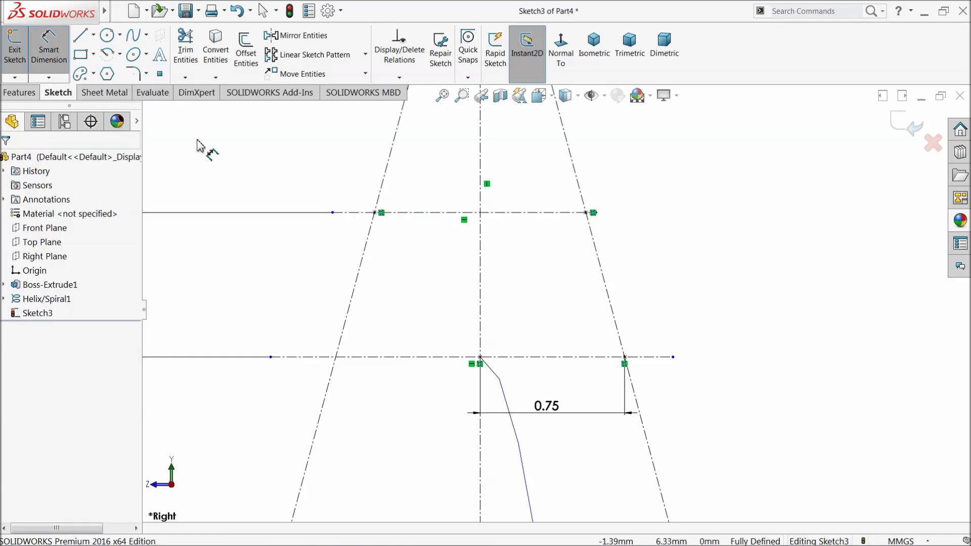
pyautogui.click(375, 213)
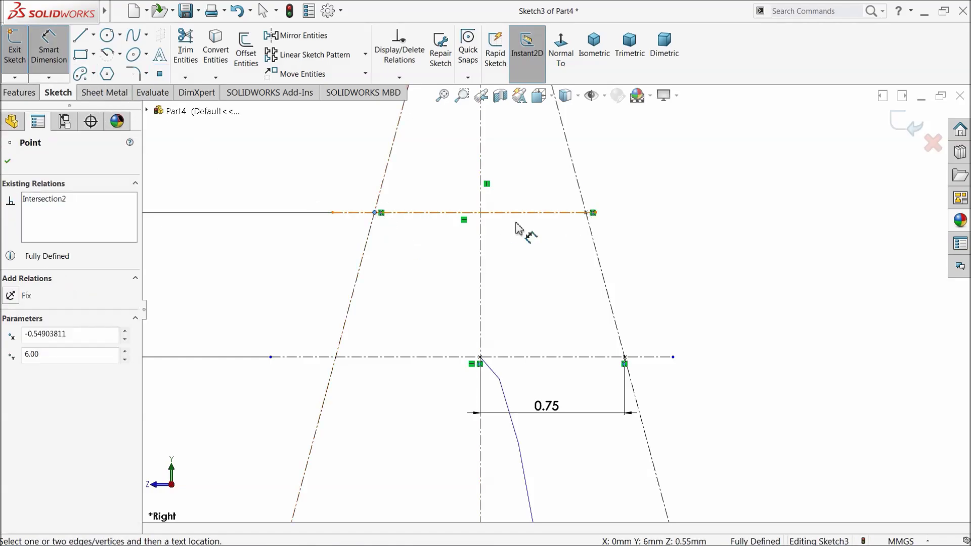
pyautogui.click(586, 213)
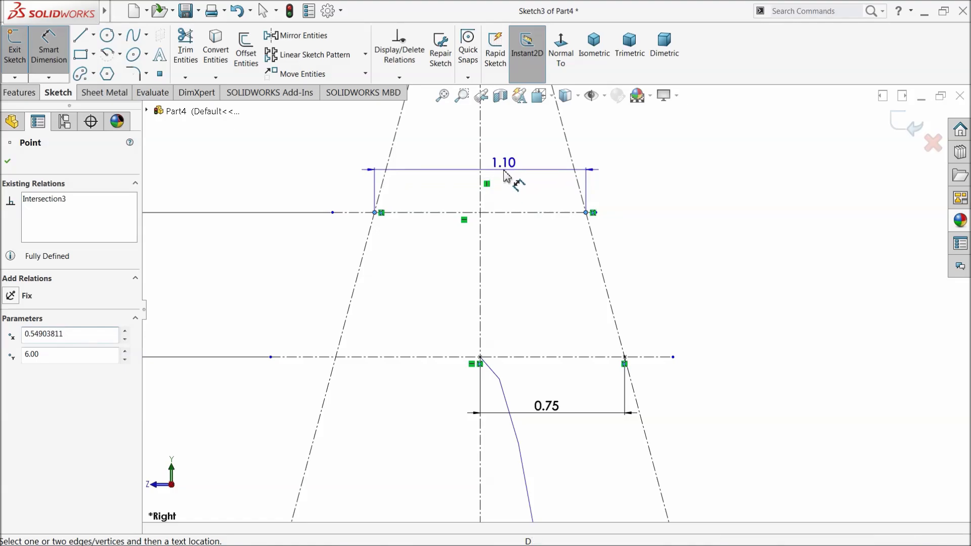
pyautogui.click(505, 188)
pyautogui.click(572, 285)
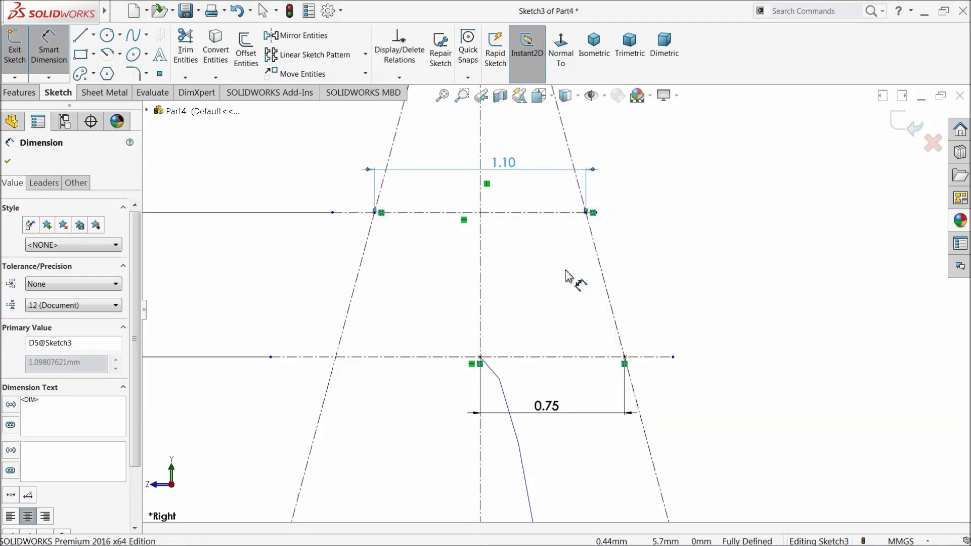
pyautogui.scroll(5, 536, 208)
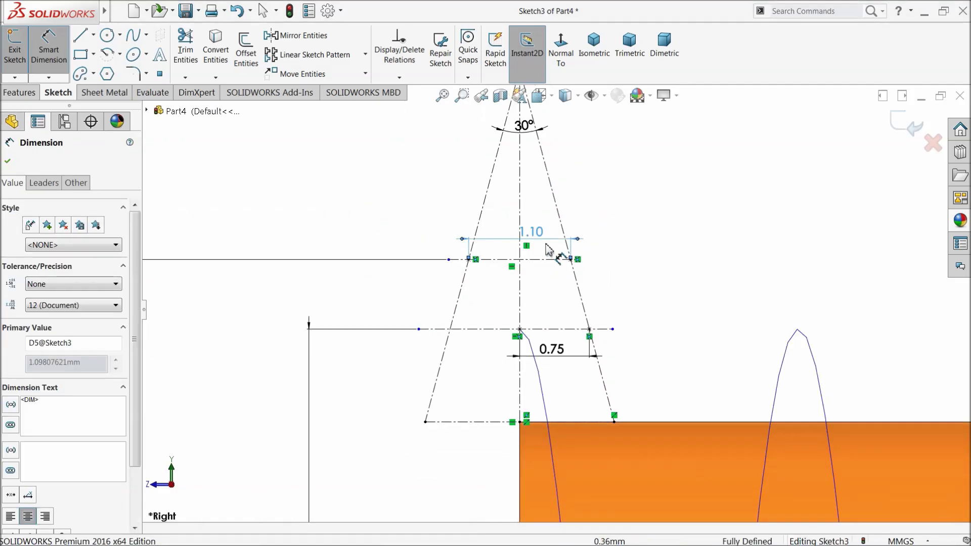
pyautogui.click(293, 197)
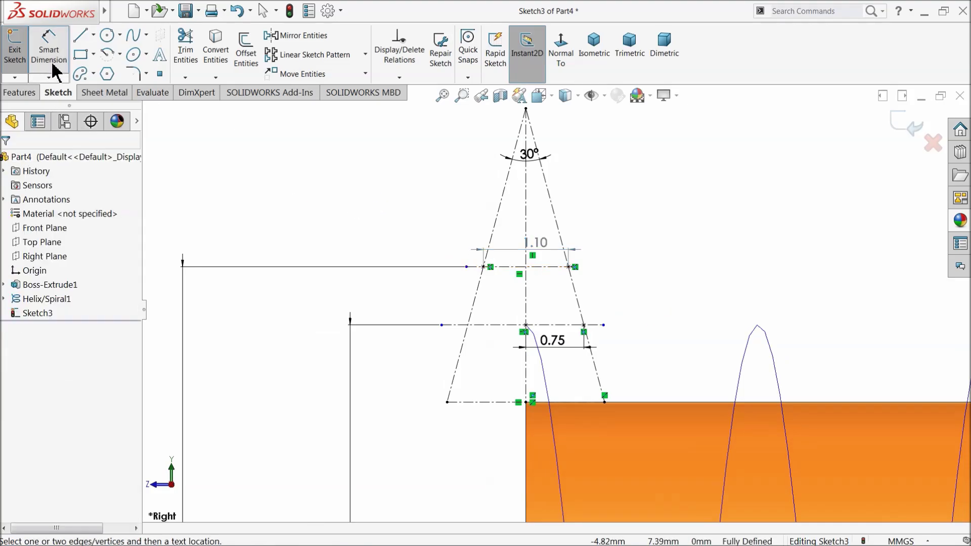
# Draw the closed trapezoidal thread profile with solid lines through the two upper intersection points and the triangle's two base corners
pyautogui.click(80, 35)
pyautogui.scroll(-3, 534, 318)
pyautogui.scroll(2, 579, 356)
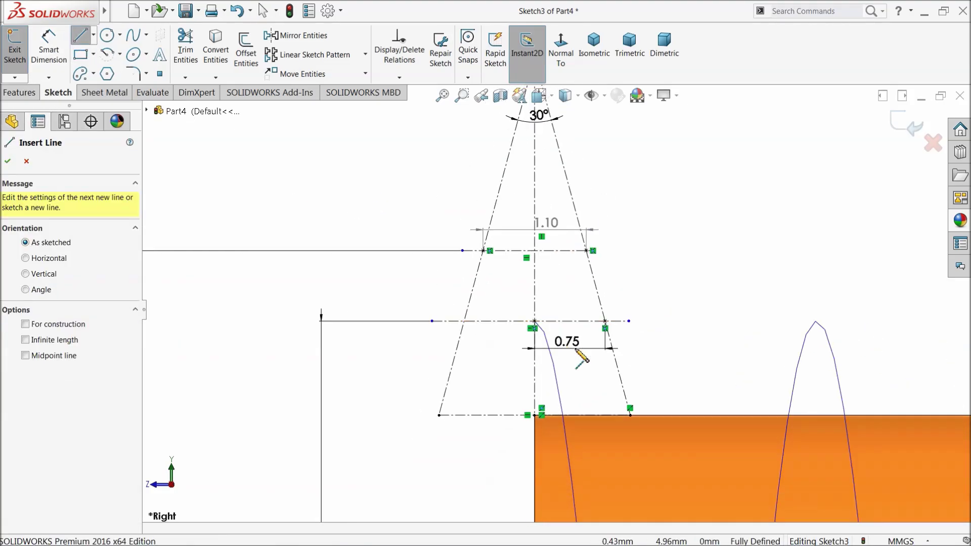
pyautogui.scroll(-2, 527, 308)
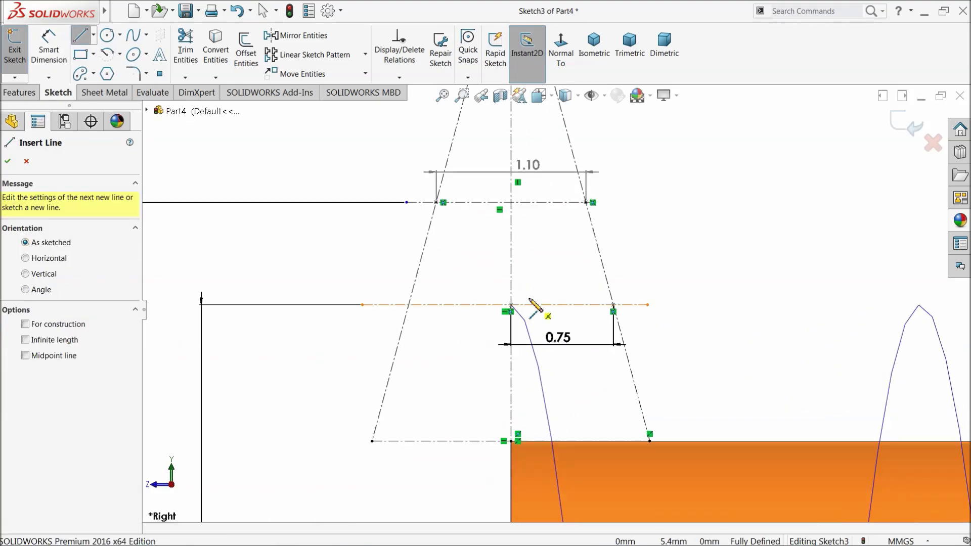
pyautogui.click(436, 202)
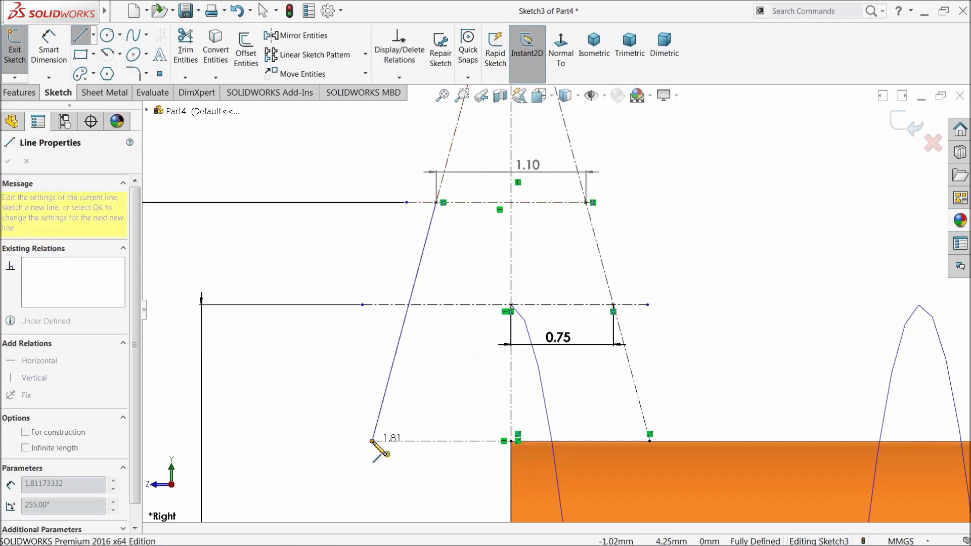
pyautogui.click(372, 441)
pyautogui.click(650, 441)
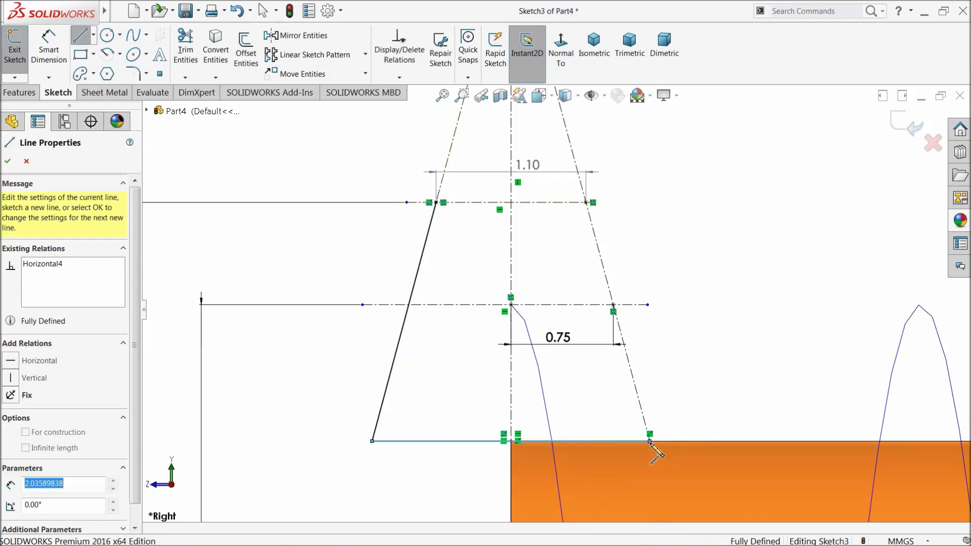
pyautogui.click(587, 203)
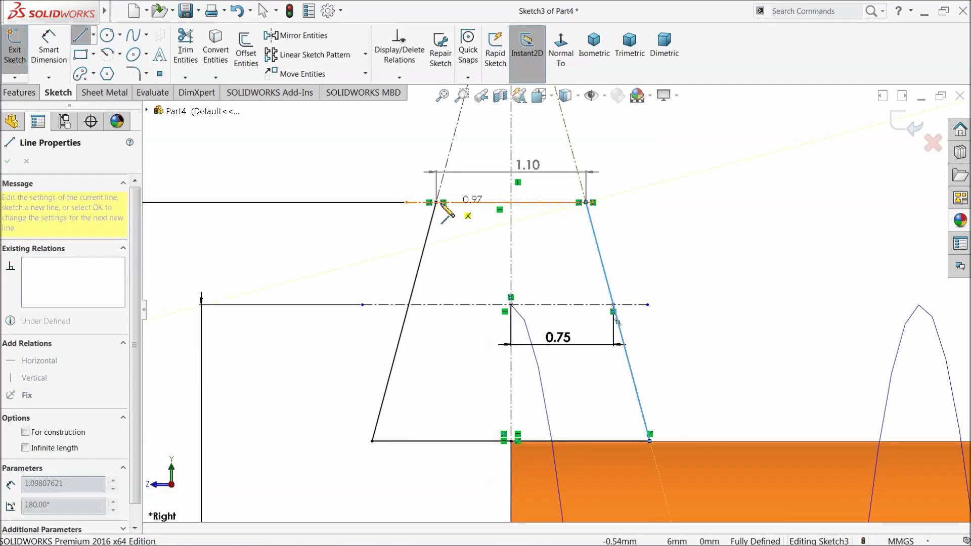
pyautogui.click(436, 202)
pyautogui.rightClick(312, 153)
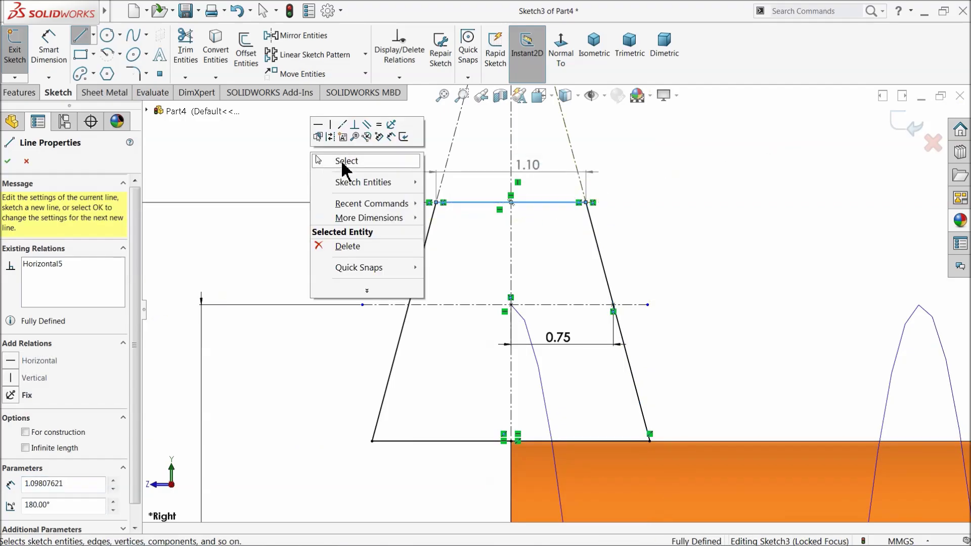
pyautogui.click(341, 160)
pyautogui.scroll(2, 581, 256)
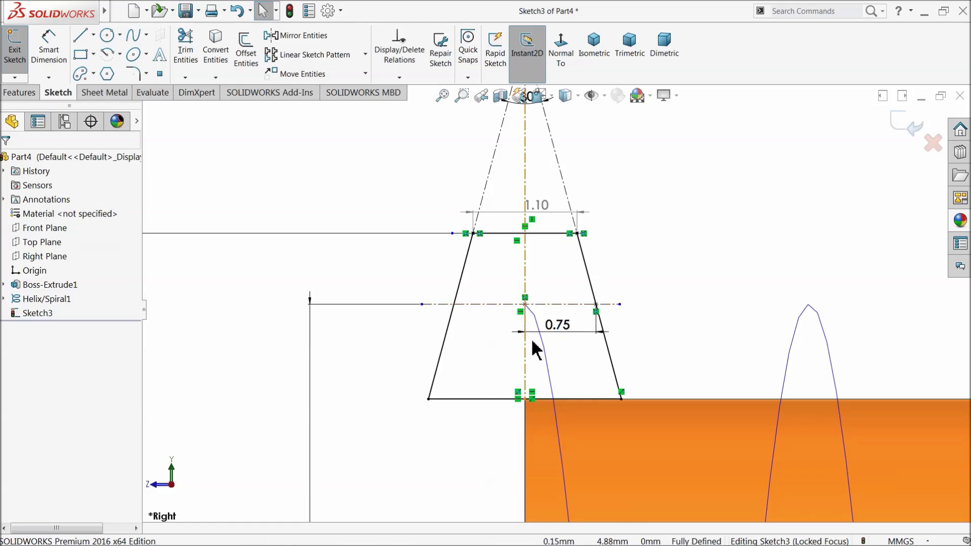
# Exit the thread profile sketch and sweep the trapezoidal profile along the helix as a separate solid body
pyautogui.scroll(1, 560, 338)
pyautogui.scroll(3, 598, 317)
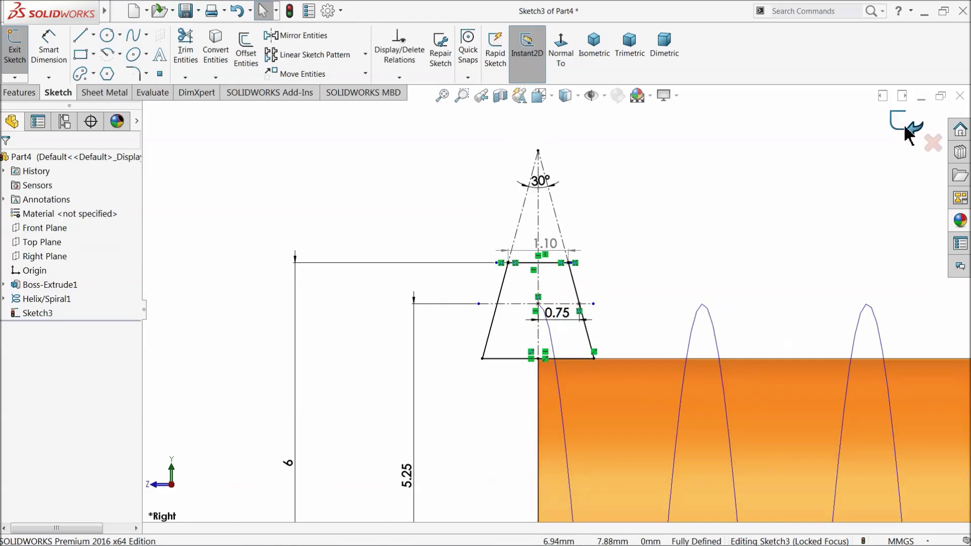
pyautogui.click(907, 130)
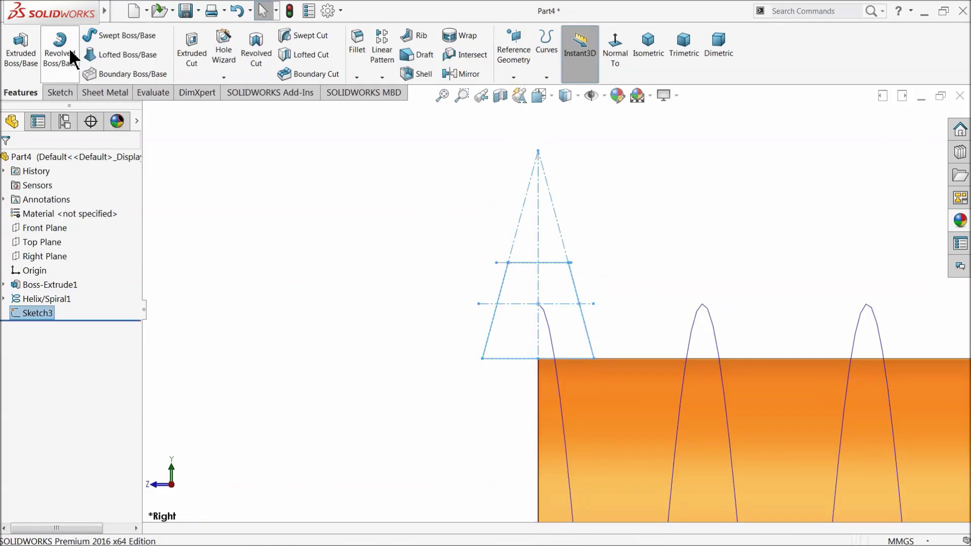
pyautogui.click(105, 34)
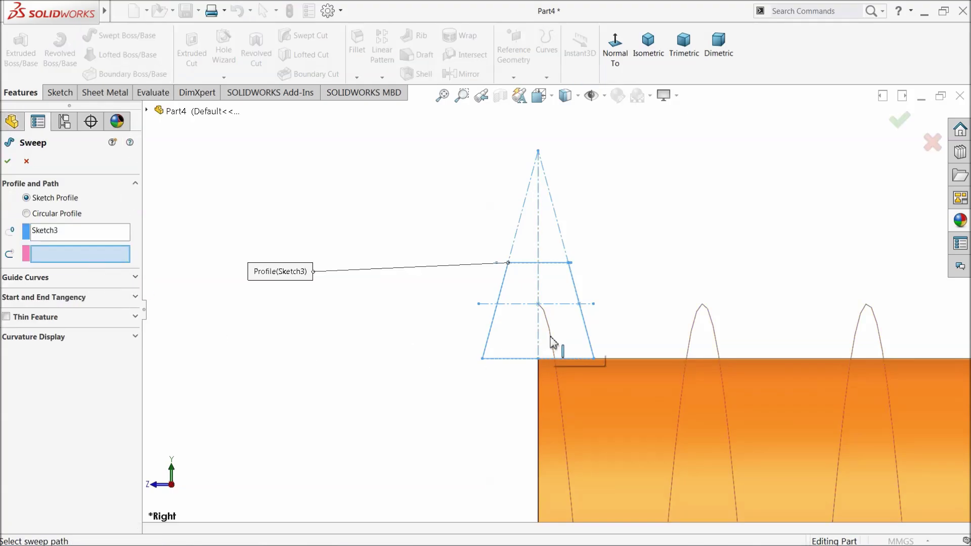
pyautogui.scroll(10, 360, 339)
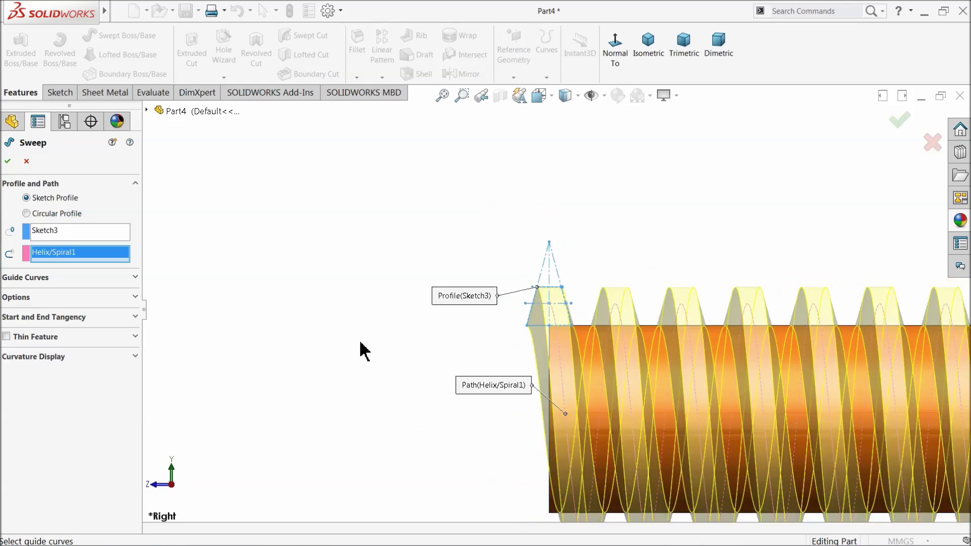
pyautogui.scroll(8, 759, 323)
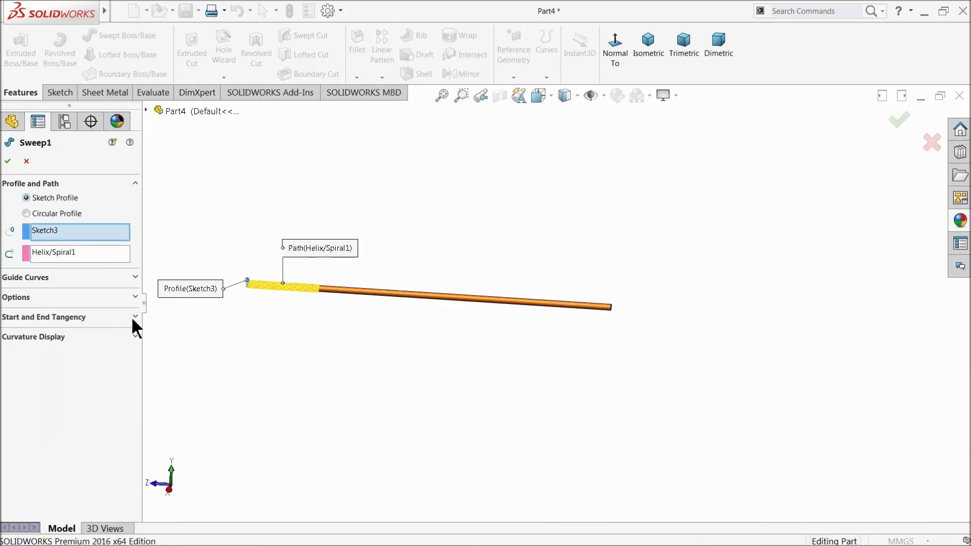
pyautogui.click(133, 317)
pyautogui.click(133, 318)
pyautogui.click(135, 297)
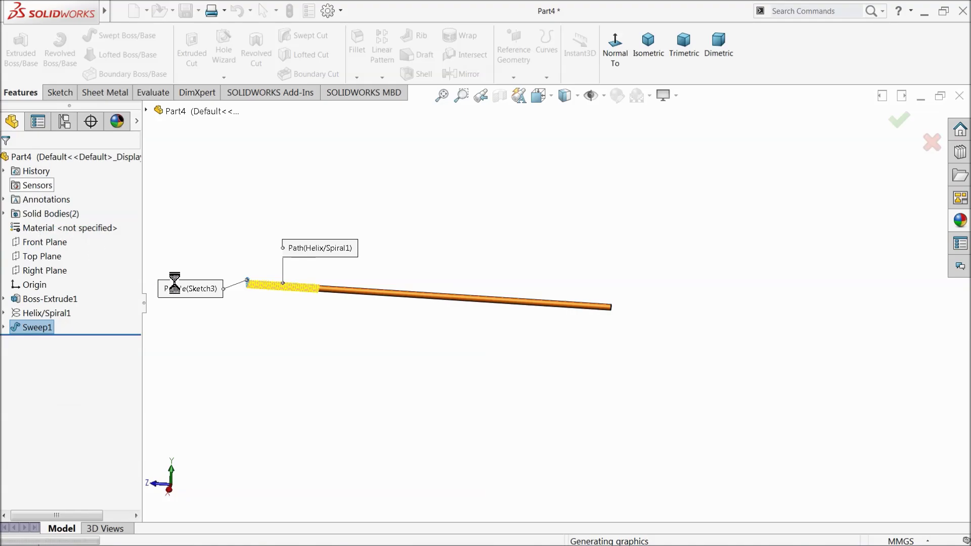
# Set up a Move/Copy Body copy of the swept thread, translated -102 mm along Z
pyautogui.moveTo(245, 292); pyautogui.dragTo(231, 320, button='middle')
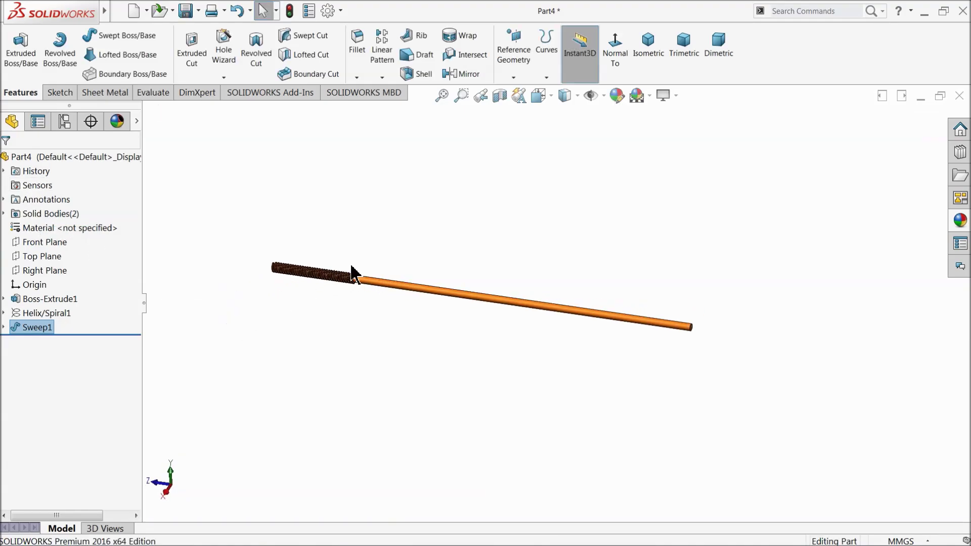
pyautogui.scroll(-3, 352, 266)
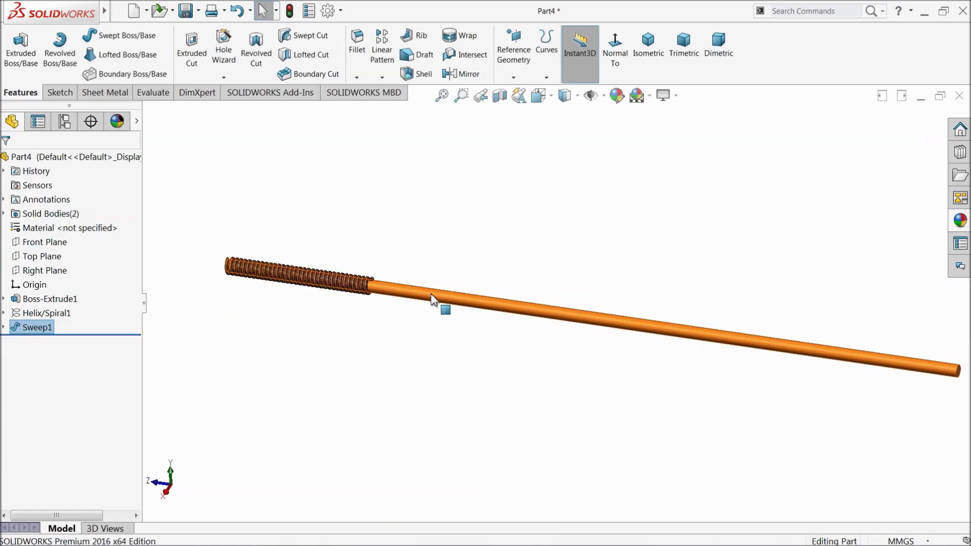
pyautogui.moveTo(106, 11)
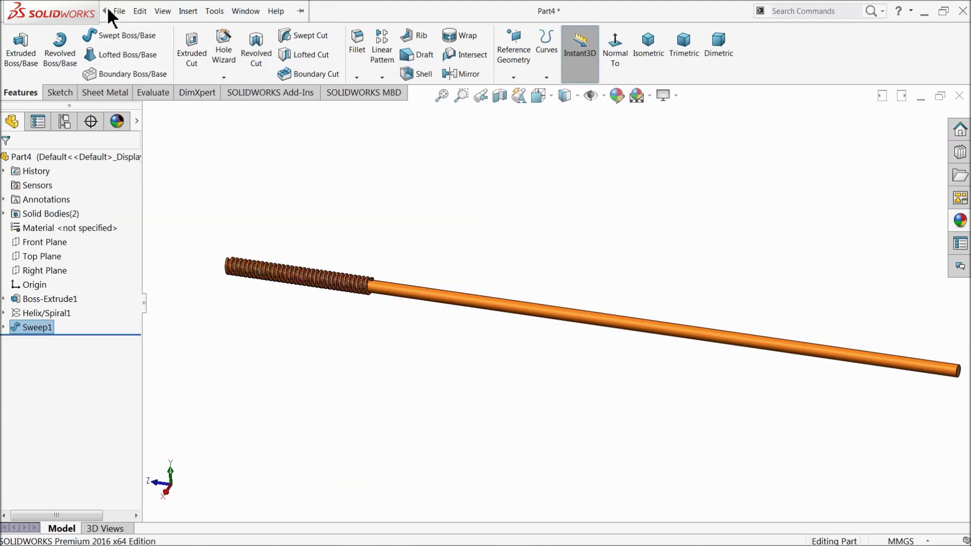
pyautogui.click(188, 11)
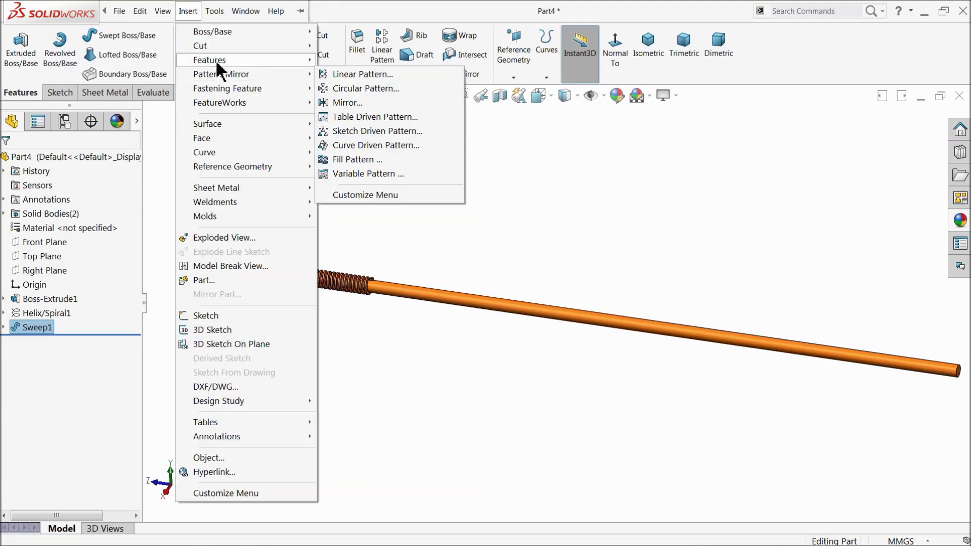
pyautogui.moveTo(216, 59)
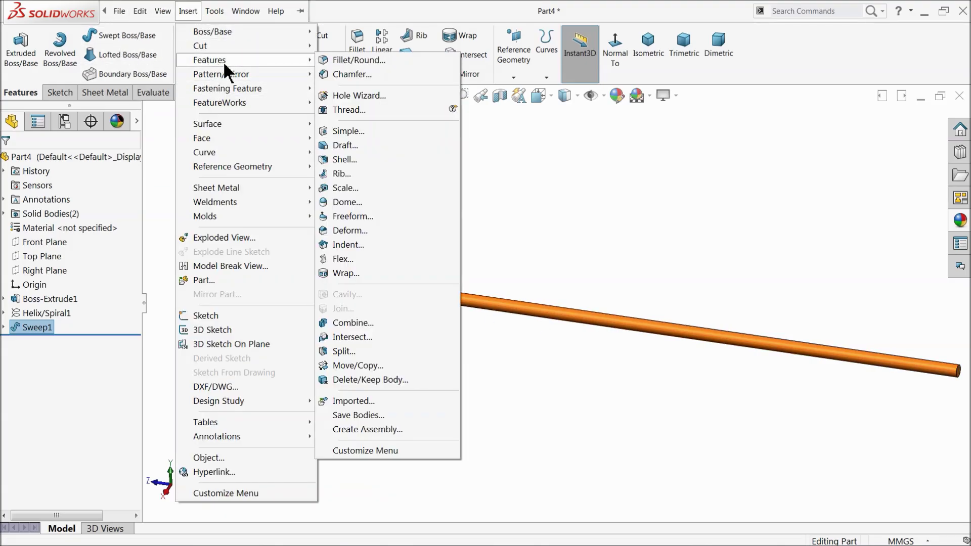
pyautogui.click(356, 366)
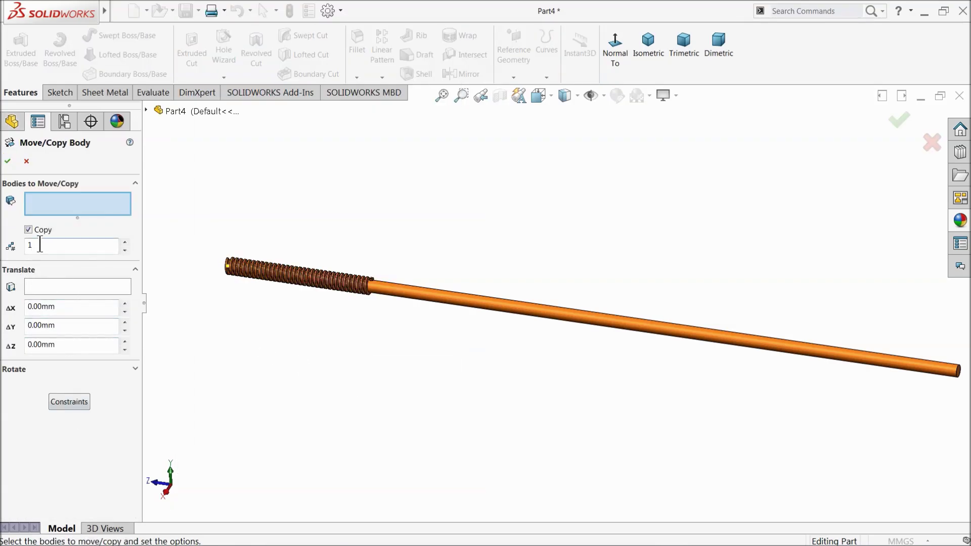
pyautogui.click(338, 286)
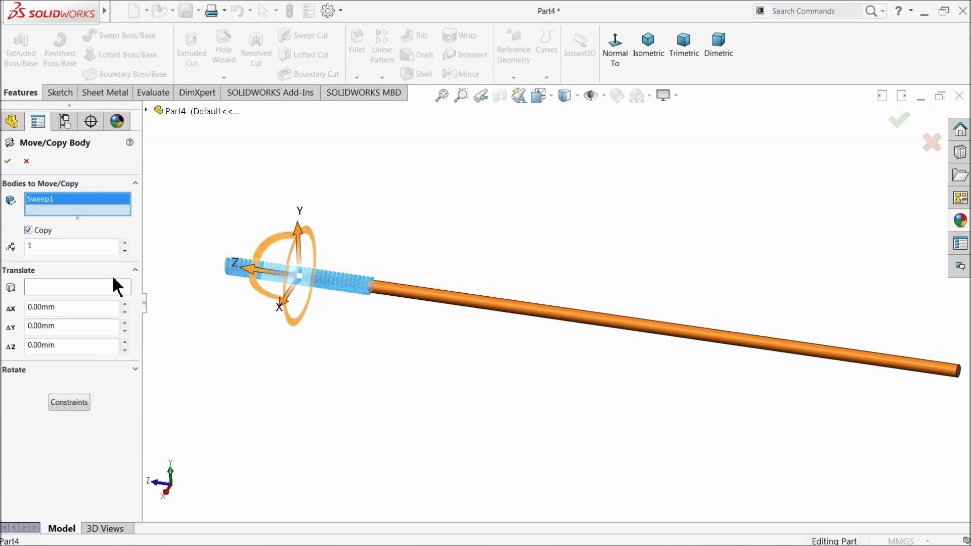
pyautogui.click(146, 110)
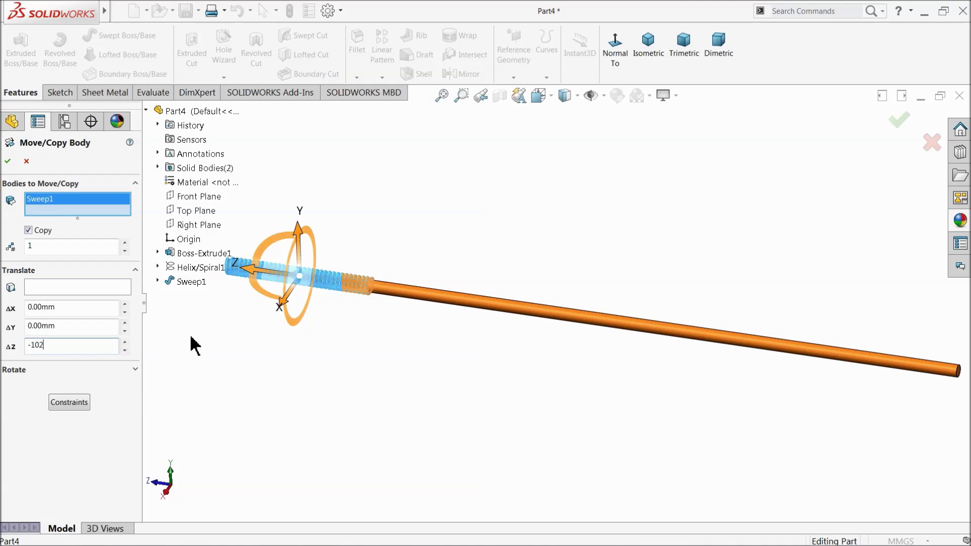
pyautogui.press('Return')
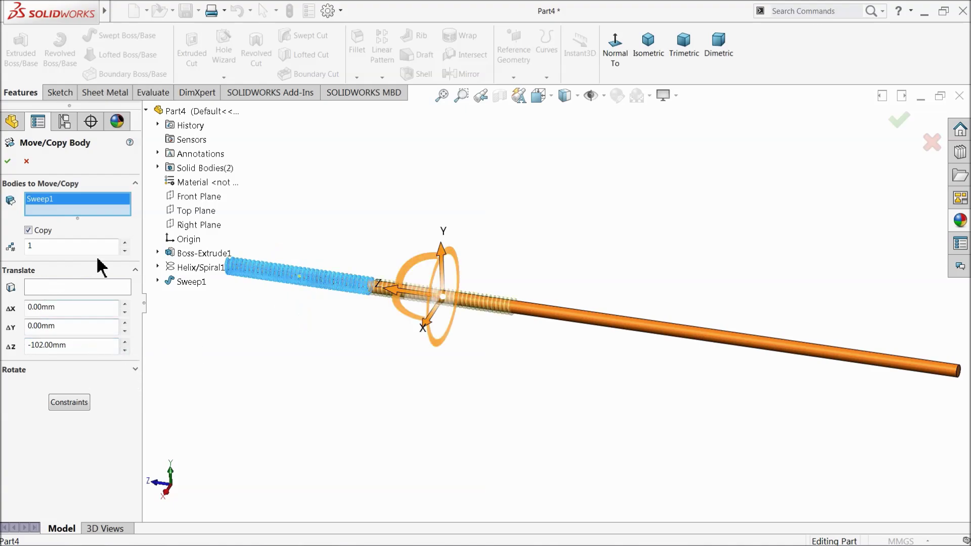
# Set the number of thread copies to 4 and apply the body copy along the rod
pyautogui.click(125, 243)
pyautogui.click(125, 243)
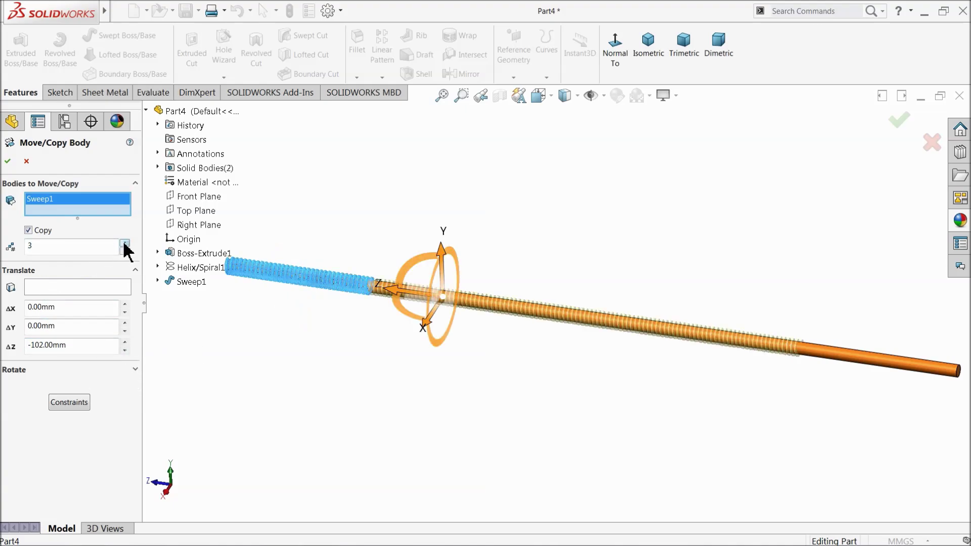
pyautogui.click(125, 243)
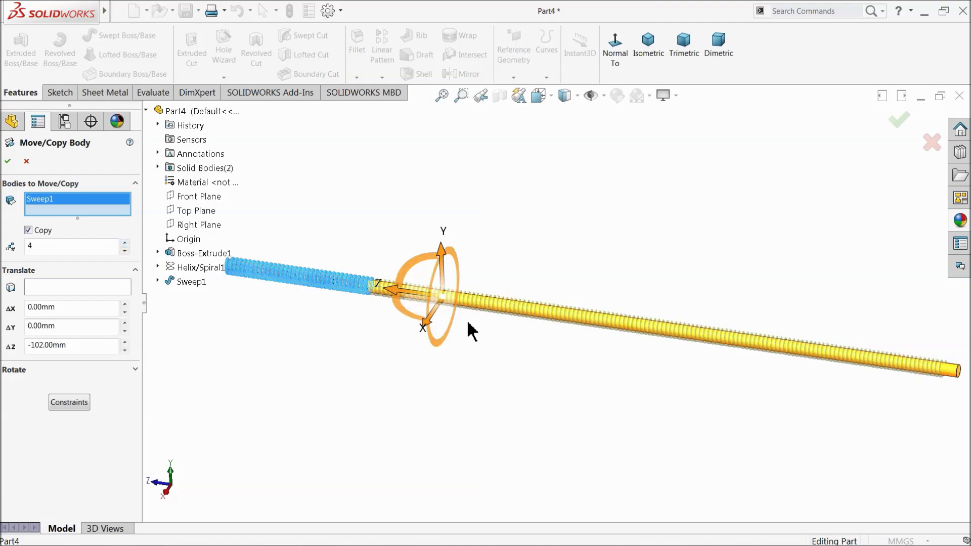
pyautogui.click(8, 162)
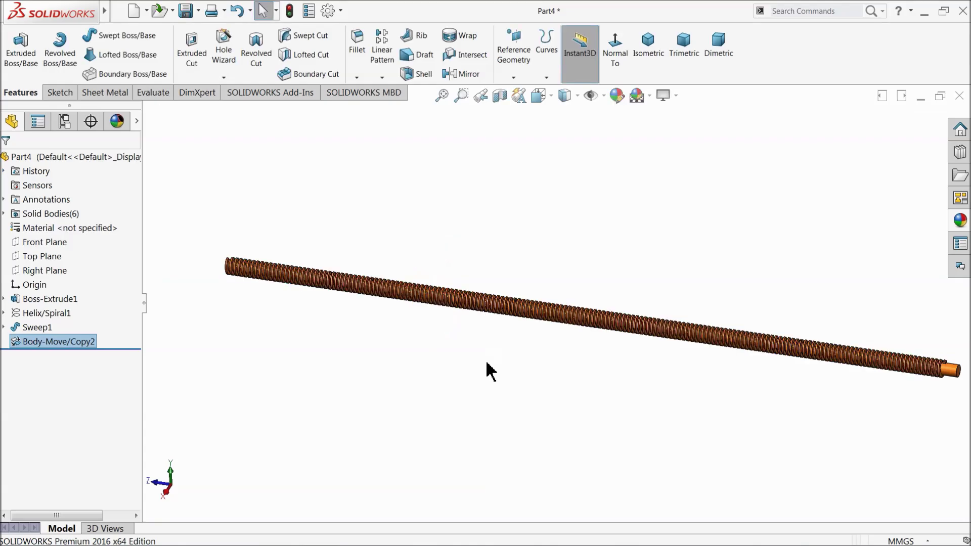
# Start a sketch on the rod's unthreaded end face and draw a circle of about 5.76 mm radius centred on the origin
pyautogui.scroll(-2, 891, 424)
pyautogui.scroll(-8, 792, 352)
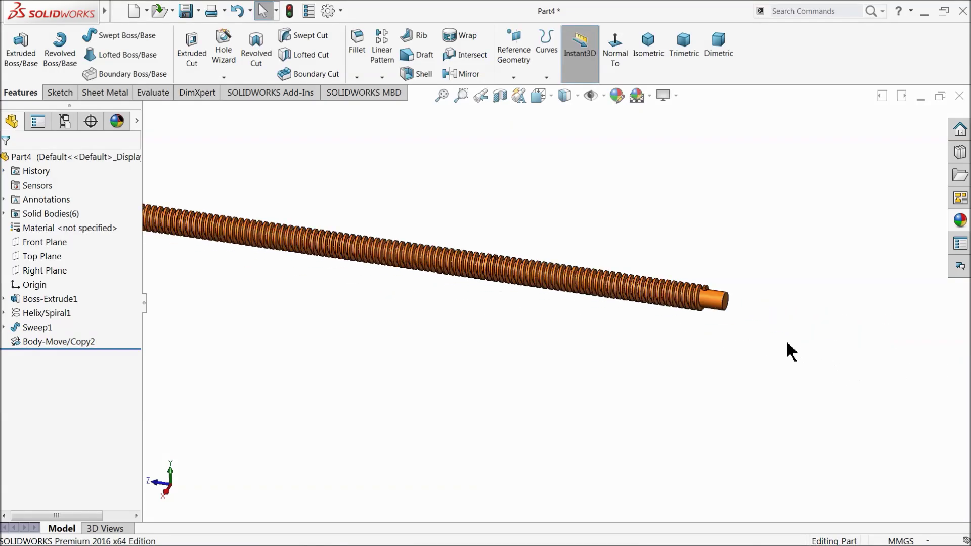
pyautogui.moveTo(657, 337); pyautogui.dragTo(626, 328, button='middle')
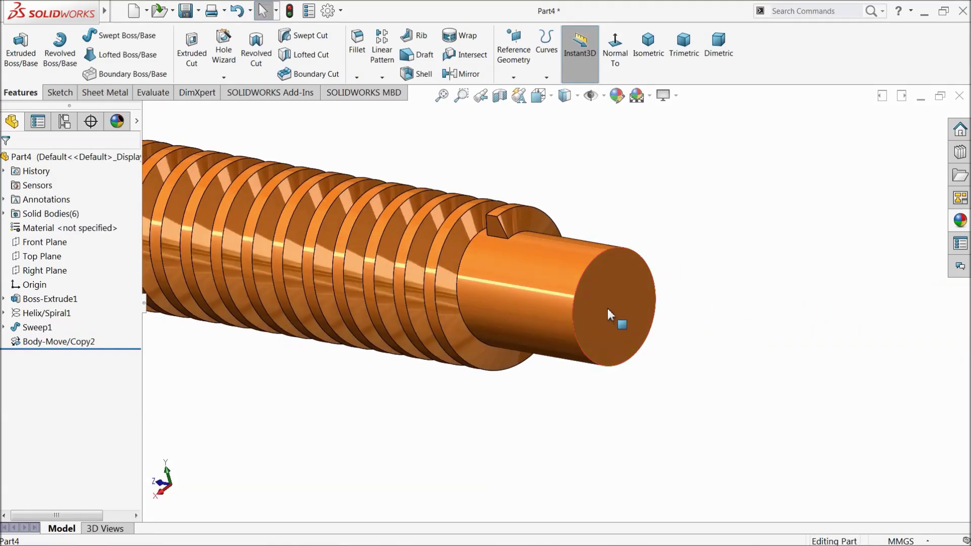
pyautogui.click(620, 306)
pyautogui.click(648, 278)
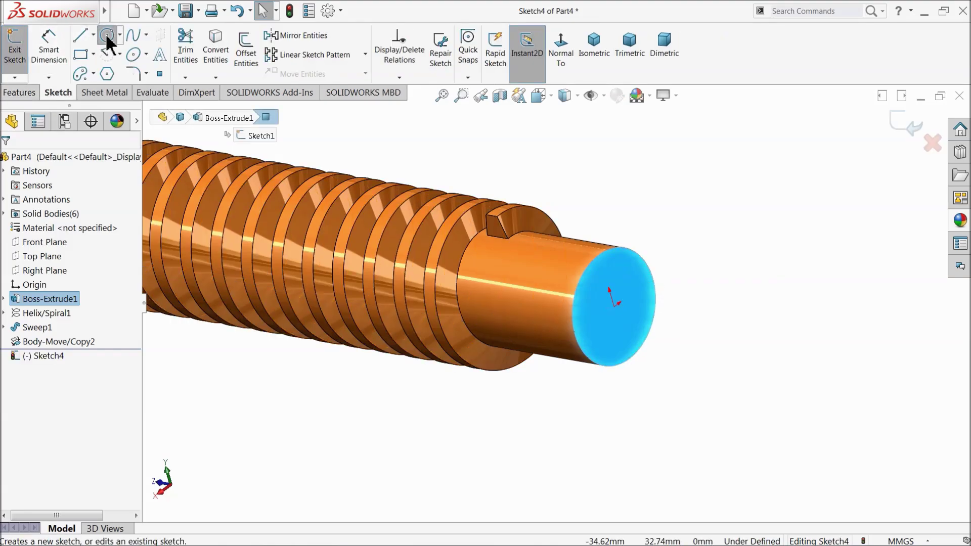
pyautogui.click(107, 35)
pyautogui.click(615, 306)
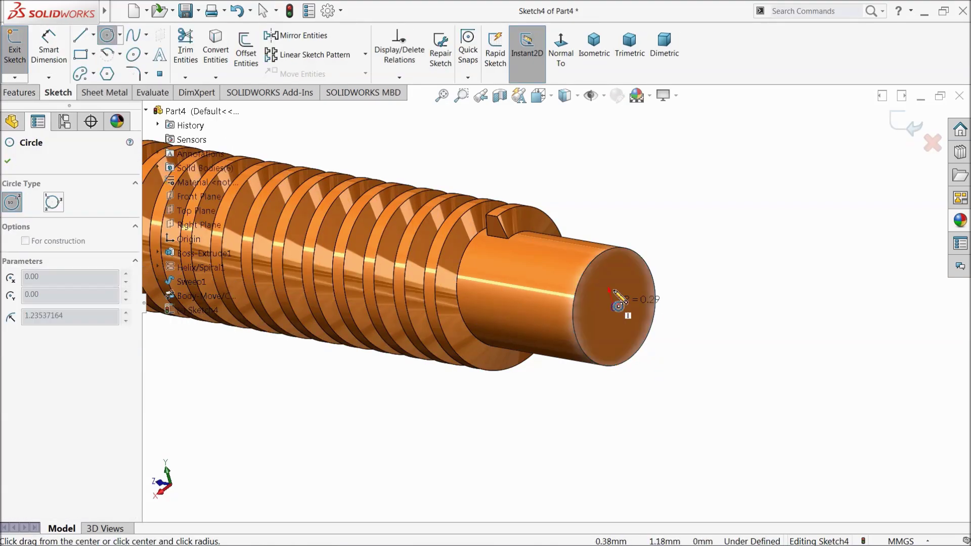
pyautogui.click(622, 228)
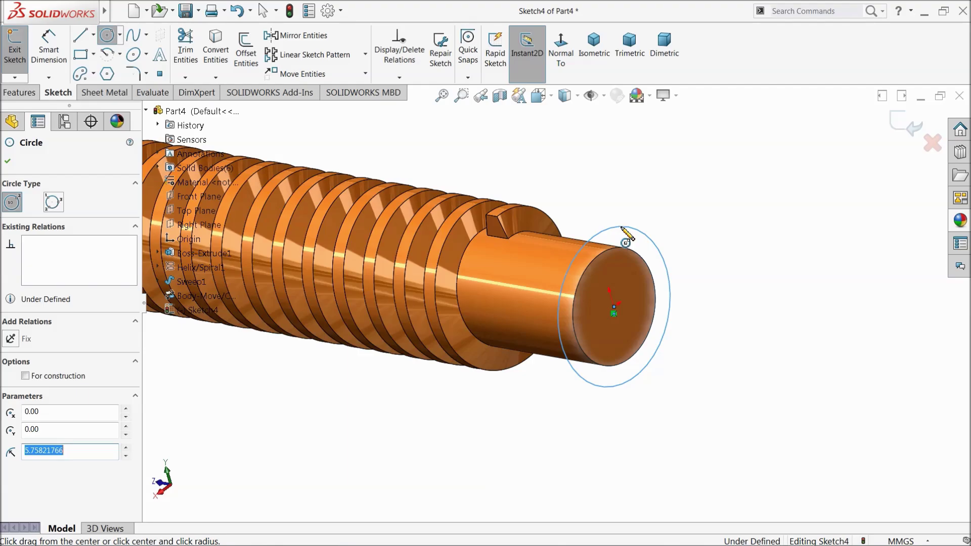
# Dimension the end-face circle's diameter as 12 mm
pyautogui.click(49, 48)
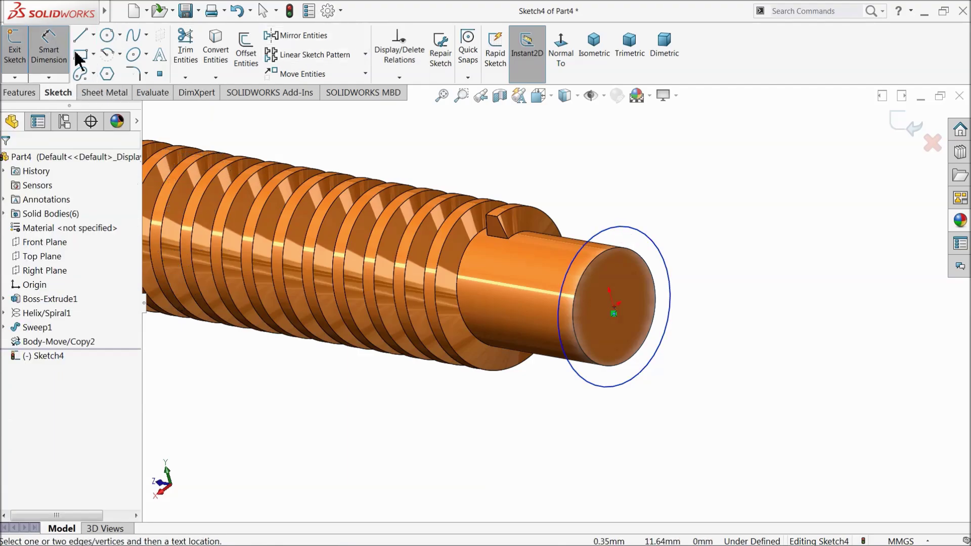
pyautogui.click(622, 230)
pyautogui.click(606, 201)
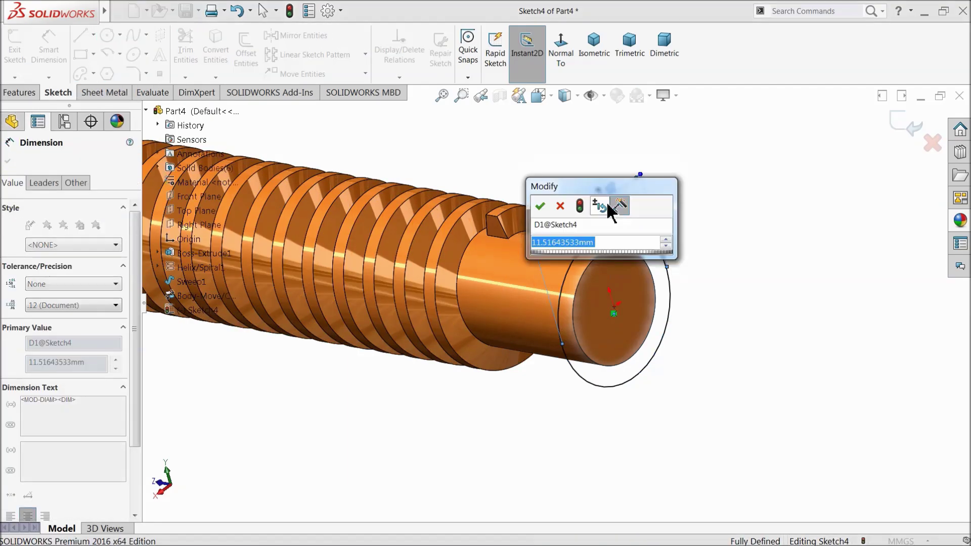
pyautogui.write('12')
pyautogui.press('Return')
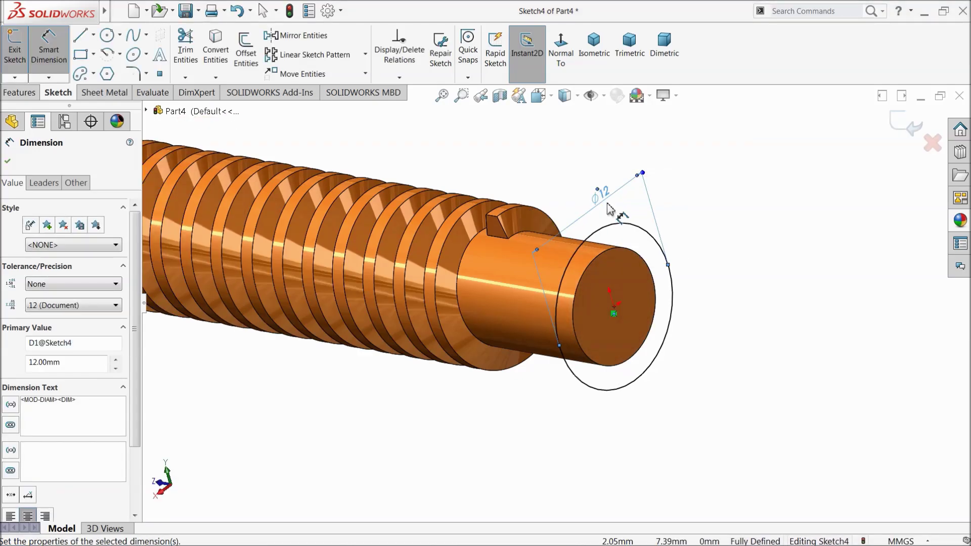
# Extrude the 12 mm circle 11 mm with the direction reversed back over the rod toward the thread, merging the result
pyautogui.click(22, 94)
pyautogui.click(29, 64)
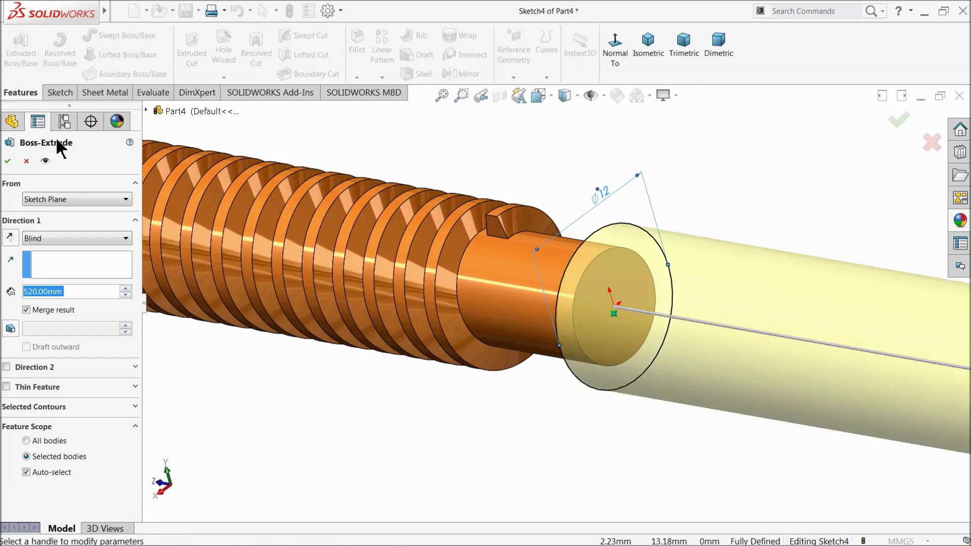
pyautogui.write('11')
pyautogui.press('Return')
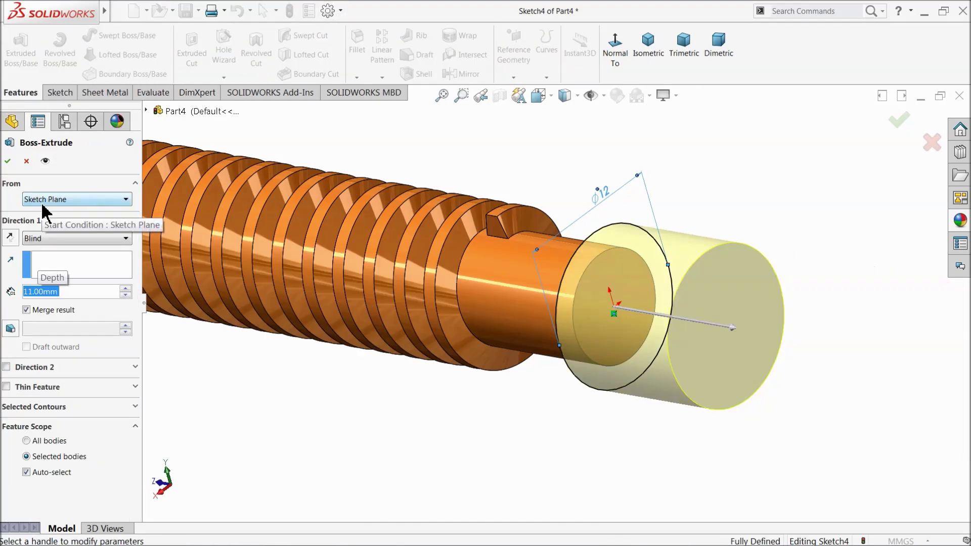
pyautogui.click(10, 238)
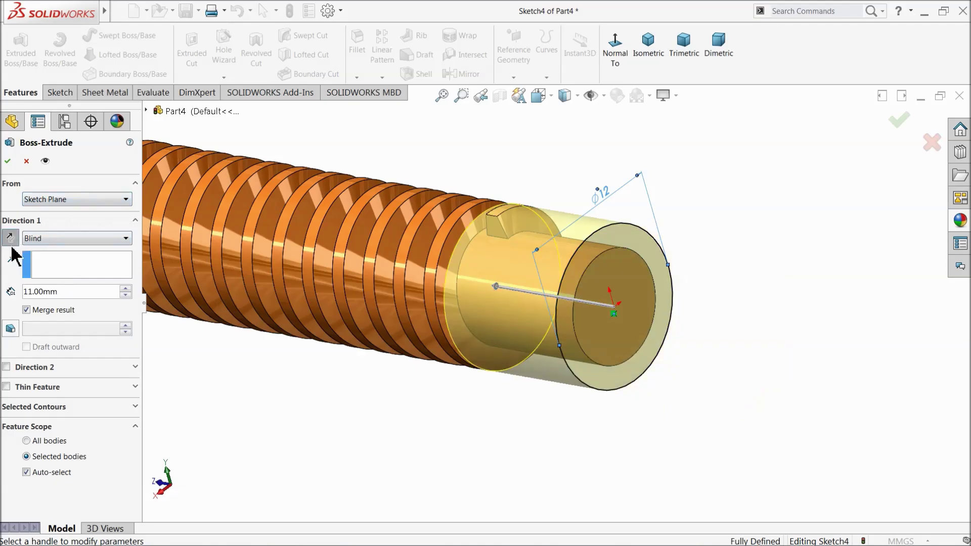
pyautogui.click(9, 161)
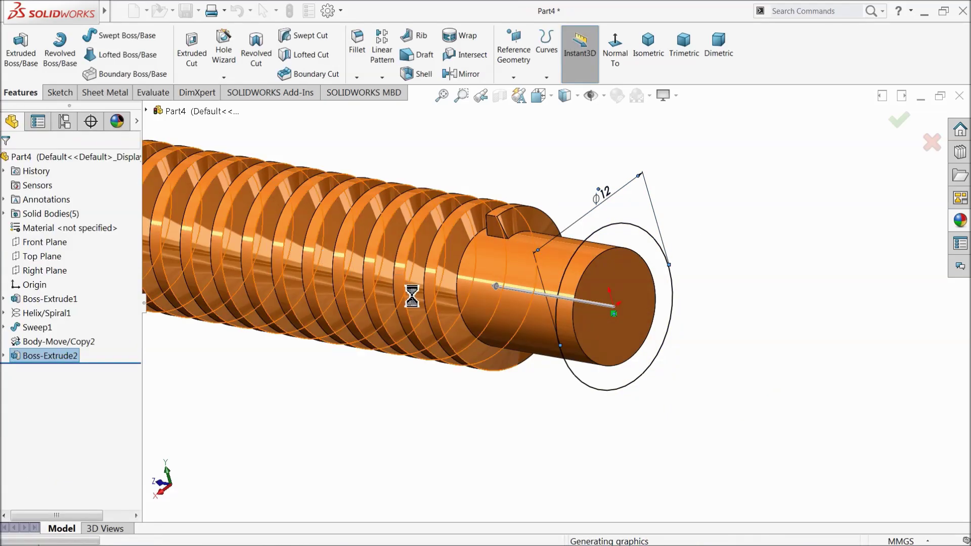
# Examine the plain cylindrical end, the full length of the thread, and the thread's start at the rod's opposite end
pyautogui.scroll(3, 594, 280)
pyautogui.moveTo(581, 277); pyautogui.dragTo(616, 303, button='middle')
pyautogui.scroll(3, 602, 311)
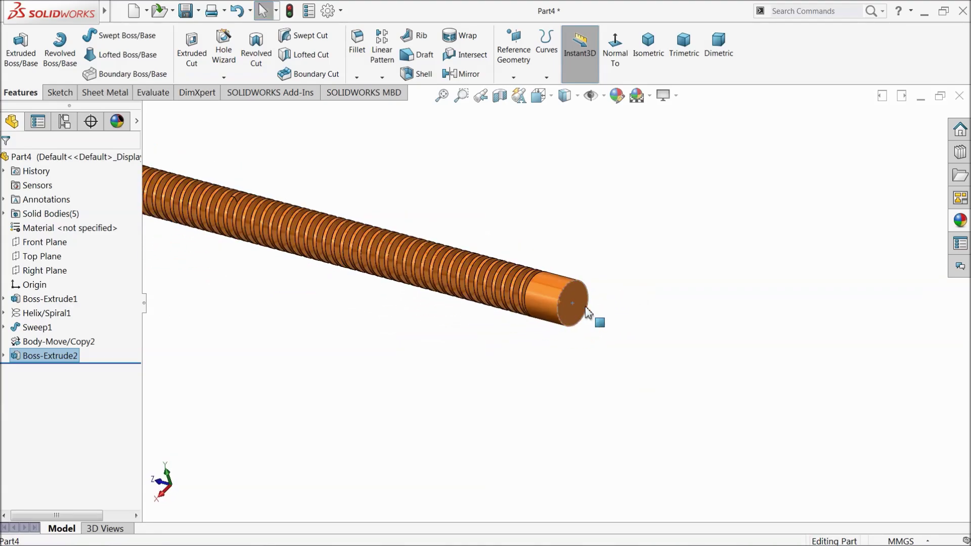
pyautogui.scroll(5, 587, 313)
pyautogui.scroll(-5, 438, 274)
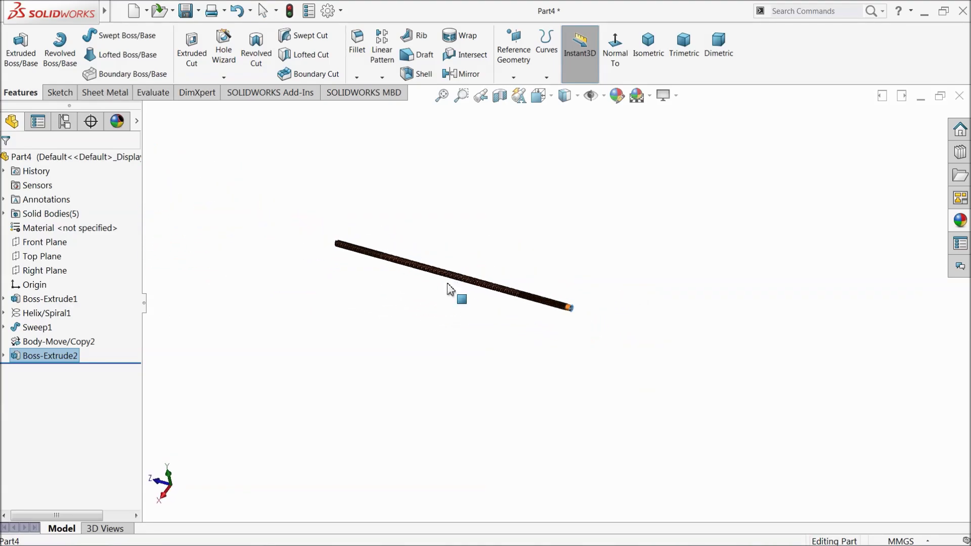
pyautogui.scroll(2, 496, 280)
pyautogui.scroll(-8, 316, 232)
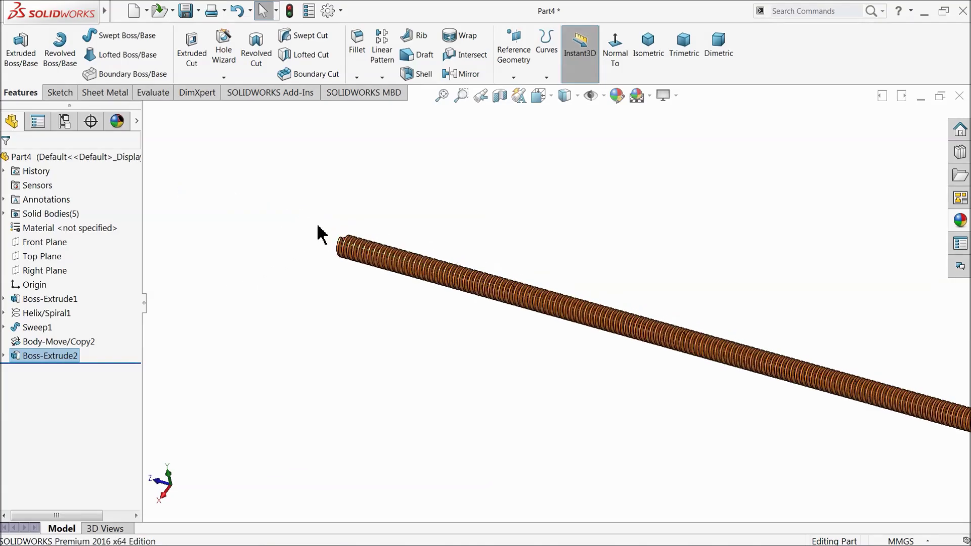
pyautogui.moveTo(400, 268); pyautogui.dragTo(449, 319, button='middle')
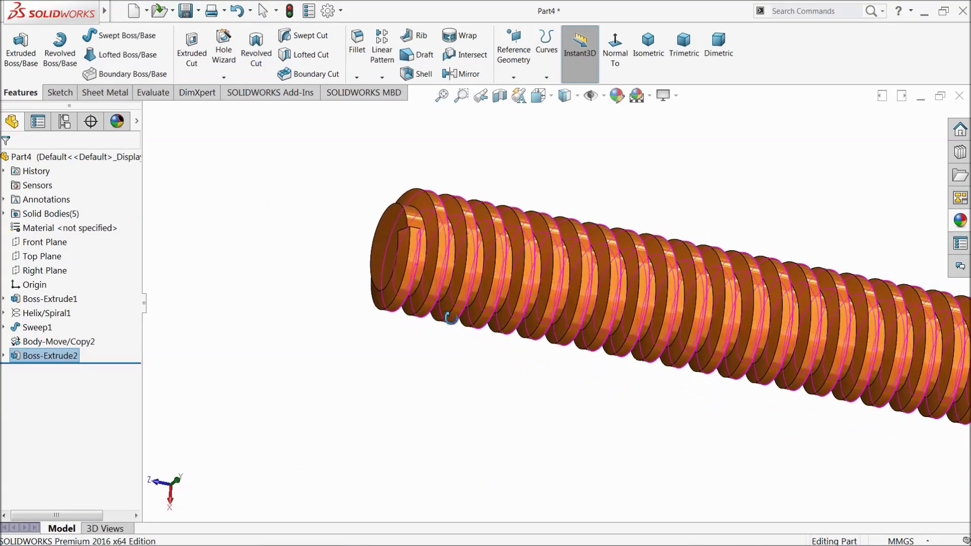
pyautogui.scroll(-3, 411, 256)
pyautogui.moveTo(410, 256); pyautogui.dragTo(417, 303, button='middle')
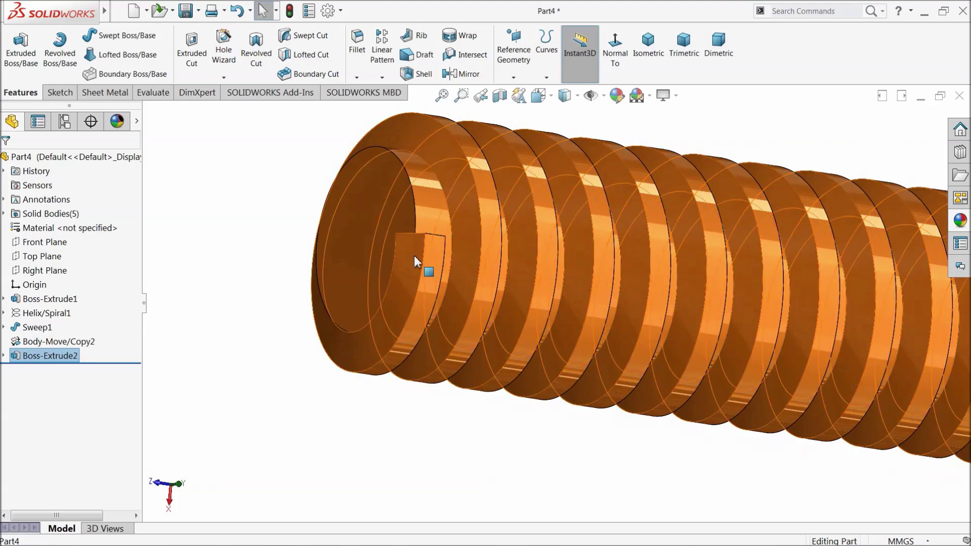
# Start a sketch on the rod's end face beside the thread start and convert the face's circular outline into sketch geometry
pyautogui.click(382, 201)
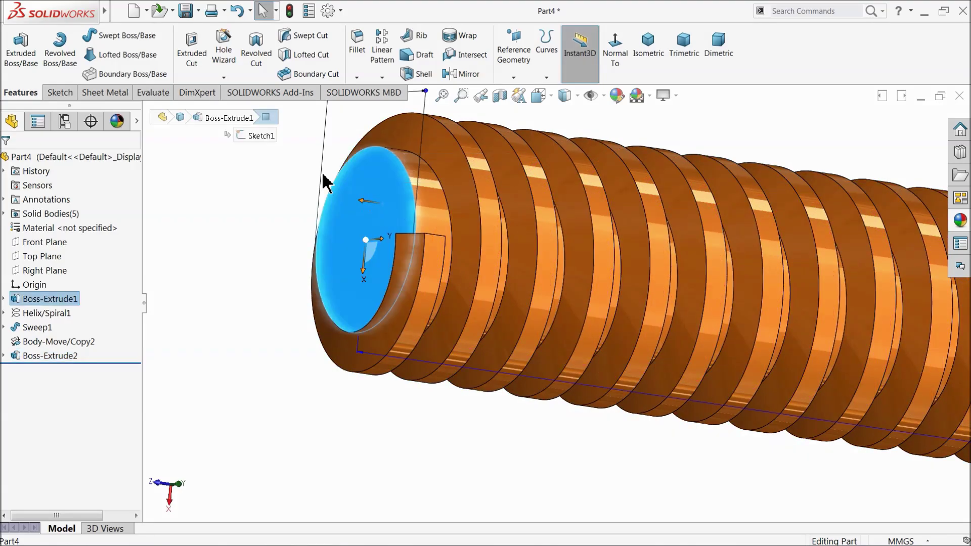
pyautogui.click(60, 93)
pyautogui.click(15, 48)
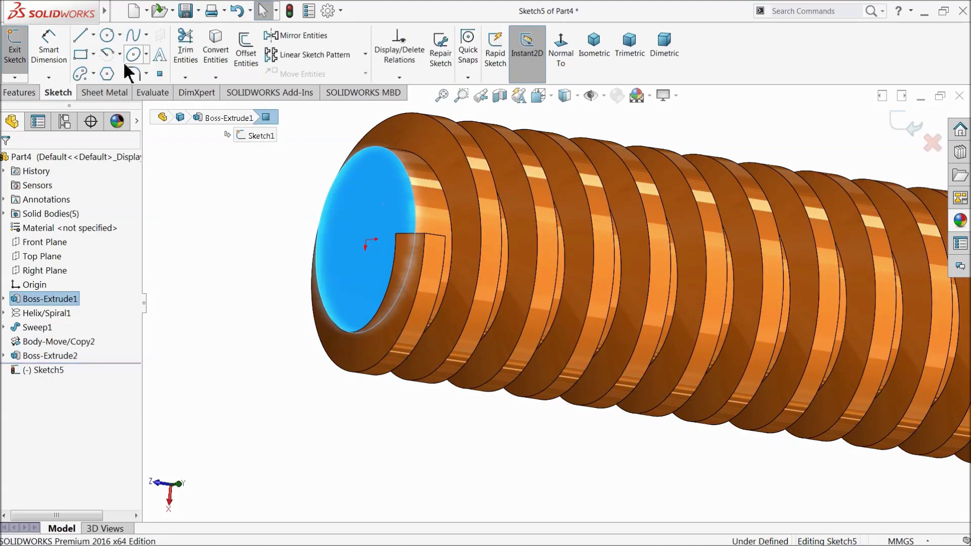
pyautogui.click(216, 50)
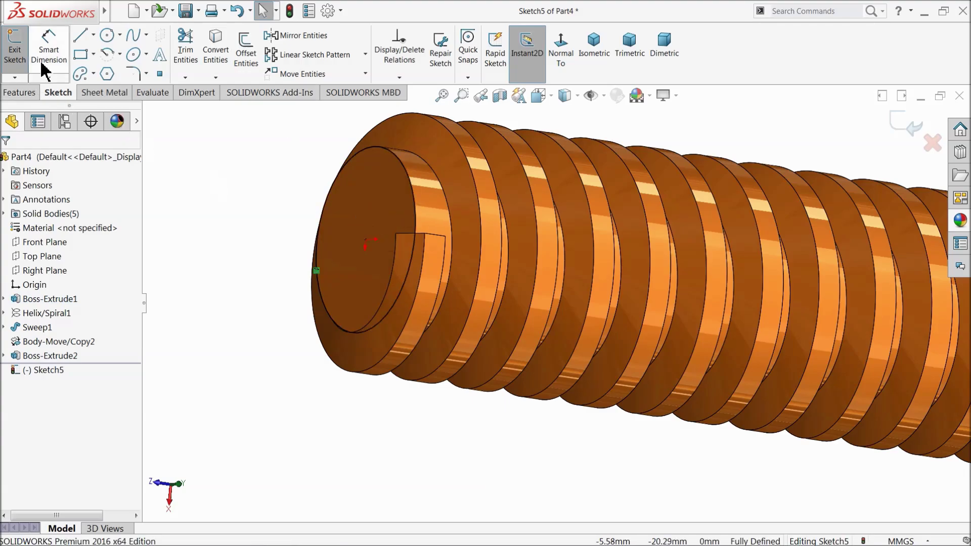
# Extrude the converted end-face circle outward by 1.02 mm, merging the result
pyautogui.click(20, 94)
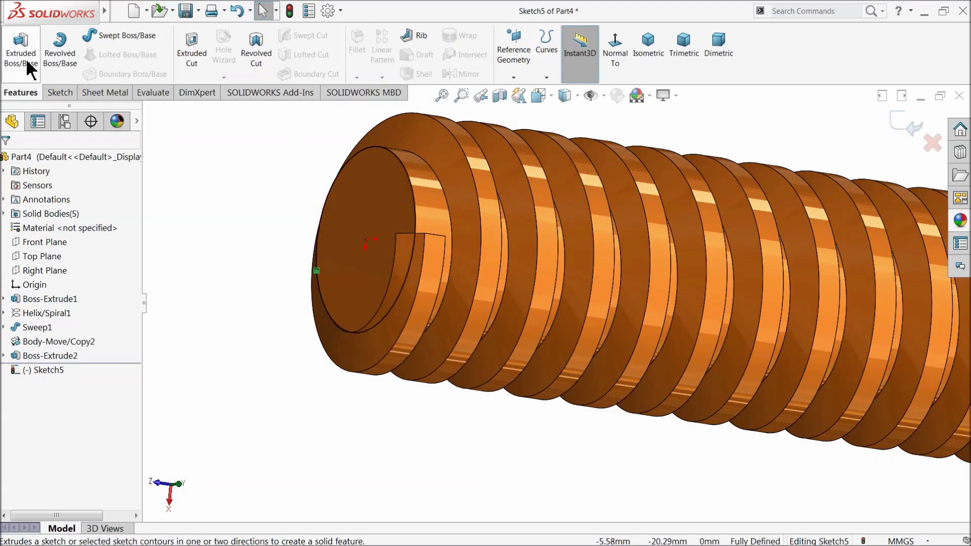
pyautogui.click(26, 59)
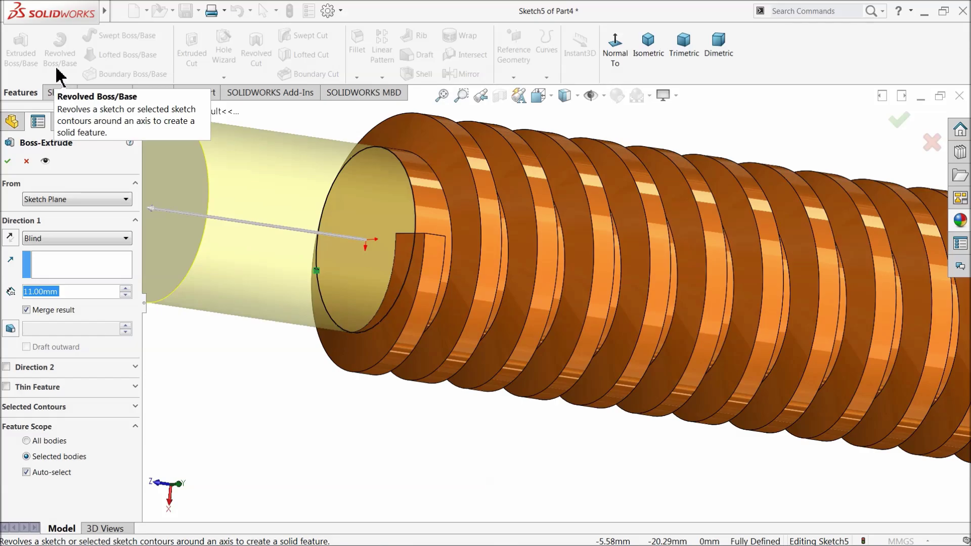
pyautogui.write('1.02')
pyautogui.press('Return')
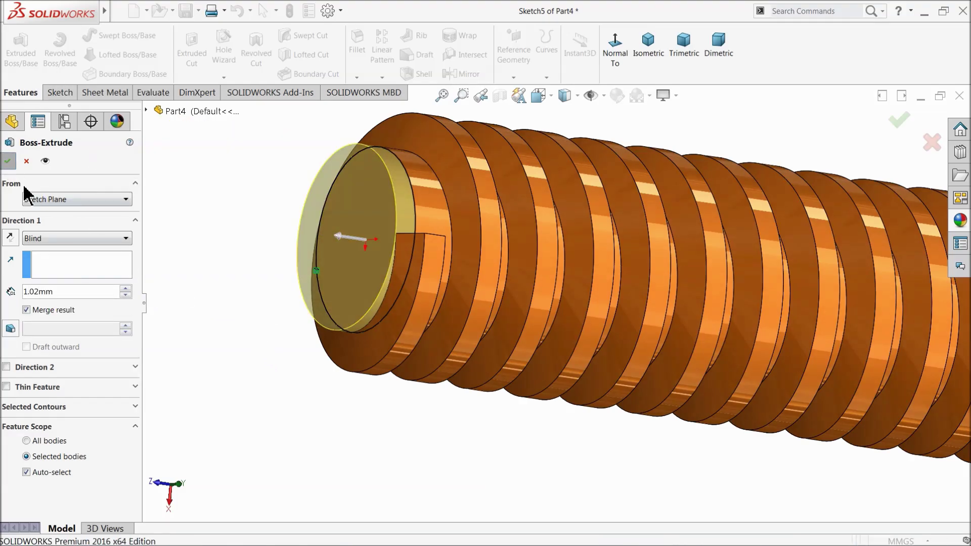
pyautogui.press('Return')
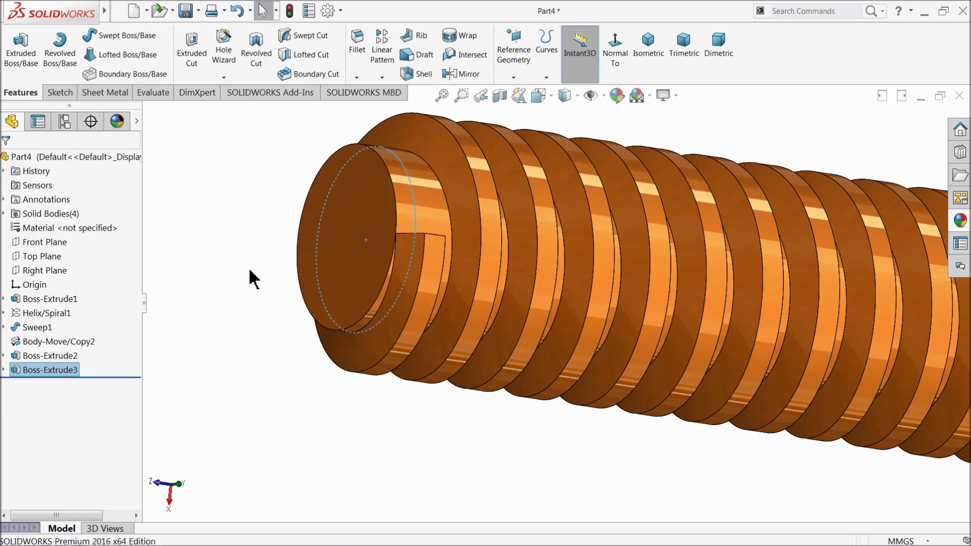
# Sketch two origin-centred circles on the extended end face, one about 6.48 mm in radius and one matching the face's edge at 4.25 mm radius
pyautogui.moveTo(286, 272); pyautogui.dragTo(404, 297, button='middle')
pyautogui.click(354, 271)
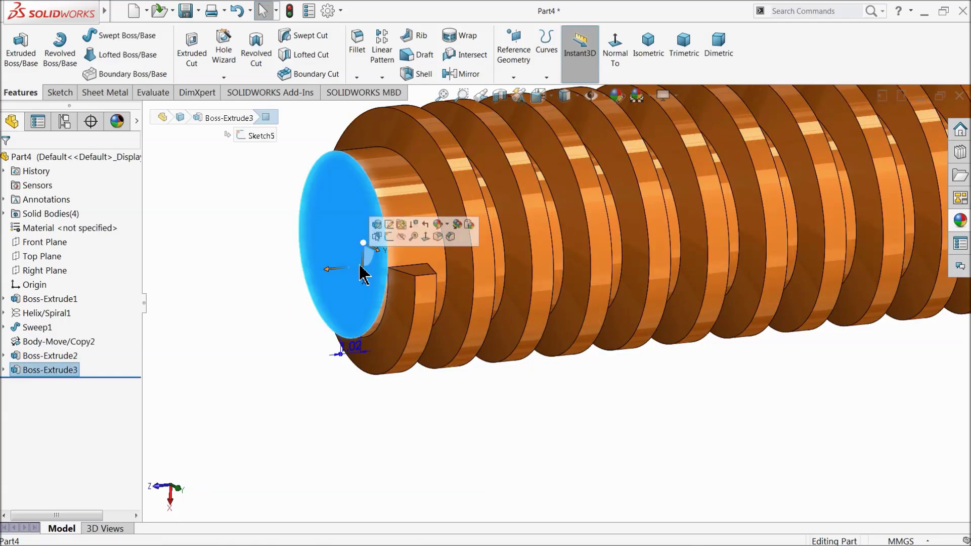
pyautogui.click(391, 228)
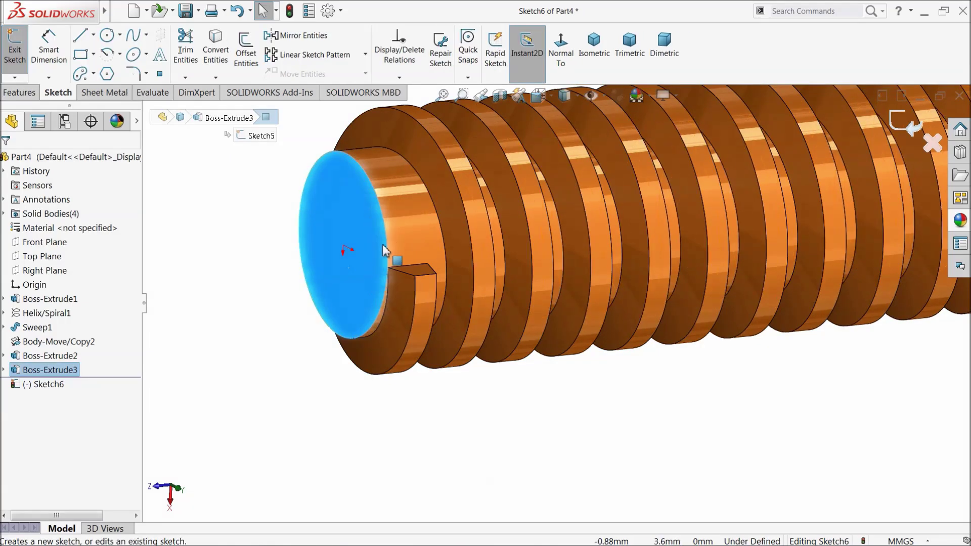
pyautogui.click(106, 37)
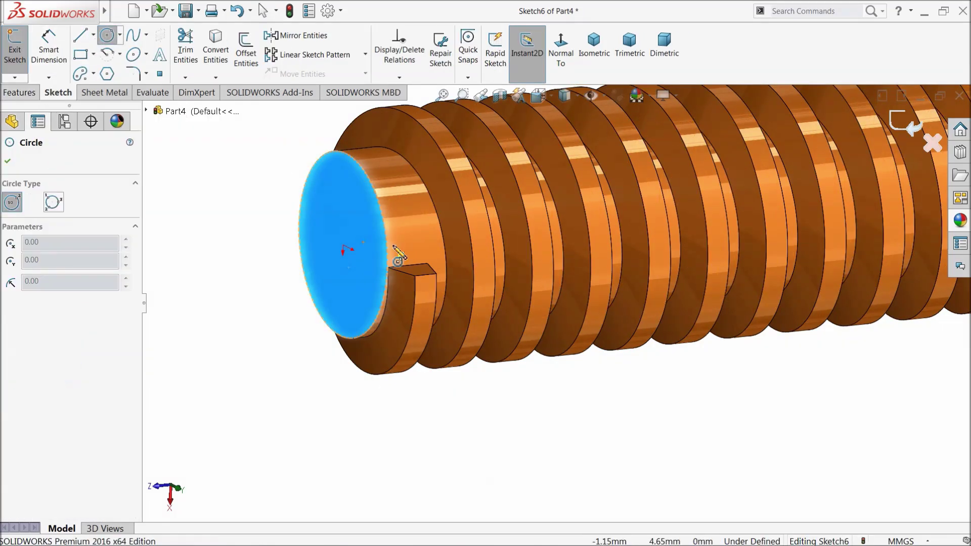
pyautogui.click(343, 246)
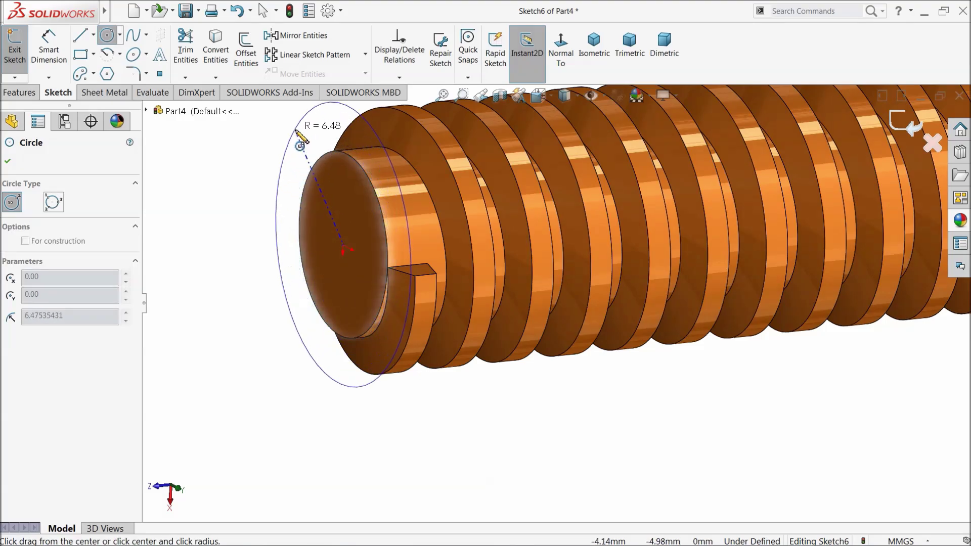
pyautogui.click(300, 145)
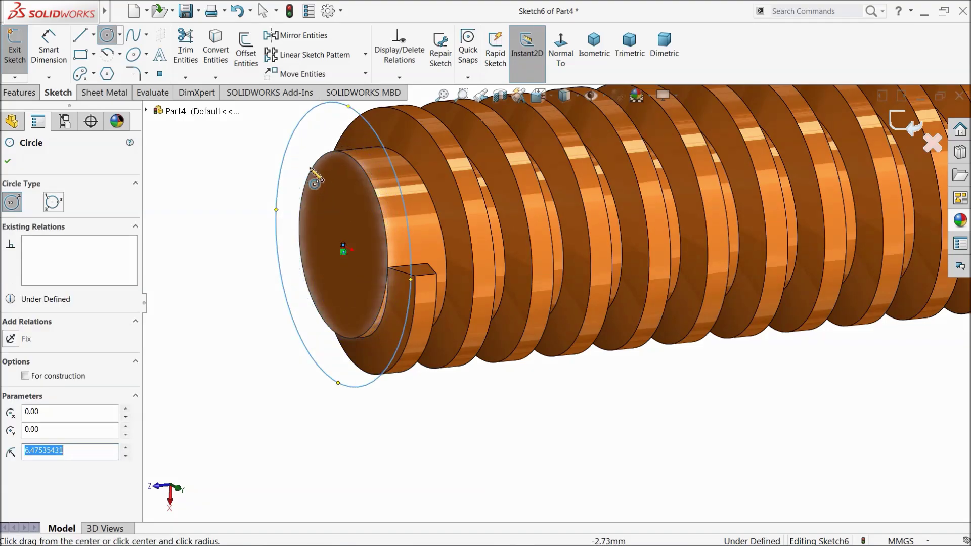
pyautogui.click(343, 246)
pyautogui.click(322, 179)
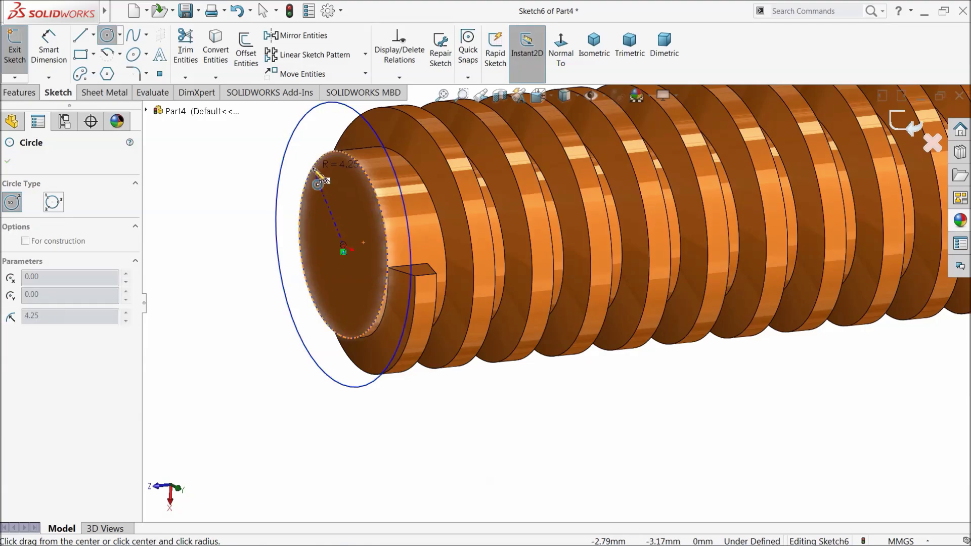
pyautogui.click(23, 92)
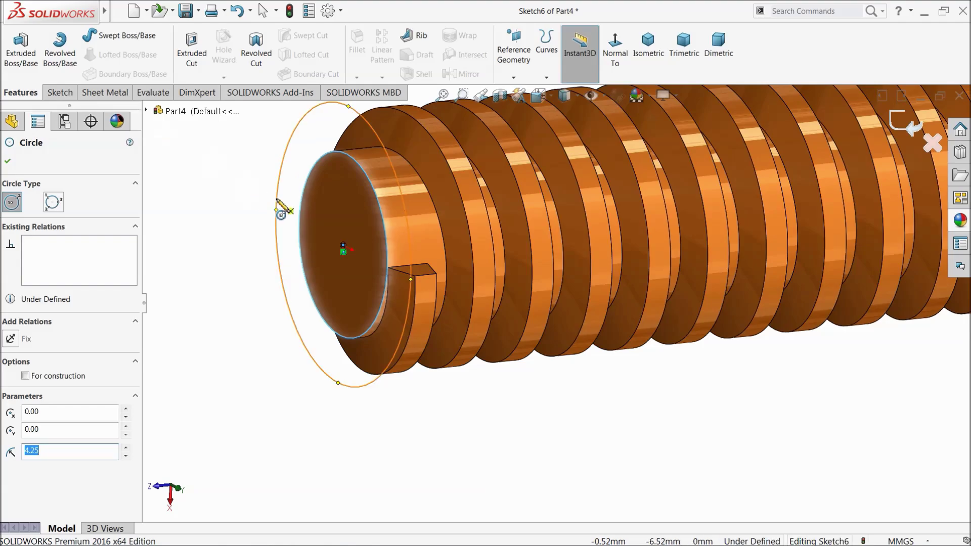
pyautogui.press('Escape')
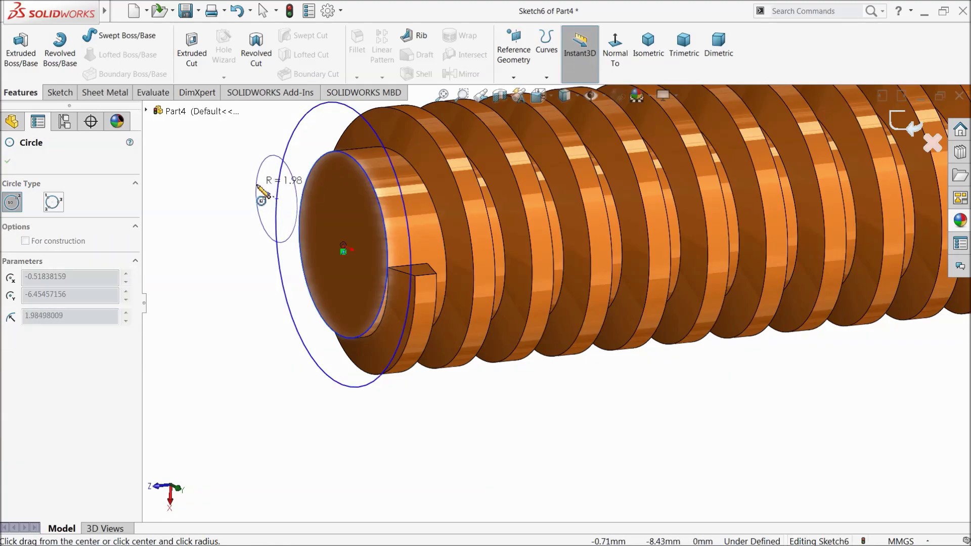
pyautogui.press('Escape')
# Dimension the outer circle's diameter as 13 mm
pyautogui.click(55, 96)
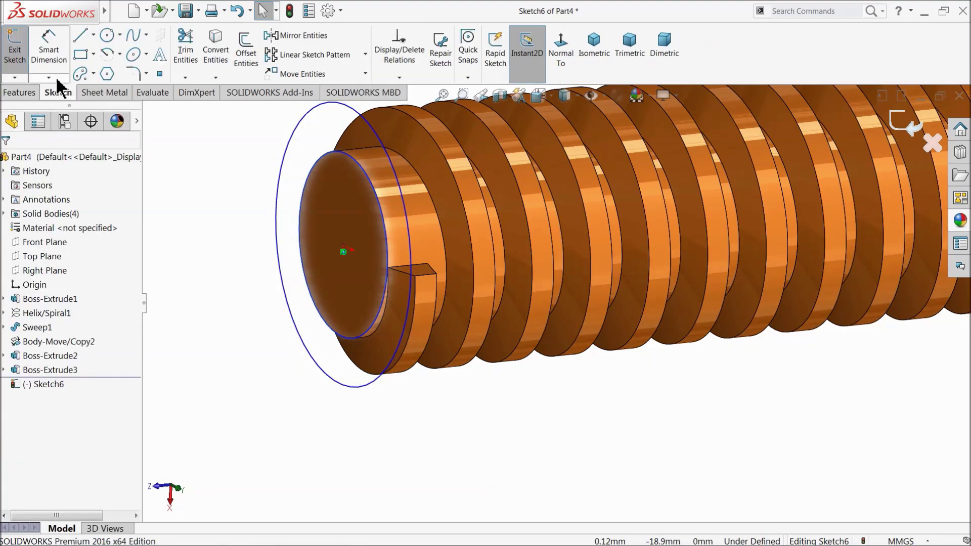
pyautogui.click(282, 198)
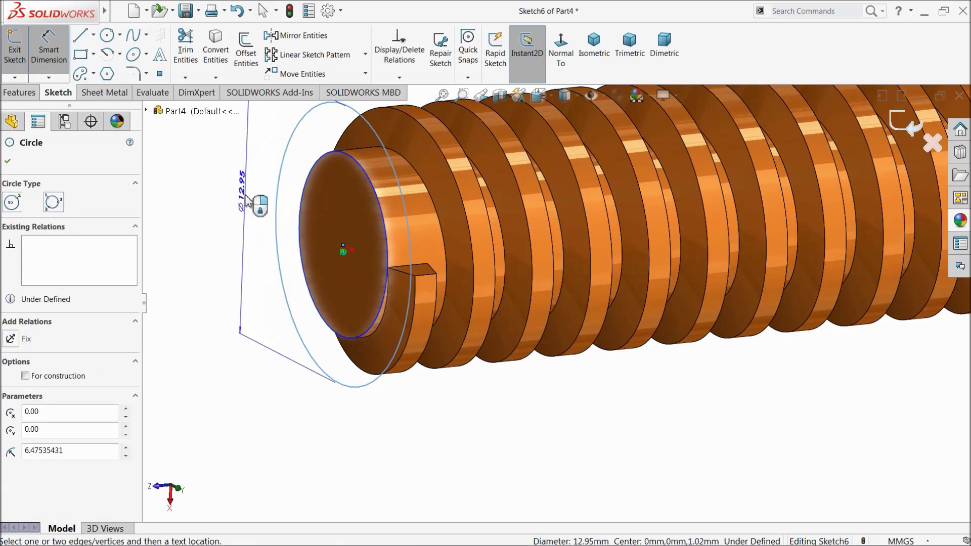
pyautogui.click(256, 205)
pyautogui.write('13')
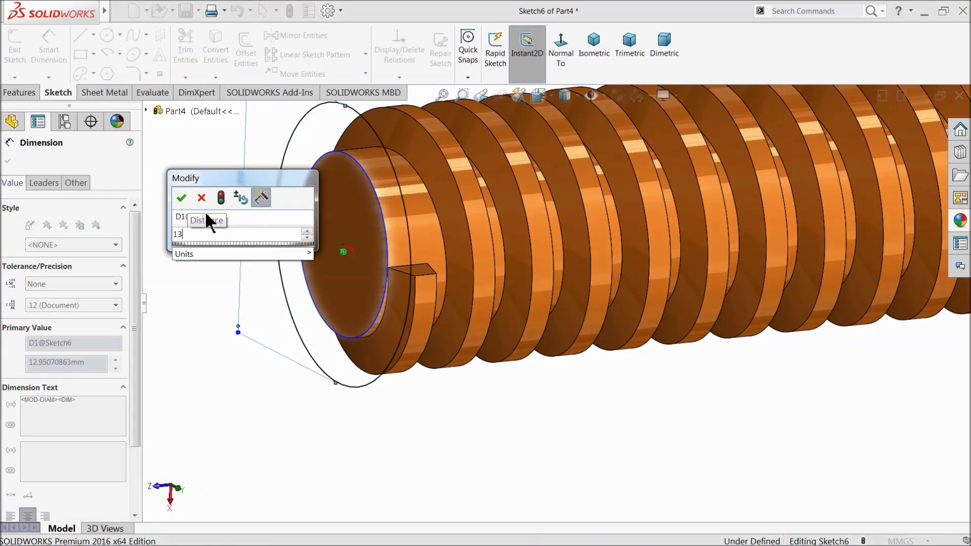
pyautogui.click(181, 198)
# Dimension the inner circle's diameter, accepting its drawn size
pyautogui.scroll(-2, 278, 276)
pyautogui.scroll(-3, 406, 222)
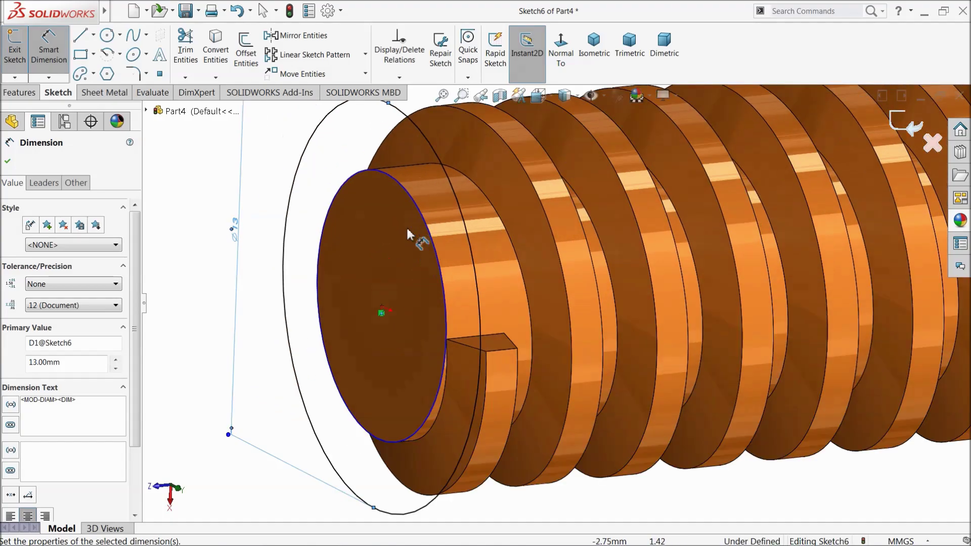
pyautogui.click(431, 236)
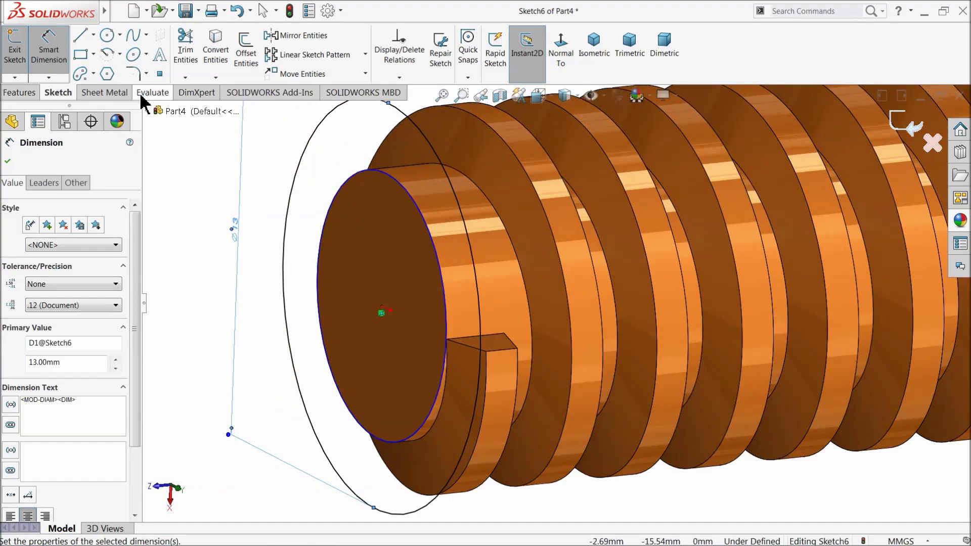
pyautogui.click(326, 188)
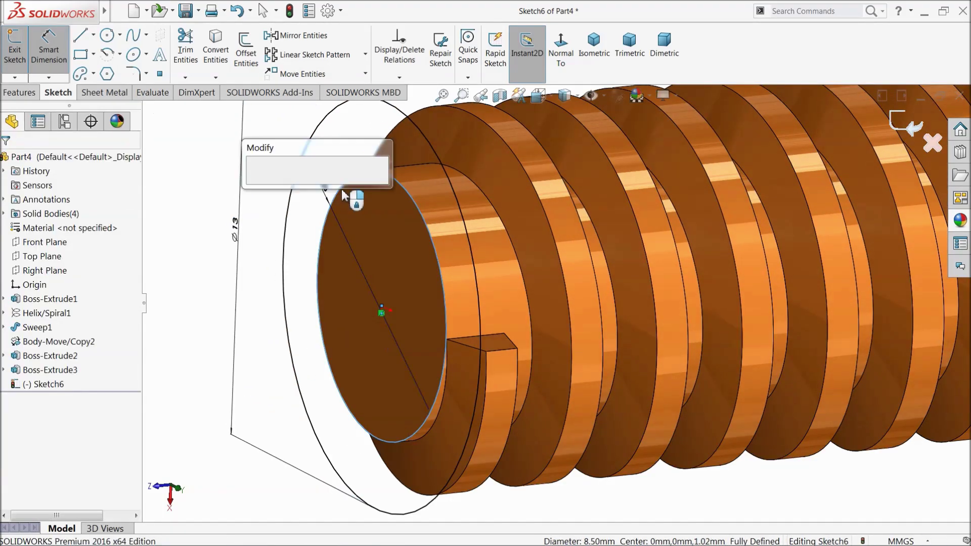
pyautogui.click(256, 183)
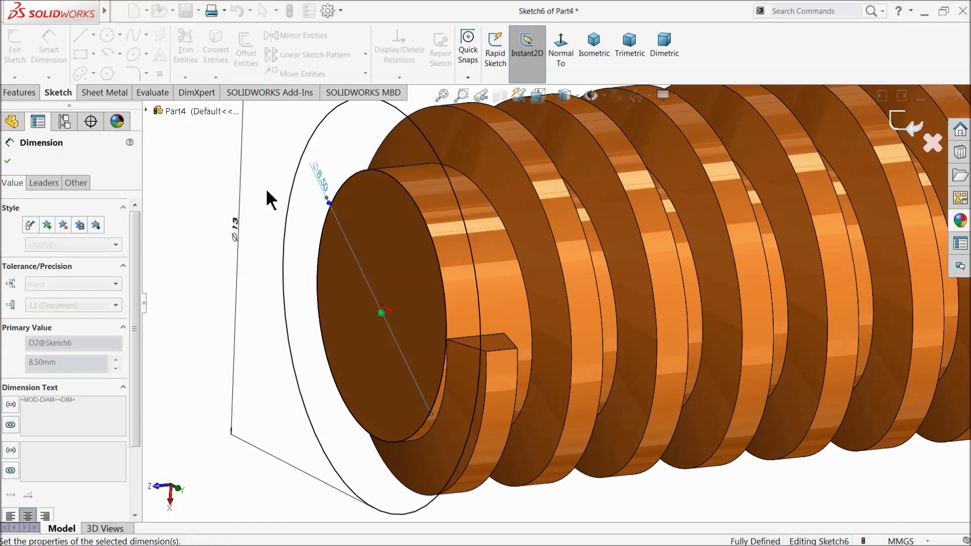
# Cut the ring between the two circles 1 mm deep into the rod end with a blind Extruded Cut
pyautogui.click(22, 92)
pyautogui.click(206, 57)
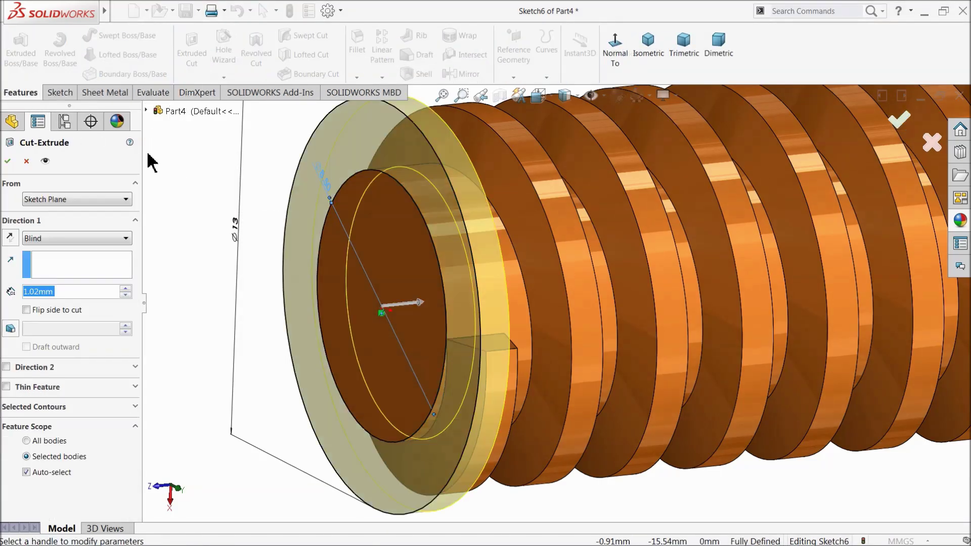
pyautogui.write('1')
pyautogui.press('Return')
pyautogui.scroll(4, 252, 230)
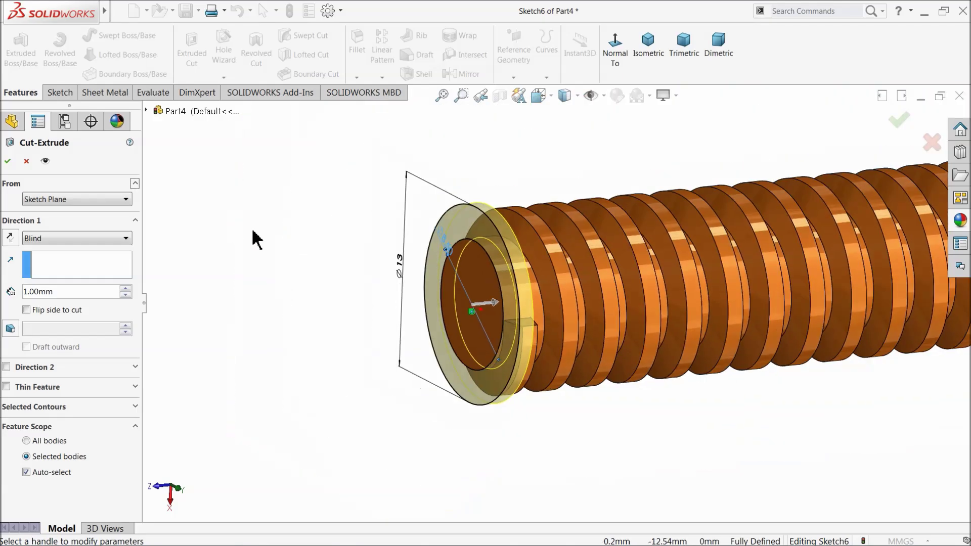
pyautogui.moveTo(317, 274); pyautogui.dragTo(288, 277, button='middle')
pyautogui.scroll(-3, 506, 318)
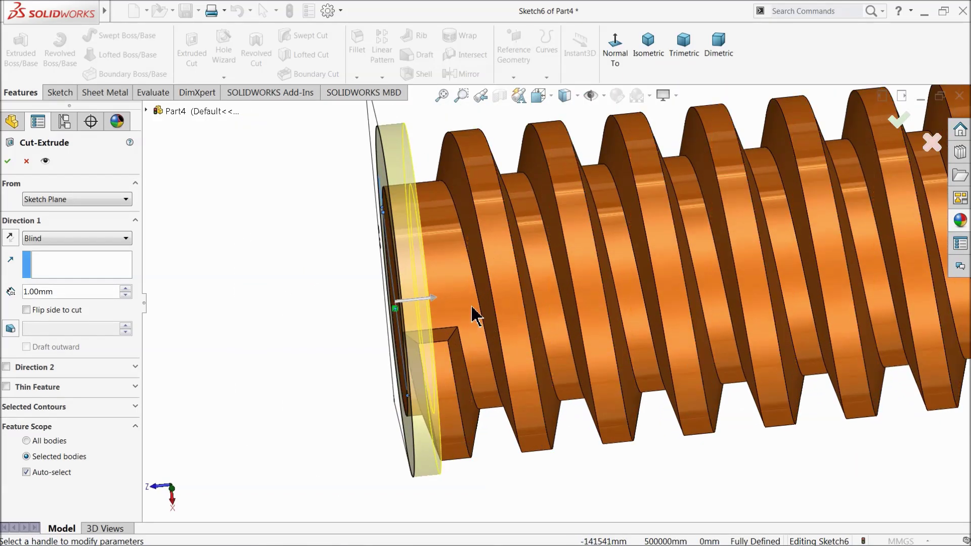
pyautogui.click(8, 161)
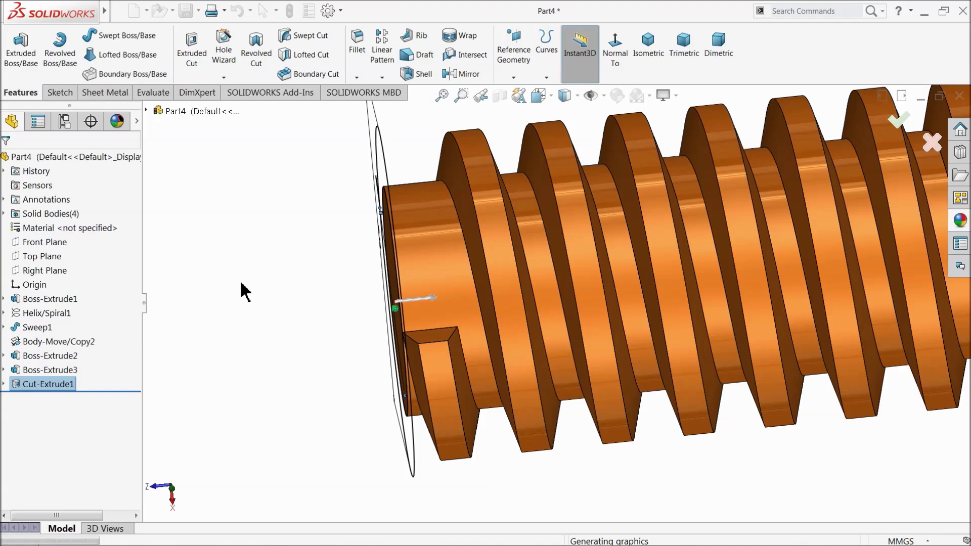
pyautogui.click(281, 292)
# Chamfer the circular edge of the rod's end face by angle and distance, using 3 mm and 30 degrees
pyautogui.scroll(3, 366, 308)
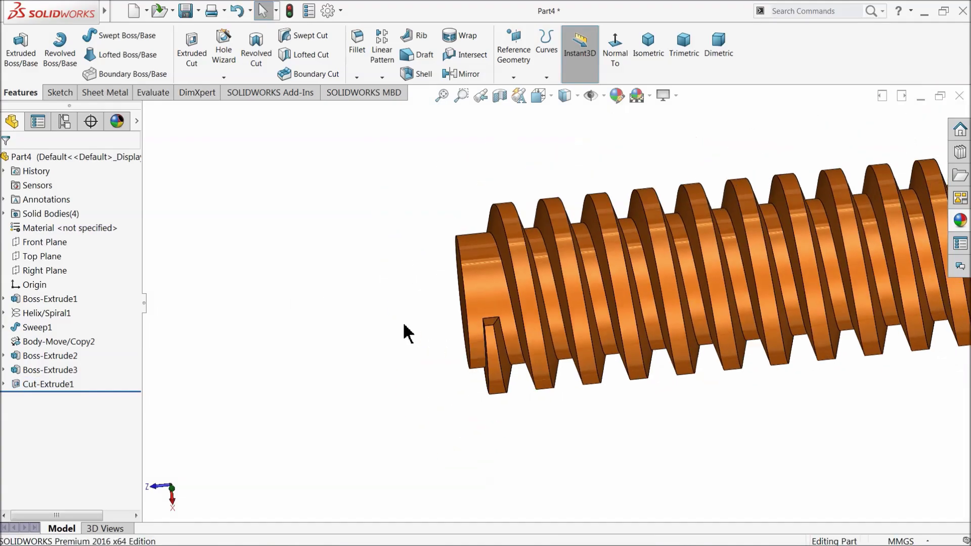
pyautogui.moveTo(407, 334); pyautogui.dragTo(331, 336, button='middle')
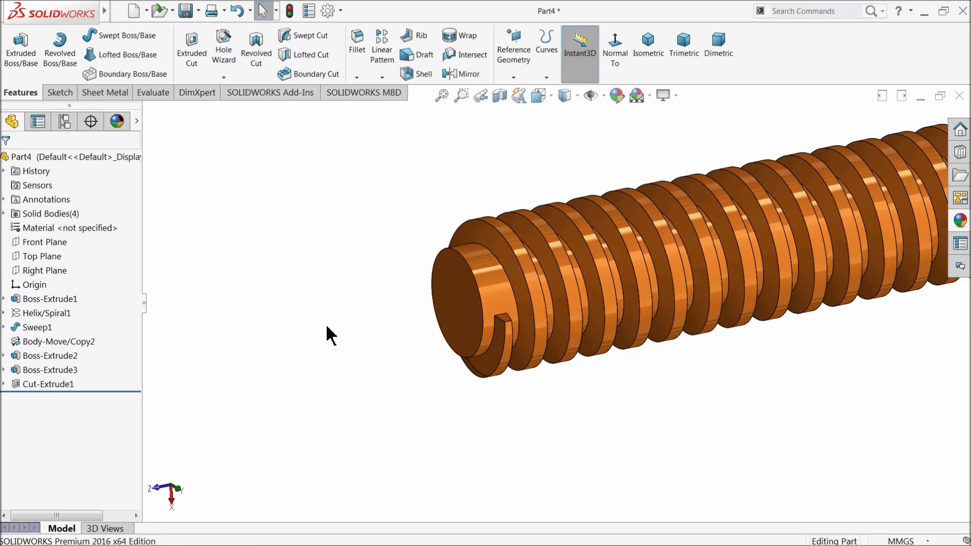
pyautogui.scroll(2, 339, 335)
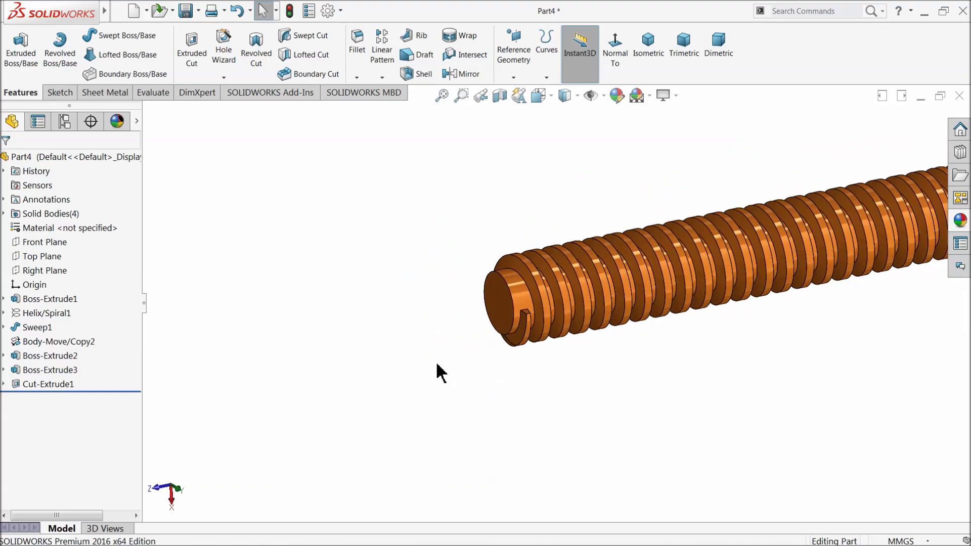
pyautogui.scroll(-5, 508, 309)
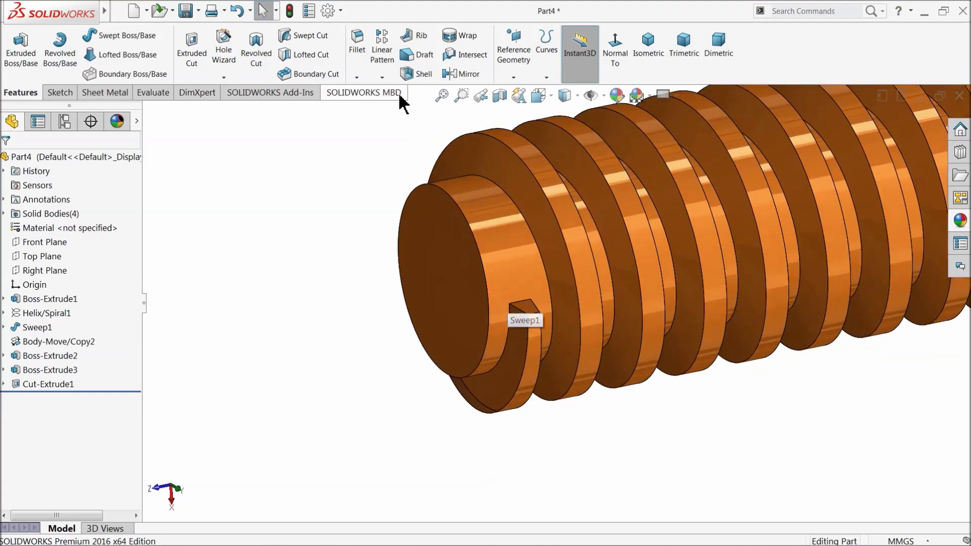
pyautogui.click(360, 77)
pyautogui.click(363, 105)
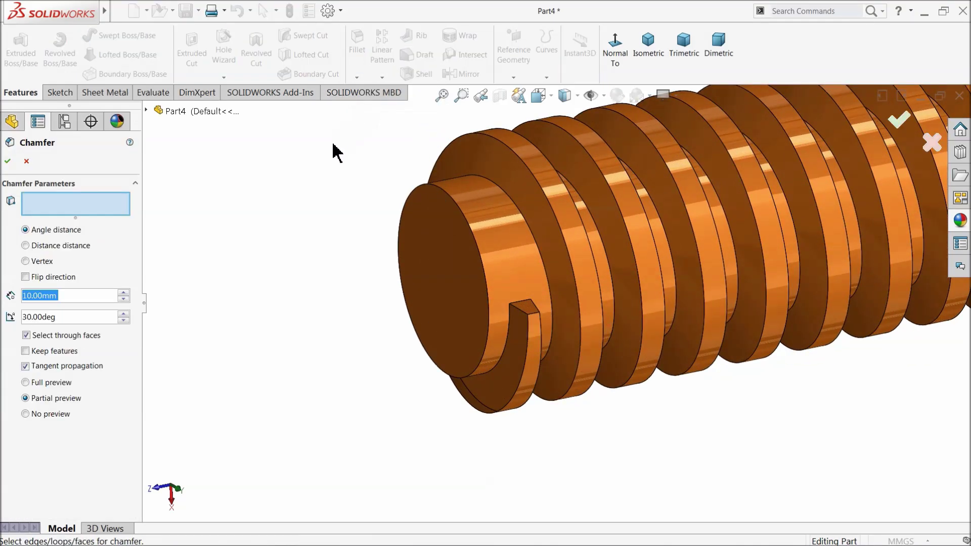
pyautogui.write('3')
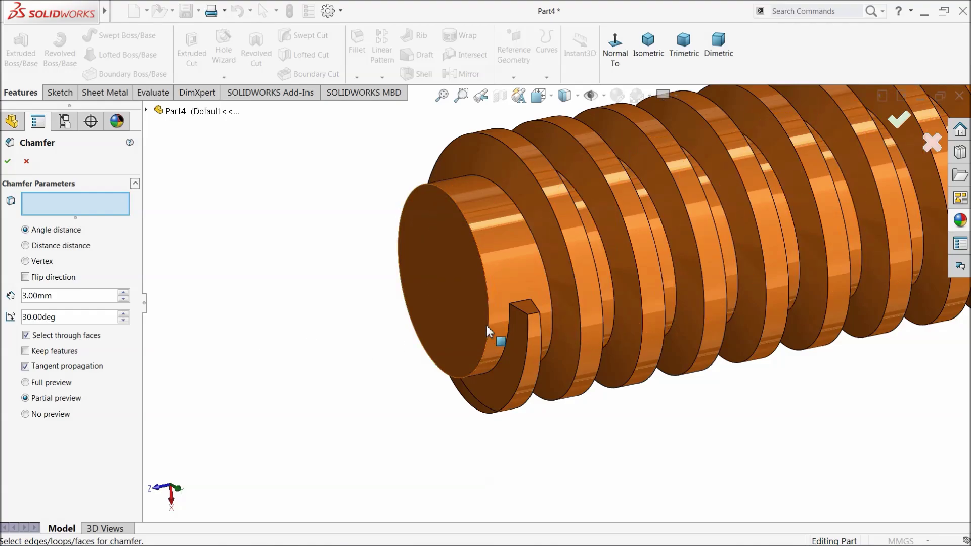
pyautogui.click(487, 325)
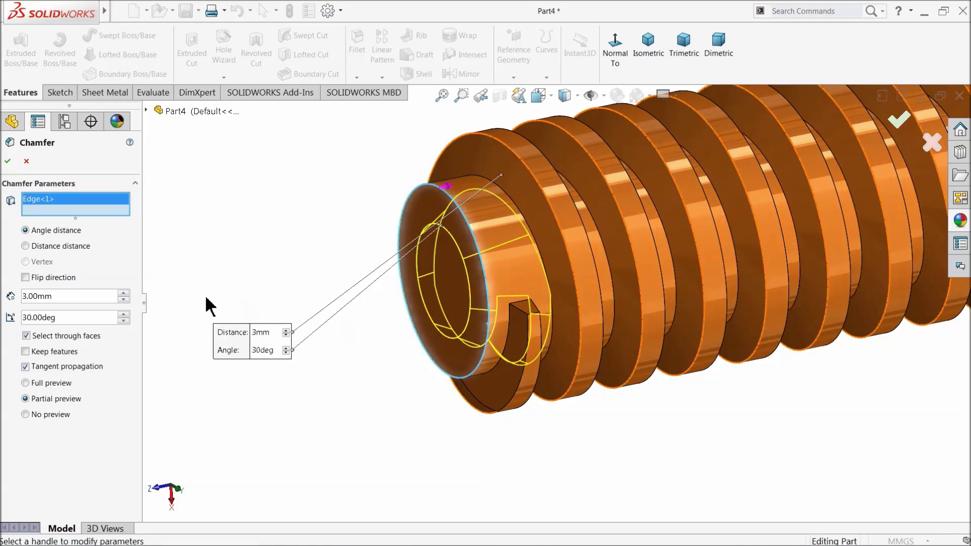
pyautogui.scroll(3, 358, 299)
pyautogui.moveTo(358, 299)
pyautogui.mouseDown(button='middle')
pyautogui.moveTo(323, 281)
pyautogui.moveTo(359, 289)
pyautogui.mouseUp(button='middle')
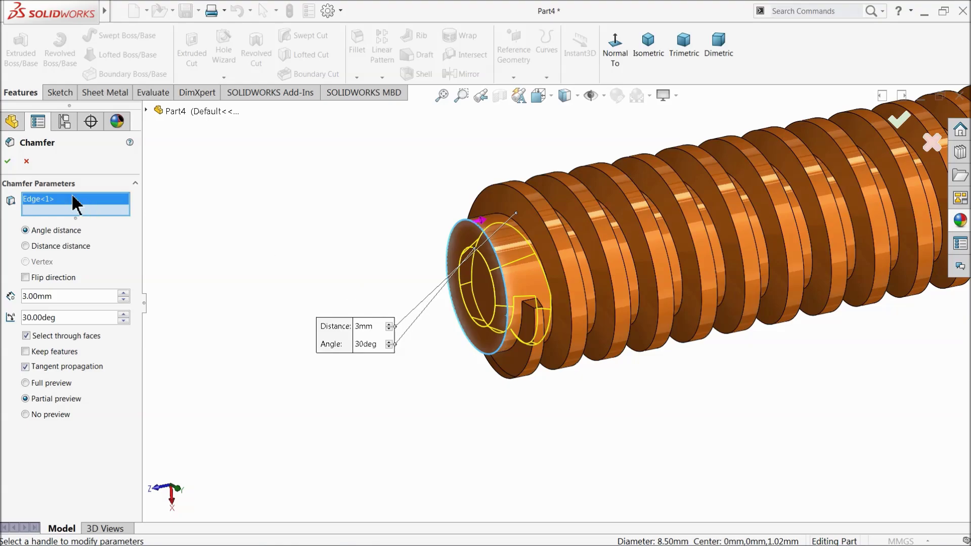
pyautogui.click(8, 161)
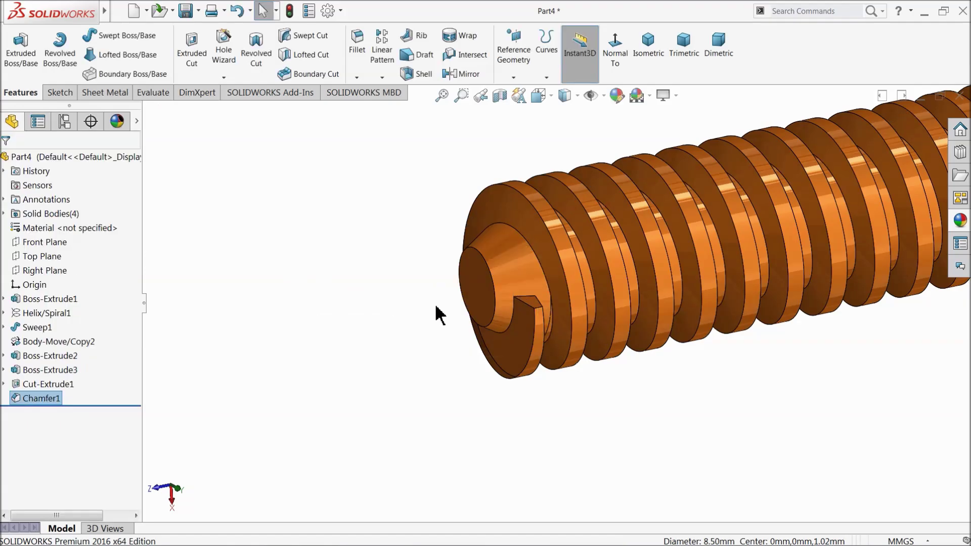
# Start a sketch on the flat face at the rod's plain, unthreaded end and convert the face's circular edge into sketch geometry
pyautogui.moveTo(436, 308)
pyautogui.mouseDown(button='middle')
pyautogui.moveTo(393, 334)
pyautogui.moveTo(411, 484)
pyautogui.moveTo(427, 414)
pyautogui.moveTo(464, 373)
pyautogui.moveTo(482, 407)
pyautogui.moveTo(470, 450)
pyautogui.moveTo(405, 390)
pyautogui.moveTo(423, 444)
pyautogui.moveTo(419, 471)
pyautogui.moveTo(434, 461)
pyautogui.moveTo(438, 427)
pyautogui.moveTo(408, 384)
pyautogui.moveTo(445, 395)
pyautogui.moveTo(439, 375)
pyautogui.mouseUp(button='middle')
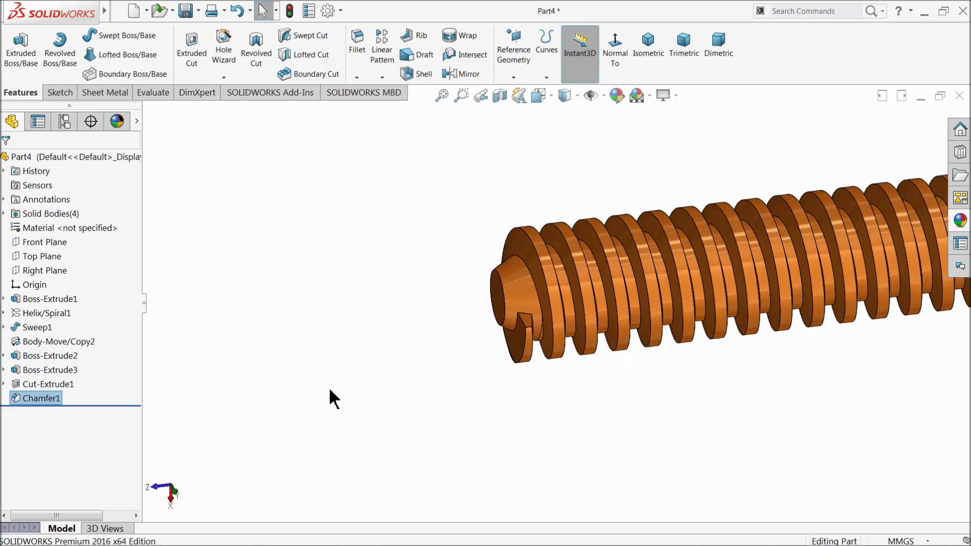
pyautogui.scroll(10, 434, 369)
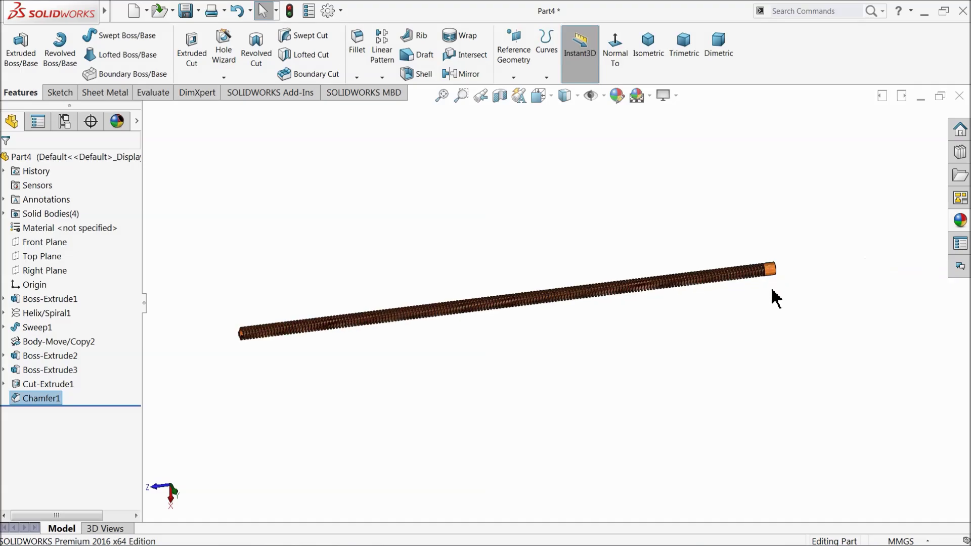
pyautogui.moveTo(784, 285); pyautogui.dragTo(678, 338, button='middle')
pyautogui.scroll(-8, 673, 341)
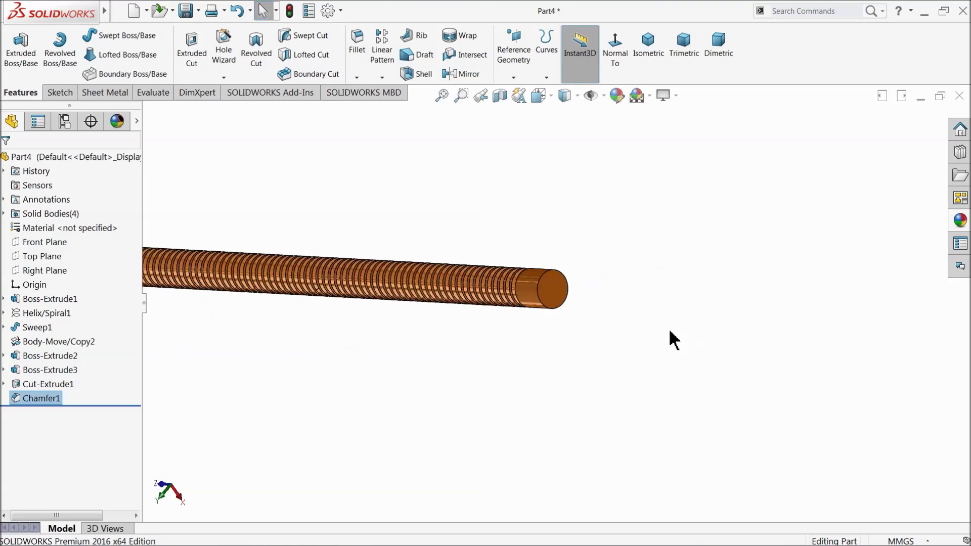
pyautogui.click(560, 299)
pyautogui.click(607, 263)
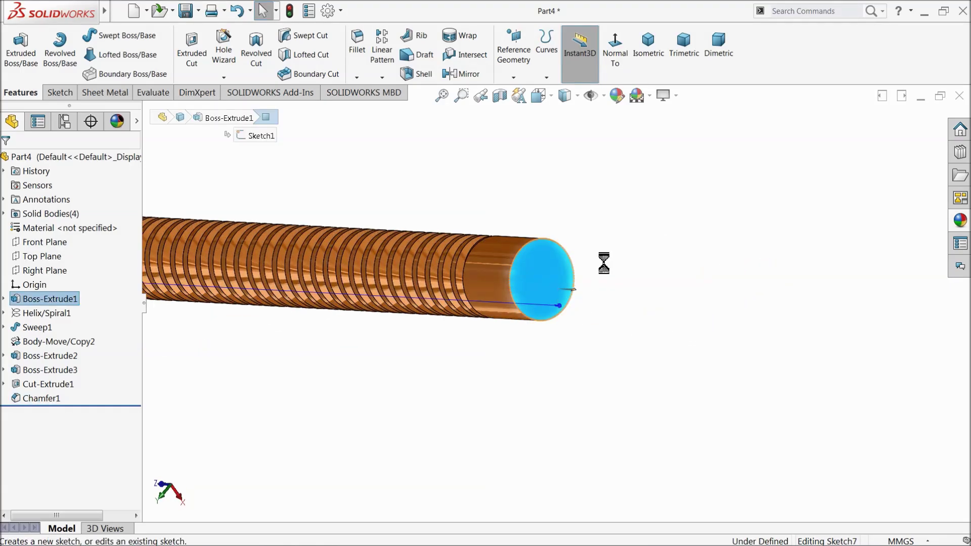
pyautogui.click(215, 48)
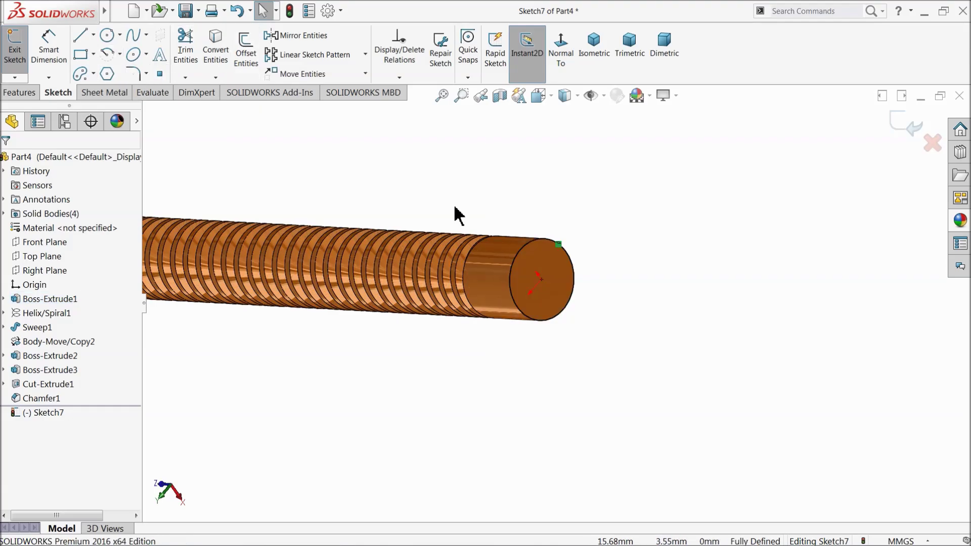
# Extrude the converted circle outward by a blind 40 mm with the result merged, lengthening the rod's plain end
pyautogui.click(53, 55)
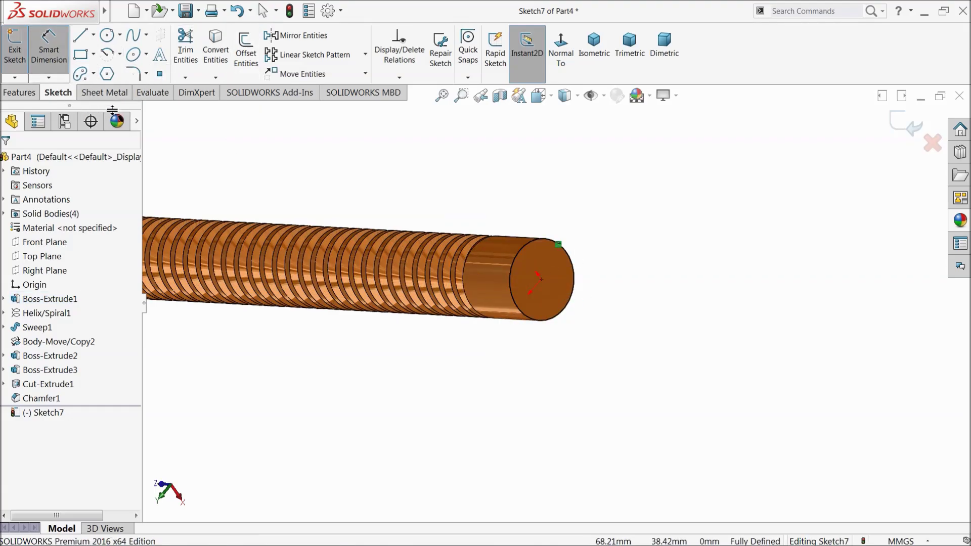
pyautogui.click(20, 93)
pyautogui.click(20, 53)
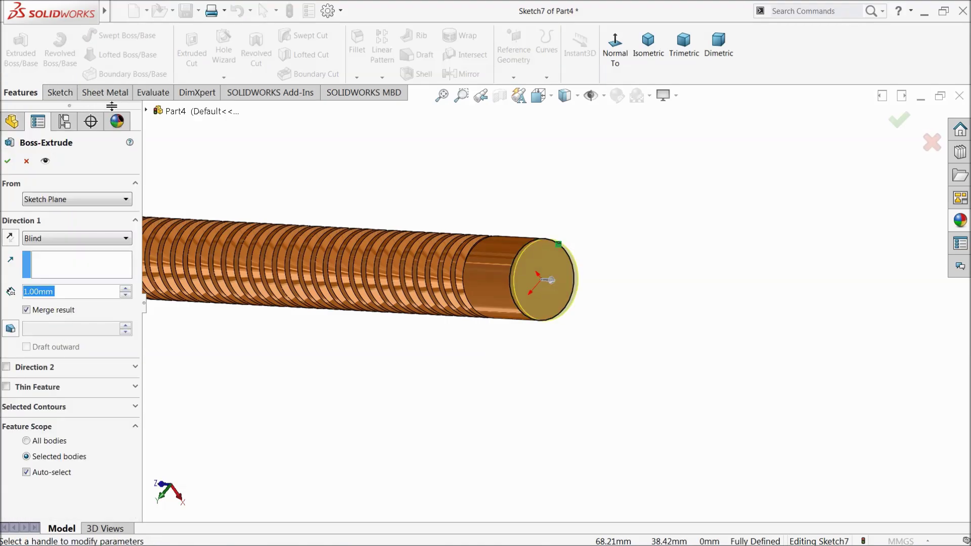
pyautogui.write('40')
pyautogui.press('Return')
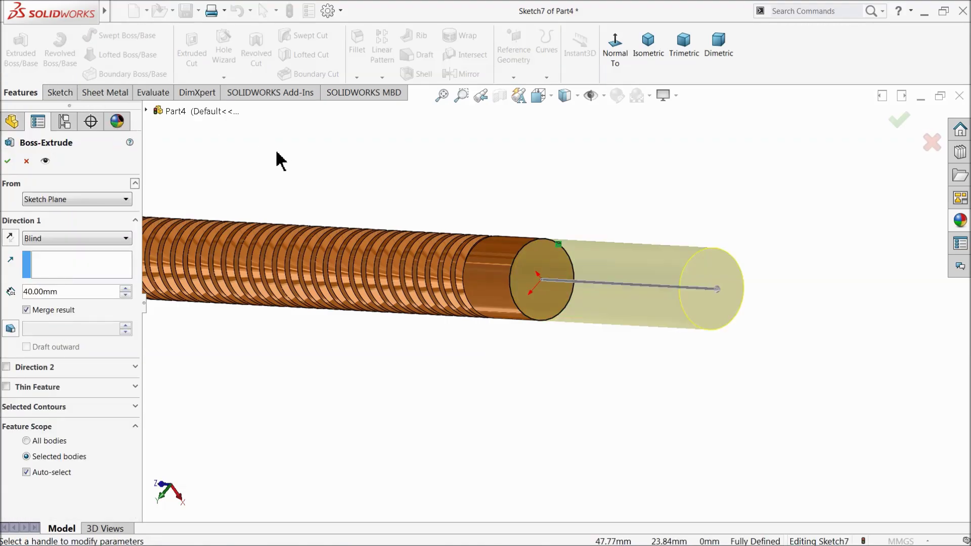
pyautogui.click(7, 162)
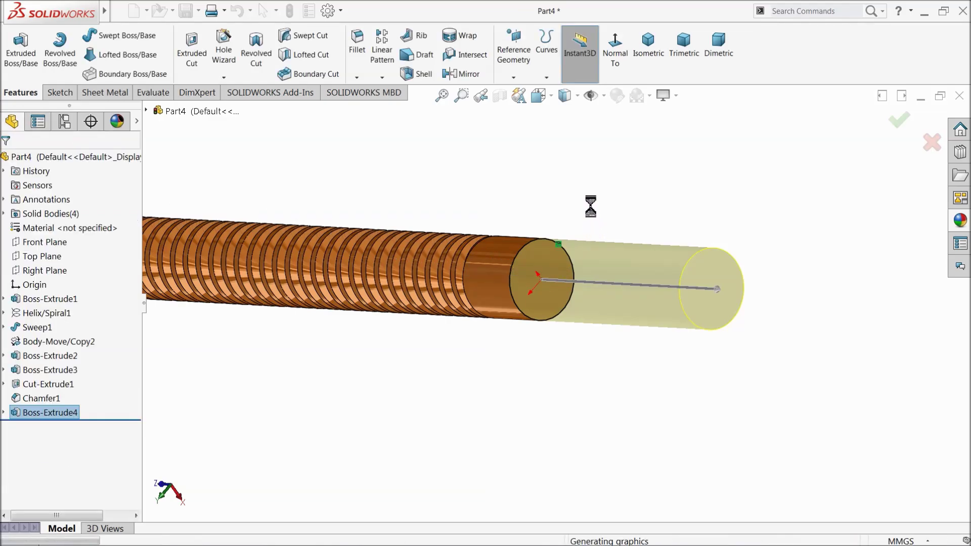
# Sketch a circle with a radius of about 11.5 mm on the extended end face, centred on the rod axis
pyautogui.click(698, 292)
pyautogui.click(730, 265)
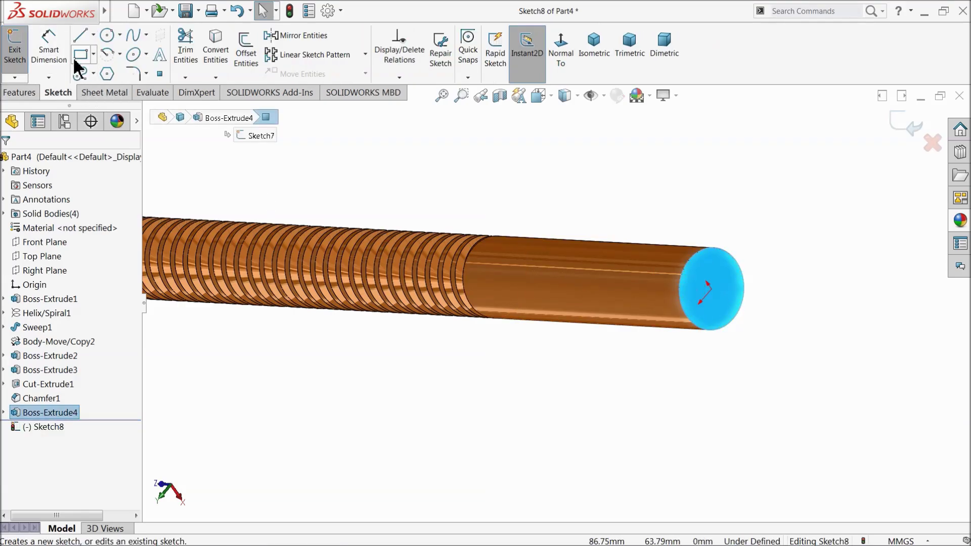
pyautogui.click(106, 36)
pyautogui.scroll(-4, 675, 286)
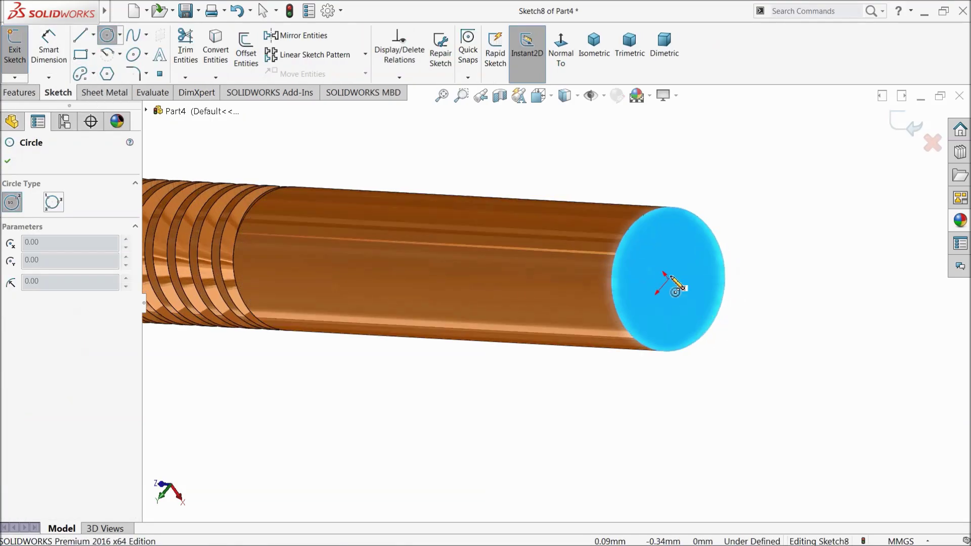
pyautogui.moveTo(668, 282); pyautogui.dragTo(613, 182)
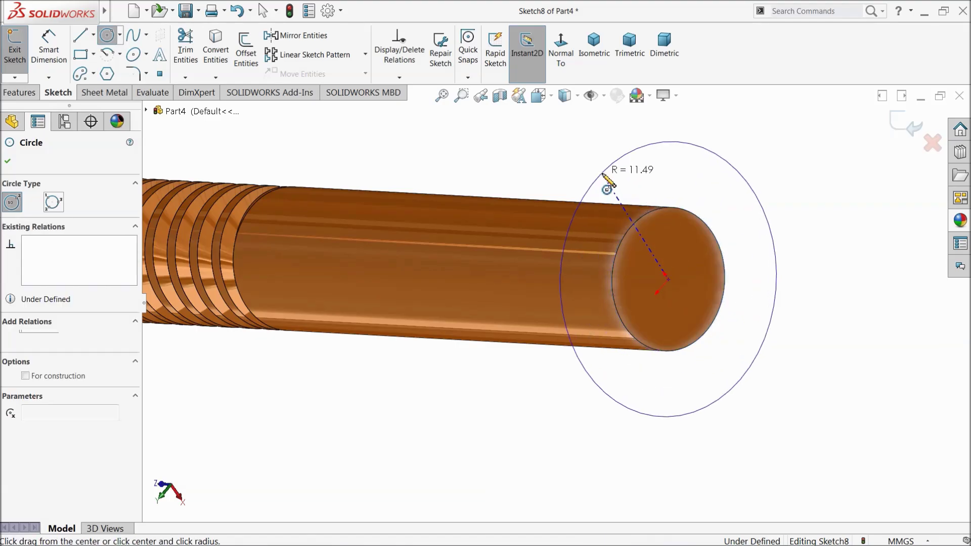
pyautogui.moveTo(724, 275); pyautogui.dragTo(695, 276, button='middle')
pyautogui.scroll(-3, 723, 229)
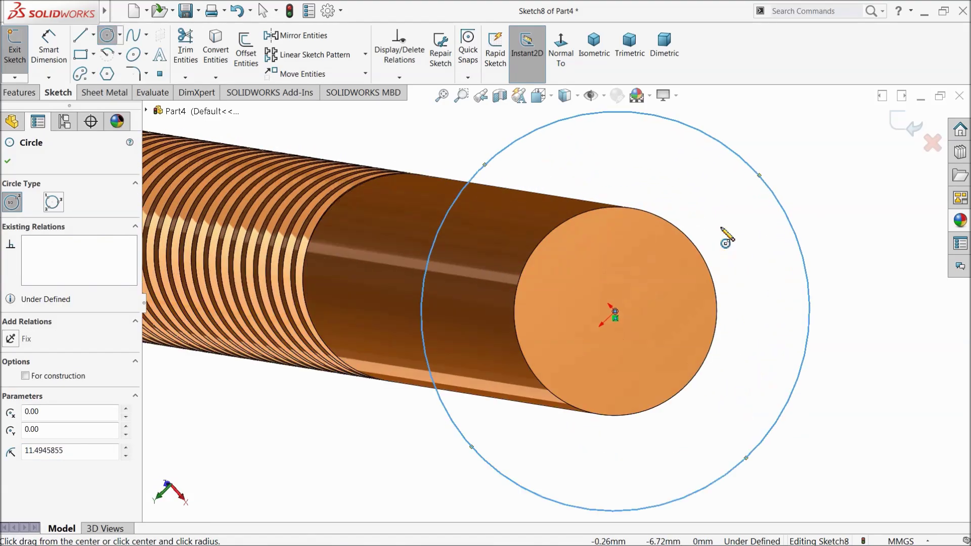
pyautogui.scroll(2, 429, 210)
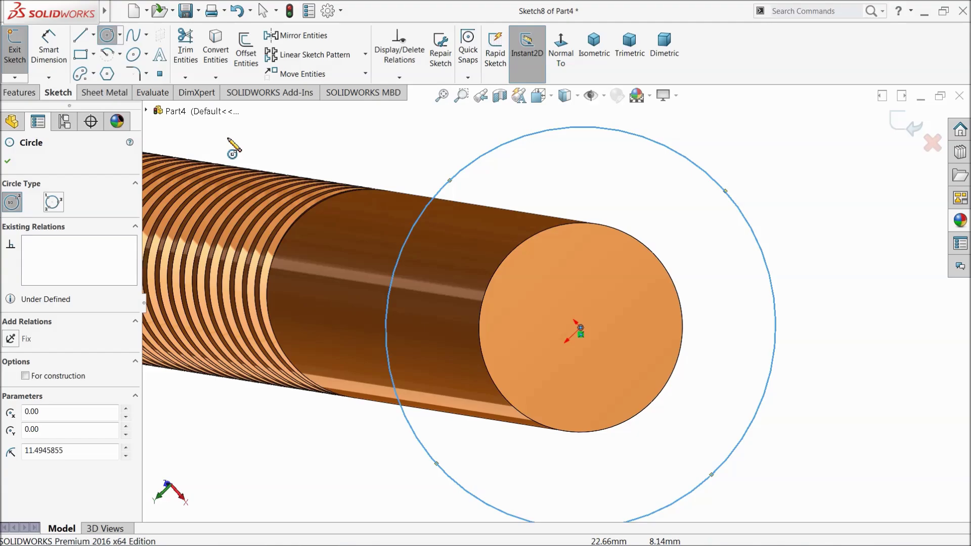
# Dimension the end-face circle's diameter as 18 mm
pyautogui.click(48, 48)
pyautogui.click(494, 154)
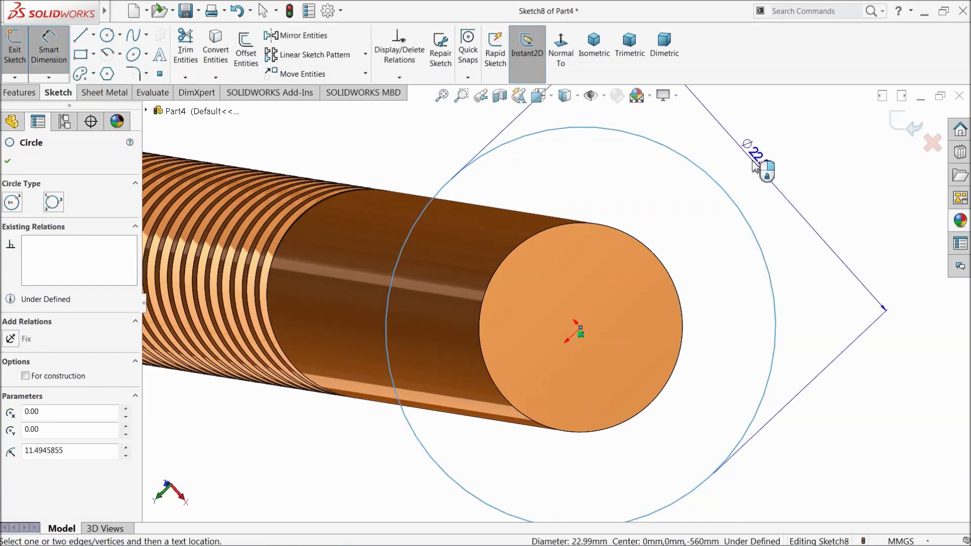
pyautogui.click(763, 167)
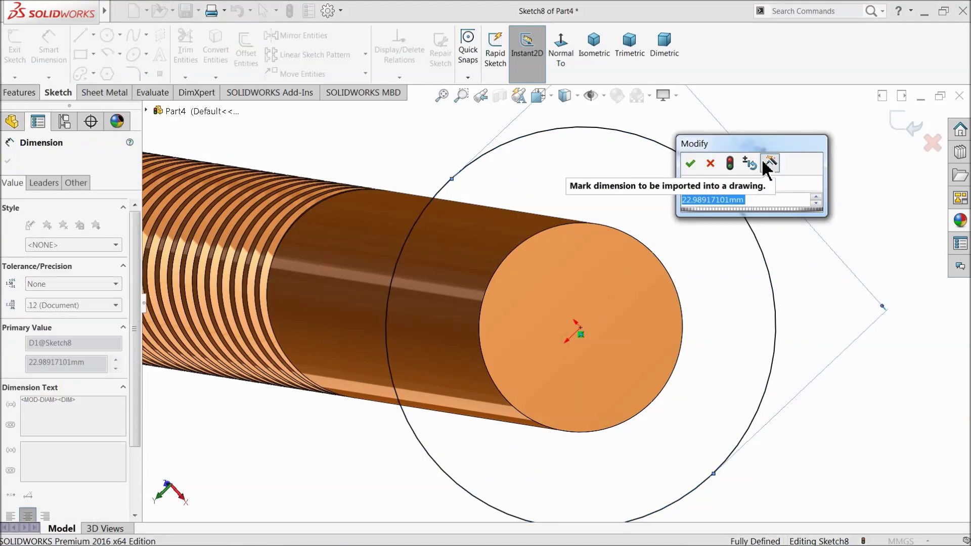
pyautogui.write('18')
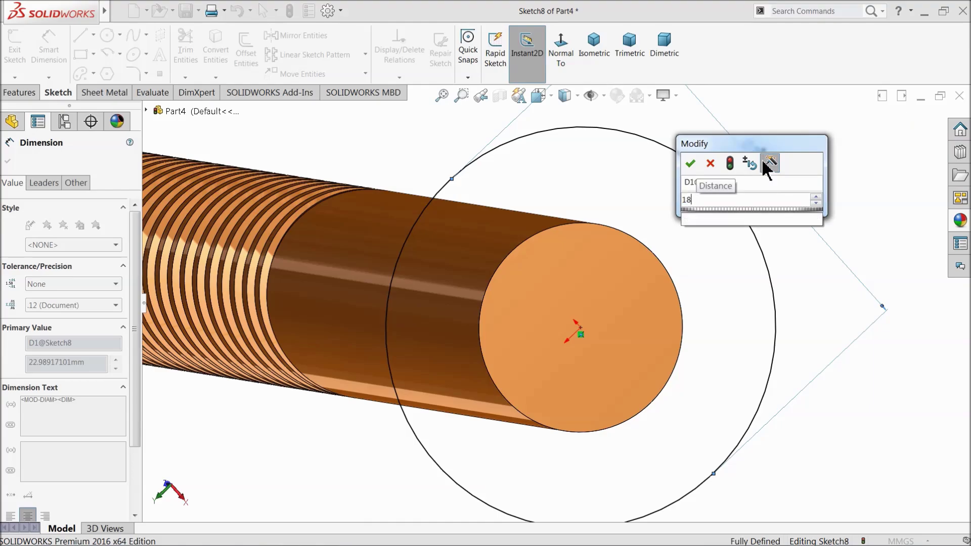
pyautogui.press('Return')
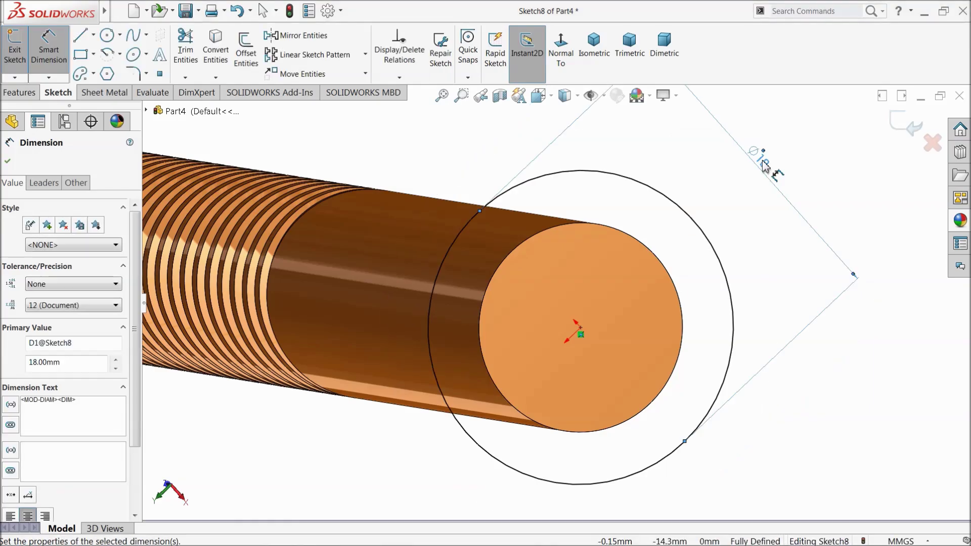
# Extrude the 18 mm circle outward by a blind 20 mm with the result merged to form the rod's head
pyautogui.click(19, 92)
pyautogui.click(20, 51)
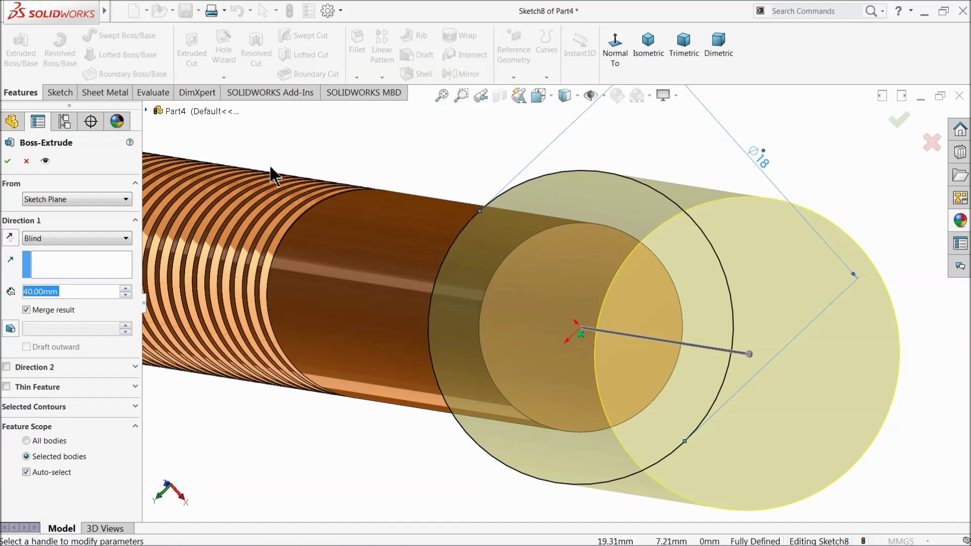
pyautogui.write('20')
pyautogui.press('Return')
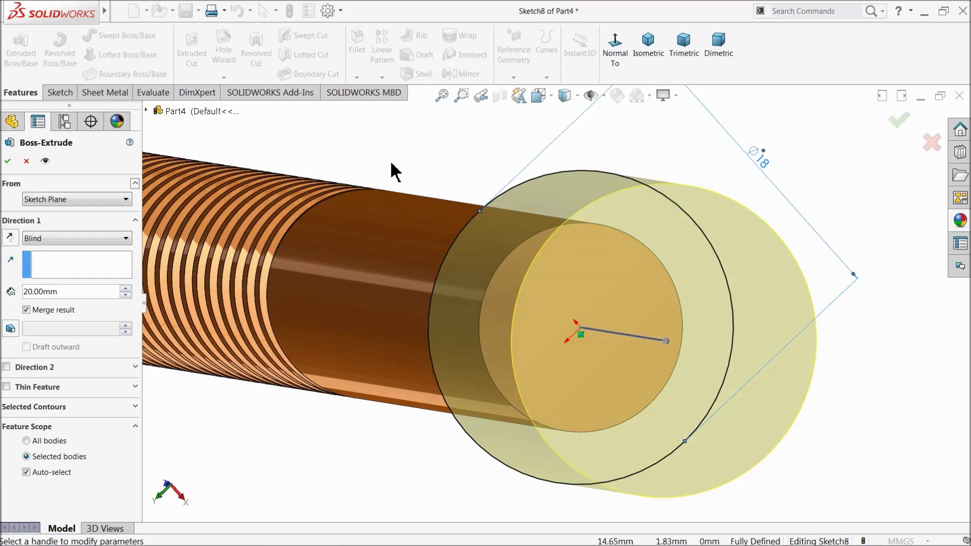
pyautogui.click(8, 161)
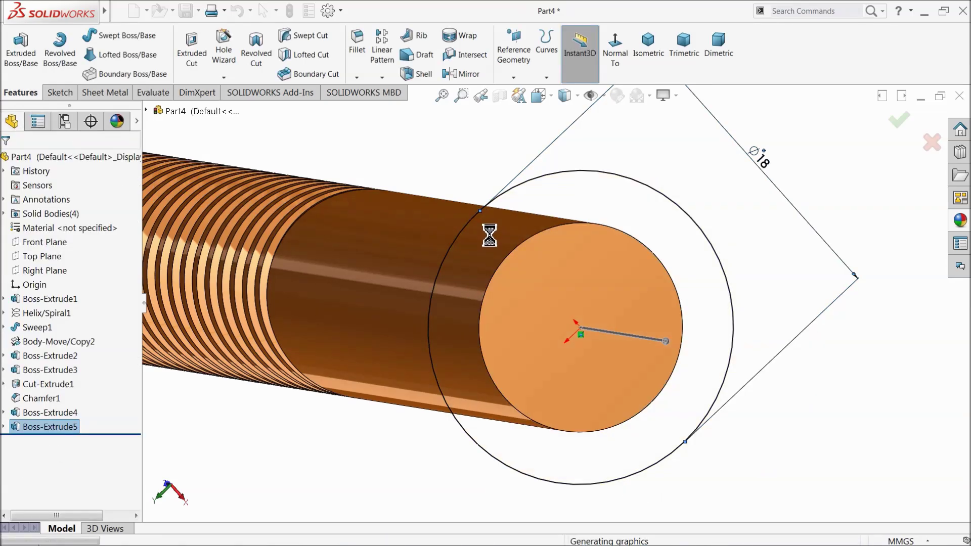
# On the Right Plane, sketch a horizontal centerline along the rod axis, starting where the thread meets the plain shank
pyautogui.scroll(3, 494, 243)
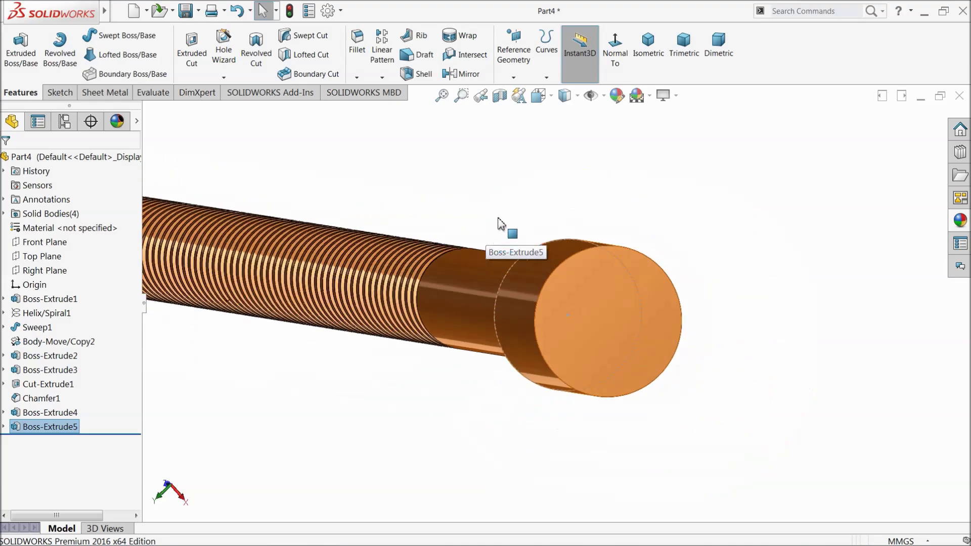
pyautogui.moveTo(503, 226); pyautogui.dragTo(535, 237, button='middle')
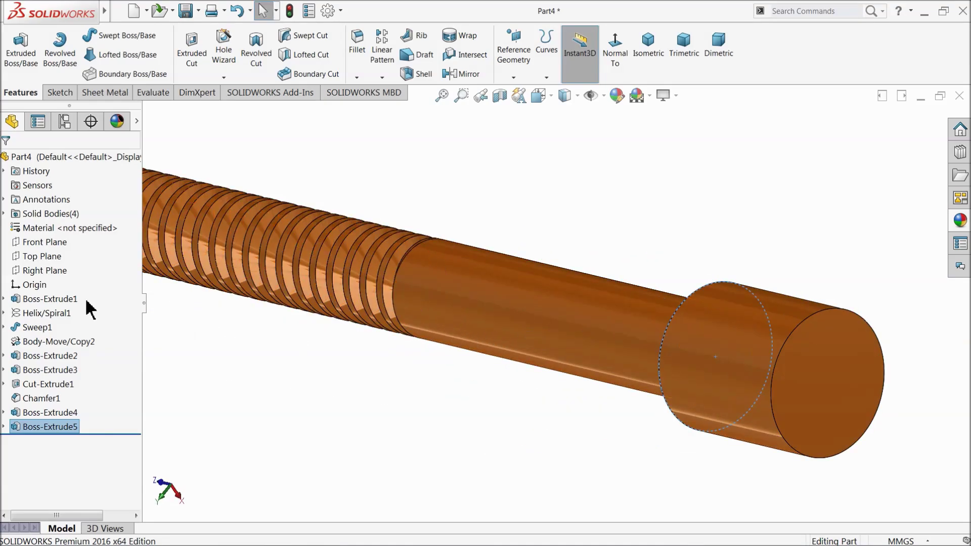
pyautogui.click(30, 273)
pyautogui.click(30, 259)
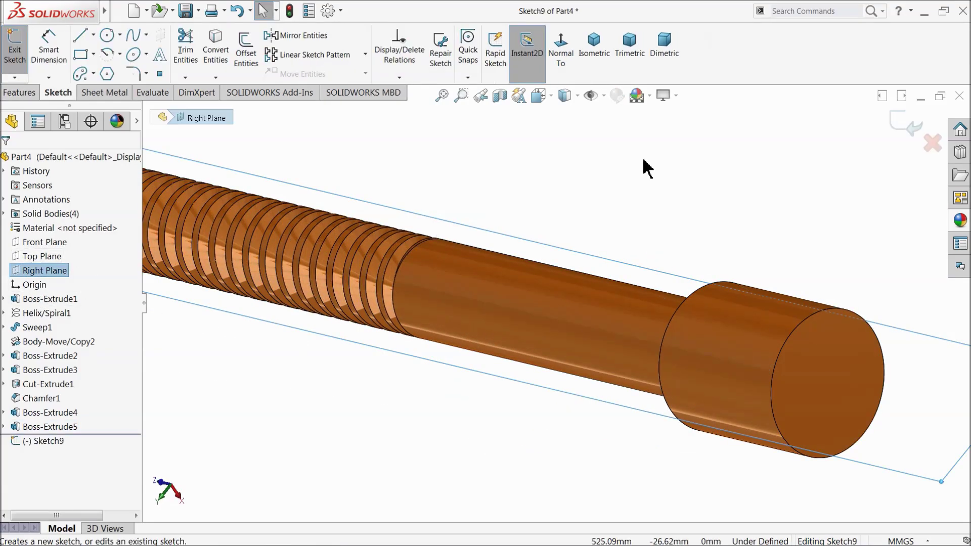
pyautogui.click(562, 54)
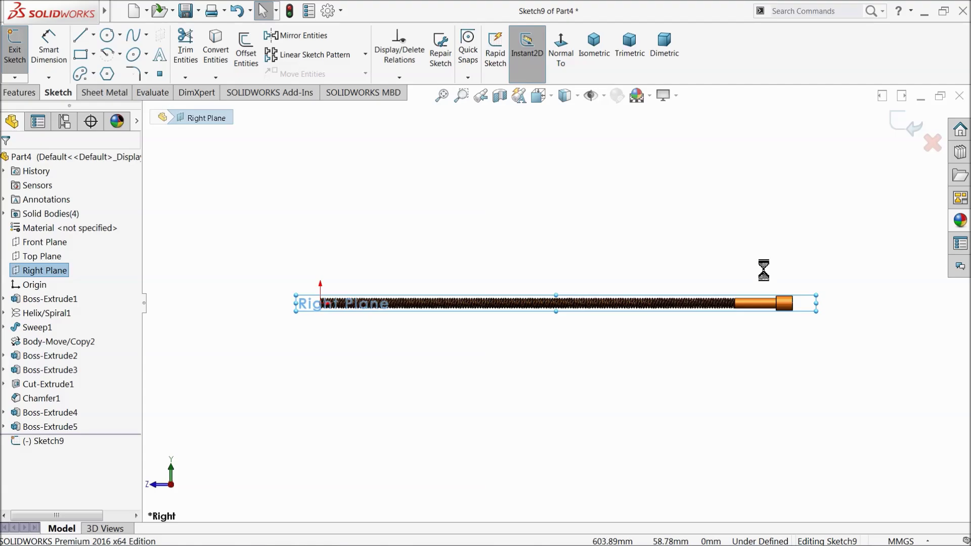
pyautogui.scroll(-10, 763, 273)
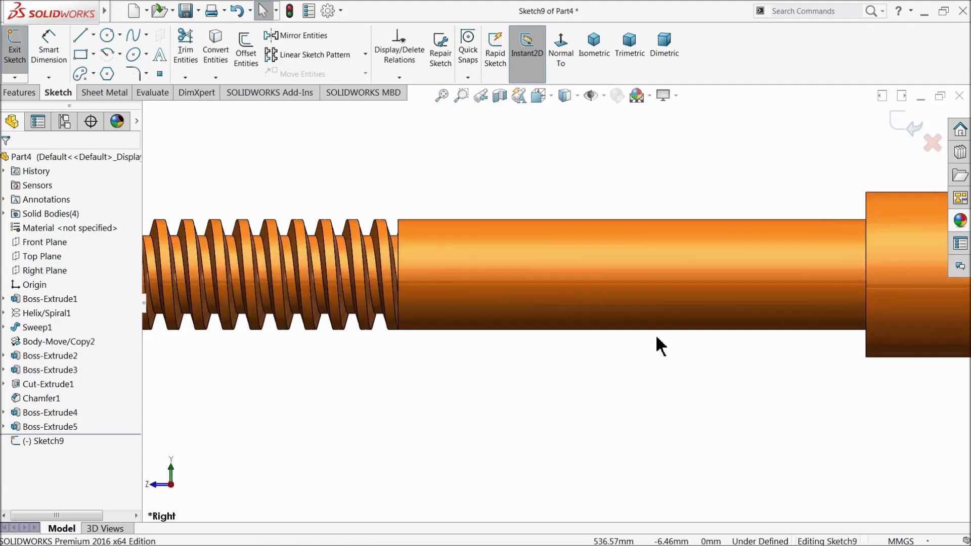
pyautogui.click(93, 35)
pyautogui.click(104, 67)
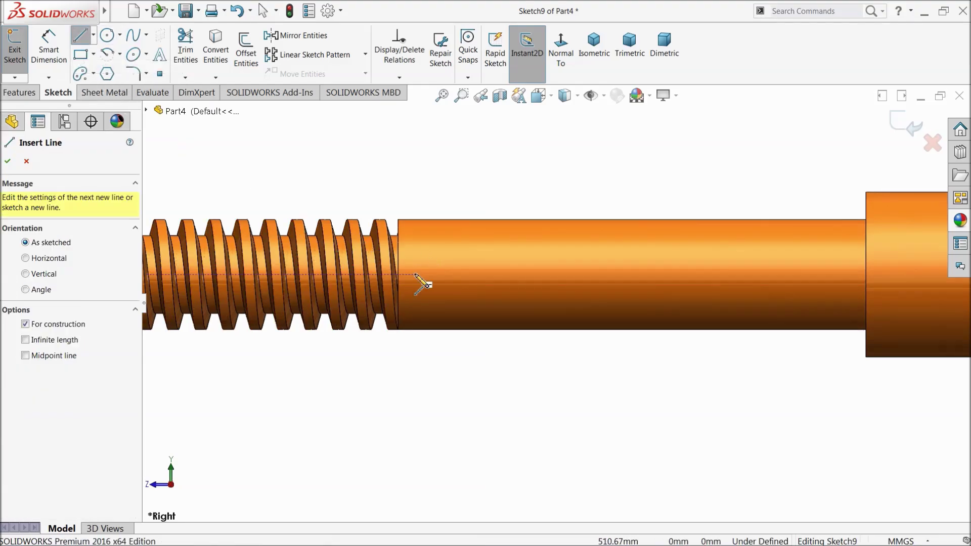
pyautogui.click(399, 274)
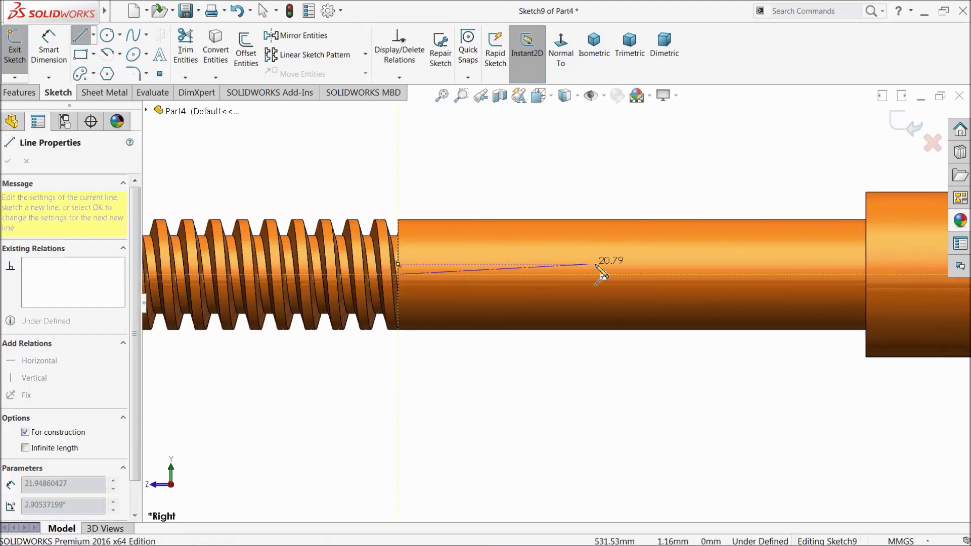
pyautogui.click(681, 274)
pyautogui.rightClick(711, 191)
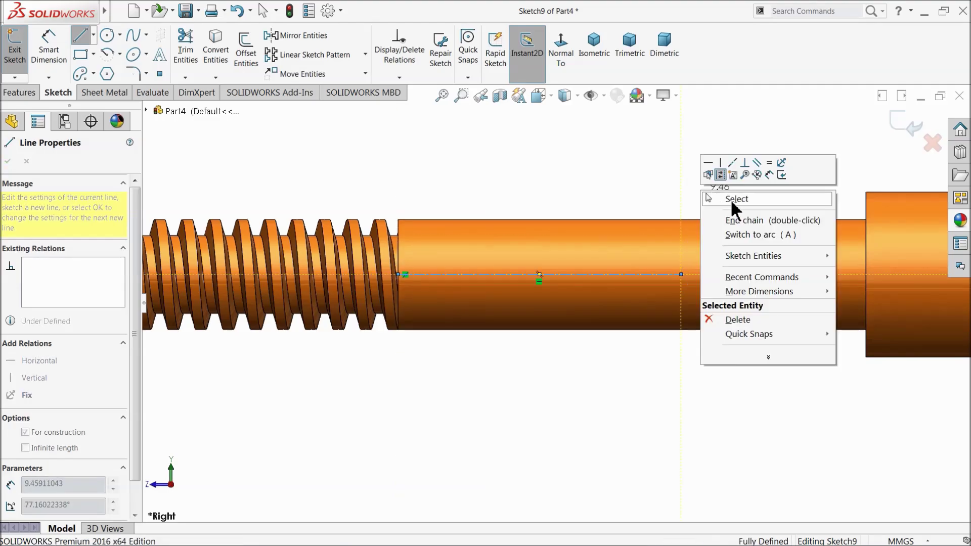
pyautogui.click(731, 199)
pyautogui.click(666, 99)
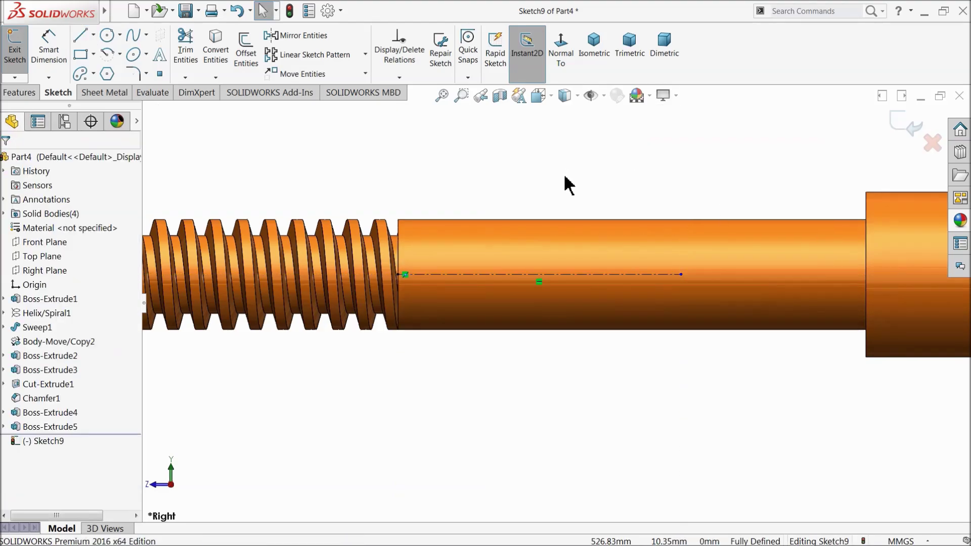
# Sketch a corner rectangle about 5.7 mm high across the lower edge of the plain shank, between the thread and the head
pyautogui.scroll(3, 527, 230)
pyautogui.scroll(-5, 597, 331)
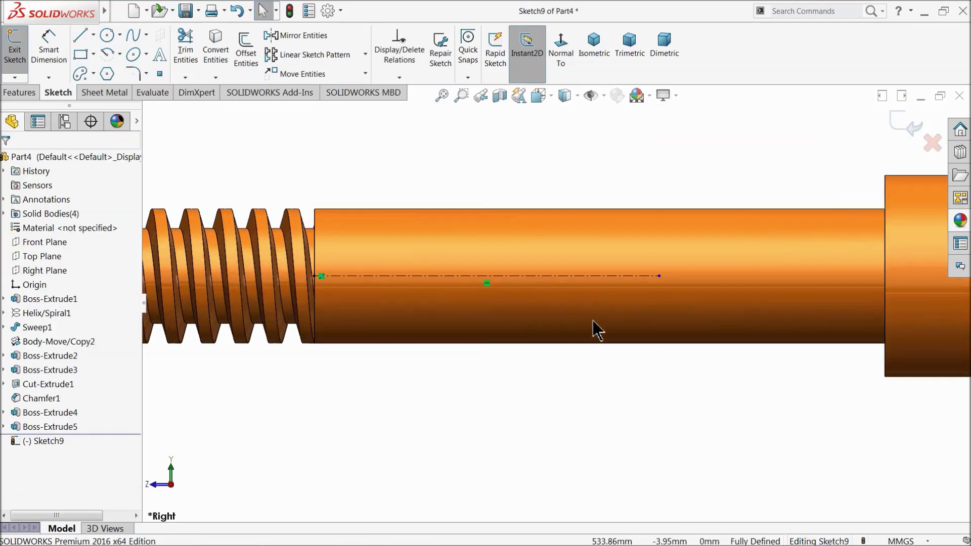
pyautogui.click(81, 54)
pyautogui.scroll(-3, 617, 373)
pyautogui.moveTo(571, 275)
pyautogui.mouseDown()
pyautogui.moveTo(666, 338)
pyautogui.moveTo(718, 409)
pyautogui.mouseUp()
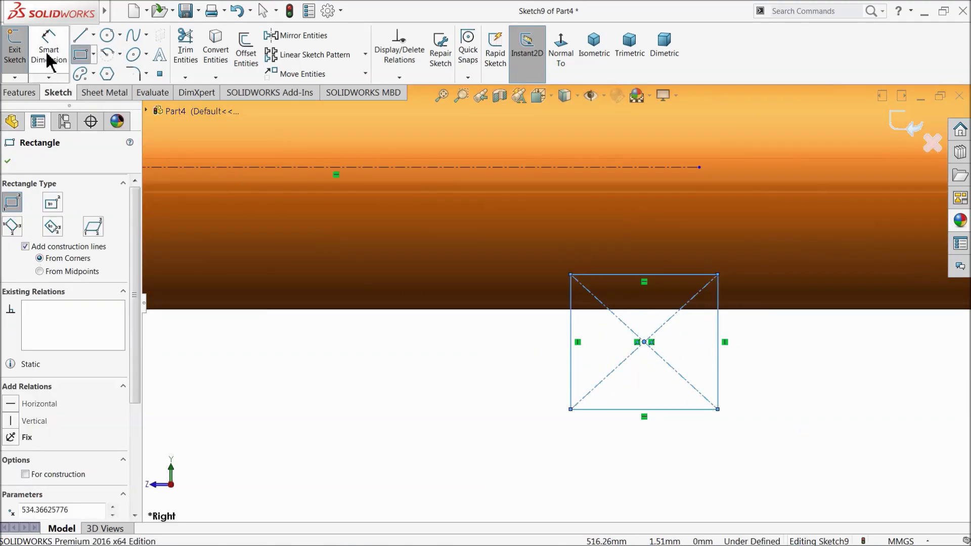
# Dimension the rectangle below the shank with a height of 1.55 mm and a width of 1.2 mm
pyautogui.click(48, 57)
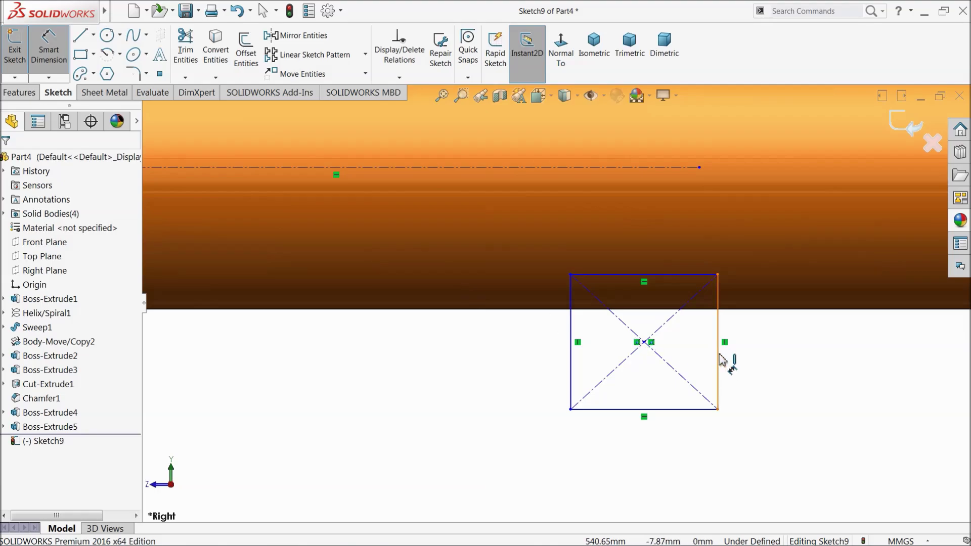
pyautogui.click(721, 358)
pyautogui.click(751, 344)
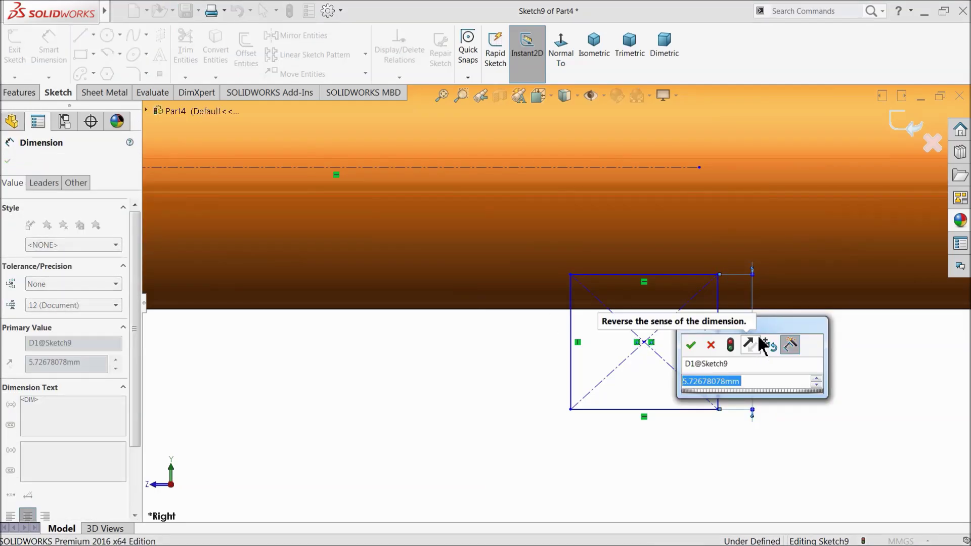
pyautogui.write('1.55')
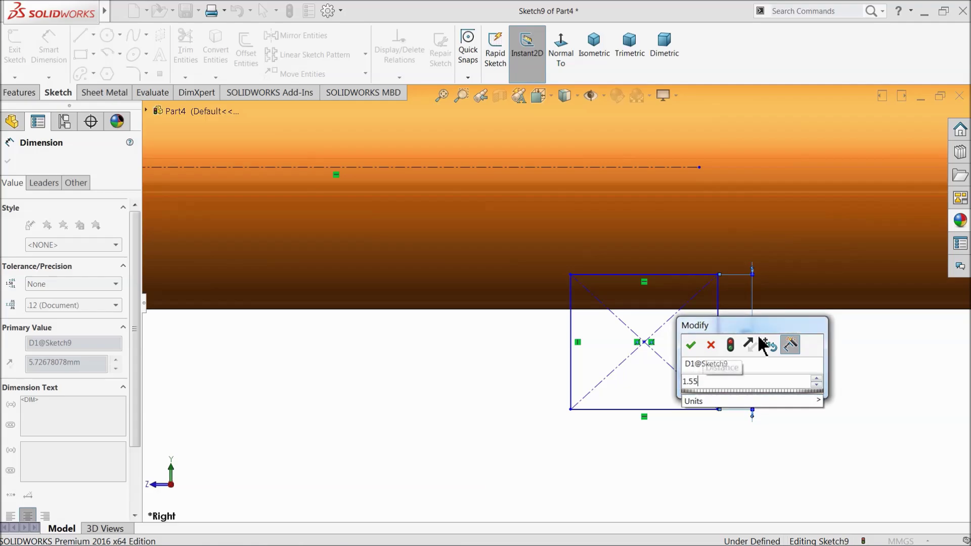
pyautogui.press('Return')
pyautogui.click(655, 414)
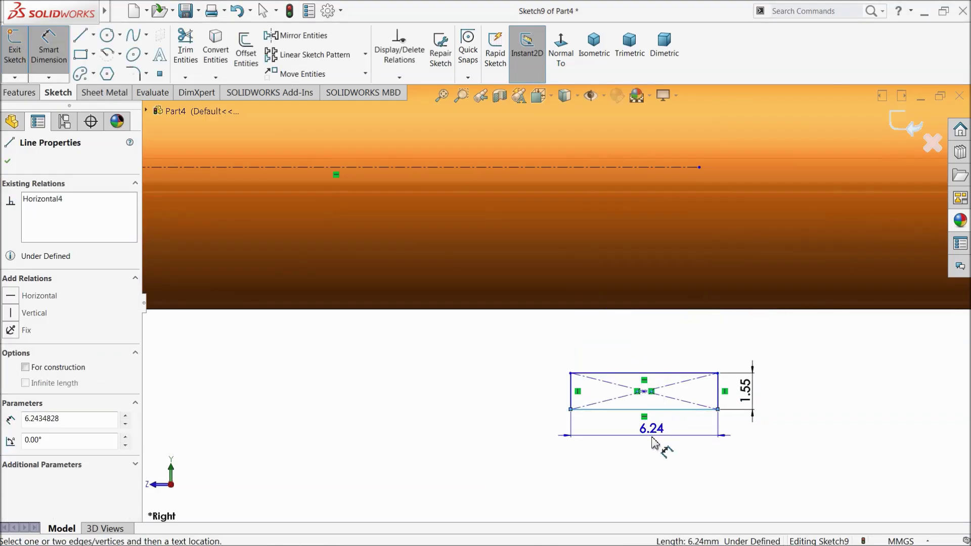
pyautogui.click(653, 441)
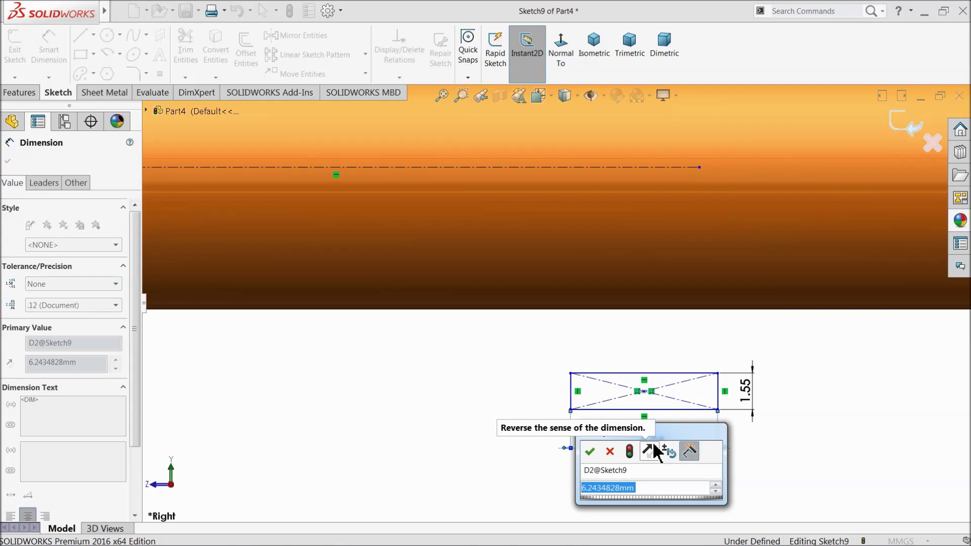
pyautogui.write('1.2')
pyautogui.press('Return')
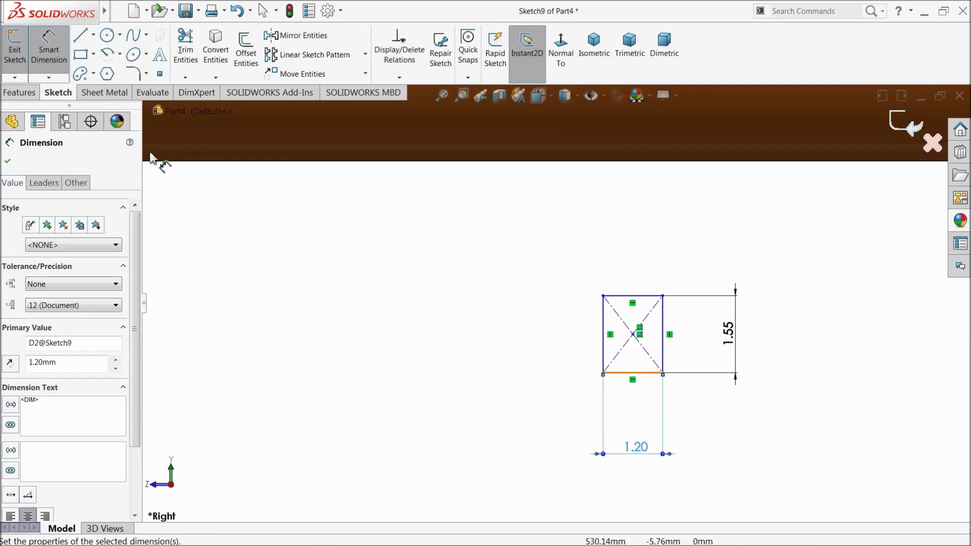
pyautogui.click(9, 160)
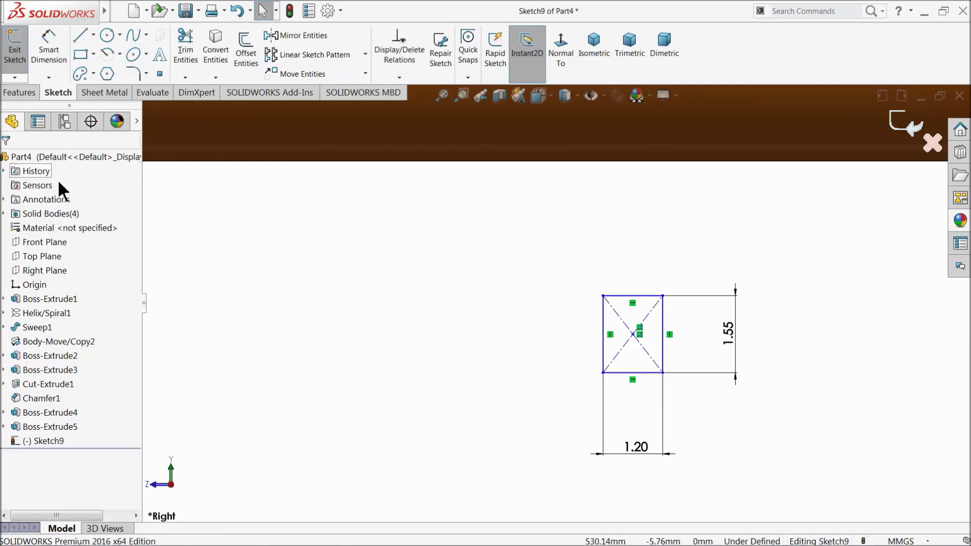
# Move the small rectangle up by its corner so that it straddles the plain shank's lower edge
pyautogui.scroll(2, 555, 347)
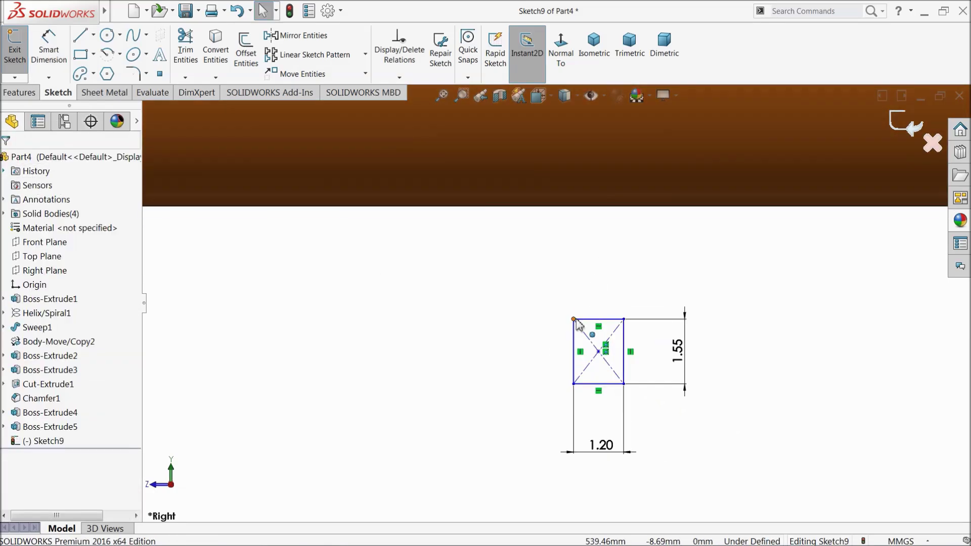
pyautogui.moveTo(574, 319)
pyautogui.mouseDown()
pyautogui.moveTo(553, 254)
pyautogui.moveTo(548, 177)
pyautogui.mouseUp()
pyautogui.scroll(3, 560, 213)
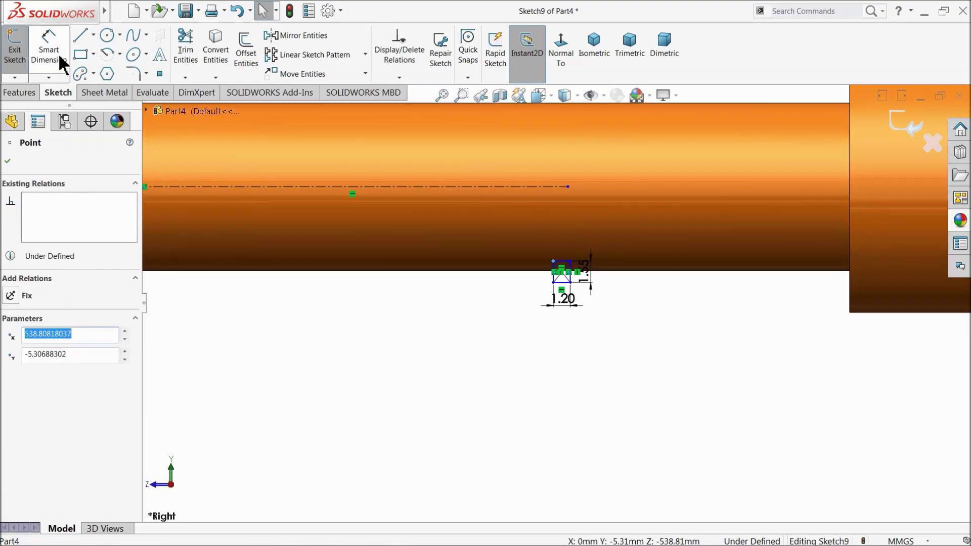
# Dimension the distance from the axis centerline to the rectangle's upper edge as 5.65 mm
pyautogui.click(60, 63)
pyautogui.scroll(-3, 527, 228)
pyautogui.click(526, 193)
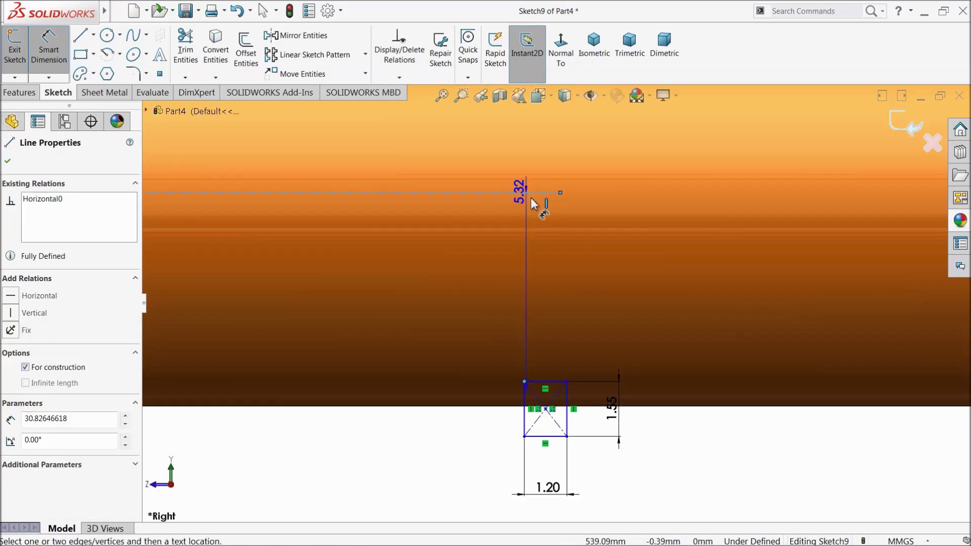
pyautogui.click(567, 382)
pyautogui.click(733, 309)
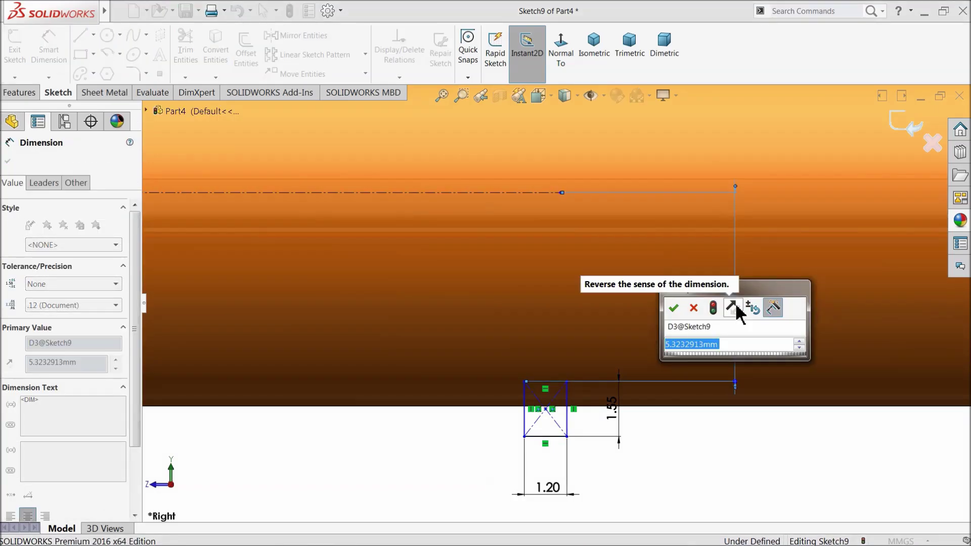
pyautogui.write('5.65')
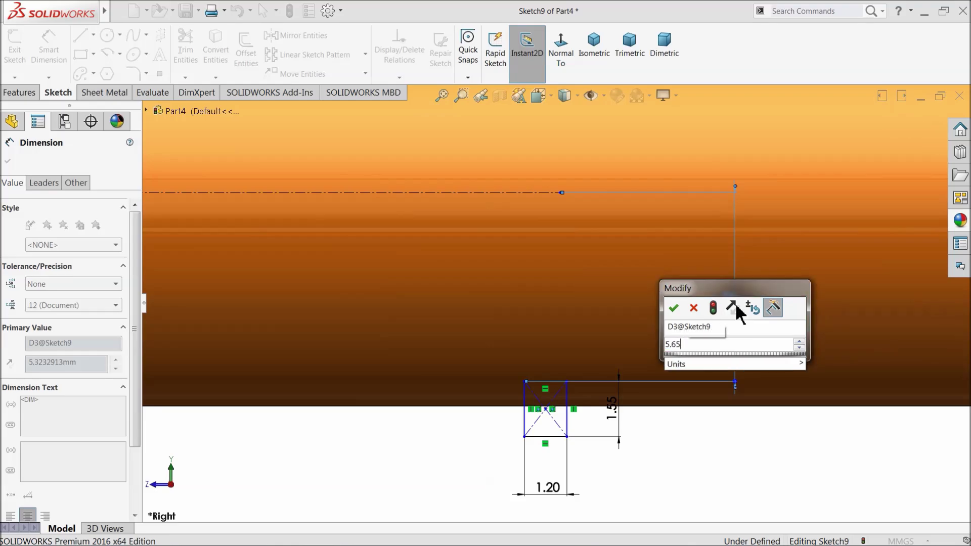
pyautogui.click(673, 308)
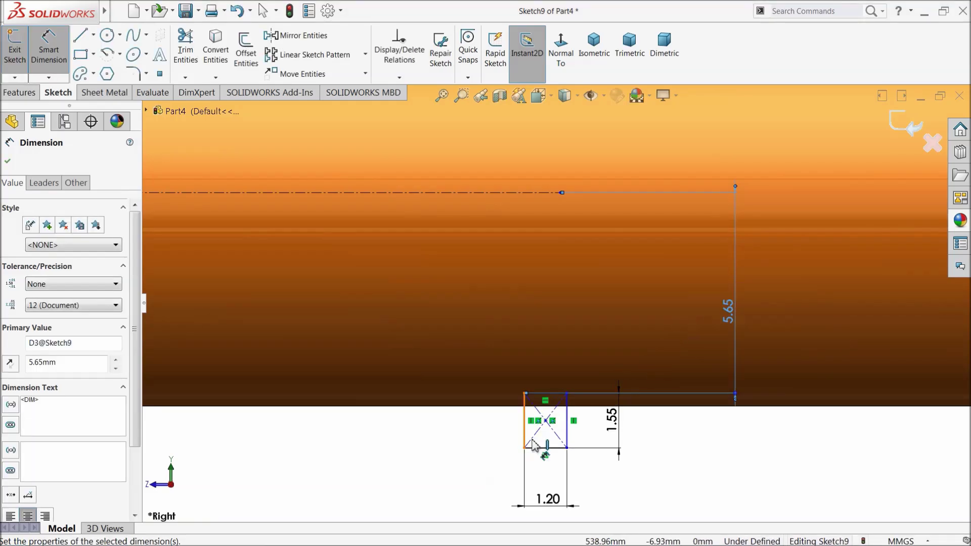
# Dimension the distance from the rectangle's head-side edge to the head's shoulder as 40.20 mm
pyautogui.scroll(3, 567, 444)
pyautogui.scroll(1, 568, 438)
pyautogui.scroll(-2, 776, 388)
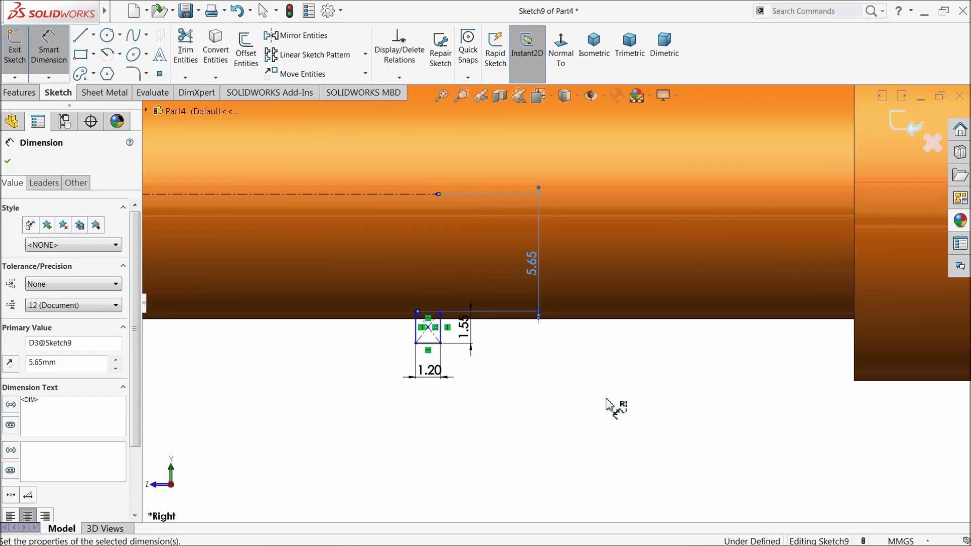
pyautogui.click(444, 339)
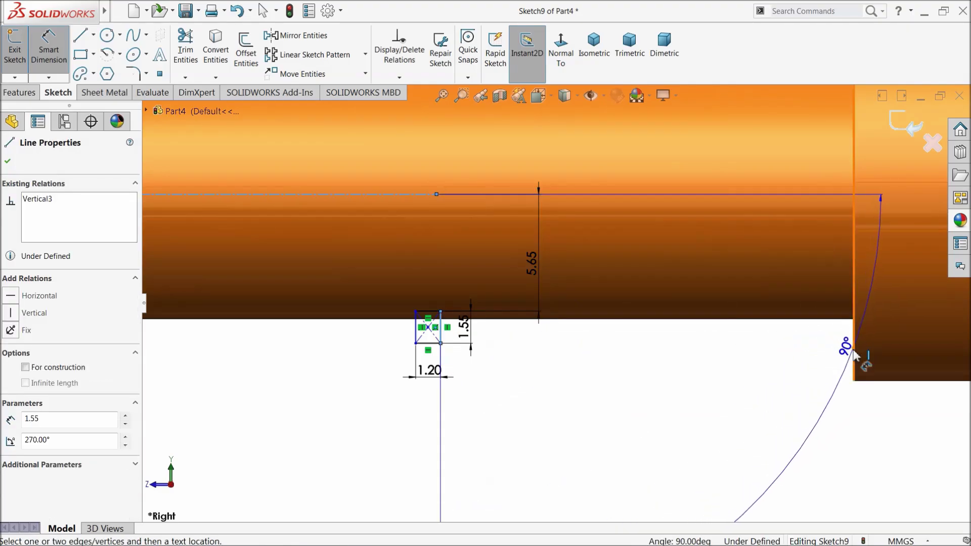
pyautogui.click(854, 354)
pyautogui.click(629, 430)
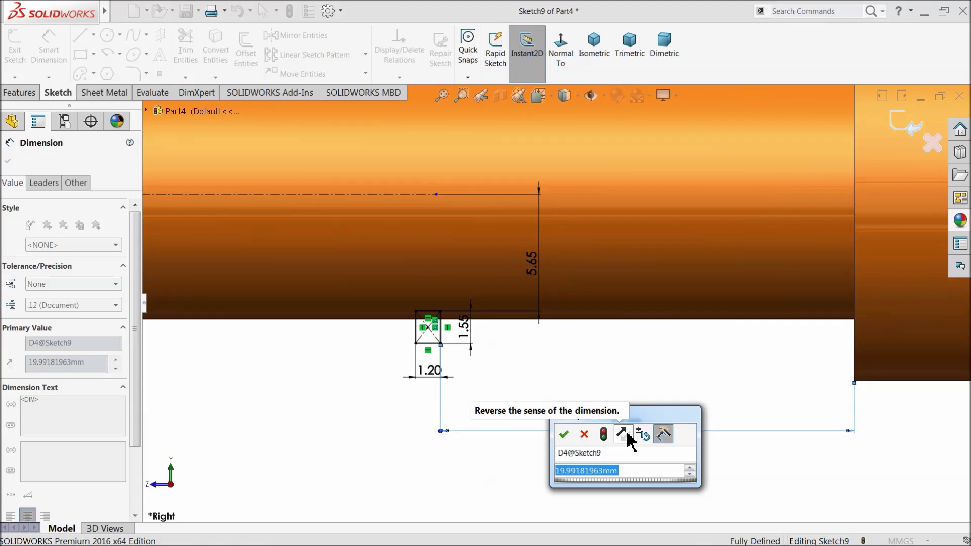
pyautogui.click(623, 434)
pyautogui.press('Return')
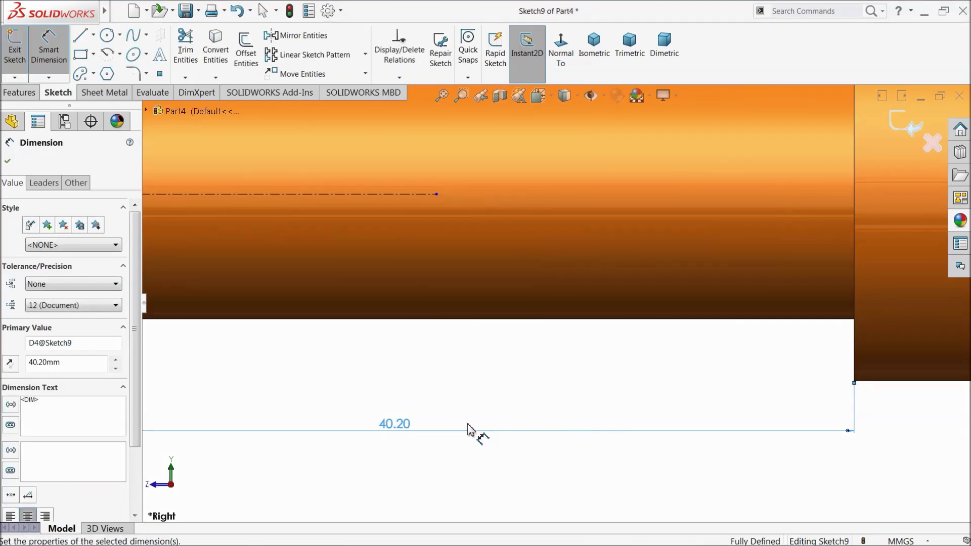
pyautogui.scroll(3, 440, 412)
pyautogui.scroll(-5, 372, 344)
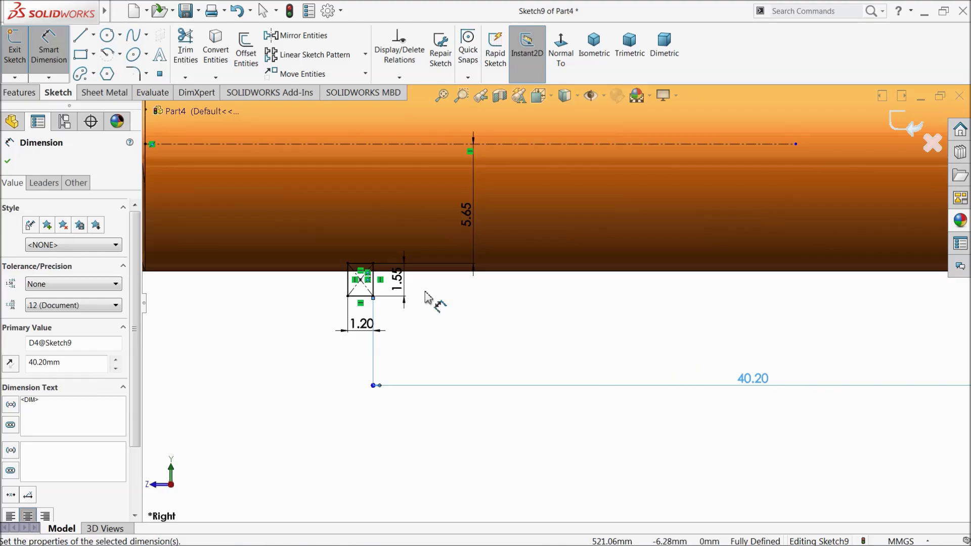
pyautogui.press('Escape')
# Round the rectangle's two upper corners, inside the shank, with 0.10 mm sketch fillets
pyautogui.scroll(-5, 392, 282)
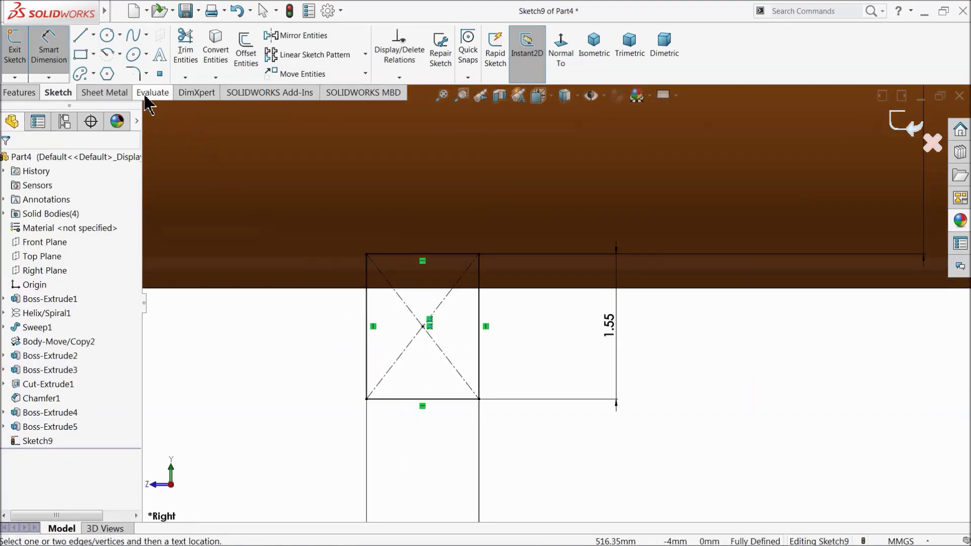
pyautogui.click(133, 74)
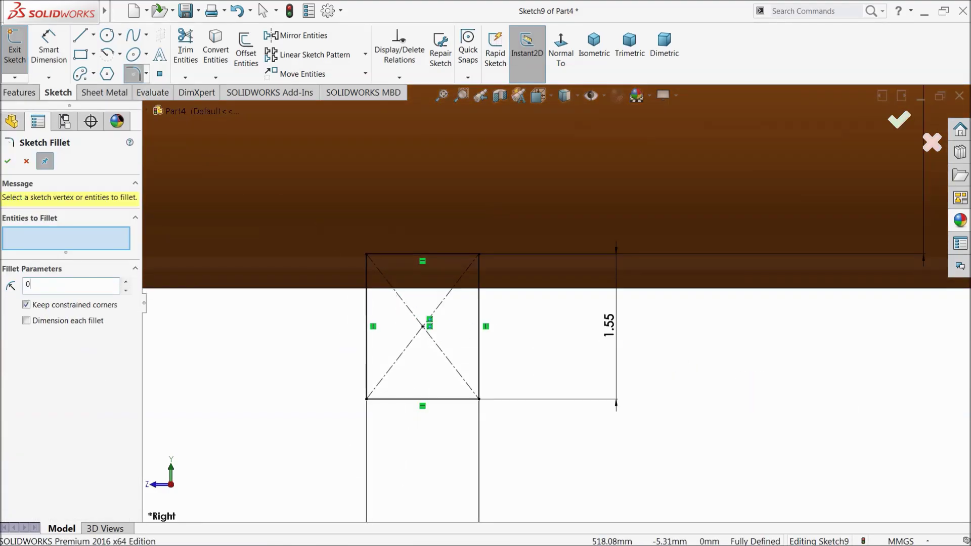
pyautogui.scroll(-3, 532, 306)
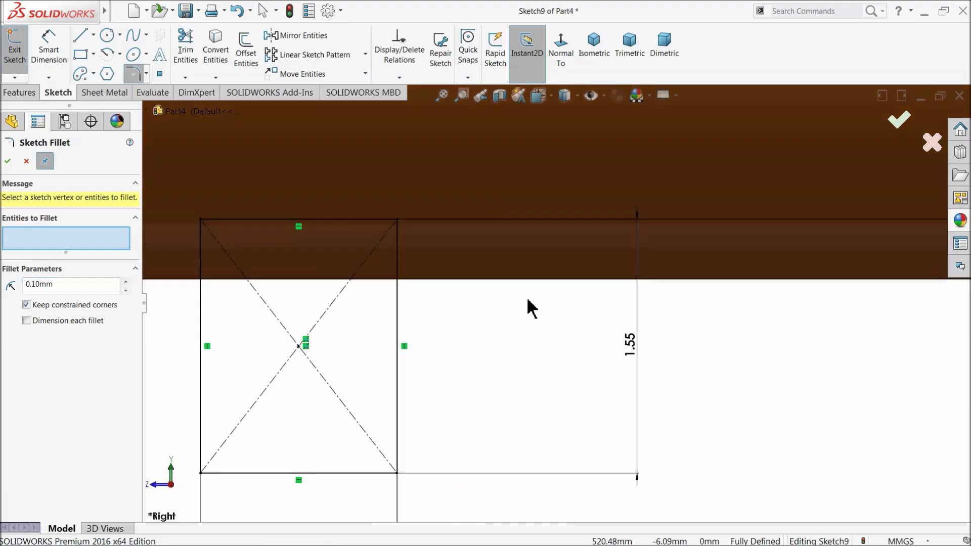
pyautogui.click(398, 219)
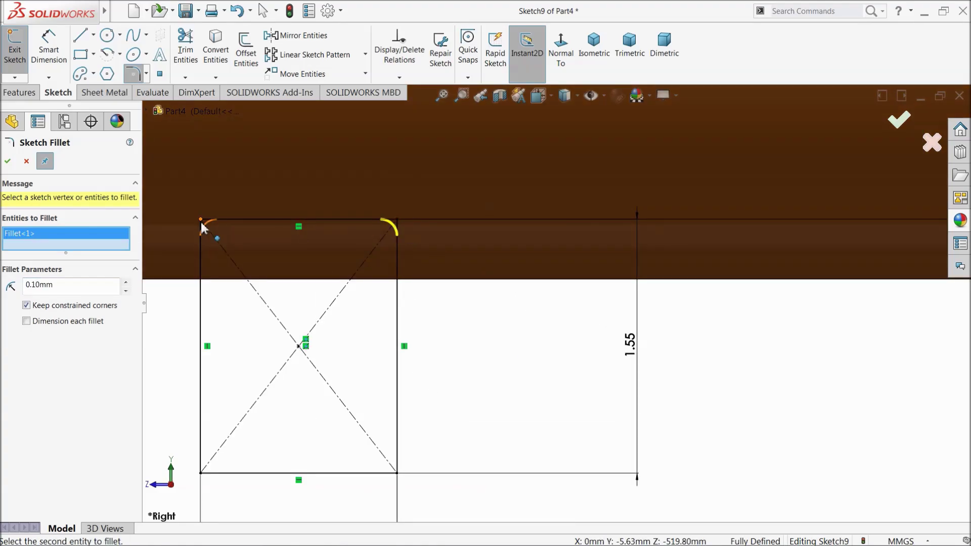
pyautogui.click(201, 220)
pyautogui.click(14, 163)
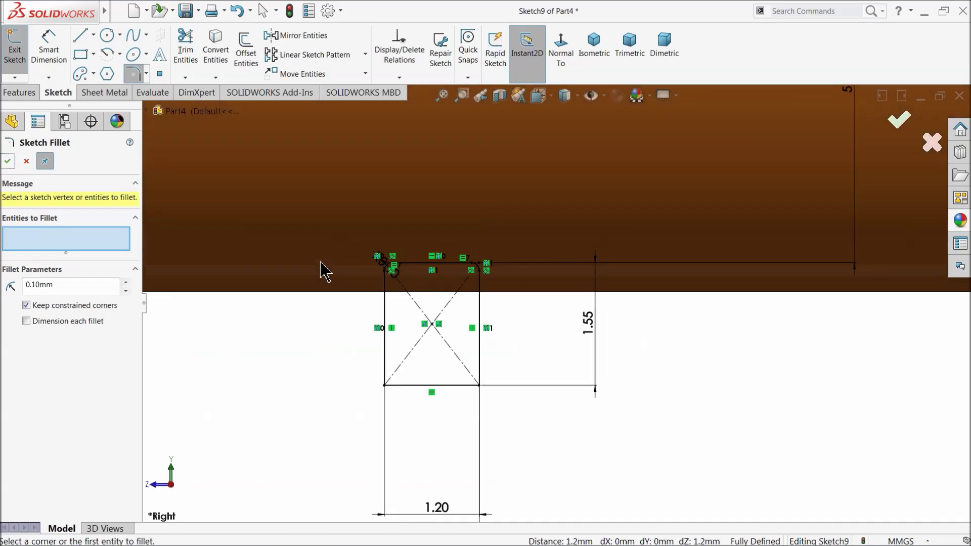
pyautogui.scroll(5, 321, 268)
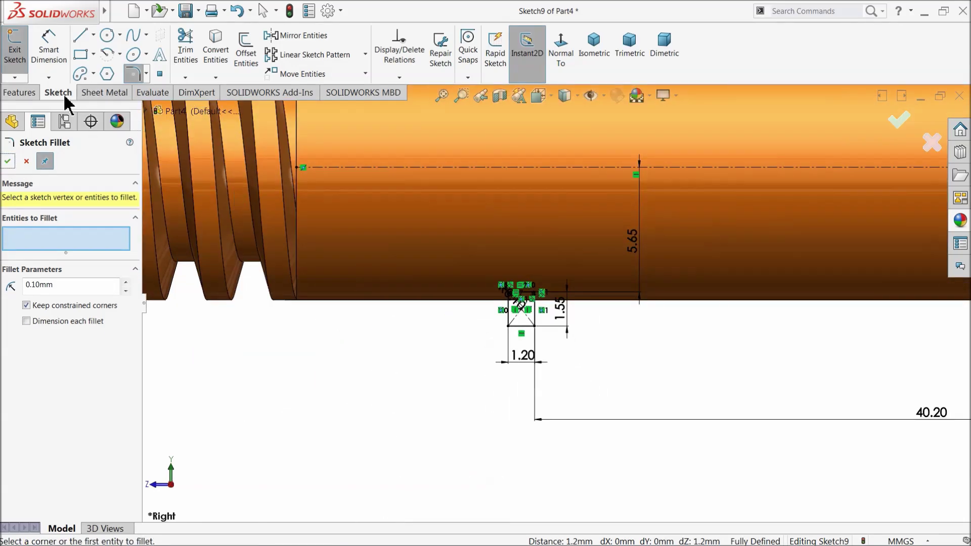
pyautogui.click(18, 94)
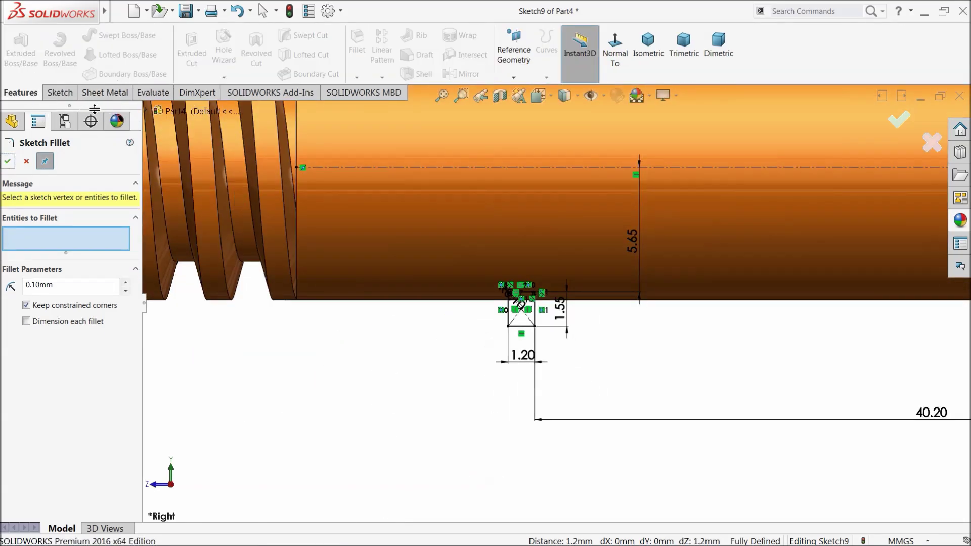
pyautogui.click(27, 161)
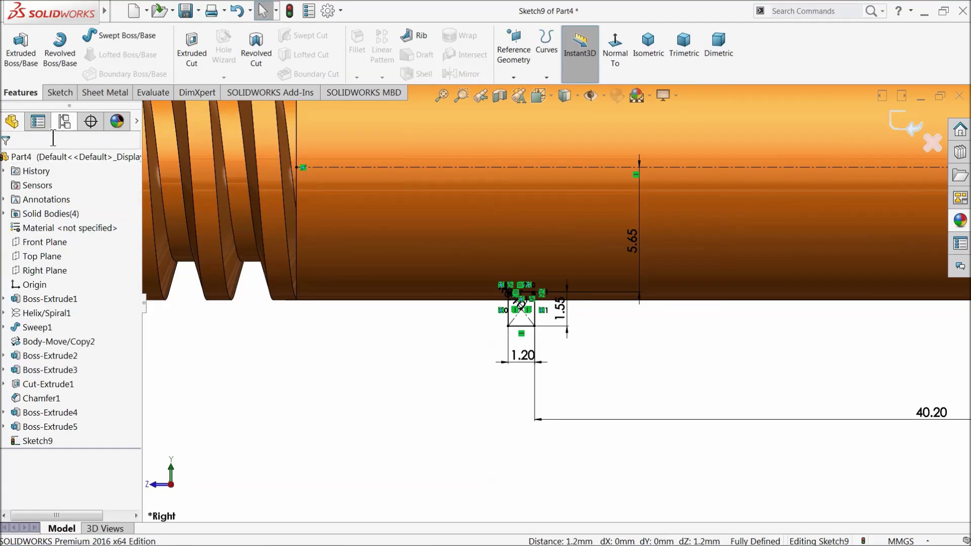
# Cut a groove around the shank by revolving the filleted rectangle a blind 360 degrees about the horizontal centerline
pyautogui.click(258, 59)
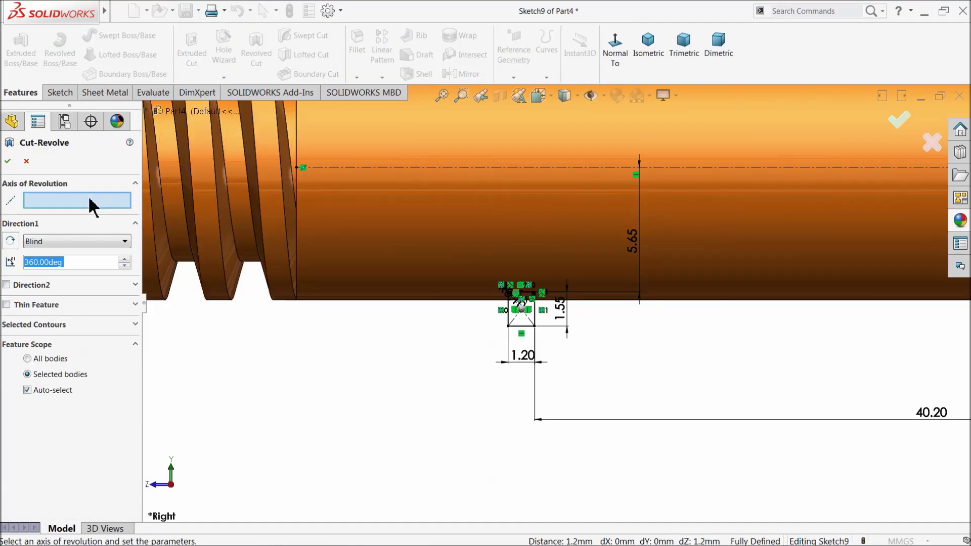
pyautogui.click(396, 170)
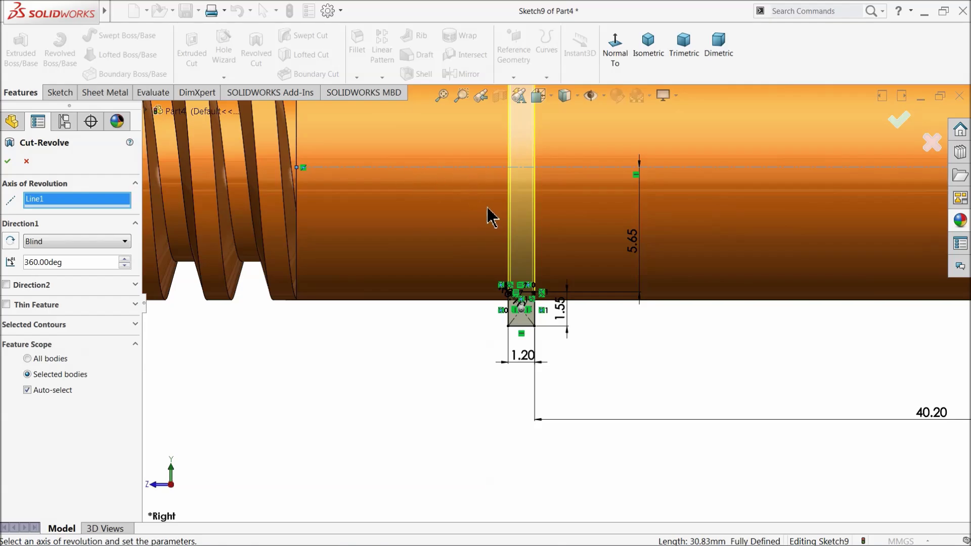
pyautogui.scroll(3, 488, 212)
pyautogui.scroll(-2, 526, 223)
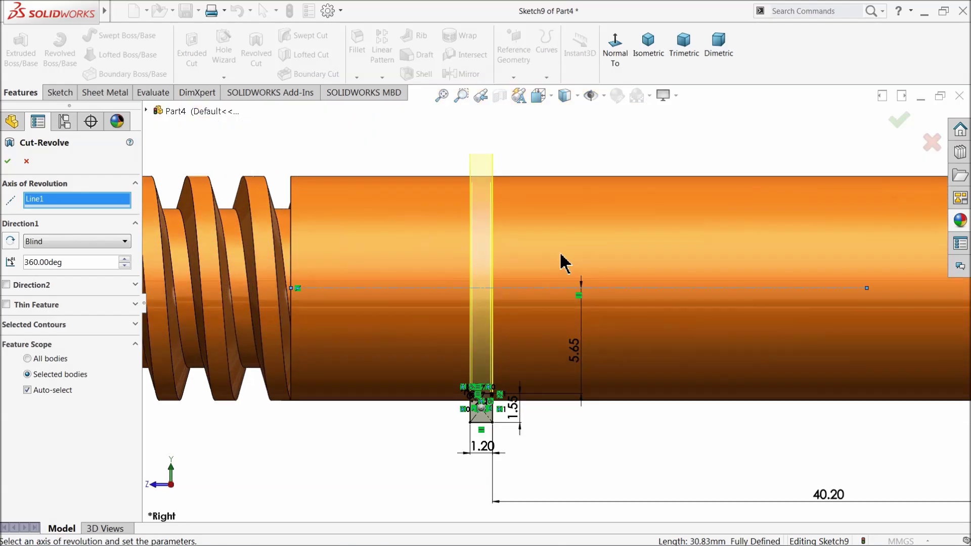
pyautogui.click(7, 161)
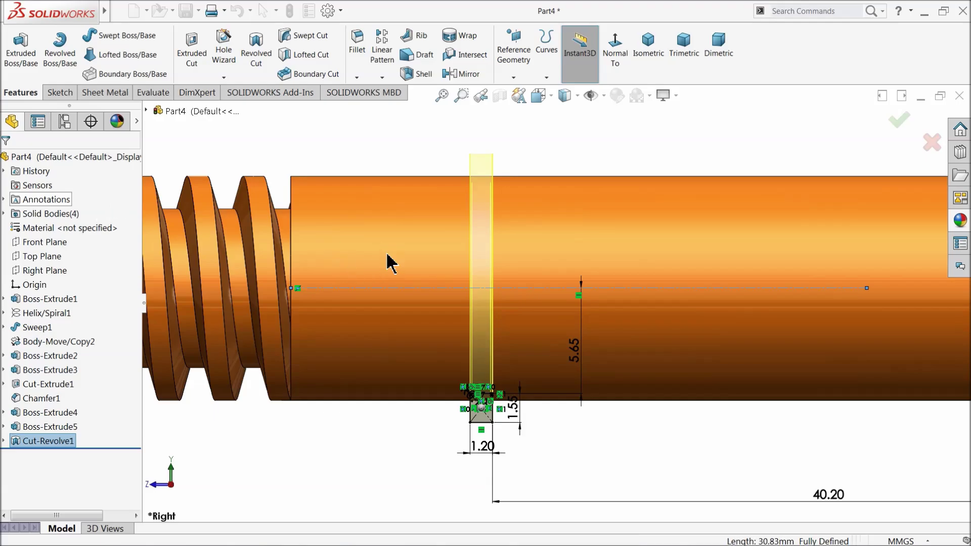
pyautogui.moveTo(455, 271)
pyautogui.mouseDown(button='middle')
pyautogui.moveTo(440, 264)
pyautogui.moveTo(448, 260)
pyautogui.mouseUp(button='middle')
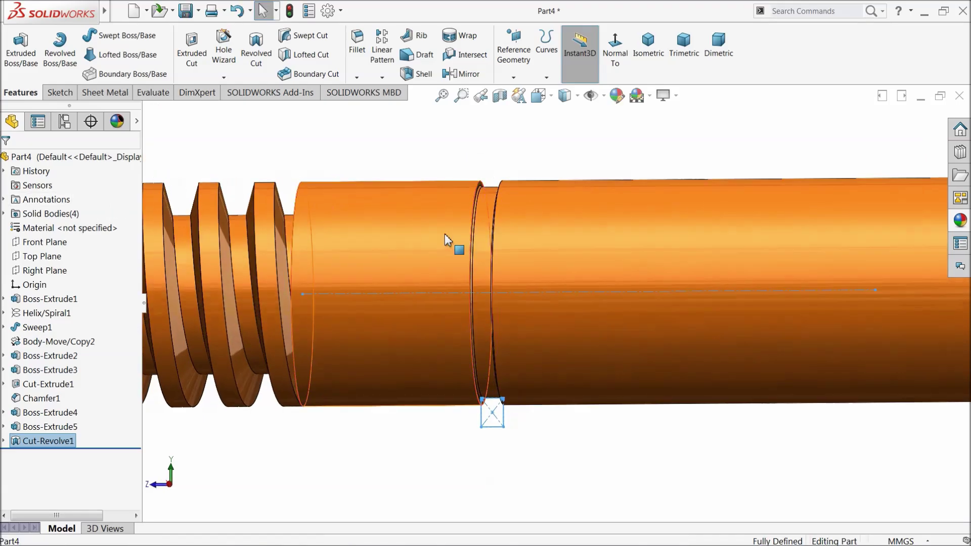
pyautogui.click(458, 169)
pyautogui.scroll(5, 470, 325)
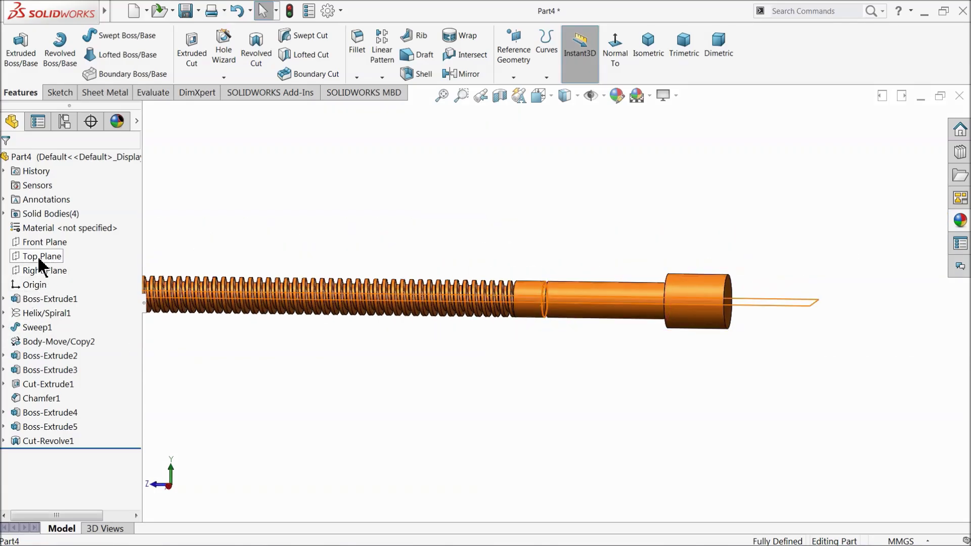
# Sketch a circle about 11.5 mm in diameter on the Top Plane, centred on the rod axis within the head
pyautogui.click(42, 256)
pyautogui.click(50, 242)
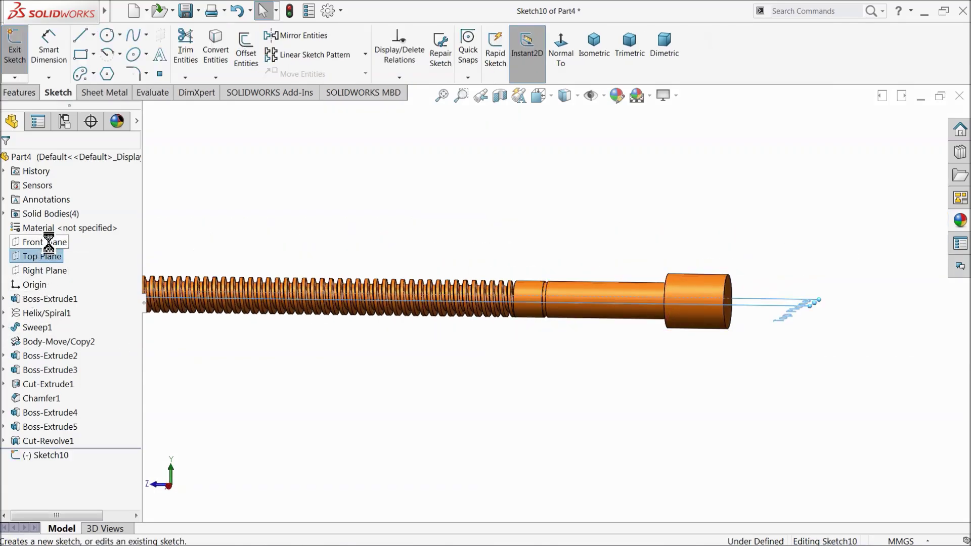
pyautogui.click(561, 58)
pyautogui.scroll(-8, 561, 152)
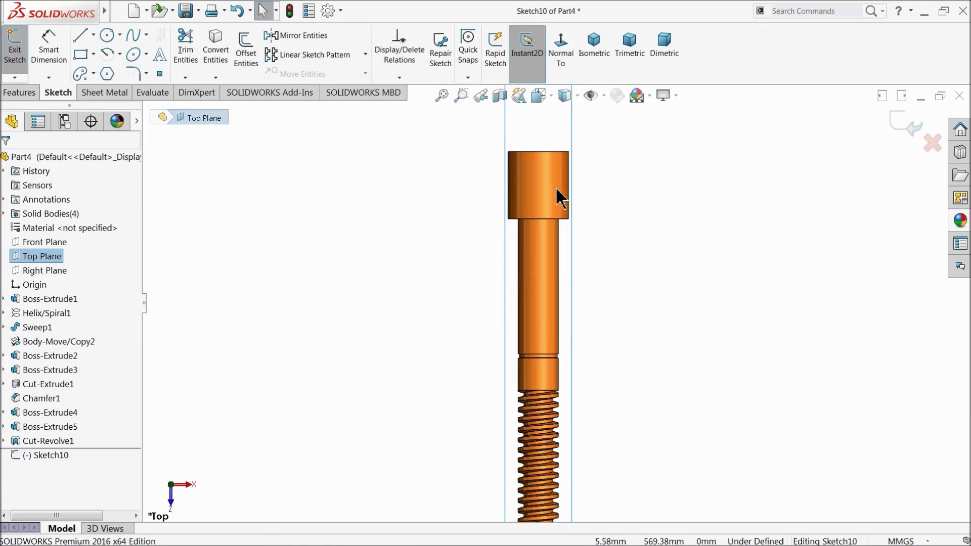
pyautogui.click(105, 35)
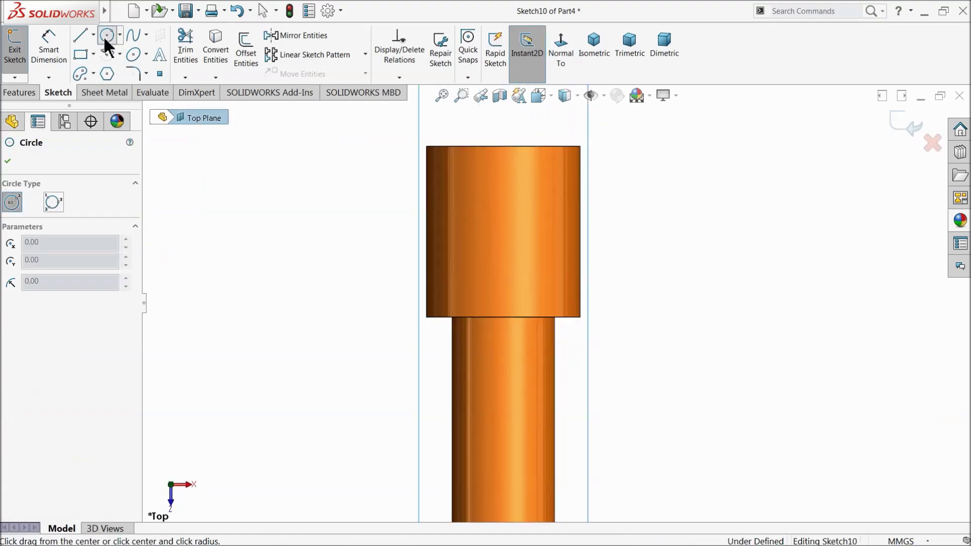
pyautogui.click(503, 222)
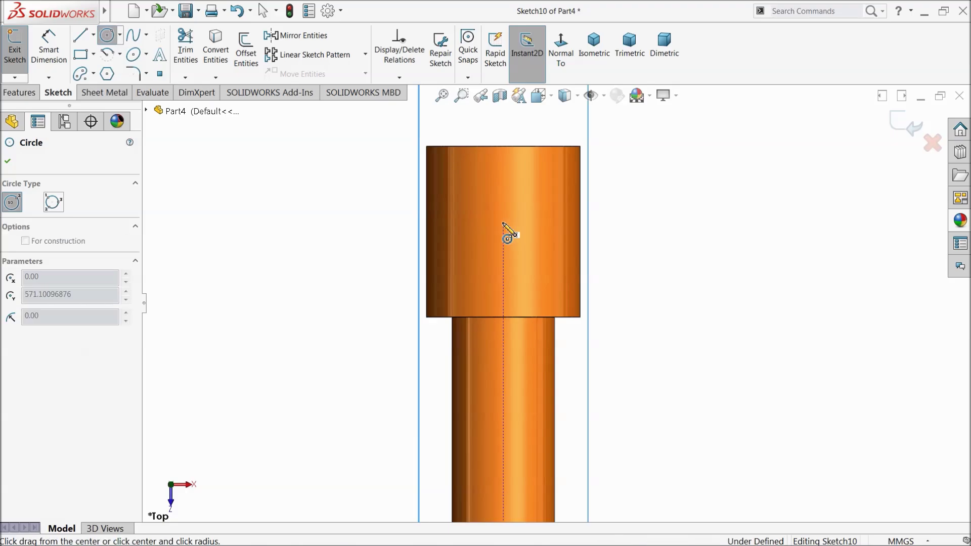
pyautogui.click(521, 177)
# Dimension the circle's diameter as 10 mm
pyautogui.click(59, 57)
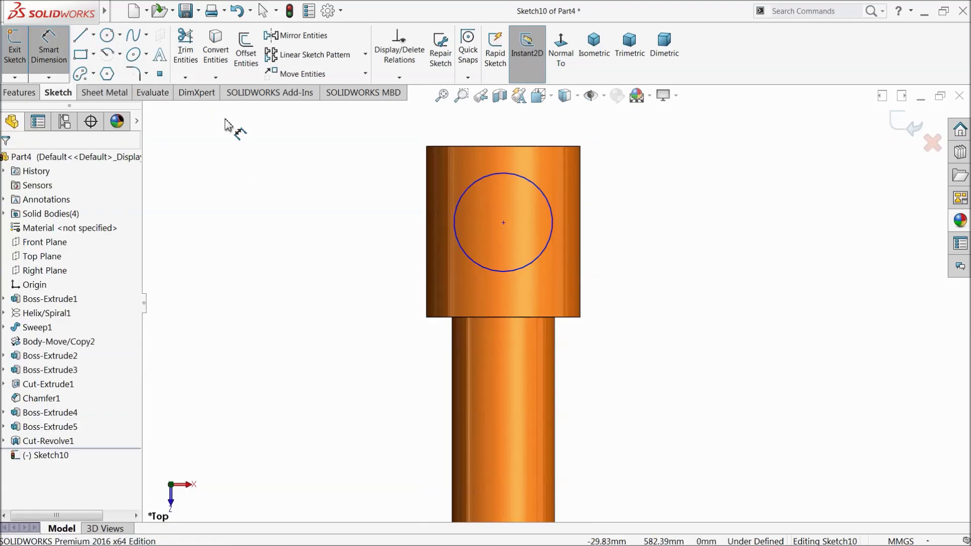
pyautogui.click(454, 225)
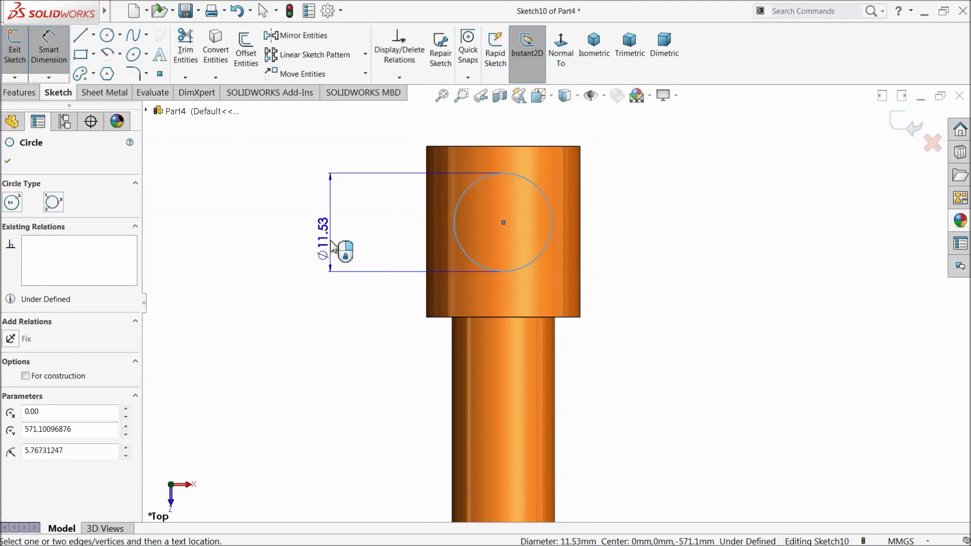
pyautogui.click(323, 237)
pyautogui.write('10')
pyautogui.press('Return')
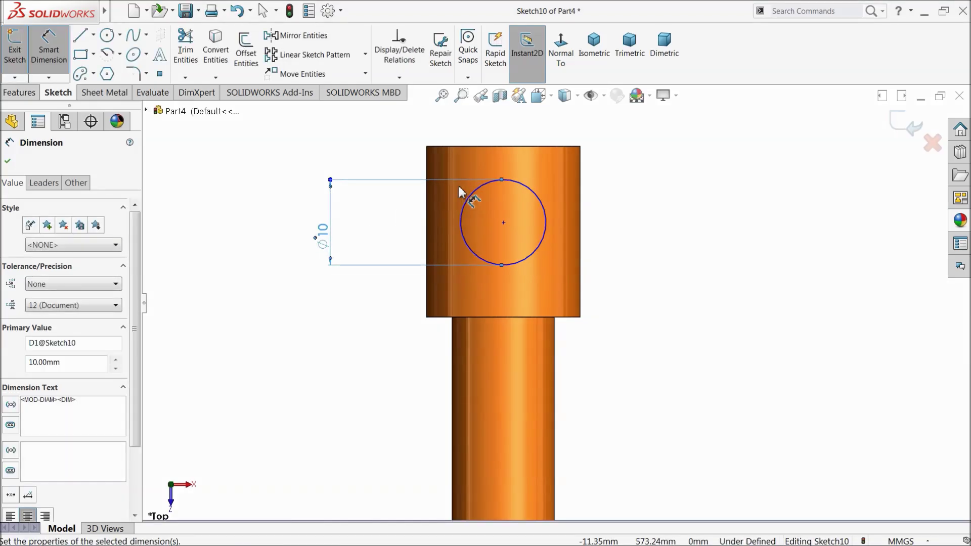
# Dimension the distance from the circle's centre to the head's end edge as 10 mm
pyautogui.click(490, 184)
pyautogui.click(511, 147)
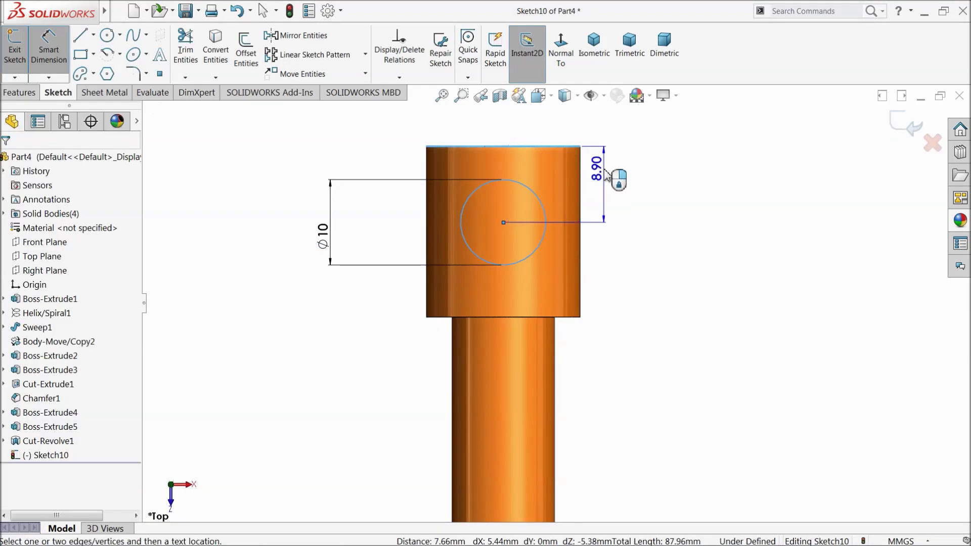
pyautogui.click(621, 183)
pyautogui.write('10')
pyautogui.click(552, 178)
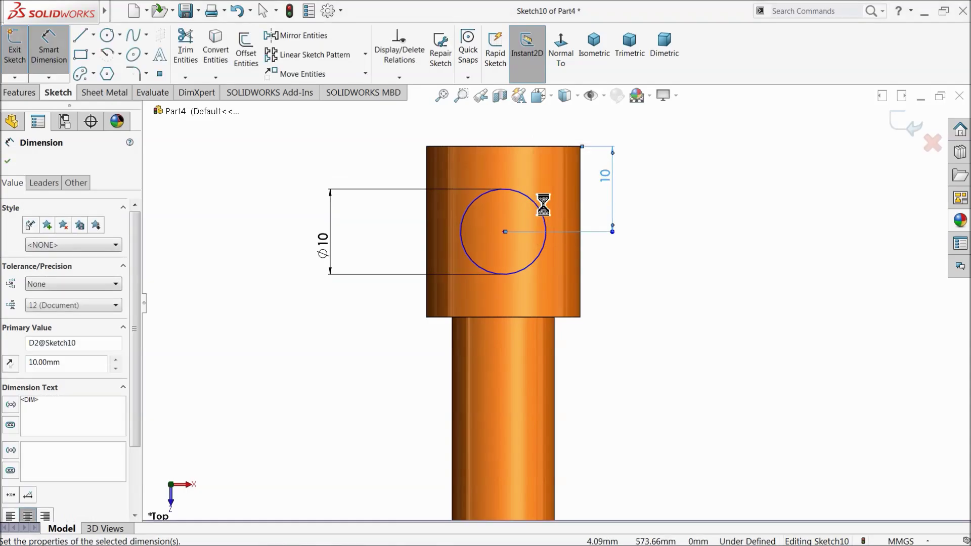
# Dimension the sideways distance from the circle's centre to the head's outer corner as 9 mm
pyautogui.click(545, 218)
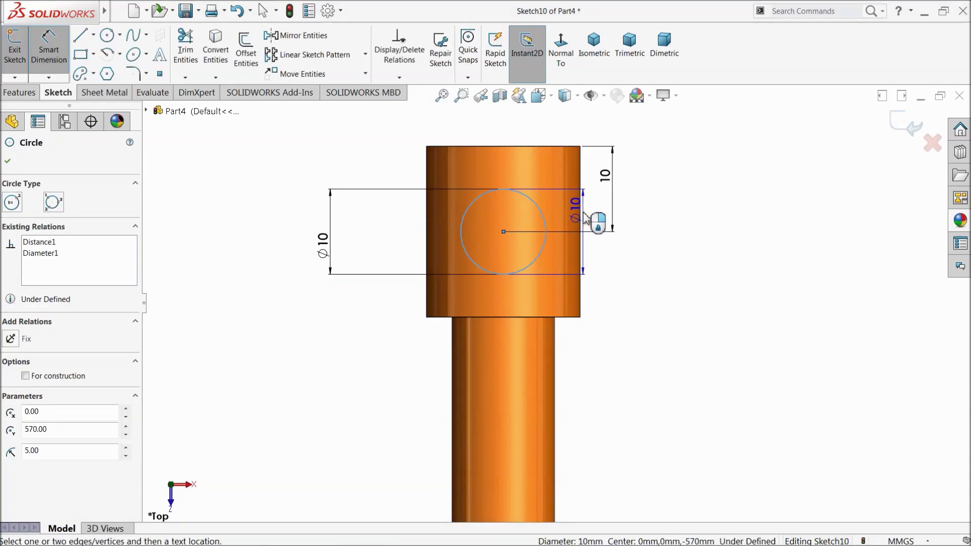
pyautogui.click(580, 147)
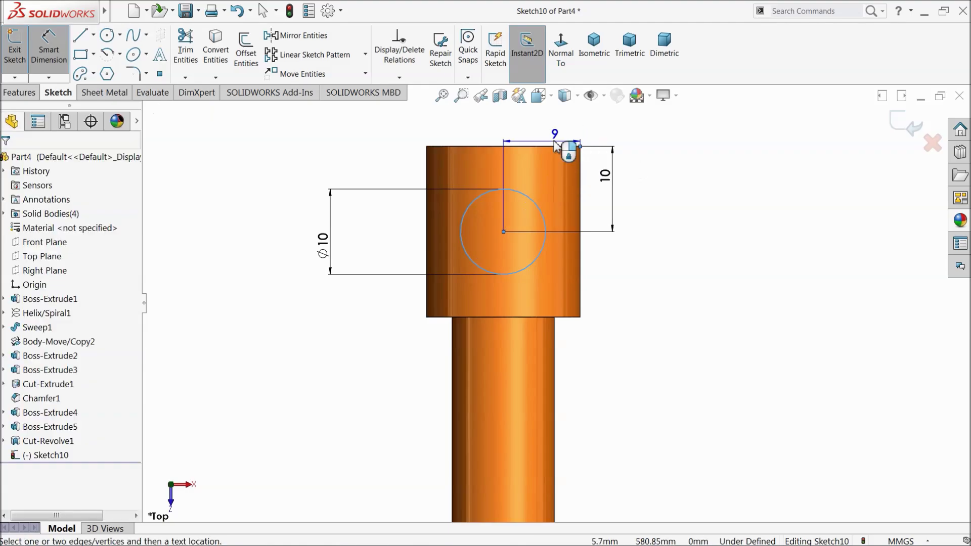
pyautogui.click(548, 124)
pyautogui.click(481, 131)
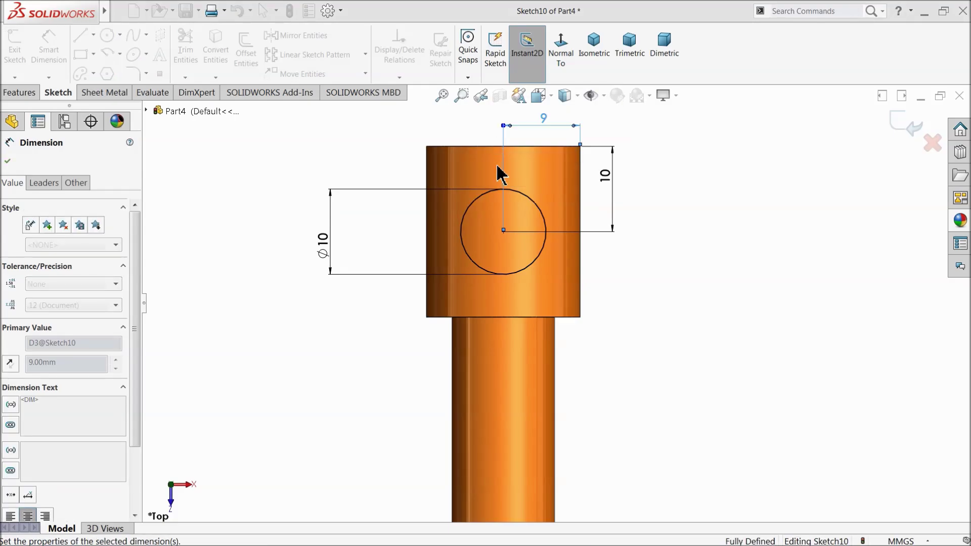
pyautogui.click(7, 161)
# Cut the circle through the head as a Mid Plane extruded cut 30 mm deep
pyautogui.click(15, 93)
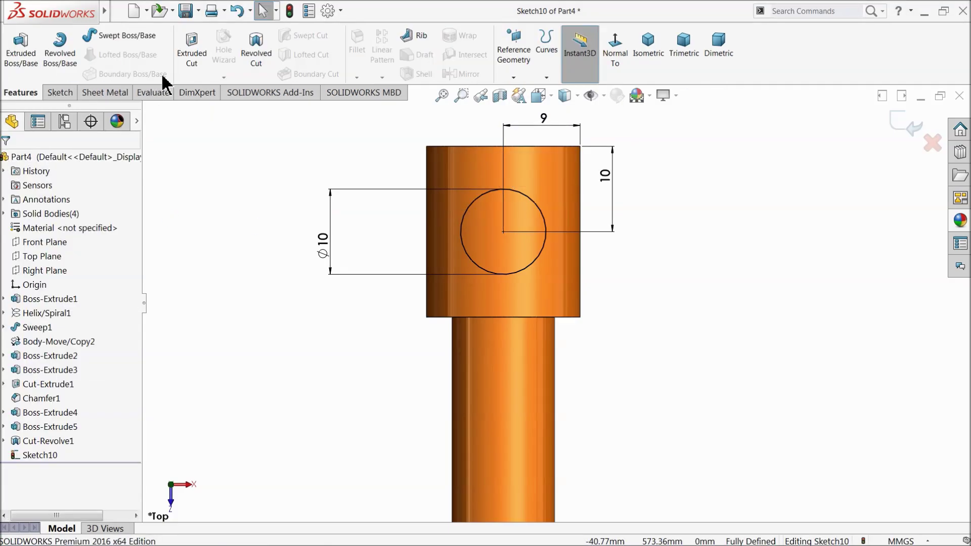
pyautogui.click(193, 48)
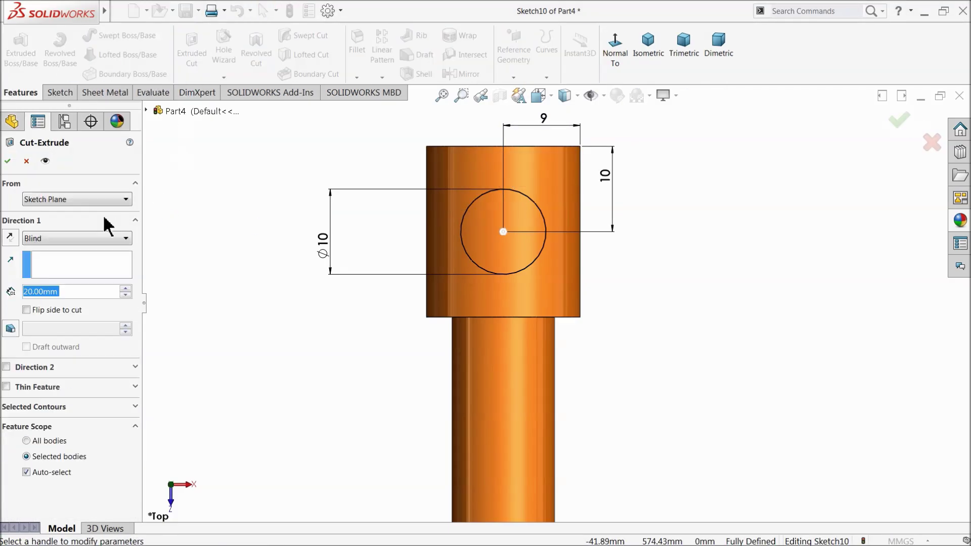
pyautogui.click(45, 239)
pyautogui.click(44, 328)
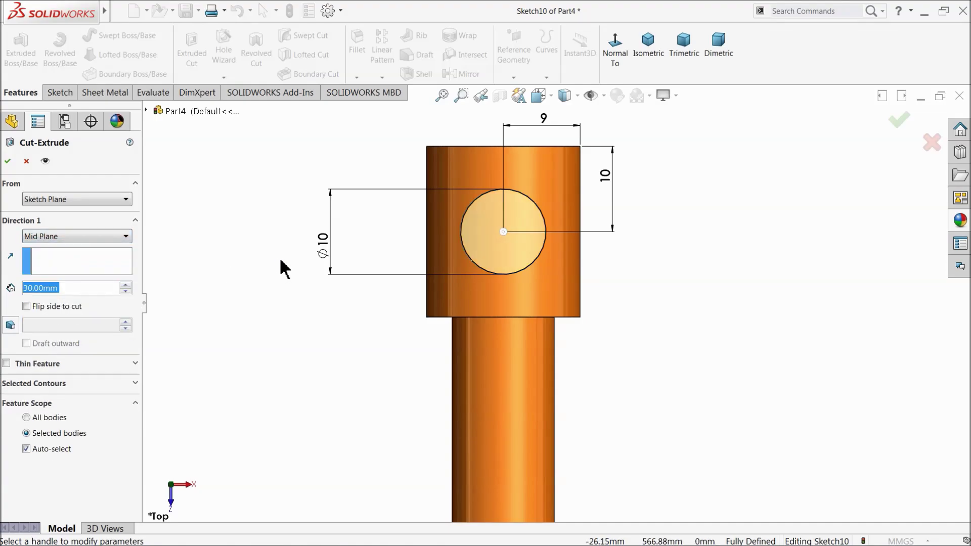
pyautogui.moveTo(280, 269); pyautogui.dragTo(226, 324, button='middle')
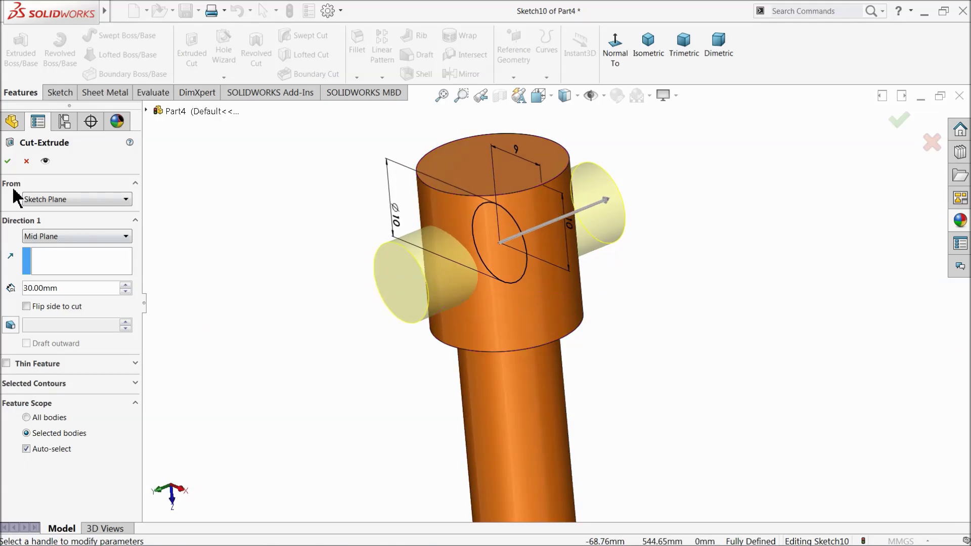
pyautogui.click(9, 163)
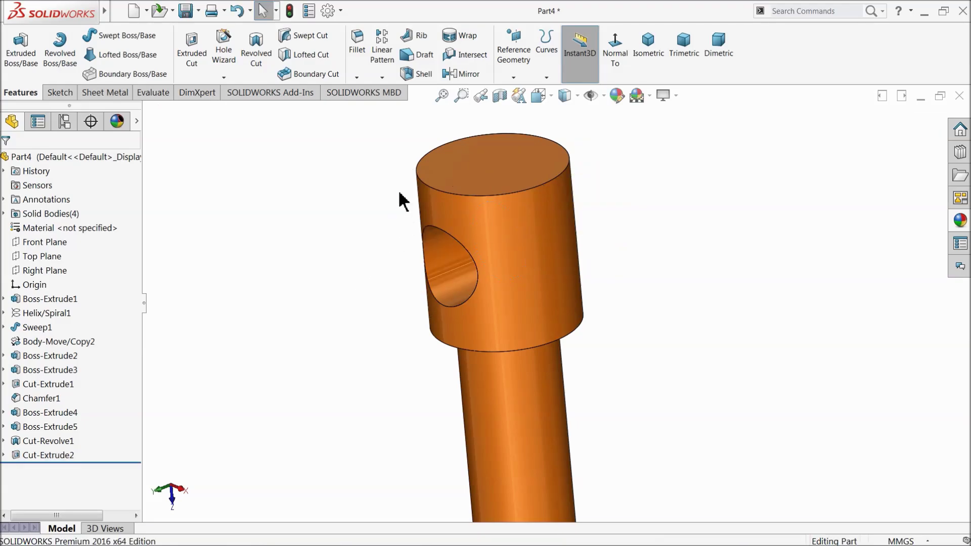
# Round the edge of the head's end face with a 1 mm fillet
pyautogui.click(356, 70)
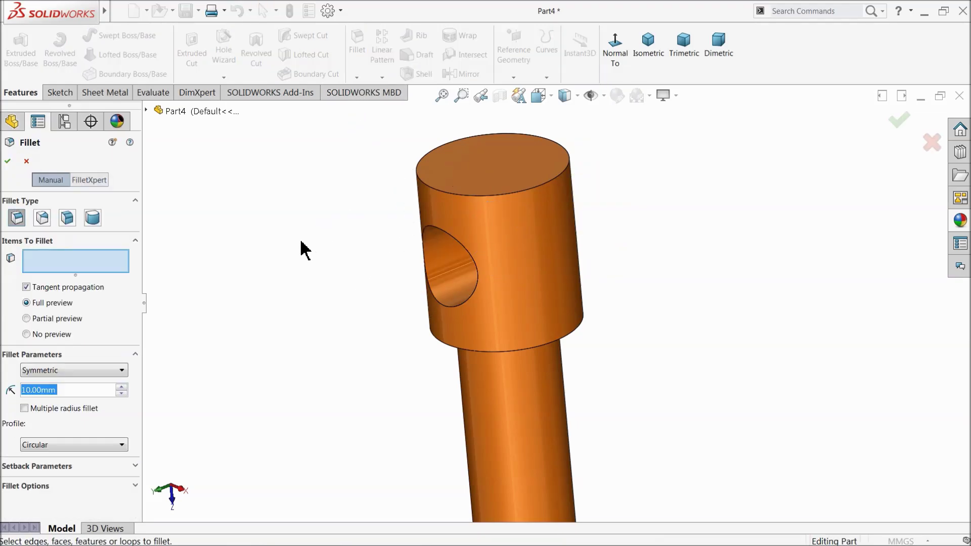
pyautogui.write('1')
pyautogui.click(461, 181)
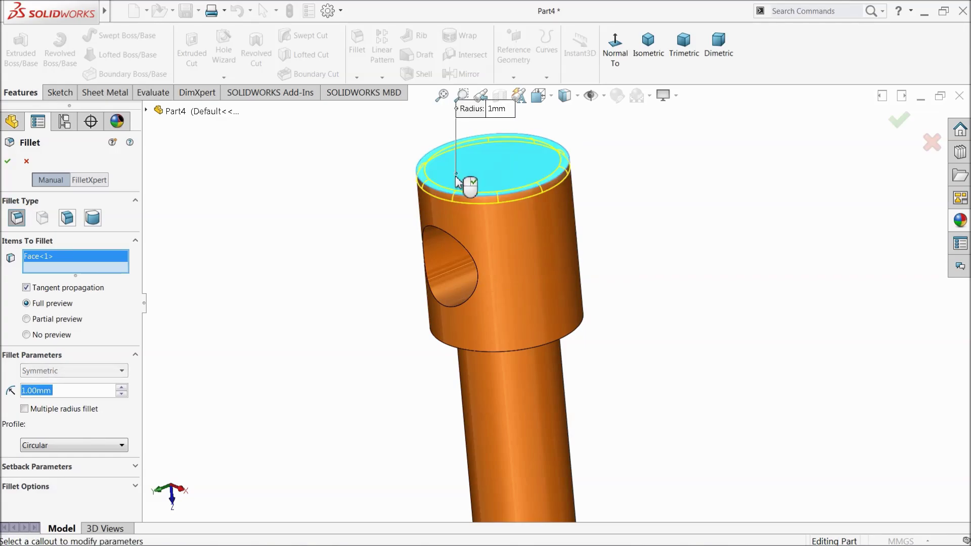
pyautogui.click(9, 161)
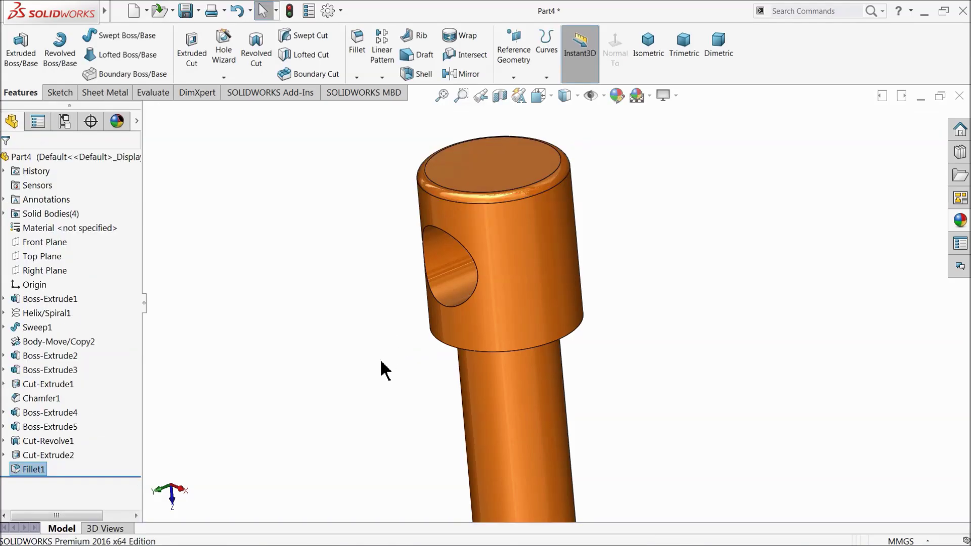
# Combine the filleted rod body and the three copied thread bodies into one solid with the Add operation
pyautogui.moveTo(380, 359); pyautogui.dragTo(391, 305, button='middle')
pyautogui.scroll(7, 311, 335)
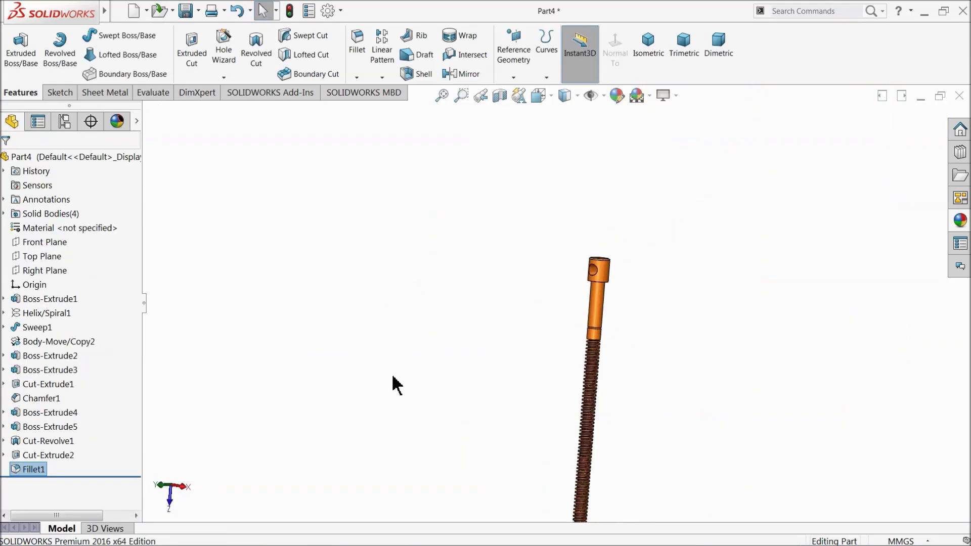
pyautogui.moveTo(394, 385); pyautogui.dragTo(398, 407, button='middle')
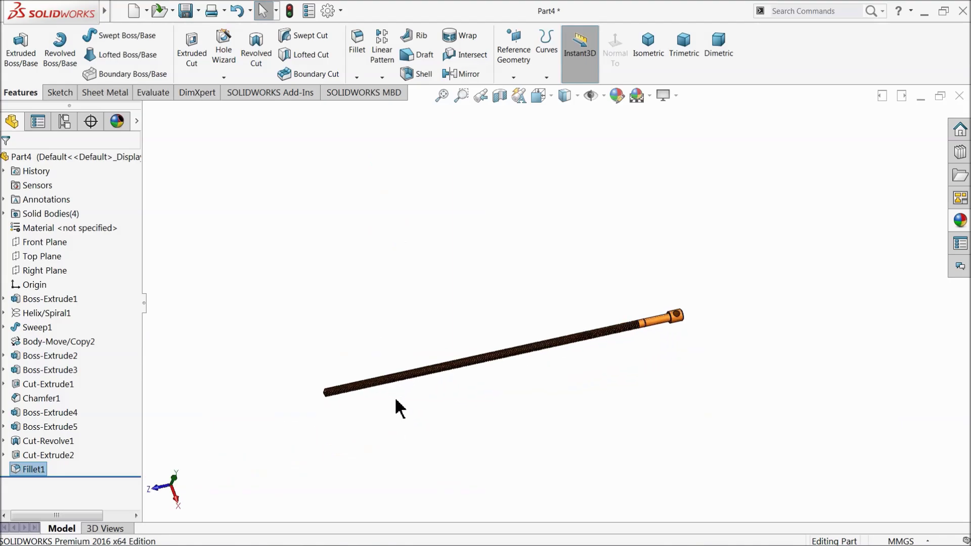
pyautogui.scroll(-3, 453, 305)
pyautogui.moveTo(453, 306); pyautogui.dragTo(671, 291, button='middle')
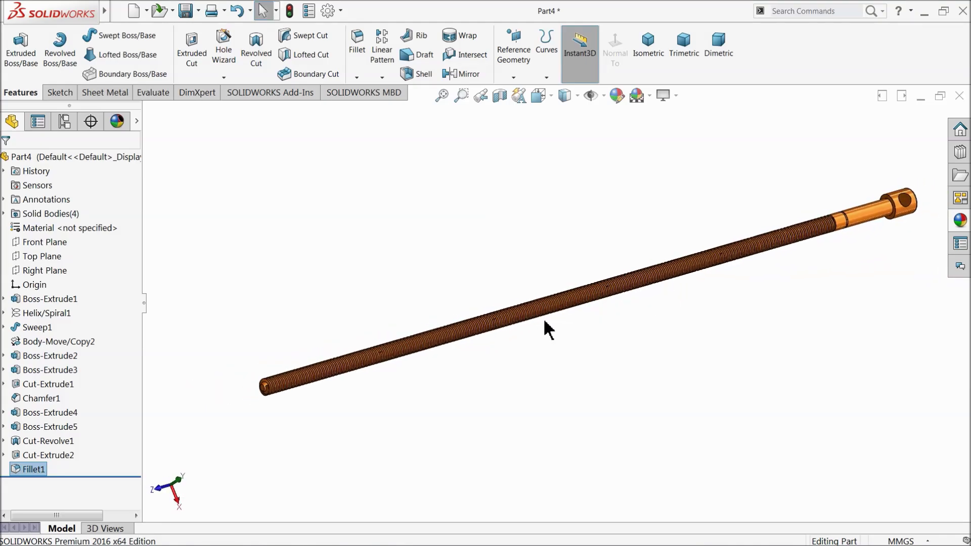
pyautogui.moveTo(120, 13)
pyautogui.click(186, 11)
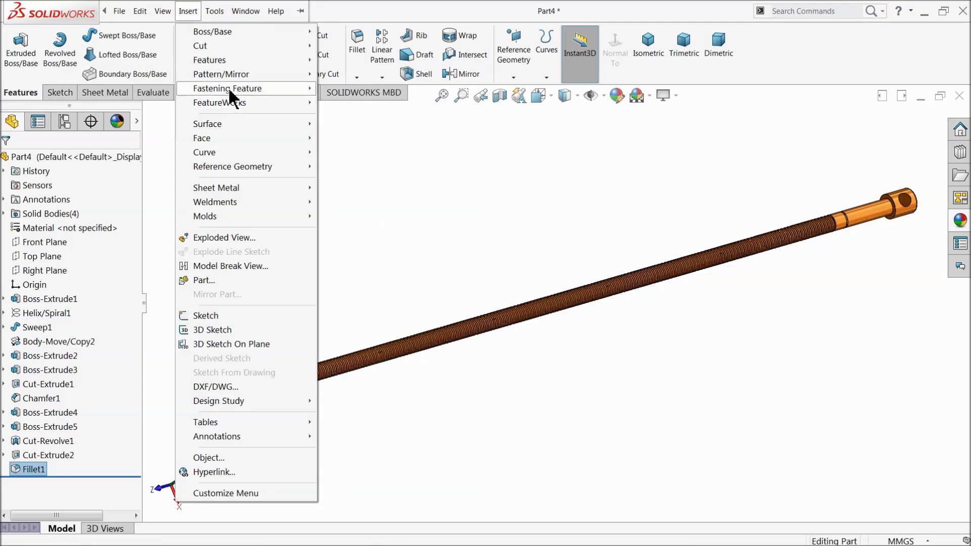
pyautogui.moveTo(225, 60)
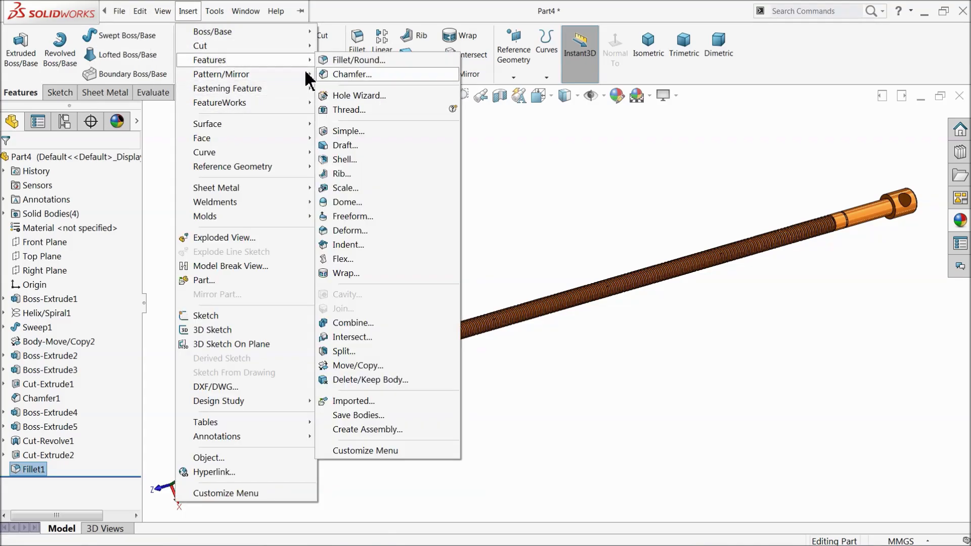
pyautogui.click(347, 324)
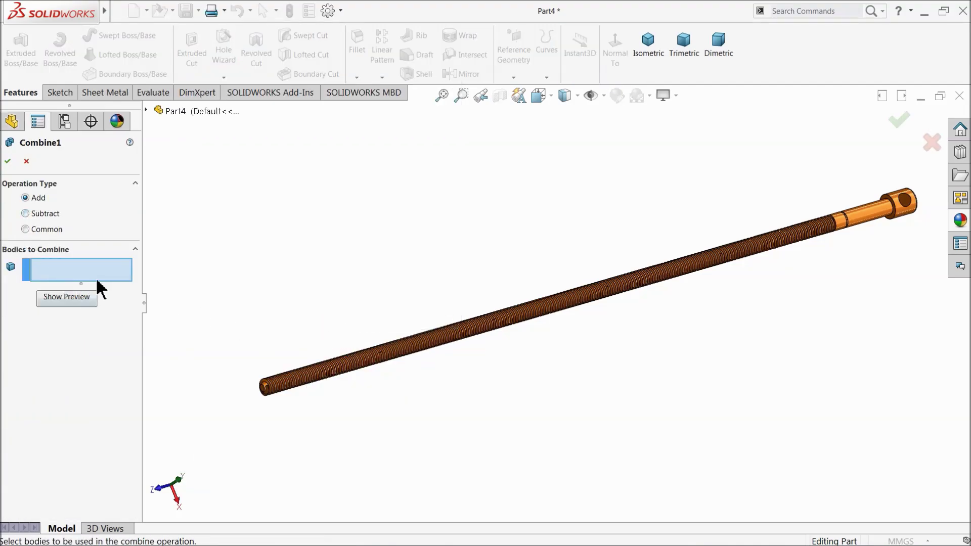
pyautogui.click(299, 384)
pyautogui.click(419, 361)
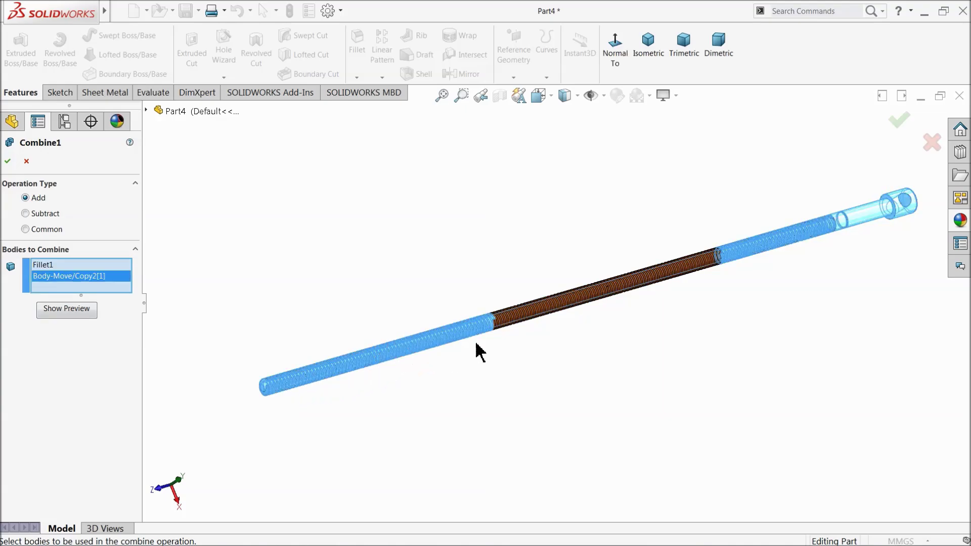
pyautogui.click(542, 317)
pyautogui.click(660, 288)
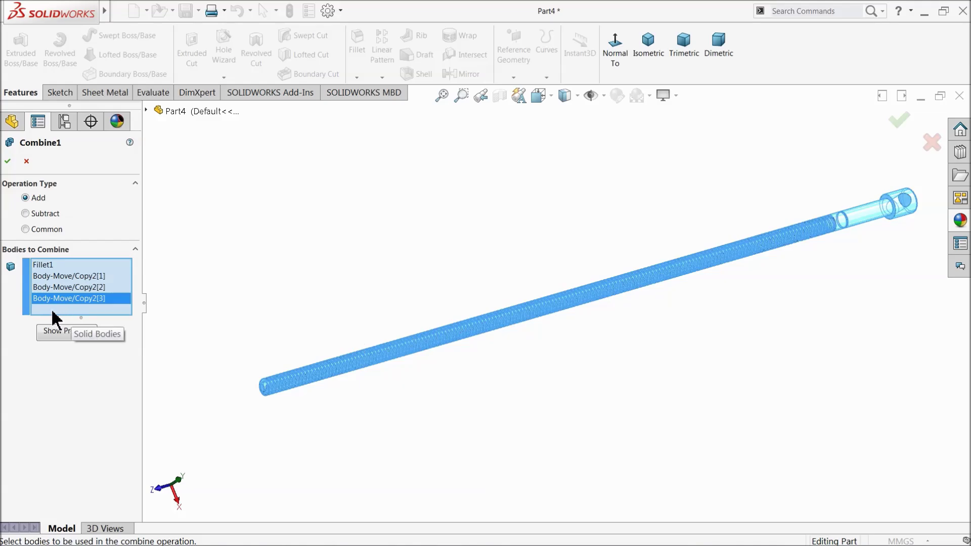
pyautogui.scroll(-8, 282, 390)
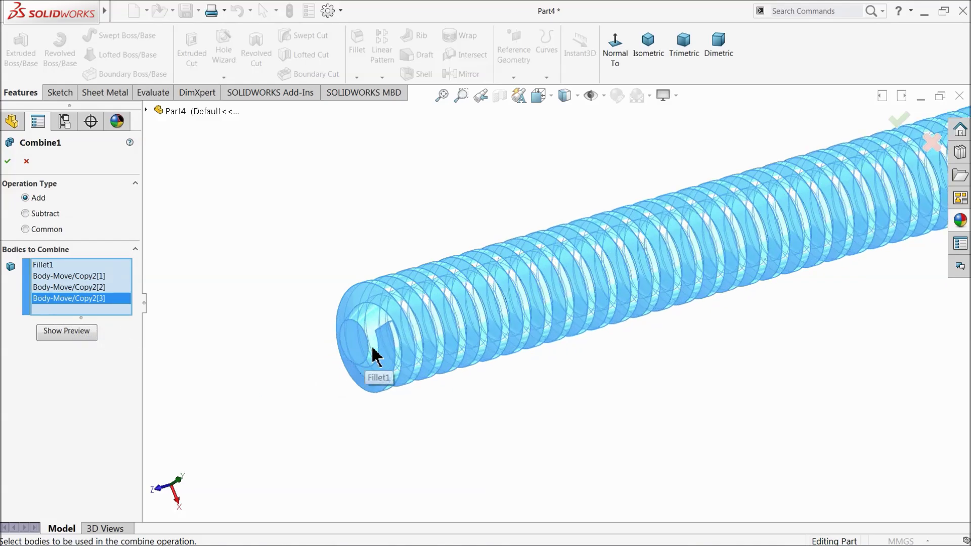
pyautogui.scroll(10, 273, 362)
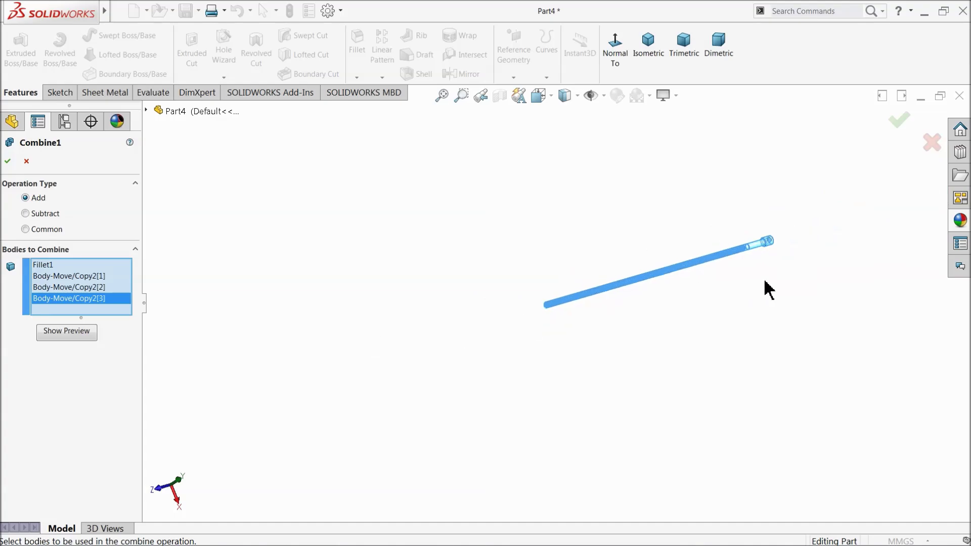
pyautogui.scroll(-4, 768, 284)
pyautogui.scroll(-2, 526, 293)
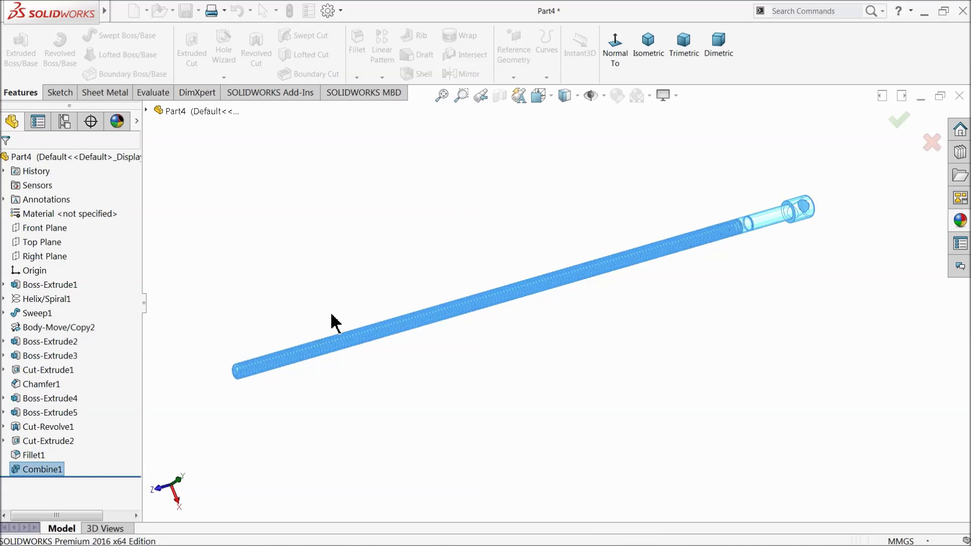
# Save the part as "5.Screw Rod" in the Car Jack folder
pyautogui.moveTo(330, 311)
pyautogui.mouseDown(button='middle')
pyautogui.moveTo(320, 303)
pyautogui.moveTo(319, 332)
pyautogui.mouseUp(button='middle')
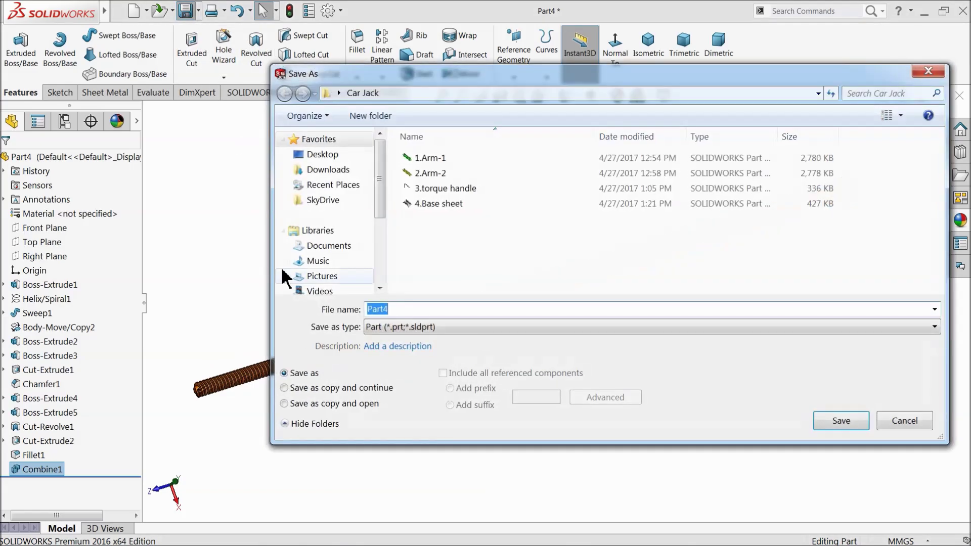
pyautogui.write('5.Screw Rod')
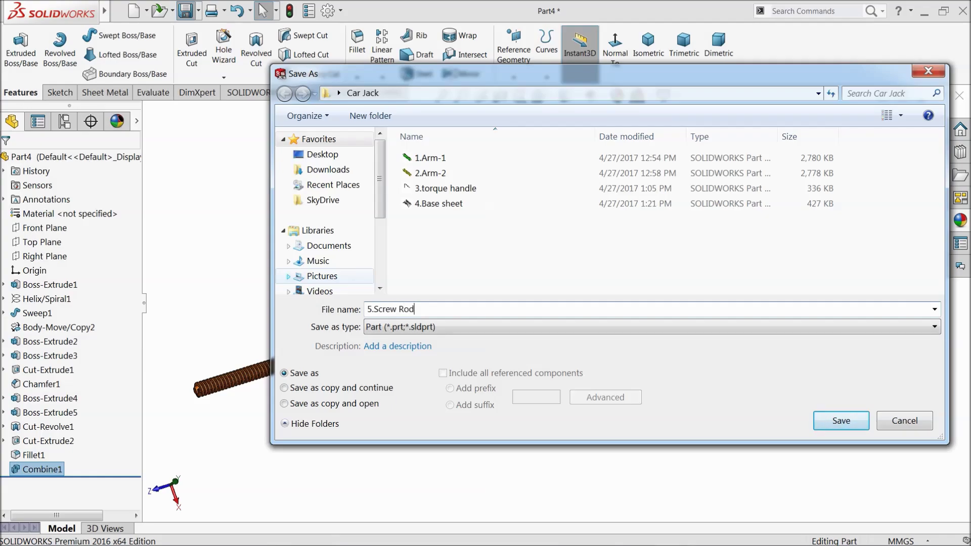
pyautogui.click(840, 422)
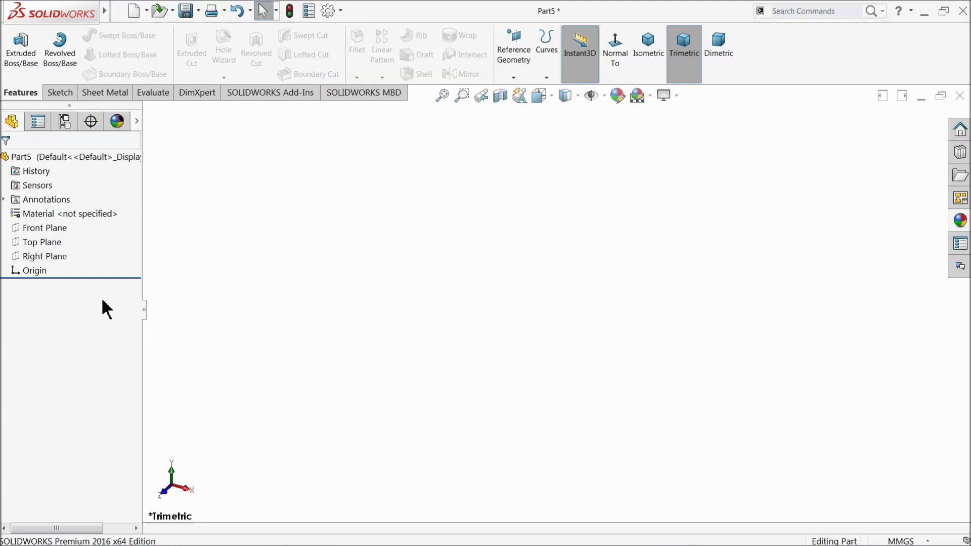
# Sketch a circle about 146 mm in diameter on the Front Plane, centred on the origin
pyautogui.click(30, 230)
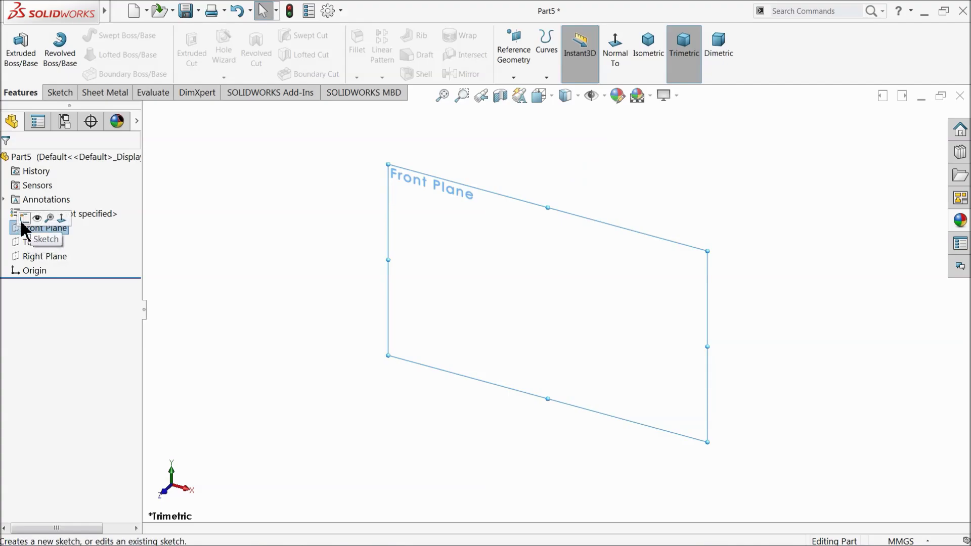
pyautogui.click(23, 222)
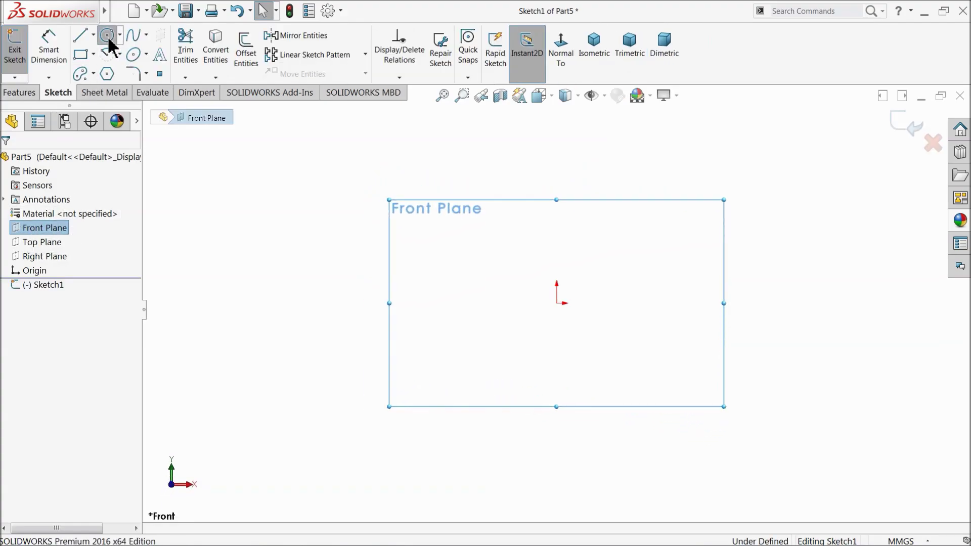
pyautogui.click(109, 41)
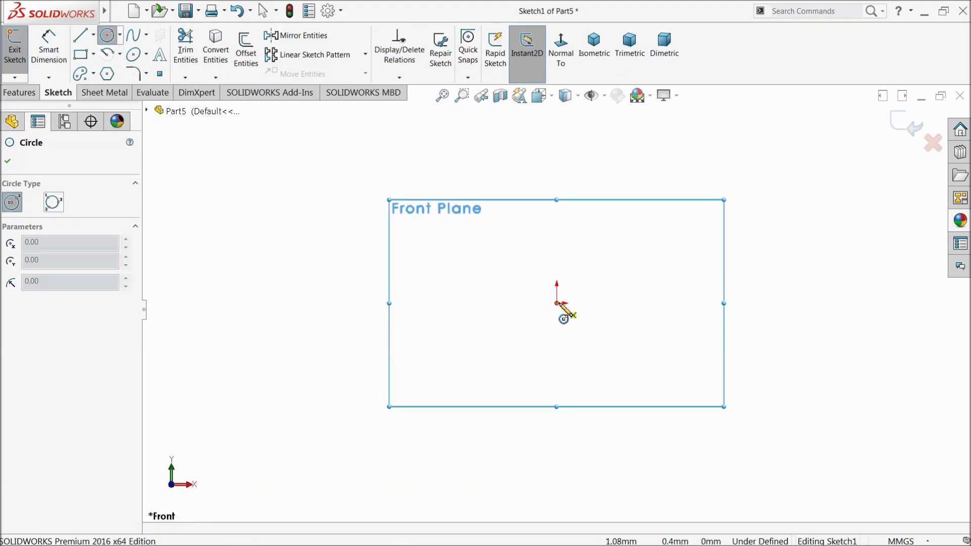
pyautogui.click(557, 304)
pyautogui.click(454, 218)
pyautogui.press('Escape')
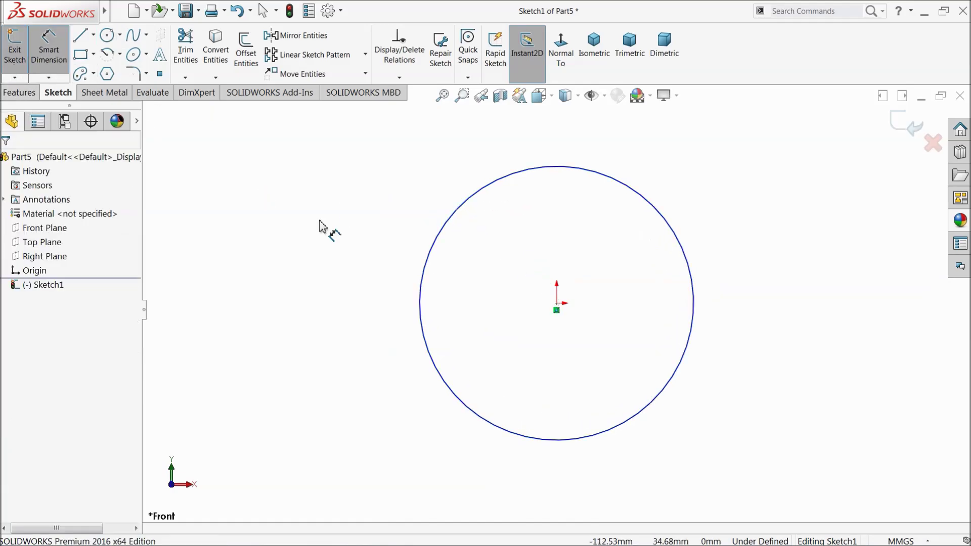
# Dimension the circle's diameter as 8.5 mm
pyautogui.click(417, 291)
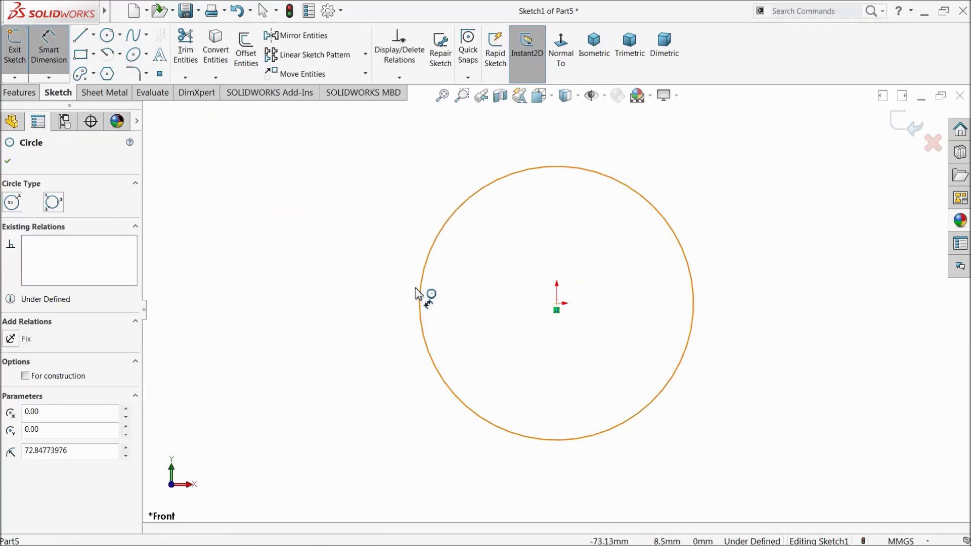
pyautogui.press('d')
pyautogui.click(369, 287)
pyautogui.write('8.5')
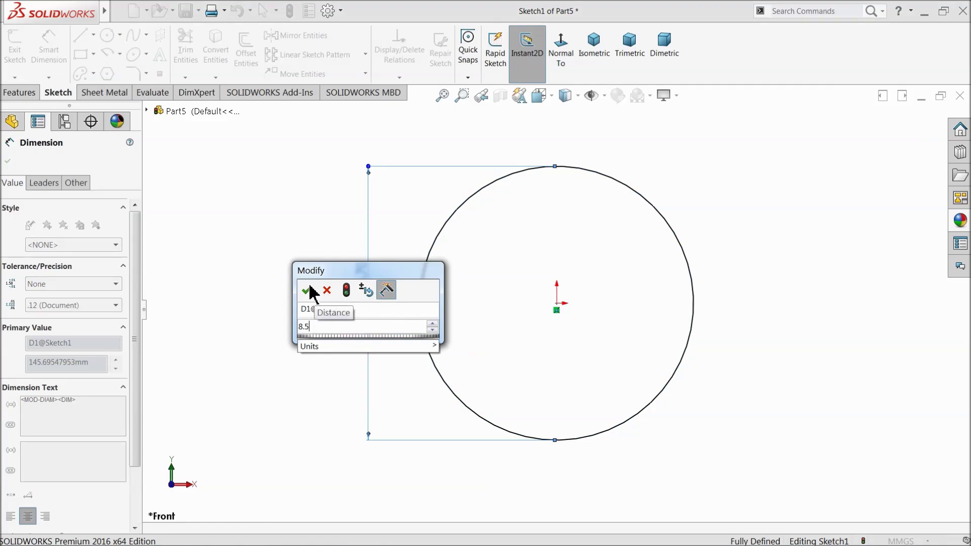
pyautogui.click(308, 290)
pyautogui.click(8, 162)
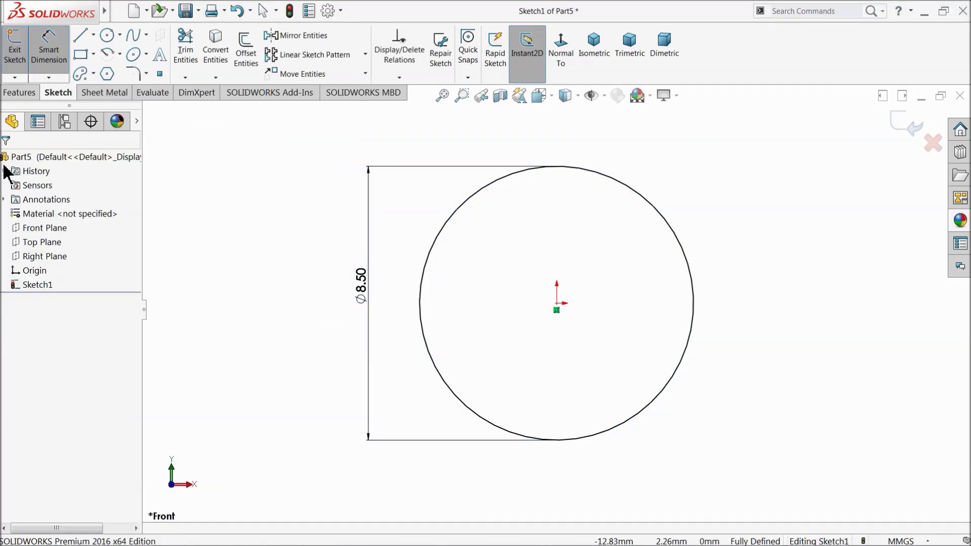
# Extrude the circle as a Blind boss 30 mm deep in the reversed direction, behind the Front Plane
pyautogui.click(20, 93)
pyautogui.click(22, 43)
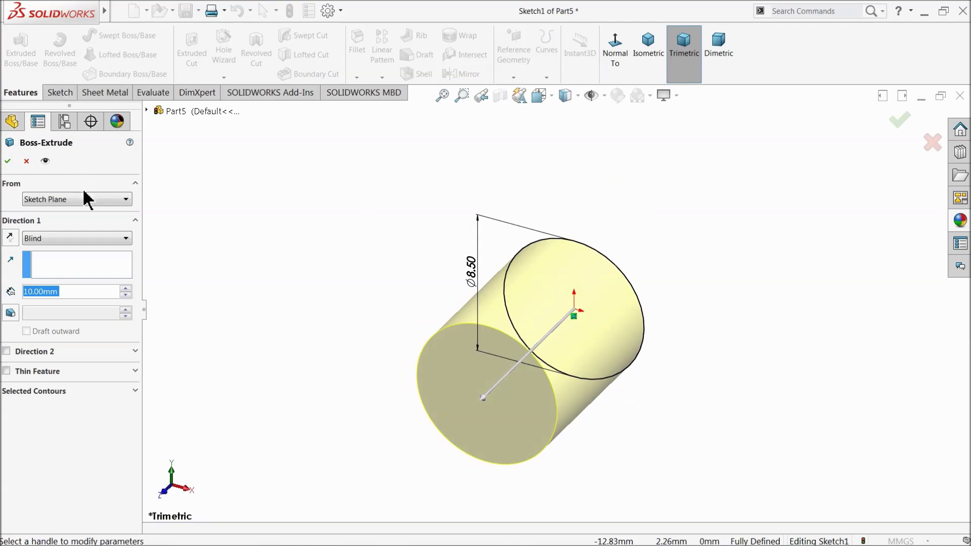
pyautogui.write('30')
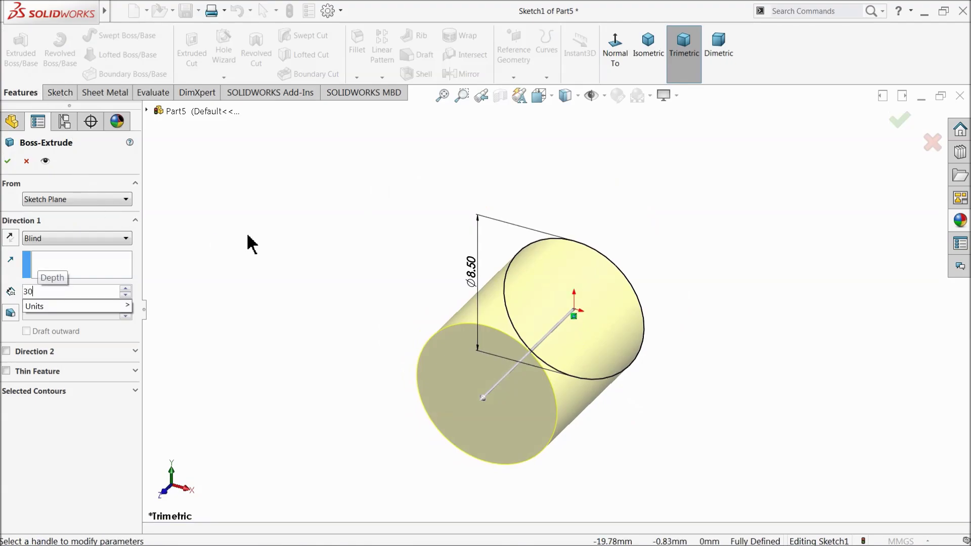
pyautogui.press('Return')
pyautogui.click(10, 236)
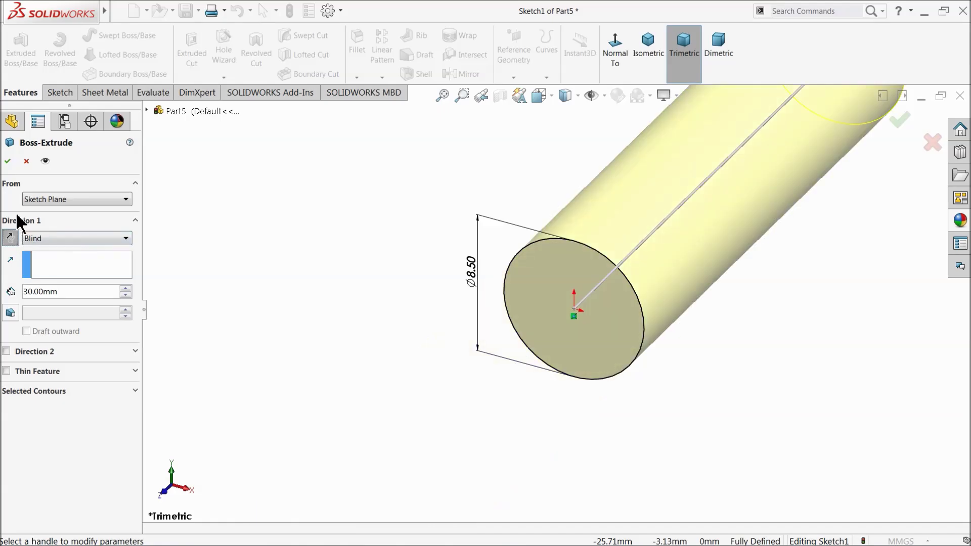
pyautogui.click(7, 162)
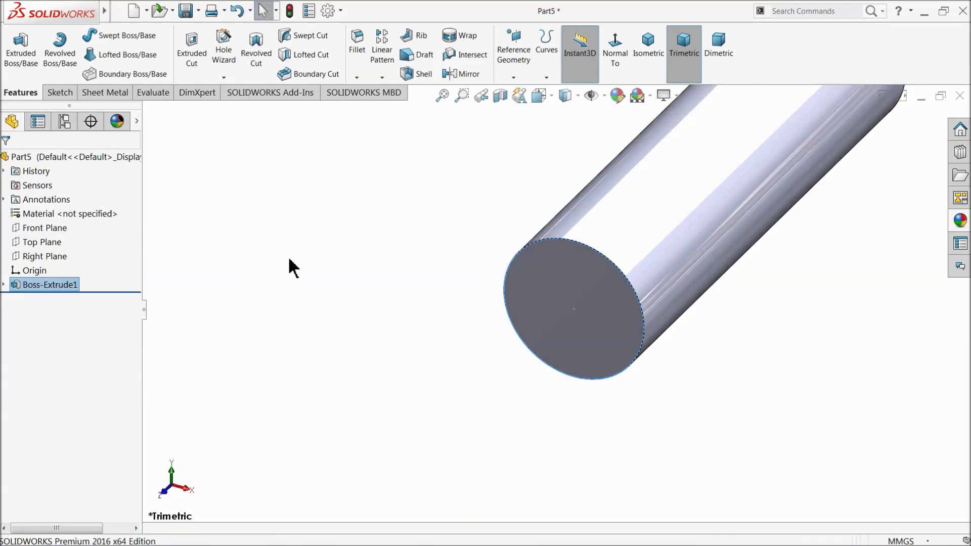
# Start a sketch on the cylinder's front end face and sketch a circle about 14.2 mm in diameter centred on the origin
pyautogui.scroll(2, 490, 289)
pyautogui.scroll(-2, 757, 202)
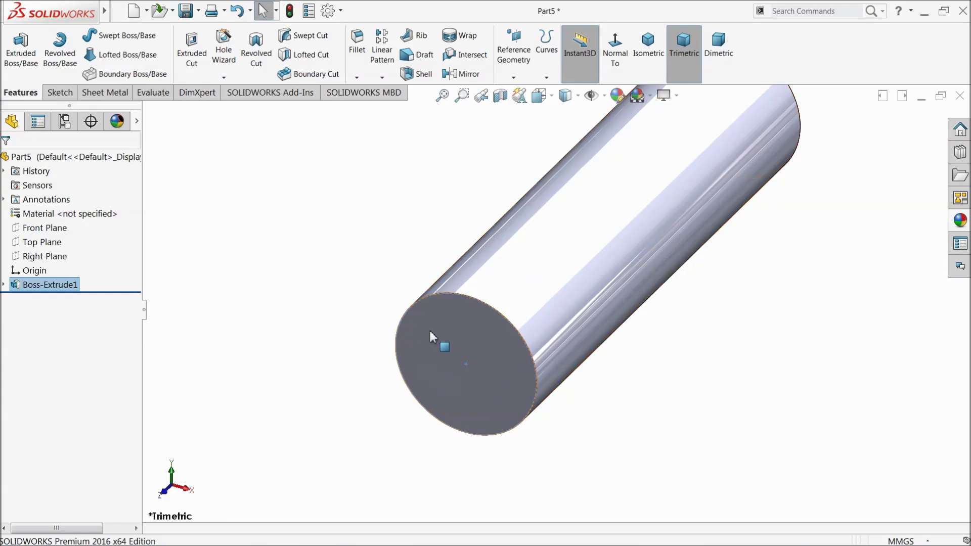
pyautogui.click(469, 375)
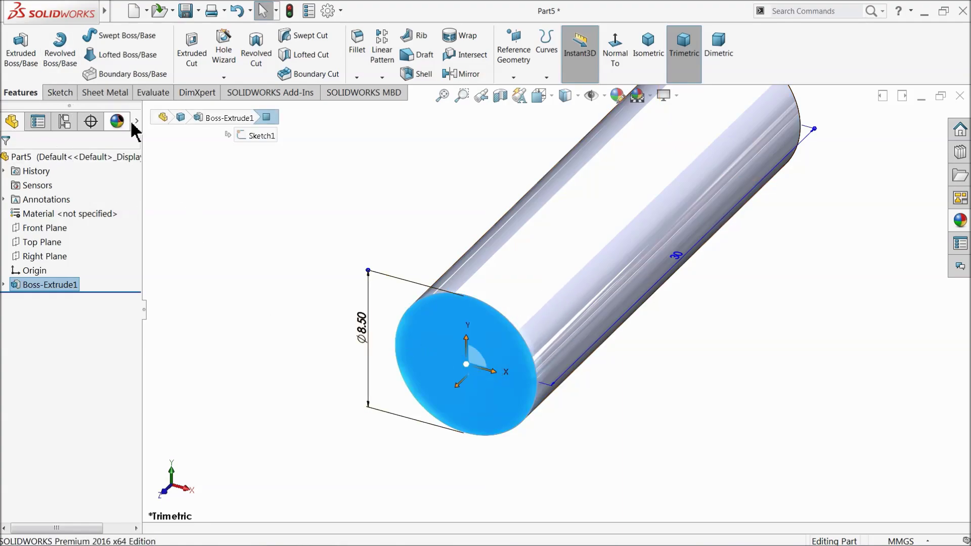
pyautogui.click(60, 94)
pyautogui.click(13, 48)
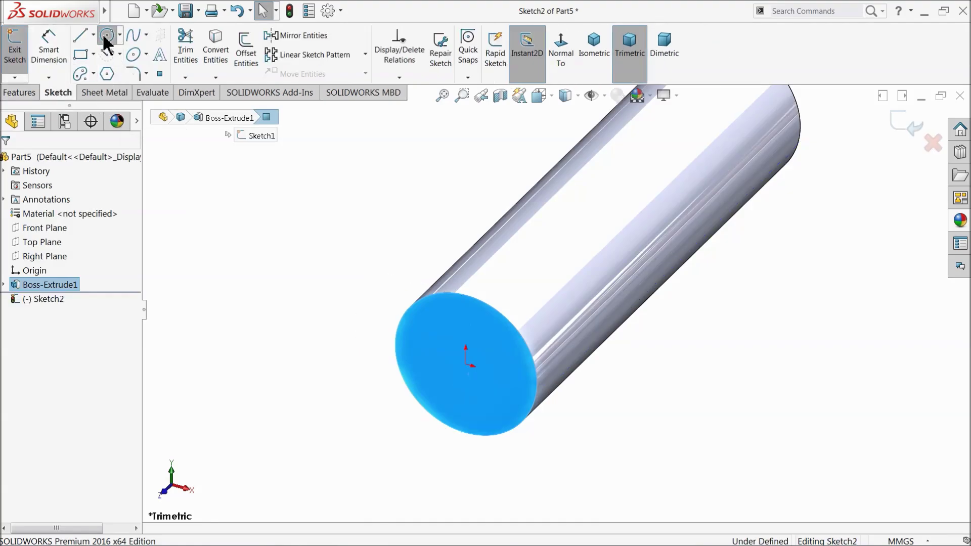
pyautogui.click(103, 34)
pyautogui.moveTo(466, 365); pyautogui.dragTo(409, 267)
pyautogui.scroll(-3, 511, 412)
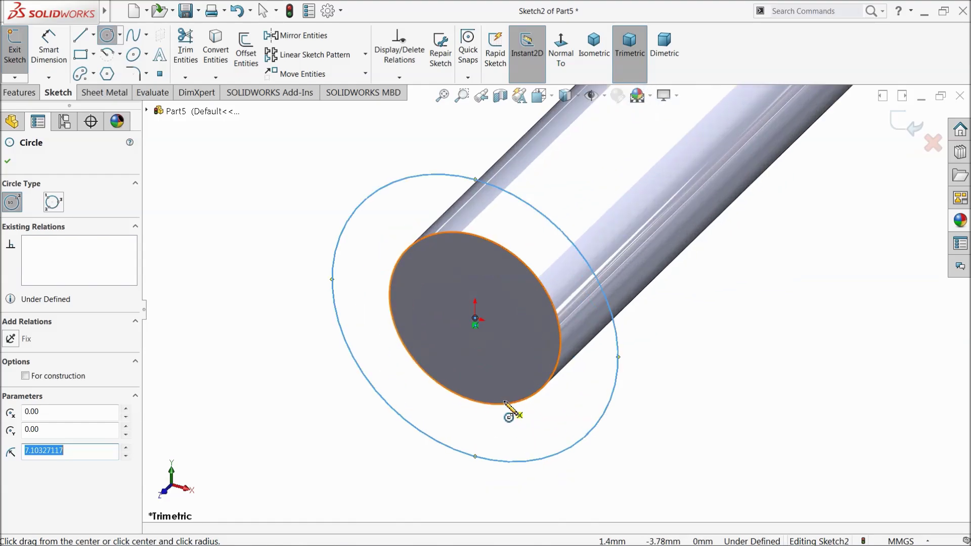
# Dimension the sketched circle's diameter to 10.5 mm
pyautogui.click(49, 49)
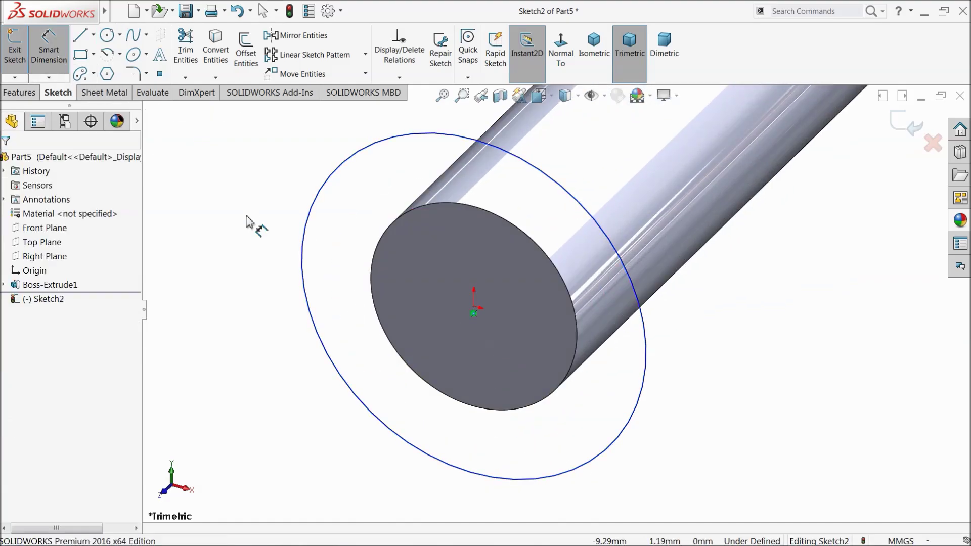
pyautogui.click(303, 265)
pyautogui.click(282, 275)
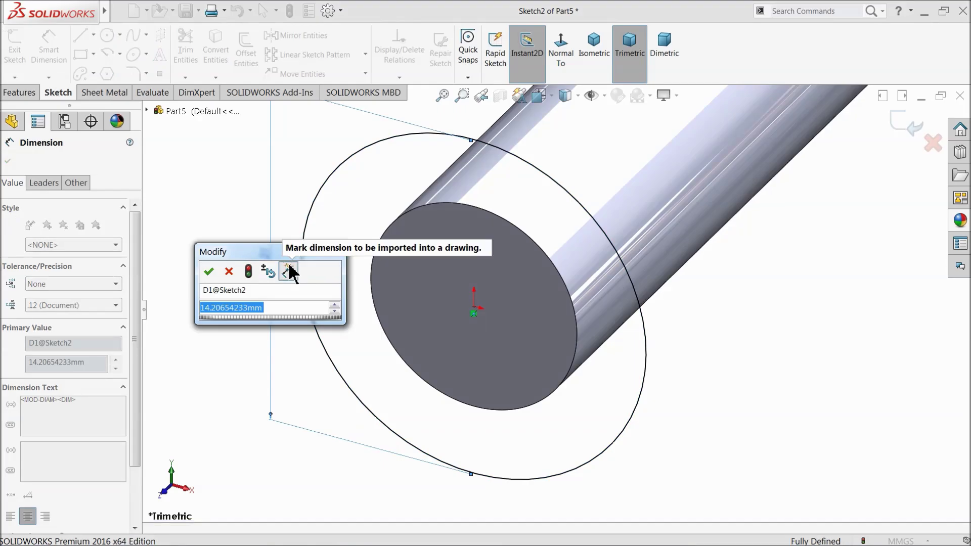
pyautogui.write('10.5')
pyautogui.press('Return')
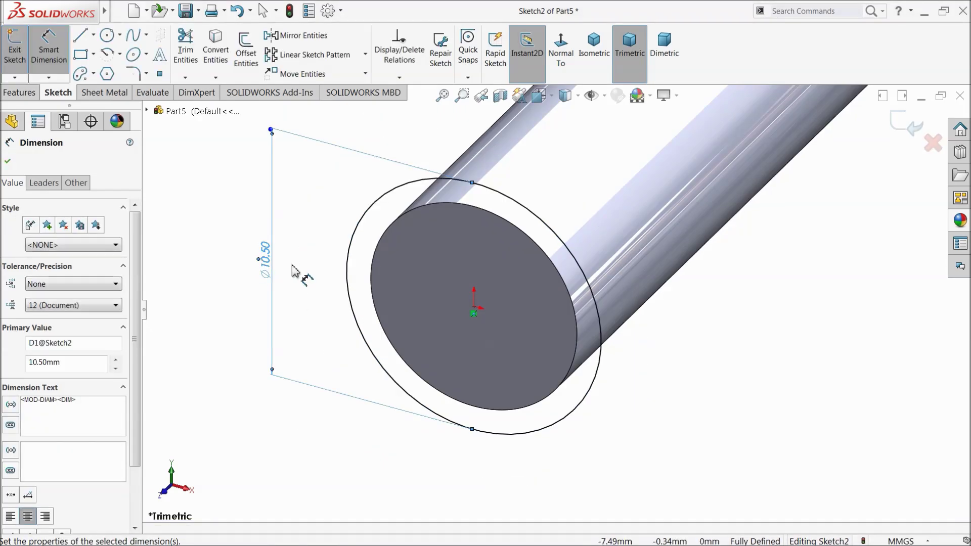
# Start a Helix and Spiral curve from the 10.5 mm circle, defined by Height and Pitch
pyautogui.click(21, 92)
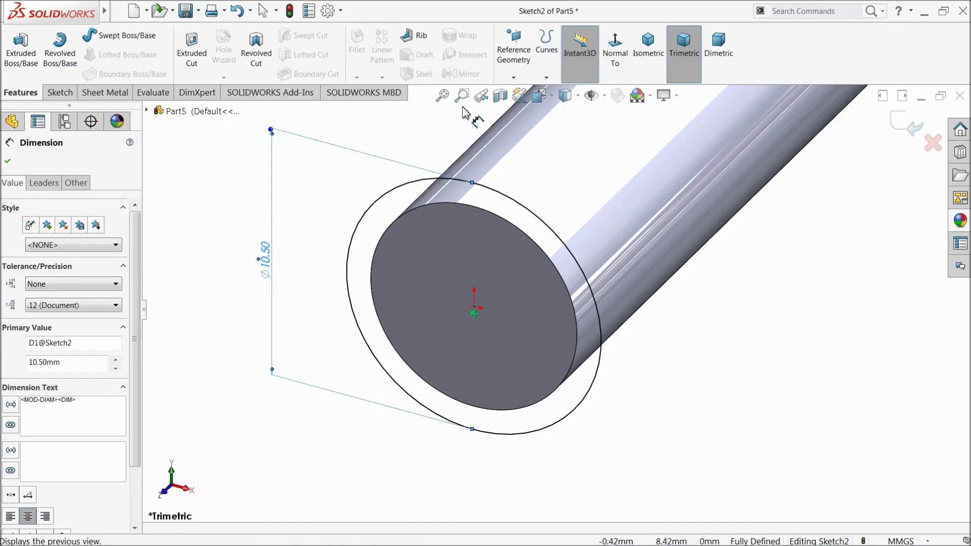
pyautogui.click(547, 70)
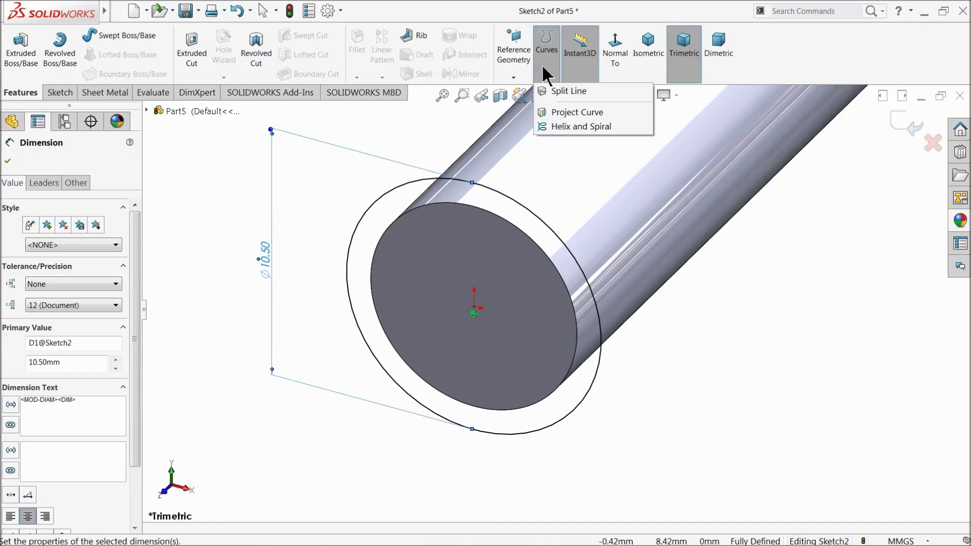
pyautogui.click(563, 125)
pyautogui.click(50, 200)
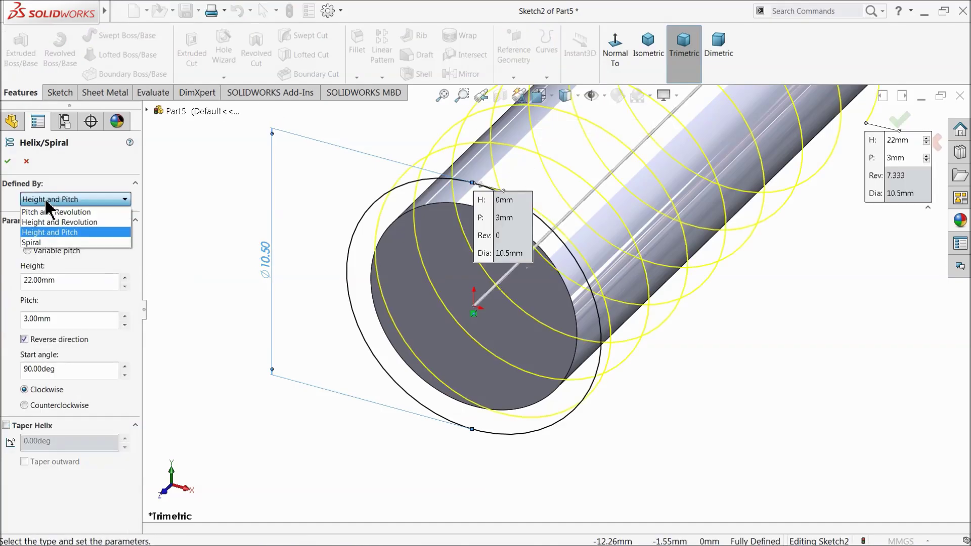
pyautogui.click(55, 204)
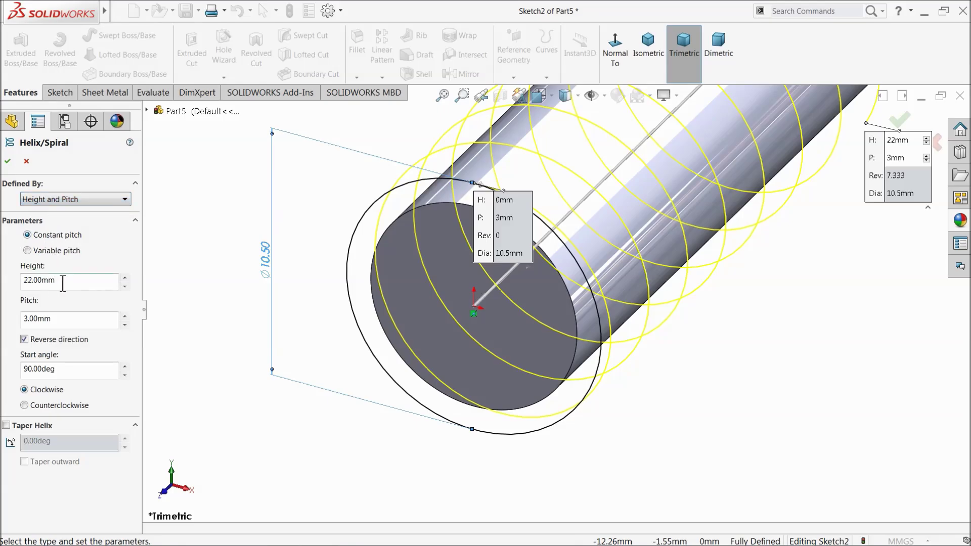
# Create the helix with constant pitch, 22 mm height, 3 mm pitch, reversed direction, 90° start angle and clockwise rotation
pyautogui.moveTo(63, 283); pyautogui.dragTo(9, 284)
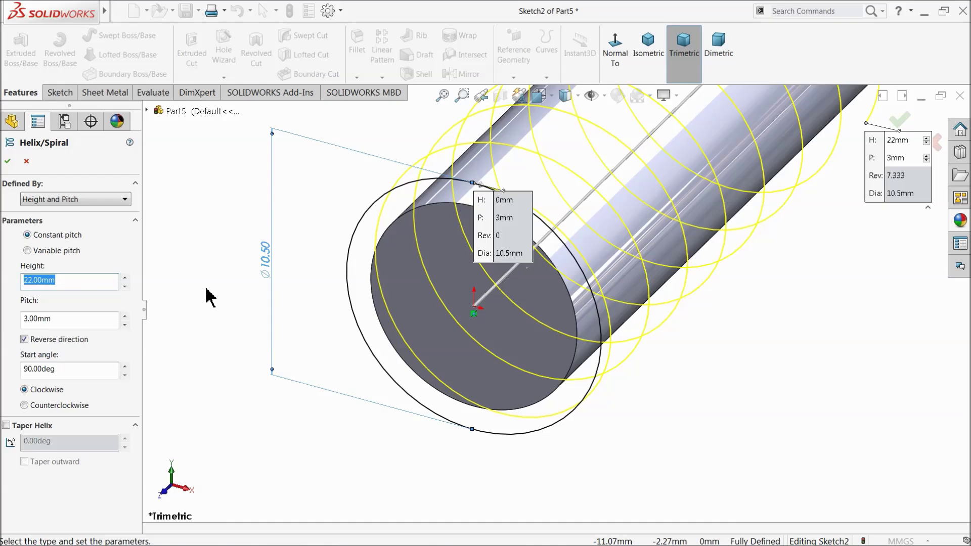
pyautogui.moveTo(61, 323); pyautogui.dragTo(17, 327)
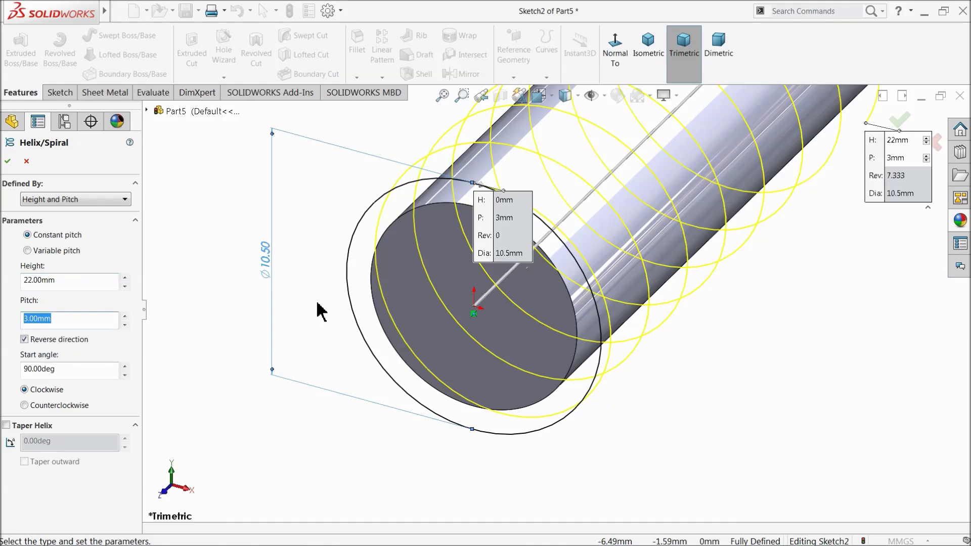
pyautogui.scroll(4, 354, 307)
pyautogui.scroll(-1, 678, 173)
pyautogui.scroll(-2, 678, 173)
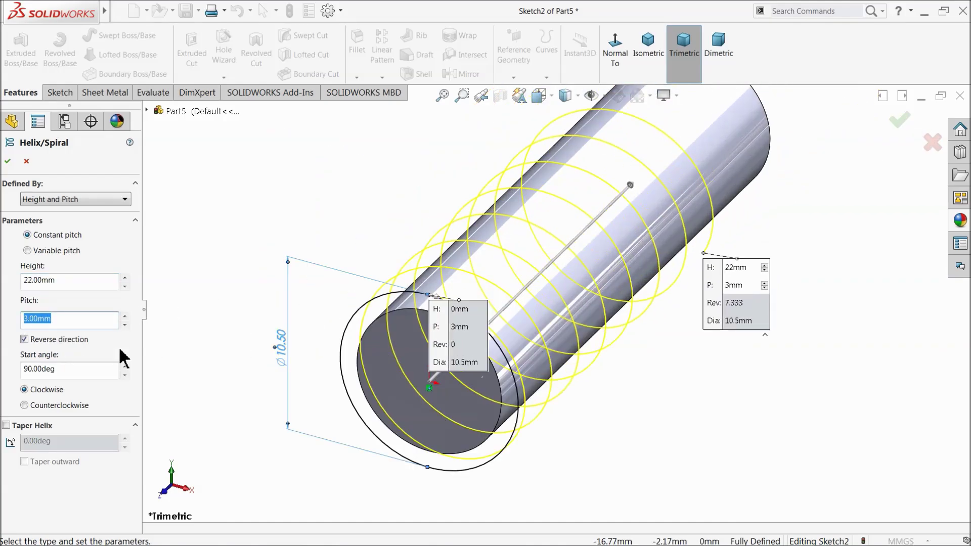
pyautogui.click(24, 340)
pyautogui.click(24, 340)
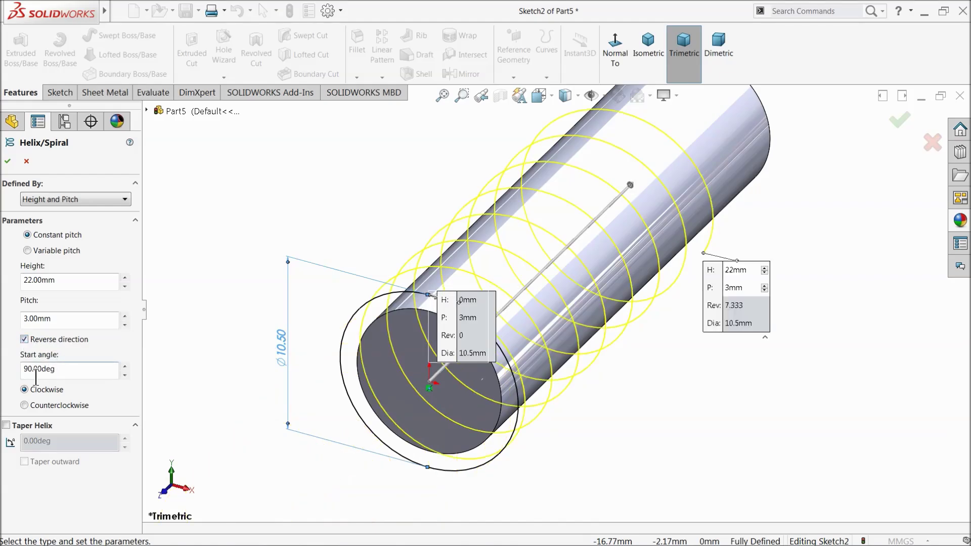
pyautogui.click(8, 161)
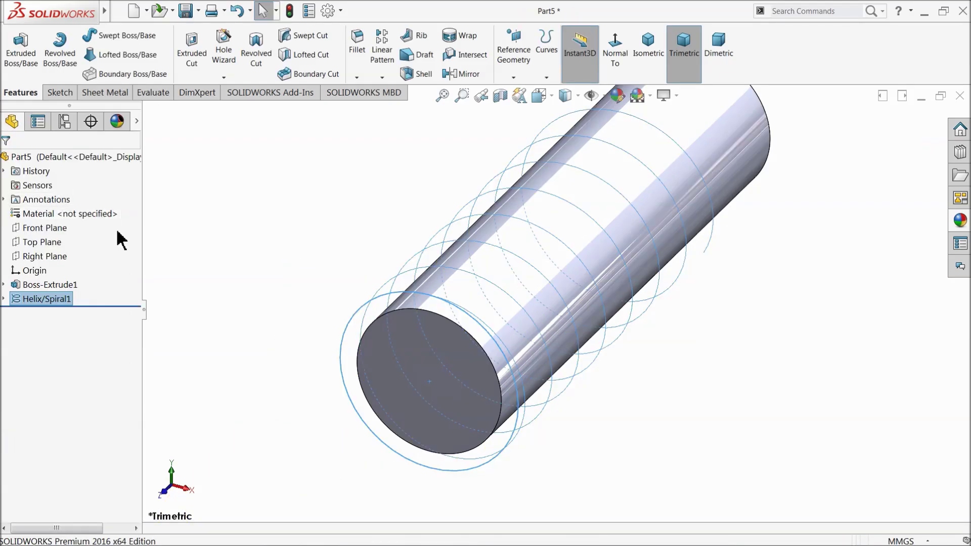
pyautogui.click(225, 250)
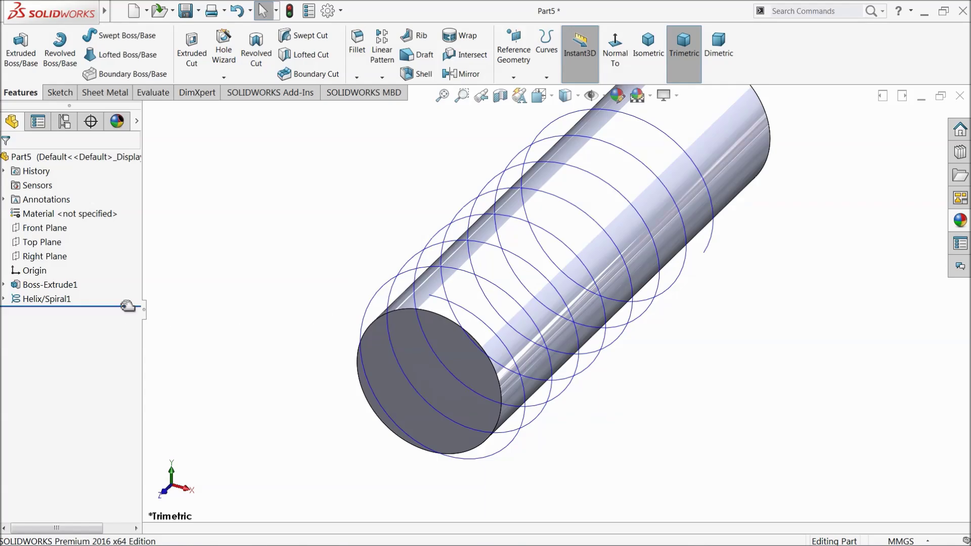
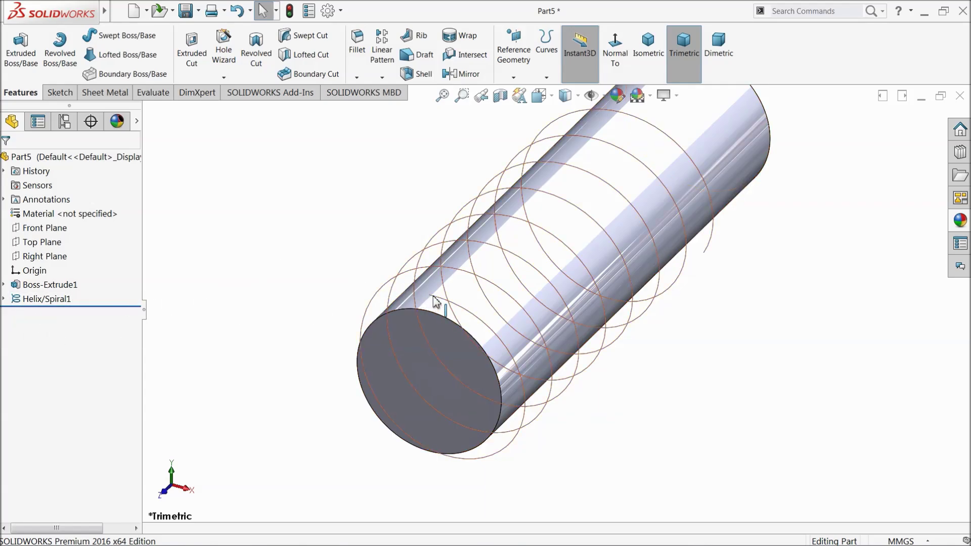
# Start a sketch on the Right Plane and draw a vertical centerline about 2.3 mm long ending at the cylinder's upper front corner
pyautogui.click(24, 257)
pyautogui.click(28, 248)
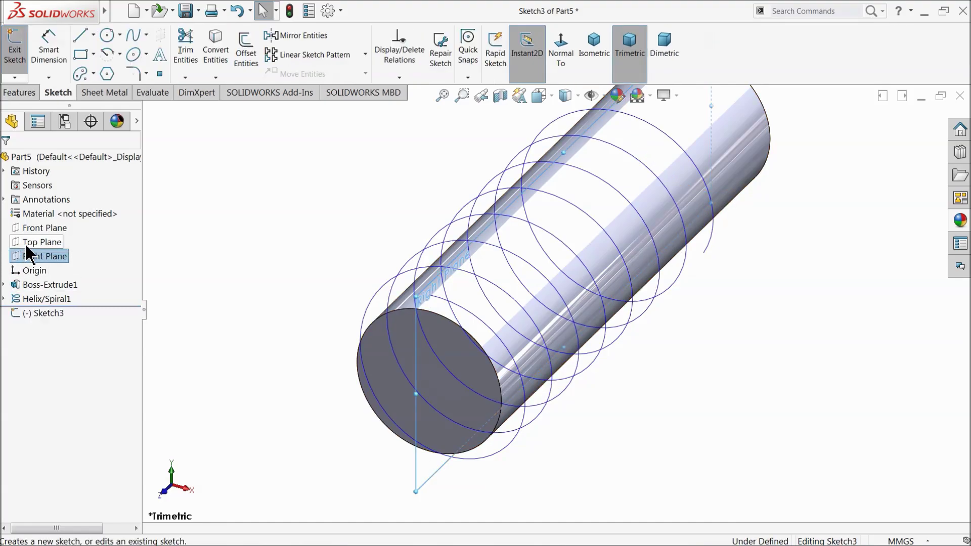
pyautogui.click(556, 56)
pyautogui.scroll(-5, 359, 223)
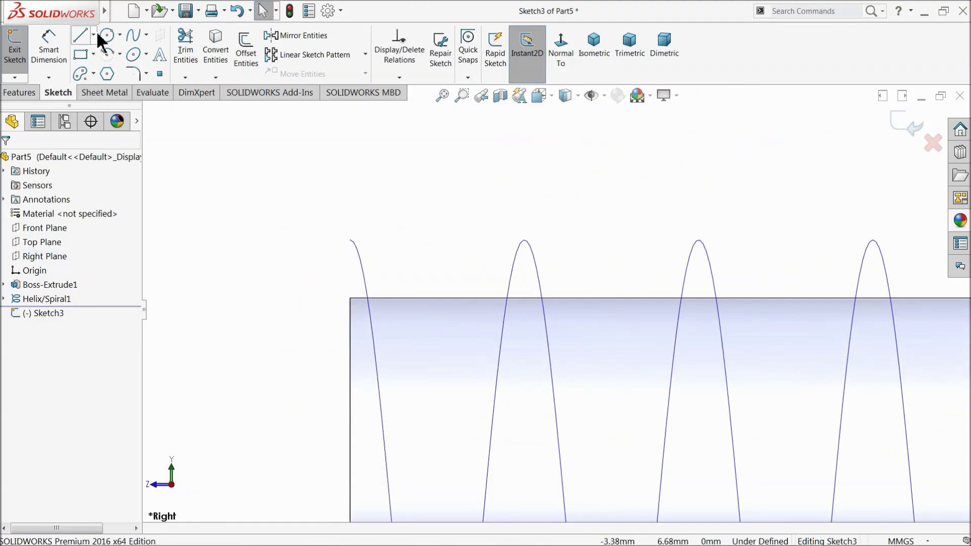
pyautogui.click(94, 34)
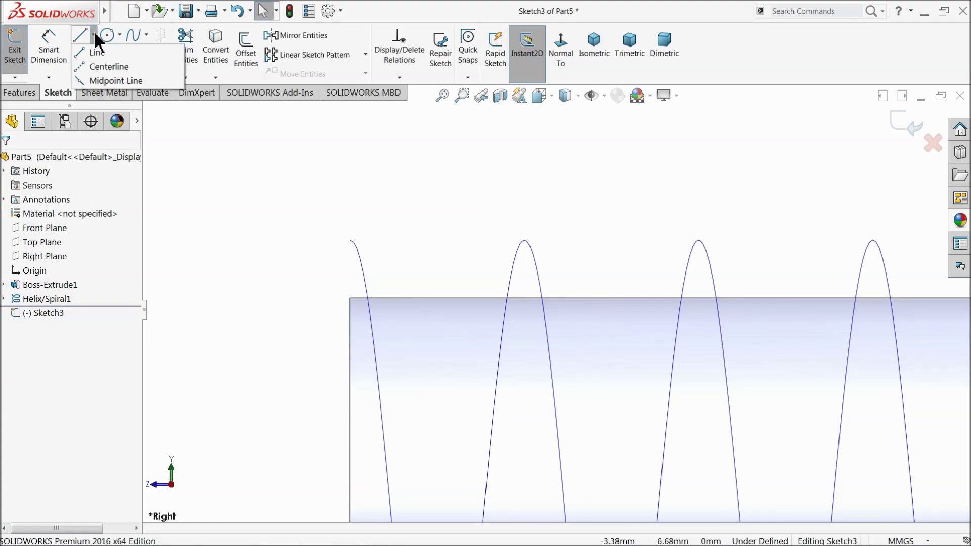
pyautogui.click(103, 67)
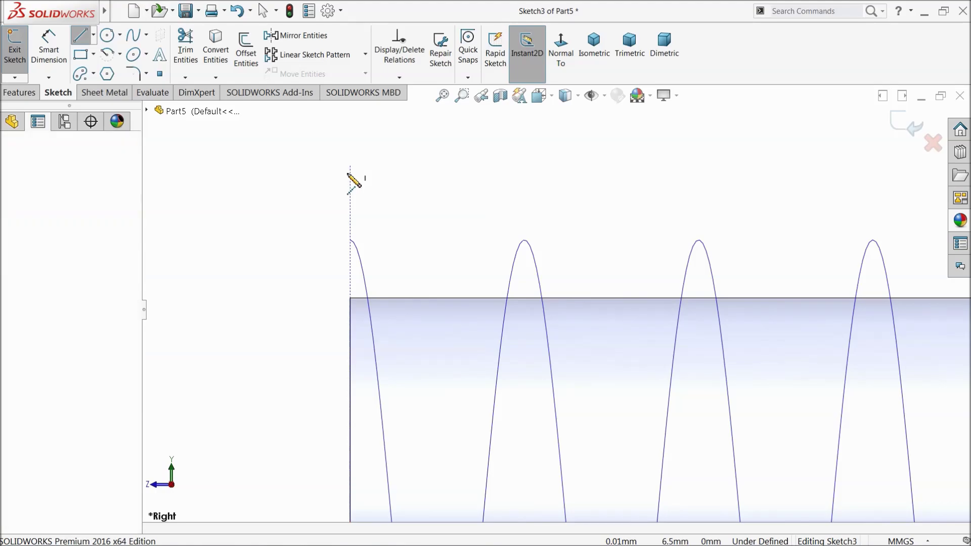
pyautogui.click(351, 167)
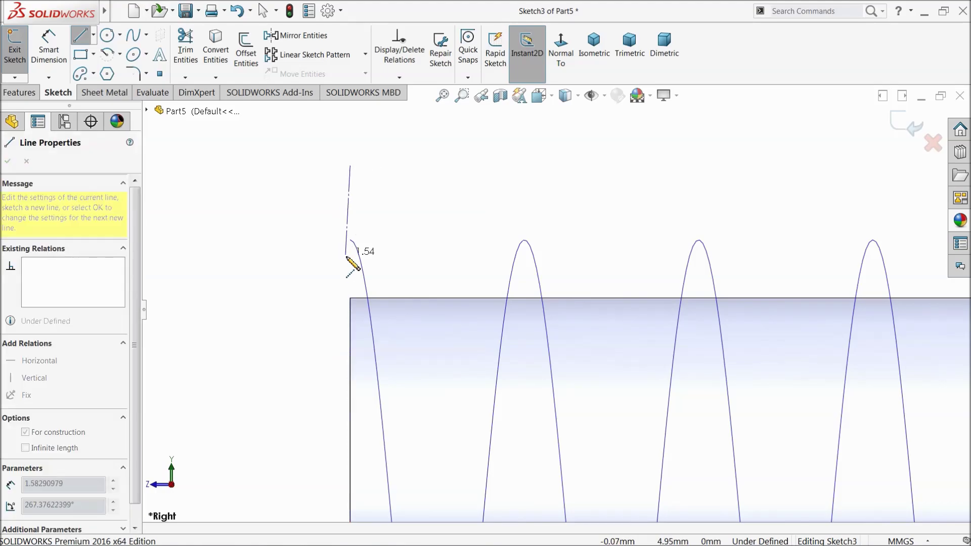
pyautogui.click(350, 298)
# Draw centerlines forming a triangle around the vertical centerline, with its apex at the top and its base level with the cylinder's upper edge
pyautogui.click(315, 298)
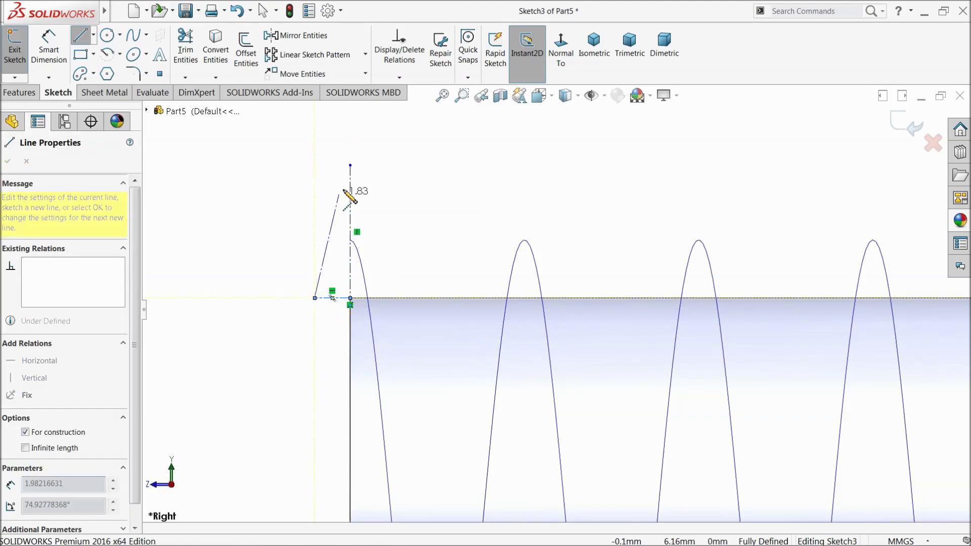
pyautogui.click(351, 165)
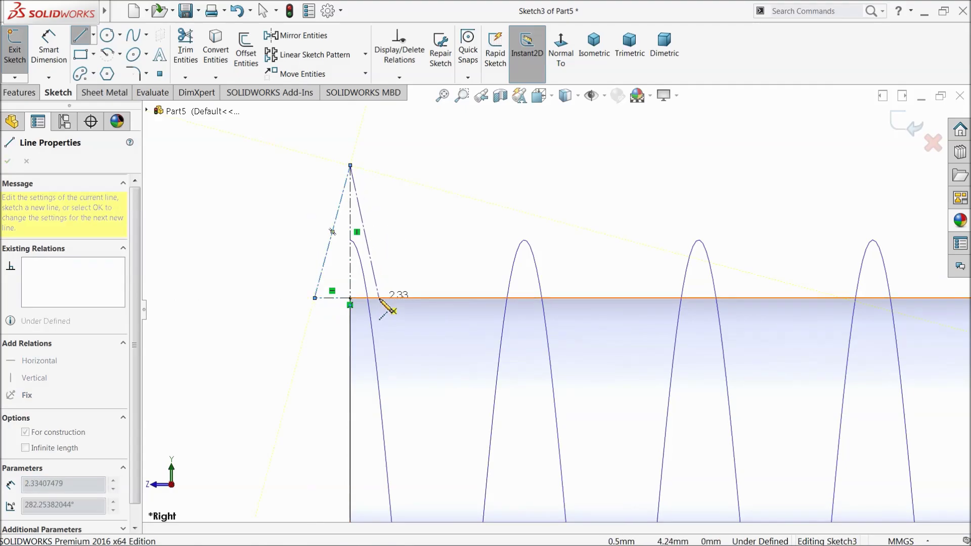
pyautogui.click(379, 298)
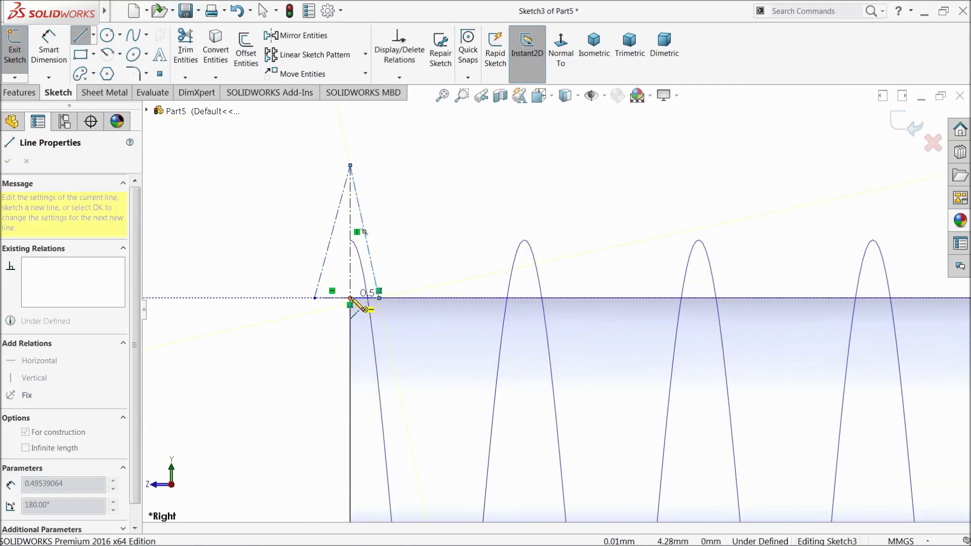
pyautogui.click(351, 299)
pyautogui.rightClick(415, 177)
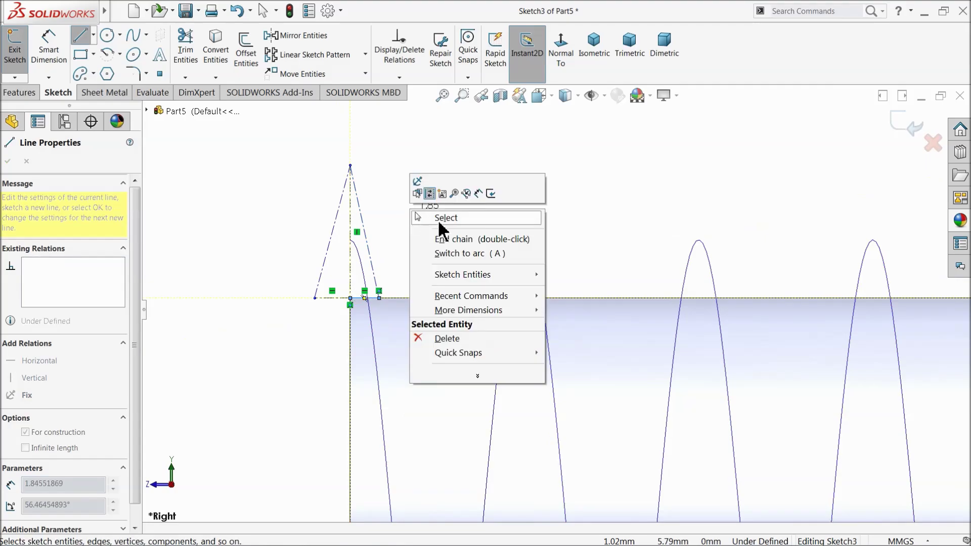
pyautogui.click(438, 217)
pyautogui.scroll(-4, 334, 218)
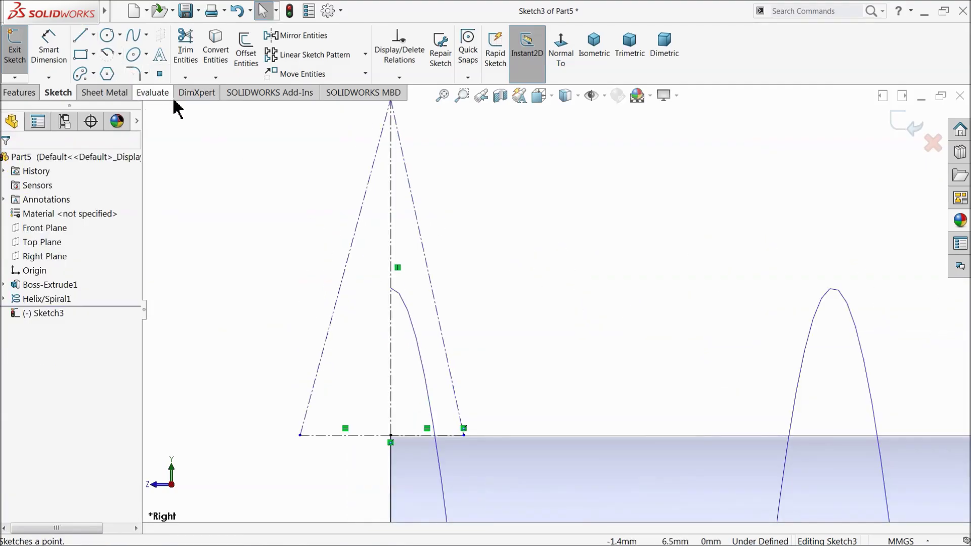
# Draw a horizontal centerline about 2.4 mm long across the triangle, just above the helix's start point and extending past both sides
pyautogui.scroll(5, 306, 173)
pyautogui.scroll(-3, 666, 375)
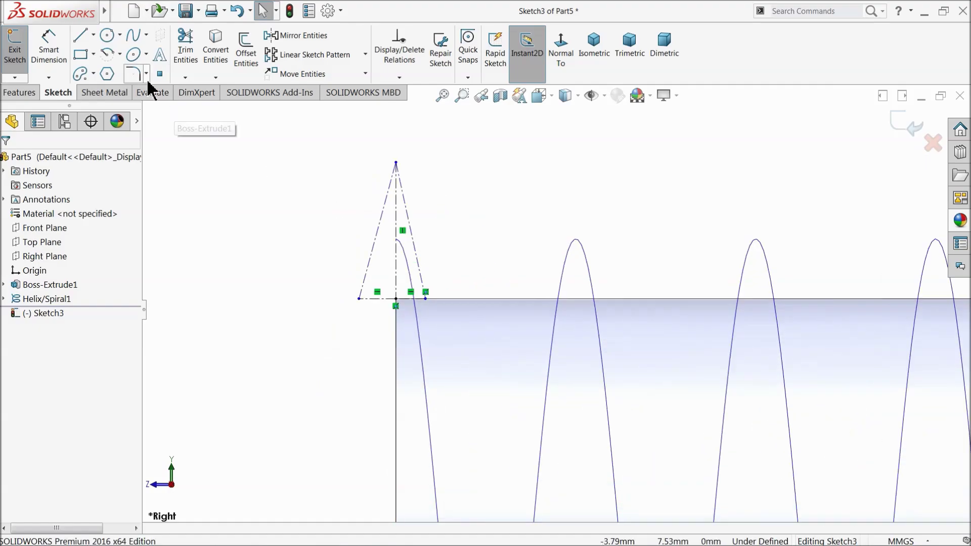
pyautogui.click(94, 36)
pyautogui.click(108, 66)
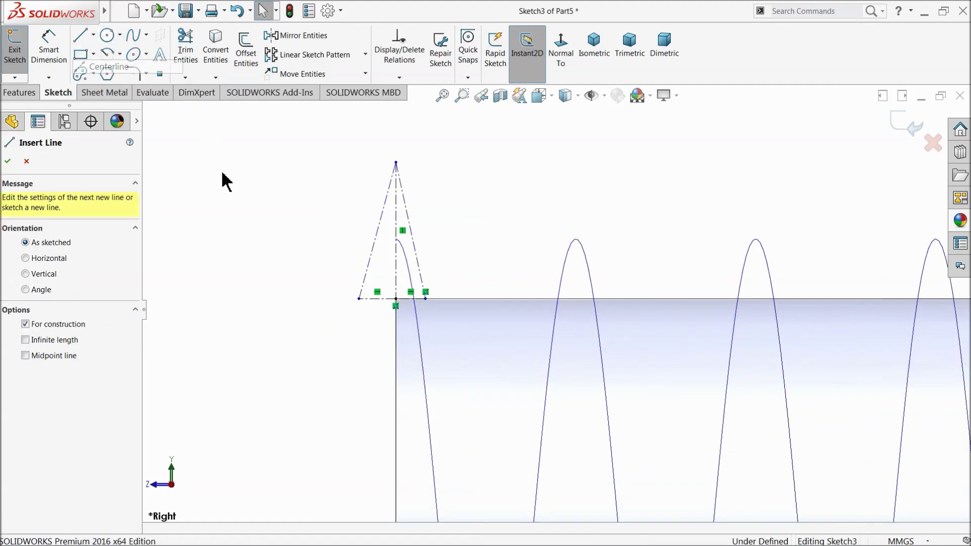
pyautogui.click(329, 234)
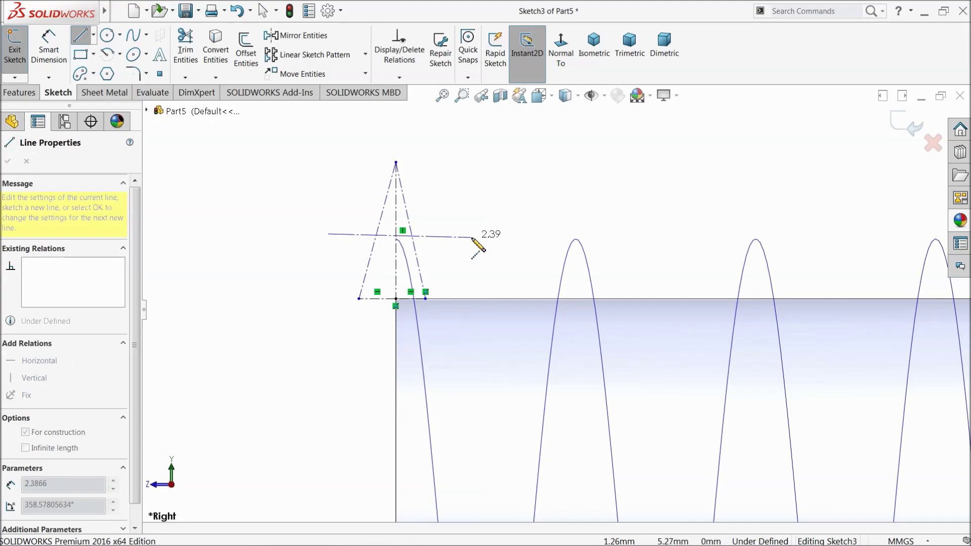
pyautogui.click(477, 234)
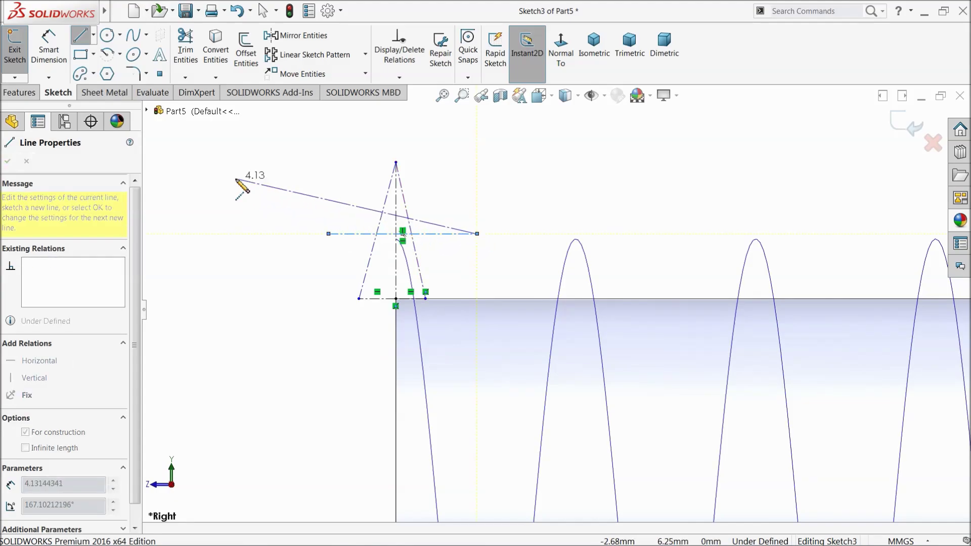
pyautogui.press('Escape')
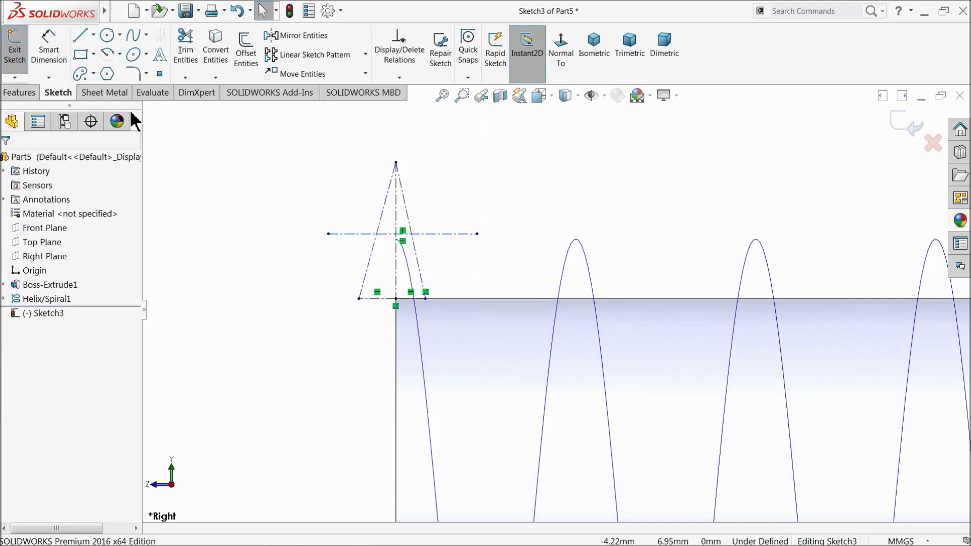
# Draw a second horizontal centerline about 1.8 mm long across the triangle, between the first horizontal centerline and the apex
pyautogui.click(94, 35)
pyautogui.click(113, 69)
pyautogui.click(395, 209)
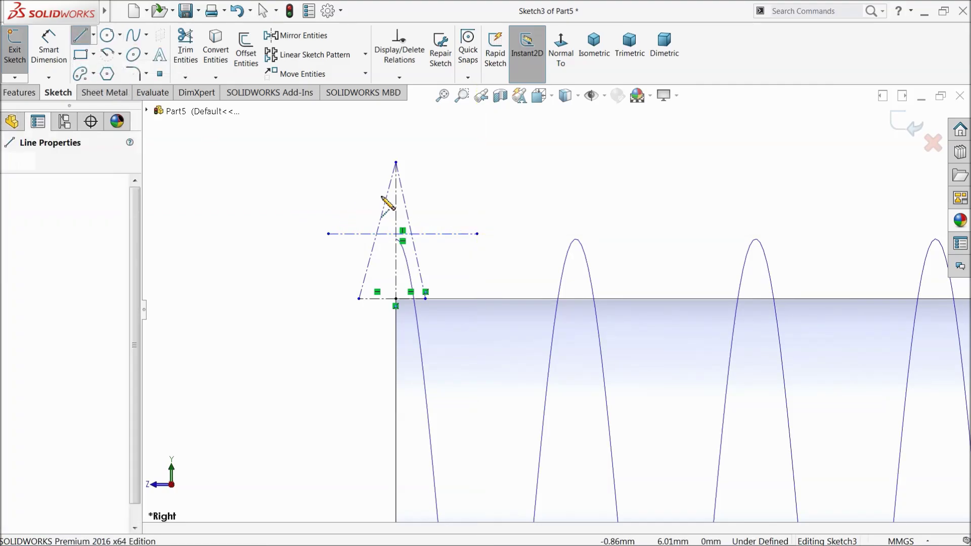
pyautogui.click(450, 194)
pyautogui.rightClick(475, 163)
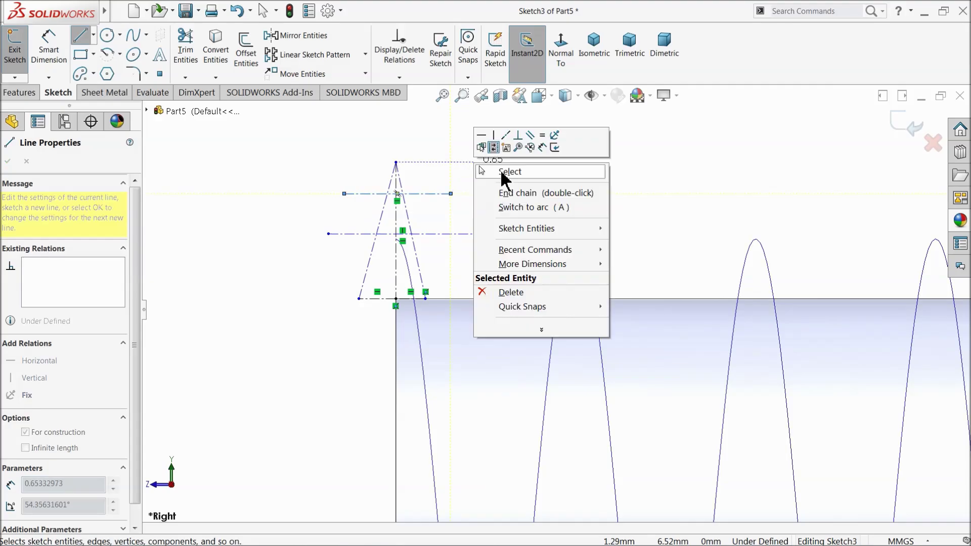
pyautogui.click(510, 172)
# Dimension the lower of the two horizontal centerlines crossing the triangle at 5.25 mm from the origin
pyautogui.scroll(5, 437, 304)
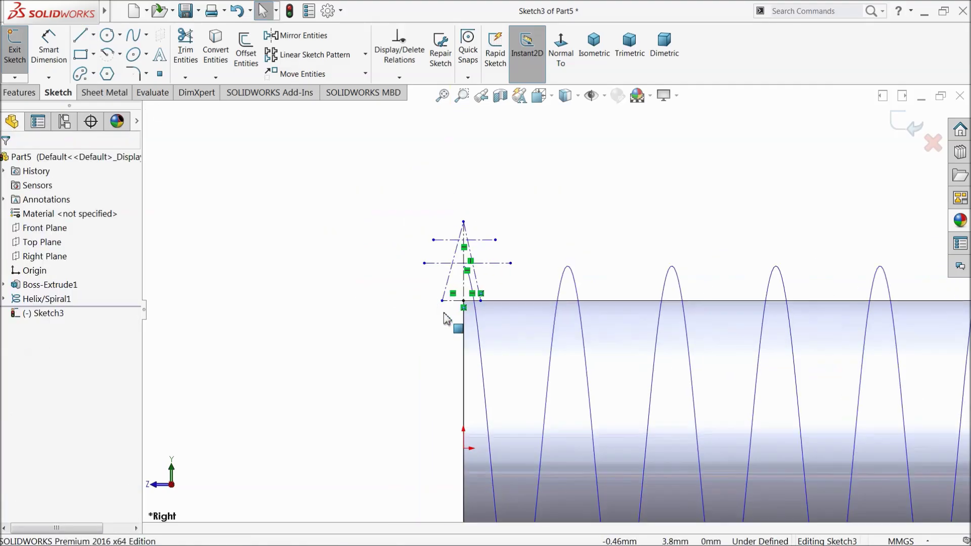
pyautogui.scroll(-3, 517, 385)
pyautogui.scroll(1, 612, 231)
pyautogui.scroll(-1, 614, 232)
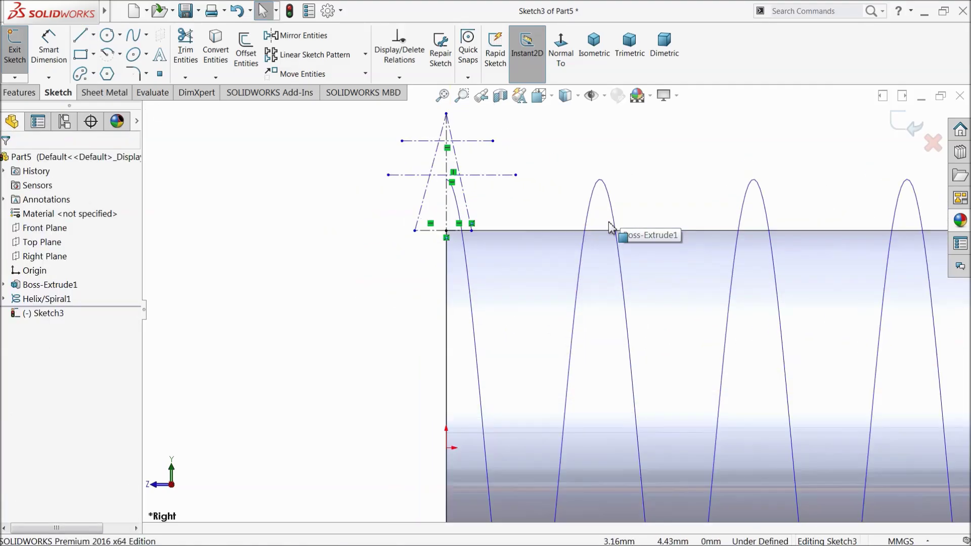
pyautogui.click(48, 48)
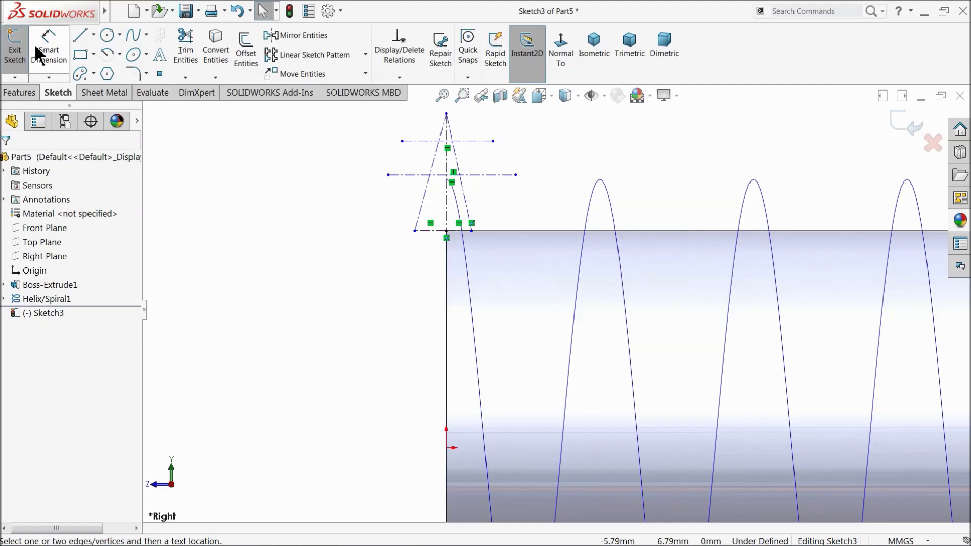
pyautogui.click(405, 175)
pyautogui.click(446, 447)
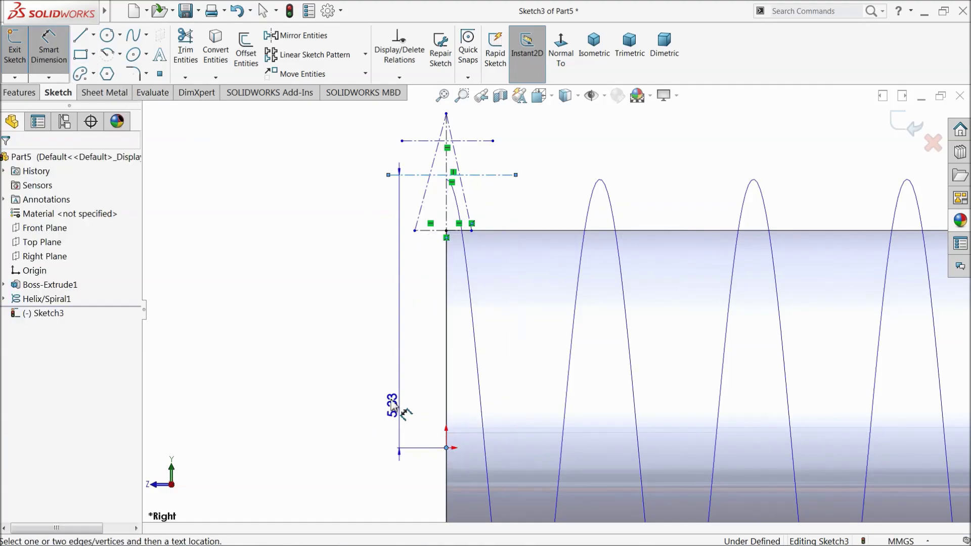
pyautogui.click(345, 327)
pyautogui.write('5.')
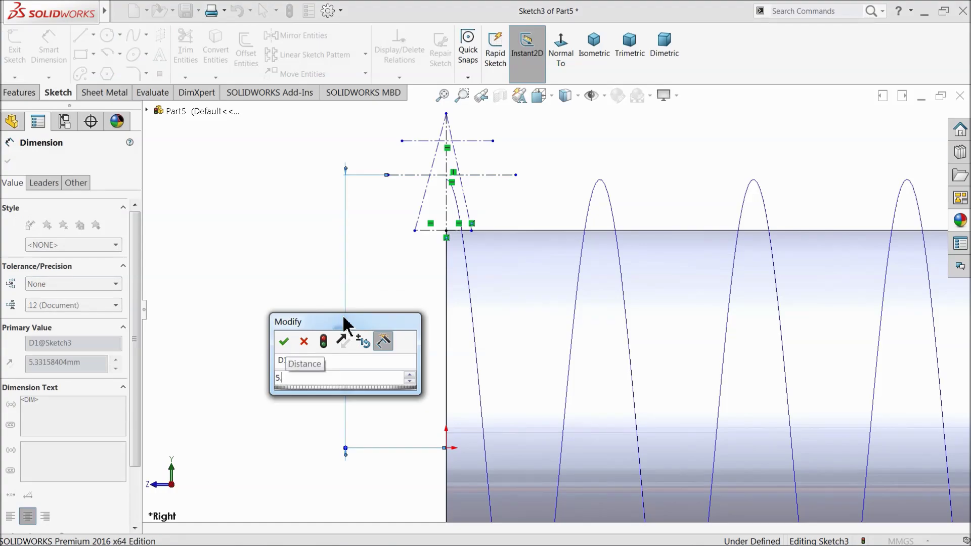
pyautogui.write('25')
pyautogui.press('Return')
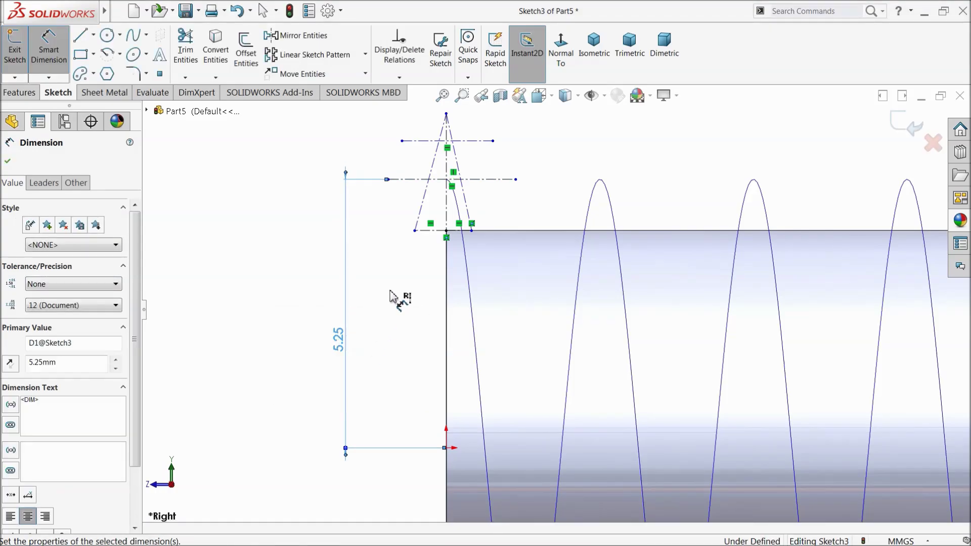
# Dimension the upper horizontal centerline near the triangle's apex at 6 mm from the origin
pyautogui.click(418, 142)
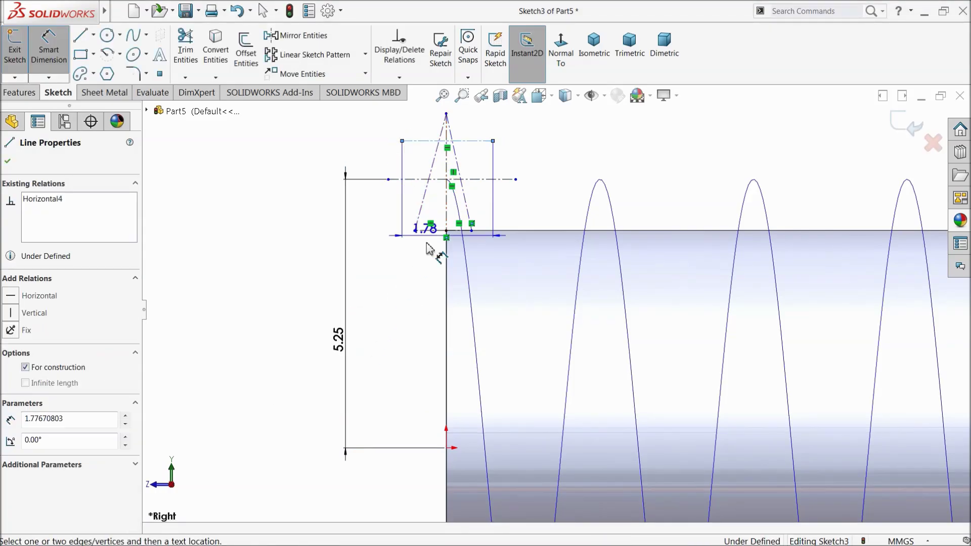
pyautogui.click(446, 449)
pyautogui.click(276, 326)
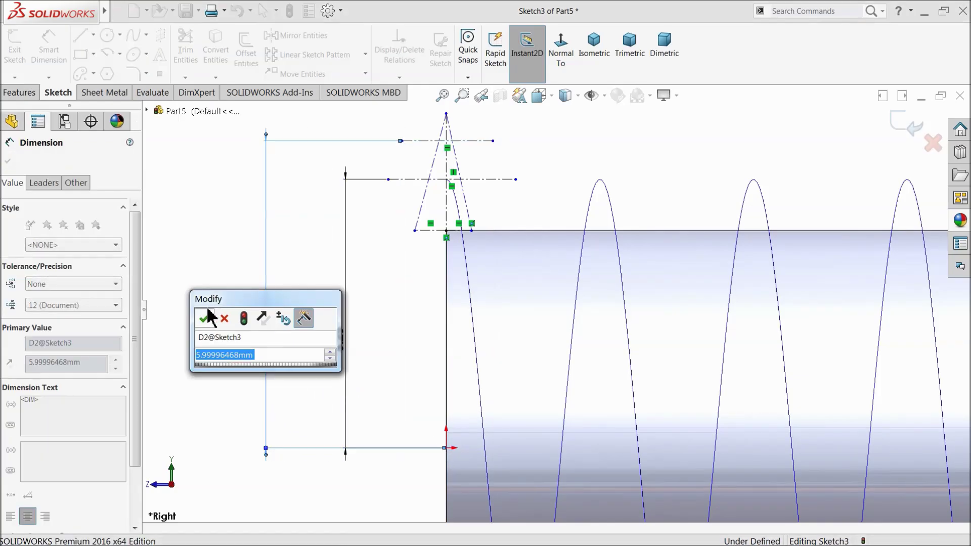
pyautogui.write('6')
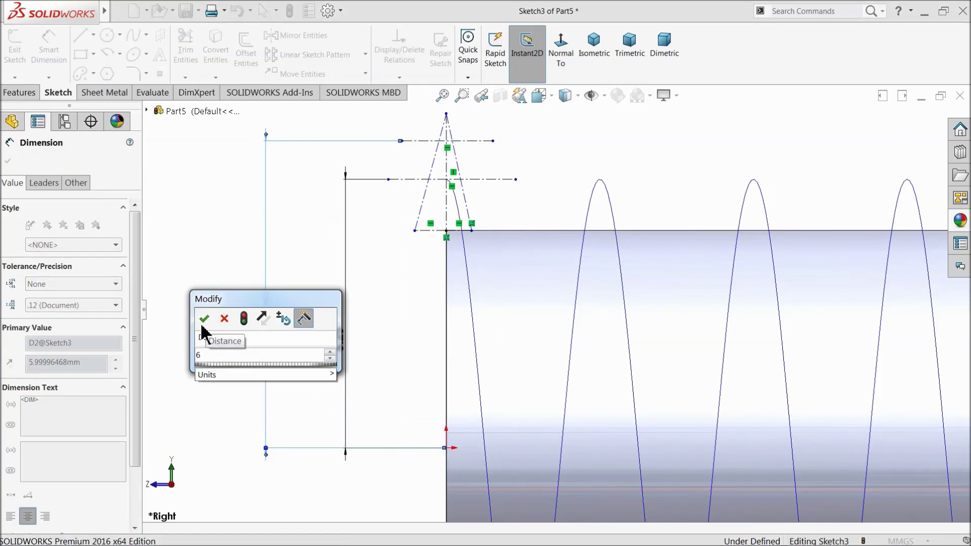
pyautogui.press('Return')
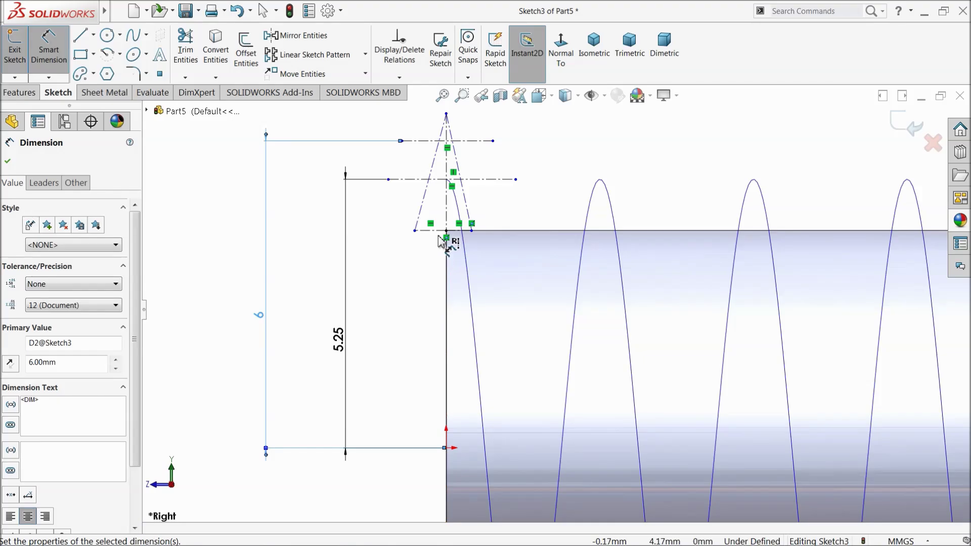
# Add a driven dimension for the height of the triangle's base centerline above the origin
pyautogui.click(438, 232)
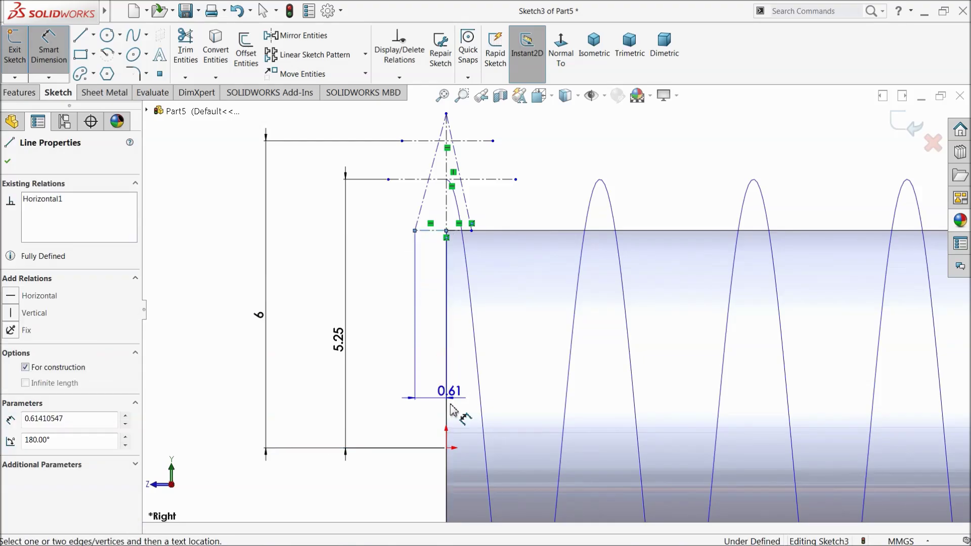
pyautogui.click(435, 448)
pyautogui.click(384, 345)
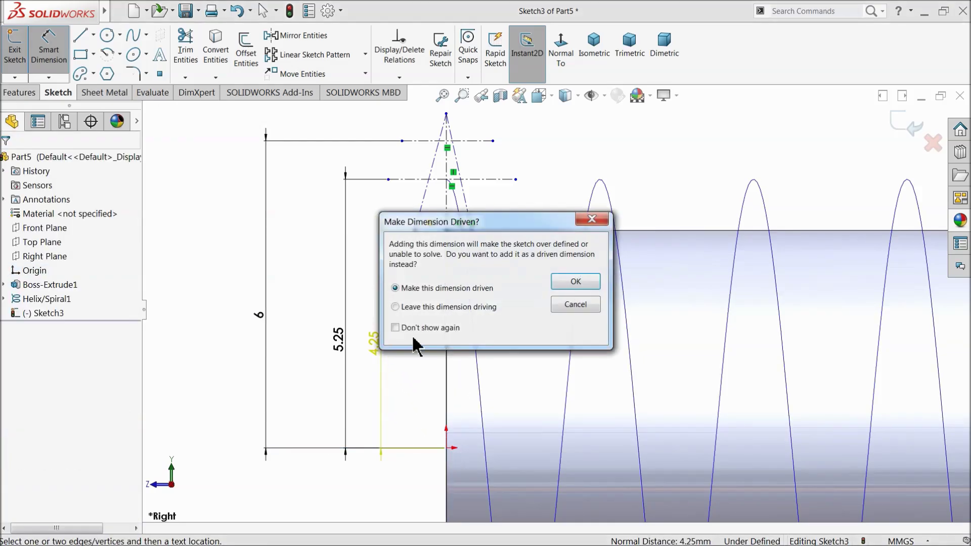
pyautogui.click(576, 282)
# Dimension the angle between the triangle's two slanted sides at 30°
pyautogui.scroll(-2, 468, 202)
pyautogui.scroll(-4, 478, 182)
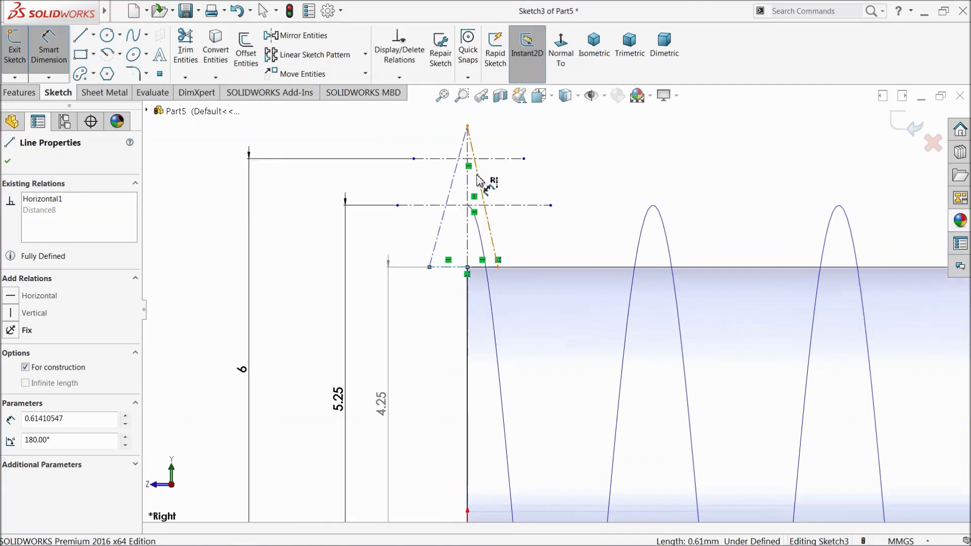
pyautogui.click(433, 208)
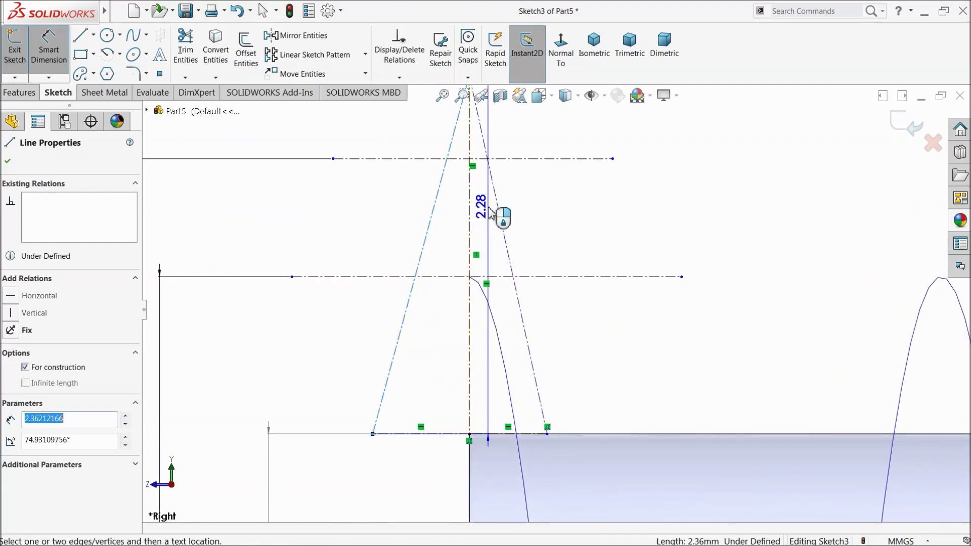
pyautogui.click(499, 219)
pyautogui.click(479, 221)
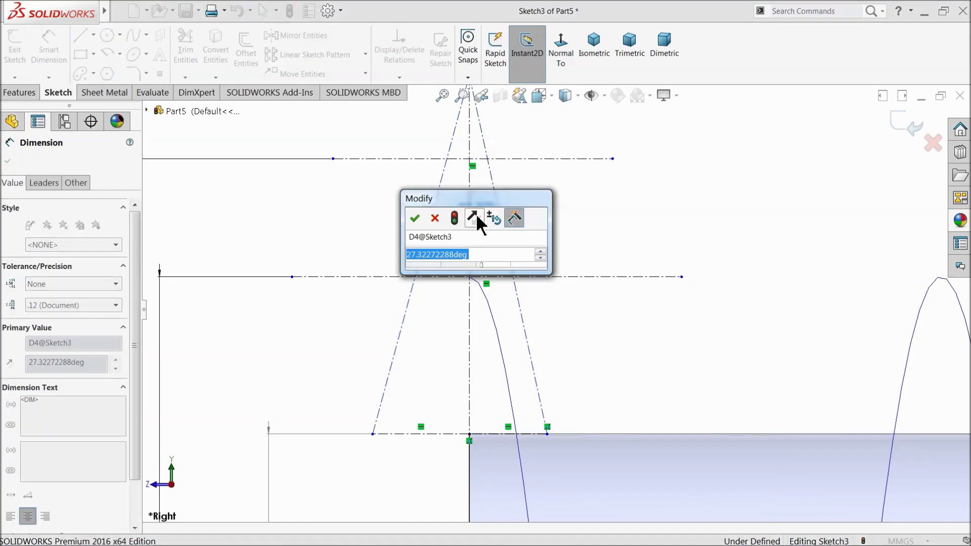
pyautogui.write('30')
pyautogui.click(416, 219)
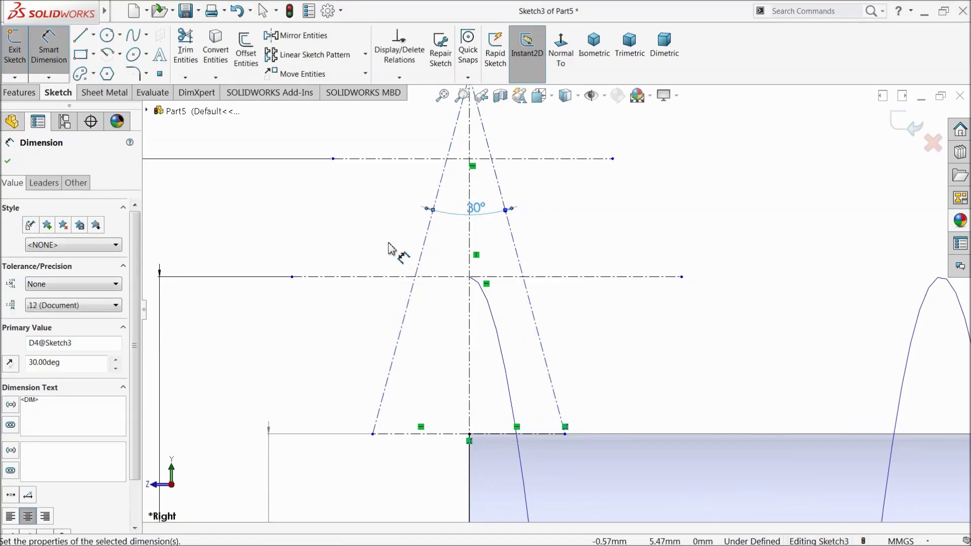
# Dimension the angle between the vertical centerline and the slanted side over the cylinder at 15°
pyautogui.click(471, 236)
pyautogui.click(513, 236)
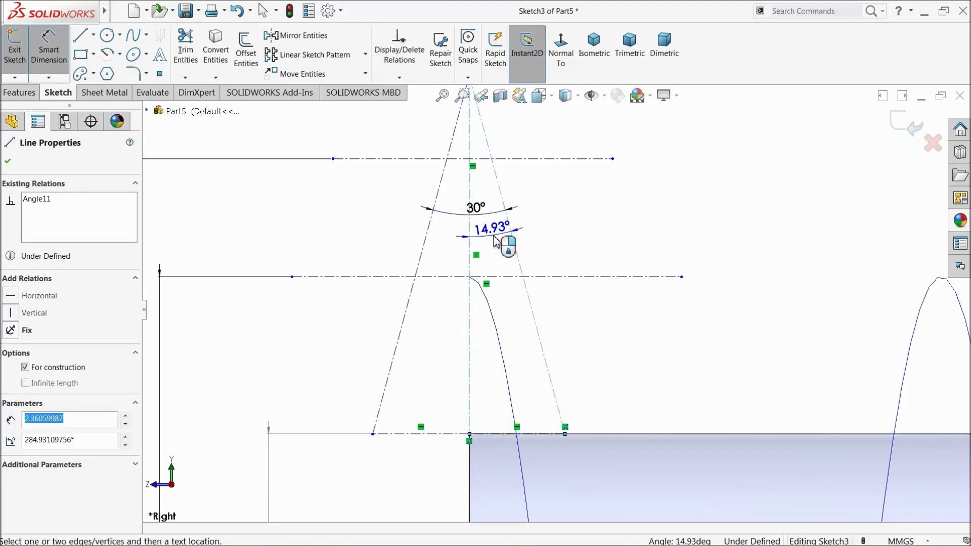
pyautogui.click(496, 242)
pyautogui.write('15')
pyautogui.click(435, 239)
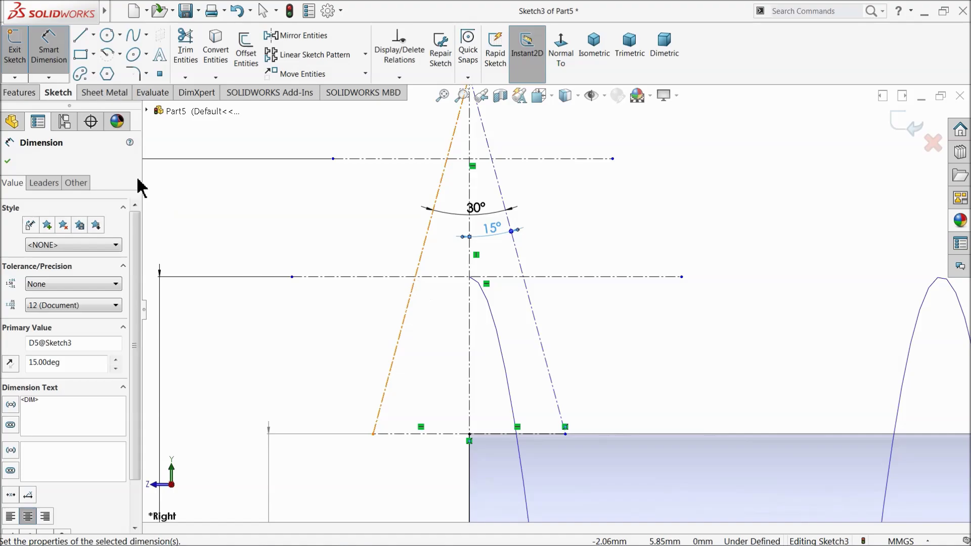
# Place sketch points where the 5.25 mm centerline crosses the vertical centerline and the slanted side over the cylinder
pyautogui.click(45, 59)
pyautogui.click(160, 74)
pyautogui.scroll(-4, 506, 291)
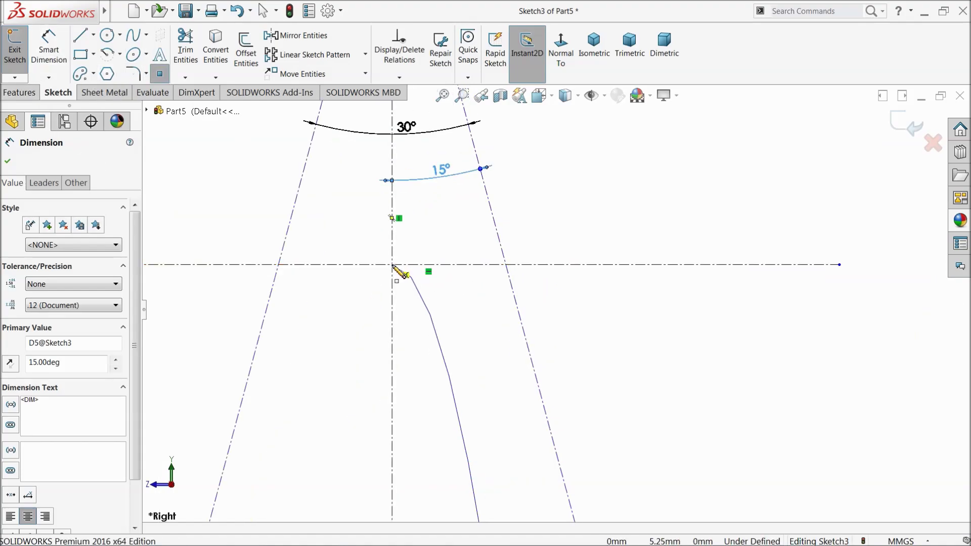
pyautogui.click(393, 265)
pyautogui.click(507, 265)
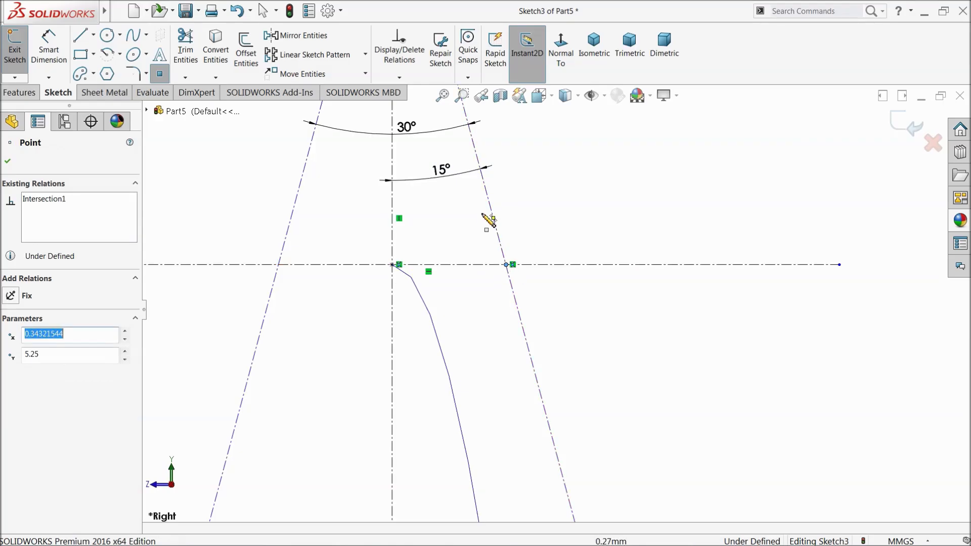
# Place sketch points where the 6 mm centerline crosses both slanted sides of the triangle, and finish placing points
pyautogui.scroll(3, 487, 222)
pyautogui.scroll(-4, 472, 191)
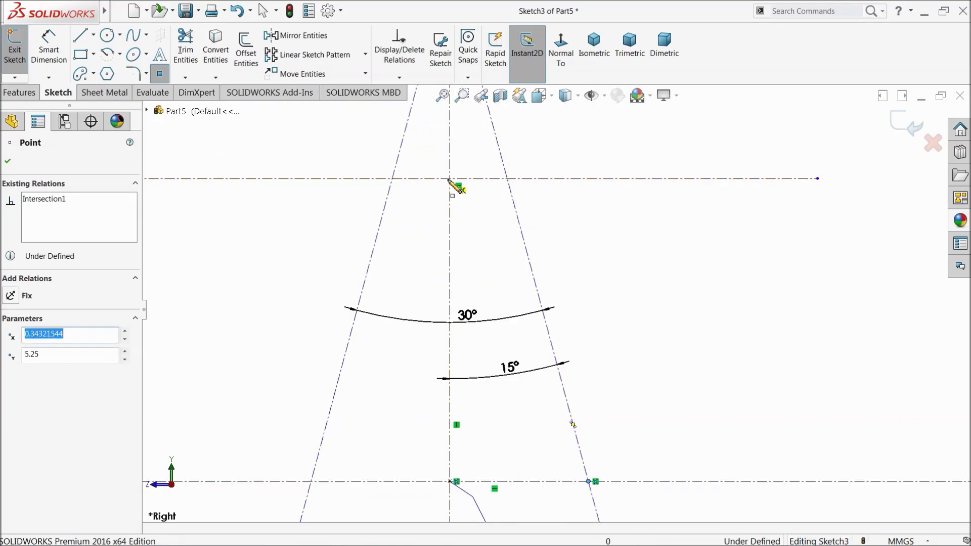
pyautogui.click(394, 178)
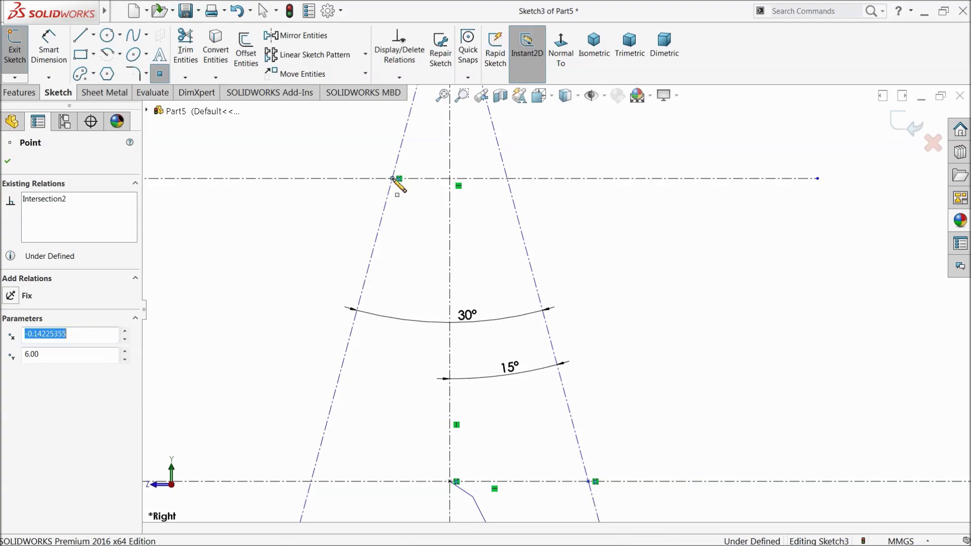
pyautogui.click(507, 178)
pyautogui.click(8, 161)
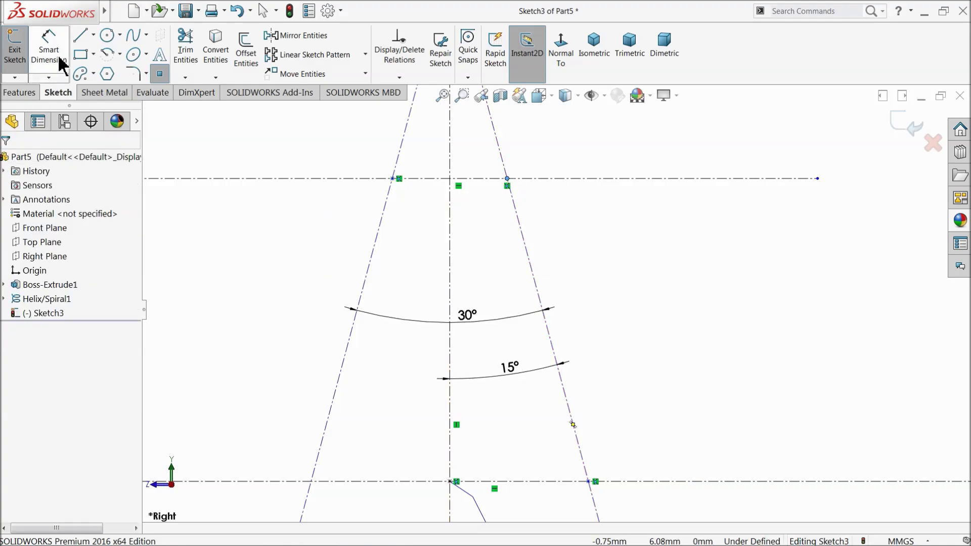
# Dimension the two points on the 5.25 mm centerline 0.75 mm apart and move the dimension text outside the triangle
pyautogui.scroll(5, 488, 260)
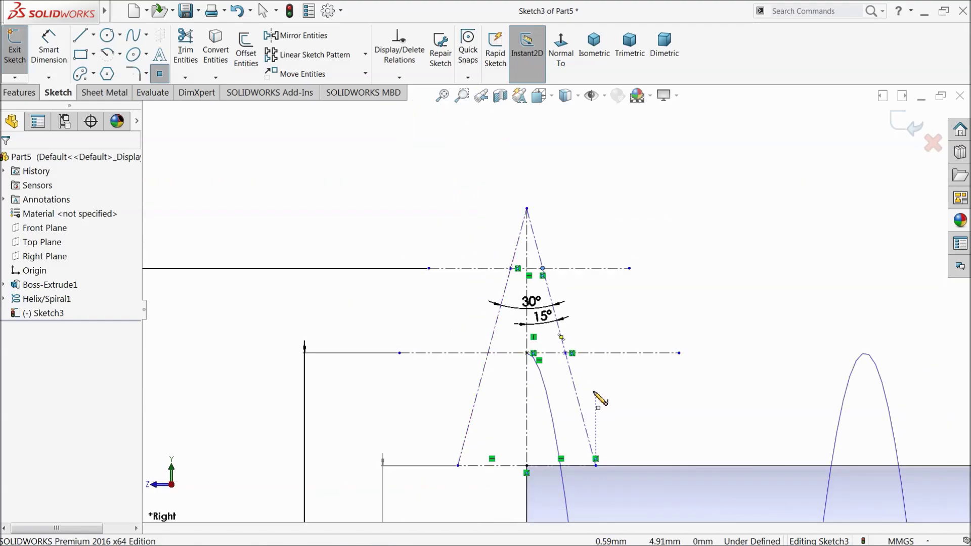
pyautogui.scroll(-5, 561, 314)
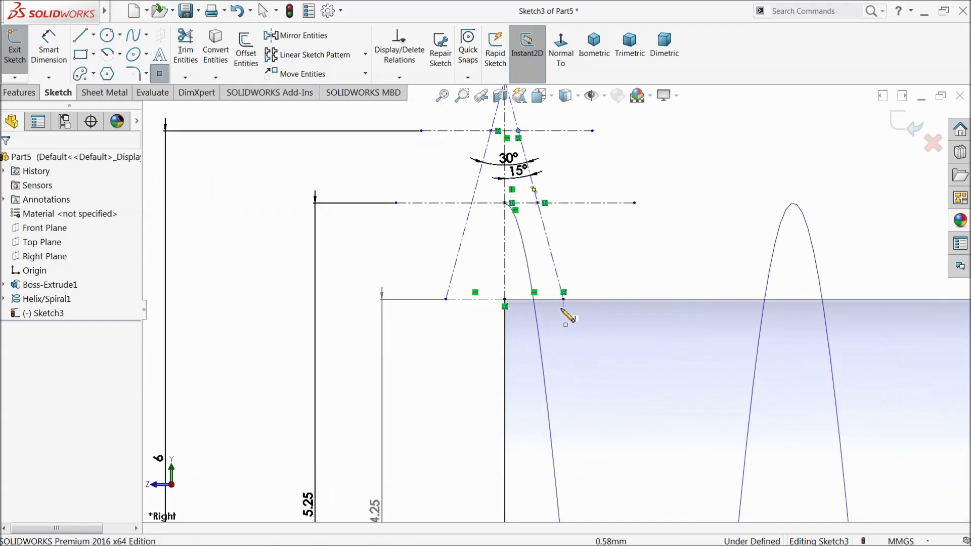
pyautogui.click(45, 55)
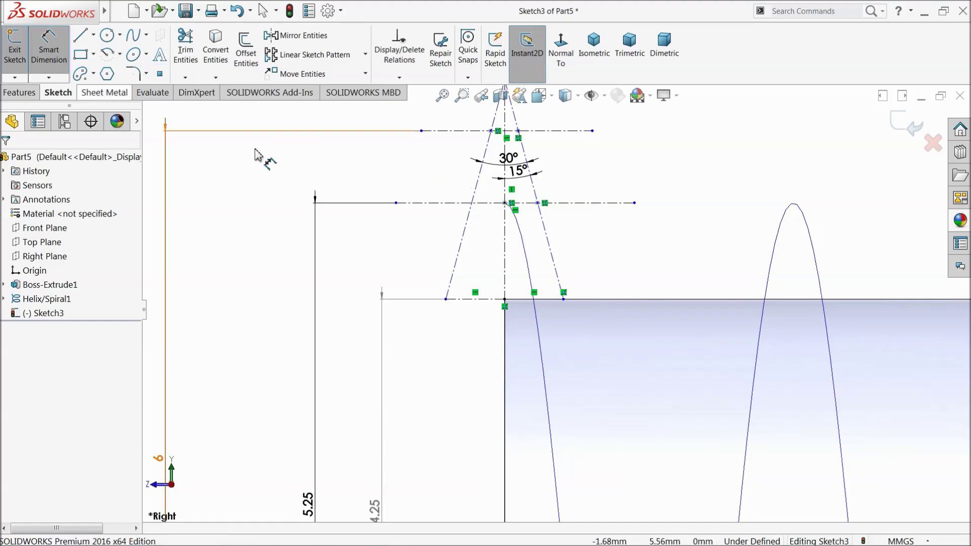
pyautogui.scroll(-3, 469, 192)
pyautogui.click(548, 216)
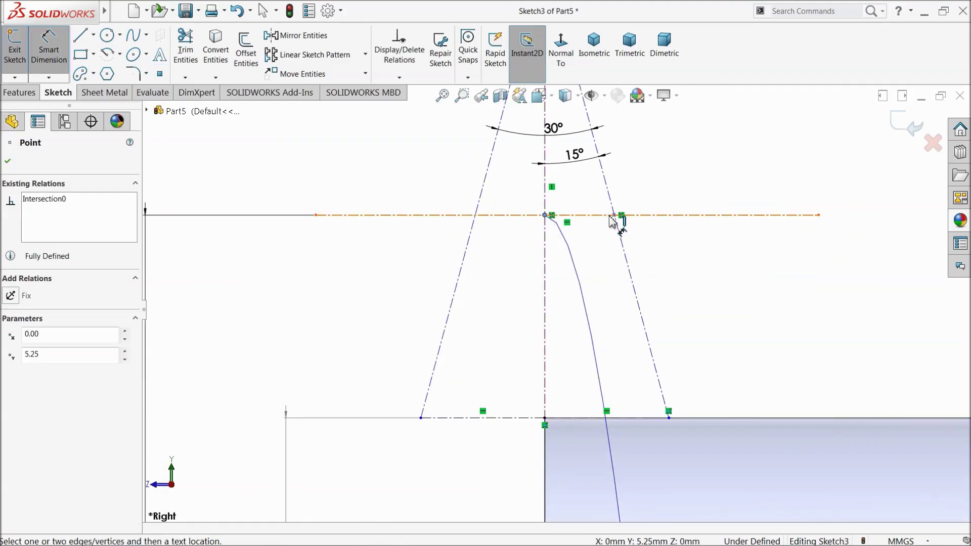
pyautogui.click(611, 216)
pyautogui.click(588, 250)
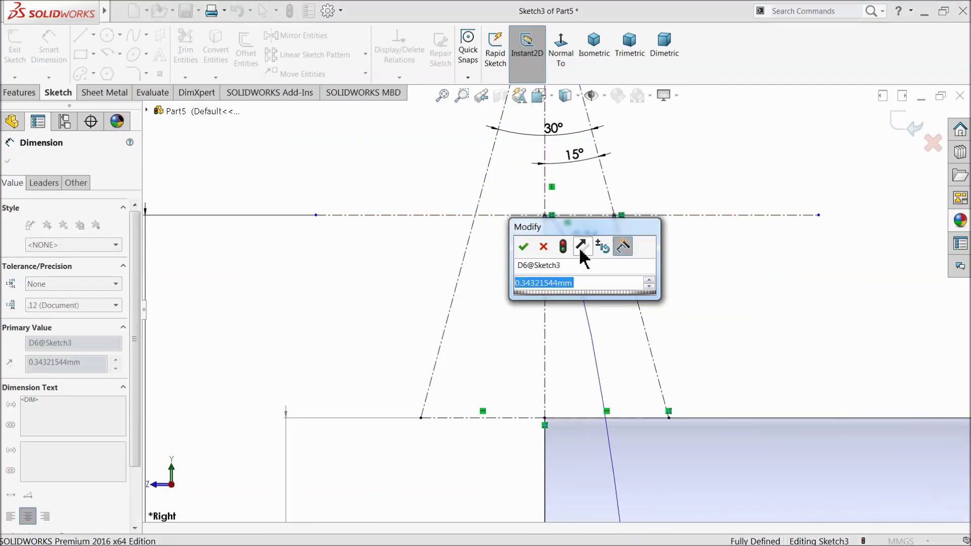
pyautogui.write('0.75')
pyautogui.click(523, 247)
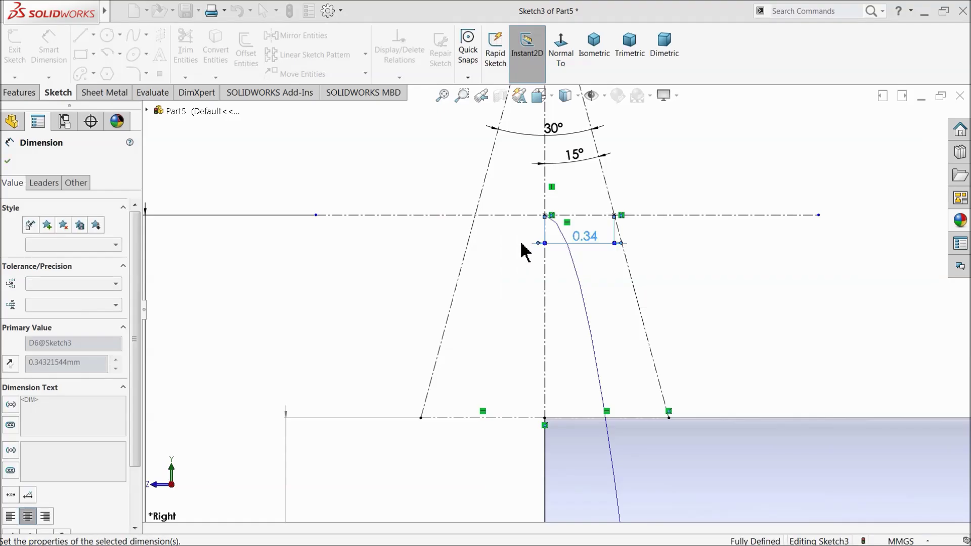
pyautogui.scroll(6, 587, 283)
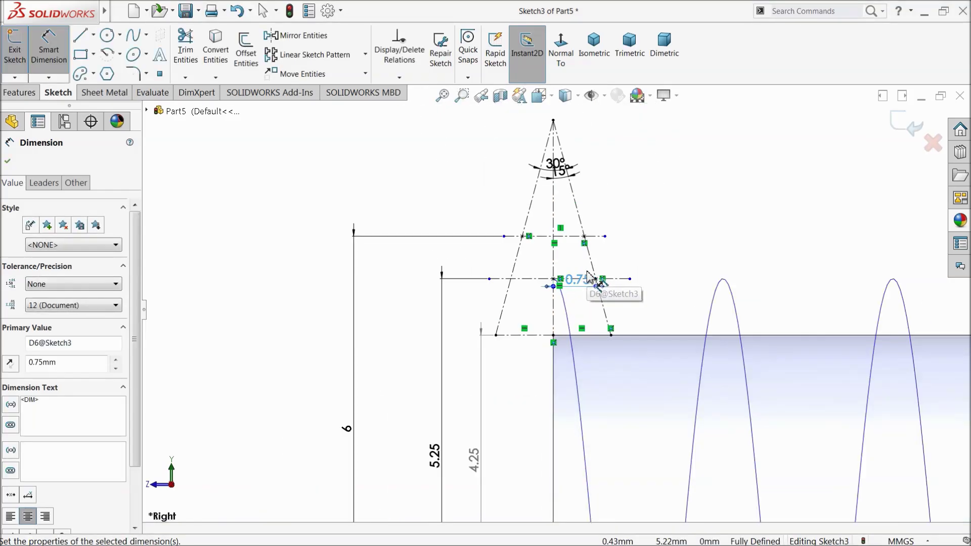
pyautogui.moveTo(586, 292); pyautogui.dragTo(629, 256)
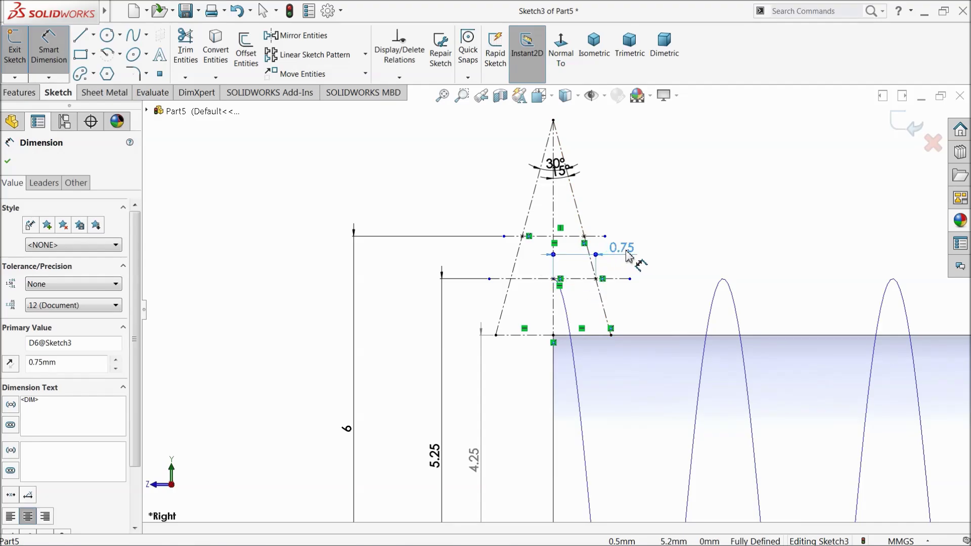
# Add a driven dimension between the two points where the 6 mm centerline crosses the slanted sides of the triangle
pyautogui.scroll(-5, 581, 235)
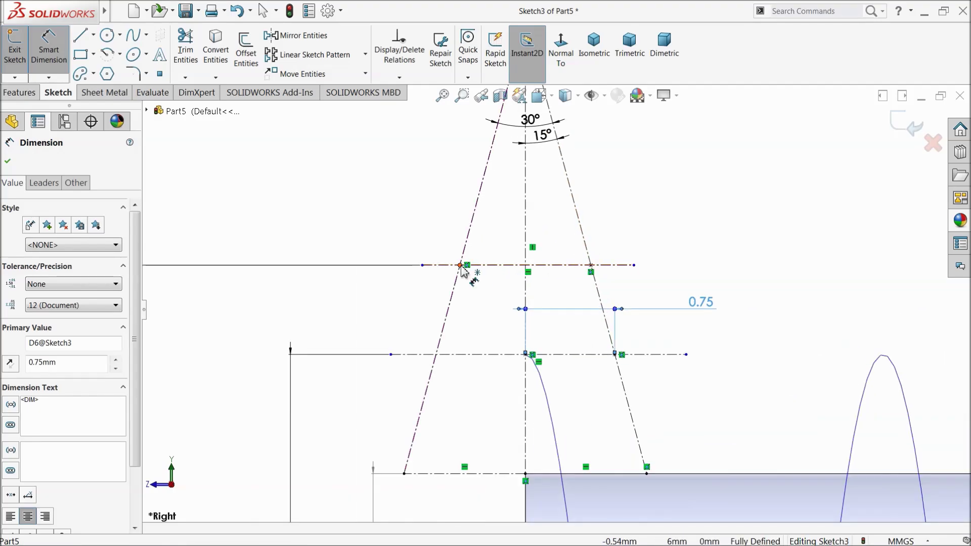
pyautogui.click(461, 266)
pyautogui.click(591, 267)
pyautogui.click(536, 218)
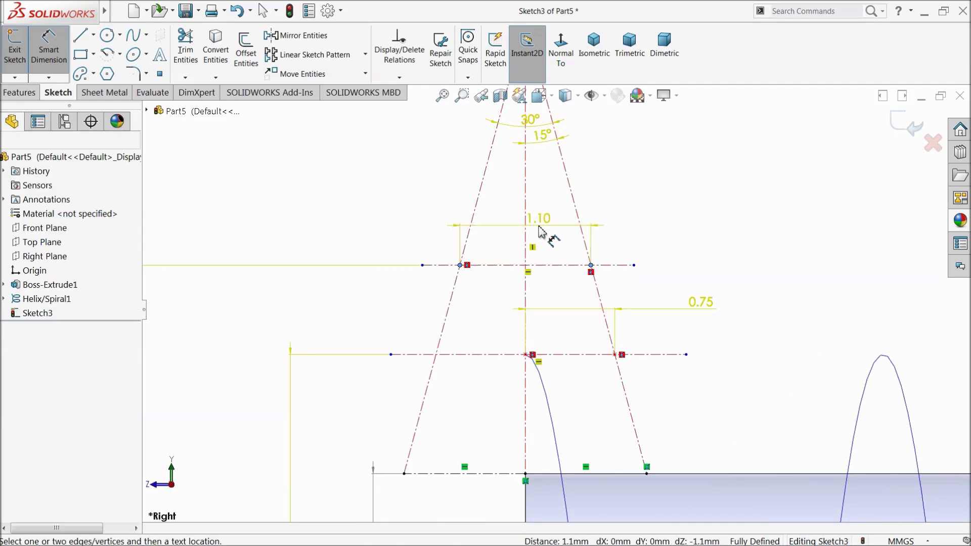
pyautogui.click(574, 284)
pyautogui.scroll(5, 540, 296)
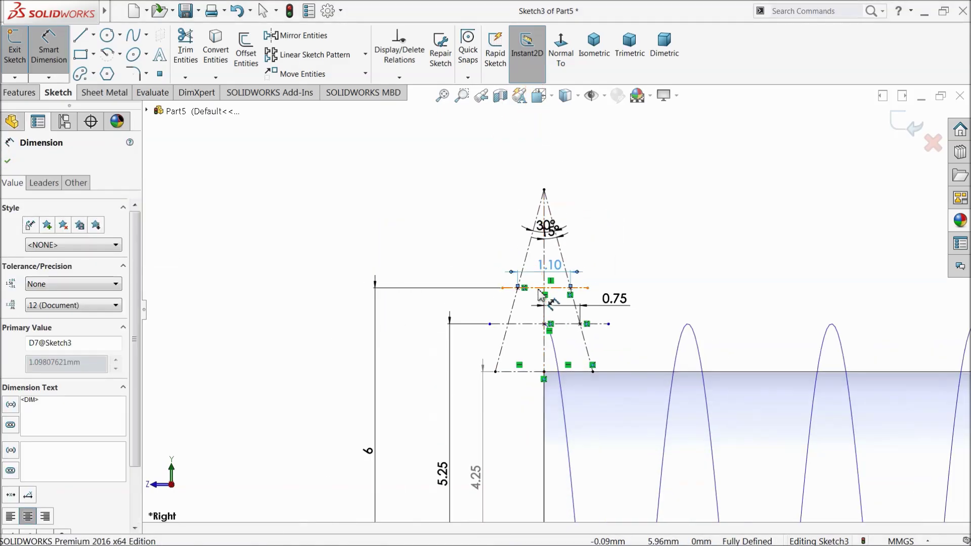
# Trace a closed trapezoid with solid lines through the two 6 mm centerline points and the triangle's base corners, and exit the sketch
pyautogui.scroll(-2, 579, 349)
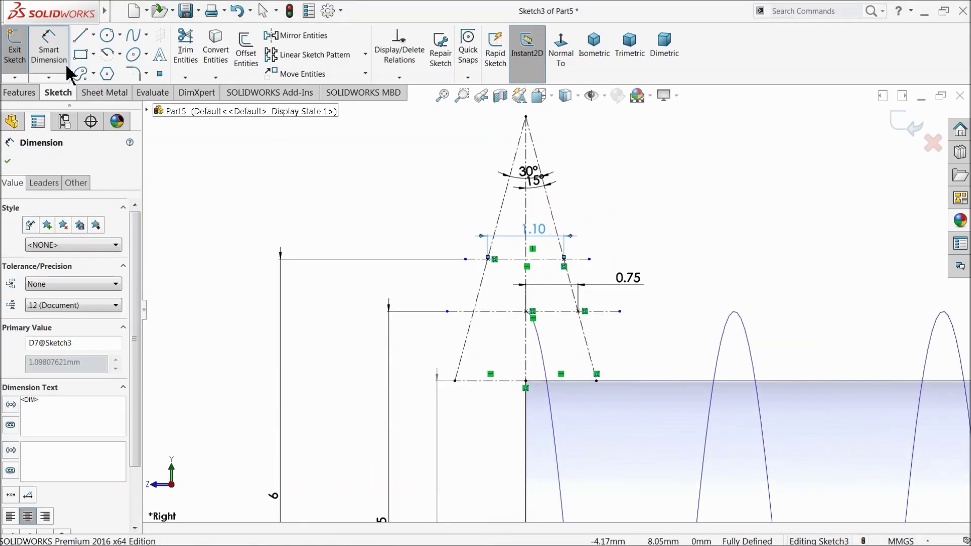
pyautogui.click(80, 36)
pyautogui.scroll(-2, 579, 281)
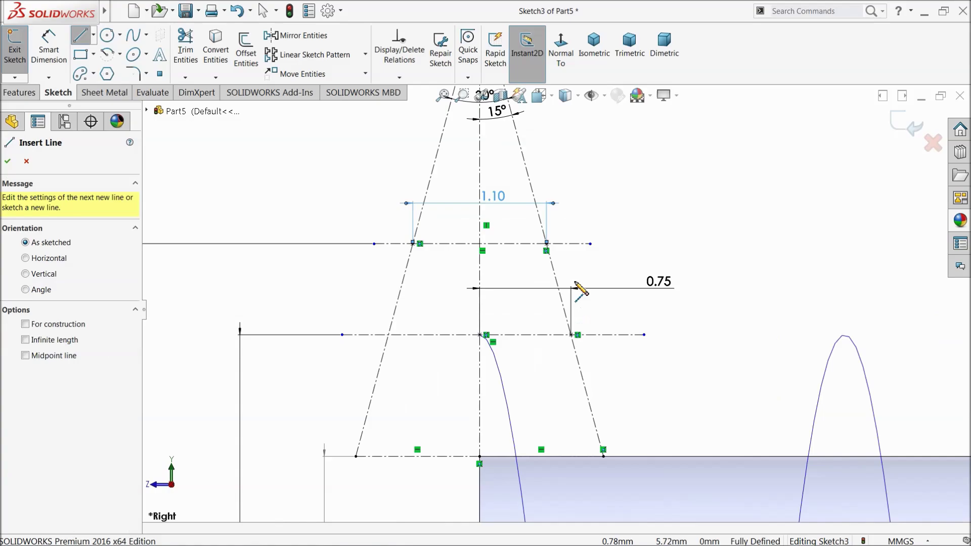
pyautogui.click(547, 245)
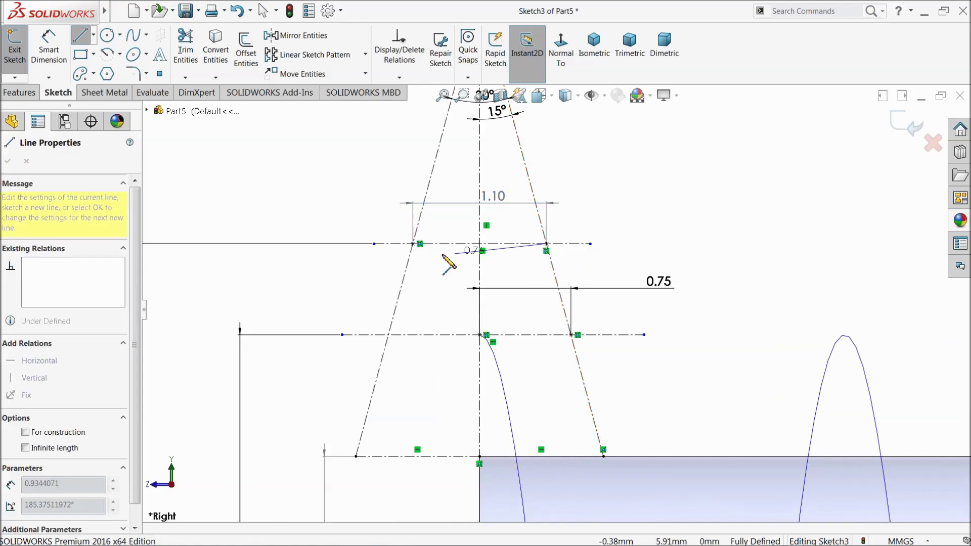
pyautogui.click(413, 244)
pyautogui.click(356, 457)
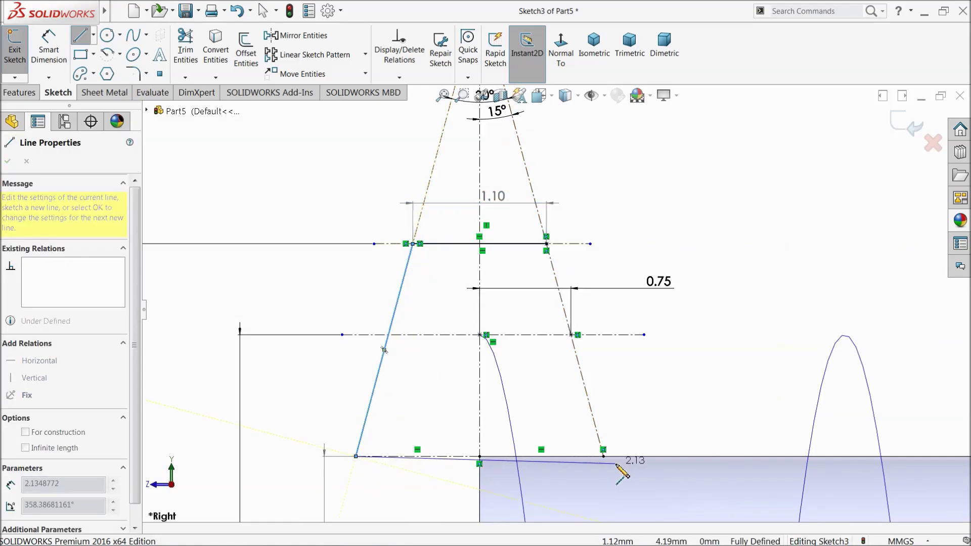
pyautogui.click(603, 457)
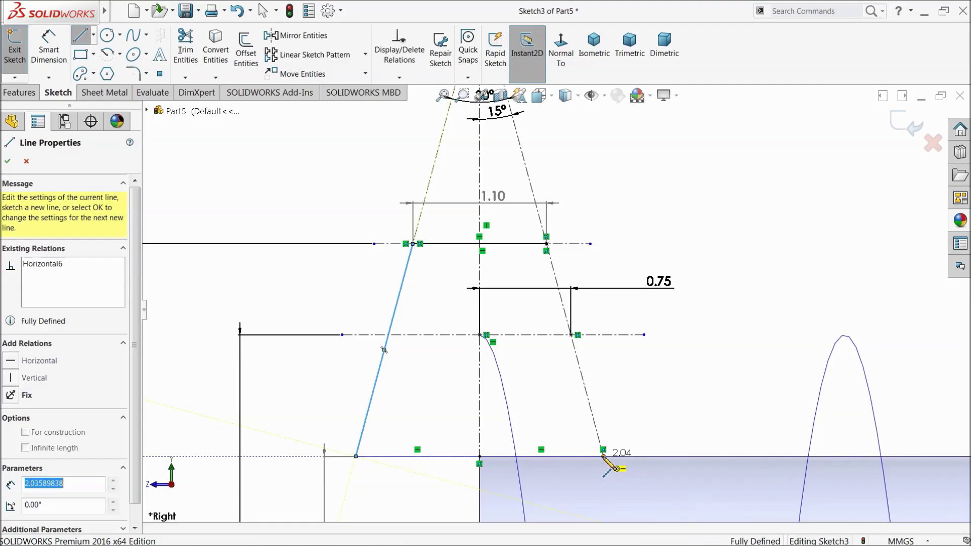
pyautogui.click(547, 244)
pyautogui.rightClick(628, 177)
pyautogui.click(659, 190)
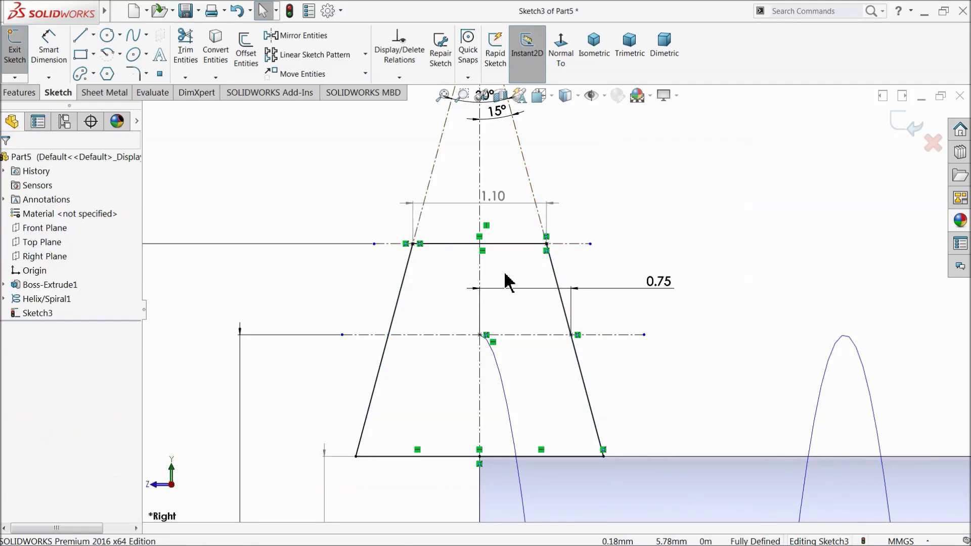
pyautogui.click(906, 126)
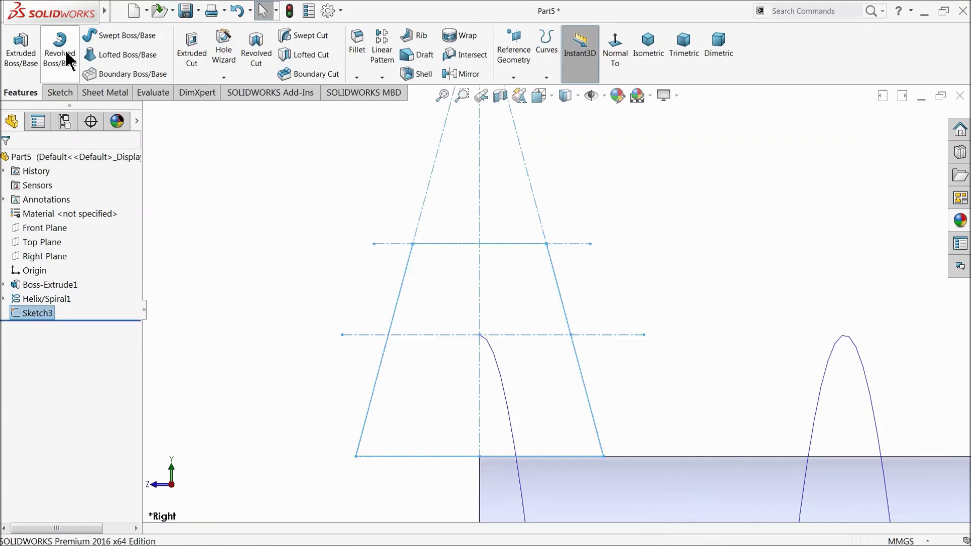
# Sweep the trapezoid profile along the helix as a separate solid body
pyautogui.click(119, 36)
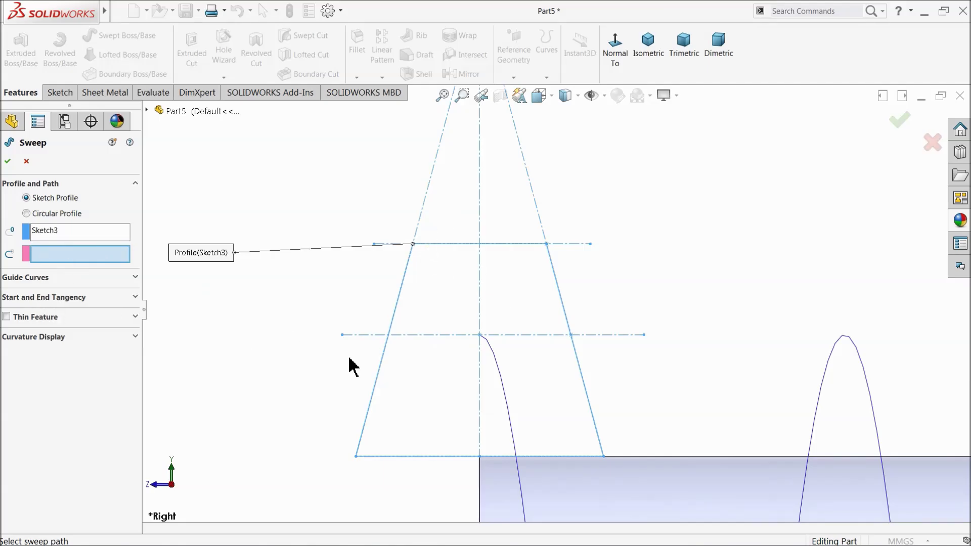
pyautogui.click(500, 370)
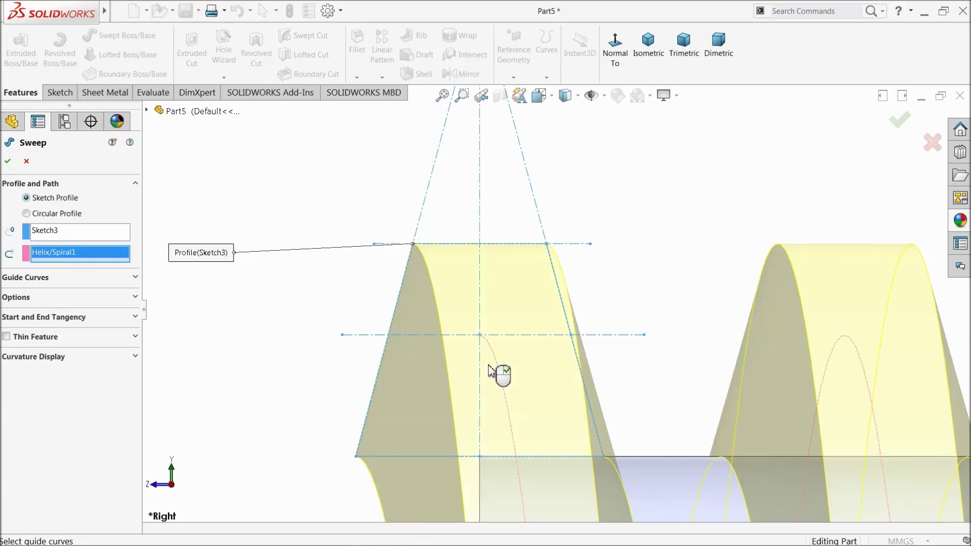
pyautogui.scroll(5, 493, 373)
pyautogui.scroll(-4, 698, 349)
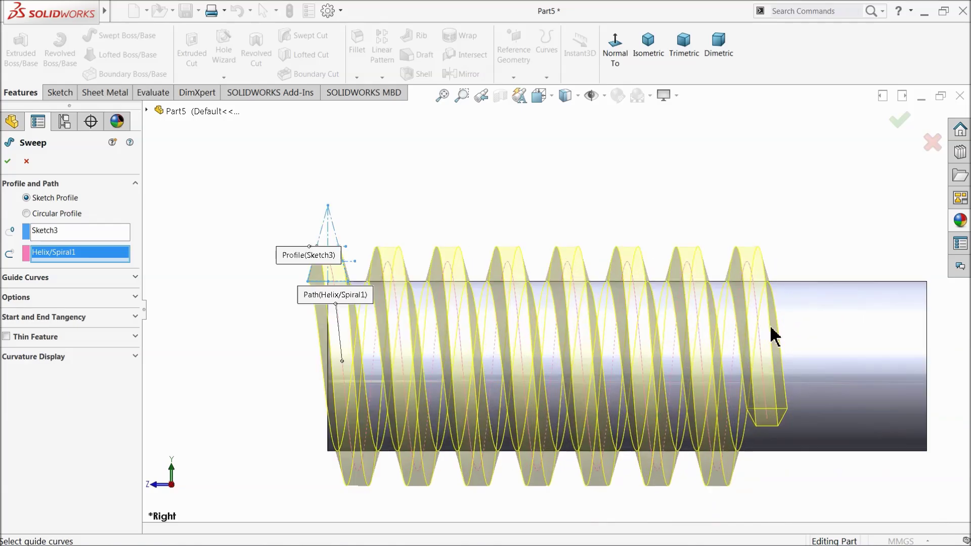
pyautogui.scroll(-2, 538, 372)
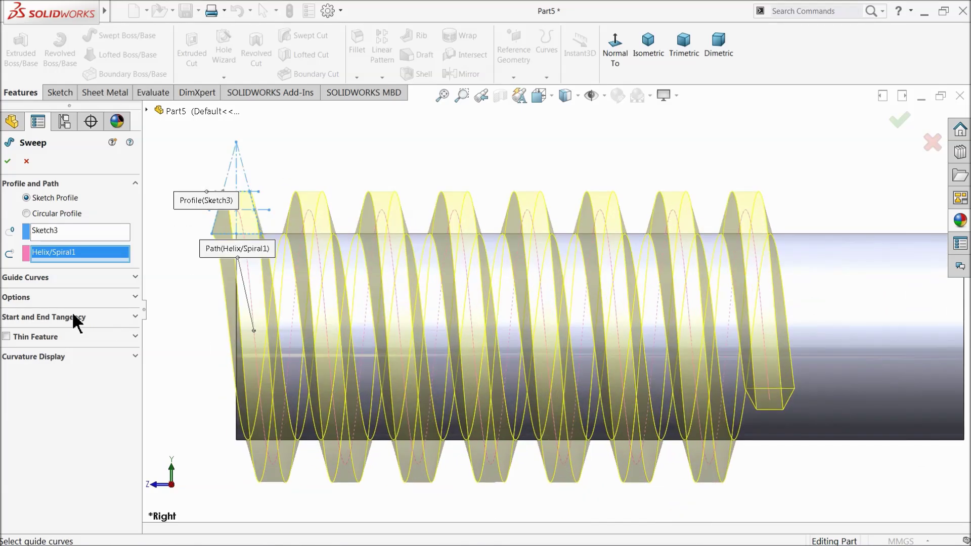
pyautogui.click(111, 302)
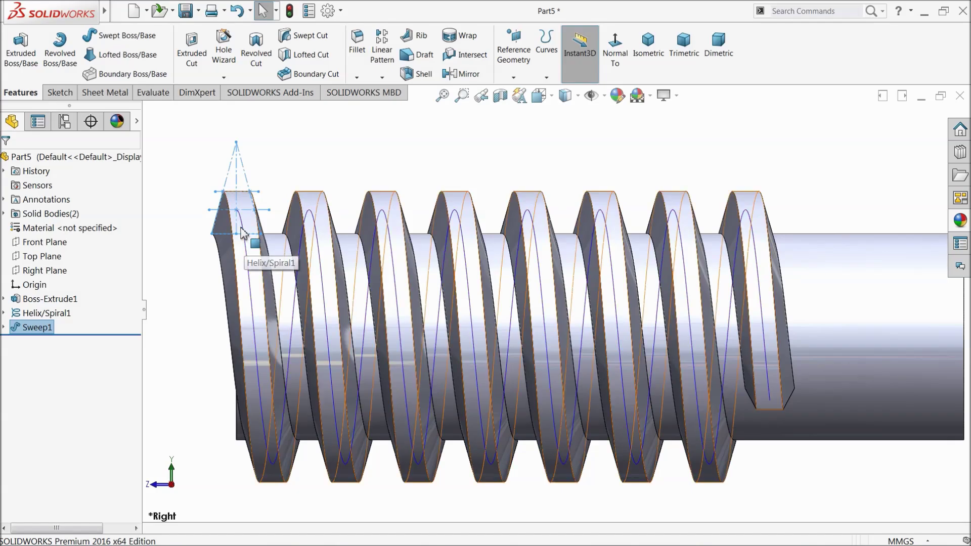
pyautogui.click(353, 158)
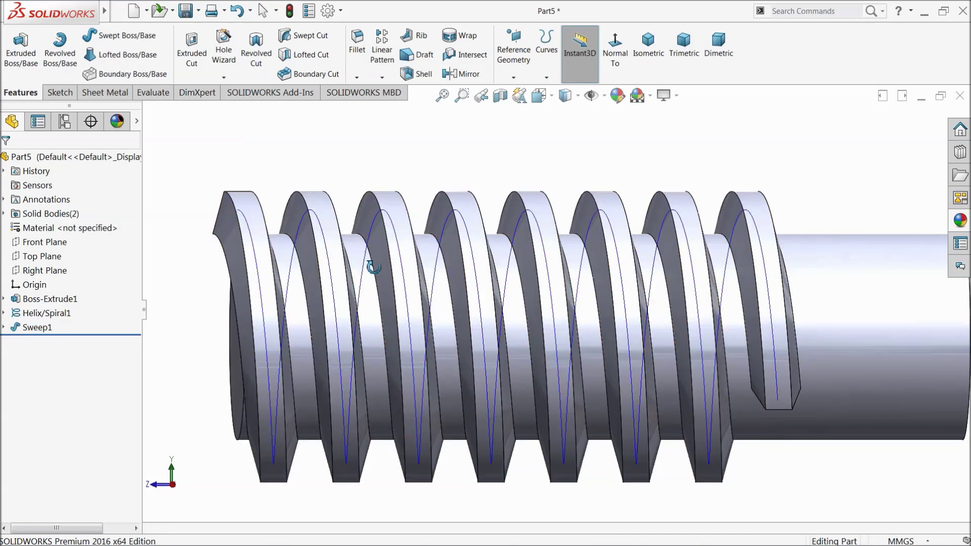
# Hide the helix curve and fit the threaded shaft in an angled view
pyautogui.click(22, 314)
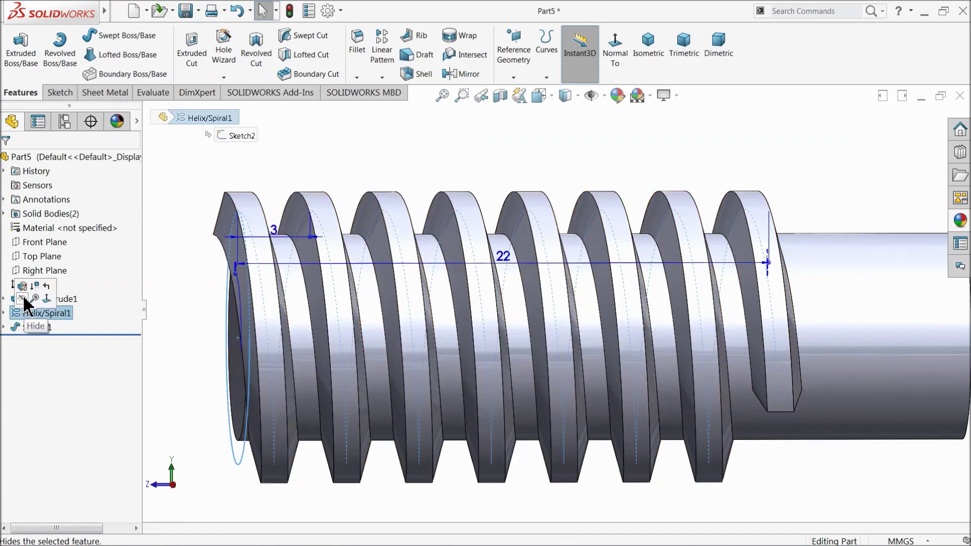
pyautogui.click(22, 298)
pyautogui.press('f')
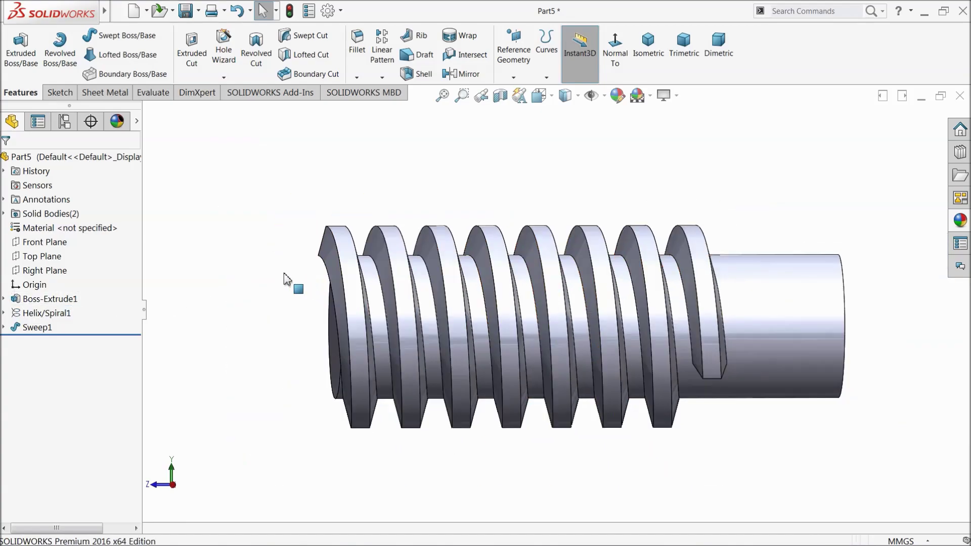
pyautogui.moveTo(293, 277); pyautogui.dragTo(281, 344, button='middle')
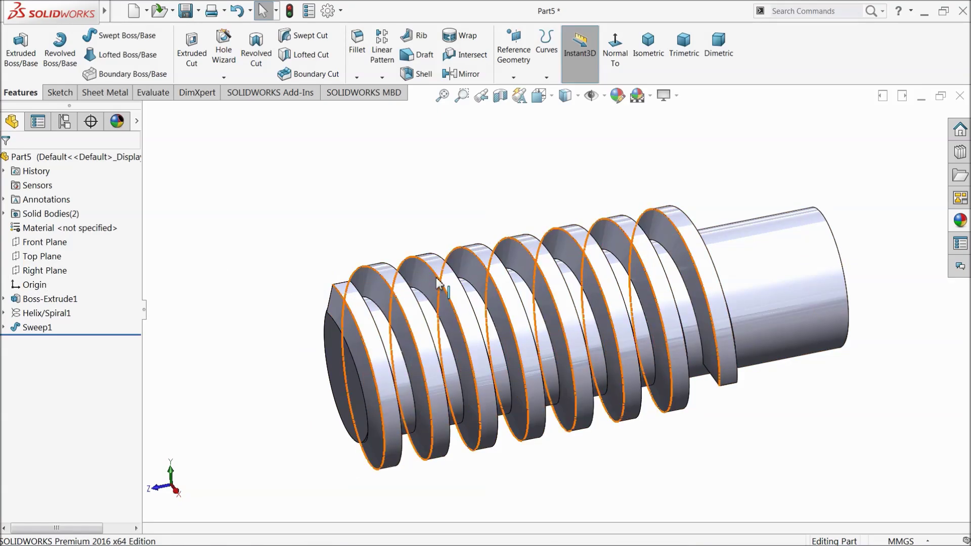
# Sketch a corner rectangle about 9.4 by 14.6 mm on the Top Plane, overlapping the thread crests on the +X side
pyautogui.click(32, 256)
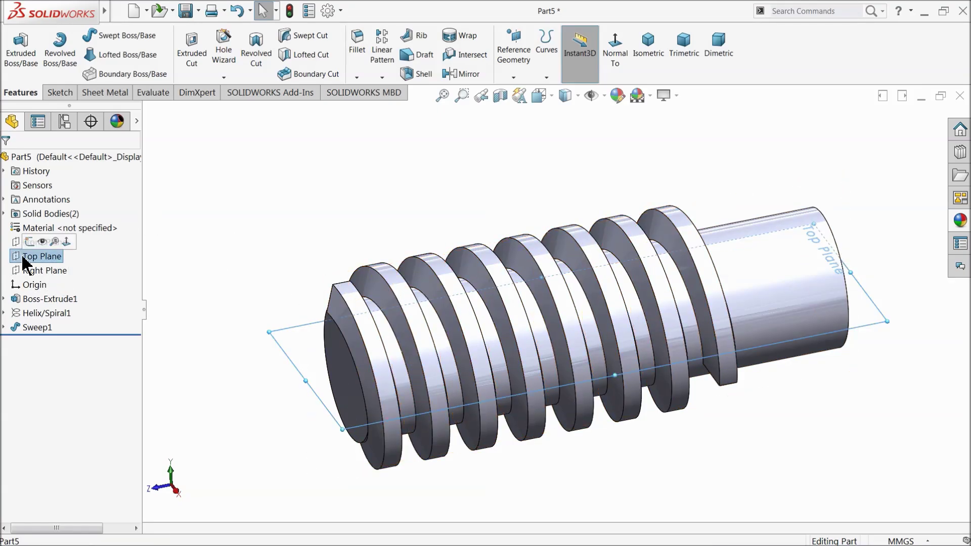
pyautogui.click(29, 244)
pyautogui.click(560, 56)
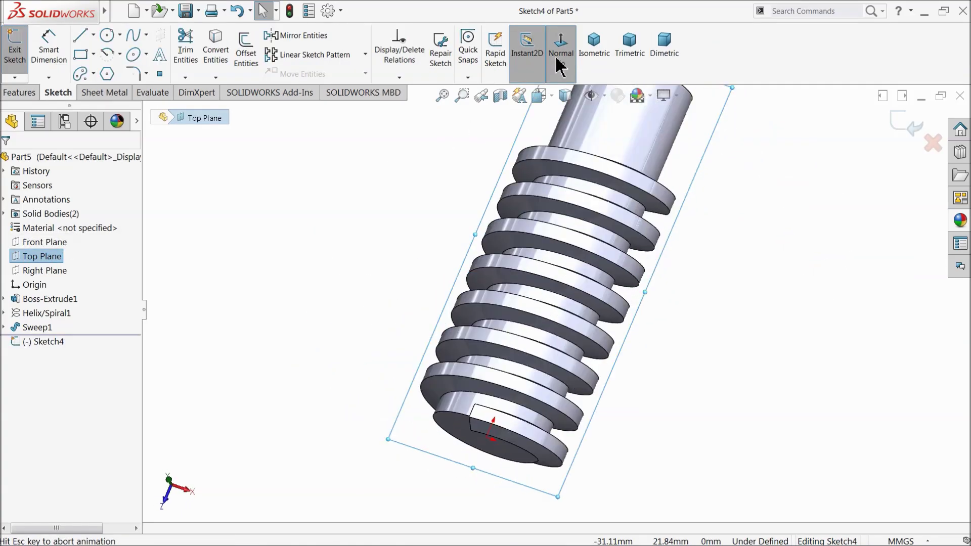
pyautogui.click(80, 56)
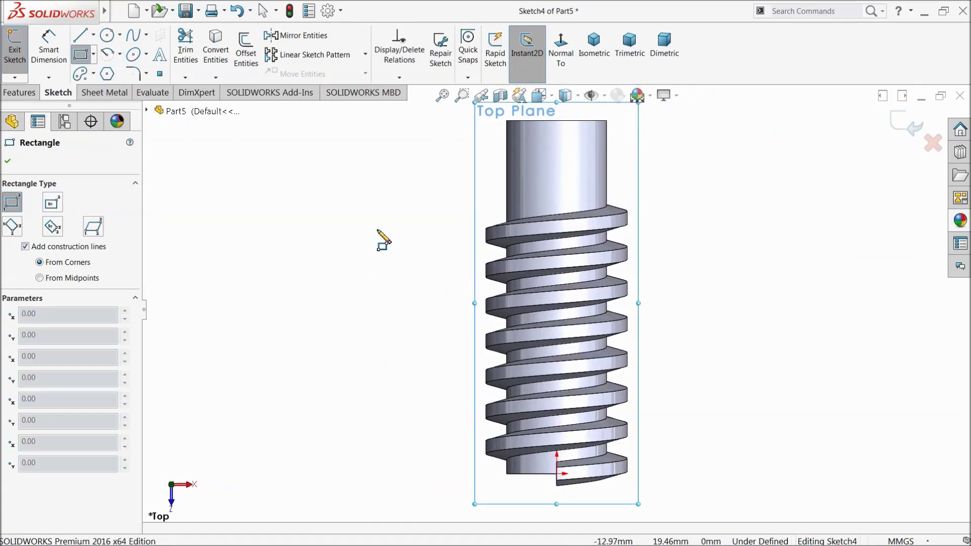
pyautogui.scroll(-3, 625, 423)
pyautogui.click(573, 380)
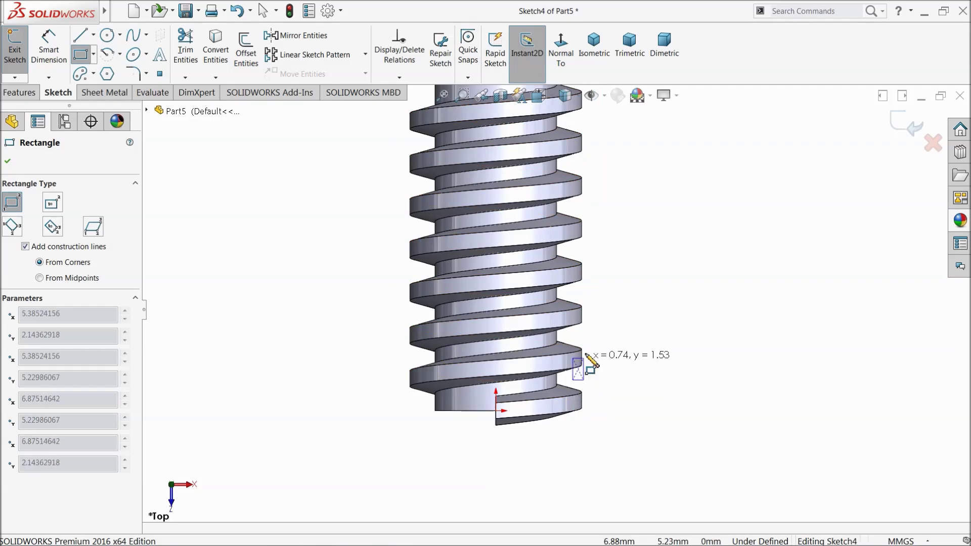
pyautogui.click(708, 171)
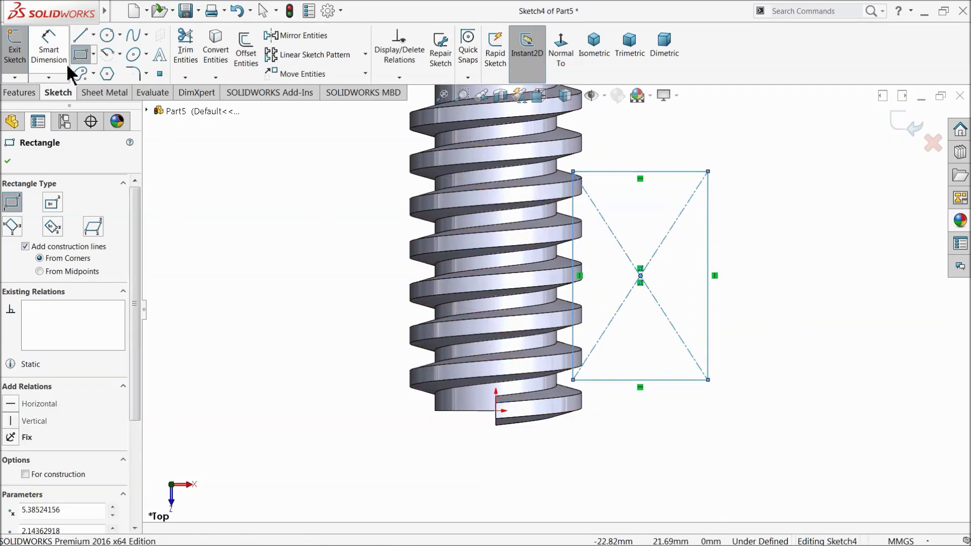
# Dimension the rectangle 10 mm wide and 15 mm high
pyautogui.click(48, 50)
pyautogui.click(656, 180)
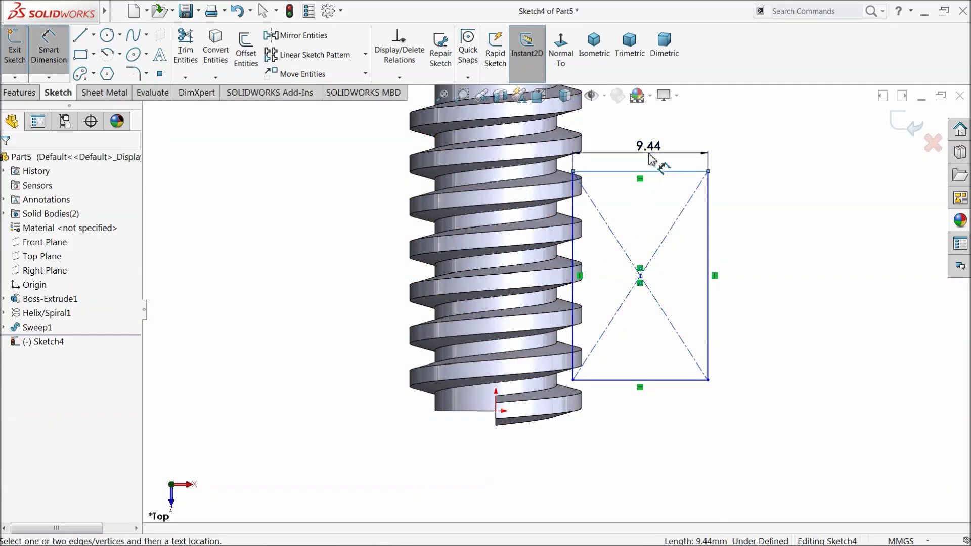
pyautogui.click(646, 149)
pyautogui.write('10')
pyautogui.press('Return')
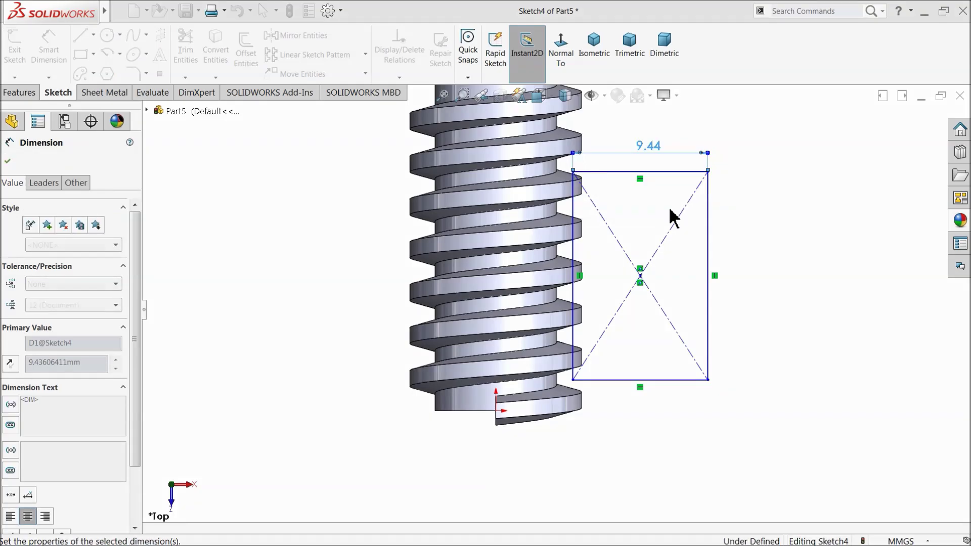
pyautogui.click(715, 253)
pyautogui.click(752, 253)
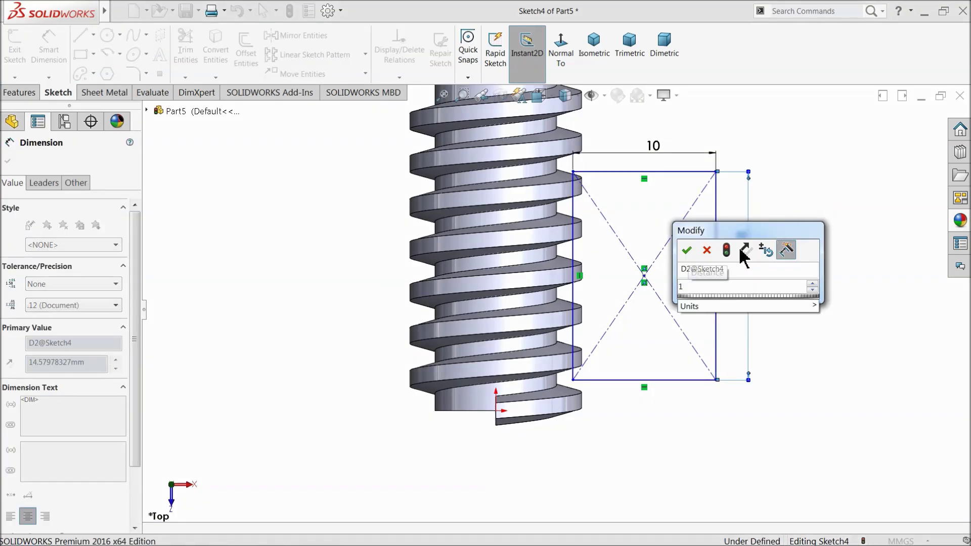
pyautogui.write('15')
pyautogui.press('Return')
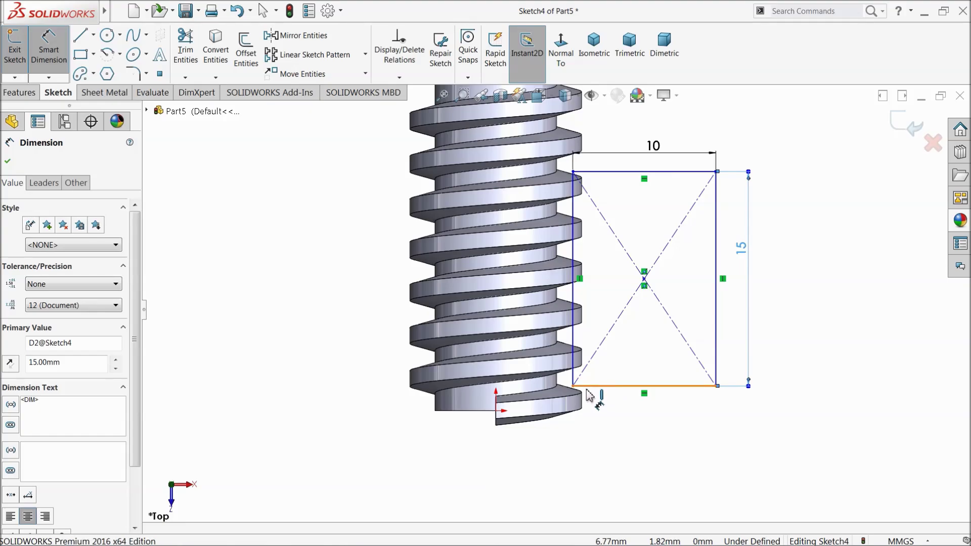
# Dimension the rectangle's lower edge 2 mm from the origin
pyautogui.click(596, 387)
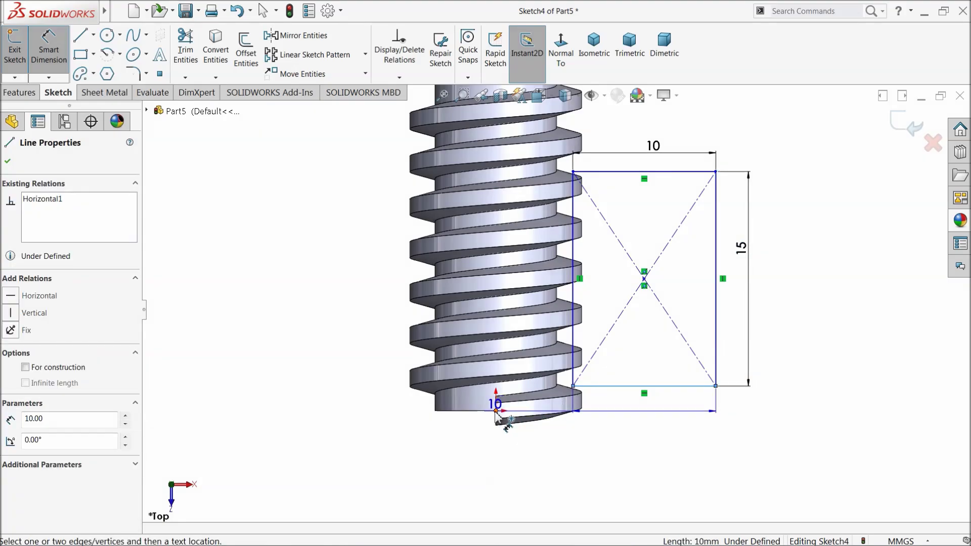
pyautogui.click(496, 411)
pyautogui.click(818, 400)
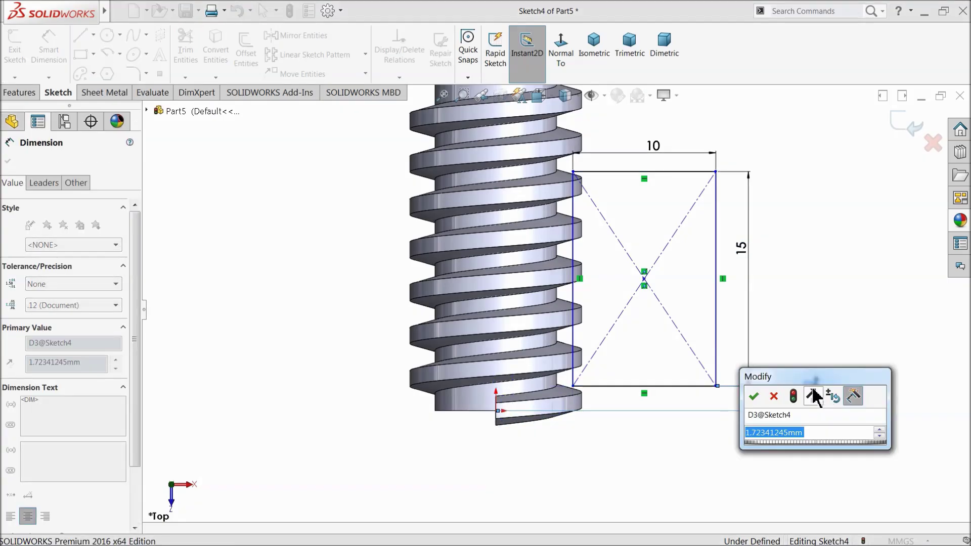
pyautogui.write('2')
pyautogui.press('Return')
# Dimension the rectangle's lower corner nearest the shaft 4.5 mm horizontally from the origin
pyautogui.scroll(-3, 580, 395)
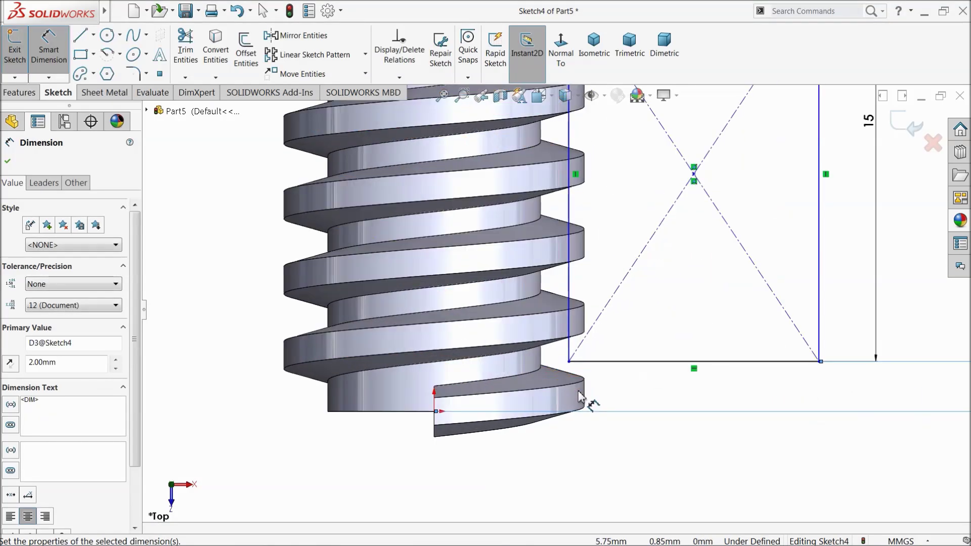
pyautogui.click(452, 417)
pyautogui.click(434, 412)
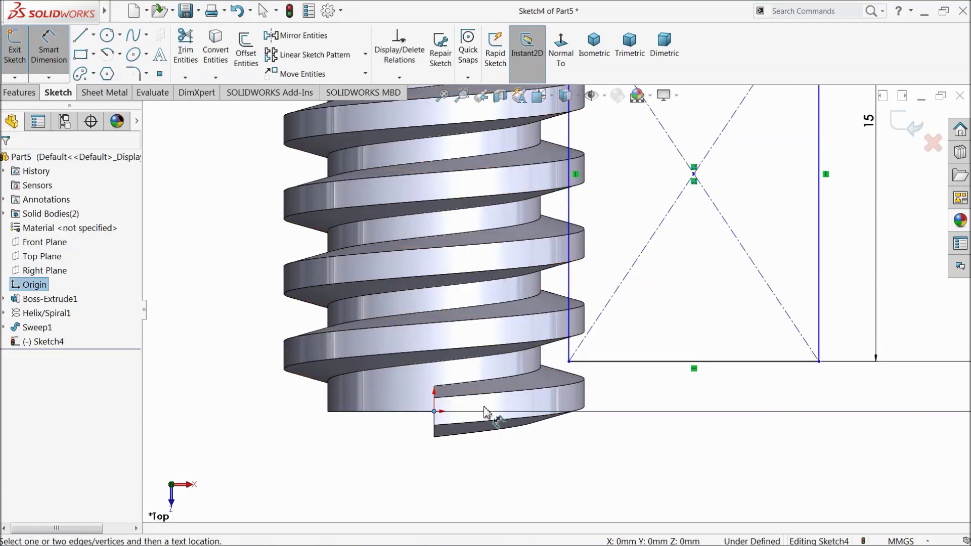
pyautogui.click(570, 362)
pyautogui.scroll(1, 488, 455)
pyautogui.click(502, 458)
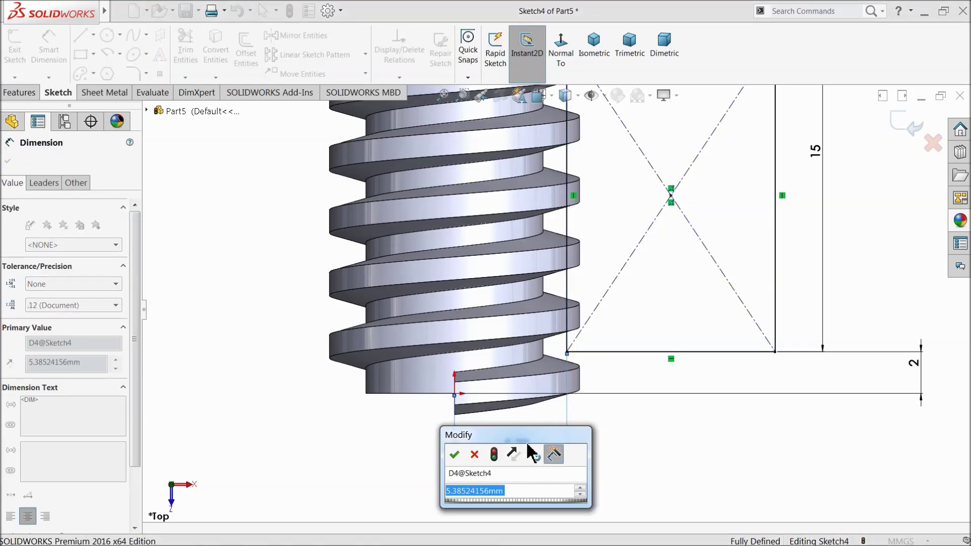
pyautogui.write('4.5')
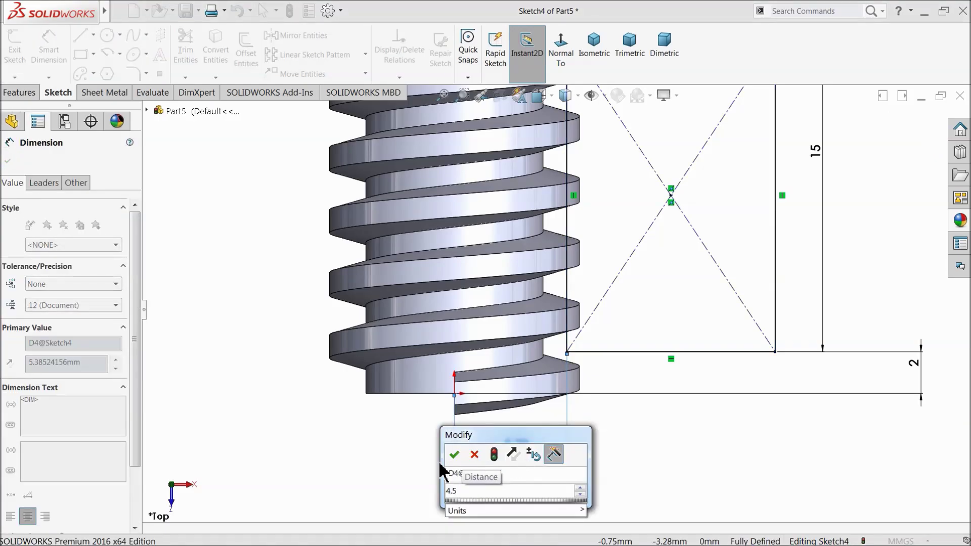
pyautogui.click(454, 455)
pyautogui.scroll(3, 541, 301)
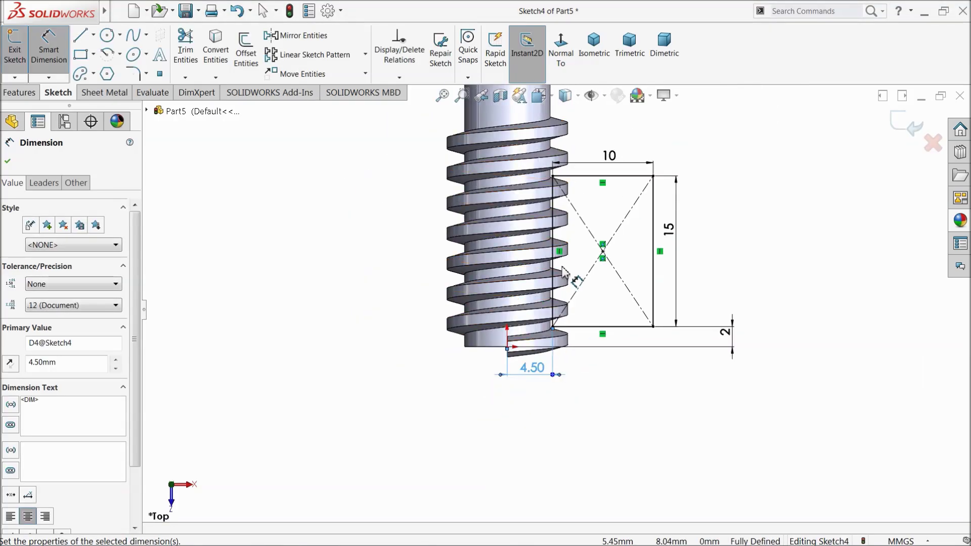
# Sketch a vertical centerline about 15.2 mm long along the shaft axis, starting at the origin
pyautogui.scroll(-2, 595, 156)
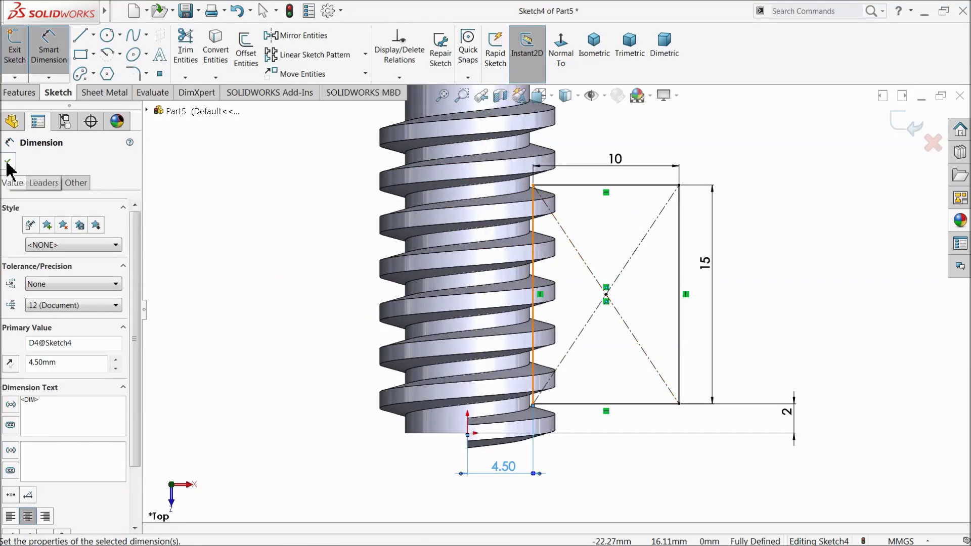
pyautogui.click(8, 162)
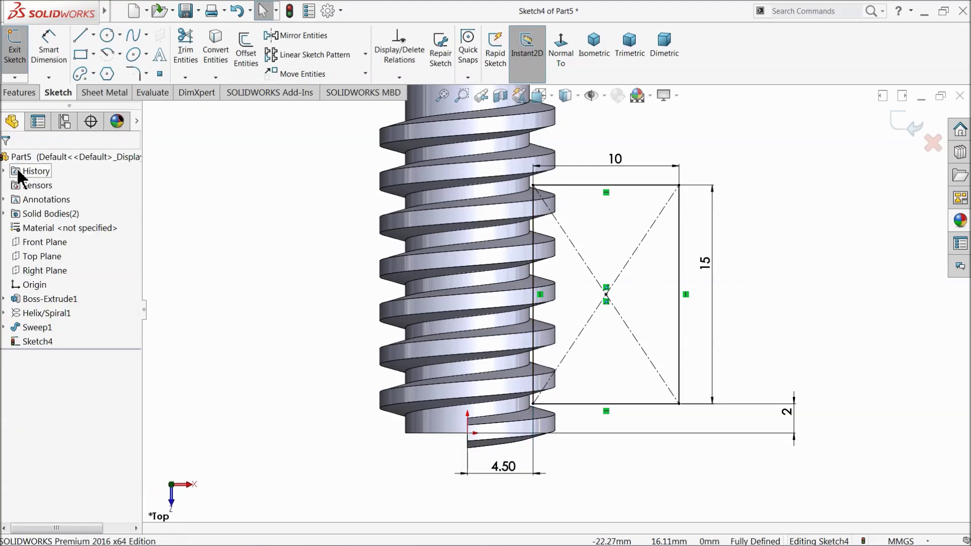
pyautogui.click(93, 34)
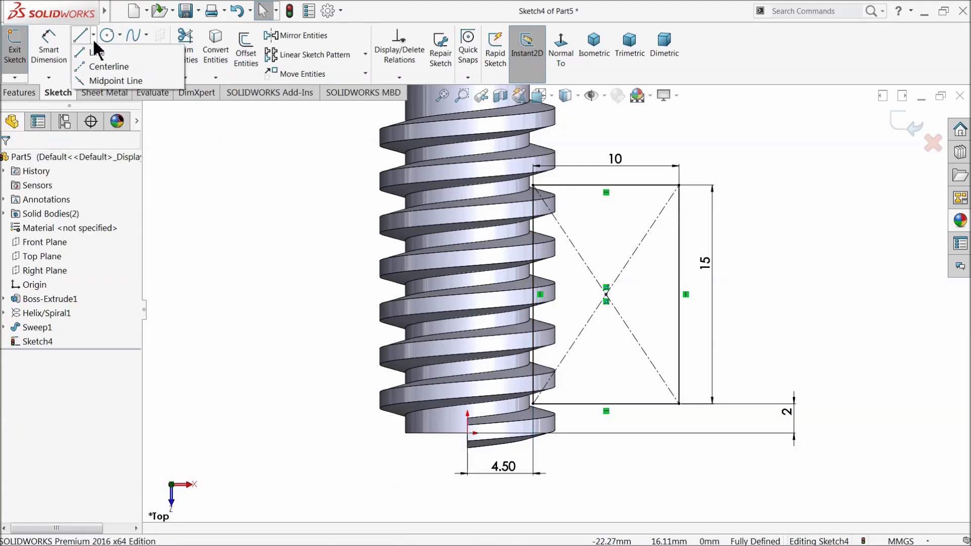
pyautogui.click(93, 68)
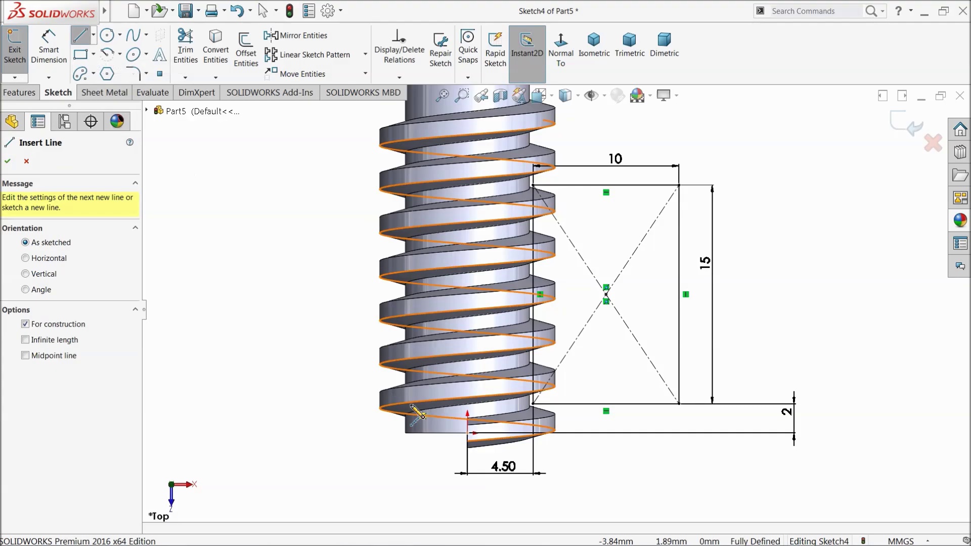
pyautogui.click(468, 434)
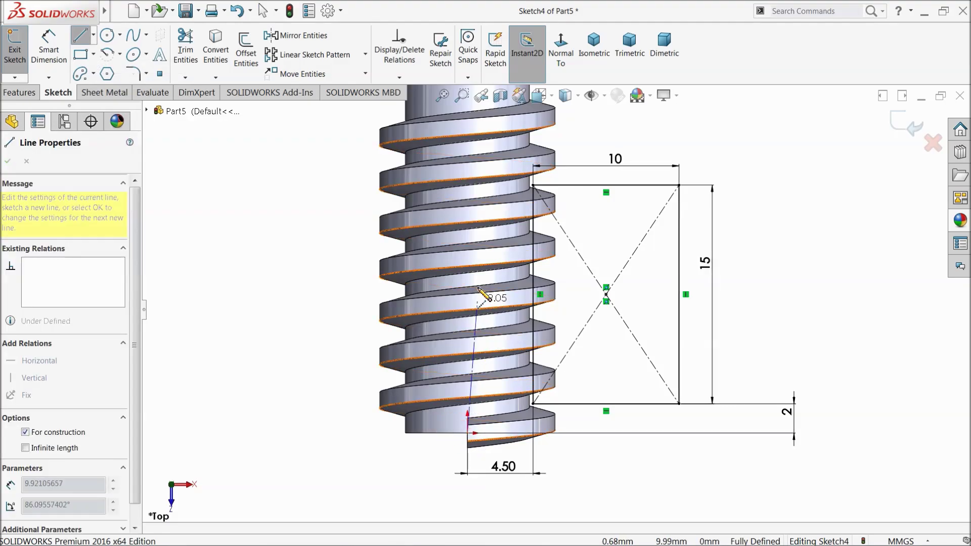
pyautogui.click(468, 212)
pyautogui.rightClick(303, 202)
pyautogui.click(353, 217)
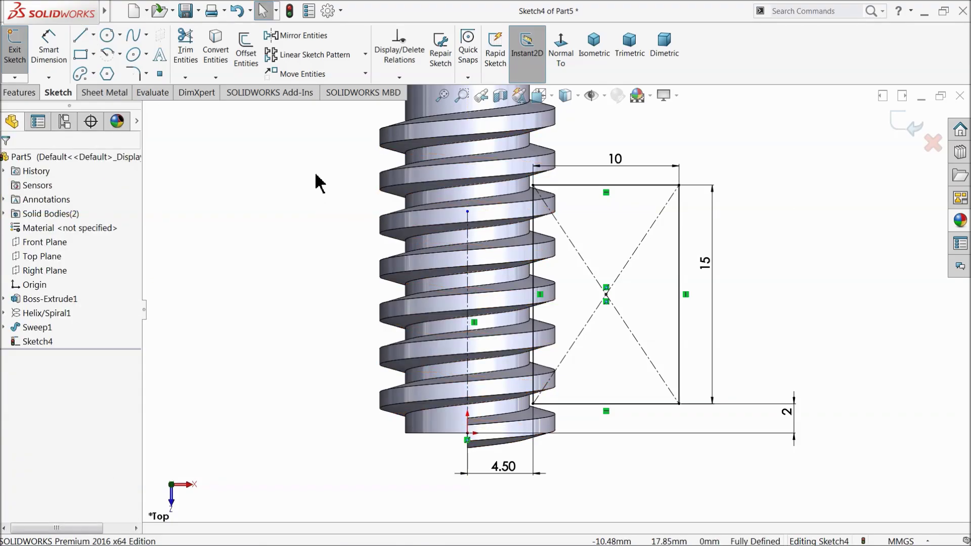
# Revolve the rectangle 360° about the vertical centerline with Merge result turned off
pyautogui.click(20, 94)
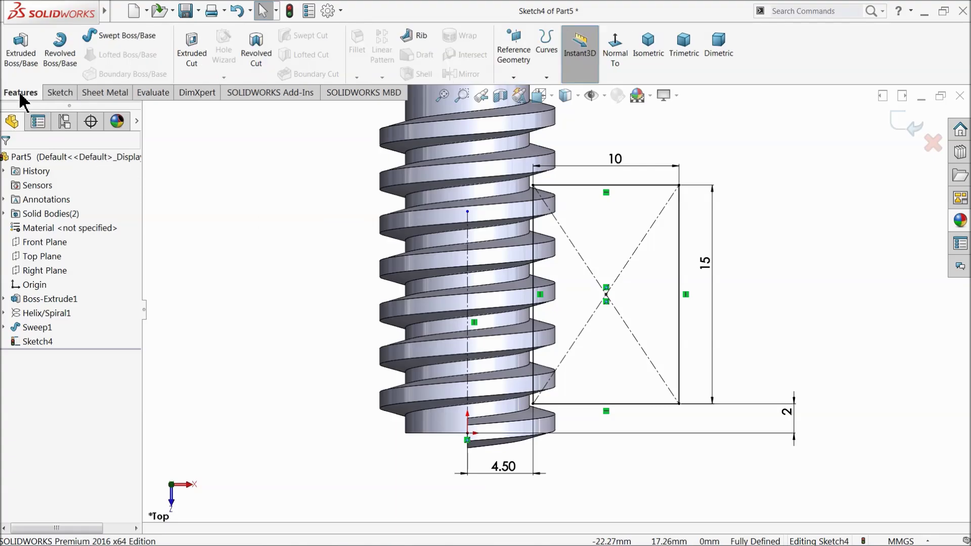
pyautogui.click(61, 56)
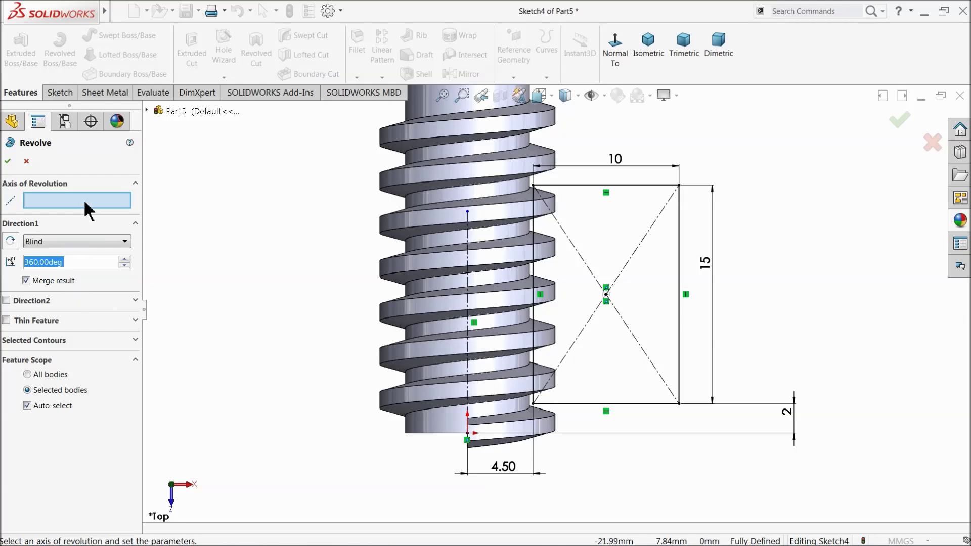
pyautogui.click(469, 284)
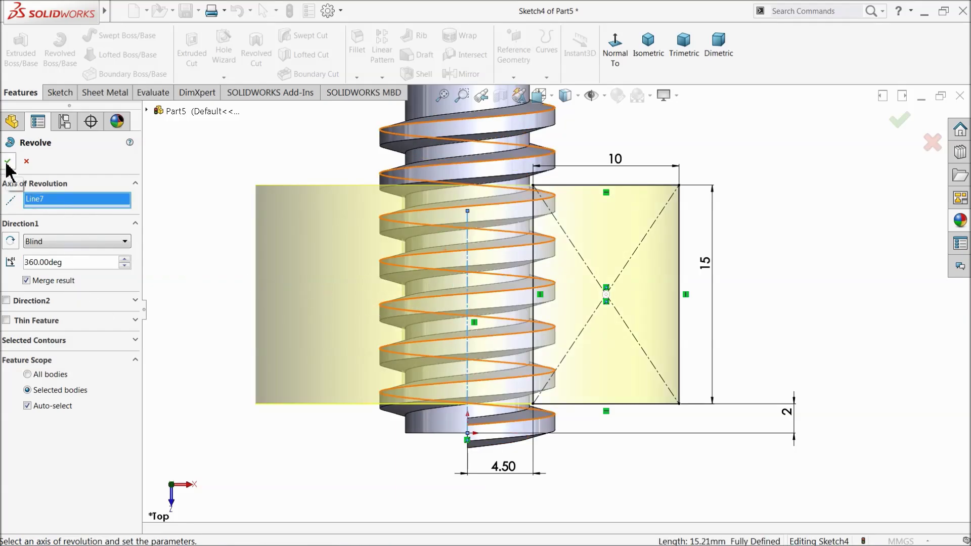
pyautogui.click(27, 281)
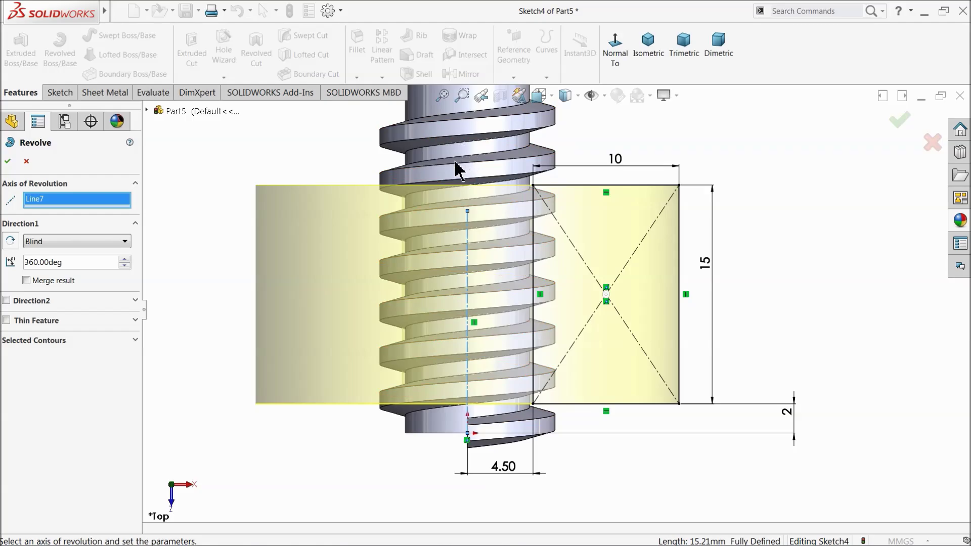
pyautogui.click(8, 161)
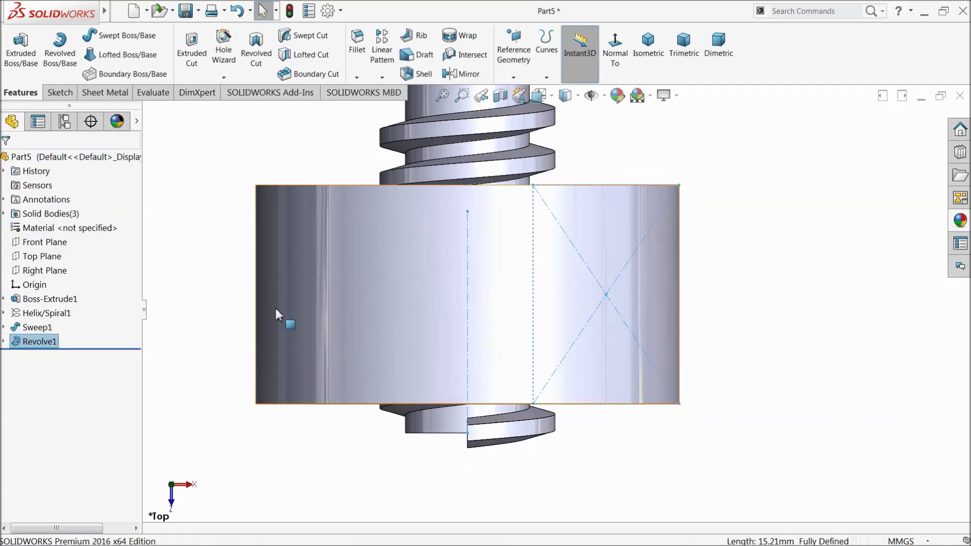
# Start a Combine feature of type Subtract with the revolved cylinder as main body and the extruded shaft as body to subtract
pyautogui.moveTo(275, 306); pyautogui.dragTo(356, 284, button='middle')
pyautogui.scroll(4, 252, 170)
pyautogui.click(261, 217)
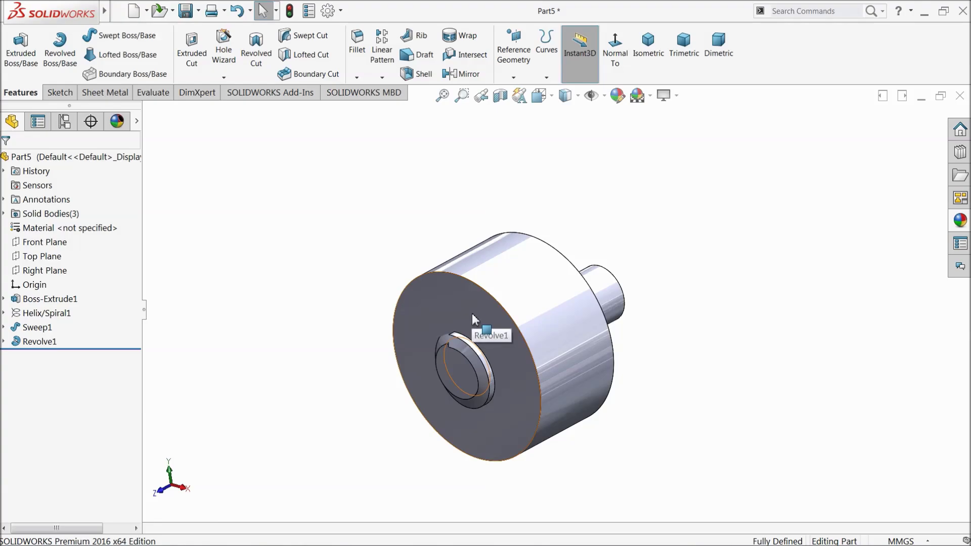
pyautogui.moveTo(105, 14)
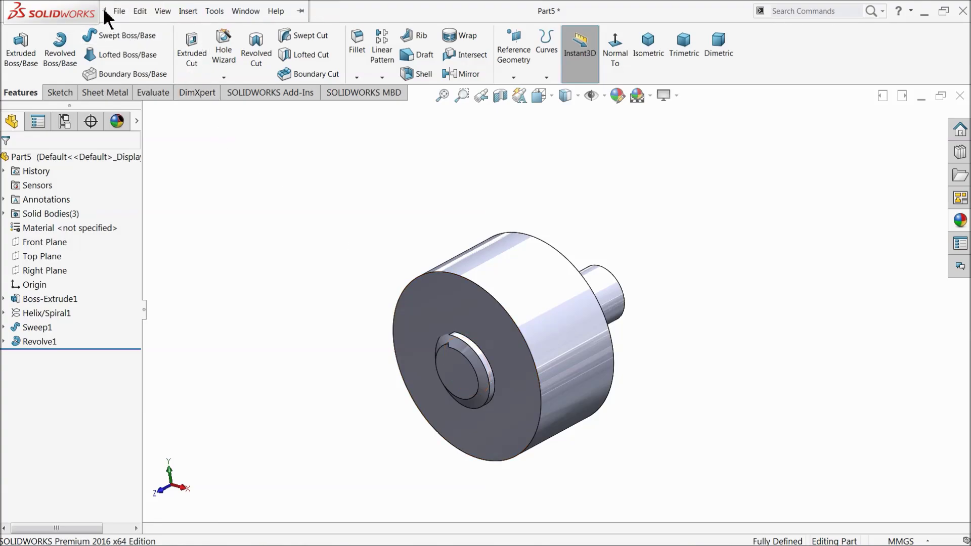
pyautogui.click(162, 12)
pyautogui.moveTo(186, 11)
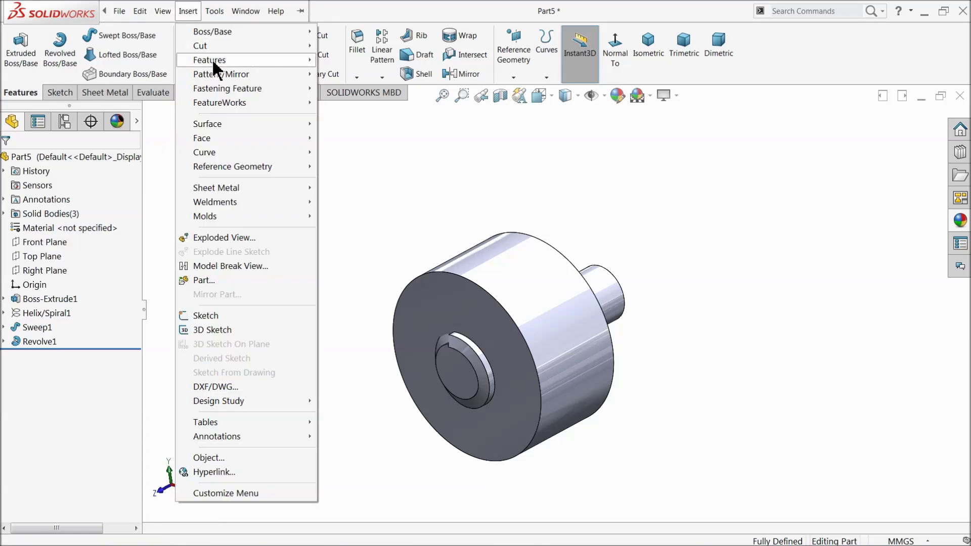
pyautogui.moveTo(212, 60)
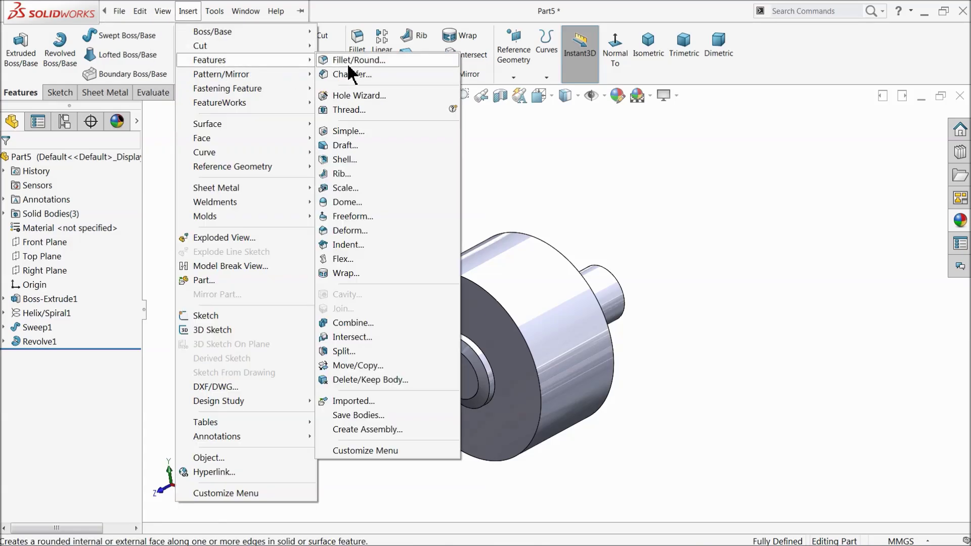
pyautogui.click(347, 323)
pyautogui.click(33, 217)
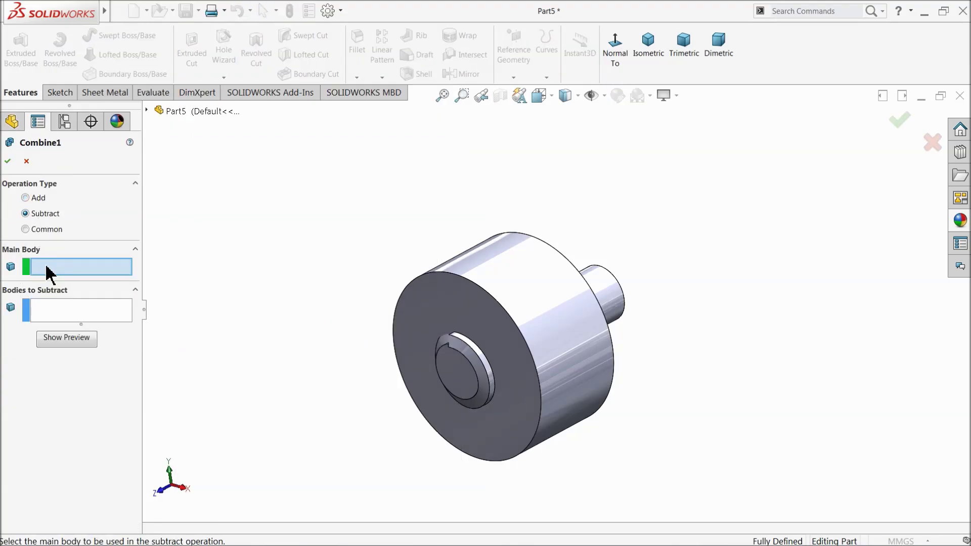
pyautogui.click(471, 296)
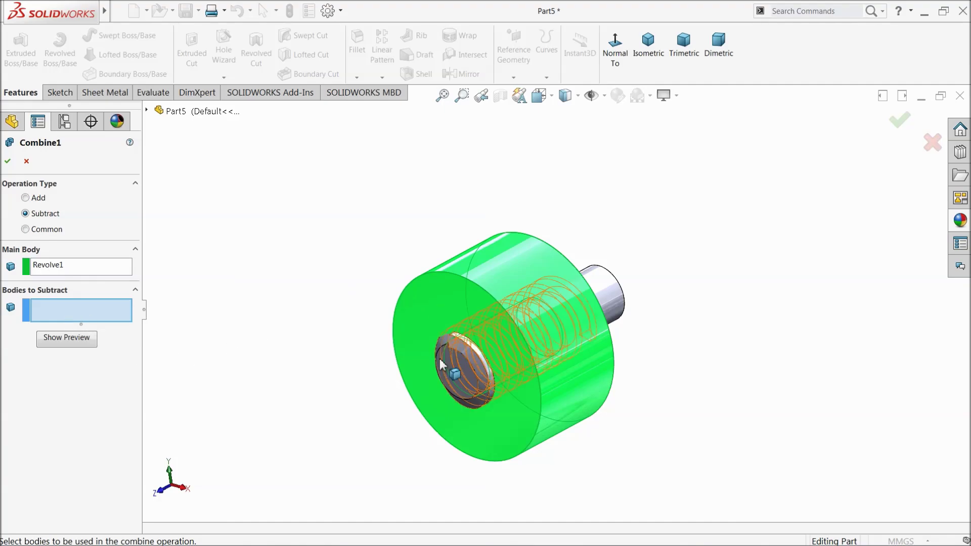
pyautogui.scroll(-3, 470, 377)
pyautogui.click(471, 377)
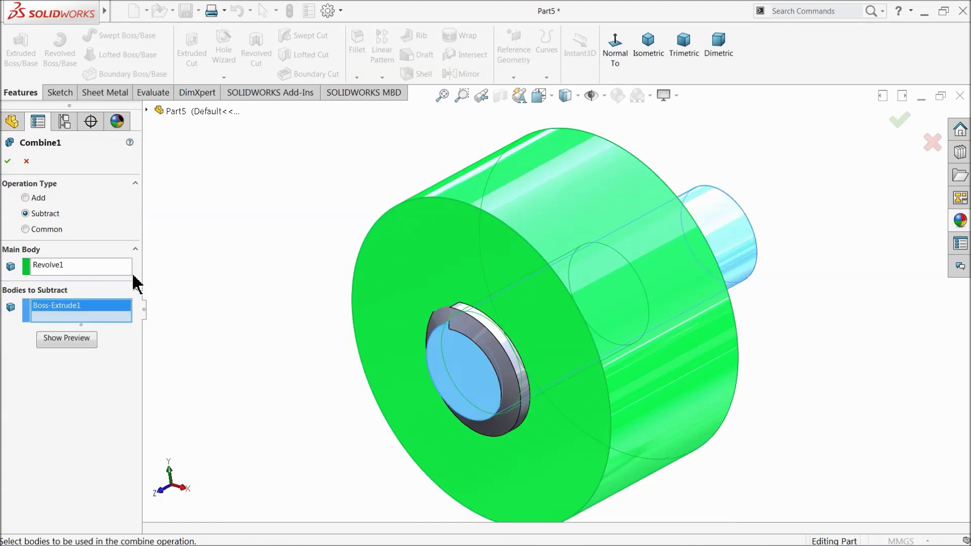
# Try to add the Sweep1 feature from the feature tree to the bodies to subtract
pyautogui.click(146, 110)
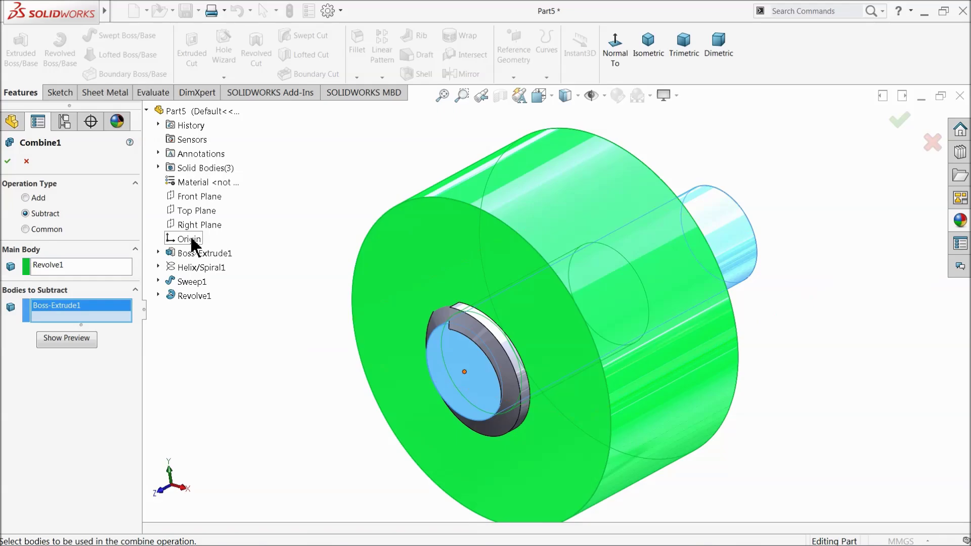
pyautogui.click(189, 283)
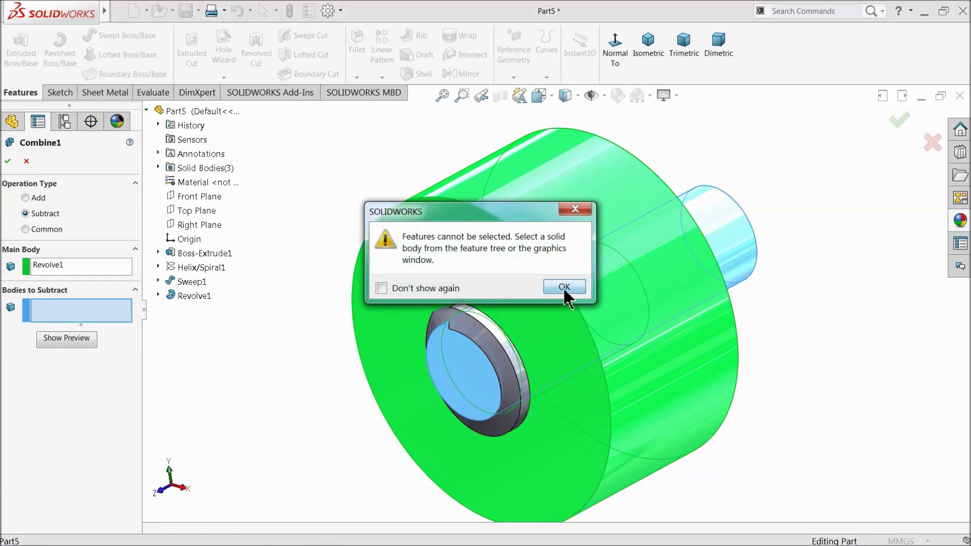
pyautogui.click(565, 286)
pyautogui.click(195, 283)
pyautogui.click(565, 287)
# Subtract both the extruded shaft and the swept thread bodies from the revolved cylinder to finish the Combine
pyautogui.click(486, 307)
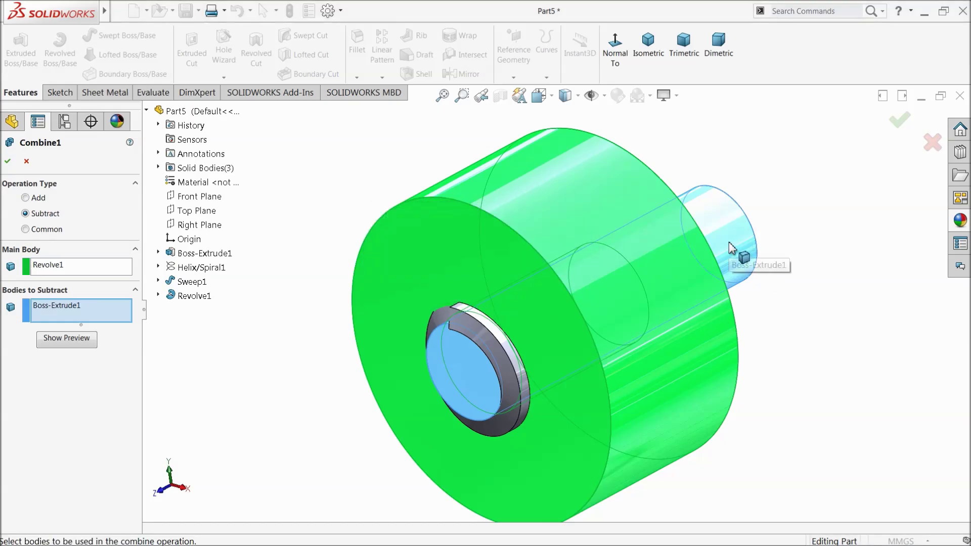
pyautogui.click(504, 365)
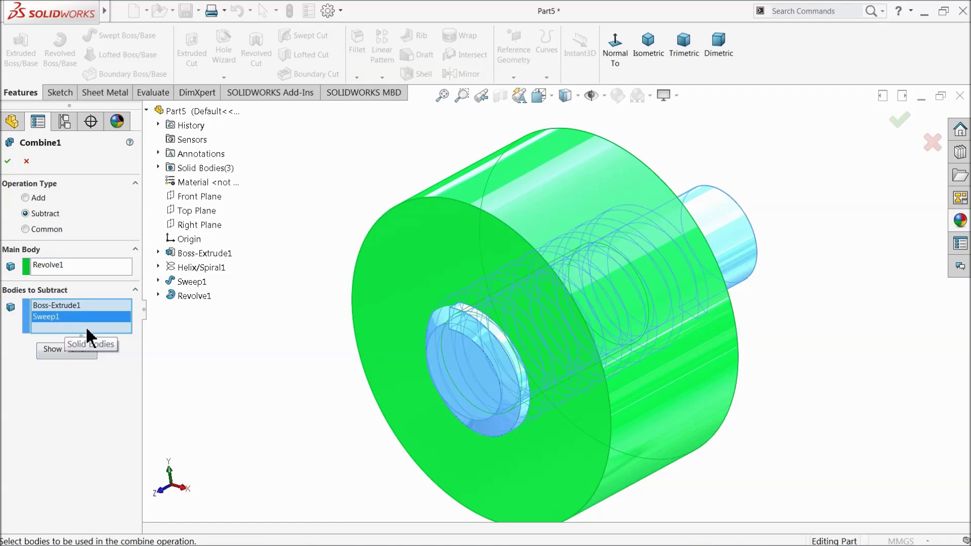
pyautogui.click(8, 162)
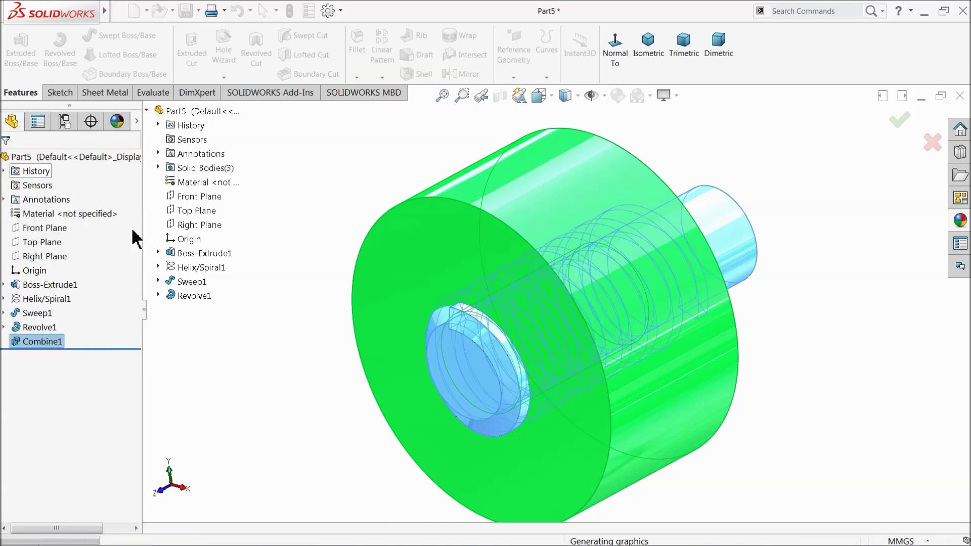
# On the cylinder's front annular face, sketch a 6-sided polygon with an inscribed circle, centred on the origin, with sides about 12.3 mm long
pyautogui.moveTo(304, 330)
pyautogui.mouseDown(button='middle')
pyautogui.moveTo(333, 253)
pyautogui.moveTo(381, 191)
pyautogui.moveTo(397, 193)
pyautogui.moveTo(405, 257)
pyautogui.moveTo(187, 361)
pyautogui.moveTo(327, 327)
pyautogui.mouseUp(button='middle')
pyautogui.click(501, 282)
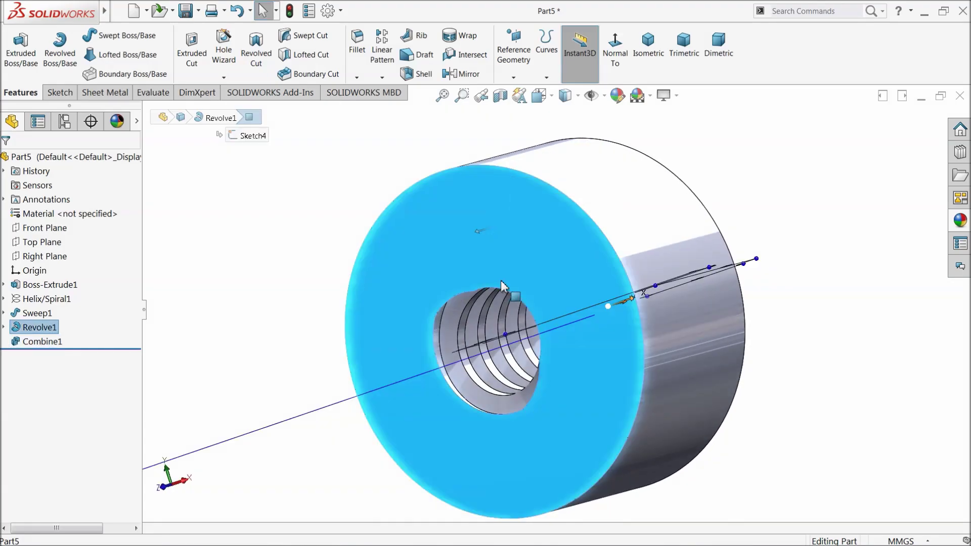
pyautogui.click(58, 92)
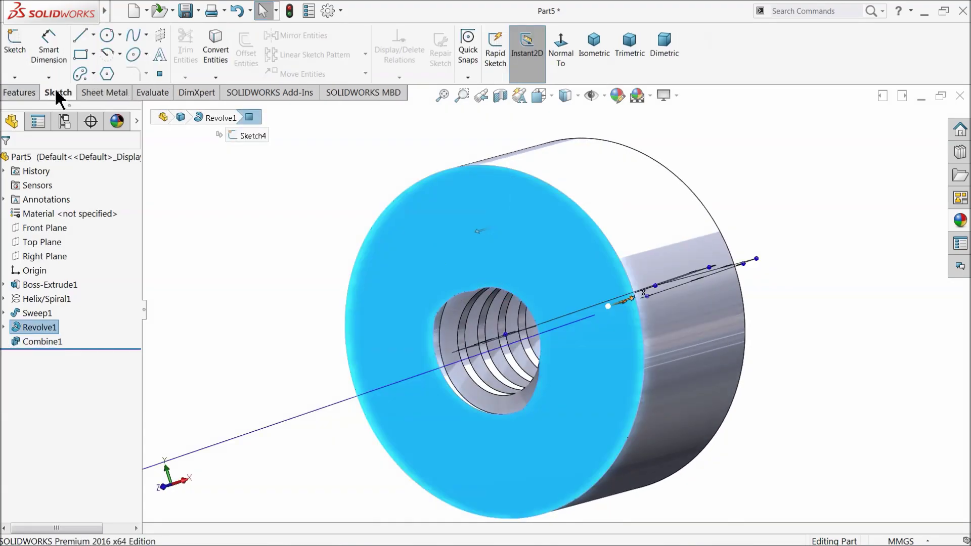
pyautogui.click(15, 51)
pyautogui.click(556, 58)
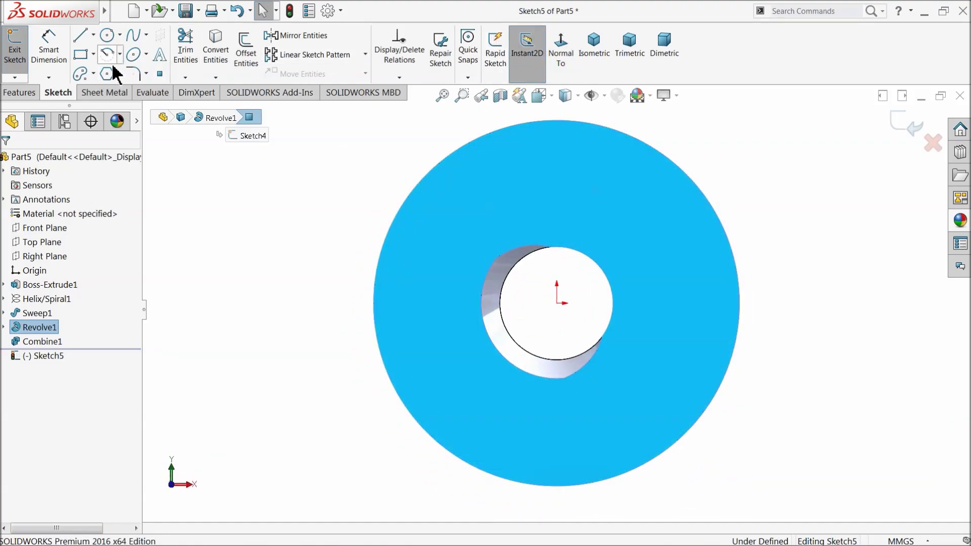
pyautogui.click(108, 74)
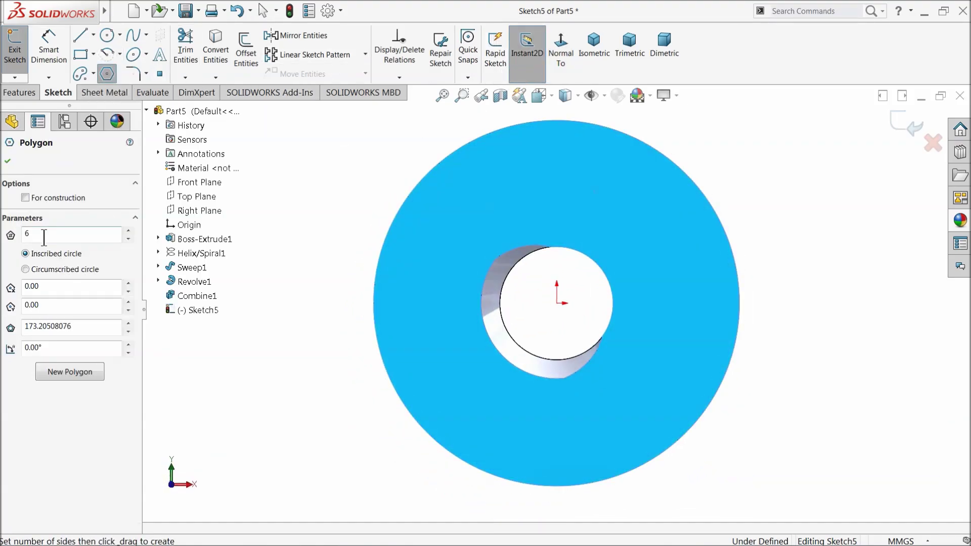
pyautogui.moveTo(558, 304); pyautogui.dragTo(423, 227)
pyautogui.click(8, 161)
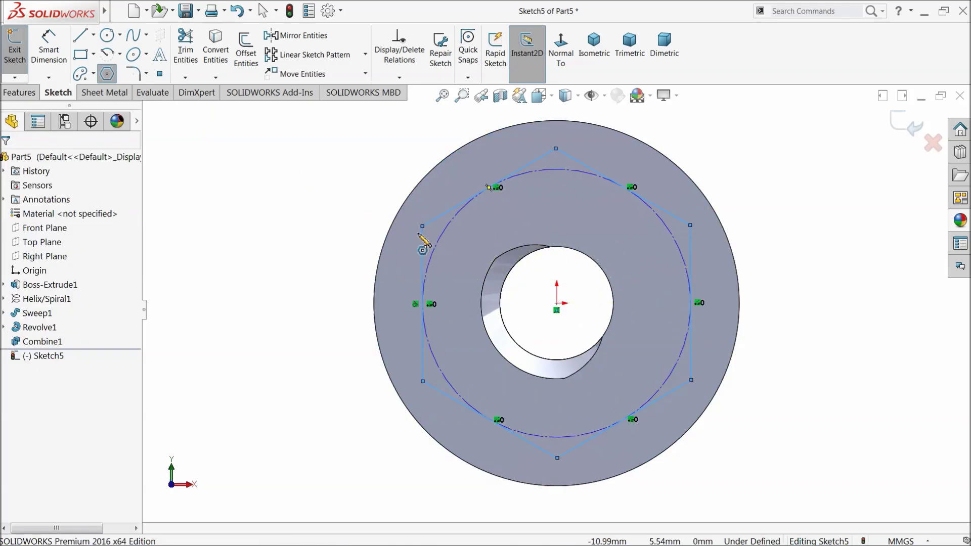
pyautogui.press('Escape')
pyautogui.press('Escape')
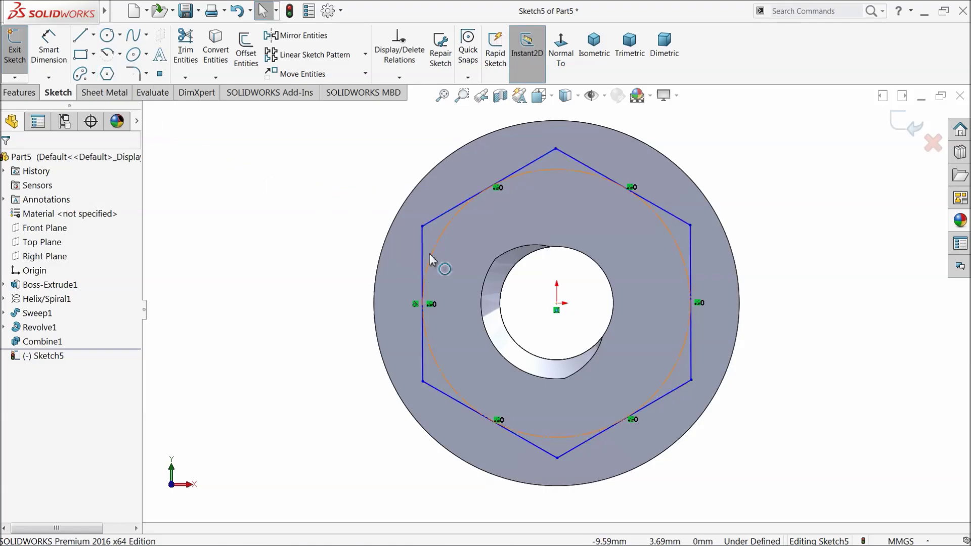
# Make the hexagon's side on the -X side vertical and dimension it 14 mm long
pyautogui.click(423, 251)
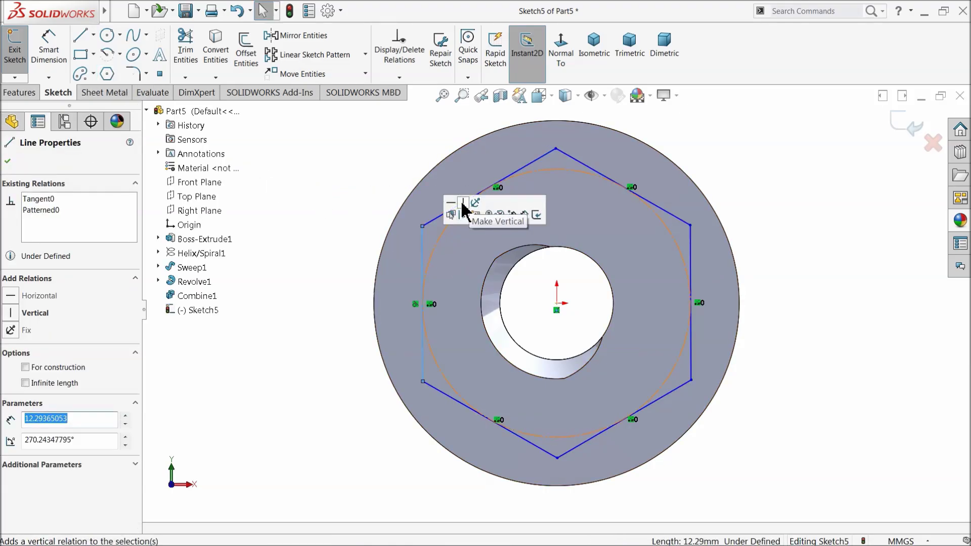
pyautogui.click(49, 46)
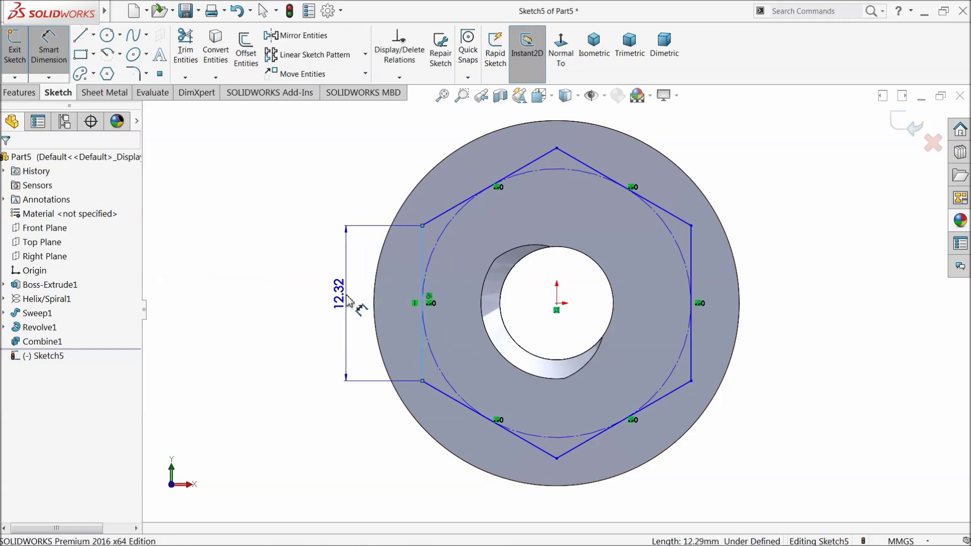
pyautogui.click(349, 303)
pyautogui.write('14')
pyautogui.press('Return')
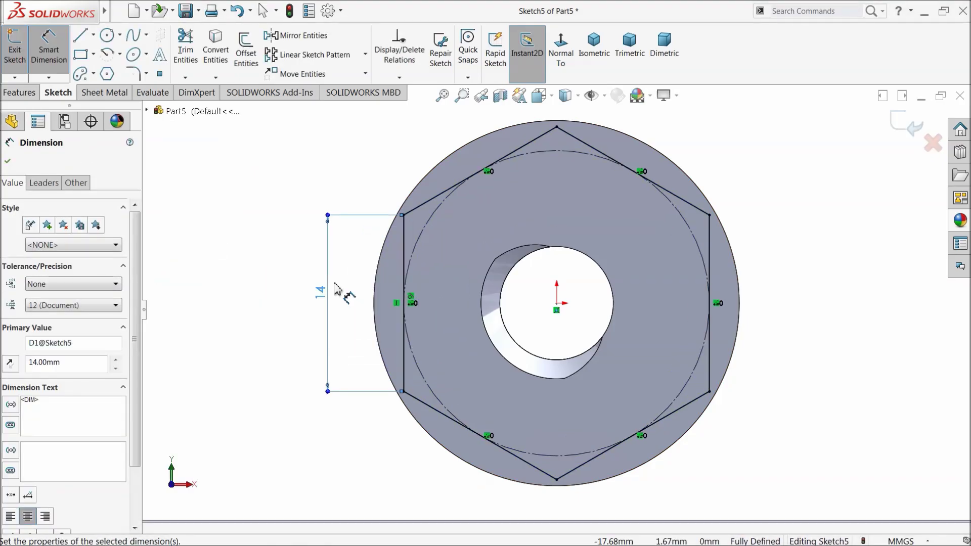
pyautogui.click(7, 161)
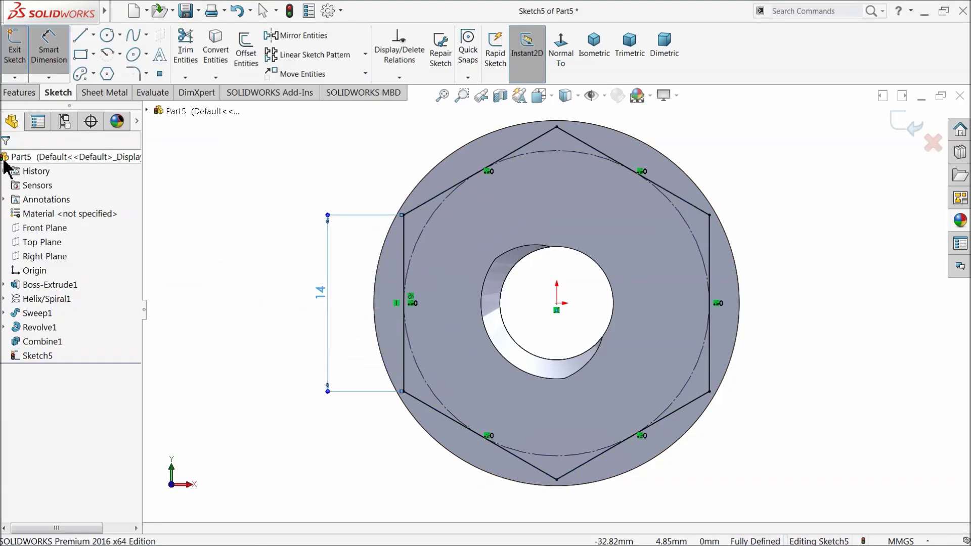
# Sketch a circle of about 19.6 mm radius centred on the origin, enclosing the hexagon and the cylinder's face
pyautogui.click(107, 35)
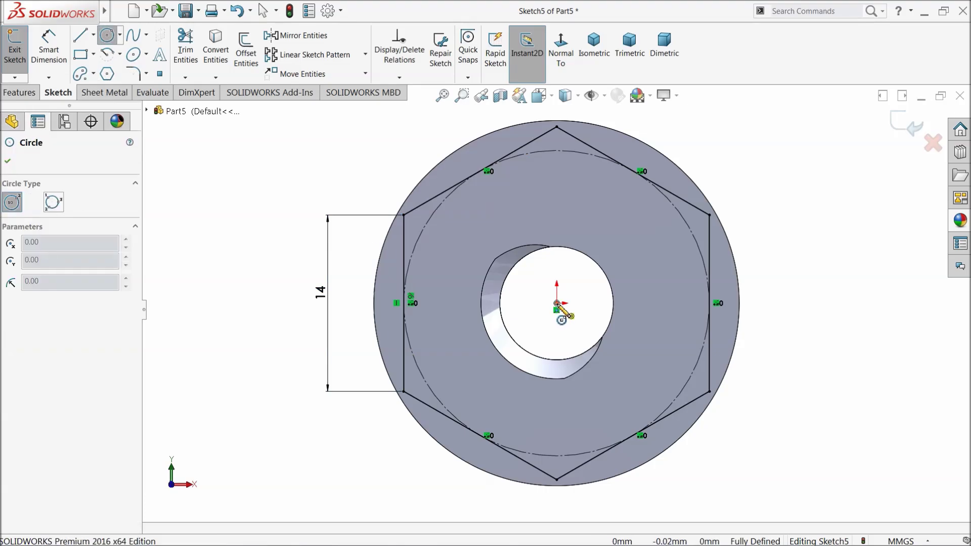
pyautogui.moveTo(557, 303); pyautogui.dragTo(337, 208)
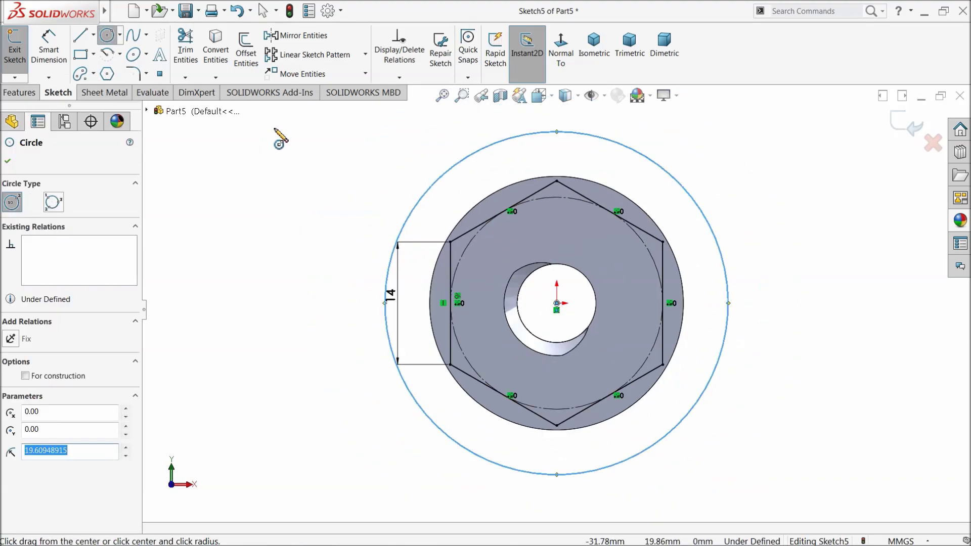
# Dimension the circle around the hexagon with a diameter of 35 mm
pyautogui.click(49, 51)
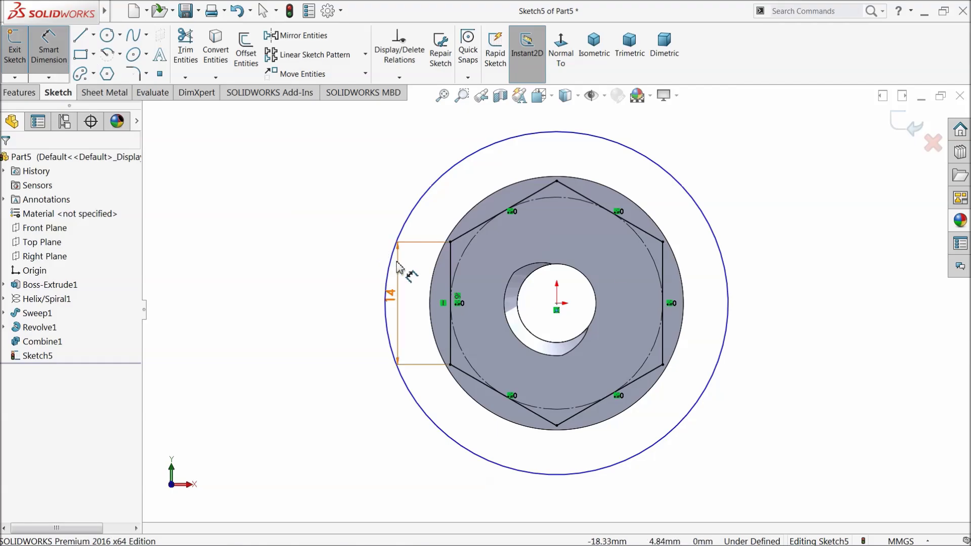
pyautogui.click(396, 262)
pyautogui.click(349, 284)
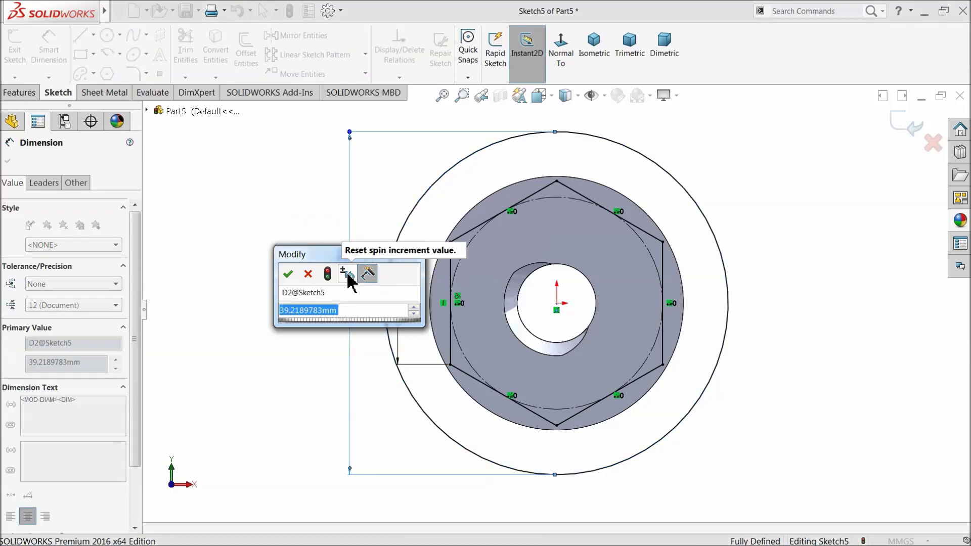
pyautogui.write('35')
pyautogui.press('Return')
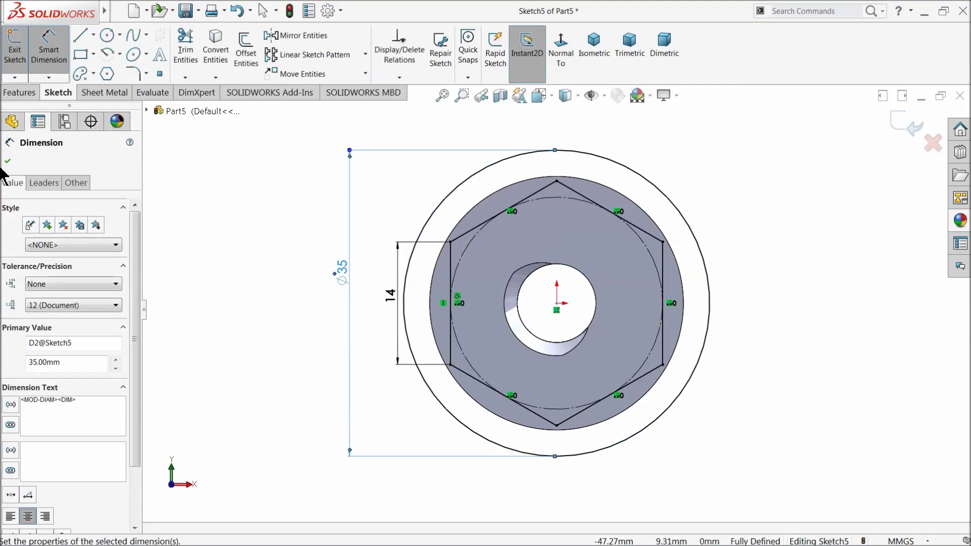
pyautogui.click(7, 161)
# Cut-extrude the area between the hexagon and the 35 mm circle with the Through All end condition
pyautogui.click(20, 93)
pyautogui.click(191, 51)
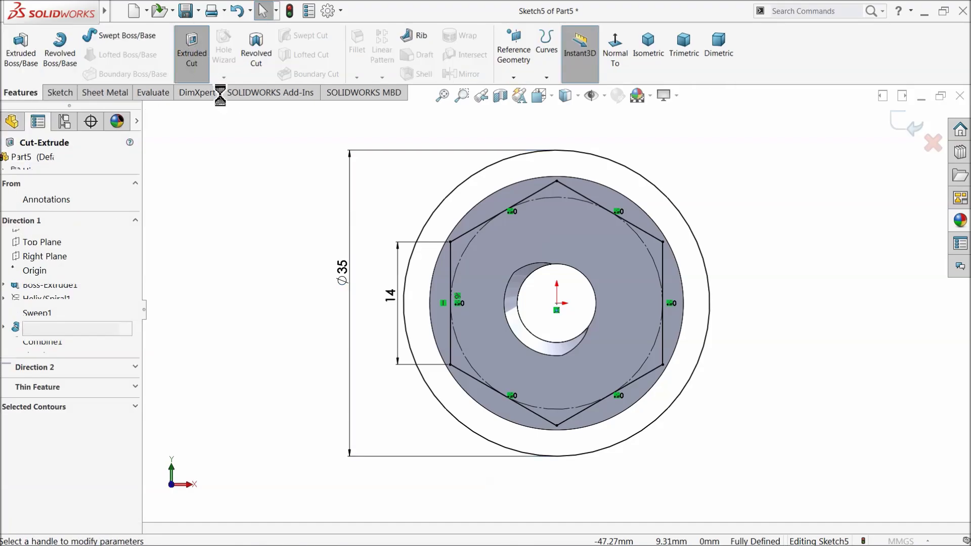
pyautogui.click(51, 239)
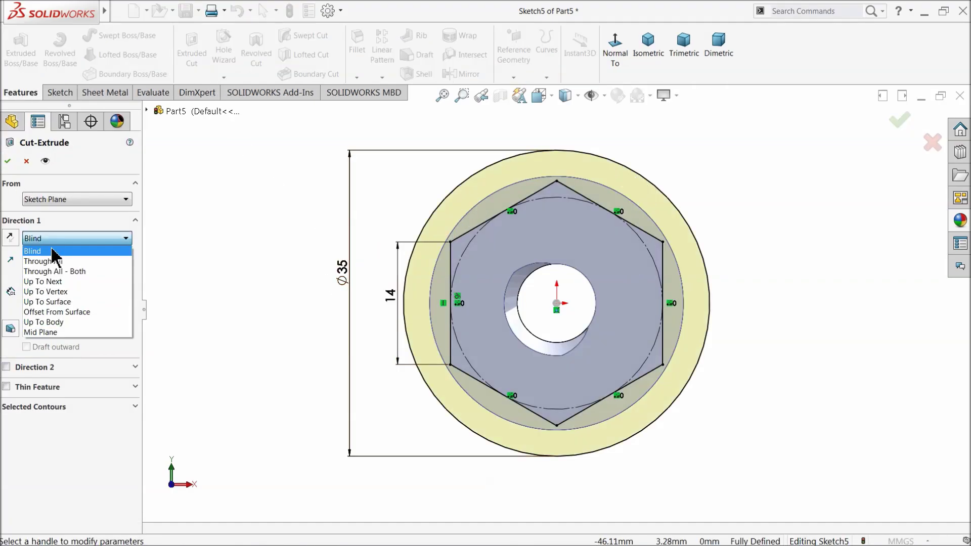
pyautogui.click(53, 261)
pyautogui.moveTo(210, 271); pyautogui.dragTo(218, 301, button='middle')
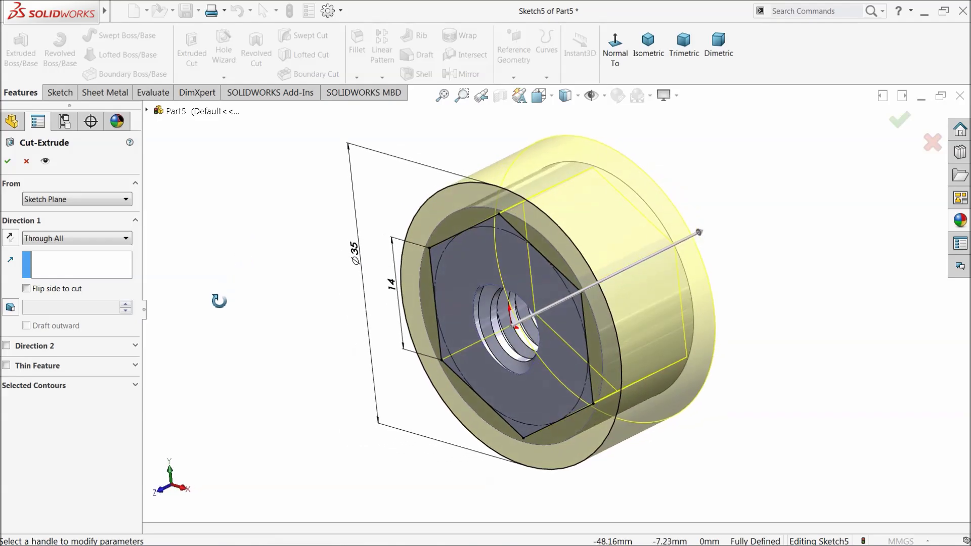
pyautogui.click(9, 163)
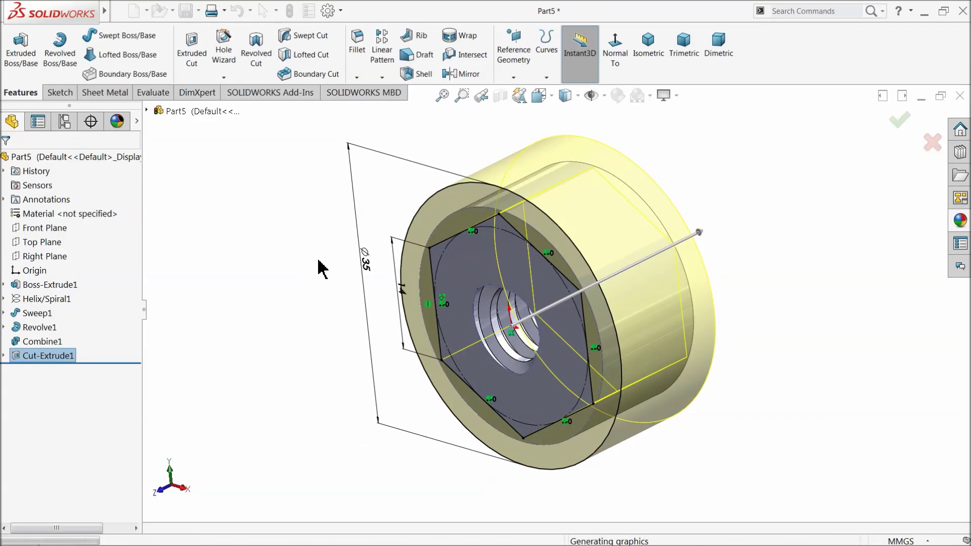
pyautogui.moveTo(327, 303)
pyautogui.mouseDown(button='middle')
pyautogui.moveTo(405, 332)
pyautogui.moveTo(373, 260)
pyautogui.moveTo(388, 268)
pyautogui.moveTo(343, 295)
pyautogui.moveTo(279, 293)
pyautogui.moveTo(334, 316)
pyautogui.moveTo(337, 304)
pyautogui.mouseUp(button='middle')
pyautogui.scroll(-3, 612, 341)
pyautogui.moveTo(610, 340); pyautogui.dragTo(533, 351, button='middle')
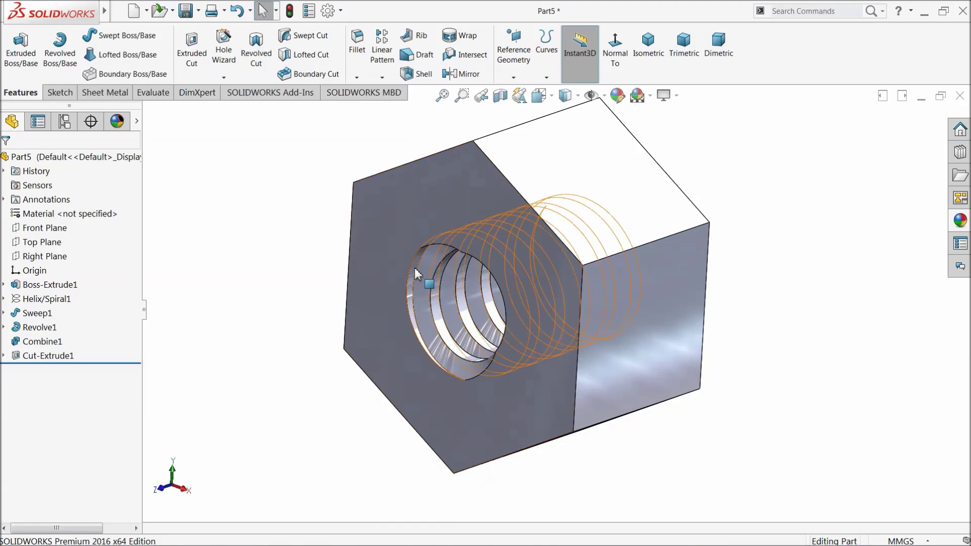
pyautogui.scroll(-1, 578, 242)
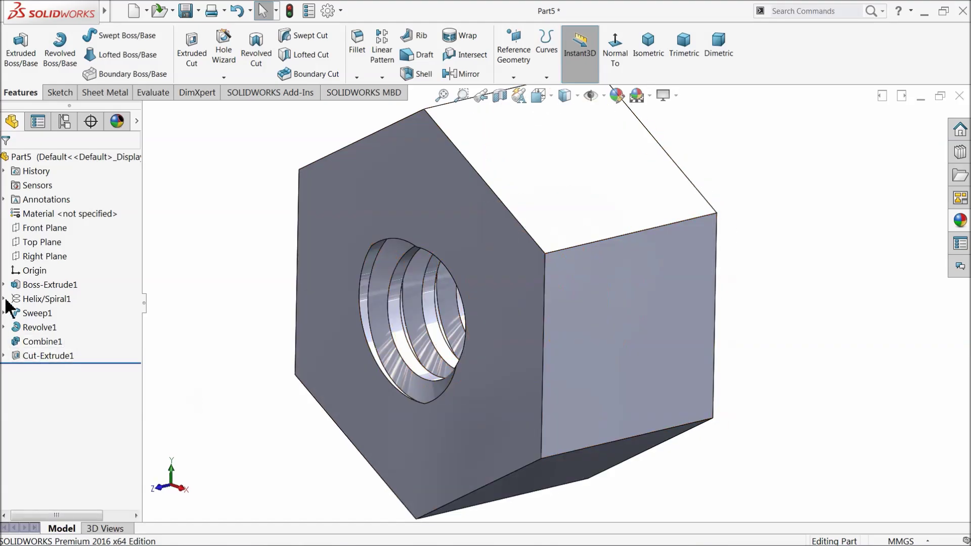
# On the Right Plane, sketch a closed four-line profile about 9 mm high, with its base through the origin and a slanted side entering the nut
pyautogui.click(17, 257)
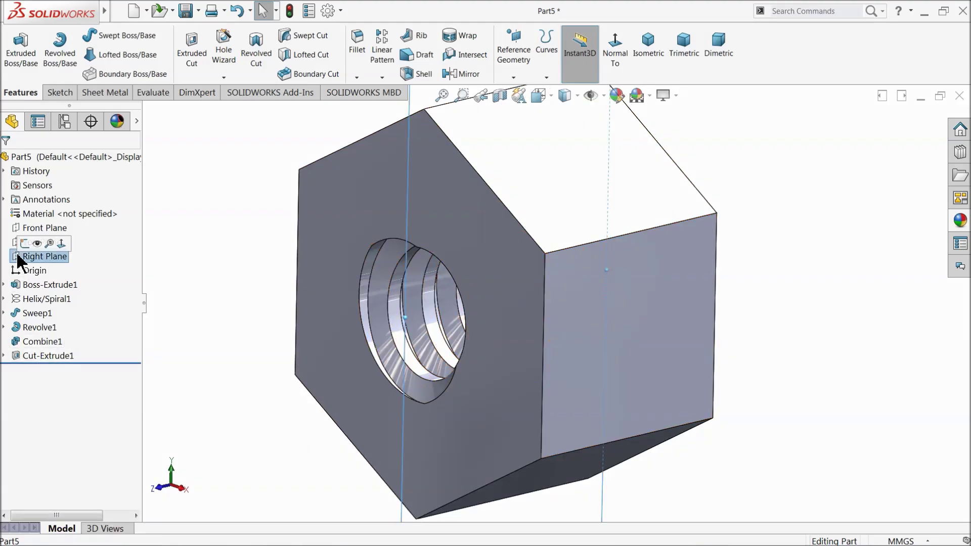
pyautogui.click(21, 248)
pyautogui.click(556, 56)
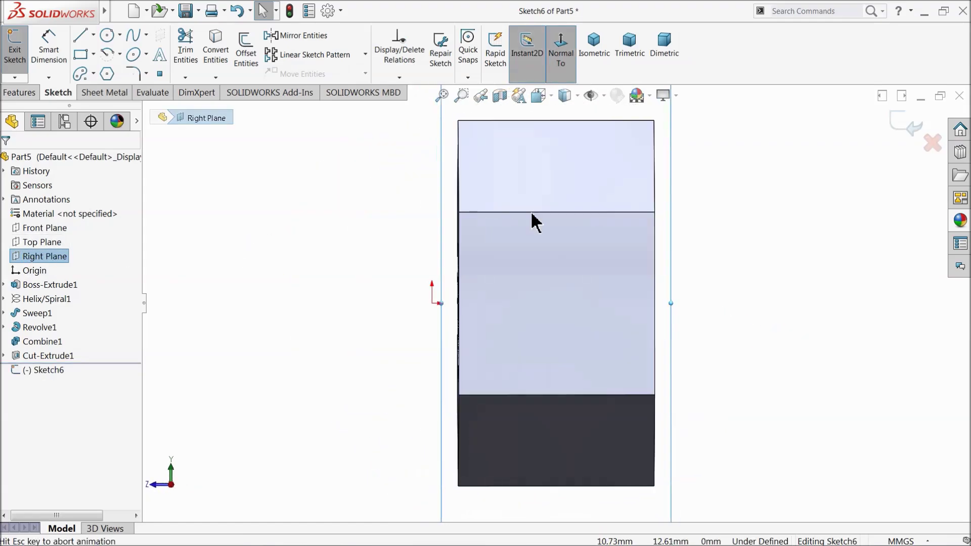
pyautogui.click(81, 36)
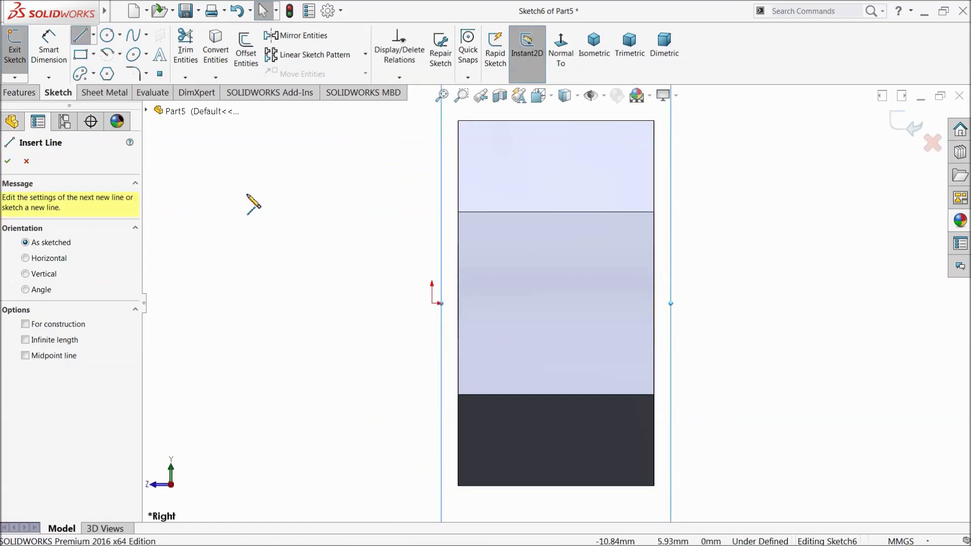
pyautogui.click(396, 303)
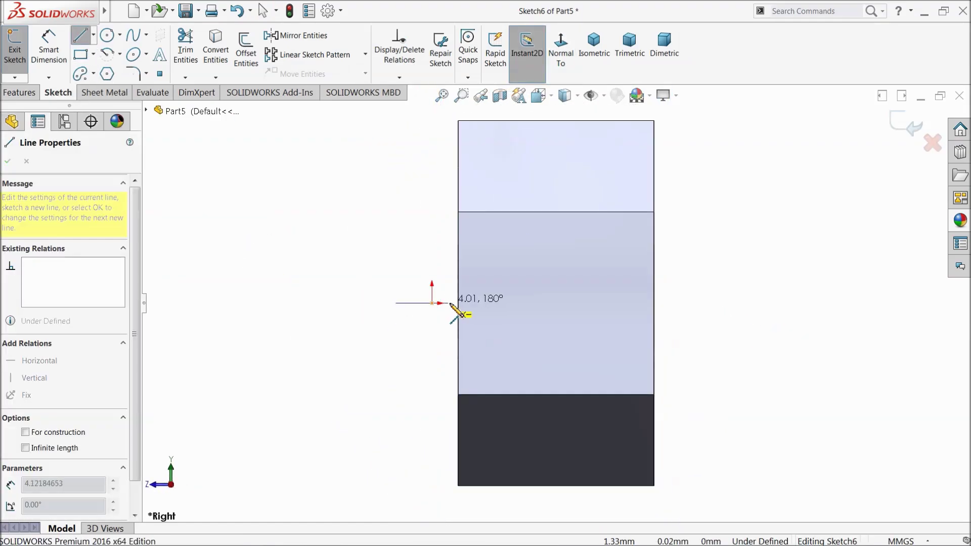
pyautogui.click(497, 303)
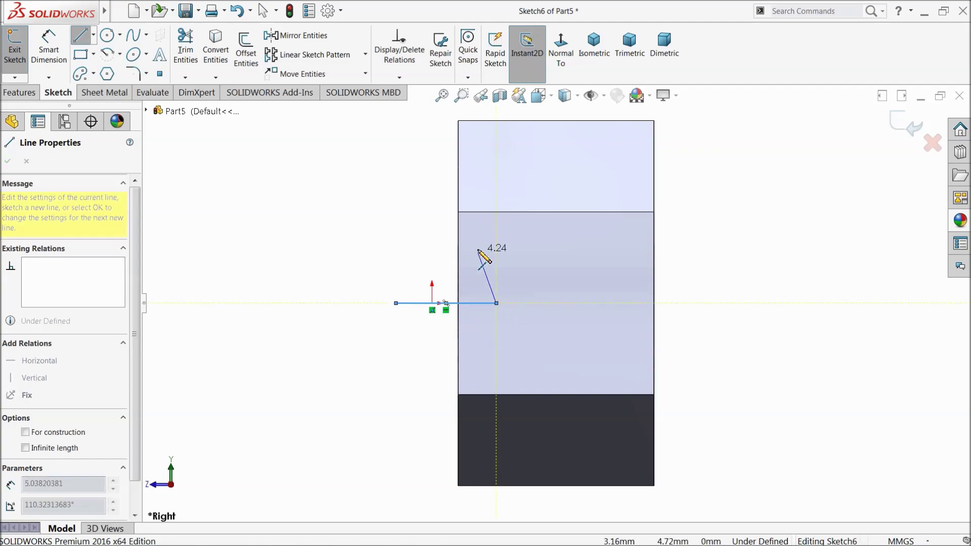
pyautogui.click(441, 185)
pyautogui.click(395, 185)
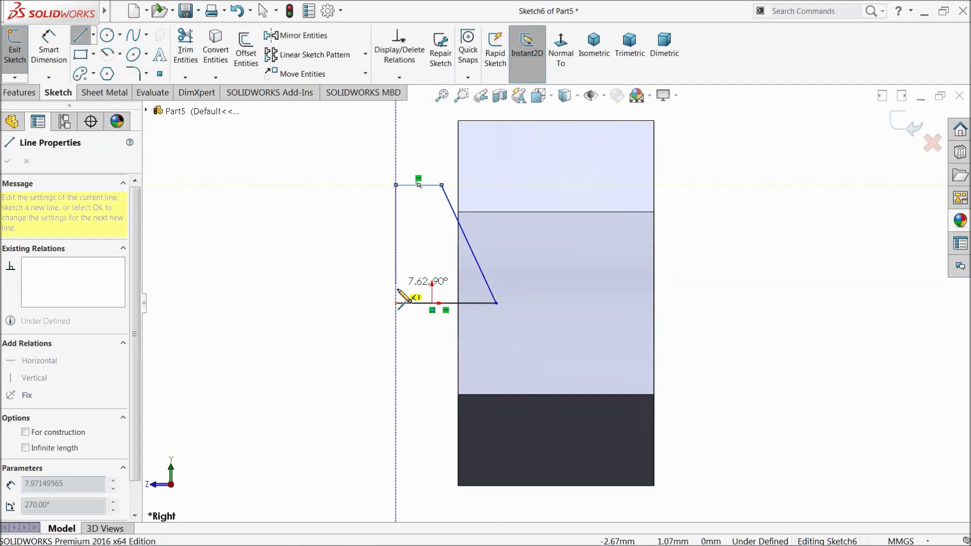
pyautogui.click(395, 303)
pyautogui.rightClick(261, 244)
pyautogui.click(294, 248)
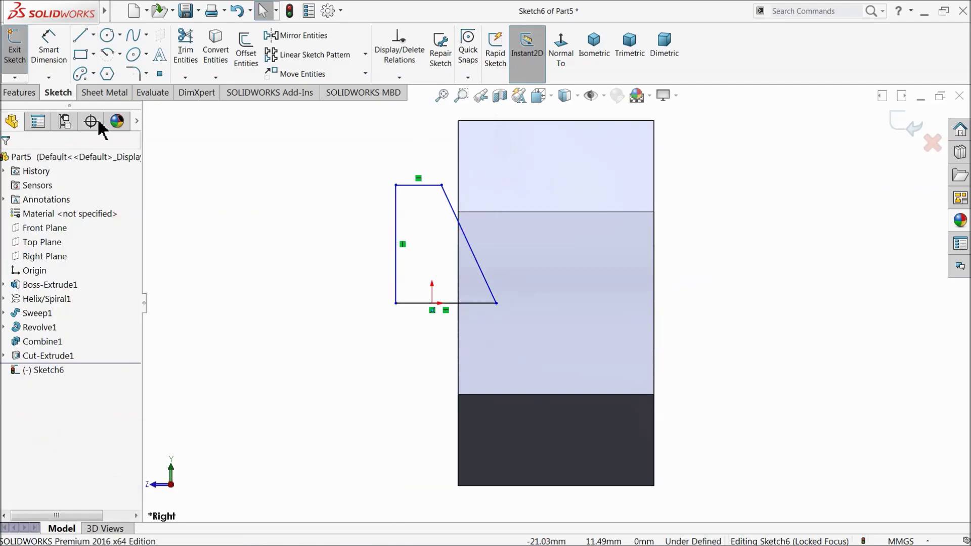
# Dimension the angle between the profile's slanted line and its base line as 60°
pyautogui.click(48, 38)
pyautogui.scroll(-5, 488, 301)
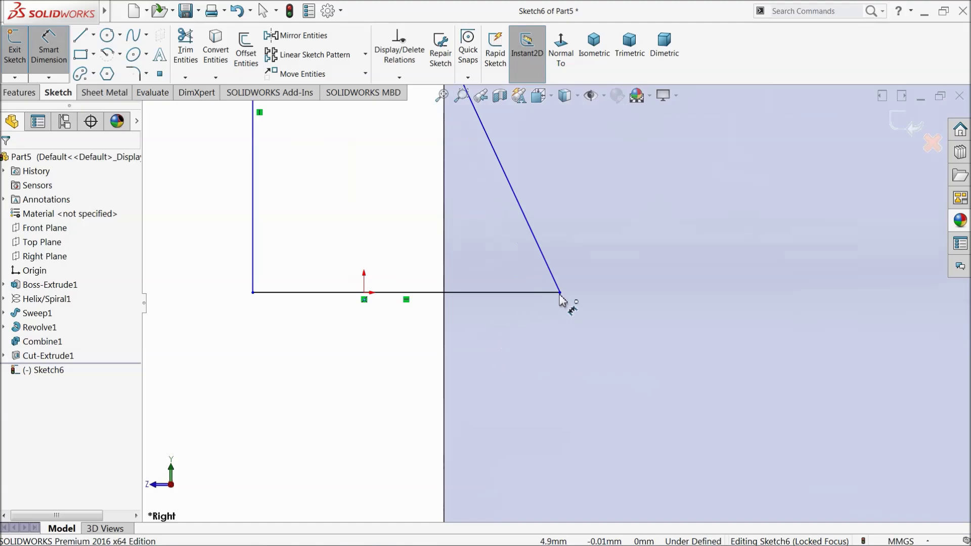
pyautogui.click(555, 285)
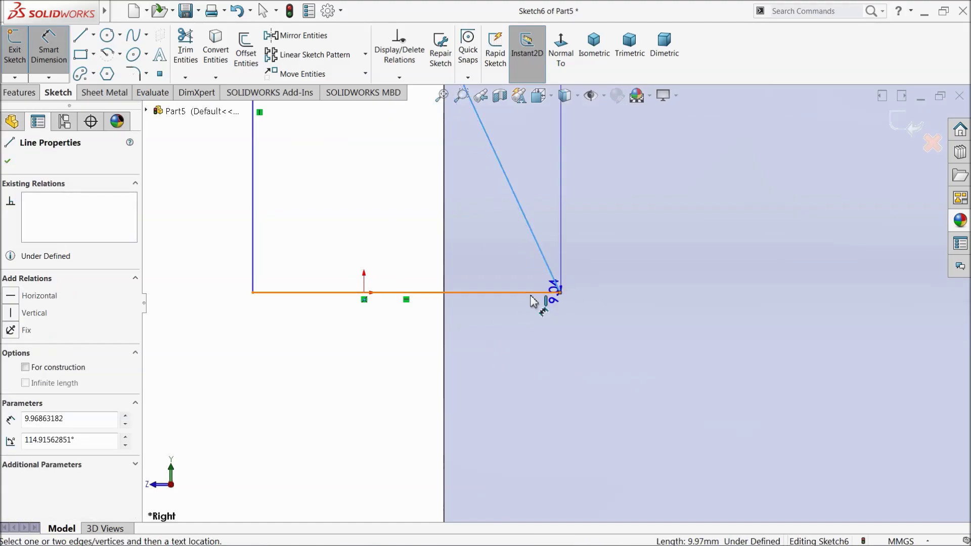
pyautogui.click(537, 293)
pyautogui.click(510, 266)
pyautogui.write('60')
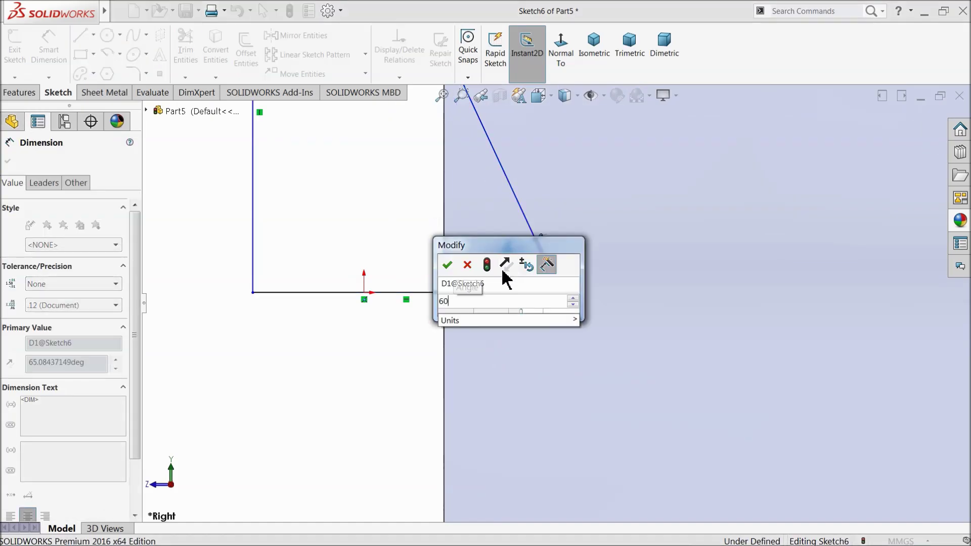
pyautogui.press('Return')
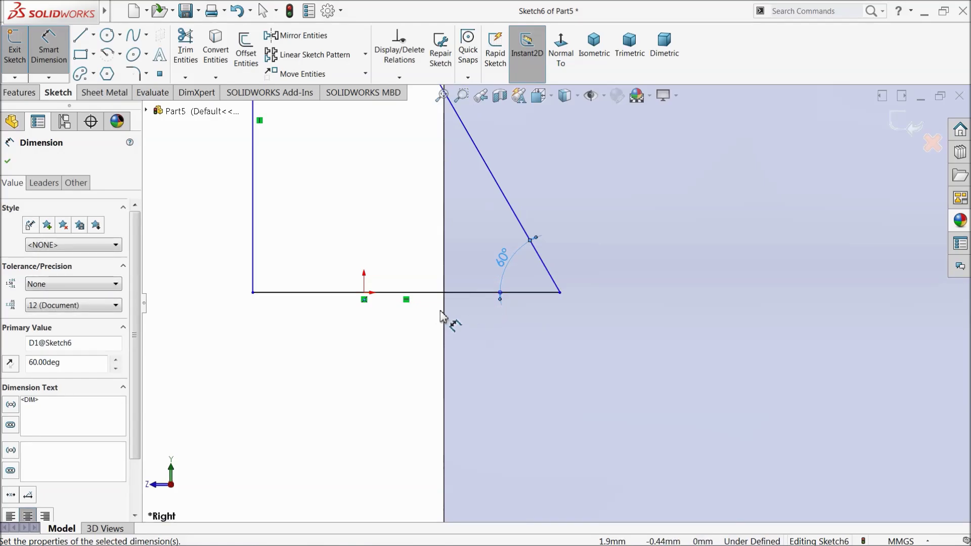
# Dimension the profile's tip inside the nut 4 mm from the nut's front face
pyautogui.click(560, 293)
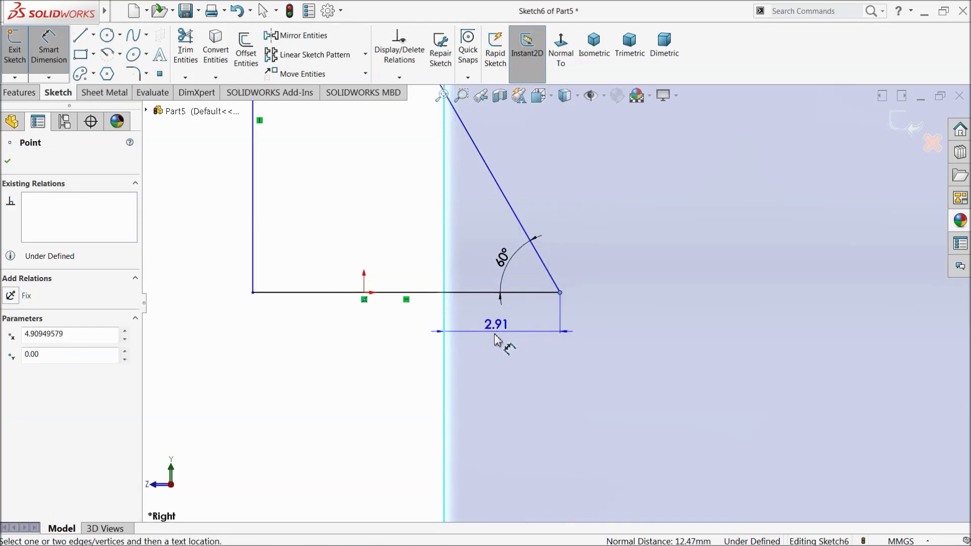
pyautogui.click(493, 332)
pyautogui.write('4')
pyautogui.press('Return')
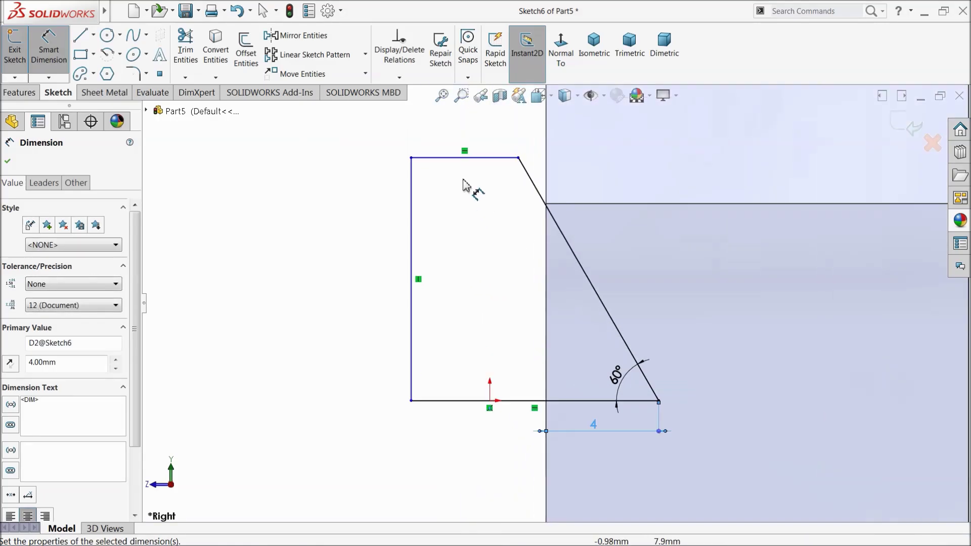
# Dimension the profile's upper horizontal line as 3 mm and its vertical line as 8 mm
pyautogui.click(465, 158)
pyautogui.click(458, 135)
pyautogui.write('3.80548655mm')
pyautogui.press('Return')
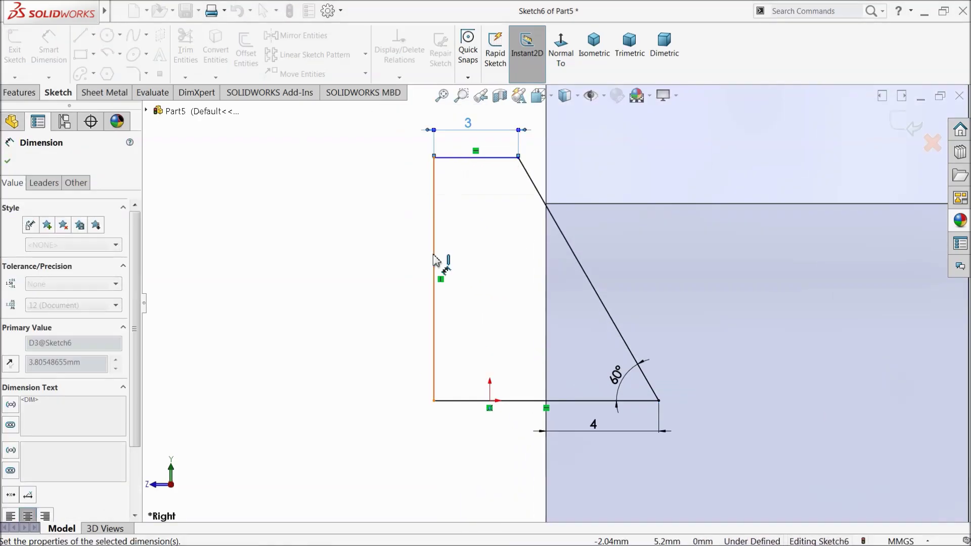
pyautogui.click(437, 267)
pyautogui.click(390, 271)
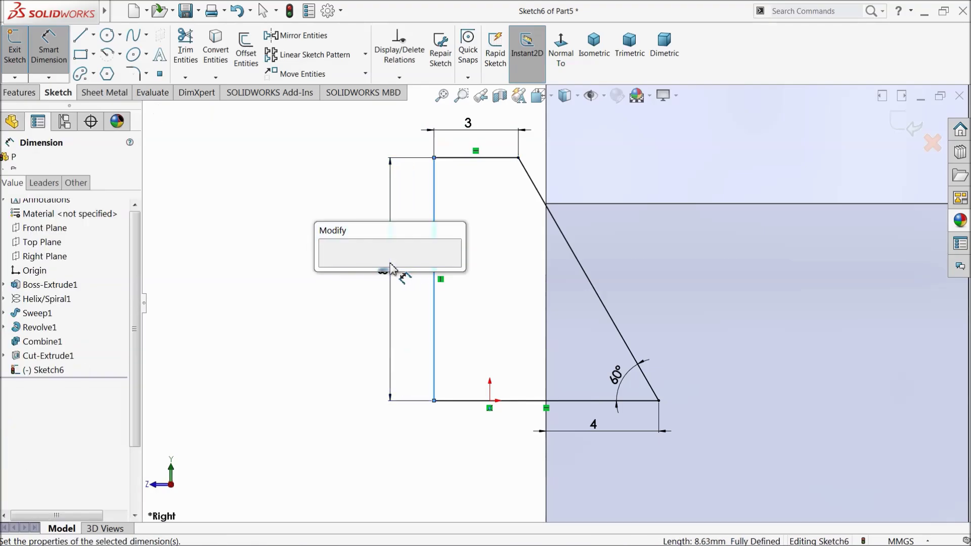
pyautogui.write('8')
pyautogui.press('Return')
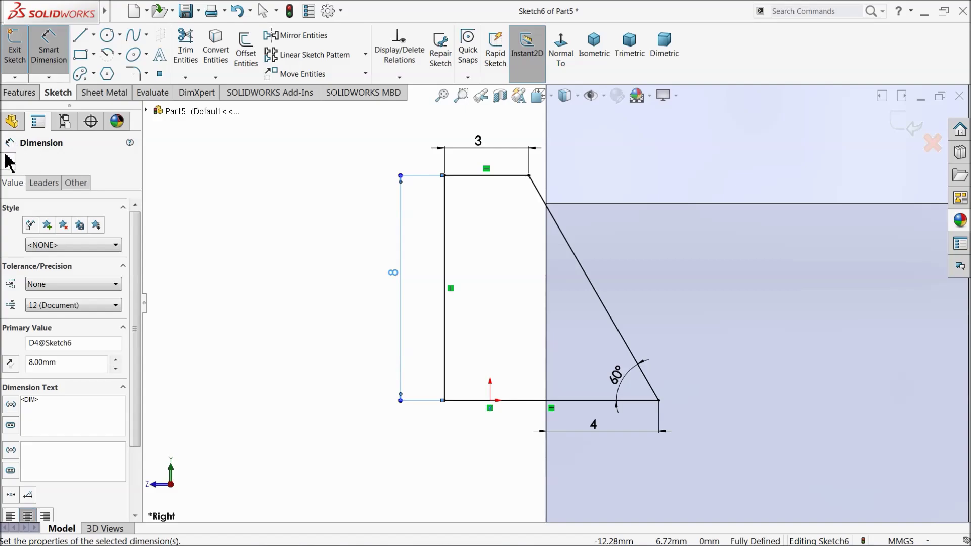
# Revolve-cut the profile 360° about its base line to countersink the front end of the threaded hole
pyautogui.click(23, 93)
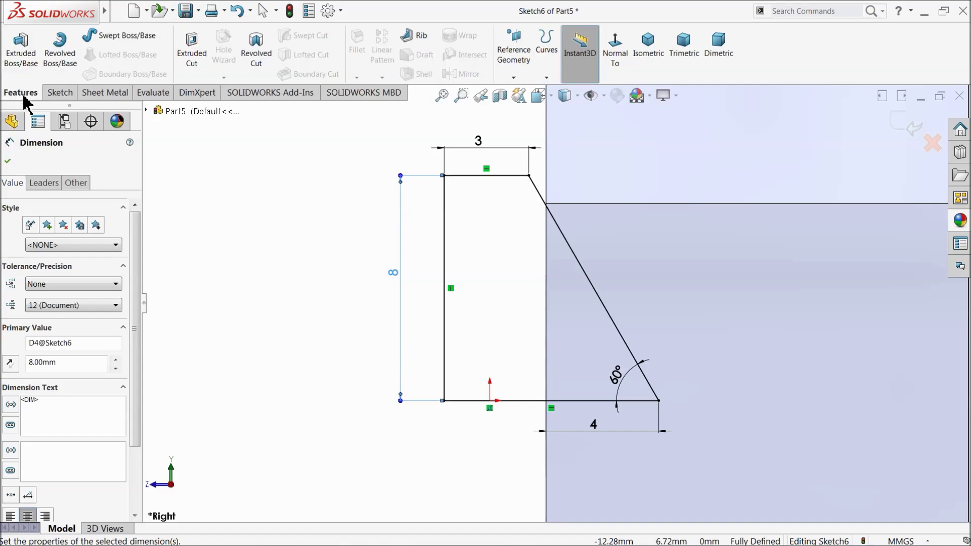
pyautogui.click(257, 58)
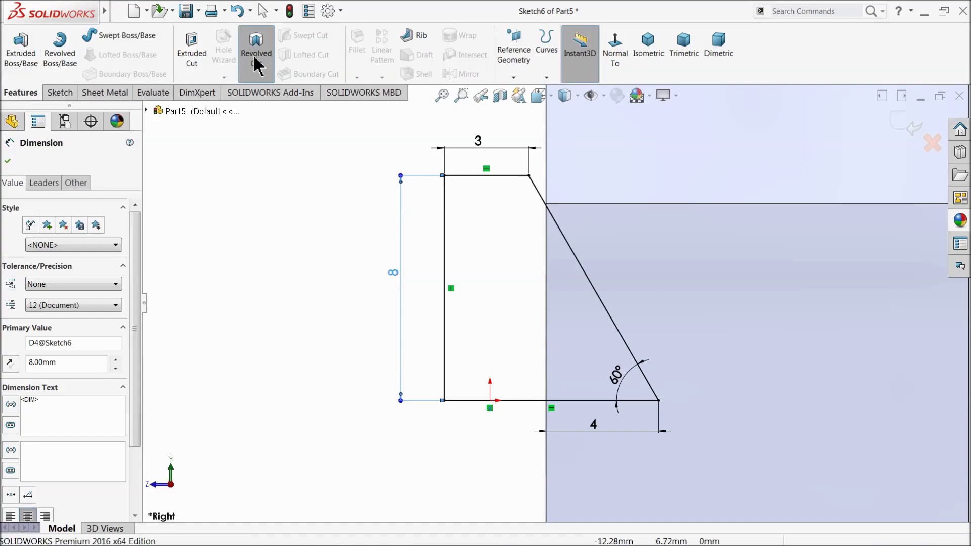
pyautogui.click(555, 405)
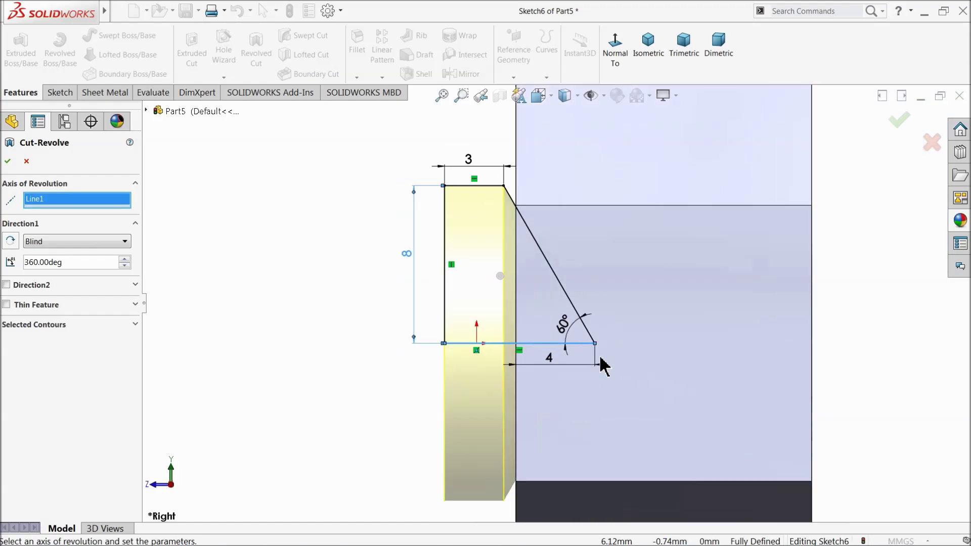
pyautogui.scroll(2, 412, 332)
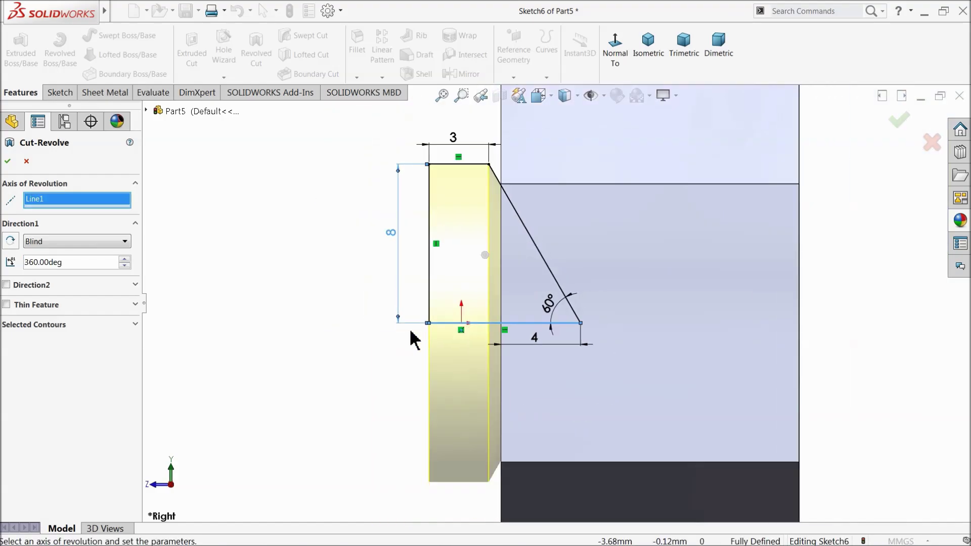
pyautogui.click(8, 162)
pyautogui.moveTo(369, 314); pyautogui.dragTo(399, 329, button='middle')
pyautogui.scroll(4, 300, 316)
pyautogui.click(288, 304)
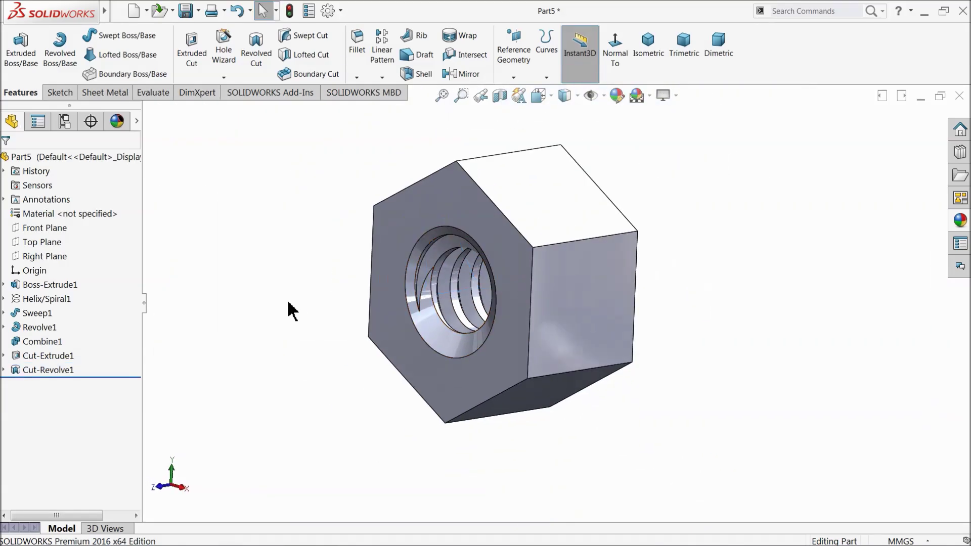
# Create a reference plane midway between the nut's front and rear hexagonal faces
pyautogui.moveTo(289, 306); pyautogui.dragTo(321, 329, button='middle')
pyautogui.scroll(-2, 452, 300)
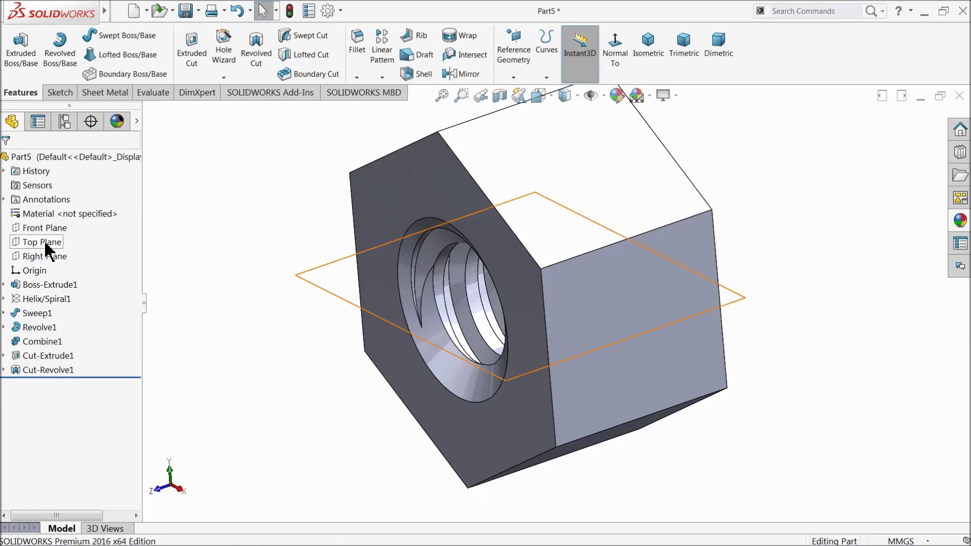
pyautogui.moveTo(253, 302); pyautogui.dragTo(259, 297, button='middle')
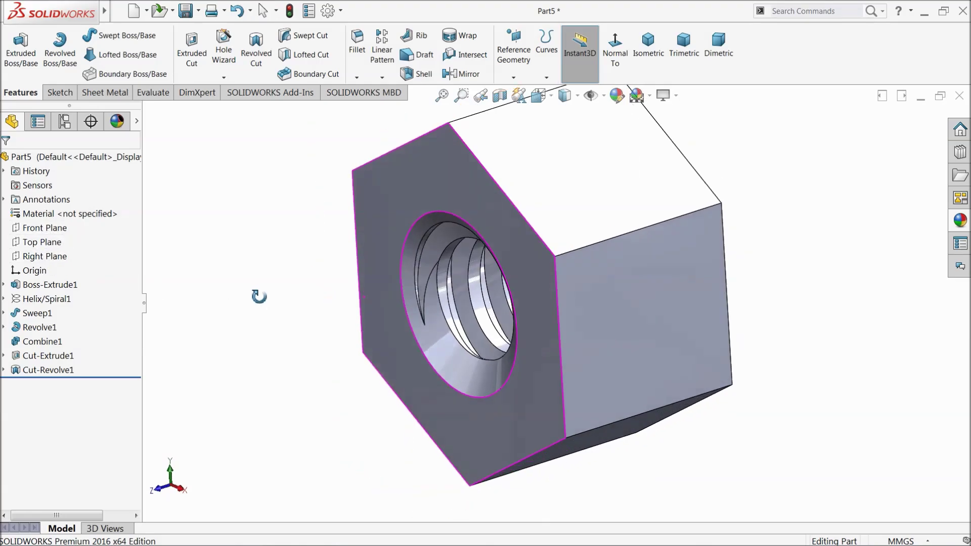
pyautogui.click(514, 77)
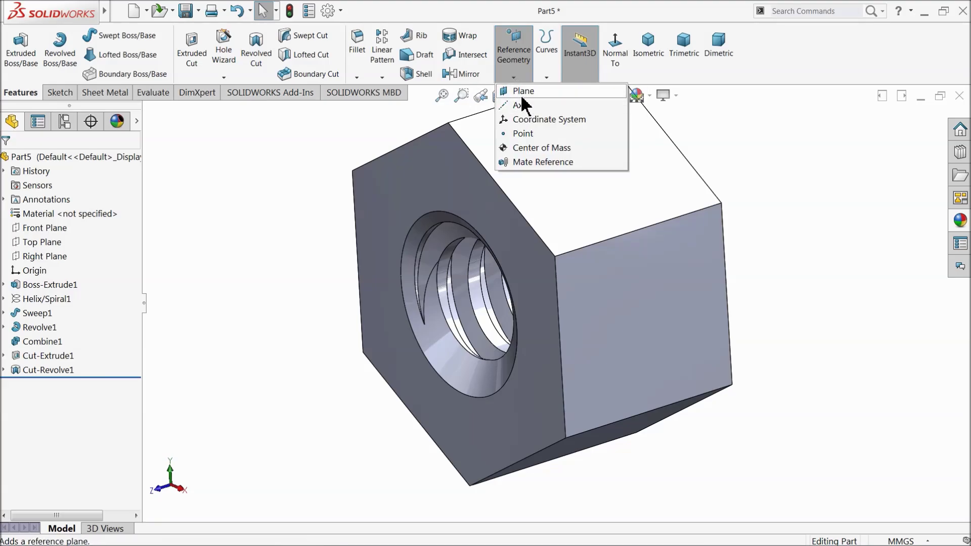
pyautogui.click(523, 96)
pyautogui.click(451, 190)
pyautogui.moveTo(546, 232); pyautogui.dragTo(472, 258, button='middle')
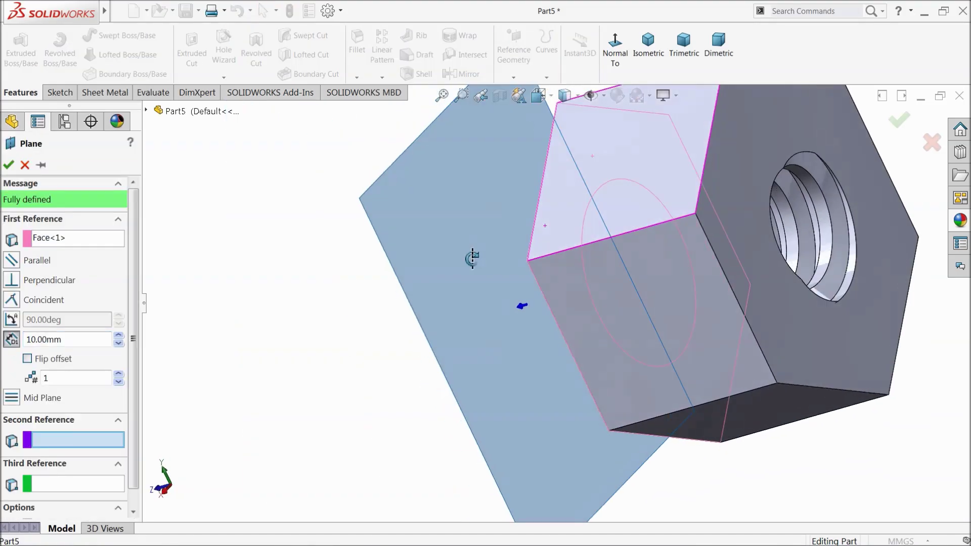
pyautogui.click(777, 162)
pyautogui.moveTo(748, 210); pyautogui.dragTo(530, 226, button='middle')
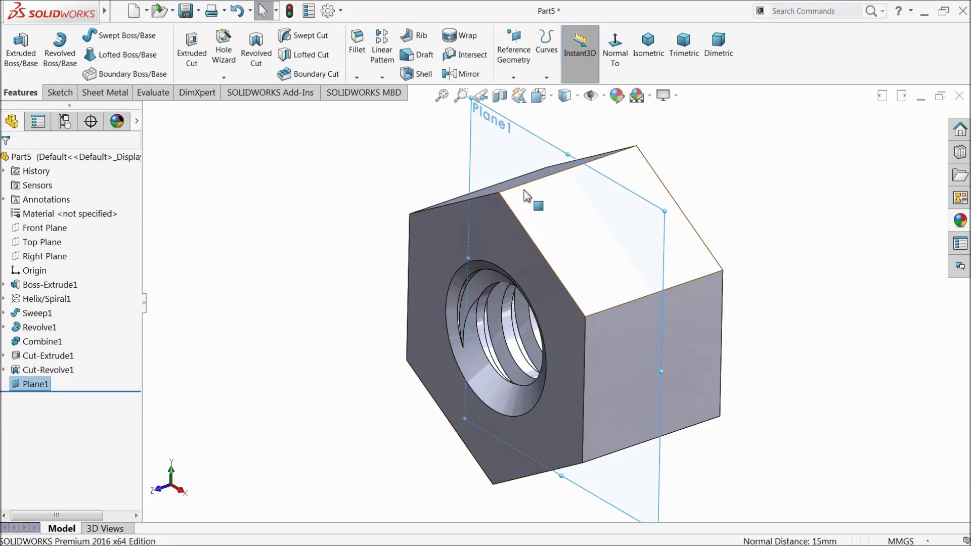
# Mirror the countersink cut about the mid plane onto the nut's rear end and hide that plane
pyautogui.click(462, 74)
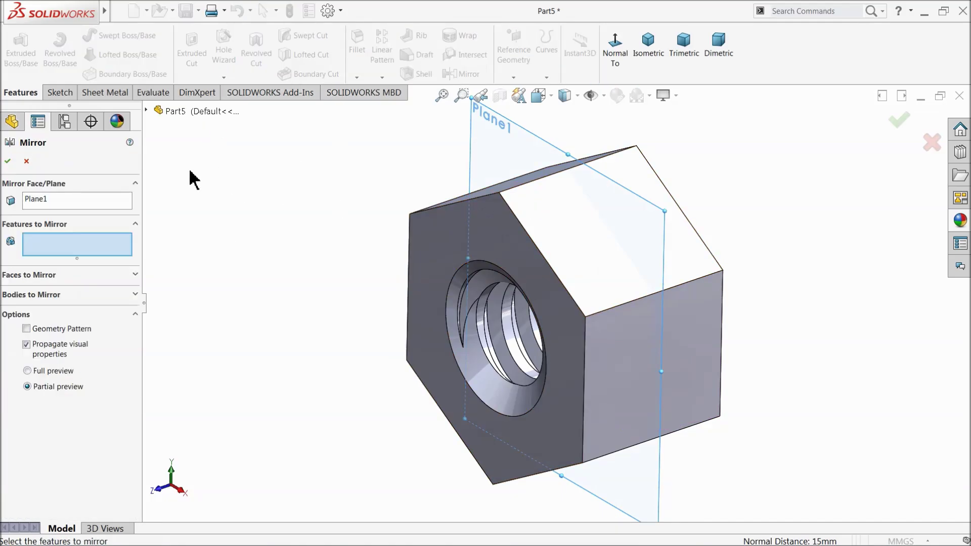
pyautogui.click(146, 110)
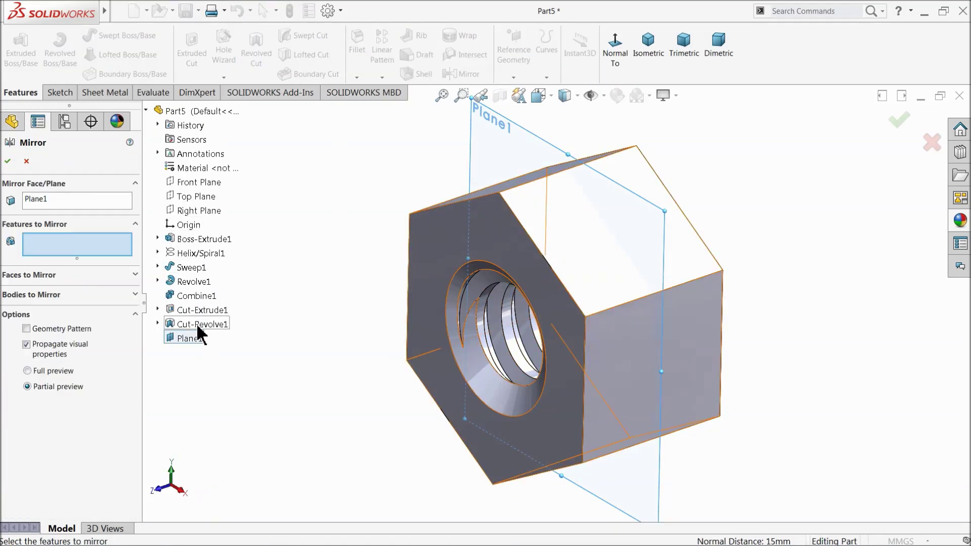
pyautogui.click(197, 324)
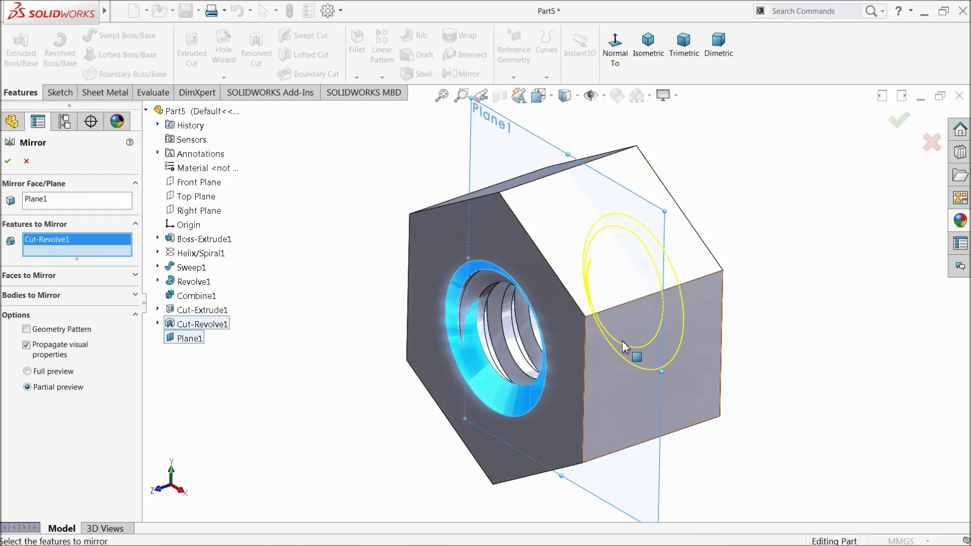
pyautogui.moveTo(626, 347)
pyautogui.mouseDown(button='middle')
pyautogui.moveTo(544, 341)
pyautogui.moveTo(626, 336)
pyautogui.mouseUp(button='middle')
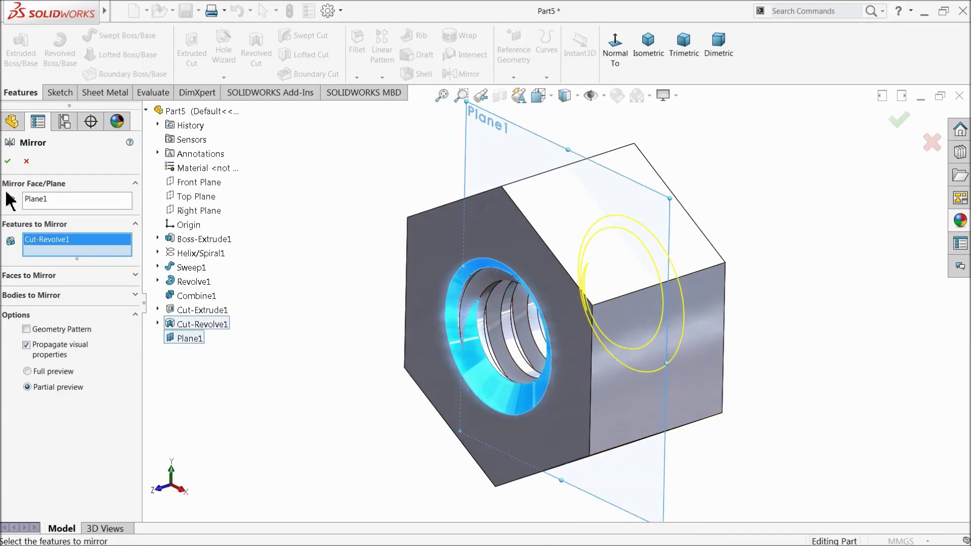
pyautogui.click(8, 161)
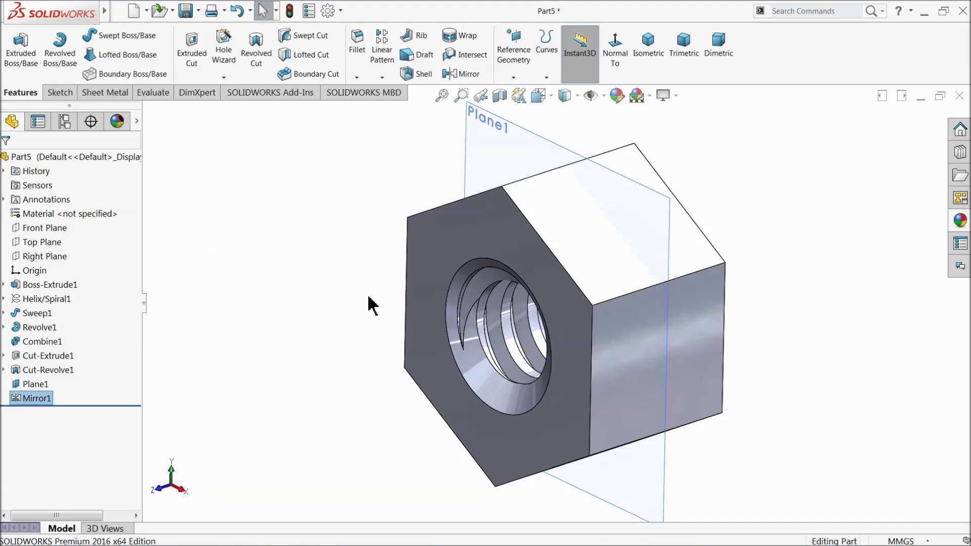
pyautogui.moveTo(373, 305)
pyautogui.mouseDown(button='middle')
pyautogui.moveTo(293, 295)
pyautogui.moveTo(372, 288)
pyautogui.mouseUp(button='middle')
pyautogui.click(480, 136)
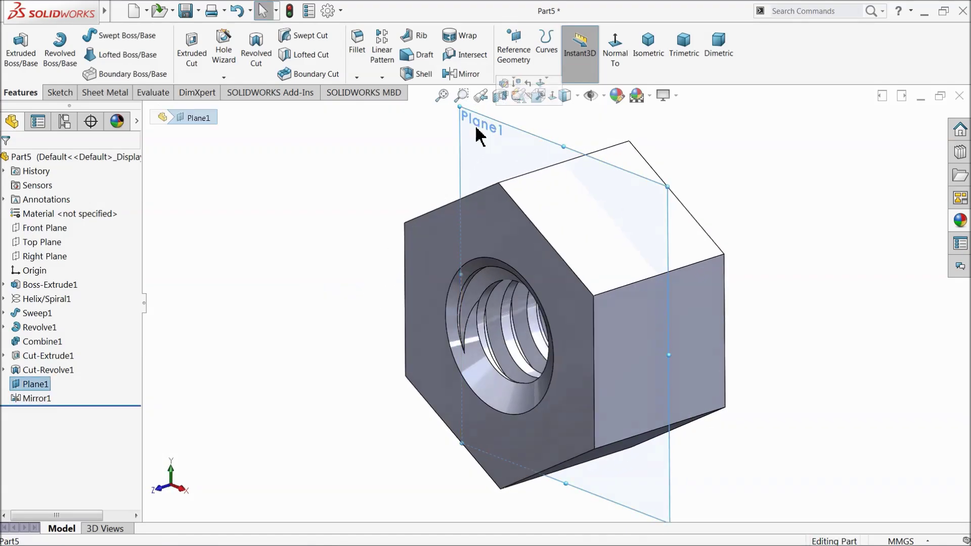
pyautogui.click(528, 96)
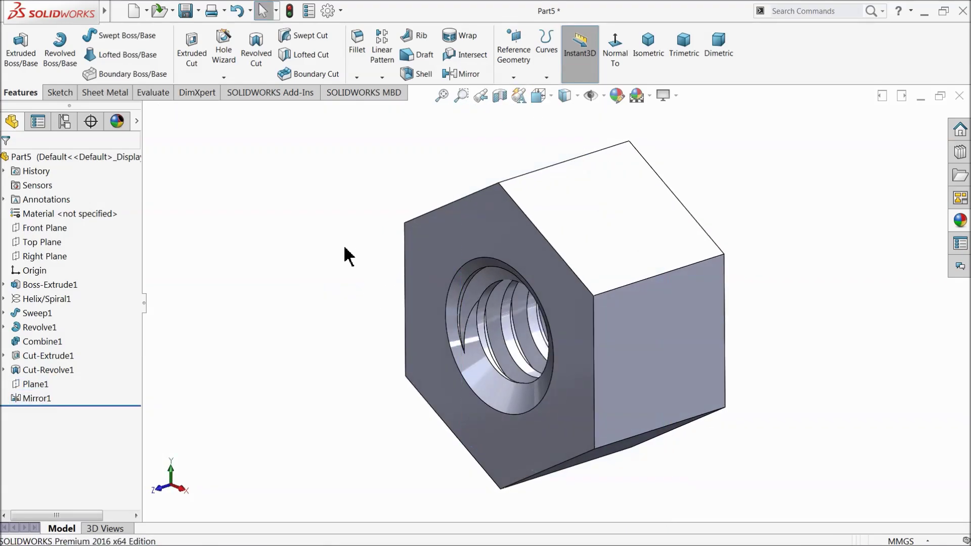
# Create a reference plane offset 18 mm from the Right Plane, outside the nut's side face
pyautogui.click(25, 256)
pyautogui.click(514, 76)
pyautogui.click(521, 93)
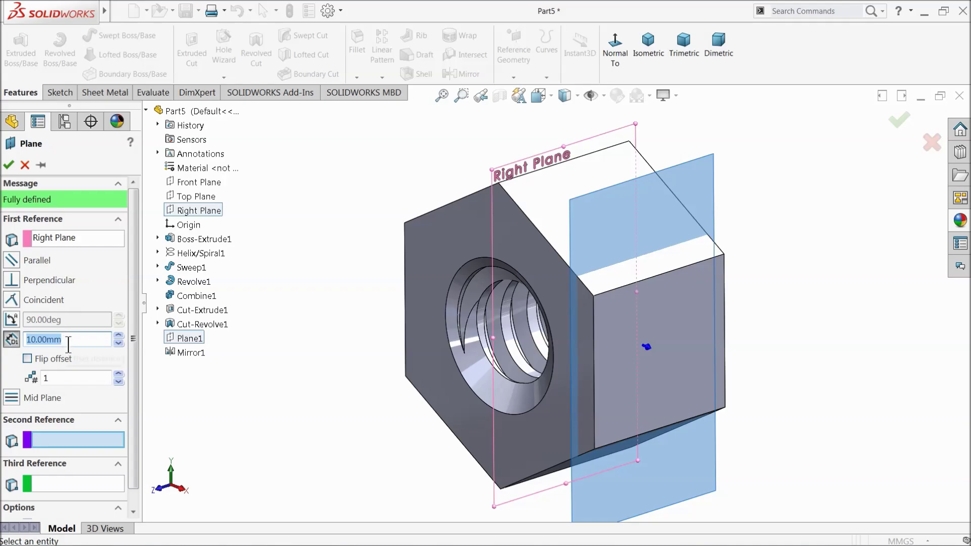
pyautogui.write('18')
pyautogui.press('Return')
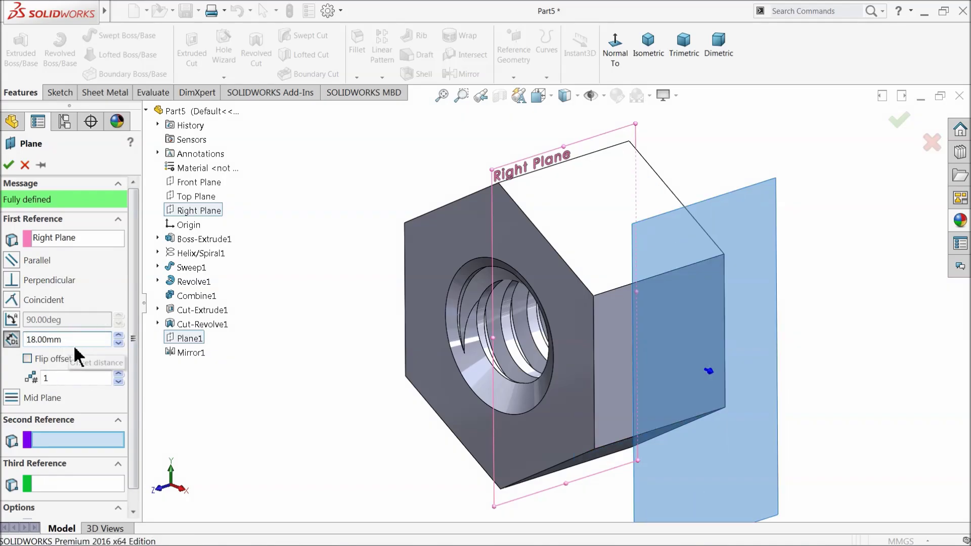
pyautogui.click(11, 167)
pyautogui.moveTo(302, 317)
pyautogui.mouseDown(button='middle')
pyautogui.moveTo(325, 299)
pyautogui.moveTo(299, 307)
pyautogui.mouseUp(button='middle')
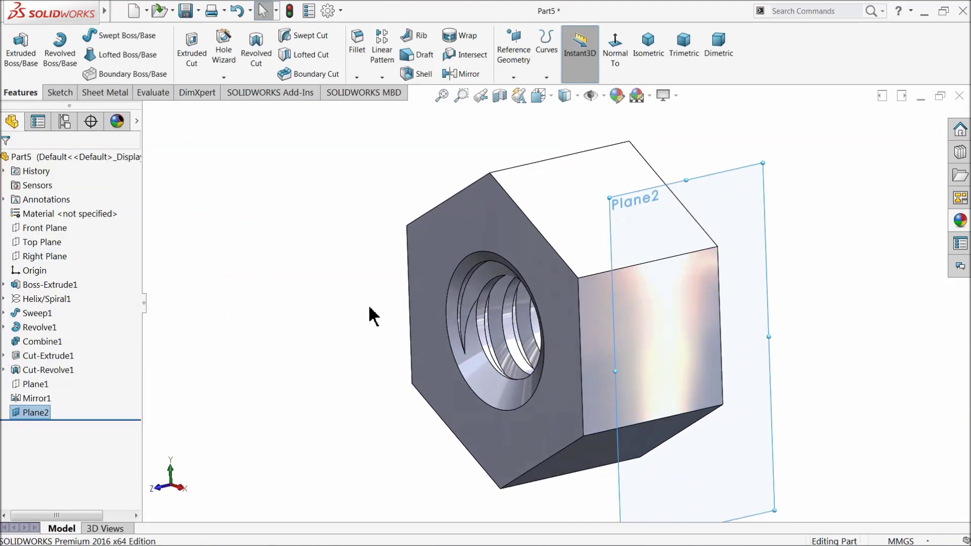
# Start a sketch on the offset plane and draw a construction diagonal between opposite corners of the nut's side face
pyautogui.click(59, 93)
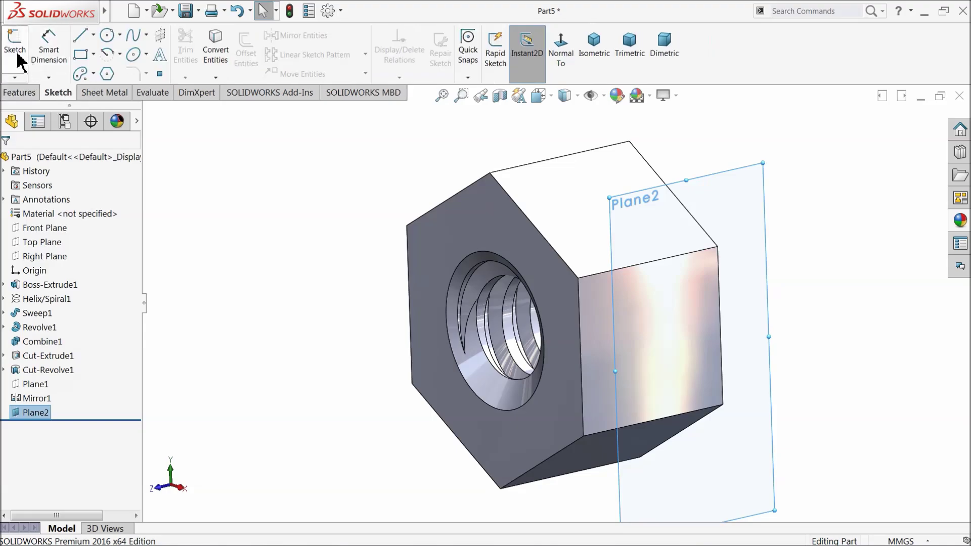
pyautogui.click(15, 50)
pyautogui.click(107, 36)
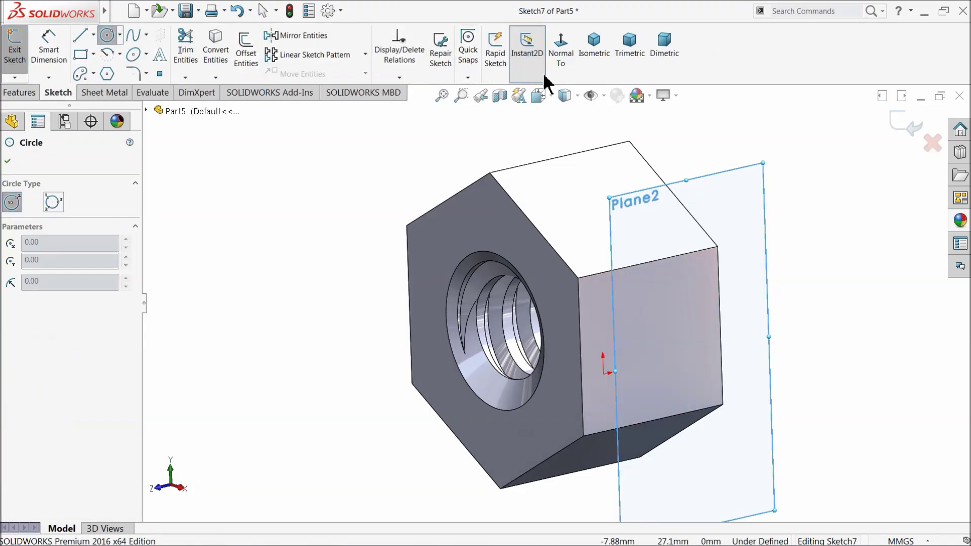
pyautogui.click(562, 51)
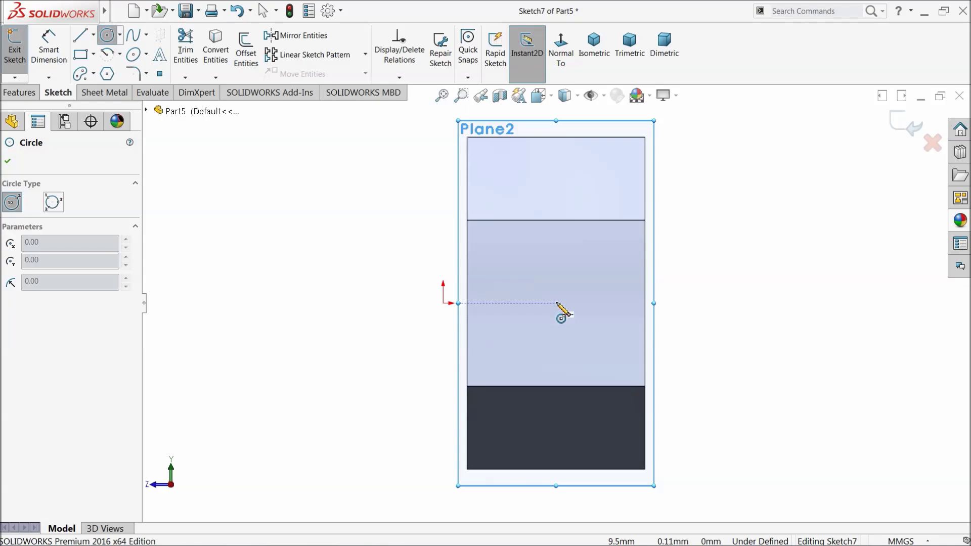
pyautogui.click(93, 35)
pyautogui.click(102, 68)
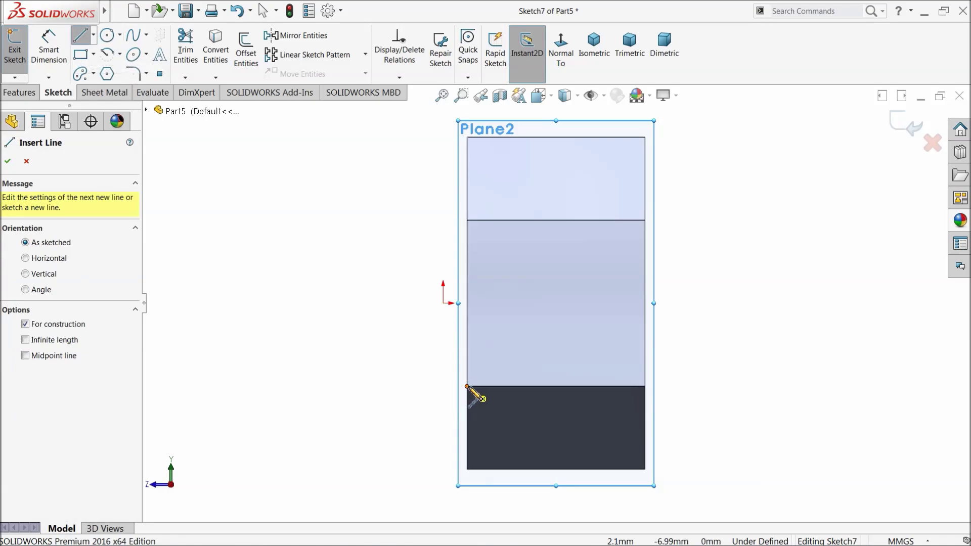
pyautogui.click(466, 387)
pyautogui.click(646, 221)
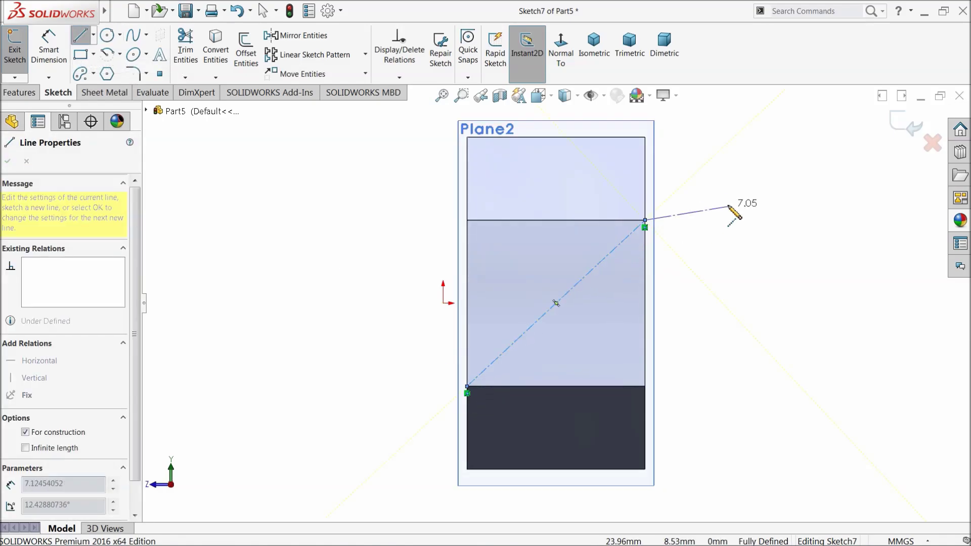
pyautogui.rightClick(730, 205)
pyautogui.click(754, 203)
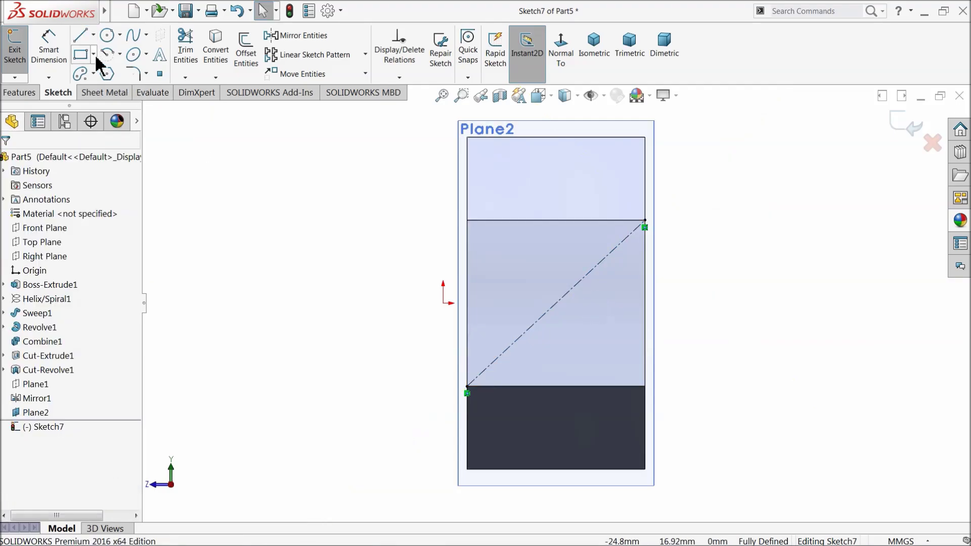
# Sketch two concentric circles centred on the diagonal's midpoint, the larger about 11.5 mm in diameter
pyautogui.click(107, 35)
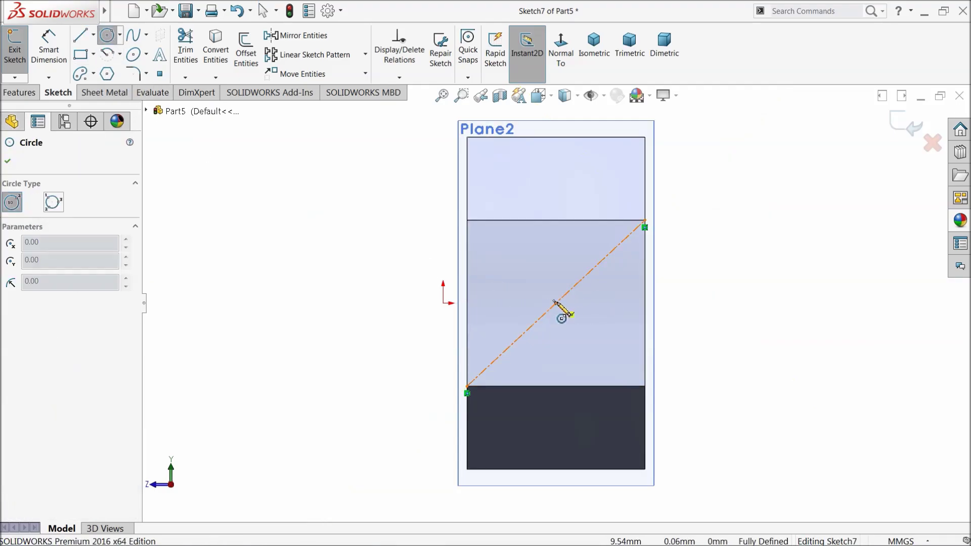
pyautogui.moveTo(556, 304); pyautogui.dragTo(548, 236)
pyautogui.moveTo(556, 303)
pyautogui.mouseDown()
pyautogui.moveTo(556, 238)
pyautogui.moveTo(557, 251)
pyautogui.mouseUp()
# Dimension the larger circle's diameter as 8 mm
pyautogui.click(49, 60)
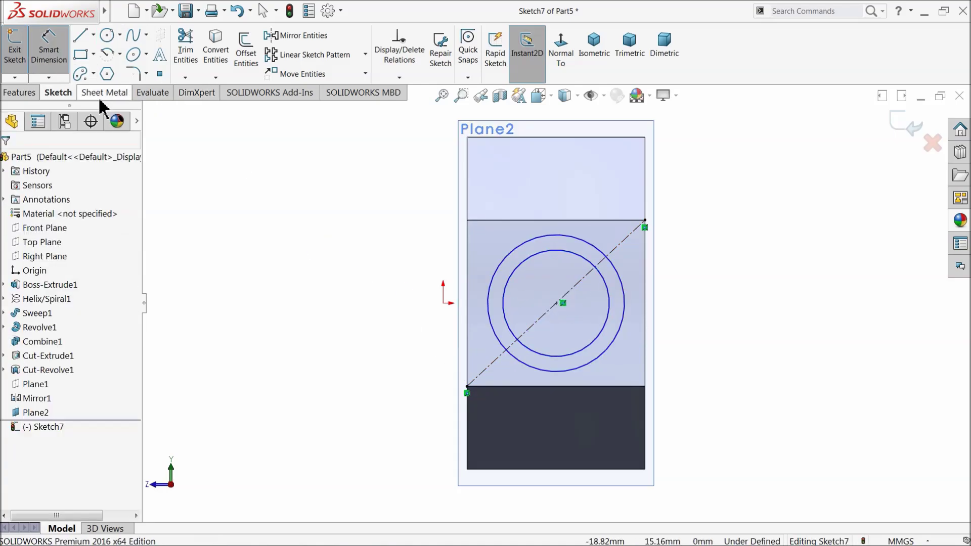
pyautogui.click(488, 311)
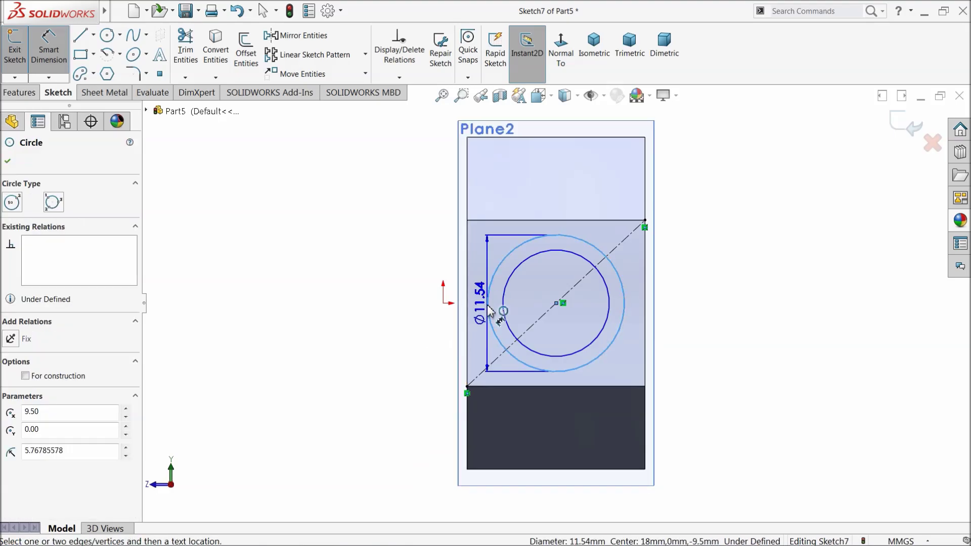
pyautogui.click(368, 294)
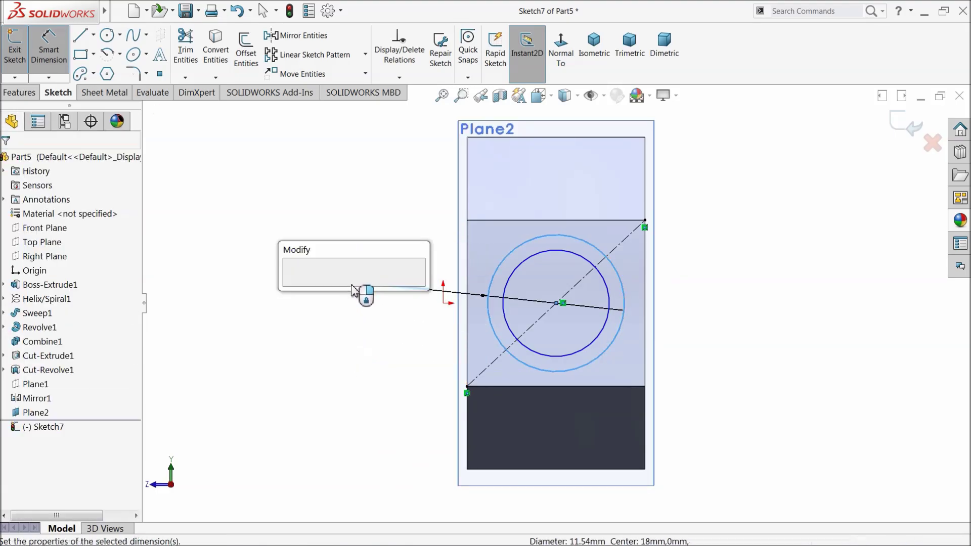
pyautogui.write('8')
pyautogui.press('Return')
pyautogui.scroll(-3, 546, 324)
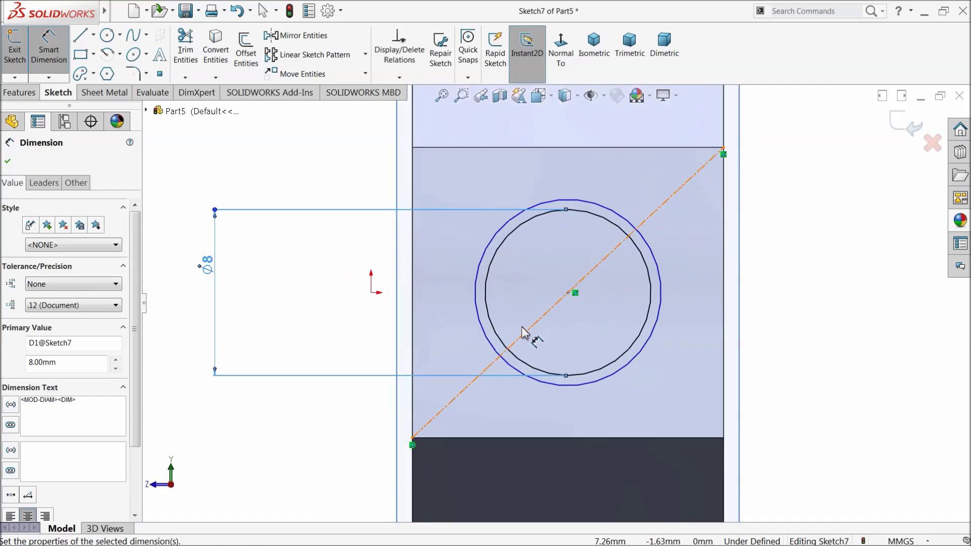
pyautogui.click(8, 161)
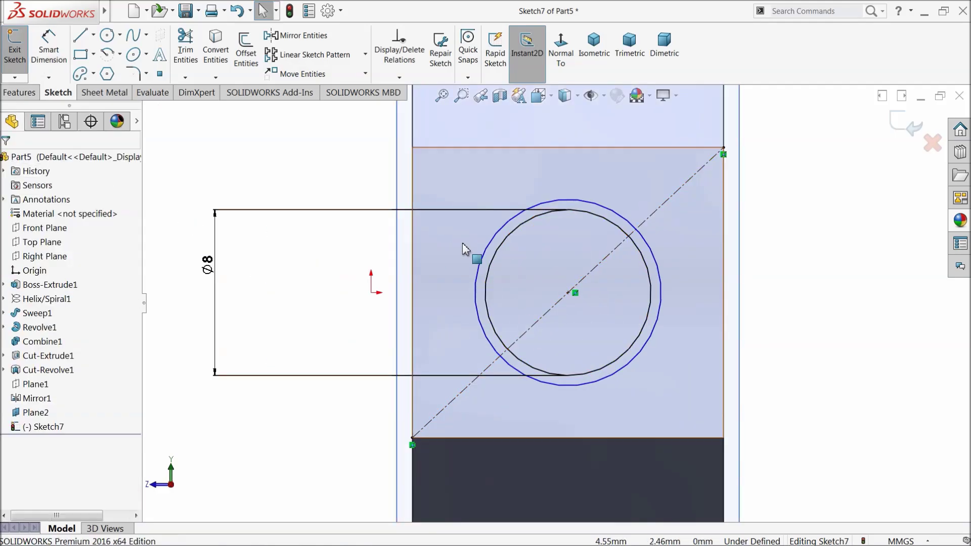
# Try to shrink the undimensioned circle inside the 8 mm circle and dimension the gap between them as 2.5 mm
pyautogui.moveTo(494, 234); pyautogui.dragTo(527, 275)
pyautogui.click(48, 48)
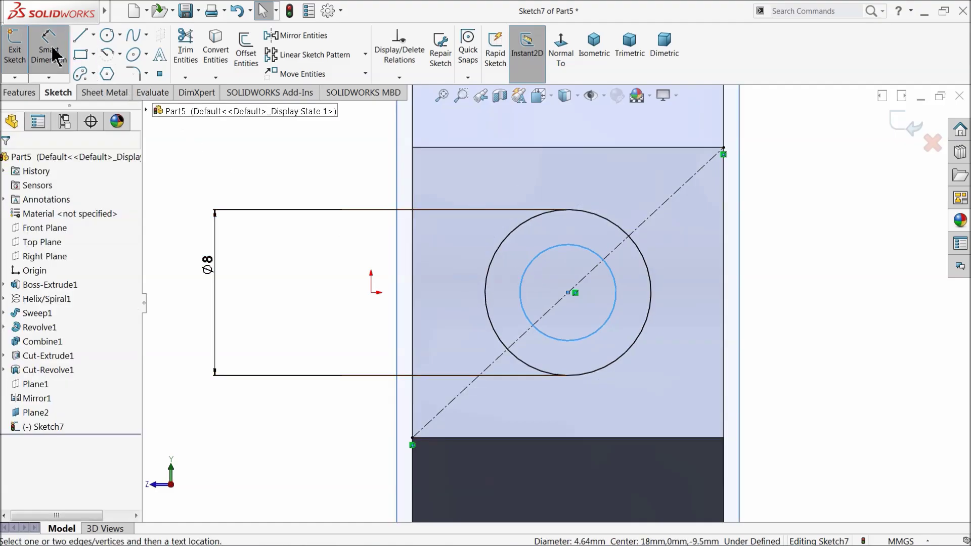
pyautogui.click(493, 267)
pyautogui.click(524, 271)
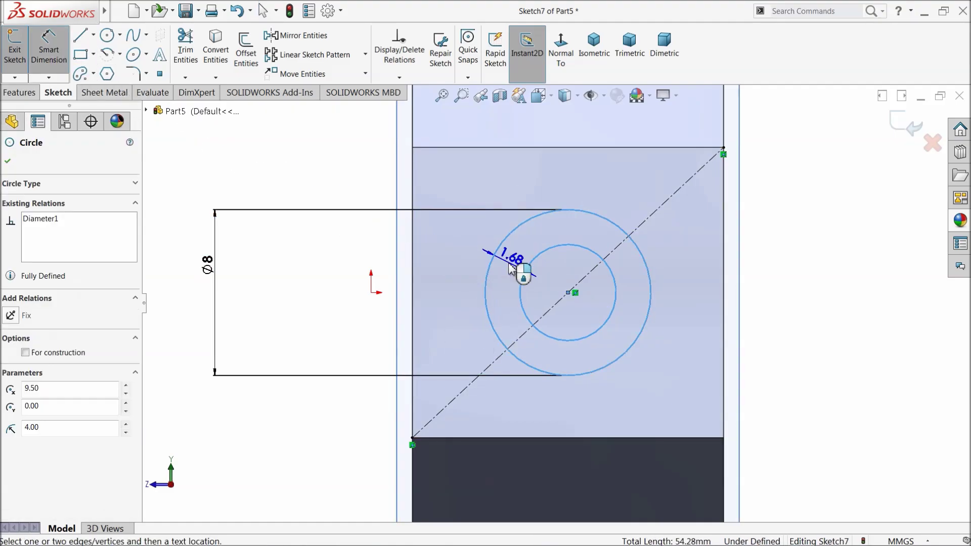
pyautogui.click(503, 264)
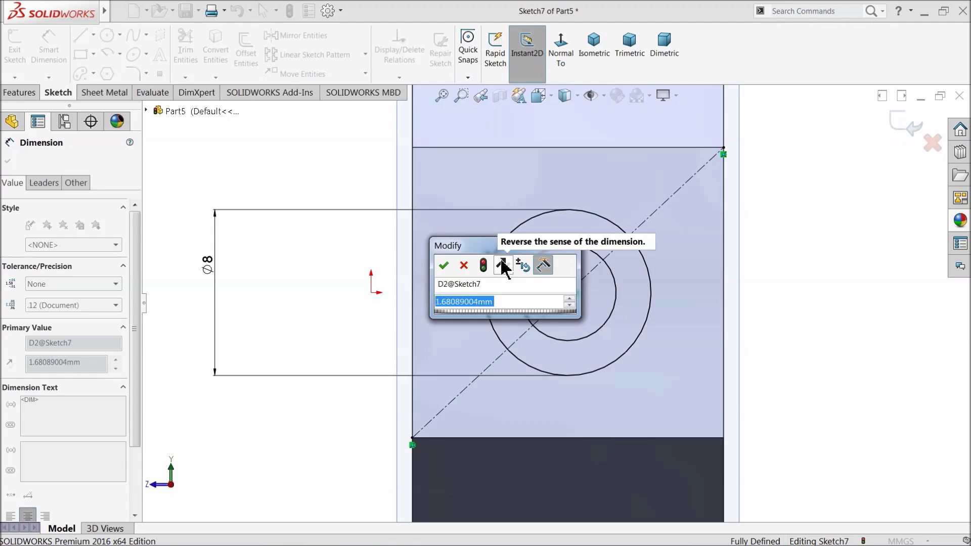
pyautogui.click(499, 266)
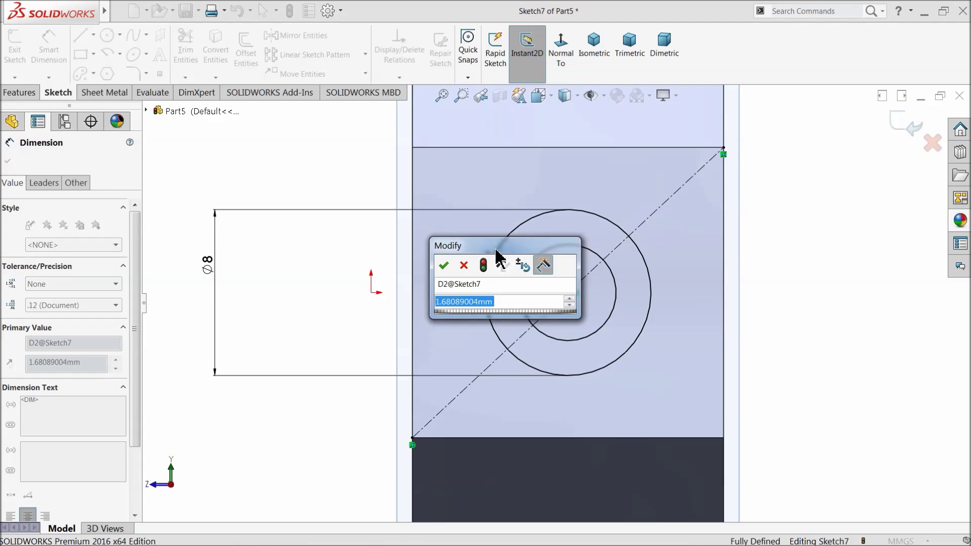
pyautogui.write('2.5')
pyautogui.press('Return')
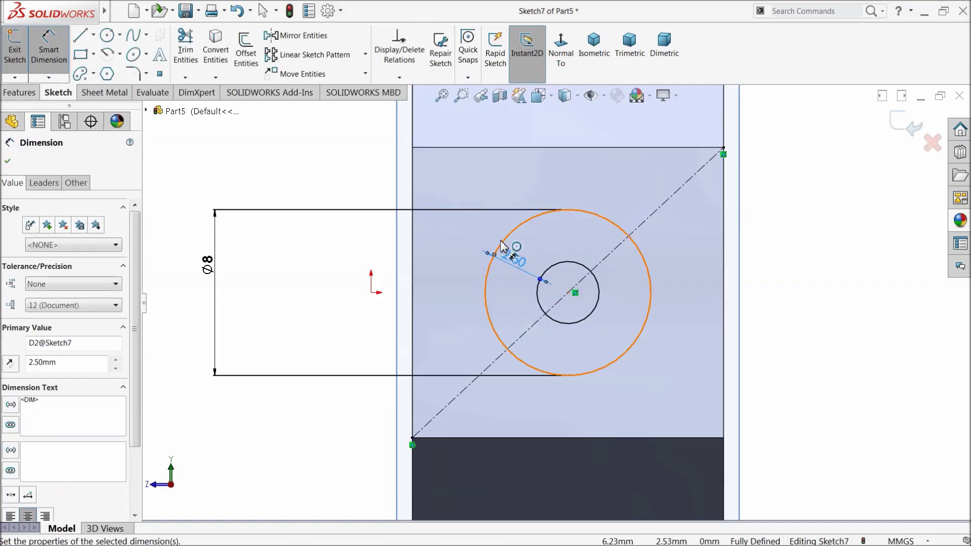
pyautogui.scroll(2, 453, 296)
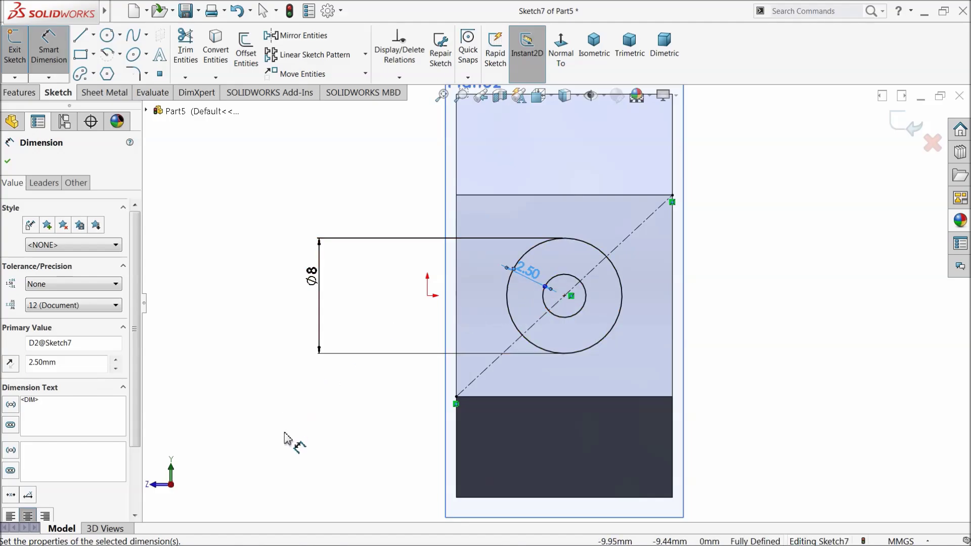
# Delete the 2.5 mm gap dimension and enlarge the inner circle to about 11.5 mm diameter, around the 8 mm circle
pyautogui.press('Escape')
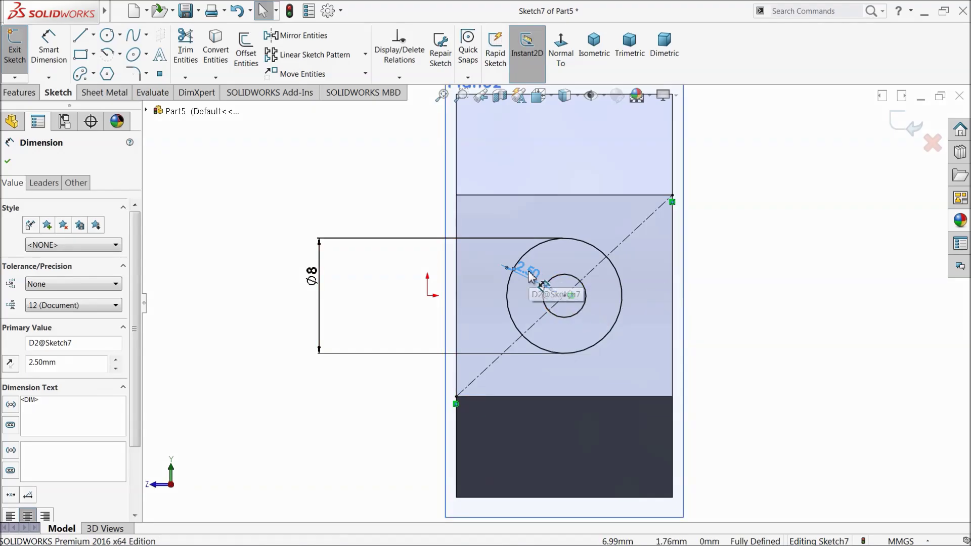
pyautogui.press('Delete')
pyautogui.scroll(-1, 555, 292)
pyautogui.moveTo(548, 289); pyautogui.dragTo(478, 261)
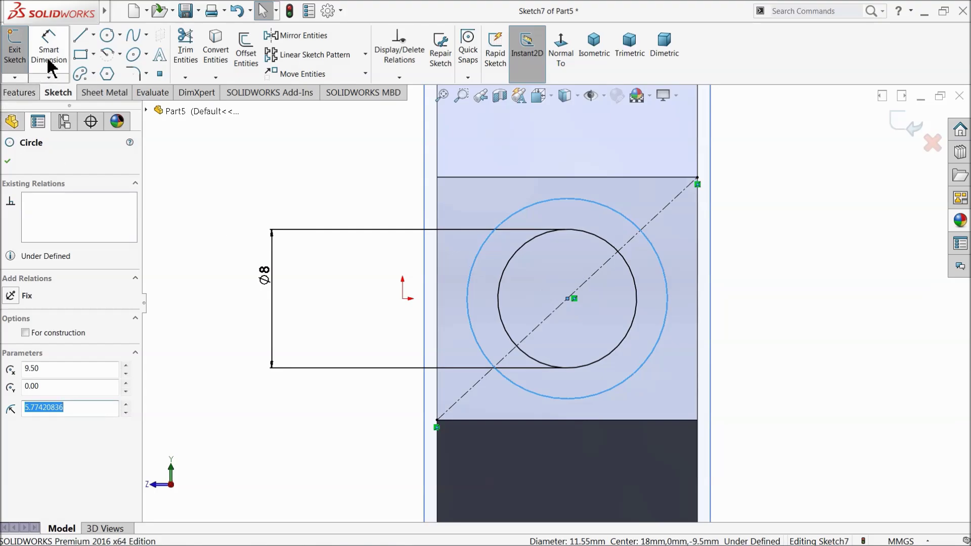
# Dimension the radial gap between the outer circle and the 8 mm circle as 2.5 mm
pyautogui.click(49, 66)
pyautogui.click(476, 260)
pyautogui.click(498, 276)
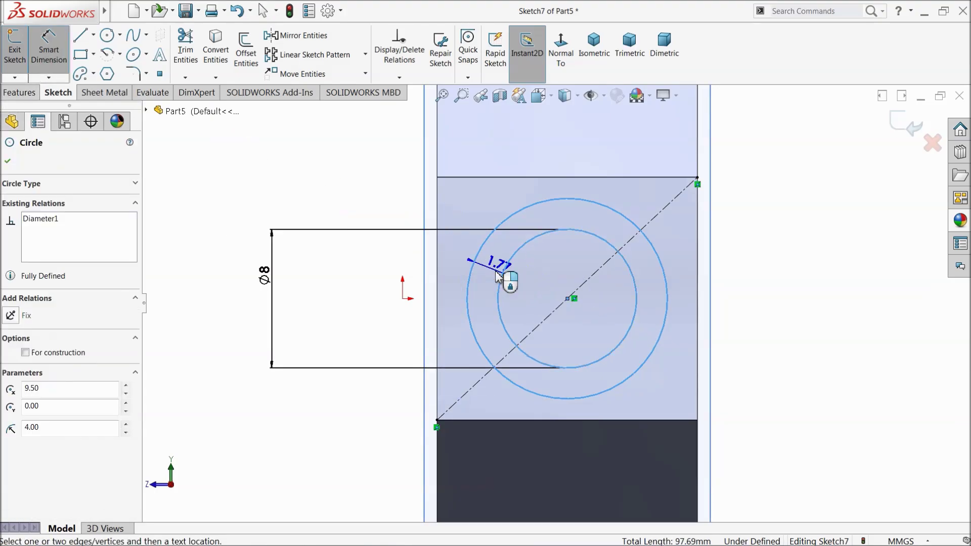
pyautogui.click(484, 266)
pyautogui.write('2.5')
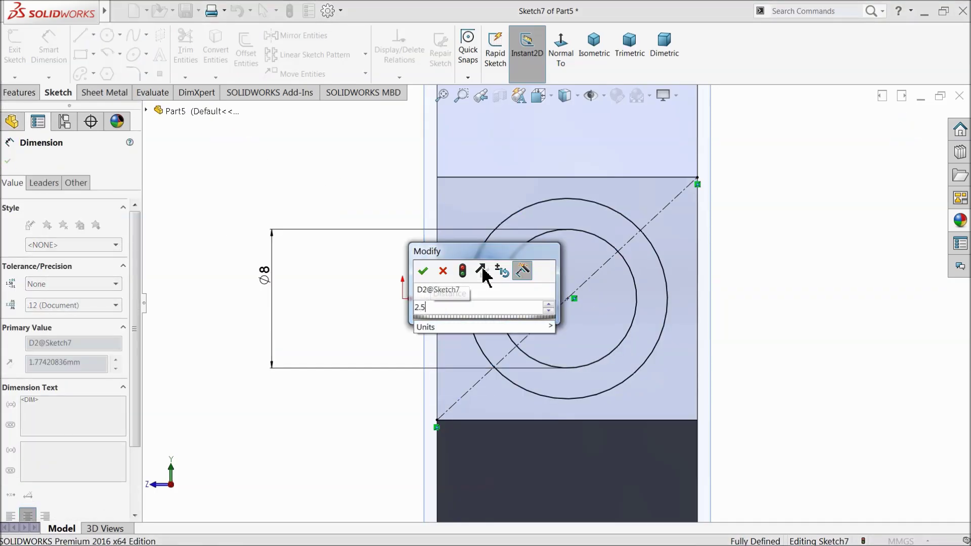
pyautogui.press('Return')
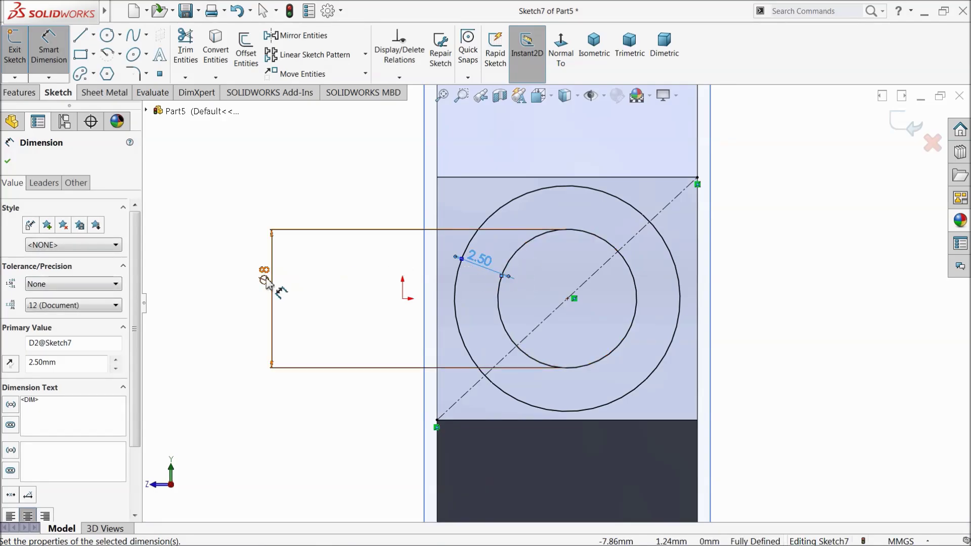
pyautogui.click(9, 162)
# Extrude the ring sketch in the reversed direction, Up To Surface, ending on the nut's adjacent side face
pyautogui.click(17, 93)
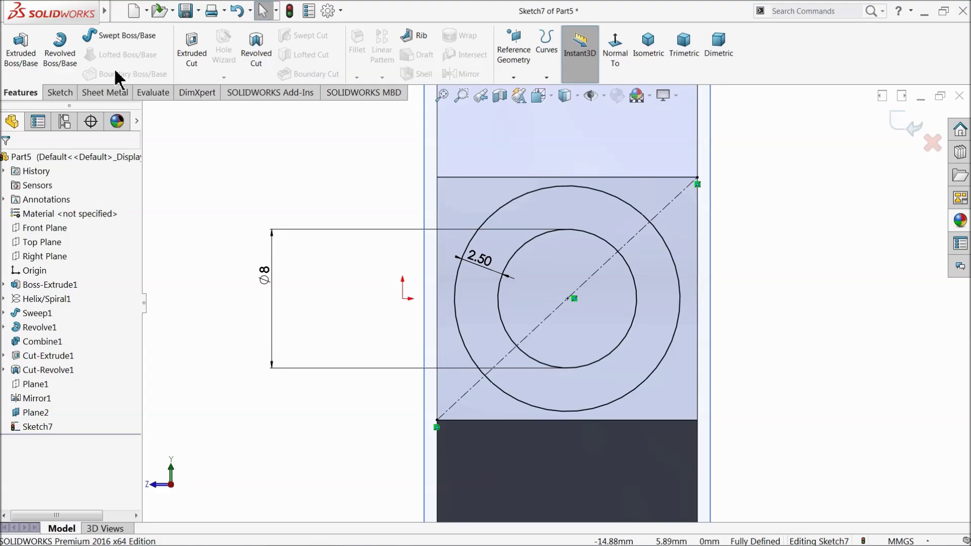
pyautogui.click(22, 65)
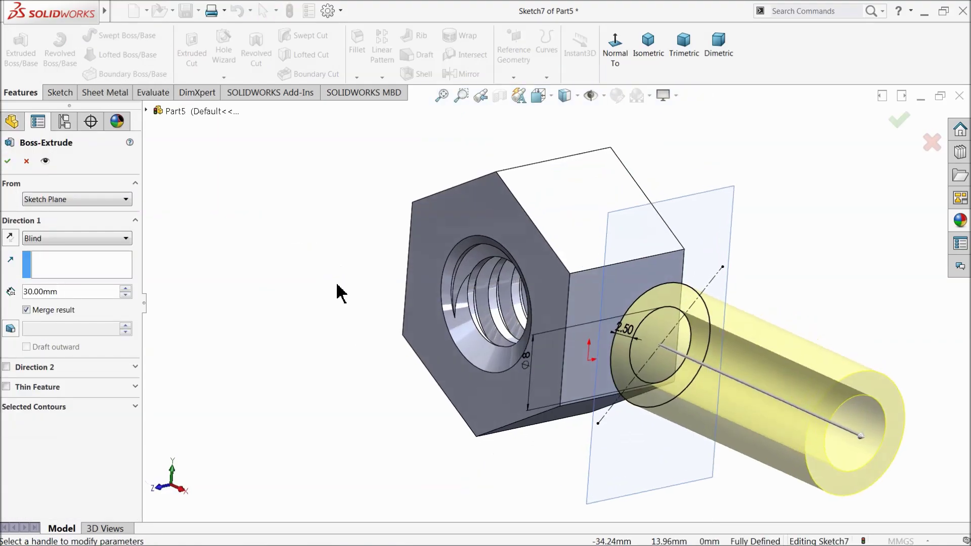
pyautogui.click(10, 237)
pyautogui.click(56, 239)
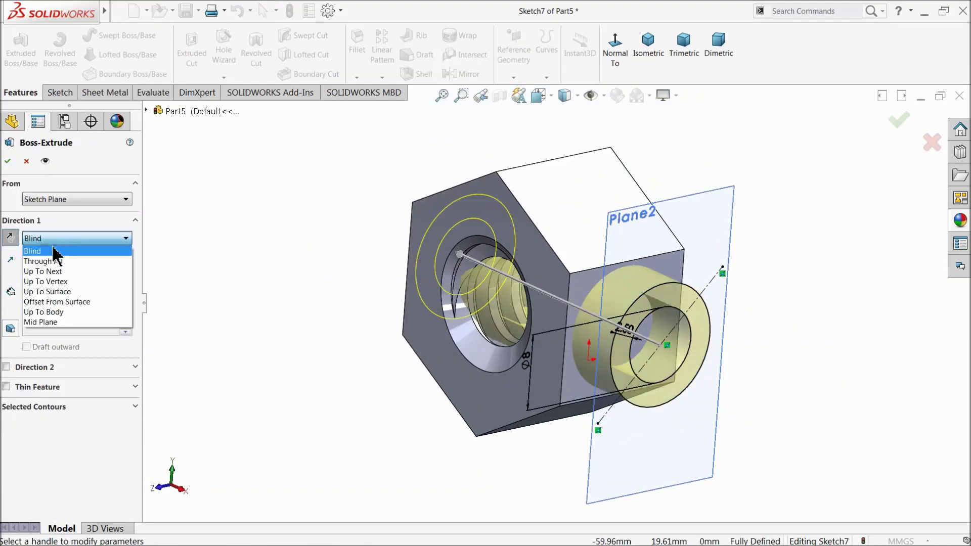
pyautogui.click(63, 293)
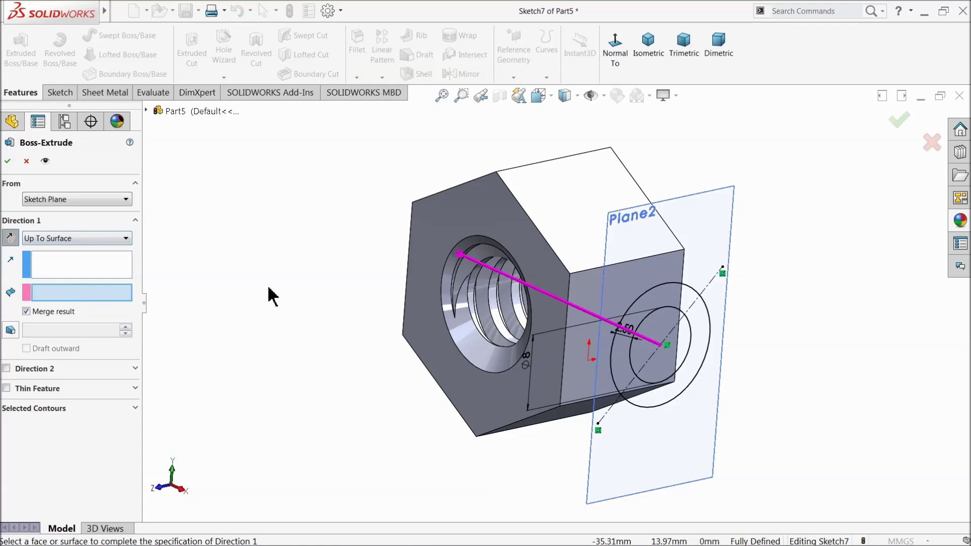
pyautogui.click(584, 283)
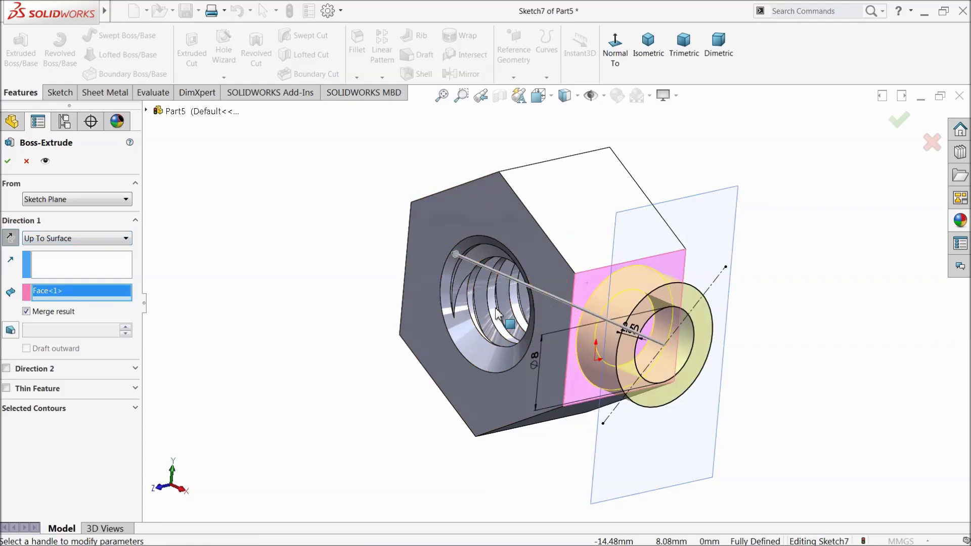
pyautogui.moveTo(498, 314); pyautogui.dragTo(486, 313, button='middle')
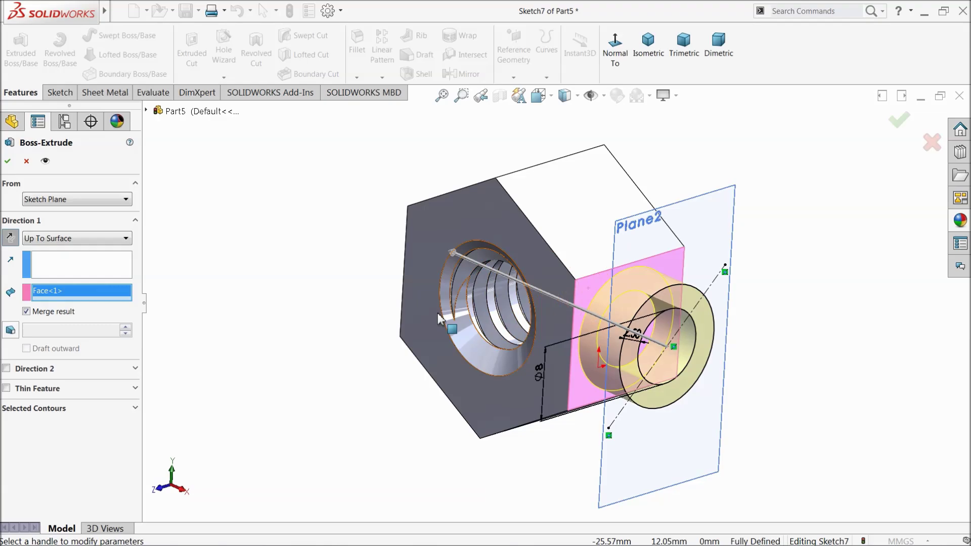
pyautogui.click(7, 160)
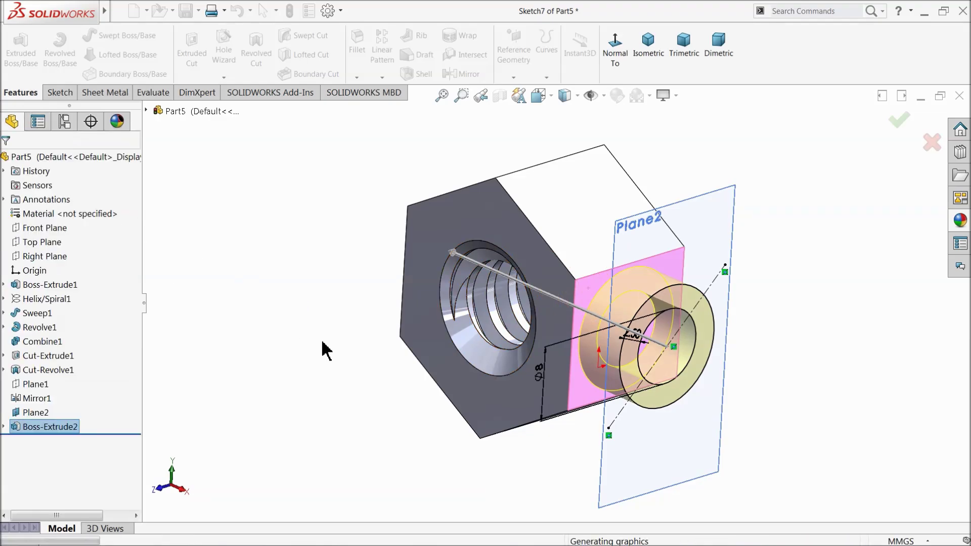
# Hide the offset plane on which the tubular boss was sketched
pyautogui.moveTo(324, 348); pyautogui.dragTo(314, 326, button='middle')
pyautogui.click(707, 194)
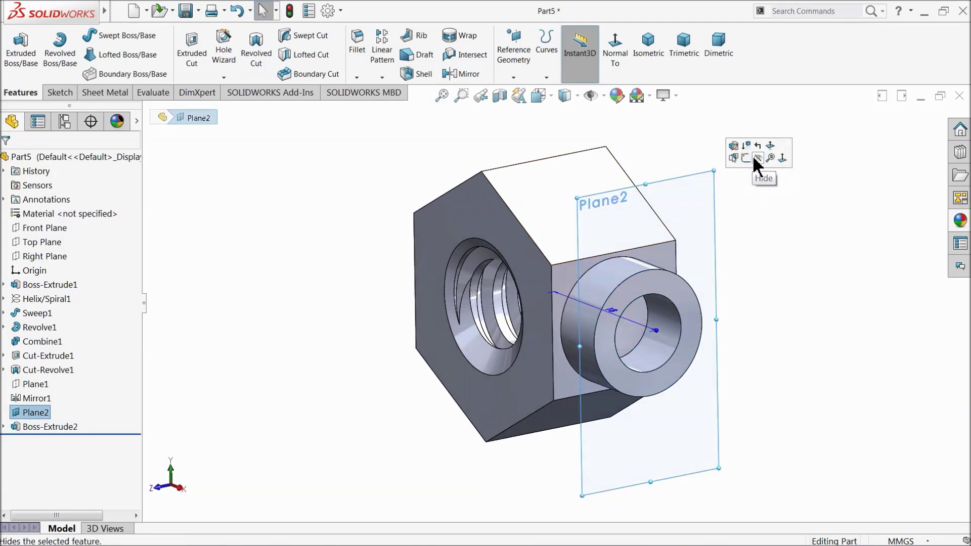
pyautogui.click(758, 161)
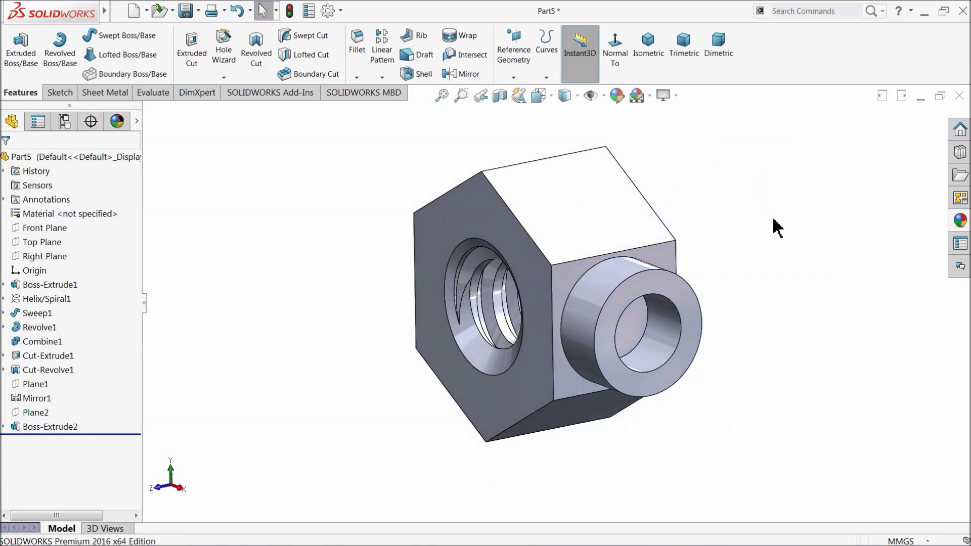
# Start an extruded cut from the tubular boss's sketch, with the regions inside the 8 mm circle as selected contours
pyautogui.click(4, 426)
pyautogui.click(44, 442)
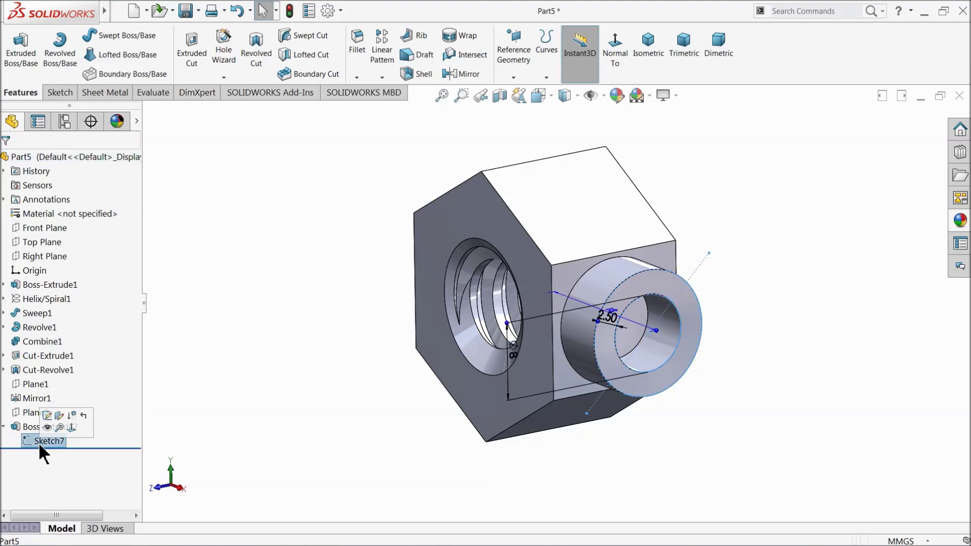
pyautogui.click(56, 93)
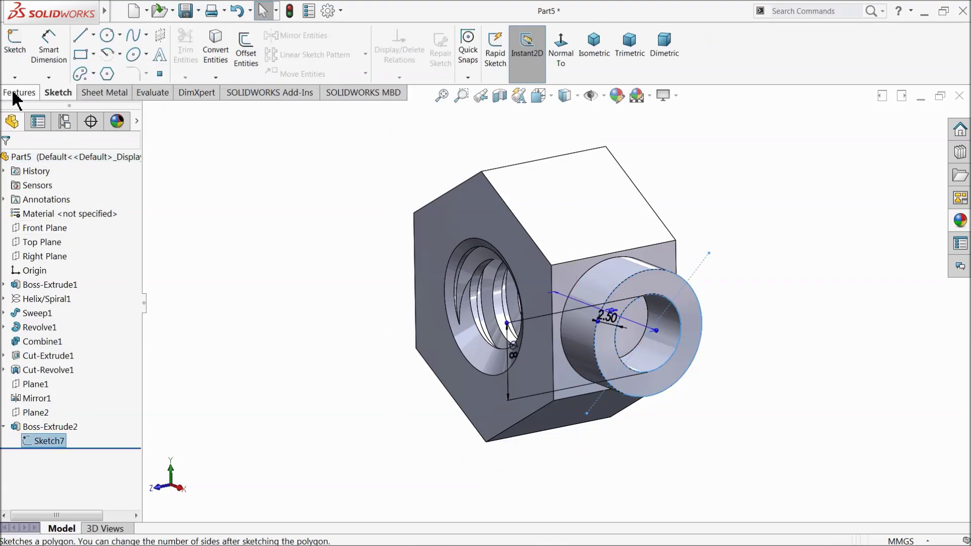
pyautogui.click(16, 92)
pyautogui.click(193, 57)
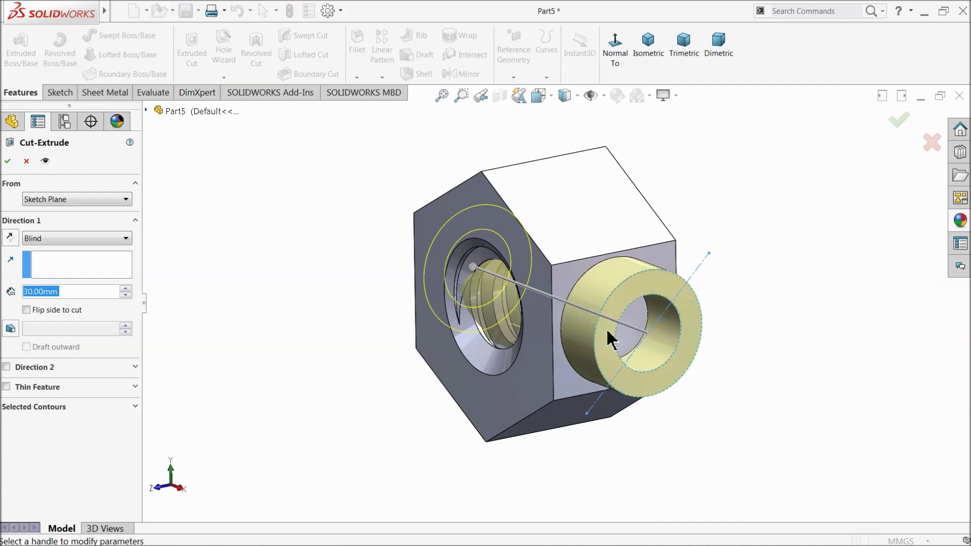
pyautogui.click(31, 408)
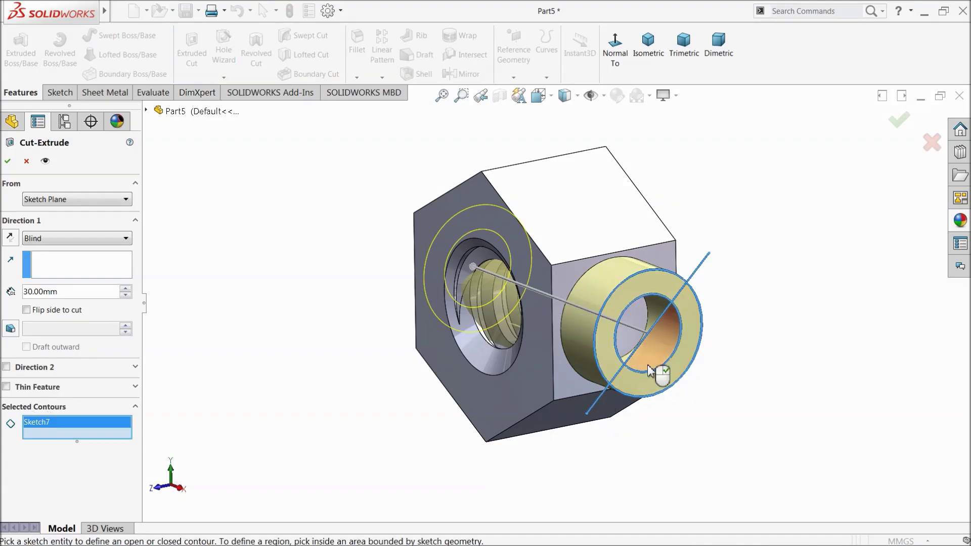
pyautogui.moveTo(653, 369)
pyautogui.mouseDown(button='middle')
pyautogui.moveTo(564, 296)
pyautogui.moveTo(574, 317)
pyautogui.moveTo(614, 336)
pyautogui.moveTo(630, 375)
pyautogui.mouseUp(button='middle')
pyautogui.click(606, 339)
pyautogui.click(568, 303)
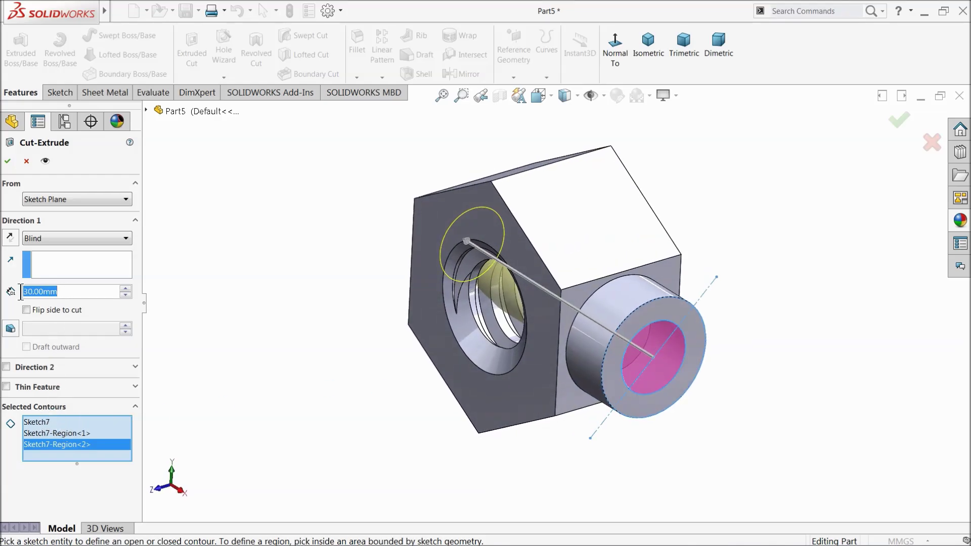
# Set the blind cut depth to 10 mm and complete the cut through the boss's bore
pyautogui.write('10')
pyautogui.press('Return')
pyautogui.moveTo(299, 331)
pyautogui.mouseDown(button='middle')
pyautogui.moveTo(370, 339)
pyautogui.moveTo(304, 314)
pyautogui.mouseUp(button='middle')
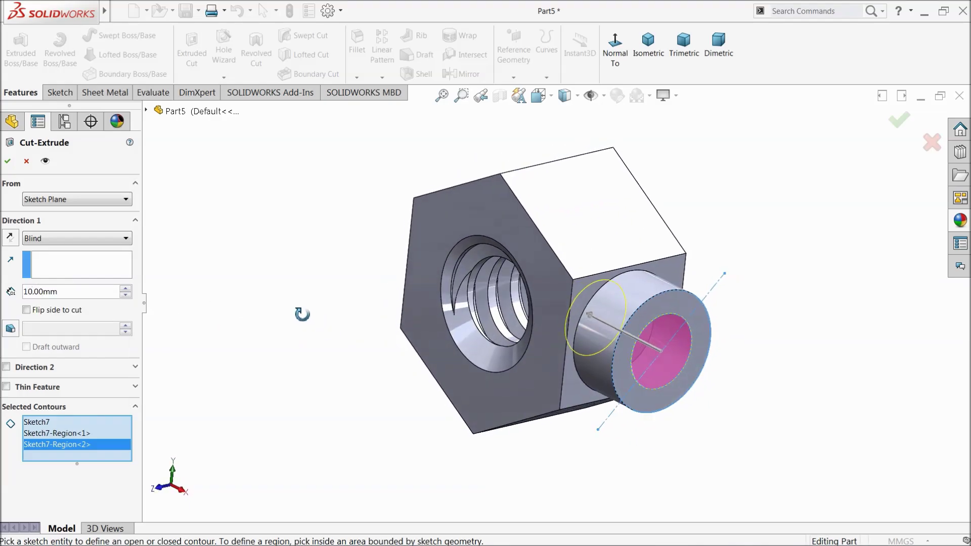
pyautogui.scroll(-2, 722, 348)
pyautogui.scroll(-2, 721, 348)
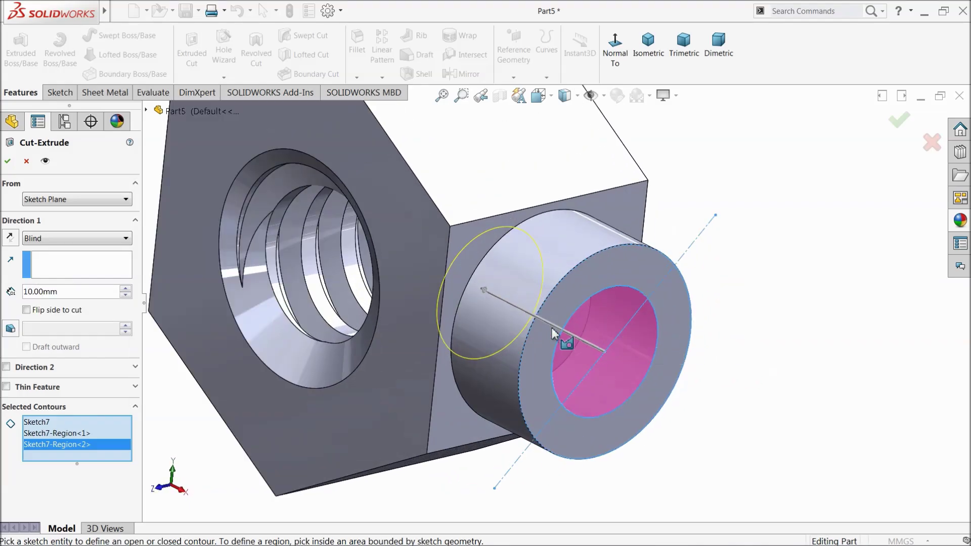
pyautogui.click(8, 161)
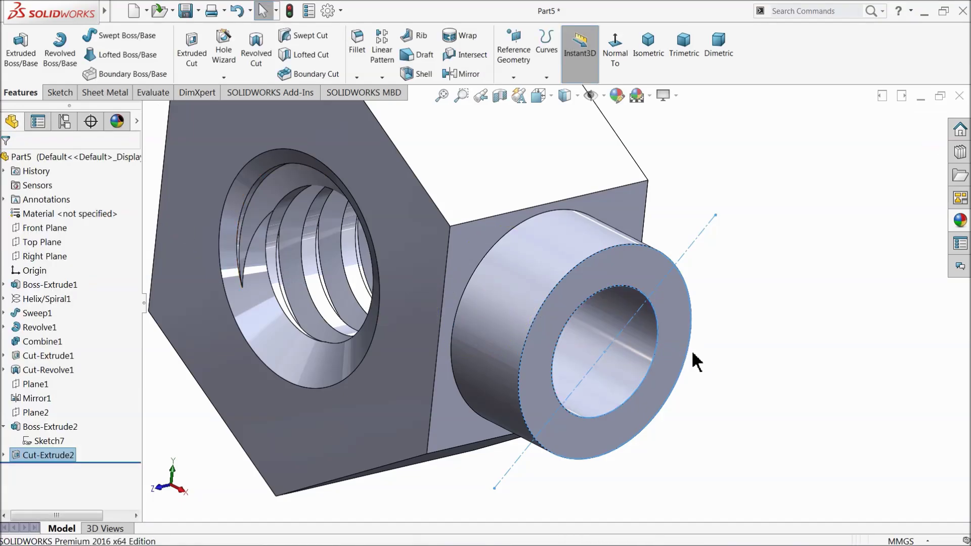
pyautogui.moveTo(692, 350); pyautogui.dragTo(769, 257, button='middle')
pyautogui.click(769, 257)
# Mirror the tubular boss and its bore cut about the Right Plane to the nut's opposite side
pyautogui.scroll(5, 605, 353)
pyautogui.moveTo(575, 359); pyautogui.dragTo(524, 330, button='middle')
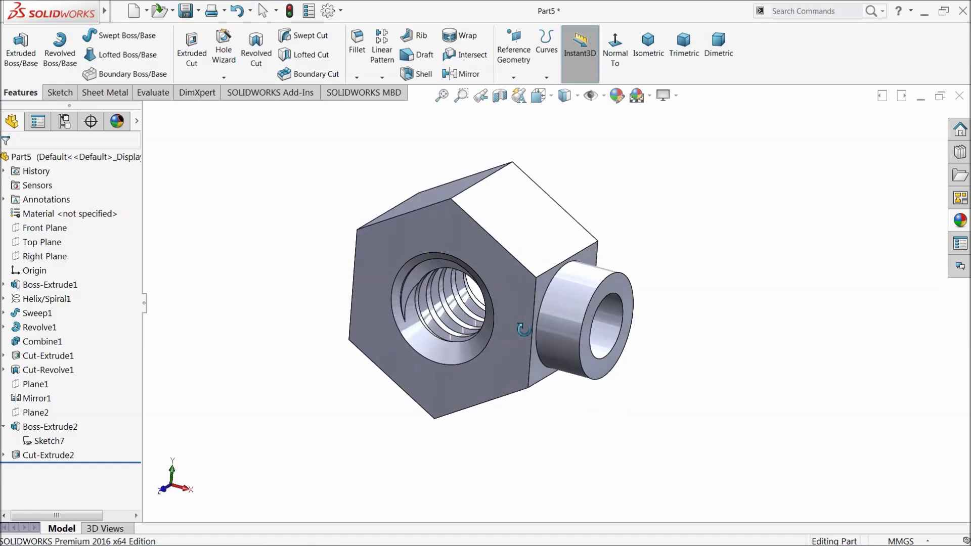
pyautogui.click(42, 258)
pyautogui.moveTo(250, 304)
pyautogui.mouseDown(button='middle')
pyautogui.moveTo(301, 305)
pyautogui.moveTo(252, 302)
pyautogui.mouseUp(button='middle')
pyautogui.click(461, 74)
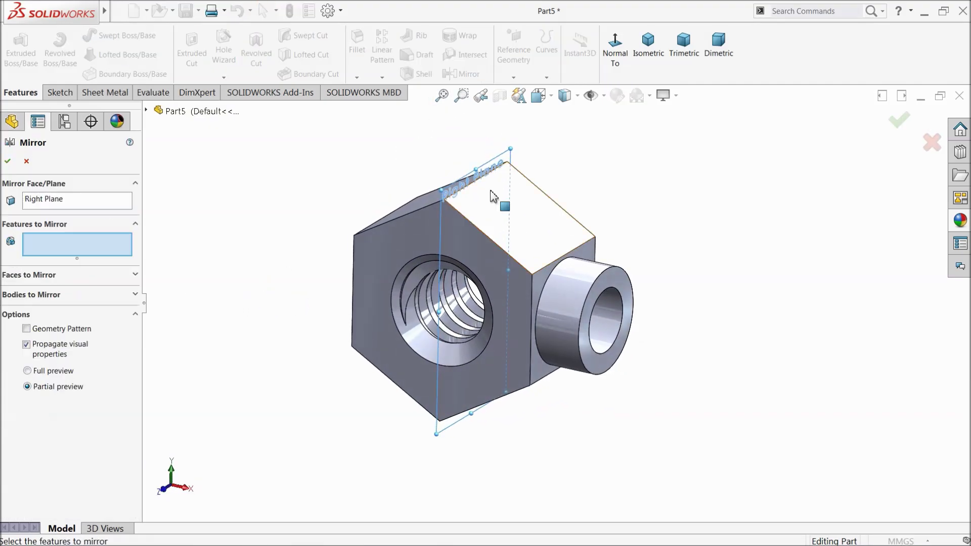
pyautogui.scroll(-2, 563, 324)
pyautogui.click(584, 315)
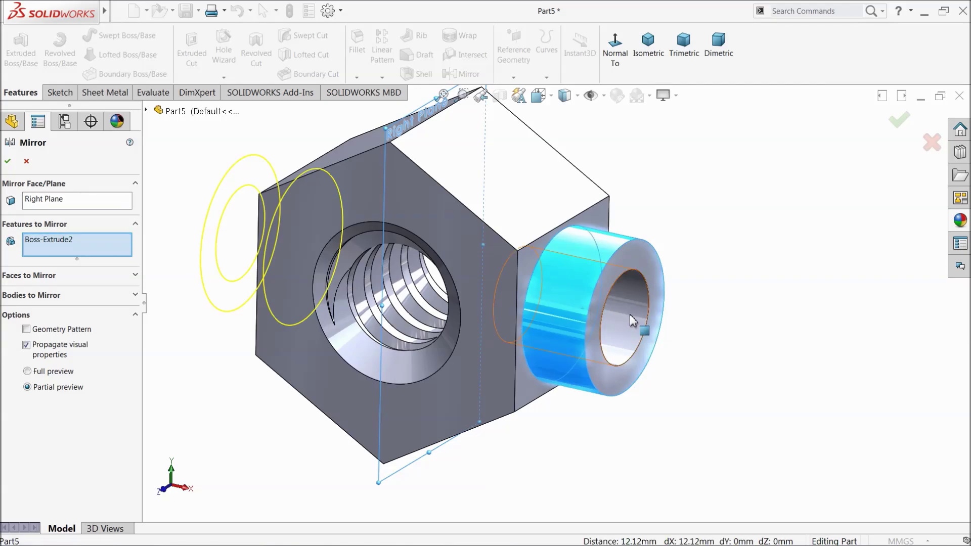
pyautogui.click(146, 110)
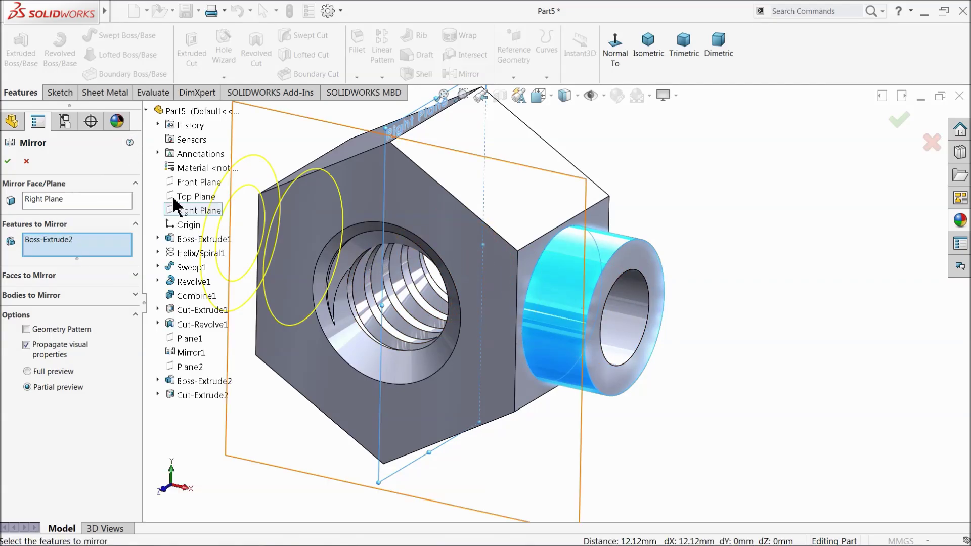
pyautogui.click(190, 395)
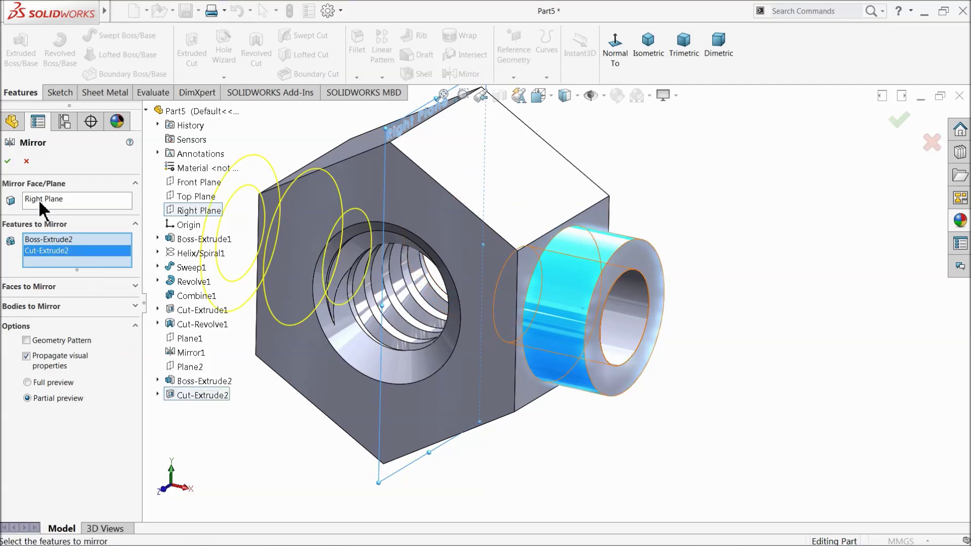
pyautogui.click(9, 161)
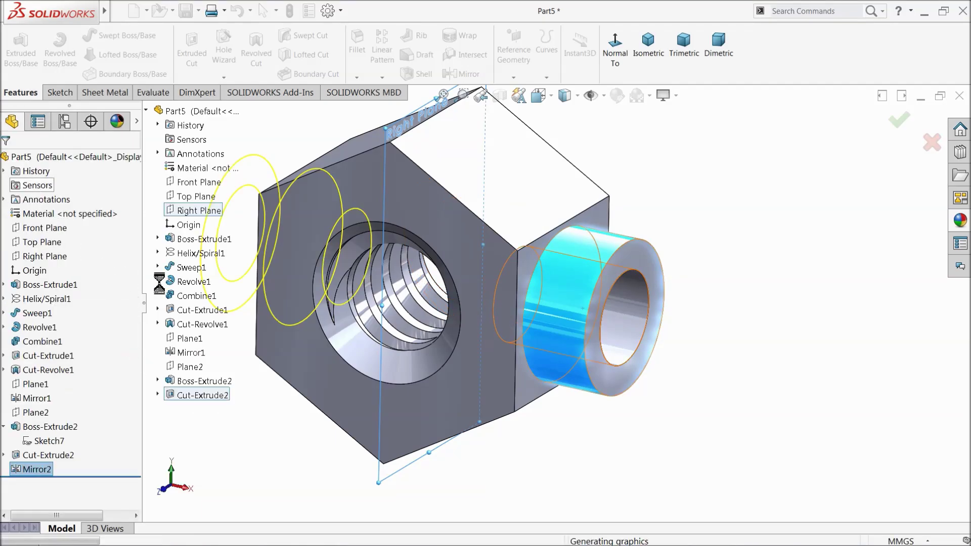
# Edit the boss mirror so that only Boss-Extrude2 is mirrored, leaving out the bore cut
pyautogui.scroll(3, 376, 317)
pyautogui.moveTo(385, 318); pyautogui.dragTo(293, 413, button='middle')
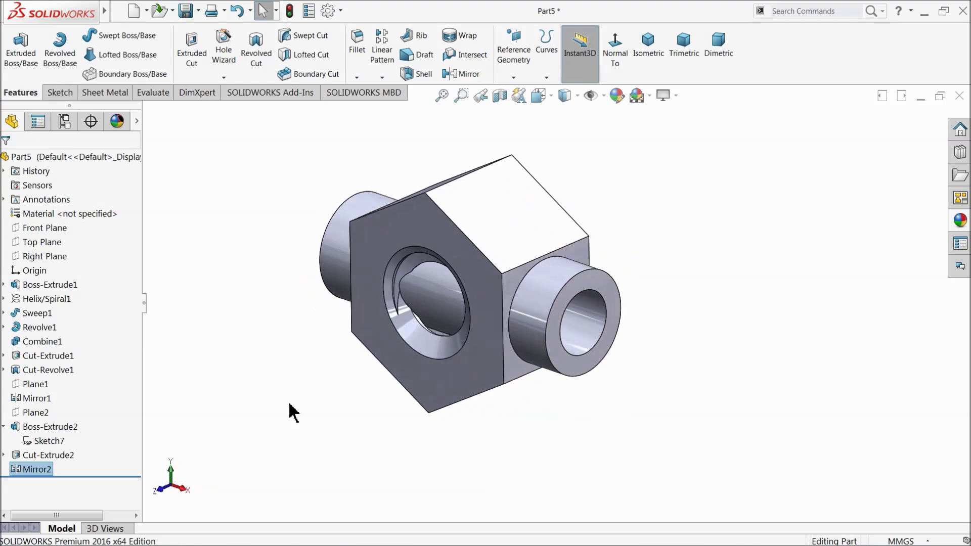
pyautogui.click(13, 471)
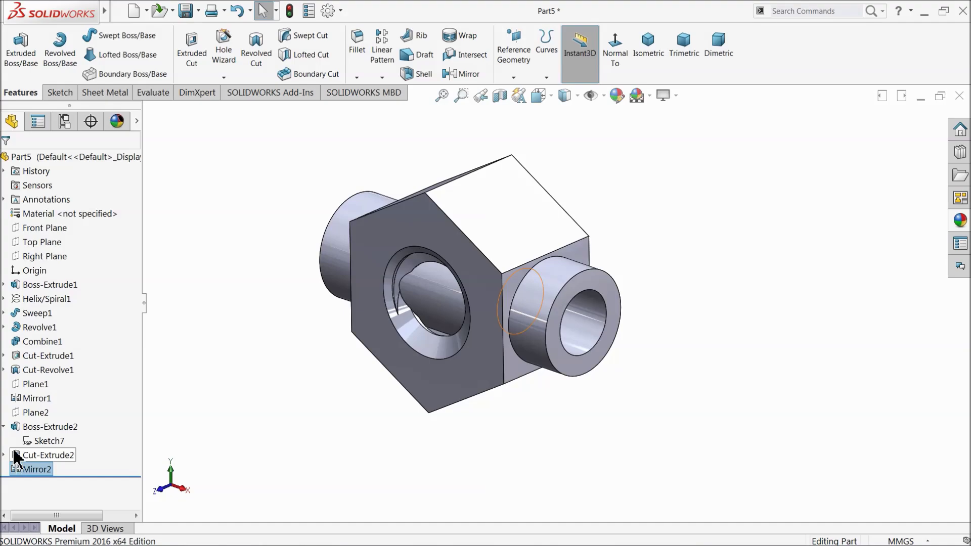
pyautogui.click(13, 468)
pyautogui.click(21, 442)
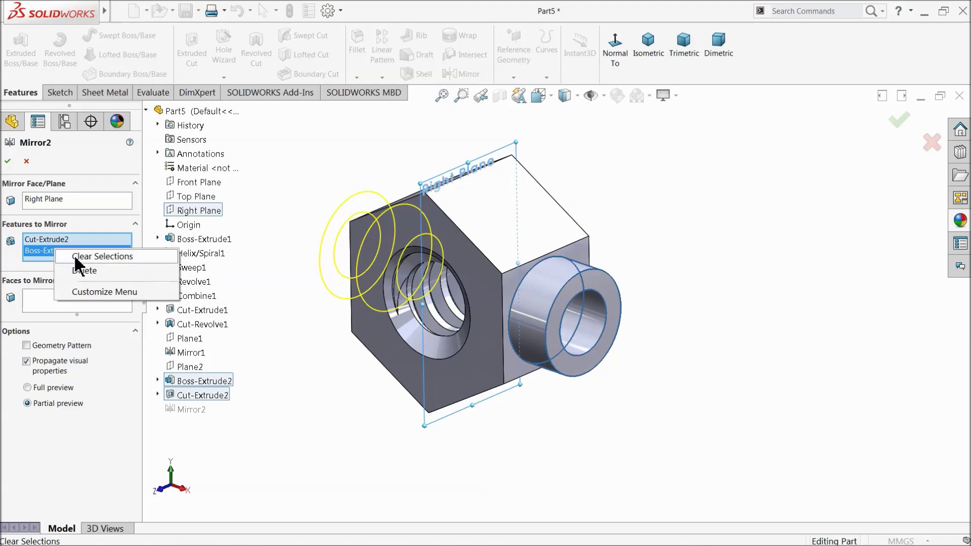
pyautogui.click(76, 258)
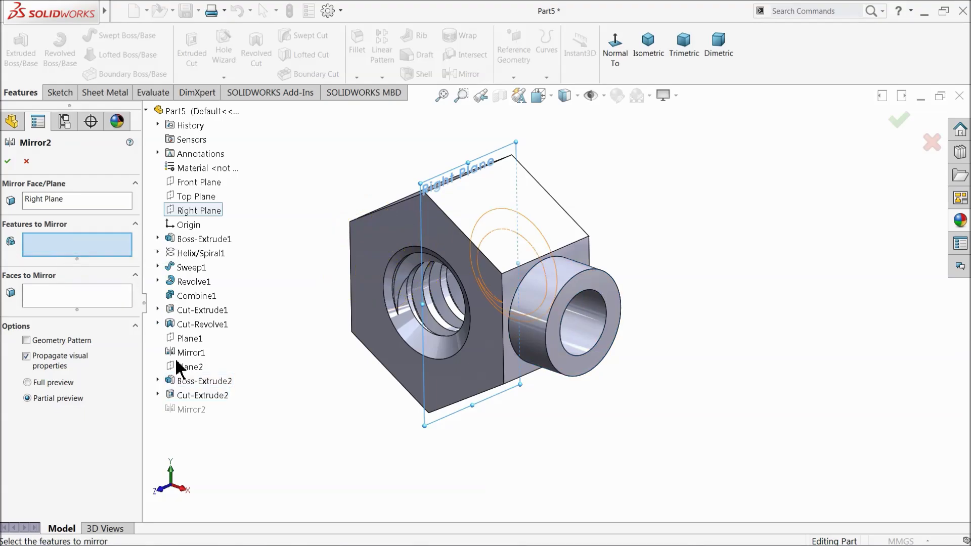
pyautogui.click(203, 383)
pyautogui.moveTo(365, 384); pyautogui.dragTo(402, 385, button='middle')
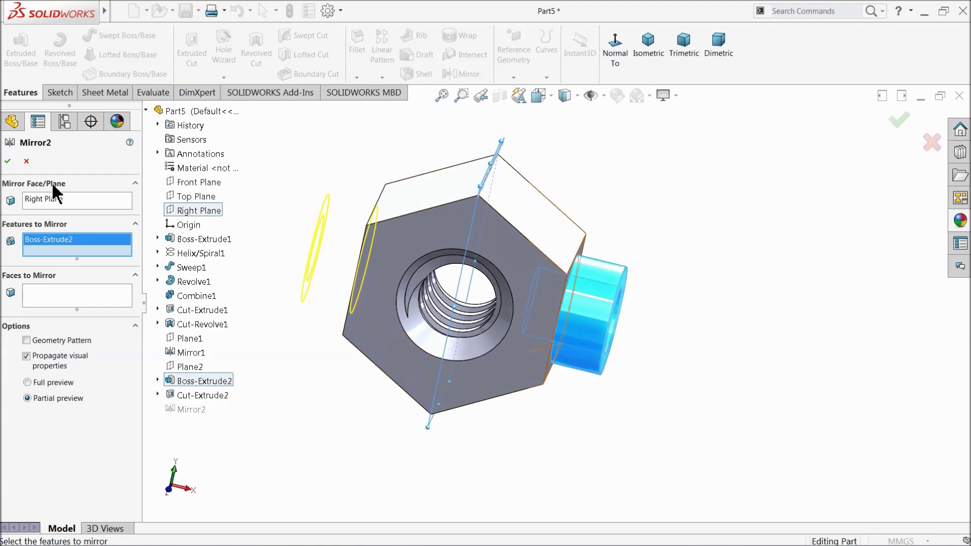
pyautogui.click(7, 161)
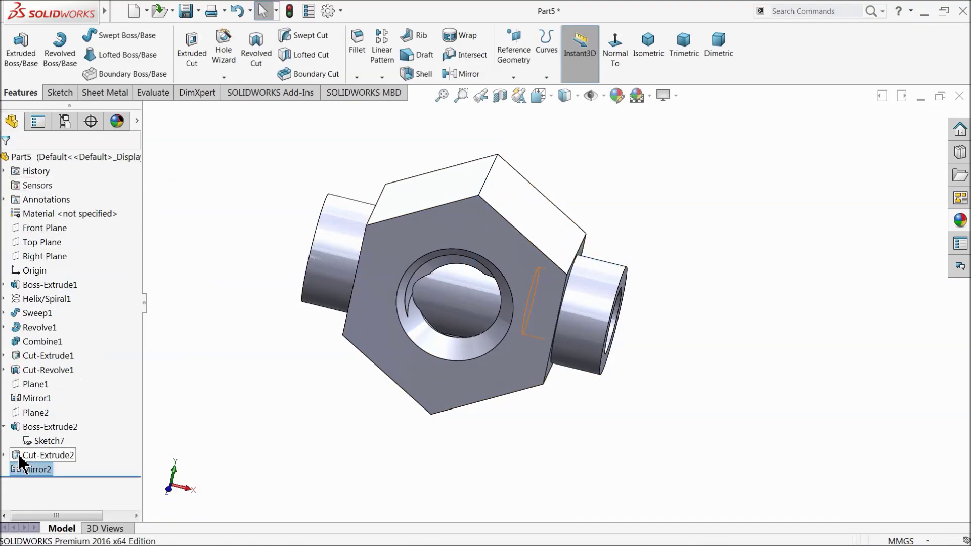
# Change the tubular boss extrusion's end condition to Blind with a 10 mm depth
pyautogui.click(22, 427)
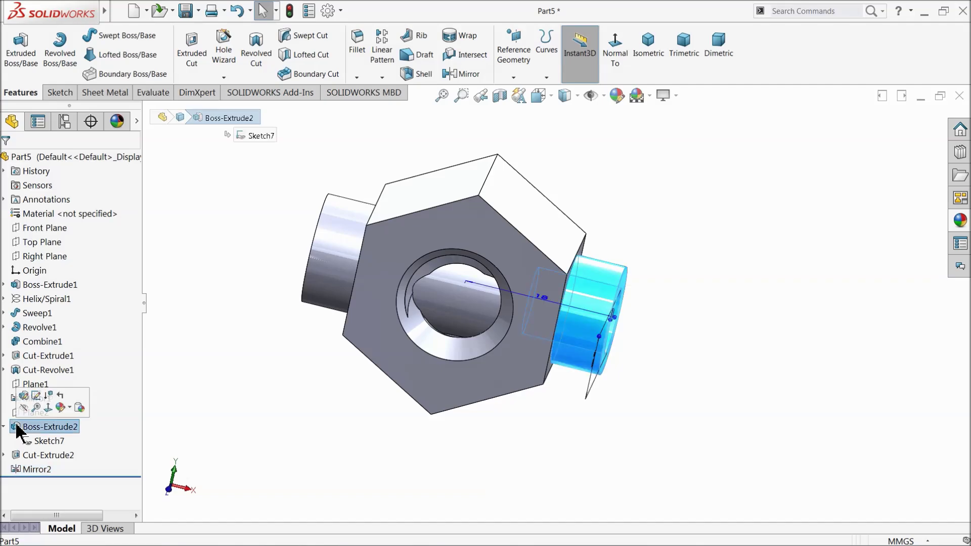
pyautogui.click(24, 397)
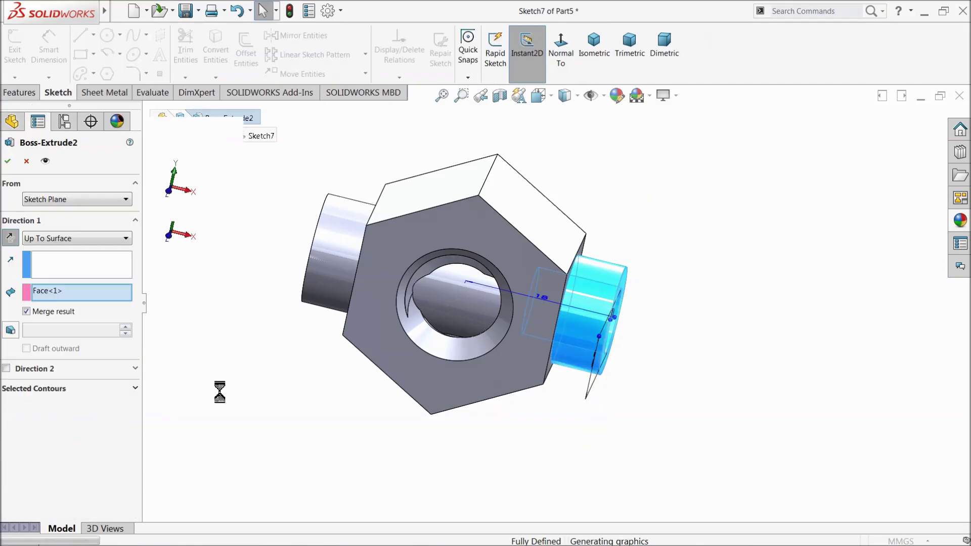
pyautogui.scroll(-3, 536, 313)
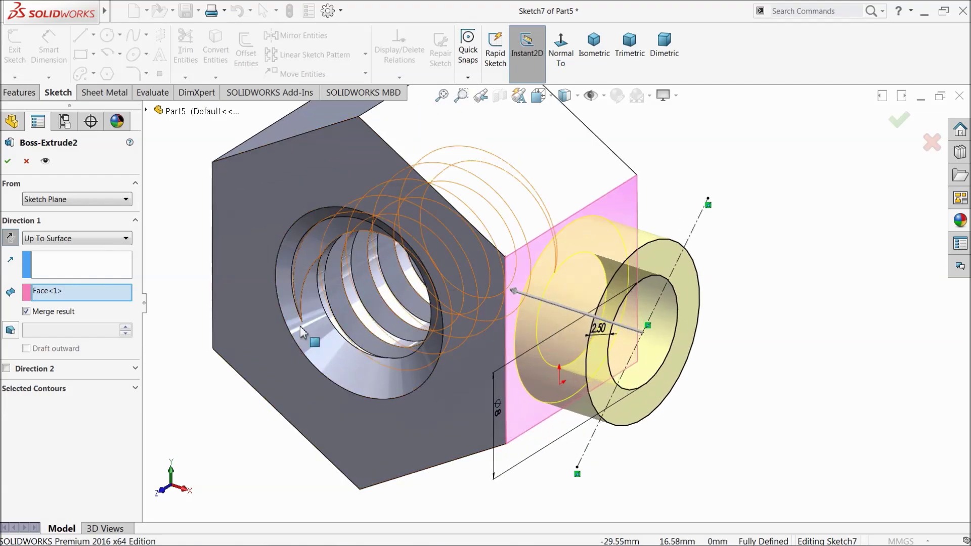
pyautogui.click(65, 238)
pyautogui.click(48, 251)
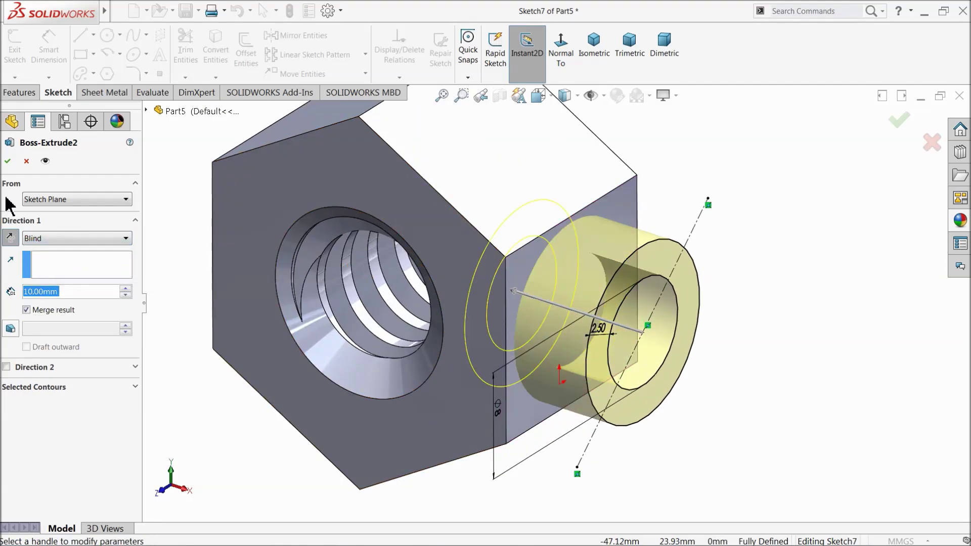
pyautogui.click(7, 161)
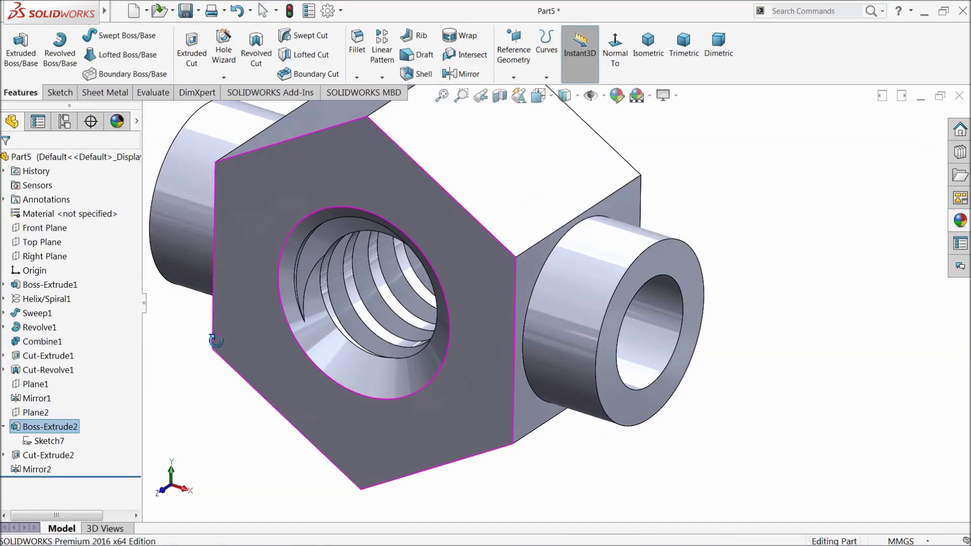
pyautogui.moveTo(215, 341); pyautogui.dragTo(266, 329, button='middle')
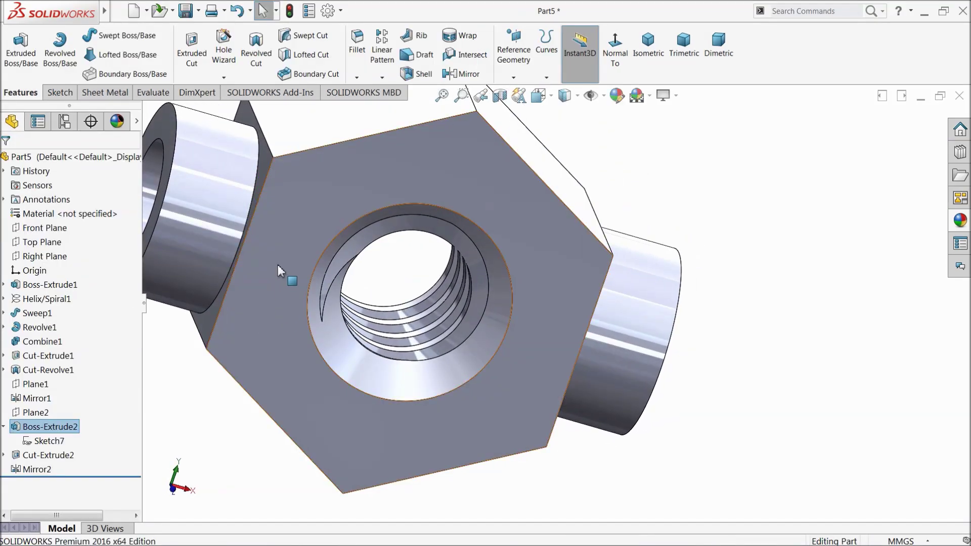
# Create a reference plane offset 6.5 mm above the Top Plane
pyautogui.scroll(2, 338, 285)
pyautogui.moveTo(338, 287); pyautogui.dragTo(304, 314, button='middle')
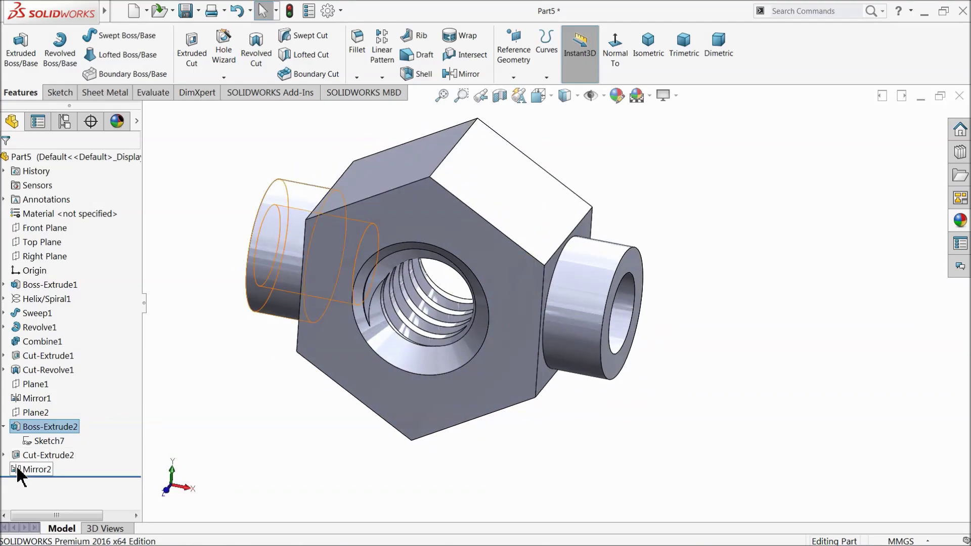
pyautogui.click(4, 426)
pyautogui.moveTo(283, 354)
pyautogui.mouseDown(button='middle')
pyautogui.moveTo(296, 343)
pyautogui.moveTo(284, 286)
pyautogui.moveTo(236, 310)
pyautogui.moveTo(273, 351)
pyautogui.moveTo(269, 386)
pyautogui.mouseUp(button='middle')
pyautogui.click(21, 244)
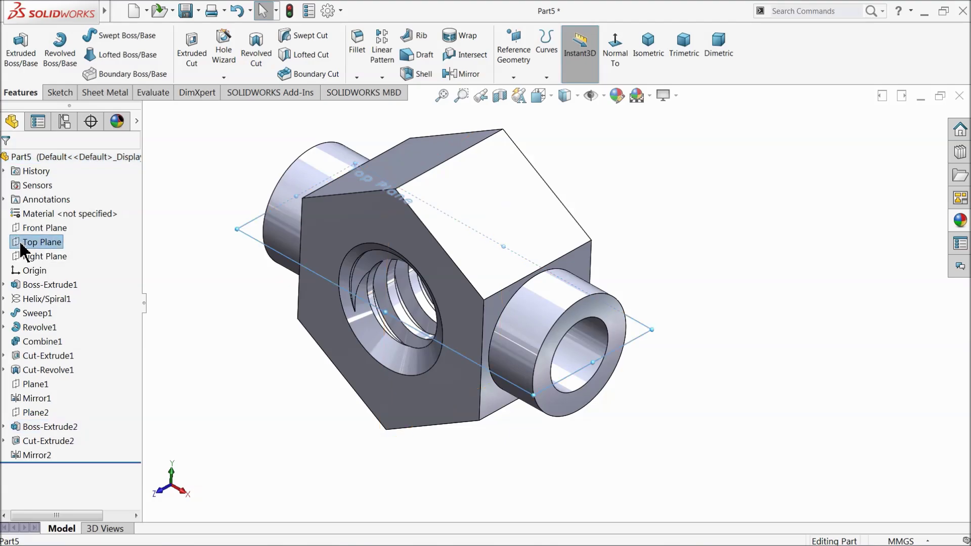
pyautogui.click(514, 77)
pyautogui.click(523, 92)
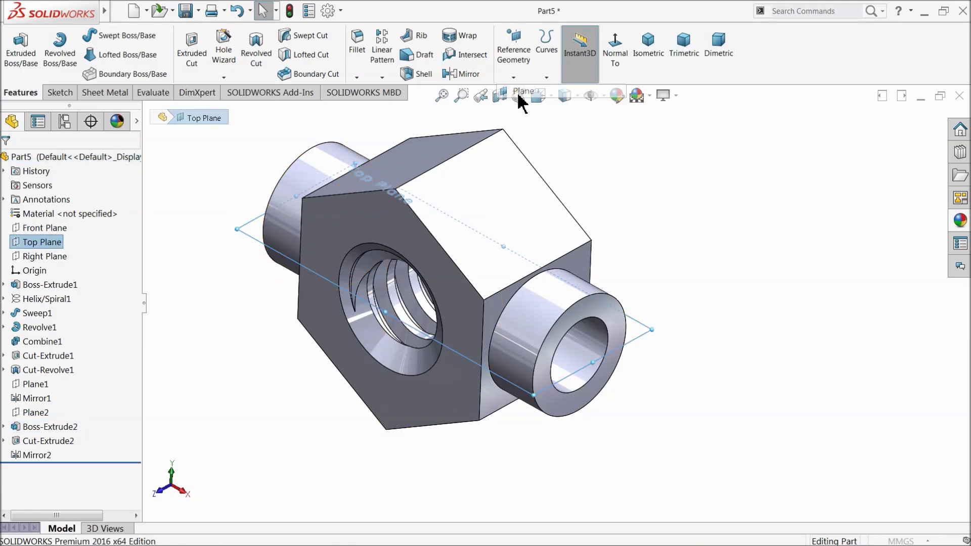
pyautogui.write('6.')
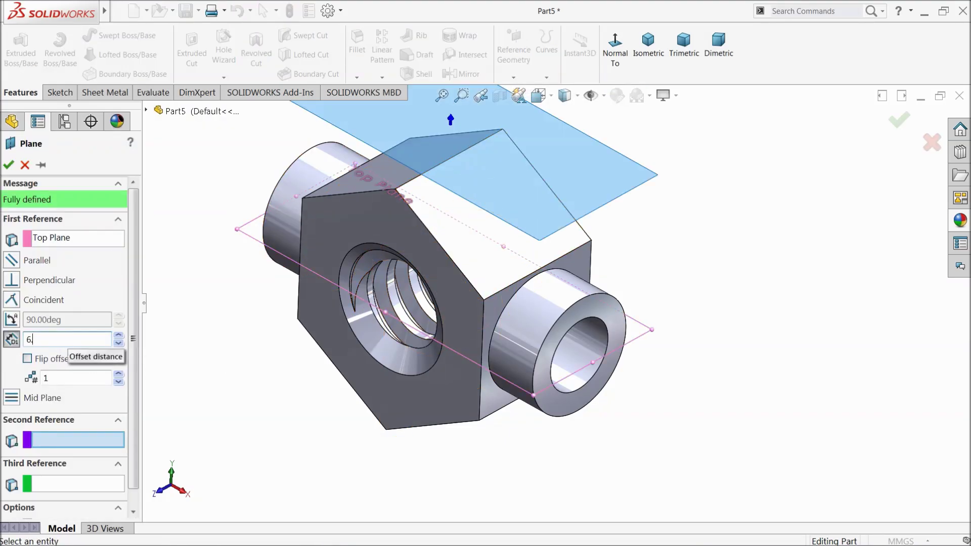
pyautogui.write('5')
pyautogui.press('Return')
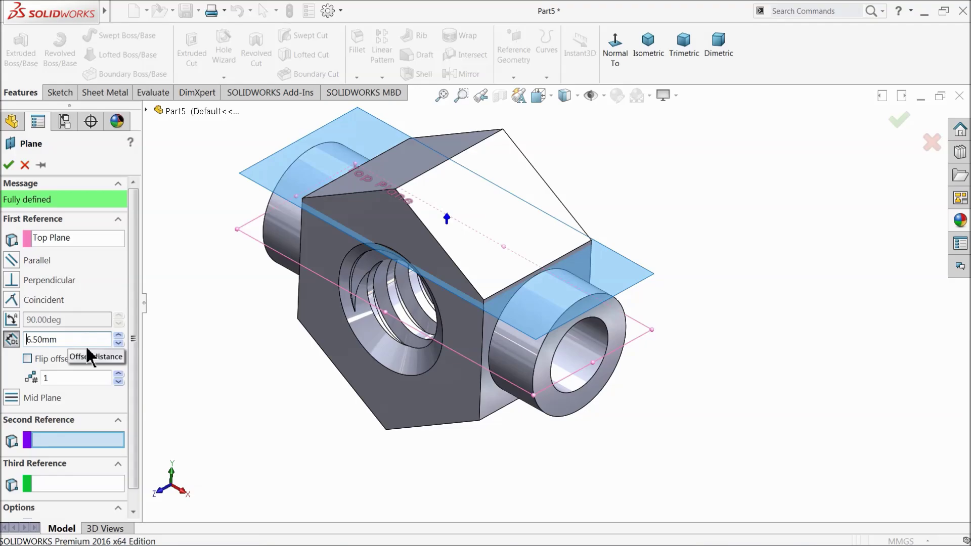
pyautogui.click(9, 166)
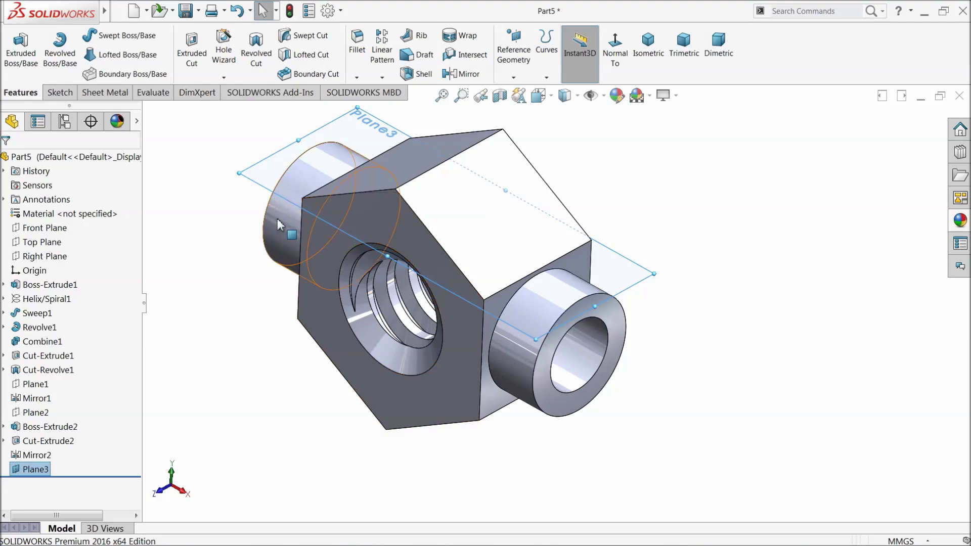
# Set up a Hole Wizard hole on the new offset plane as a DIN M3 tapped hole, Blind, with 6 mm hole and thread depths
pyautogui.click(615, 50)
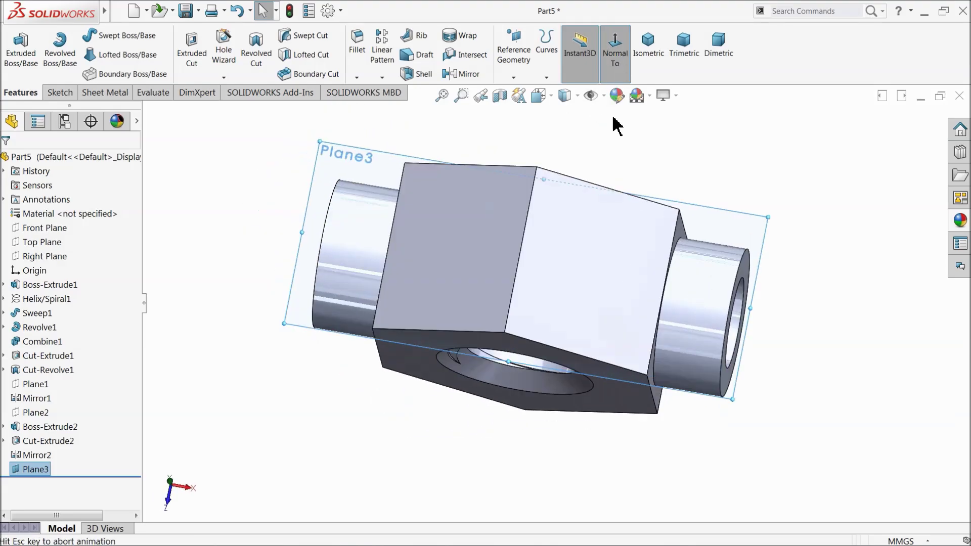
pyautogui.click(224, 43)
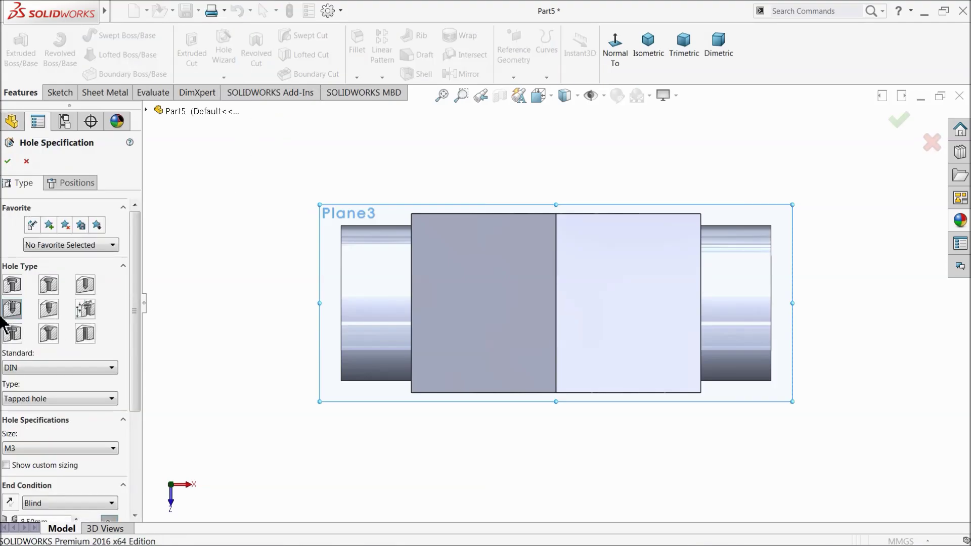
pyautogui.click(110, 366)
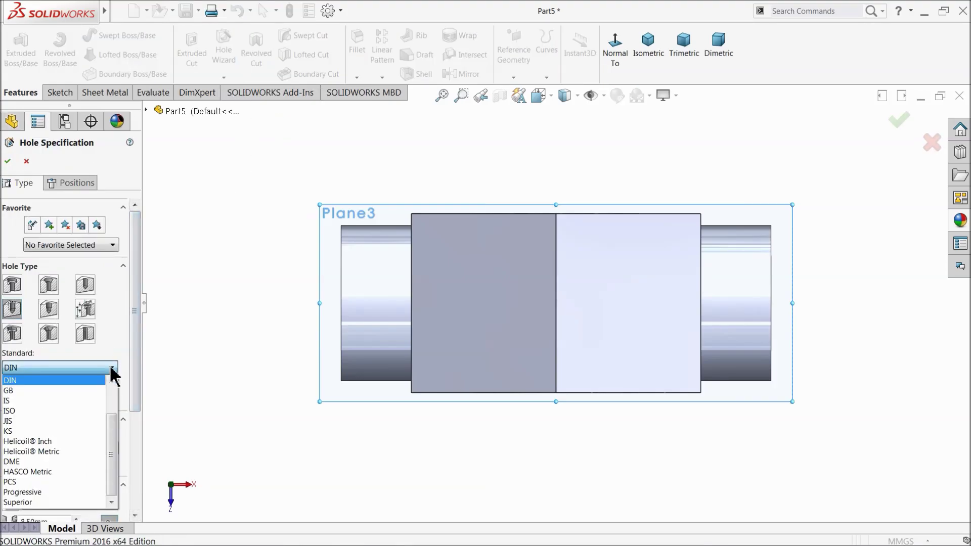
pyautogui.click(33, 370)
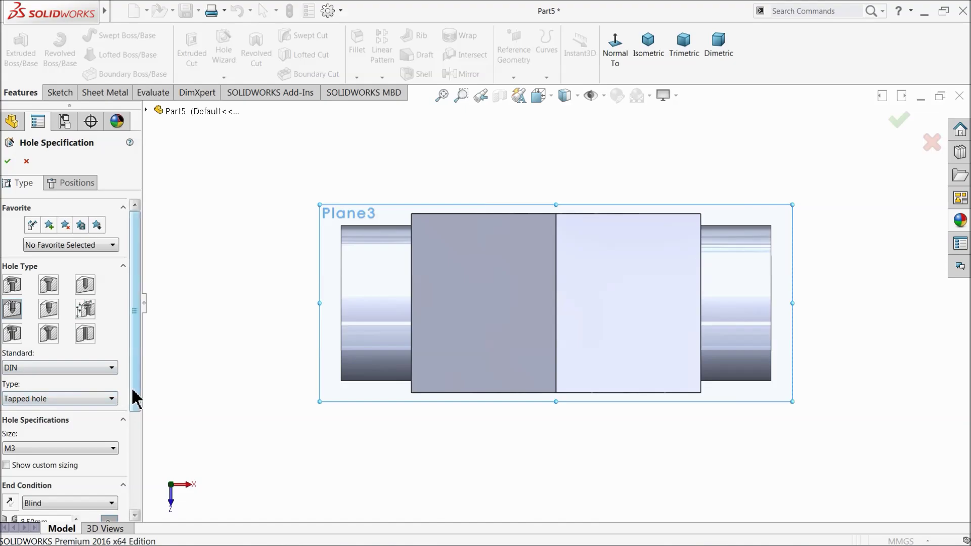
pyautogui.moveTo(132, 397); pyautogui.dragTo(131, 455)
pyautogui.click(73, 356)
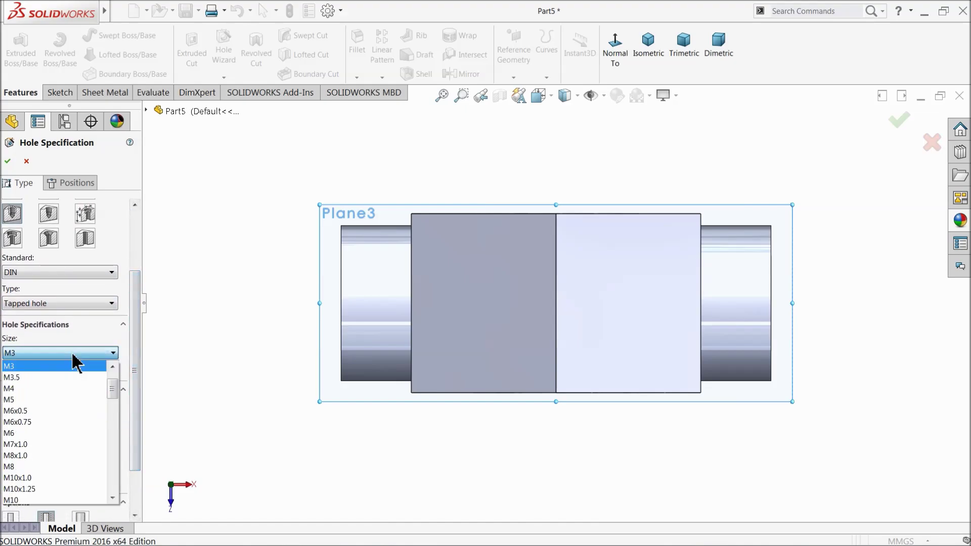
pyautogui.click(73, 356)
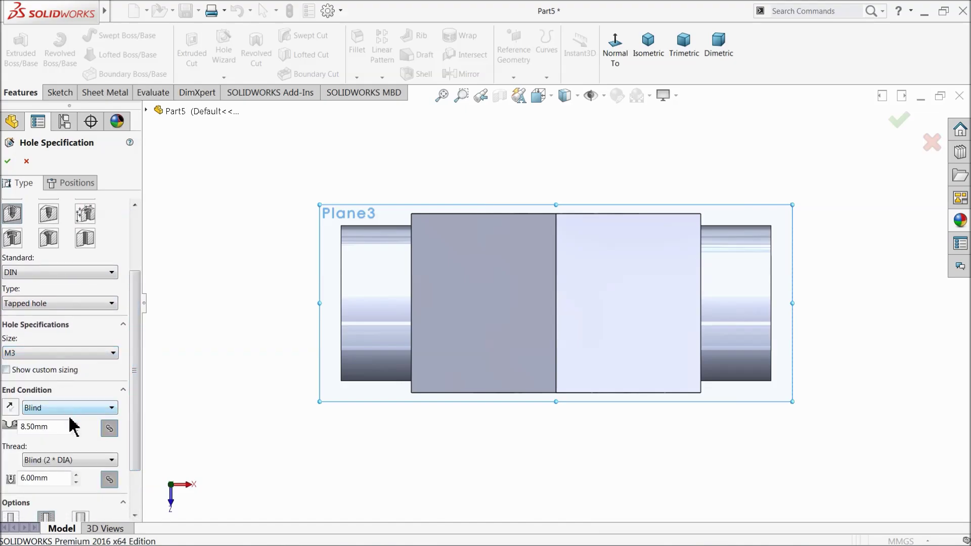
pyautogui.click(197, 366)
pyautogui.moveTo(134, 404); pyautogui.dragTo(134, 456)
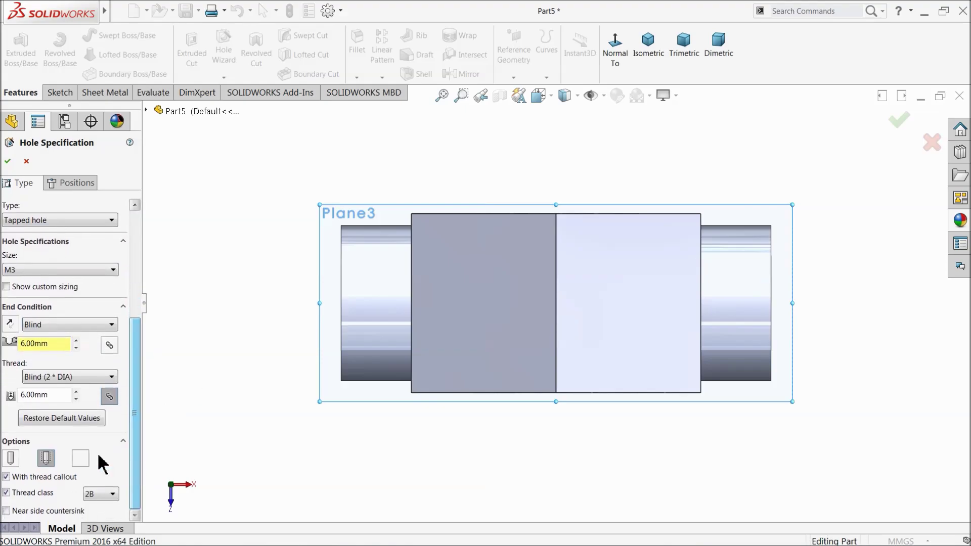
# Place one tapped hole centre on each of the two side bosses, about 3 mm from the boss's outer end
pyautogui.click(75, 184)
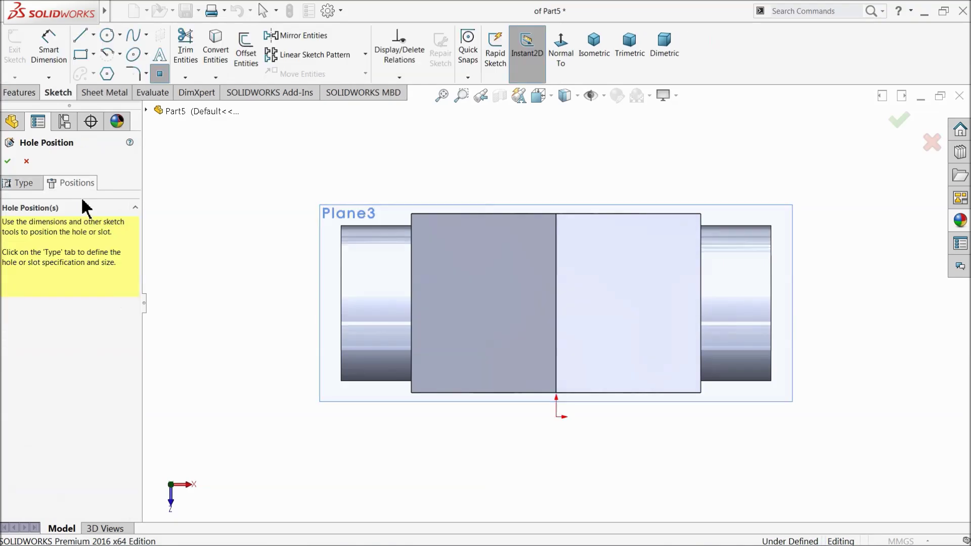
pyautogui.scroll(-2, 384, 303)
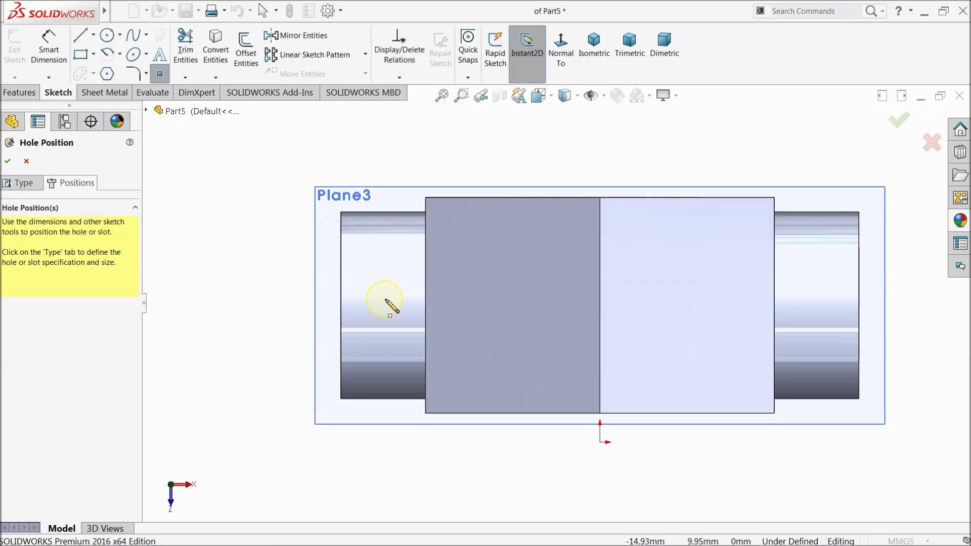
pyautogui.click(387, 301)
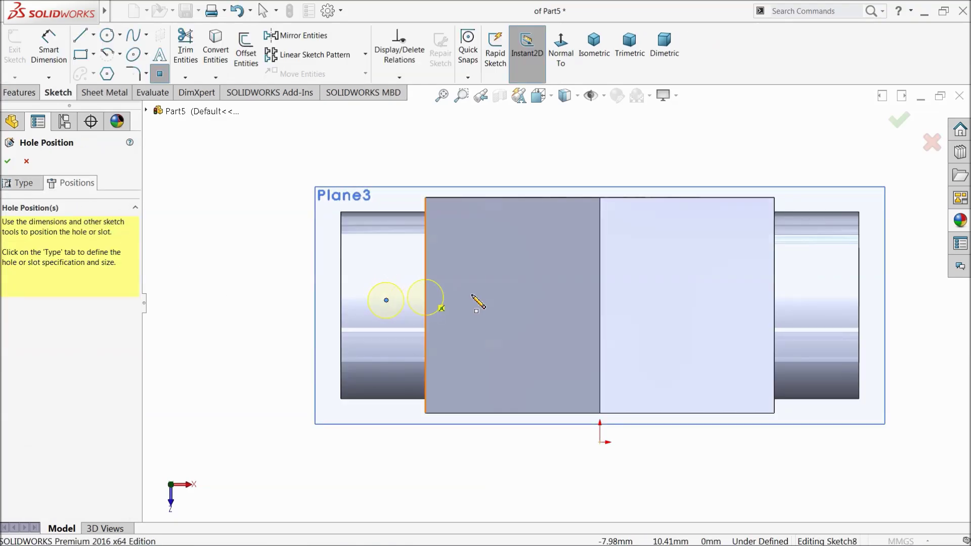
pyautogui.click(820, 308)
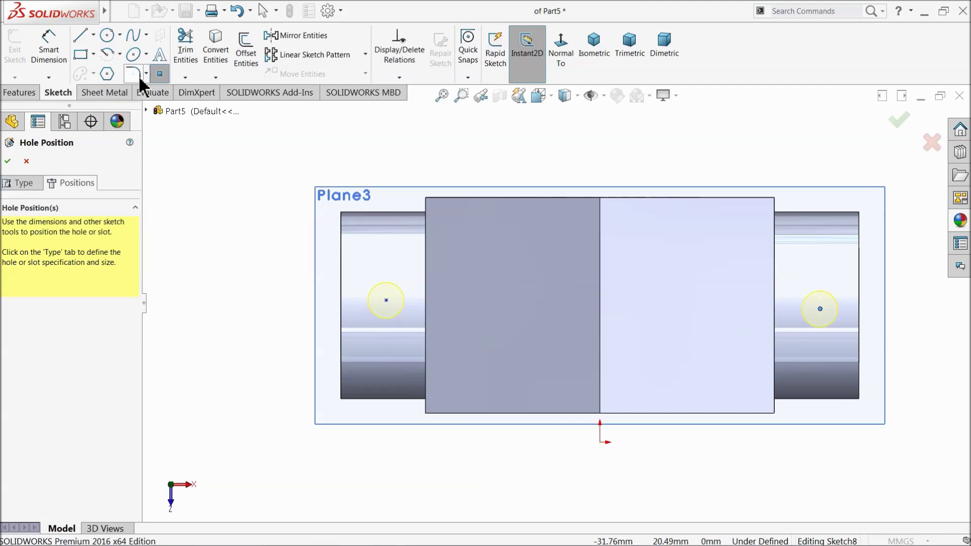
pyautogui.click(157, 78)
# Dimension the right boss's hole centre 3 mm from the boss's outer end face
pyautogui.click(50, 52)
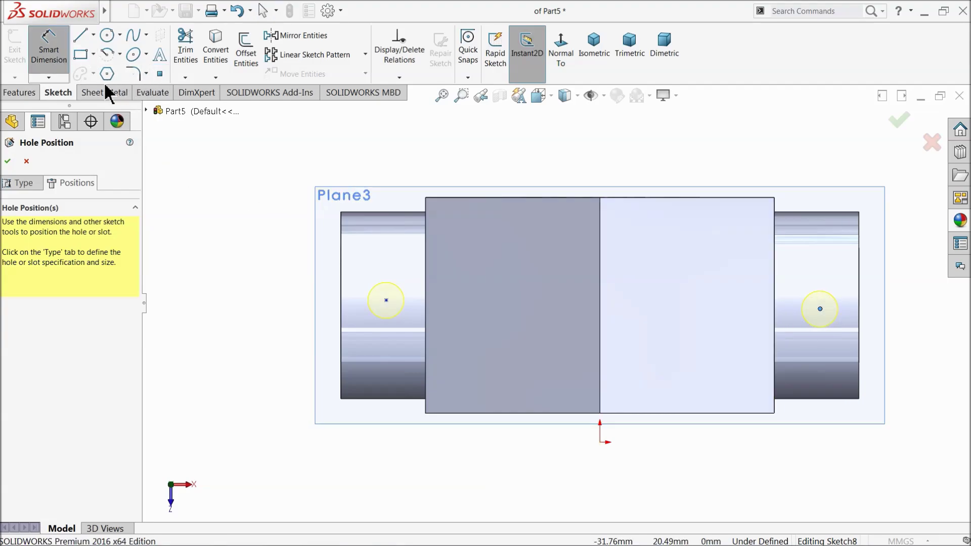
pyautogui.scroll(2, 385, 290)
pyautogui.scroll(-4, 791, 342)
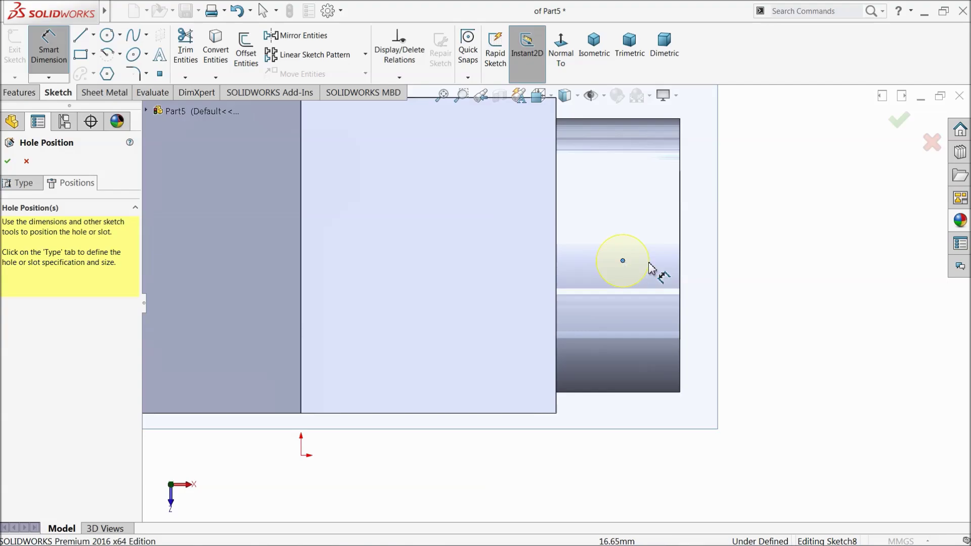
pyautogui.click(680, 268)
pyautogui.click(623, 261)
pyautogui.click(657, 216)
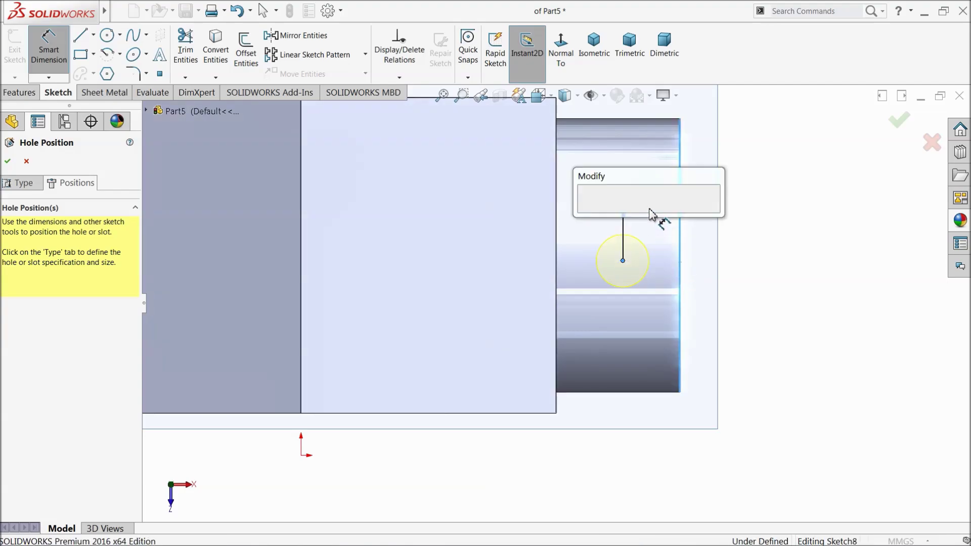
pyautogui.write('3')
pyautogui.press('Return')
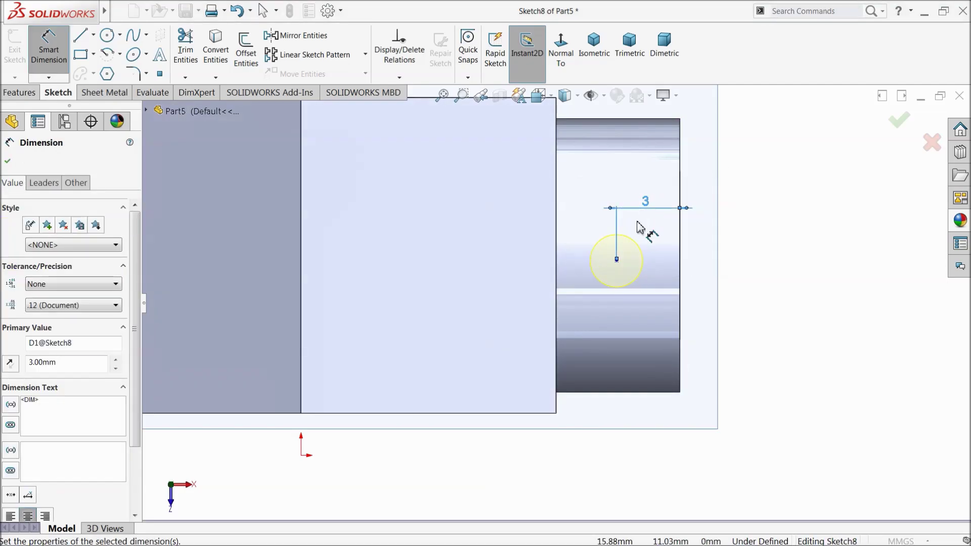
# Dimension the right boss's hole centre 6.5 mm from the boss's lower silhouette edge
pyautogui.click(617, 262)
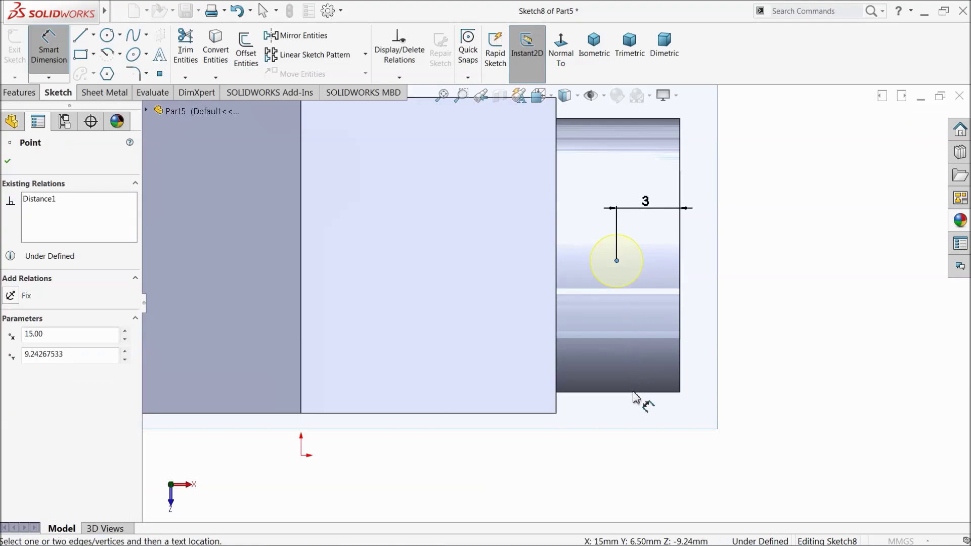
pyautogui.click(633, 395)
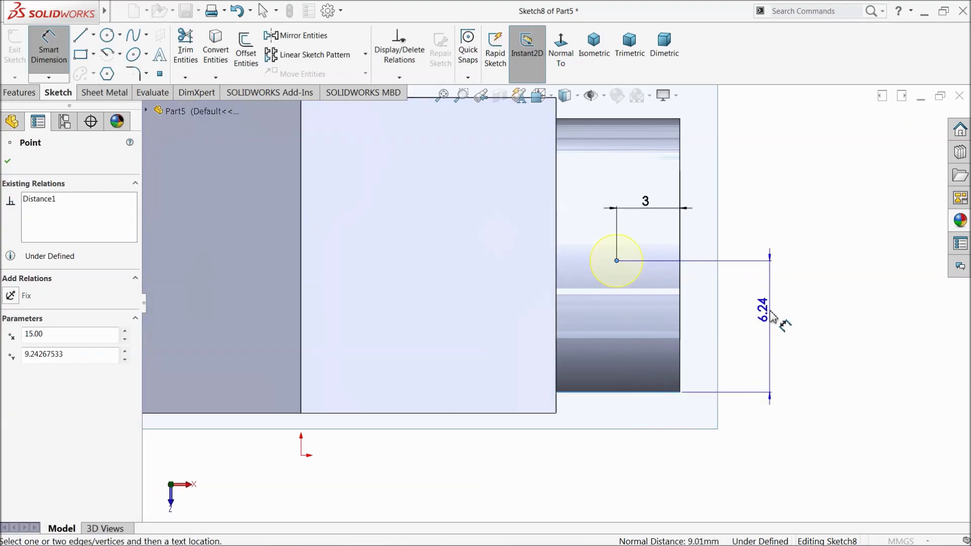
pyautogui.click(770, 313)
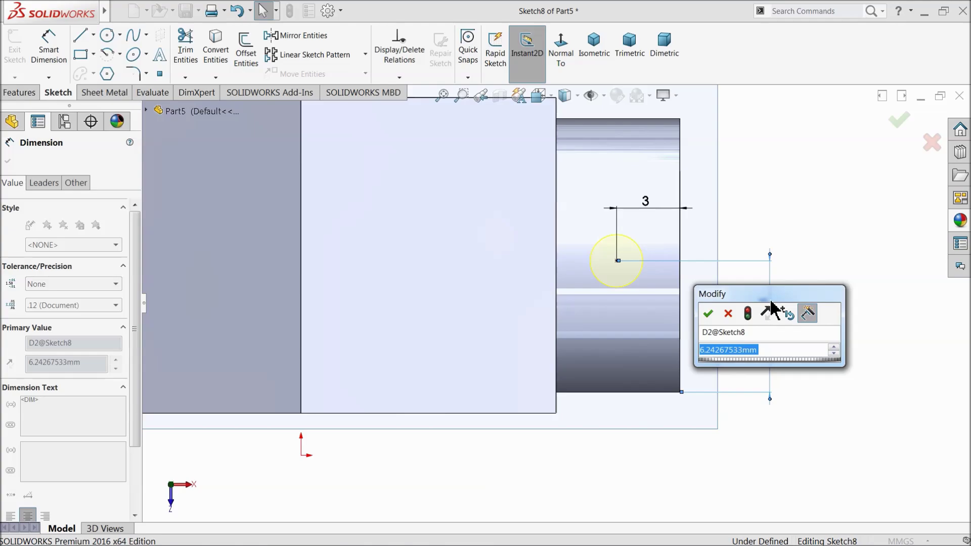
pyautogui.write('6.5')
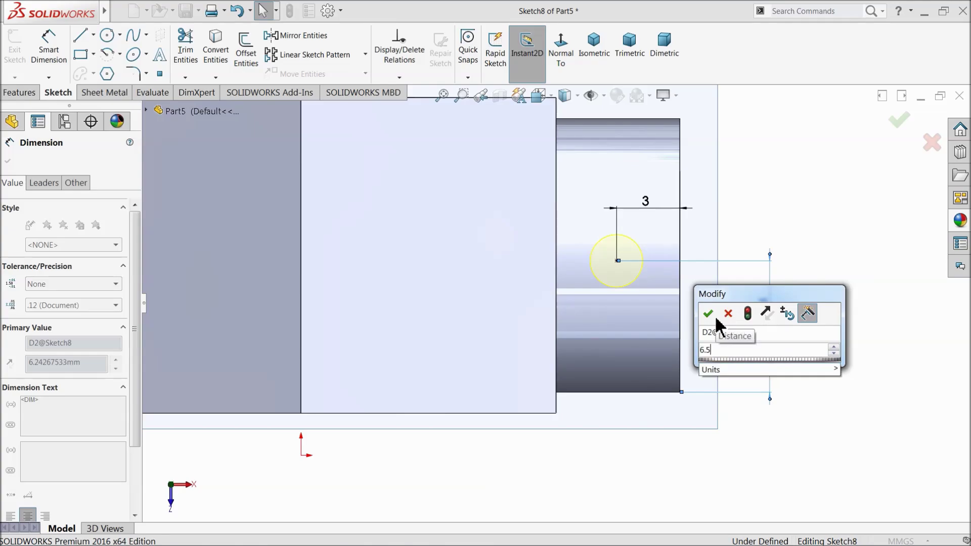
pyautogui.click(708, 314)
# Dimension the left boss's hole centre 3 mm from the boss's outer end face
pyautogui.scroll(4, 349, 335)
pyautogui.scroll(-4, 284, 292)
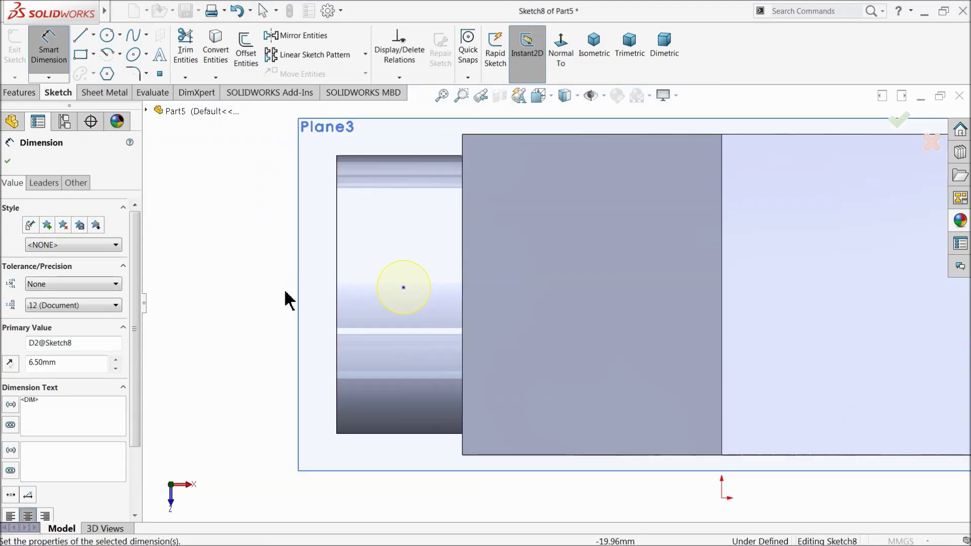
pyautogui.click(404, 289)
pyautogui.click(338, 290)
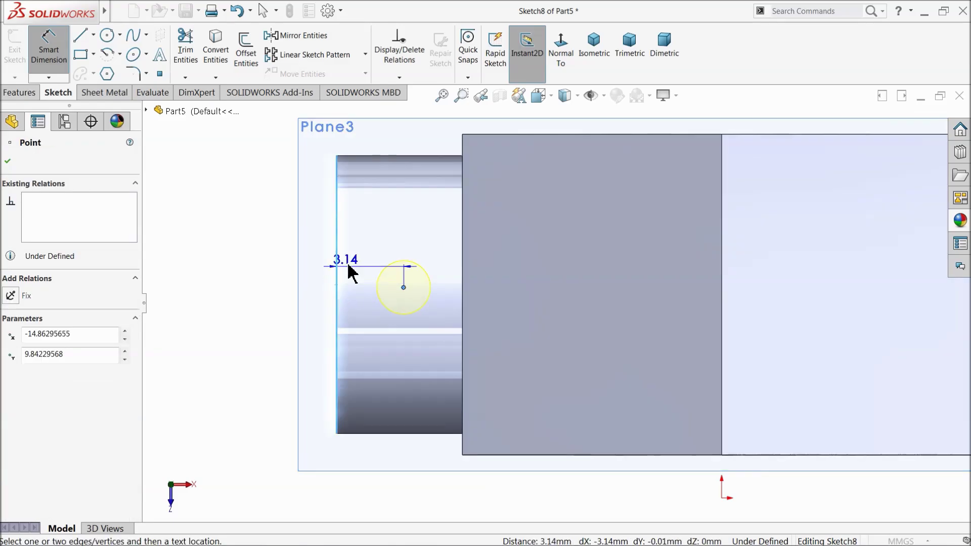
pyautogui.click(371, 244)
pyautogui.write('3.00mm')
pyautogui.press('Return')
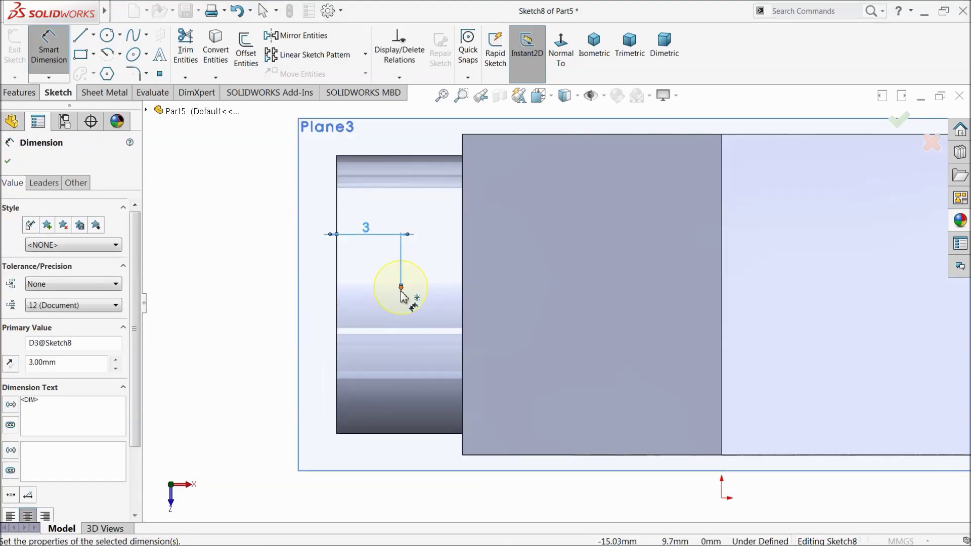
# Dimension the left boss's hole centre 6.5 mm from the boss's lower silhouette edge
pyautogui.click(401, 287)
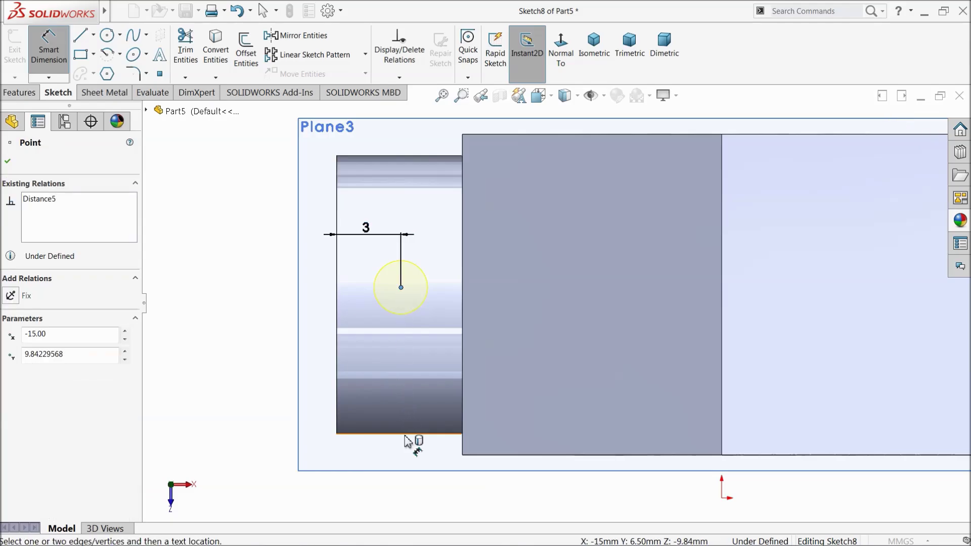
pyautogui.click(401, 434)
pyautogui.click(240, 370)
pyautogui.write('6.')
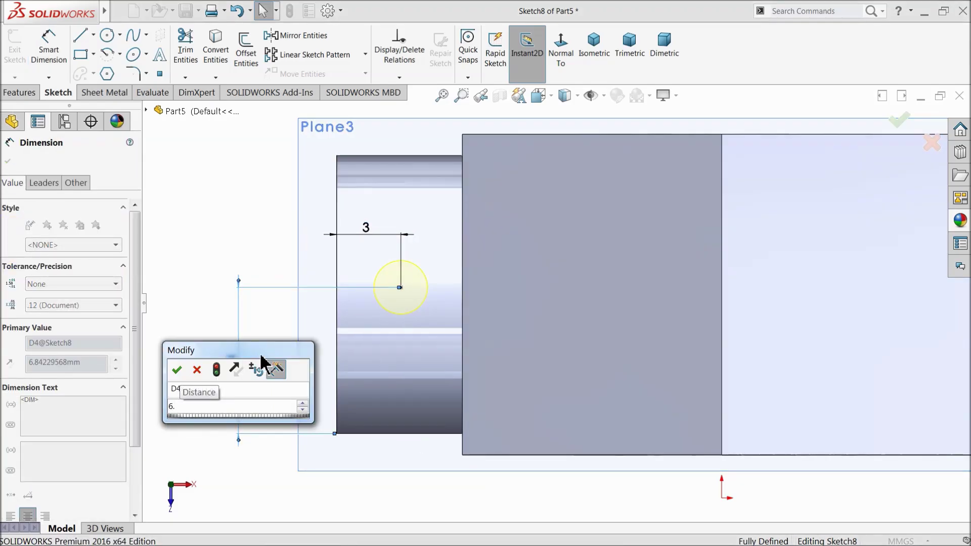
pyautogui.write('5')
pyautogui.click(176, 369)
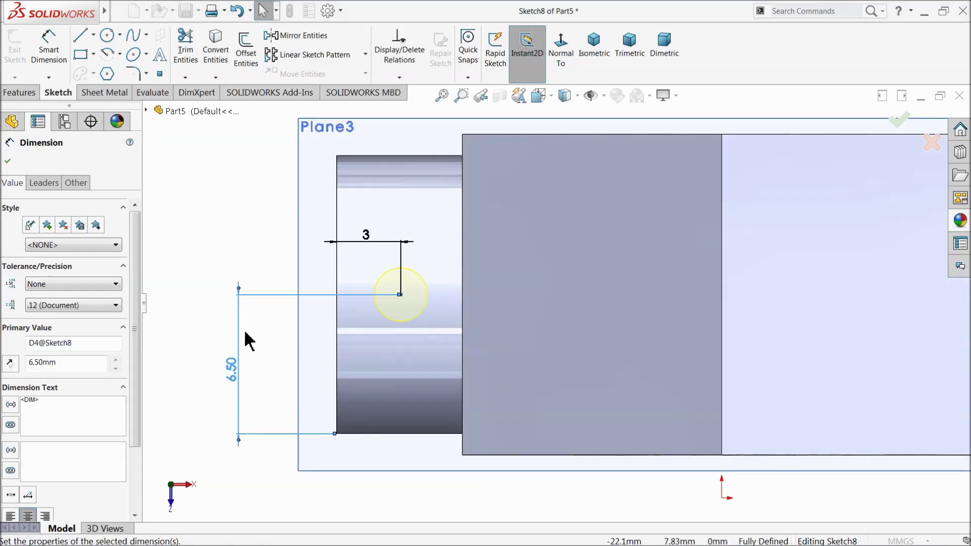
# Finish the hole positions and complete the M3 tapped holes in both bosses
pyautogui.press('z')
pyautogui.press('z')
pyautogui.scroll(-2, 769, 312)
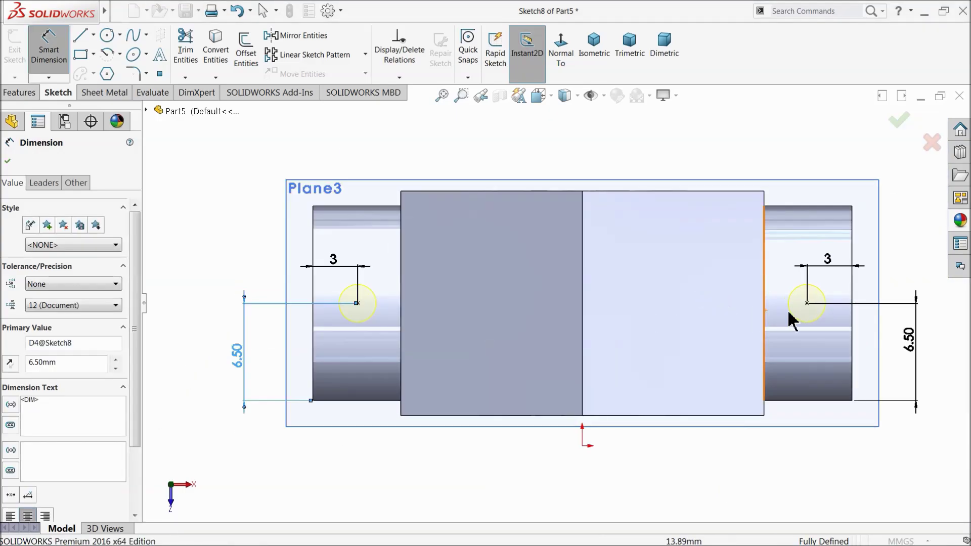
pyautogui.click(8, 161)
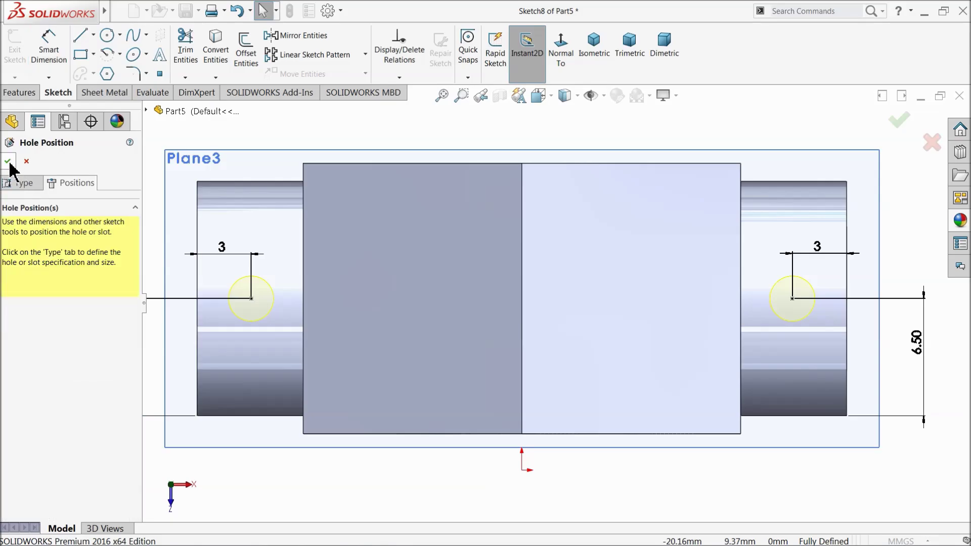
pyautogui.click(7, 162)
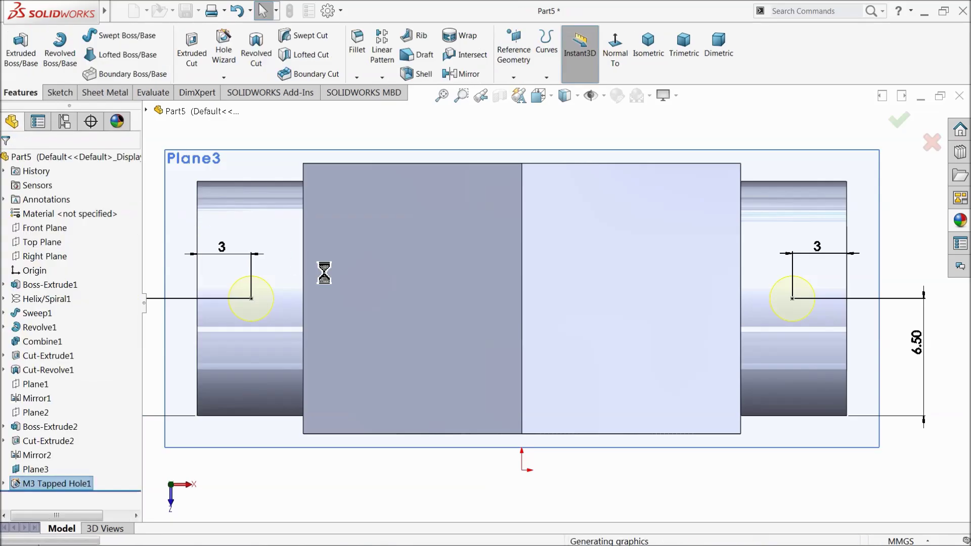
pyautogui.moveTo(430, 360); pyautogui.dragTo(426, 288, button='middle')
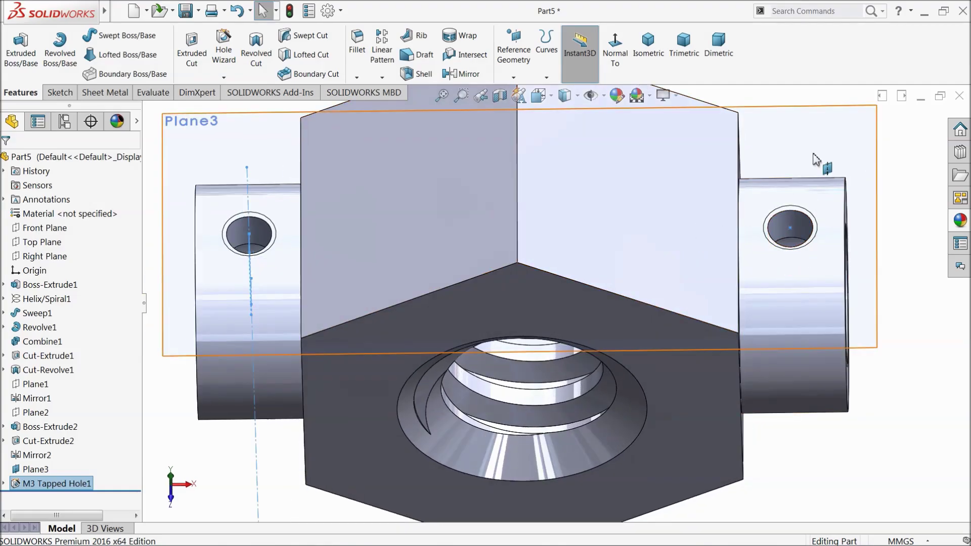
# Turn on shaded cosmetic threads in the document's detailing settings
pyautogui.click(327, 10)
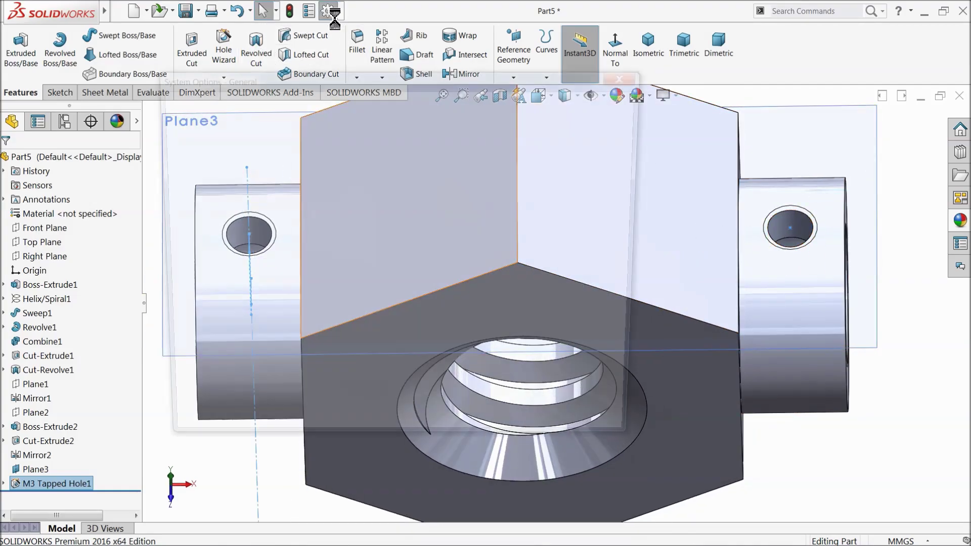
pyautogui.click(258, 106)
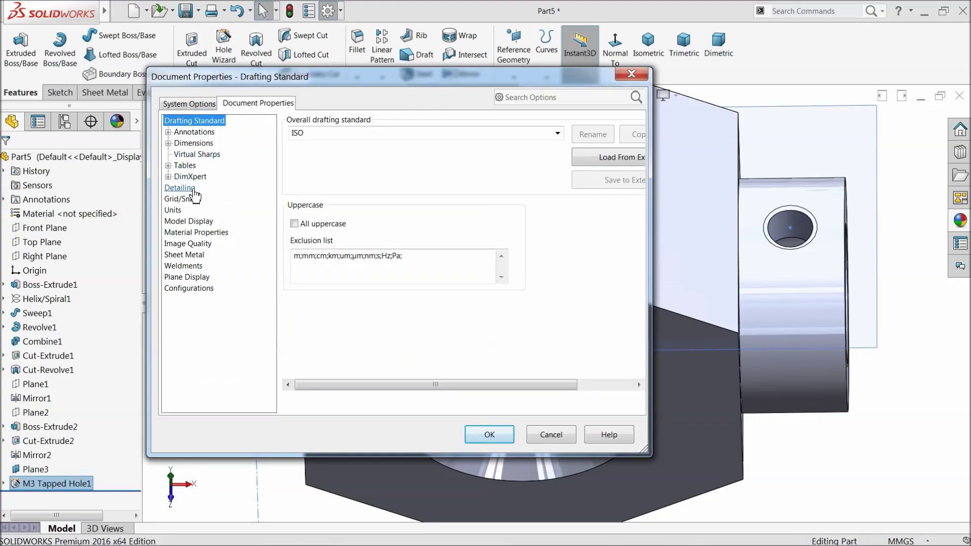
pyautogui.click(180, 188)
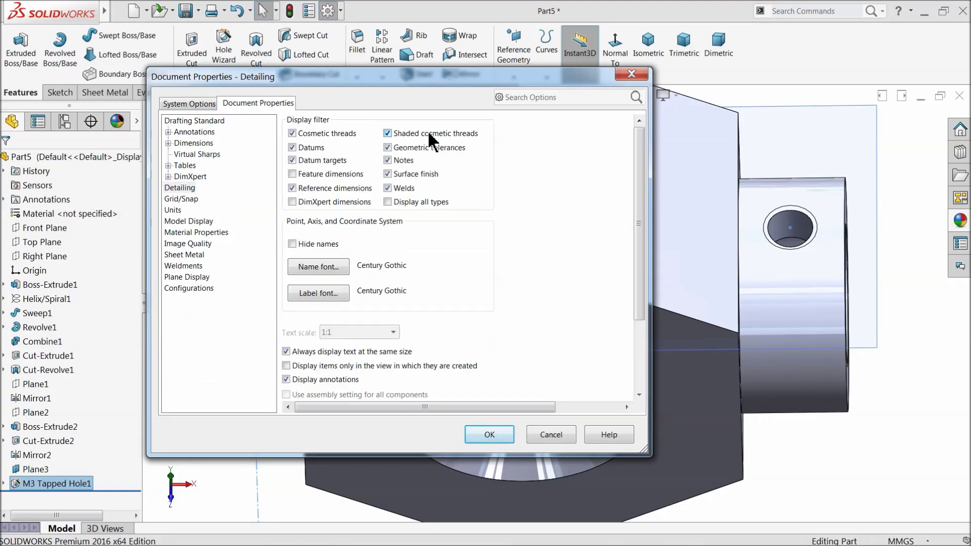
pyautogui.click(479, 438)
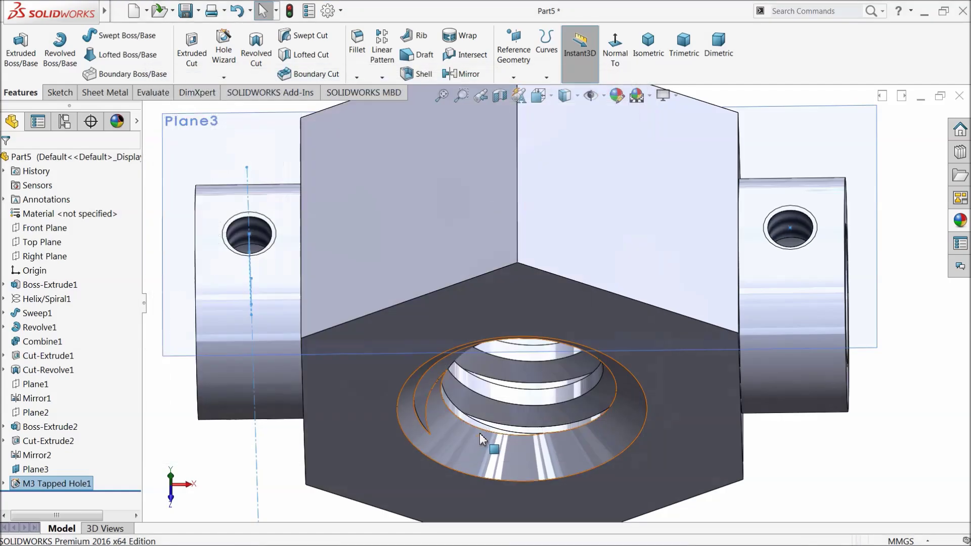
# Hide the reference plane used to place the tapped holes and inspect the finished nut
pyautogui.click(161, 148)
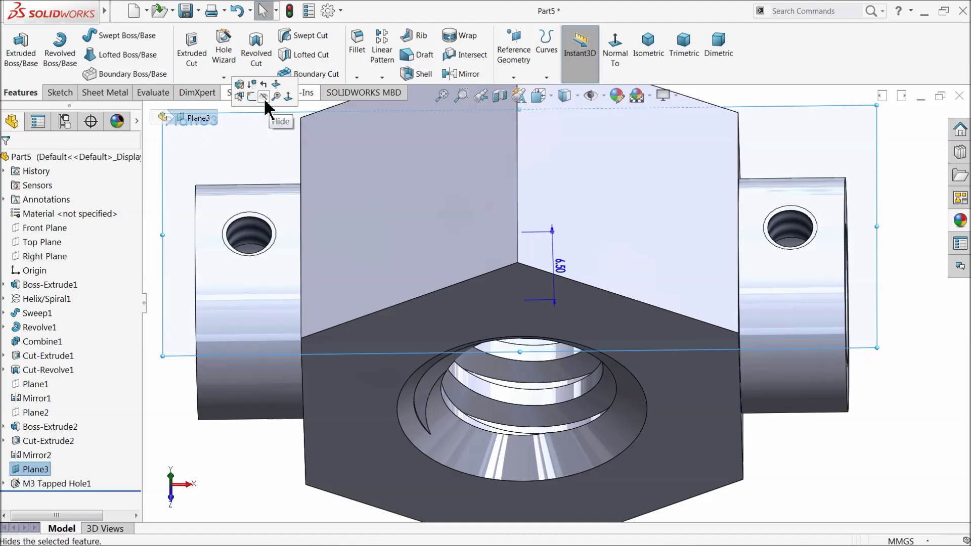
pyautogui.click(264, 101)
pyautogui.scroll(3, 336, 275)
pyautogui.moveTo(336, 275); pyautogui.dragTo(330, 223, button='middle')
pyautogui.scroll(2, 562, 301)
pyautogui.scroll(-3, 602, 319)
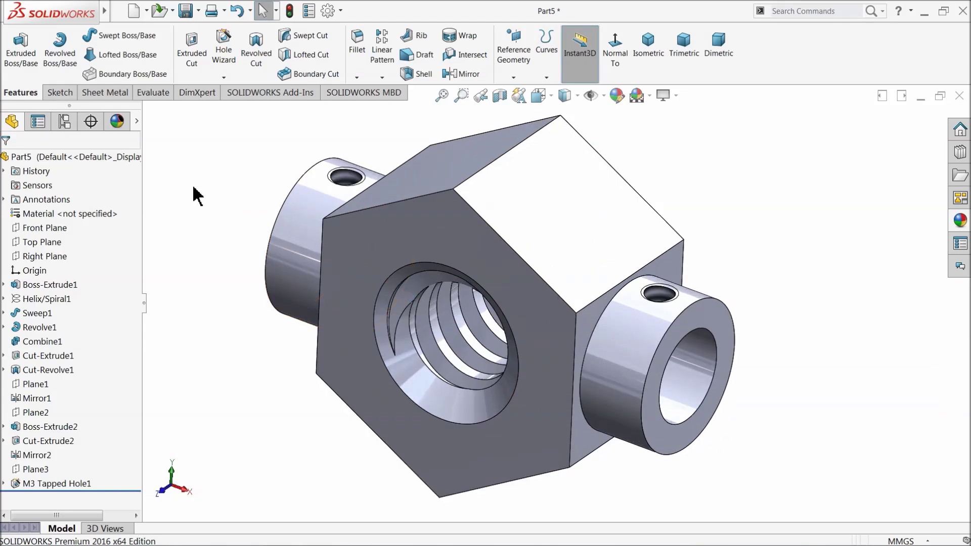
# Apply an amber colour with RGB values 255, 195, 0 to the entire nut part
pyautogui.click(617, 96)
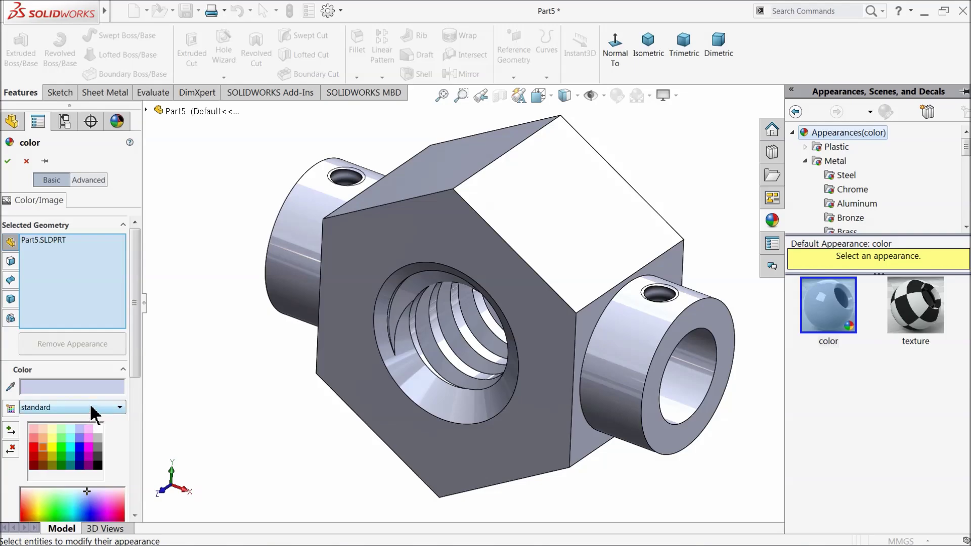
pyautogui.click(51, 448)
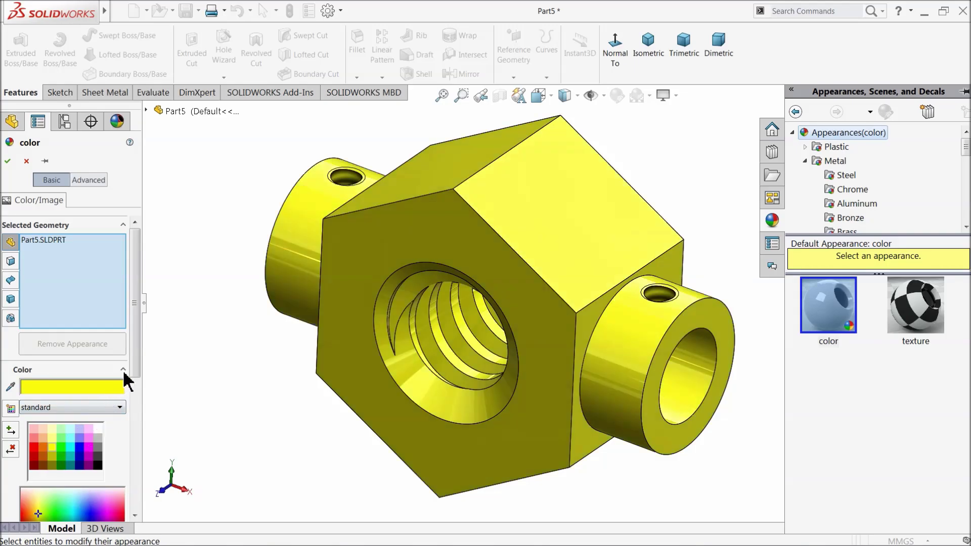
pyautogui.moveTo(133, 357); pyautogui.dragTo(137, 422)
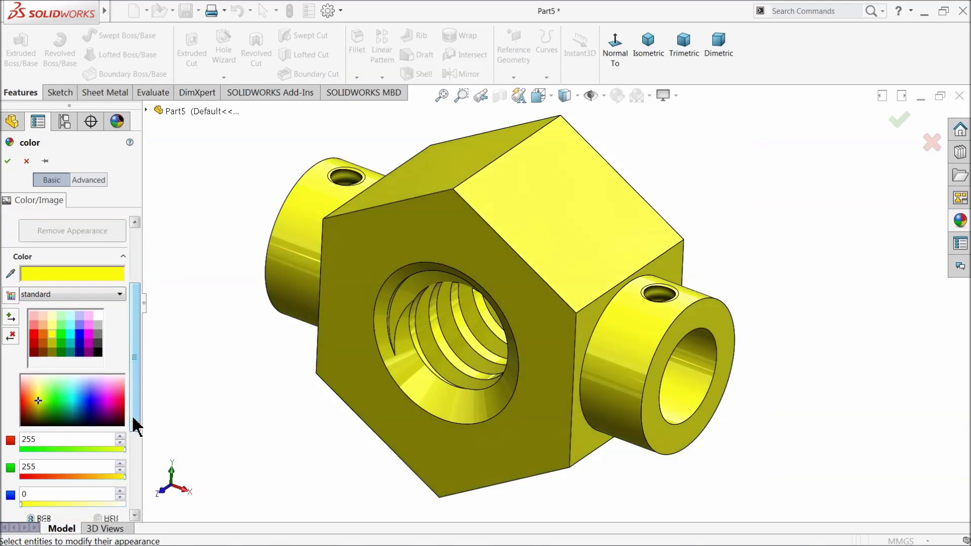
pyautogui.scroll(-1, 134, 445)
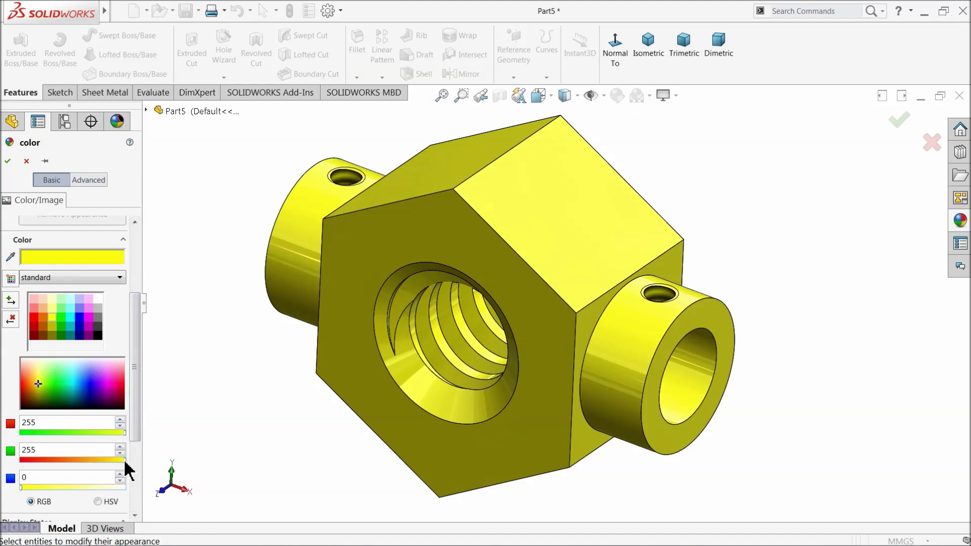
pyautogui.moveTo(124, 460); pyautogui.dragTo(100, 460)
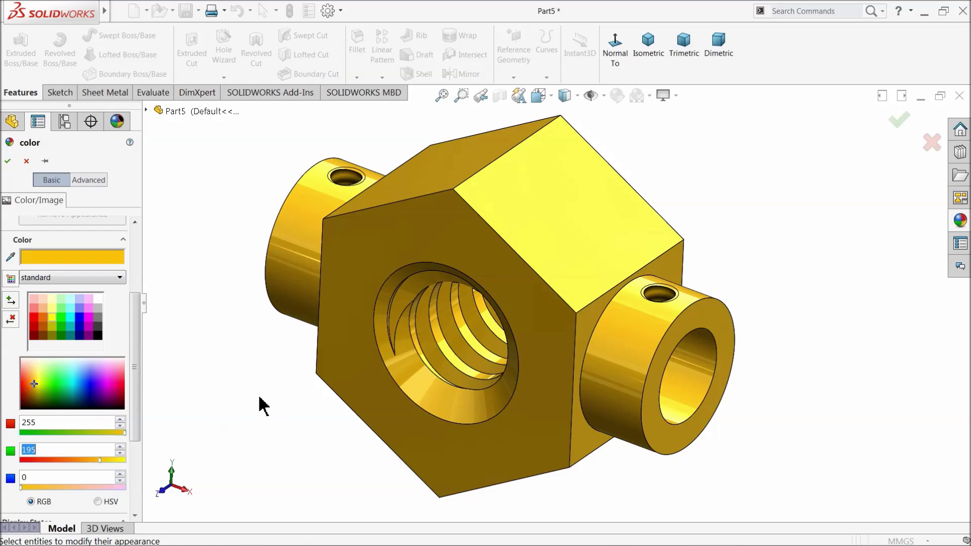
pyautogui.moveTo(258, 403)
pyautogui.mouseDown(button='middle')
pyautogui.moveTo(289, 347)
pyautogui.moveTo(245, 384)
pyautogui.moveTo(266, 394)
pyautogui.moveTo(255, 394)
pyautogui.mouseUp(button='middle')
pyautogui.click(8, 161)
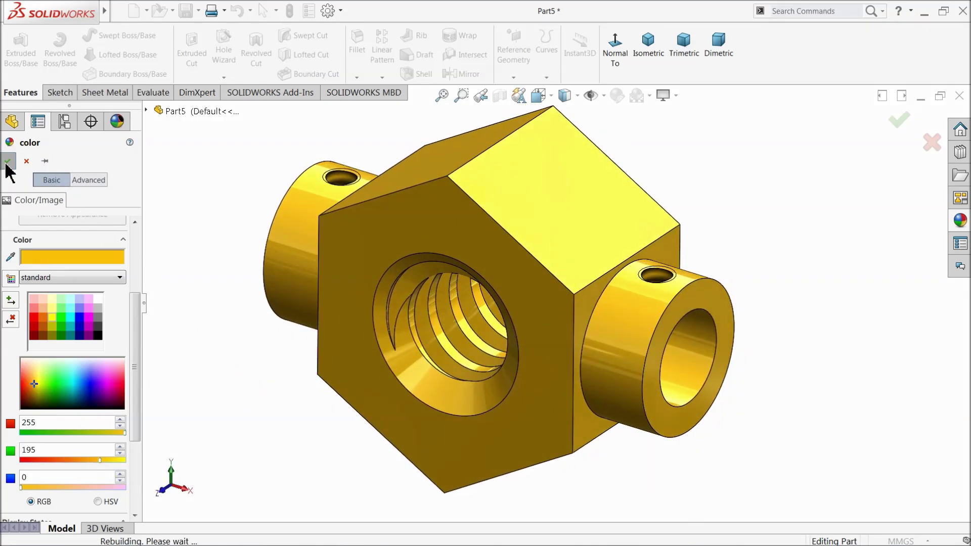
# Save the nut part as "6.Screw Nut" in the Car Jack folder
pyautogui.click(187, 13)
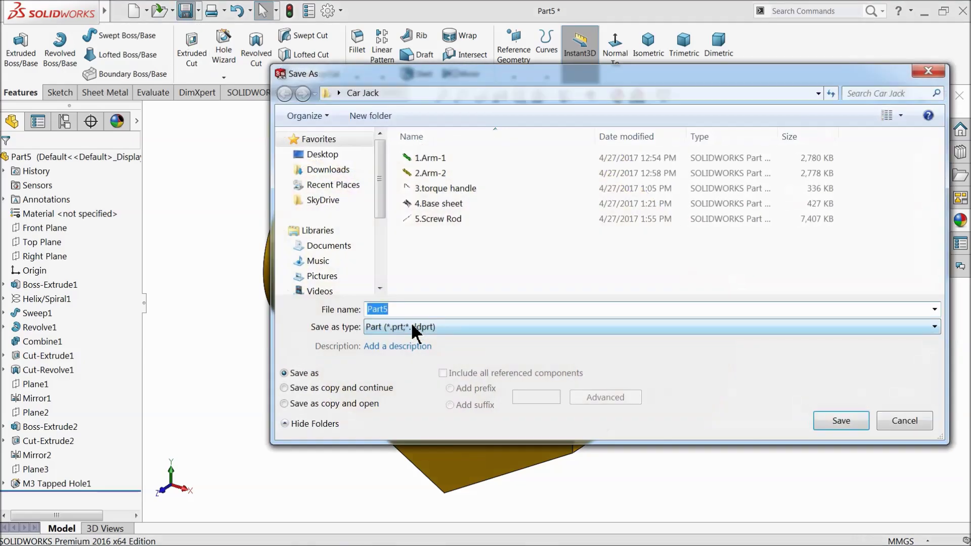
pyautogui.write('6.Screw Nut')
pyautogui.click(840, 421)
pyautogui.moveTo(506, 324)
pyautogui.mouseDown(button='middle')
pyautogui.moveTo(520, 247)
pyautogui.moveTo(493, 245)
pyautogui.mouseUp(button='middle')
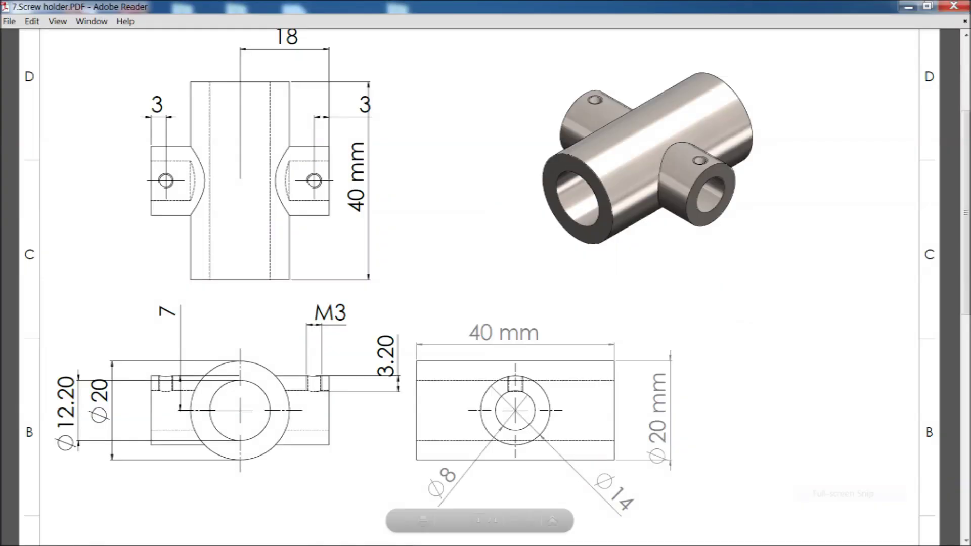
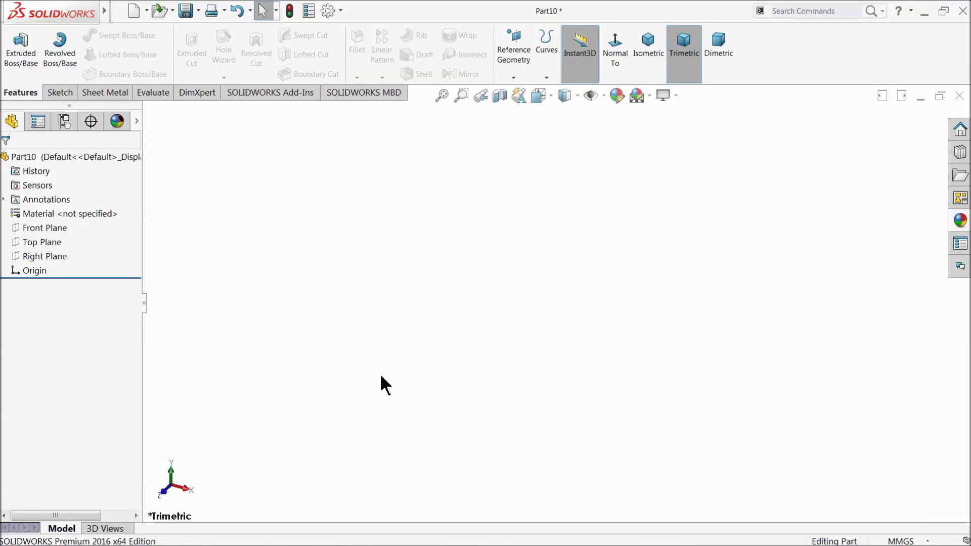
# Sketch two concentric circles at the origin on the Front Plane, with radii of about 90 mm and 61 mm
pyautogui.click(16, 231)
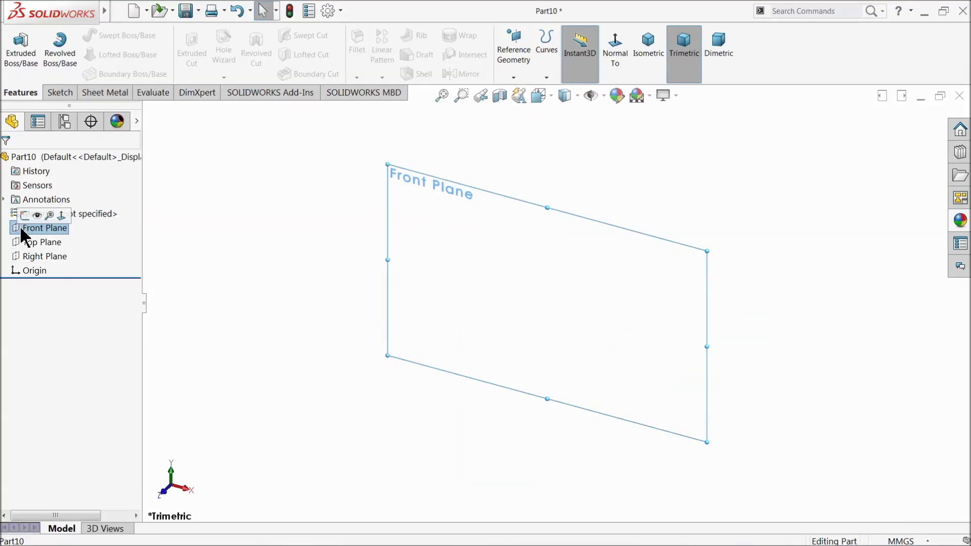
pyautogui.click(30, 215)
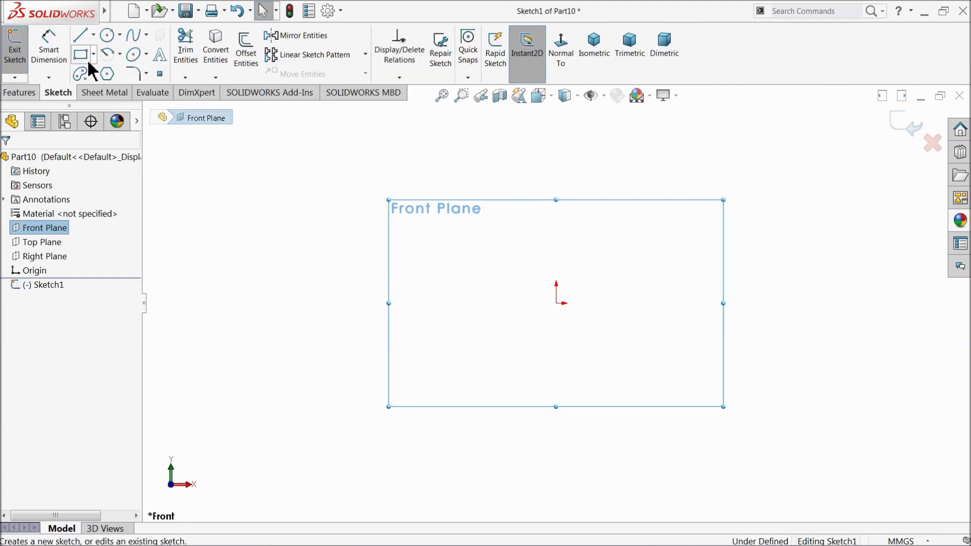
pyautogui.click(108, 34)
pyautogui.moveTo(556, 303); pyautogui.dragTo(437, 182)
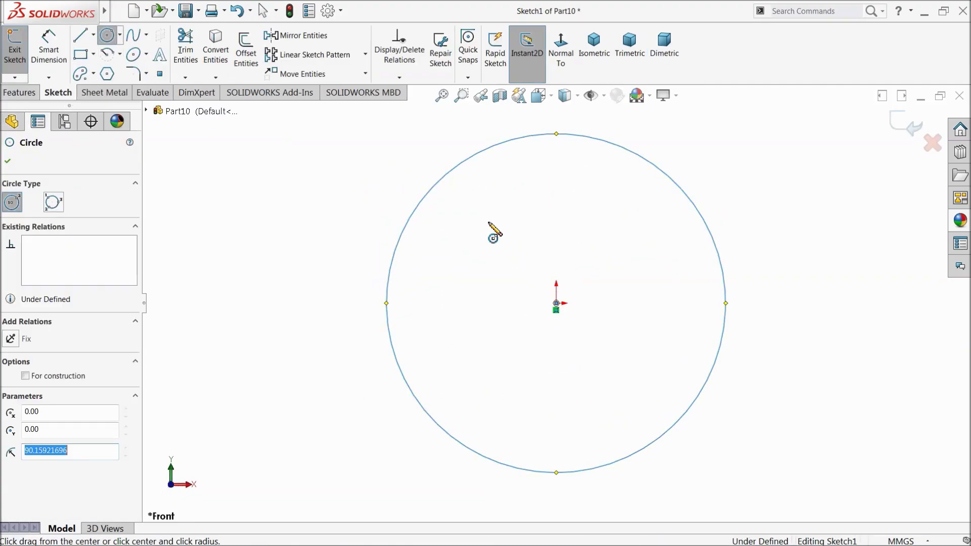
pyautogui.moveTo(556, 302); pyautogui.dragTo(468, 249)
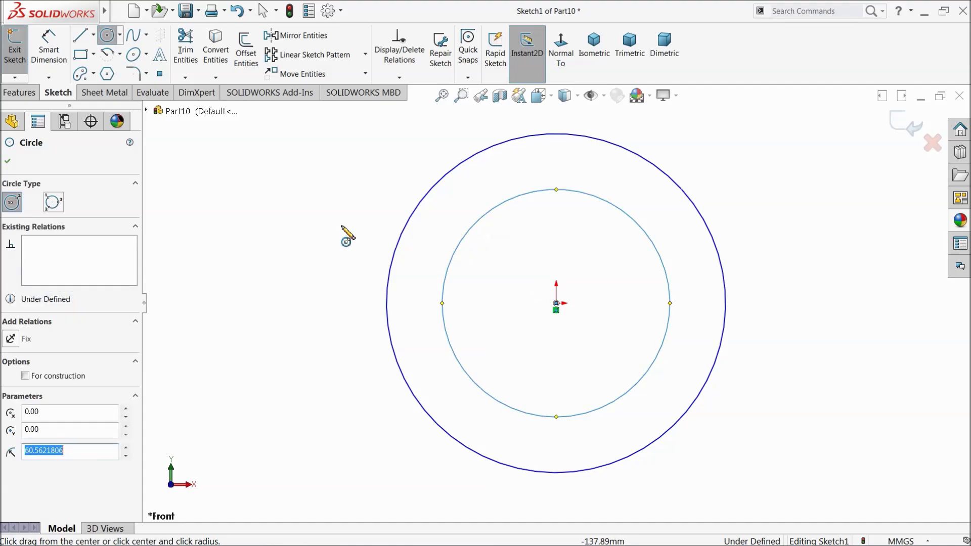
# Dimension the outer circle's diameter to 20 mm and the inner circle's diameter to 12.2 mm
pyautogui.click(48, 43)
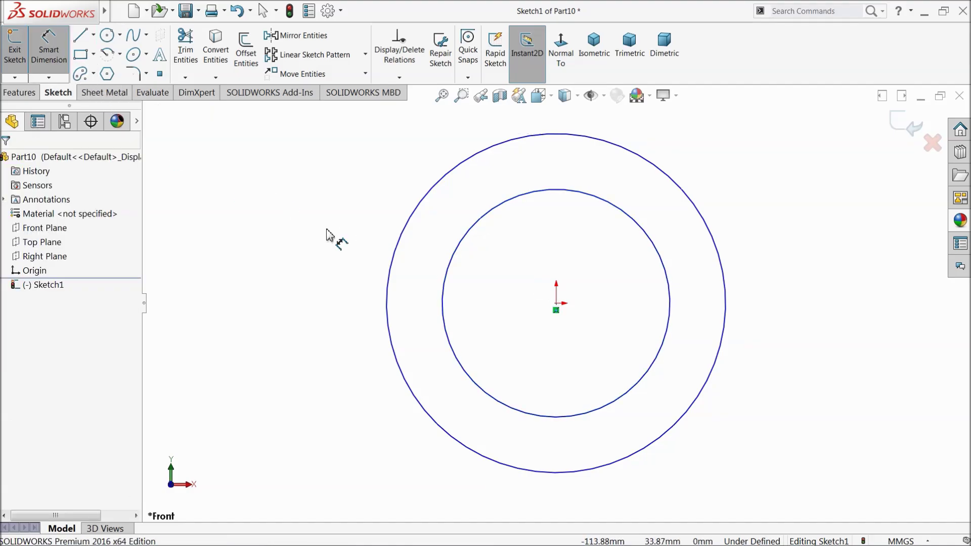
pyautogui.click(390, 290)
pyautogui.click(284, 293)
pyautogui.write('20')
pyautogui.click(223, 289)
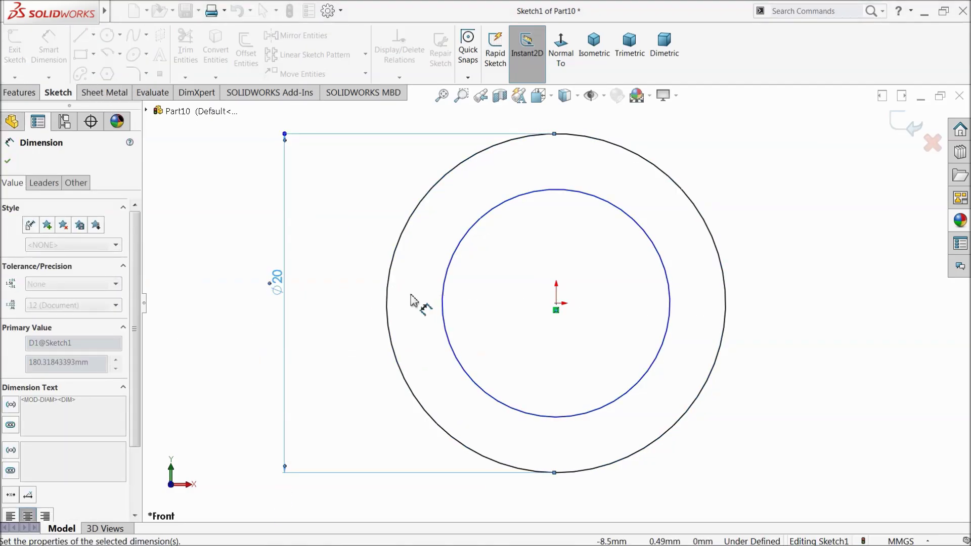
pyautogui.click(443, 304)
pyautogui.click(329, 303)
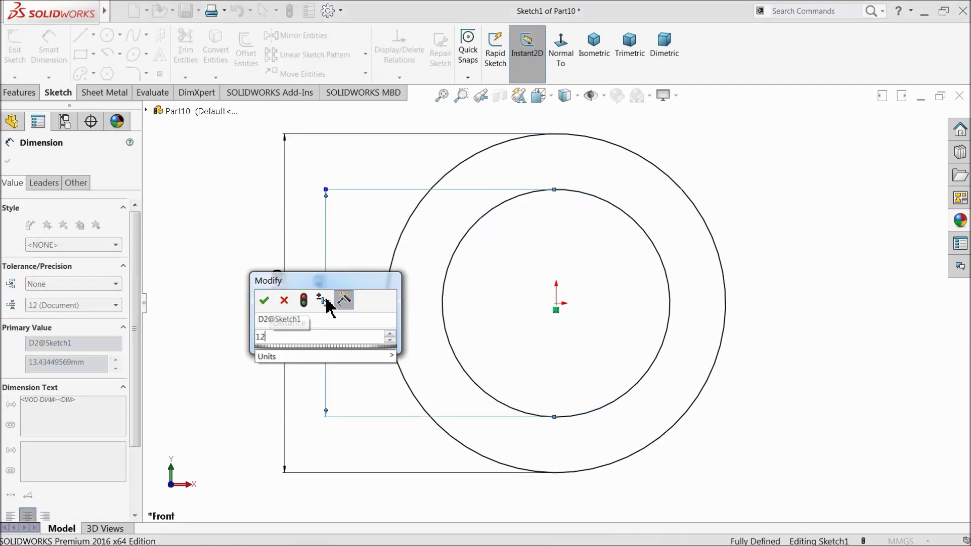
pyautogui.write('12.2')
pyautogui.click(262, 299)
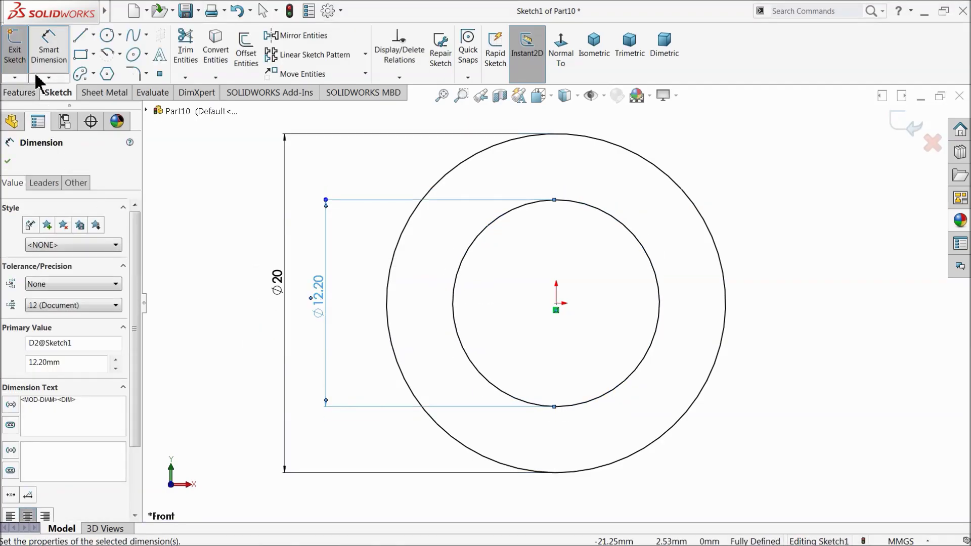
# Extrude the ring profile 40 mm with the Mid Plane end condition to form the tube
pyautogui.click(20, 92)
pyautogui.click(29, 75)
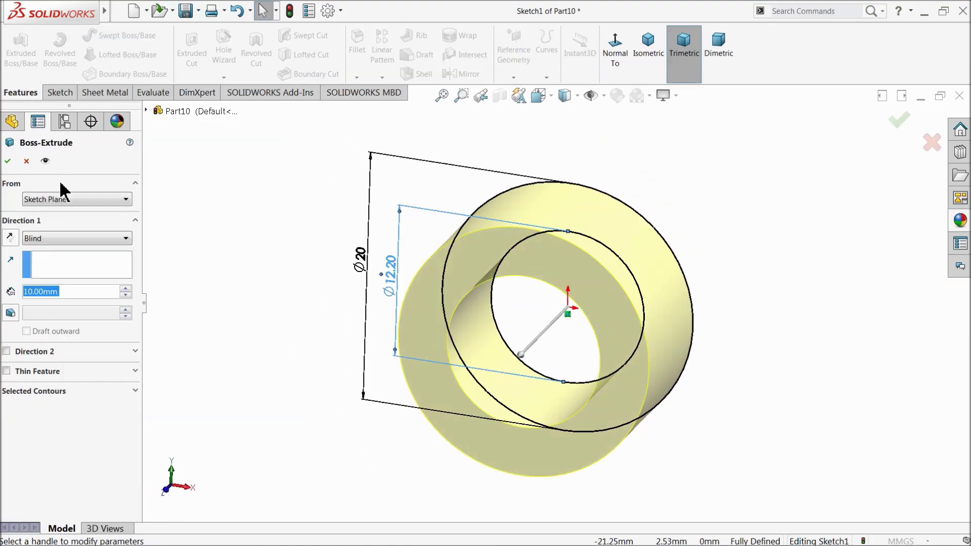
pyautogui.write('40')
pyautogui.press('Return')
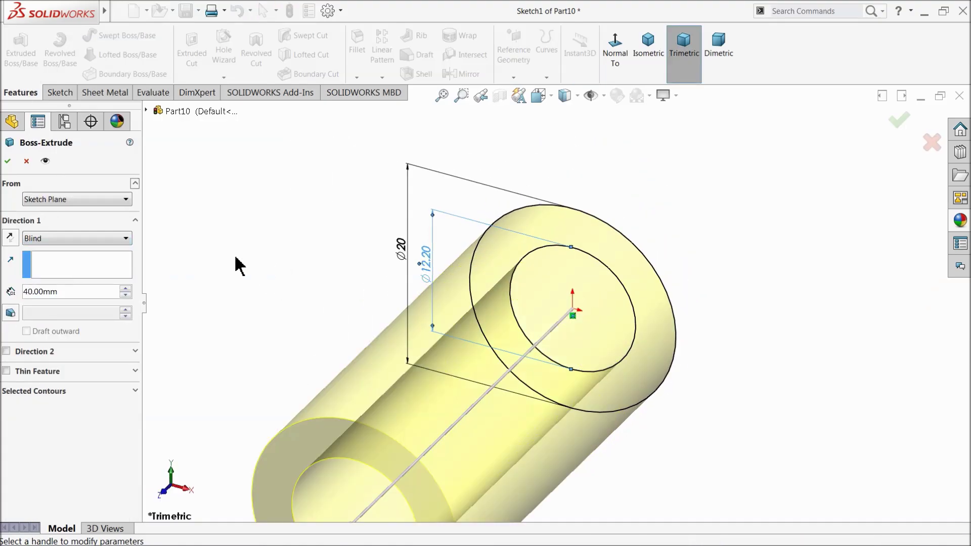
pyautogui.click(36, 240)
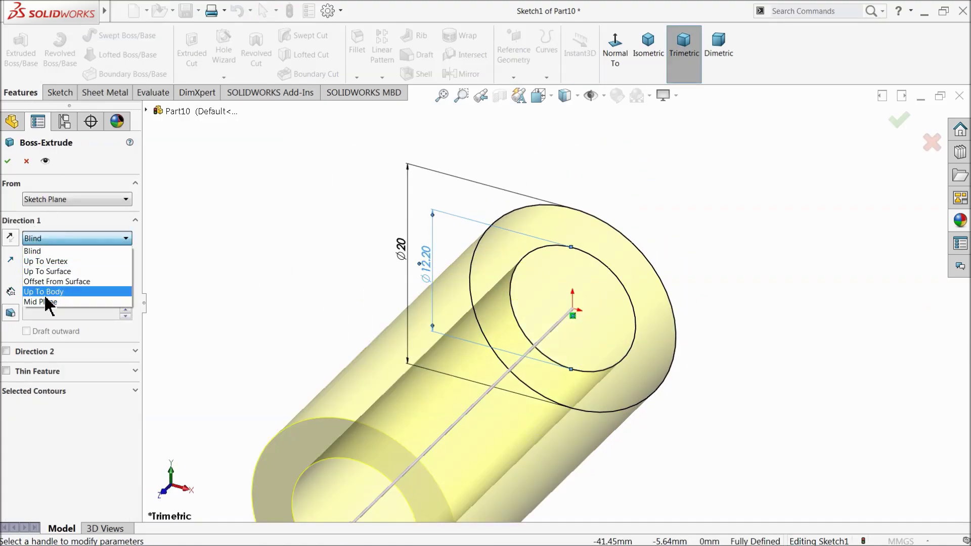
pyautogui.click(47, 297)
pyautogui.click(48, 240)
pyautogui.click(45, 310)
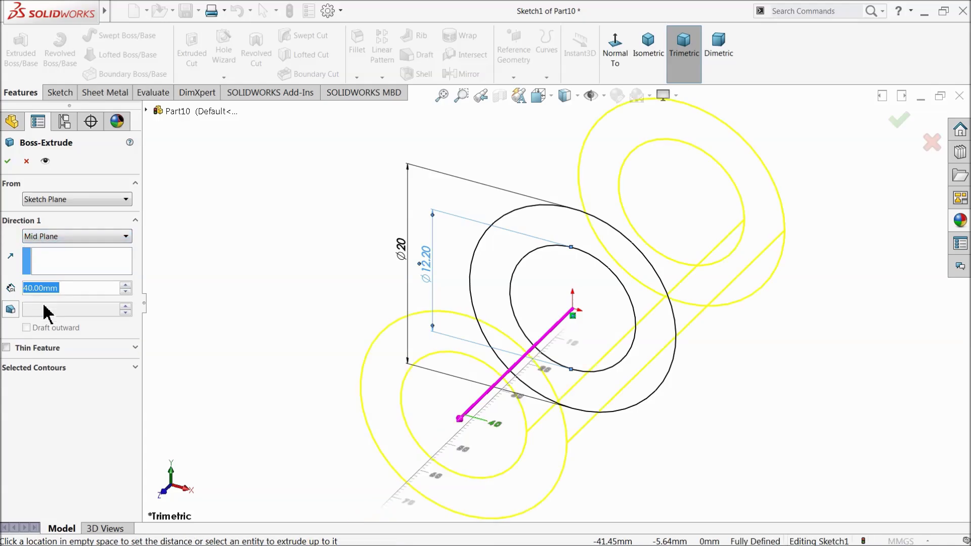
pyautogui.click(8, 163)
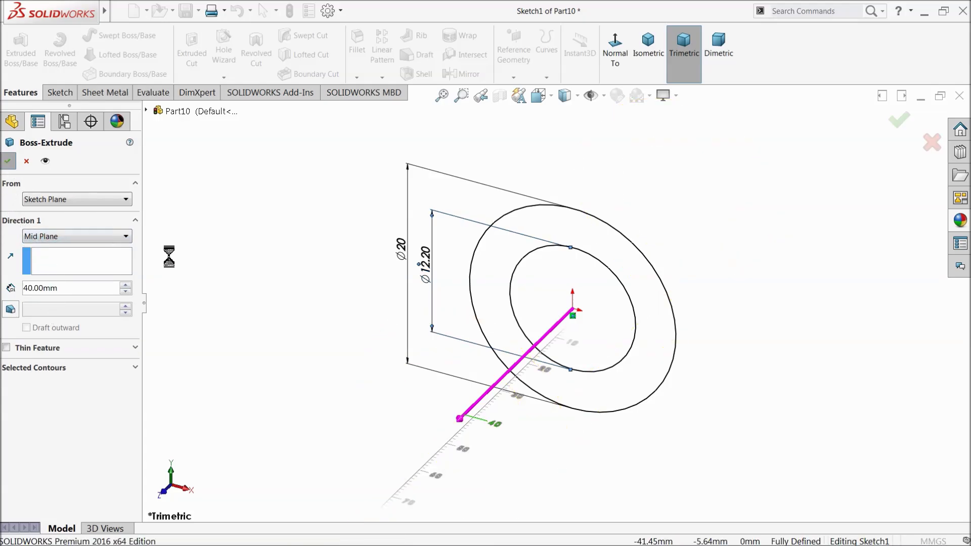
pyautogui.moveTo(257, 263); pyautogui.dragTo(248, 277)
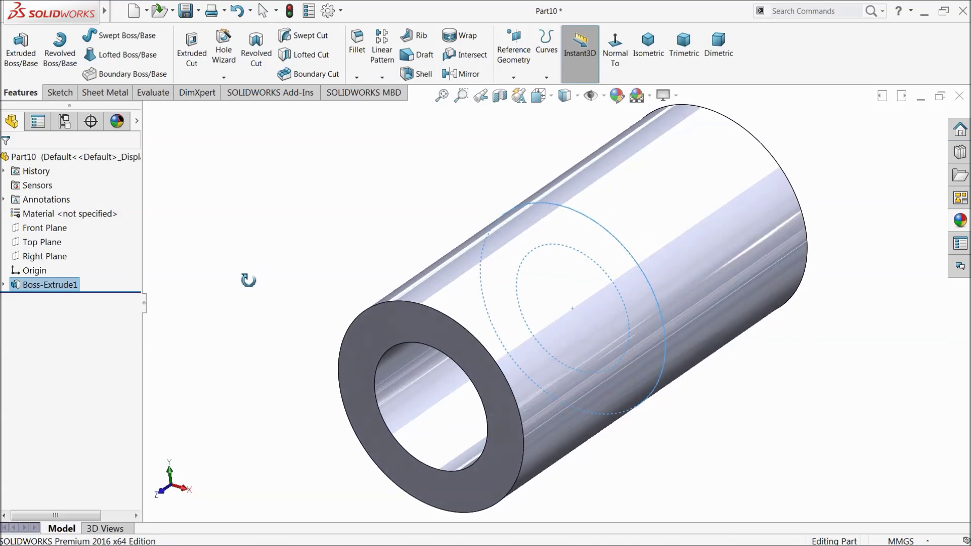
pyautogui.press('Escape')
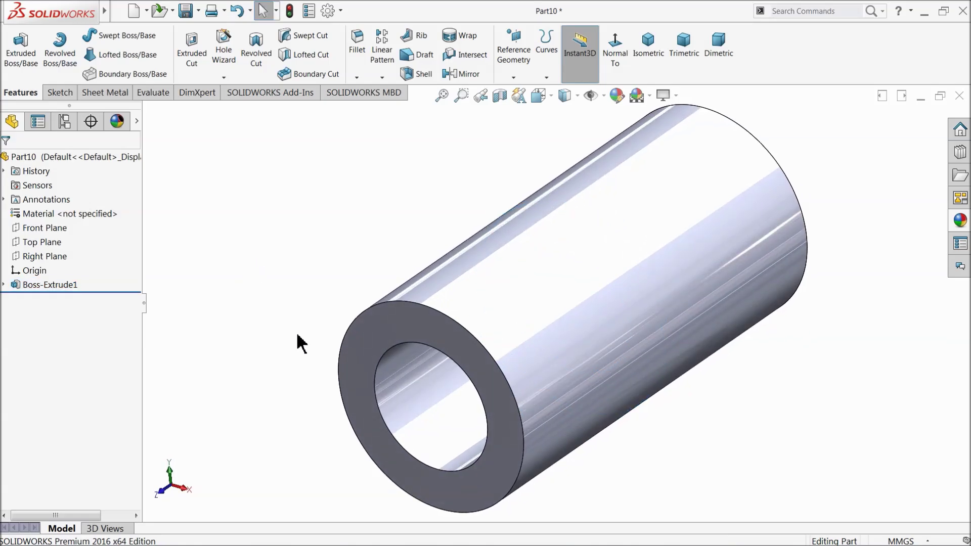
pyautogui.click(18, 257)
pyautogui.click(23, 243)
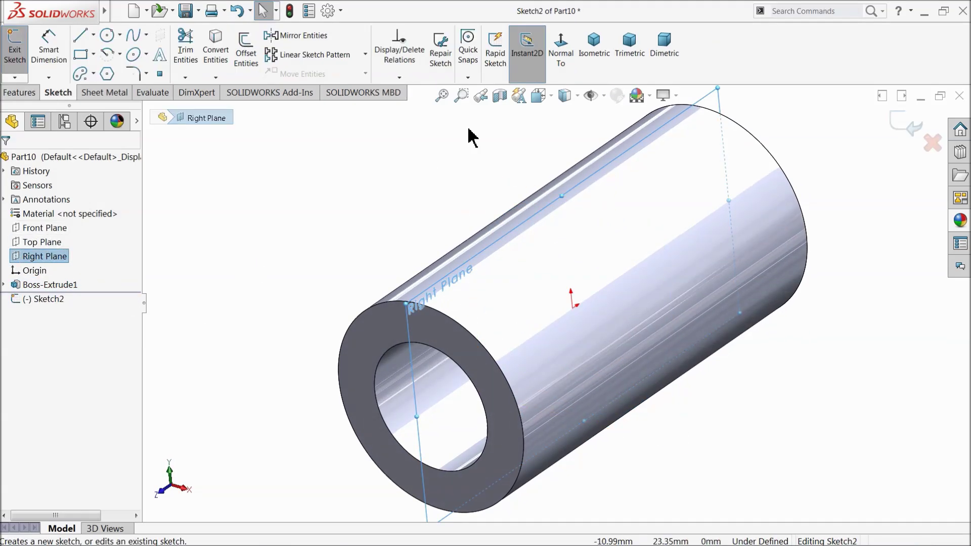
pyautogui.click(564, 58)
pyautogui.click(107, 40)
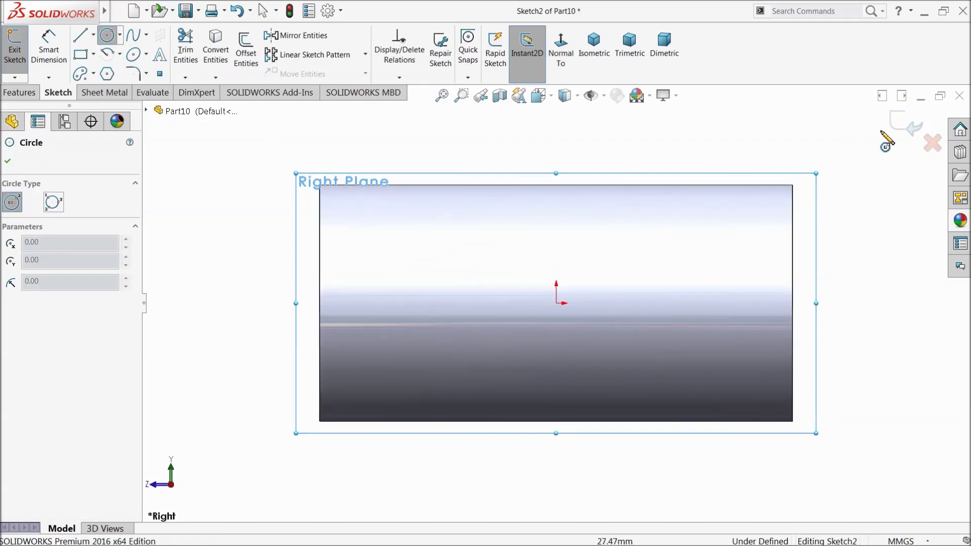
pyautogui.click(910, 133)
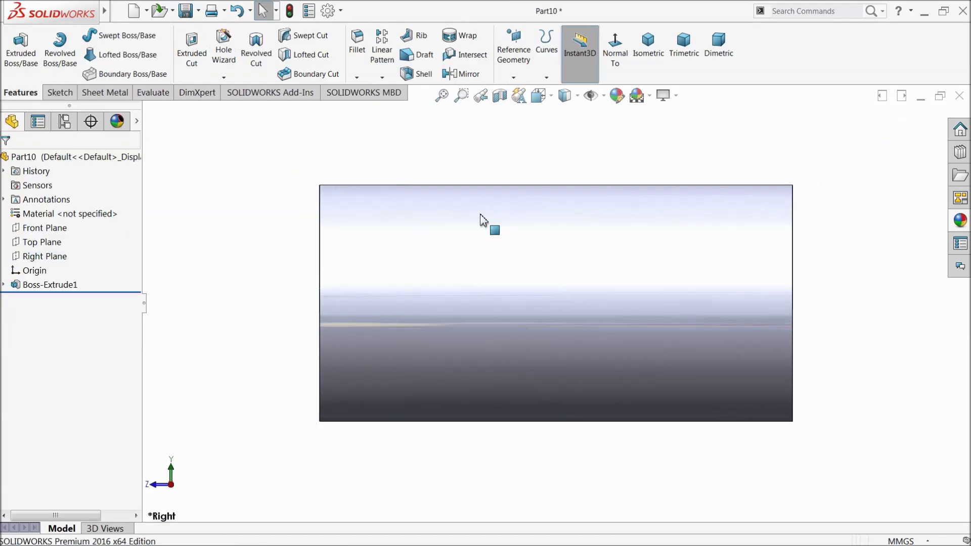
# Create a reference plane offset 18 mm from the Right Plane
pyautogui.click(19, 258)
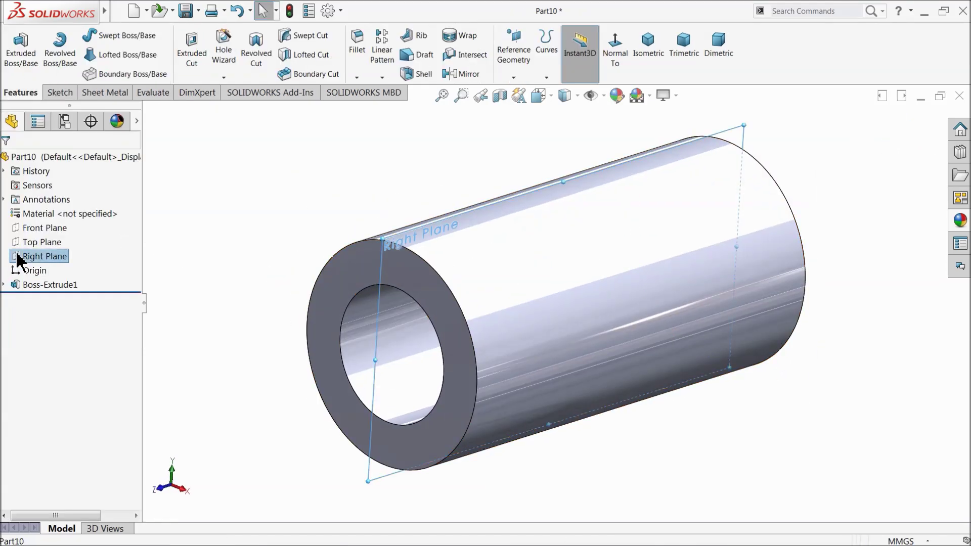
pyautogui.click(514, 78)
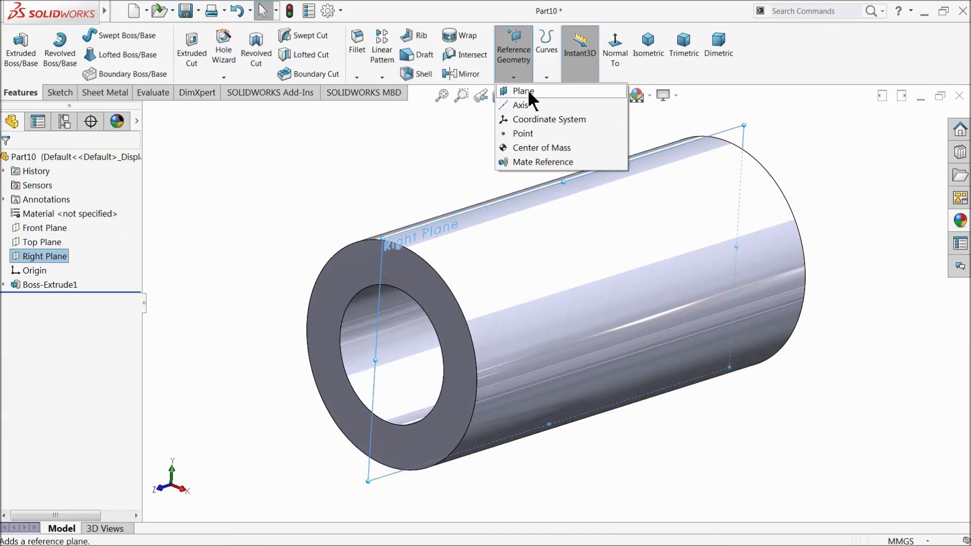
pyautogui.click(527, 91)
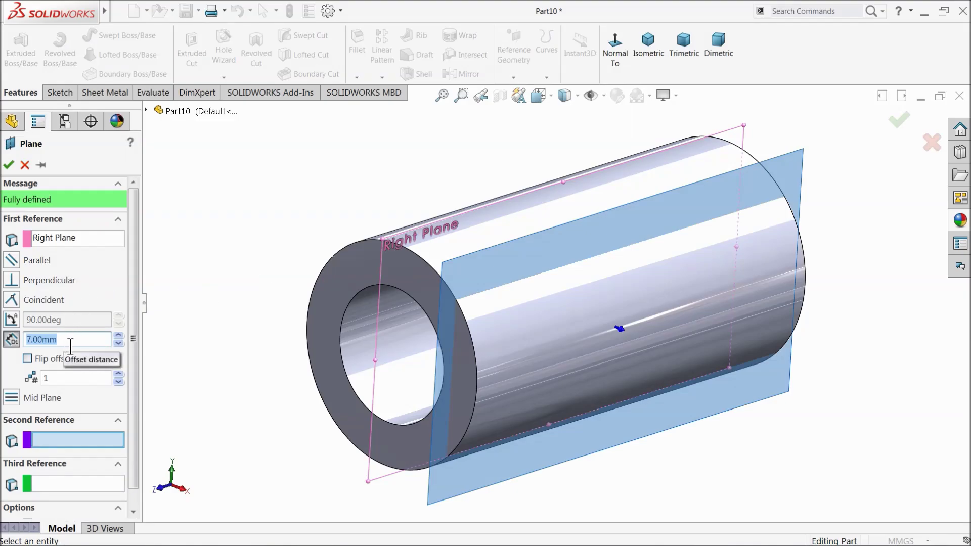
pyautogui.write('18')
pyautogui.press('Return')
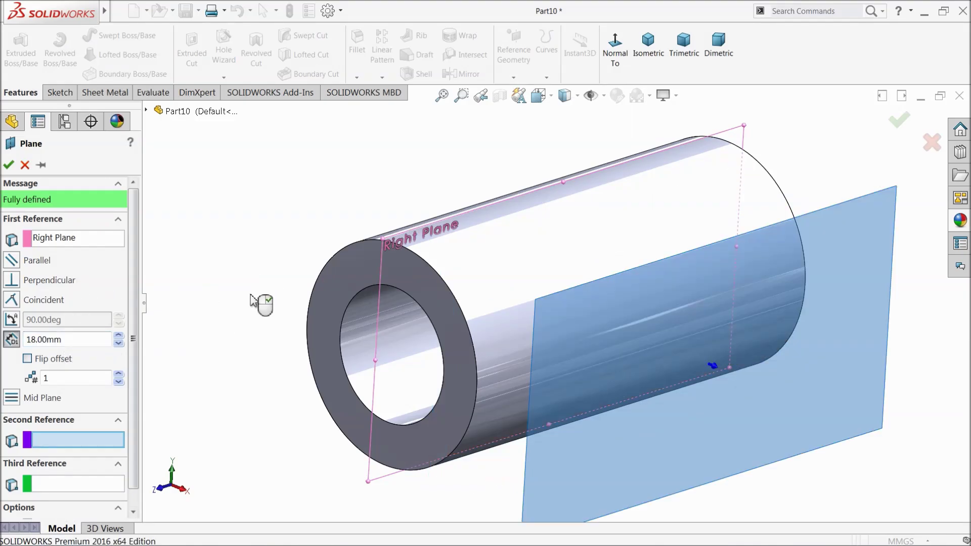
pyautogui.click(9, 165)
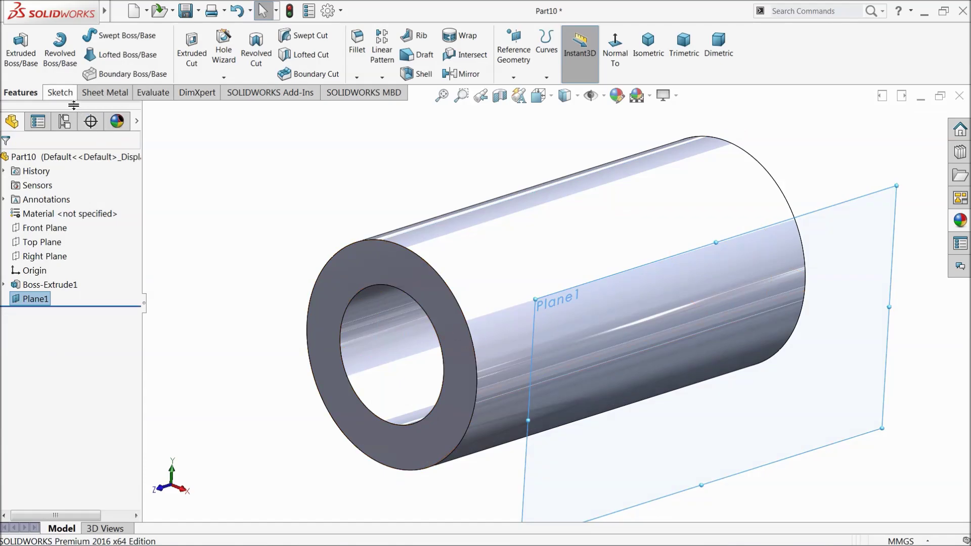
# Sketch two concentric circles at the origin on the 18 mm offset plane, with radii of about 7.1 mm and 4.7 mm
pyautogui.click(58, 92)
pyautogui.click(14, 46)
pyautogui.click(573, 63)
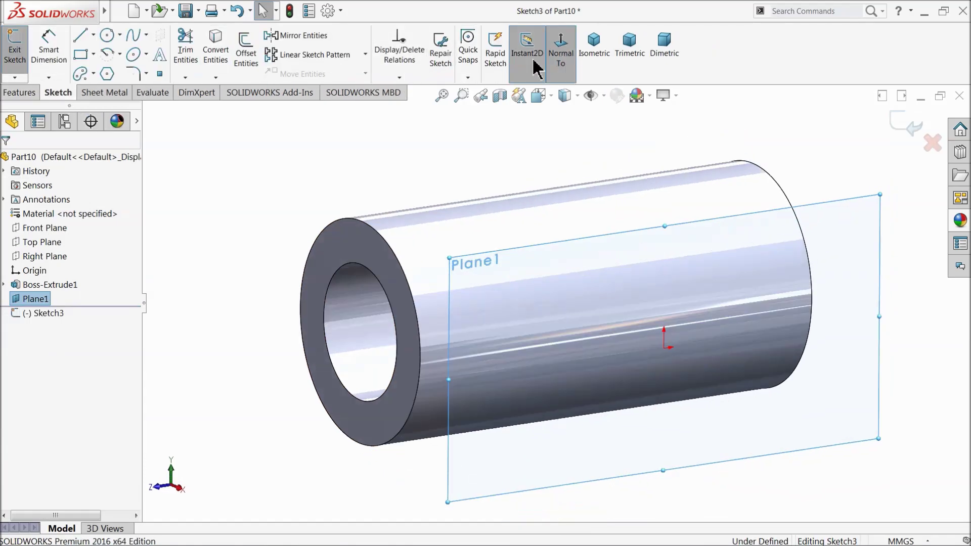
pyautogui.click(106, 35)
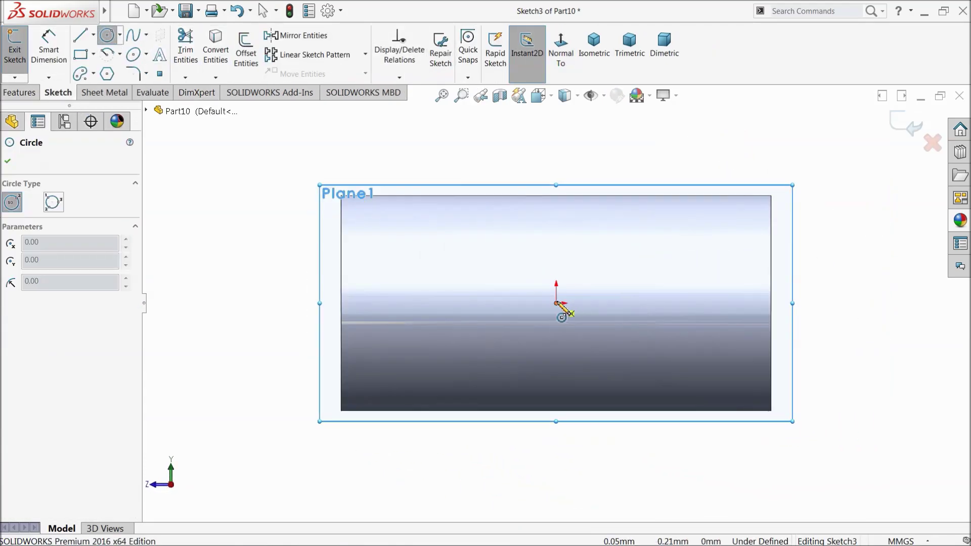
pyautogui.click(557, 303)
pyautogui.click(556, 226)
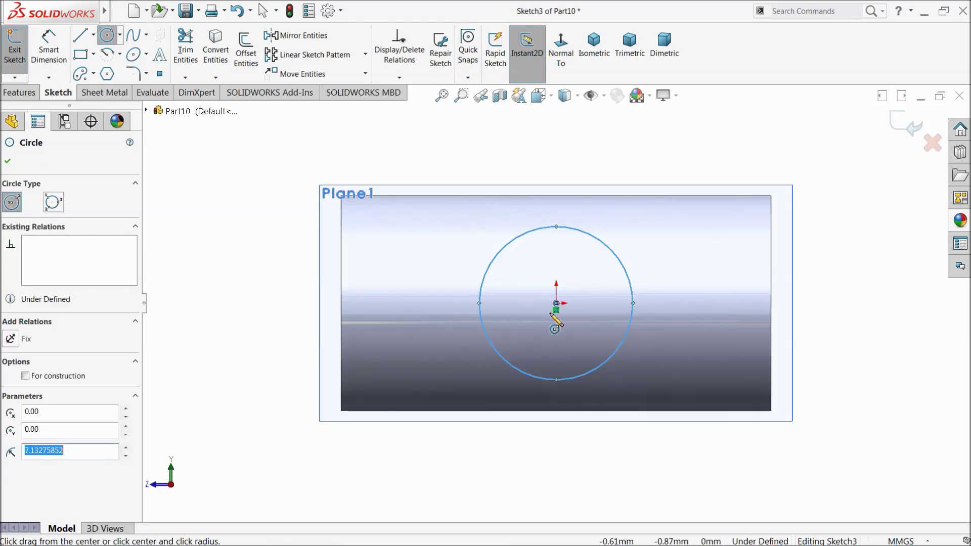
pyautogui.click(557, 304)
pyautogui.click(543, 256)
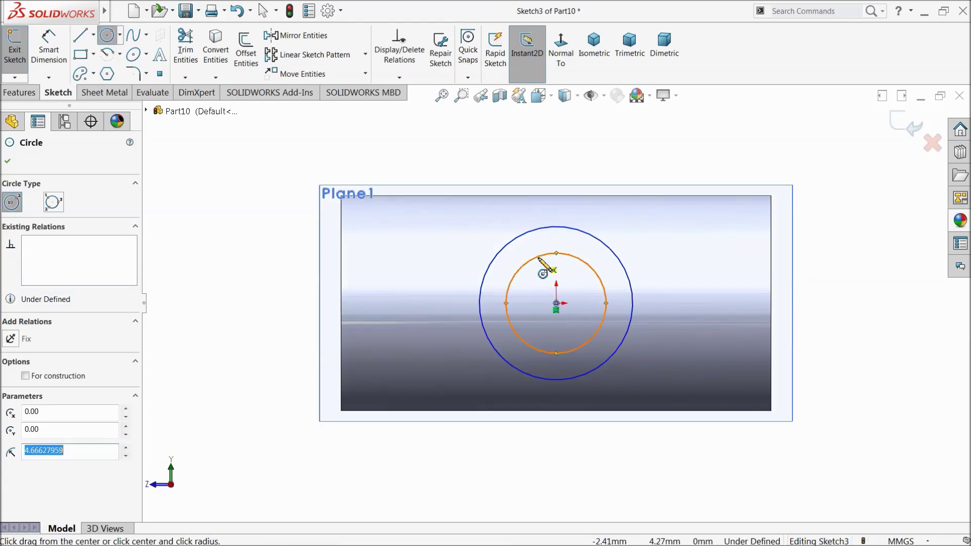
# Dimension the outer circle's diameter to 14 mm and the inner circle's diameter to 8 mm
pyautogui.click(48, 46)
pyautogui.scroll(-3, 597, 278)
pyautogui.click(397, 274)
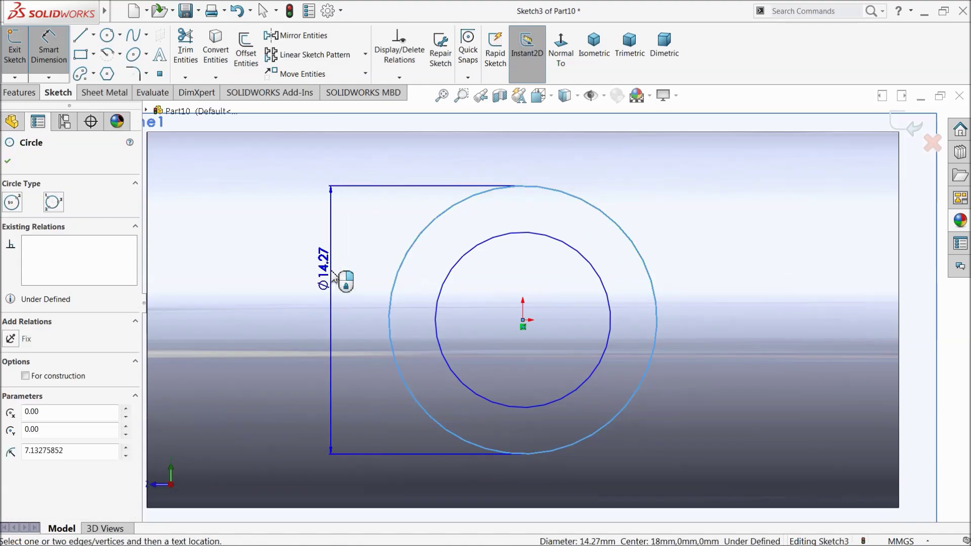
pyautogui.click(334, 275)
pyautogui.write('14')
pyautogui.click(269, 274)
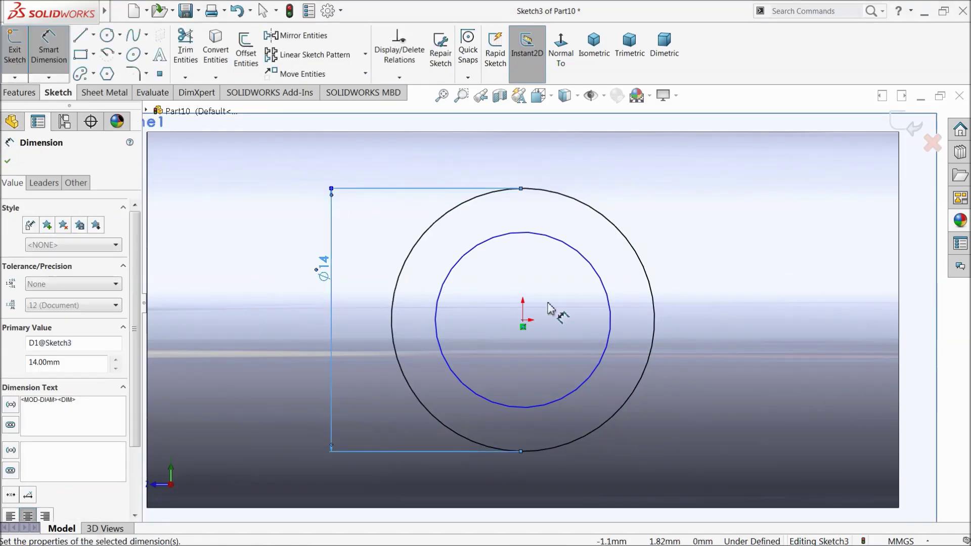
pyautogui.click(610, 311)
pyautogui.click(698, 309)
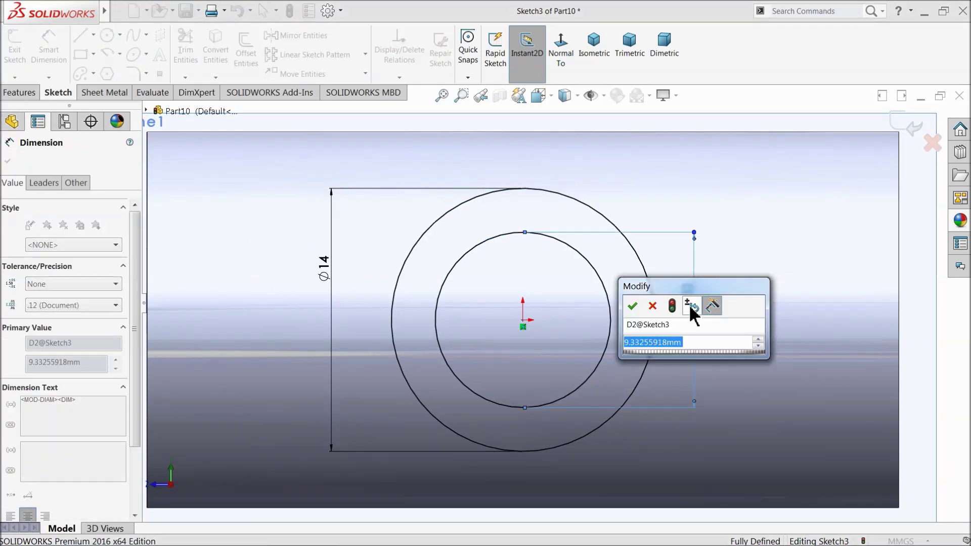
pyautogui.write('8')
pyautogui.press('Return')
pyautogui.click(7, 161)
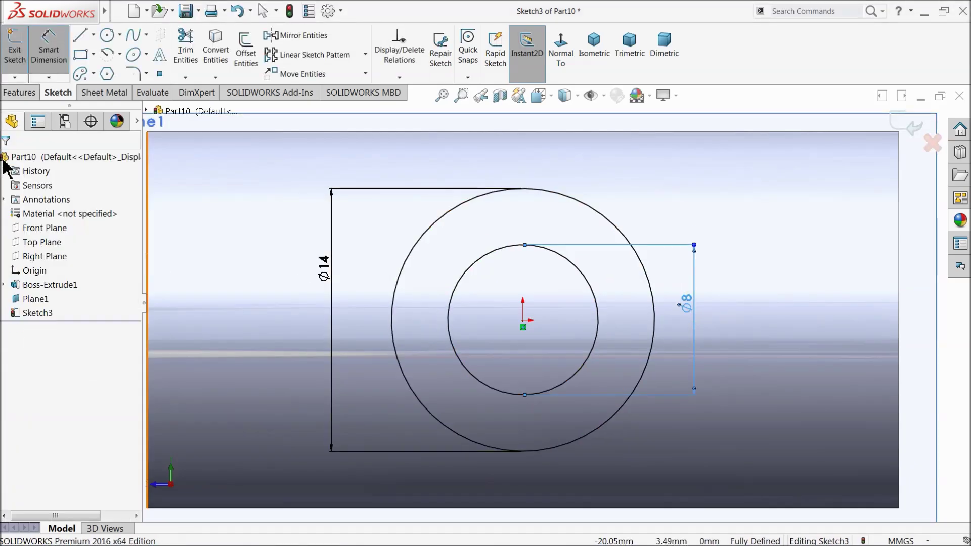
# Extrude the ring profile in the reversed direction with the Up To Surface end condition, ending at the tube's outer cylindrical face
pyautogui.scroll(3, 430, 246)
pyautogui.moveTo(430, 246); pyautogui.dragTo(475, 313, button='middle')
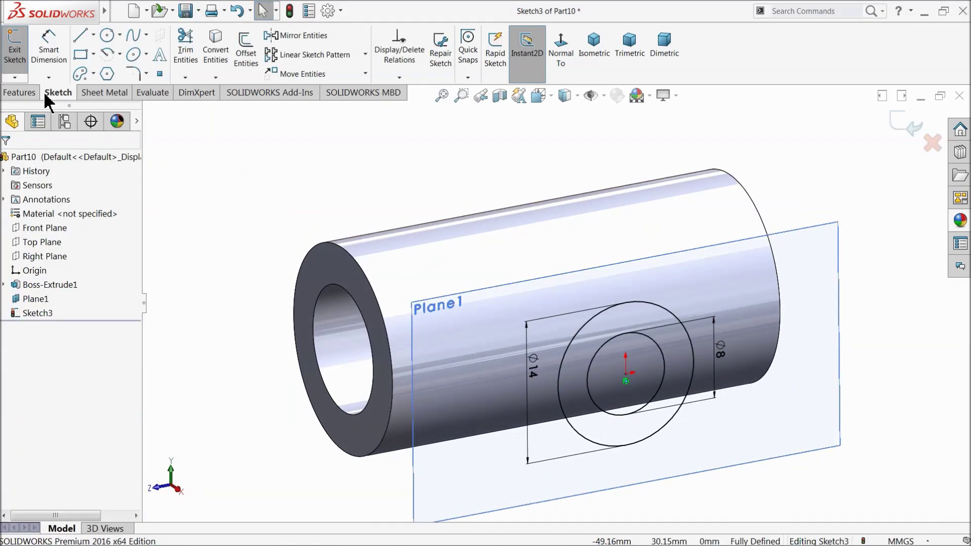
pyautogui.click(20, 93)
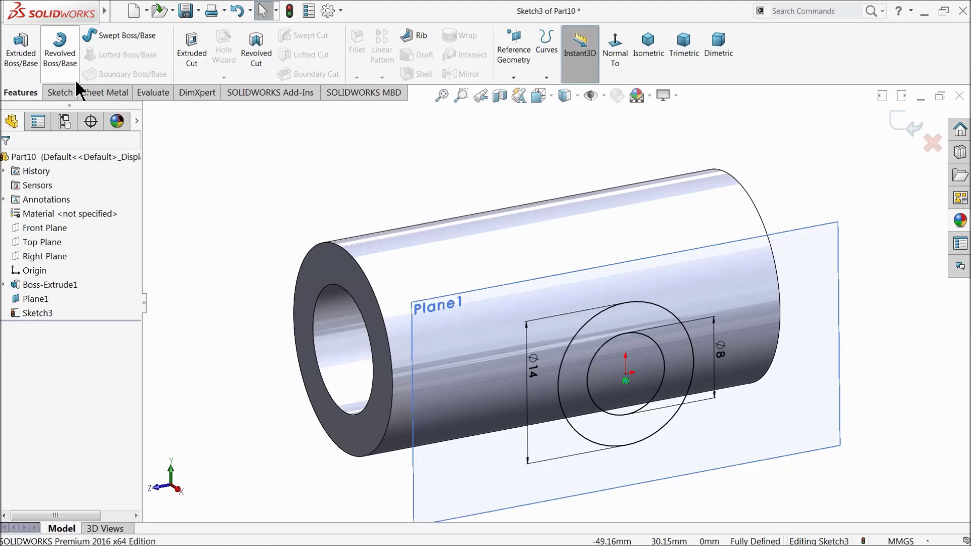
pyautogui.click(21, 51)
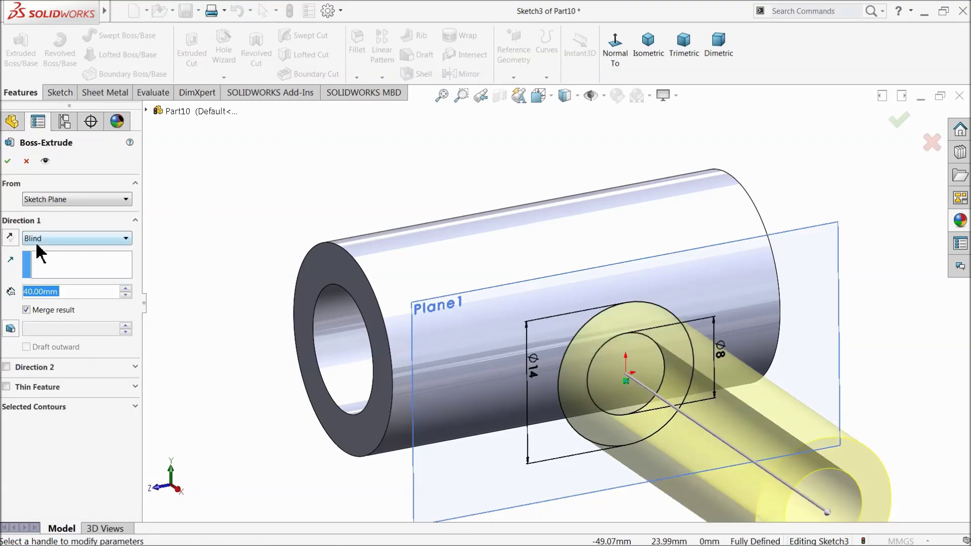
pyautogui.click(11, 238)
pyautogui.click(34, 240)
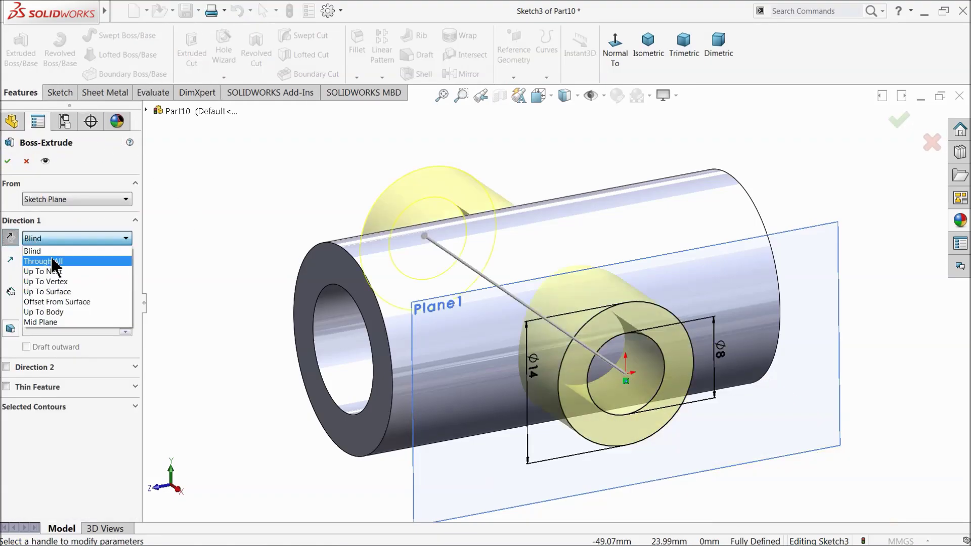
pyautogui.click(61, 292)
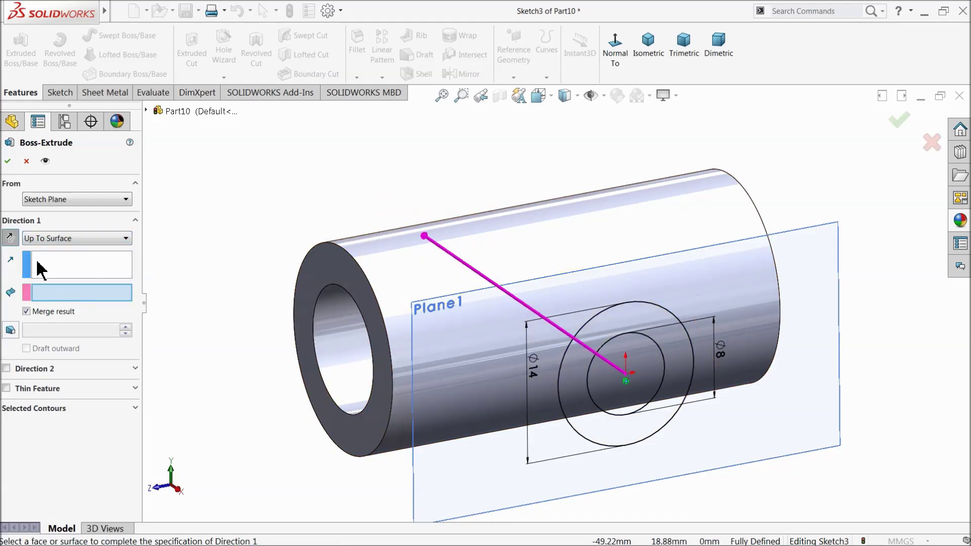
pyautogui.click(61, 239)
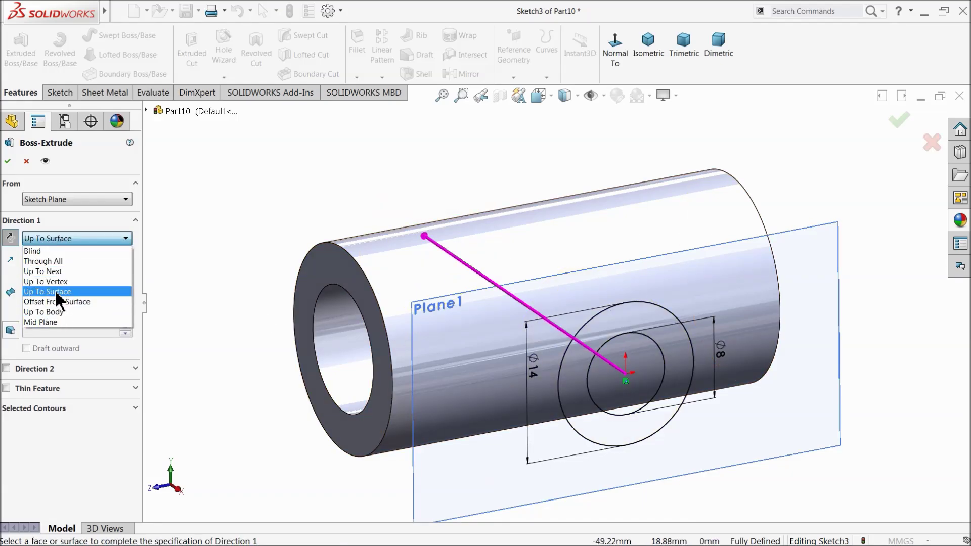
pyautogui.click(43, 271)
pyautogui.moveTo(304, 304)
pyautogui.mouseDown(button='middle')
pyautogui.moveTo(322, 324)
pyautogui.moveTo(304, 321)
pyautogui.mouseUp(button='middle')
pyautogui.click(48, 240)
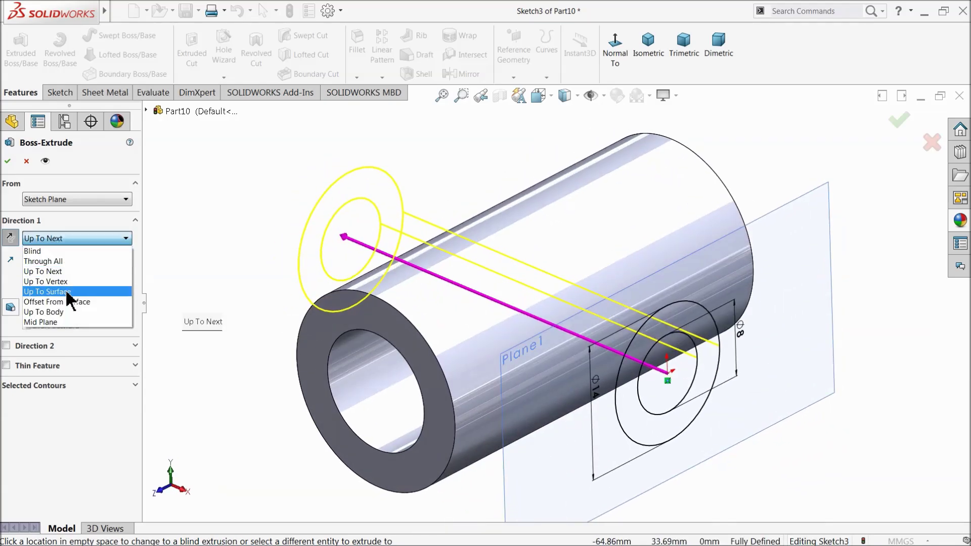
pyautogui.click(63, 292)
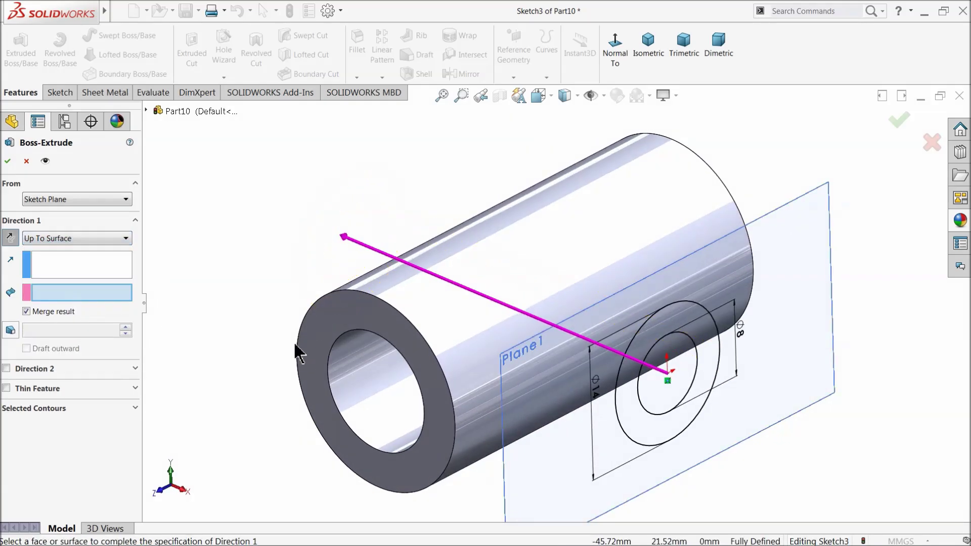
pyautogui.click(473, 358)
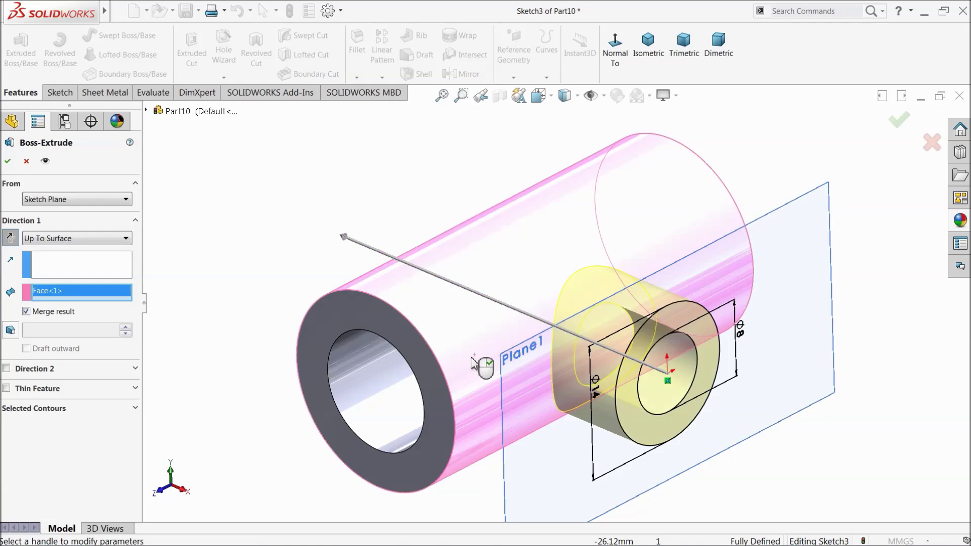
pyautogui.click(8, 161)
# Mirror the side boss about the Right Plane and hide the 18 mm offset plane
pyautogui.moveTo(336, 330); pyautogui.dragTo(354, 286, button='middle')
pyautogui.click(31, 256)
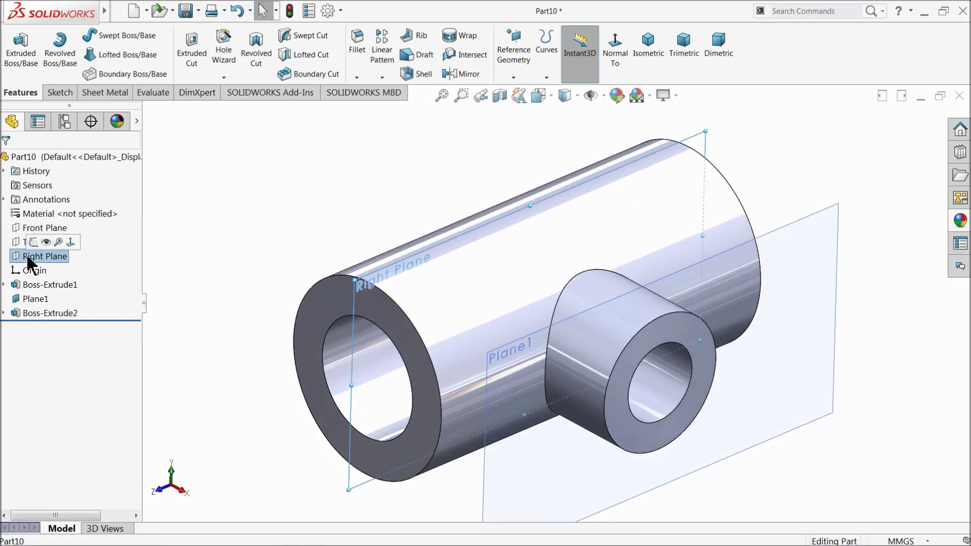
pyautogui.click(466, 75)
pyautogui.click(618, 360)
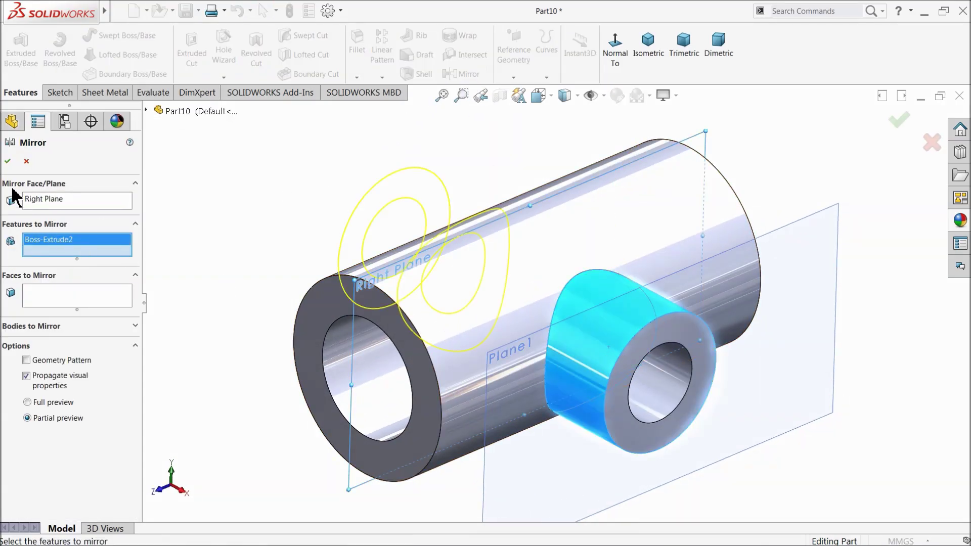
pyautogui.click(8, 162)
pyautogui.moveTo(304, 291); pyautogui.dragTo(328, 303, button='middle')
pyautogui.click(829, 268)
pyautogui.click(872, 238)
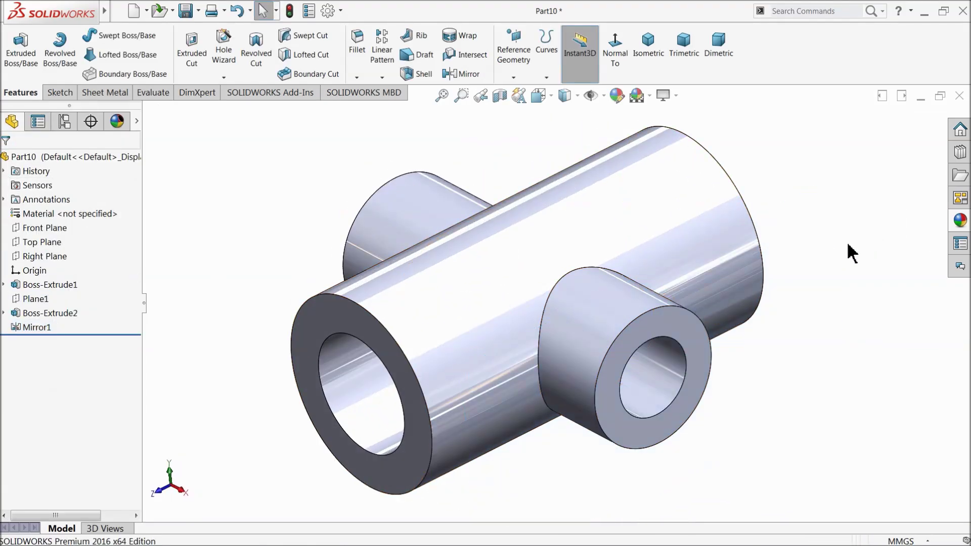
# Create a reference plane offset 7 mm above the Top Plane
pyautogui.moveTo(848, 252)
pyautogui.mouseDown(button='middle')
pyautogui.moveTo(863, 241)
pyautogui.moveTo(848, 267)
pyautogui.mouseUp(button='middle')
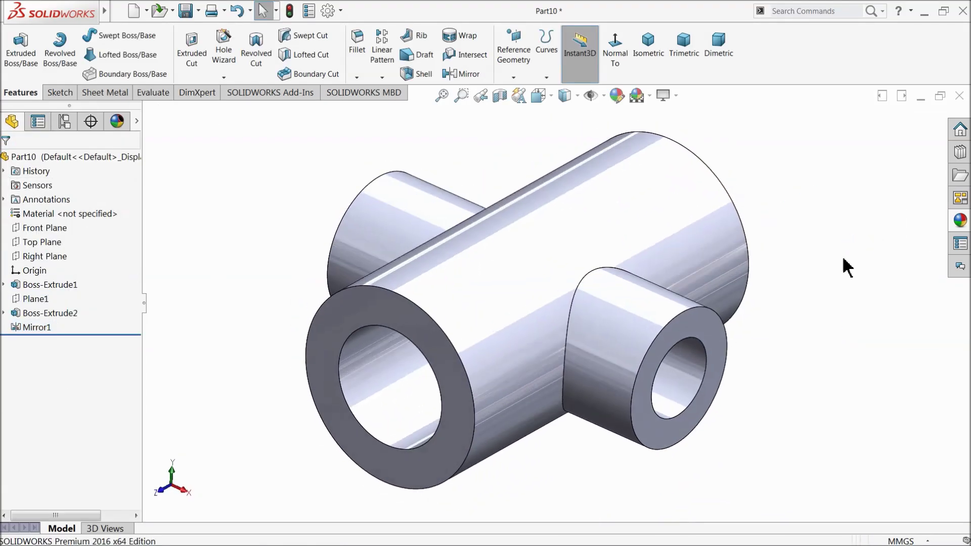
pyautogui.click(37, 242)
pyautogui.click(514, 73)
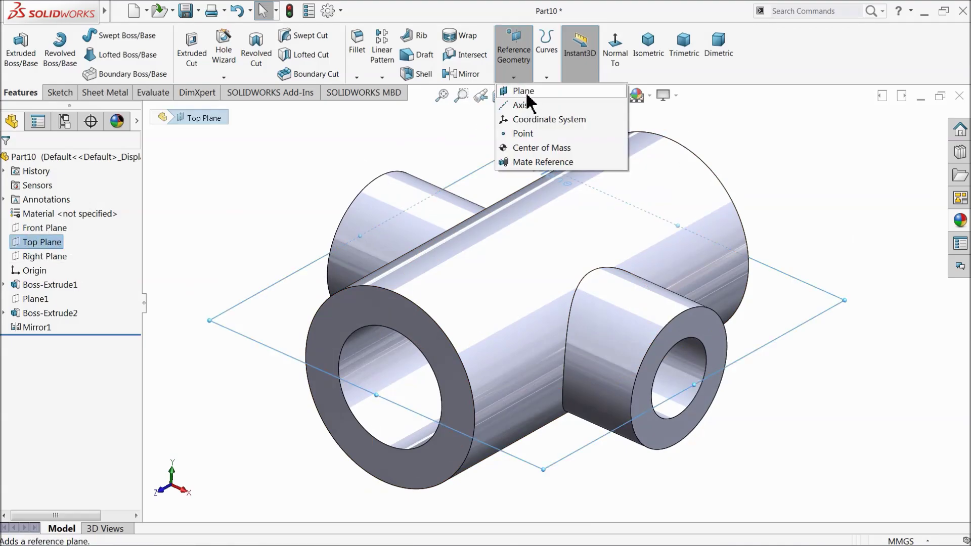
pyautogui.click(524, 92)
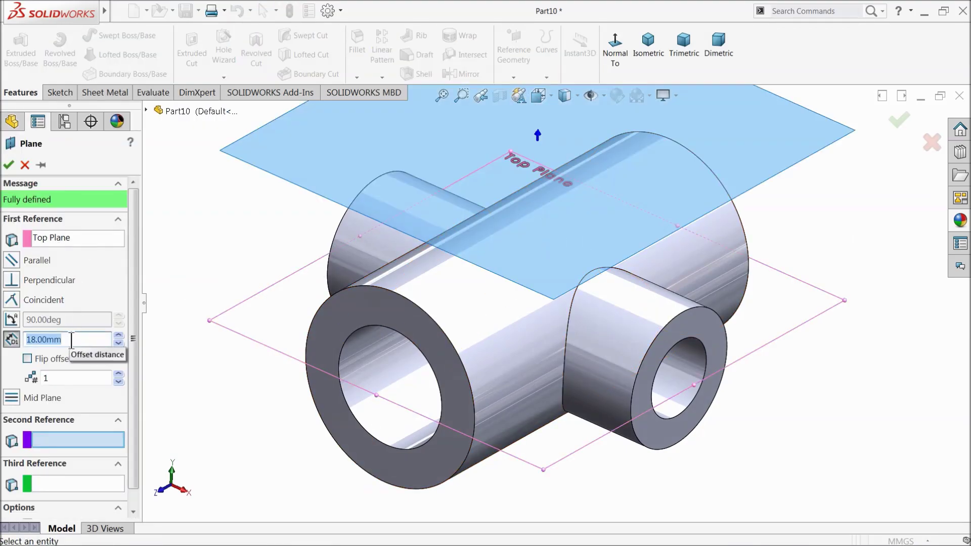
pyautogui.write('7')
pyautogui.press('Return')
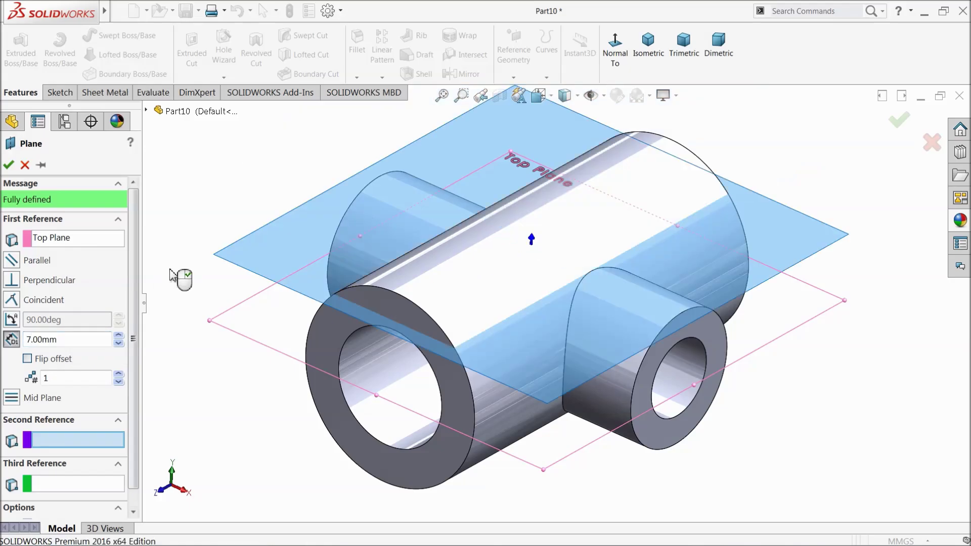
pyautogui.click(8, 165)
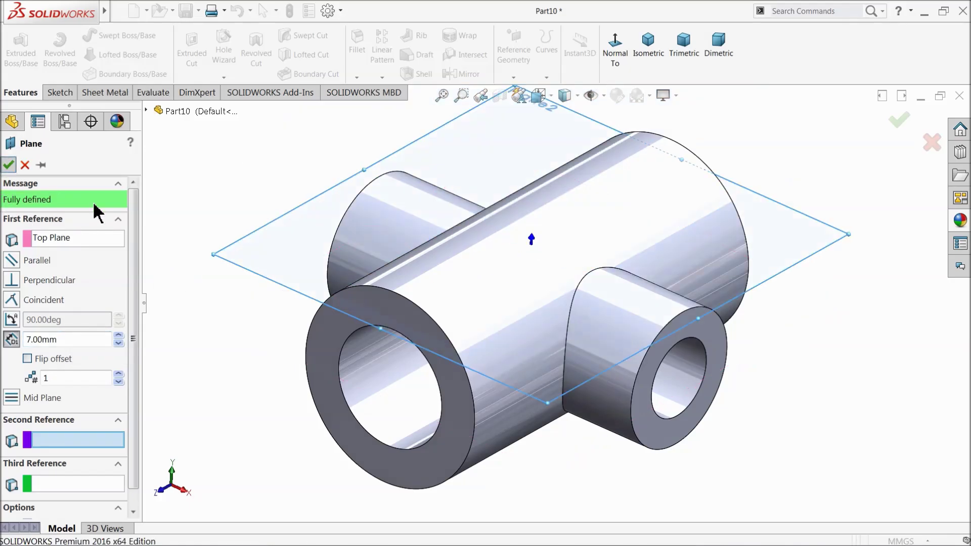
# Start a DIN M3 blind tapped hole with the Hole Wizard and place one hole point on each side boss
pyautogui.click(613, 65)
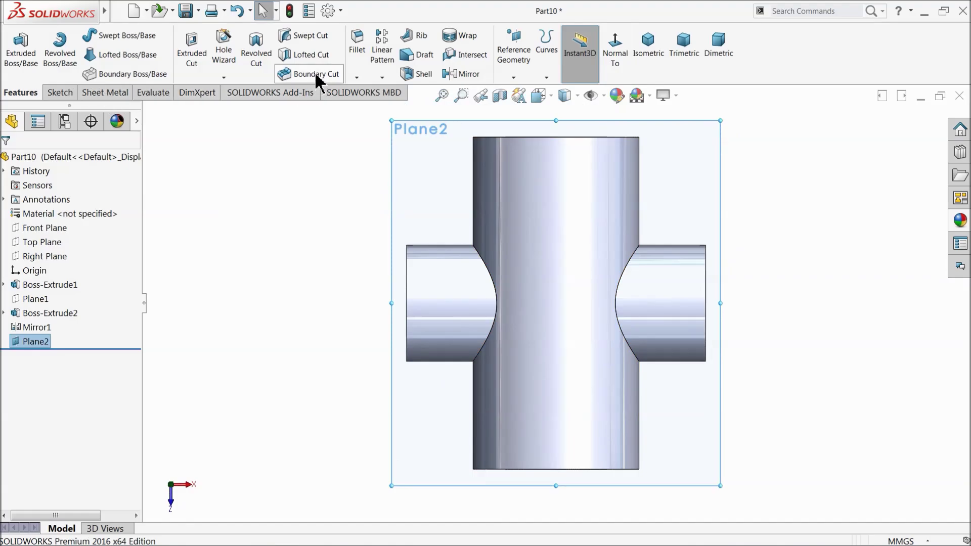
pyautogui.click(224, 56)
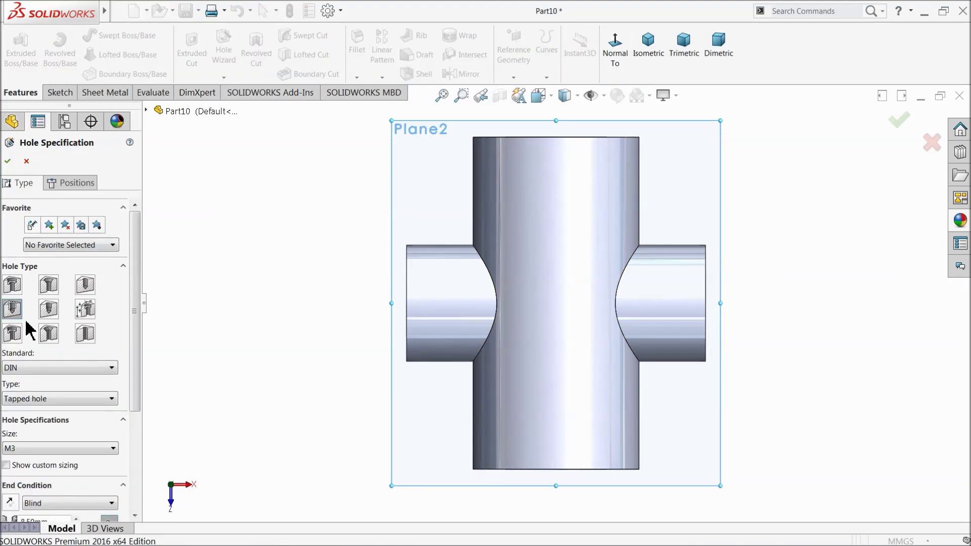
pyautogui.moveTo(132, 302); pyautogui.dragTo(143, 395)
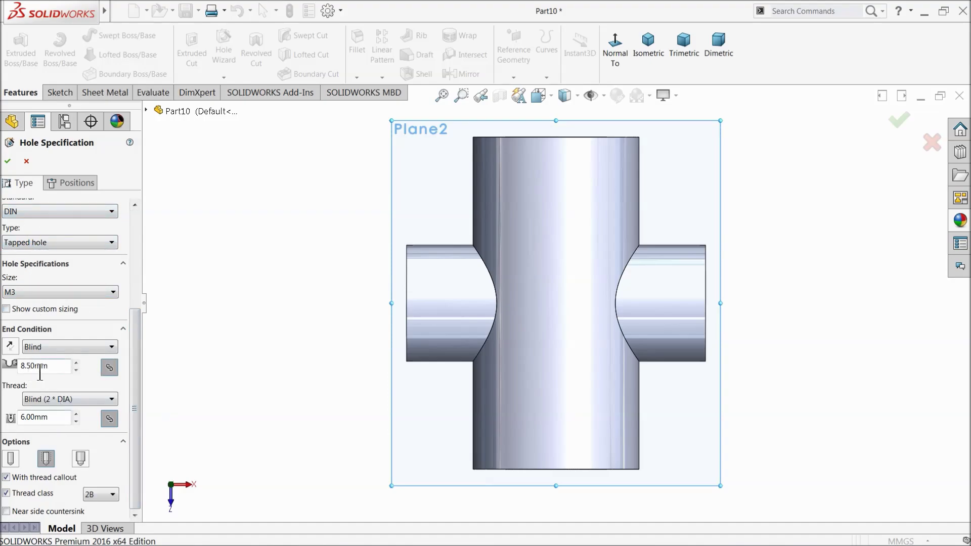
pyautogui.click(72, 185)
pyautogui.scroll(-3, 581, 340)
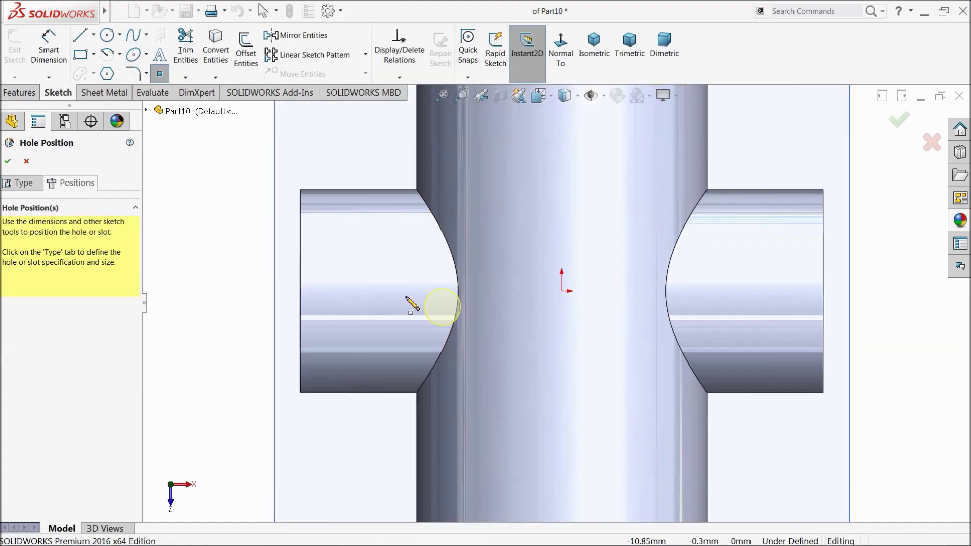
pyautogui.click(373, 291)
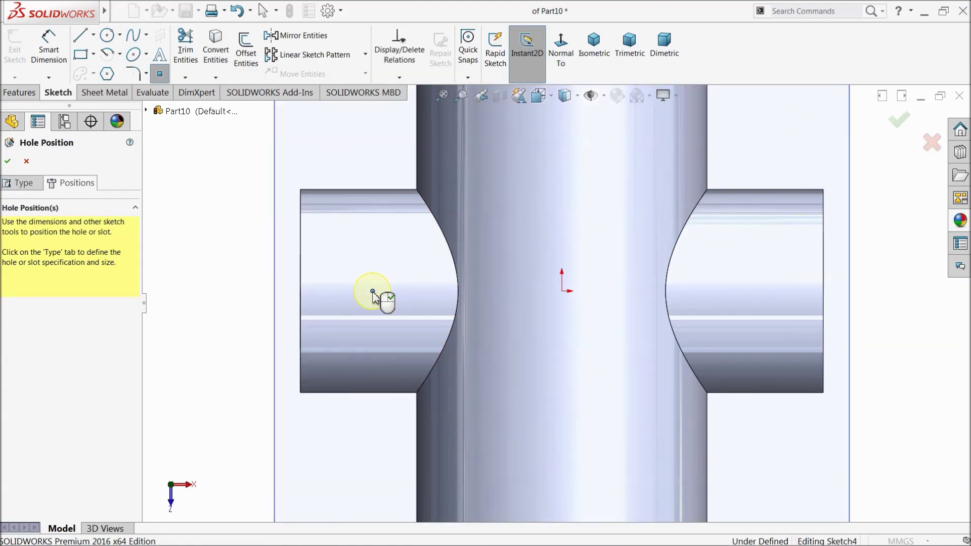
pyautogui.click(770, 292)
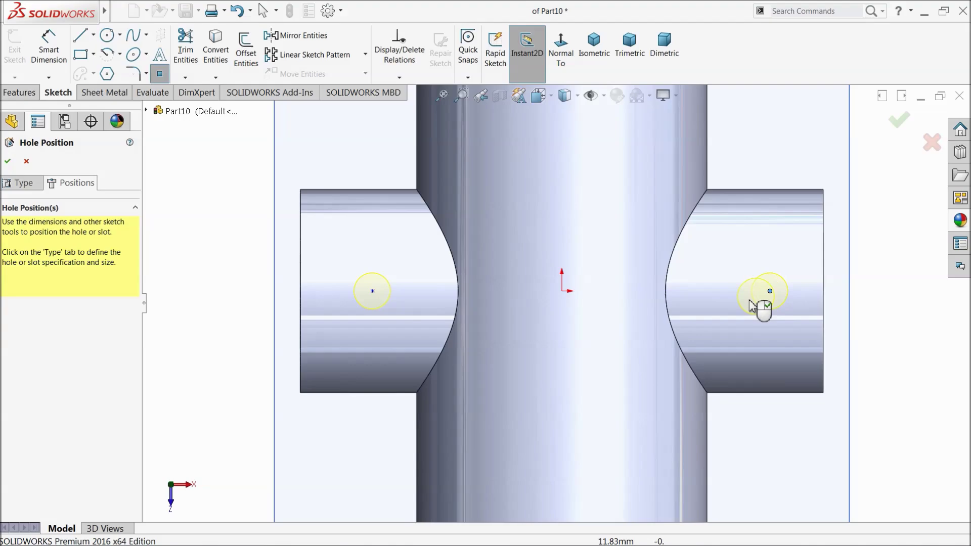
pyautogui.click(60, 61)
pyautogui.click(373, 292)
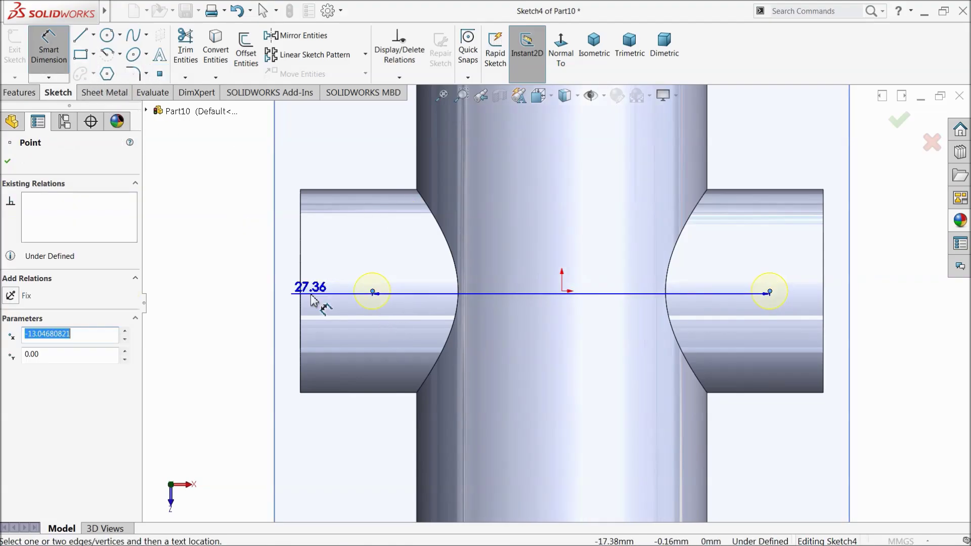
pyautogui.press('Escape')
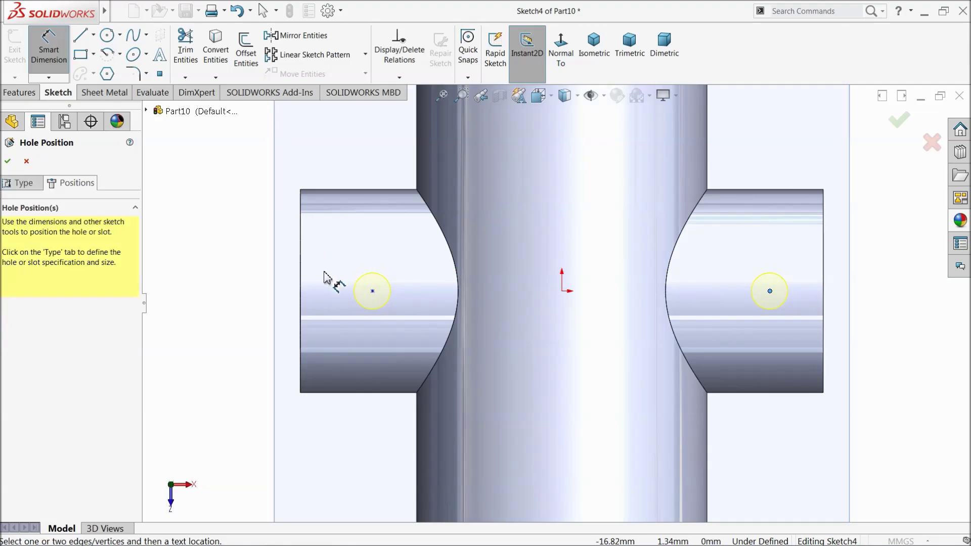
pyautogui.click(302, 285)
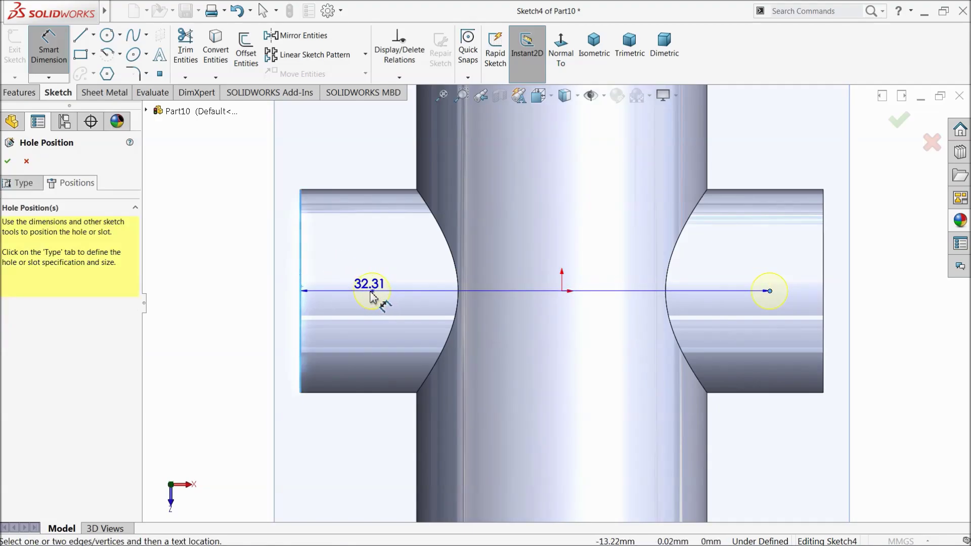
pyautogui.press('Escape')
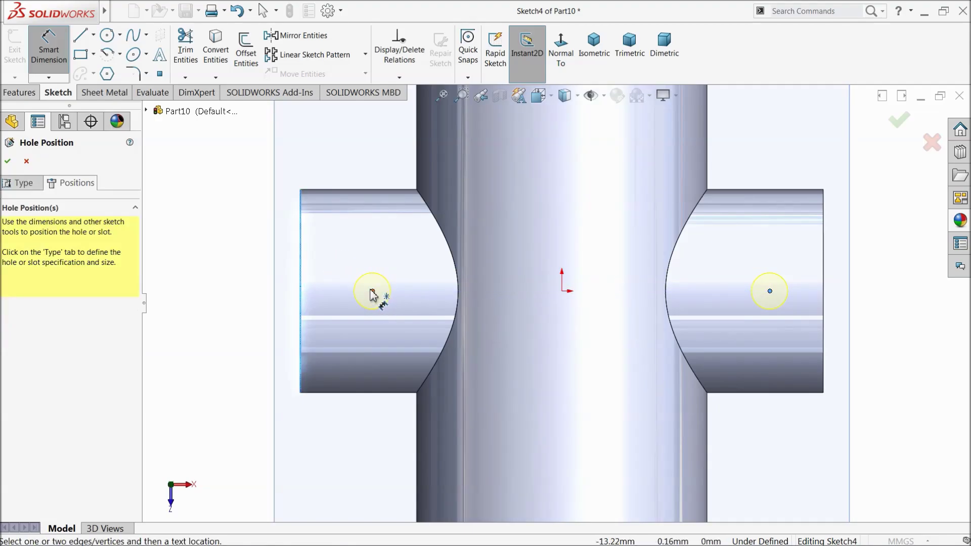
# Dimension the left boss's hole point 3 mm from that boss's outer end edge
pyautogui.click(373, 293)
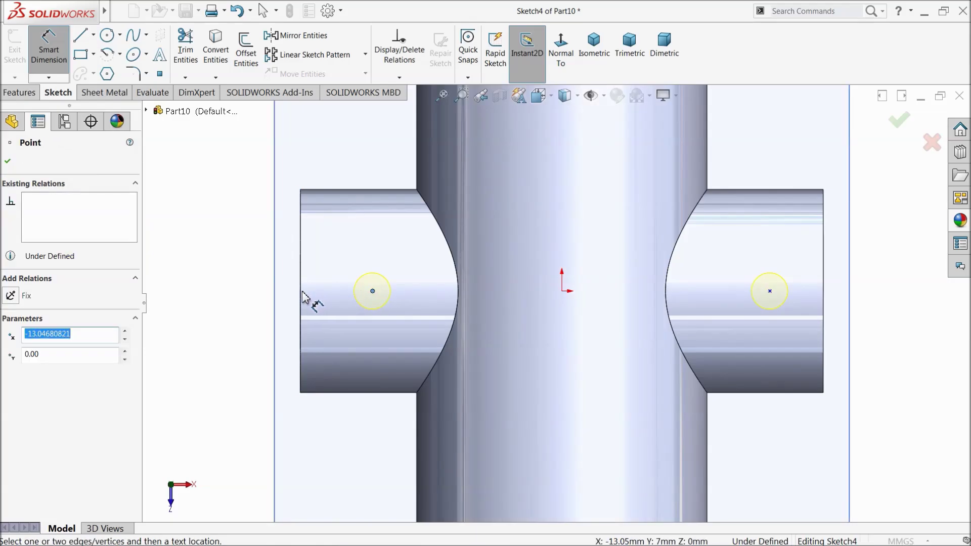
pyautogui.click(304, 298)
pyautogui.click(347, 253)
pyautogui.write('3')
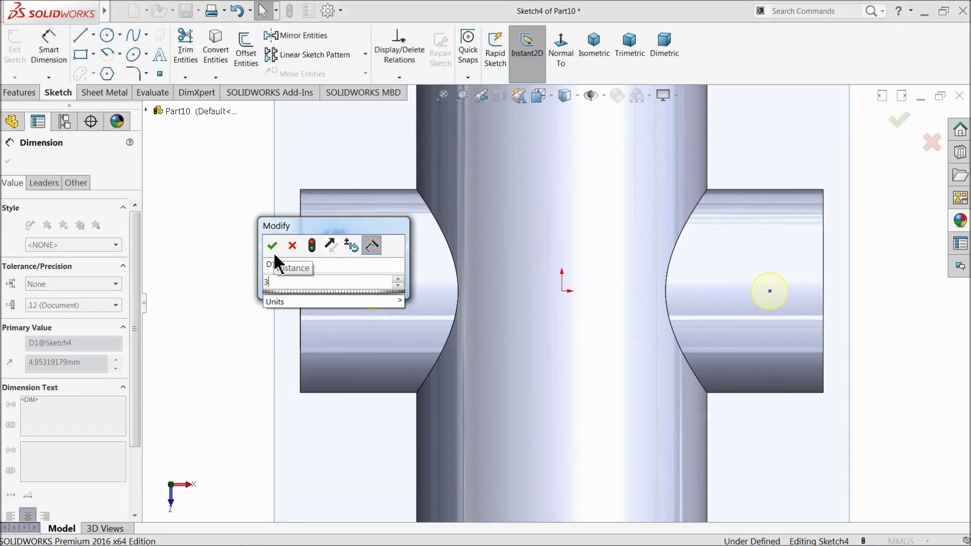
pyautogui.press('Return')
# Dimension the right boss's hole point 3 mm from that boss's outer end edge and leave Smart Dimension
pyautogui.click(770, 292)
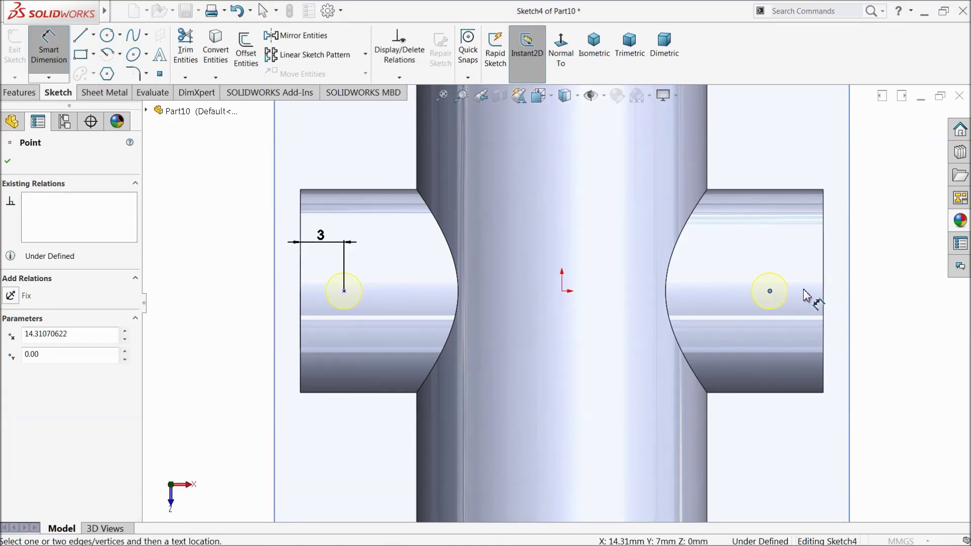
pyautogui.click(825, 295)
pyautogui.click(796, 254)
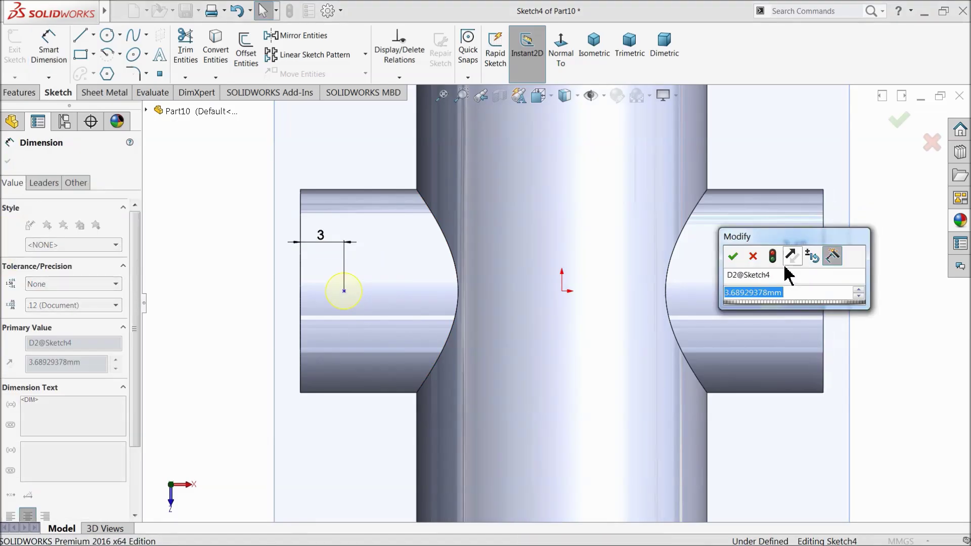
pyautogui.press('Return')
pyautogui.click(54, 57)
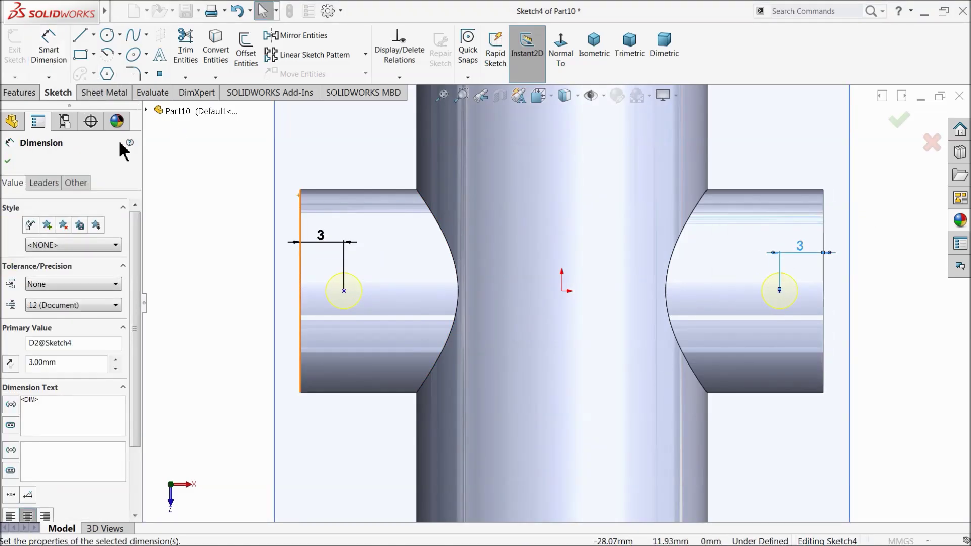
pyautogui.click(344, 291)
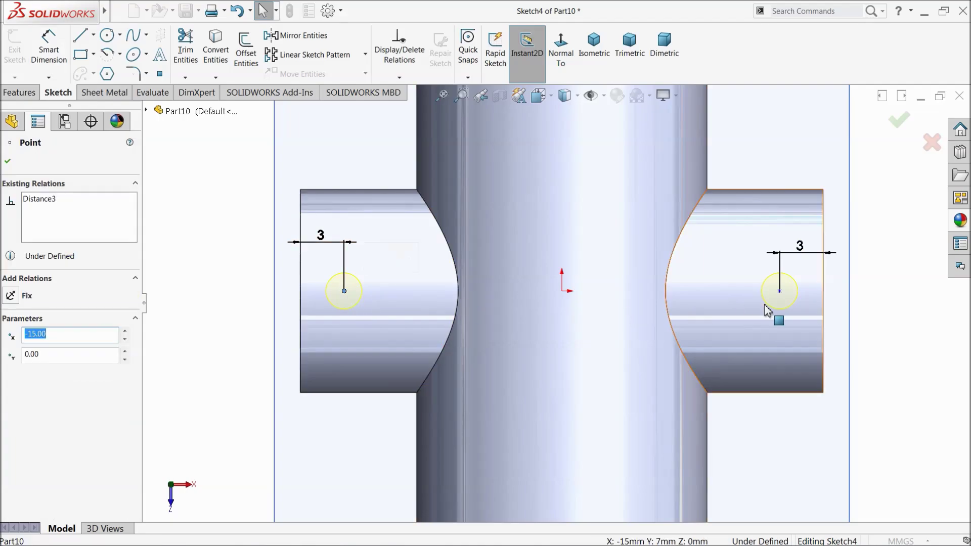
pyautogui.keyDown('ctrl'); pyautogui.click(783, 296); pyautogui.keyUp('ctrl')
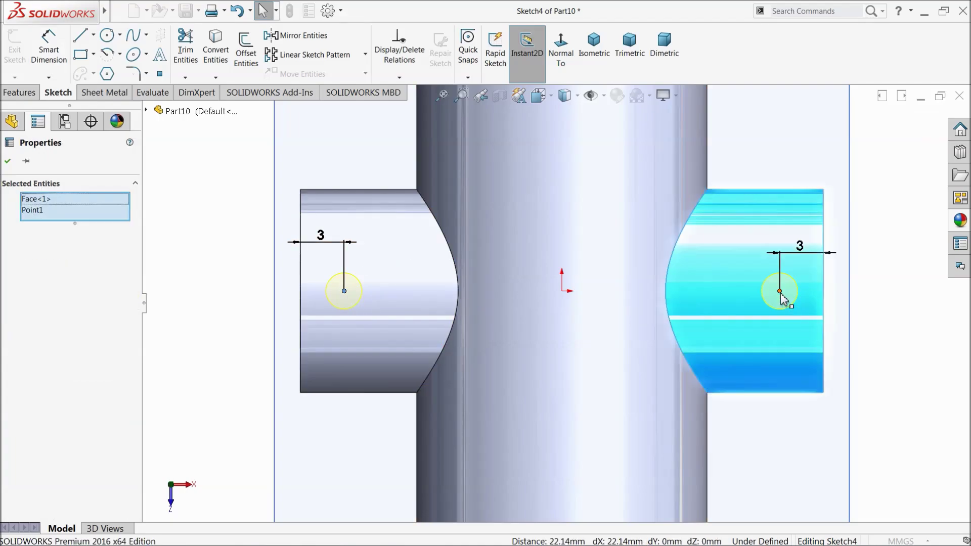
pyautogui.click(767, 155)
pyautogui.keyDown('ctrl'); pyautogui.click(344, 292); pyautogui.keyUp('ctrl')
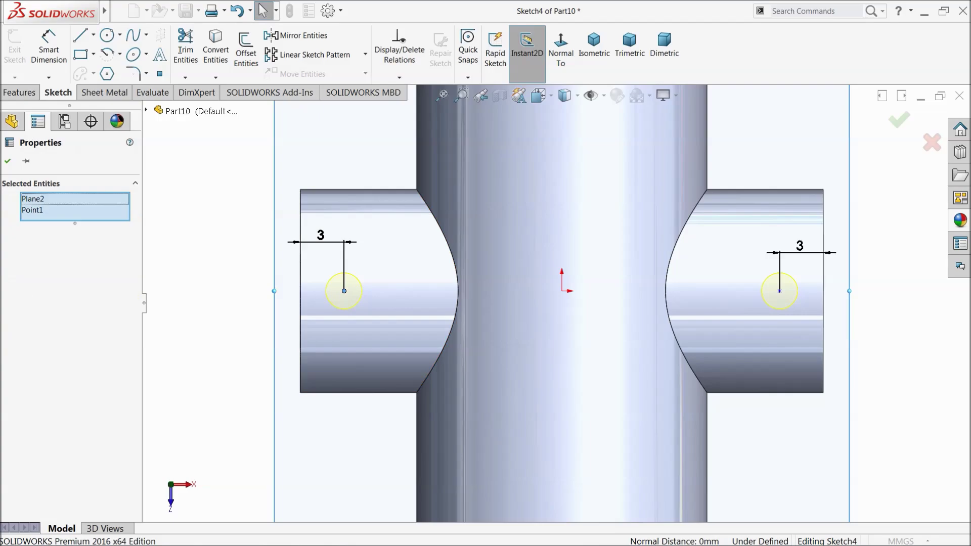
pyautogui.keyDown('ctrl'); pyautogui.click(780, 291); pyautogui.keyUp('ctrl')
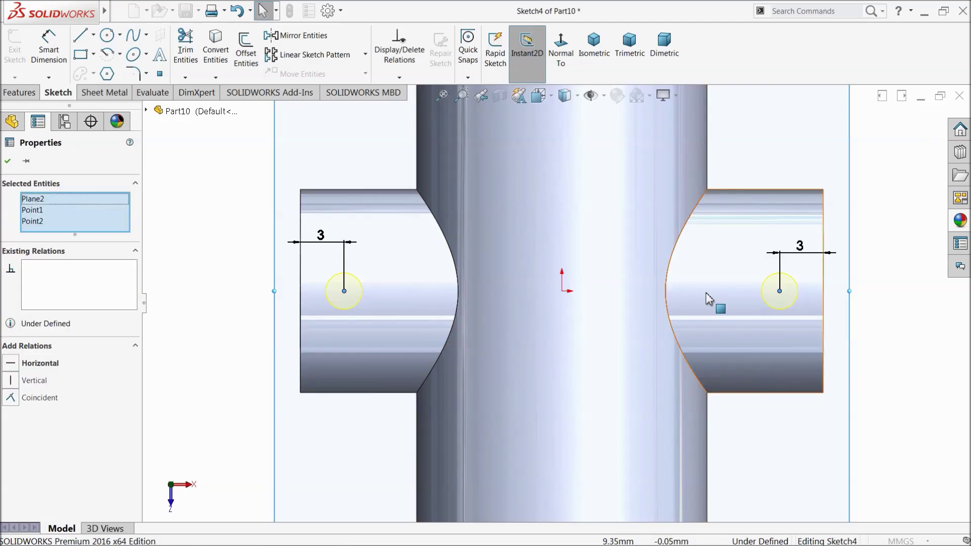
pyautogui.keyDown('ctrl'); pyautogui.click(562, 292); pyautogui.keyUp('ctrl')
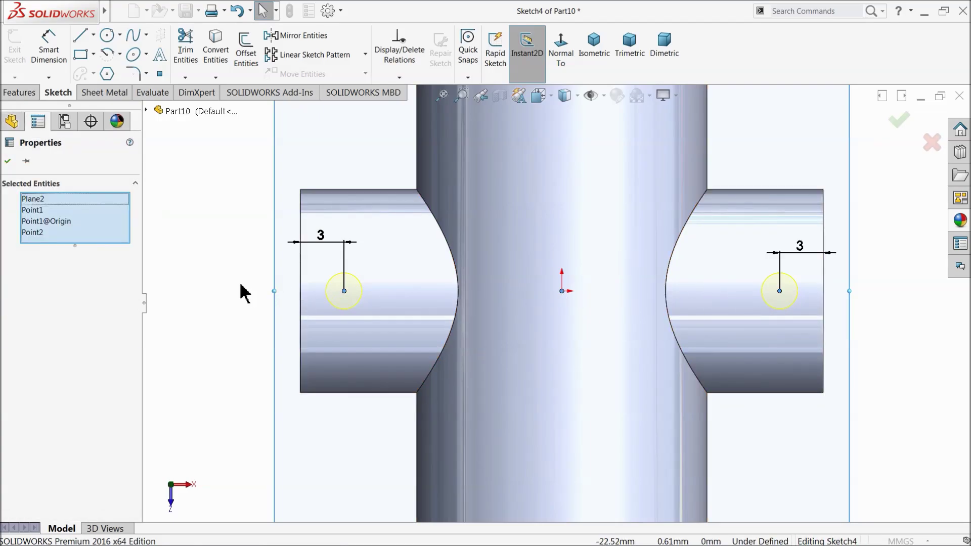
pyautogui.click(215, 273)
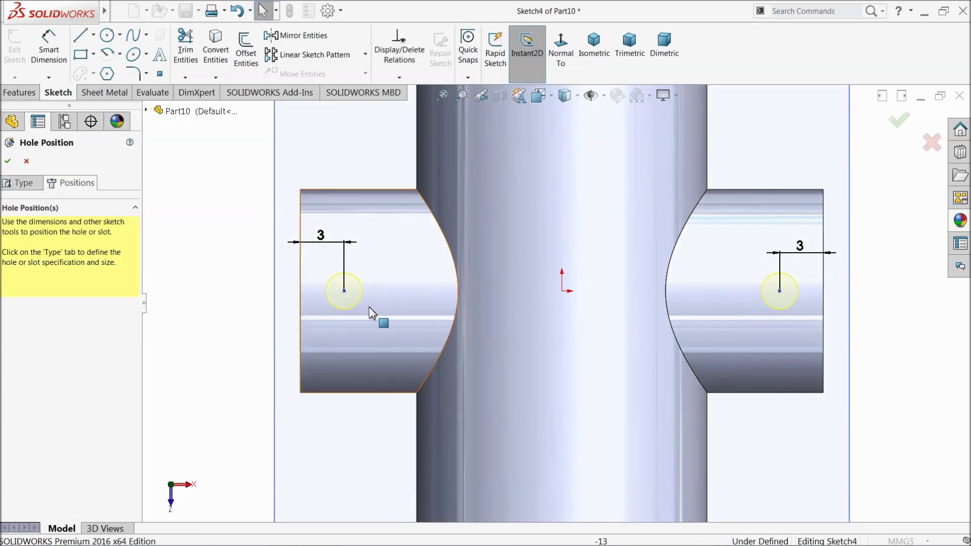
# Add a Horizontal relation between each hole point and the origin, and finish the M3 tapped holes
pyautogui.click(344, 292)
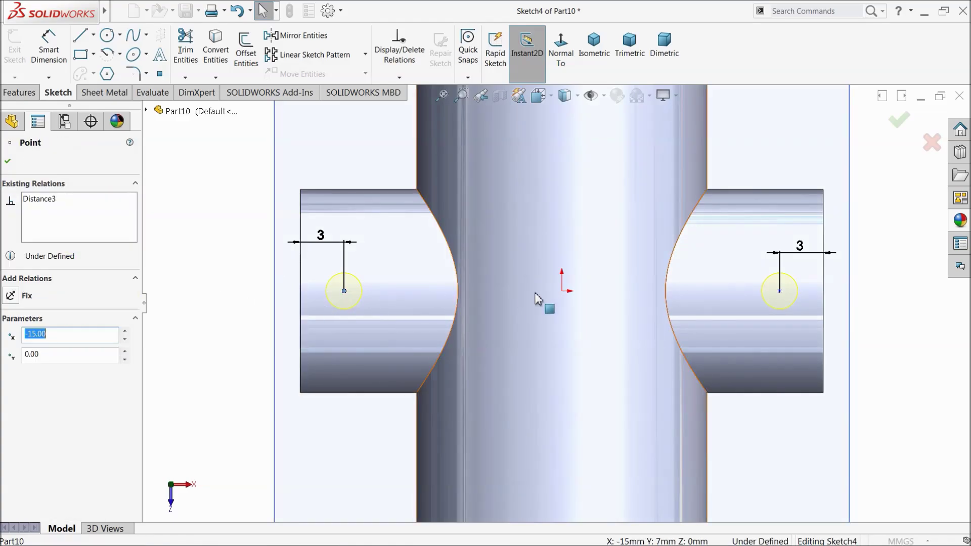
pyautogui.keyDown('ctrl'); pyautogui.click(562, 291); pyautogui.keyUp('ctrl')
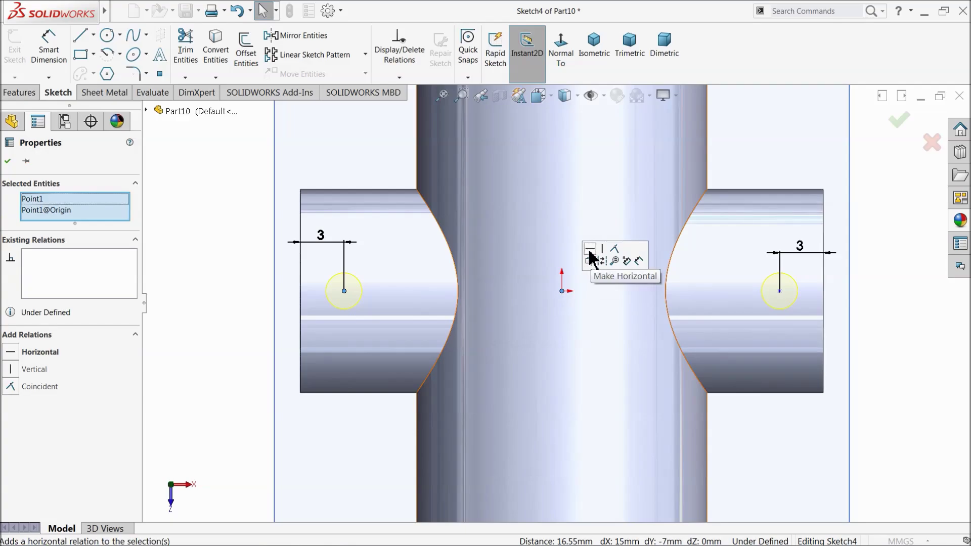
pyautogui.click(590, 248)
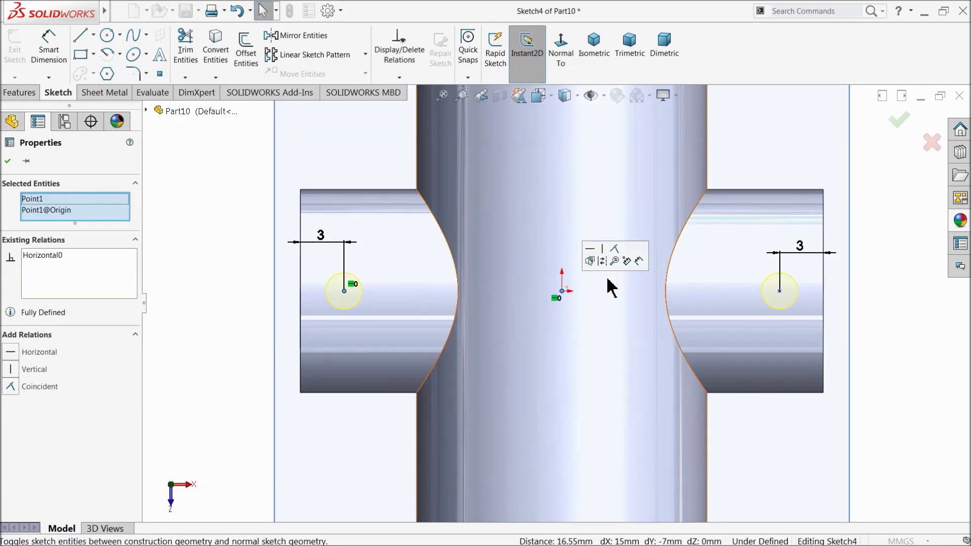
pyautogui.click(780, 292)
pyautogui.keyDown('ctrl'); pyautogui.click(563, 292); pyautogui.keyUp('ctrl')
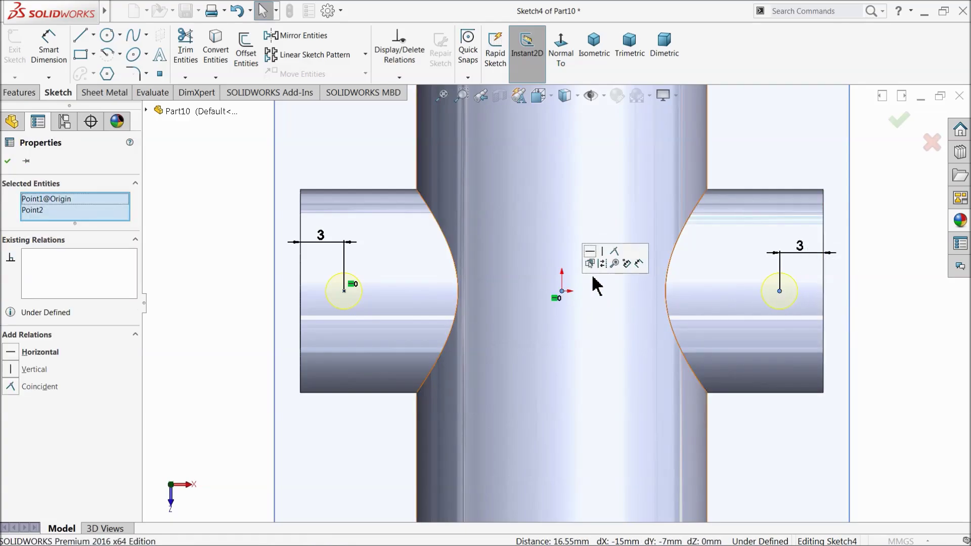
pyautogui.click(590, 251)
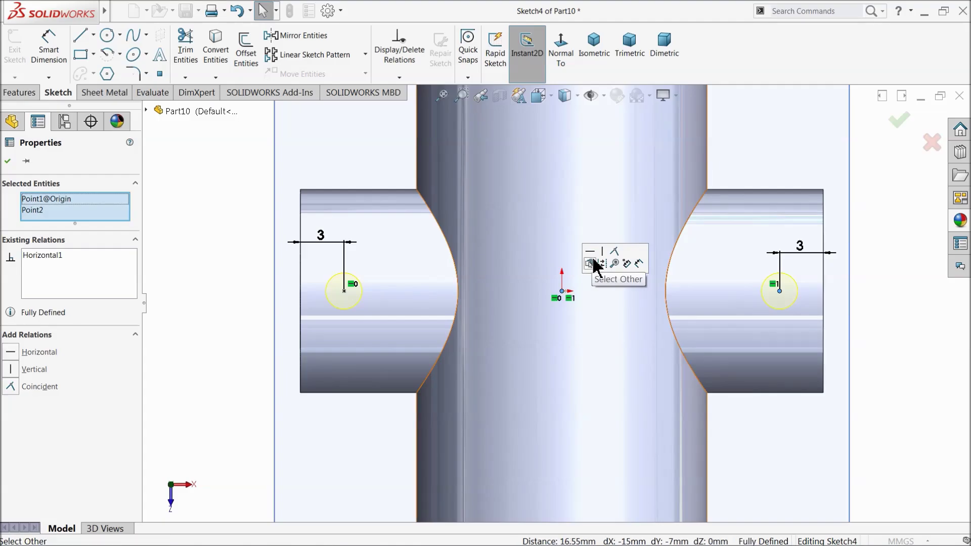
pyautogui.click(7, 160)
pyautogui.click(9, 161)
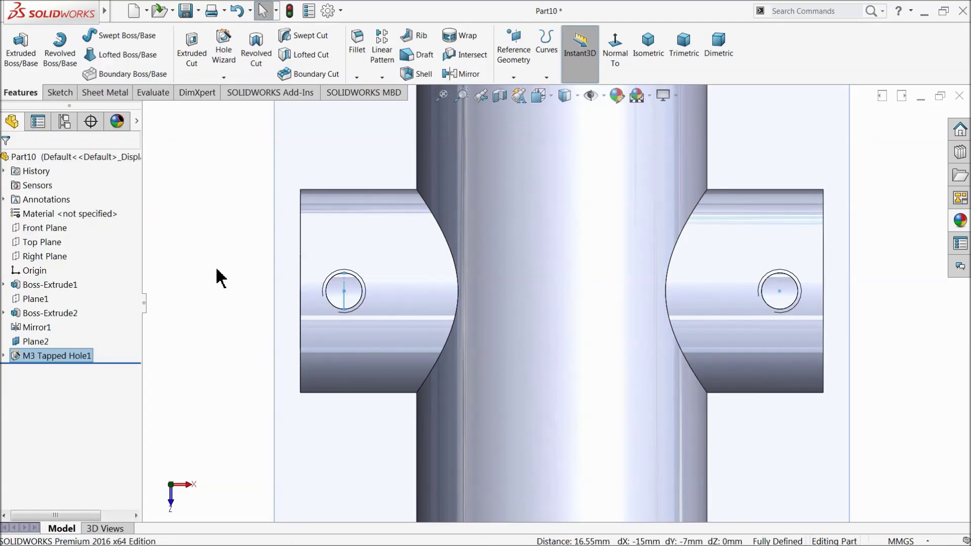
# Enable Shaded cosmetic threads in the document's Detailing properties
pyautogui.moveTo(216, 269); pyautogui.dragTo(219, 193, button='middle')
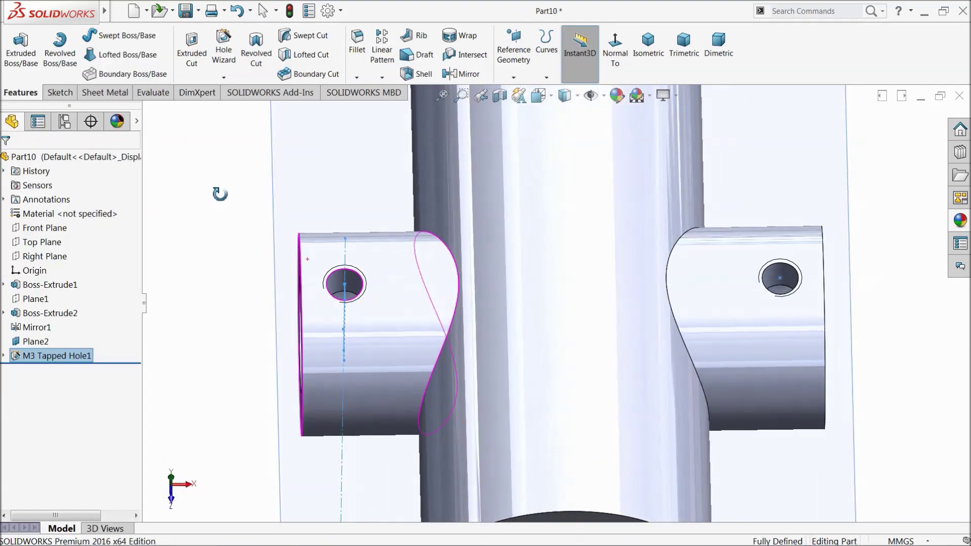
pyautogui.click(326, 11)
pyautogui.click(258, 104)
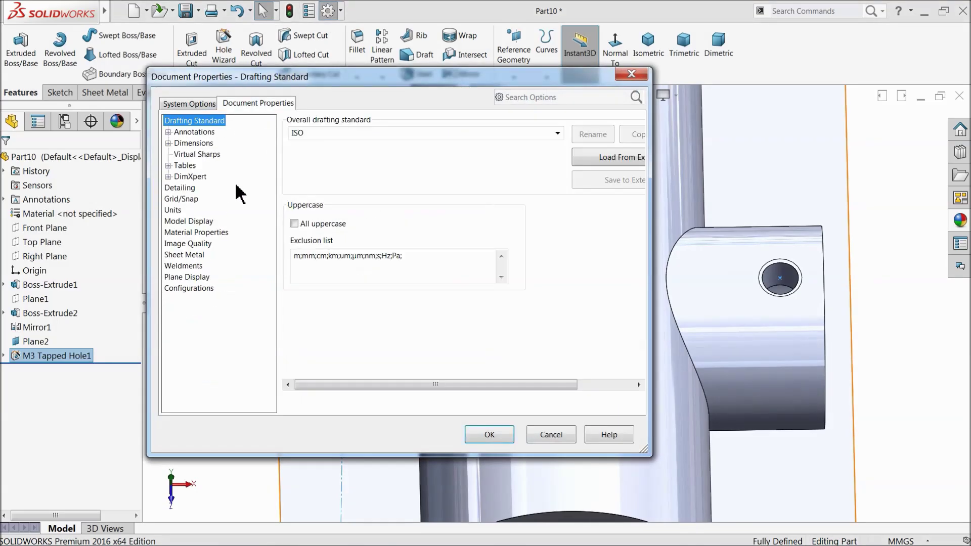
pyautogui.click(180, 188)
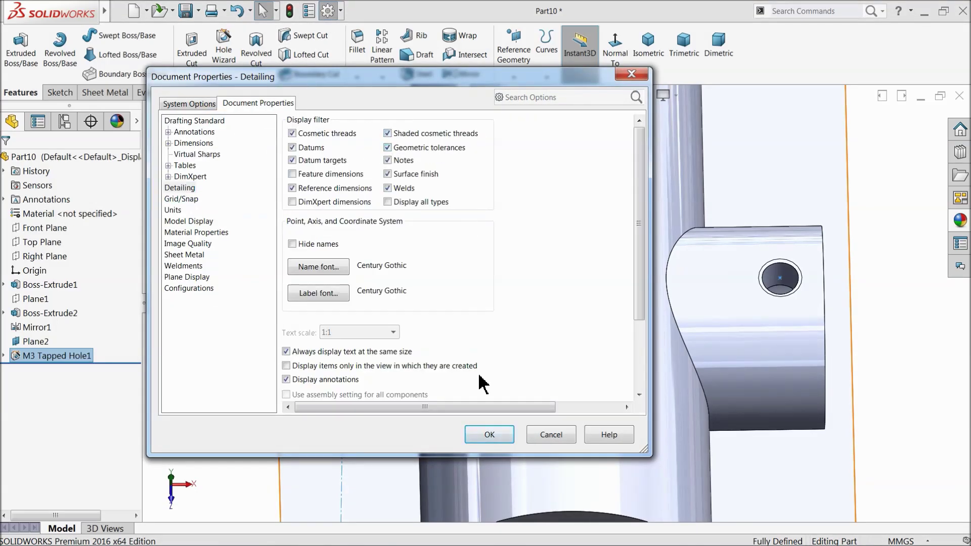
pyautogui.click(489, 435)
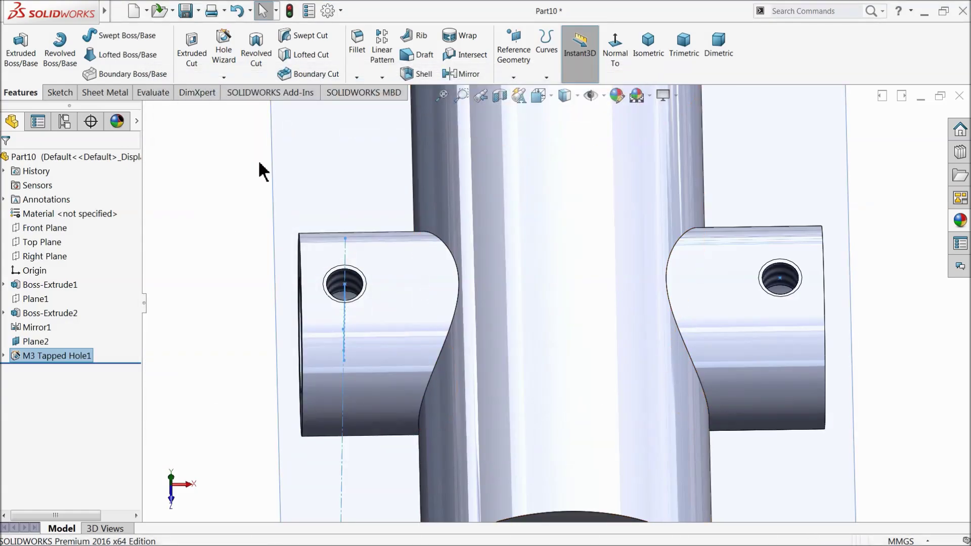
# Hide the 7 mm offset reference plane above the side bosses
pyautogui.click(273, 162)
pyautogui.click(344, 136)
pyautogui.moveTo(339, 261); pyautogui.dragTo(357, 250, button='middle')
pyautogui.scroll(-3, 582, 324)
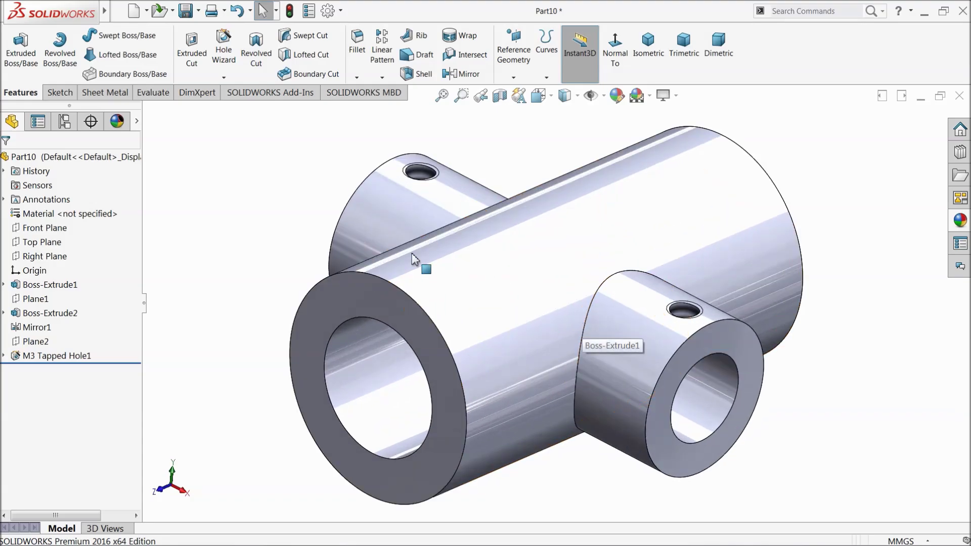
# Apply the satin finish stainless steel appearance to the whole part
pyautogui.click(57, 157)
pyautogui.click(960, 221)
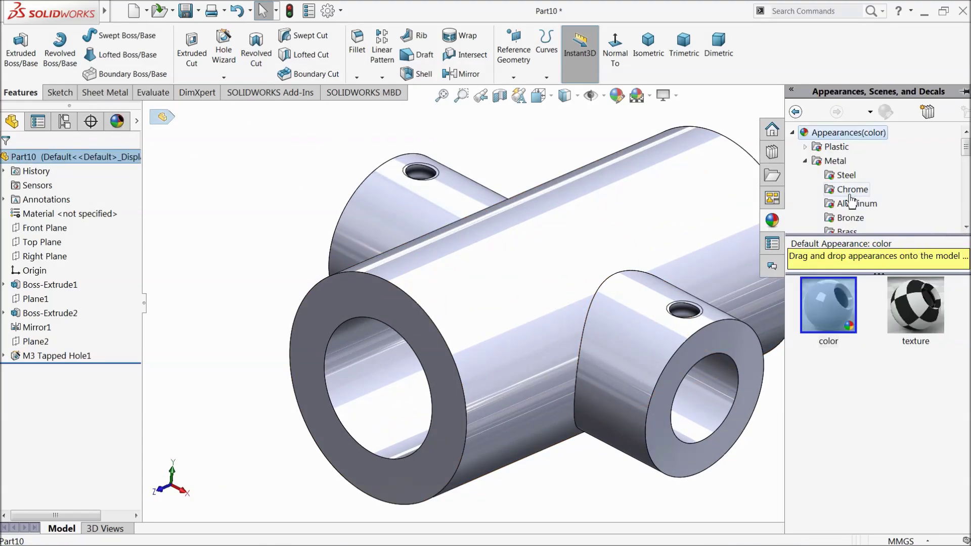
pyautogui.click(846, 175)
pyautogui.click(830, 416)
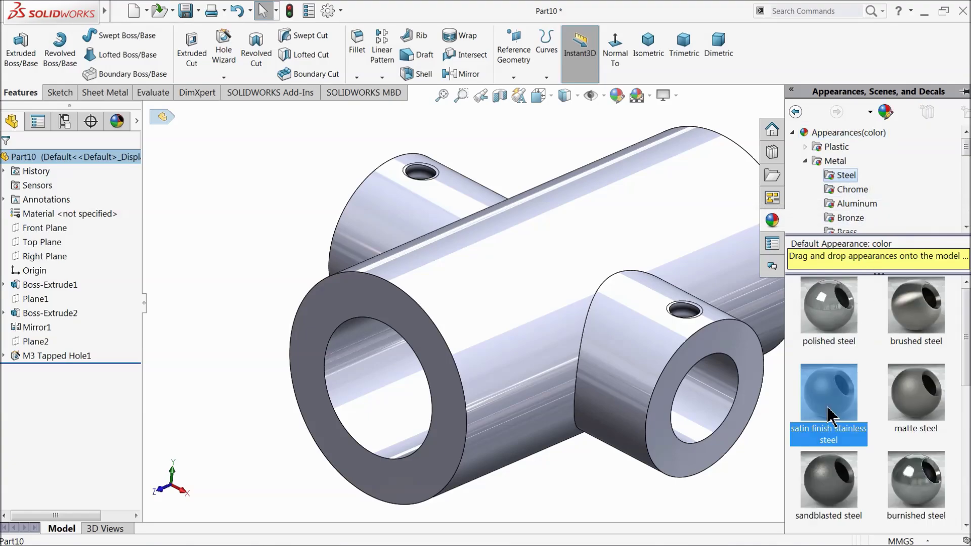
pyautogui.moveTo(830, 416)
pyautogui.mouseDown()
pyautogui.moveTo(727, 368)
pyautogui.moveTo(629, 342)
pyautogui.moveTo(660, 347)
pyautogui.mouseUp()
pyautogui.click(598, 176)
pyautogui.scroll(2, 583, 252)
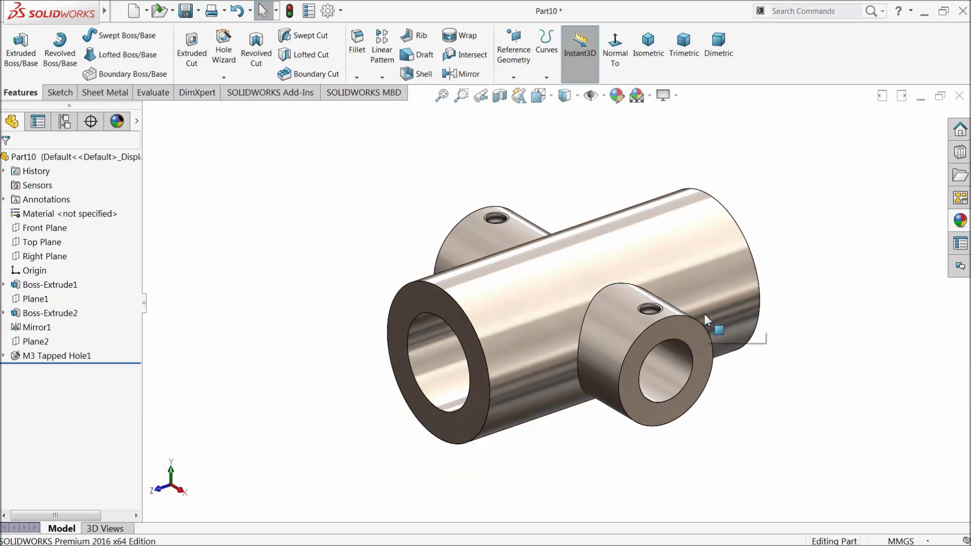
# Save the part in the Car Jack folder under the file name 7.Screw holder
pyautogui.scroll(-1, 704, 314)
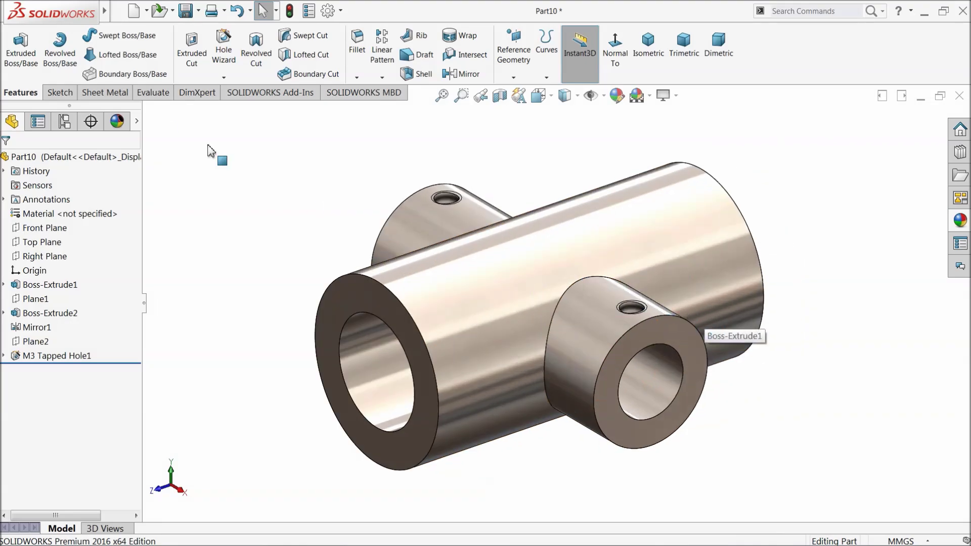
pyautogui.click(189, 10)
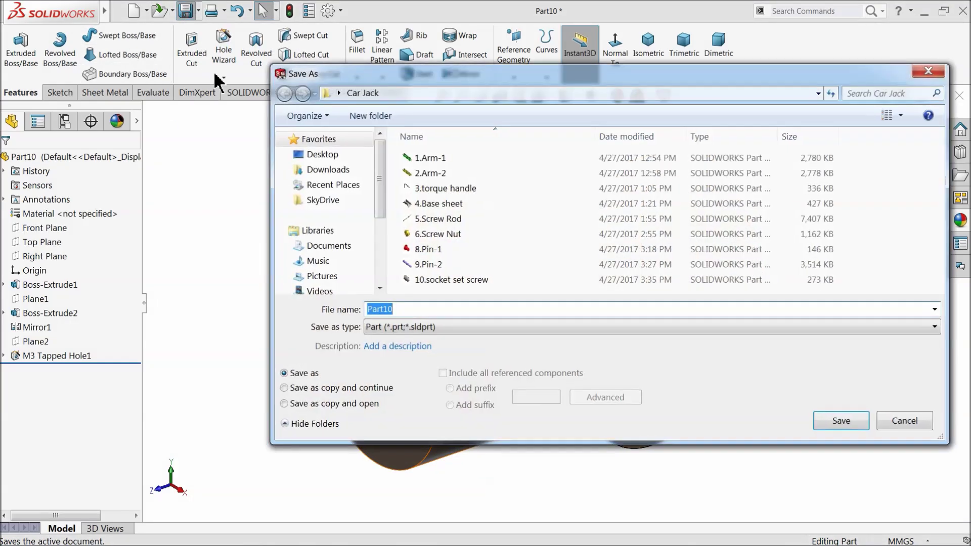
pyautogui.write('4.')
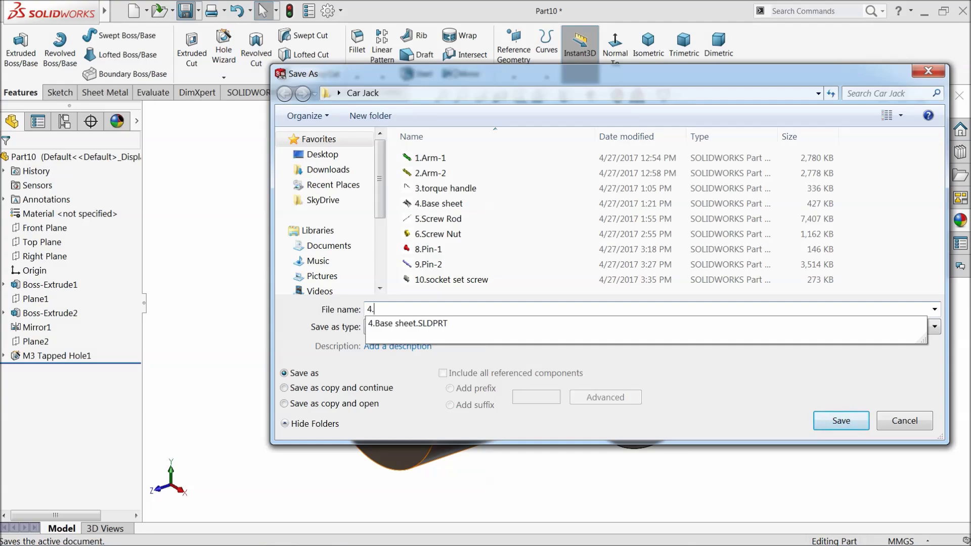
pyautogui.press('BackSpace')
pyautogui.press('BackSpace')
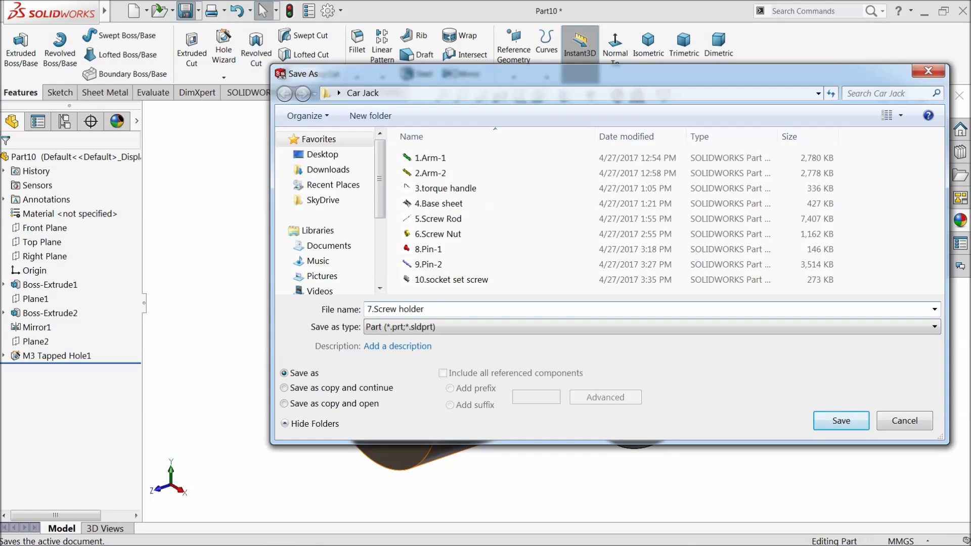
pyautogui.press('Return')
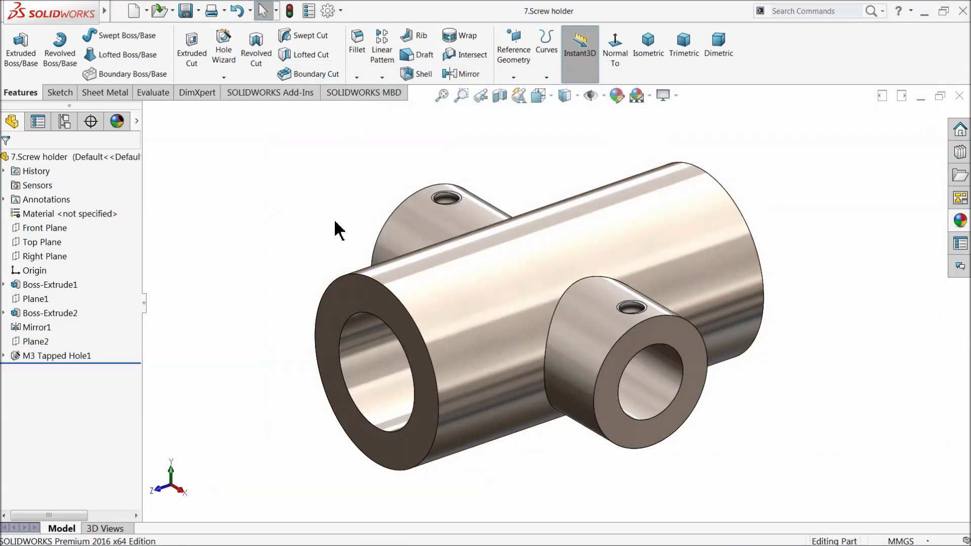
pyautogui.moveTo(333, 214); pyautogui.dragTo(586, 285, button='middle')
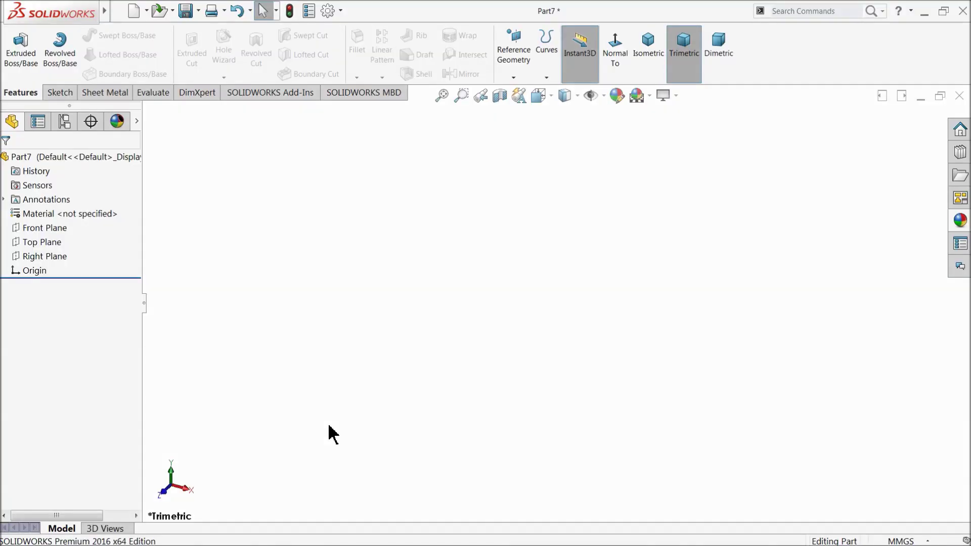
# Sketch on the Front Plane the profile's left edge down to the origin, a base about 158 mm long and a right edge about 35 mm high
pyautogui.click(20, 228)
pyautogui.click(23, 215)
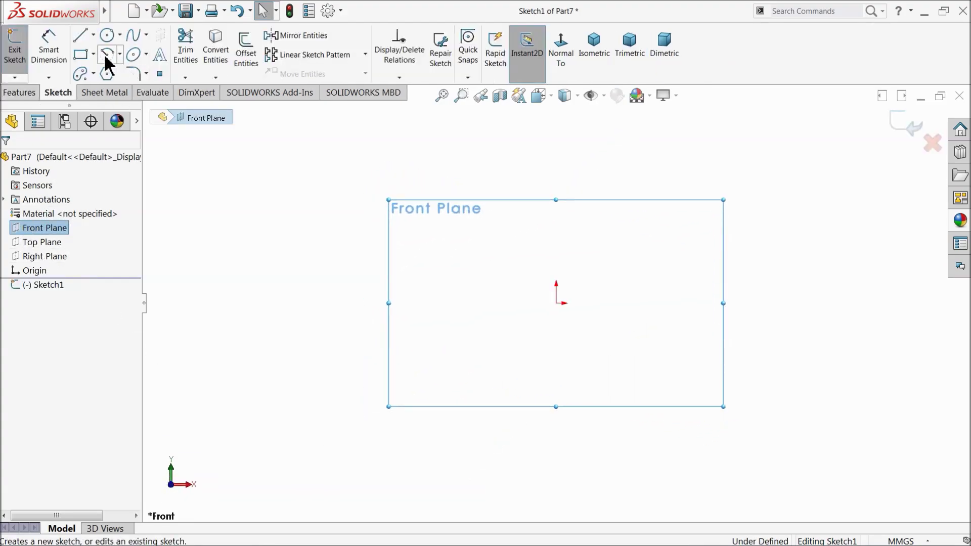
pyautogui.click(81, 37)
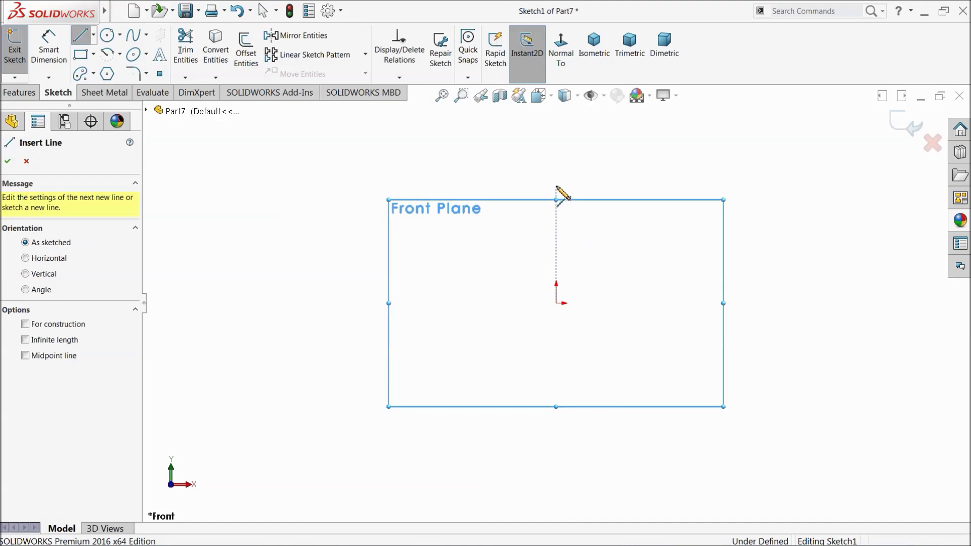
pyautogui.click(556, 186)
pyautogui.click(557, 304)
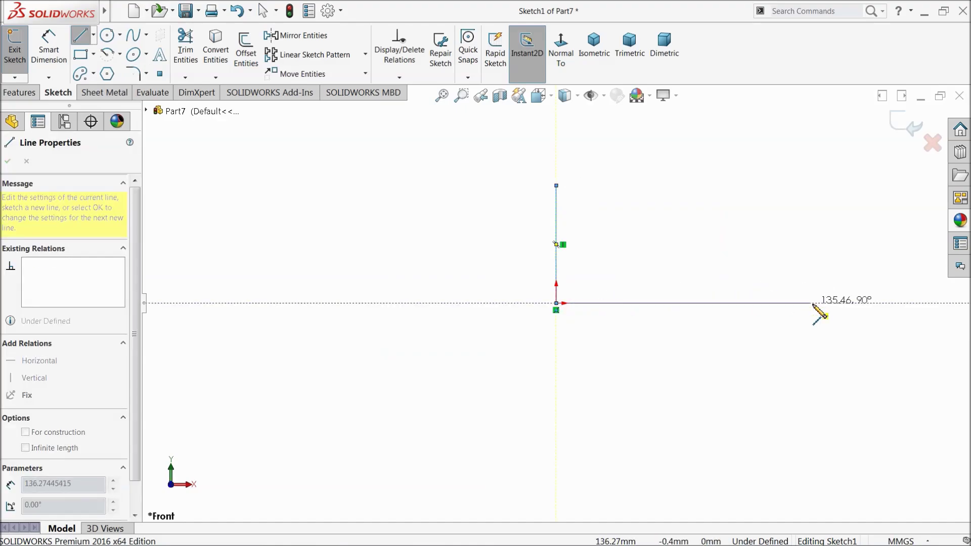
pyautogui.click(854, 303)
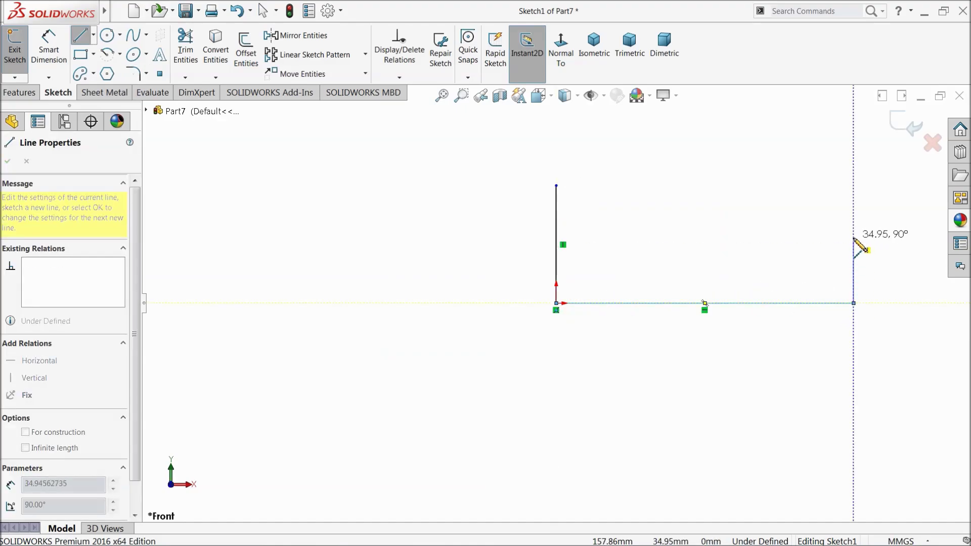
pyautogui.click(854, 237)
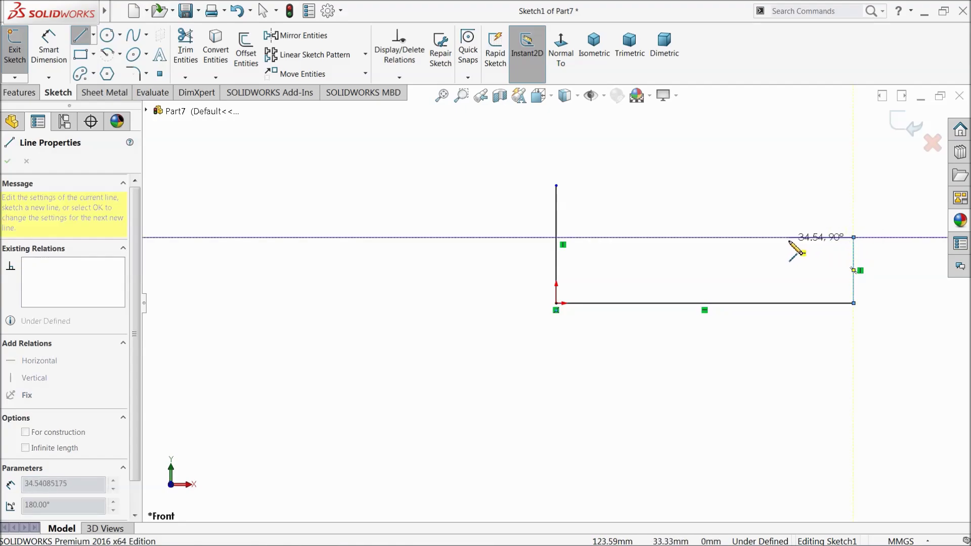
# Continue the profile with a short horizontal top edge and a shallow trapezoidal notch, its left flank about 11 mm long at 135°
pyautogui.click(796, 236)
pyautogui.click(775, 253)
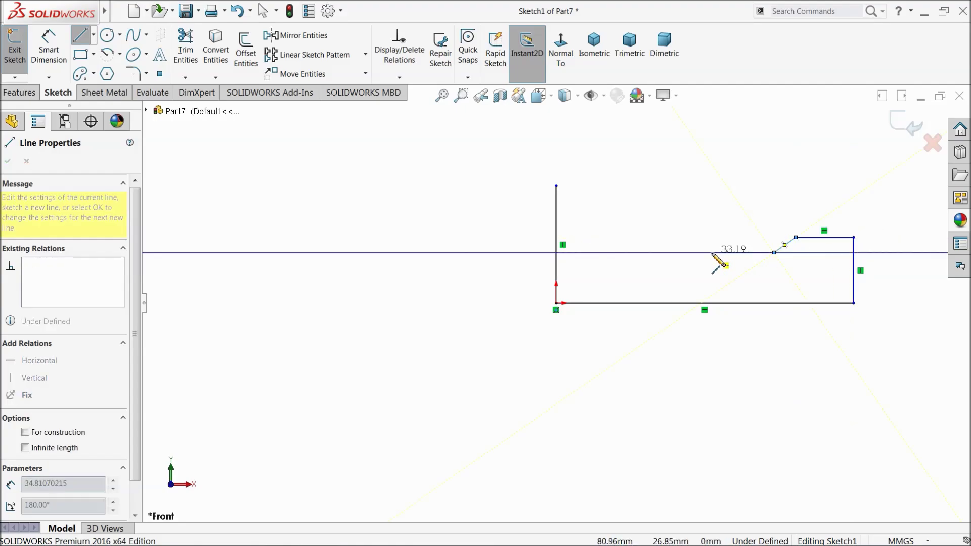
pyautogui.click(705, 253)
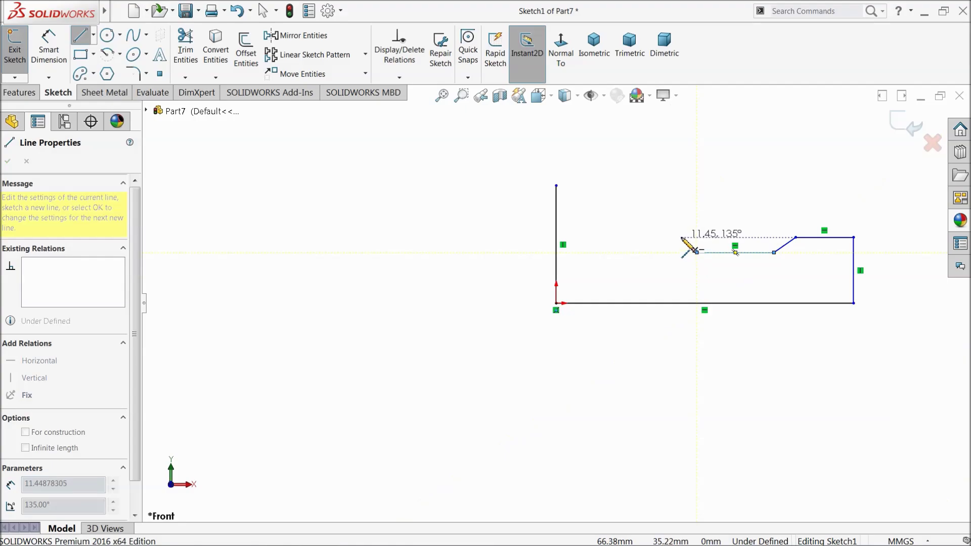
pyautogui.click(683, 237)
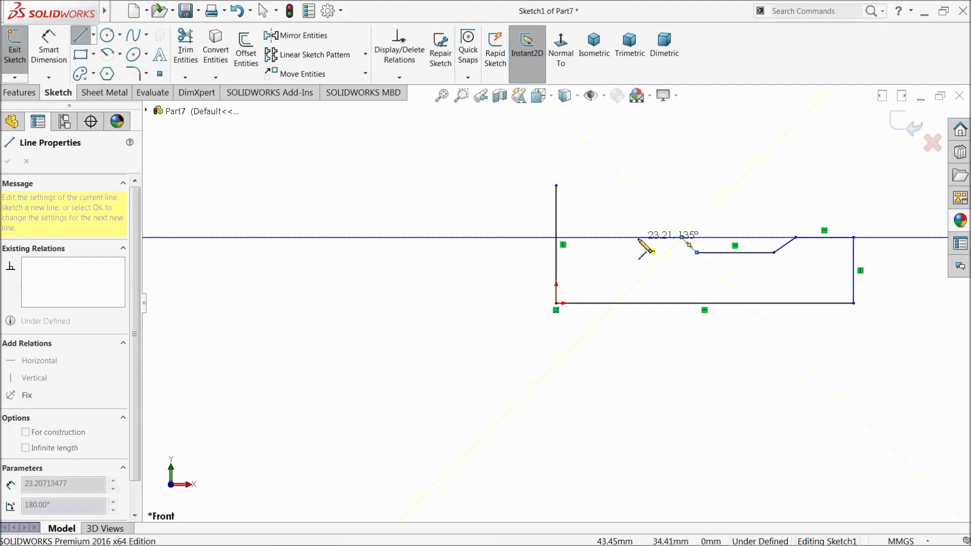
# Close the profile with a horizontal ledge, a vertical rise and a top edge about 24 mm wide ending at the left edge's upper end
pyautogui.click(601, 237)
pyautogui.click(601, 186)
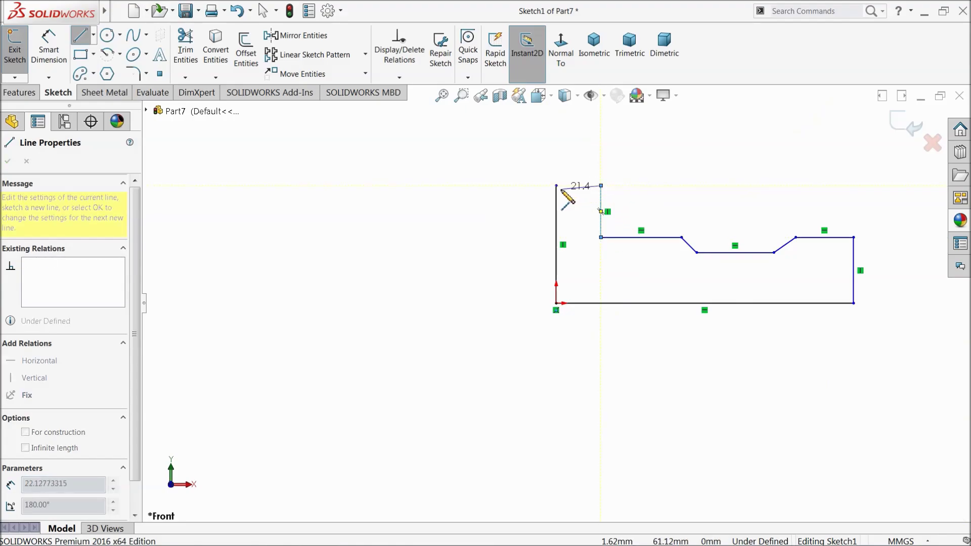
pyautogui.click(557, 185)
pyautogui.rightClick(451, 202)
pyautogui.click(477, 213)
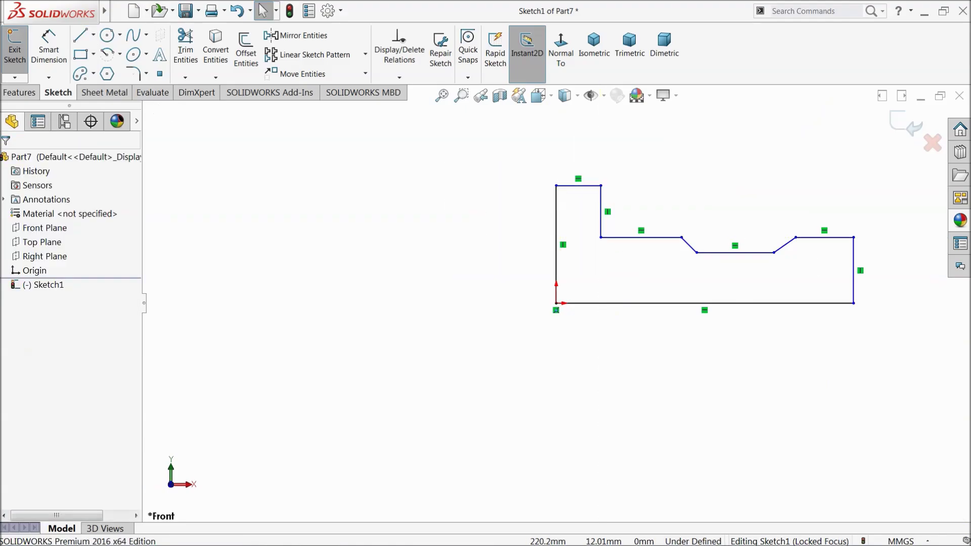
# Dimension the profile's base line to 14.5 mm
pyautogui.scroll(-5, 781, 223)
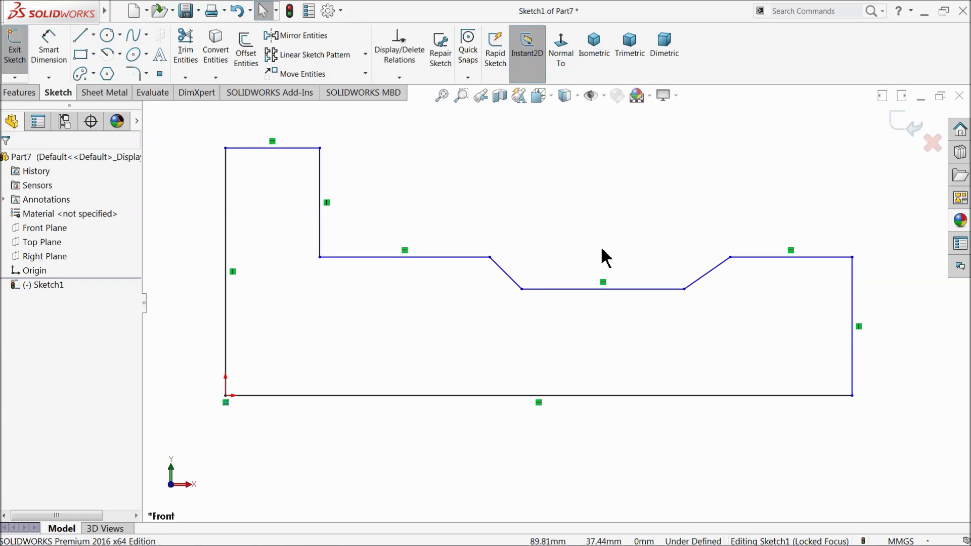
pyautogui.click(49, 49)
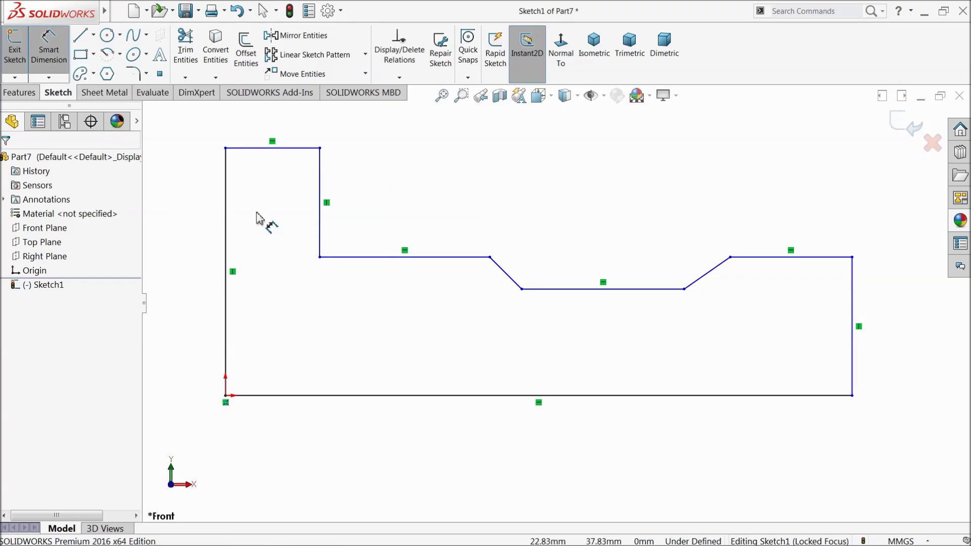
pyautogui.click(504, 396)
pyautogui.click(506, 438)
pyautogui.write('14.5')
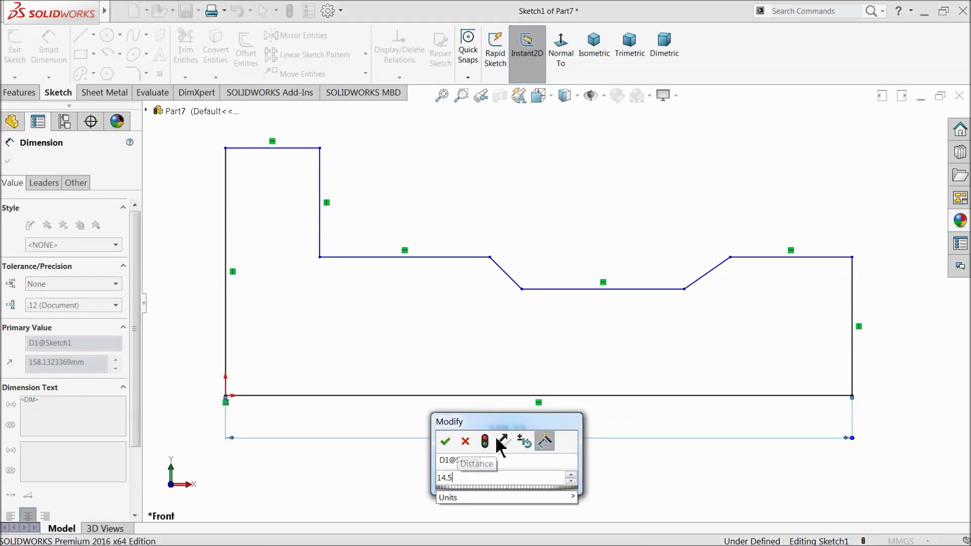
pyautogui.click(447, 442)
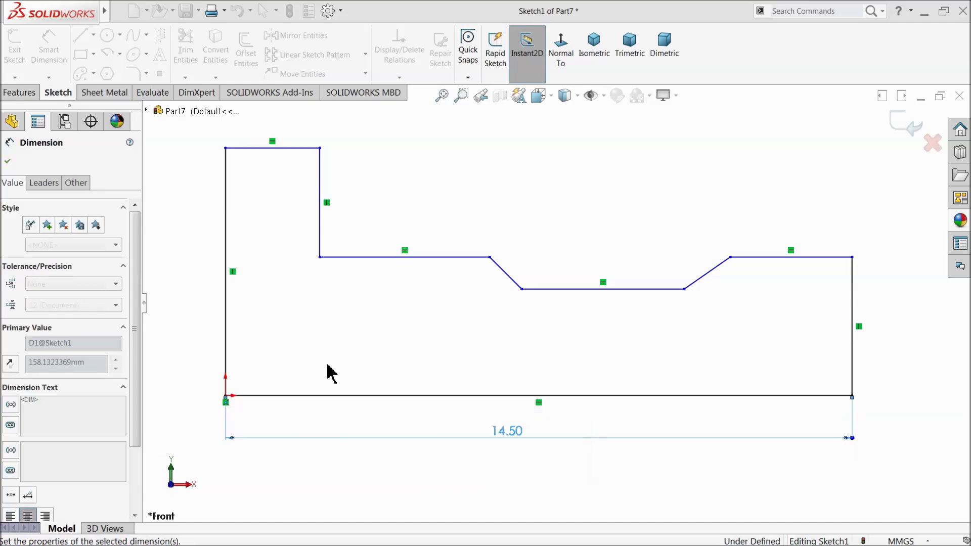
# Dimension the height of the profile's full-height left edge as 6 mm
pyautogui.click(226, 283)
pyautogui.click(188, 273)
pyautogui.write('6')
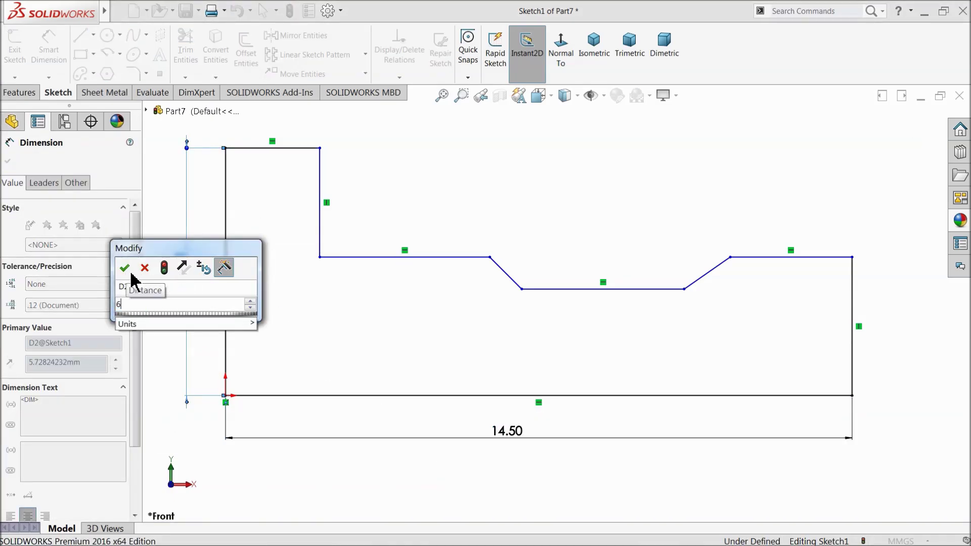
pyautogui.press('Return')
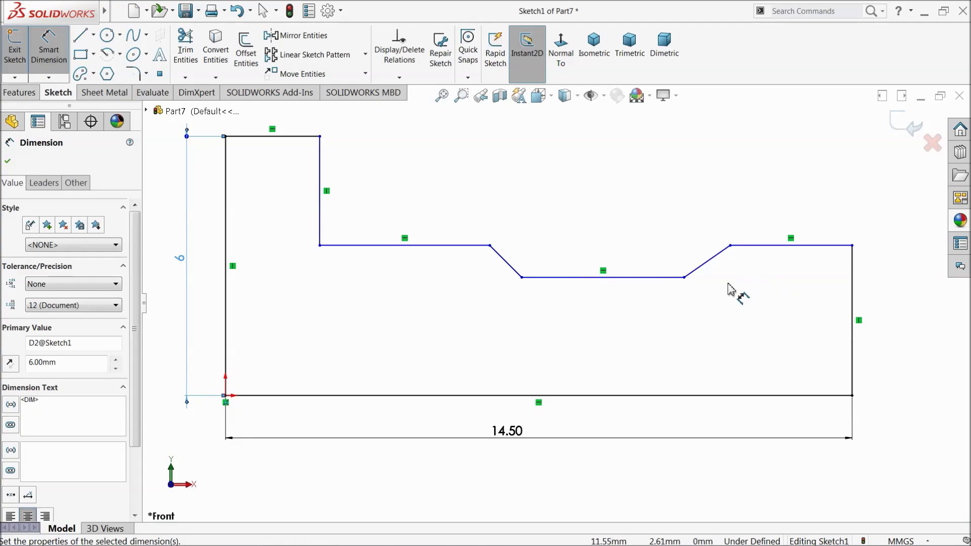
pyautogui.click(48, 43)
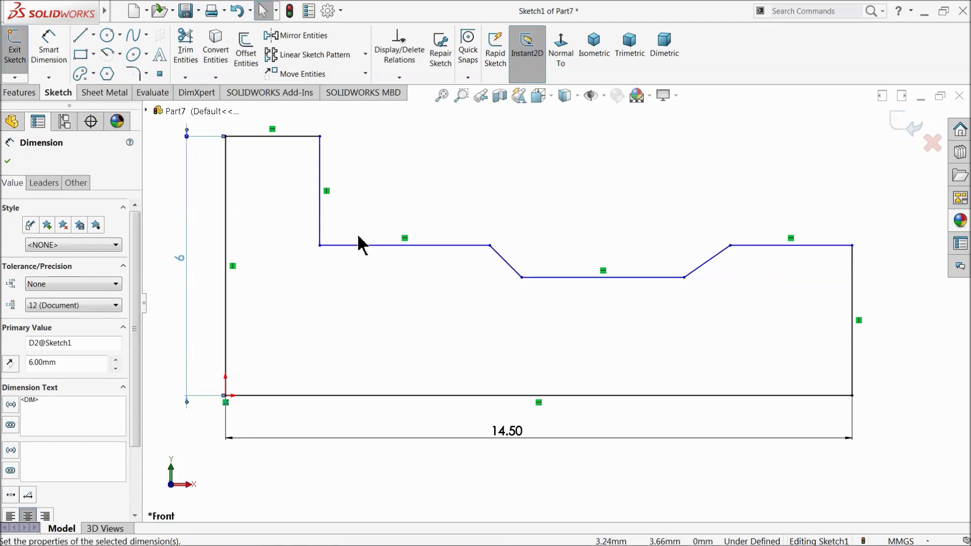
# Make the two horizontal ledge lines on either side of the notch collinear
pyautogui.click(412, 247)
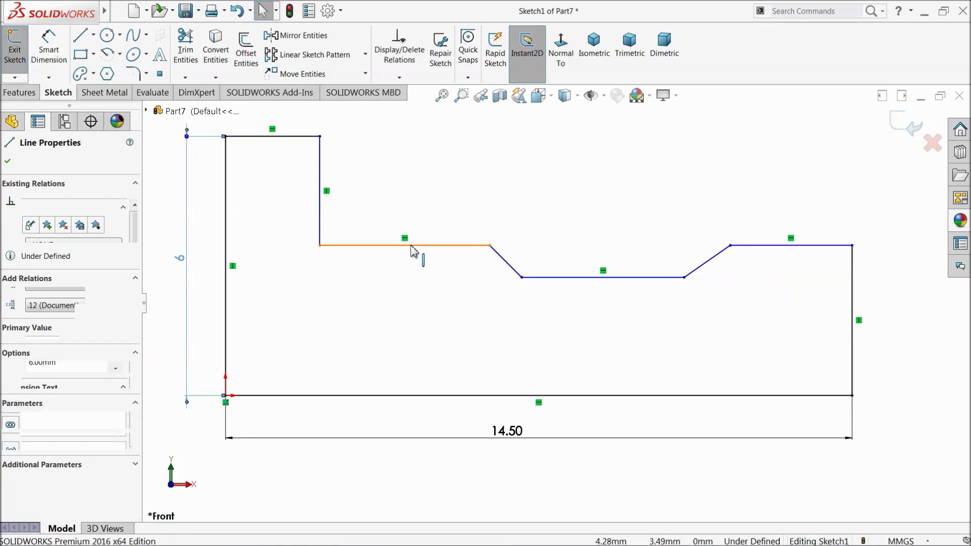
pyautogui.keyDown('ctrl'); pyautogui.click(752, 251); pyautogui.keyUp('ctrl')
pyautogui.click(804, 209)
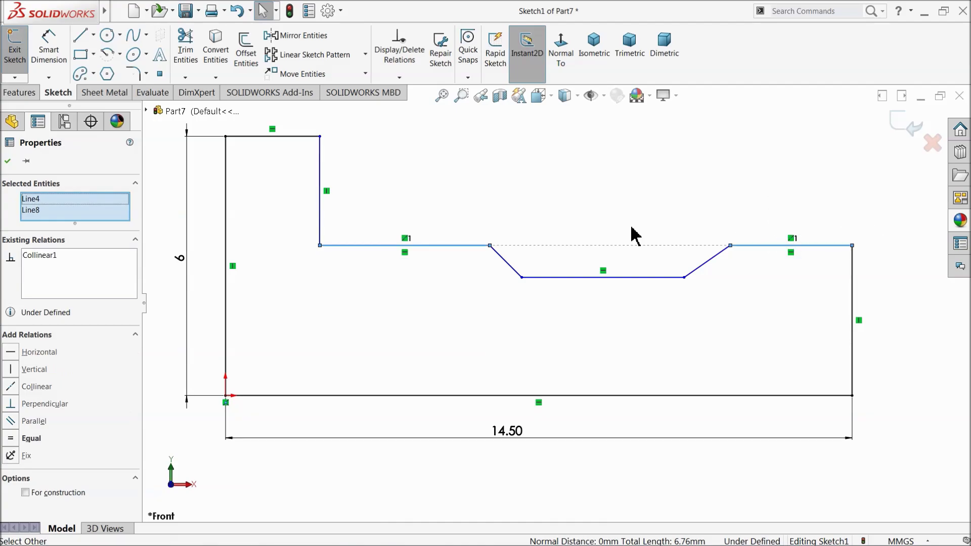
pyautogui.click(549, 182)
# Dimension the notch's depth from the left ledge to its floor as 1 mm
pyautogui.click(48, 45)
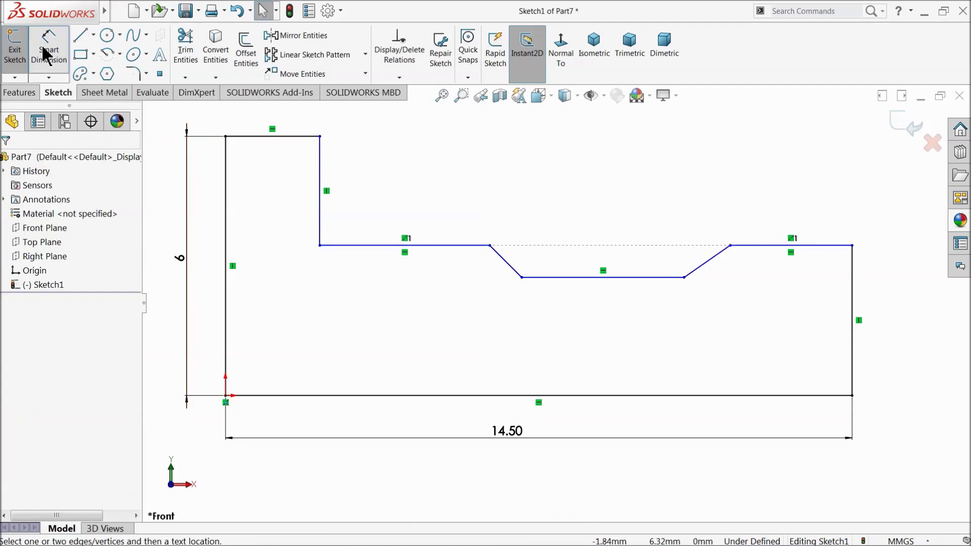
pyautogui.click(483, 247)
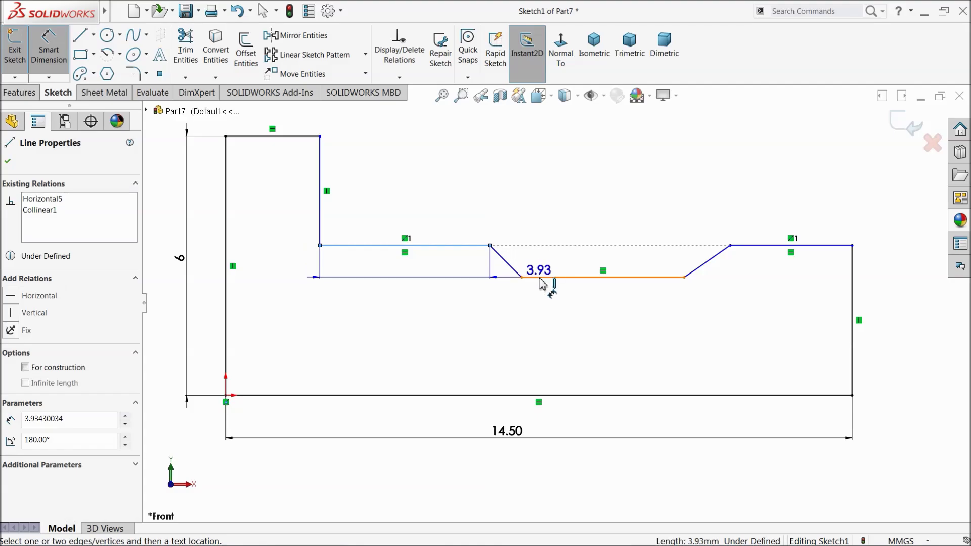
pyautogui.click(539, 278)
pyautogui.click(475, 277)
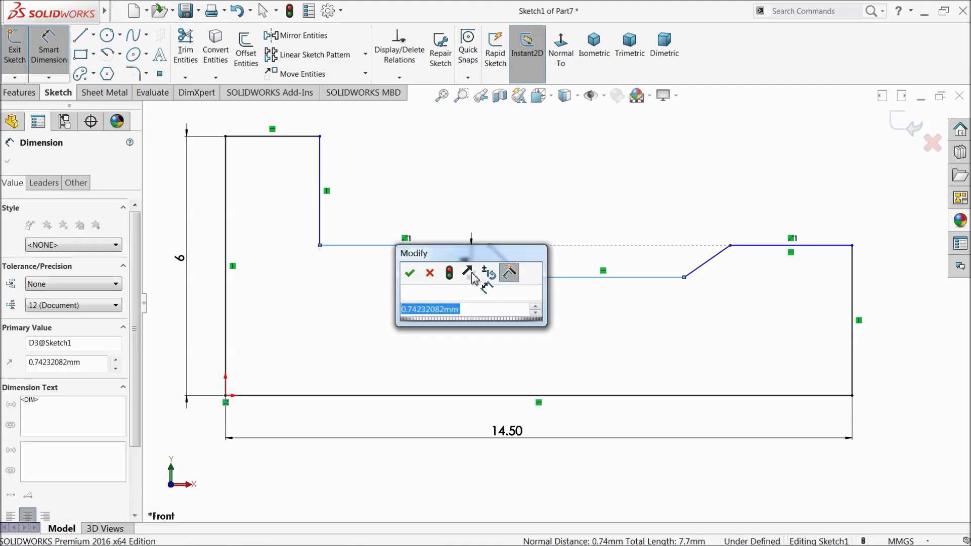
pyautogui.click(410, 271)
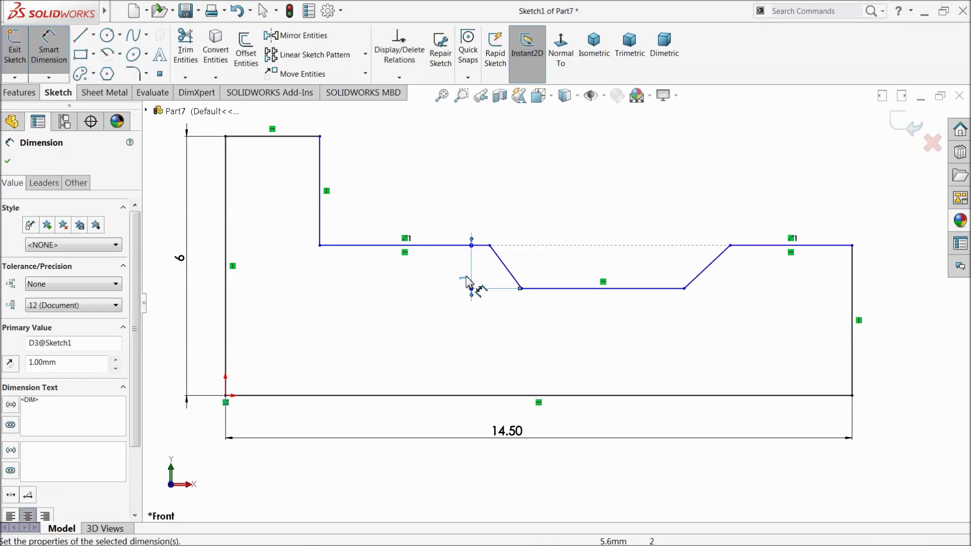
# Dimension the width of the notch's floor line as 3 mm
pyautogui.click(577, 289)
pyautogui.click(597, 339)
pyautogui.write('3')
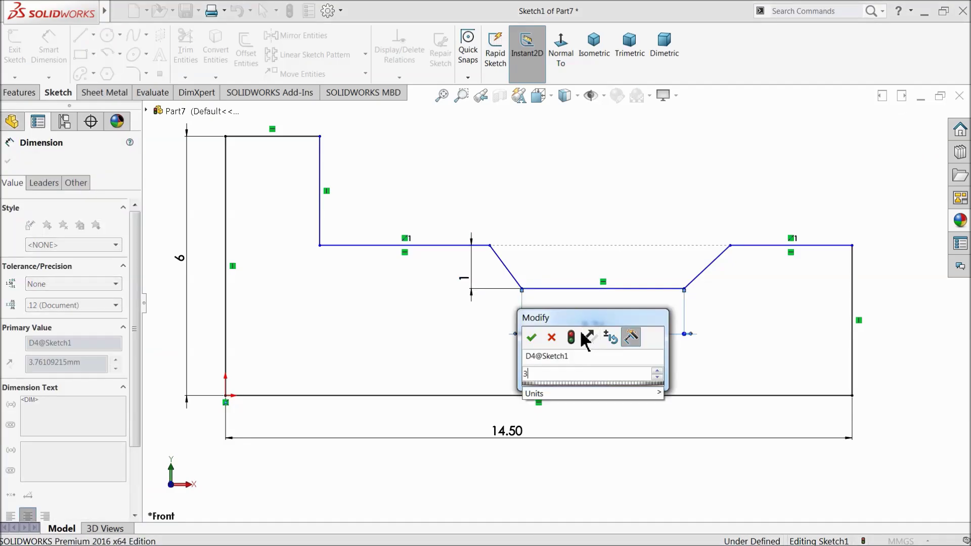
pyautogui.click(532, 338)
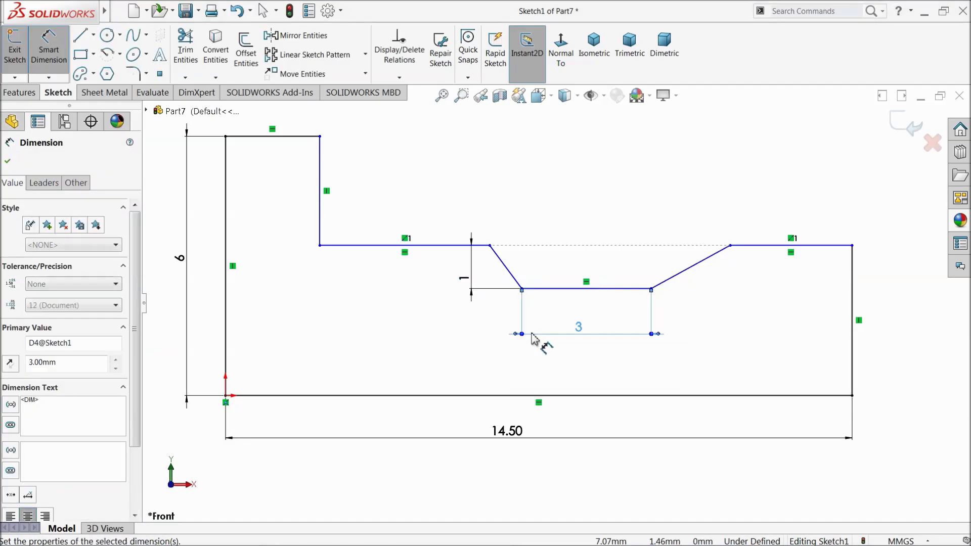
# Dimension the notch's upper opening between its two ledge corners as 3.6 mm
pyautogui.click(490, 245)
pyautogui.click(730, 246)
pyautogui.click(618, 200)
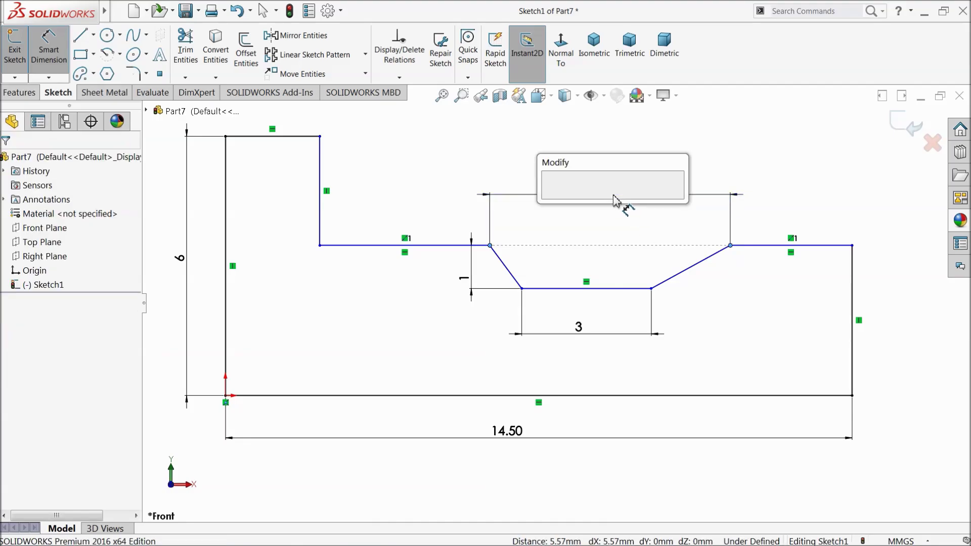
pyautogui.write('3.6')
pyautogui.click(551, 198)
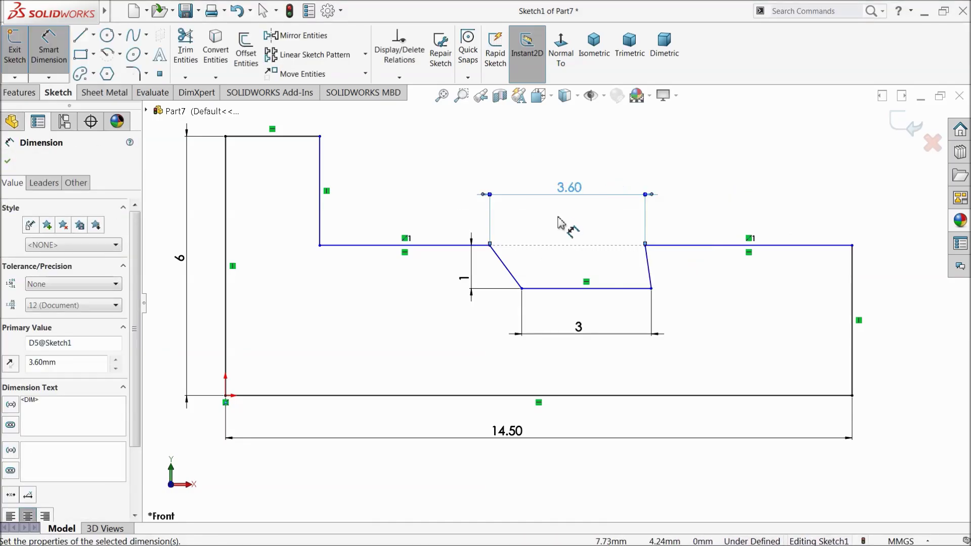
pyautogui.click(7, 161)
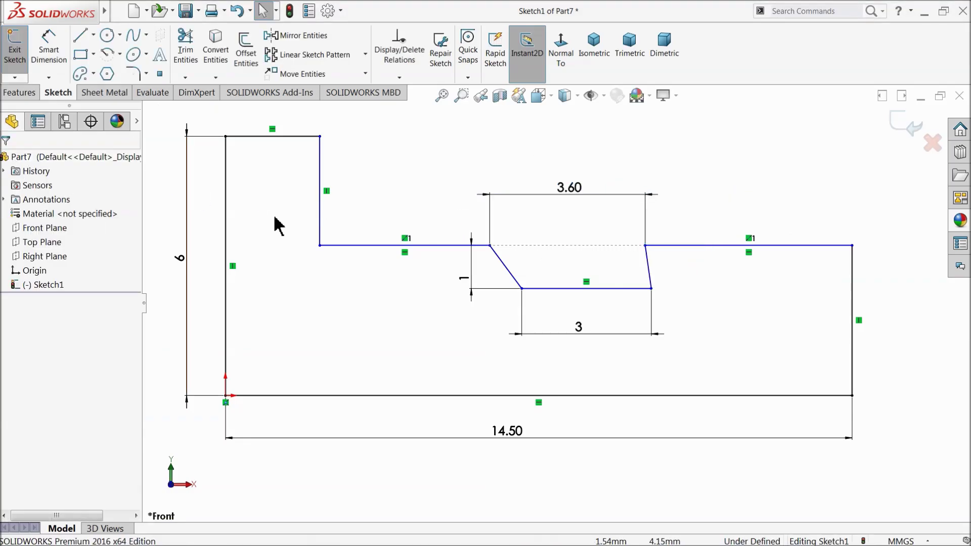
# Shift the notch's floor line left beneath the opening and make the two slanted flanks equal in length
pyautogui.moveTo(652, 291)
pyautogui.mouseDown()
pyautogui.moveTo(634, 301)
pyautogui.moveTo(632, 289)
pyautogui.mouseUp()
pyautogui.press('Escape')
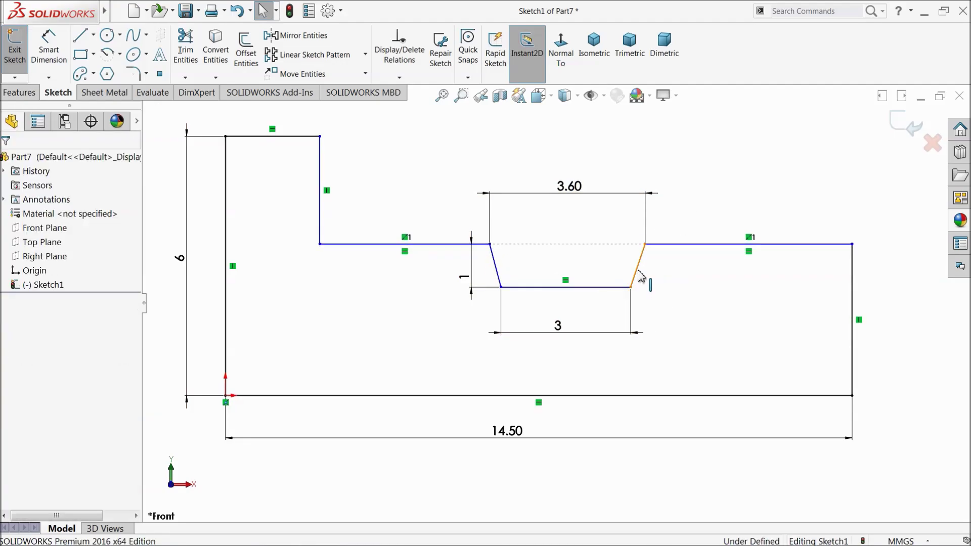
pyautogui.click(640, 275)
pyautogui.keyDown('ctrl'); pyautogui.click(499, 268); pyautogui.keyUp('ctrl')
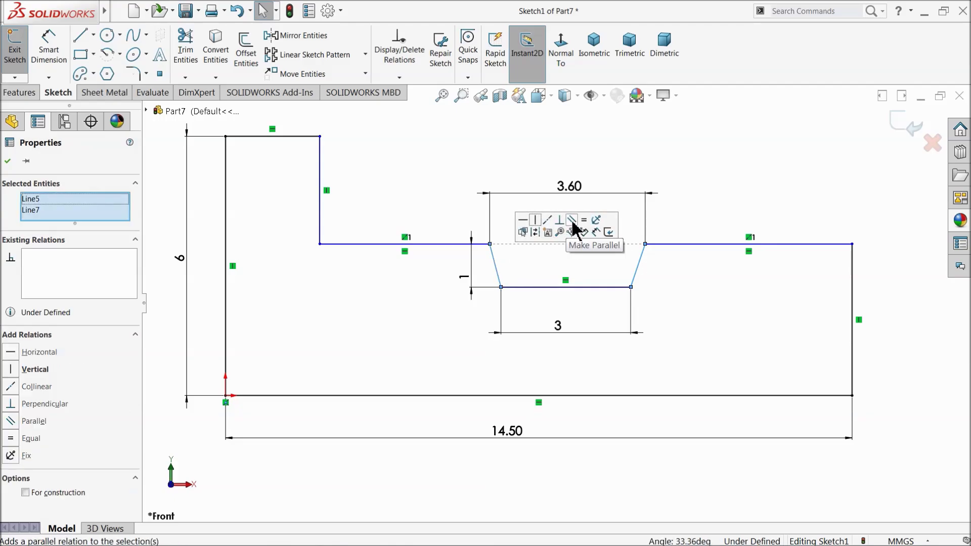
pyautogui.click(585, 221)
pyautogui.click(642, 183)
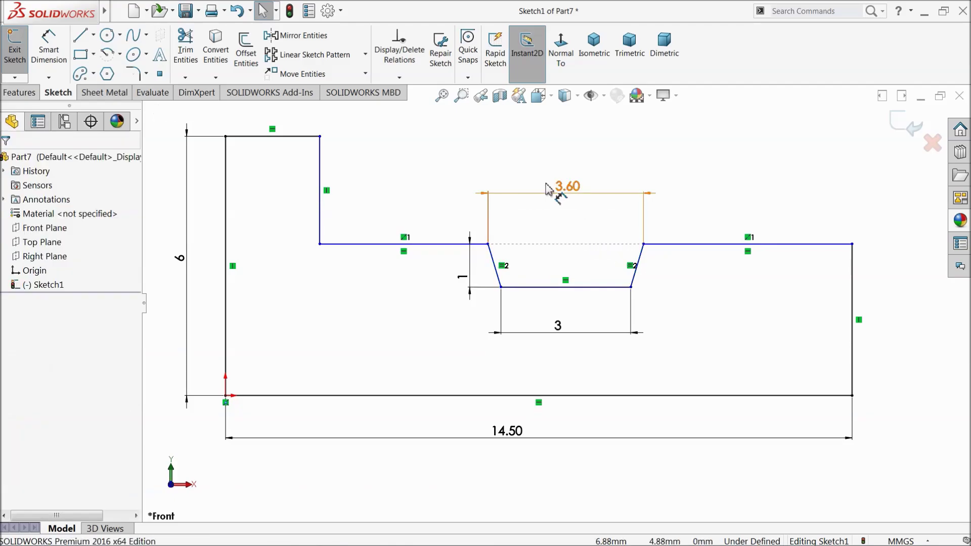
# Dimension the length of the ledge between the tall upright and the notch as 5.7 mm
pyautogui.click(48, 49)
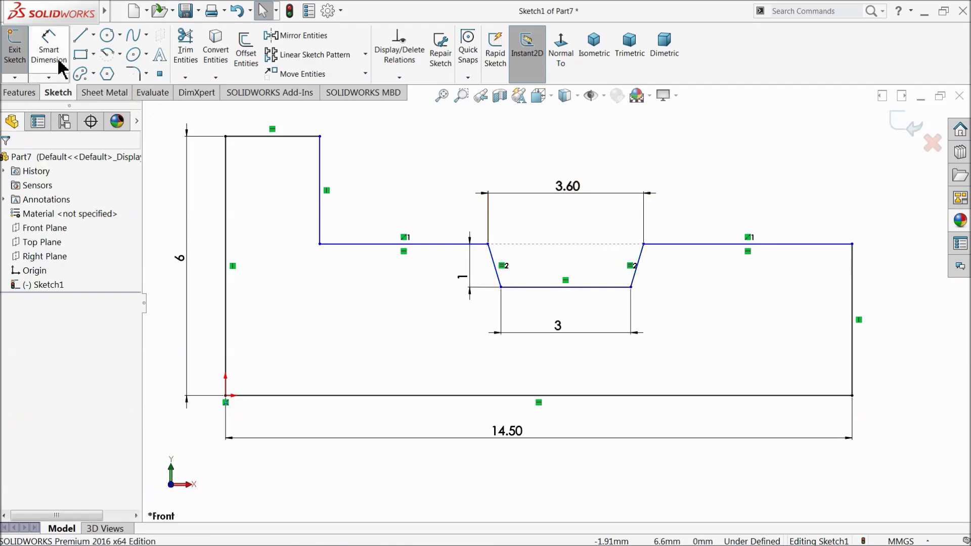
pyautogui.click(372, 246)
pyautogui.click(398, 159)
pyautogui.write('5.7')
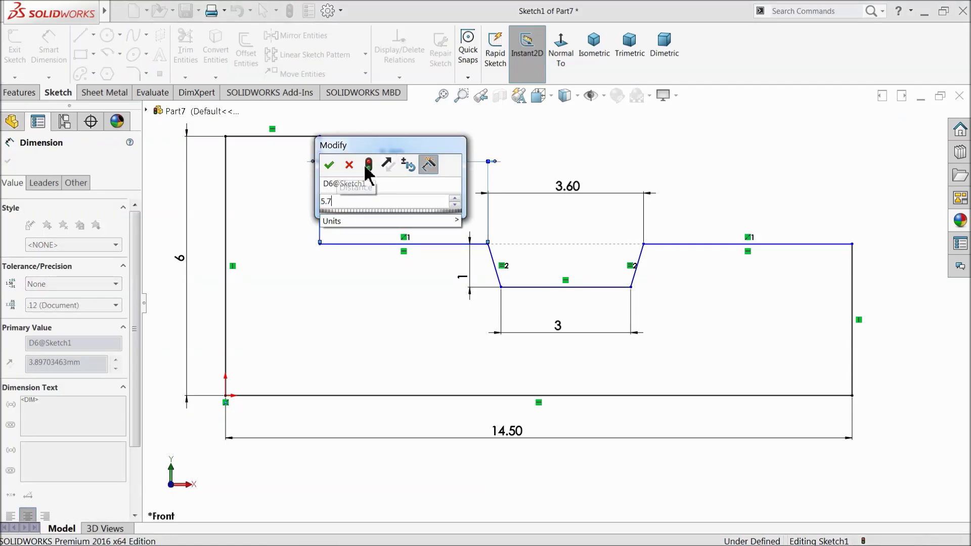
pyautogui.click(330, 164)
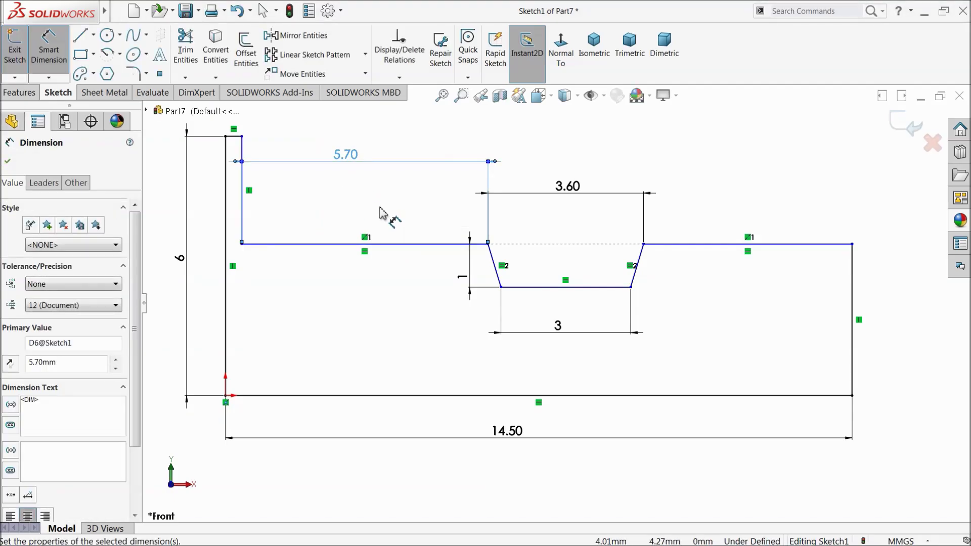
# Dimension the horizontal distance from the short inner upright to the profile's far vertical edge as 12.5 mm
pyautogui.scroll(1, 651, 271)
pyautogui.click(297, 223)
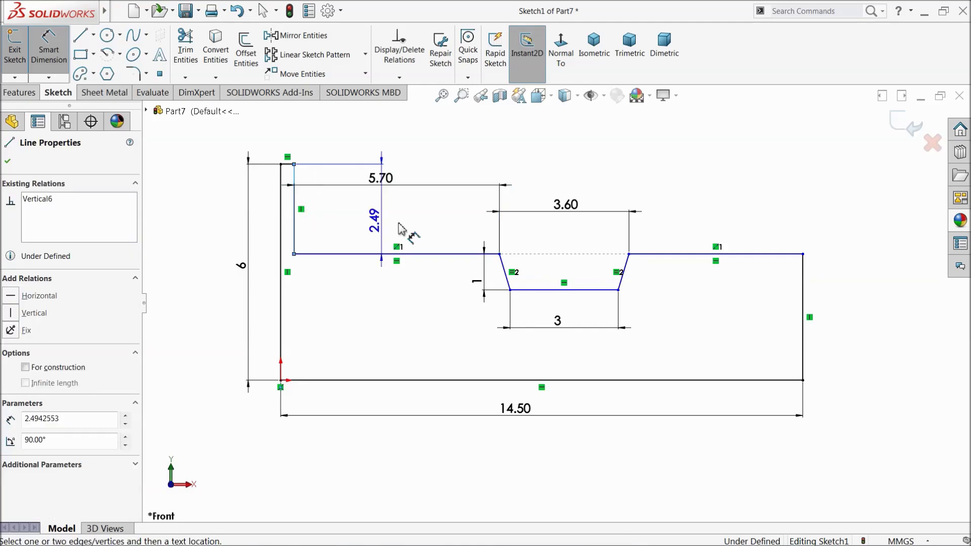
pyautogui.click(803, 270)
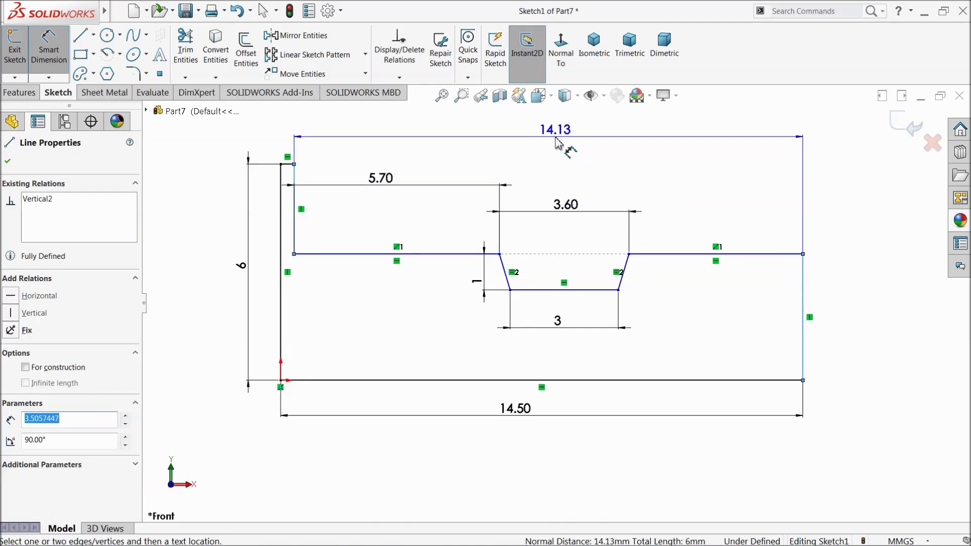
pyautogui.click(562, 141)
pyautogui.write('12.5')
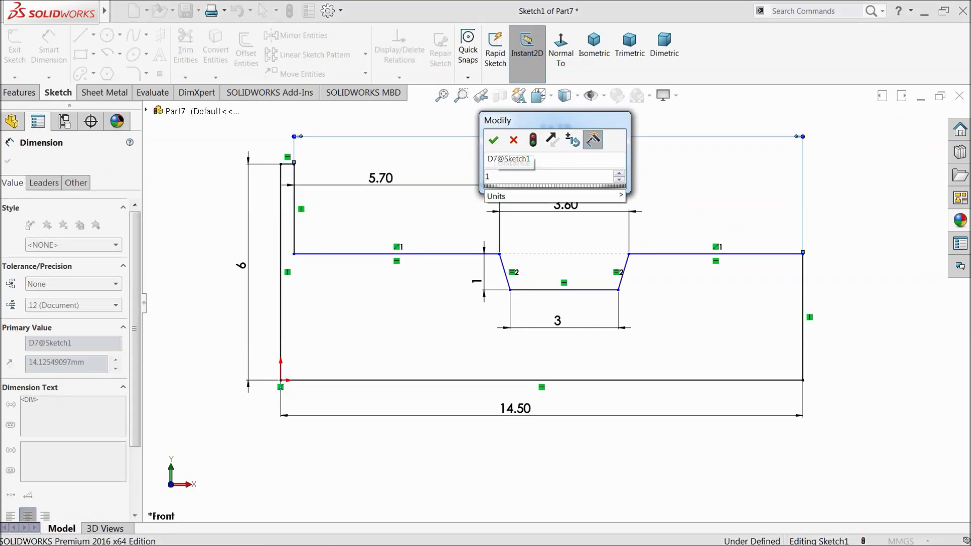
pyautogui.click(493, 144)
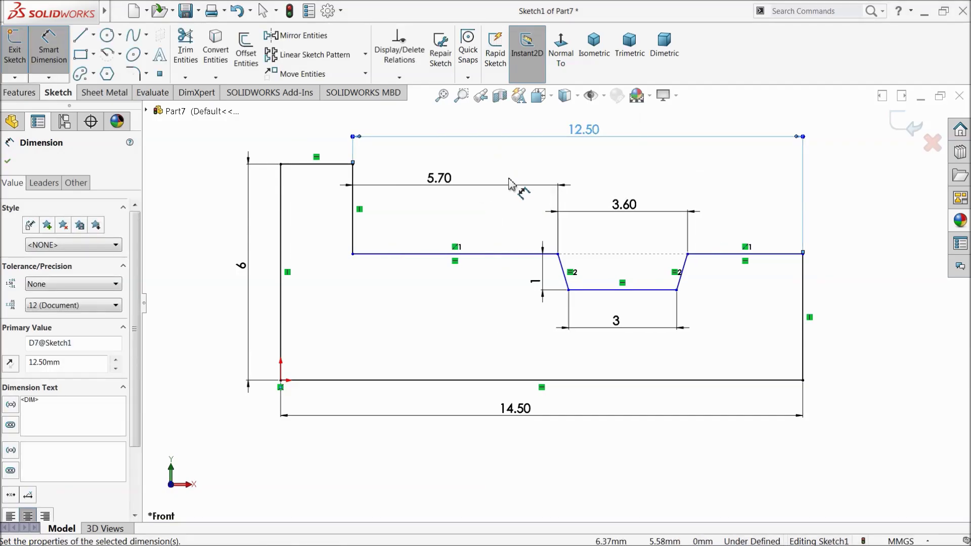
# Dimension the height of the profile's far vertical edge, opposite the tall upright, as 4 mm
pyautogui.click(804, 303)
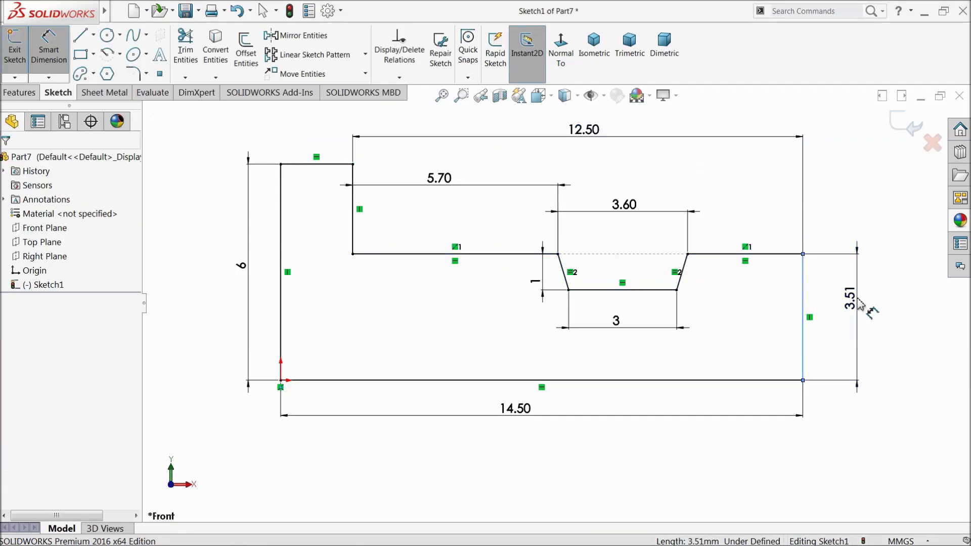
pyautogui.click(860, 303)
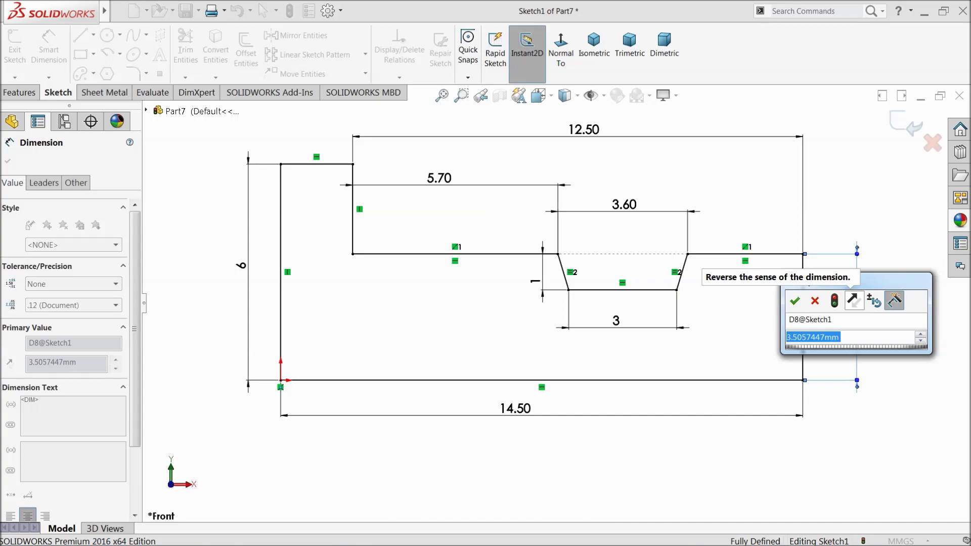
pyautogui.write('4')
pyautogui.click(795, 301)
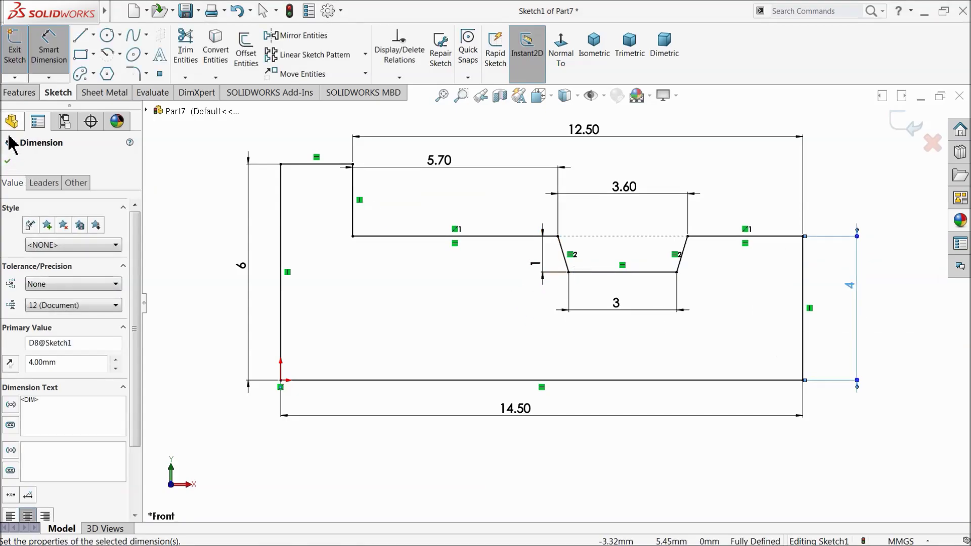
# Revolve the stepped profile 360 degrees about its 14.5 mm base line
pyautogui.click(19, 92)
pyautogui.click(60, 50)
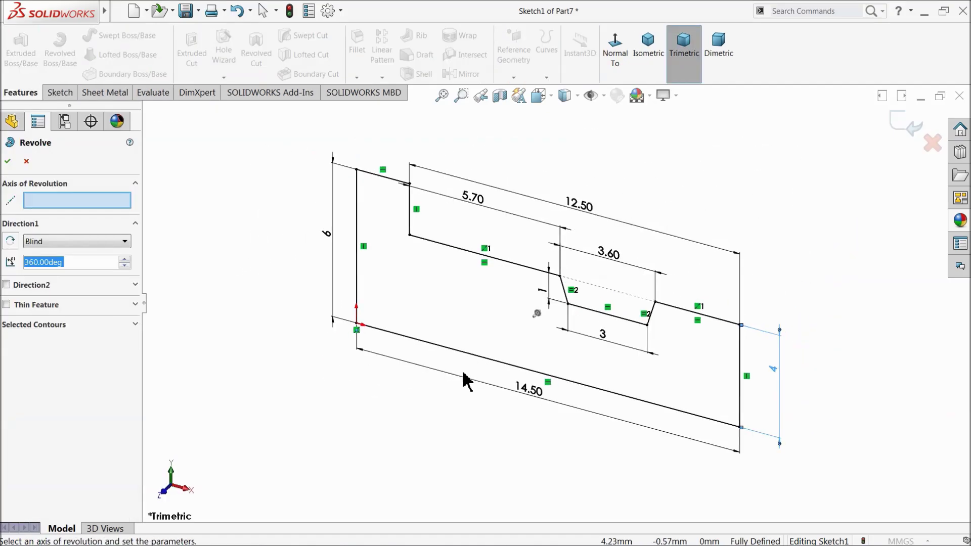
pyautogui.click(473, 355)
pyautogui.press('f')
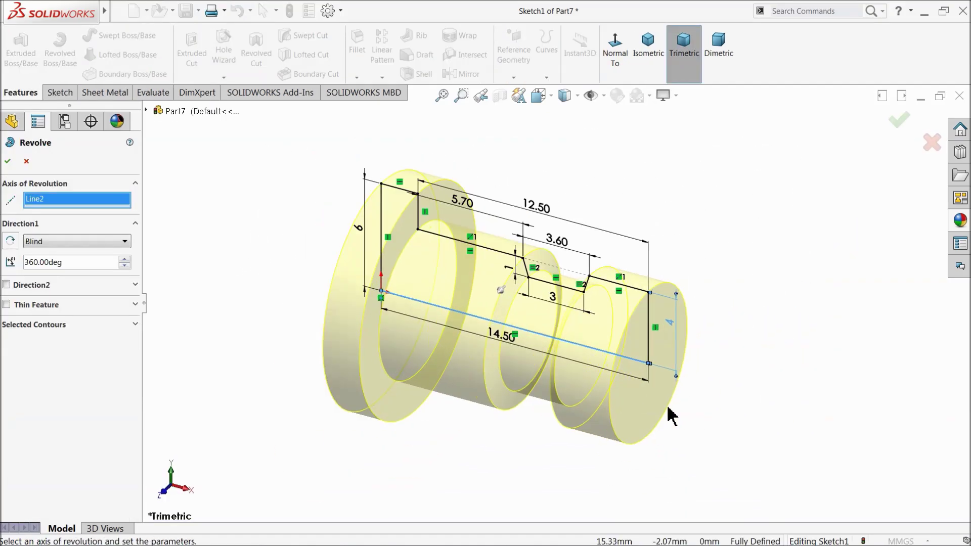
pyautogui.scroll(-2, 532, 322)
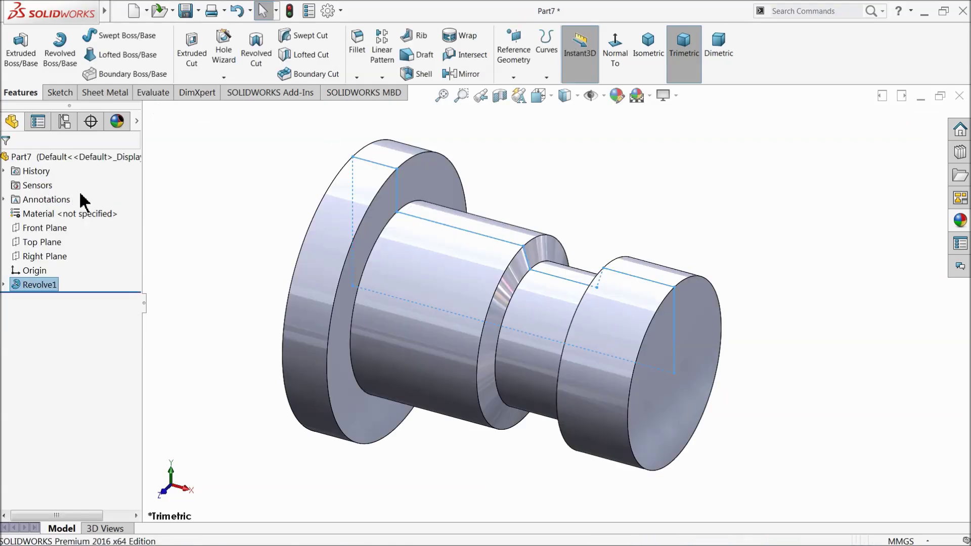
# Apply a standard red color to the revolved body feature
pyautogui.click(617, 100)
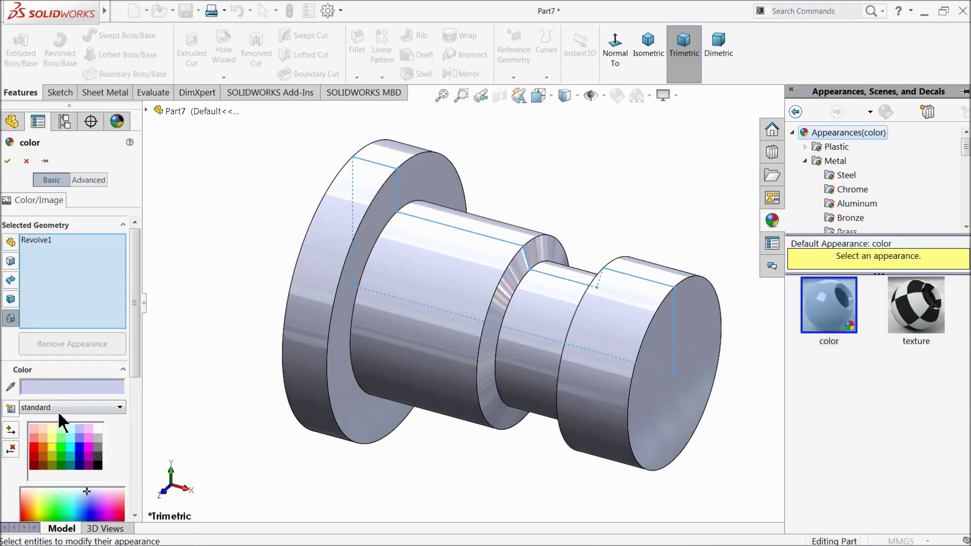
pyautogui.click(37, 447)
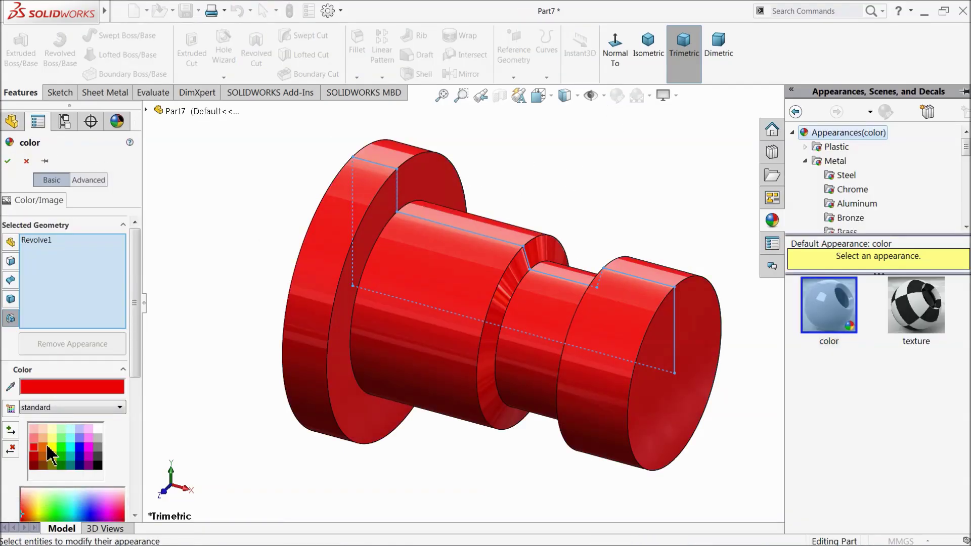
pyautogui.click(7, 160)
pyautogui.moveTo(232, 245)
pyautogui.mouseDown(button='middle')
pyautogui.moveTo(295, 256)
pyautogui.moveTo(238, 243)
pyautogui.mouseUp(button='middle')
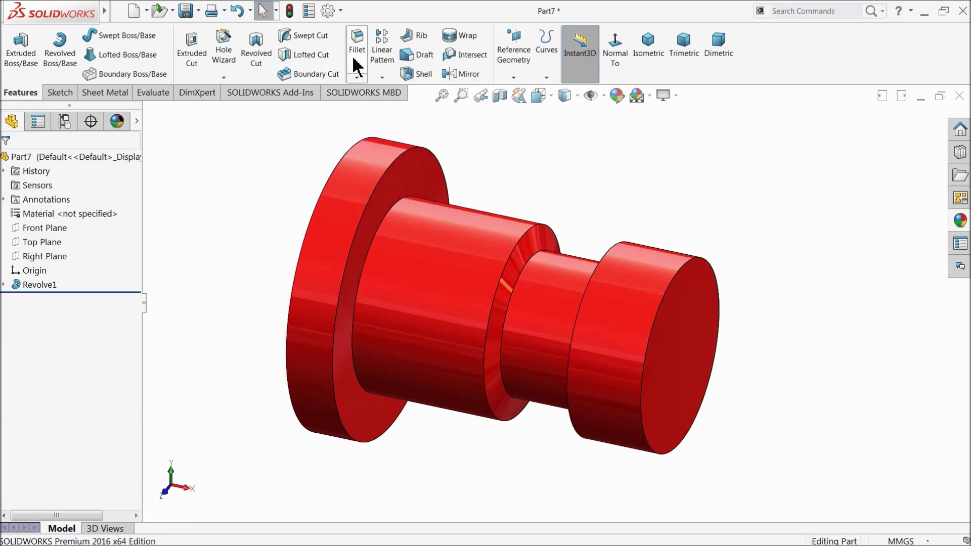
# Chamfer the end face of the pin opposite the large flange with a distance of 1 mm at 45 degrees
pyautogui.click(357, 77)
pyautogui.click(373, 105)
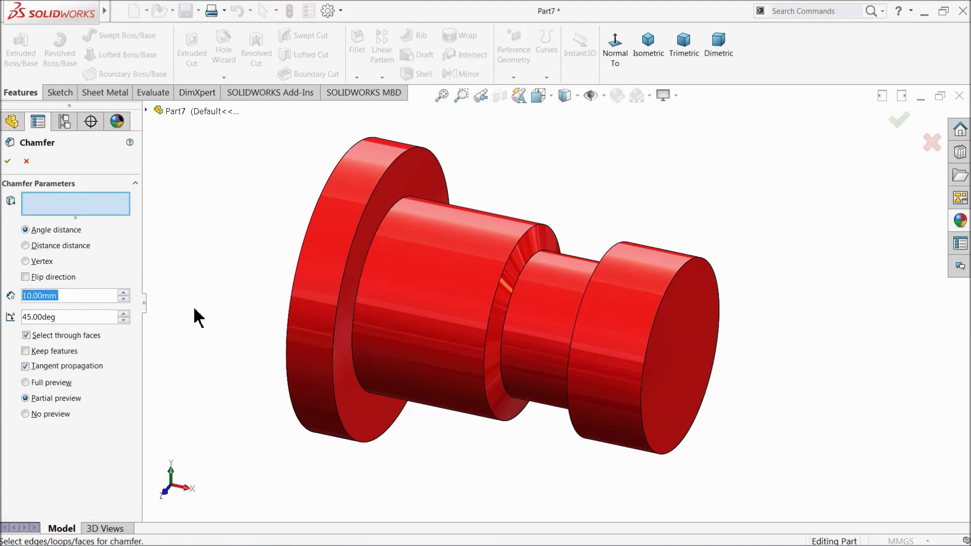
pyautogui.write('1')
pyautogui.click(650, 370)
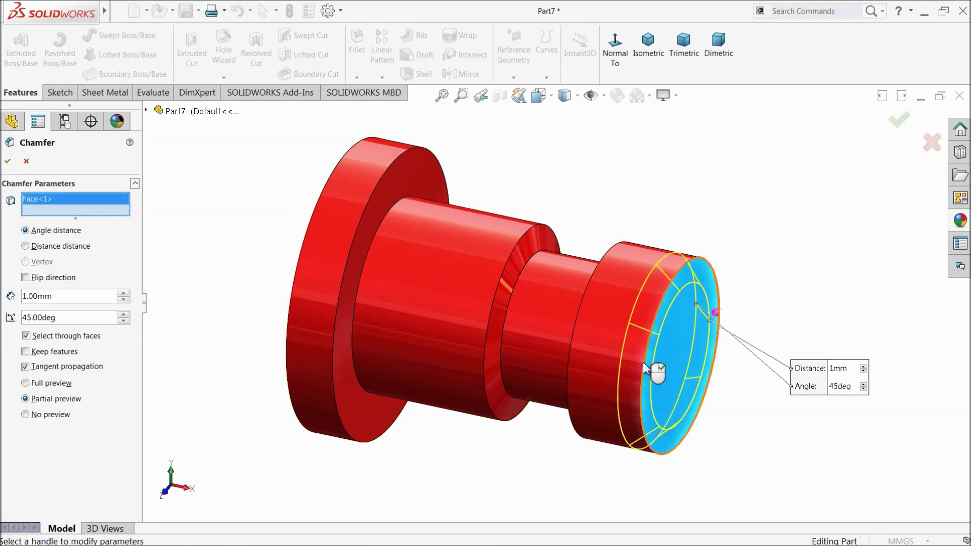
pyautogui.click(8, 161)
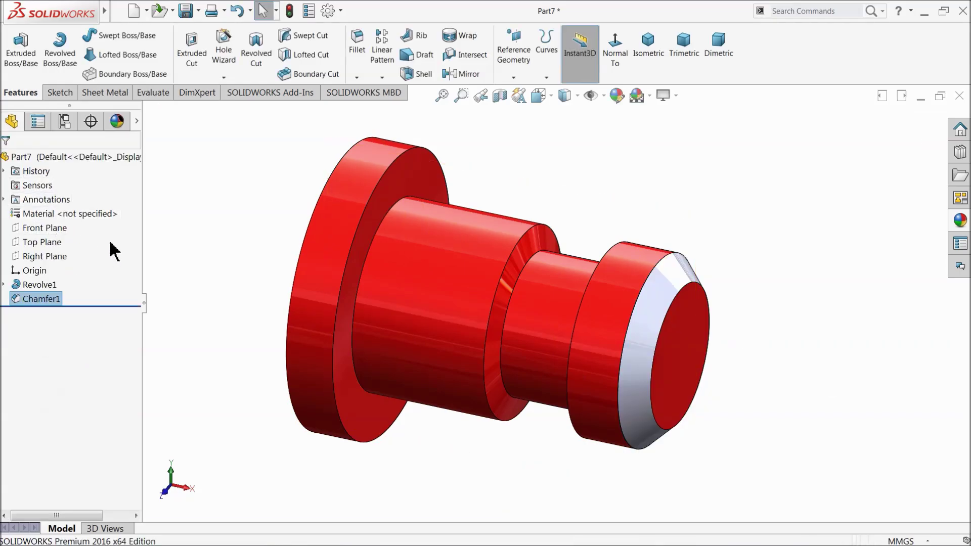
# Apply the same standard red color to the chamfer feature
pyautogui.click(617, 96)
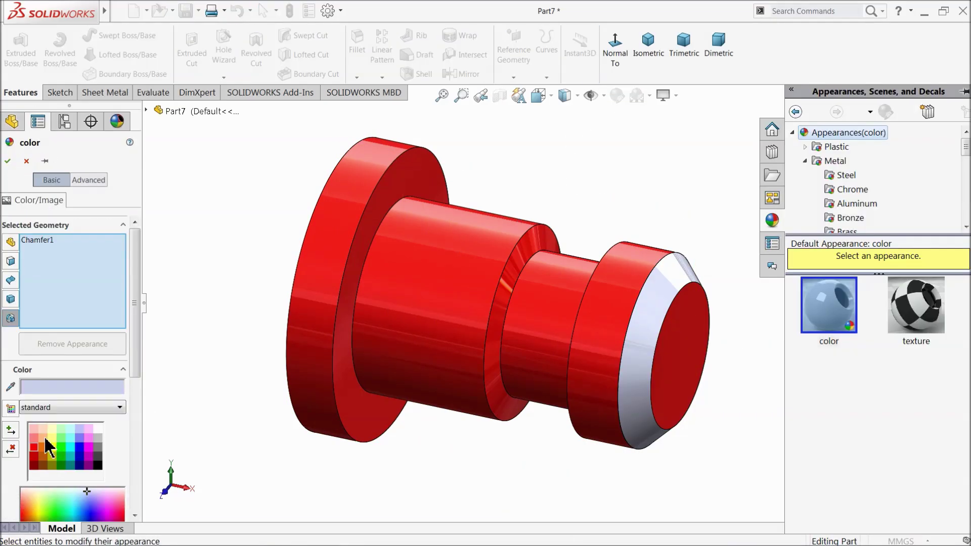
pyautogui.click(39, 447)
pyautogui.click(8, 161)
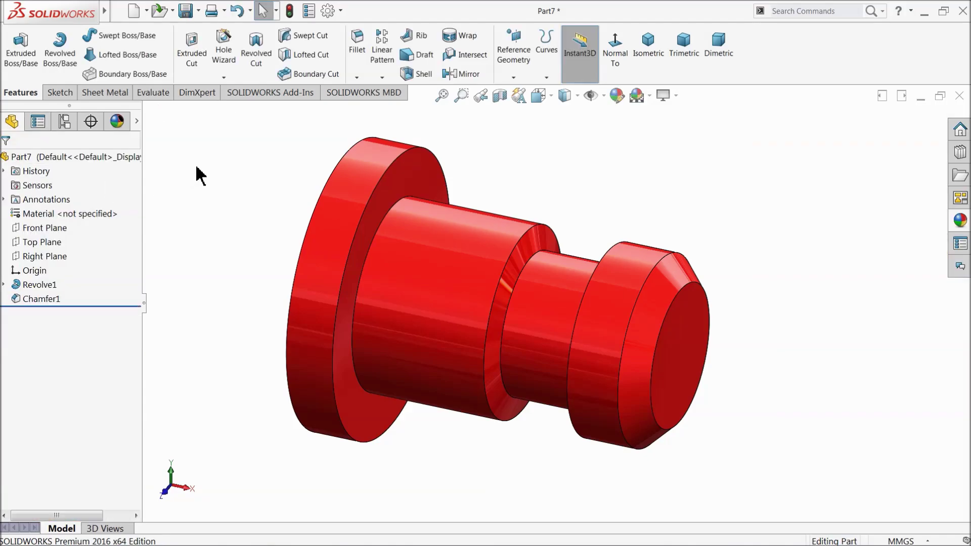
# Save the part in the Car Jack folder as 8.Pin-1
pyautogui.click(187, 11)
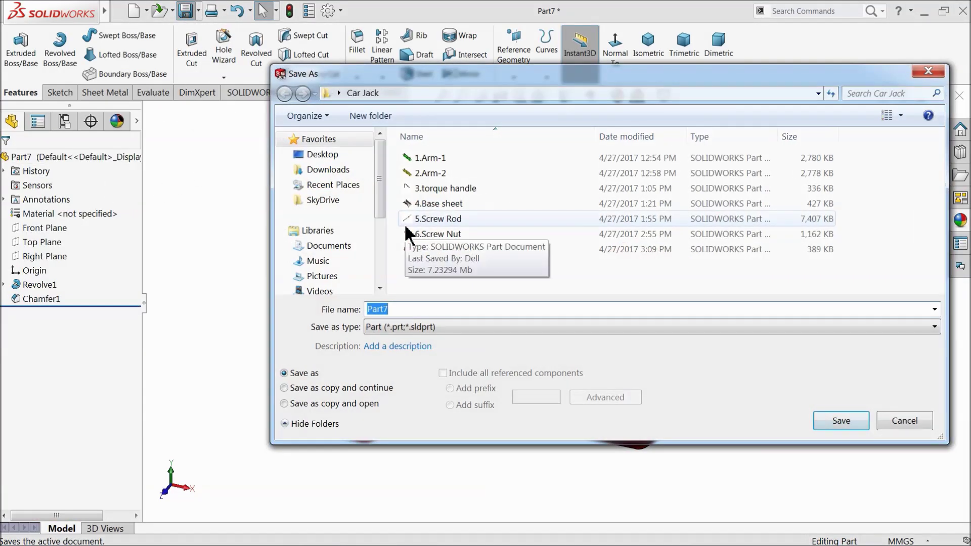
pyautogui.write('8.Pin-1')
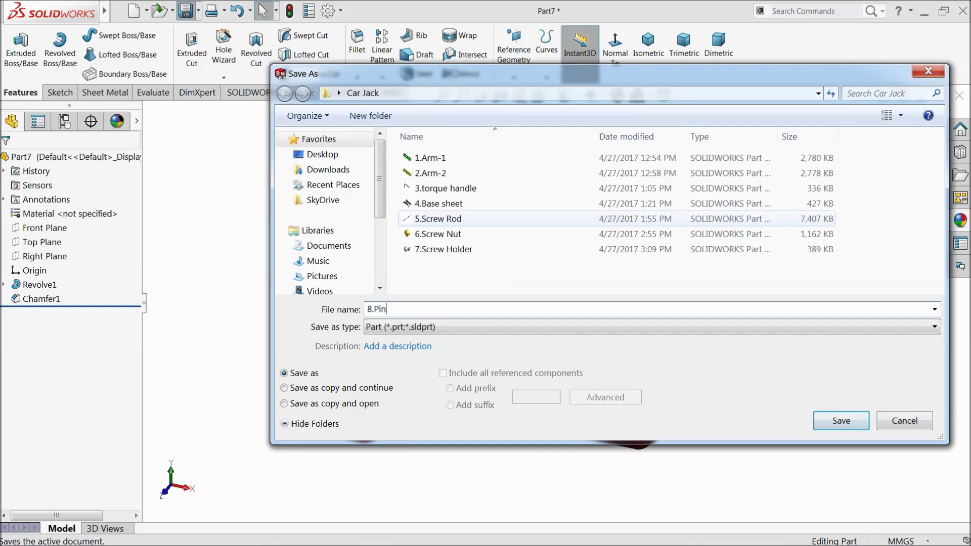
pyautogui.click(842, 420)
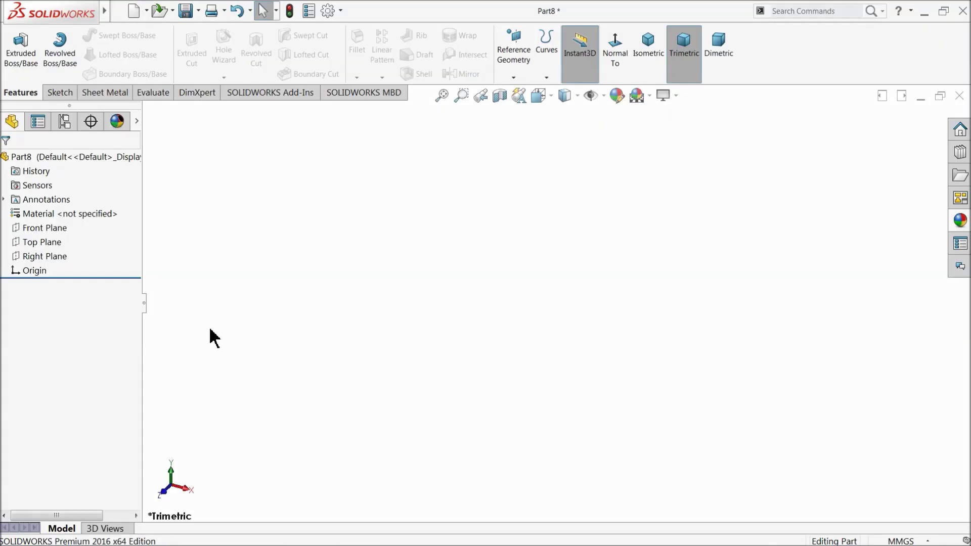
# Sketch a corner rectangle about 213 mm by 42 mm on the Front Plane, with its lower edge level with the origin
pyautogui.click(30, 228)
pyautogui.click(36, 211)
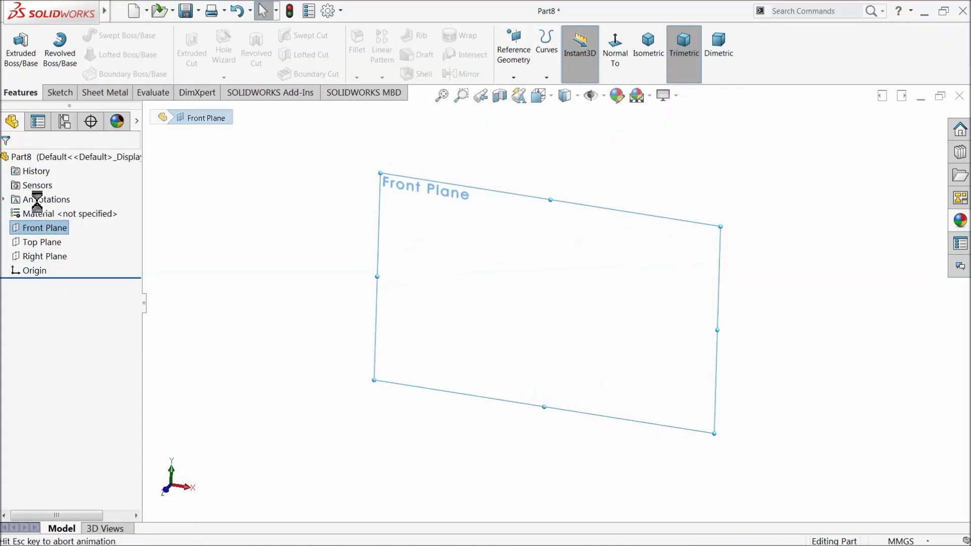
pyautogui.click(81, 53)
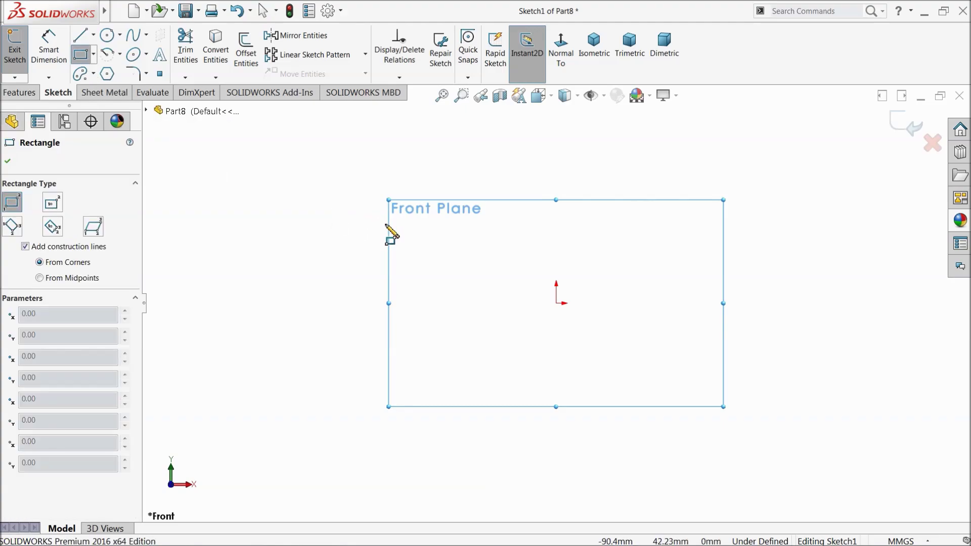
pyautogui.click(410, 224)
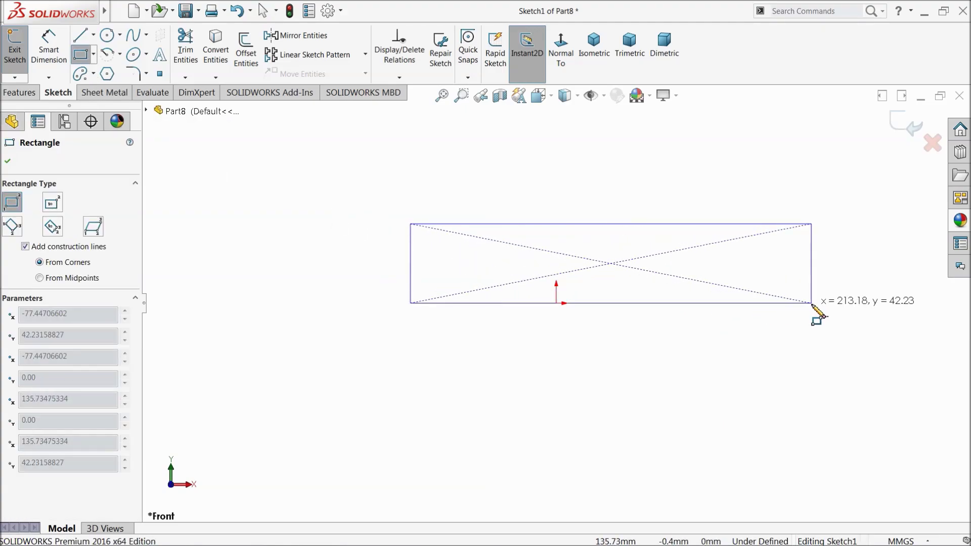
pyautogui.click(812, 304)
pyautogui.scroll(-3, 652, 303)
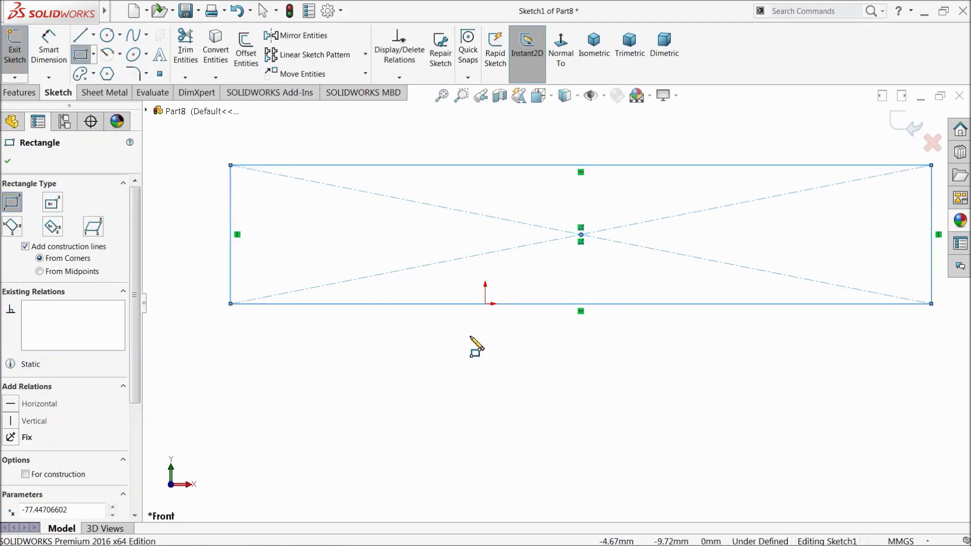
# Add a midpoint relation between the rectangle's lower edge and the origin
pyautogui.rightClick(471, 337)
pyautogui.click(493, 340)
pyautogui.click(487, 305)
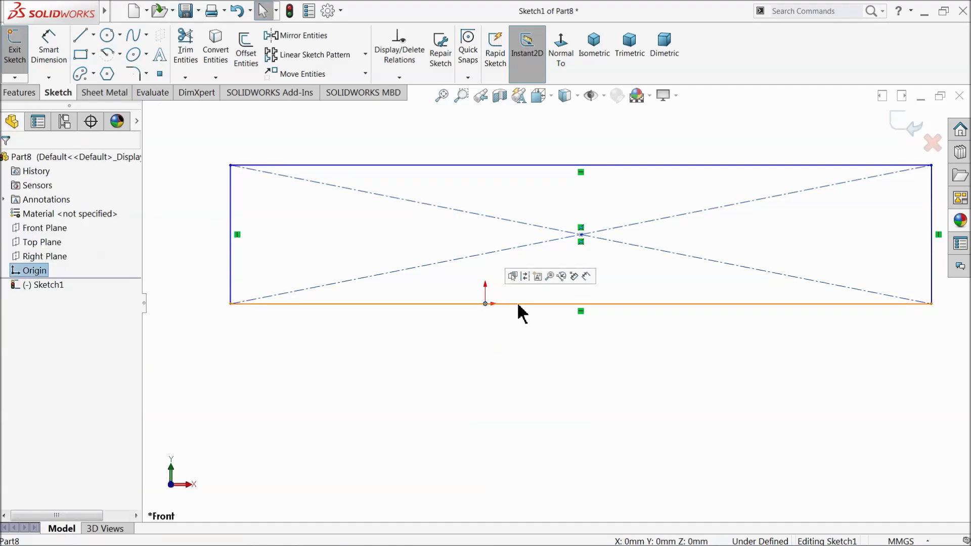
pyautogui.keyDown('ctrl'); pyautogui.click(565, 305); pyautogui.keyUp('ctrl')
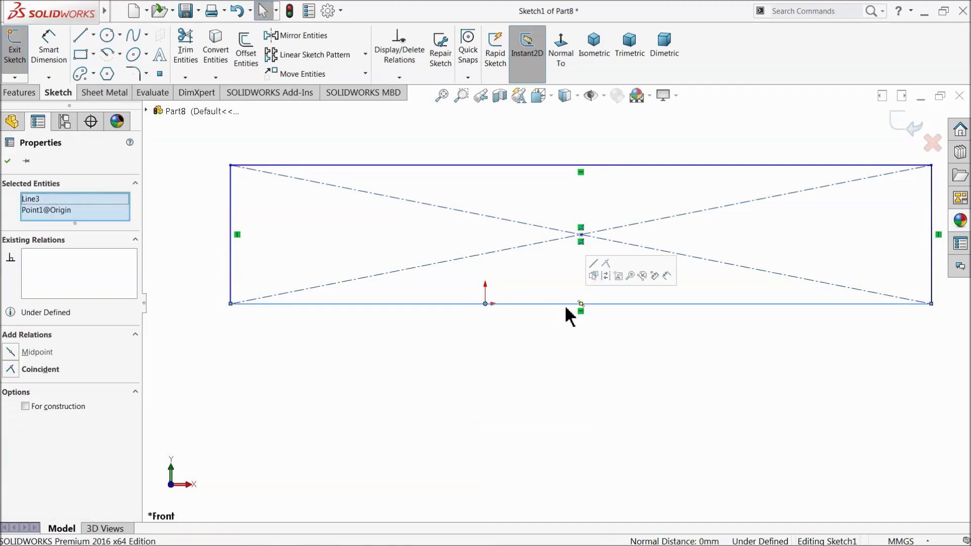
pyautogui.click(594, 268)
pyautogui.click(7, 161)
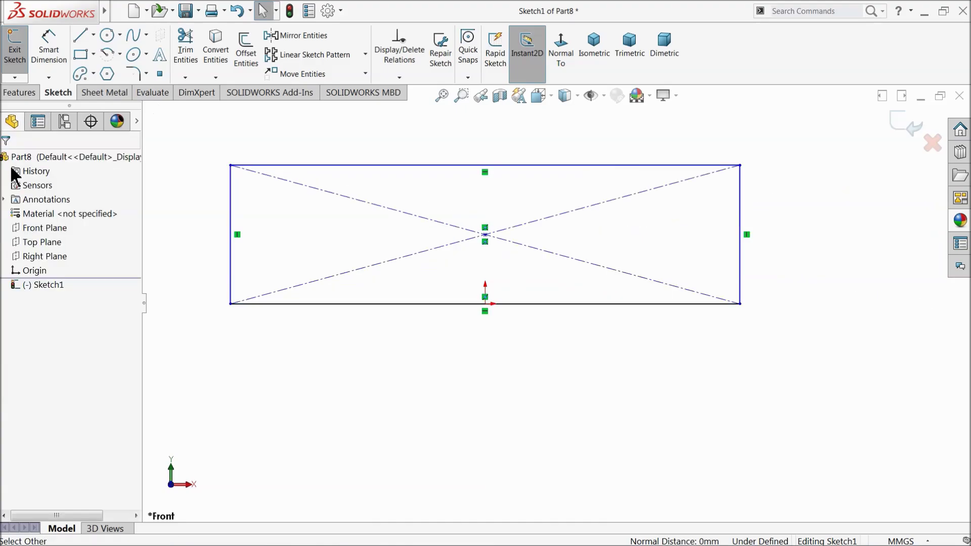
# Dimension the length of the rectangle's lower edge as 60 mm
pyautogui.click(48, 49)
pyautogui.click(441, 305)
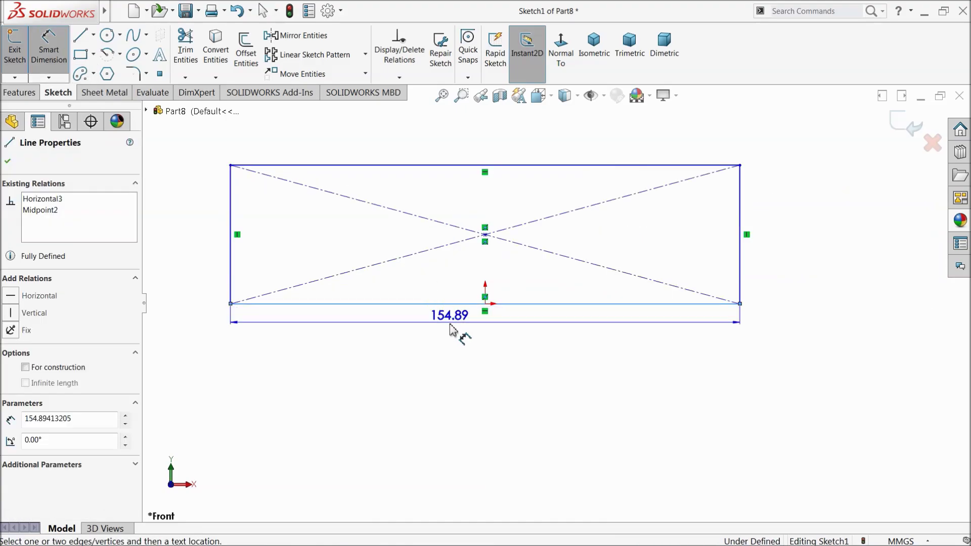
pyautogui.click(457, 346)
pyautogui.write('60')
pyautogui.press('Return')
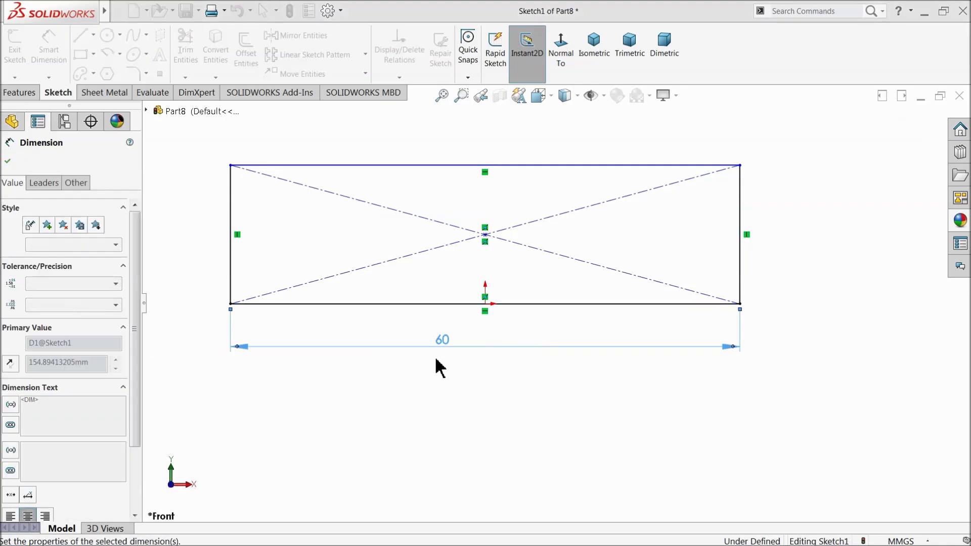
# Dimension the height of the rectangle as 4 mm
pyautogui.click(741, 251)
pyautogui.click(813, 249)
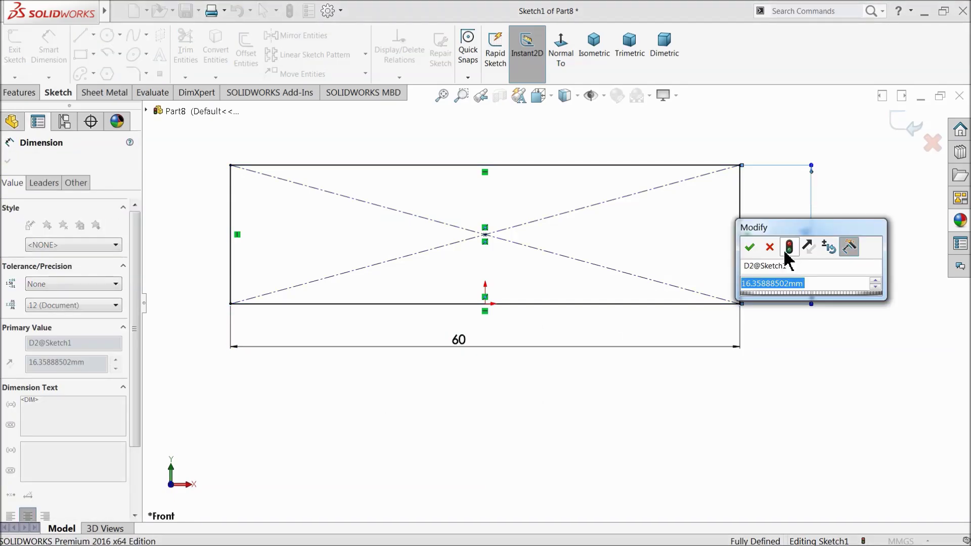
pyautogui.write('4')
pyautogui.click(748, 249)
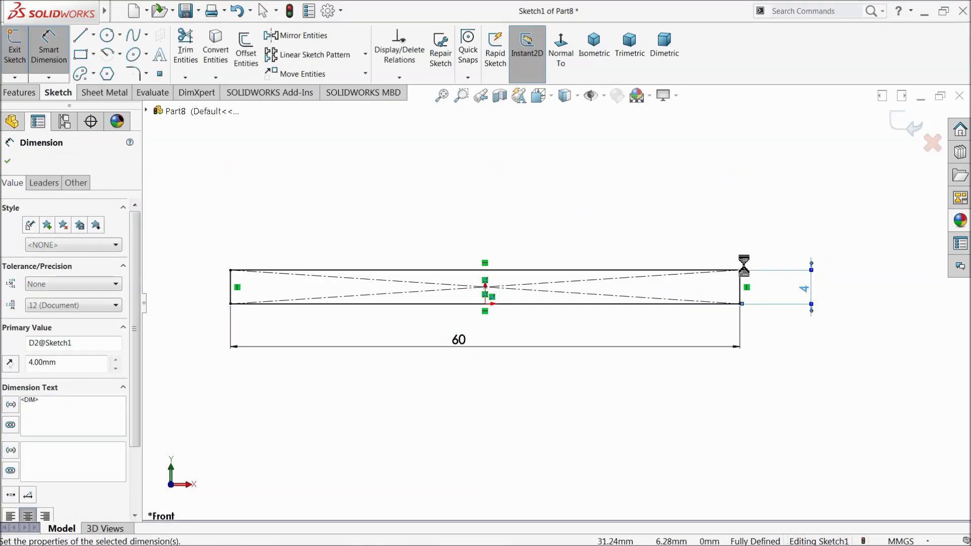
# Revolve the rectangle 360 degrees about its lower edge to form a solid cylinder
pyautogui.click(20, 92)
pyautogui.click(60, 50)
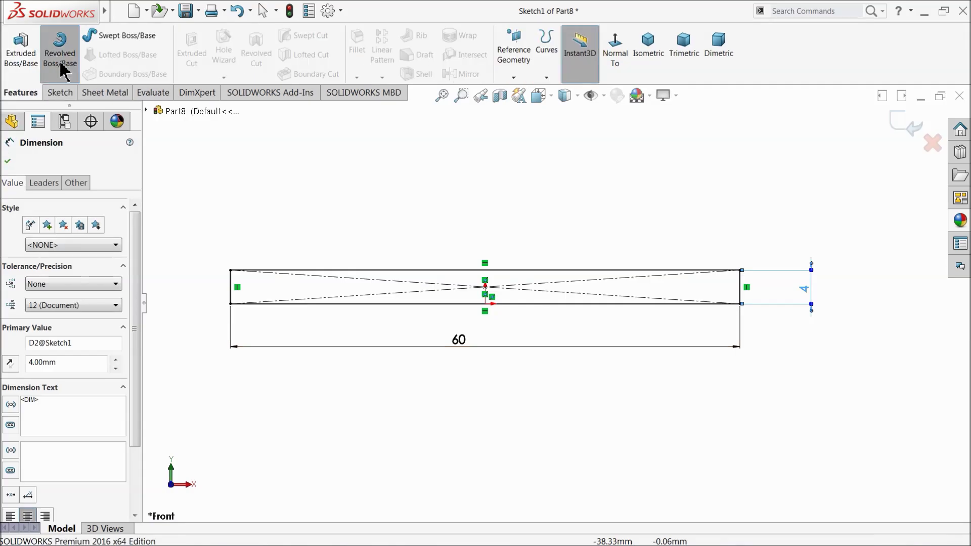
pyautogui.click(473, 279)
pyautogui.scroll(-1, 523, 279)
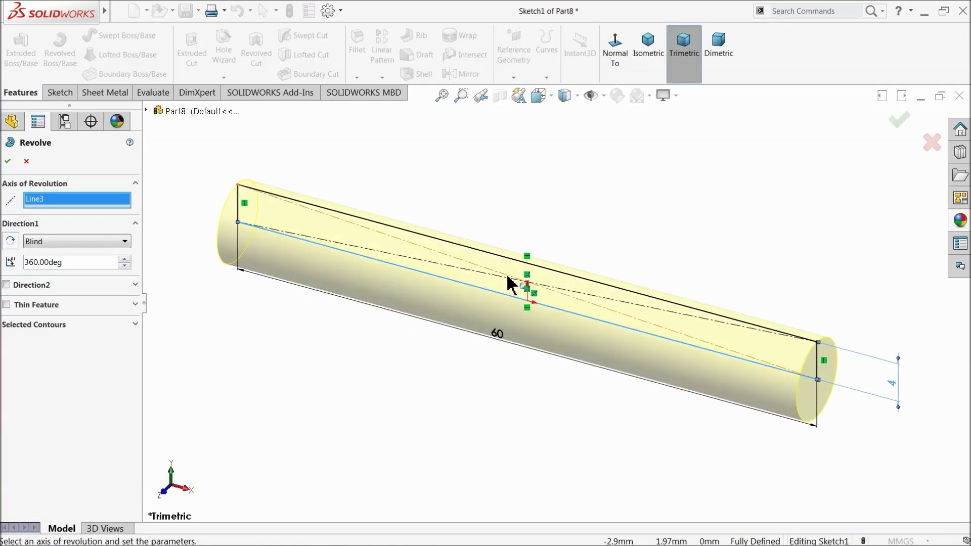
pyautogui.click(9, 162)
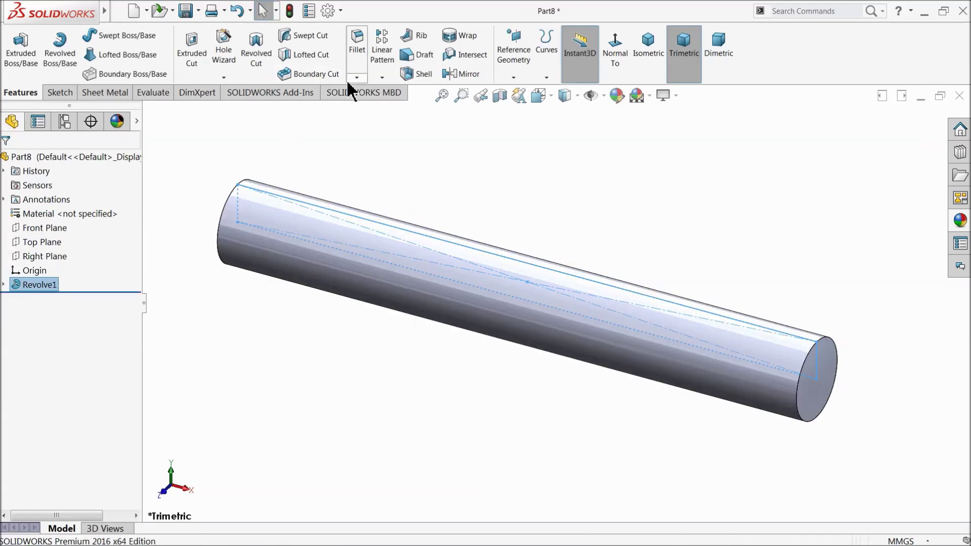
pyautogui.click(357, 77)
pyautogui.click(362, 93)
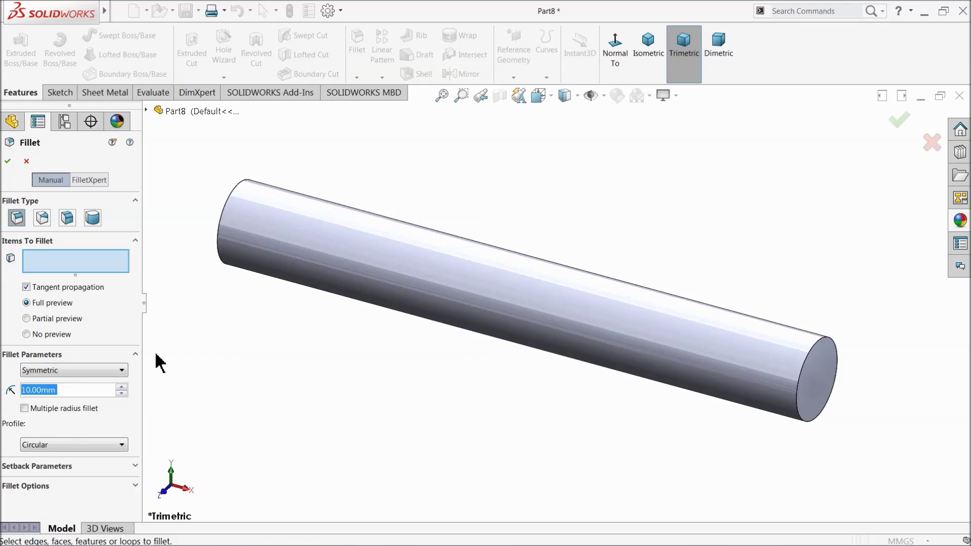
pyautogui.click(26, 162)
# Chamfer both ends of the cylindrical pin with a 1 mm distance at 45 degrees
pyautogui.click(357, 77)
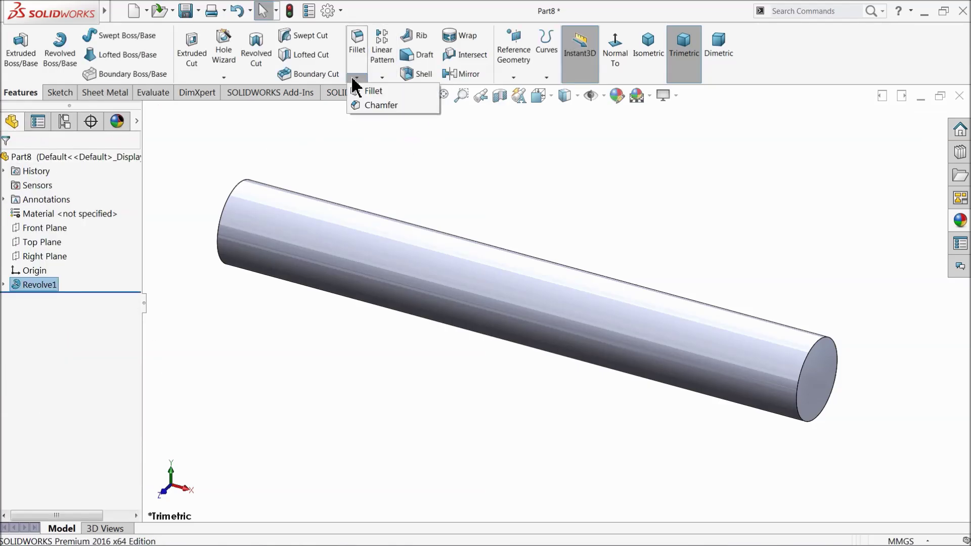
pyautogui.click(382, 103)
pyautogui.write('1')
pyautogui.press('Return')
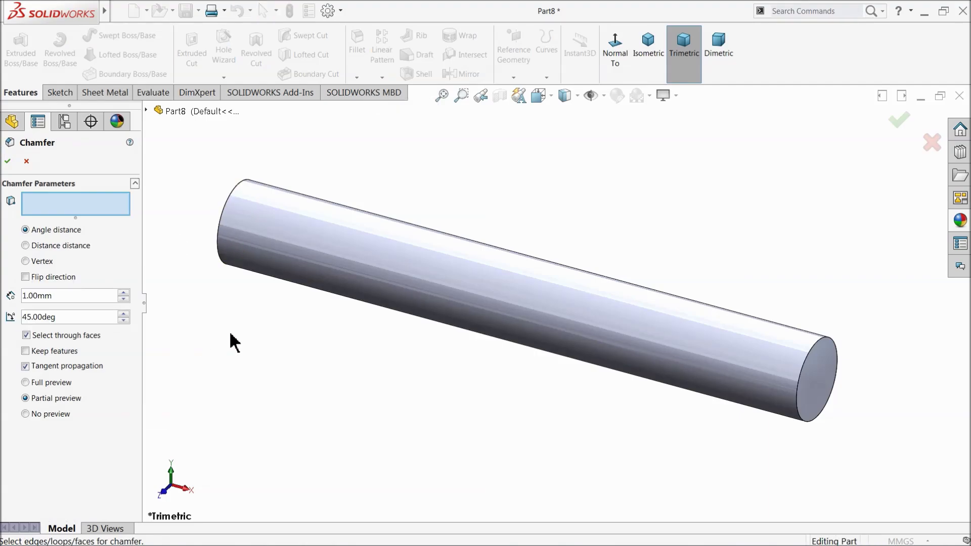
pyautogui.click(225, 215)
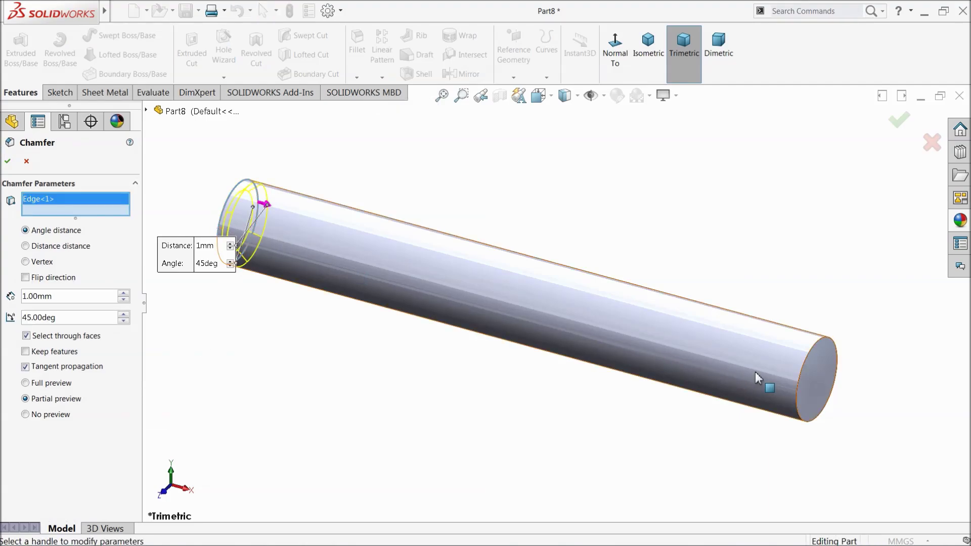
pyautogui.click(810, 392)
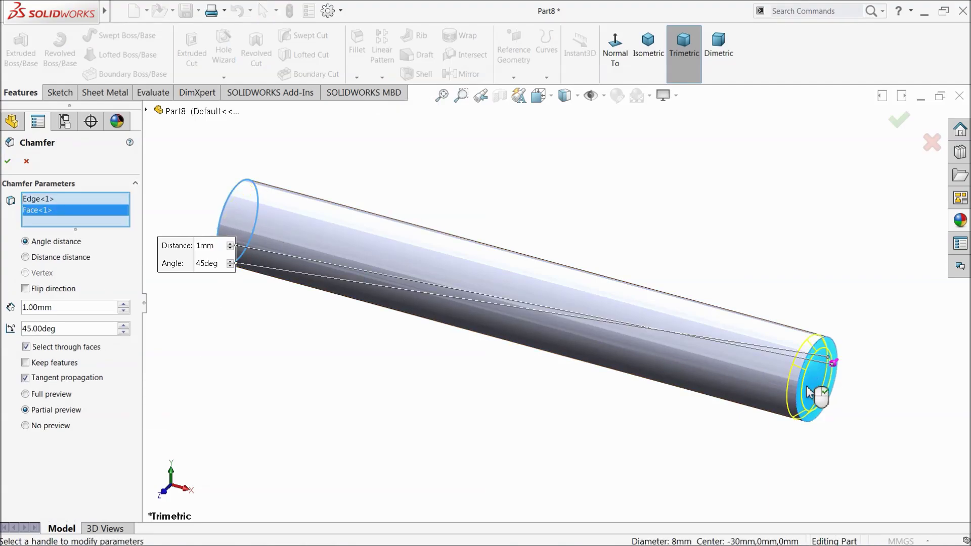
pyautogui.click(7, 161)
# Start a sketch on the Top Plane and view it straight on near the pin's right end
pyautogui.moveTo(269, 319); pyautogui.dragTo(349, 306, button='middle')
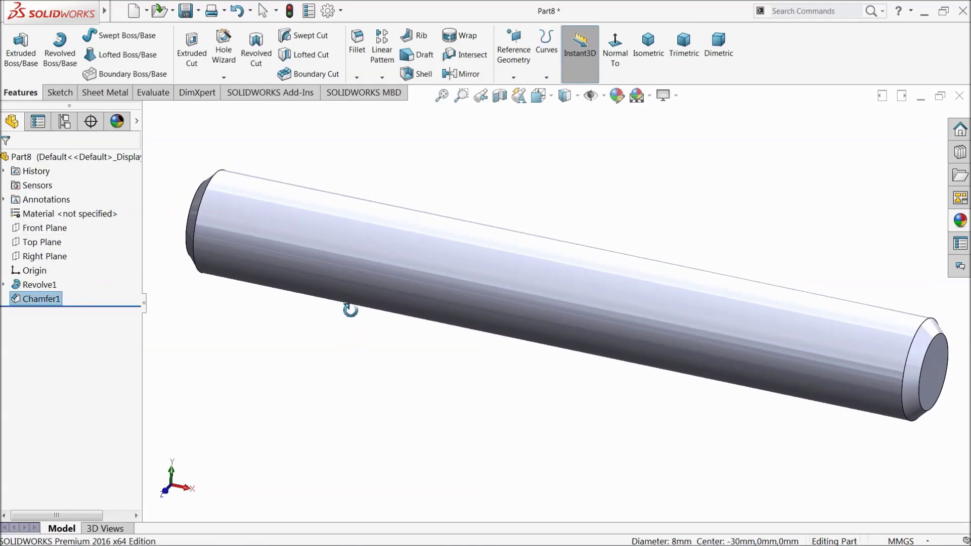
pyautogui.click(28, 247)
pyautogui.click(35, 229)
pyautogui.click(562, 59)
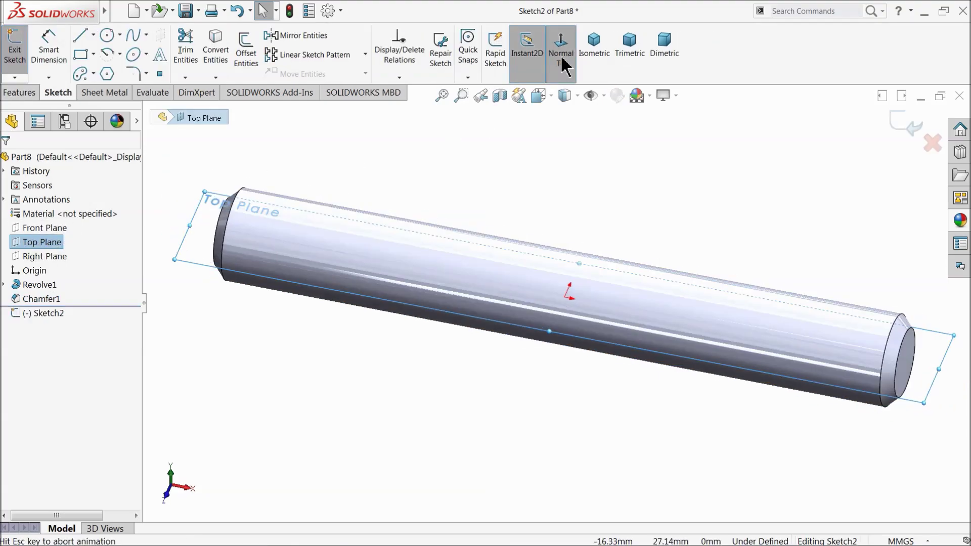
pyautogui.scroll(-4, 769, 334)
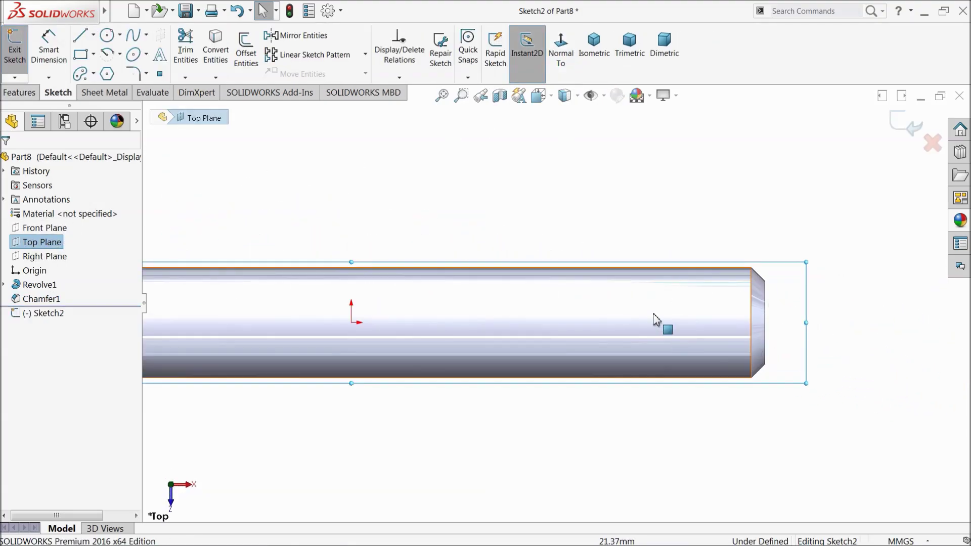
pyautogui.scroll(-2, 719, 377)
pyautogui.click(616, 186)
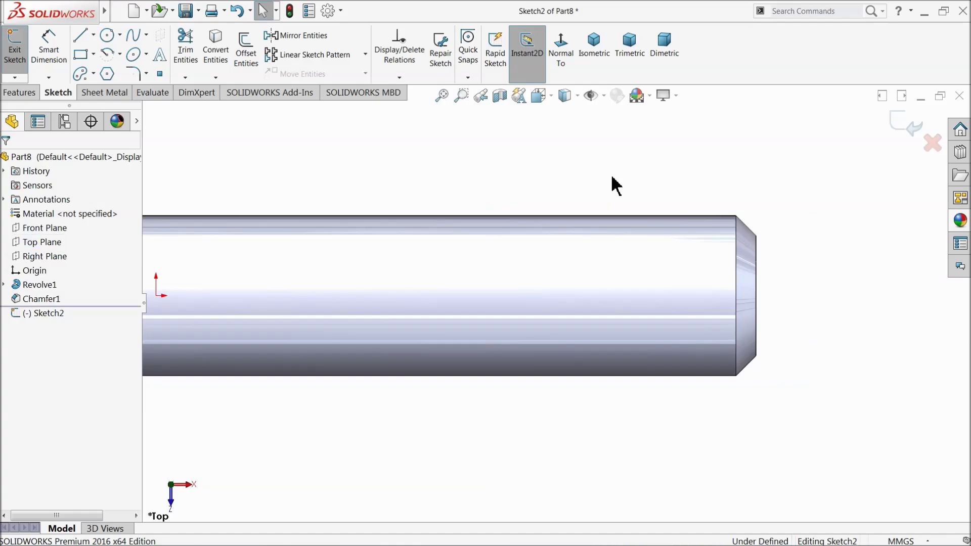
# Sketch two corner rectangles across the pin's lower outline, the right one about 3.5 by 2.5 mm and the left one about 4.3 mm wide
pyautogui.click(81, 55)
pyautogui.scroll(-1, 565, 412)
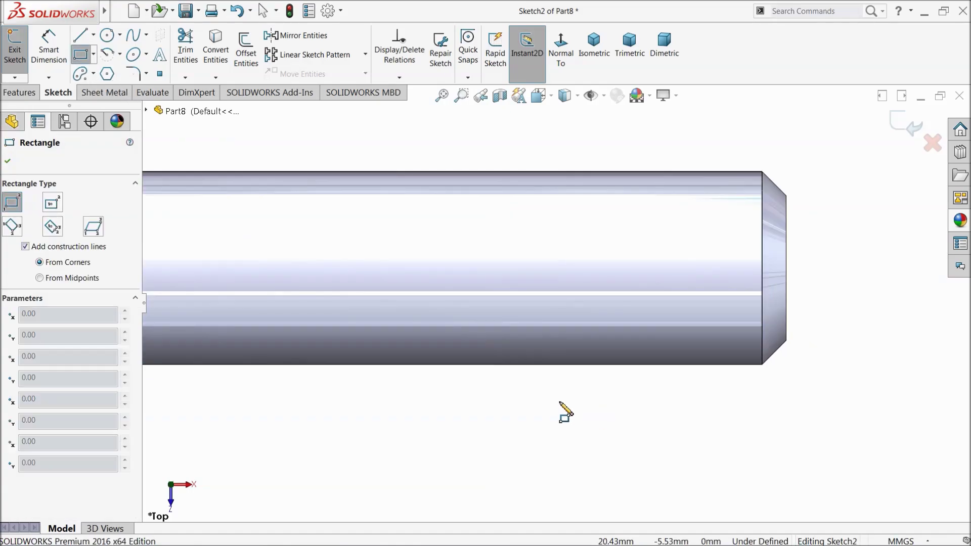
pyautogui.click(505, 390)
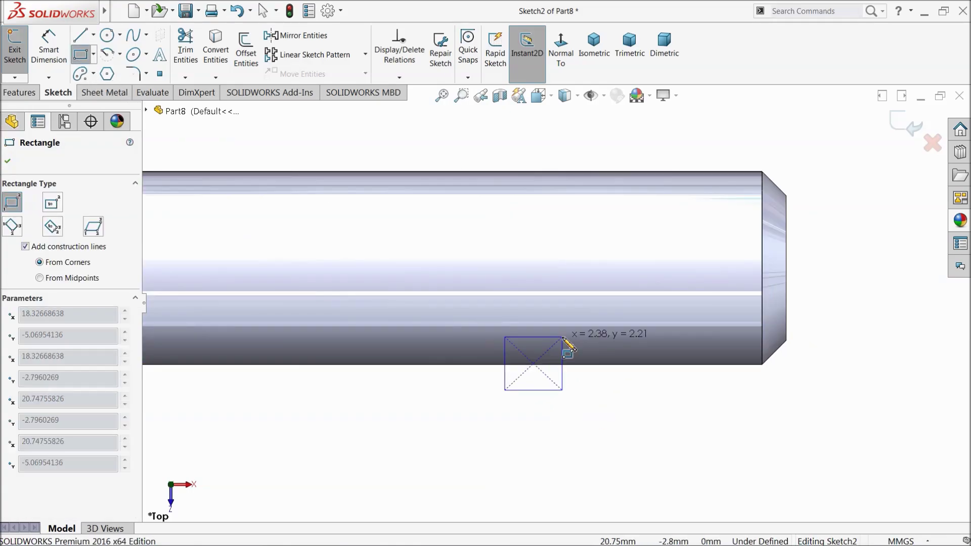
pyautogui.click(590, 330)
pyautogui.scroll(2, 311, 392)
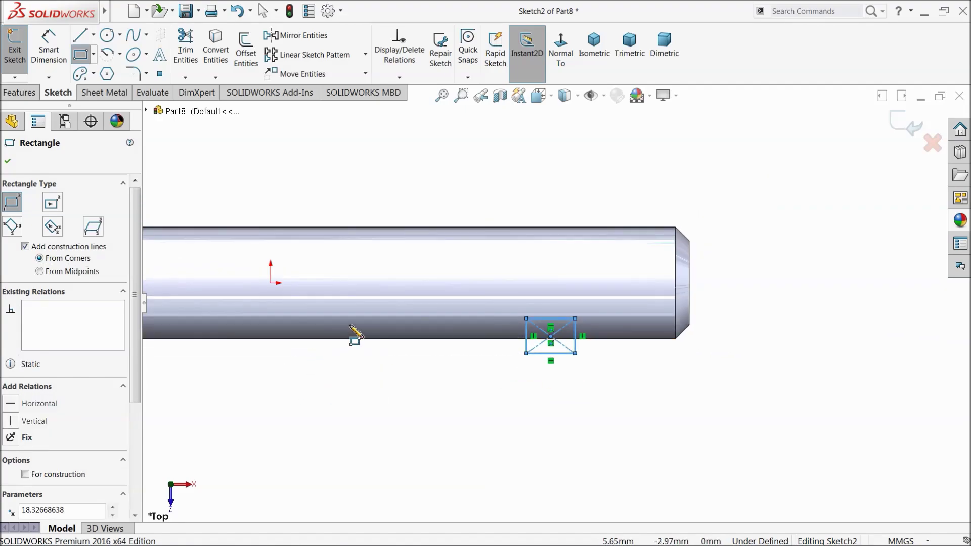
pyautogui.click(349, 325)
pyautogui.click(409, 361)
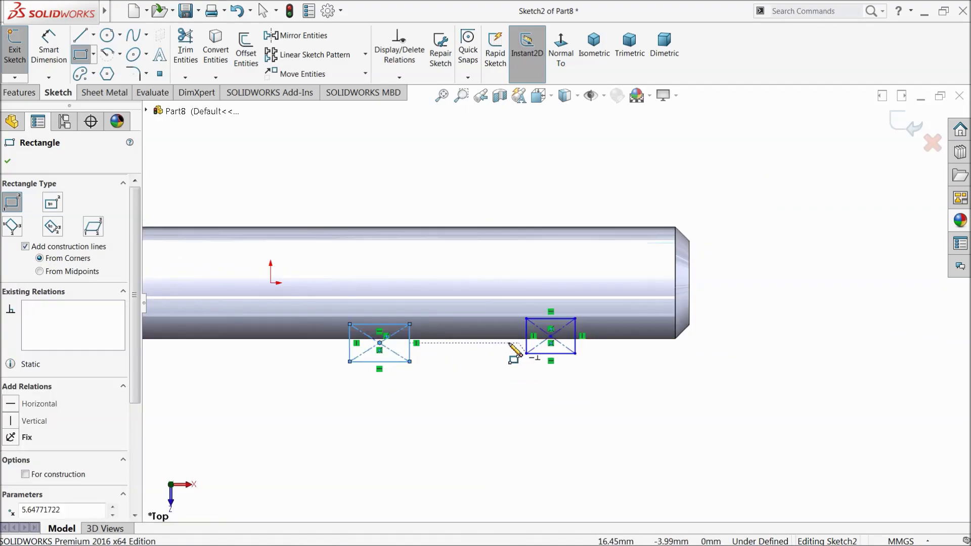
pyautogui.scroll(-2, 455, 315)
pyautogui.rightClick(362, 161)
pyautogui.click(399, 162)
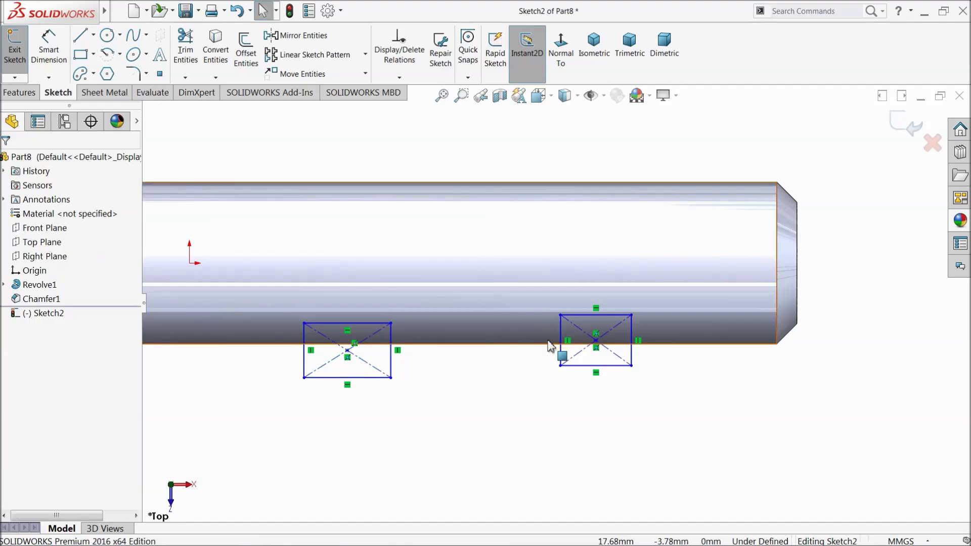
# Make the lower edges of the two rectangles collinear
pyautogui.scroll(-1, 546, 354)
pyautogui.click(607, 370)
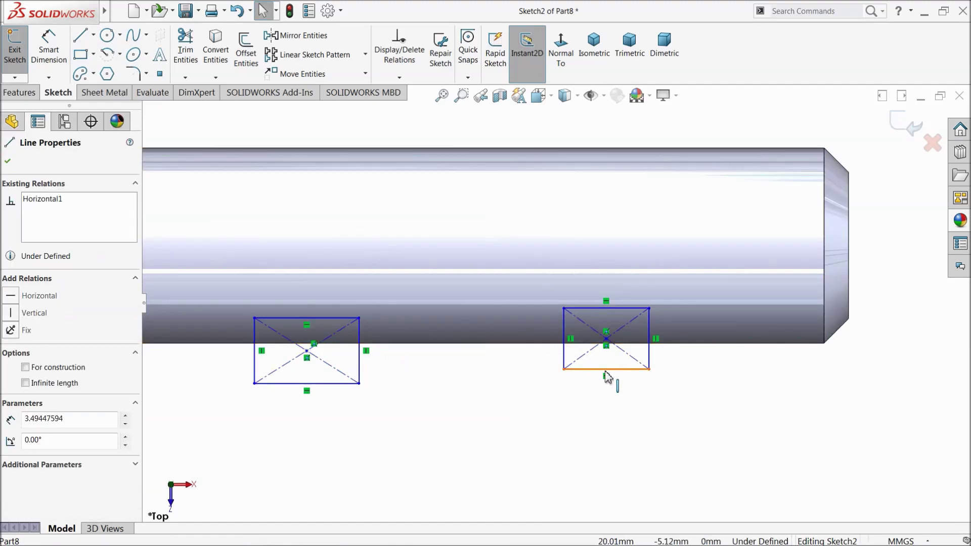
pyautogui.keyDown('ctrl'); pyautogui.click(353, 383); pyautogui.keyUp('ctrl')
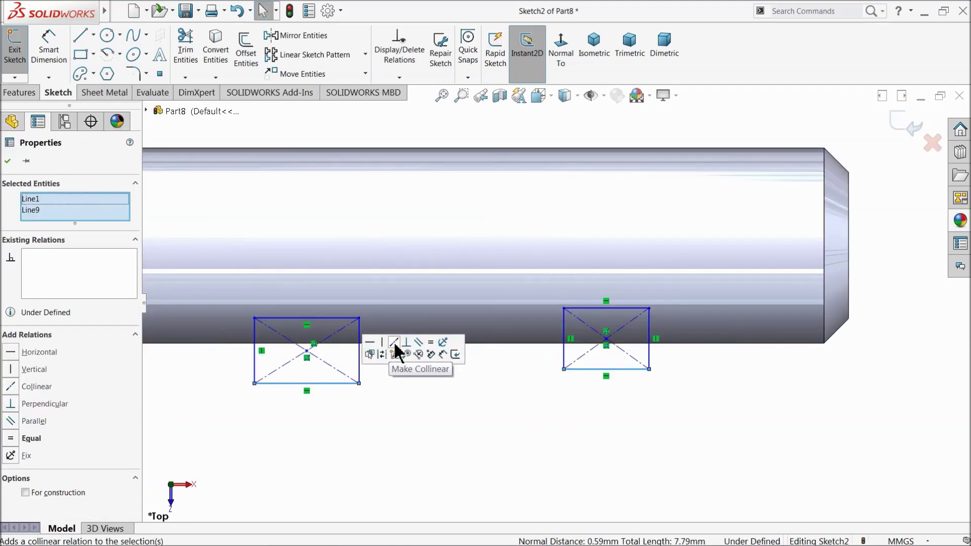
pyautogui.click(394, 343)
pyautogui.click(382, 419)
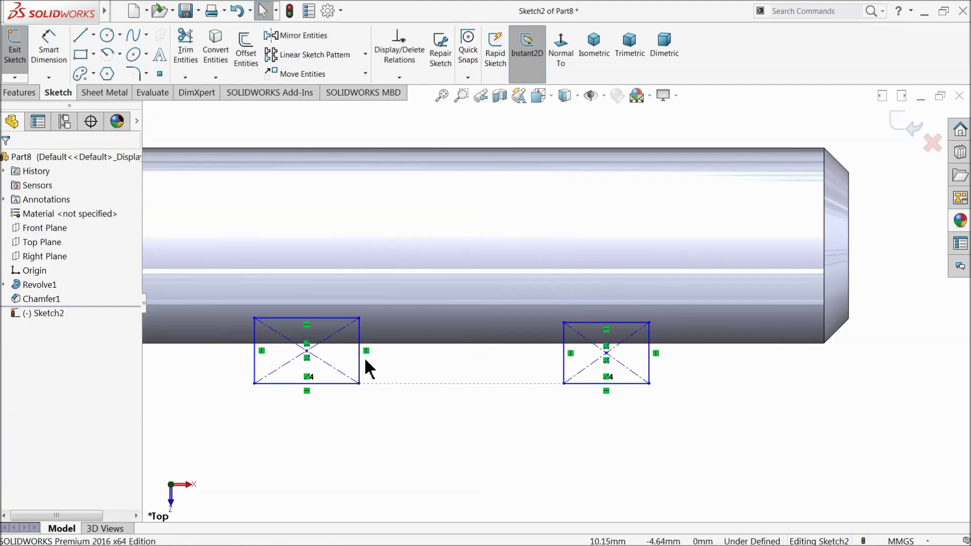
# Add equal relations between the two rectangles' lower edges and between their facing vertical edges
pyautogui.click(334, 385)
pyautogui.keyDown('ctrl'); pyautogui.click(602, 384); pyautogui.keyUp('ctrl')
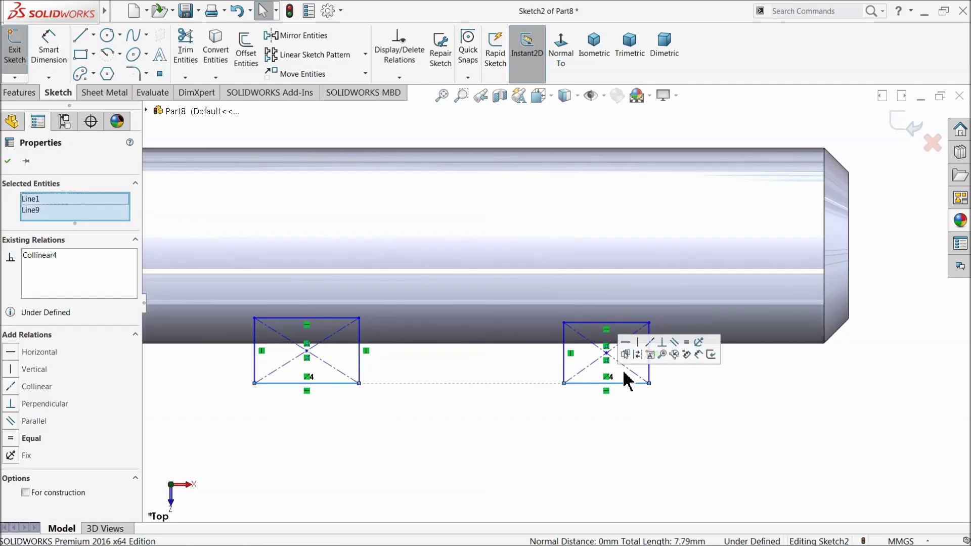
pyautogui.click(686, 346)
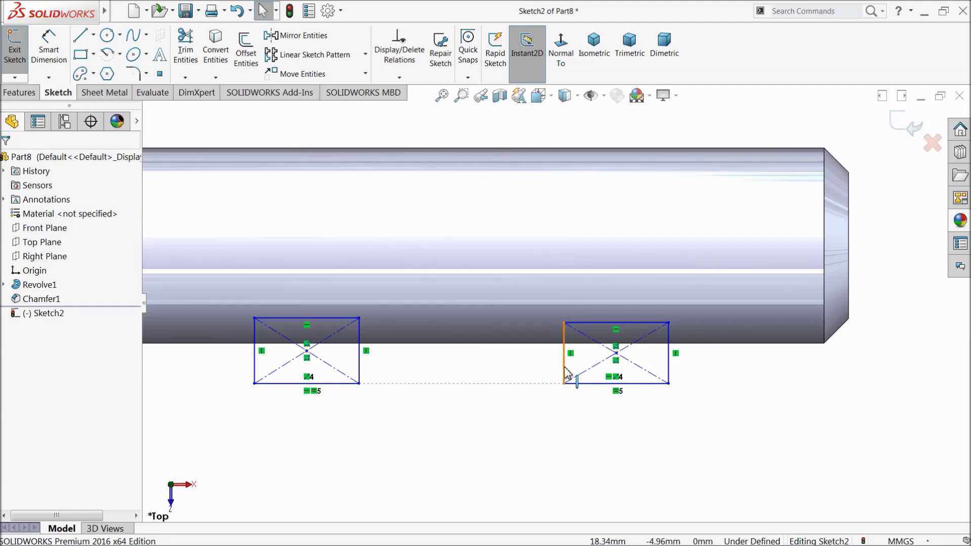
pyautogui.click(565, 379)
pyautogui.keyDown('ctrl'); pyautogui.click(361, 371); pyautogui.keyUp('ctrl')
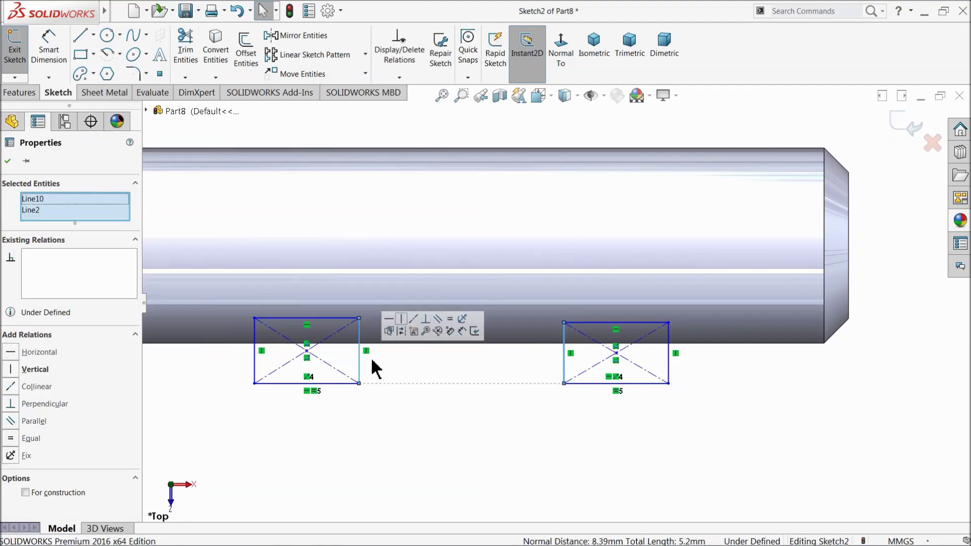
pyautogui.click(450, 319)
pyautogui.click(439, 427)
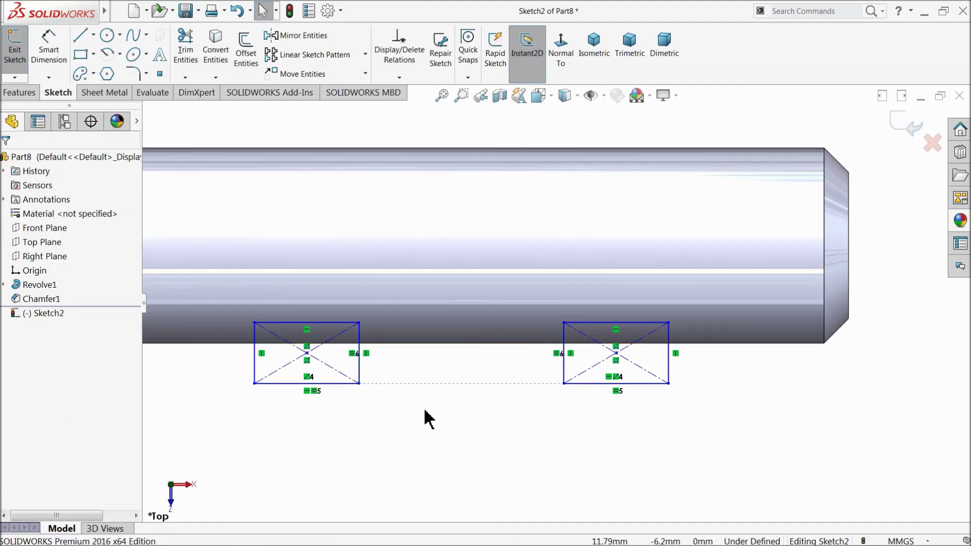
# Dimension the width of the right rectangle as 0.7 mm
pyautogui.click(48, 48)
pyautogui.scroll(2, 562, 370)
pyautogui.scroll(-2, 613, 380)
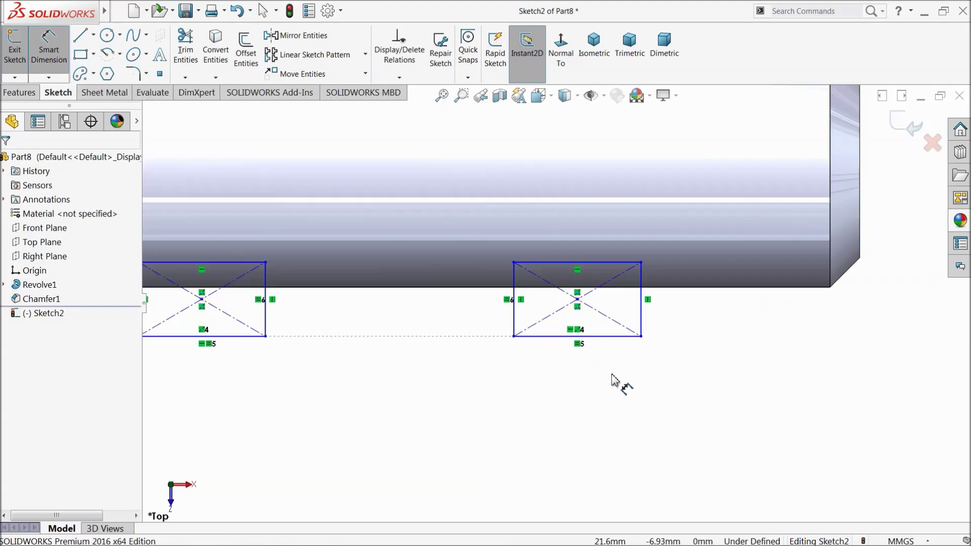
pyautogui.click(594, 337)
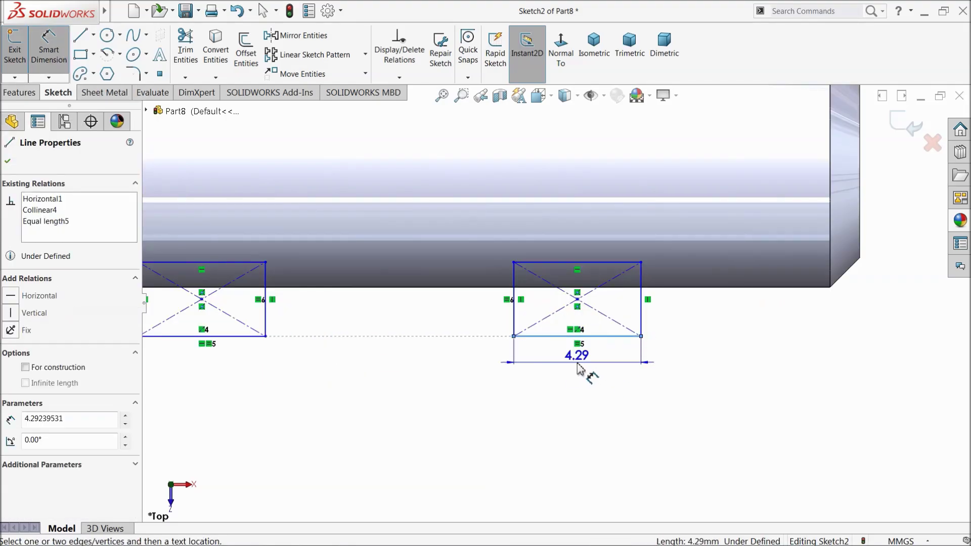
pyautogui.click(586, 372)
pyautogui.write('0.7')
pyautogui.press('Return')
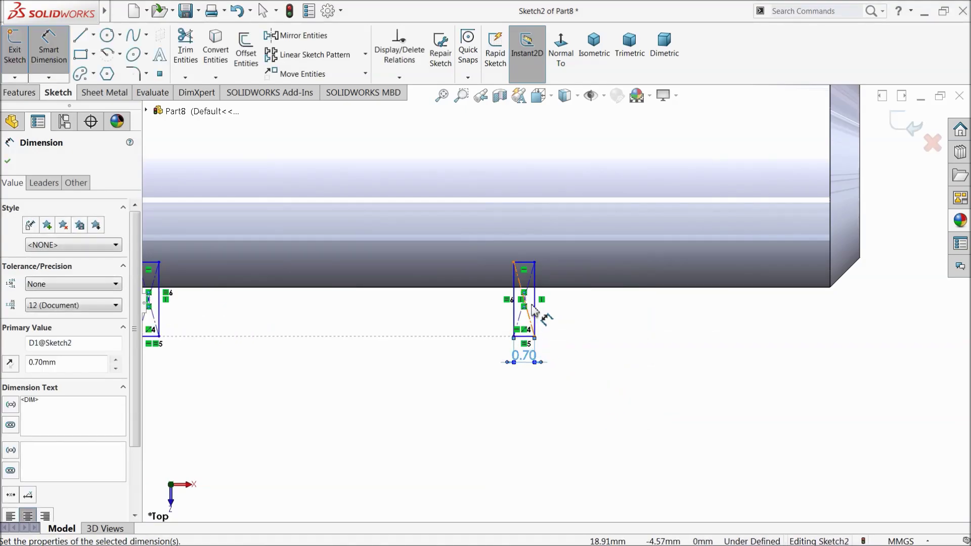
# Dimension the height of the right rectangle as 1.3 mm
pyautogui.scroll(-5, 534, 309)
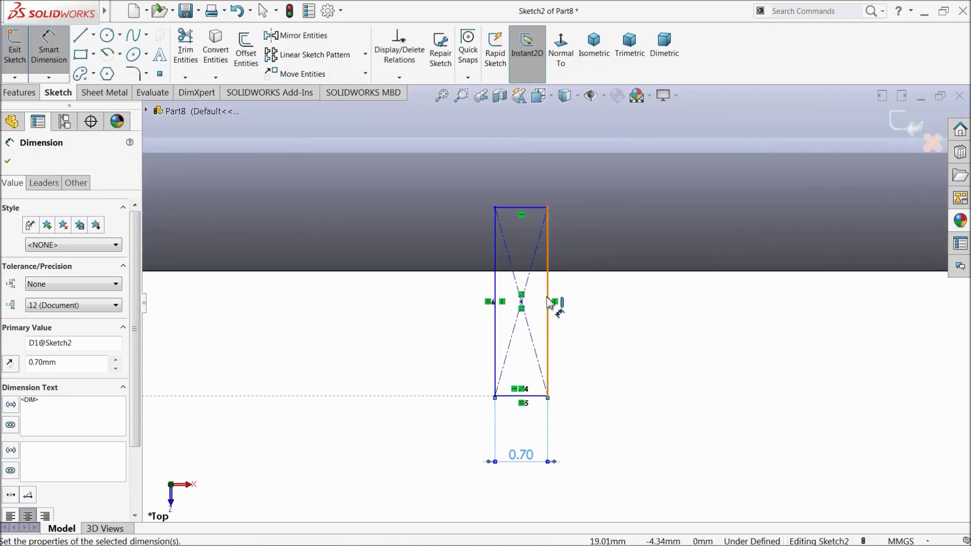
pyautogui.click(549, 306)
pyautogui.click(602, 304)
pyautogui.write('1.3')
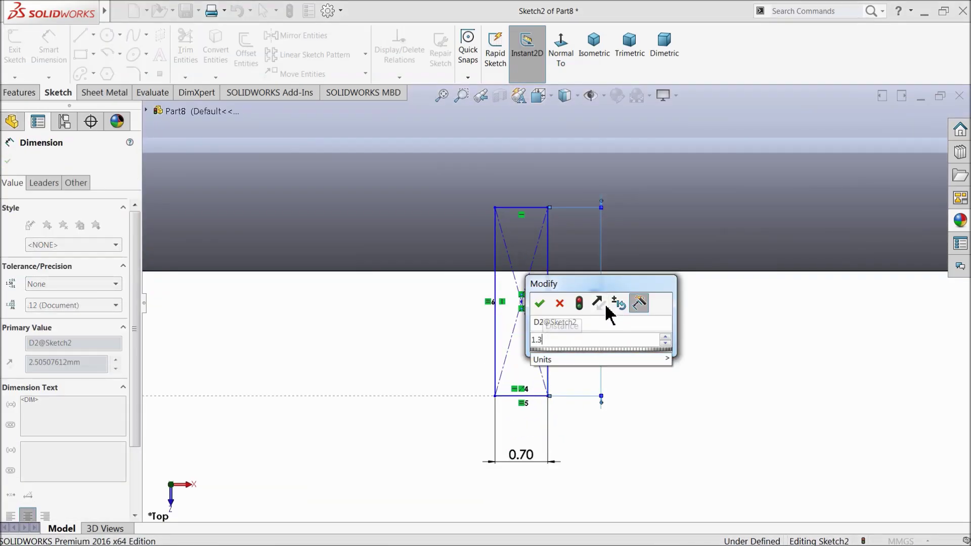
pyautogui.click(560, 304)
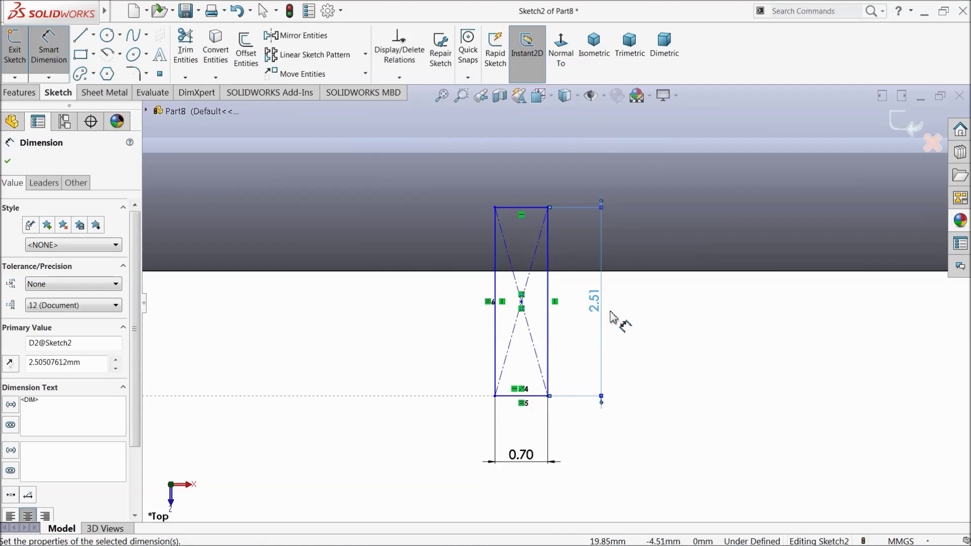
pyautogui.click(595, 306)
pyautogui.write('1.')
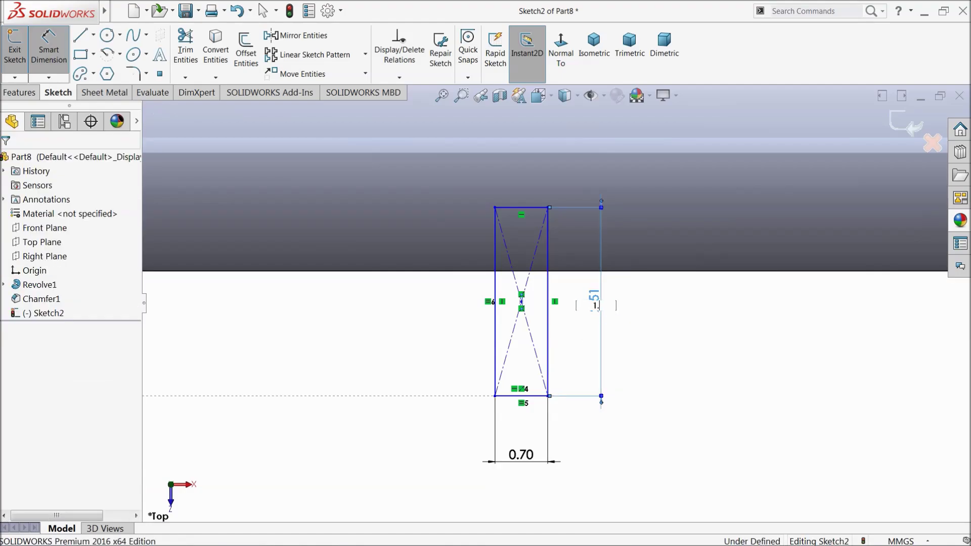
pyautogui.write('3')
pyautogui.press('Return')
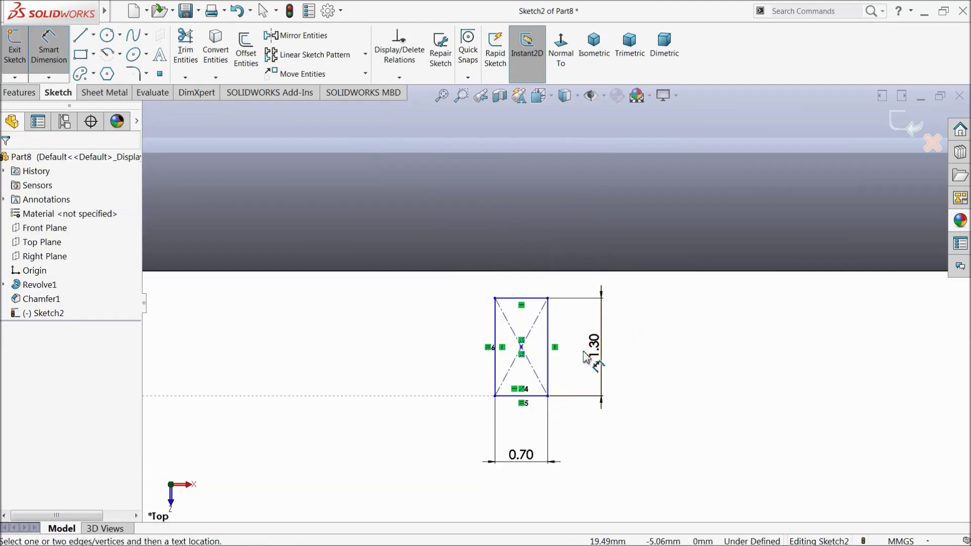
# Dimension the horizontal distance from the origin to the right rectangle's lower-left corner as 25.5 mm
pyautogui.scroll(3, 665, 348)
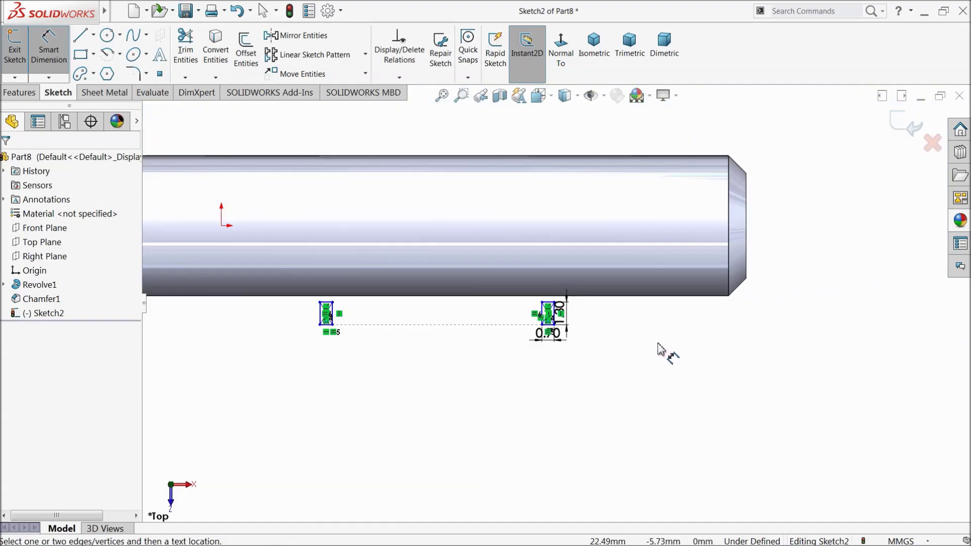
pyautogui.scroll(-2, 526, 302)
pyautogui.scroll(3, 567, 303)
pyautogui.scroll(-2, 307, 274)
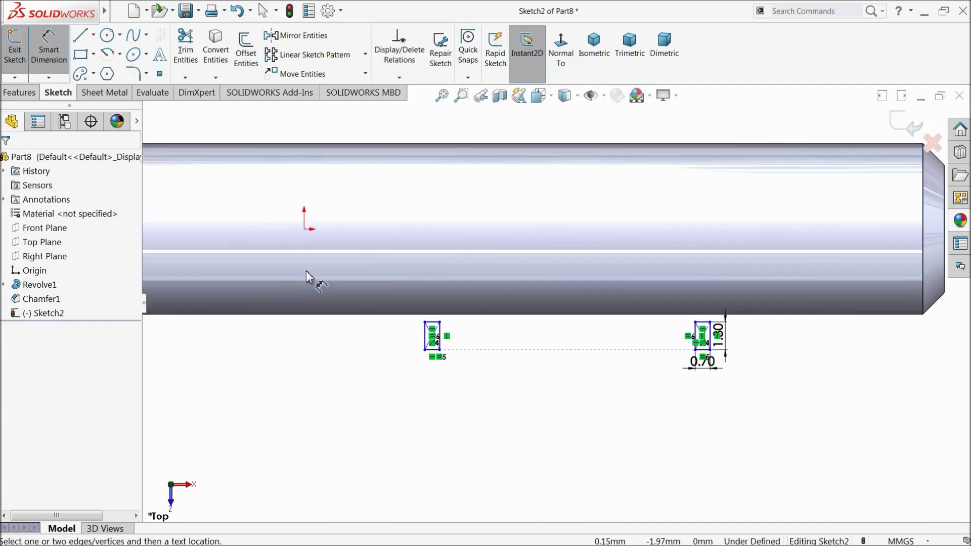
pyautogui.click(305, 230)
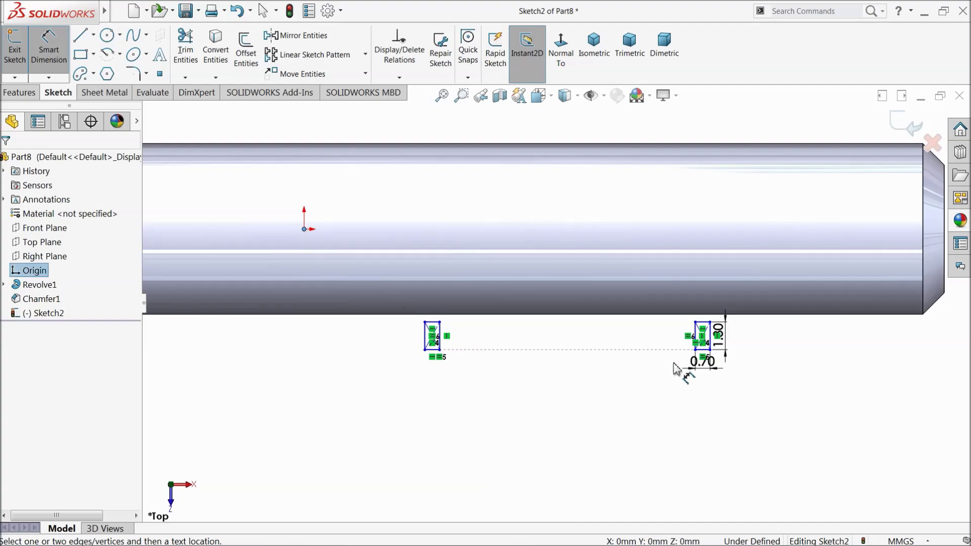
pyautogui.click(696, 350)
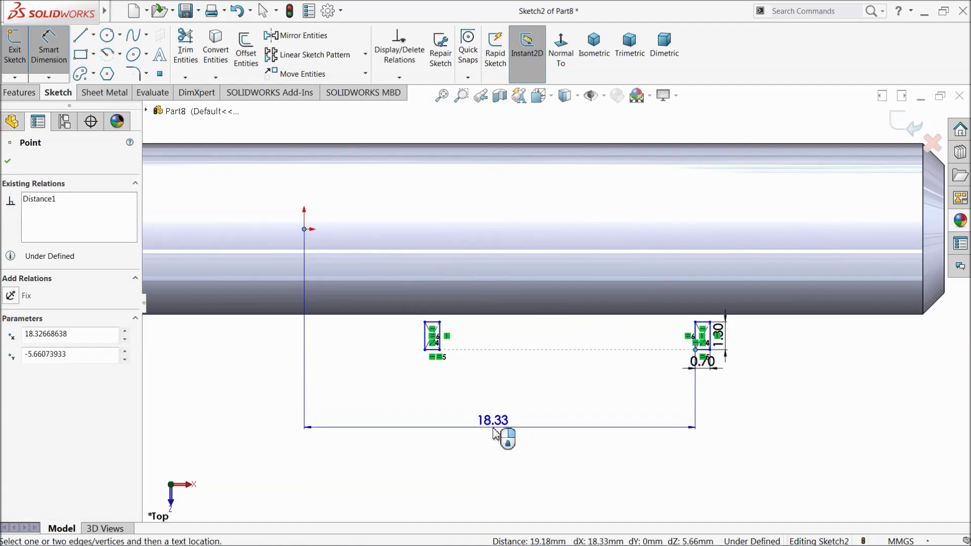
pyautogui.click(496, 435)
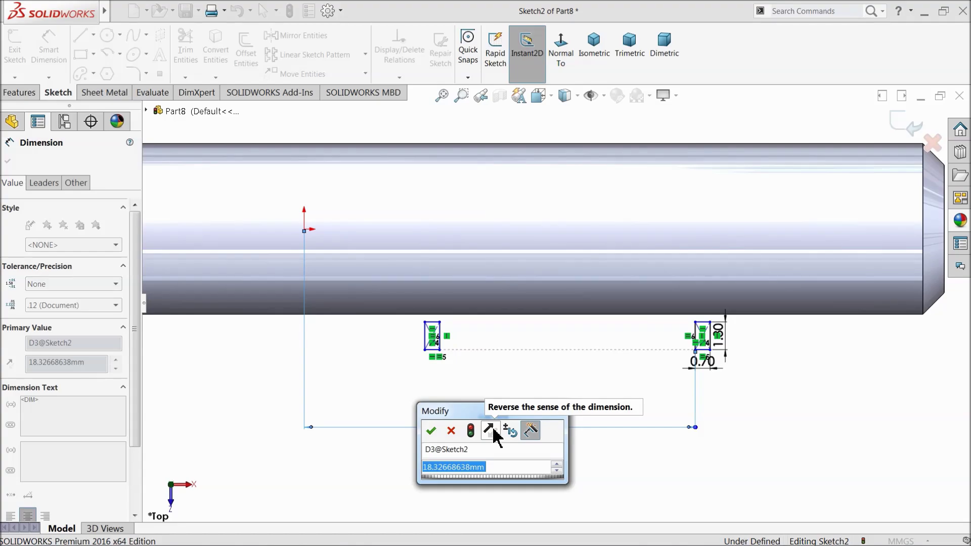
pyautogui.write('25.5')
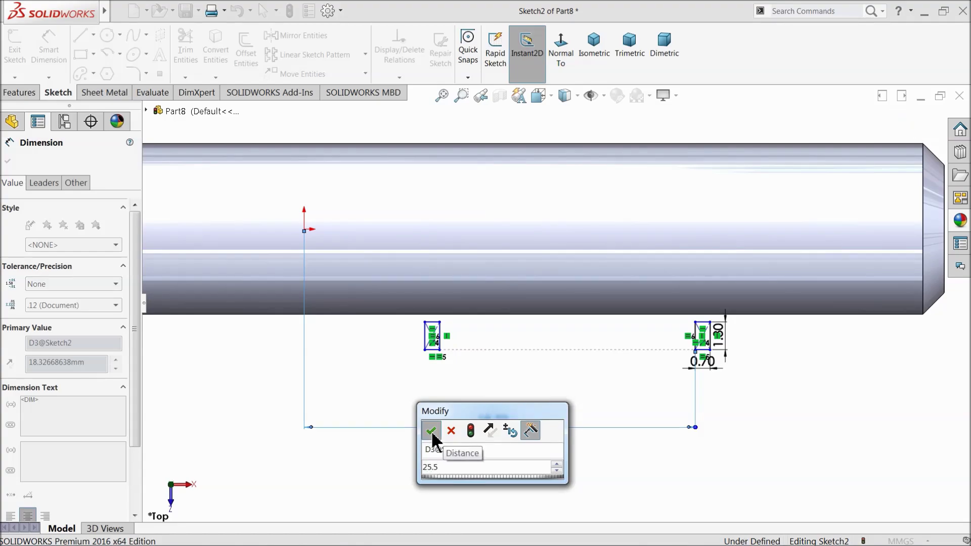
pyautogui.click(430, 431)
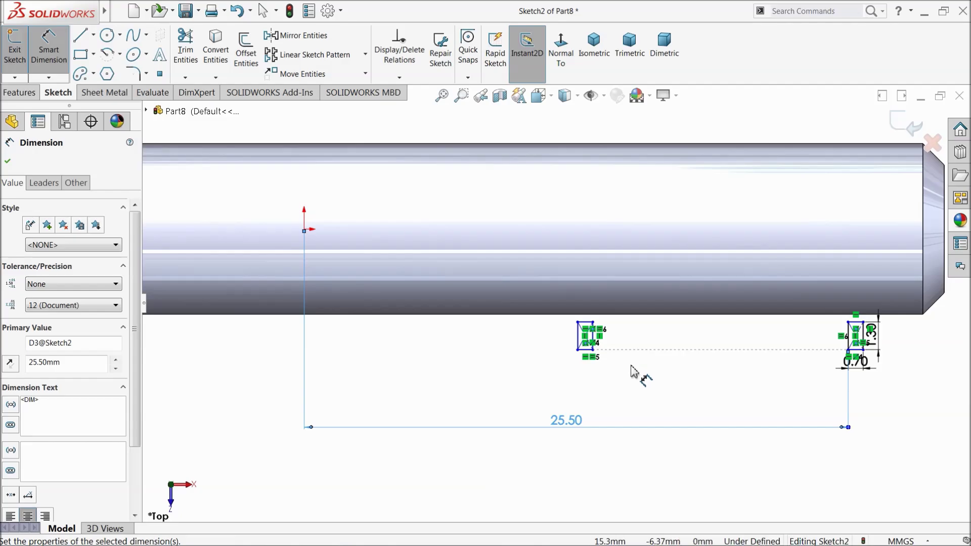
# Dimension the gap between the two rectangles' facing vertical edges as 8 mm
pyautogui.scroll(-2, 840, 364)
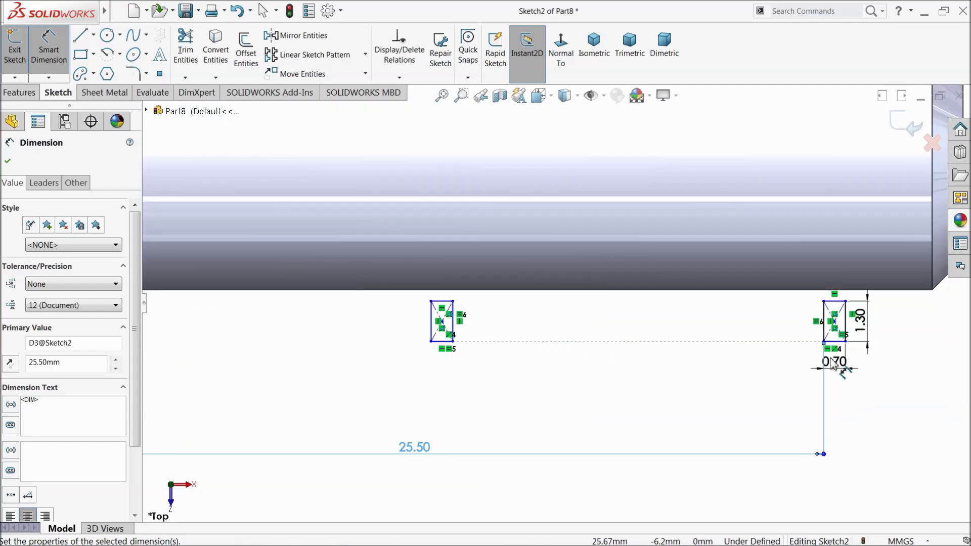
pyautogui.click(679, 378)
pyautogui.click(453, 334)
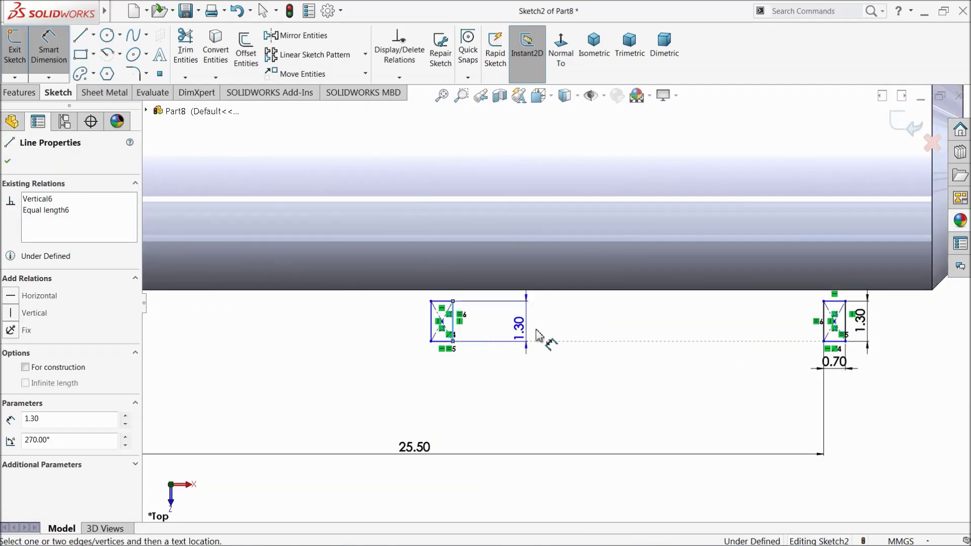
pyautogui.click(824, 324)
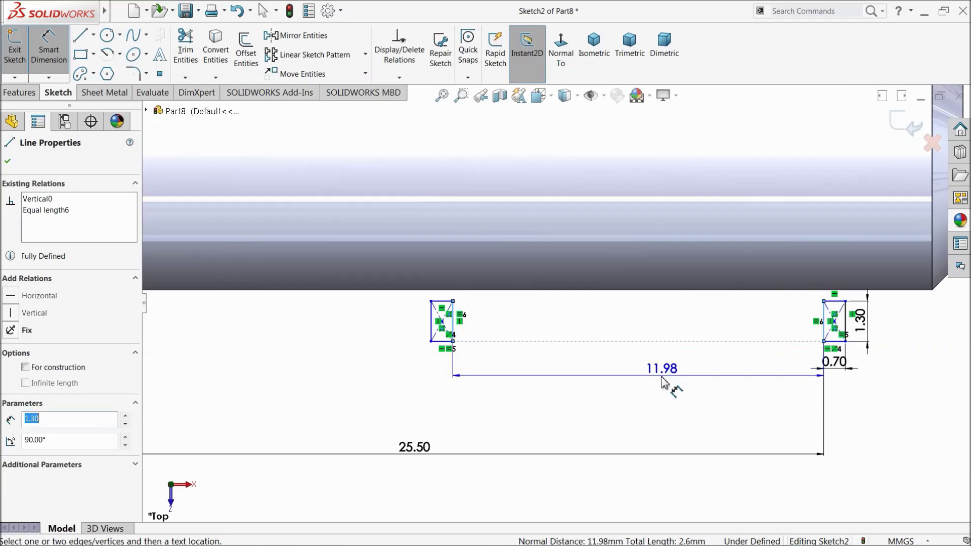
pyautogui.click(627, 390)
pyautogui.write('8')
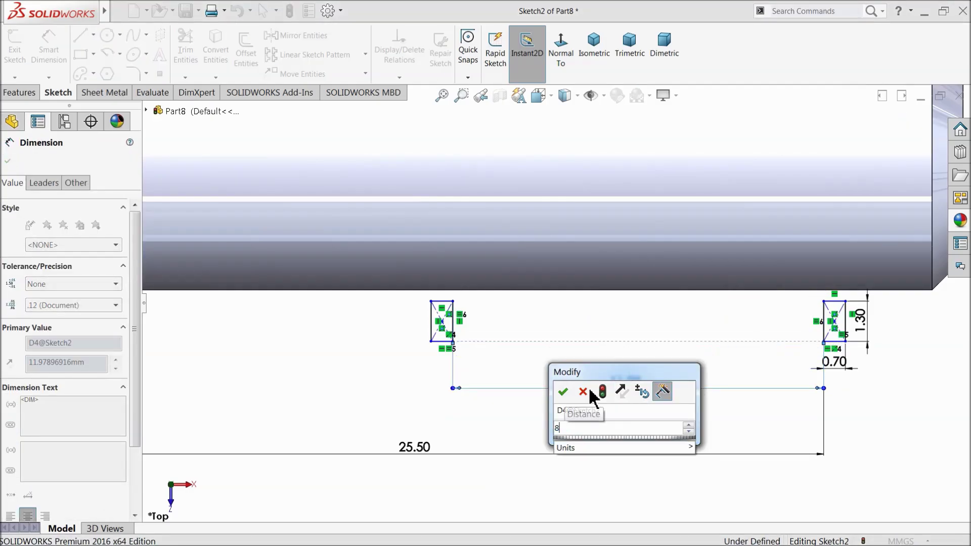
pyautogui.click(563, 392)
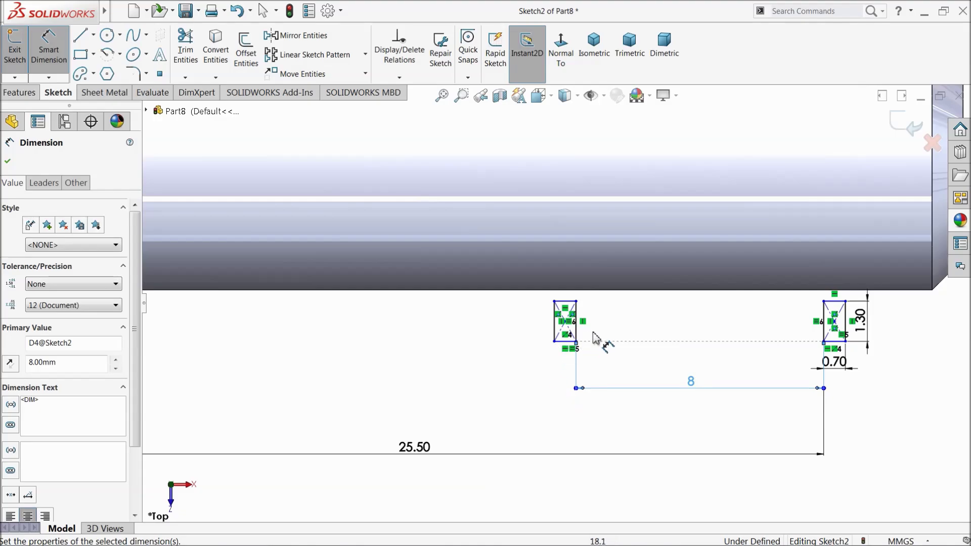
pyautogui.scroll(3, 597, 338)
pyautogui.click(424, 340)
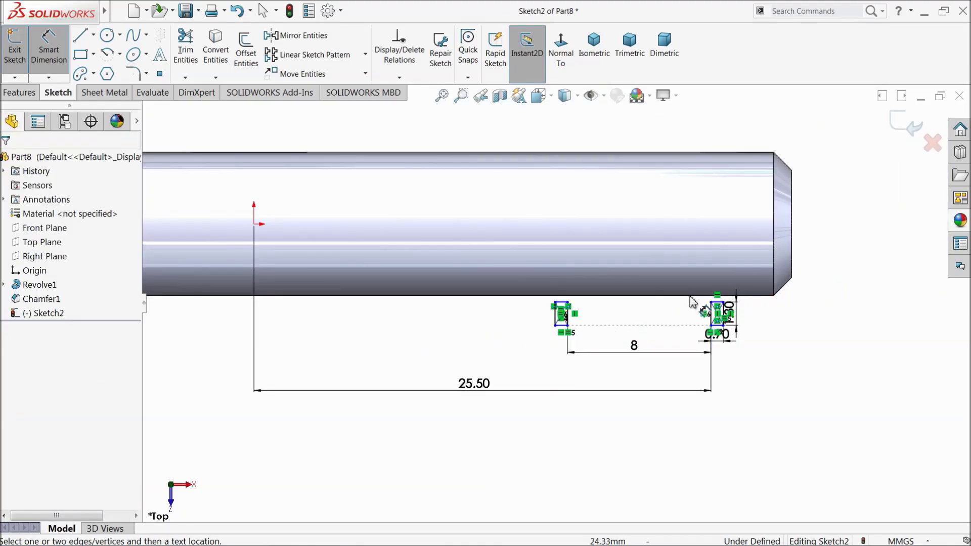
# Dimension the vertical distance from the origin to the left rectangle's upper edge as 3.5 mm
pyautogui.scroll(-2, 693, 302)
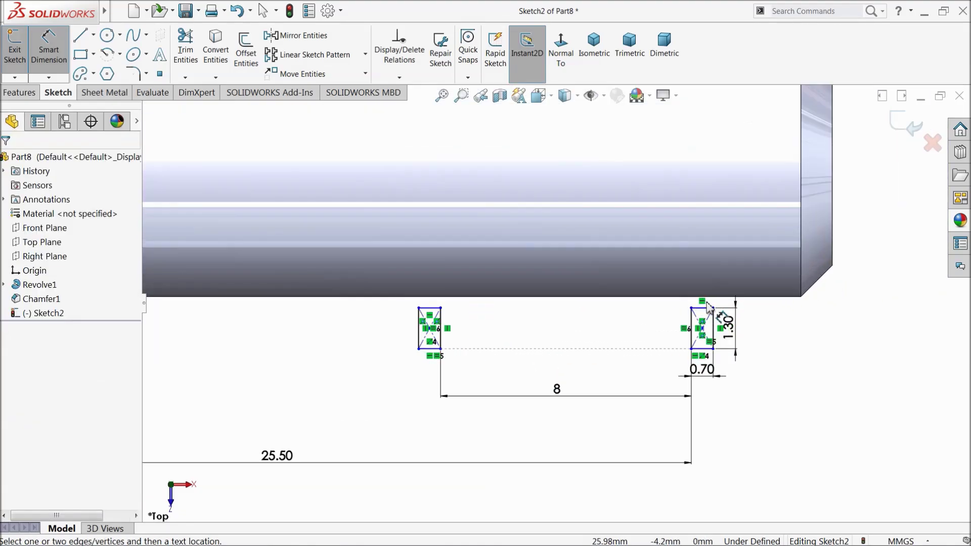
pyautogui.click(433, 315)
pyautogui.scroll(3, 556, 302)
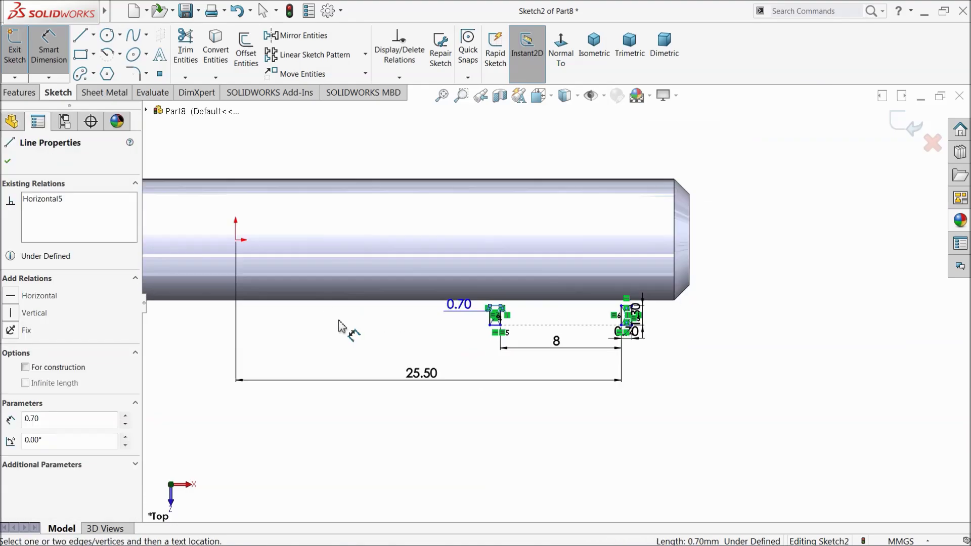
pyautogui.click(237, 241)
pyautogui.click(747, 274)
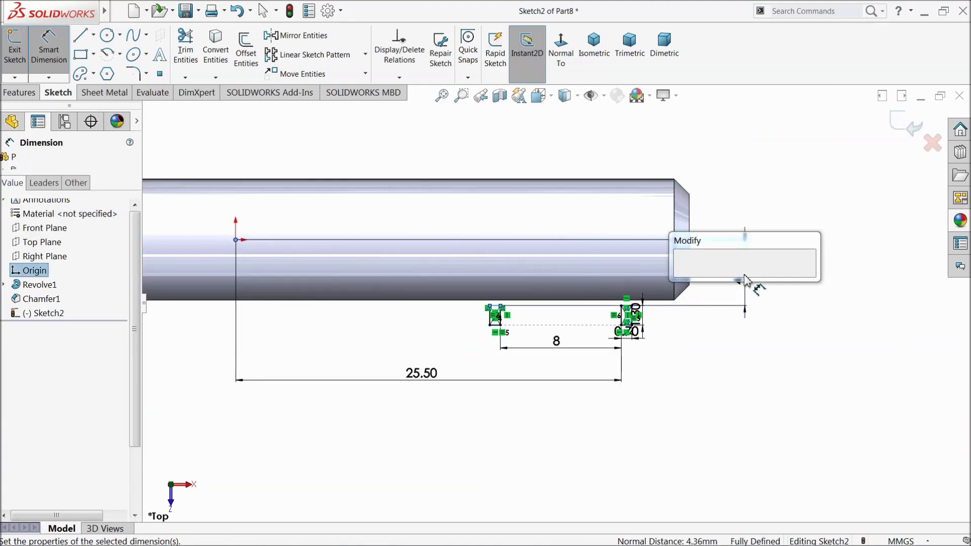
pyautogui.scroll(-3, 695, 294)
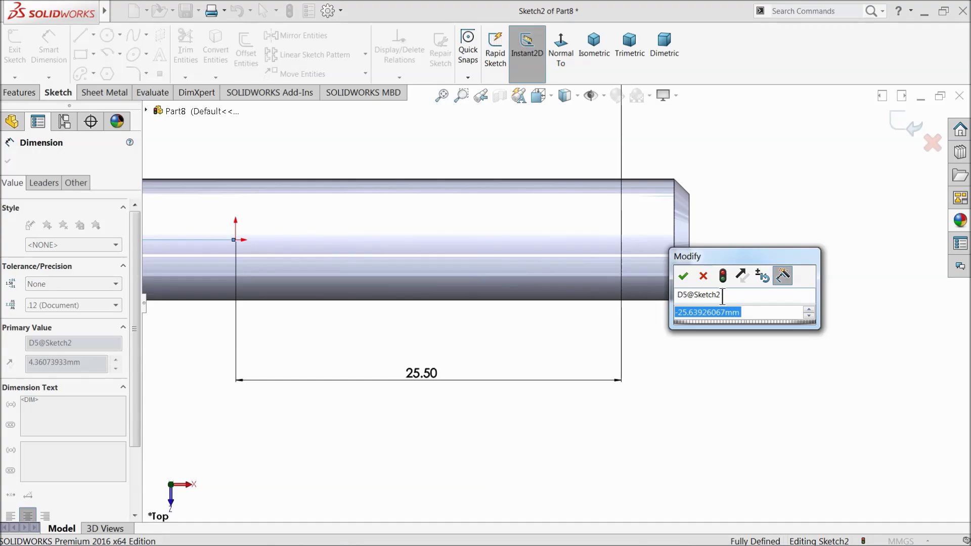
pyautogui.scroll(2, 721, 298)
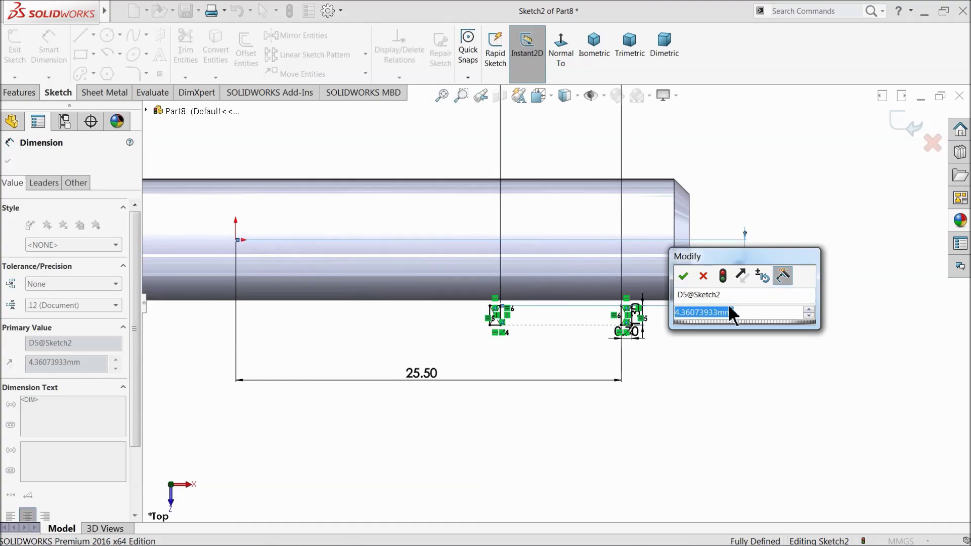
pyautogui.click(683, 275)
pyautogui.scroll(-3, 587, 288)
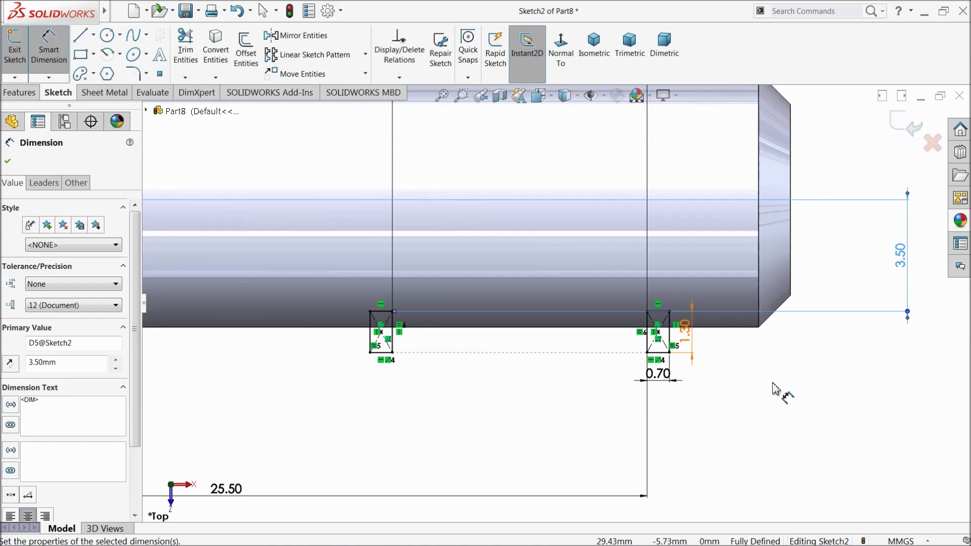
# Move the 8 mm gap dimension below the pin, clear of the 25.5 mm dimension
pyautogui.scroll(8, 759, 391)
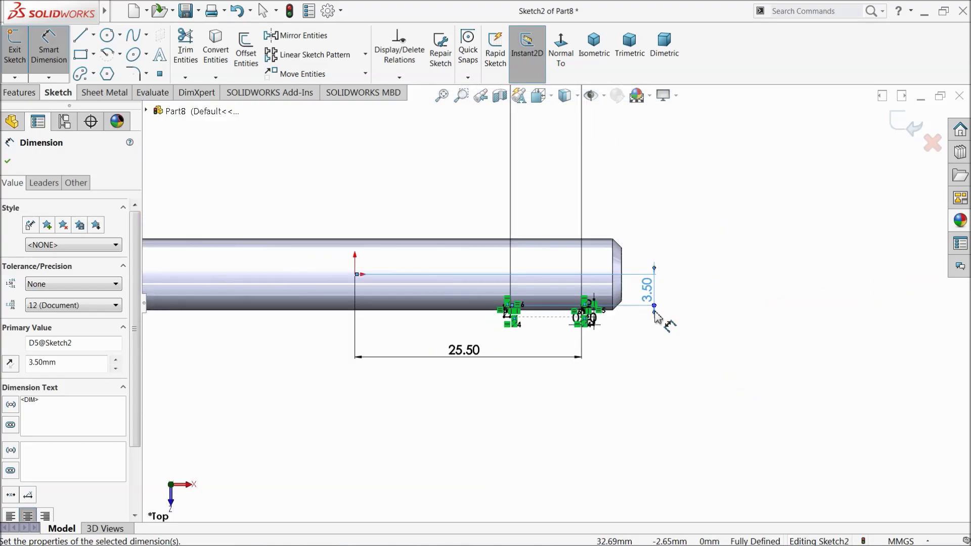
pyautogui.moveTo(553, 204); pyautogui.dragTo(559, 331)
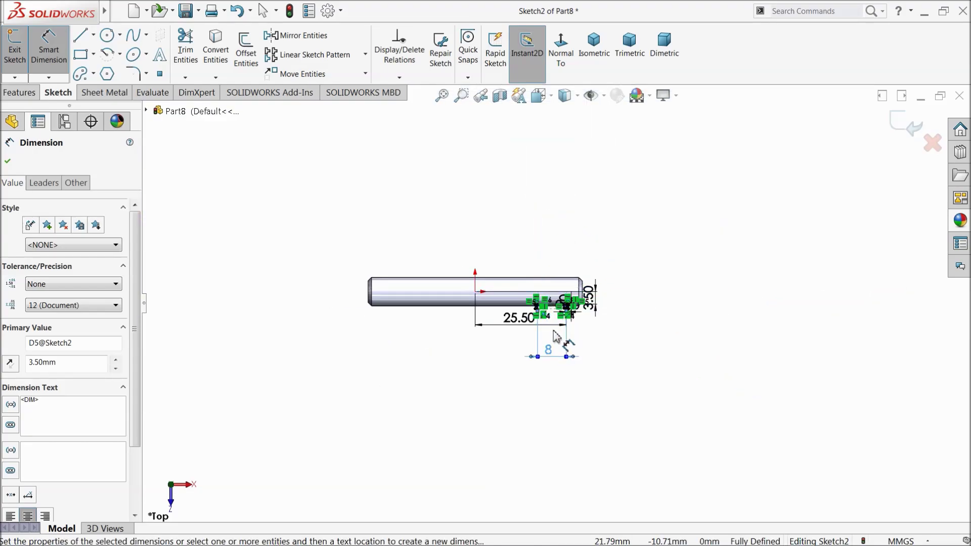
pyautogui.scroll(-3, 560, 331)
pyautogui.scroll(-4, 581, 286)
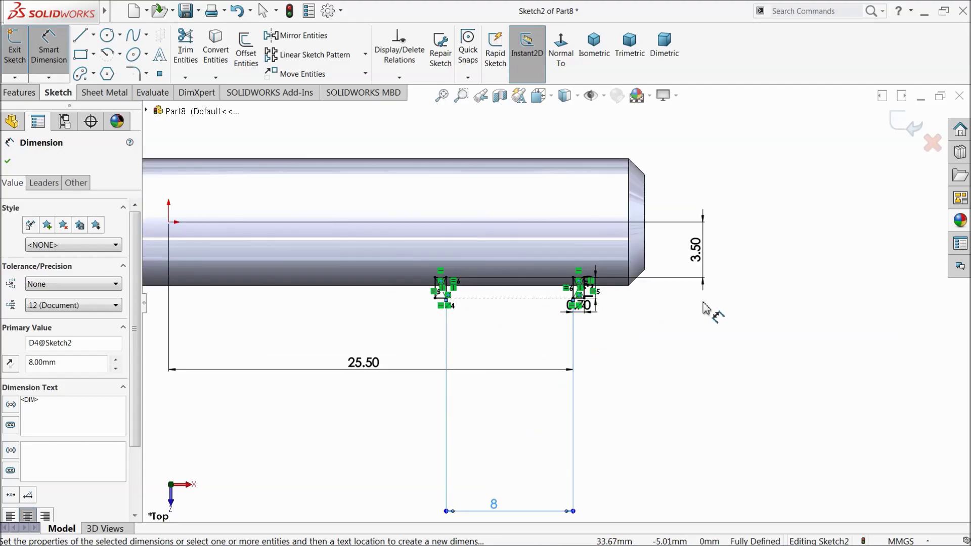
pyautogui.scroll(-3, 699, 305)
pyautogui.click(601, 369)
# Apply 0.2 mm sketch fillets to the two upper corners of the left rectangle, accepting the removal of conflicting relations
pyautogui.scroll(-2, 304, 303)
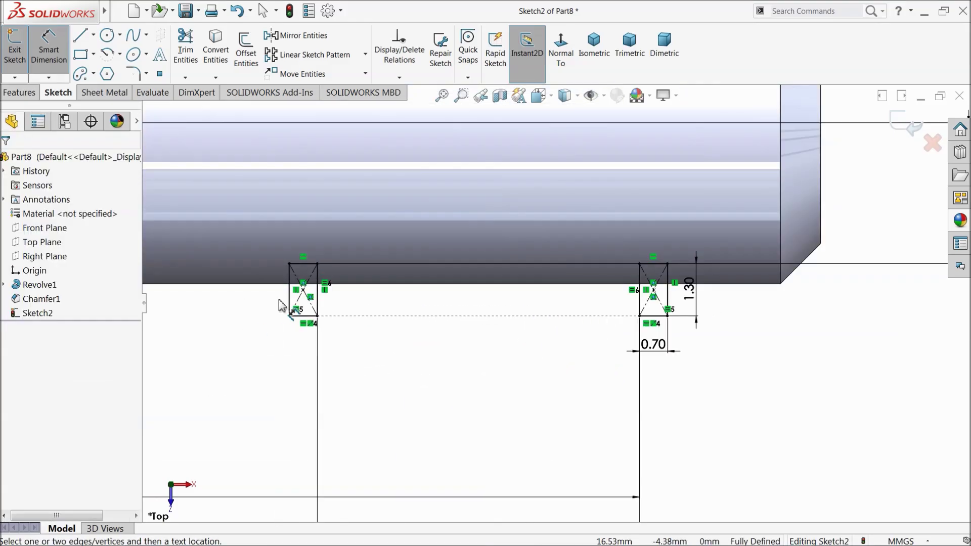
pyautogui.click(132, 74)
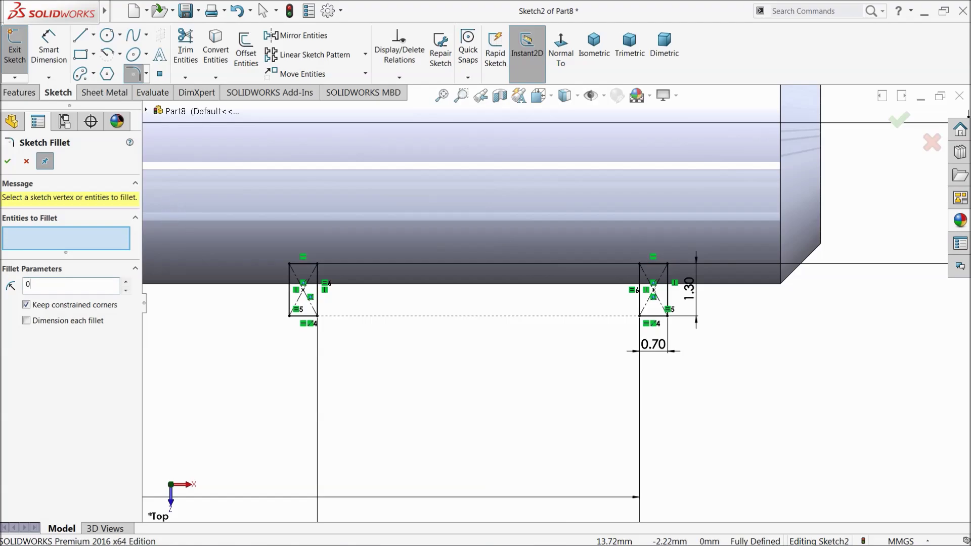
pyautogui.scroll(-3, 334, 283)
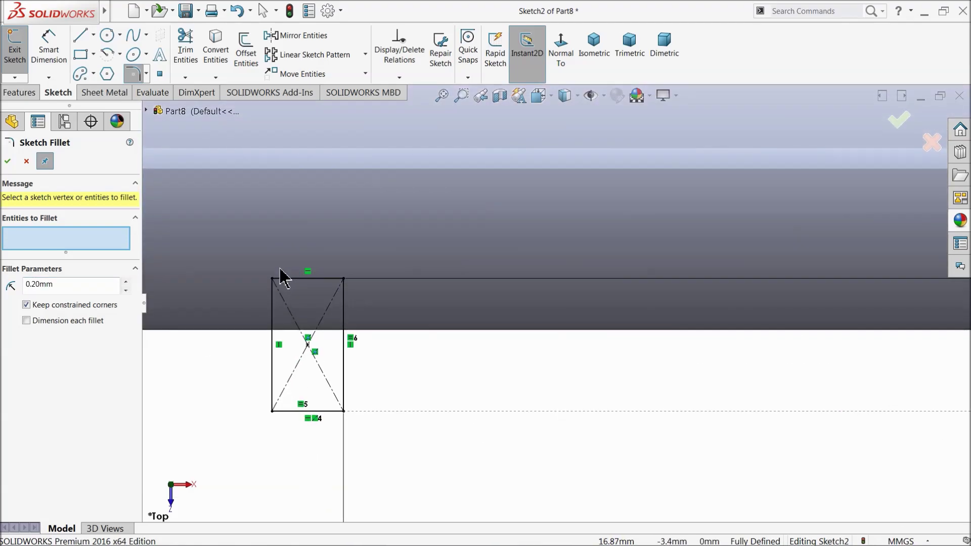
pyautogui.click(272, 280)
pyautogui.click(344, 280)
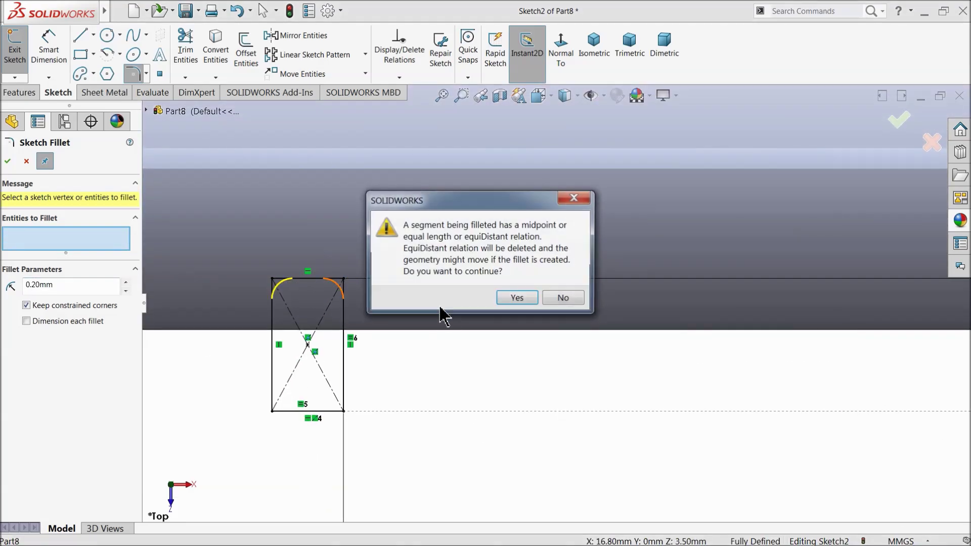
pyautogui.click(511, 296)
pyautogui.scroll(3, 533, 317)
pyautogui.scroll(2, 532, 317)
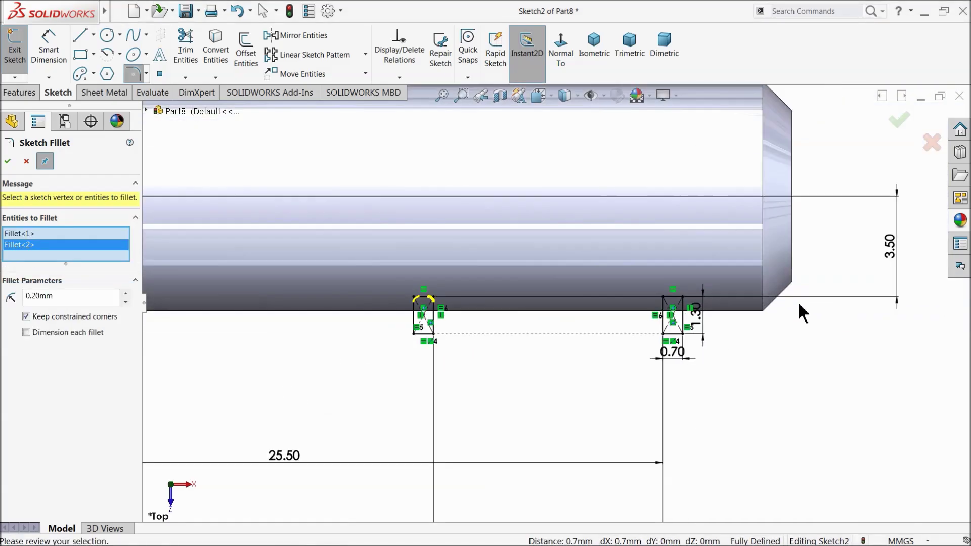
# Fillet the two upper corners of the right rectangle with a 0.2 mm radius and finish the sketch fillet
pyautogui.scroll(-4, 559, 316)
pyautogui.click(467, 298)
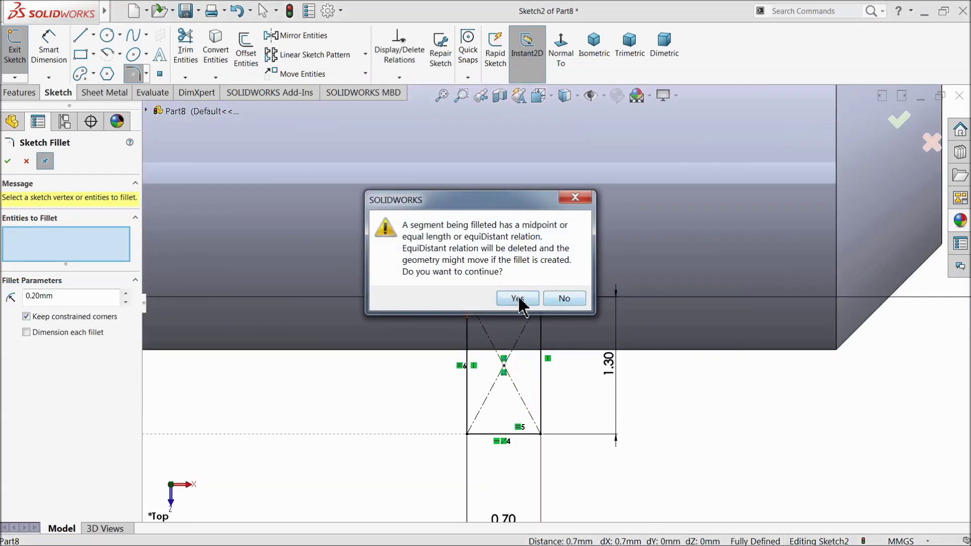
pyautogui.click(508, 302)
pyautogui.click(540, 299)
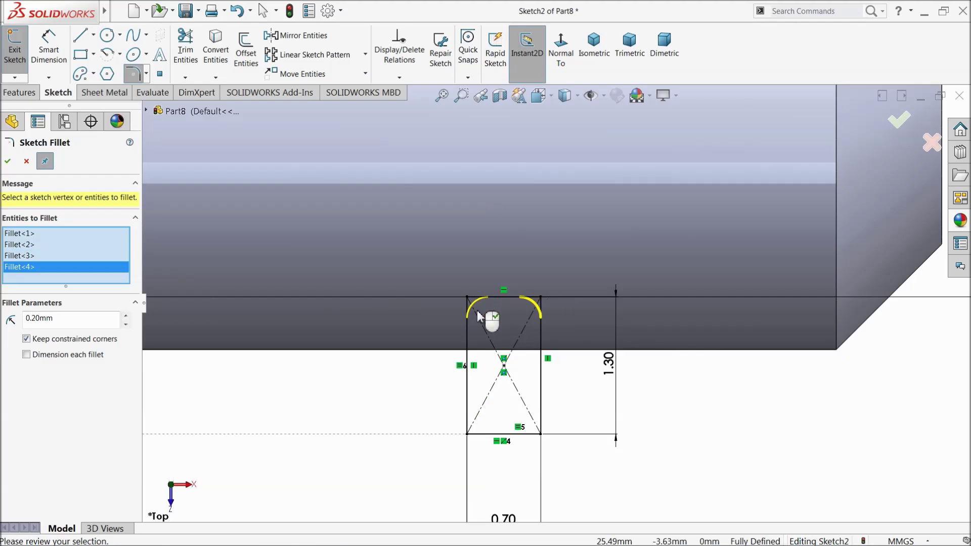
pyautogui.click(8, 161)
pyautogui.scroll(5, 501, 304)
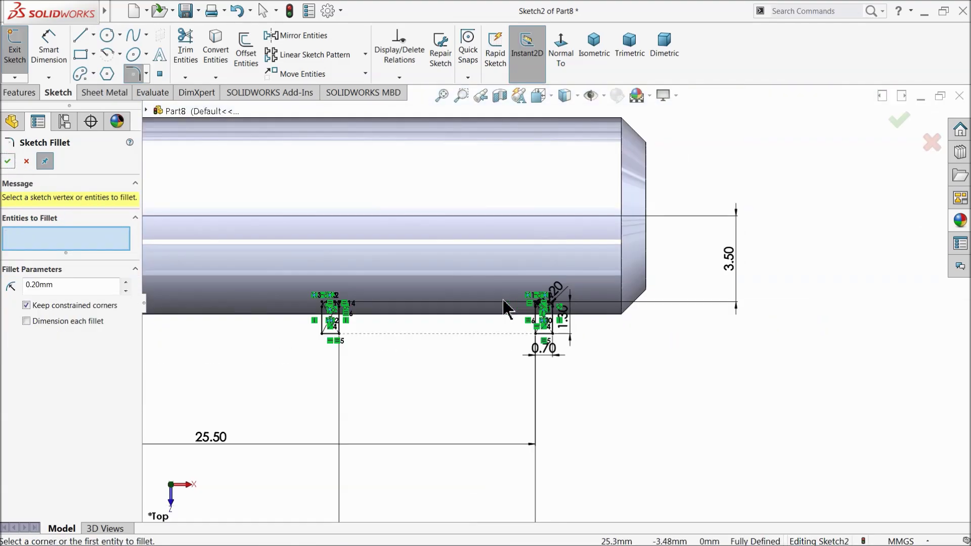
pyautogui.scroll(1, 503, 306)
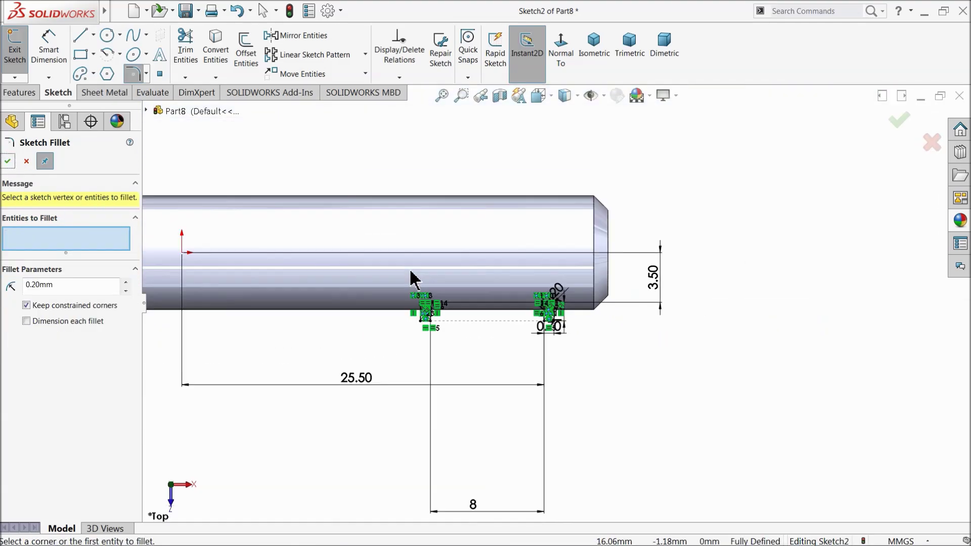
pyautogui.click(93, 36)
pyautogui.click(5, 164)
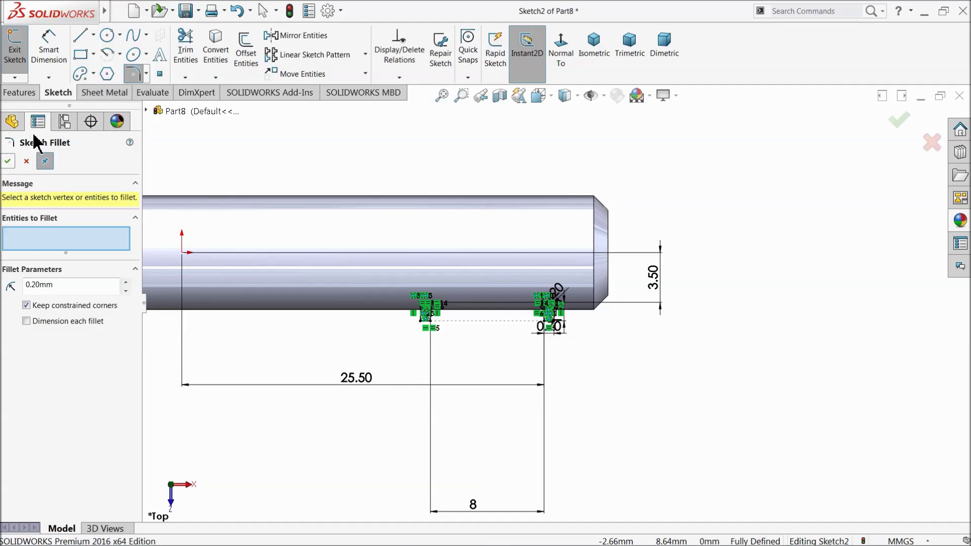
pyautogui.click(7, 162)
# Draw a horizontal centerline about 35 mm long from the origin along the pin's axis, past its right end
pyautogui.click(94, 36)
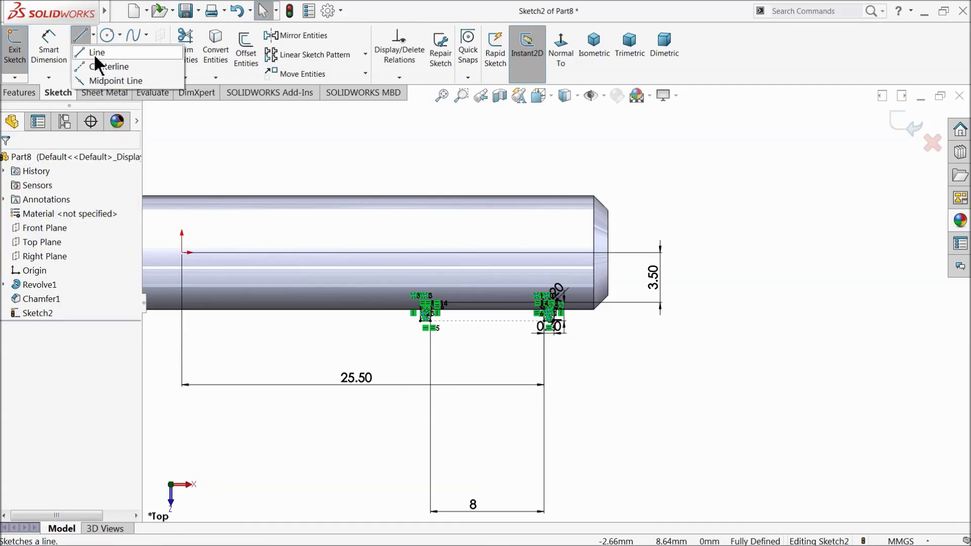
pyautogui.click(107, 65)
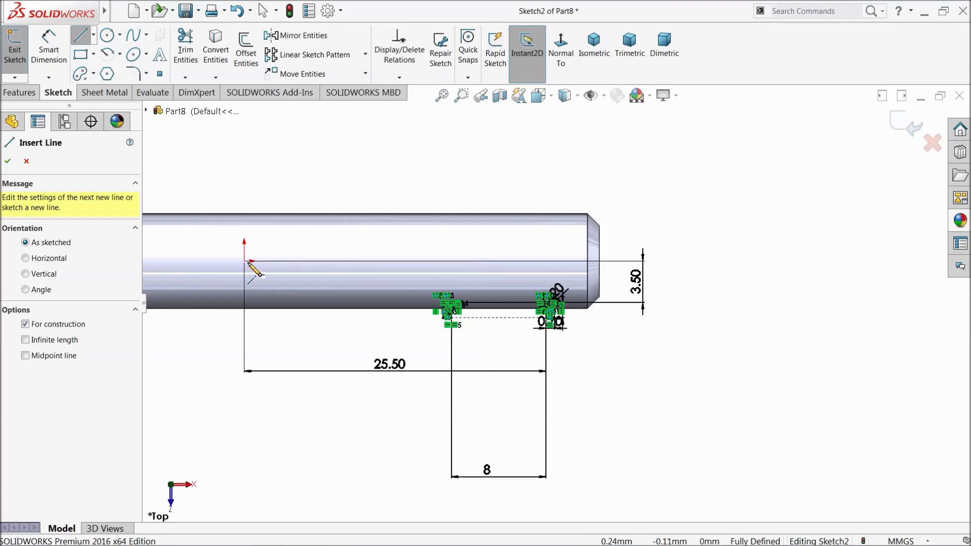
pyautogui.click(245, 261)
pyautogui.click(661, 264)
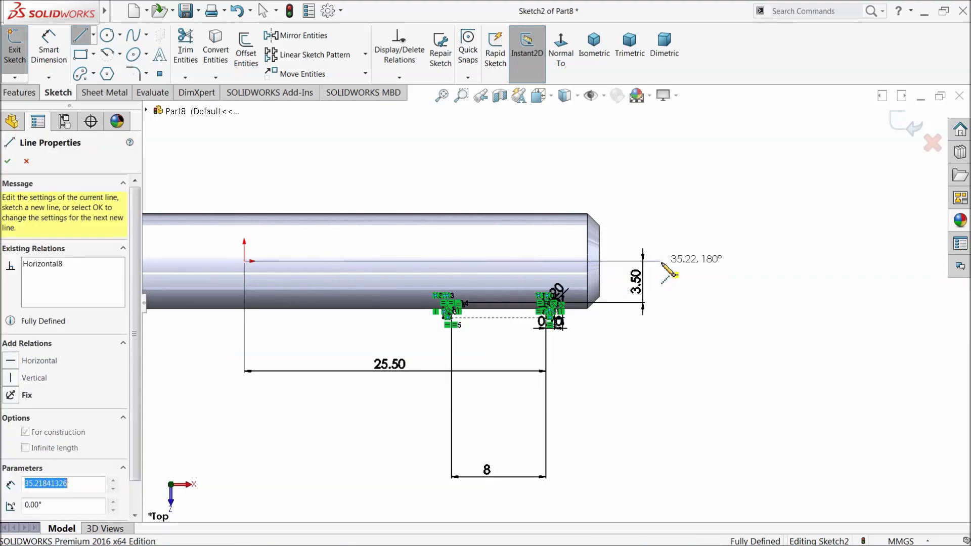
# Revolve-cut the two filleted rectangles 360 degrees about the axis centerline to form two grooves near the pin's end
pyautogui.rightClick(668, 230)
pyautogui.click(695, 240)
pyautogui.scroll(-2, 559, 248)
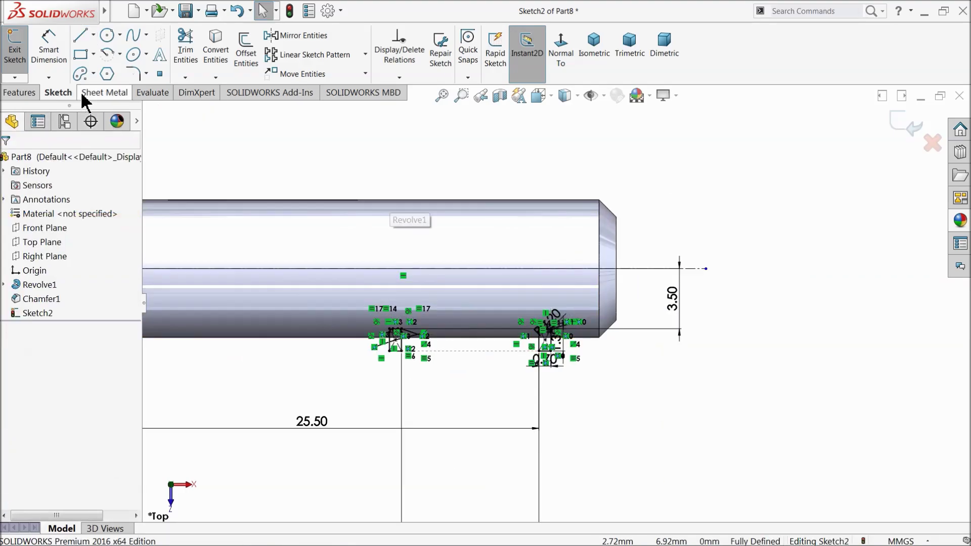
pyautogui.click(19, 93)
pyautogui.click(250, 58)
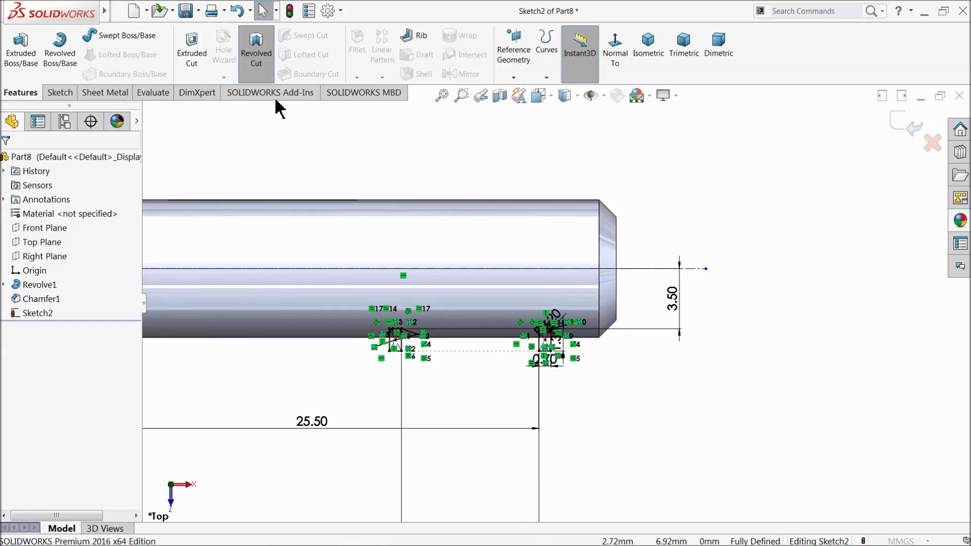
pyautogui.click(332, 273)
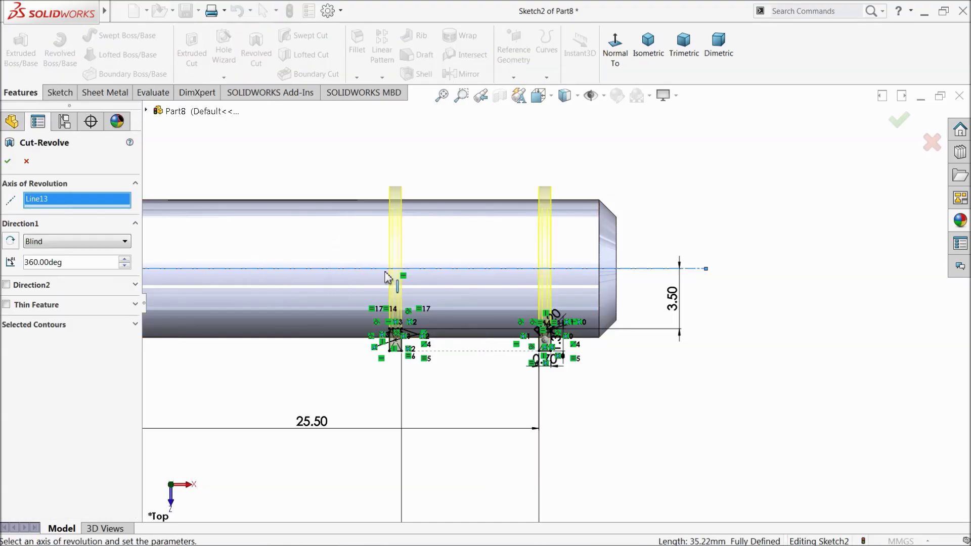
pyautogui.scroll(-2, 463, 313)
pyautogui.click(6, 160)
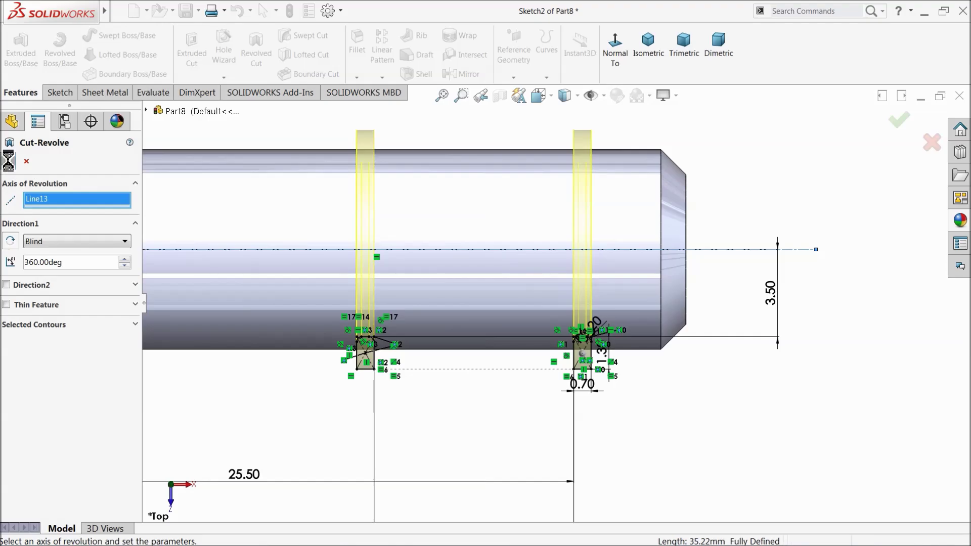
pyautogui.moveTo(394, 324); pyautogui.dragTo(373, 354, button='middle')
pyautogui.scroll(6, 393, 360)
pyautogui.scroll(-3, 378, 314)
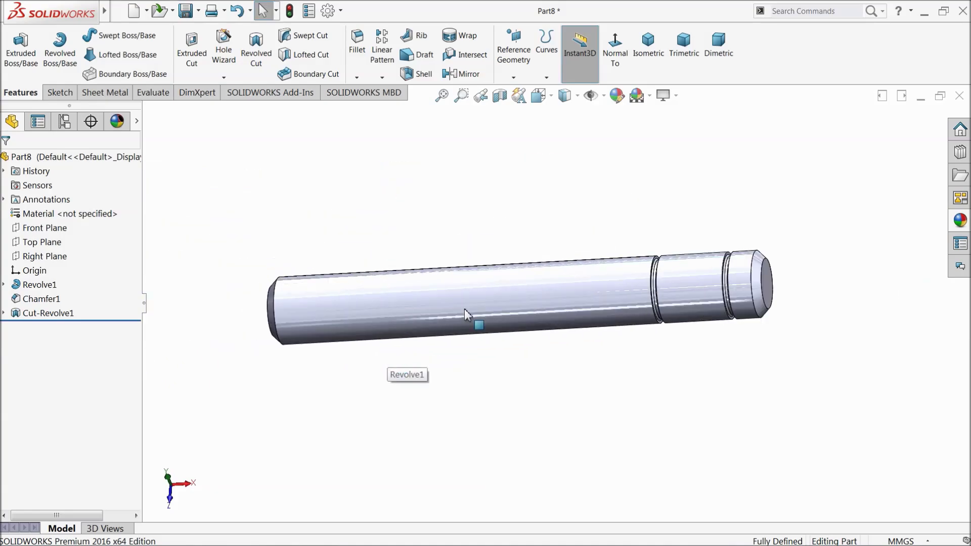
# Mirror the revolved groove cut about the Right Plane onto the pin's other end
pyautogui.click(46, 256)
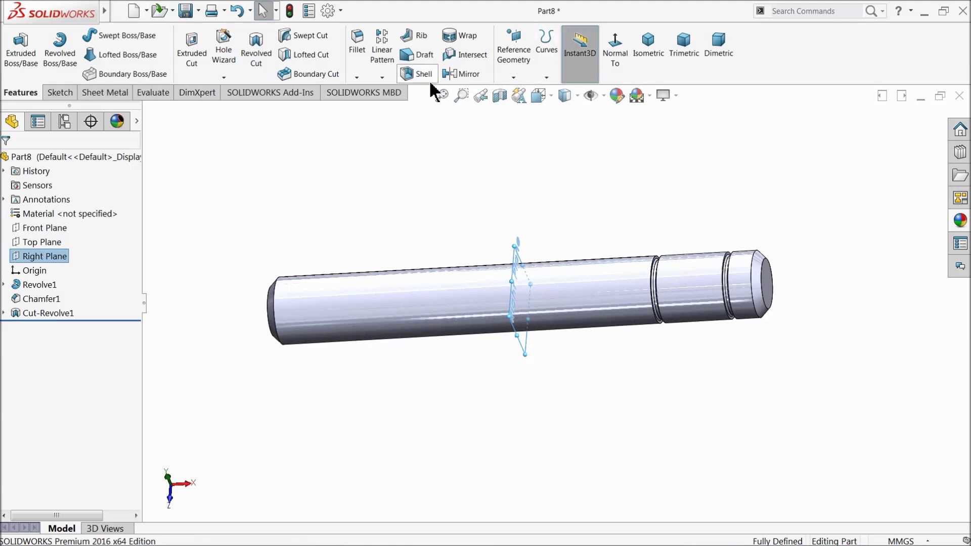
pyautogui.click(462, 76)
pyautogui.click(146, 109)
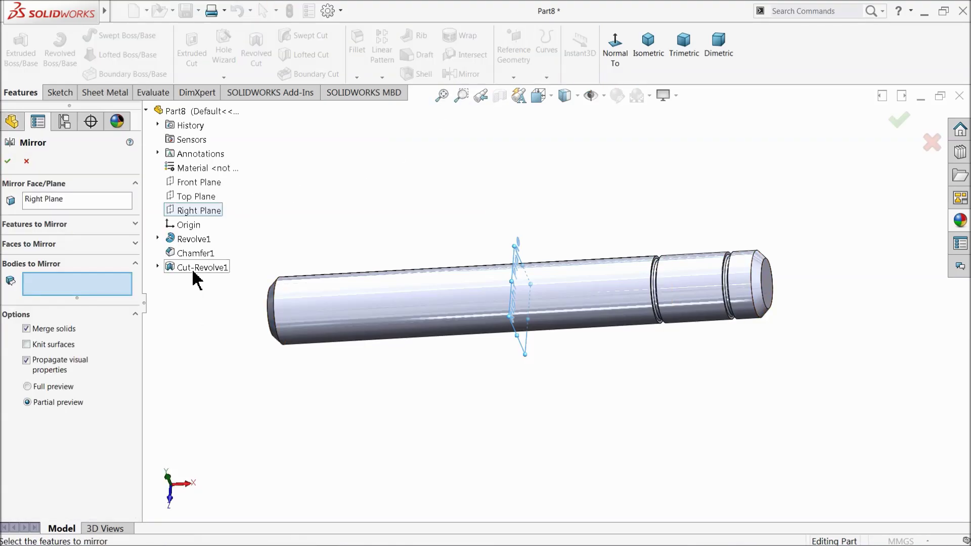
pyautogui.click(61, 224)
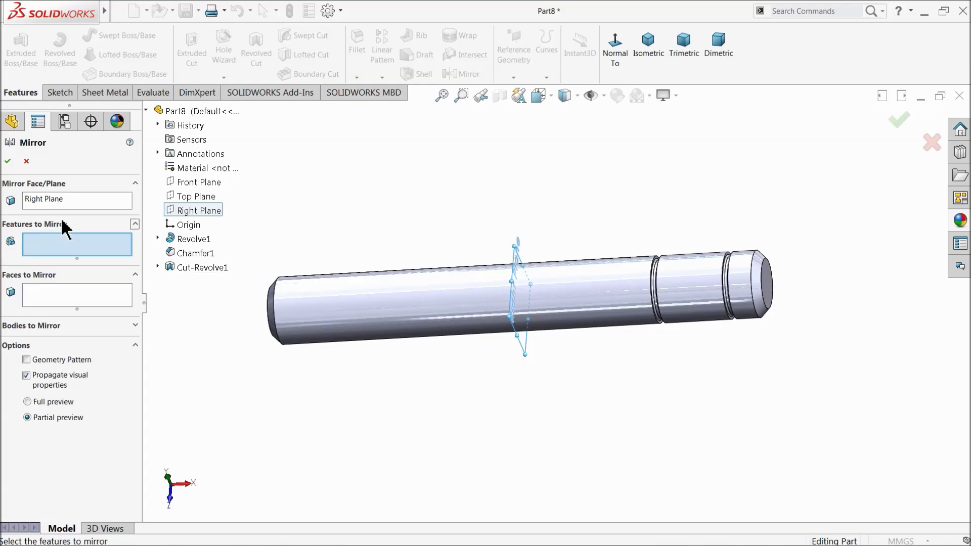
pyautogui.click(186, 268)
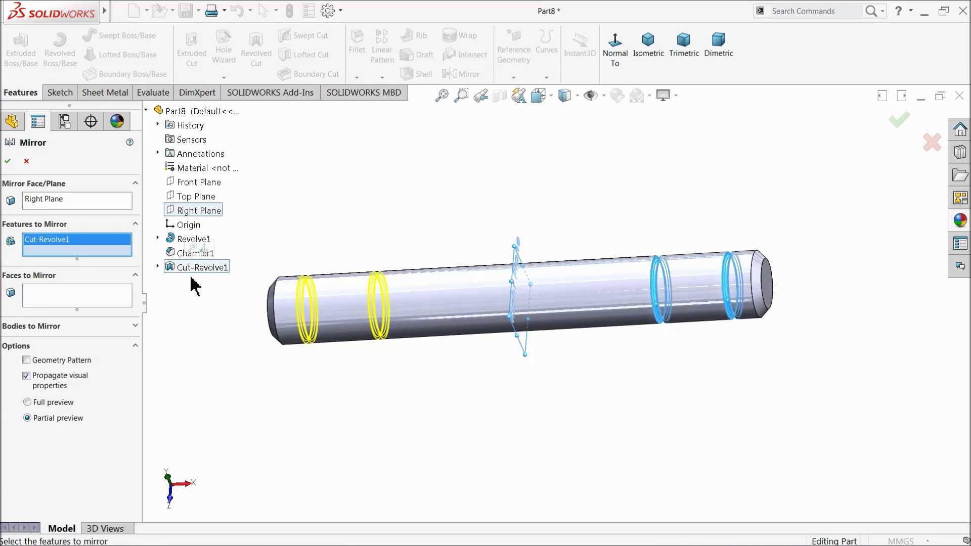
pyautogui.click(8, 163)
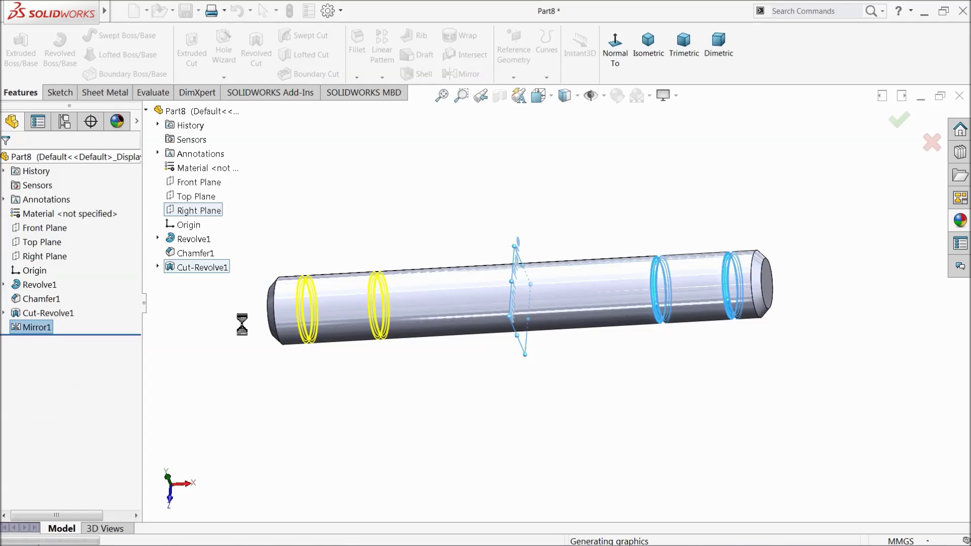
pyautogui.moveTo(260, 387); pyautogui.dragTo(296, 417, button='middle')
pyautogui.scroll(-2, 573, 307)
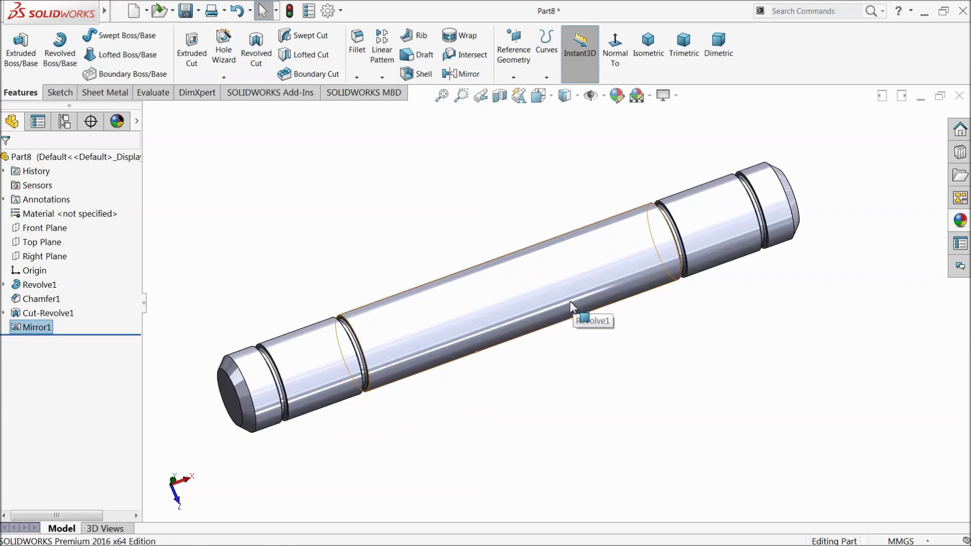
# Apply a light blue-violet color from the standard swatches to the entire pin
pyautogui.click(109, 158)
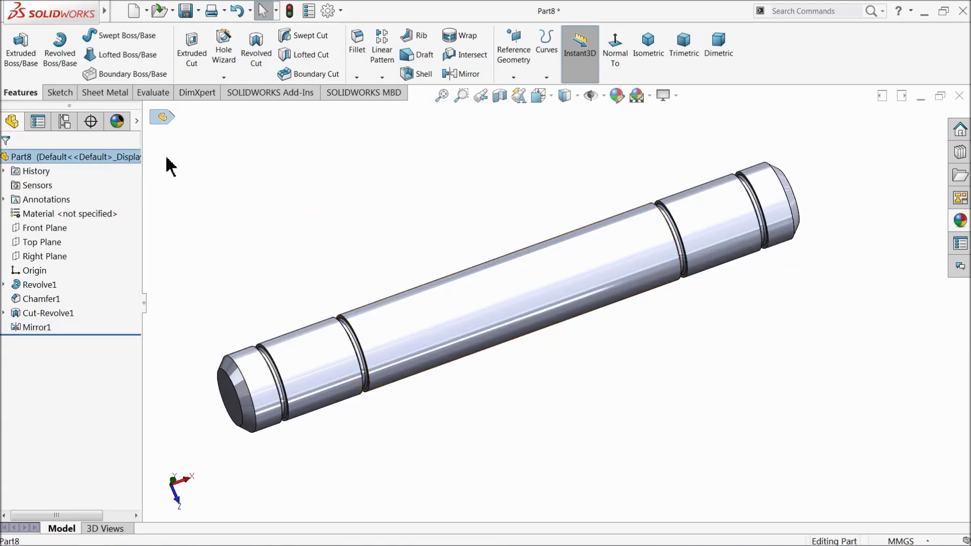
pyautogui.click(620, 99)
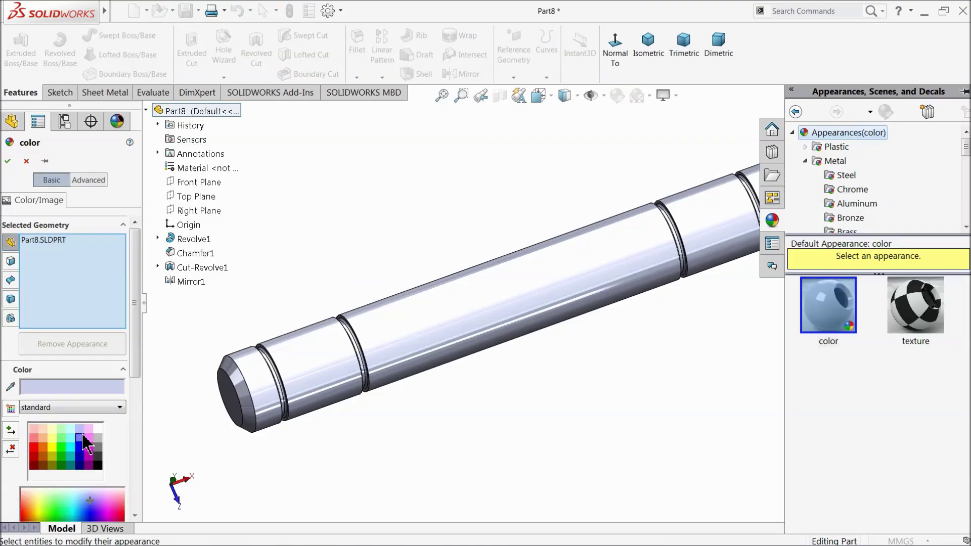
pyautogui.click(83, 436)
pyautogui.click(8, 161)
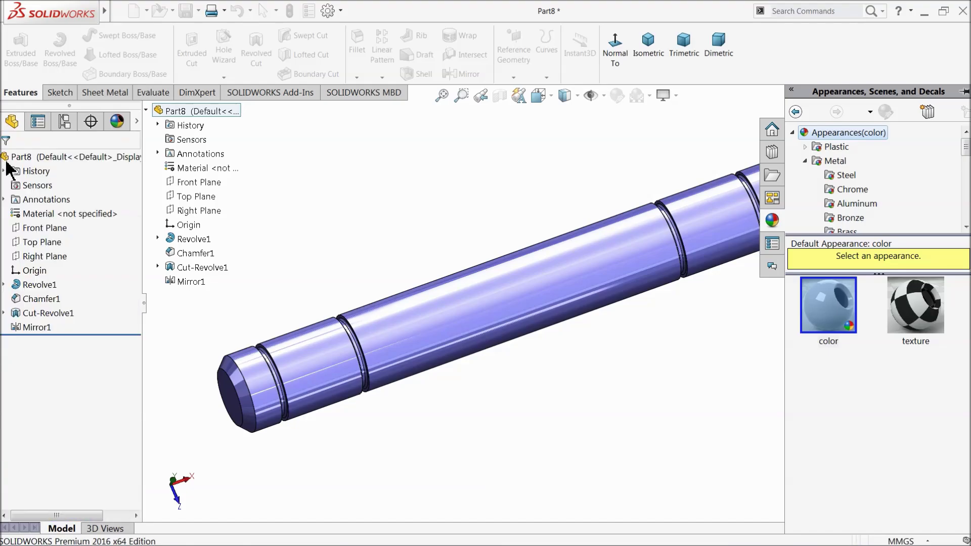
pyautogui.moveTo(330, 191)
pyautogui.mouseDown(button='middle')
pyautogui.moveTo(304, 180)
pyautogui.moveTo(339, 181)
pyautogui.mouseUp(button='middle')
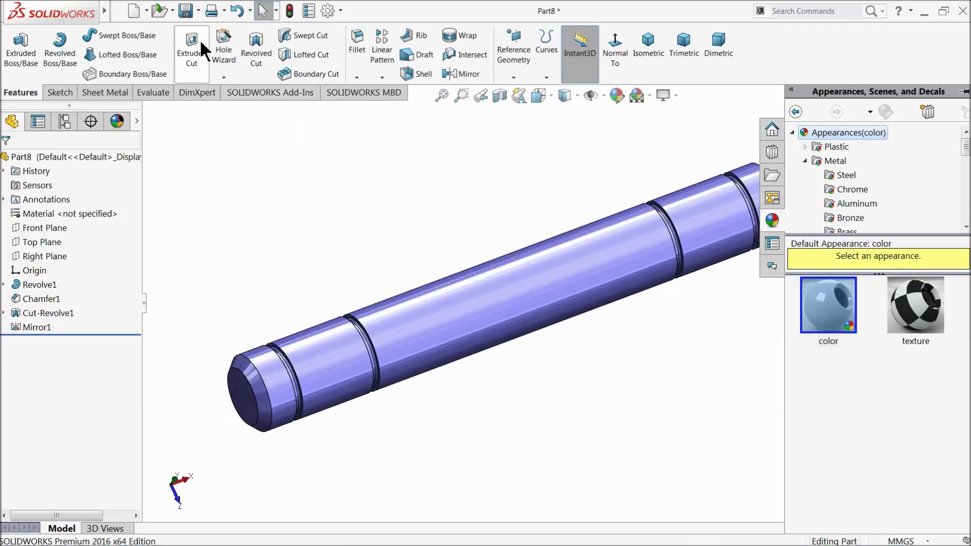
# Save the part as 9.Pin-2 in the Car Jack folder
pyautogui.click(185, 10)
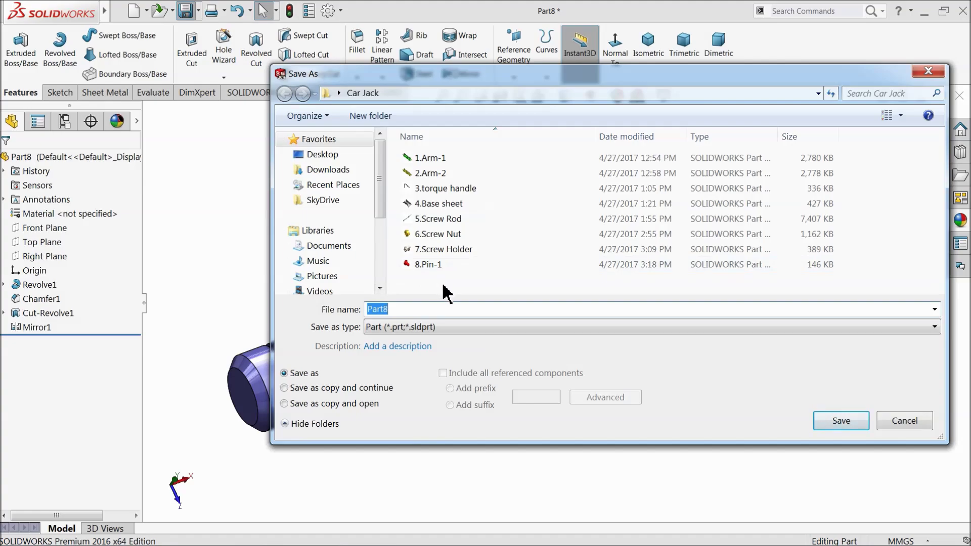
pyautogui.write('9.Pin-2')
pyautogui.click(829, 424)
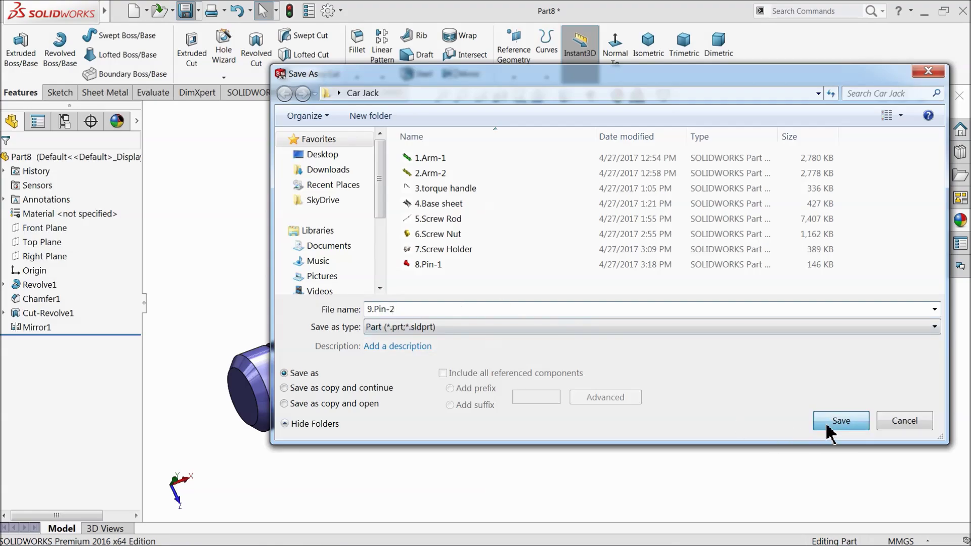
pyautogui.moveTo(644, 380); pyautogui.dragTo(621, 353, button='middle')
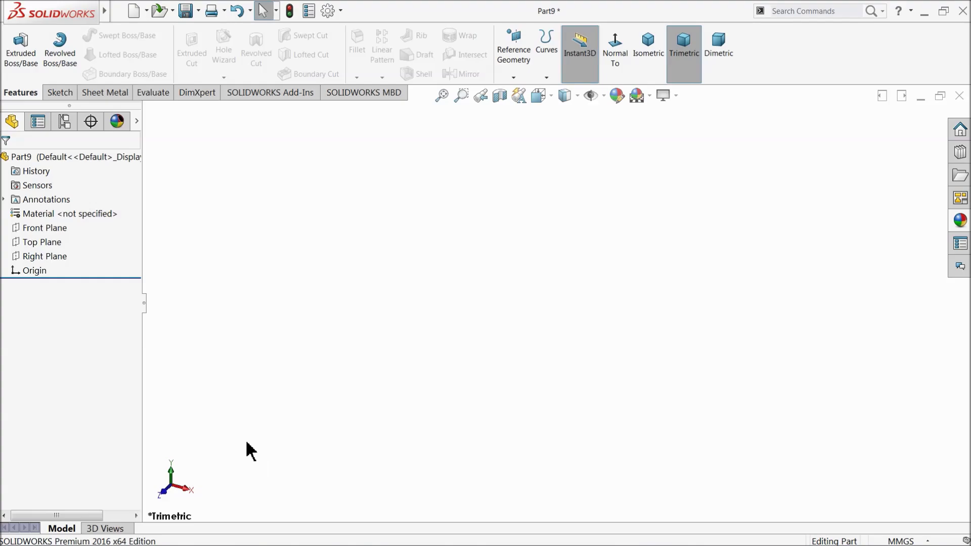
# Sketch a closed four-sided profile from the origin on the Front Plane, about 98 mm along its base, with a slanted right side
pyautogui.click(30, 228)
pyautogui.click(21, 216)
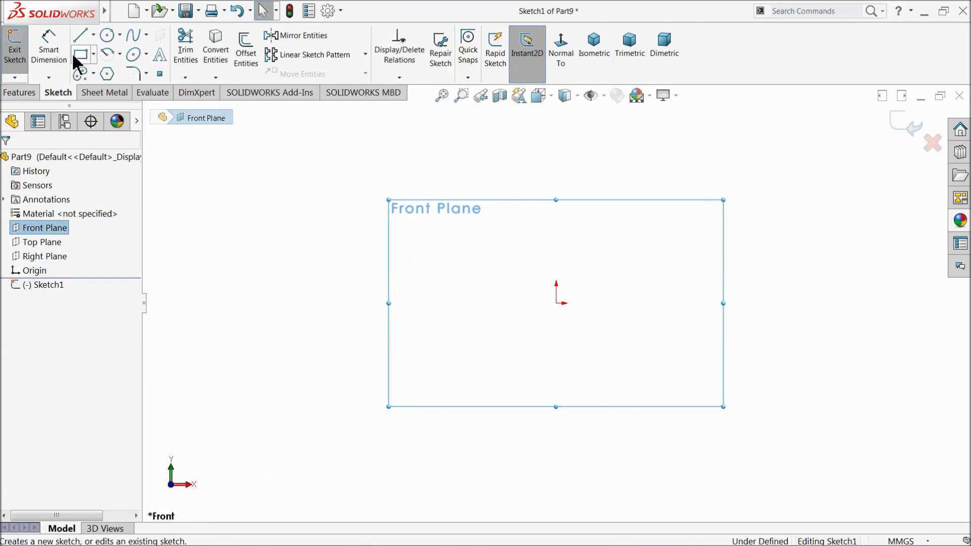
pyautogui.click(79, 35)
pyautogui.click(557, 245)
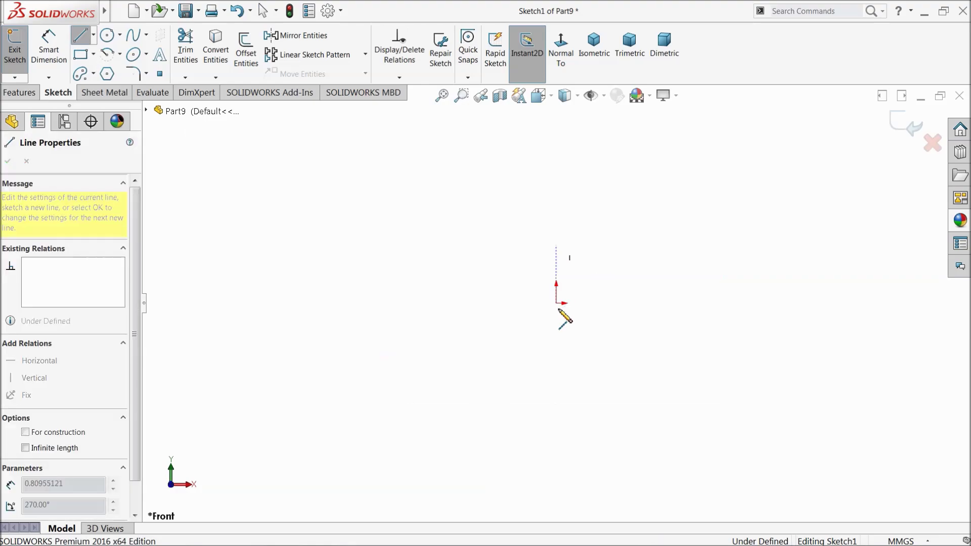
pyautogui.click(556, 304)
pyautogui.click(742, 304)
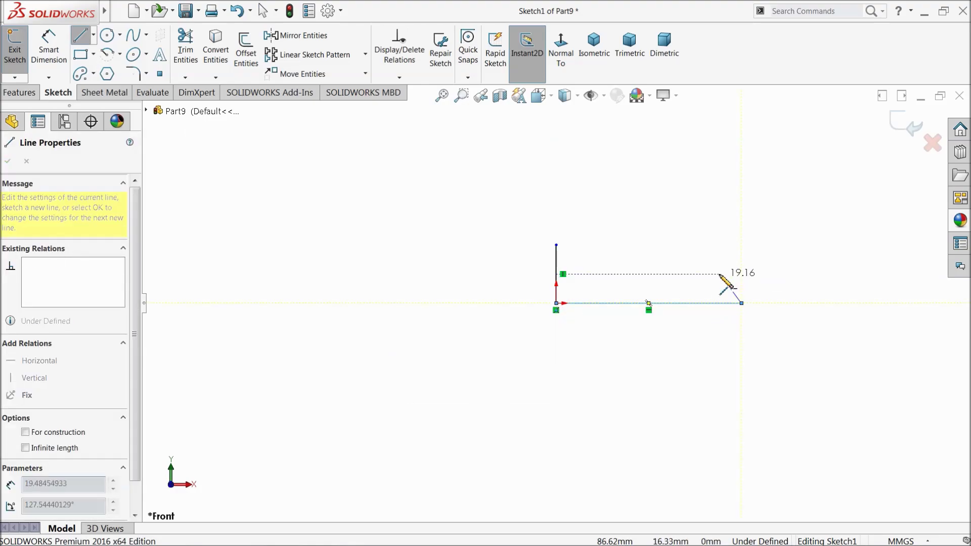
pyautogui.click(710, 245)
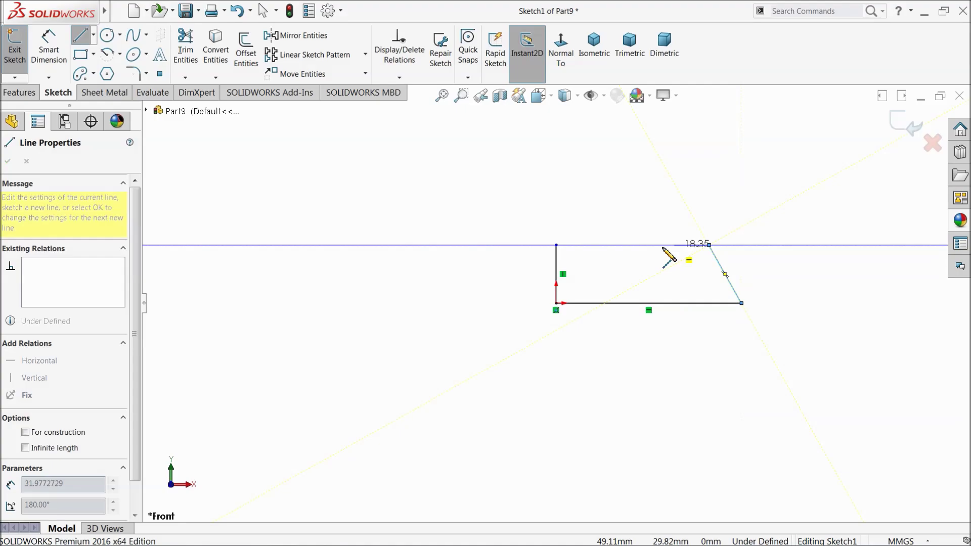
pyautogui.click(556, 245)
pyautogui.press('f')
pyautogui.rightClick(647, 200)
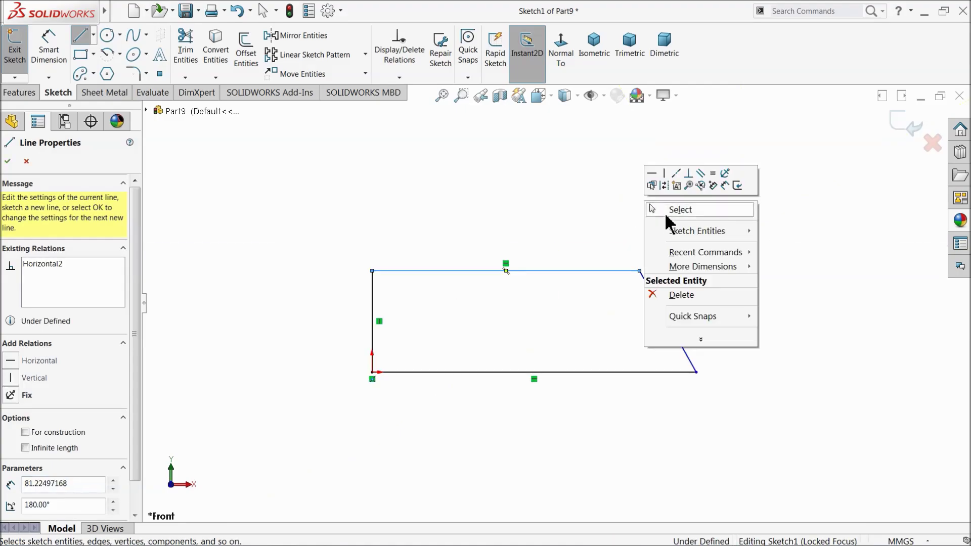
pyautogui.click(664, 212)
# Dimension the profile's bottom line to 6 mm
pyautogui.scroll(-2, 561, 358)
pyautogui.click(50, 51)
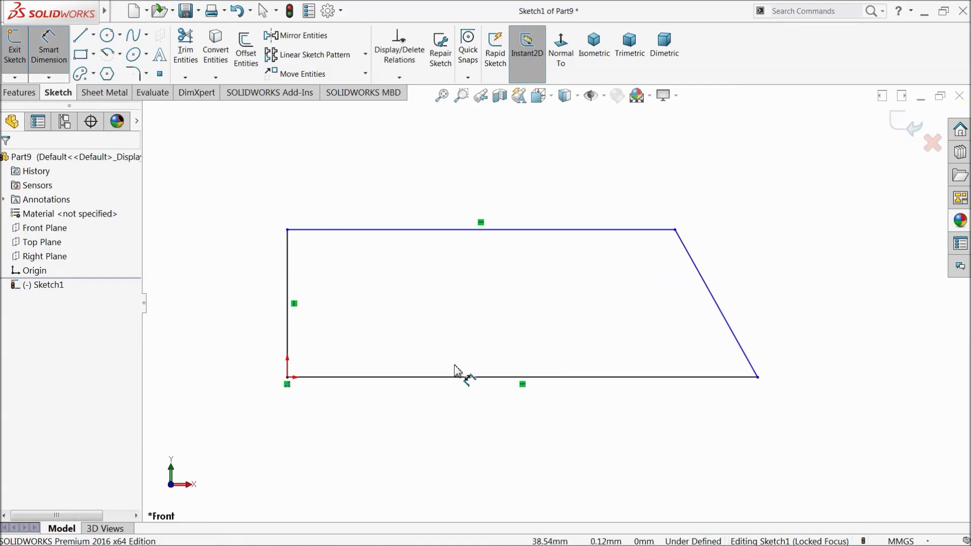
pyautogui.click(490, 378)
pyautogui.click(485, 412)
pyautogui.write('6')
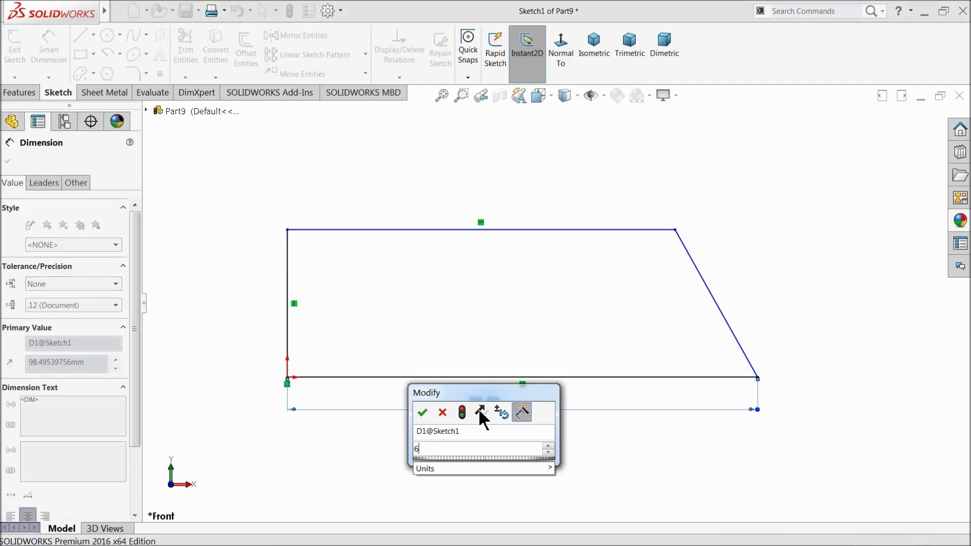
pyautogui.click(423, 410)
# Dimension the distance between the profile's top and bottom lines to 1.5 mm
pyautogui.click(511, 230)
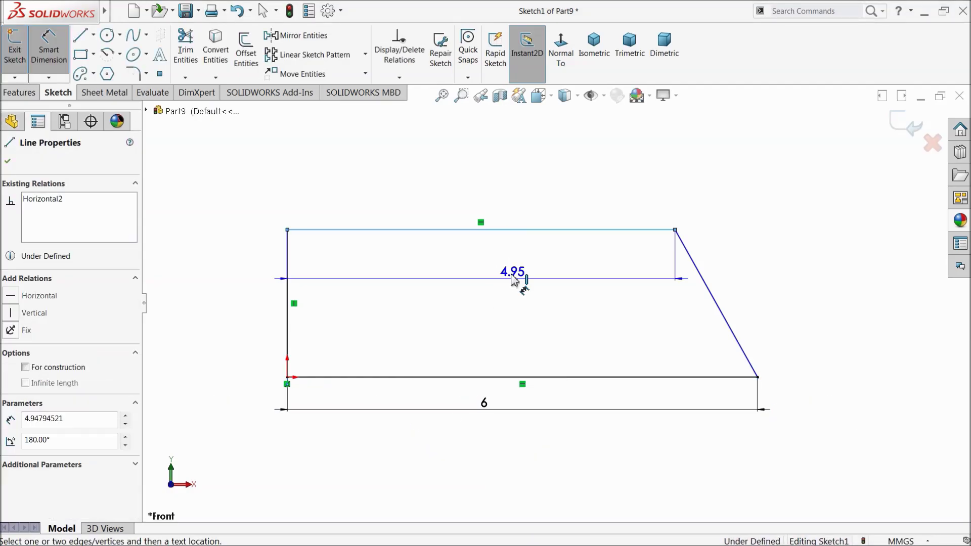
pyautogui.click(506, 377)
pyautogui.click(242, 303)
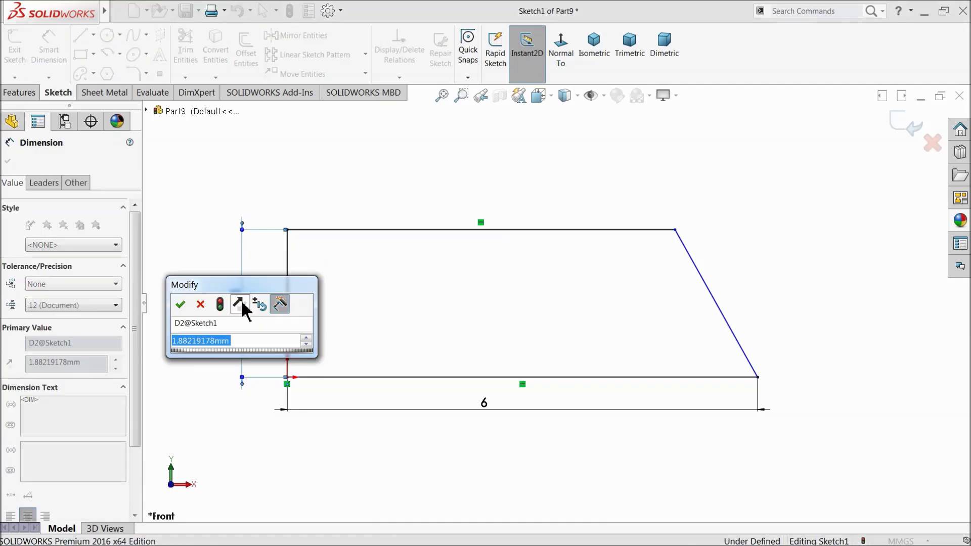
pyautogui.write('3')
pyautogui.press('BackSpace')
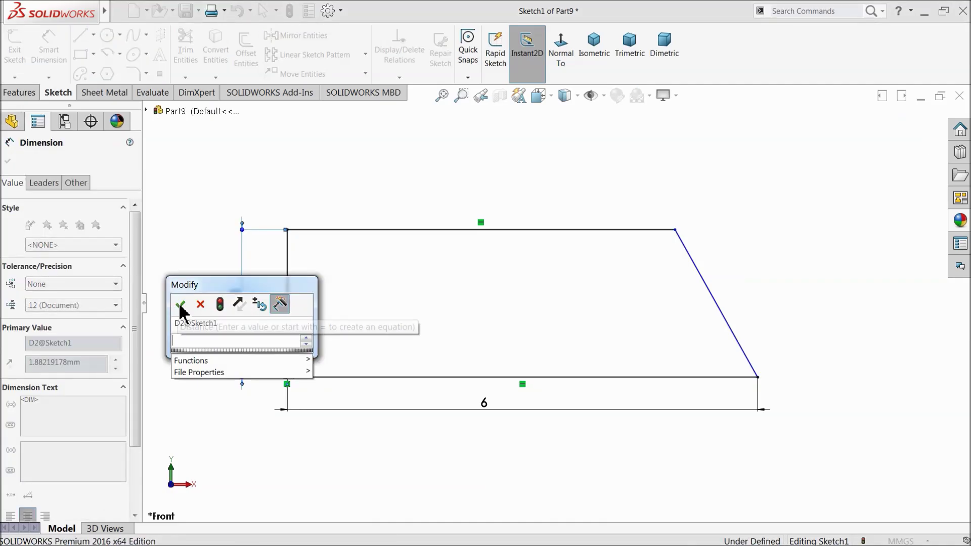
pyautogui.write('1.5')
pyautogui.click(180, 305)
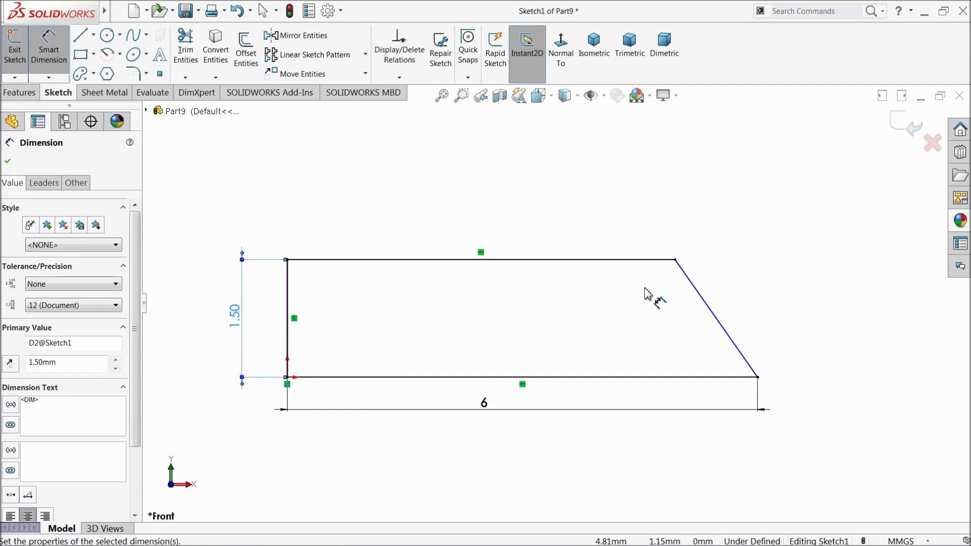
# Set the angle between the slanted line and the bottom line to 45 degrees and finish dimensioning
pyautogui.click(721, 329)
pyautogui.click(694, 378)
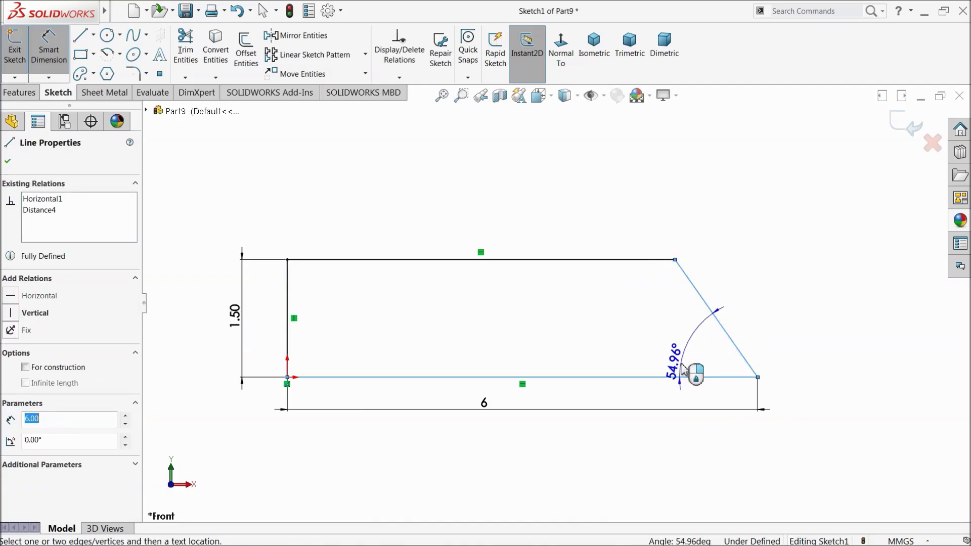
pyautogui.click(673, 340)
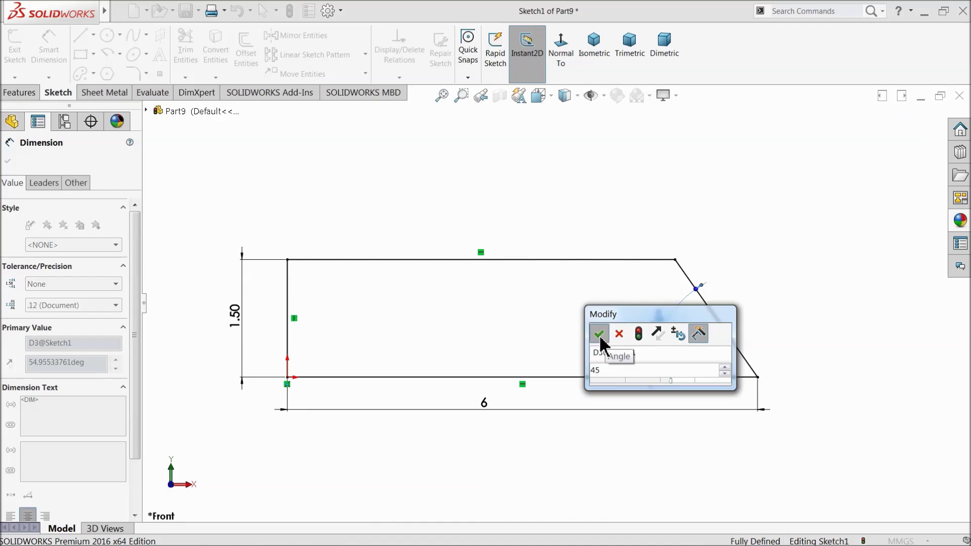
pyautogui.click(600, 335)
pyautogui.click(9, 162)
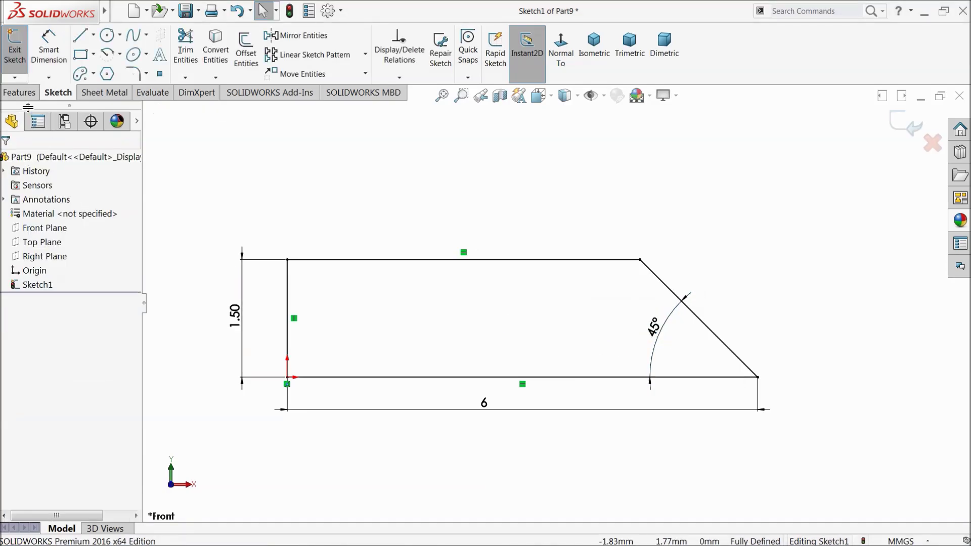
# Revolve the profile 360 degrees about its 6 mm bottom line into a solid cylinder with a conical tip
pyautogui.click(31, 92)
pyautogui.click(70, 75)
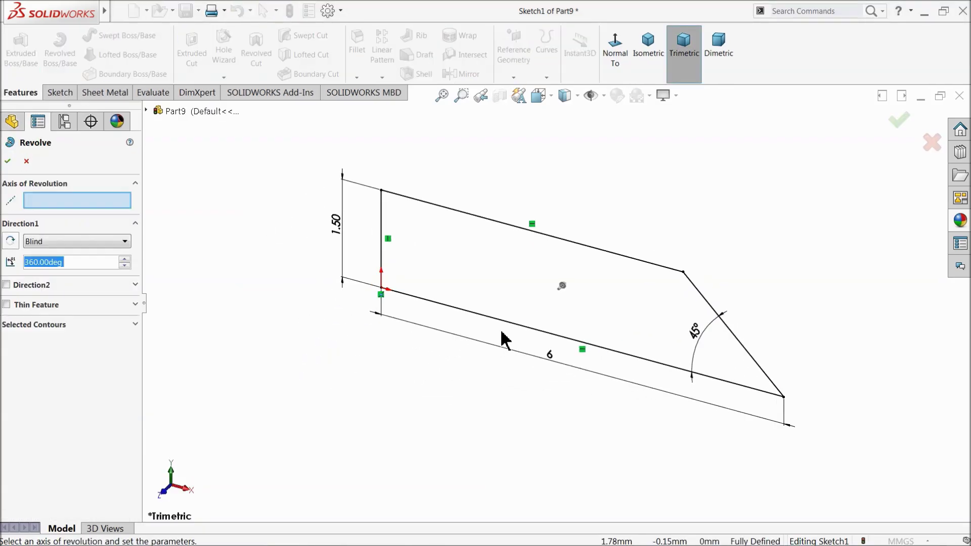
pyautogui.click(509, 331)
pyautogui.scroll(-2, 731, 383)
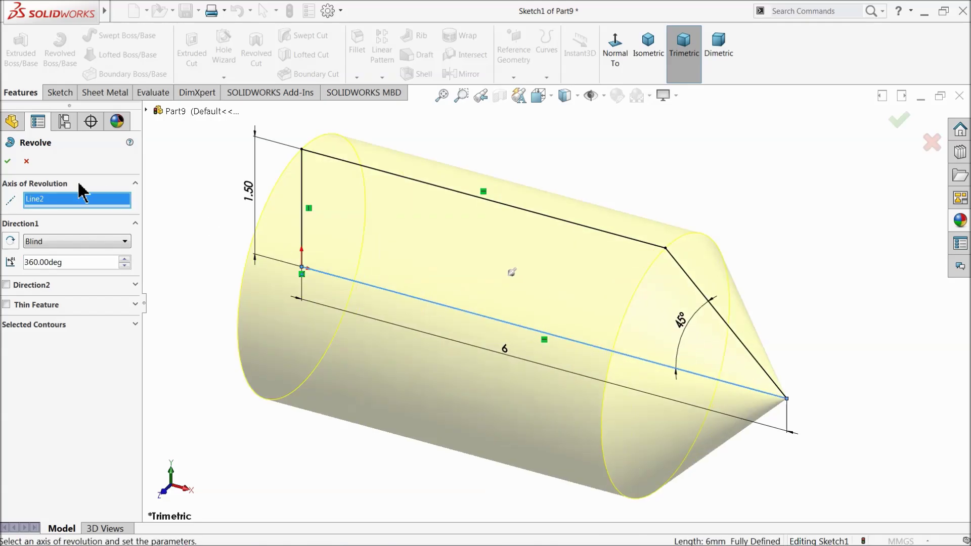
pyautogui.click(7, 161)
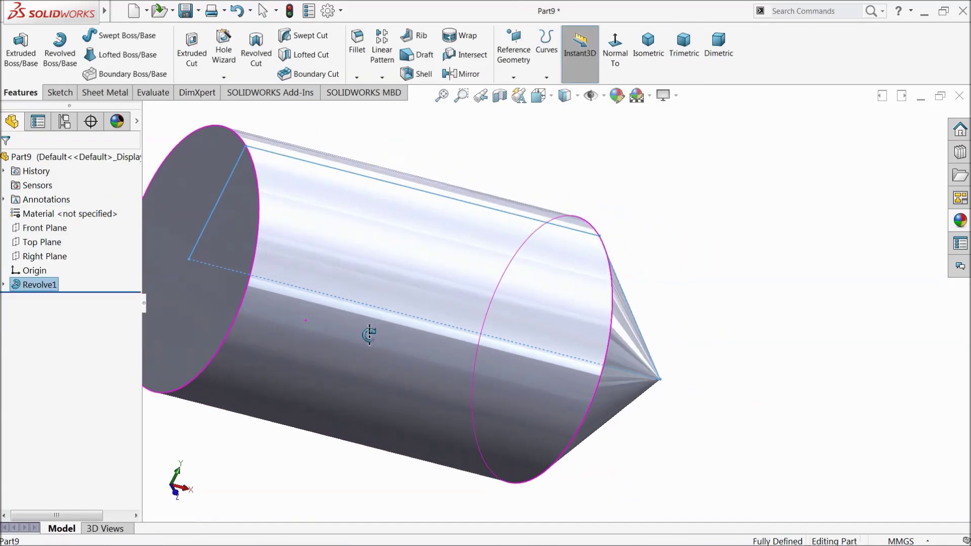
# Sketch a hexagon about 1.8 mm across flats, centred on the origin, on the cylinder's flat end face
pyautogui.click(348, 334)
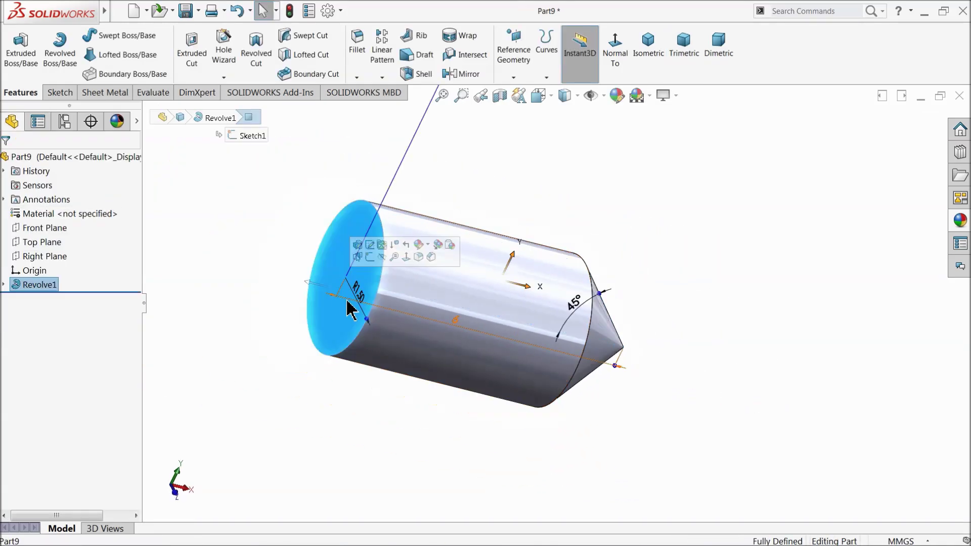
pyautogui.click(615, 48)
pyautogui.click(60, 93)
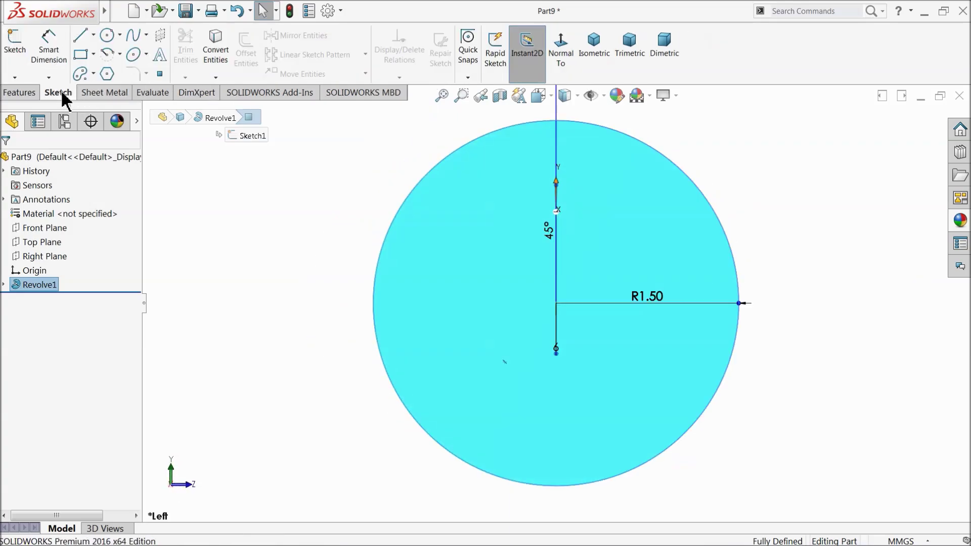
pyautogui.click(16, 47)
pyautogui.click(107, 75)
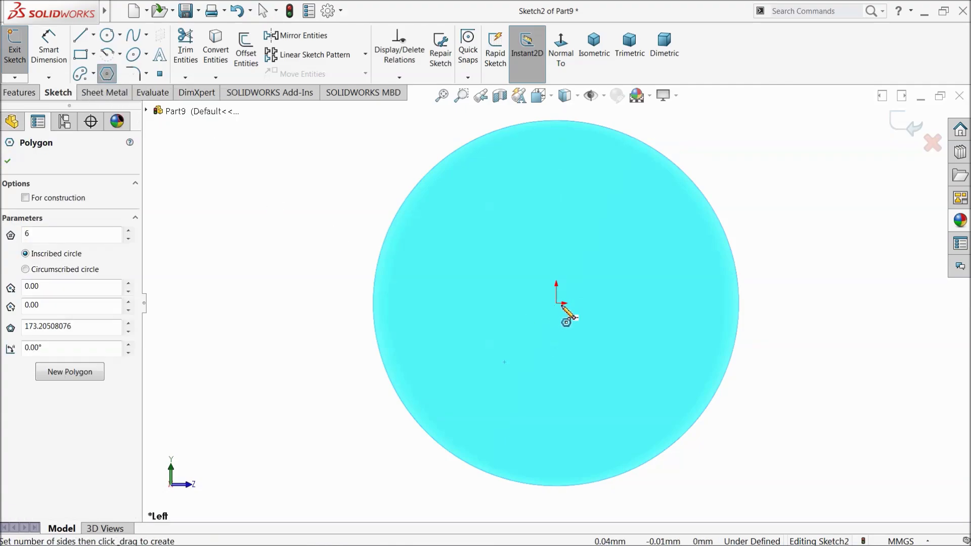
pyautogui.moveTo(557, 304); pyautogui.dragTo(445, 241)
pyautogui.rightClick(309, 175)
pyautogui.click(329, 185)
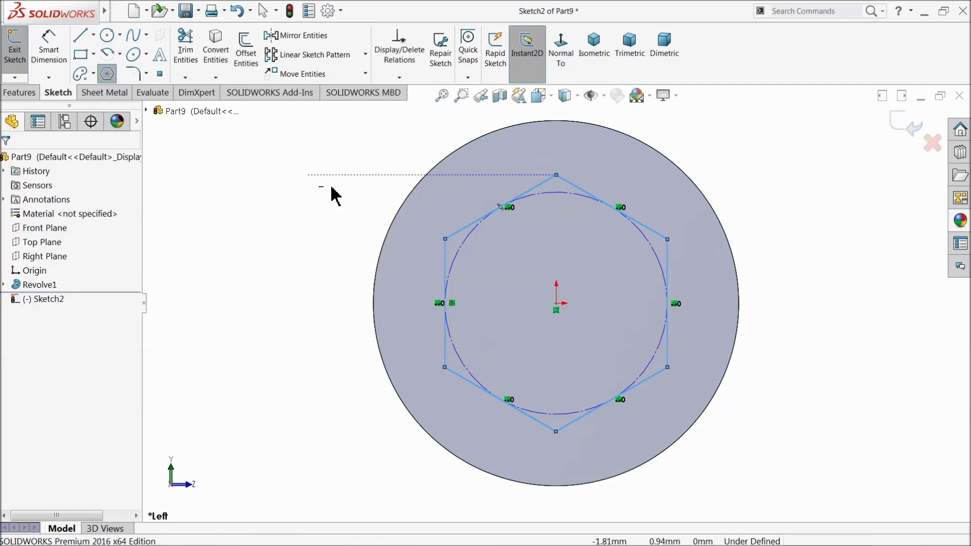
# Make one side of the hexagon vertical and dimension the distance between its two vertical sides to 1.5 mm
pyautogui.click(445, 260)
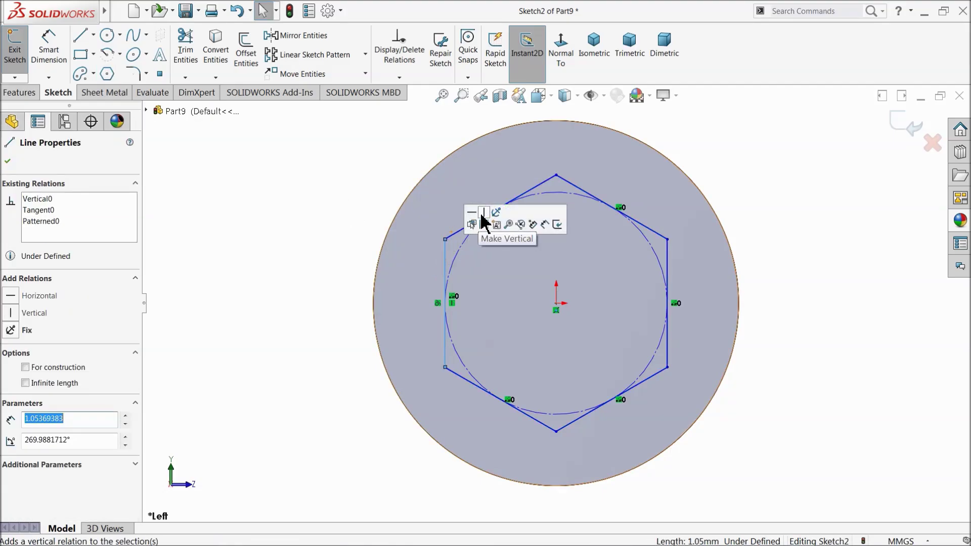
pyautogui.click(48, 49)
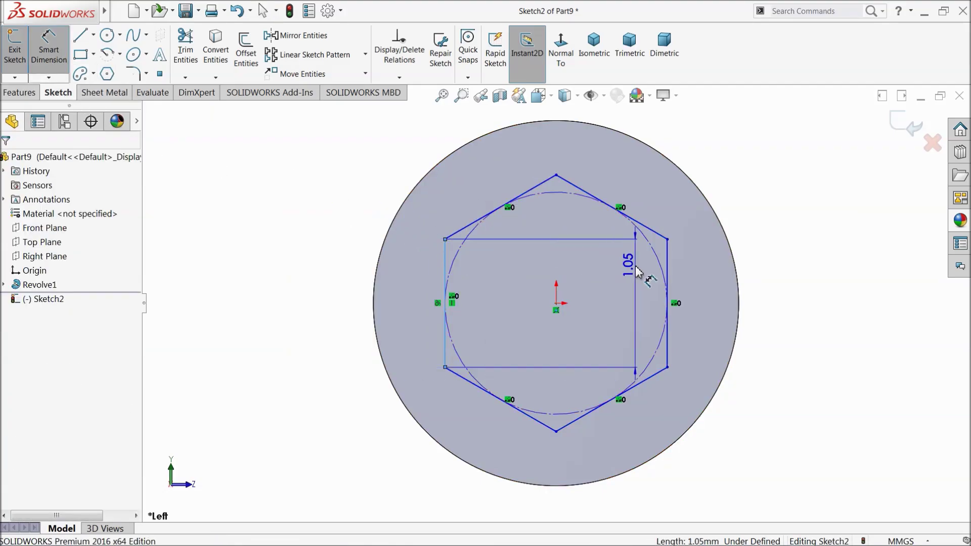
pyautogui.click(668, 260)
pyautogui.click(559, 157)
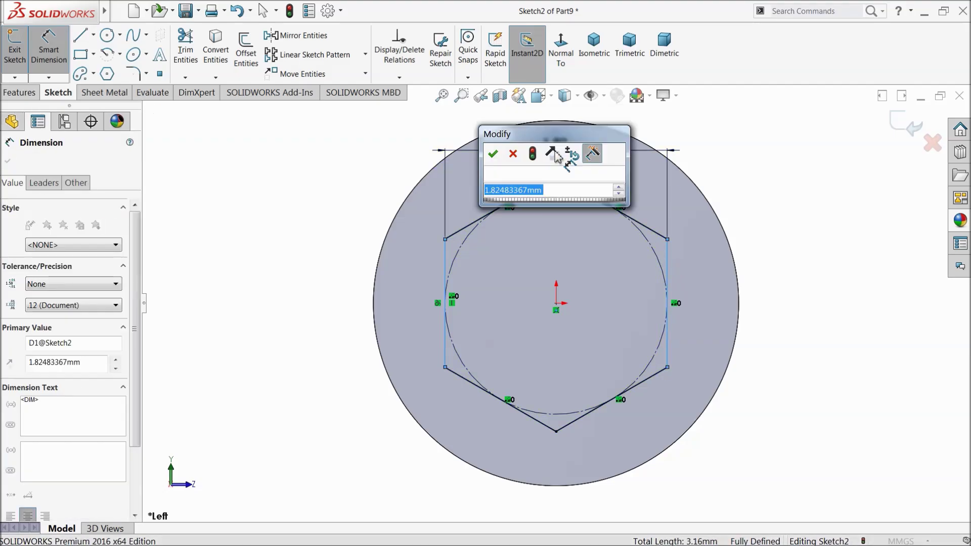
pyautogui.write('1.5')
pyautogui.press('Return')
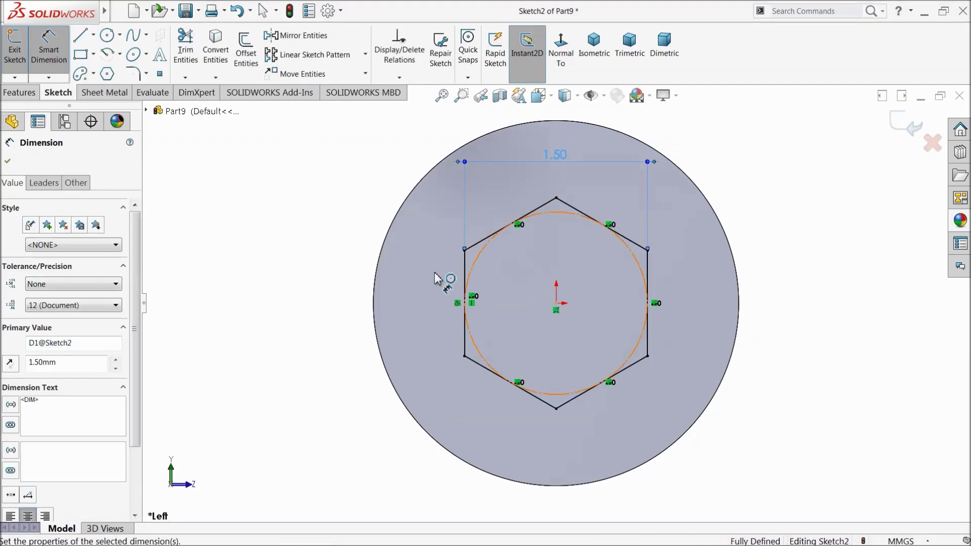
pyautogui.click(7, 161)
# Cut-extrude the hexagon 2.1 mm blind into the cylinder to form a hex socket
pyautogui.click(37, 94)
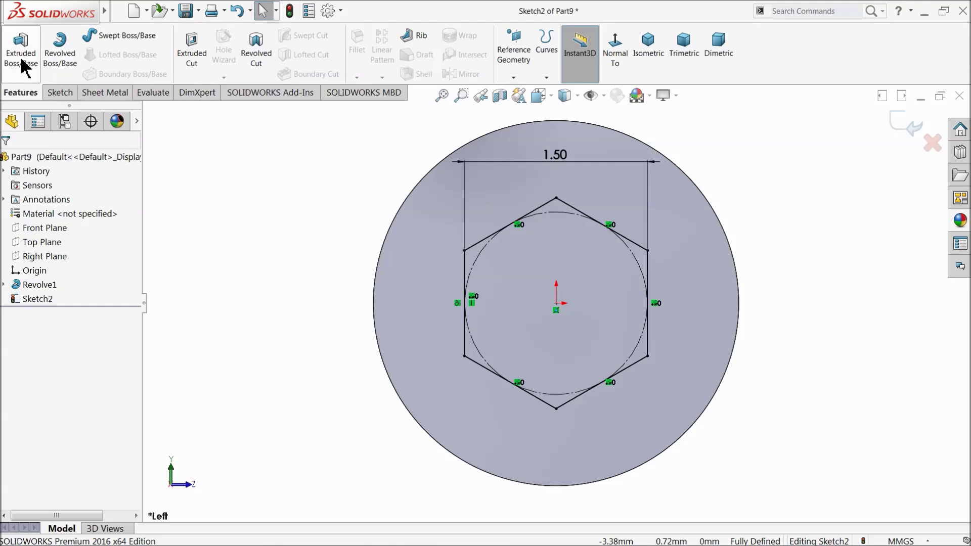
pyautogui.click(192, 54)
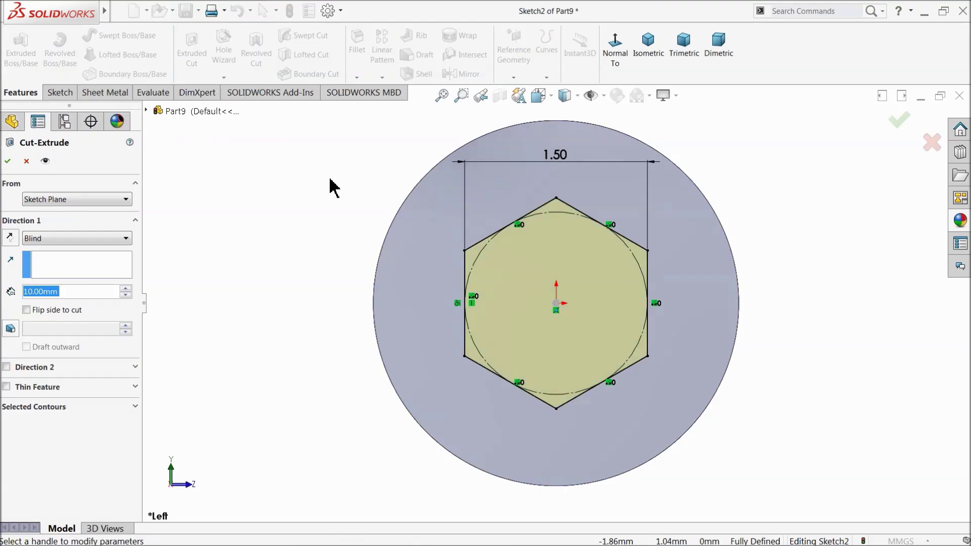
pyautogui.moveTo(401, 189); pyautogui.dragTo(363, 242, button='middle')
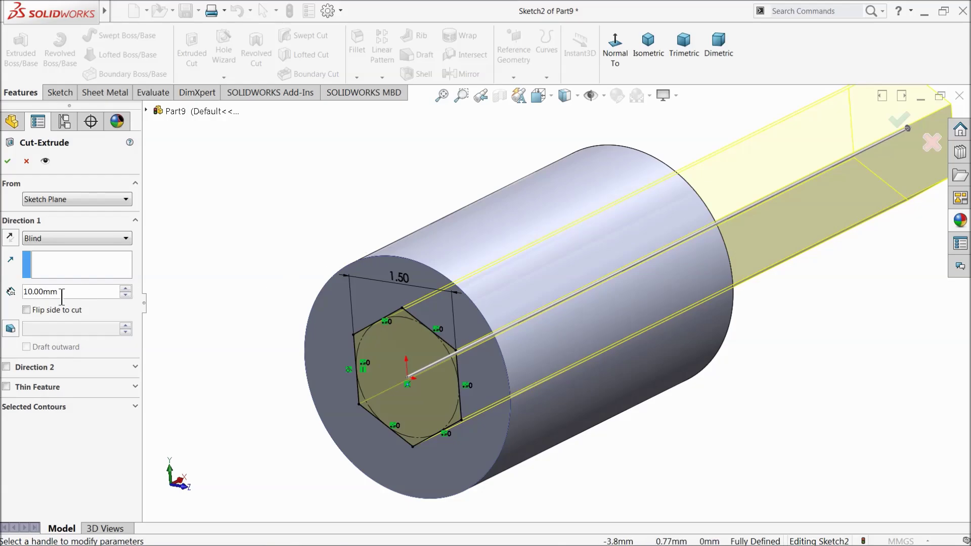
pyautogui.write('2.1')
pyautogui.press('Return')
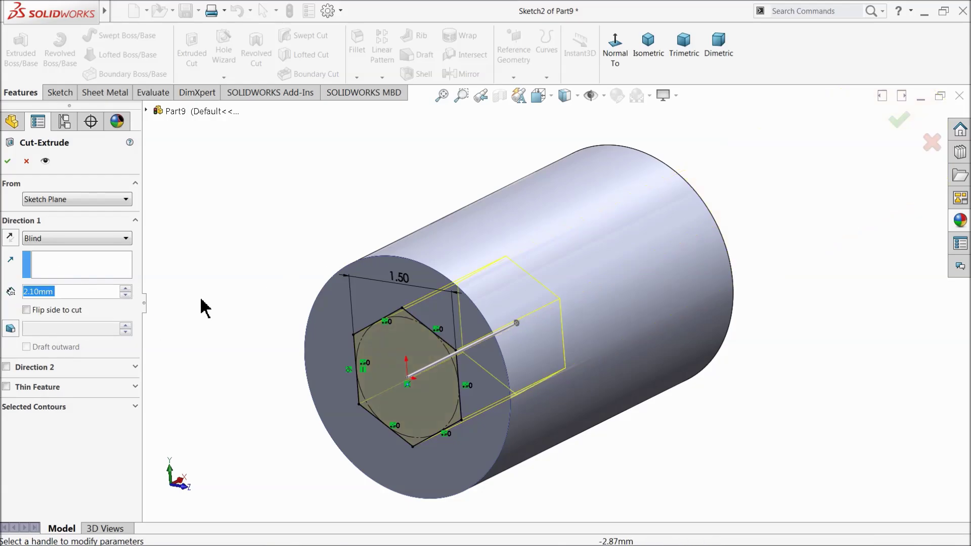
pyautogui.click(8, 161)
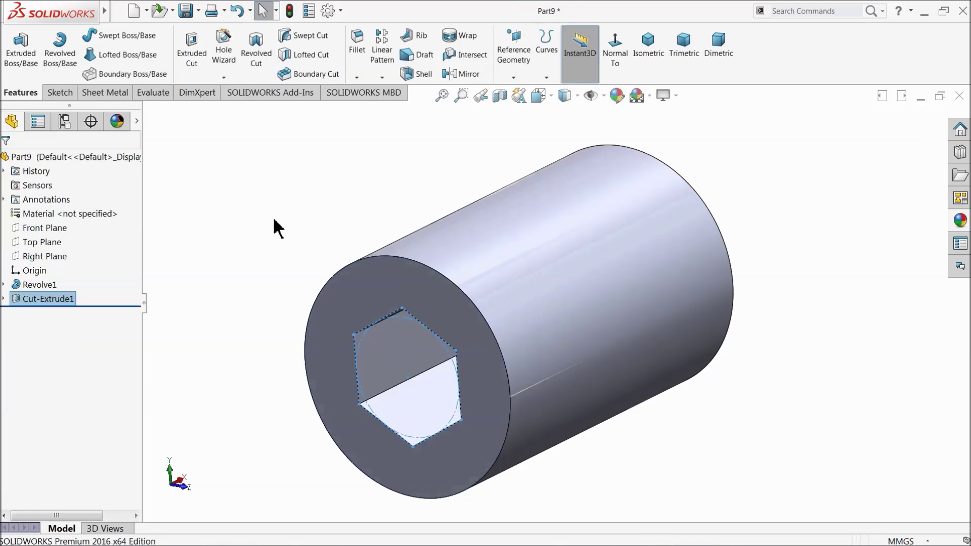
# Set up a 1 mm, 30 degree angle-distance chamfer on the outer circular edge of the socket end
pyautogui.moveTo(276, 224); pyautogui.dragTo(260, 238, button='middle')
pyautogui.click(260, 238)
pyautogui.click(357, 77)
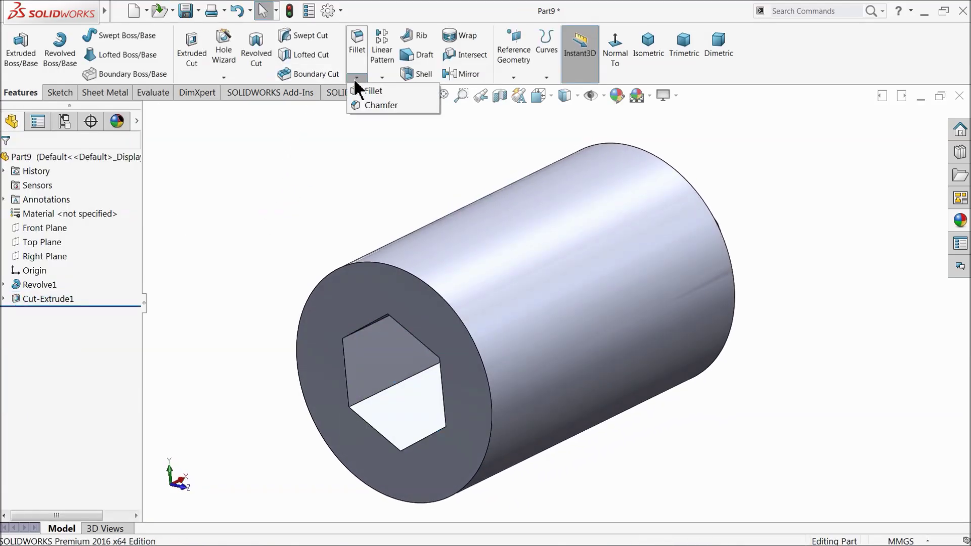
pyautogui.click(367, 104)
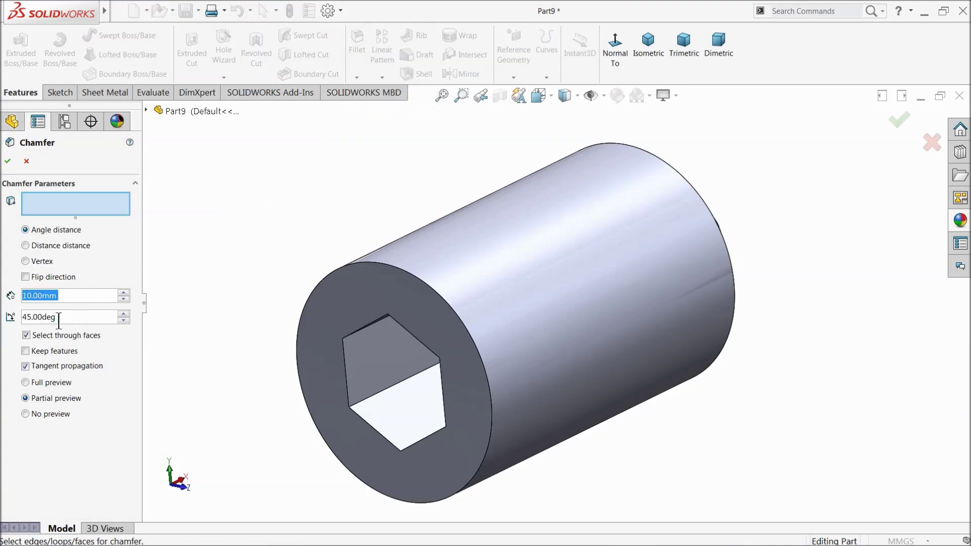
pyautogui.write('1')
pyautogui.press('Return')
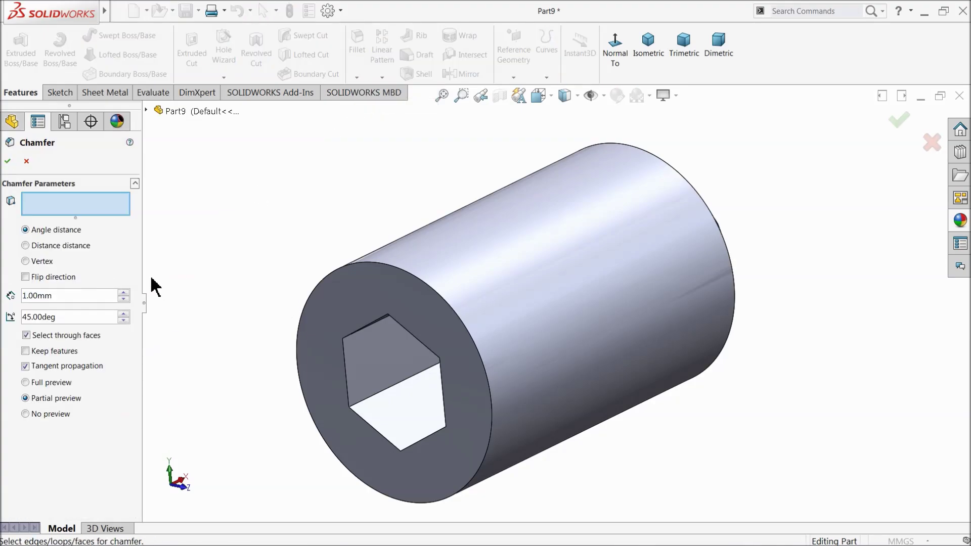
pyautogui.write('30')
pyautogui.press('Return')
pyautogui.click(340, 276)
pyautogui.moveTo(325, 294); pyautogui.dragTo(283, 279, button='middle')
# Set the chamfer's distance to 0.1 mm and its angle to 60 degrees
pyautogui.write('0')
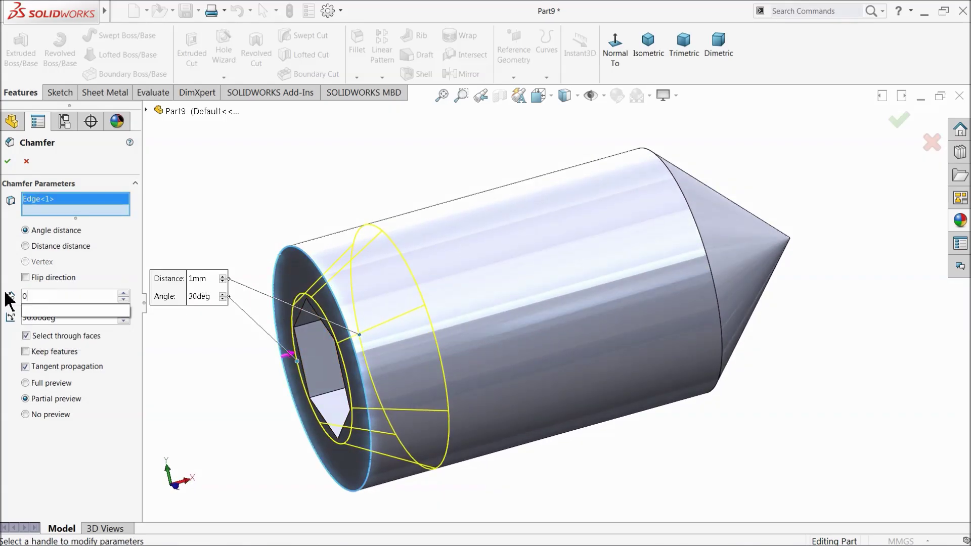
pyautogui.write('.1')
pyautogui.press('Return')
pyautogui.moveTo(243, 201)
pyautogui.mouseDown(button='middle')
pyautogui.moveTo(264, 228)
pyautogui.moveTo(233, 202)
pyautogui.mouseUp(button='middle')
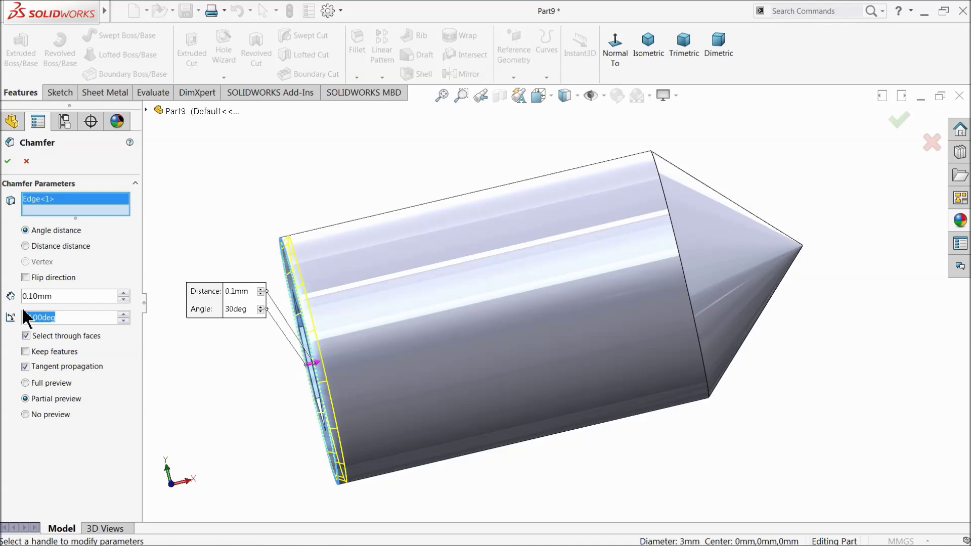
pyautogui.write('60')
pyautogui.press('Return')
# Set the chamfer's distance to 0.15 mm and apply it
pyautogui.scroll(-3, 283, 253)
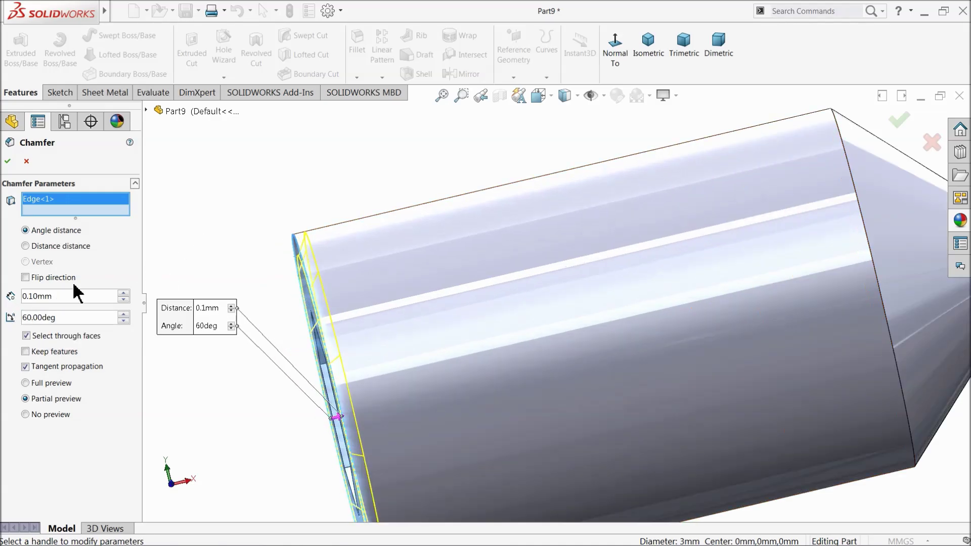
pyautogui.write('0.')
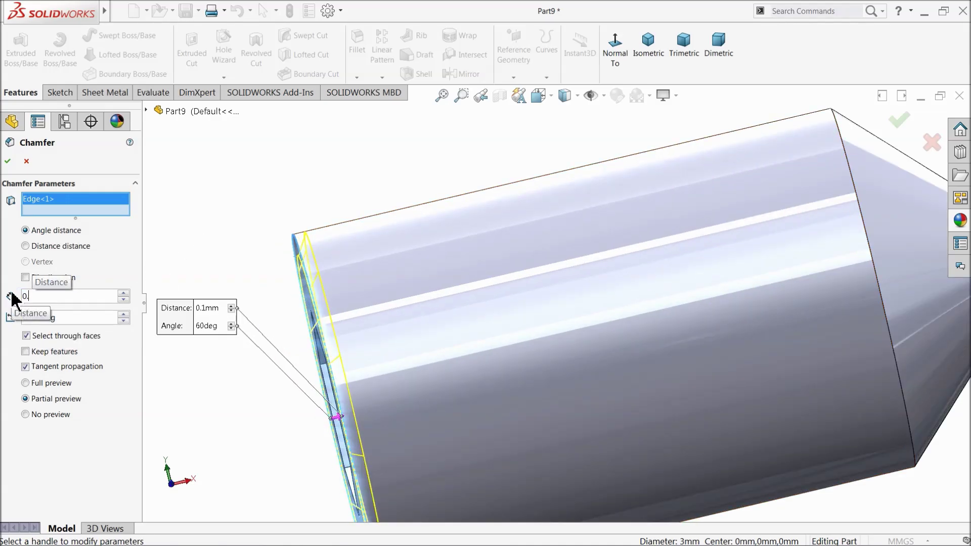
pyautogui.write('15')
pyautogui.press('Return')
pyautogui.moveTo(178, 195); pyautogui.dragTo(111, 240, button='middle')
pyautogui.click(7, 160)
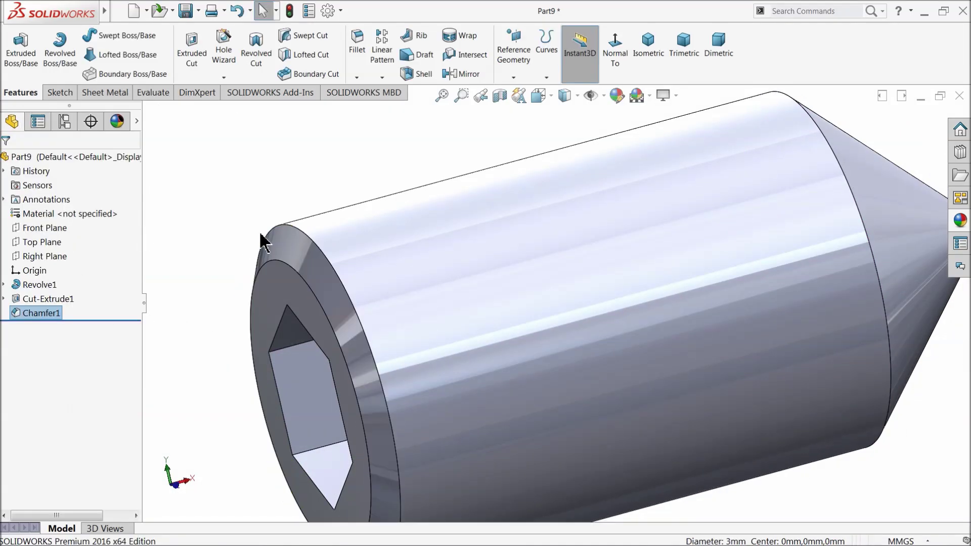
# Fillet the circular edge between the cylinder and the conical tip with a 0.2 mm radius
pyautogui.moveTo(260, 238)
pyautogui.mouseDown(button='middle')
pyautogui.moveTo(297, 199)
pyautogui.moveTo(268, 225)
pyautogui.mouseUp(button='middle')
pyautogui.scroll(5, 276, 238)
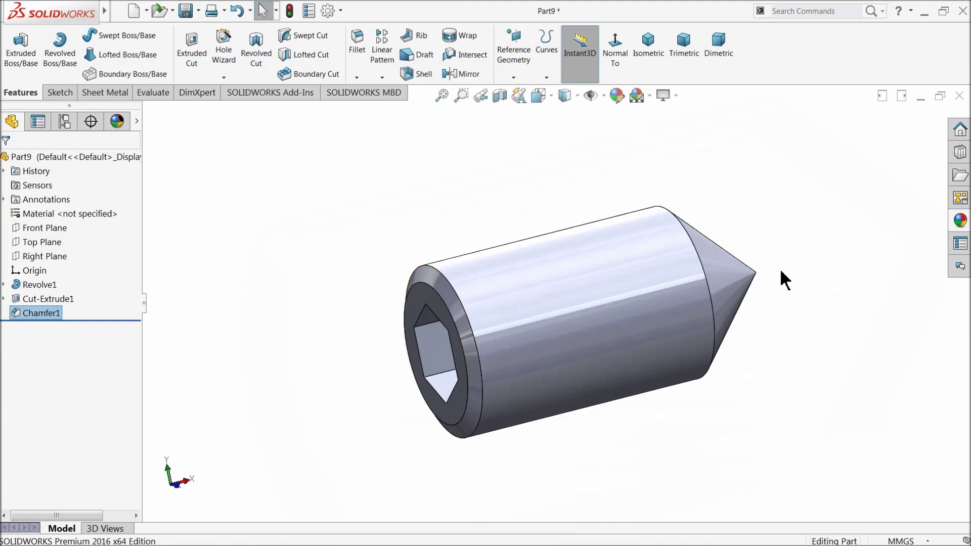
pyautogui.scroll(-3, 781, 277)
pyautogui.click(358, 56)
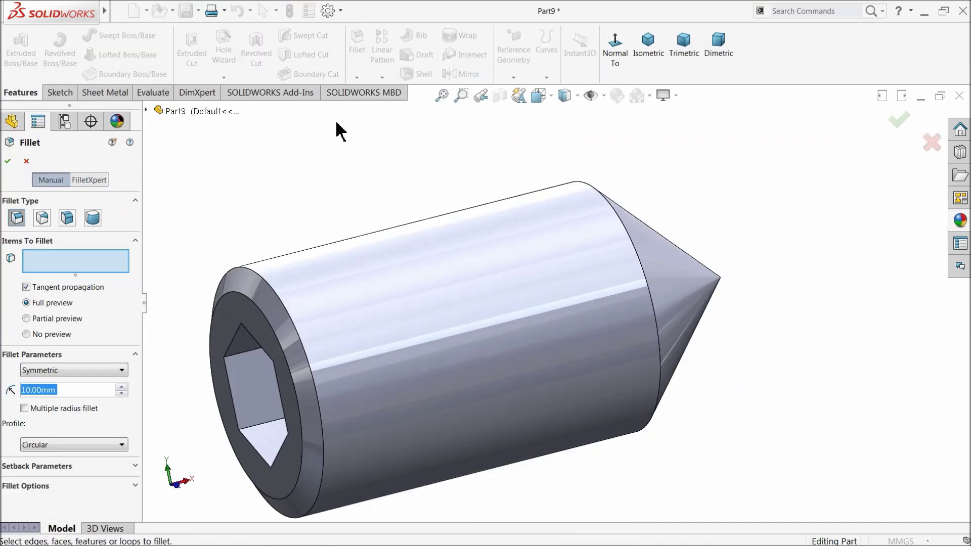
pyautogui.write('0.2')
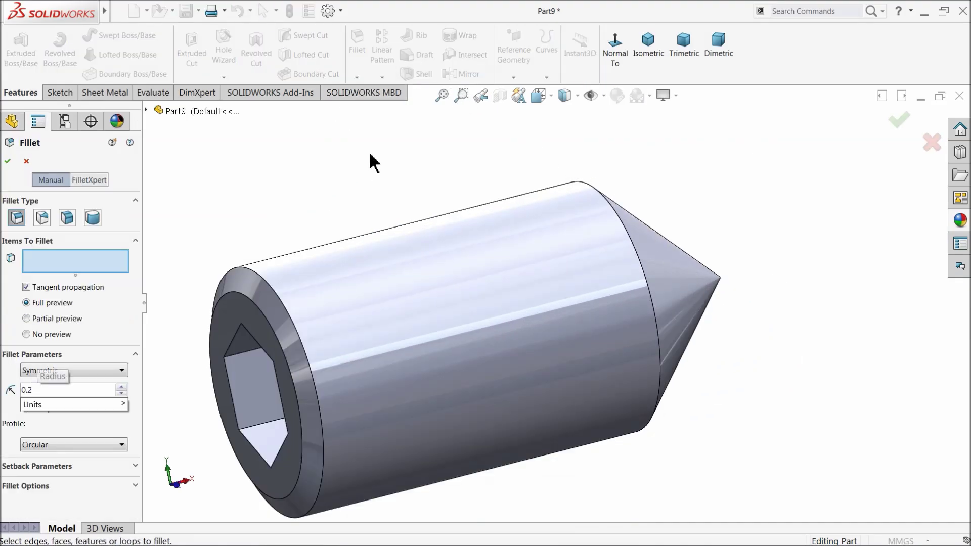
pyautogui.press('Return')
pyautogui.click(624, 230)
pyautogui.moveTo(626, 228); pyautogui.dragTo(187, 201, button='middle')
pyautogui.click(8, 162)
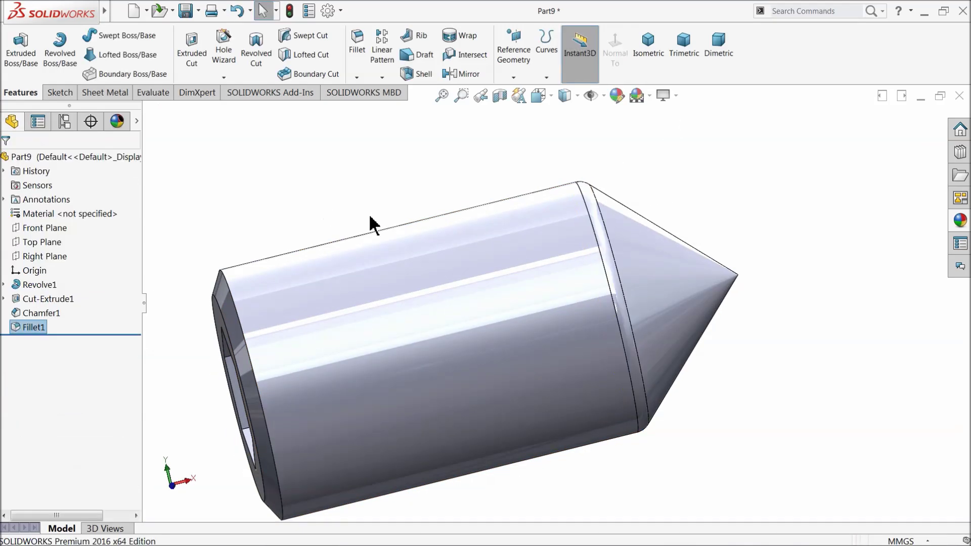
pyautogui.moveTo(394, 253); pyautogui.dragTo(470, 221, button='middle')
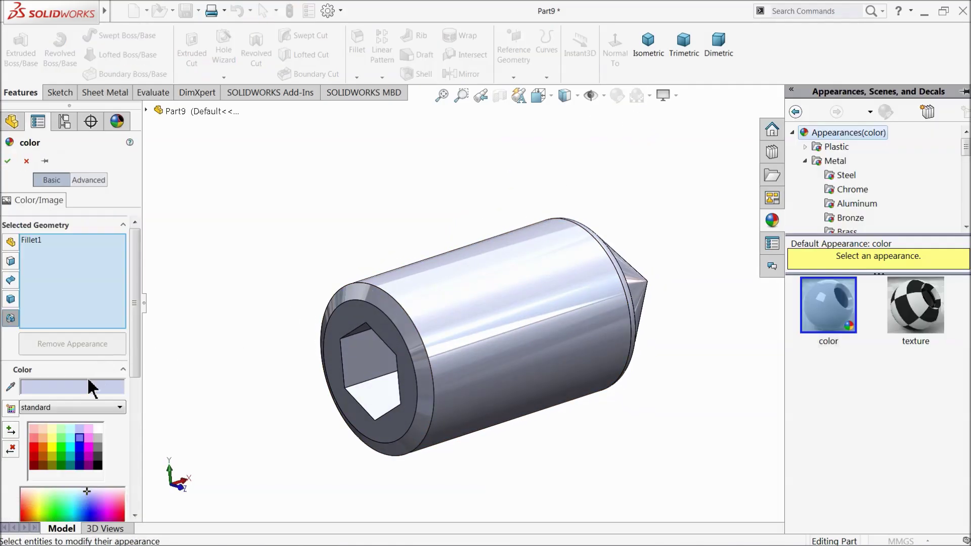
pyautogui.click(98, 456)
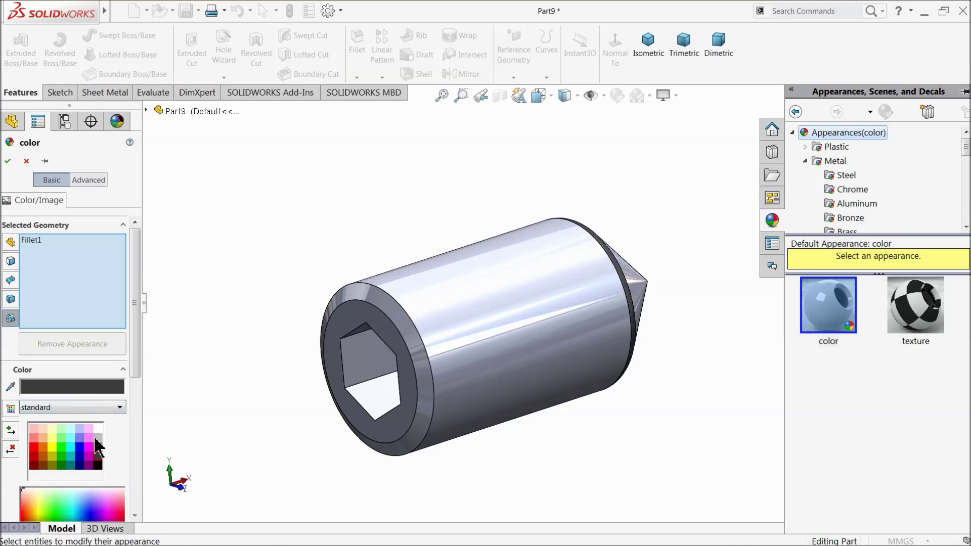
pyautogui.click(27, 161)
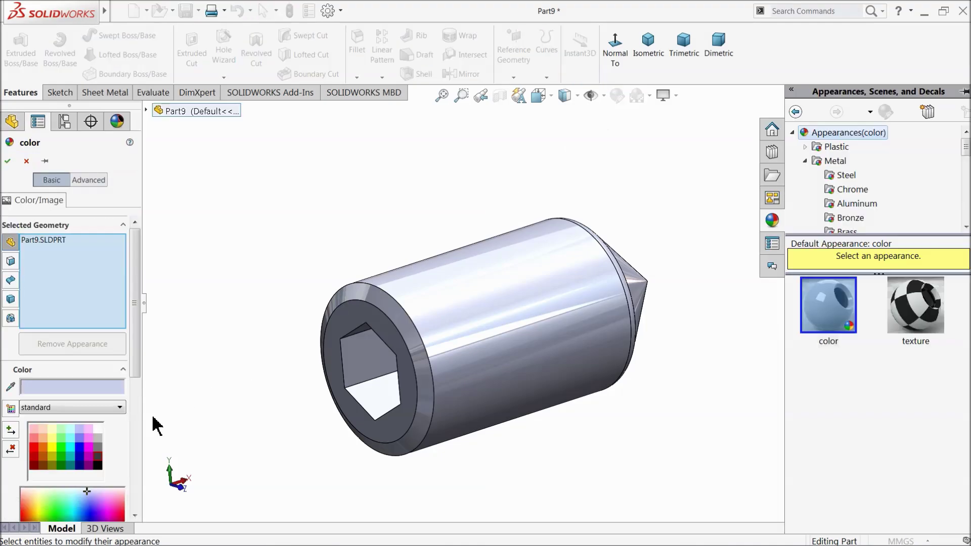
# Apply a medium grey colour to the whole part
pyautogui.click(98, 447)
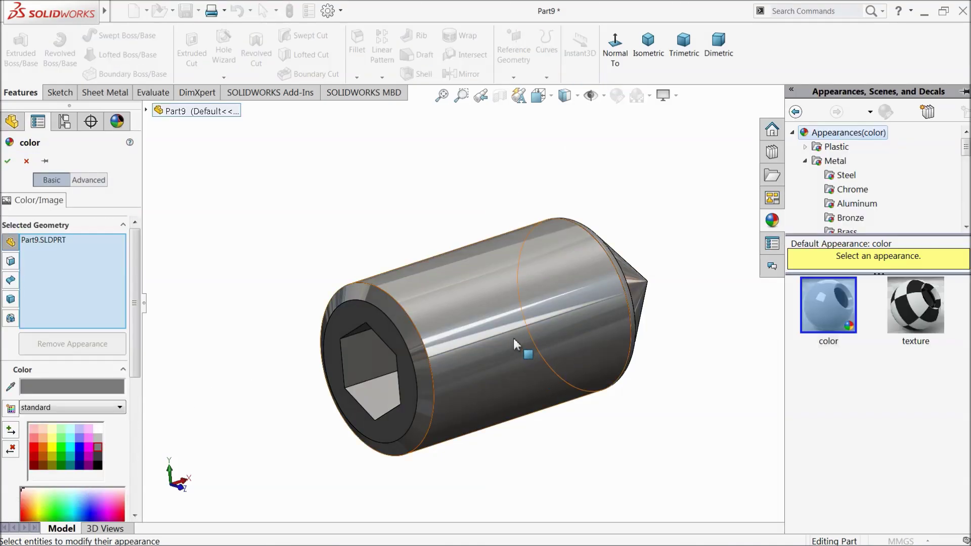
pyautogui.moveTo(518, 358); pyautogui.dragTo(524, 332, button='middle')
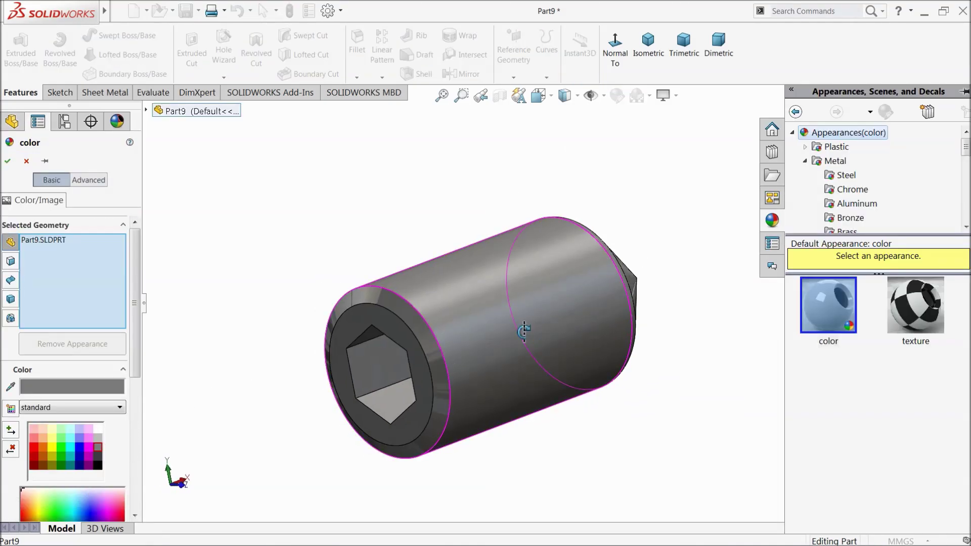
pyautogui.click(8, 161)
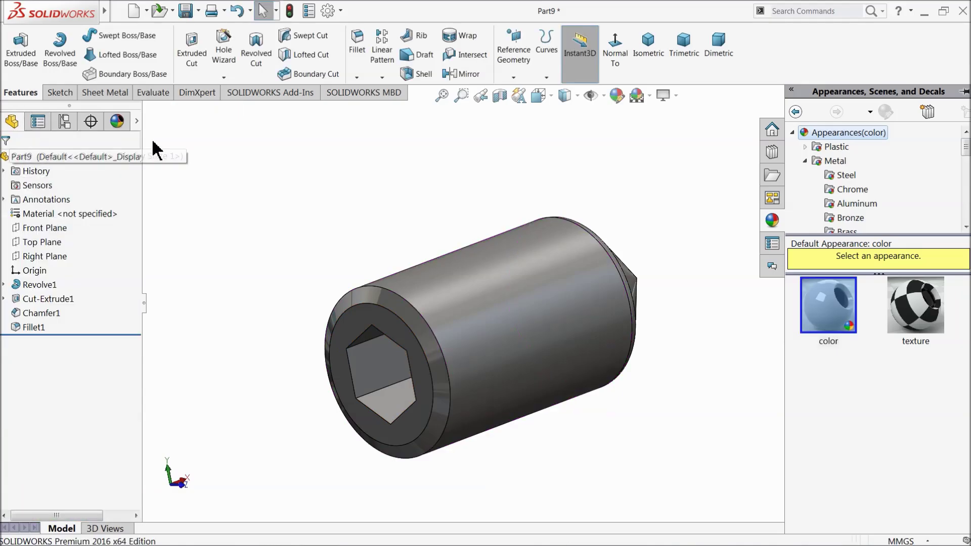
# Save the part in the Car Jack folder as 10.socket set screw
pyautogui.click(186, 13)
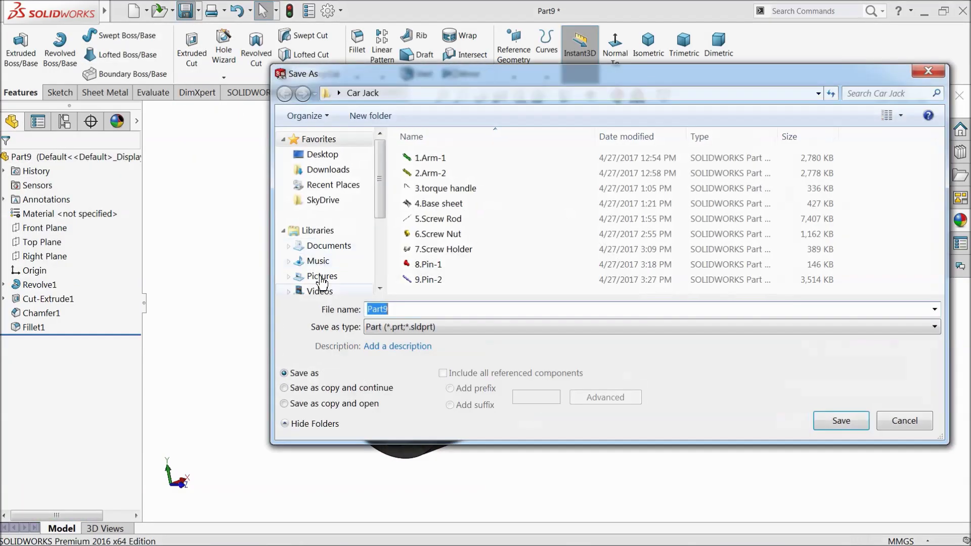
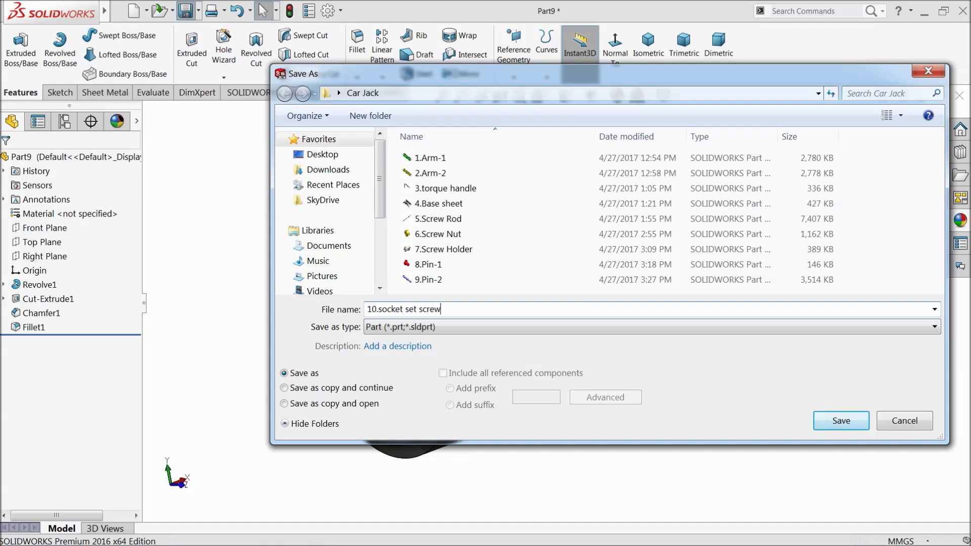
pyautogui.click(839, 421)
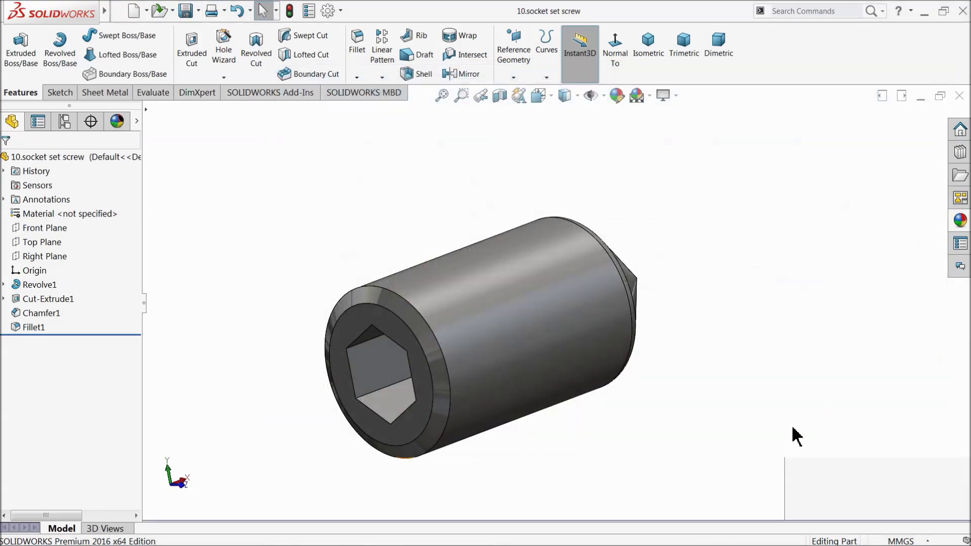
pyautogui.moveTo(668, 410)
pyautogui.mouseDown(button='middle')
pyautogui.moveTo(607, 397)
pyautogui.moveTo(630, 396)
pyautogui.moveTo(664, 372)
pyautogui.mouseUp(button='middle')
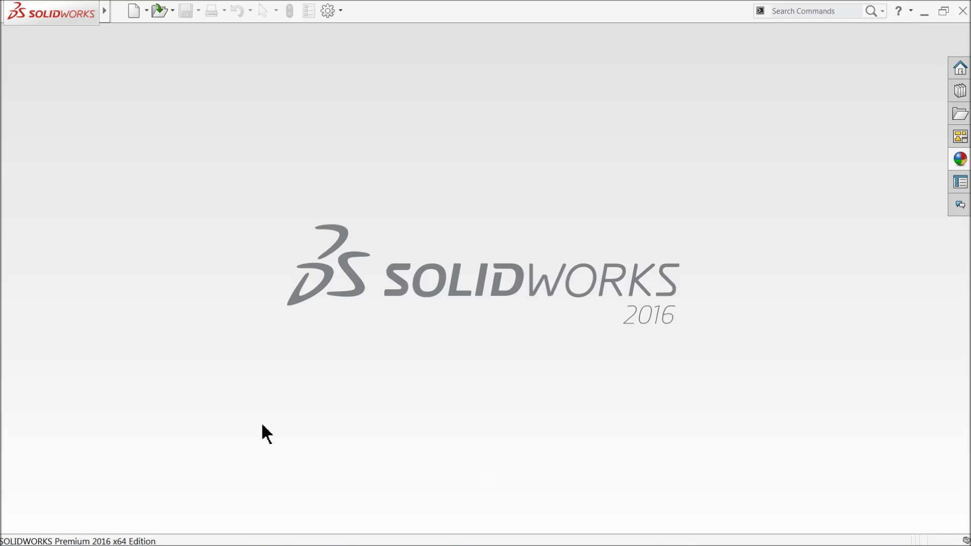
# Create a new assembly and place 4.Base sheet from the Car Jack folder as its first component
pyautogui.click(133, 10)
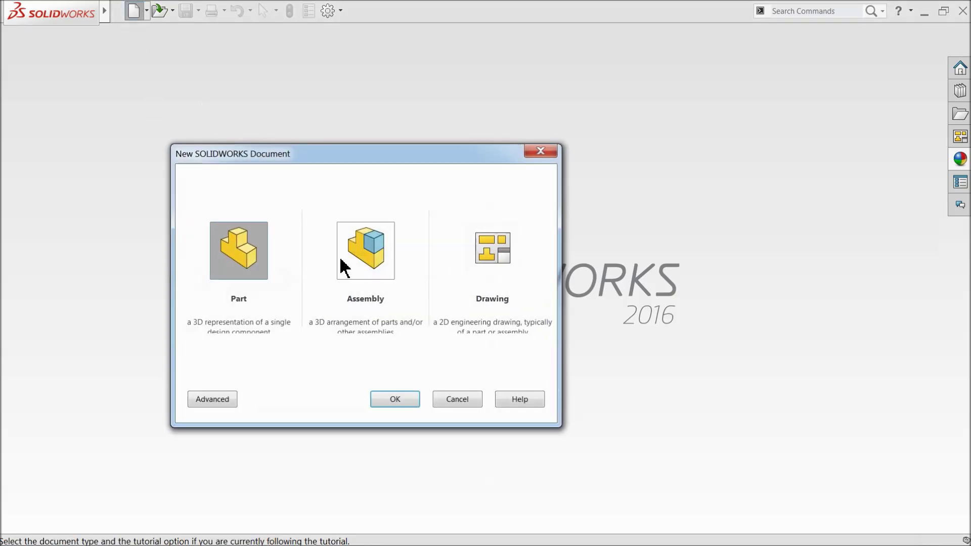
pyautogui.click(364, 261)
pyautogui.click(392, 400)
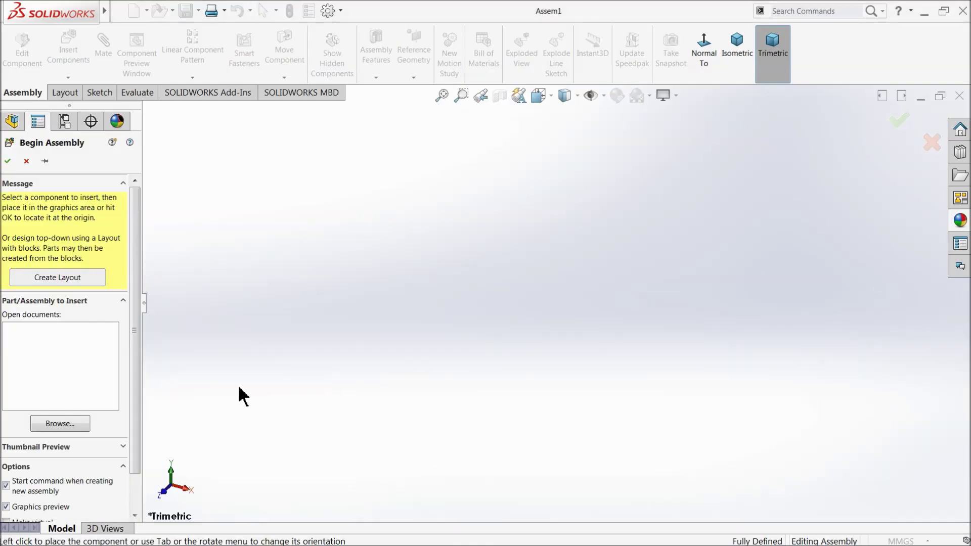
pyautogui.click(59, 425)
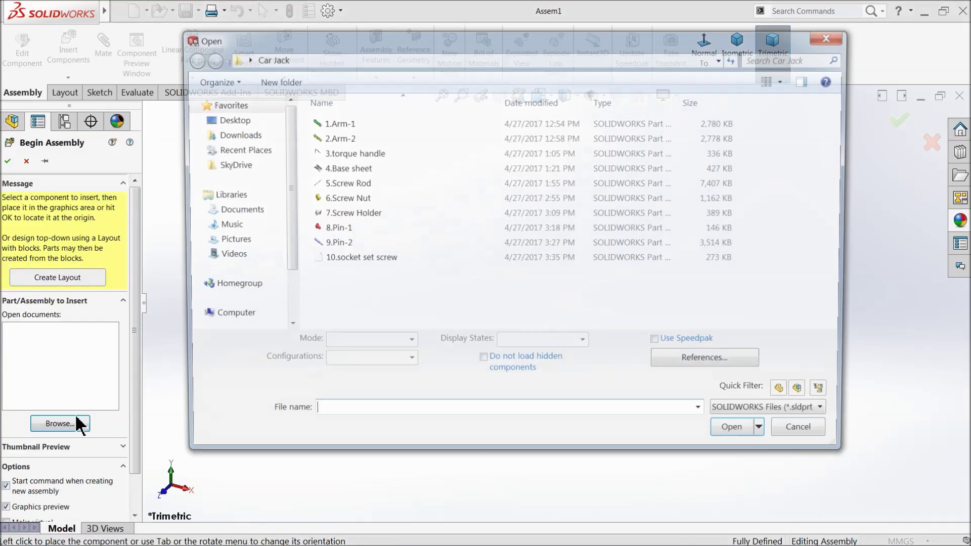
pyautogui.click(344, 168)
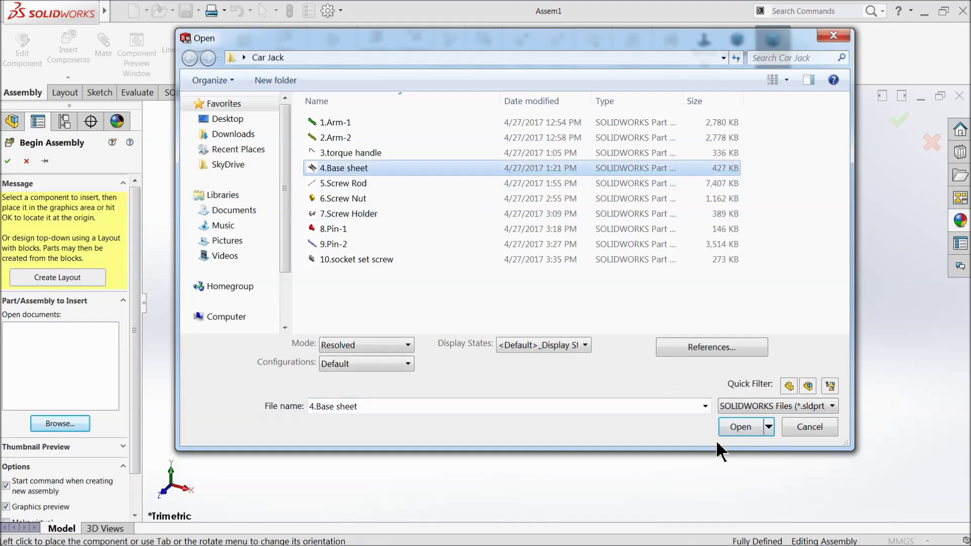
pyautogui.click(741, 436)
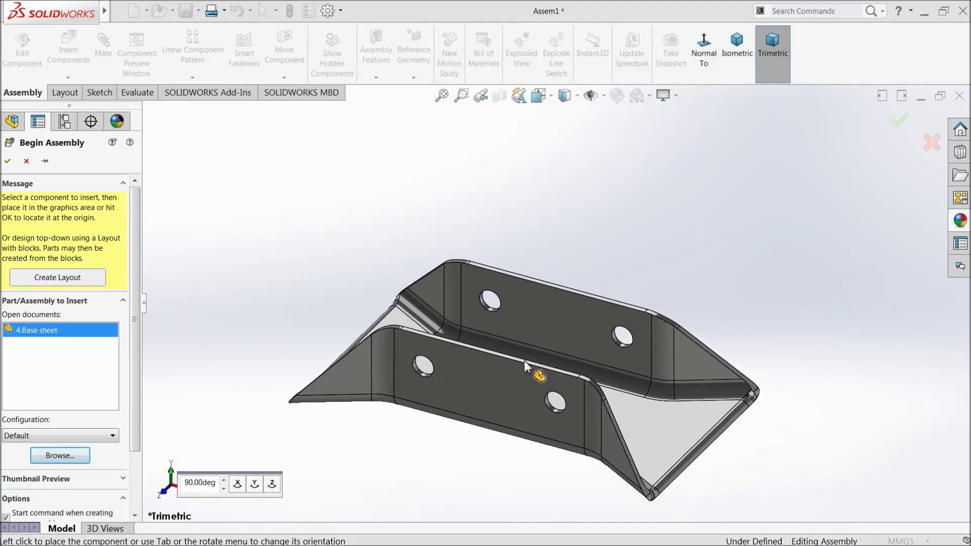
pyautogui.click(526, 365)
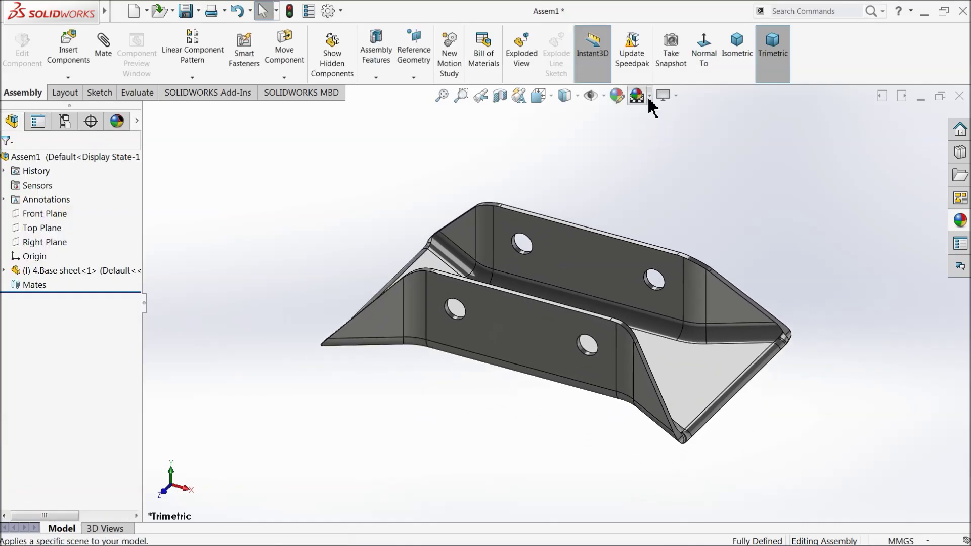
# Change the assembly's scene to a plain white background
pyautogui.click(649, 97)
pyautogui.click(662, 43)
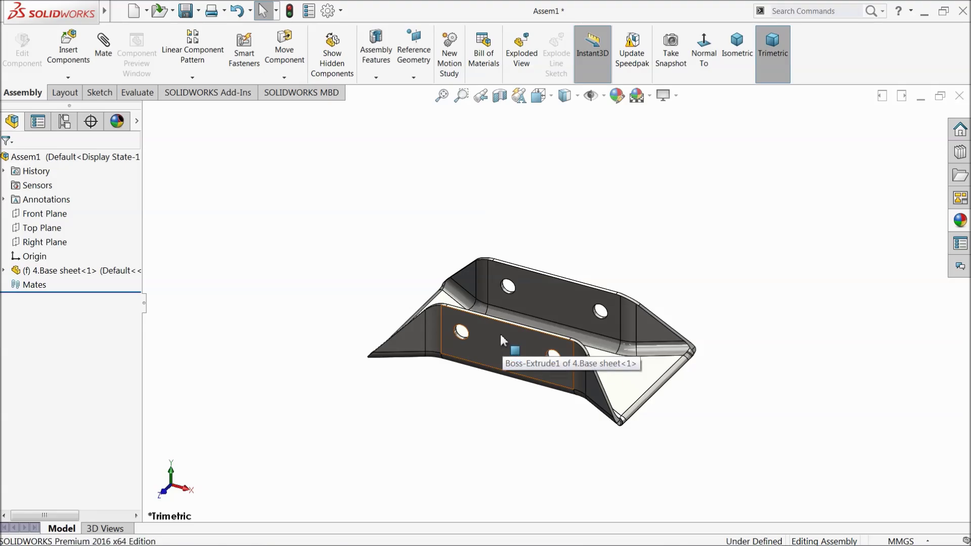
# Place a second copy of the base sheet above the first and rotate the copy upside down
pyautogui.keyDown('ctrl'); pyautogui.moveTo(500, 332); pyautogui.dragTo(505, 161); pyautogui.keyUp('ctrl')
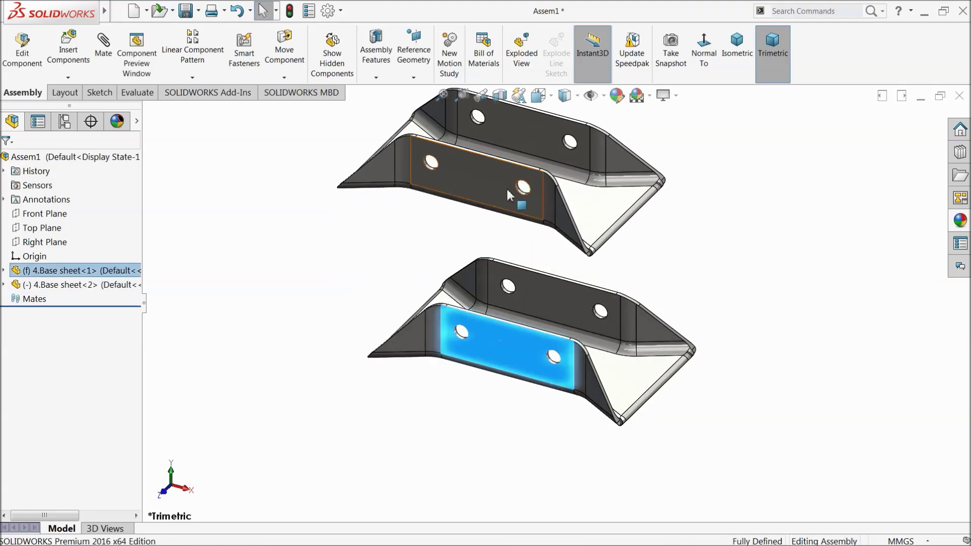
pyautogui.press('f')
pyautogui.click(285, 78)
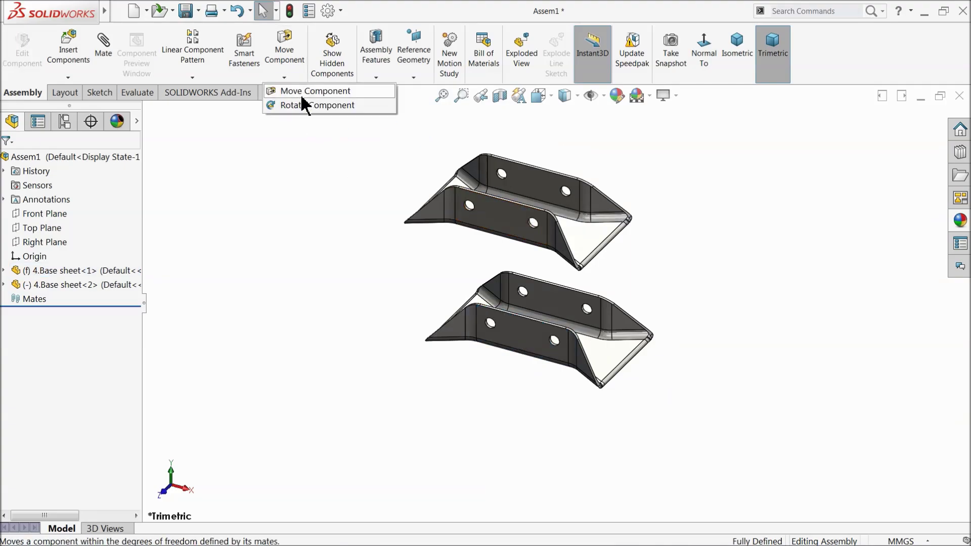
pyautogui.click(303, 106)
pyautogui.moveTo(520, 241); pyautogui.dragTo(261, 168)
pyautogui.click(8, 162)
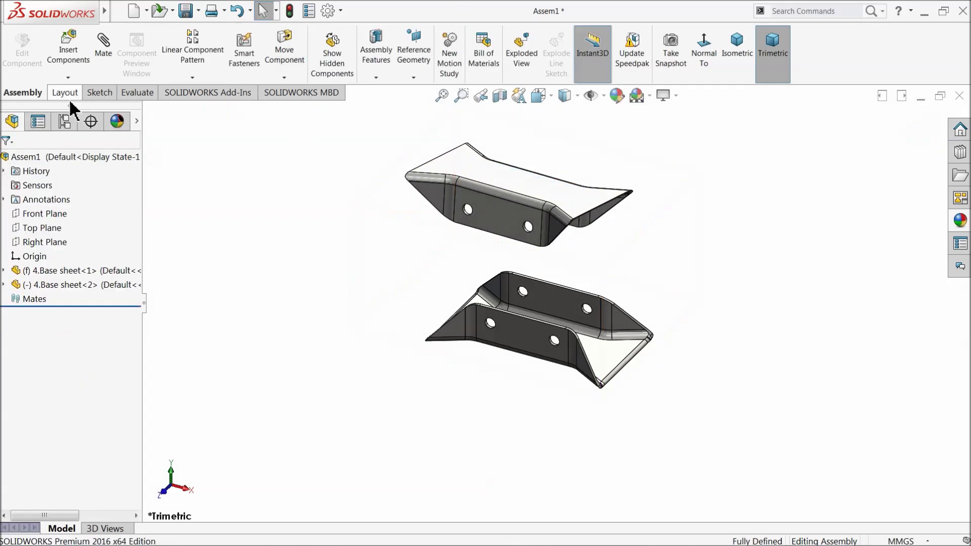
# Insert 1.Arm-1 and 9.Pin-2, placing the arm between the base sheets and the pin beside the lower one
pyautogui.click(71, 53)
pyautogui.click(56, 412)
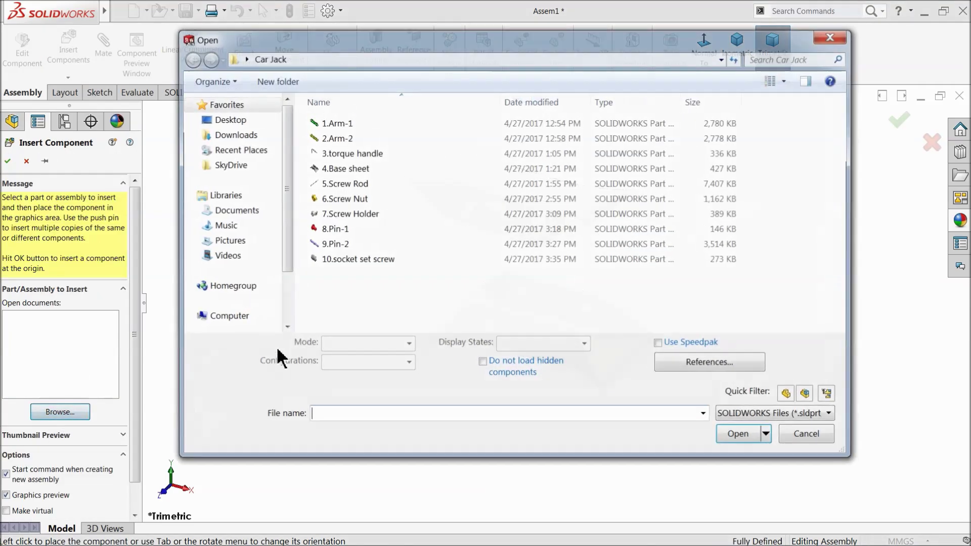
pyautogui.click(332, 122)
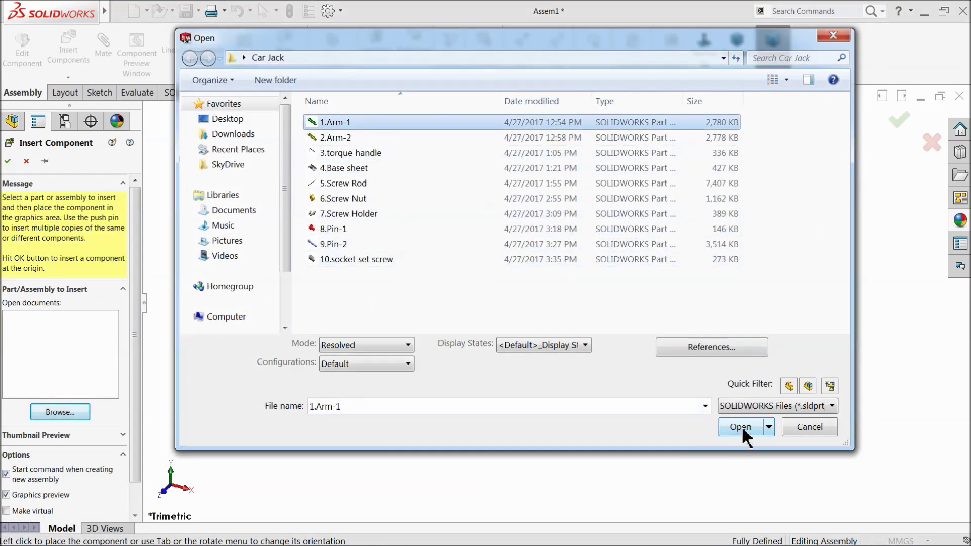
pyautogui.keyDown('ctrl'); pyautogui.click(332, 244); pyautogui.keyUp('ctrl')
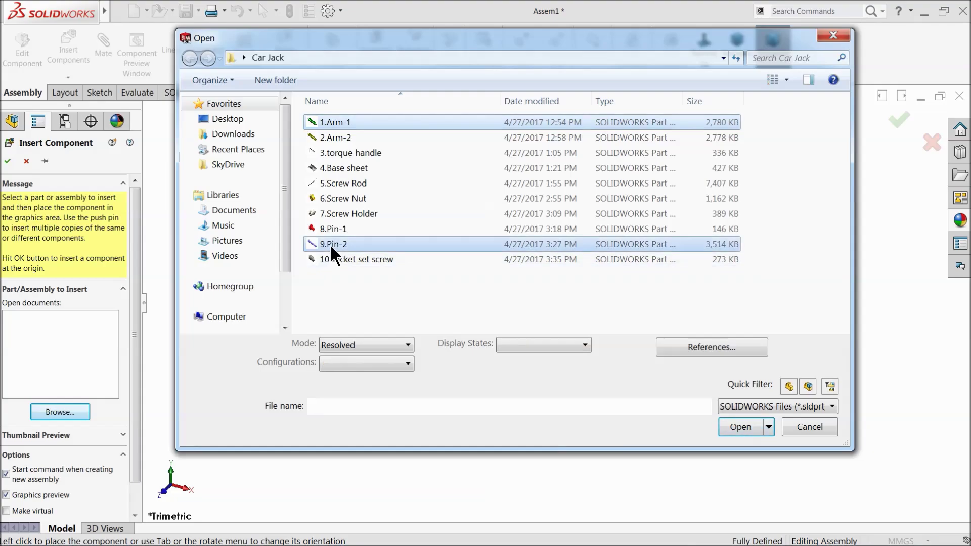
pyautogui.click(739, 441)
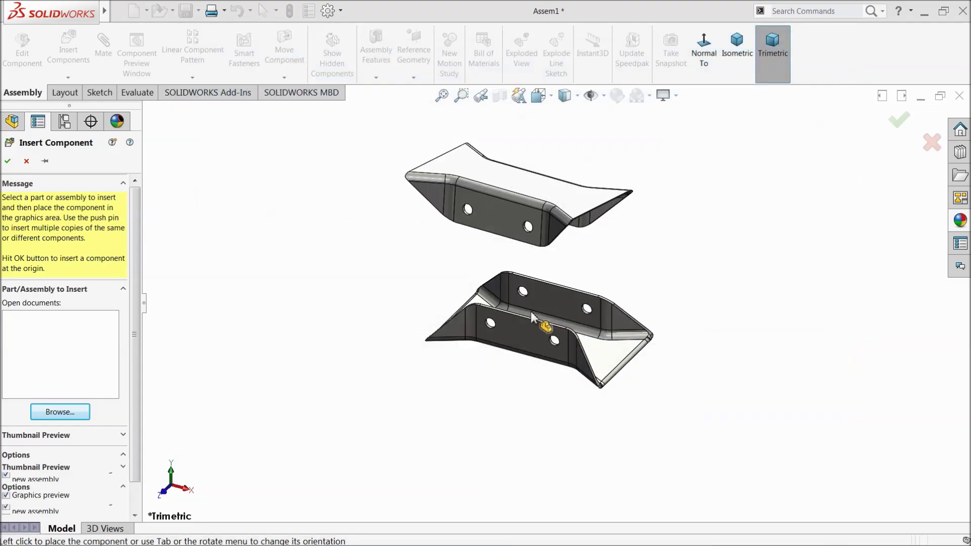
pyautogui.click(461, 255)
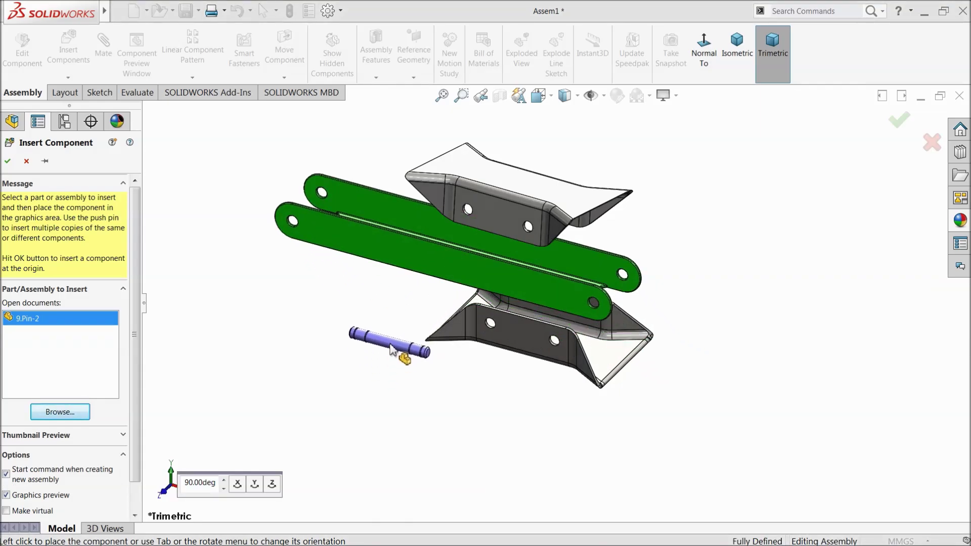
pyautogui.click(402, 353)
pyautogui.scroll(-2, 542, 280)
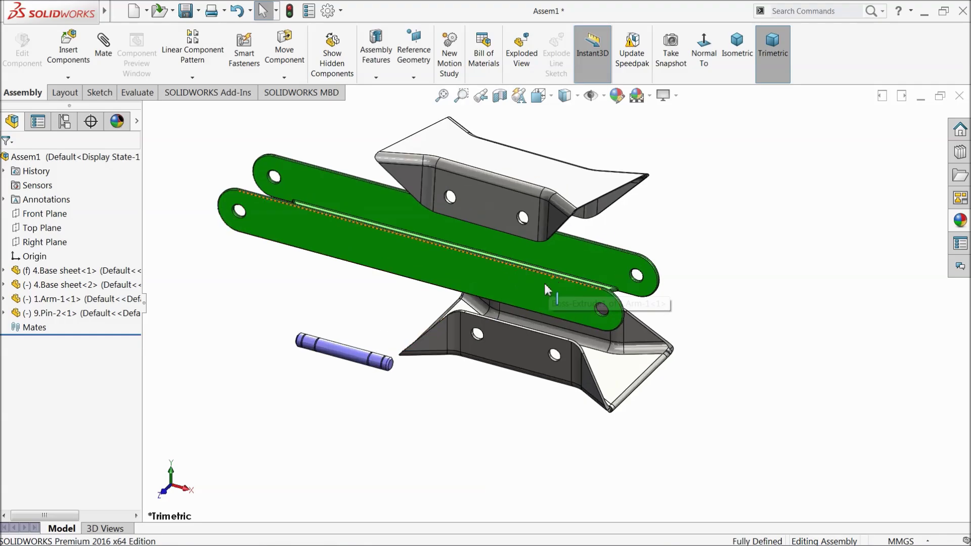
# Place a second copy of Arm-1 beside the base sheets and move the first arm clear of them on the opposite side
pyautogui.keyDown('ctrl'); pyautogui.moveTo(523, 282); pyautogui.dragTo(755, 218); pyautogui.keyUp('ctrl')
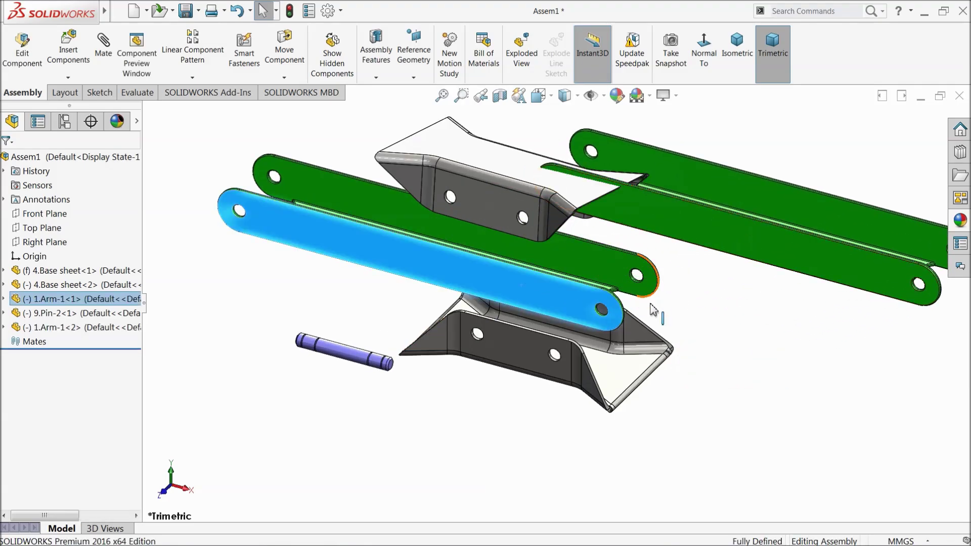
pyautogui.click(678, 329)
pyautogui.scroll(2, 607, 319)
pyautogui.scroll(-2, 559, 293)
pyautogui.moveTo(526, 313); pyautogui.dragTo(331, 280)
pyautogui.scroll(-4, 403, 274)
pyautogui.click(416, 390)
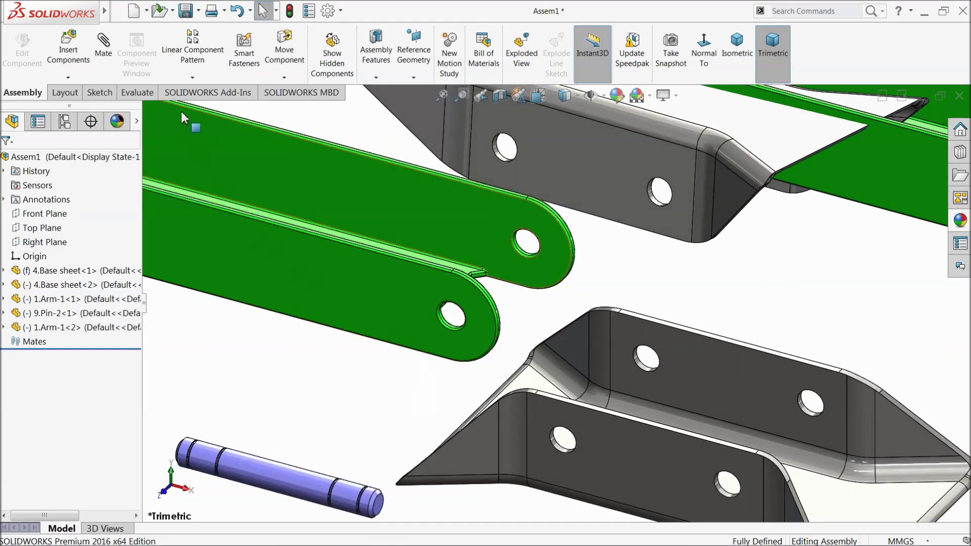
# Add a concentric mate between the first arm's end hole and the nearest hole of the lower base sheet
pyautogui.click(104, 51)
pyautogui.scroll(-3, 558, 421)
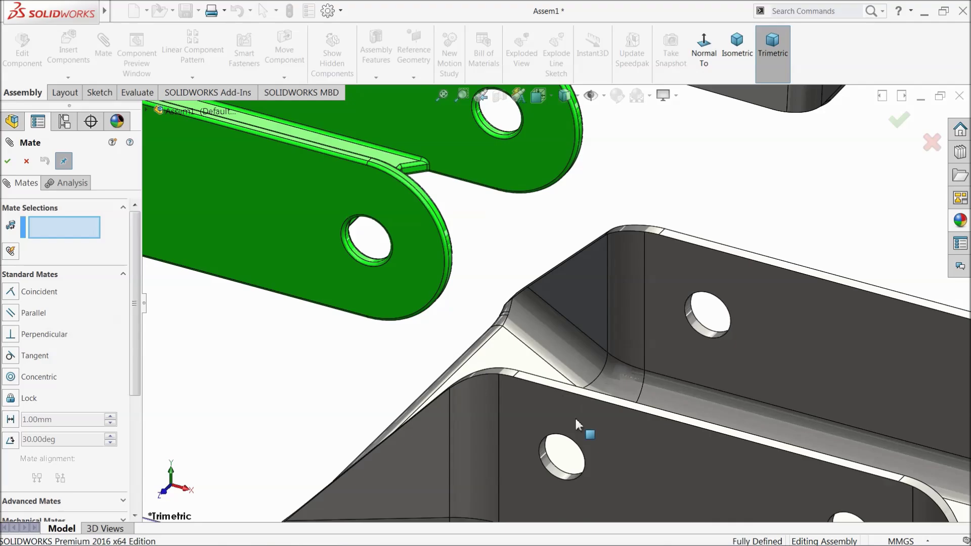
pyautogui.click(551, 473)
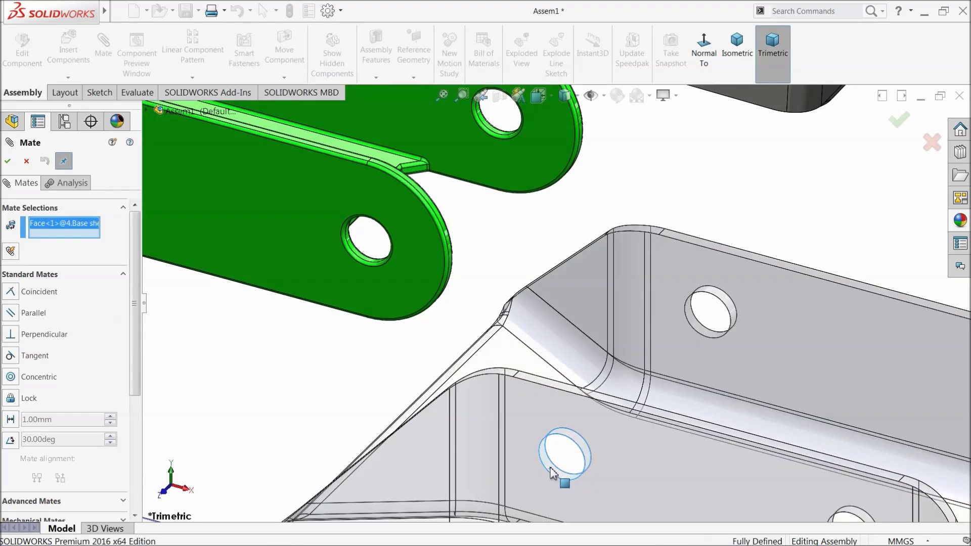
pyautogui.rightClick(85, 235)
pyautogui.click(108, 230)
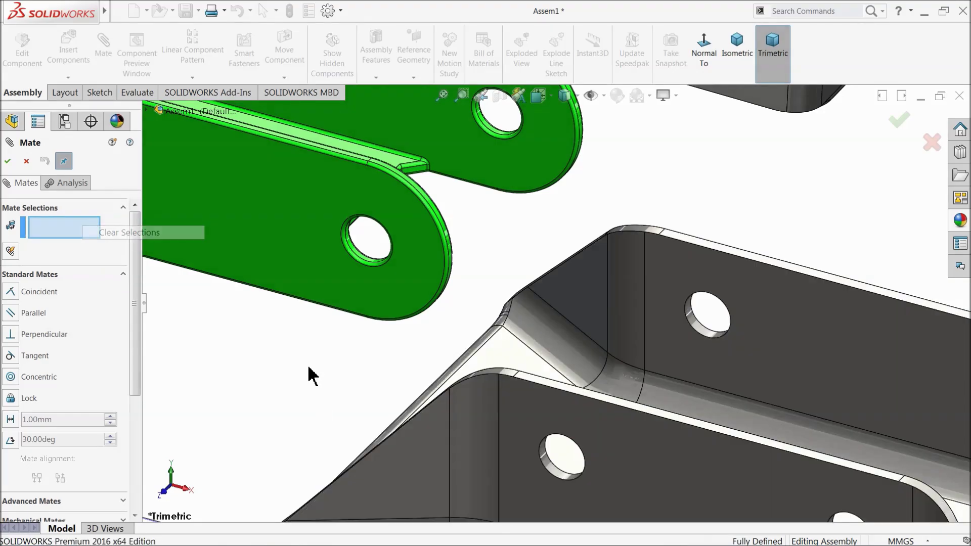
pyautogui.scroll(-3, 530, 462)
pyautogui.click(508, 432)
pyautogui.scroll(5, 507, 419)
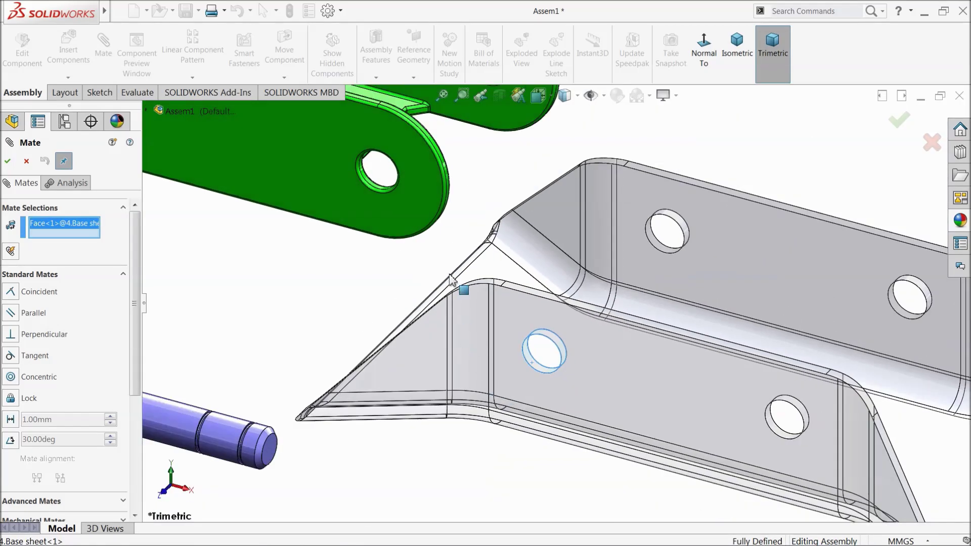
pyautogui.scroll(-6, 401, 217)
pyautogui.click(429, 266)
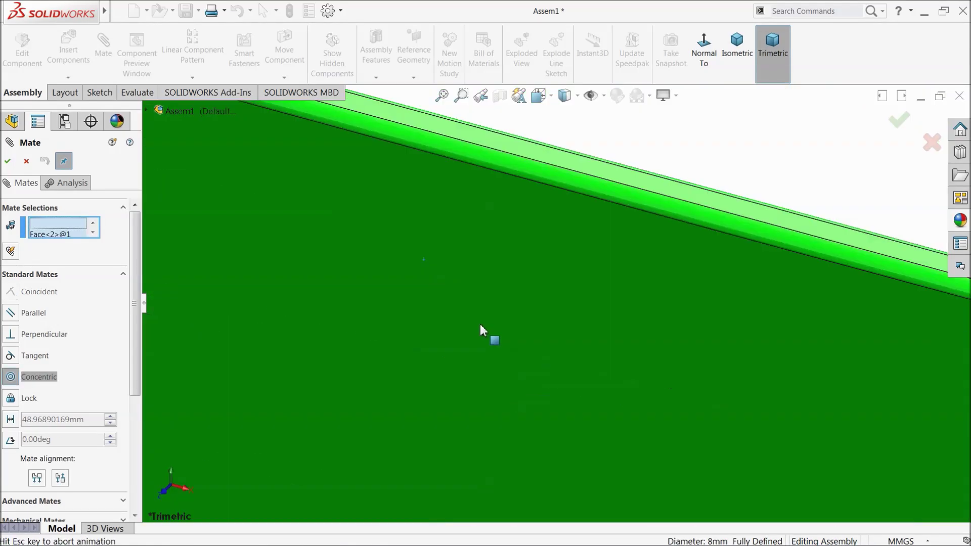
pyautogui.scroll(5, 749, 429)
pyautogui.scroll(-4, 479, 390)
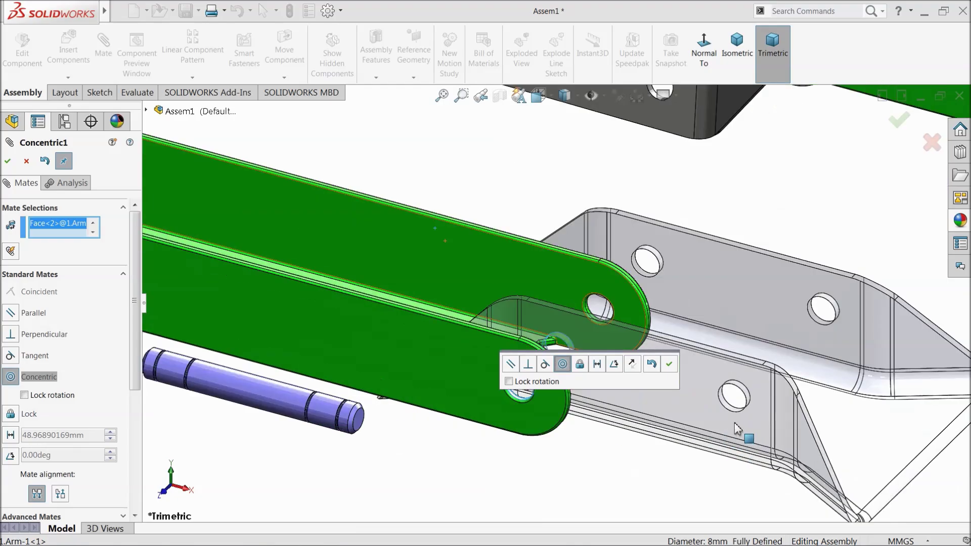
pyautogui.click(668, 364)
# Add a coincident mate between the lower base sheet's inner side wall and the first arm's outer side face
pyautogui.scroll(3, 561, 357)
pyautogui.scroll(-3, 561, 339)
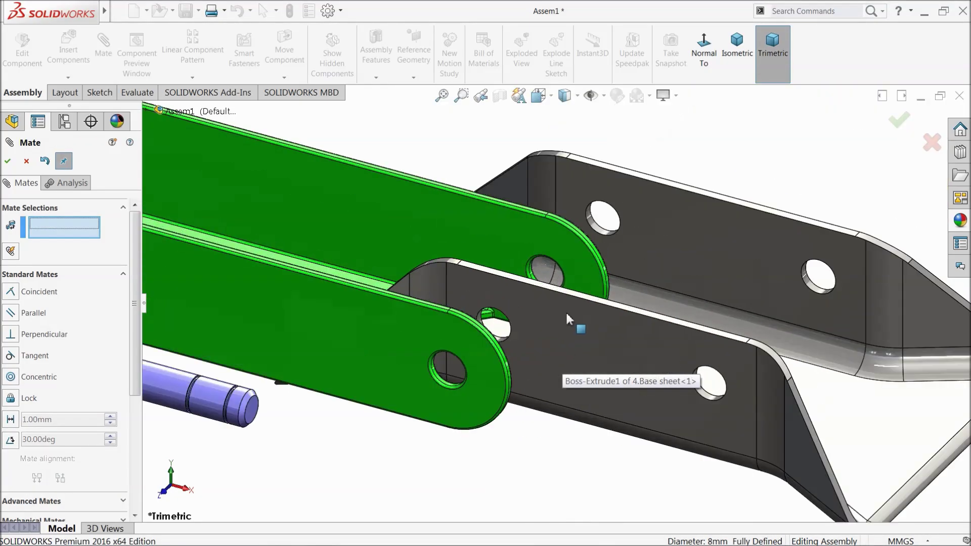
pyautogui.click(589, 194)
pyautogui.moveTo(588, 194); pyautogui.dragTo(514, 247, button='middle')
pyautogui.click(524, 262)
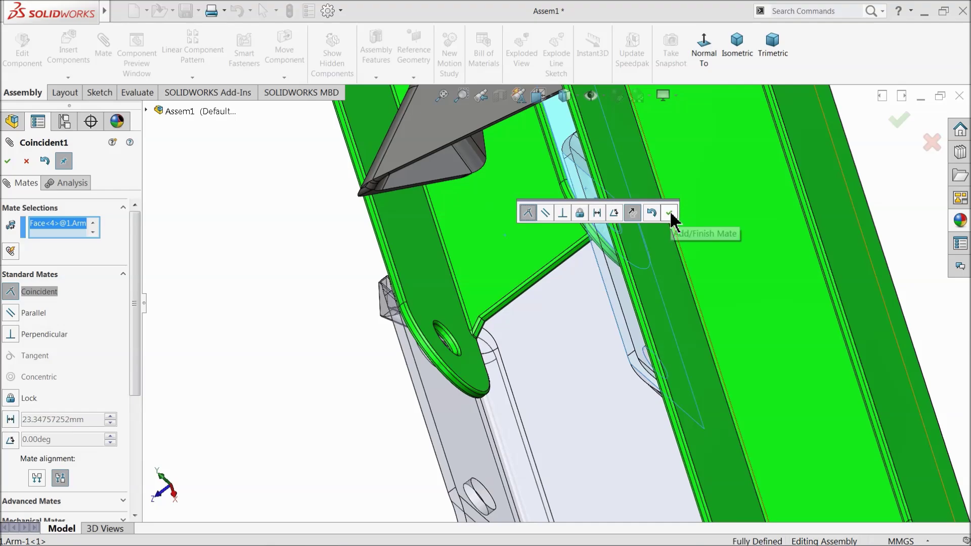
pyautogui.click(671, 215)
# Delete the coincident mate between the base sheet and the arm, then leave the Mate command
pyautogui.moveTo(582, 316); pyautogui.dragTo(601, 301, button='middle')
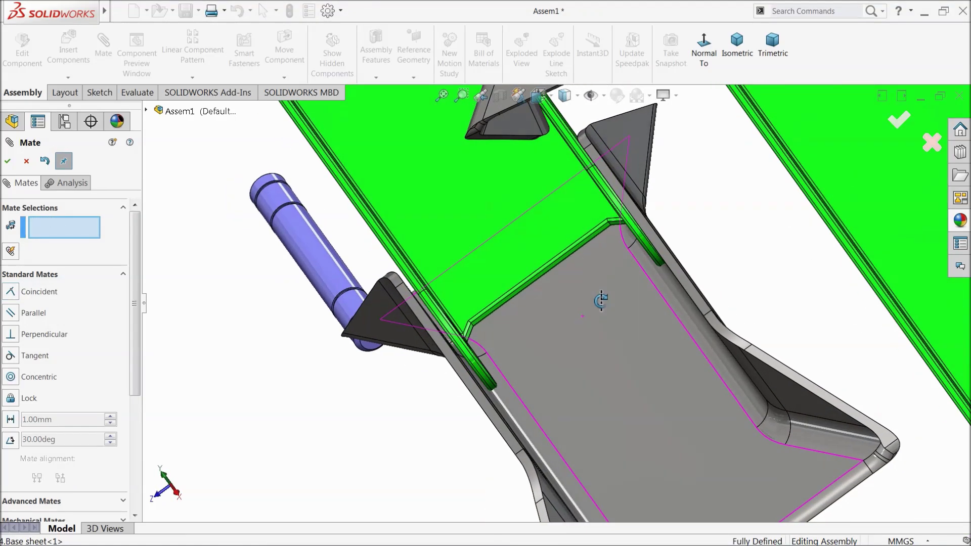
pyautogui.scroll(-3, 597, 273)
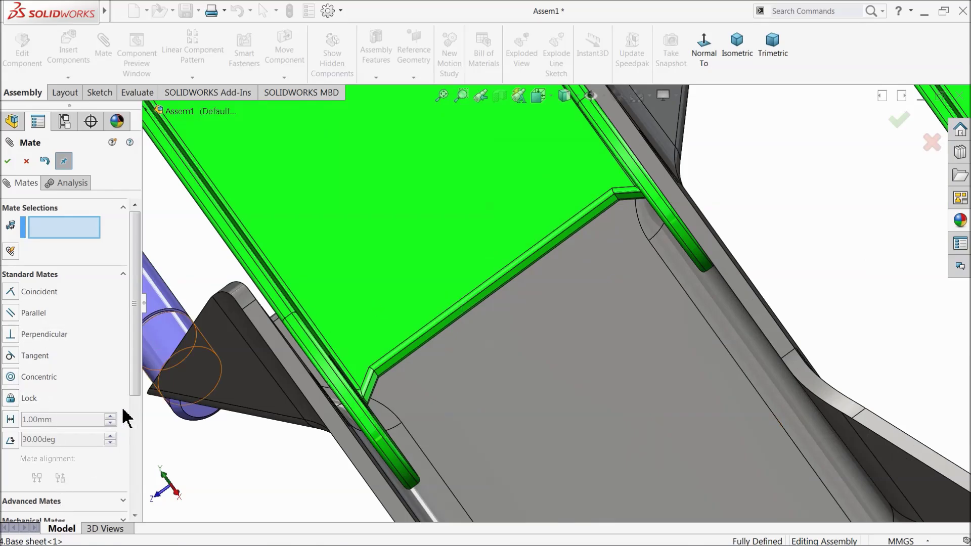
pyautogui.scroll(-3, 135, 279)
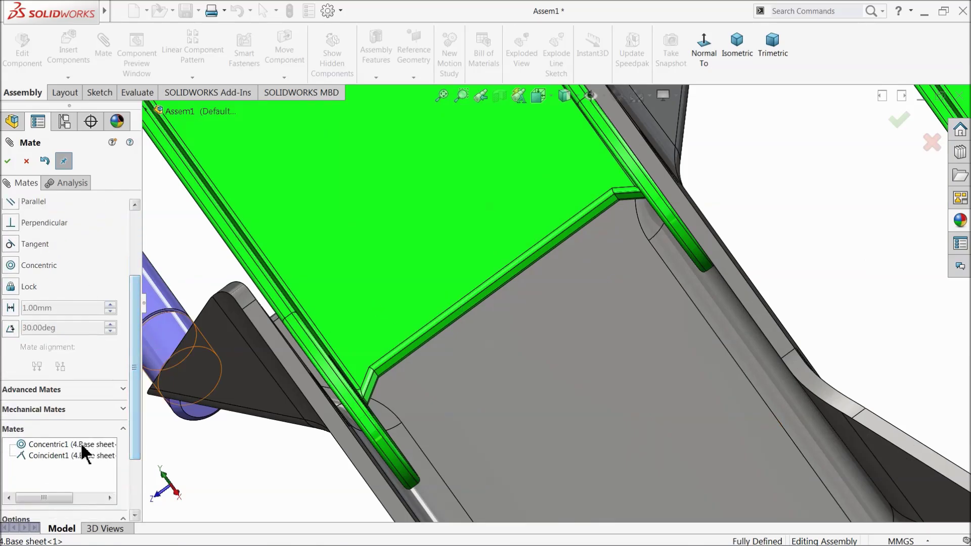
pyautogui.click(63, 455)
pyautogui.rightClick(62, 453)
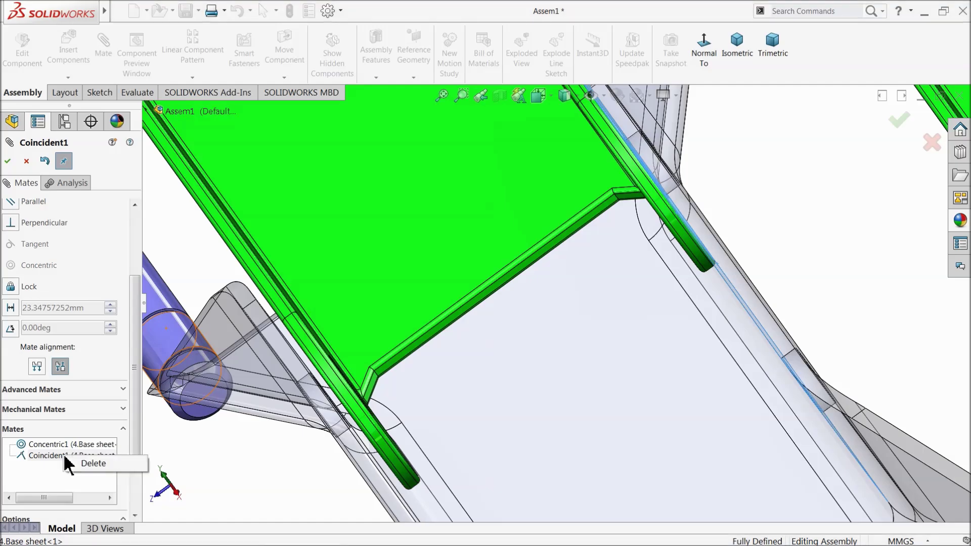
pyautogui.click(89, 460)
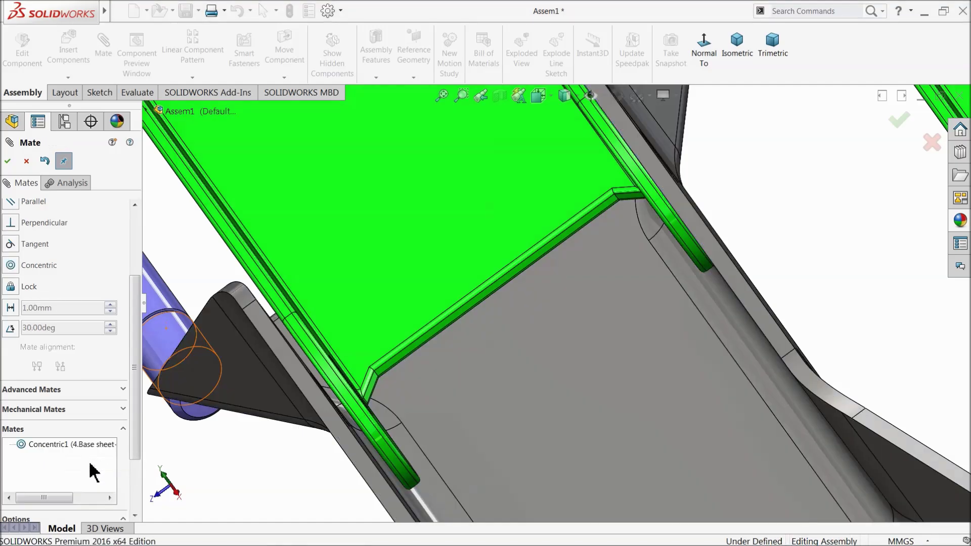
pyautogui.click(28, 162)
# Add a centered Width mate with the lower base sheet's two side walls as width faces and the first arm's side faces as tab faces
pyautogui.click(509, 187)
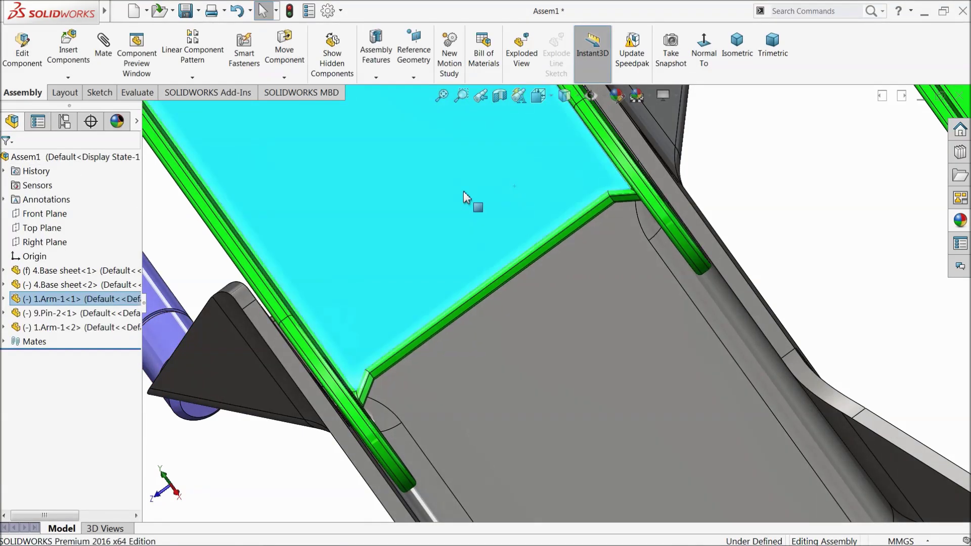
pyautogui.click(201, 441)
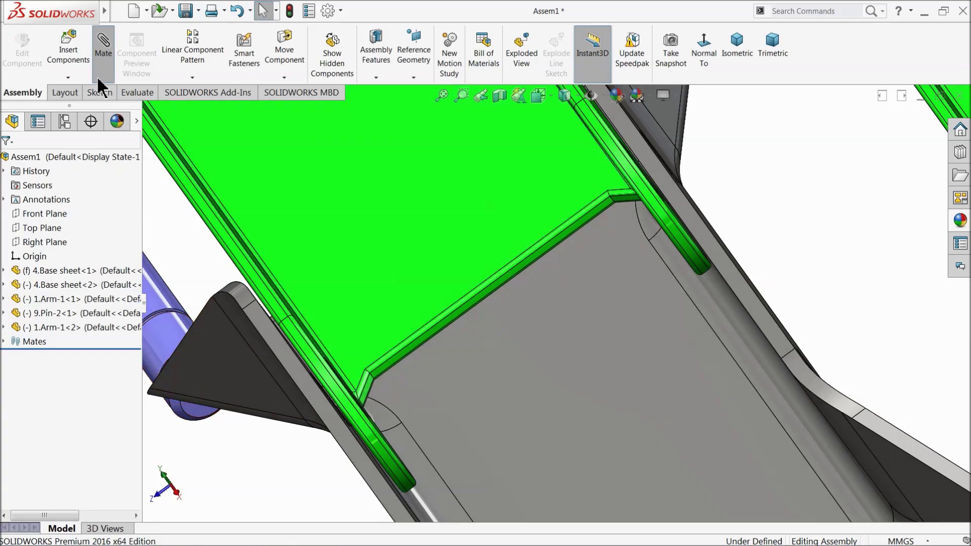
pyautogui.click(99, 78)
pyautogui.click(122, 274)
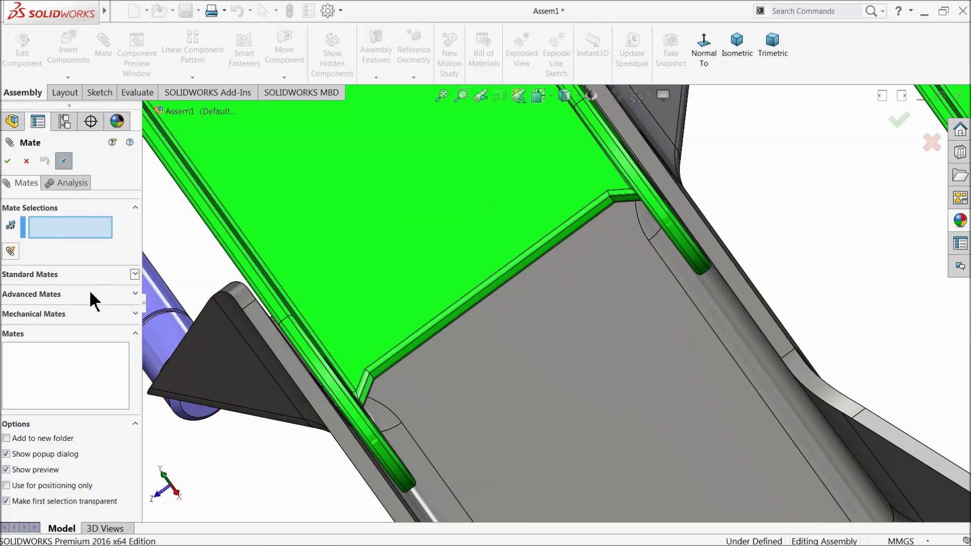
pyautogui.click(40, 295)
pyautogui.click(11, 334)
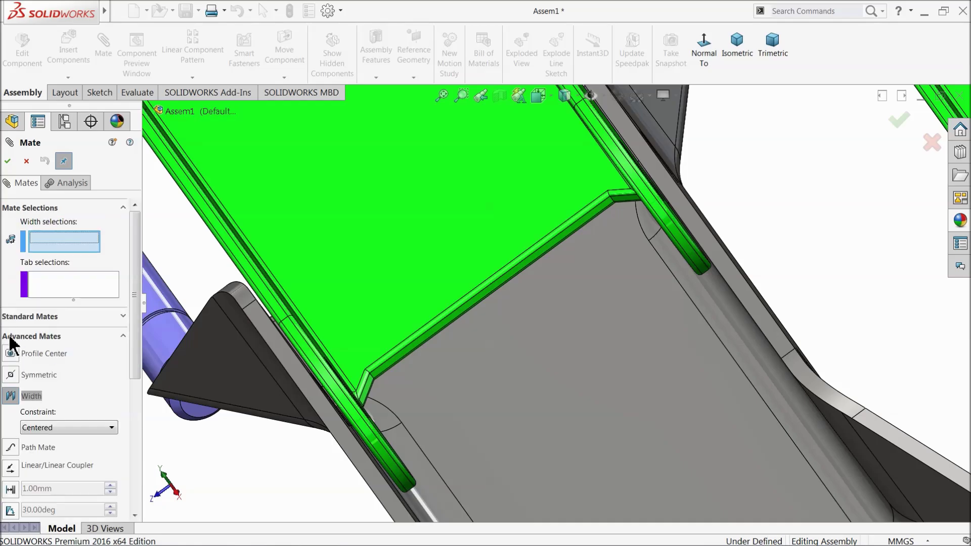
pyautogui.moveTo(448, 341); pyautogui.dragTo(508, 338, button='middle')
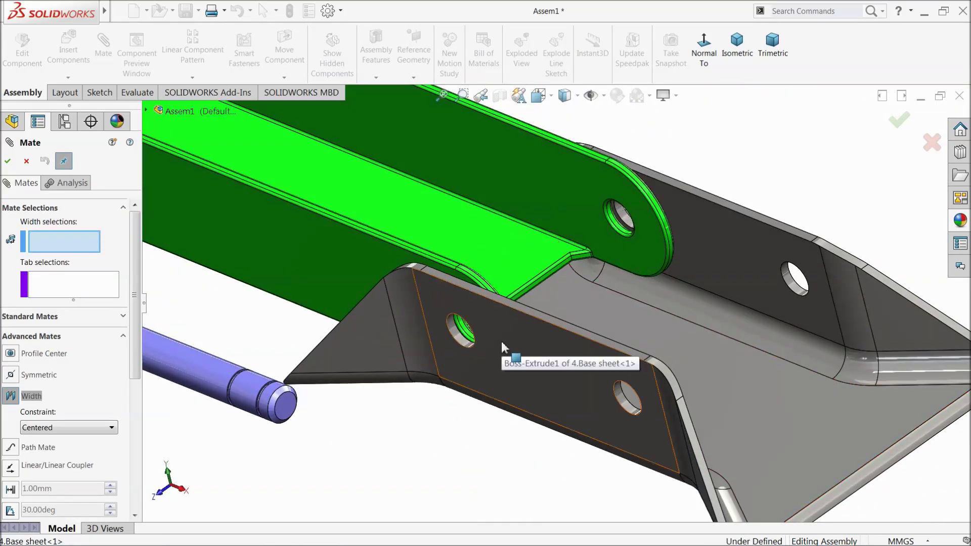
pyautogui.click(502, 341)
pyautogui.moveTo(605, 272); pyautogui.dragTo(374, 278, button='middle')
pyautogui.click(603, 313)
pyautogui.click(597, 268)
pyautogui.click(354, 276)
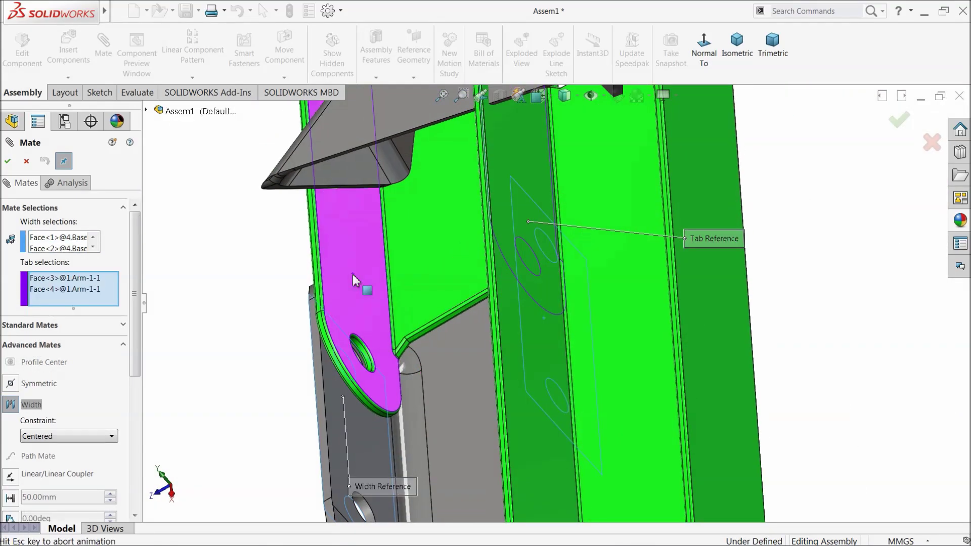
pyautogui.moveTo(478, 383); pyautogui.dragTo(446, 282, button='middle')
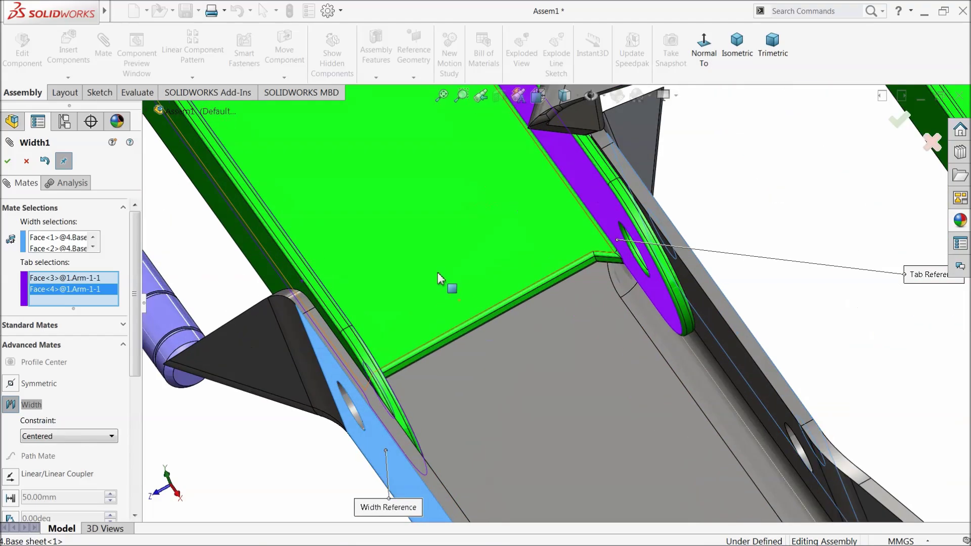
pyautogui.moveTo(562, 283); pyautogui.dragTo(514, 292, button='middle')
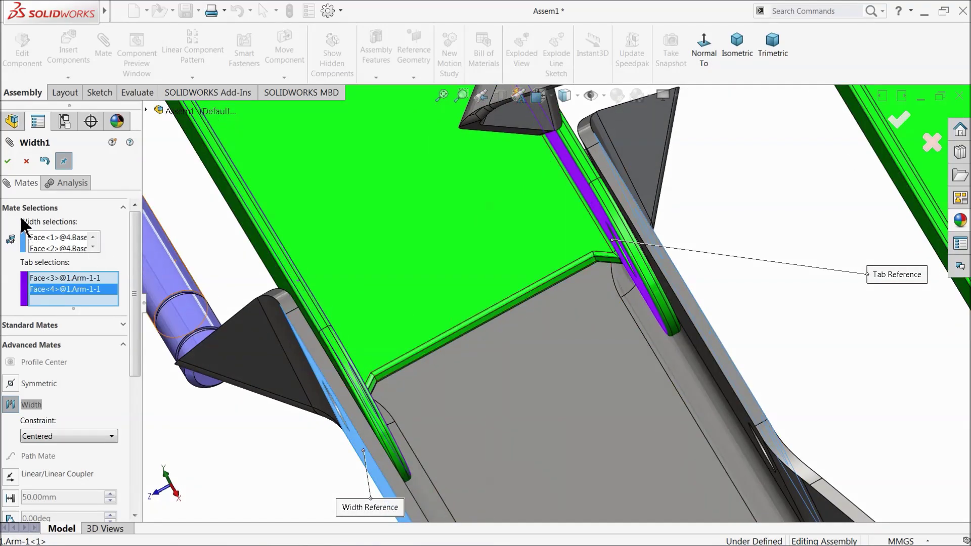
pyautogui.click(7, 161)
# Move the second arm down beside the unoccupied hole of the lower base sheet
pyautogui.moveTo(341, 266); pyautogui.dragTo(557, 285, button='middle')
pyautogui.scroll(5, 556, 302)
pyautogui.scroll(3, 537, 330)
pyautogui.scroll(-3, 623, 283)
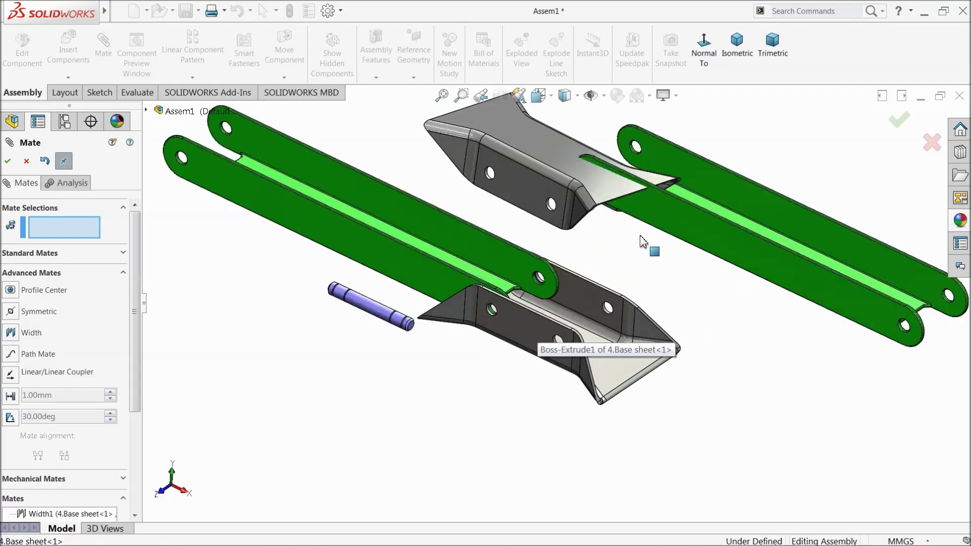
pyautogui.moveTo(674, 212); pyautogui.dragTo(708, 367)
# Add a concentric mate between the lower base sheet's free hole and the second arm's nearest end hole
pyautogui.scroll(-5, 622, 296)
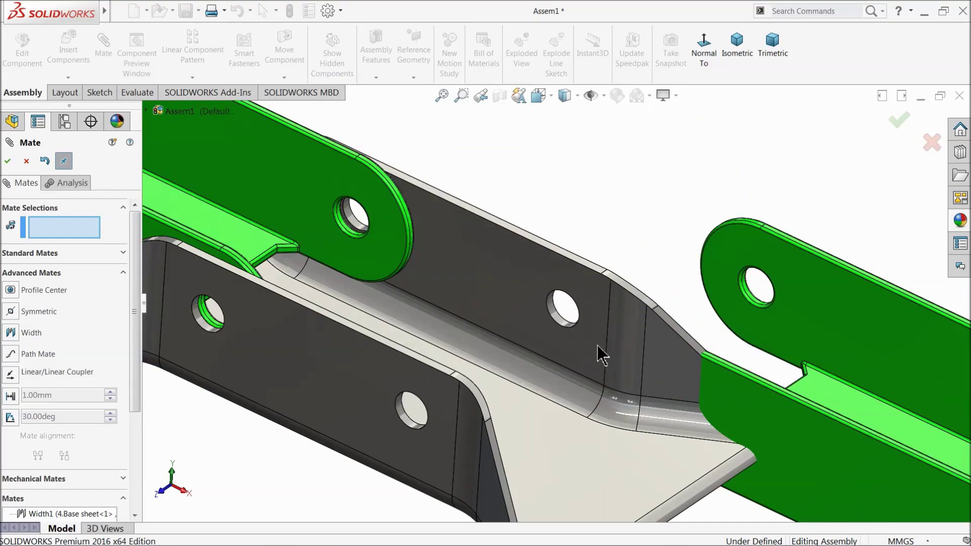
pyautogui.click(559, 322)
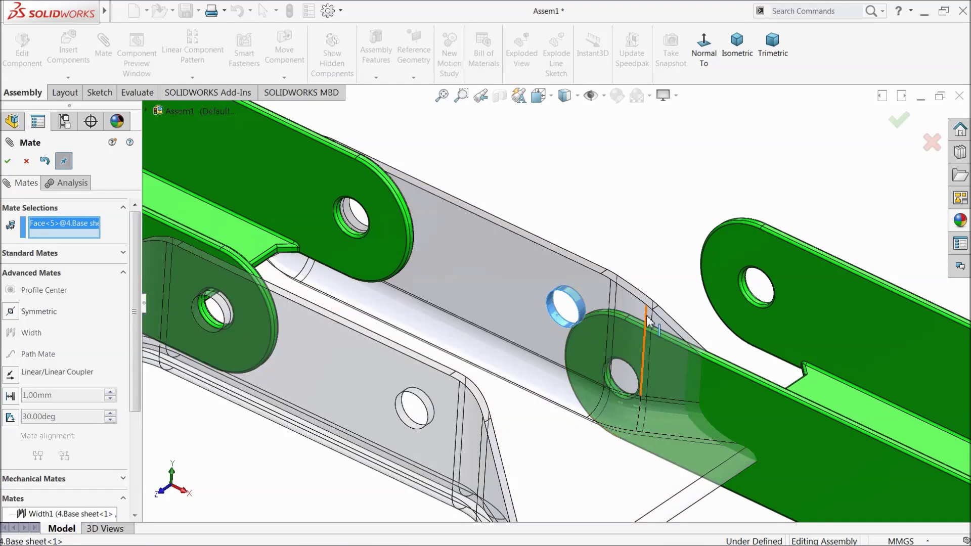
pyautogui.scroll(-6, 779, 286)
pyautogui.click(778, 284)
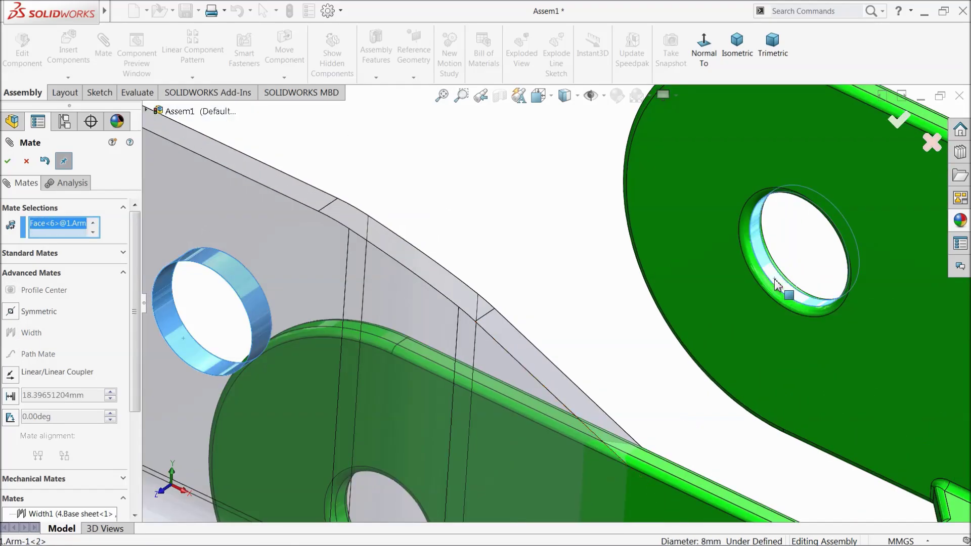
pyautogui.click(122, 253)
pyautogui.click(11, 378)
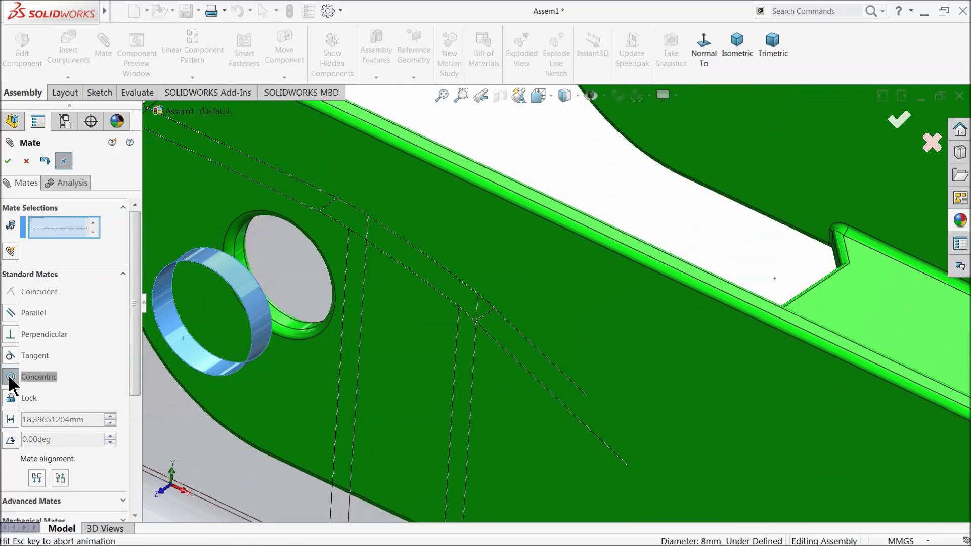
pyautogui.click(8, 162)
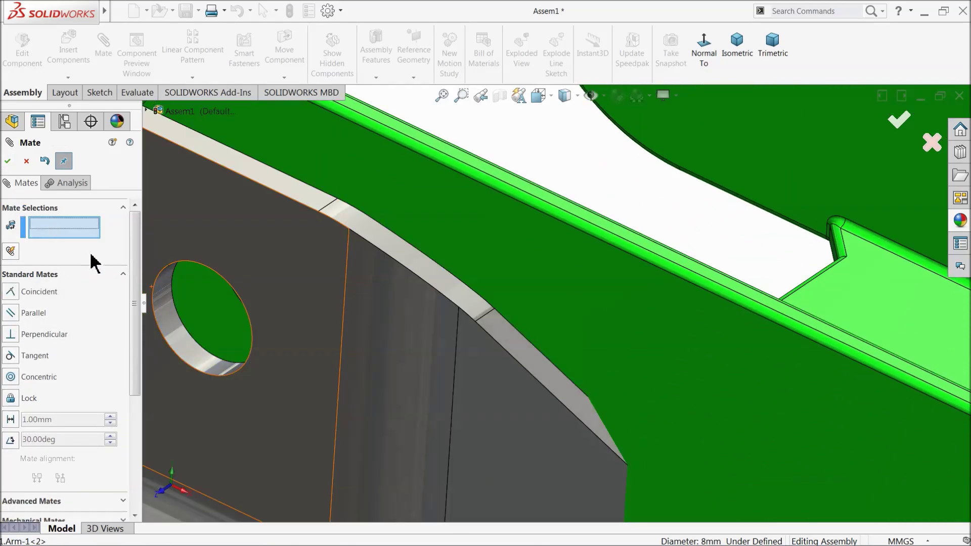
# Add a centered Width mate with the second arm's side faces as width faces and the lower base sheet's side walls as tab faces
pyautogui.click(122, 276)
pyautogui.click(96, 295)
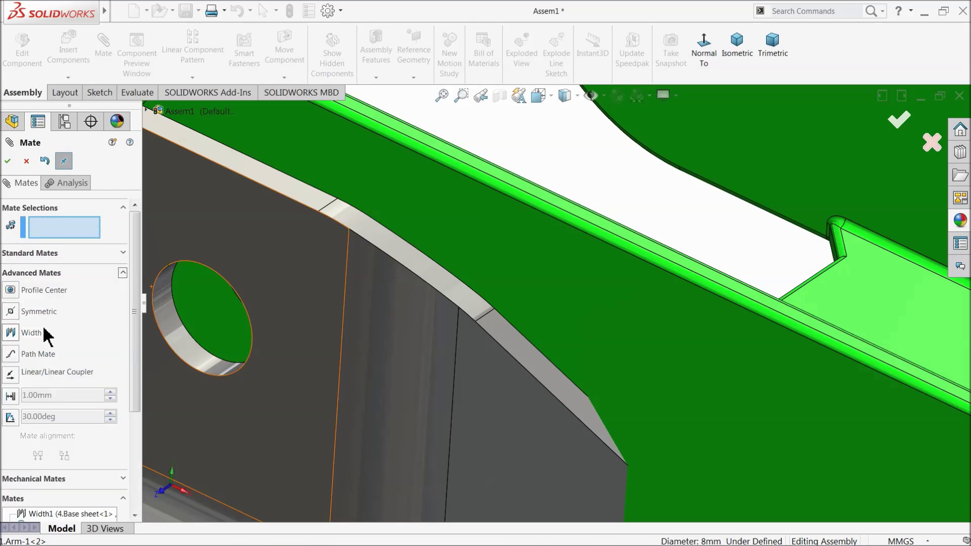
pyautogui.click(10, 333)
pyautogui.scroll(8, 362, 356)
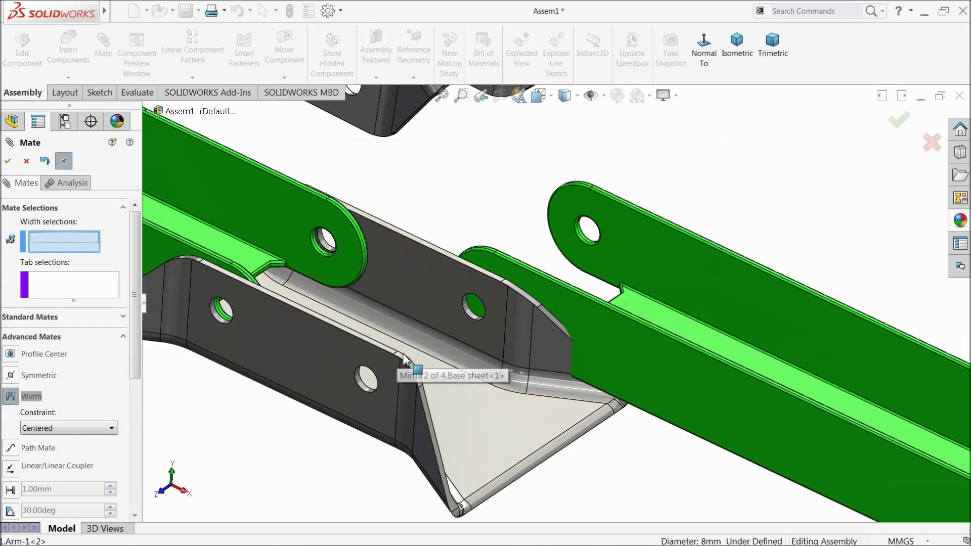
pyautogui.click(612, 350)
pyautogui.moveTo(612, 350); pyautogui.dragTo(728, 304, button='middle')
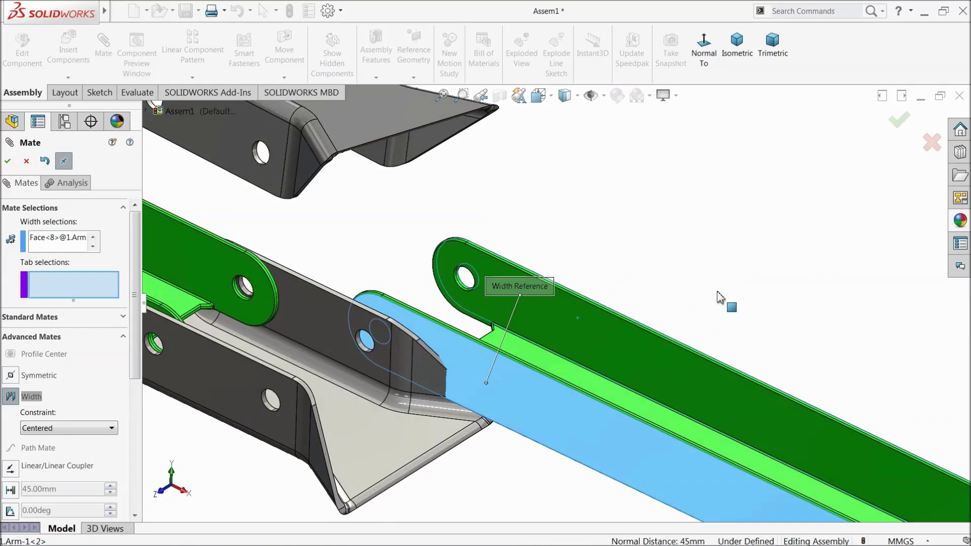
pyautogui.click(251, 384)
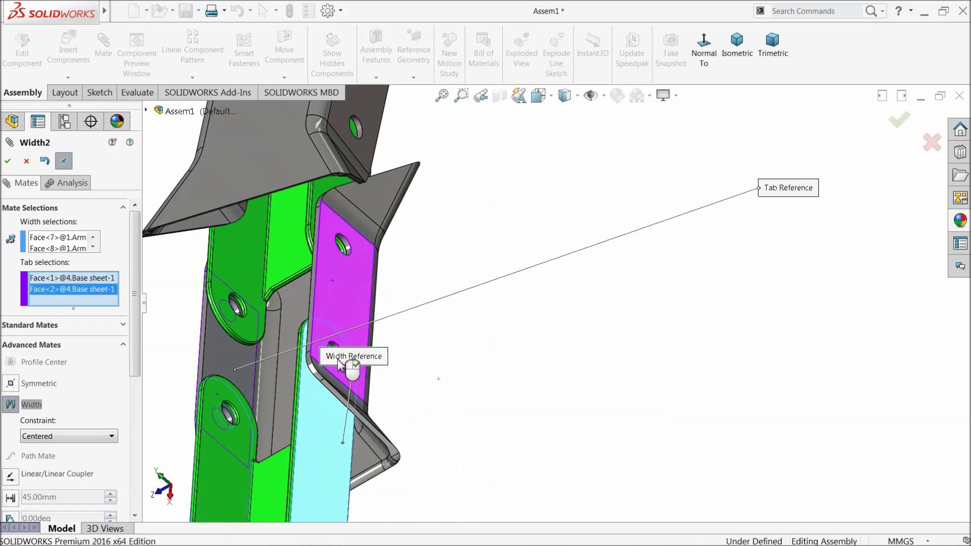
pyautogui.moveTo(347, 362); pyautogui.dragTo(428, 324, button='middle')
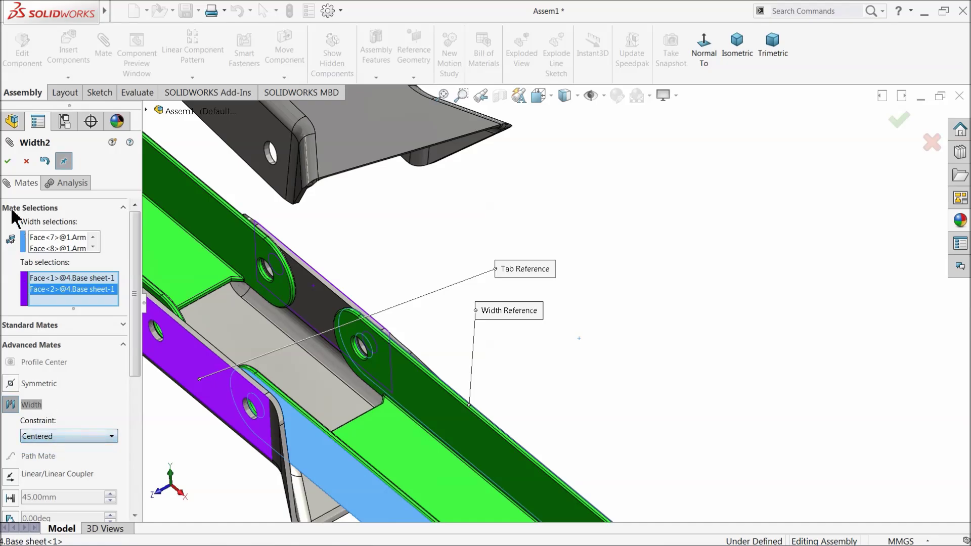
pyautogui.click(7, 161)
# Add a concentric mate between Pin-2's cylindrical face and the lower base sheet hole that carries the first arm
pyautogui.scroll(2, 493, 385)
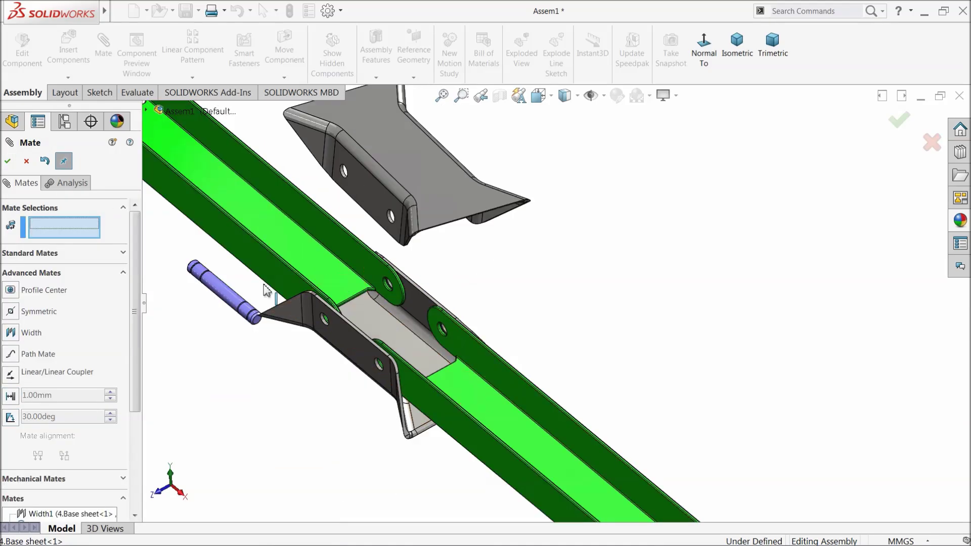
pyautogui.scroll(2, 312, 308)
pyautogui.scroll(-6, 397, 303)
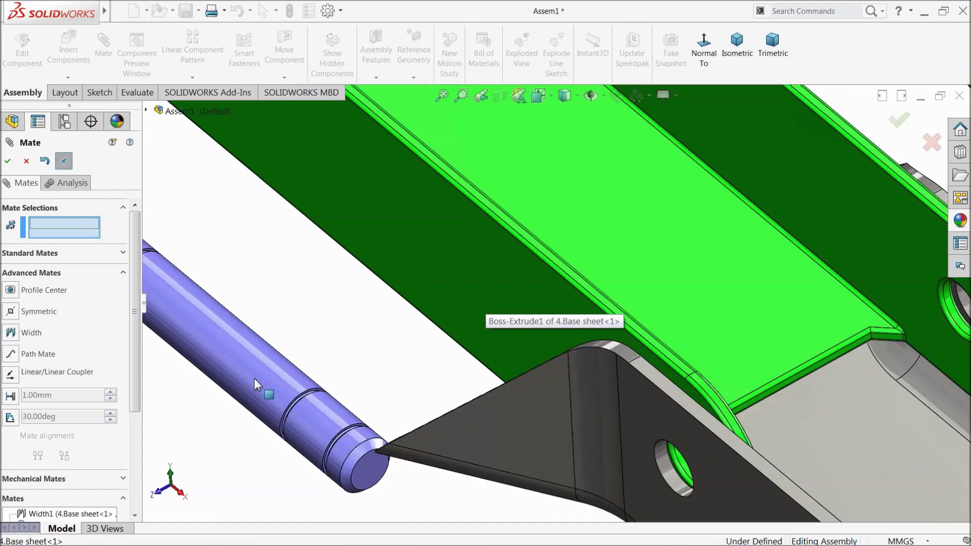
pyautogui.click(258, 379)
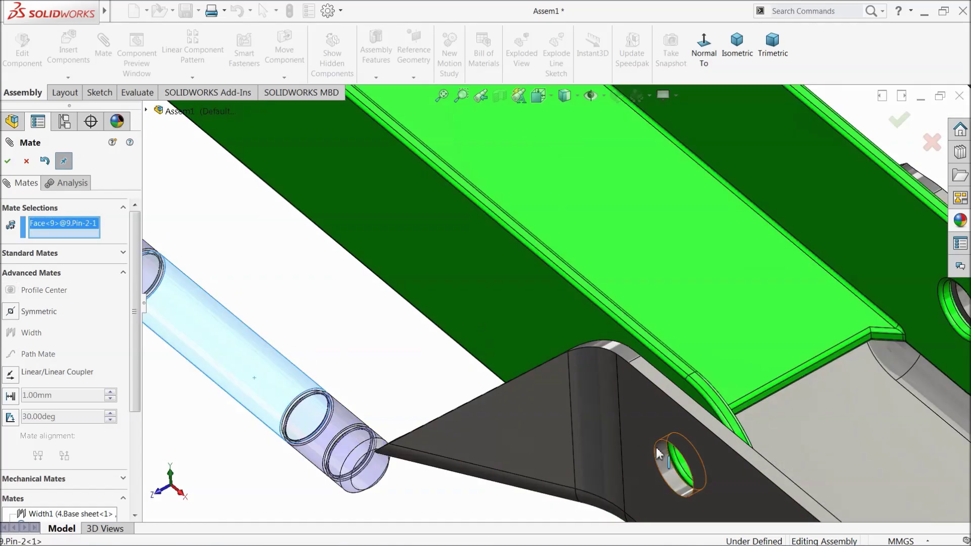
pyautogui.scroll(-5, 658, 456)
pyautogui.click(636, 469)
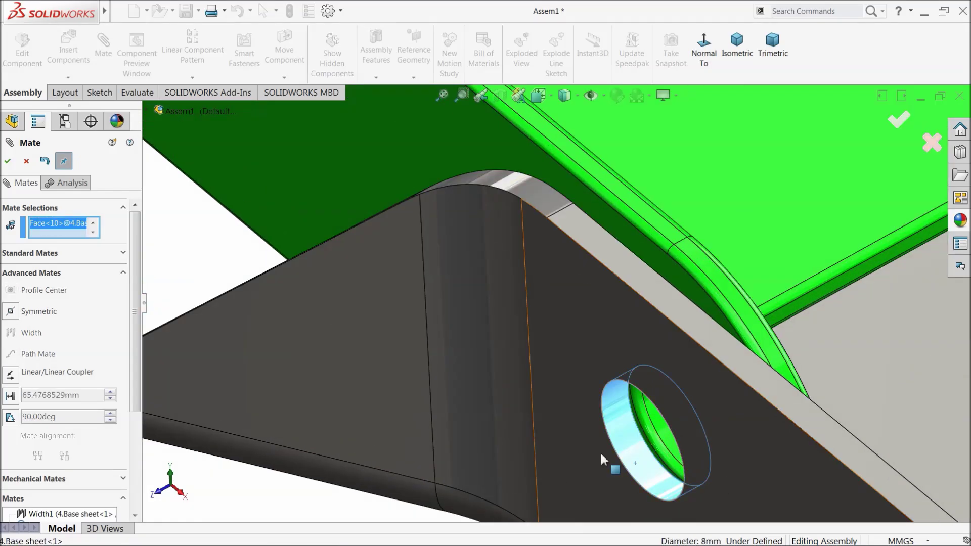
pyautogui.click(122, 253)
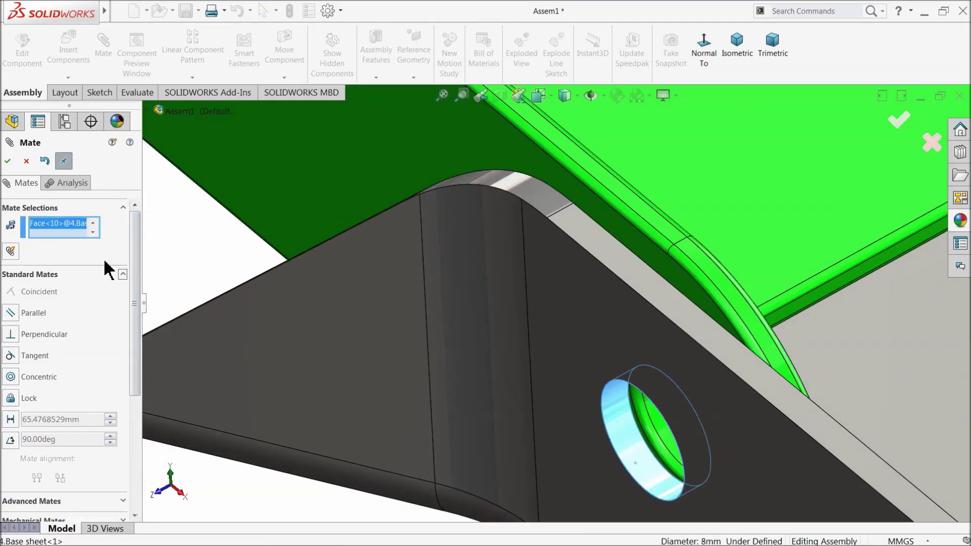
pyautogui.click(10, 380)
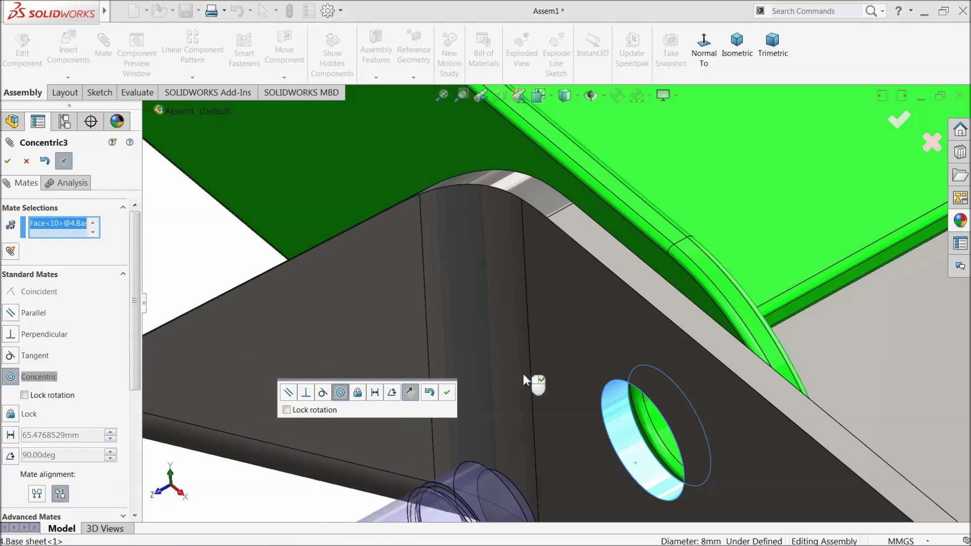
pyautogui.scroll(4, 524, 375)
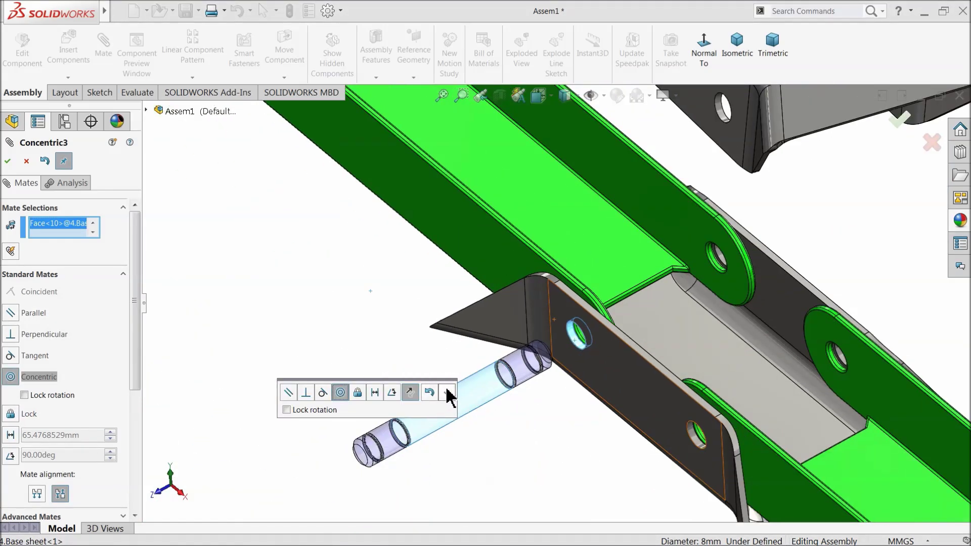
pyautogui.click(447, 394)
# Center Pin-2 with a Width mate between its two end faces and the lower base sheet's side walls, then leave the Mate command
pyautogui.scroll(-3, 642, 357)
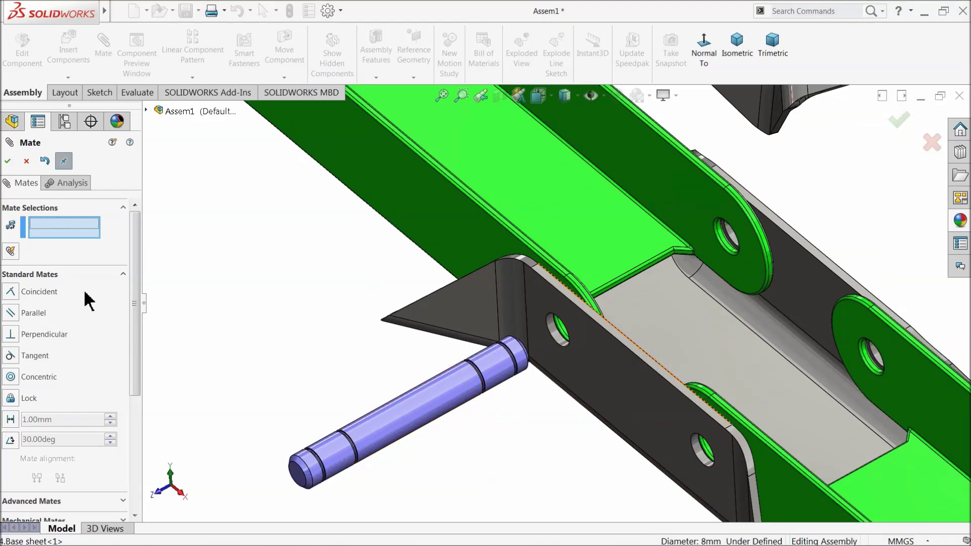
pyautogui.click(118, 275)
pyautogui.click(69, 299)
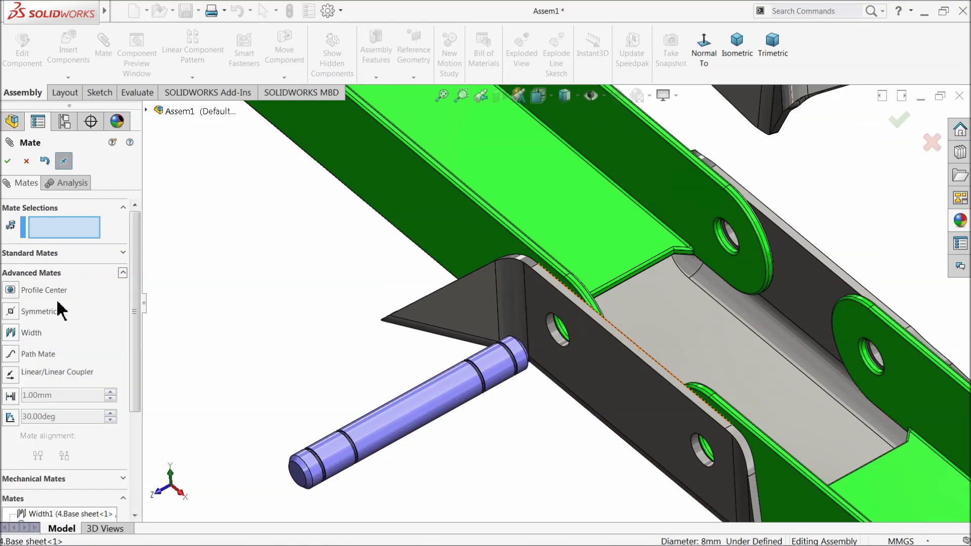
pyautogui.click(14, 334)
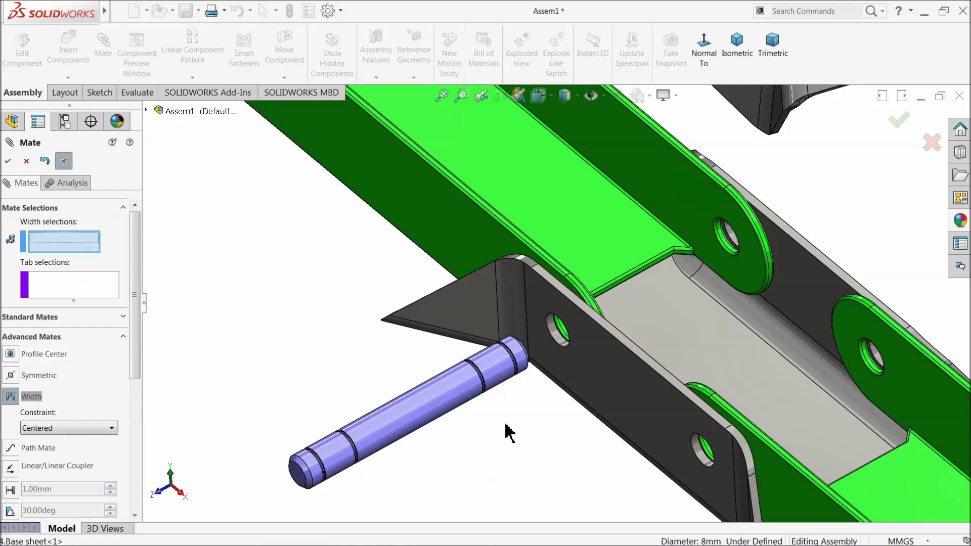
pyautogui.moveTo(506, 429); pyautogui.dragTo(521, 362, button='middle')
pyautogui.scroll(-4, 400, 358)
pyautogui.click(455, 346)
pyautogui.scroll(4, 445, 354)
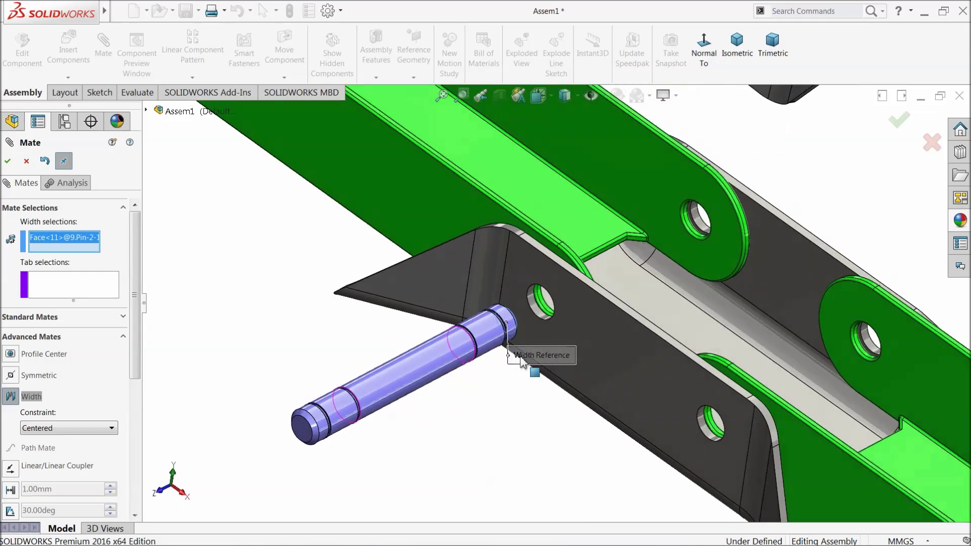
pyautogui.click(304, 435)
pyautogui.click(599, 349)
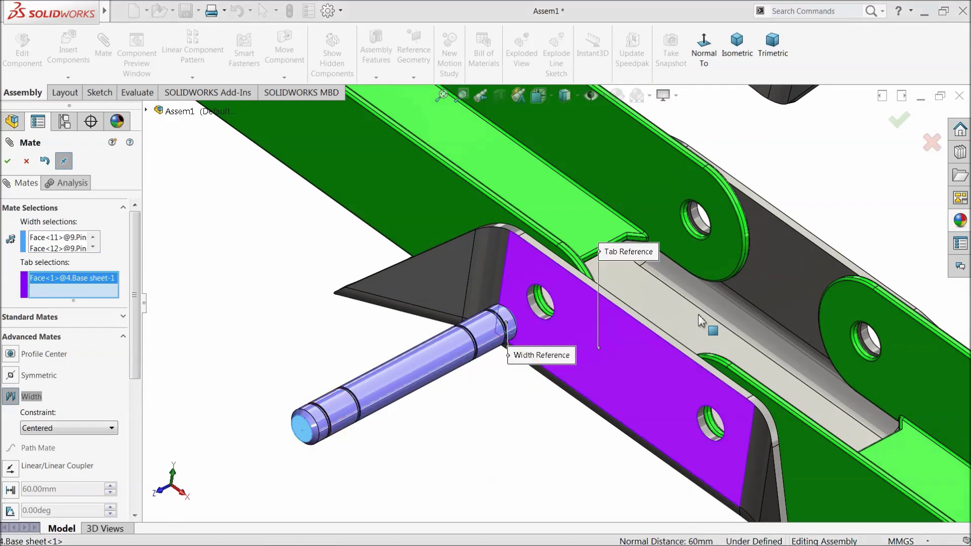
pyautogui.moveTo(707, 325); pyautogui.dragTo(649, 316, button='middle')
pyautogui.click(649, 317)
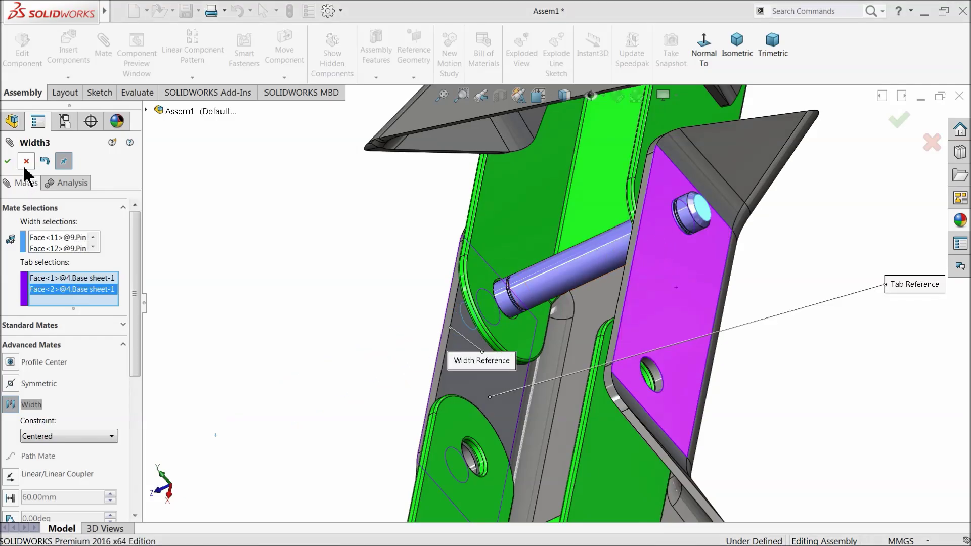
pyautogui.click(7, 160)
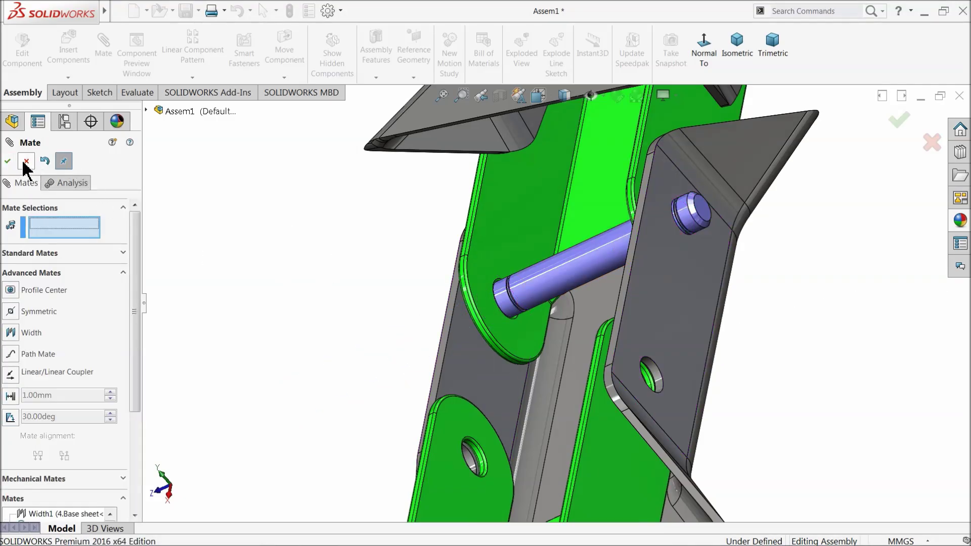
pyautogui.click(26, 161)
pyautogui.moveTo(156, 210); pyautogui.dragTo(583, 286, button='middle')
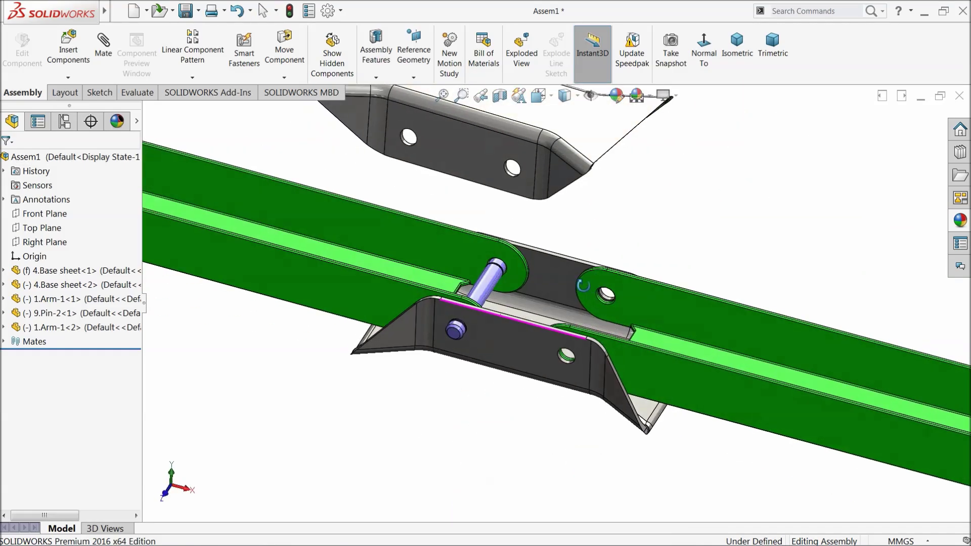
pyautogui.scroll(-5, 531, 299)
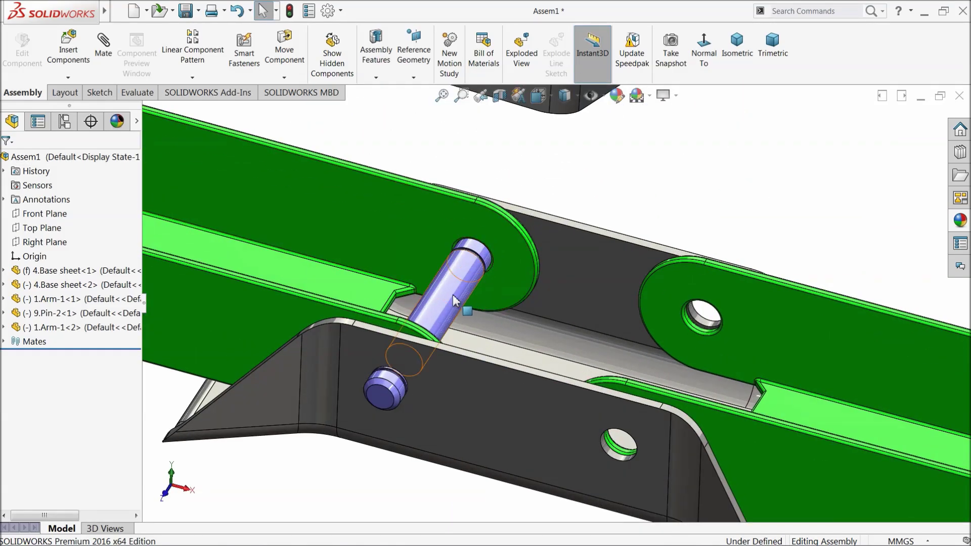
pyautogui.keyDown('ctrl'); pyautogui.moveTo(454, 294); pyautogui.dragTo(694, 204); pyautogui.keyUp('ctrl')
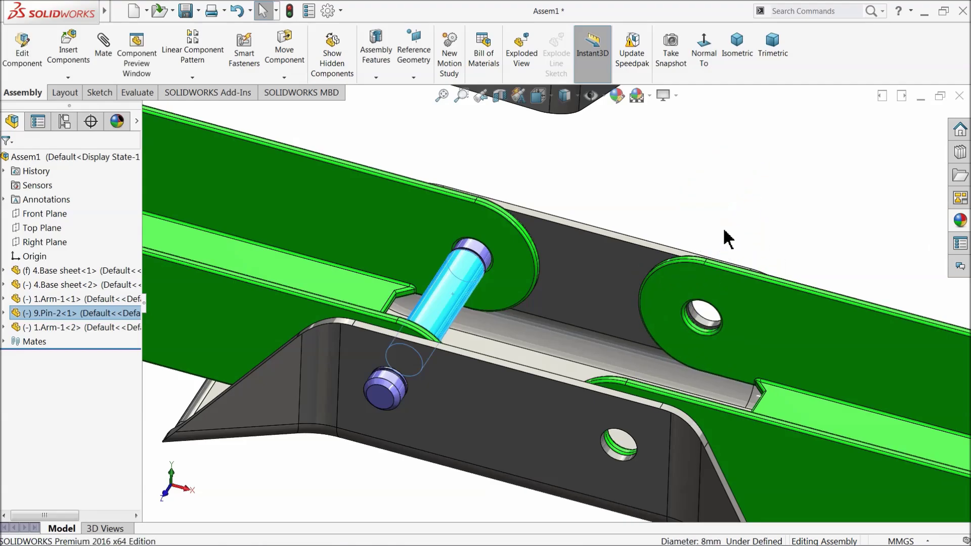
pyautogui.click(670, 200)
pyautogui.scroll(3, 505, 304)
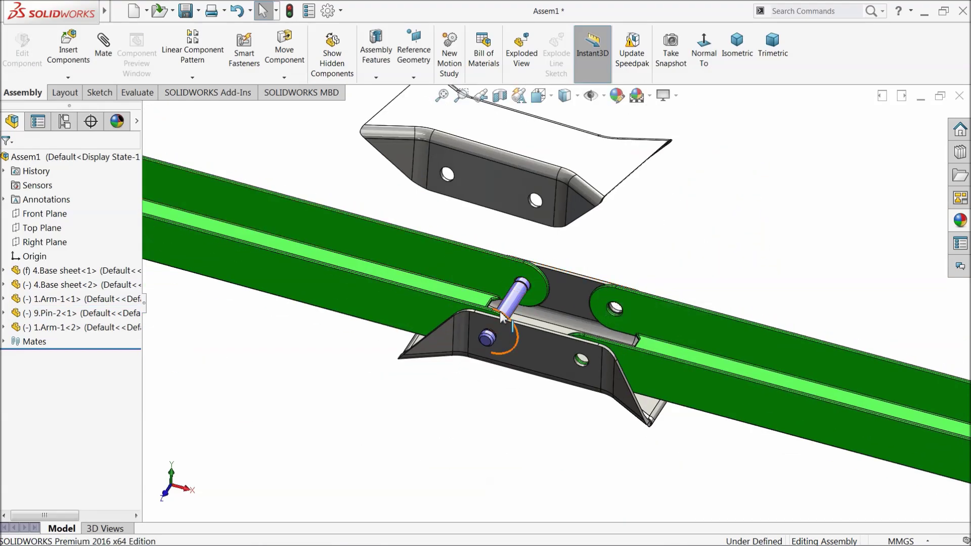
pyautogui.click(40, 326)
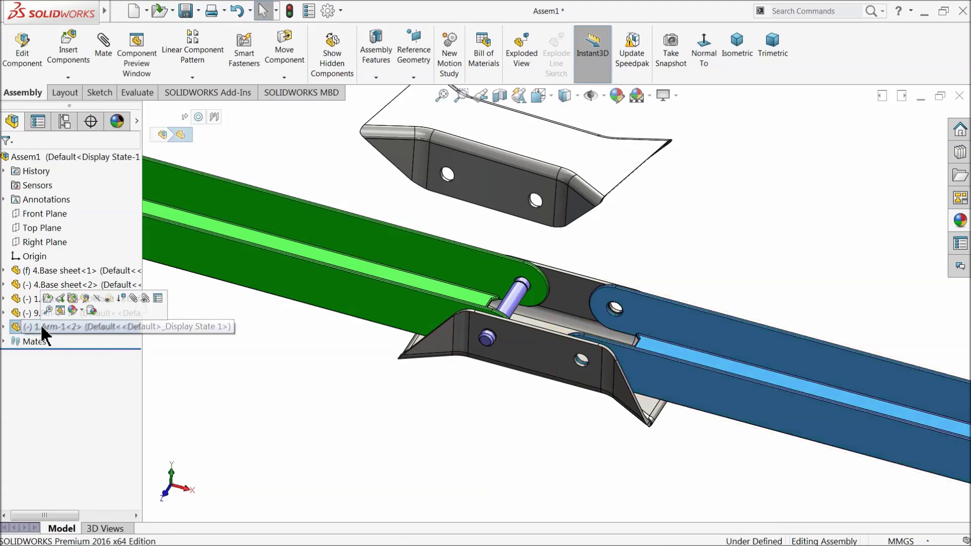
pyautogui.press('Escape')
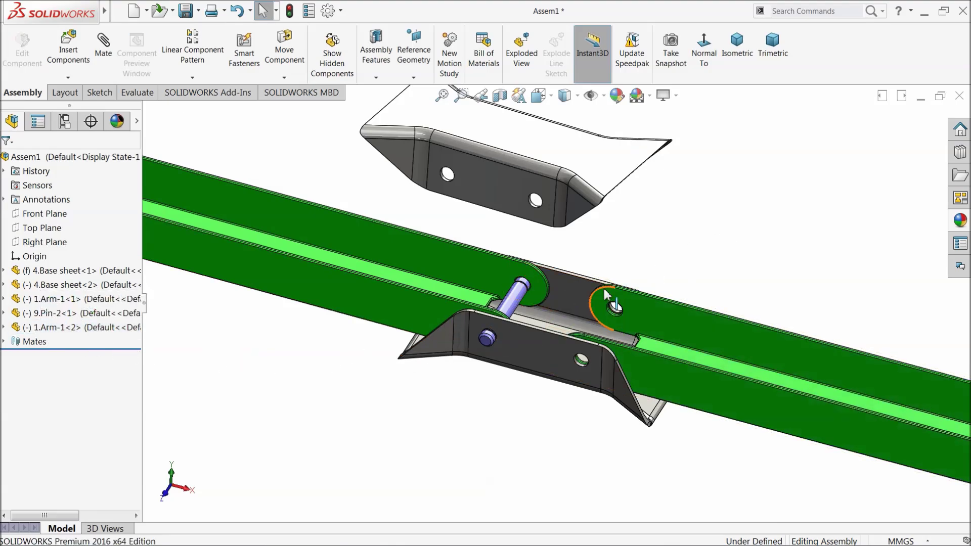
# Place a copy of Pin-2 just above the second arm's end hole at the lower base sheet
pyautogui.scroll(-3, 525, 312)
pyautogui.keyDown('ctrl'); pyautogui.moveTo(500, 304); pyautogui.dragTo(692, 237); pyautogui.keyUp('ctrl')
pyautogui.click(757, 249)
pyautogui.scroll(-5, 675, 272)
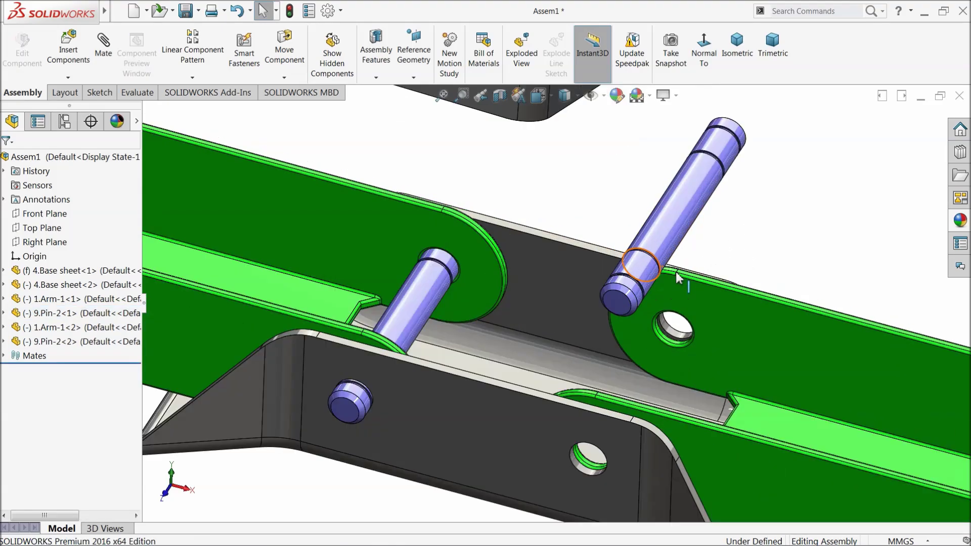
# Add a concentric mate between the copied pin's cylindrical face and the lower base sheet hole that carries the second arm
pyautogui.click(103, 51)
pyautogui.scroll(-3, 636, 340)
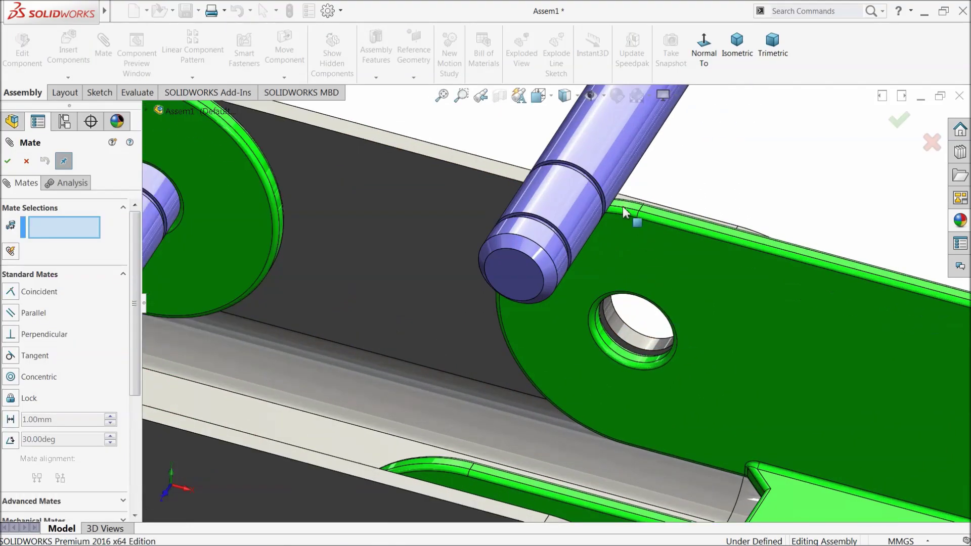
pyautogui.click(625, 208)
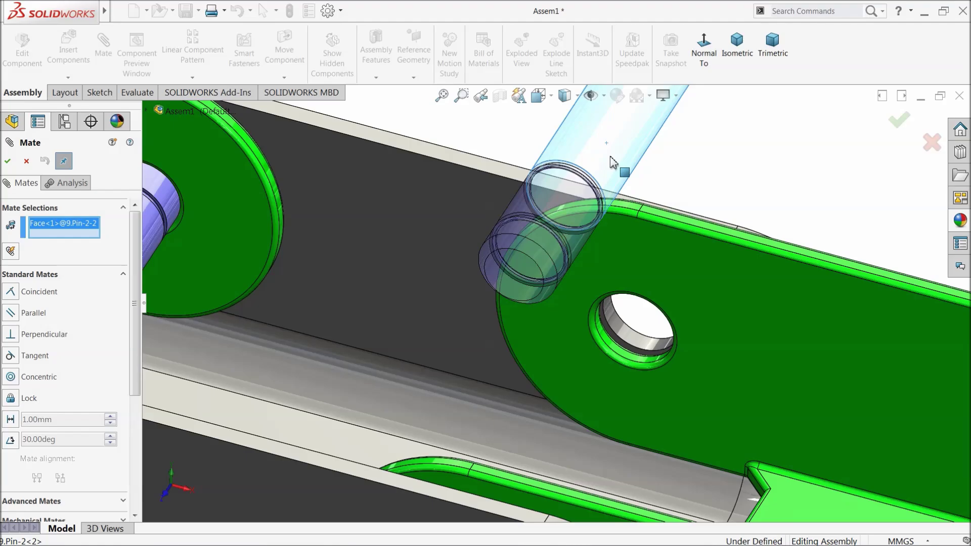
pyautogui.click(641, 344)
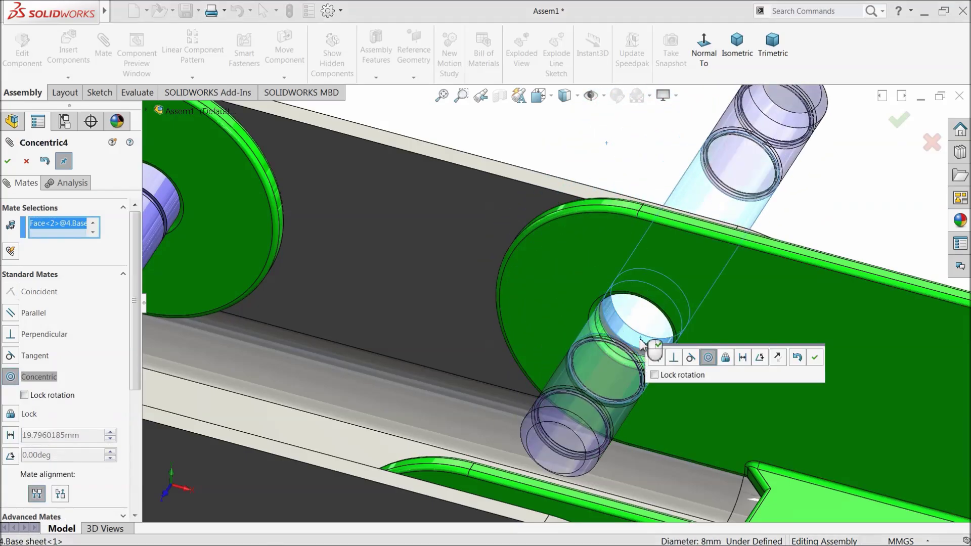
pyautogui.click(815, 358)
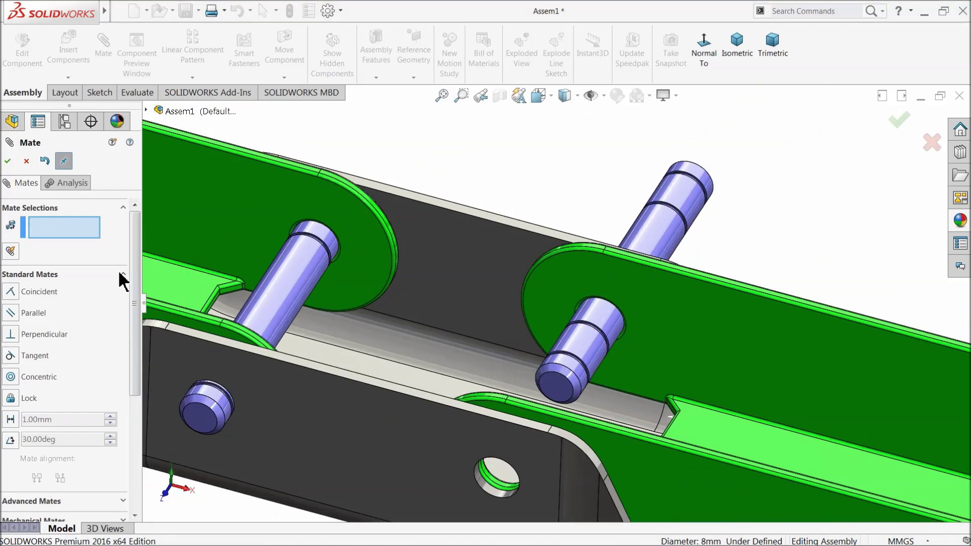
# Start a centered Width mate with the copied pin's two end faces as the width selections
pyautogui.click(122, 274)
pyautogui.click(84, 273)
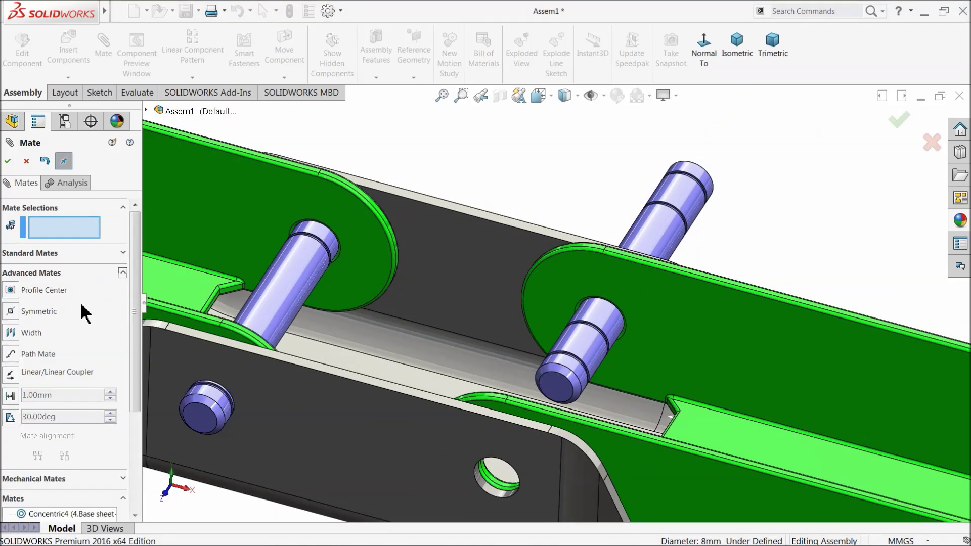
pyautogui.click(11, 333)
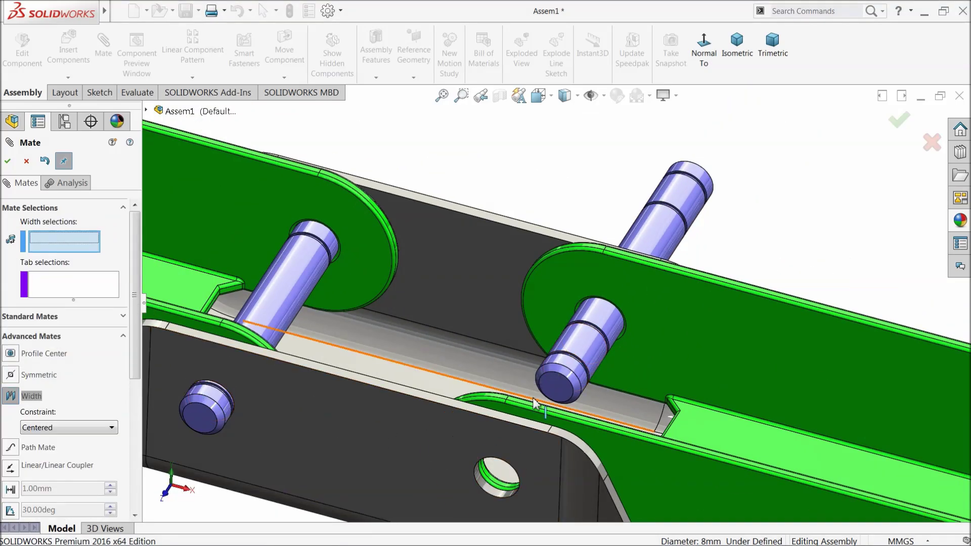
pyautogui.click(562, 389)
pyautogui.moveTo(562, 390); pyautogui.dragTo(581, 321, button='middle')
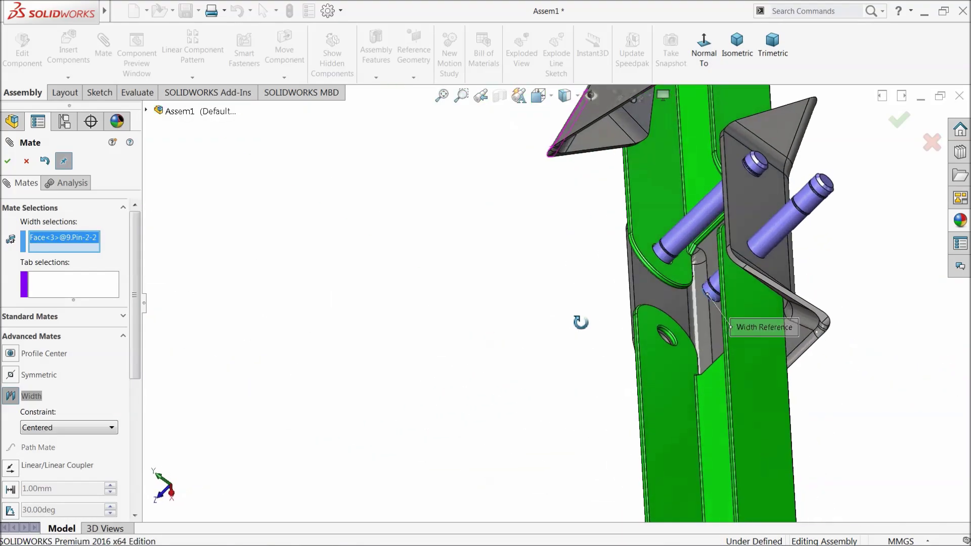
pyautogui.scroll(-5, 815, 205)
pyautogui.click(702, 224)
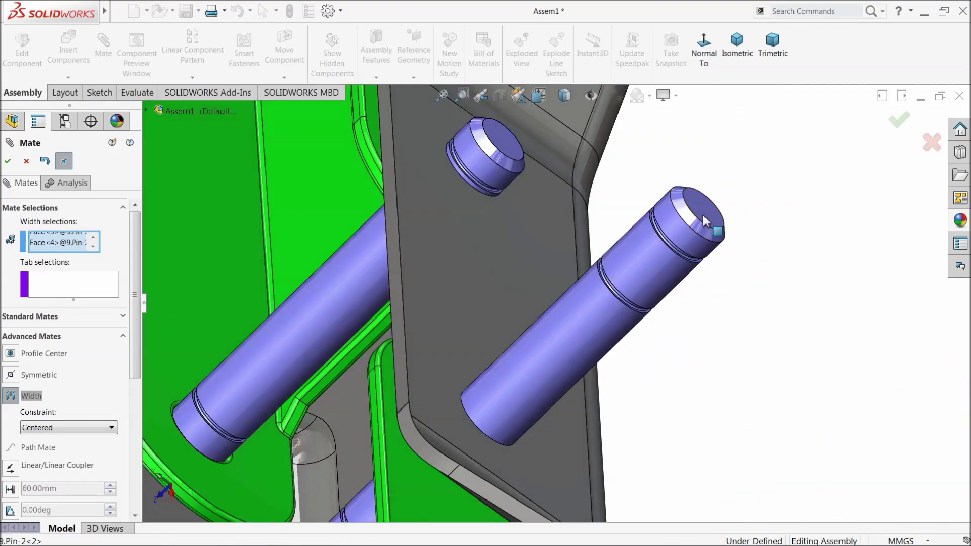
# Complete the Width mate with the lower base sheet's two side walls as tab faces, and leave the Mate command
pyautogui.click(474, 318)
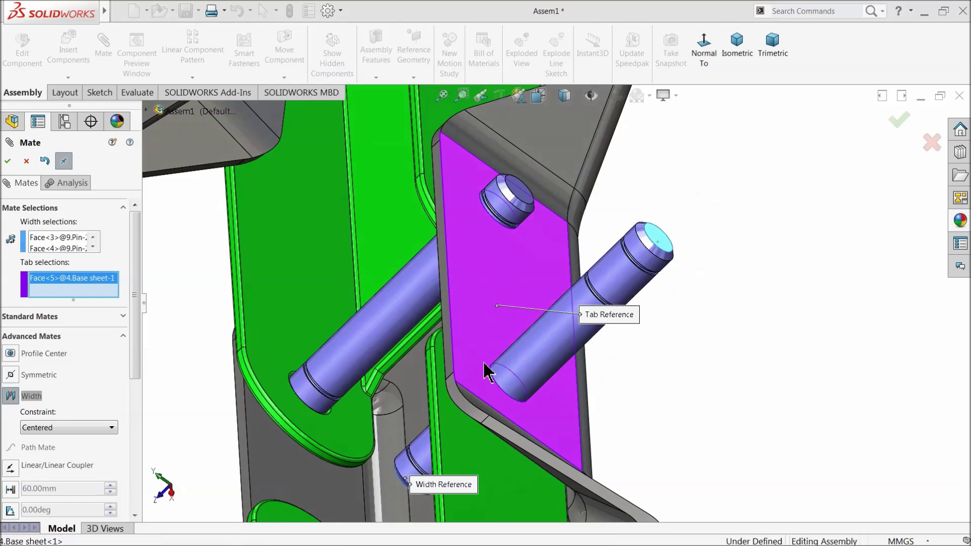
pyautogui.moveTo(487, 374); pyautogui.dragTo(486, 404, button='middle')
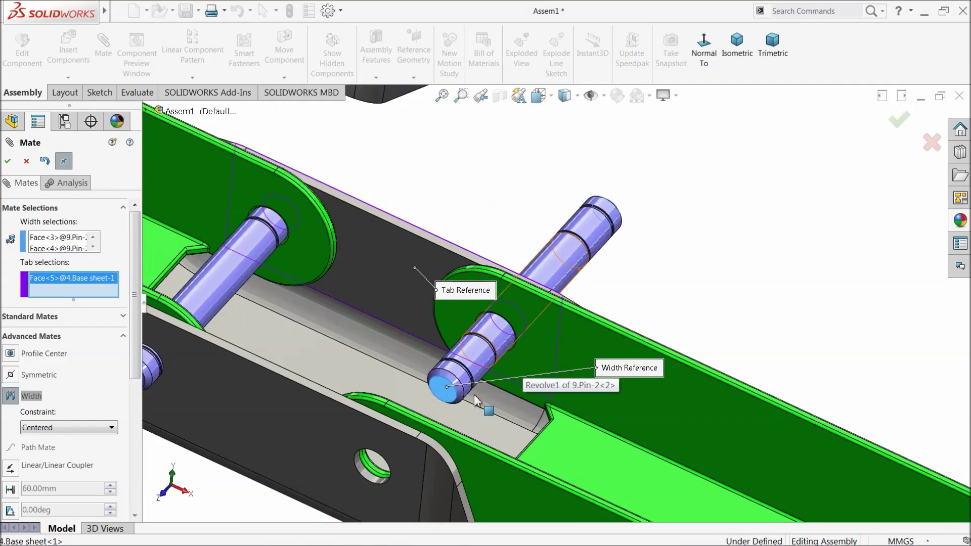
pyautogui.click(279, 433)
pyautogui.scroll(5, 354, 394)
pyautogui.scroll(-6, 363, 329)
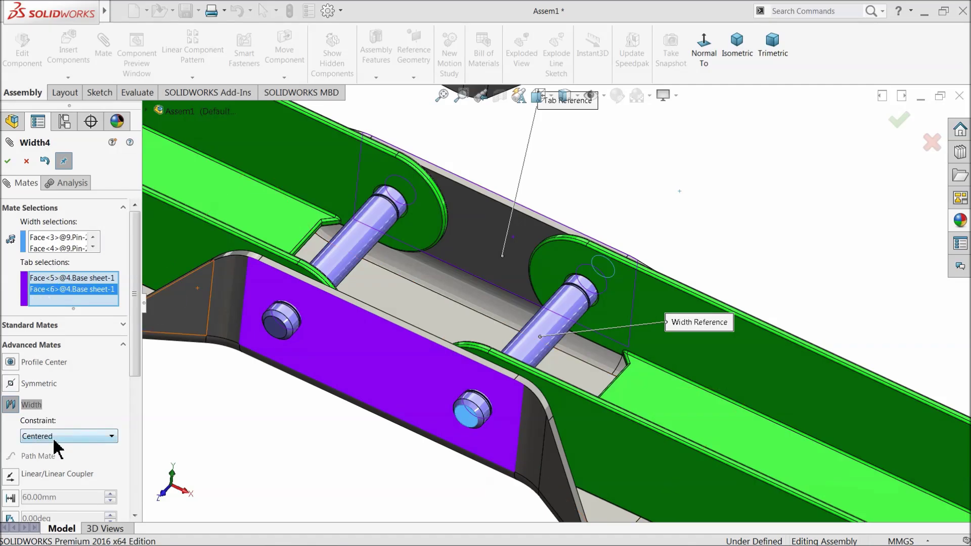
pyautogui.click(8, 161)
pyautogui.click(7, 161)
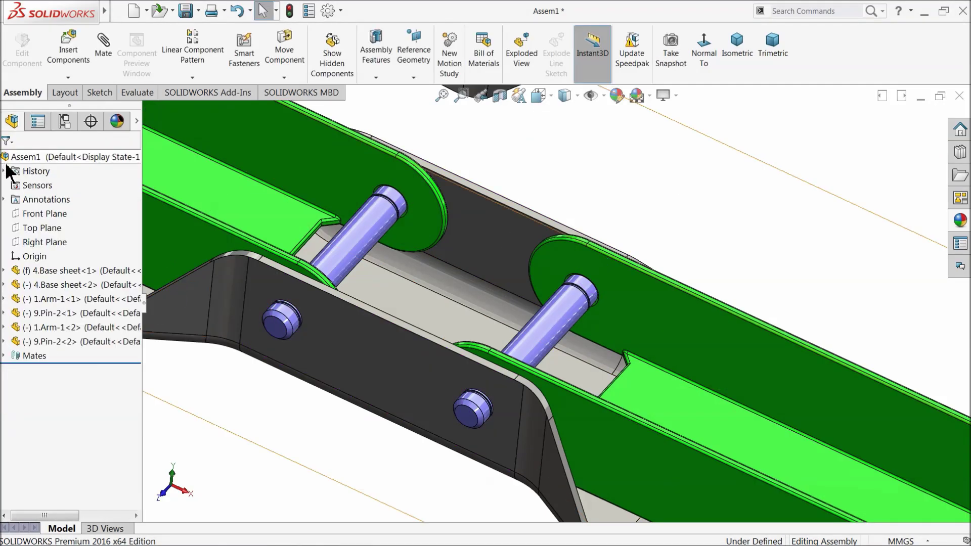
# Swing both green arms upward about their pins so they form a V over the lower base sheet
pyautogui.scroll(5, 485, 332)
pyautogui.moveTo(500, 352); pyautogui.dragTo(521, 329, button='middle')
pyautogui.click(321, 294)
pyautogui.moveTo(321, 295); pyautogui.dragTo(340, 254)
pyautogui.moveTo(812, 362); pyautogui.dragTo(790, 247)
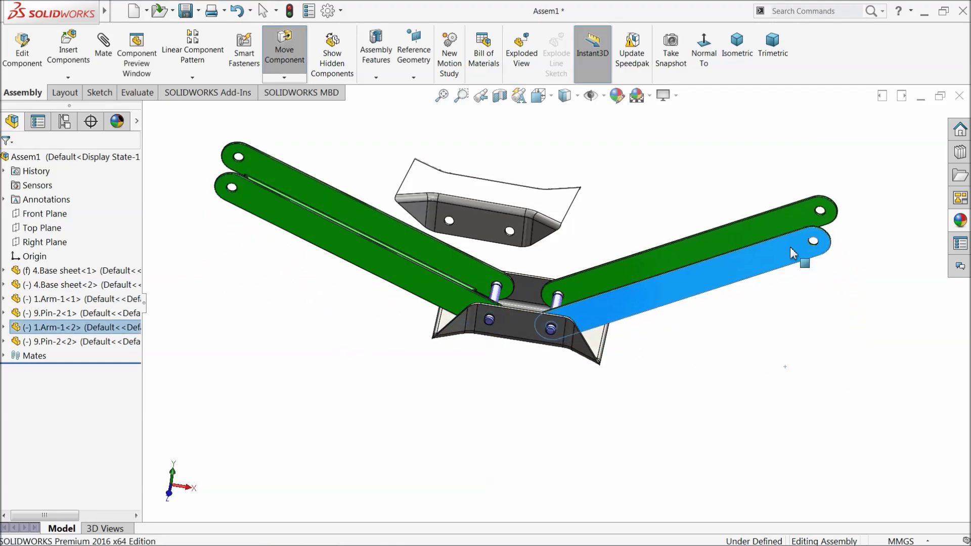
# Move the upper base sheet farther up, away from the lower base sheet and its arms
pyautogui.click(487, 214)
pyautogui.moveTo(487, 214); pyautogui.dragTo(519, 146)
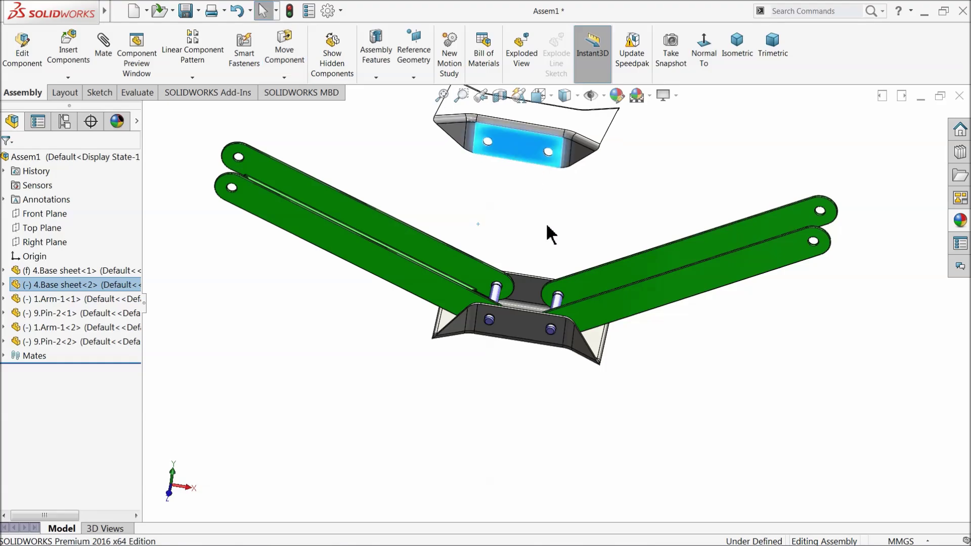
pyautogui.scroll(4, 554, 210)
pyautogui.scroll(-2, 565, 192)
pyautogui.click(438, 231)
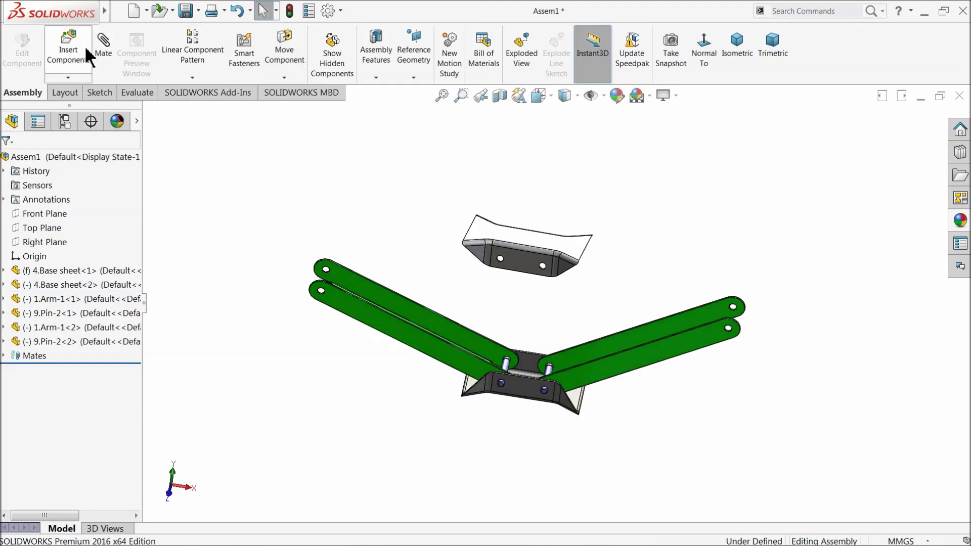
# Insert the part 2.Arm-2 from the Car Jack folder and place it above the first green arm
pyautogui.click(69, 50)
pyautogui.click(59, 413)
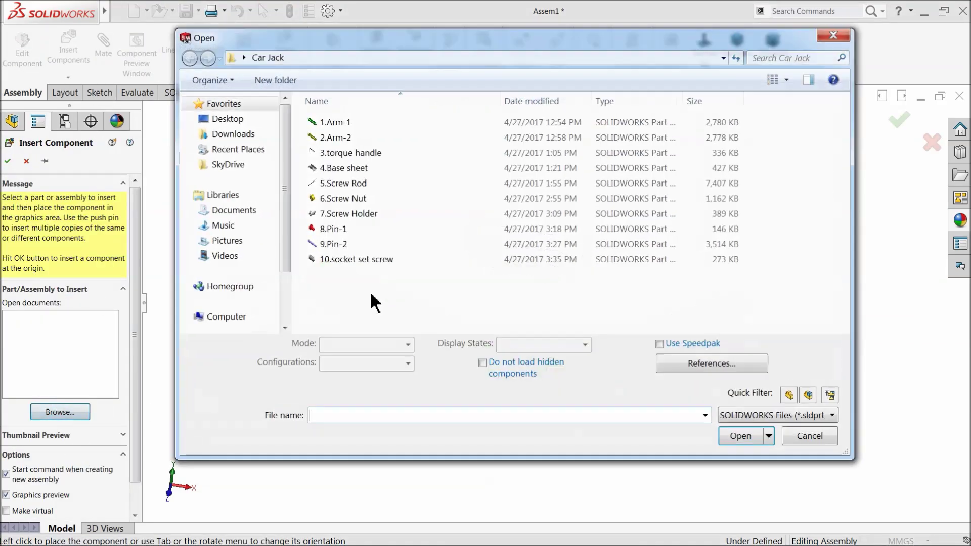
pyautogui.click(338, 137)
pyautogui.click(739, 427)
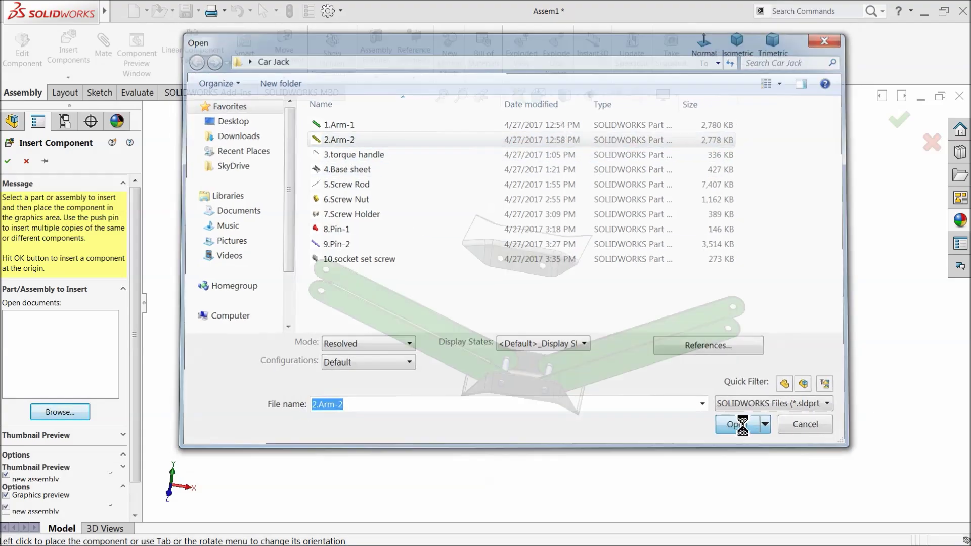
pyautogui.click(387, 208)
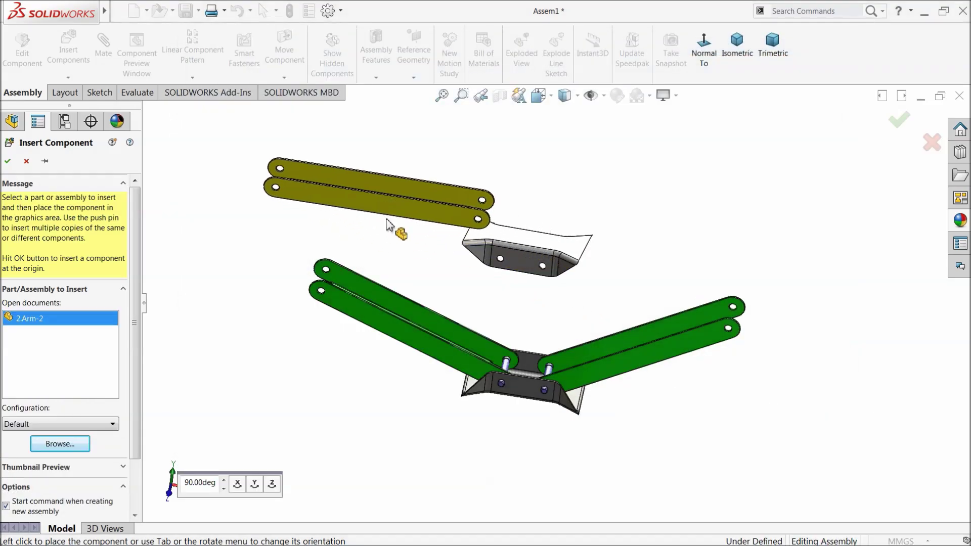
# Place a copy of Arm-2 on the opposite side of the upper base sheet, above the second green arm
pyautogui.scroll(-3, 458, 278)
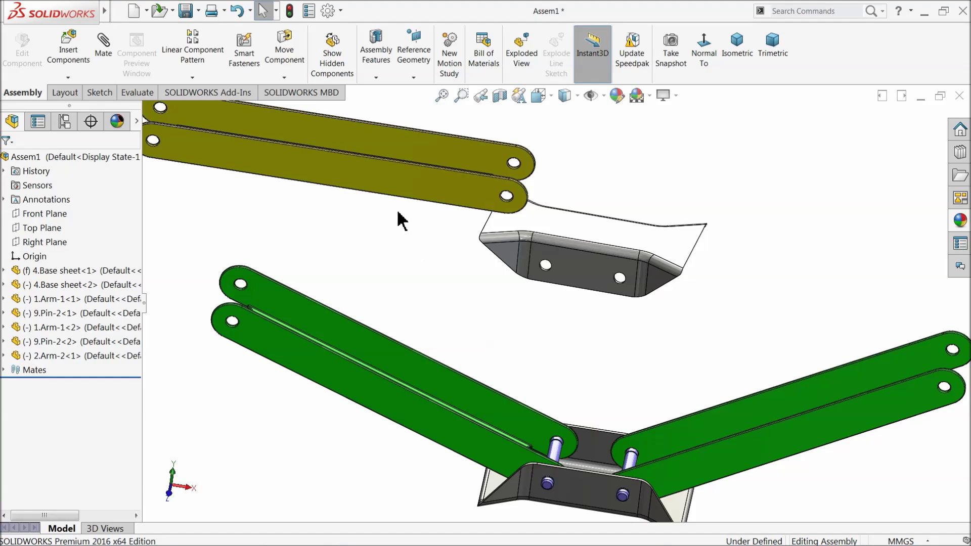
pyautogui.keyDown('ctrl'); pyautogui.moveTo(384, 178); pyautogui.dragTo(794, 217); pyautogui.keyUp('ctrl')
pyautogui.scroll(3, 436, 301)
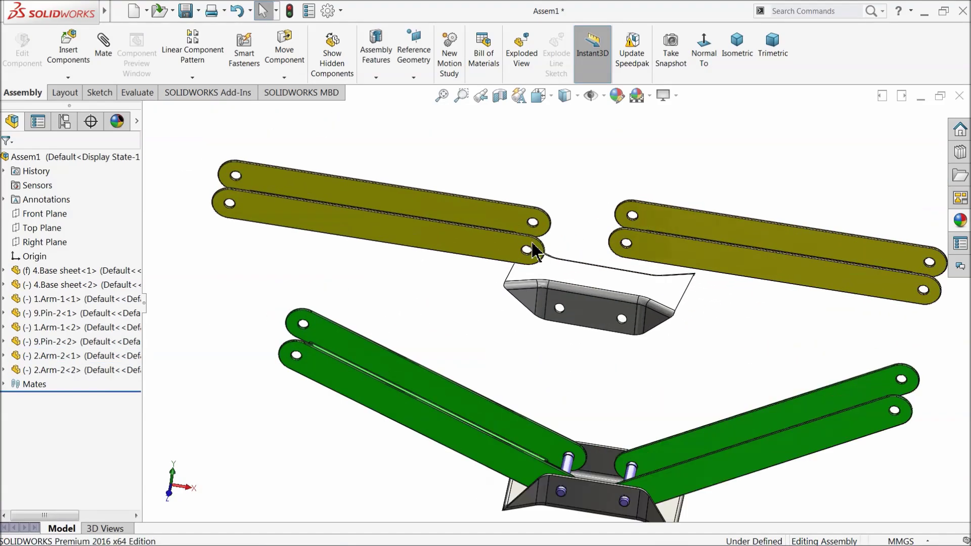
# Rotate both Arm-2 components with Free Drag so their closed web sides face upward, and finish Rotate Component
pyautogui.click(286, 79)
pyautogui.click(302, 105)
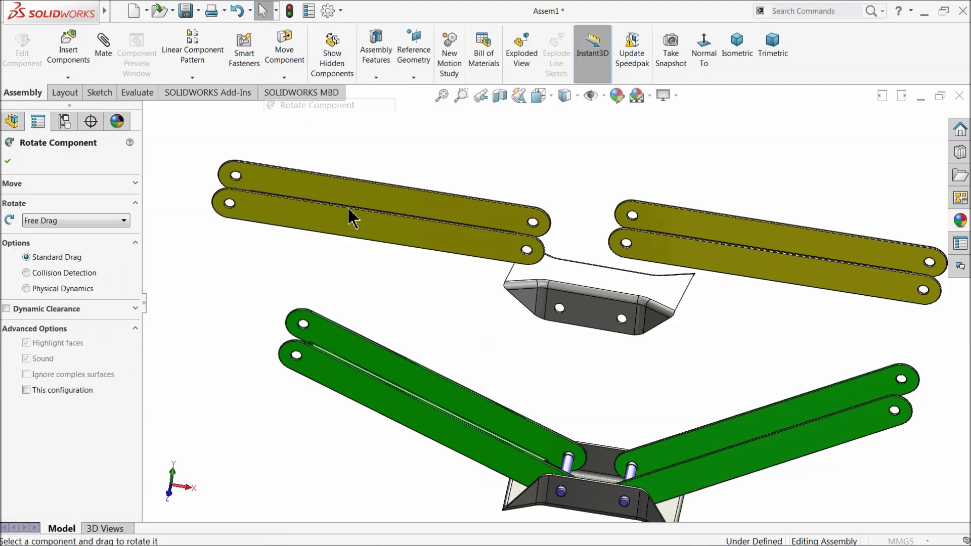
pyautogui.scroll(-1, 425, 228)
pyautogui.moveTo(425, 229); pyautogui.dragTo(430, 206, button='middle')
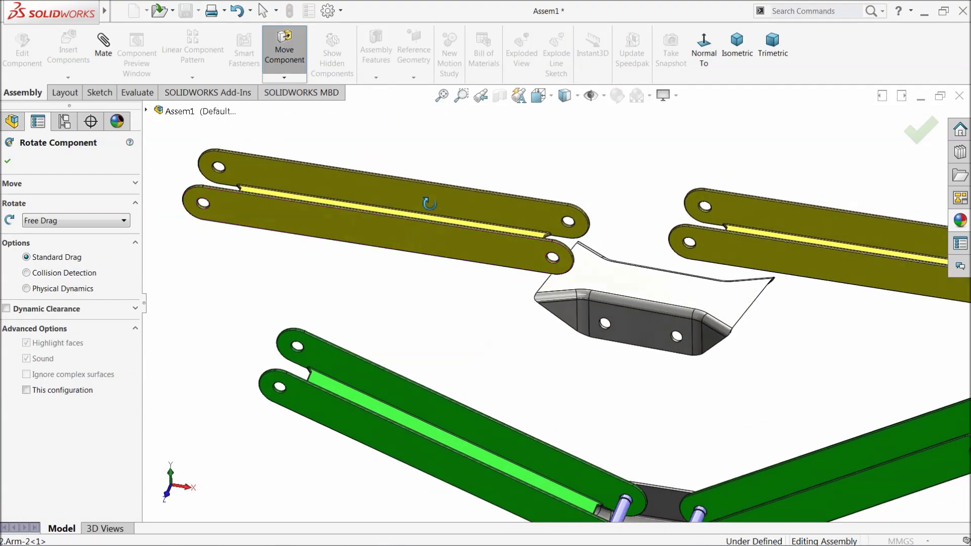
pyautogui.moveTo(430, 206); pyautogui.dragTo(444, 277)
pyautogui.scroll(1, 652, 273)
pyautogui.scroll(-2, 760, 276)
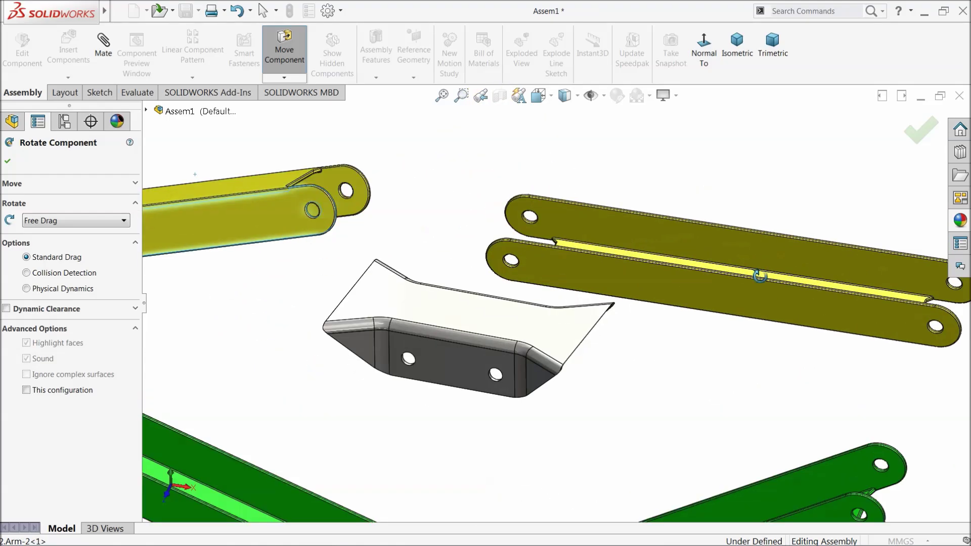
pyautogui.moveTo(701, 235); pyautogui.dragTo(658, 422)
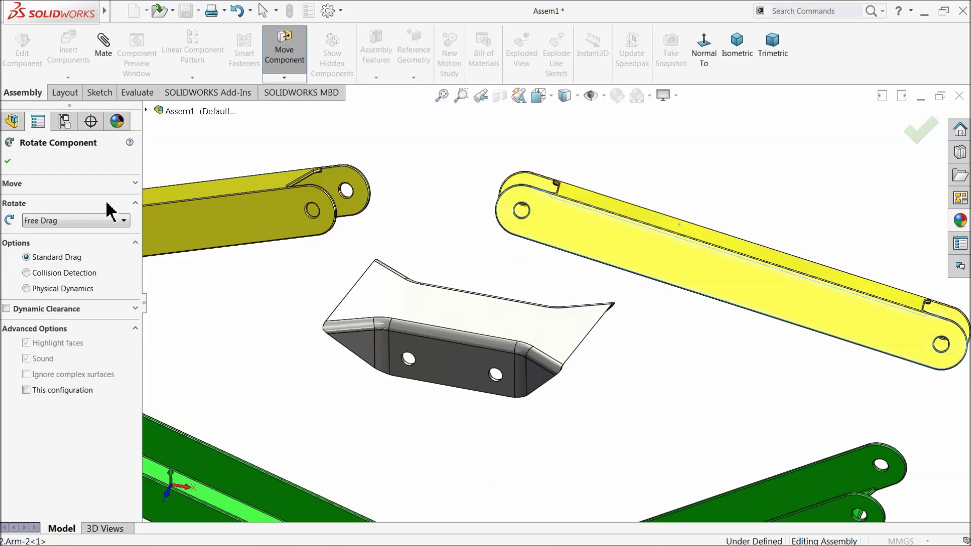
pyautogui.click(8, 162)
# Add a concentric mate between the copied Arm-2's nearest end hole and the upper base sheet's hole closest to it
pyautogui.click(103, 51)
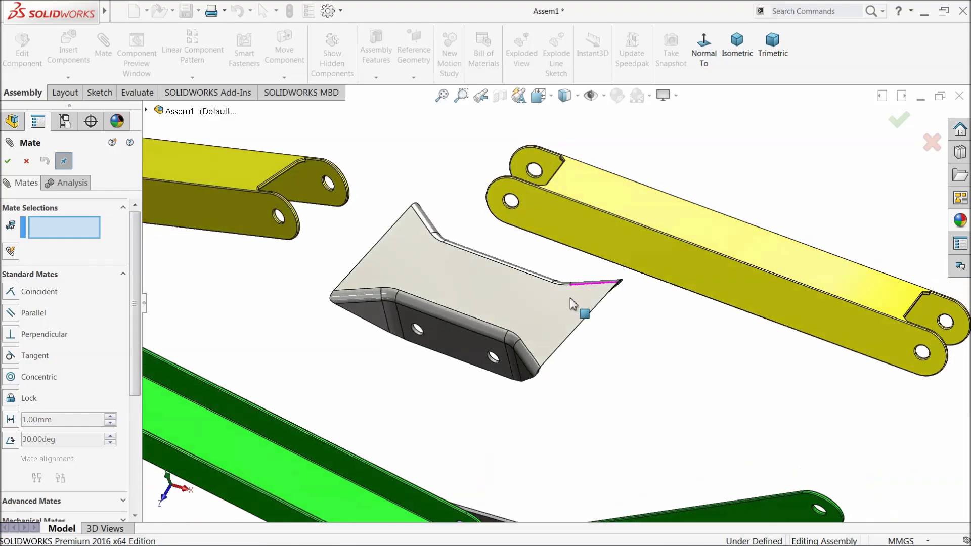
pyautogui.scroll(-10, 524, 238)
pyautogui.click(524, 245)
pyautogui.scroll(10, 526, 253)
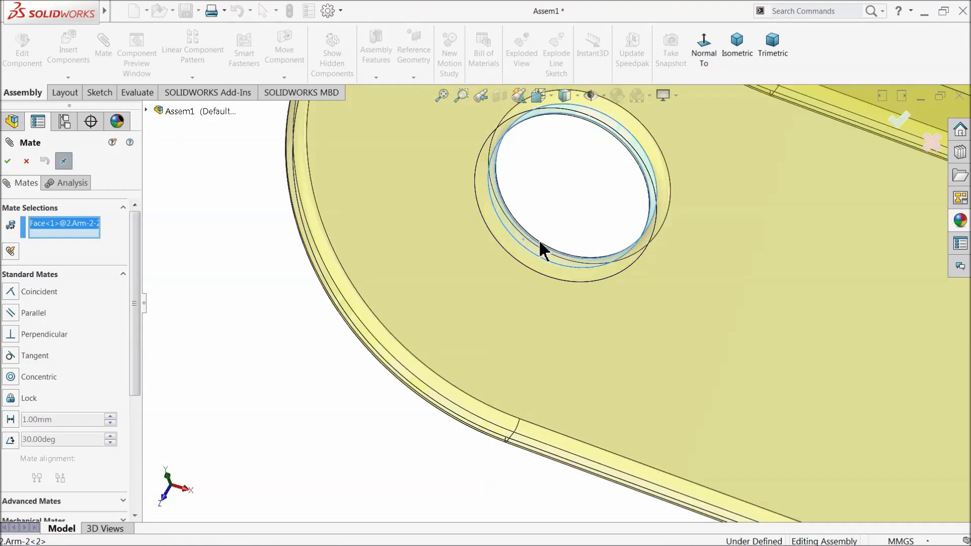
pyautogui.scroll(-5, 570, 478)
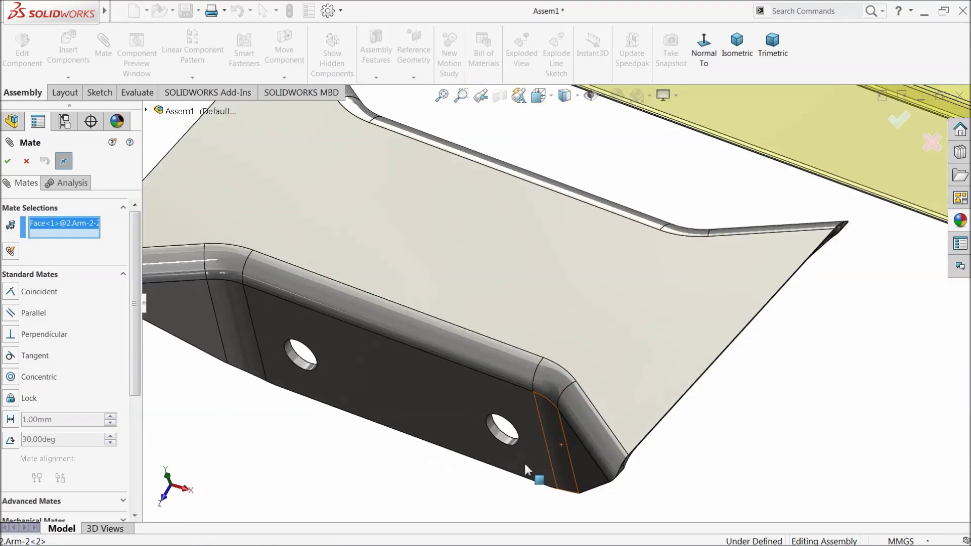
pyautogui.click(502, 441)
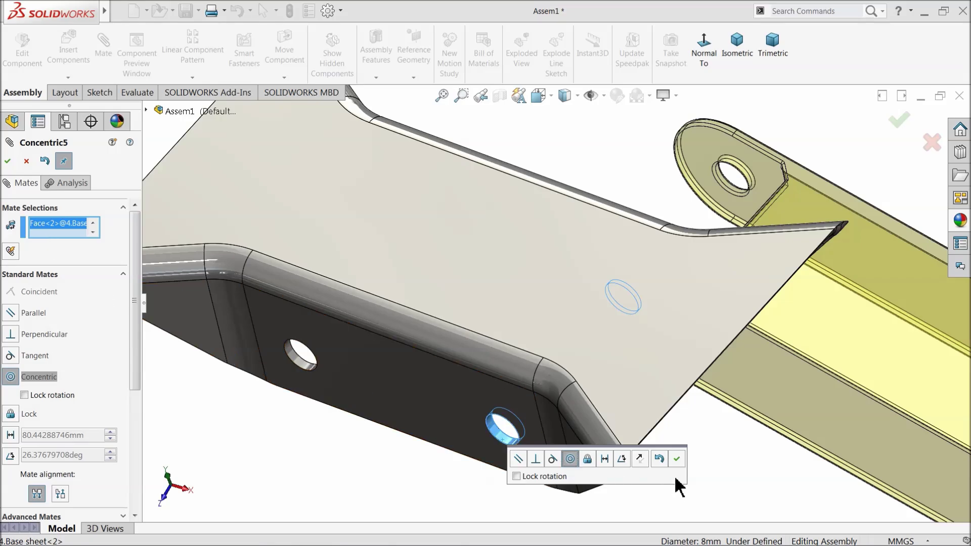
pyautogui.click(677, 458)
# Add a centered Width mate between the upper base sheet's two side flanges and the copied Arm-2's two outer side faces
pyautogui.scroll(5, 610, 418)
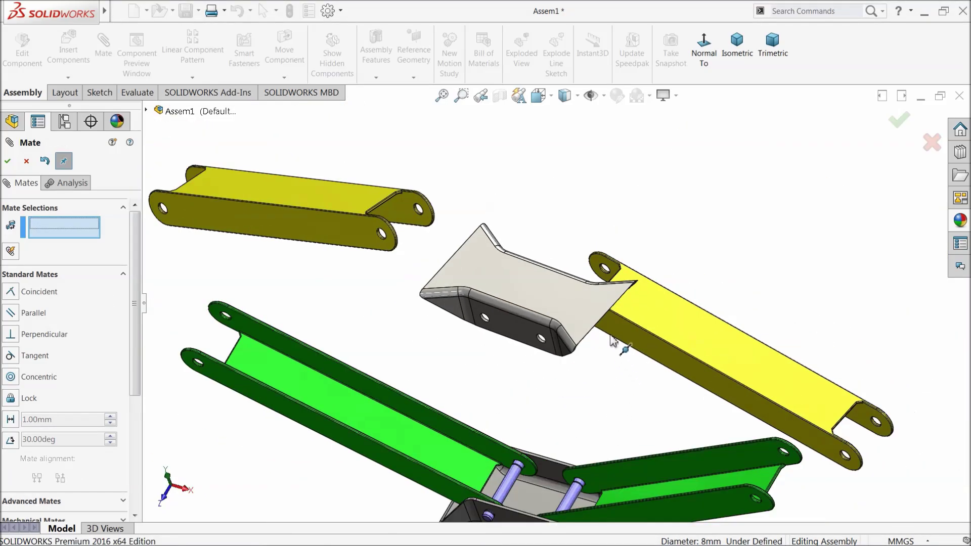
pyautogui.scroll(-2, 482, 393)
pyautogui.click(124, 275)
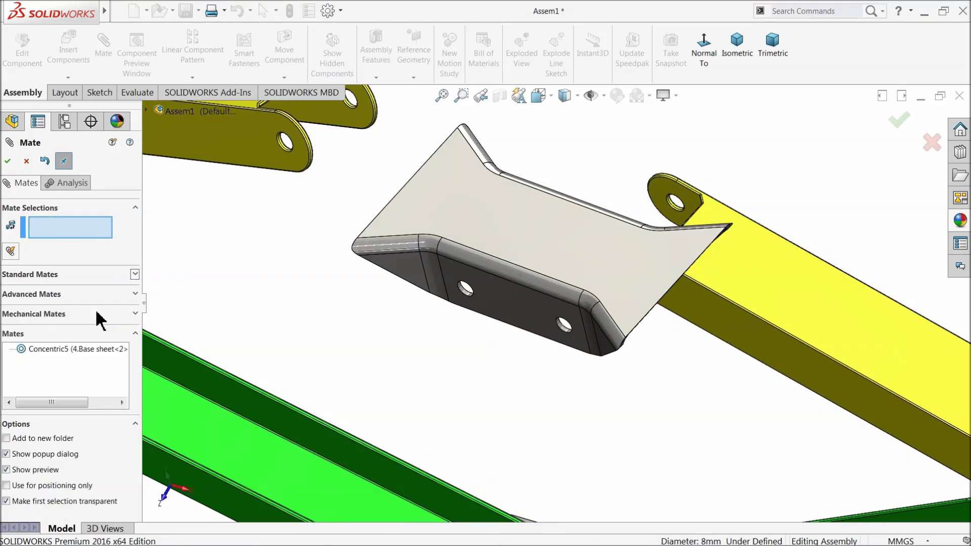
pyautogui.click(66, 295)
pyautogui.click(11, 332)
pyautogui.click(533, 310)
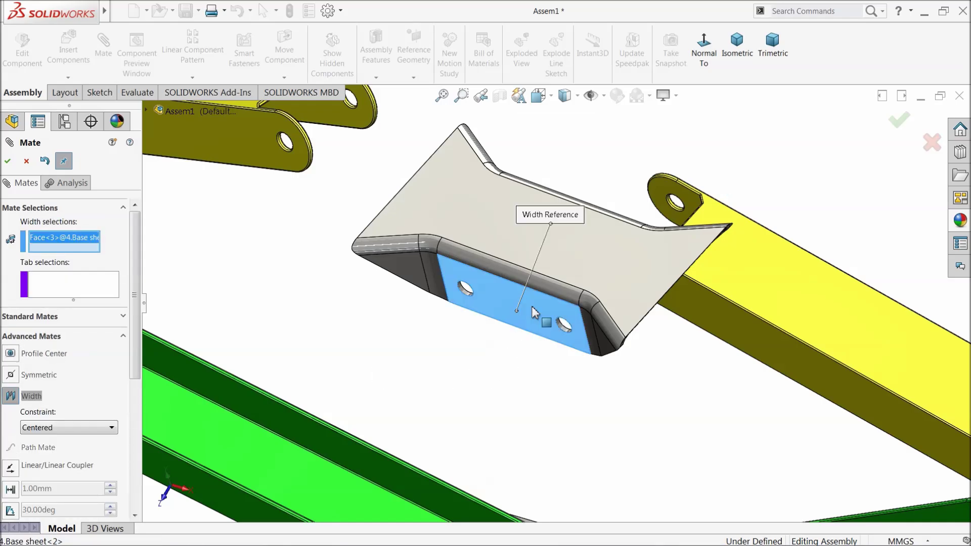
pyautogui.moveTo(533, 310); pyautogui.dragTo(516, 329, button='middle')
pyautogui.click(615, 170)
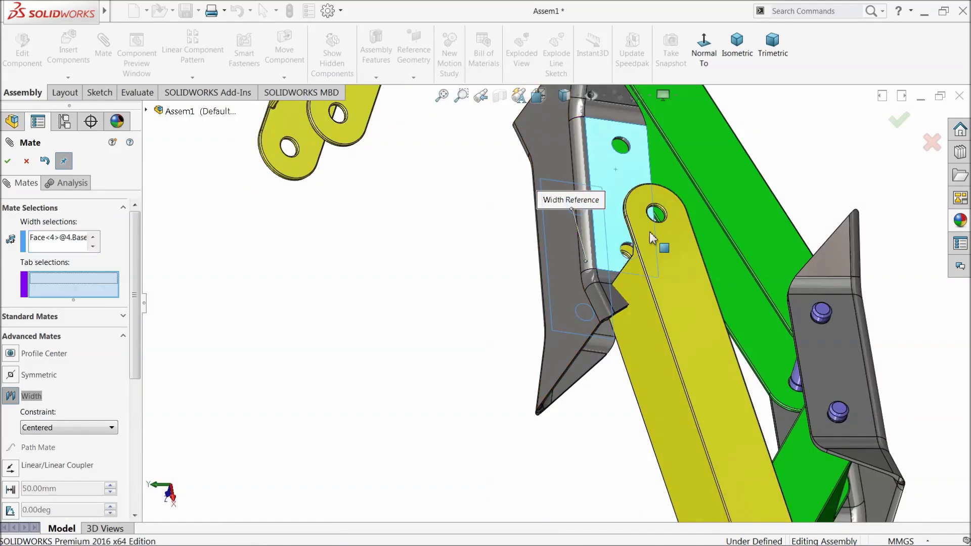
pyautogui.click(685, 320)
pyautogui.moveTo(685, 321); pyautogui.dragTo(770, 269, button='middle')
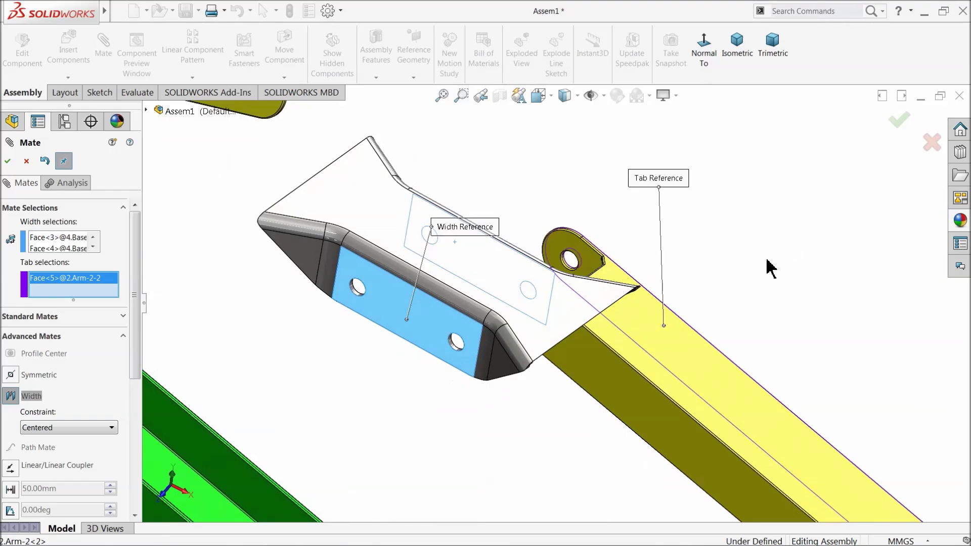
pyautogui.click(609, 371)
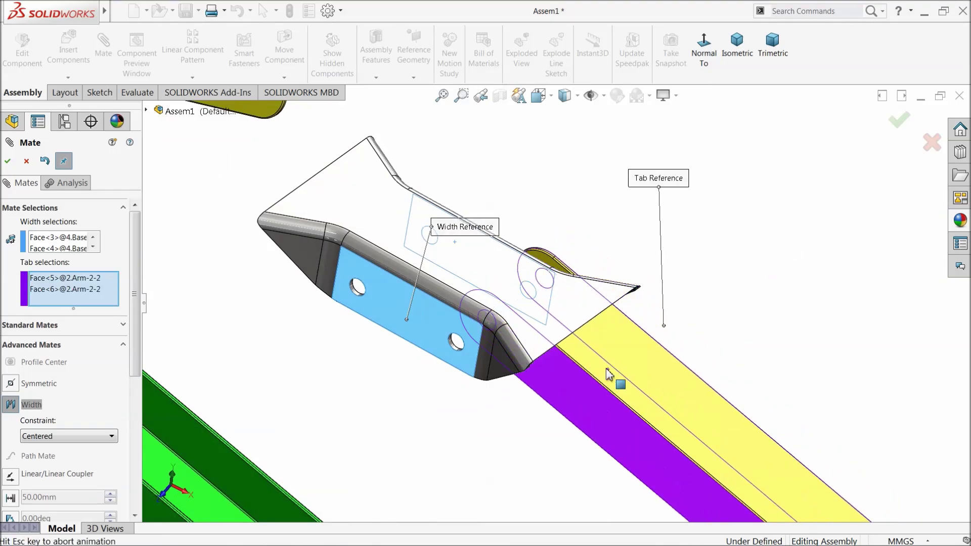
pyautogui.click(8, 160)
pyautogui.scroll(2, 511, 361)
# Center the first Arm-2 on the upper base sheet with a Width mate, using the arm's side faces as width and the sheet's flanges as tab
pyautogui.scroll(-2, 441, 199)
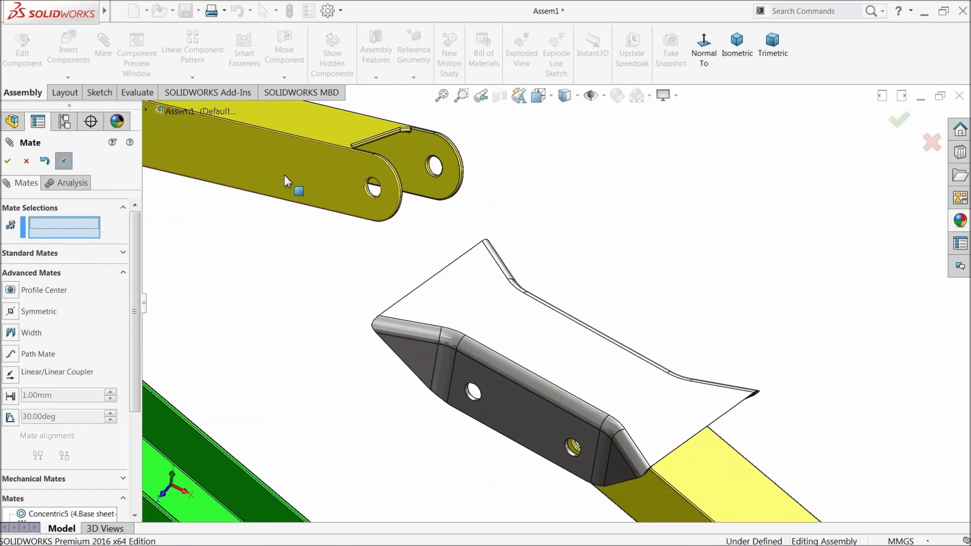
pyautogui.click(11, 332)
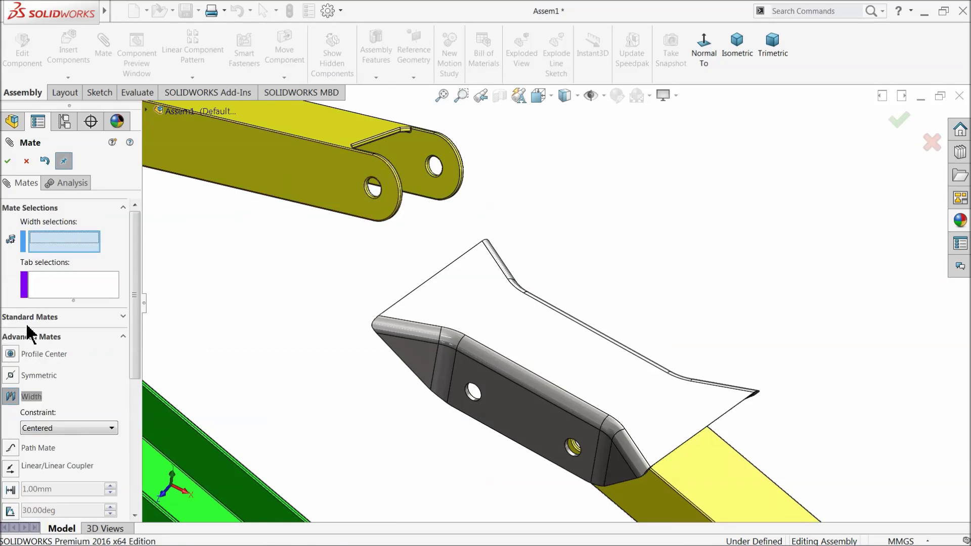
pyautogui.click(309, 168)
pyautogui.moveTo(310, 168); pyautogui.dragTo(481, 152, button='middle')
pyautogui.click(483, 145)
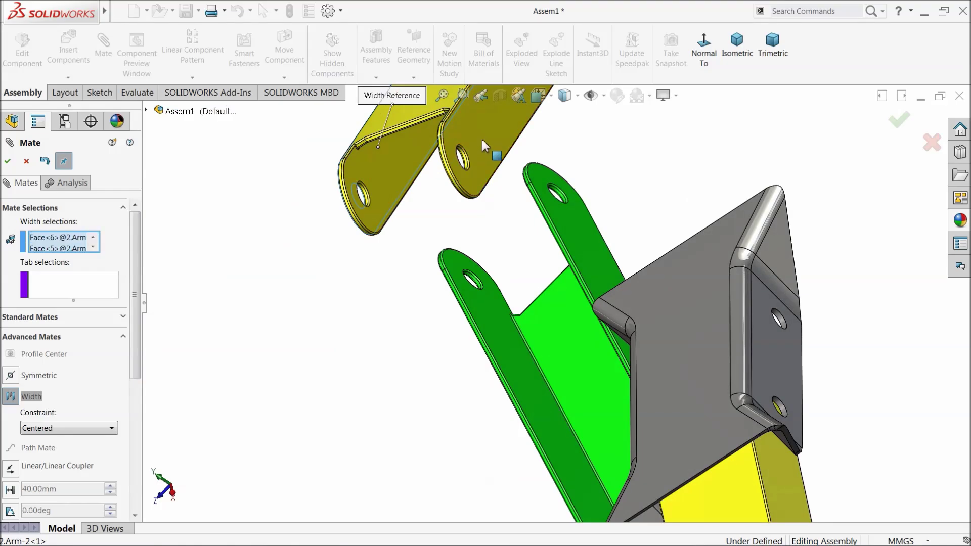
pyautogui.click(786, 354)
pyautogui.moveTo(787, 354); pyautogui.dragTo(826, 354, button='middle')
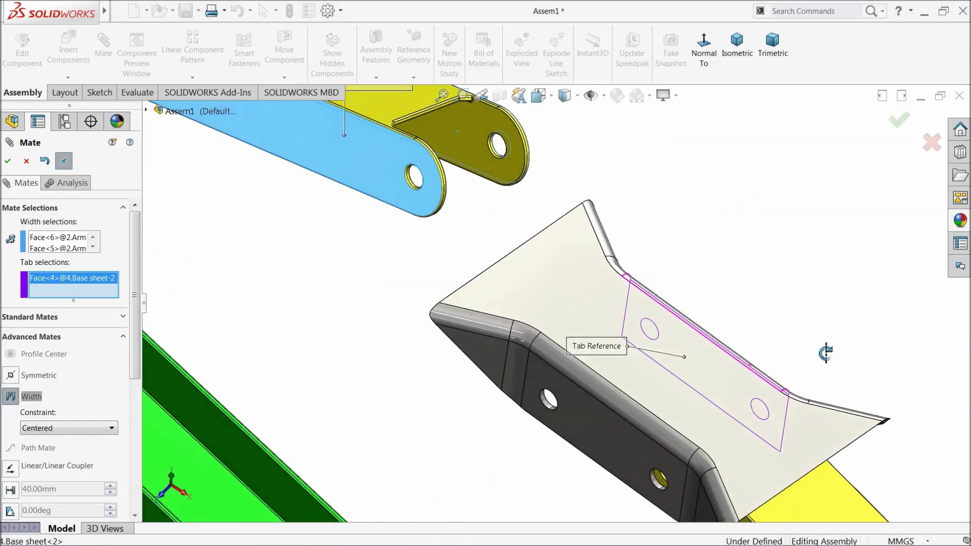
pyautogui.click(596, 435)
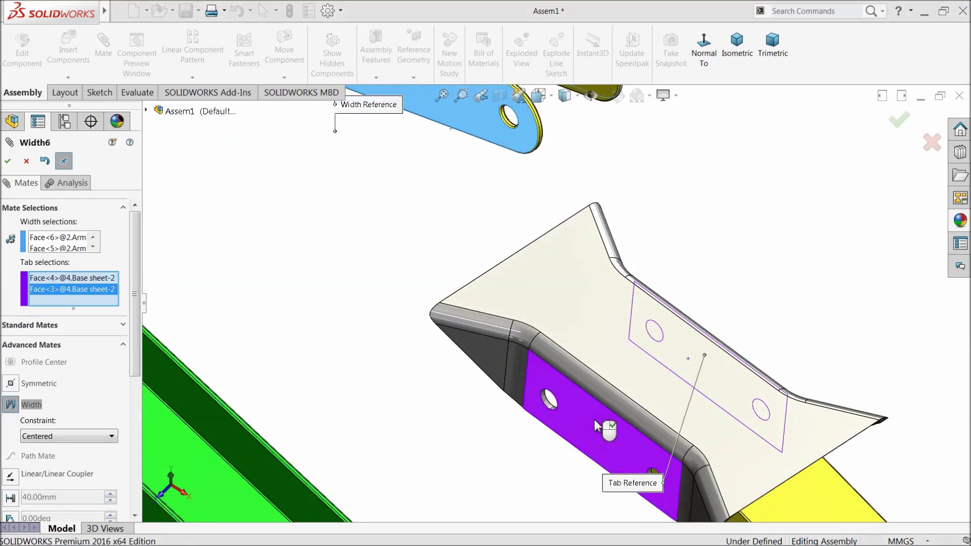
pyautogui.click(8, 161)
pyautogui.scroll(3, 557, 302)
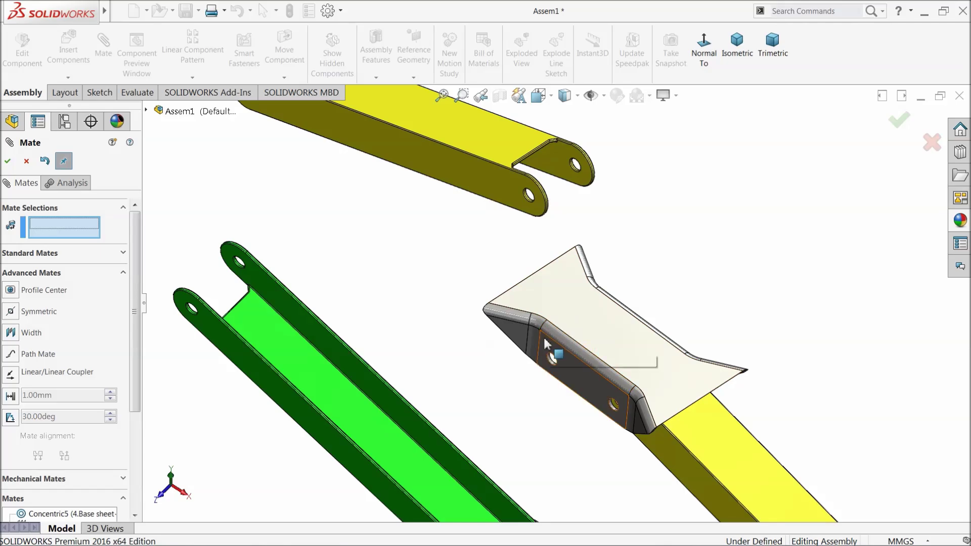
# Add a concentric mate between the first Arm-2's nearest end hole and the upper base sheet's remaining hole
pyautogui.scroll(-2, 546, 344)
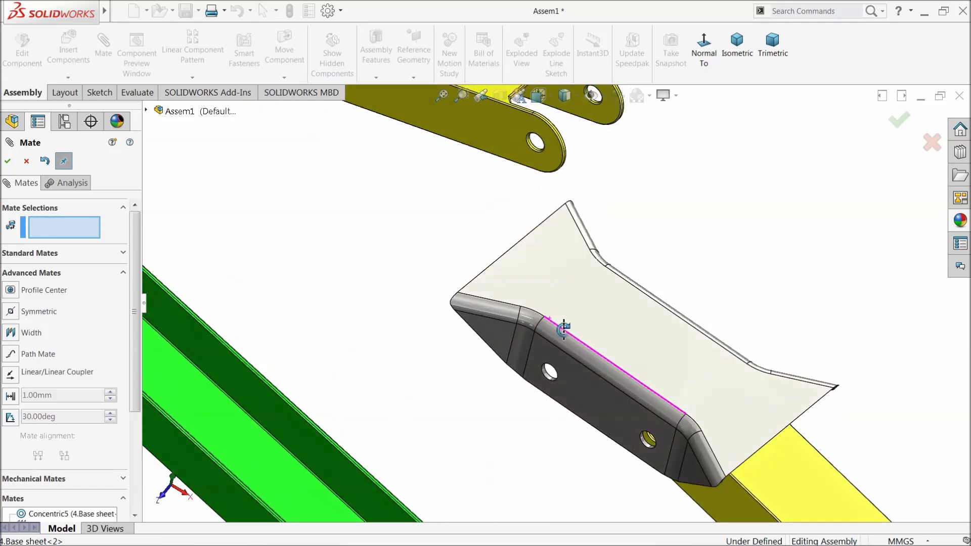
pyautogui.scroll(-3, 531, 198)
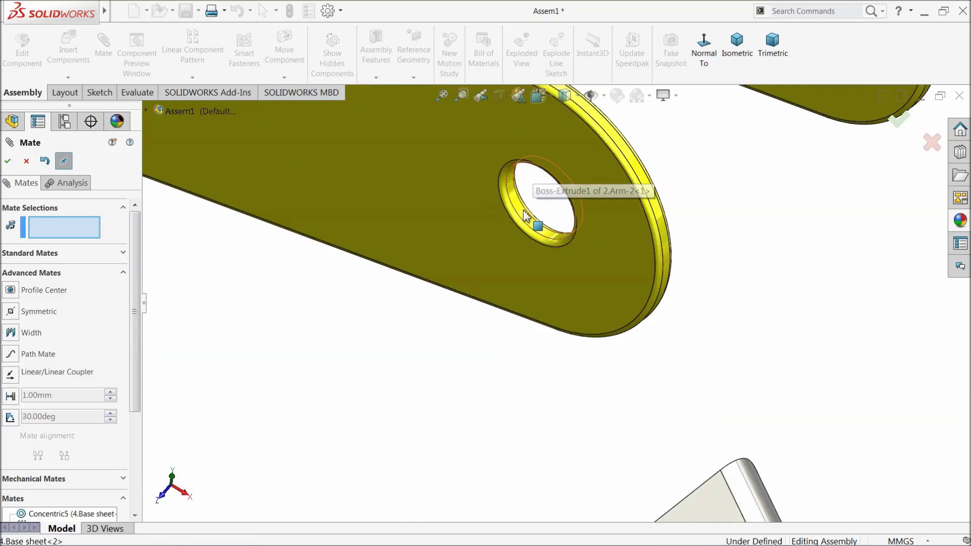
pyautogui.click(526, 217)
pyautogui.scroll(6, 528, 303)
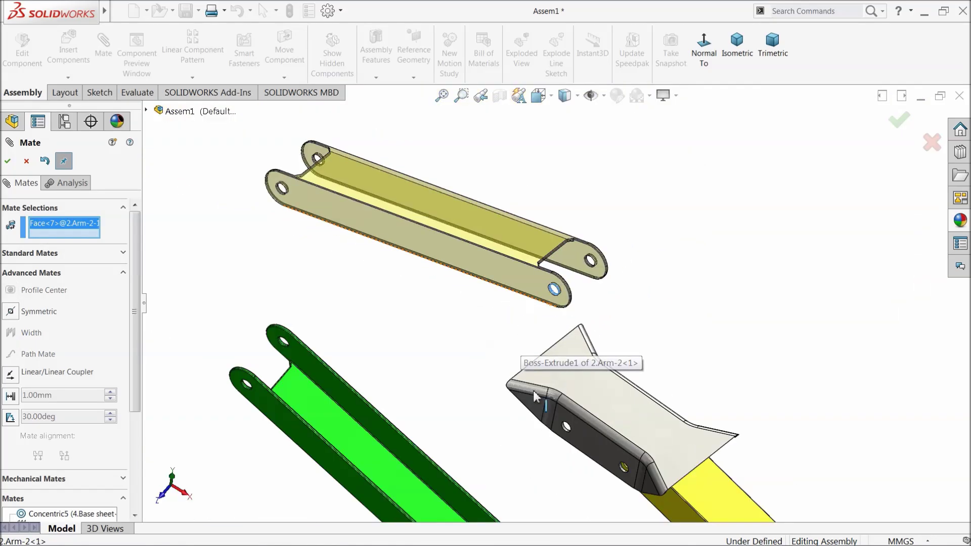
pyautogui.scroll(-5, 584, 423)
pyautogui.scroll(-3, 585, 422)
pyautogui.click(549, 390)
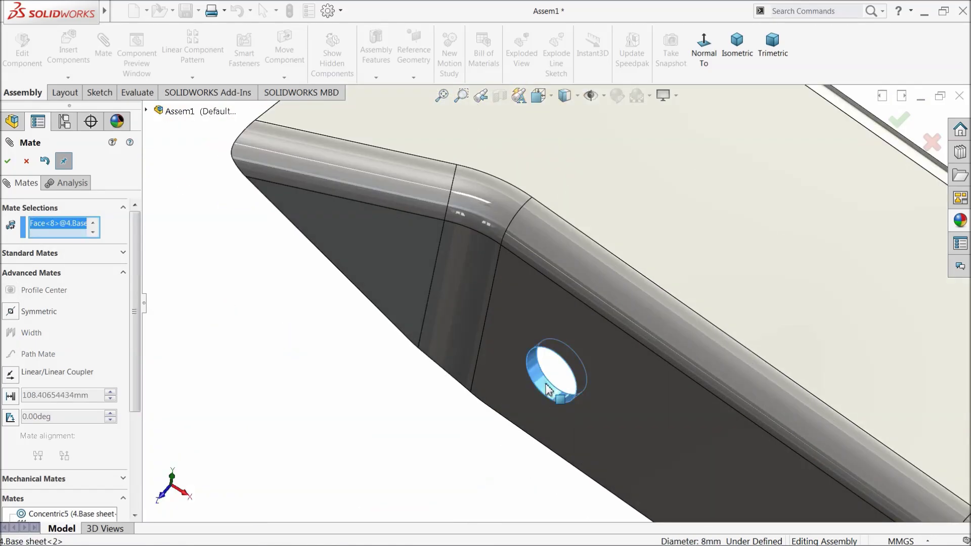
pyautogui.click(118, 257)
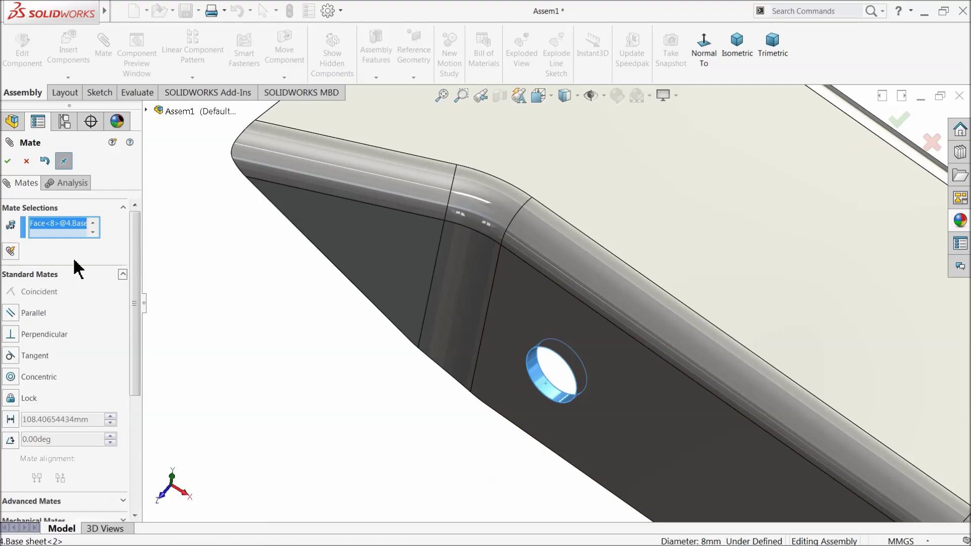
pyautogui.click(11, 379)
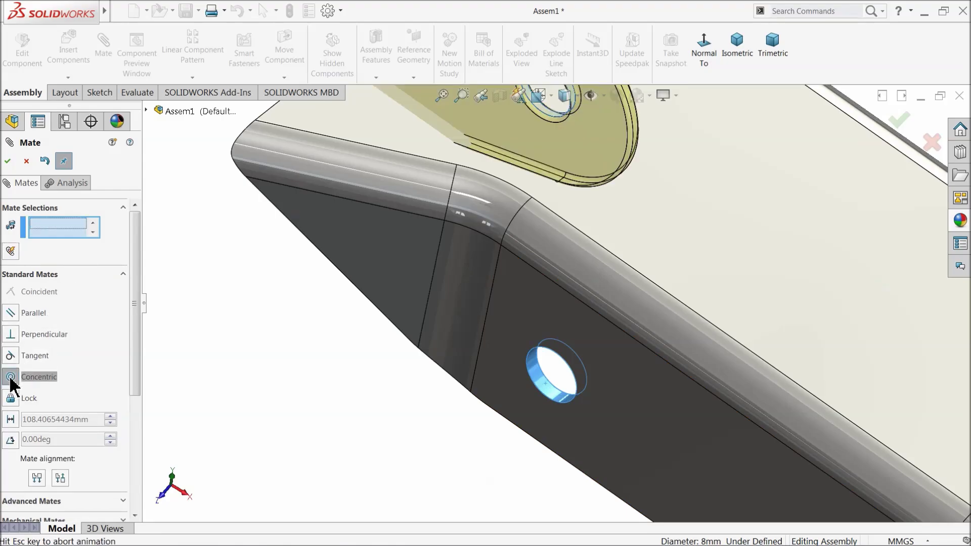
pyautogui.scroll(5, 490, 361)
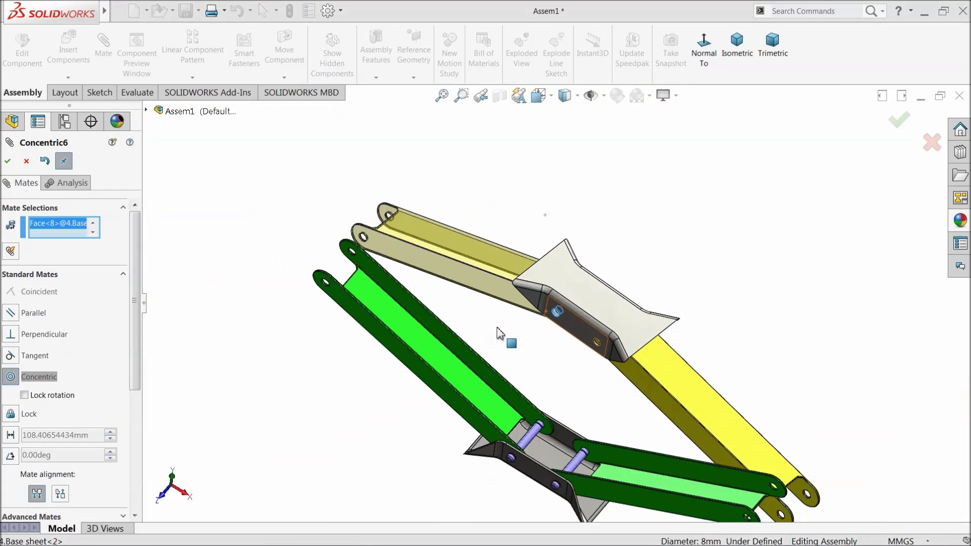
pyautogui.click(8, 162)
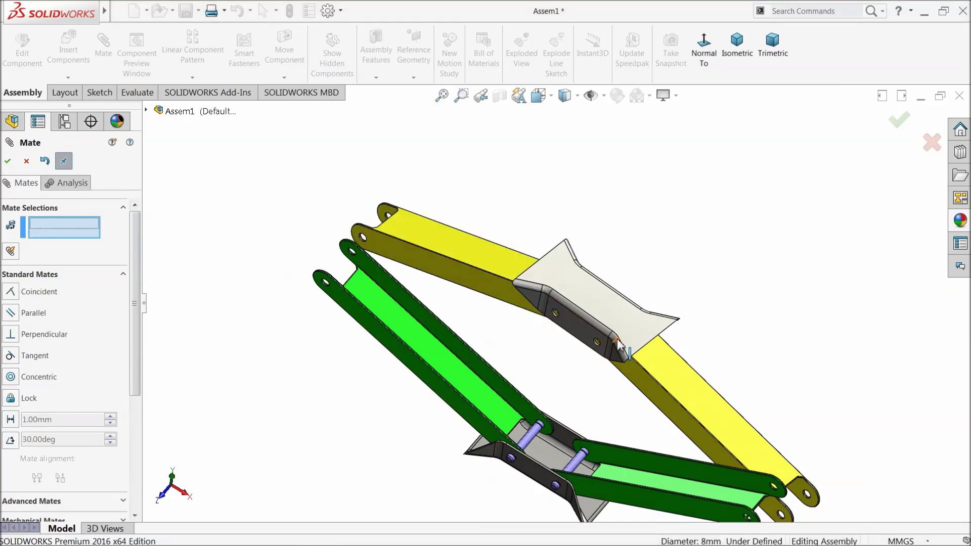
# Swing the first Arm-2 upward and make its free-end hole concentric with the end hole of the first green arm
pyautogui.moveTo(618, 346); pyautogui.dragTo(562, 373, button='middle')
pyautogui.scroll(-3, 425, 345)
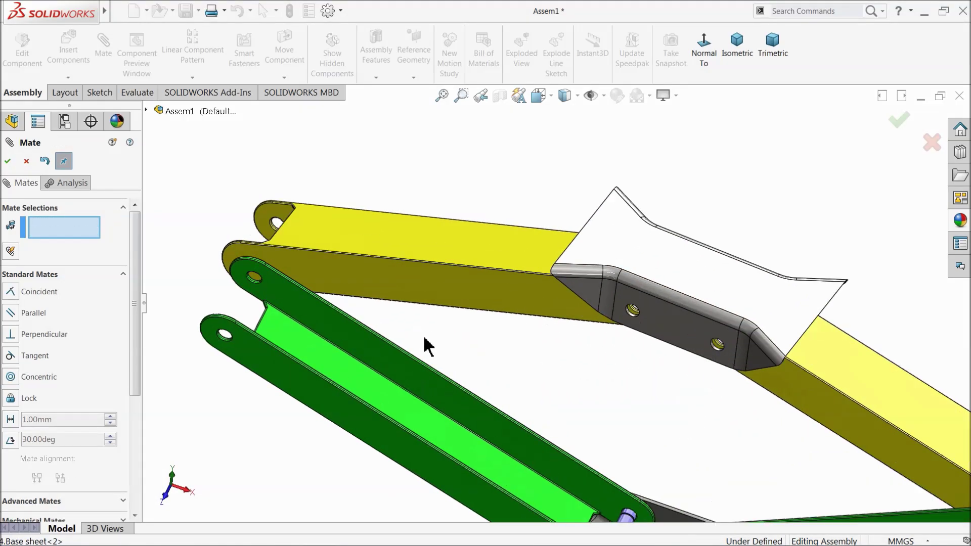
pyautogui.scroll(-2, 304, 269)
pyautogui.moveTo(345, 266); pyautogui.dragTo(375, 210)
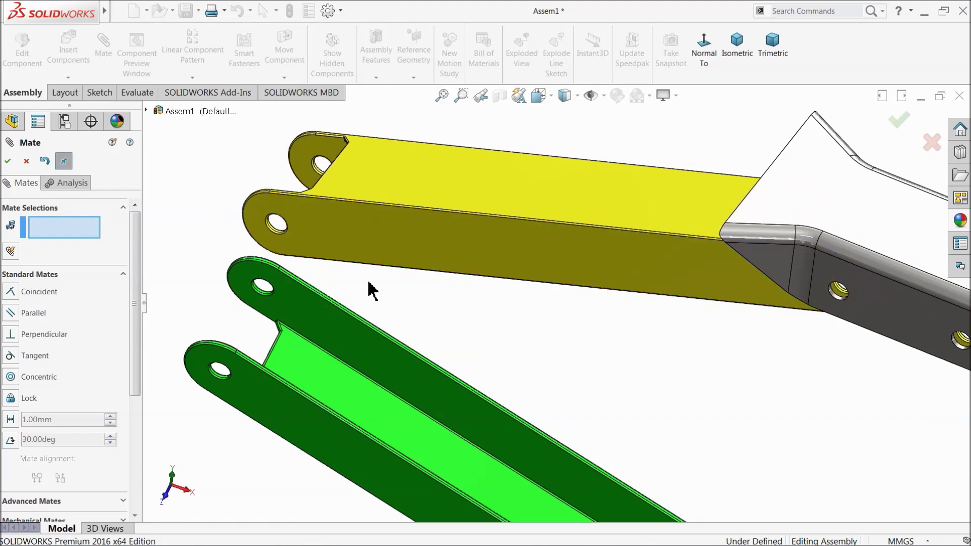
pyautogui.scroll(-2, 308, 282)
pyautogui.scroll(-2, 353, 204)
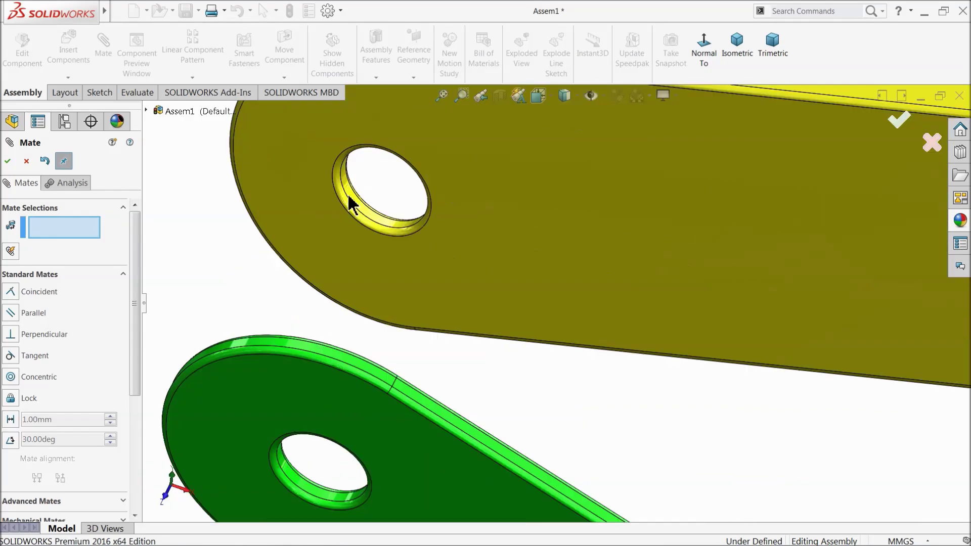
pyautogui.click(371, 222)
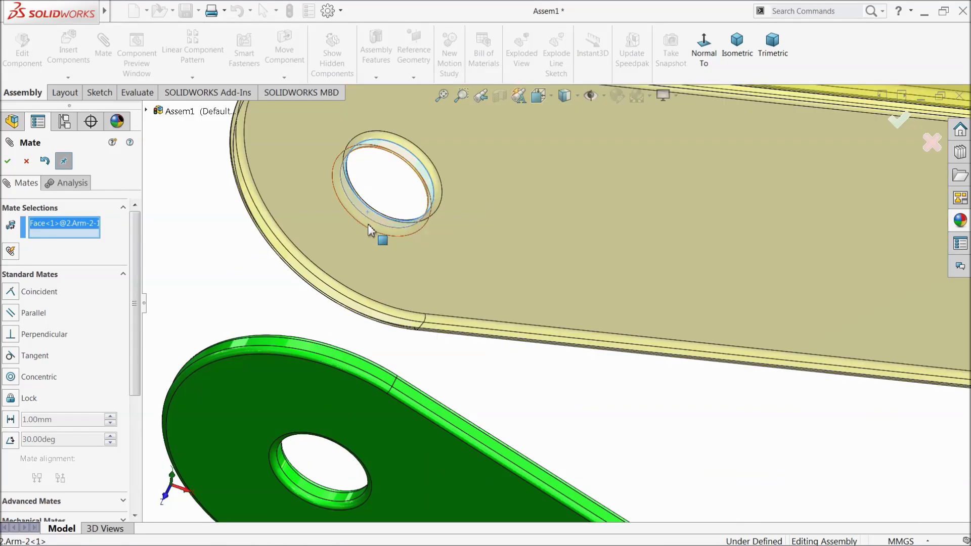
pyautogui.click(302, 486)
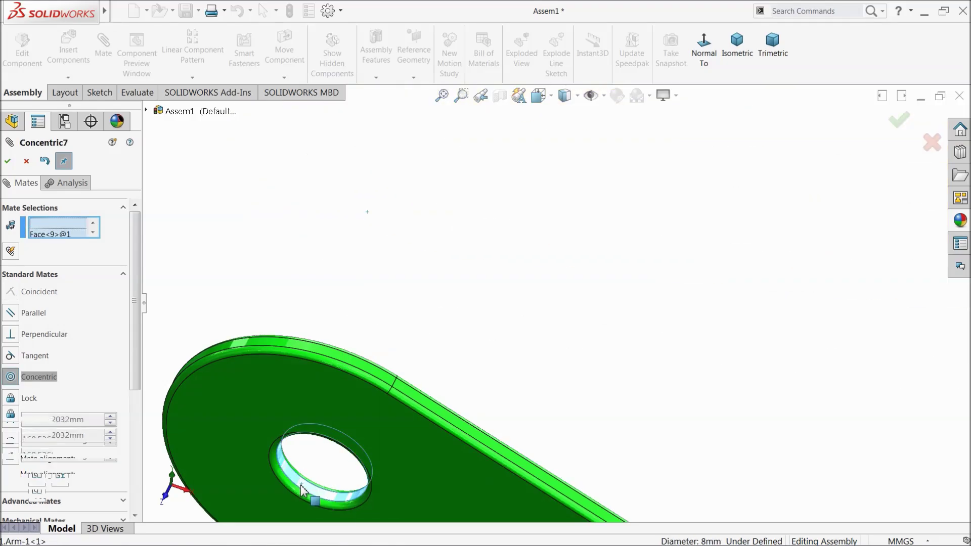
pyautogui.click(285, 490)
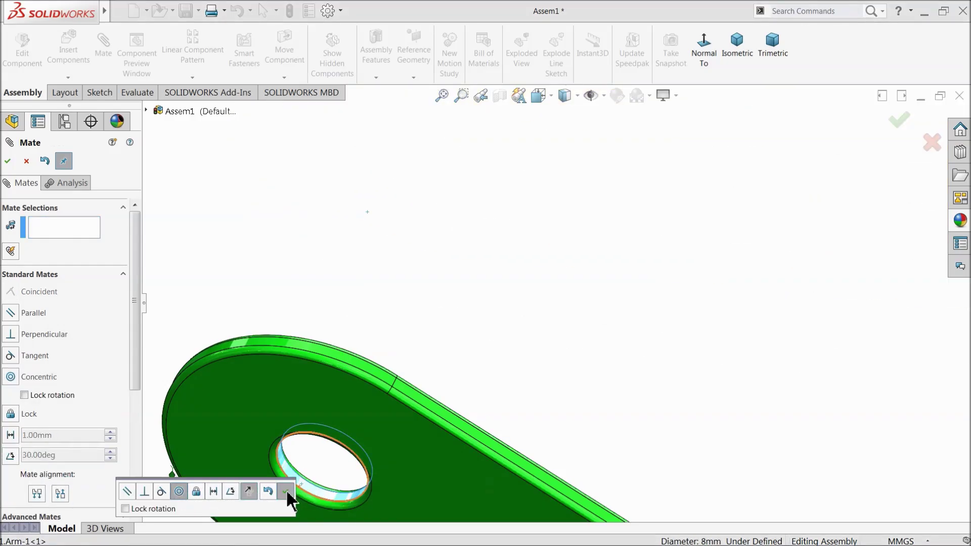
# Add a concentric mate between the second green arm's free-end hole and the copied Arm-2's free-end hole
pyautogui.scroll(5, 462, 373)
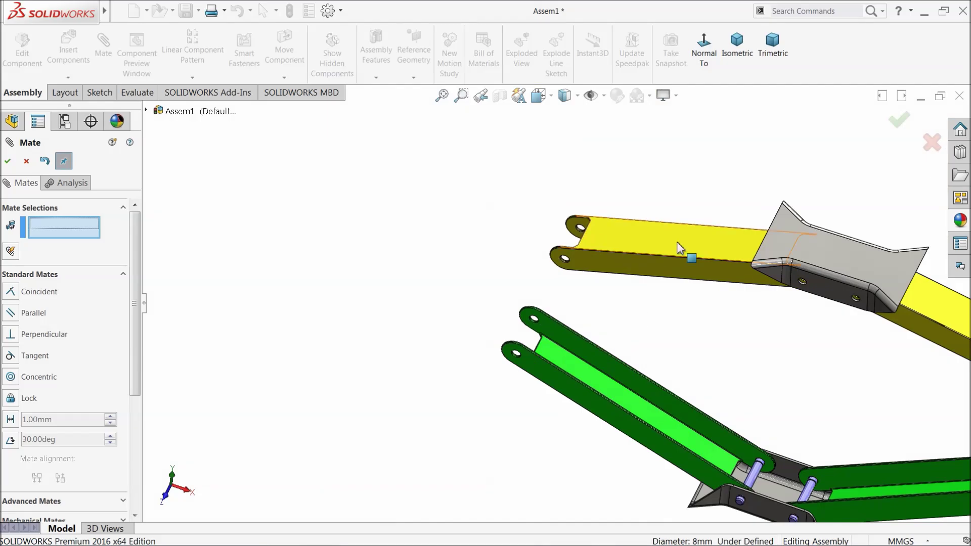
pyautogui.scroll(-2, 677, 247)
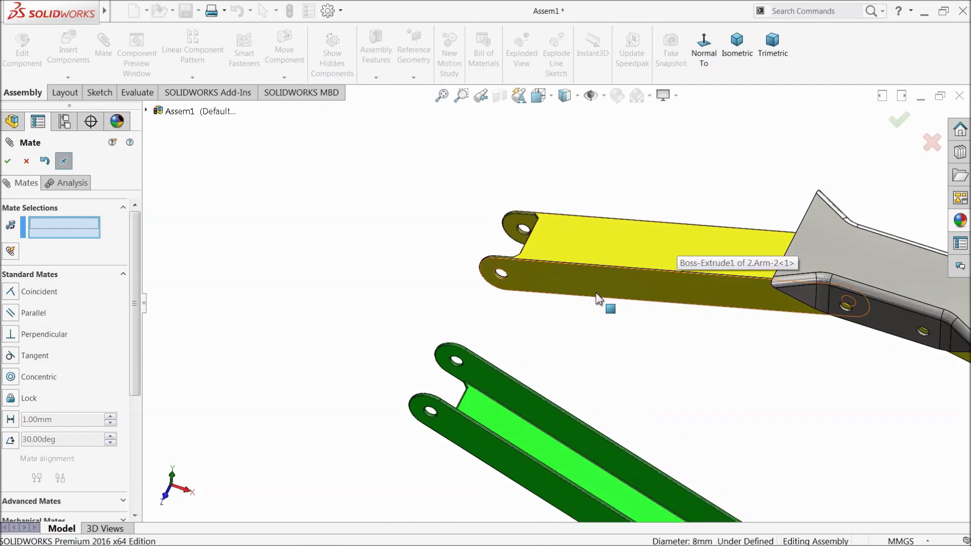
pyautogui.scroll(3, 597, 299)
pyautogui.scroll(-7, 727, 373)
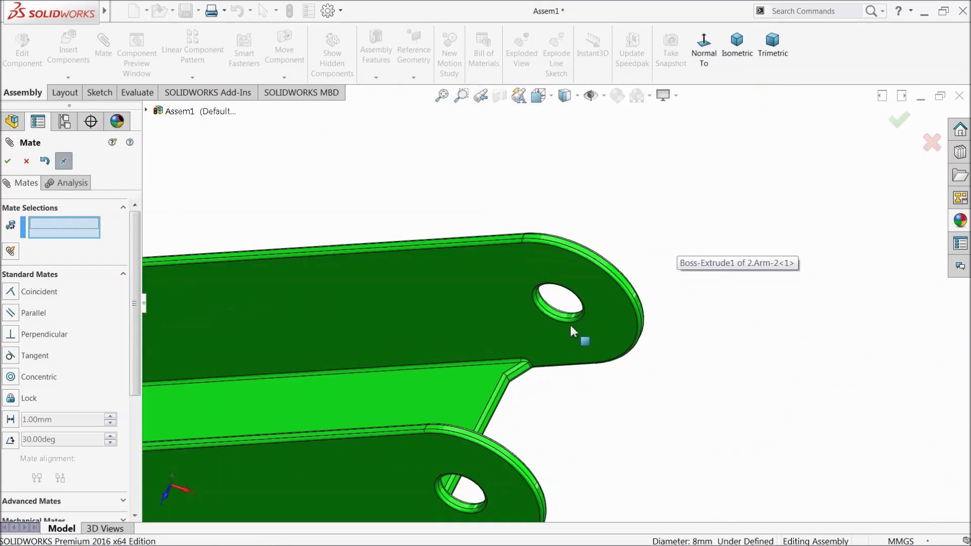
pyautogui.click(564, 322)
pyautogui.scroll(4, 568, 321)
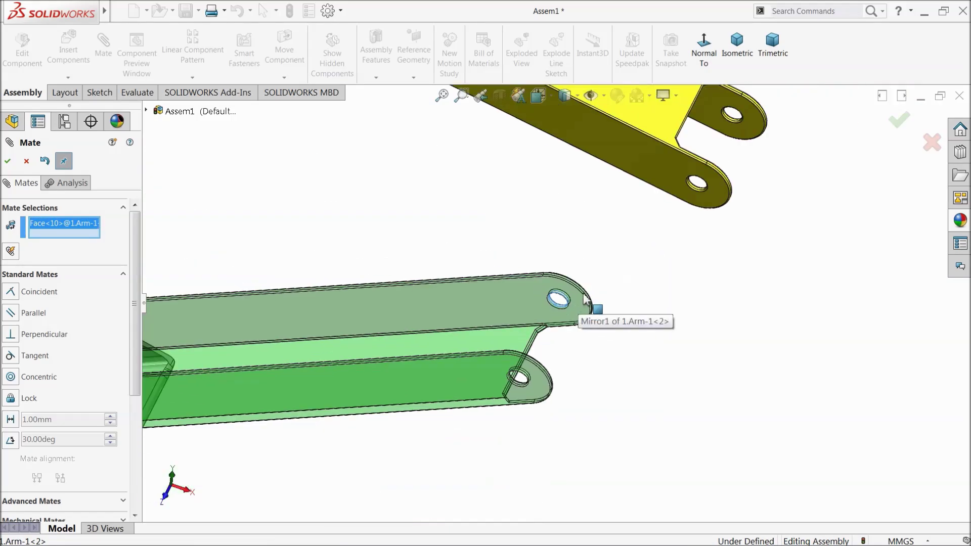
pyautogui.scroll(-5, 714, 162)
pyautogui.click(629, 271)
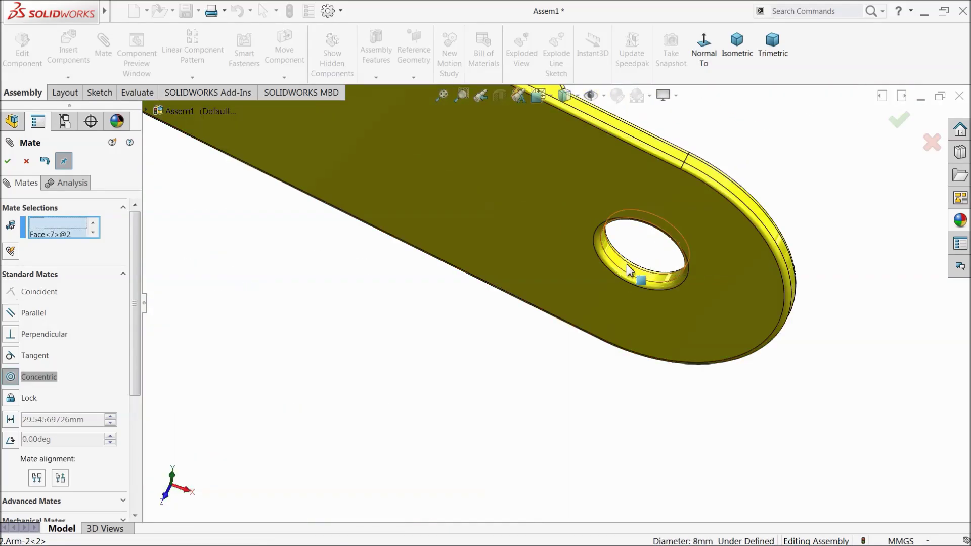
pyautogui.click(781, 253)
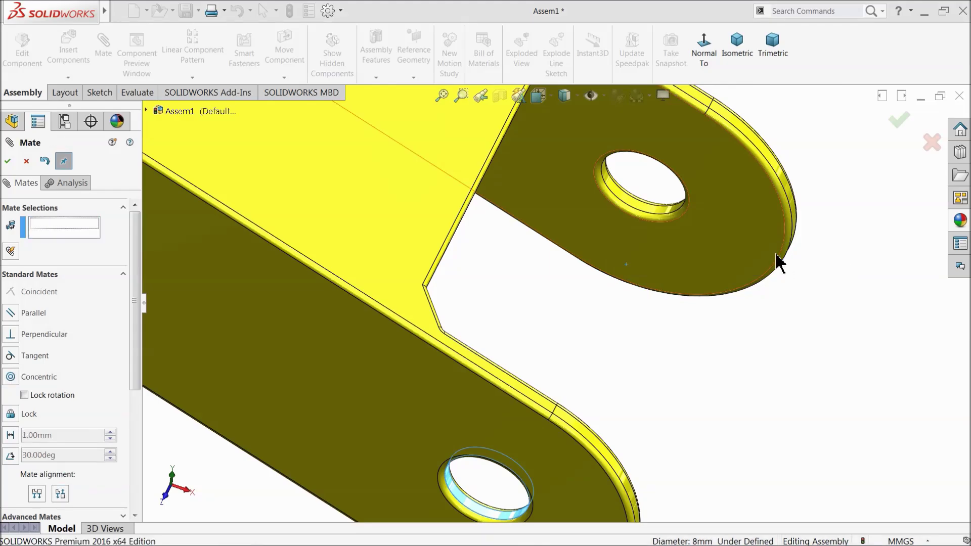
pyautogui.scroll(8, 429, 305)
pyautogui.moveTo(429, 308); pyautogui.dragTo(400, 267, button='middle')
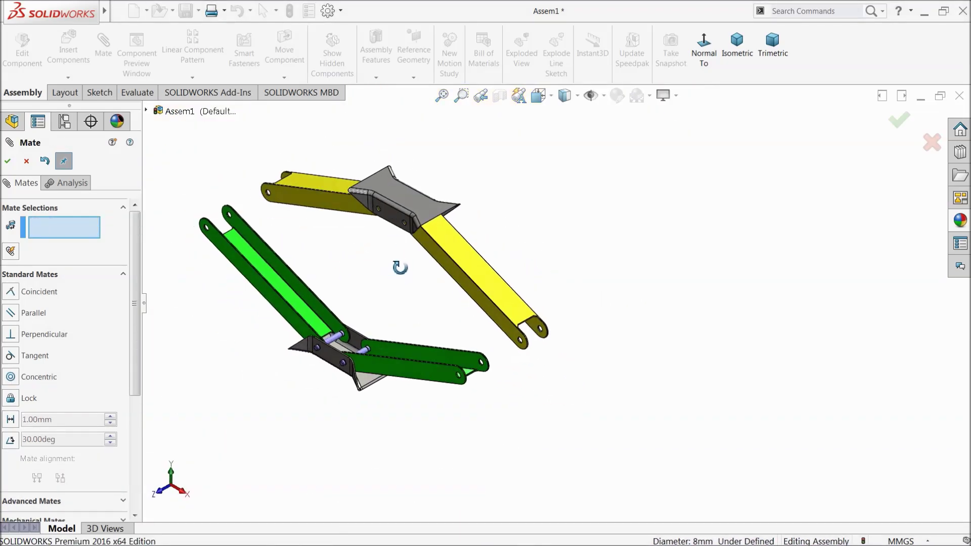
pyautogui.scroll(-3, 471, 318)
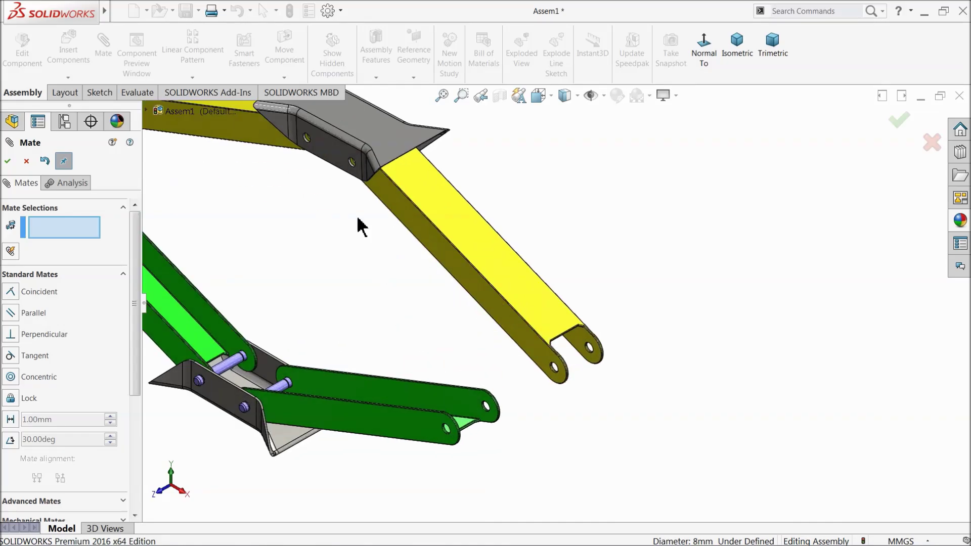
pyautogui.scroll(1, 325, 304)
pyautogui.scroll(-2, 343, 217)
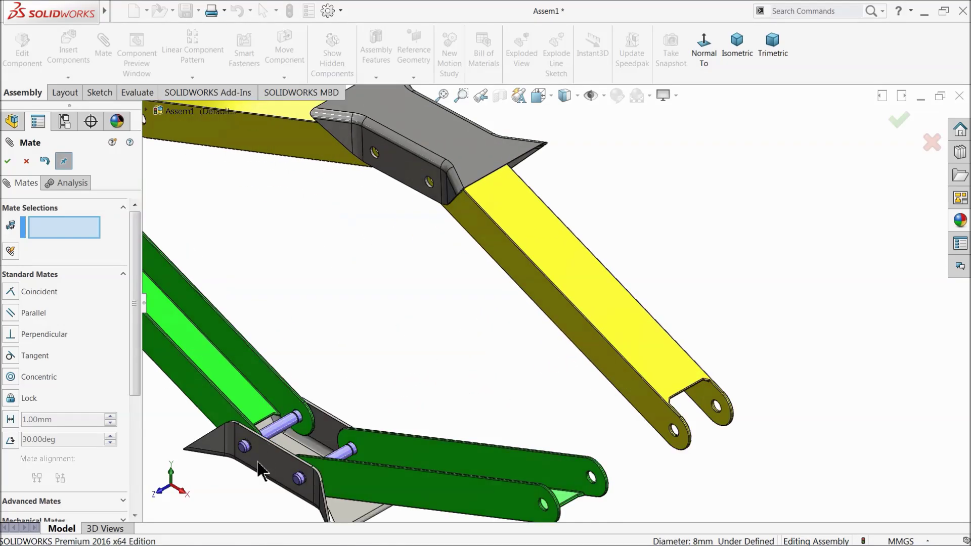
# Add a coincident mate between the front flange faces of the lower and upper base sheets and finish mating
pyautogui.click(271, 466)
pyautogui.click(401, 164)
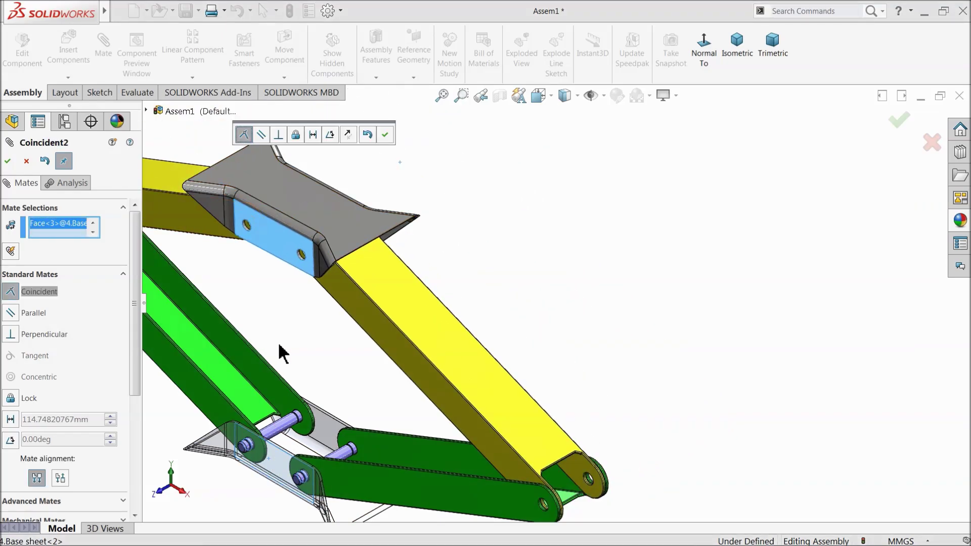
pyautogui.click(385, 136)
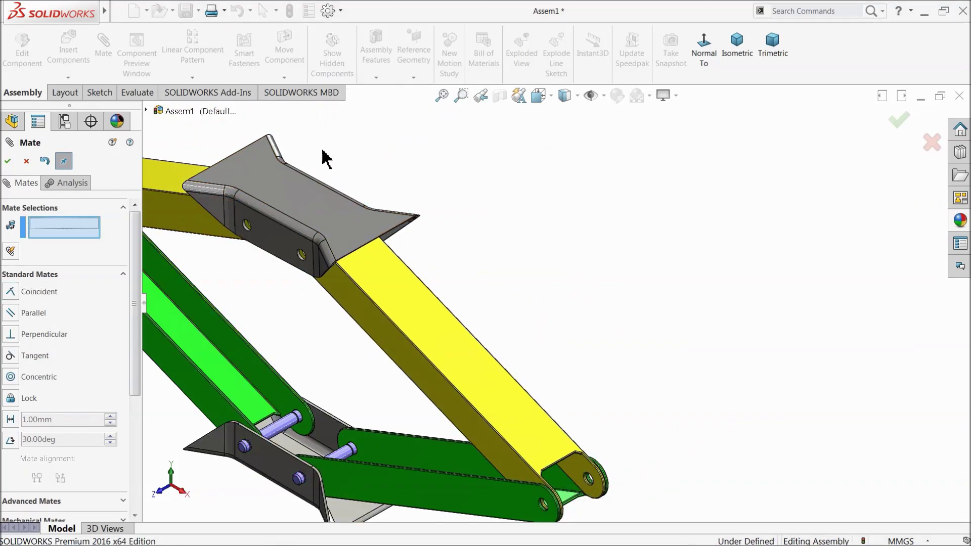
pyautogui.click(8, 160)
# Examine the joint between the yellow and green arms' free ends from several angles
pyautogui.scroll(-3, 326, 329)
pyautogui.moveTo(354, 303); pyautogui.dragTo(315, 202, button='middle')
pyautogui.scroll(-6, 314, 264)
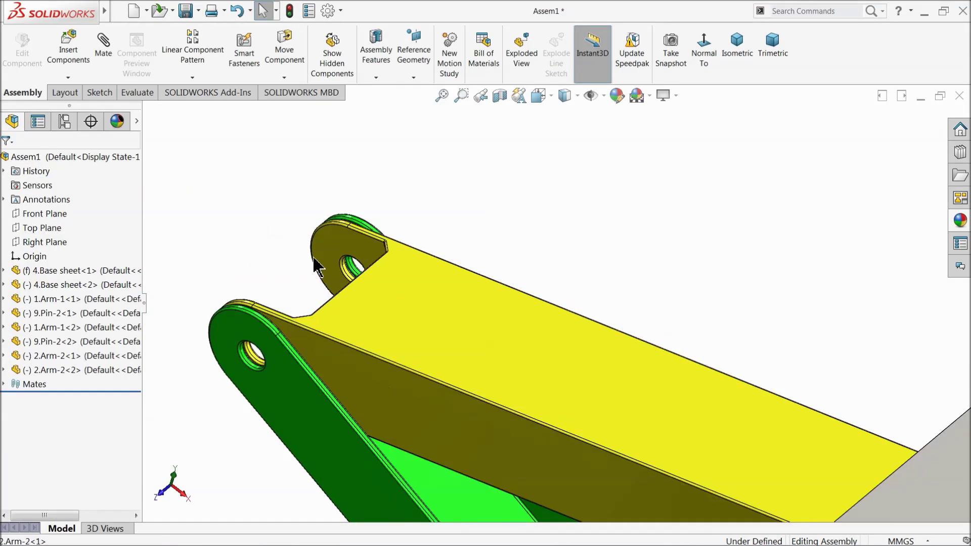
pyautogui.moveTo(331, 357)
pyautogui.mouseDown(button='middle')
pyautogui.moveTo(336, 395)
pyautogui.moveTo(340, 343)
pyautogui.mouseUp(button='middle')
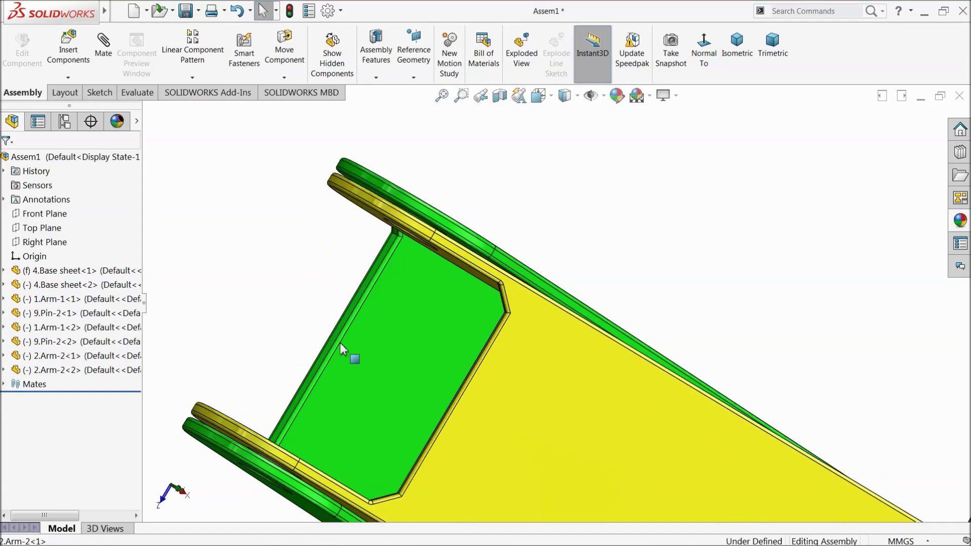
pyautogui.moveTo(238, 442); pyautogui.dragTo(276, 251, button='middle')
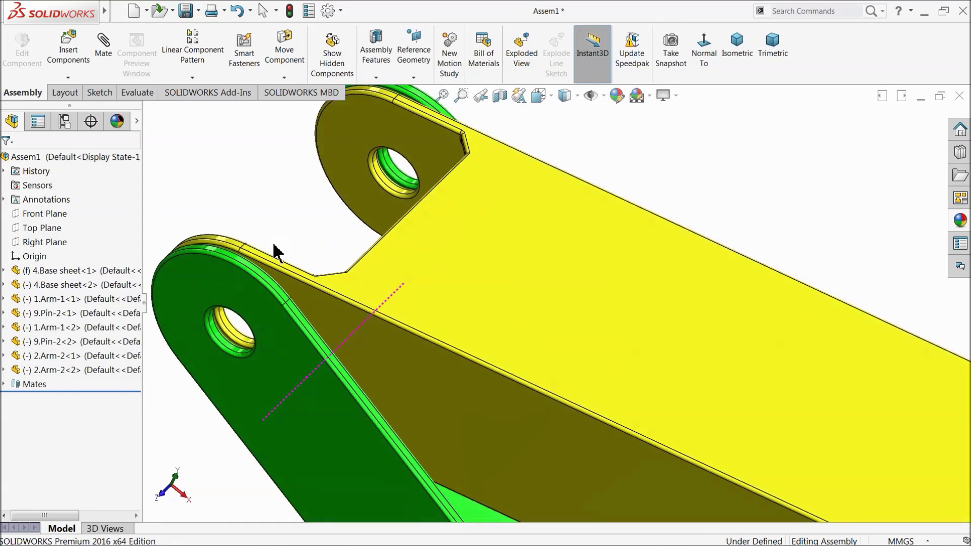
pyautogui.scroll(5, 320, 300)
pyautogui.scroll(5, 320, 300)
pyautogui.moveTo(336, 305); pyautogui.dragTo(771, 446, button='middle')
pyautogui.press('f')
# Add a parallel mate between the large flat faces of the lower and upper base sheets and finish mating
pyautogui.moveTo(485, 247)
pyautogui.mouseDown()
pyautogui.moveTo(493, 167)
pyautogui.moveTo(468, 134)
pyautogui.moveTo(498, 207)
pyautogui.moveTo(498, 244)
pyautogui.moveTo(455, 226)
pyautogui.moveTo(482, 193)
pyautogui.moveTo(484, 241)
pyautogui.moveTo(482, 230)
pyautogui.mouseUp()
pyautogui.click(485, 280)
pyautogui.moveTo(484, 279); pyautogui.dragTo(463, 184, button='middle')
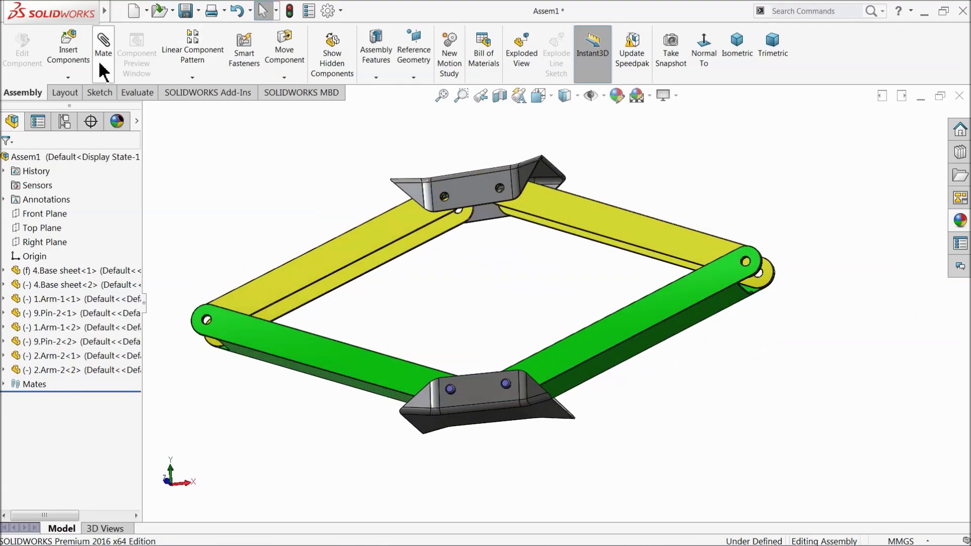
pyautogui.click(99, 65)
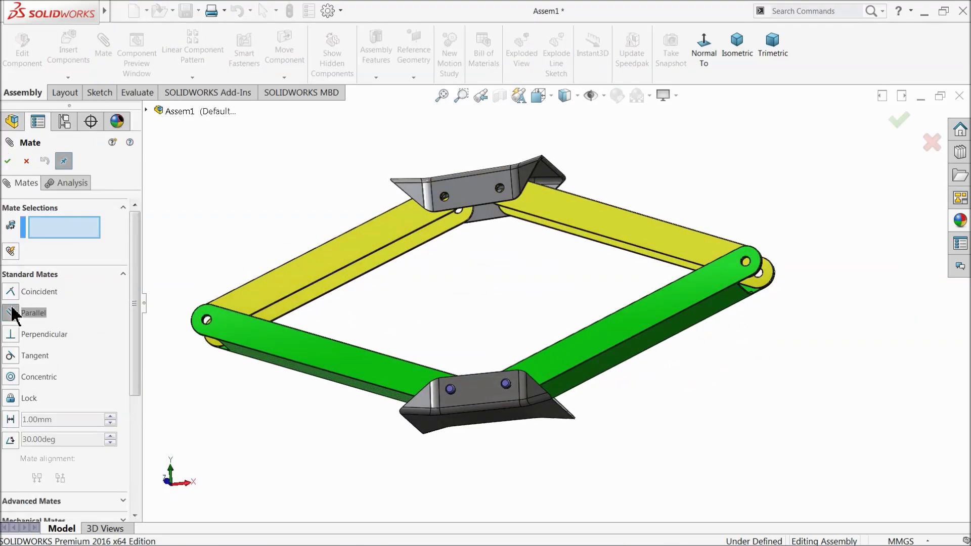
pyautogui.click(487, 424)
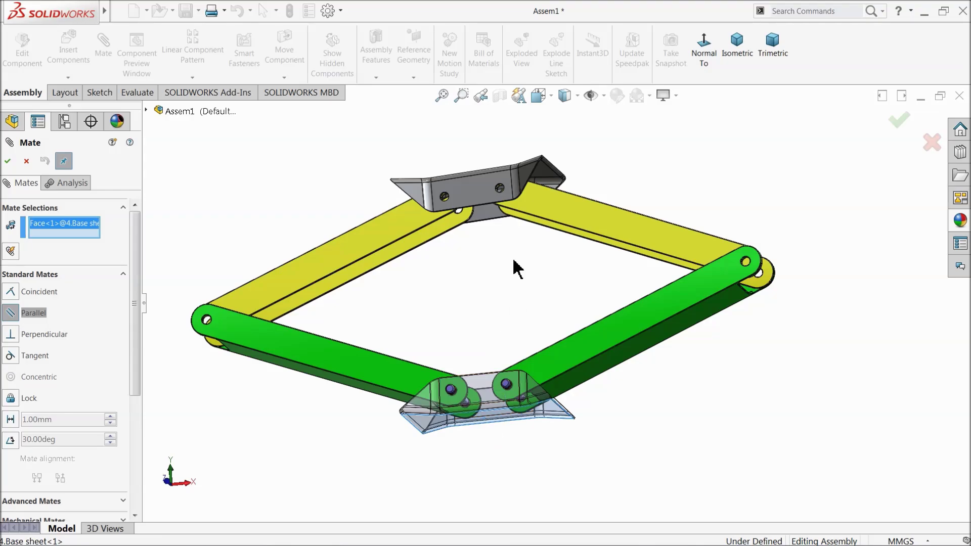
pyautogui.click(496, 208)
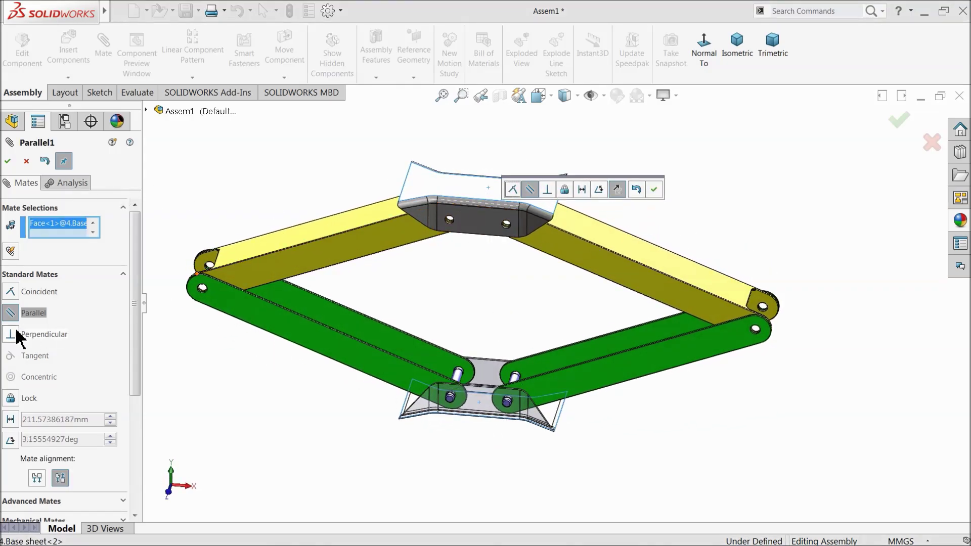
pyautogui.click(655, 189)
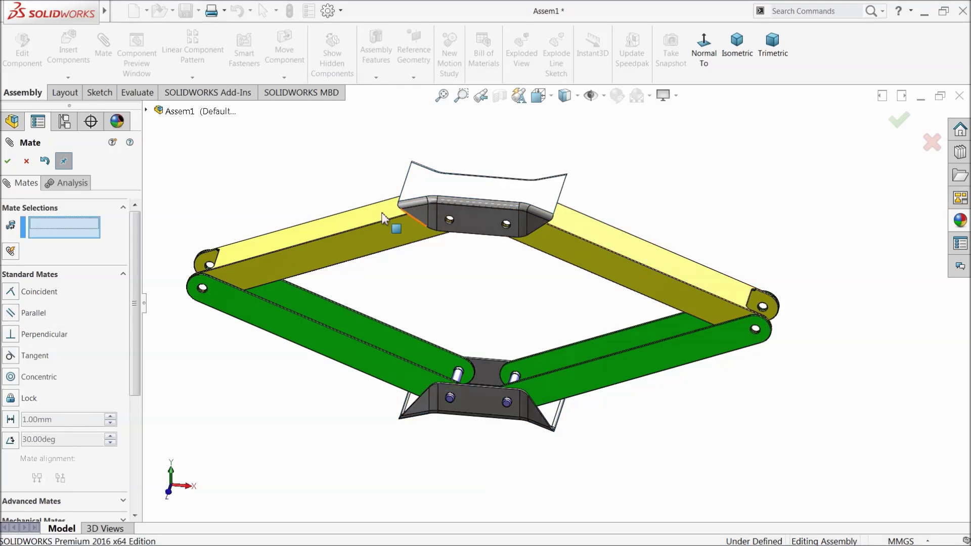
pyautogui.click(8, 162)
# Move the upper base sheet slightly upward to check how the arm linkage follows
pyautogui.moveTo(477, 218); pyautogui.dragTo(483, 193)
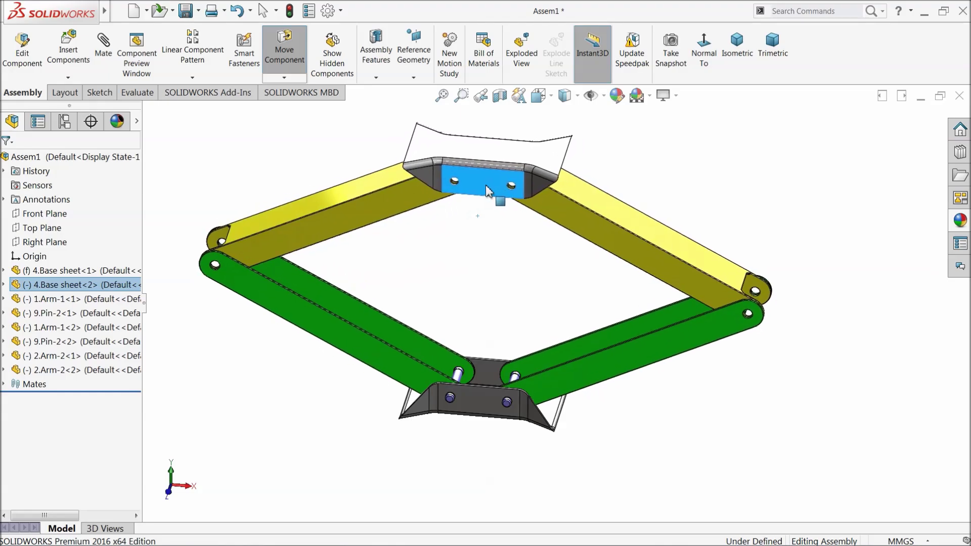
pyautogui.press('Escape')
pyautogui.moveTo(486, 282)
pyautogui.mouseDown(button='middle')
pyautogui.moveTo(450, 246)
pyautogui.moveTo(479, 269)
pyautogui.mouseUp(button='middle')
pyautogui.scroll(-1, 504, 158)
pyautogui.scroll(-2, 486, 202)
pyautogui.scroll(3, 505, 308)
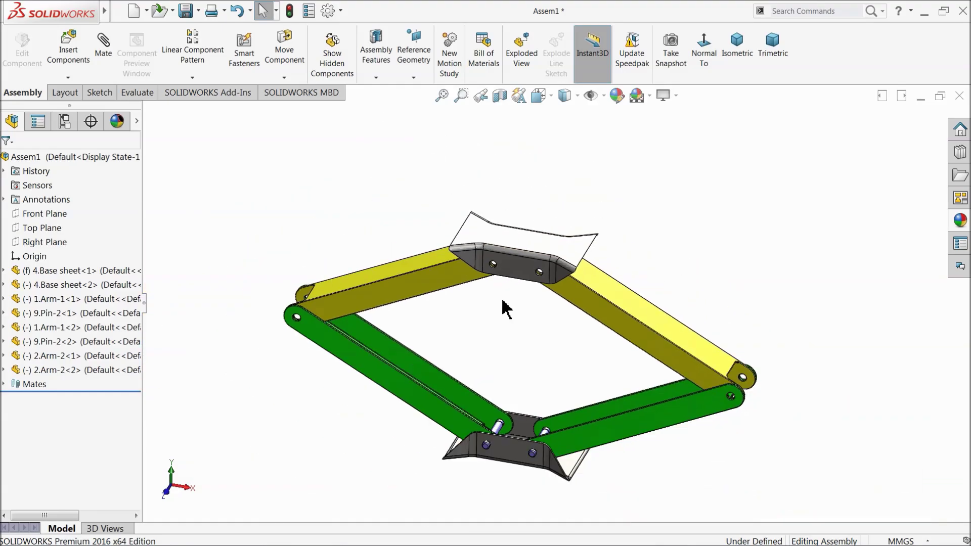
# Make two copies of the lower base sheet's Pin-2 and place them just below the upper base sheet's two holes
pyautogui.scroll(-5, 523, 445)
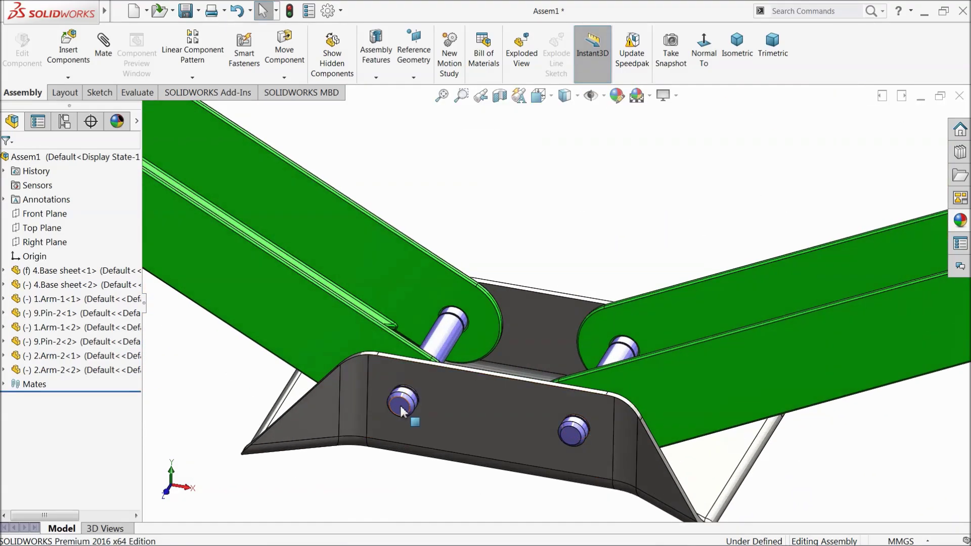
pyautogui.click(403, 410)
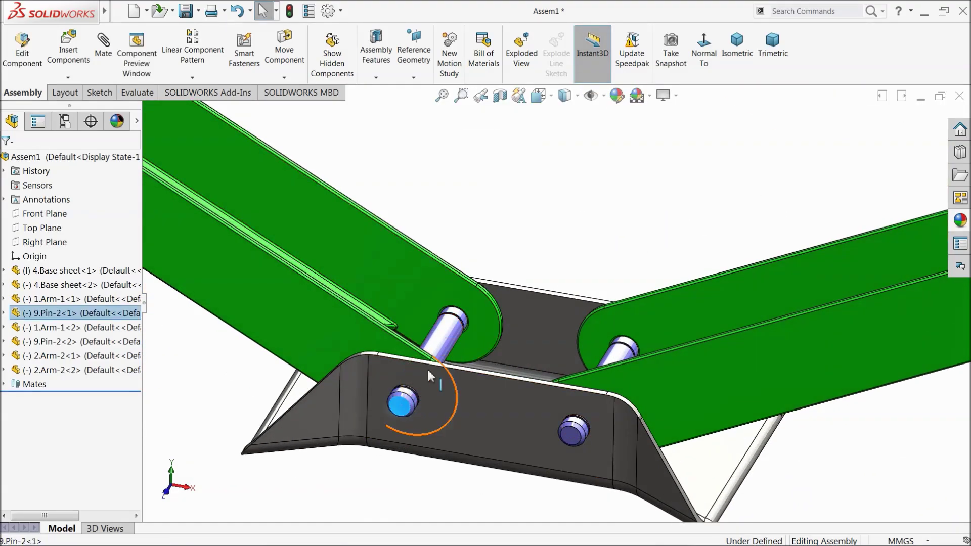
pyautogui.keyDown('ctrl'); pyautogui.moveTo(406, 403); pyautogui.dragTo(606, 167); pyautogui.keyUp('ctrl')
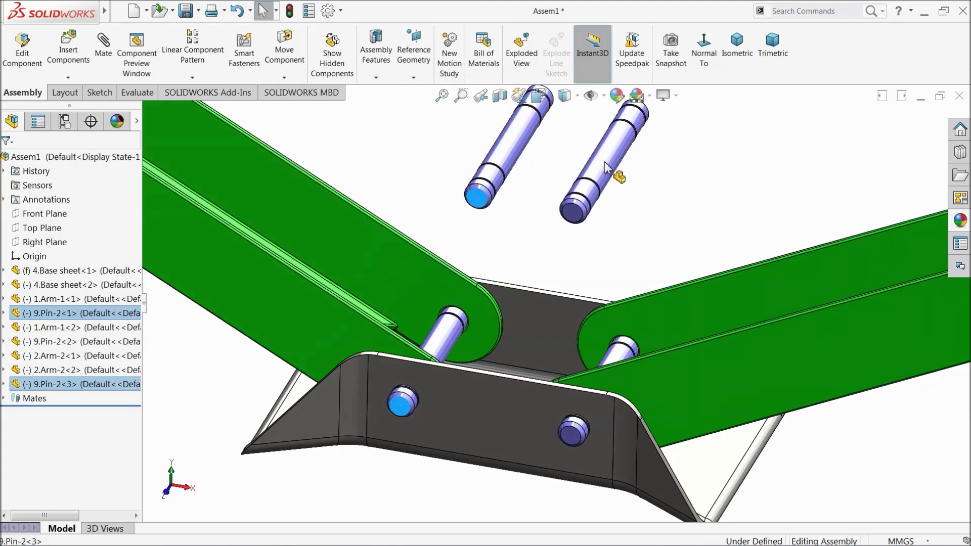
pyautogui.scroll(6, 602, 177)
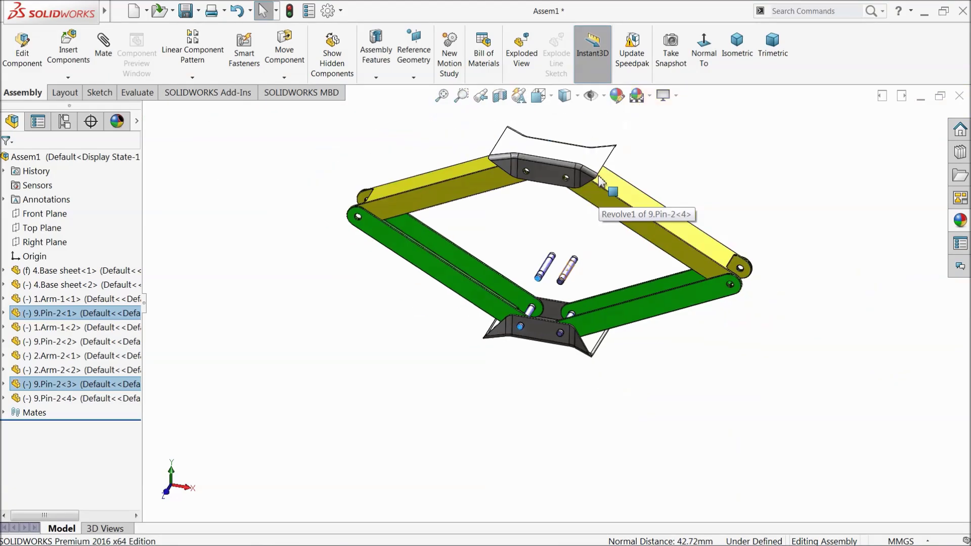
pyautogui.scroll(-2, 551, 287)
pyautogui.moveTo(517, 364); pyautogui.dragTo(496, 237)
pyautogui.moveTo(556, 373); pyautogui.dragTo(542, 244)
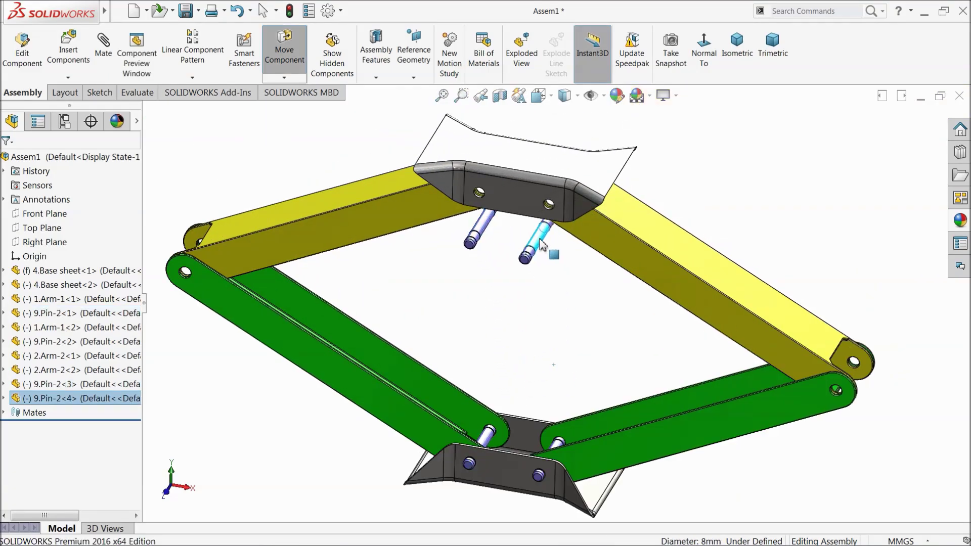
# Add a concentric mate between the upper base sheet's first hole and the cylindrical face of the first copied Pin-2
pyautogui.scroll(-5, 556, 263)
pyautogui.click(529, 306)
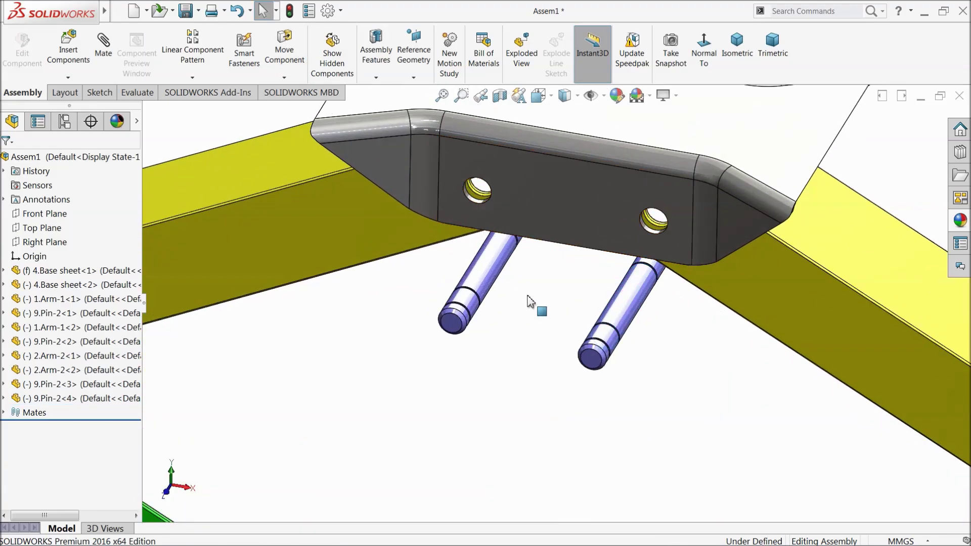
pyautogui.scroll(-3, 549, 274)
pyautogui.scroll(-1, 529, 261)
pyautogui.scroll(-3, 456, 198)
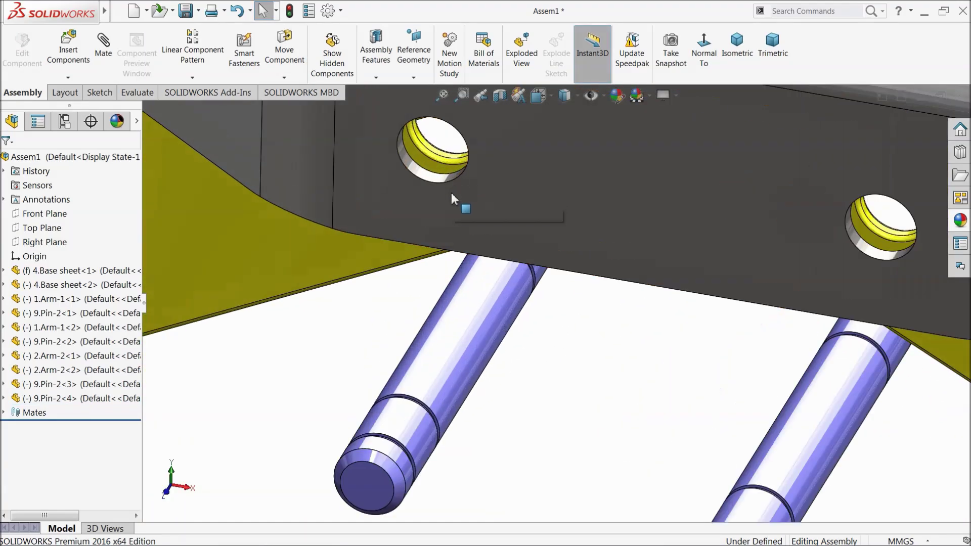
pyautogui.click(103, 56)
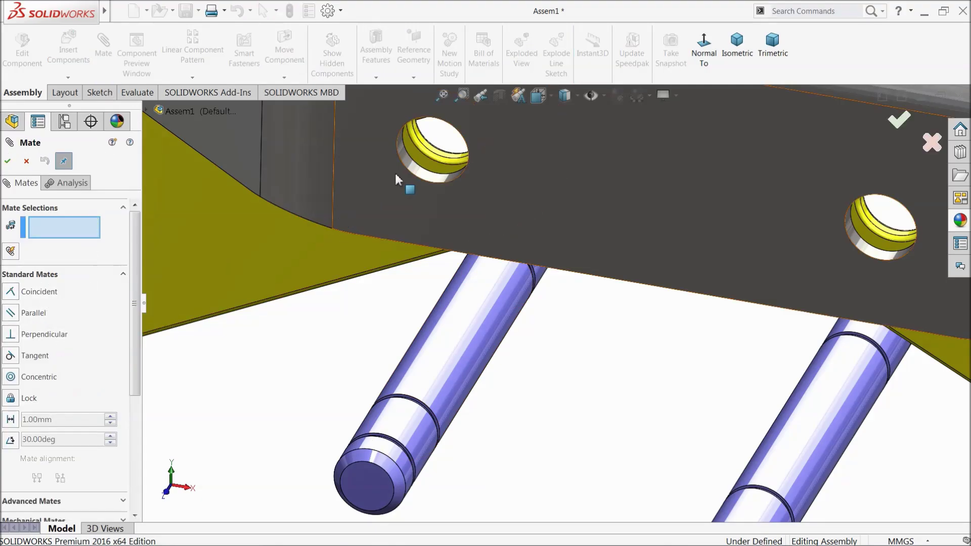
pyautogui.click(423, 183)
pyautogui.click(442, 367)
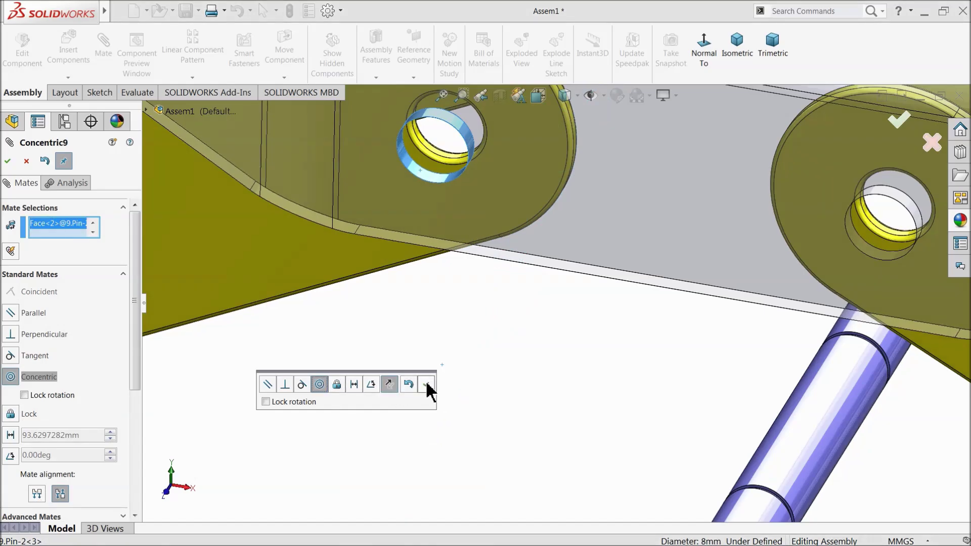
pyautogui.click(426, 383)
# Add a concentric mate between the upper base sheet's other hole and the cylindrical face of the second copied Pin-2
pyautogui.scroll(2, 698, 368)
pyautogui.scroll(-2, 801, 368)
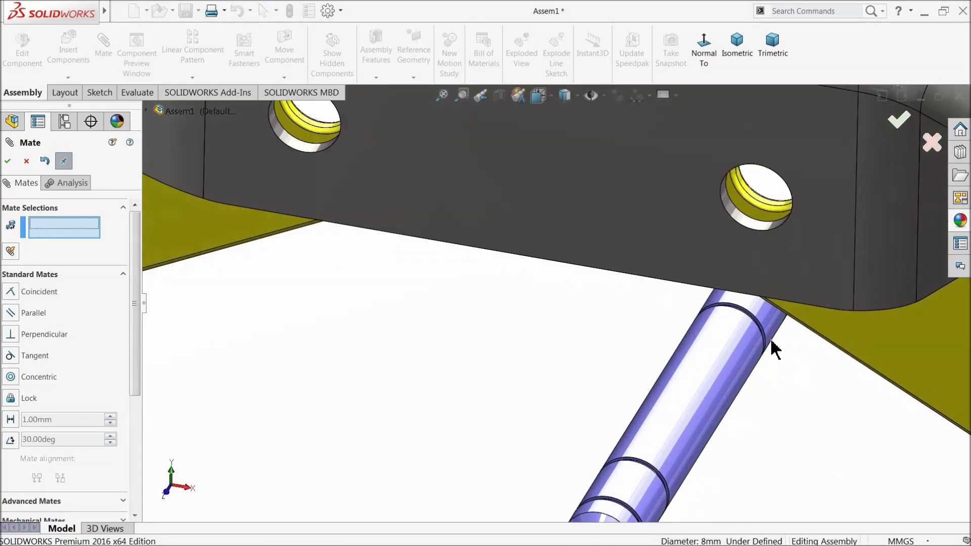
pyautogui.click(743, 228)
pyautogui.click(698, 396)
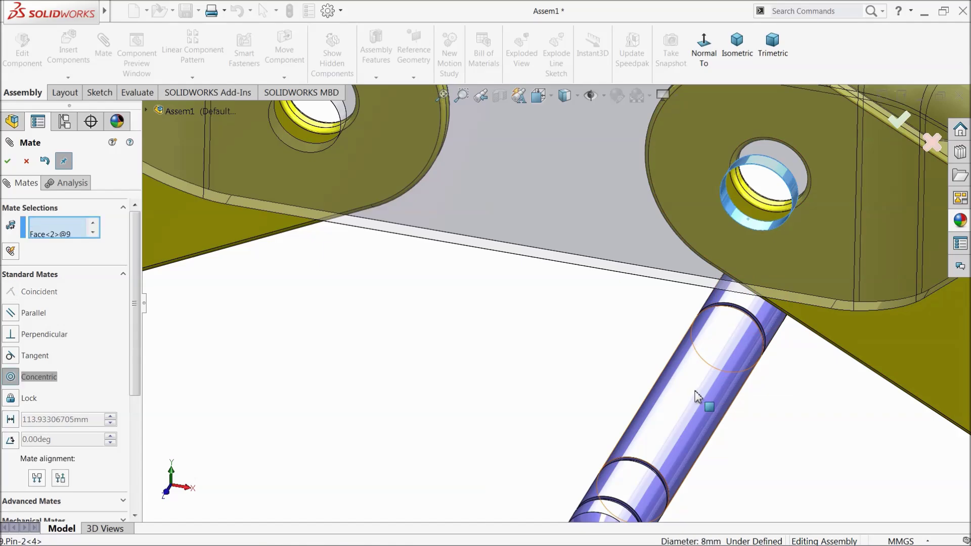
pyautogui.click(867, 410)
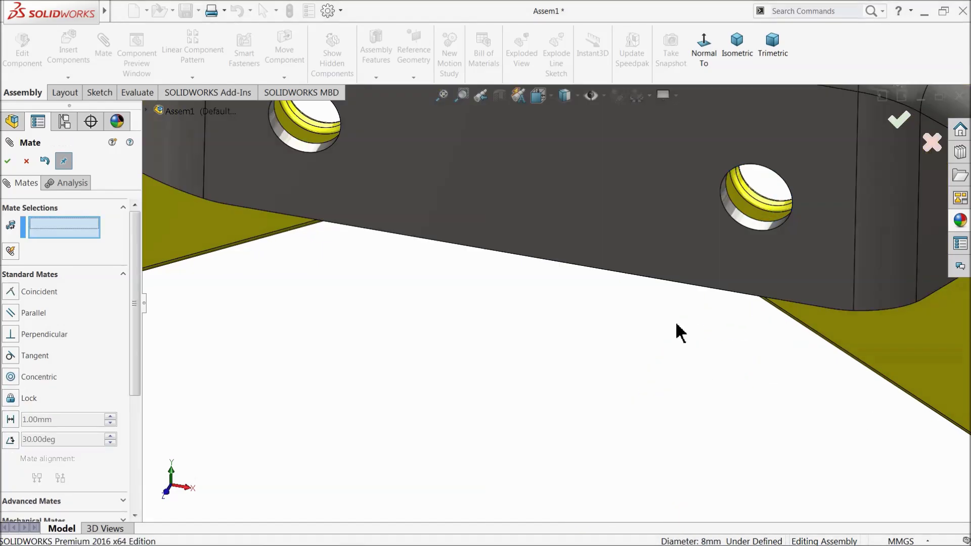
# Make the second copied Pin-2's end face coincident with the end face of the lower pin directly beneath it
pyautogui.press('f')
pyautogui.moveTo(526, 326); pyautogui.dragTo(571, 397, button='middle')
pyautogui.scroll(-4, 629, 332)
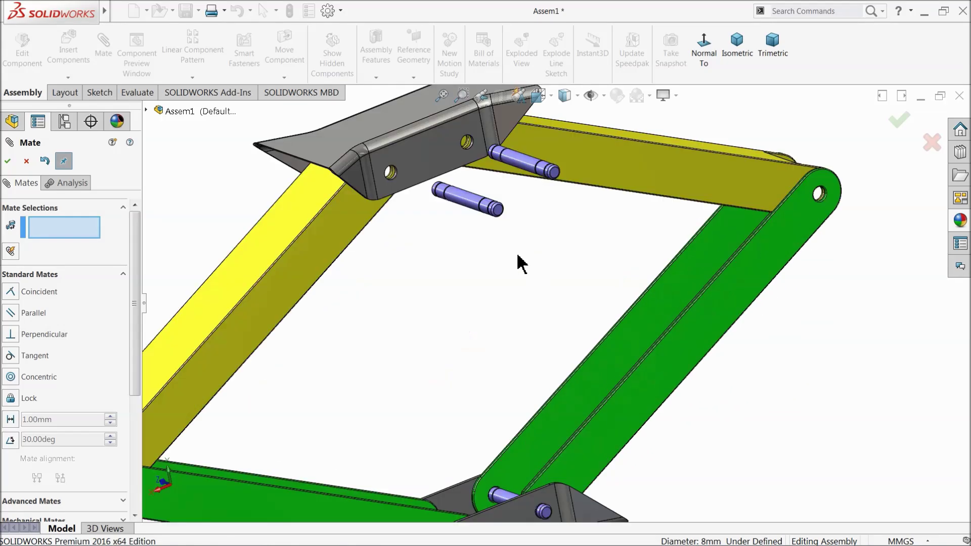
pyautogui.click(500, 217)
pyautogui.scroll(3, 504, 328)
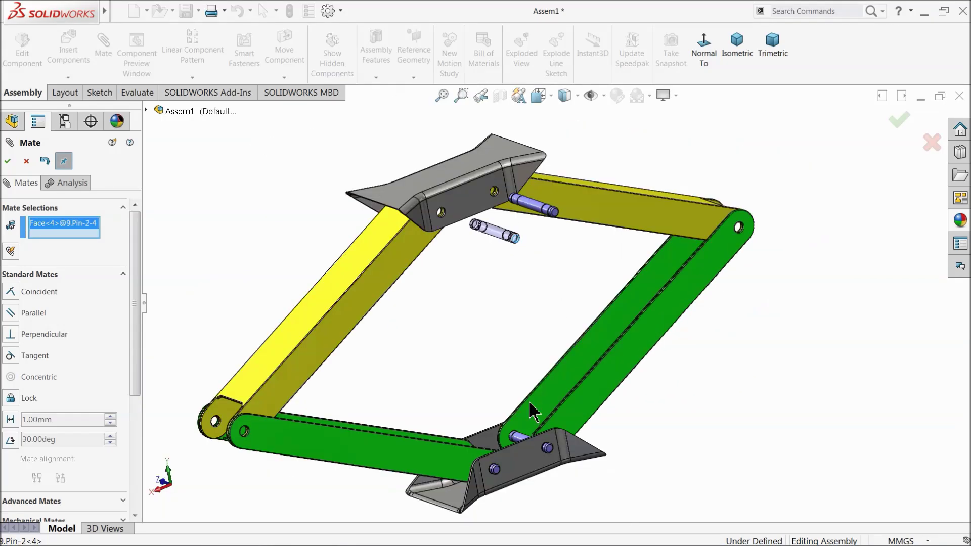
pyautogui.scroll(-5, 498, 475)
pyautogui.click(460, 474)
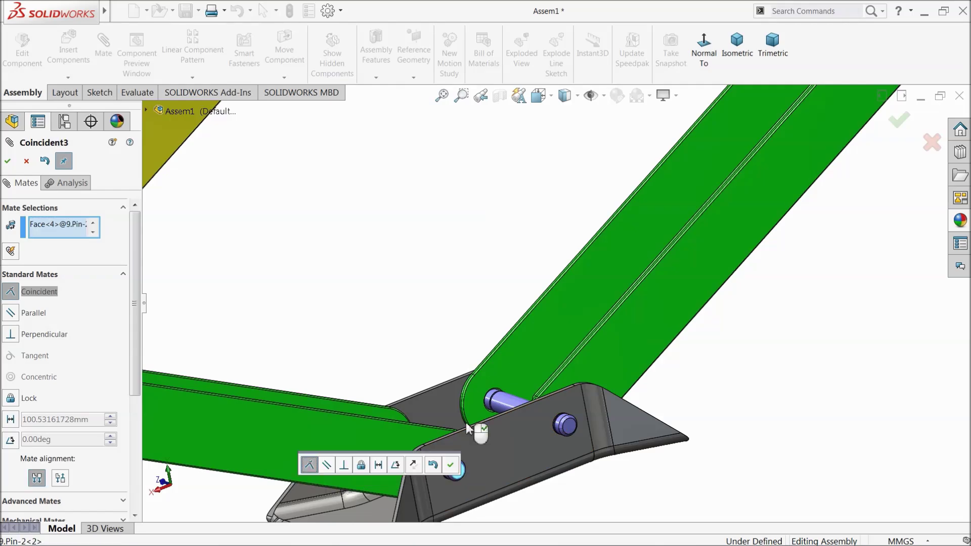
pyautogui.scroll(5, 442, 279)
pyautogui.click(450, 466)
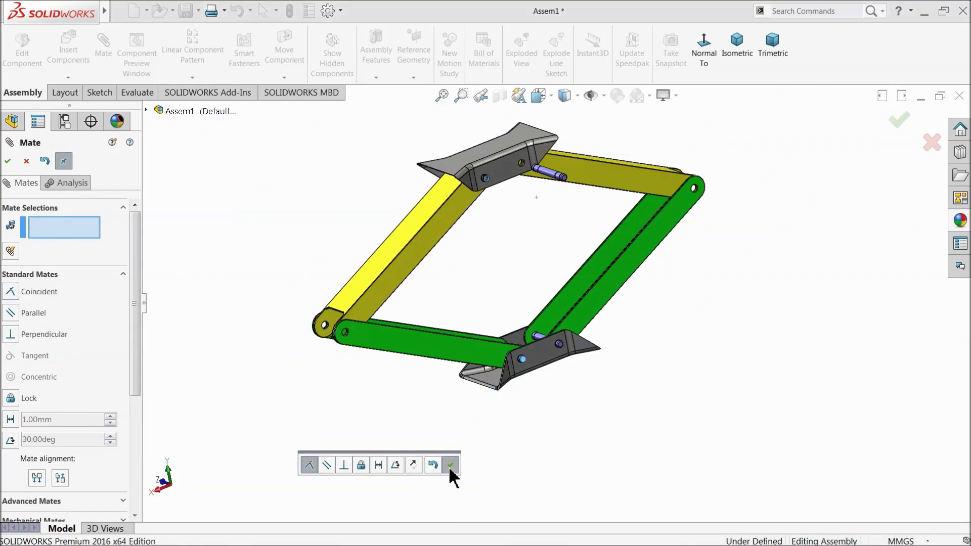
# Make the first copied Pin-2's end face coincident with the end face of the remaining lower pin and finish mating
pyautogui.scroll(-5, 573, 234)
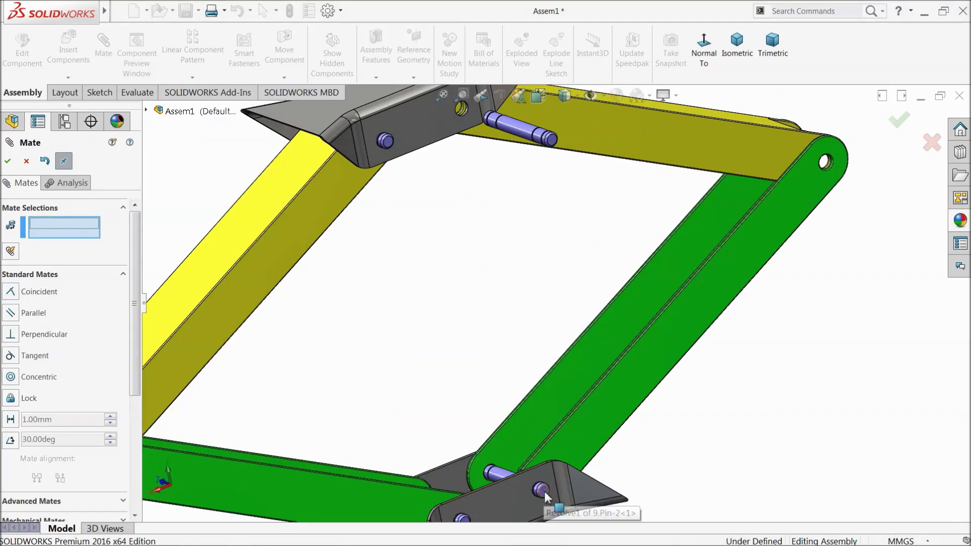
pyautogui.click(543, 490)
pyautogui.scroll(3, 568, 269)
pyautogui.scroll(-10, 557, 187)
pyautogui.click(545, 183)
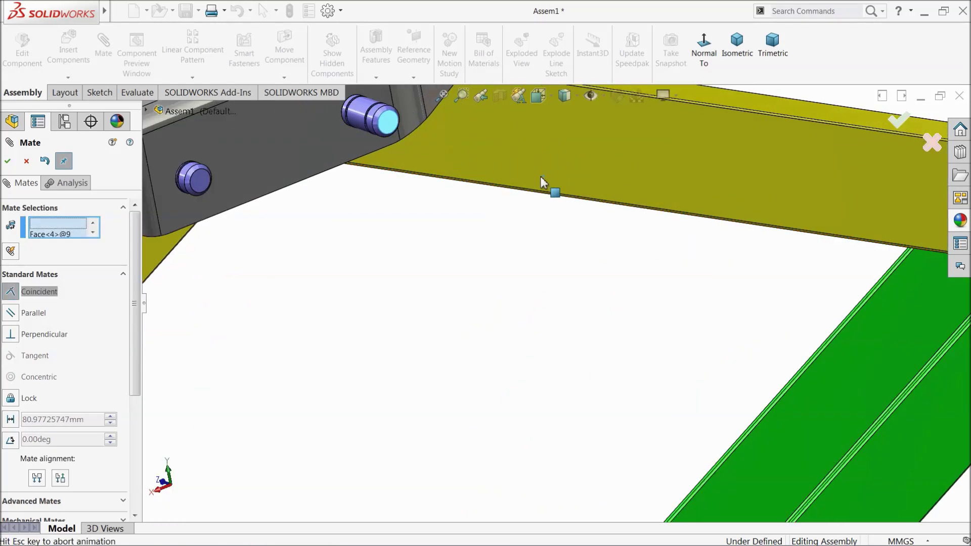
pyautogui.click(688, 160)
pyautogui.scroll(8, 441, 167)
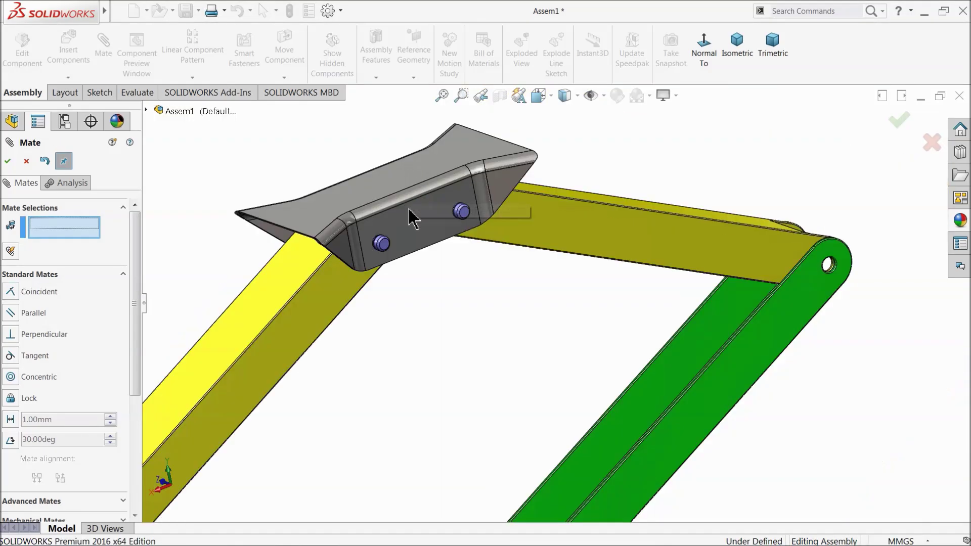
pyautogui.moveTo(440, 167); pyautogui.dragTo(561, 344, button='middle')
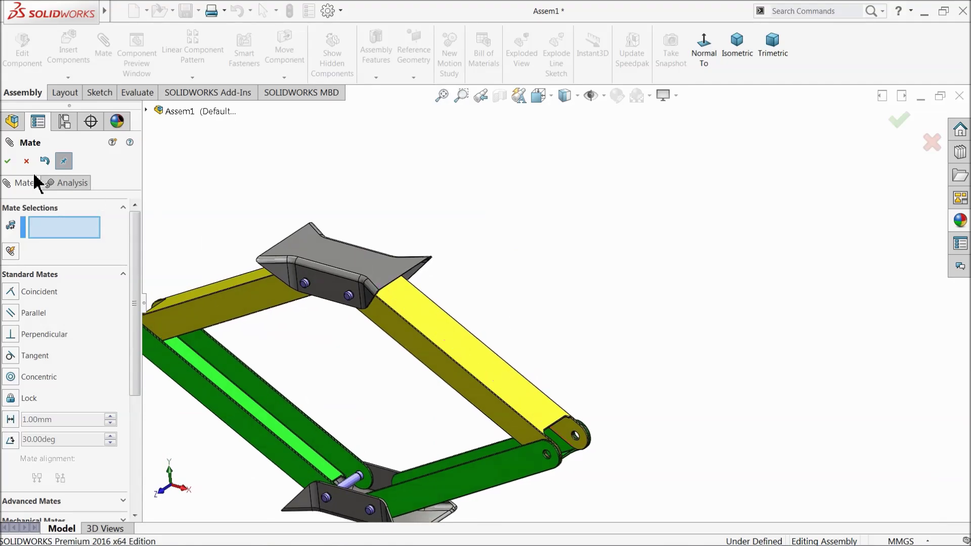
pyautogui.click(11, 163)
# Insert the part 8.Pin-1 from the Car Jack folder beside one arm joint and show the assembly in trimetric view
pyautogui.scroll(4, 267, 245)
pyautogui.moveTo(372, 271); pyautogui.dragTo(400, 312, button='middle')
pyautogui.scroll(-4, 412, 349)
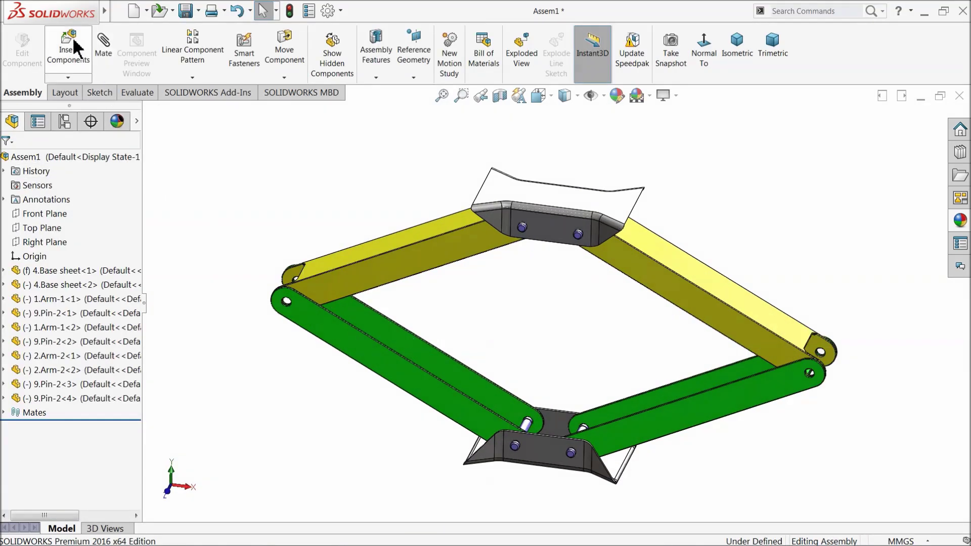
pyautogui.click(71, 49)
pyautogui.click(60, 411)
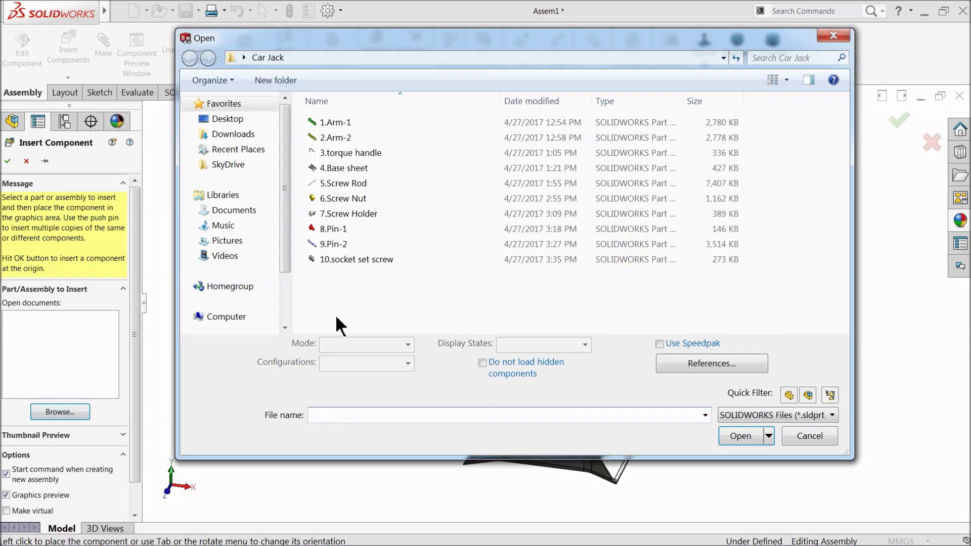
pyautogui.click(345, 197)
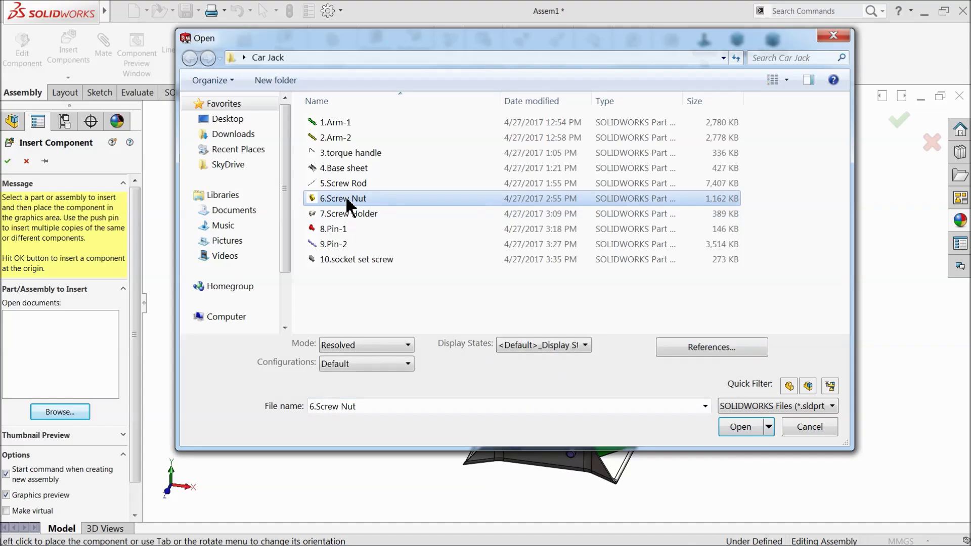
pyautogui.click(334, 230)
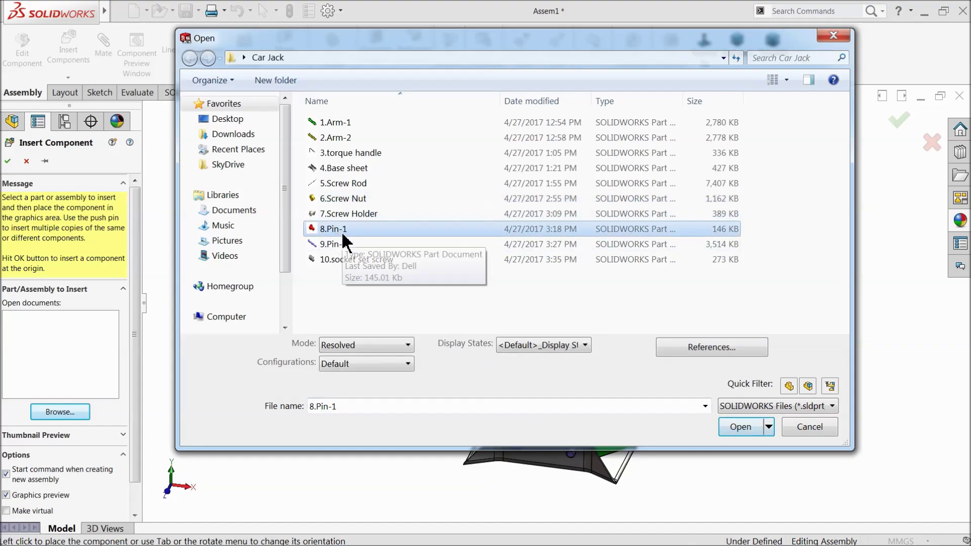
pyautogui.click(740, 427)
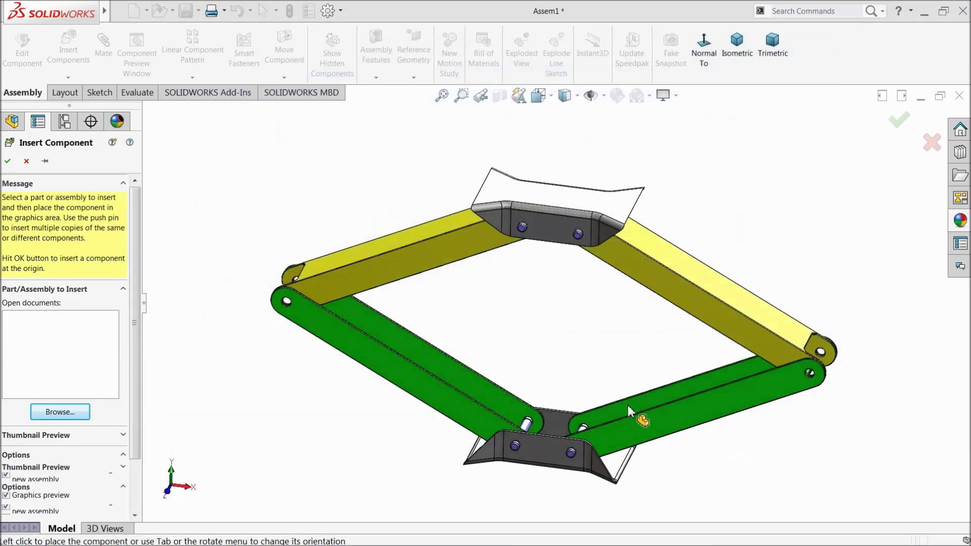
pyautogui.click(282, 271)
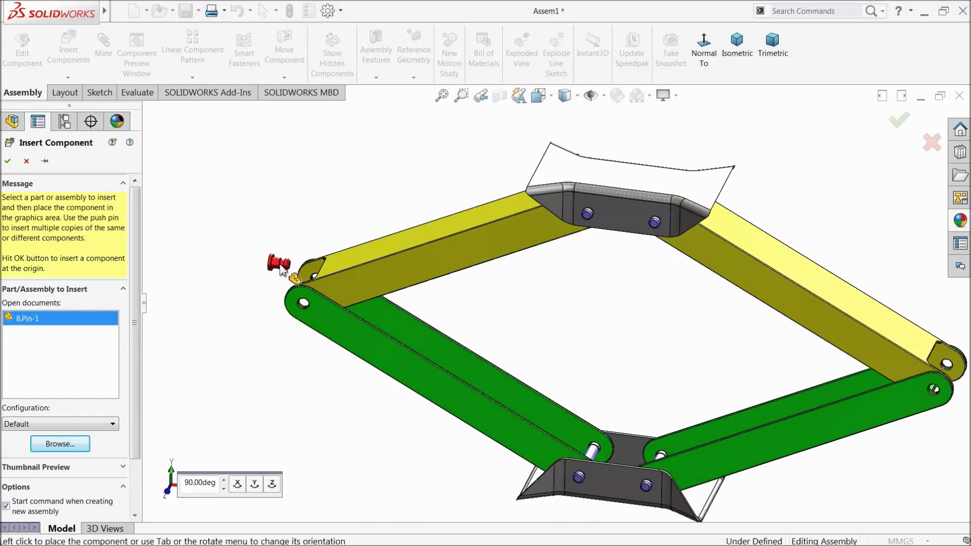
pyautogui.click(730, 54)
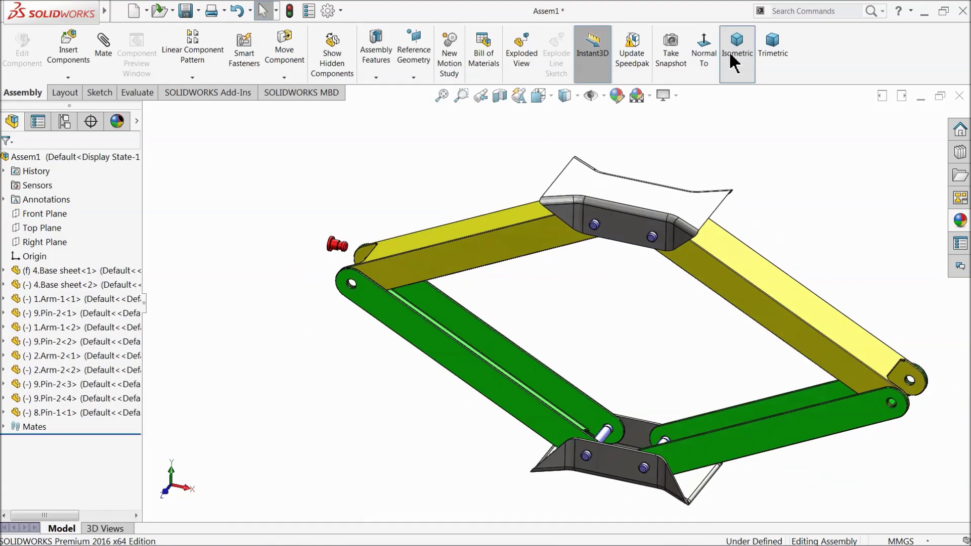
pyautogui.click(764, 71)
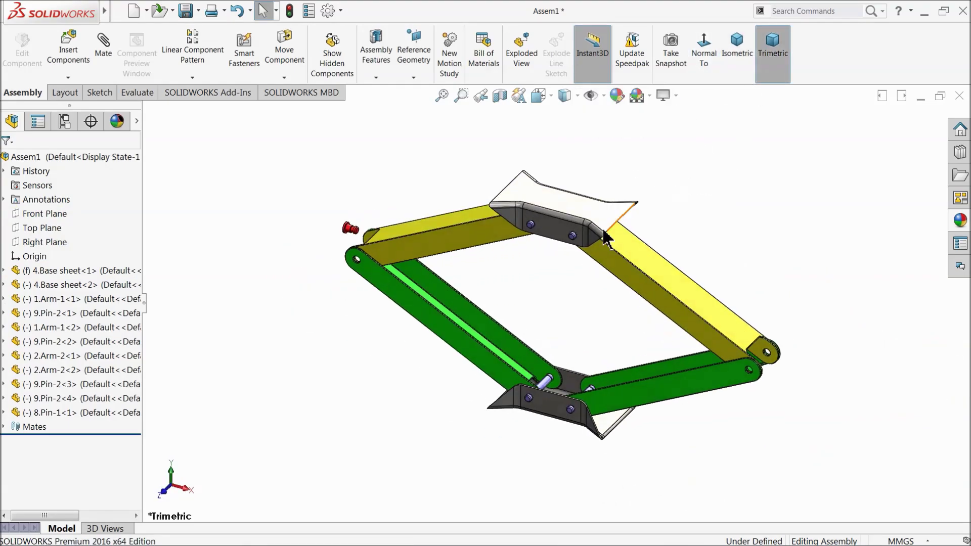
# Create a copy of the 8.Pin-1 component beside the pin hole at the joint of the green and yellow arms
pyautogui.scroll(-5, 499, 275)
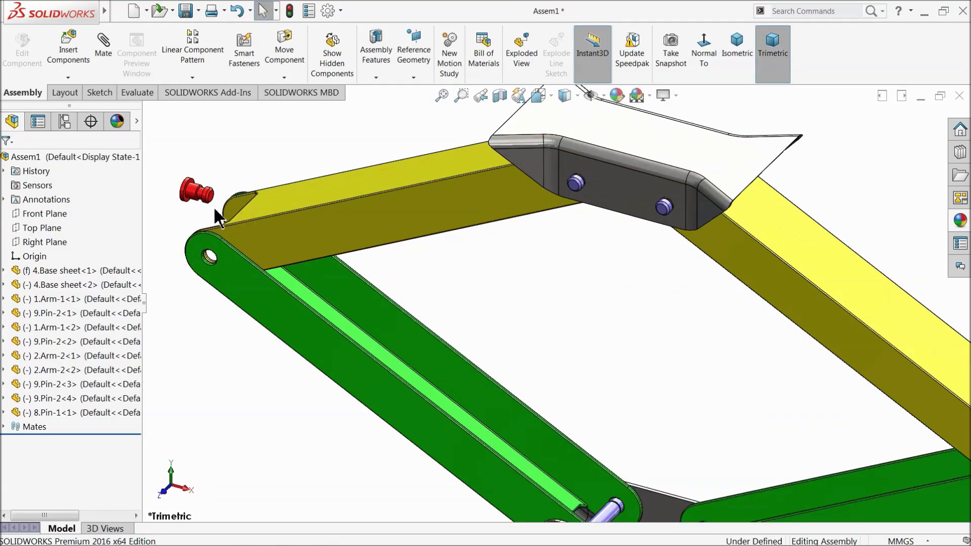
pyautogui.keyDown('alt'); pyautogui.moveTo(194, 196); pyautogui.dragTo(192, 244); pyautogui.keyUp('alt')
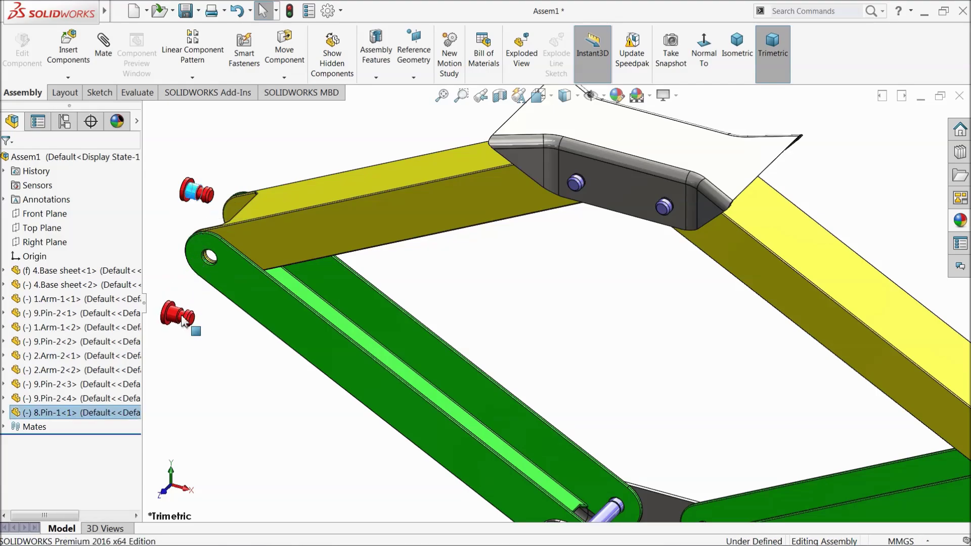
pyautogui.keyDown('ctrl'); pyautogui.moveTo(183, 321); pyautogui.dragTo(182, 318); pyautogui.keyUp('ctrl')
pyautogui.scroll(-6, 260, 318)
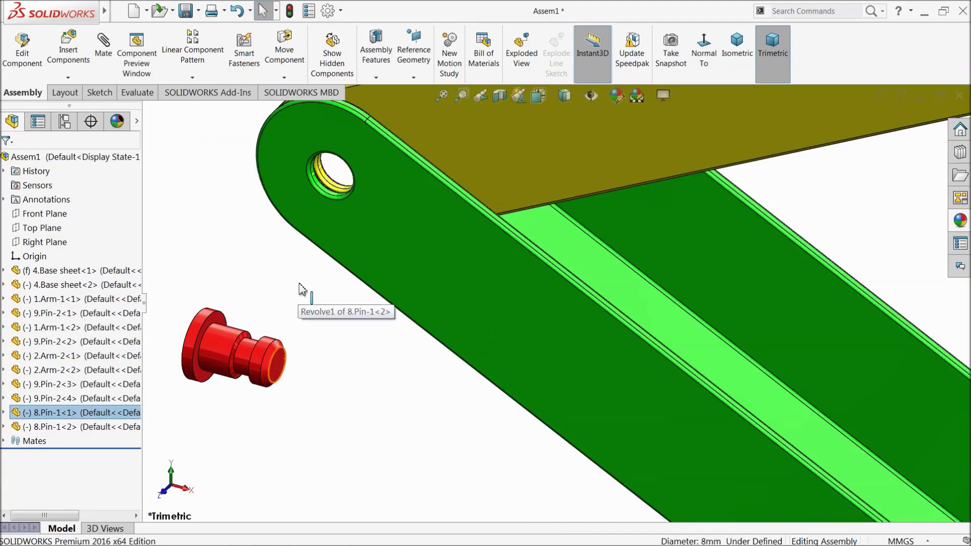
pyautogui.click(152, 137)
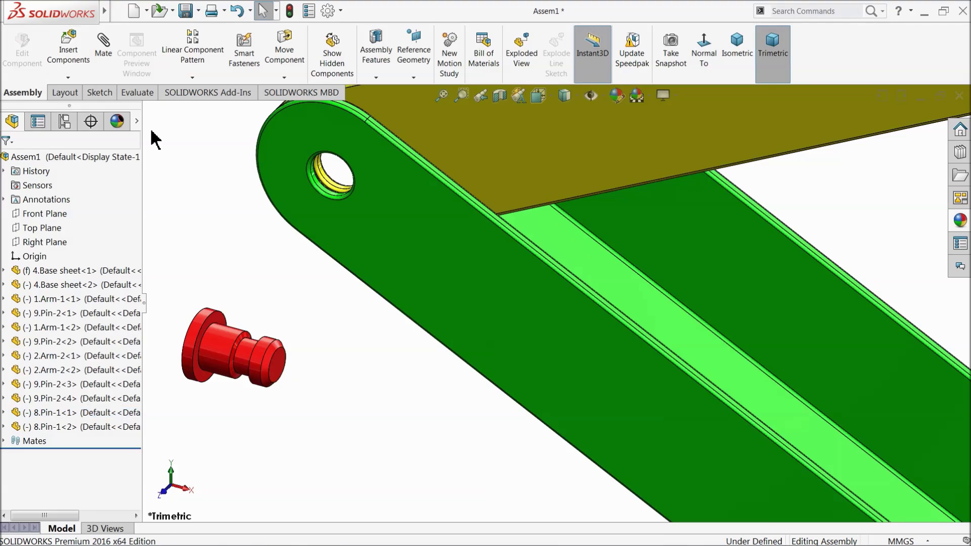
# Mate the copied pin's cylindrical face concentric with the 8 mm hole at the end of 2.Arm-2, with the alignment flipped
pyautogui.click(102, 49)
pyautogui.scroll(-2, 304, 272)
pyautogui.click(212, 366)
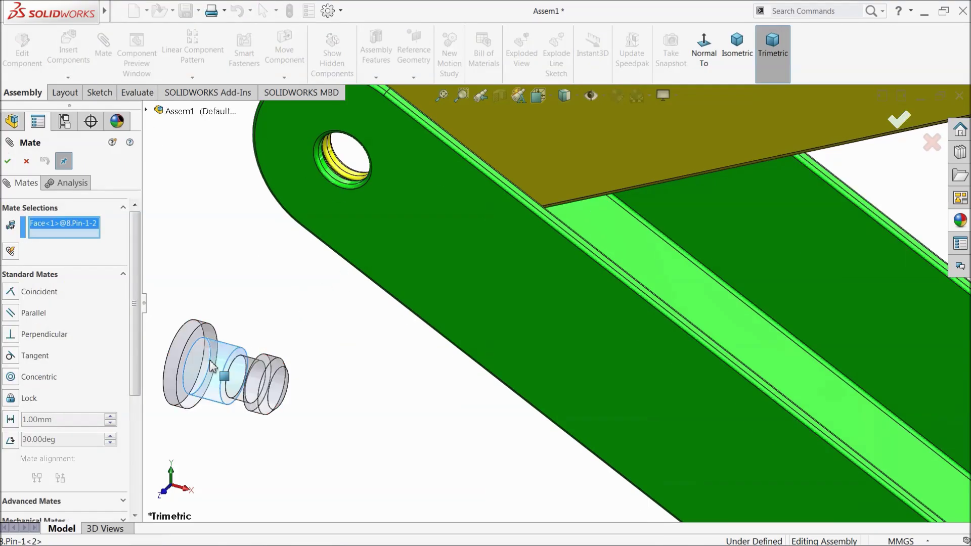
pyautogui.click(345, 173)
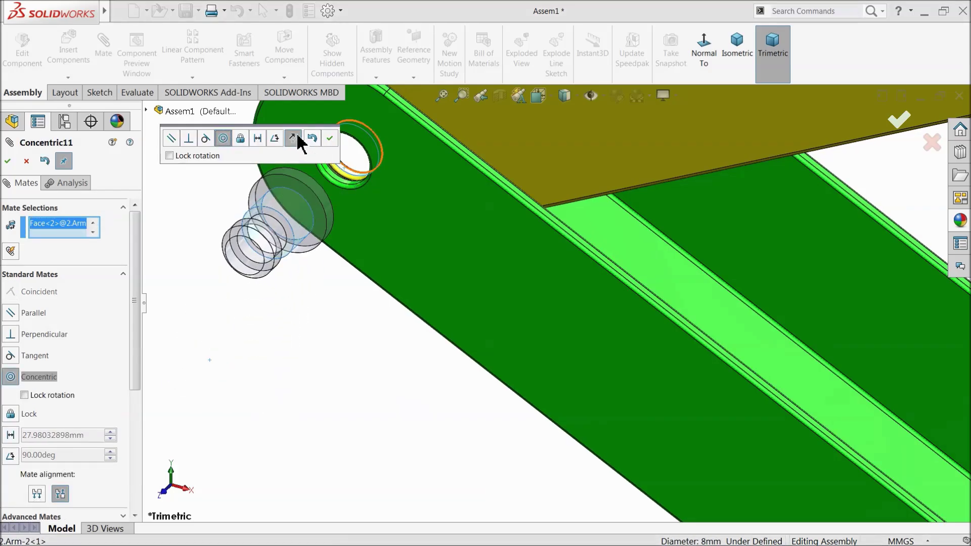
pyautogui.click(293, 138)
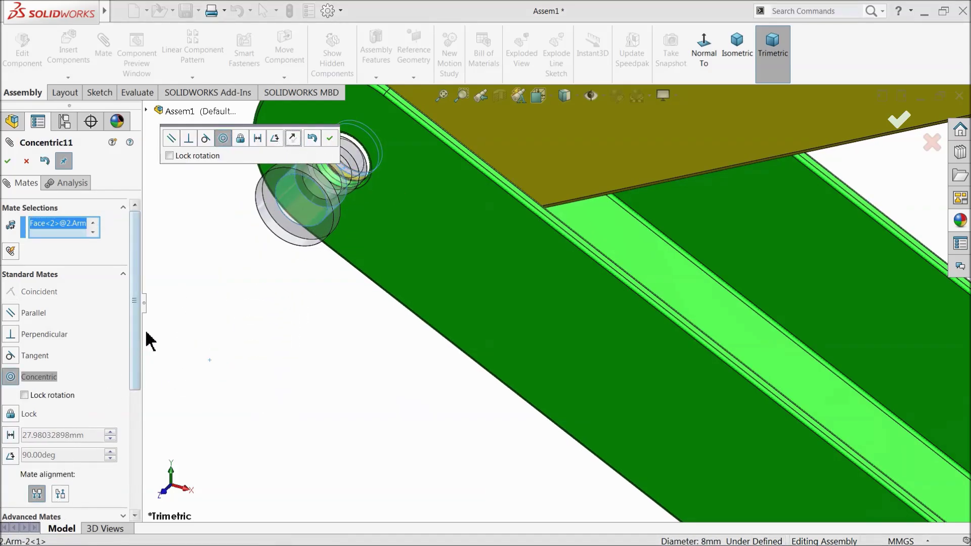
pyautogui.moveTo(134, 338); pyautogui.dragTo(134, 396)
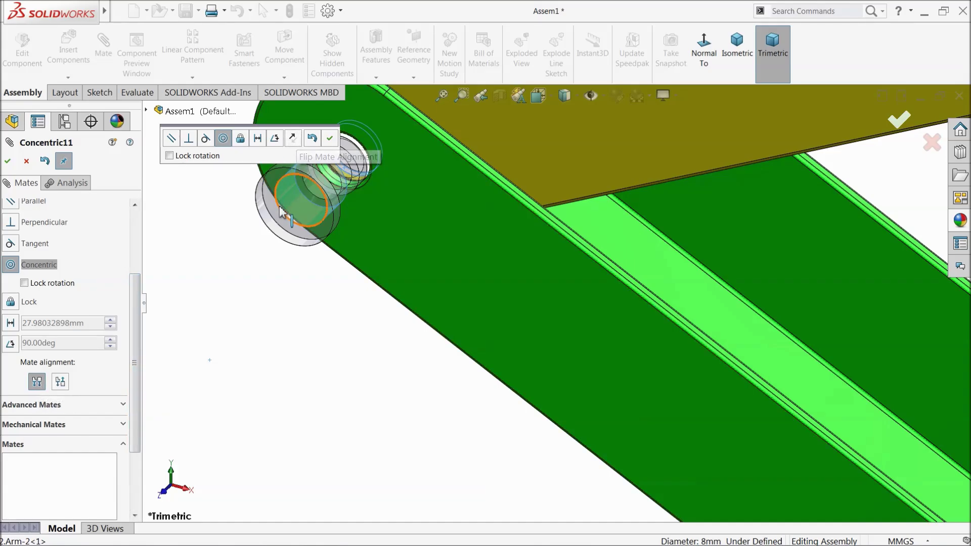
pyautogui.click(329, 138)
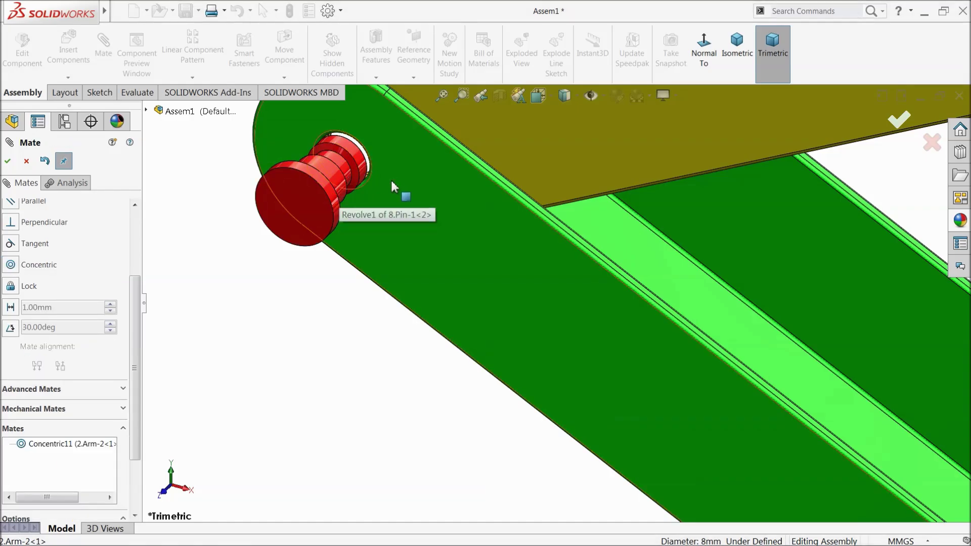
# Add a coincident mate between the inner face of the copied pin's head and the outer face of green 1.Arm-1
pyautogui.moveTo(397, 195); pyautogui.dragTo(340, 334, button='middle')
pyautogui.scroll(-3, 267, 175)
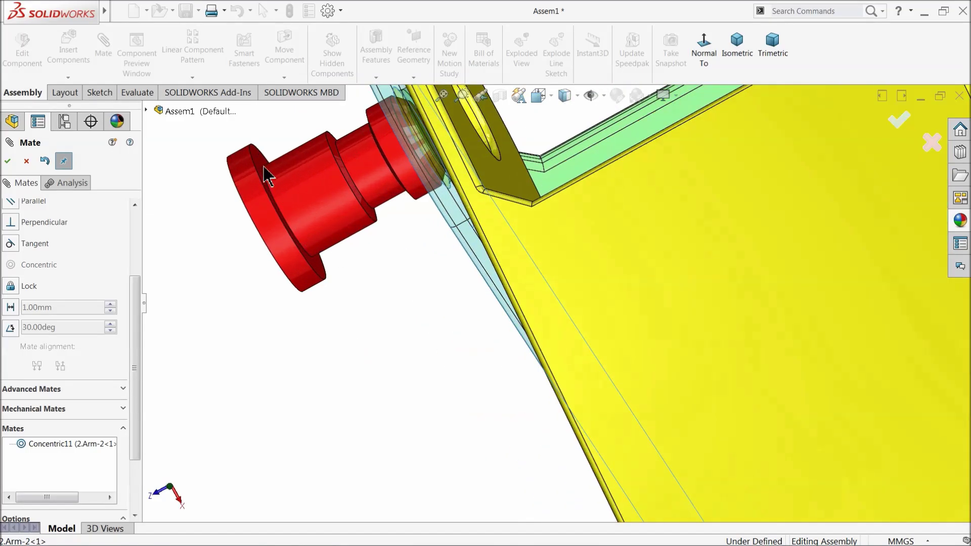
pyautogui.click(259, 160)
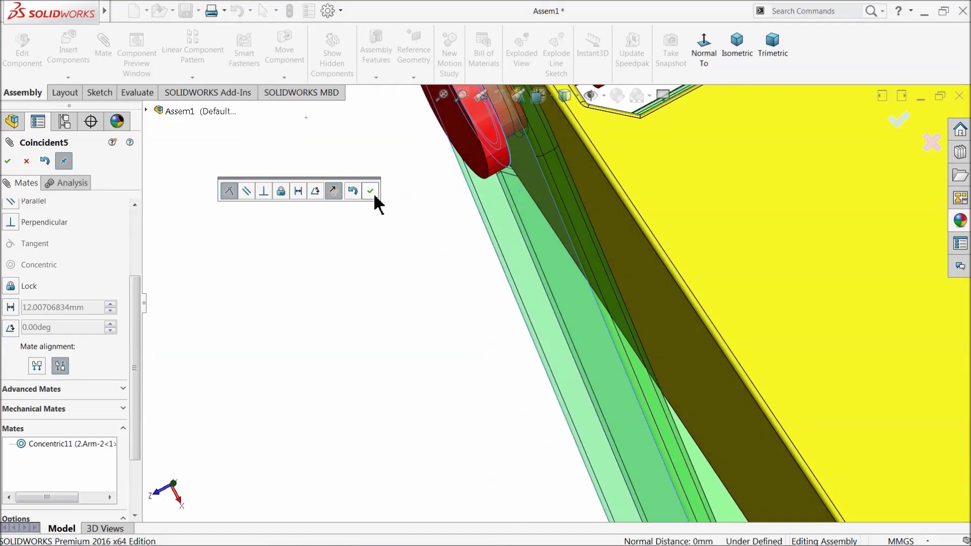
pyautogui.click(373, 194)
pyautogui.scroll(5, 456, 170)
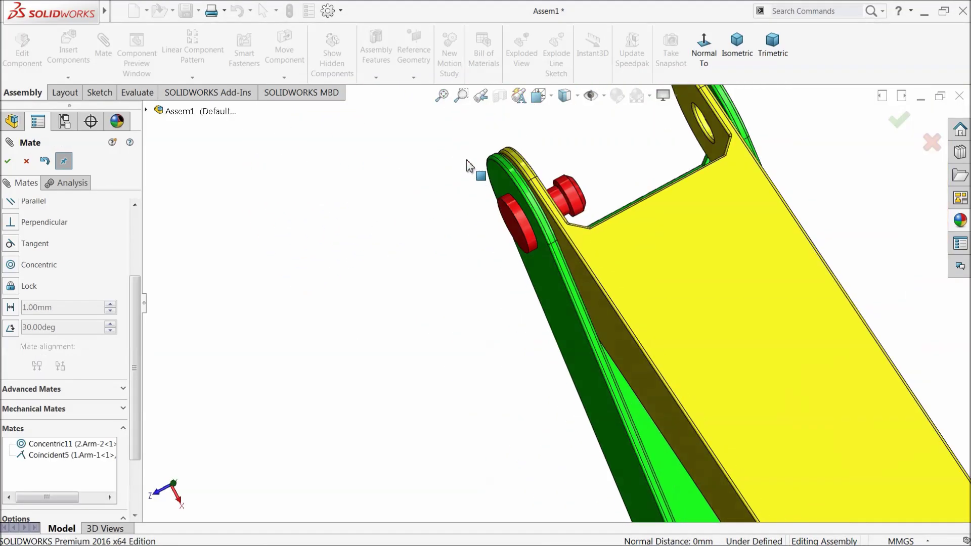
# Mate the original 8.Pin-1 concentric with the opposite joint hole of 1.Arm-1, with the alignment flipped
pyautogui.scroll(2, 521, 260)
pyautogui.middleClick(529, 258)
pyautogui.moveTo(528, 258); pyautogui.dragTo(480, 204, button='middle')
pyautogui.scroll(3, 460, 236)
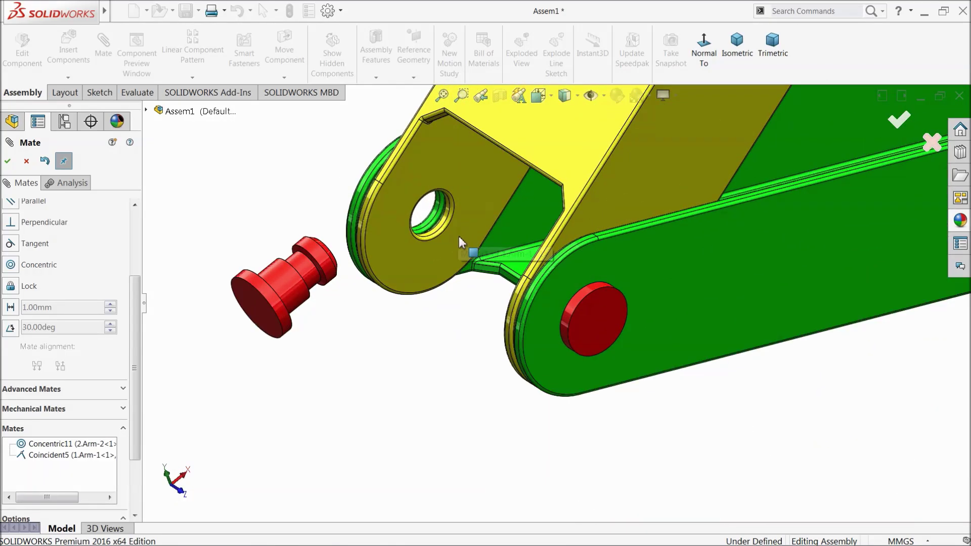
pyautogui.click(303, 299)
pyautogui.scroll(3, 446, 223)
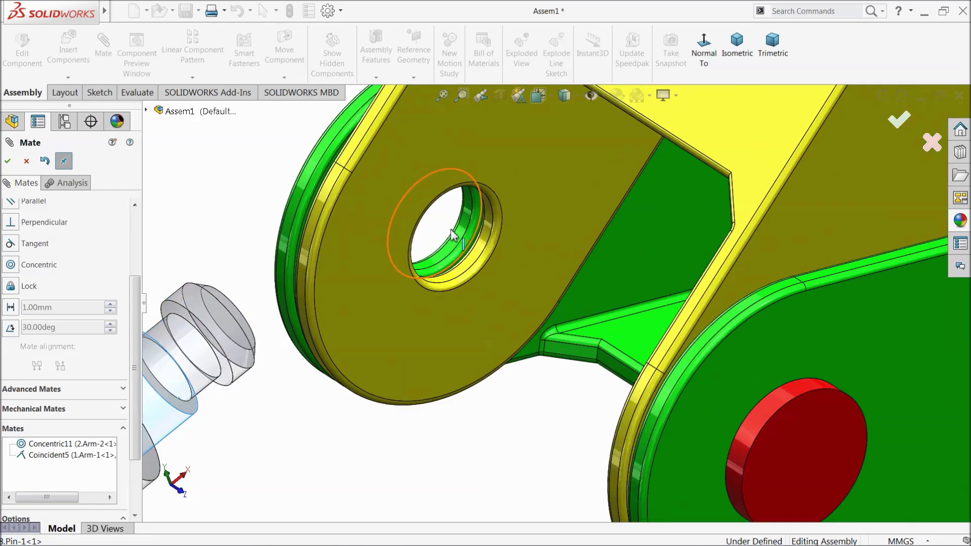
pyautogui.click(460, 239)
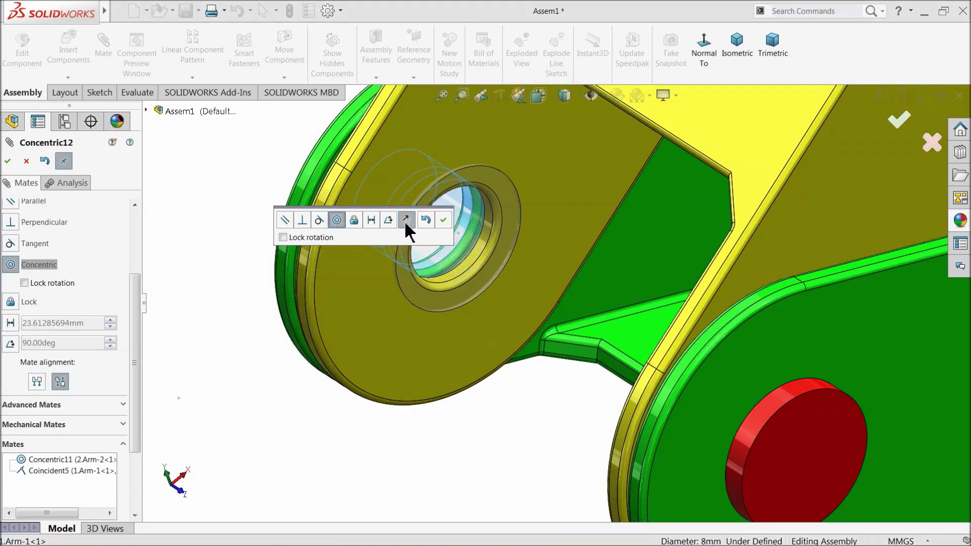
pyautogui.click(406, 220)
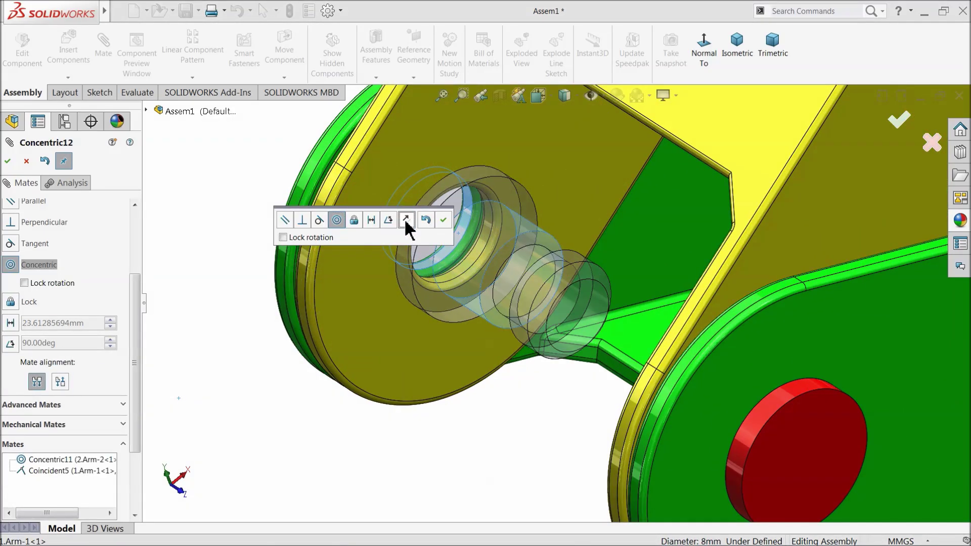
pyautogui.click(445, 221)
# Slide the original pin outward through its hole and mate its head coincident with the outer face of 1.Arm-1
pyautogui.moveTo(508, 255); pyautogui.dragTo(403, 174)
pyautogui.scroll(3, 392, 202)
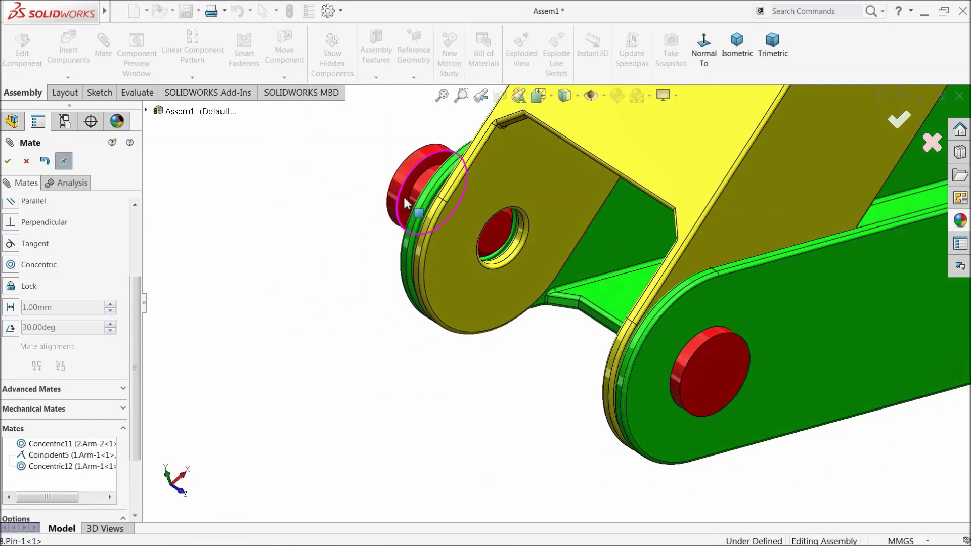
pyautogui.moveTo(402, 195); pyautogui.dragTo(462, 265, button='middle')
pyautogui.click(399, 192)
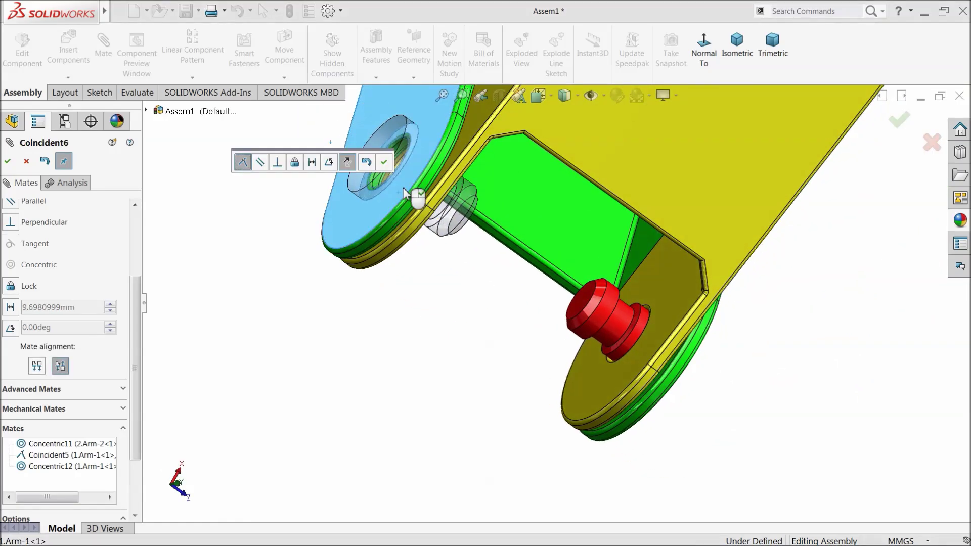
pyautogui.click(383, 162)
pyautogui.moveTo(384, 162); pyautogui.dragTo(727, 252, button='middle')
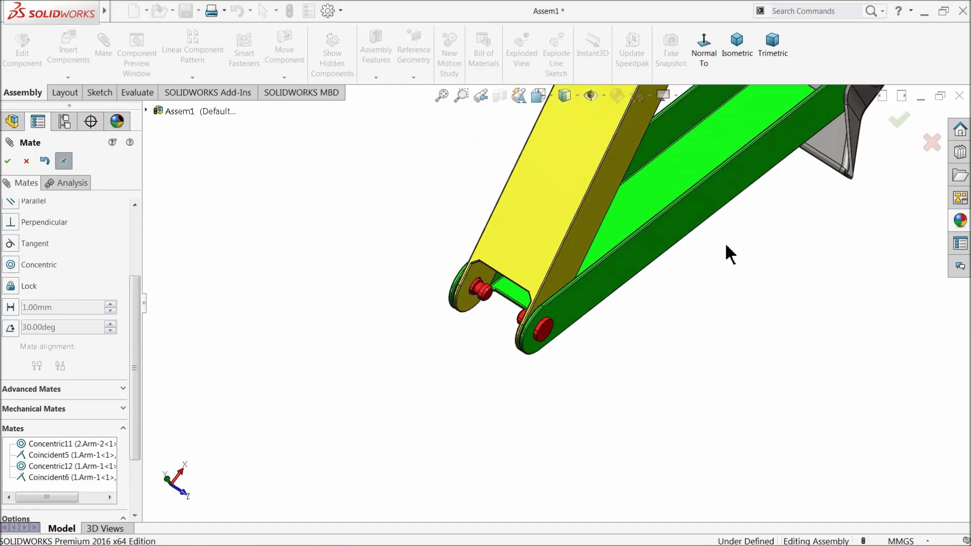
pyautogui.scroll(-1, 727, 251)
pyautogui.click(28, 161)
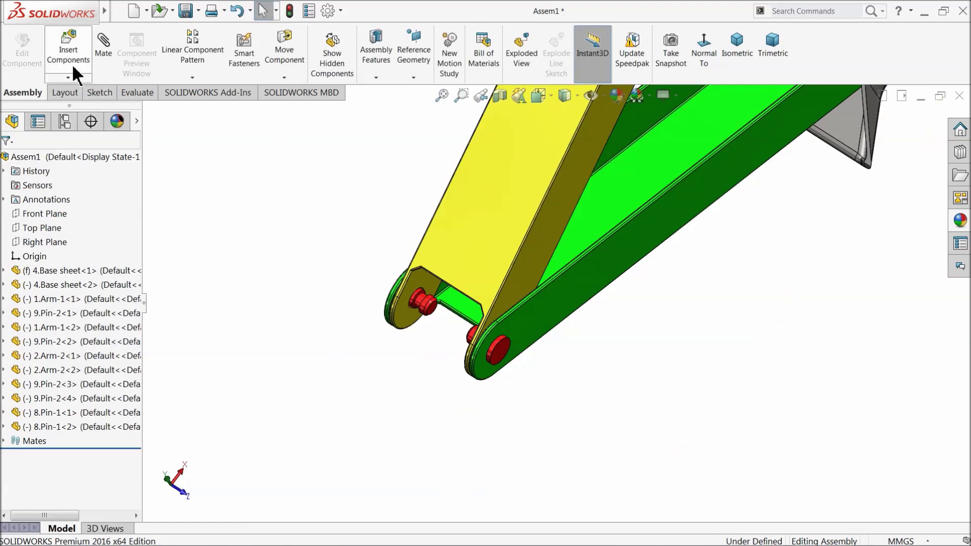
# Insert the 6.Screw Nut part from the Car Jack folder and place it near the two pins
pyautogui.click(70, 65)
pyautogui.click(68, 414)
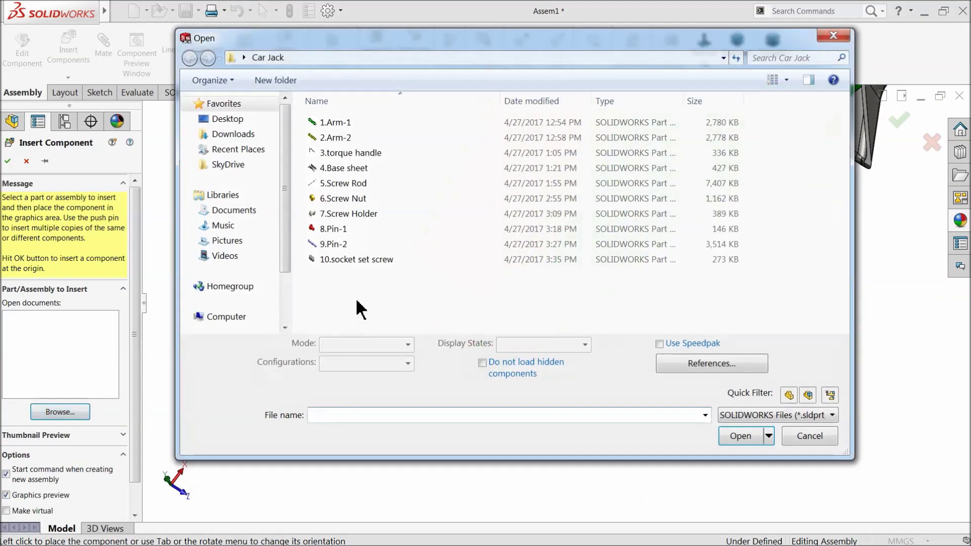
pyautogui.click(344, 200)
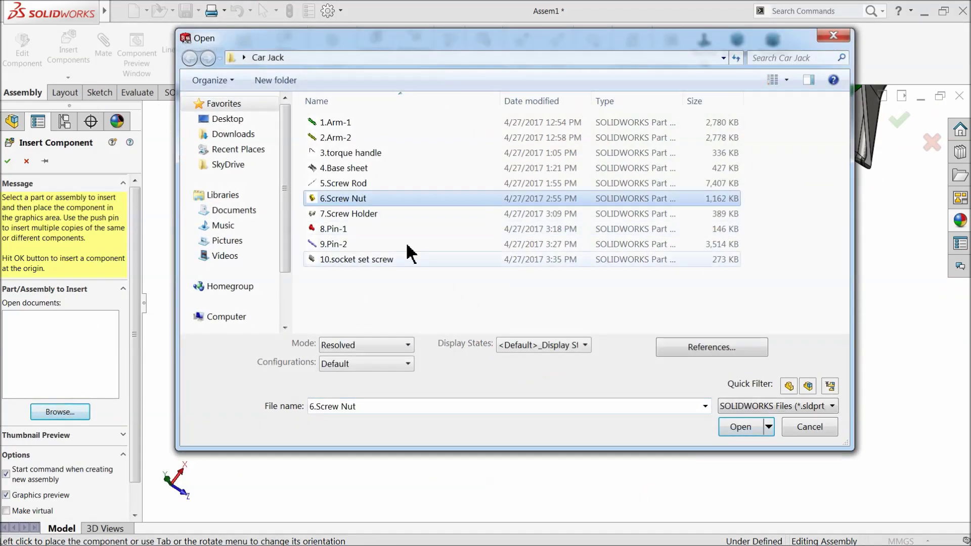
pyautogui.click(740, 435)
pyautogui.click(389, 349)
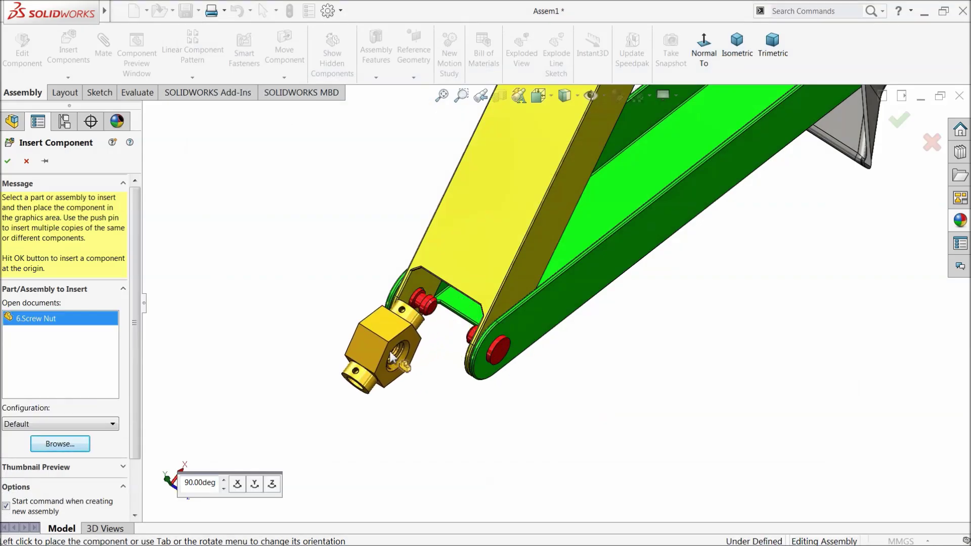
# Mate the bore of the screw nut's end boss concentric with the copied 8.Pin-1, with the alignment flipped
pyautogui.scroll(-3, 463, 349)
pyautogui.scroll(-2, 344, 421)
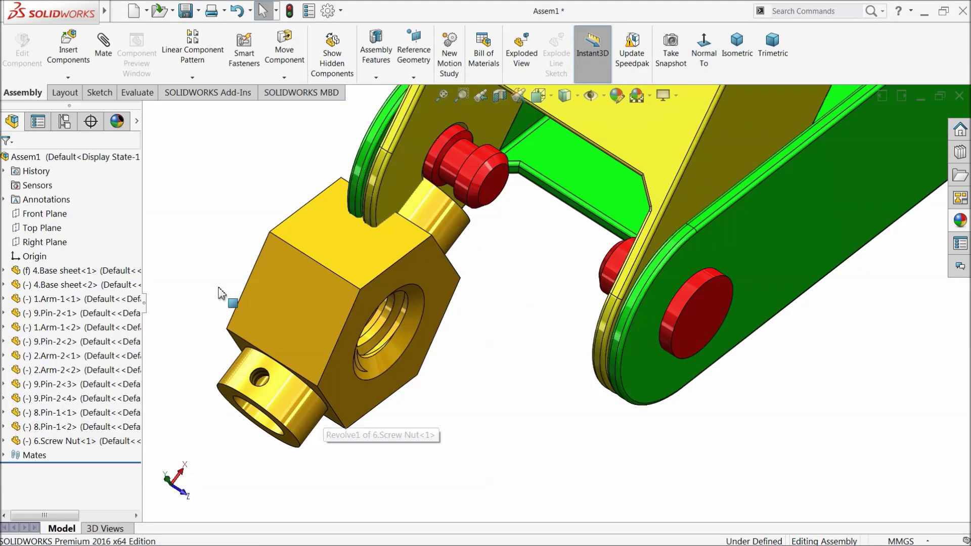
pyautogui.click(263, 421)
pyautogui.click(614, 343)
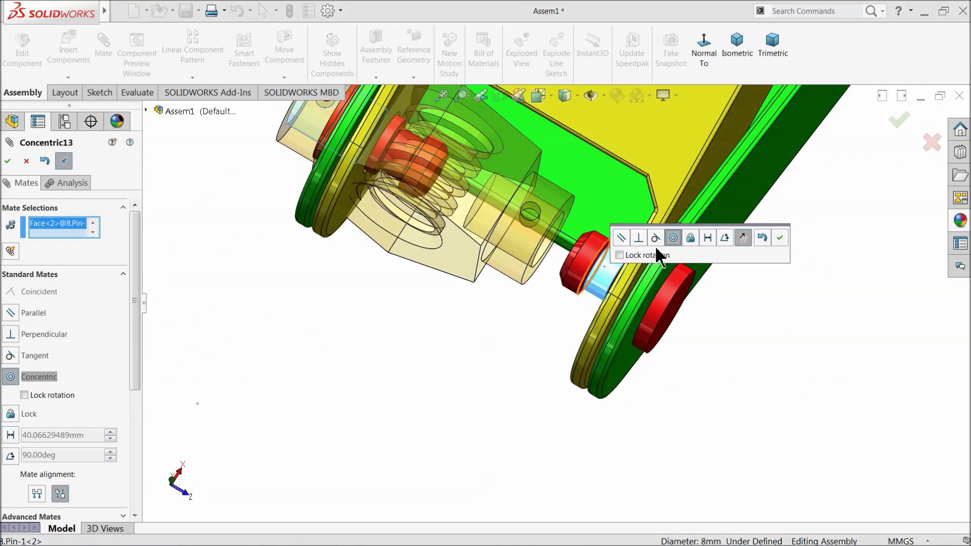
pyautogui.click(741, 239)
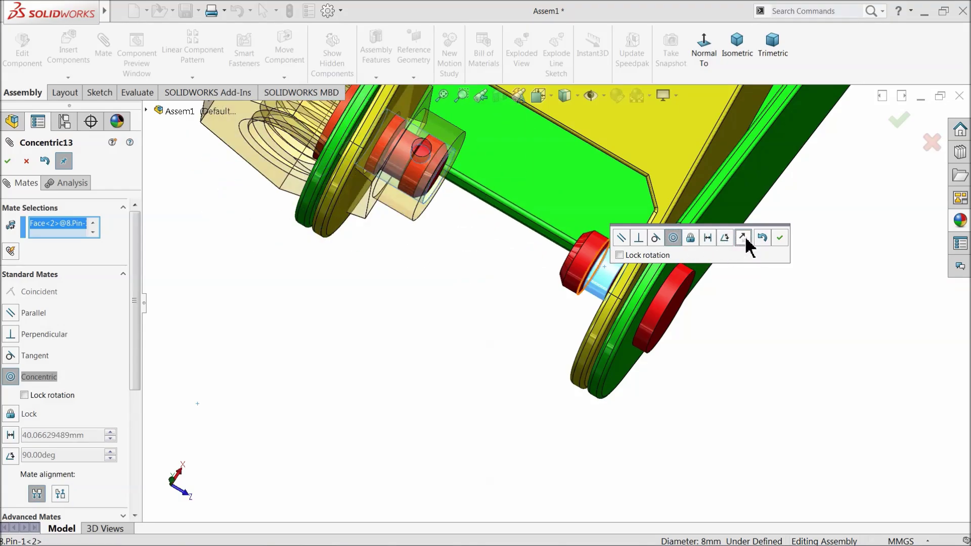
pyautogui.click(780, 238)
# Slide the screw nut between the arms and mate its boss end face coincident with the inner face of yellow 2.Arm-2
pyautogui.scroll(-5, 558, 259)
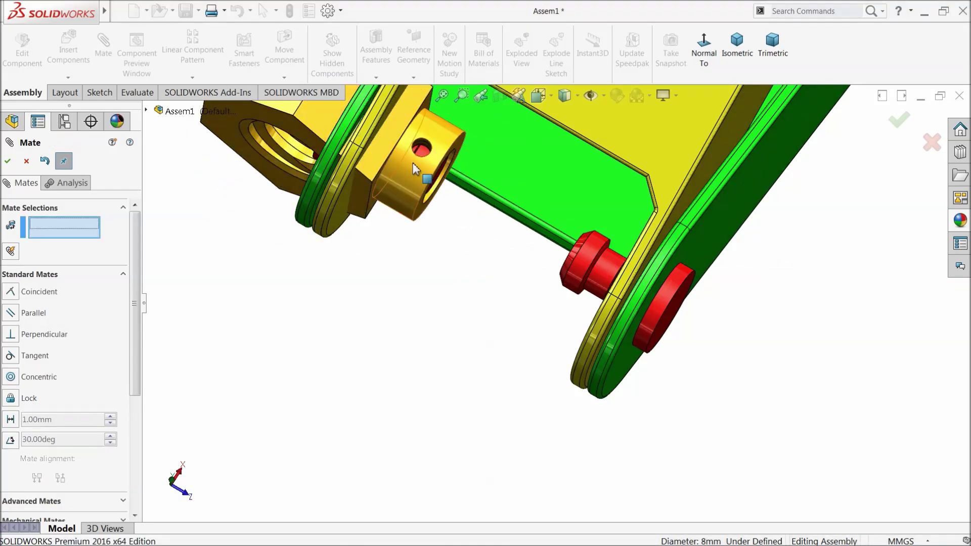
pyautogui.moveTo(558, 259); pyautogui.dragTo(627, 315, button='middle')
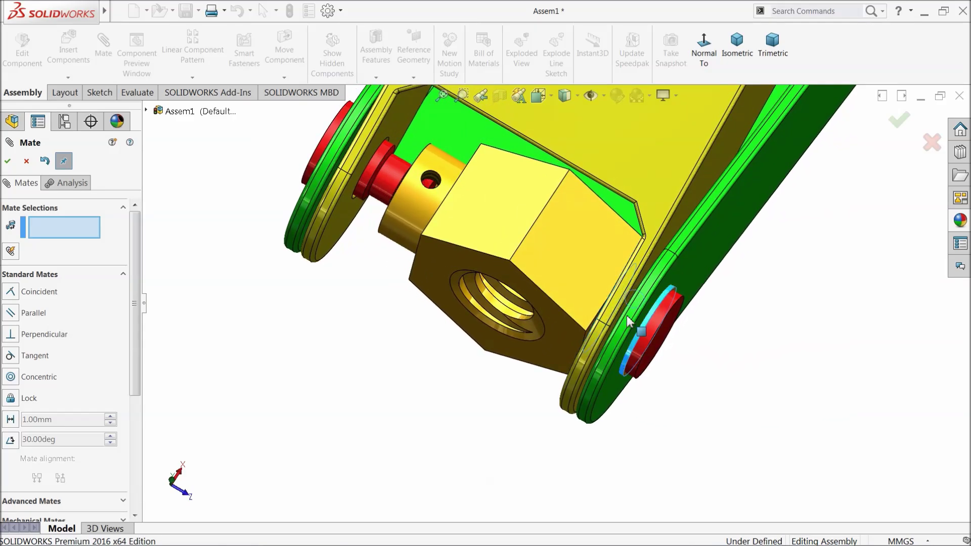
pyautogui.scroll(-8, 361, 192)
pyautogui.click(395, 197)
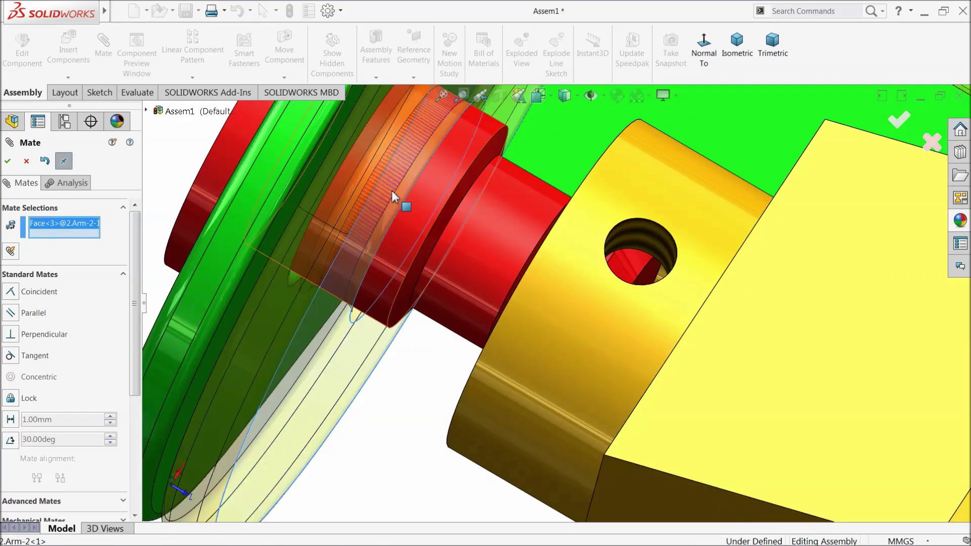
pyautogui.scroll(3, 562, 276)
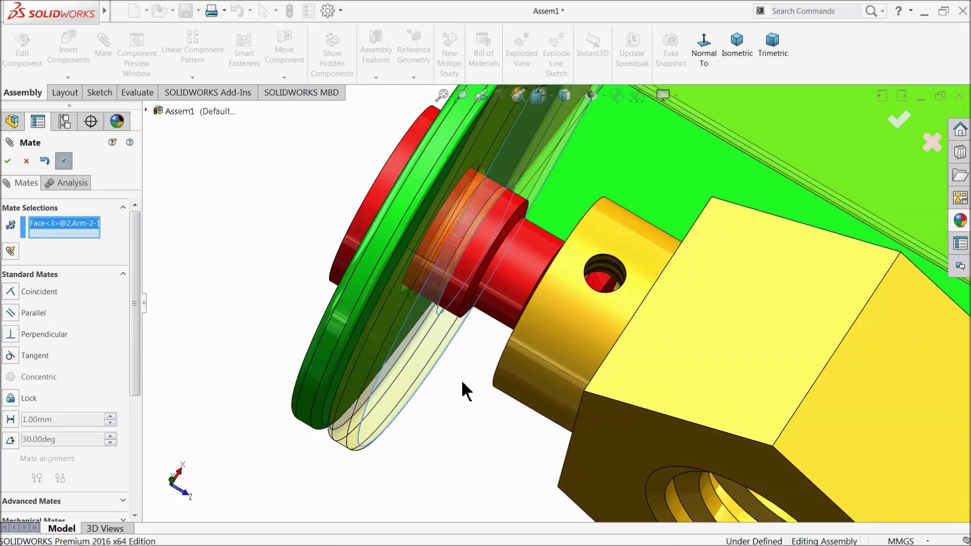
pyautogui.moveTo(462, 390); pyautogui.dragTo(482, 404, button='middle')
pyautogui.click(585, 221)
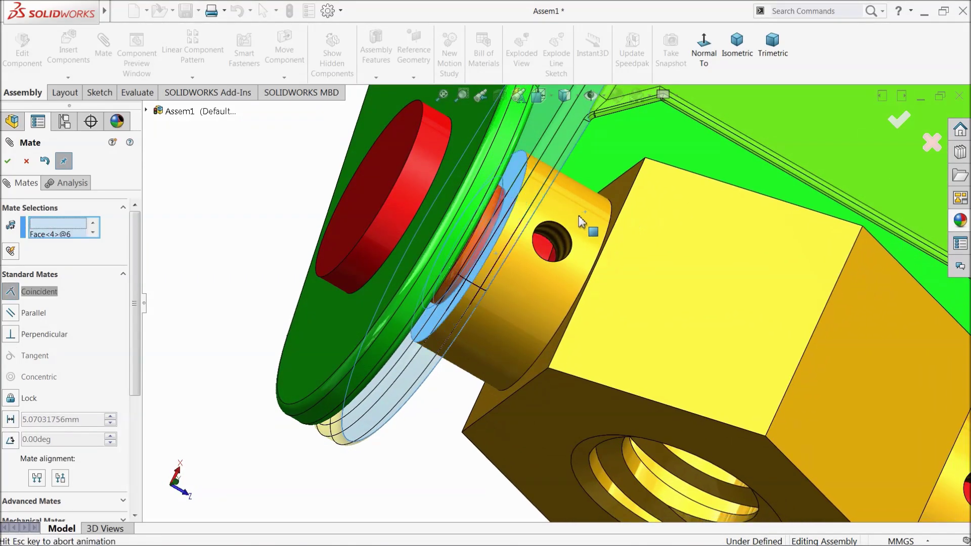
pyautogui.click(733, 186)
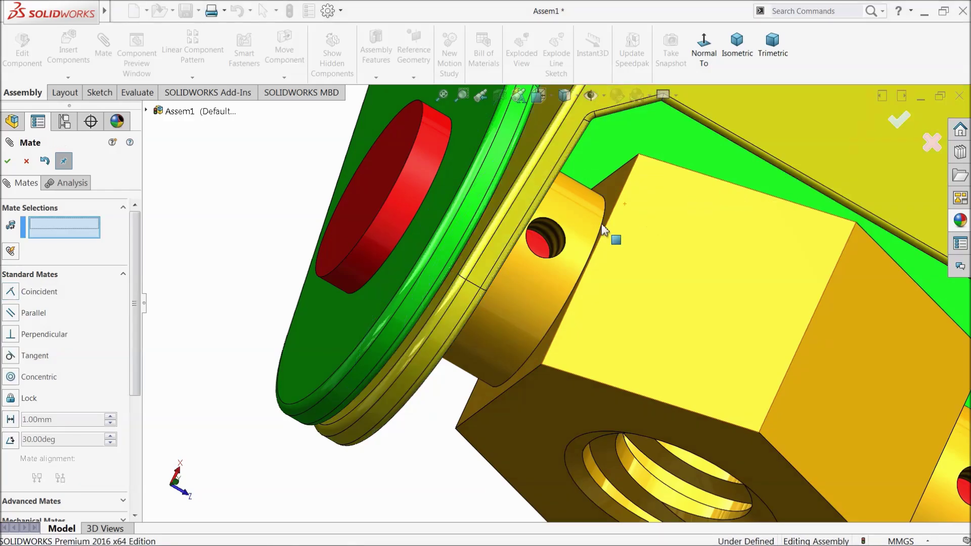
pyautogui.moveTo(602, 224); pyautogui.dragTo(475, 321, button='middle')
pyautogui.scroll(5, 419, 311)
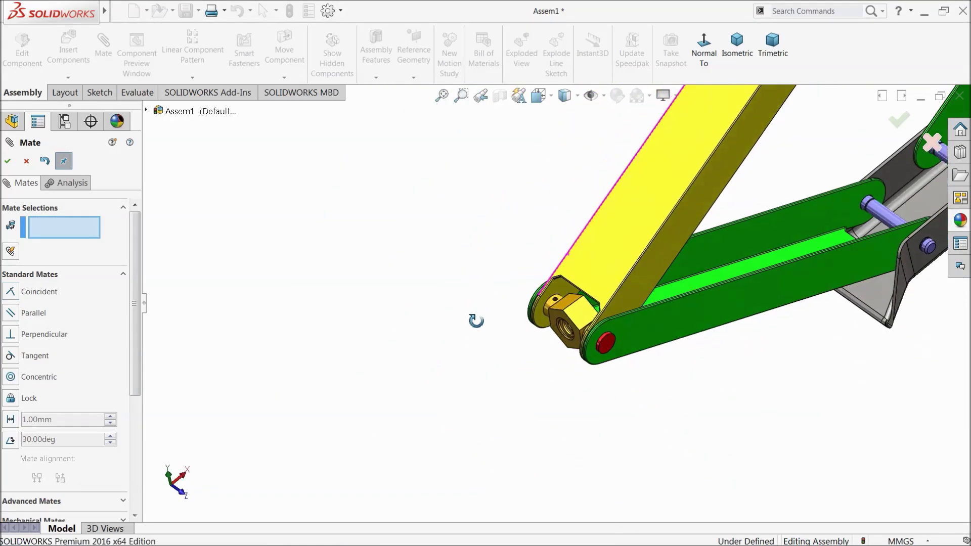
pyautogui.scroll(-4, 621, 331)
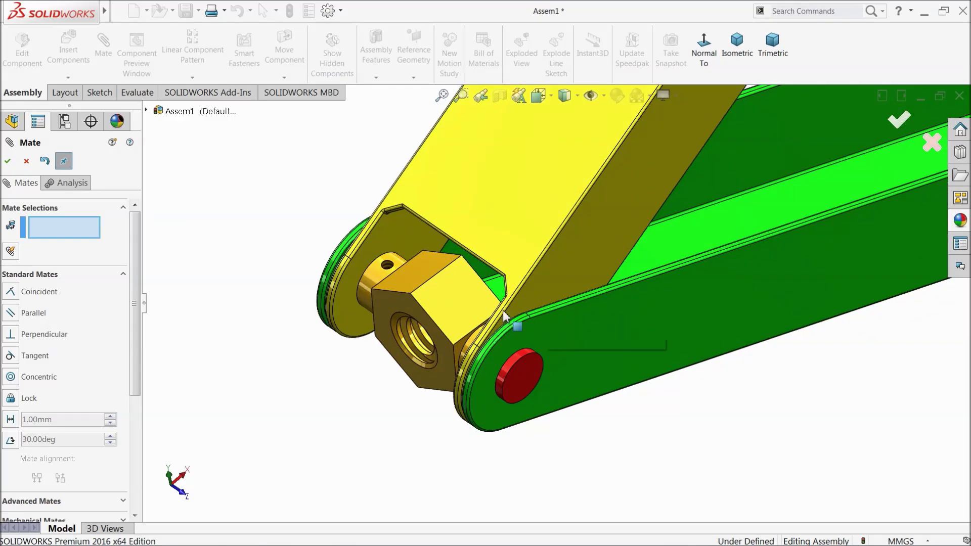
pyautogui.click(27, 162)
# Mate the Front Plane of the 6.Screw Nut parallel to the assembly's Right Plane
pyautogui.moveTo(443, 321); pyautogui.dragTo(462, 275)
pyautogui.click(5, 442)
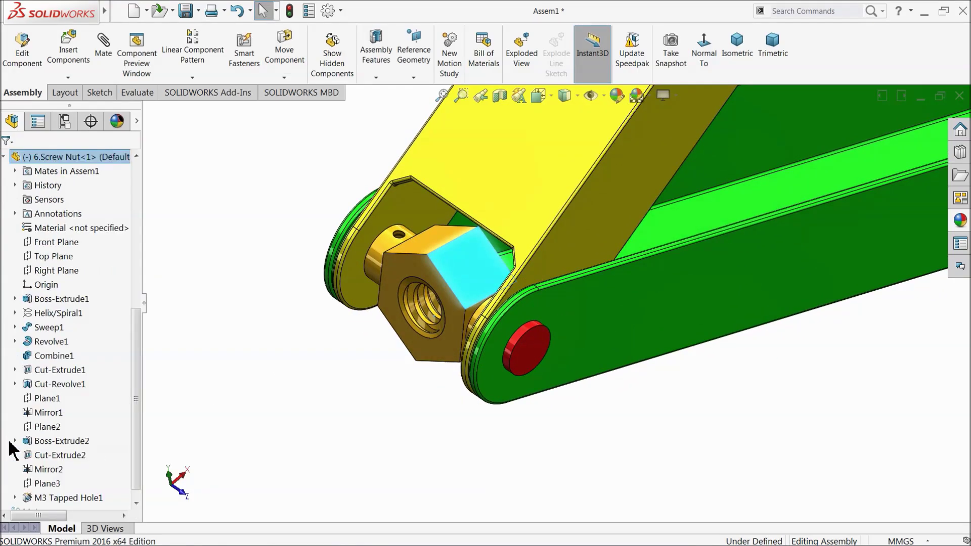
pyautogui.click(56, 247)
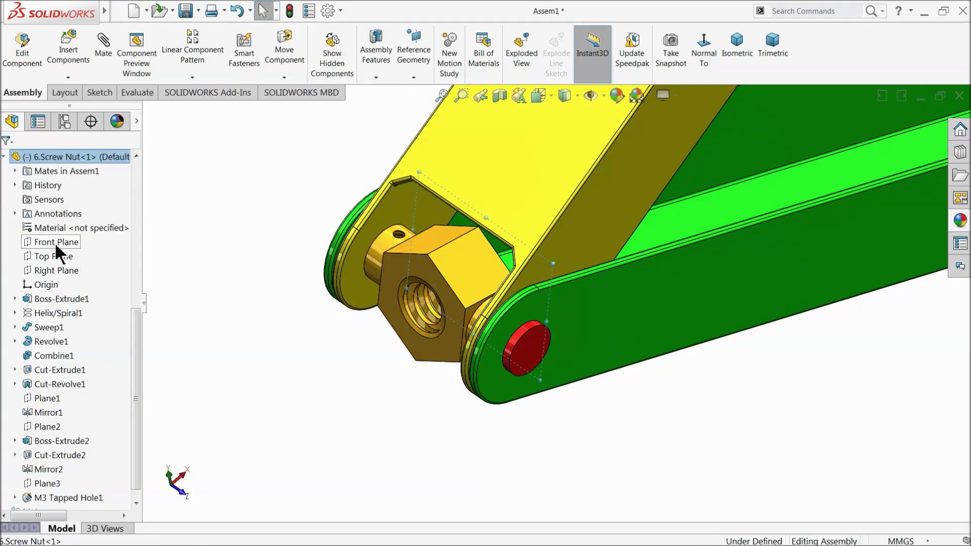
pyautogui.scroll(2, 273, 335)
pyautogui.moveTo(273, 335); pyautogui.dragTo(239, 327, button='middle')
pyautogui.scroll(7, 333, 334)
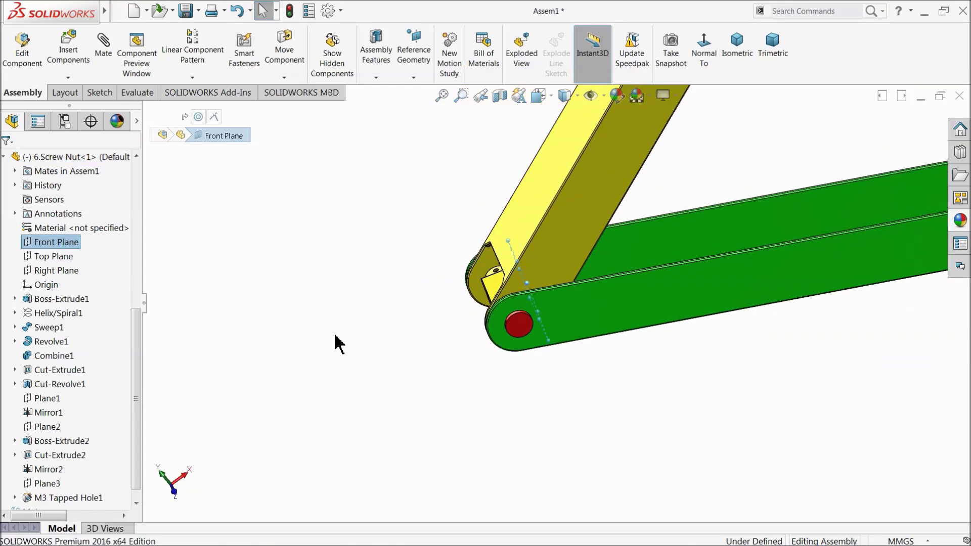
pyautogui.moveTo(460, 334); pyautogui.dragTo(458, 289, button='middle')
pyautogui.scroll(-3, 709, 248)
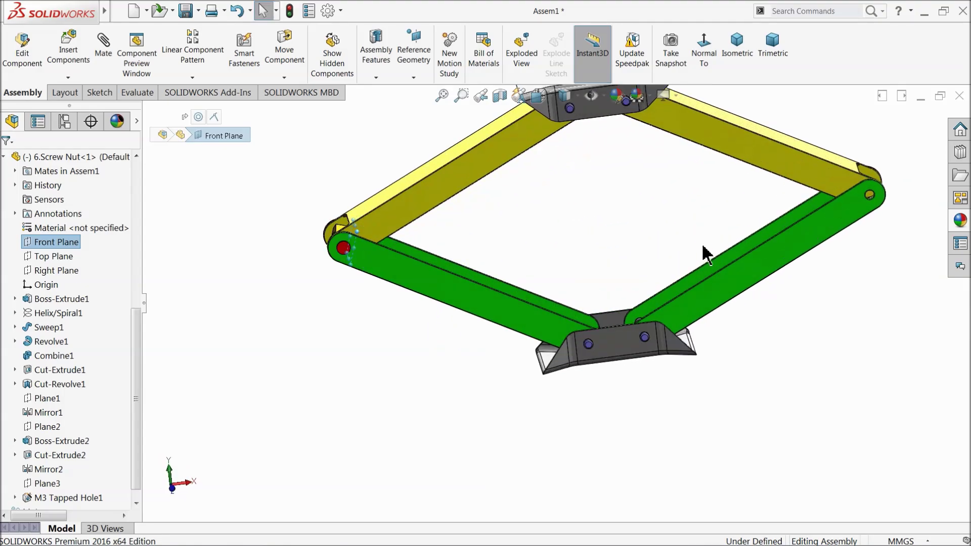
pyautogui.scroll(2, 654, 221)
pyautogui.scroll(-2, 473, 283)
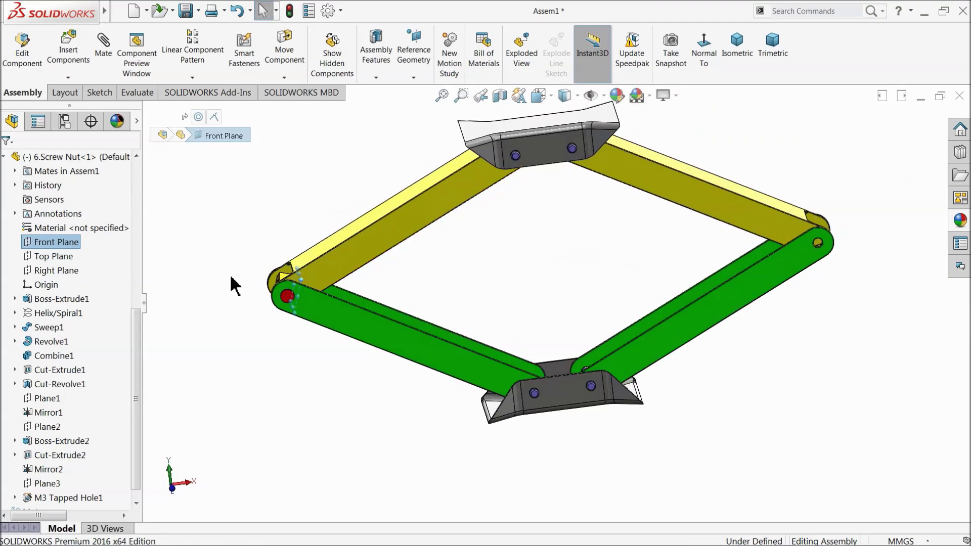
pyautogui.scroll(-2, 318, 283)
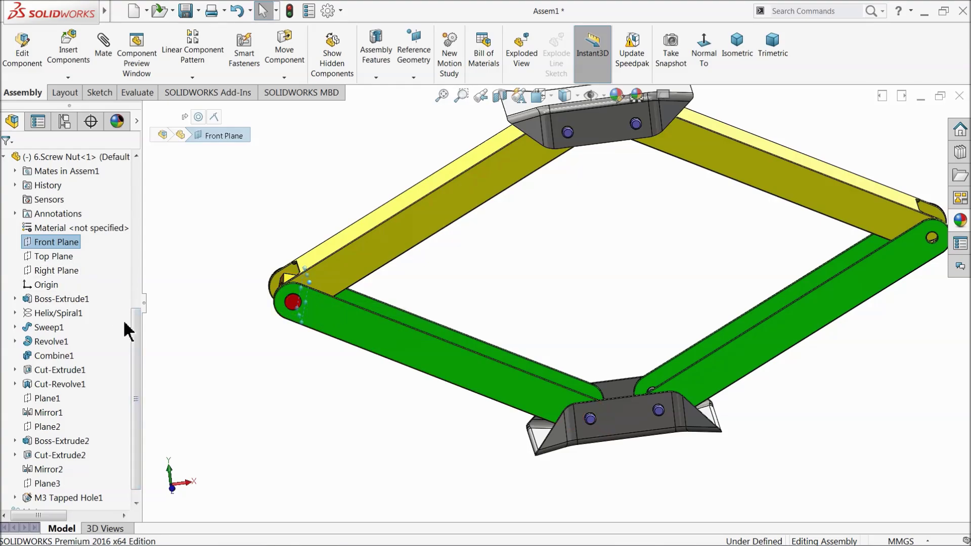
pyautogui.moveTo(140, 336); pyautogui.dragTo(148, 180)
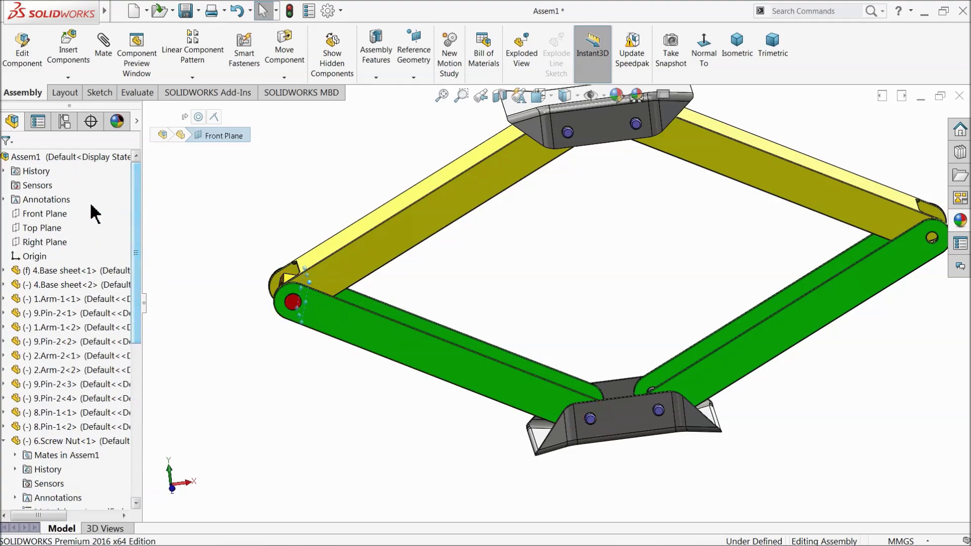
pyautogui.click(50, 242)
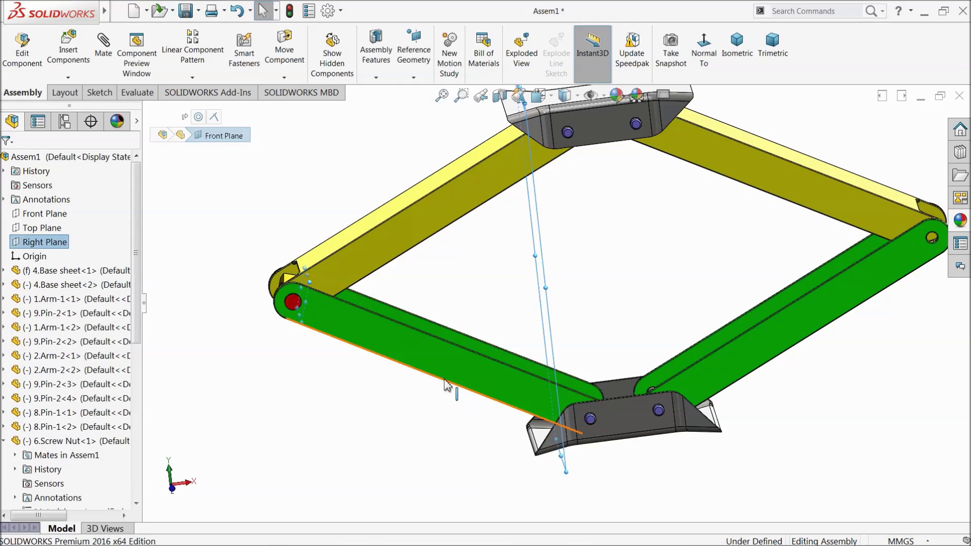
pyautogui.moveTo(447, 385); pyautogui.dragTo(443, 365)
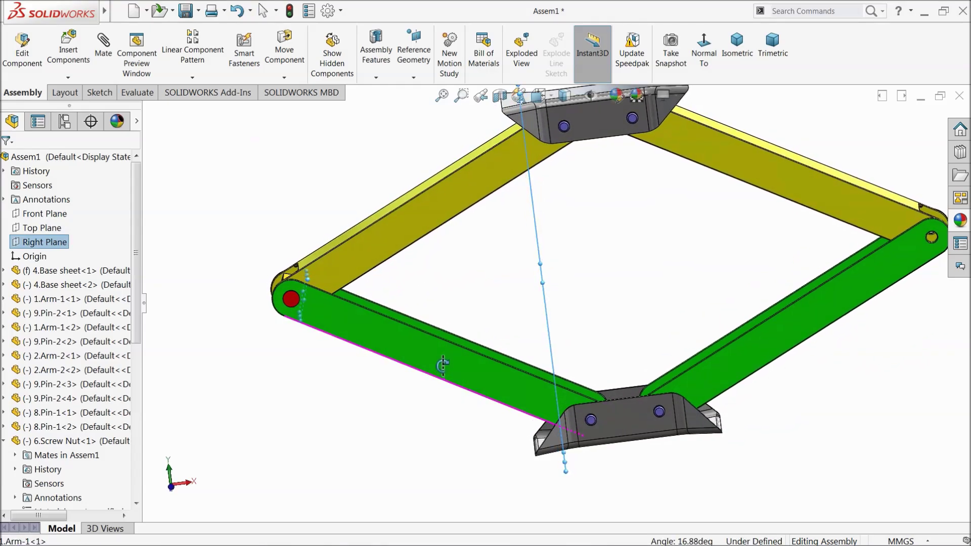
pyautogui.click(104, 63)
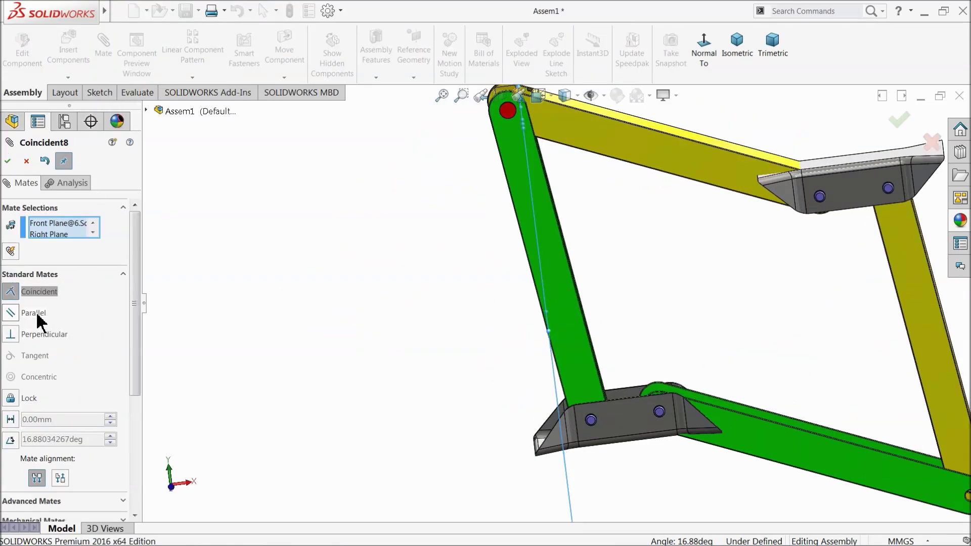
pyautogui.click(34, 313)
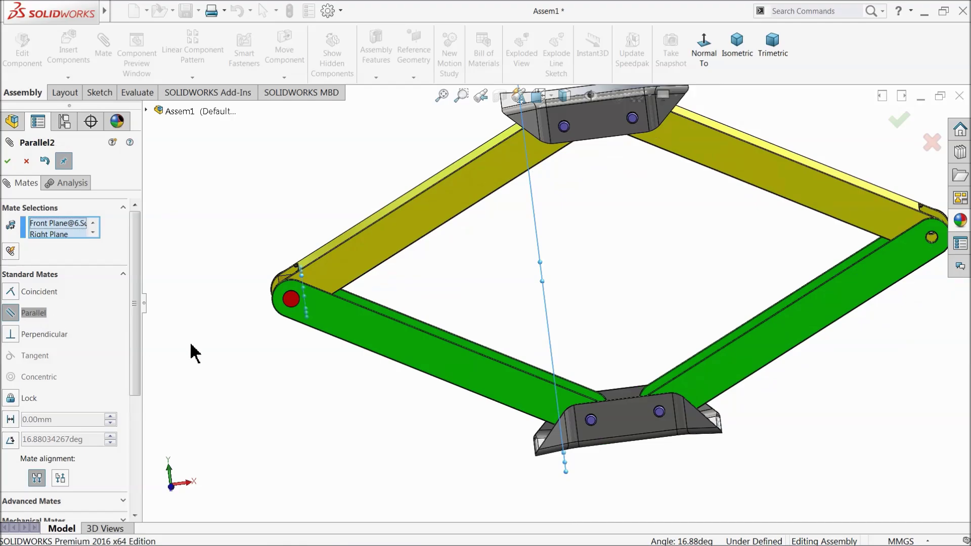
pyautogui.moveTo(195, 353)
pyautogui.mouseDown(button='middle')
pyautogui.moveTo(226, 274)
pyautogui.moveTo(202, 369)
pyautogui.mouseUp(button='middle')
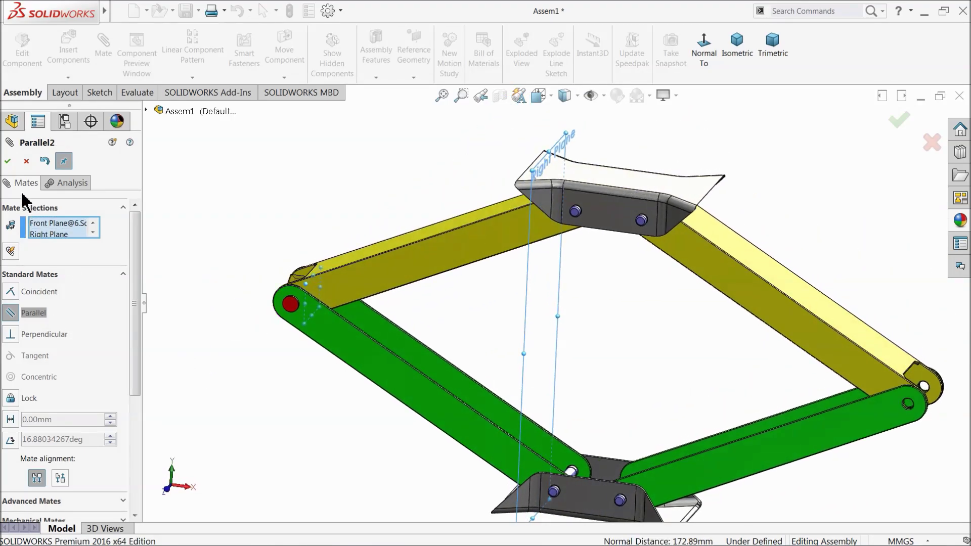
pyautogui.click(7, 161)
# Raise the upper base sheet slightly to test how the linkage moves with the mated screw nut
pyautogui.moveTo(204, 242); pyautogui.dragTo(303, 282, button='middle')
pyautogui.scroll(-5, 613, 240)
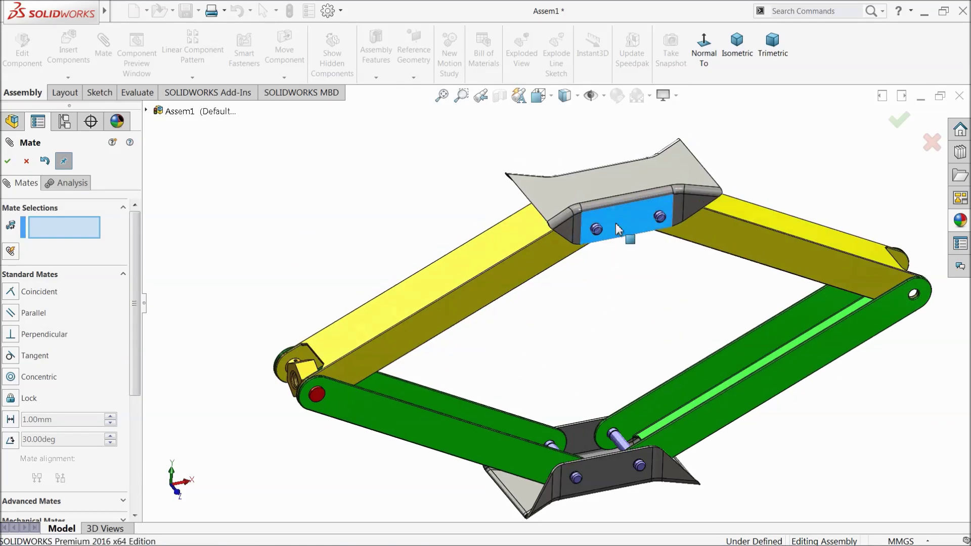
pyautogui.moveTo(611, 259); pyautogui.dragTo(598, 209)
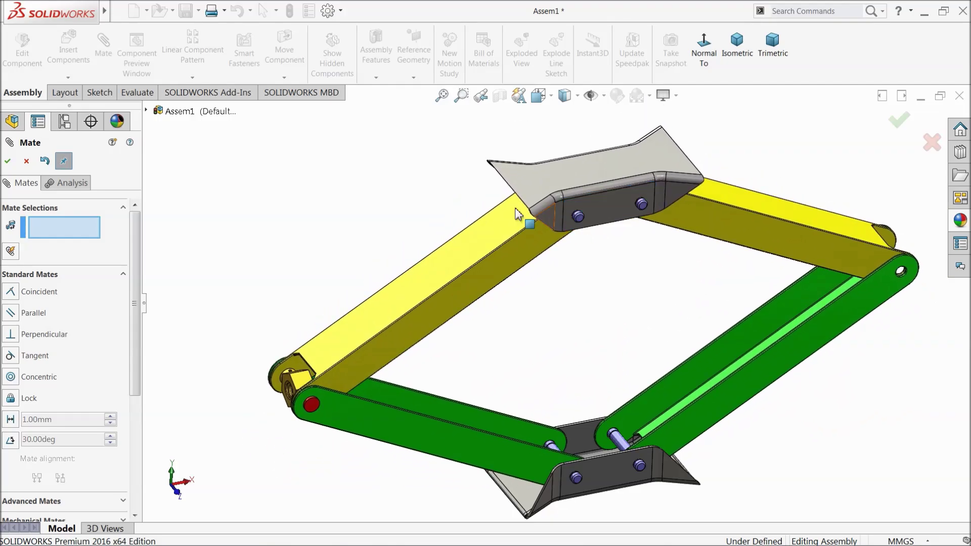
pyautogui.click(8, 161)
# Create two copies of 8.Pin-1 and place them beside the open arm joint opposite the screw nut
pyautogui.moveTo(343, 245); pyautogui.dragTo(430, 327, button='middle')
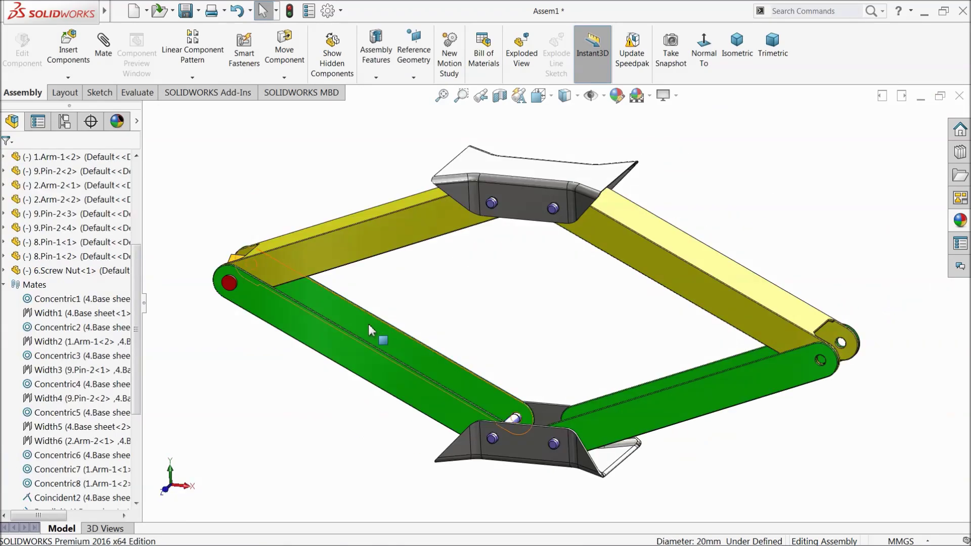
pyautogui.moveTo(230, 290); pyautogui.dragTo(334, 293)
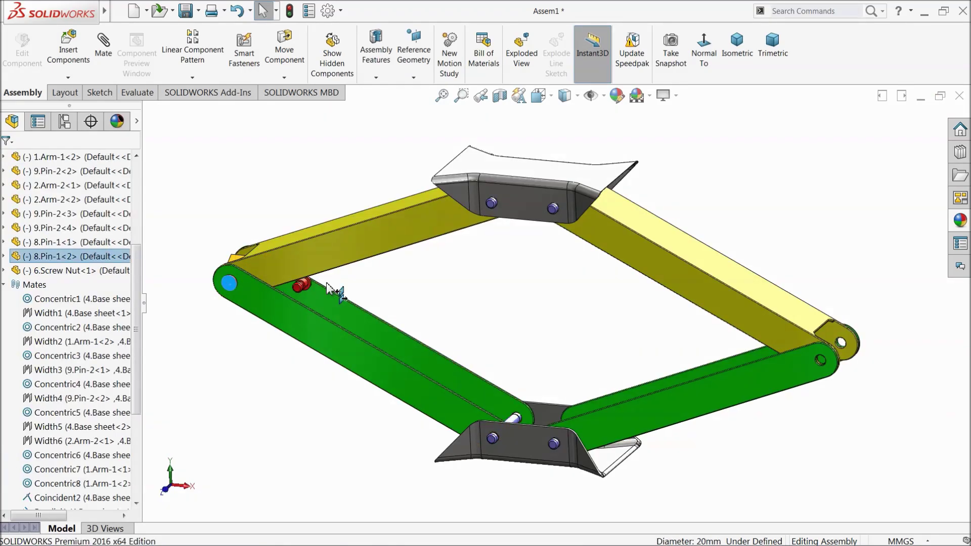
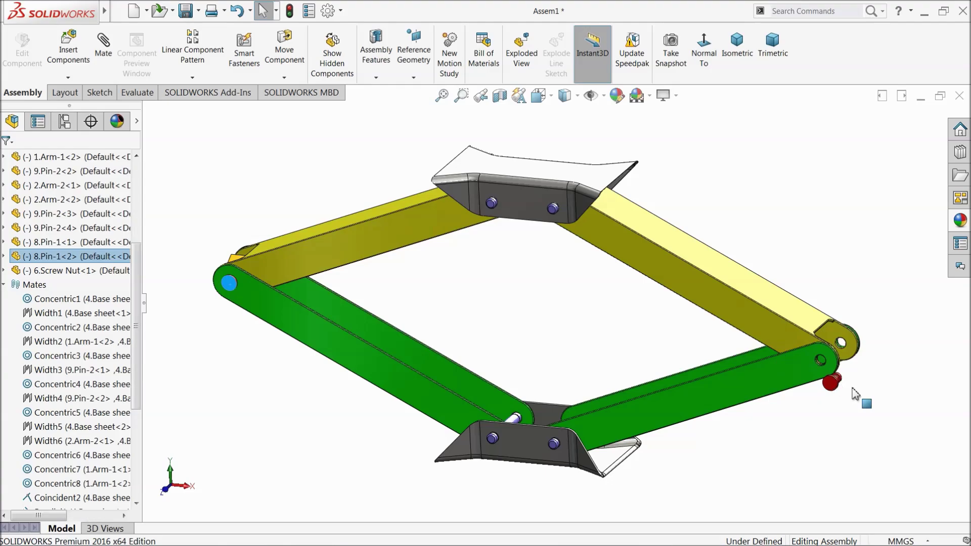
pyautogui.scroll(-5, 837, 373)
pyautogui.moveTo(725, 377); pyautogui.dragTo(752, 378, button='right')
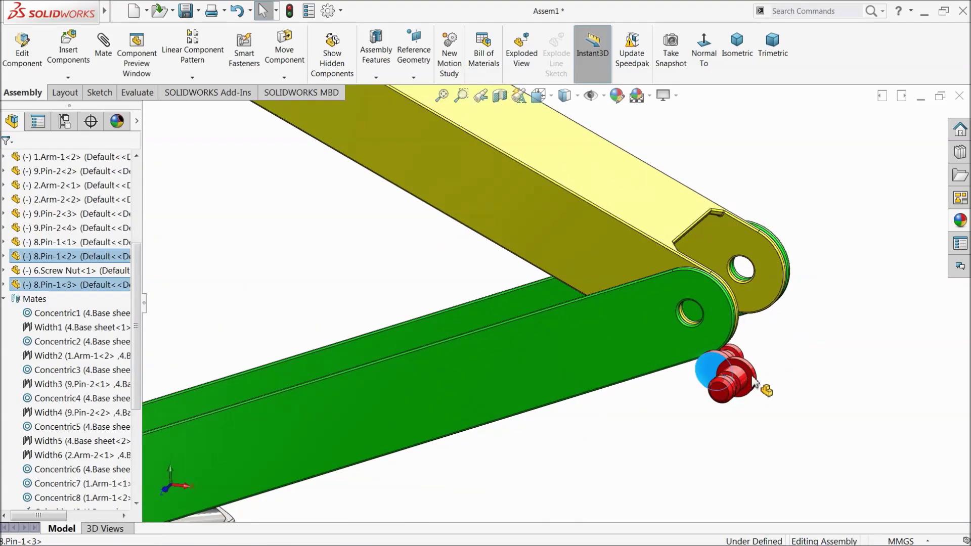
pyautogui.keyDown('ctrl'); pyautogui.moveTo(753, 382); pyautogui.dragTo(845, 298); pyautogui.keyUp('ctrl')
pyautogui.scroll(-3, 778, 325)
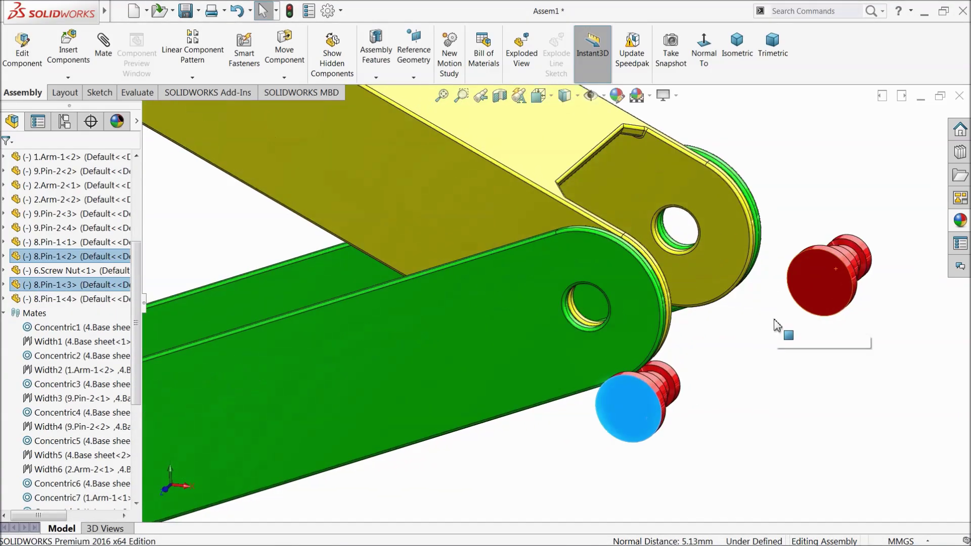
# Mate the shank of the first new 8.Pin-1 copy concentric with the near hole of the open arm joint
pyautogui.click(757, 333)
pyautogui.click(110, 47)
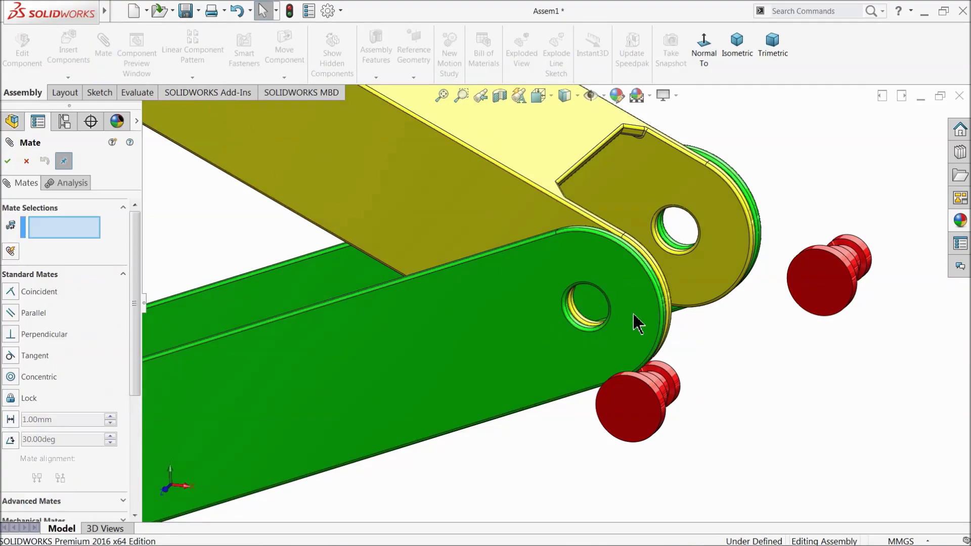
pyautogui.scroll(-5, 639, 324)
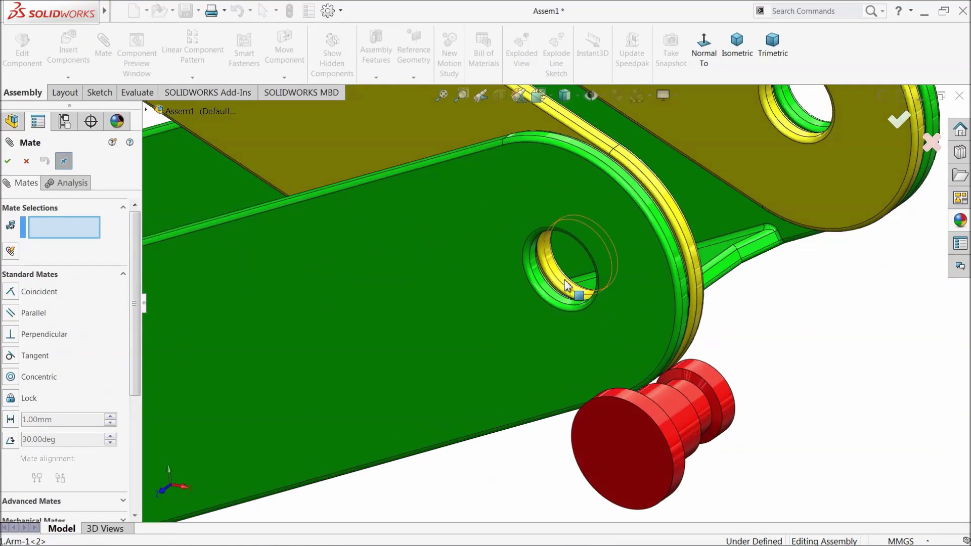
pyautogui.click(566, 285)
pyautogui.click(694, 428)
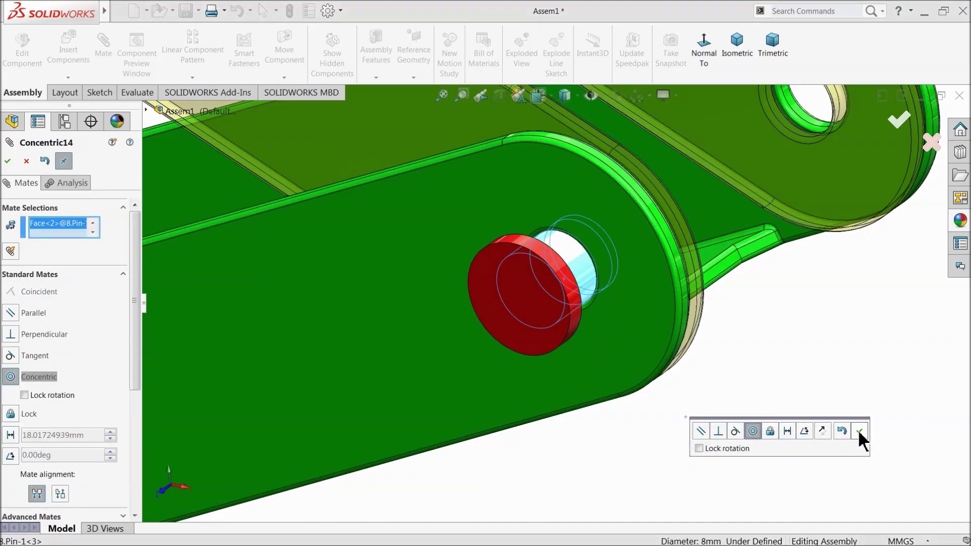
pyautogui.click(860, 431)
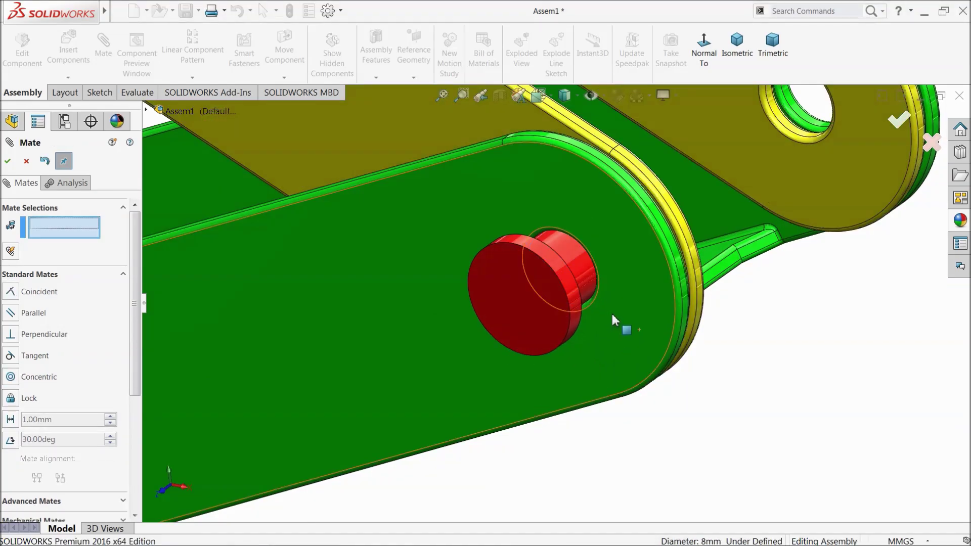
# Mate the inner face of this pin's head coincident with the outer face of the green 1.Arm-1
pyautogui.click(585, 294)
pyautogui.moveTo(585, 294); pyautogui.dragTo(516, 319, button='middle')
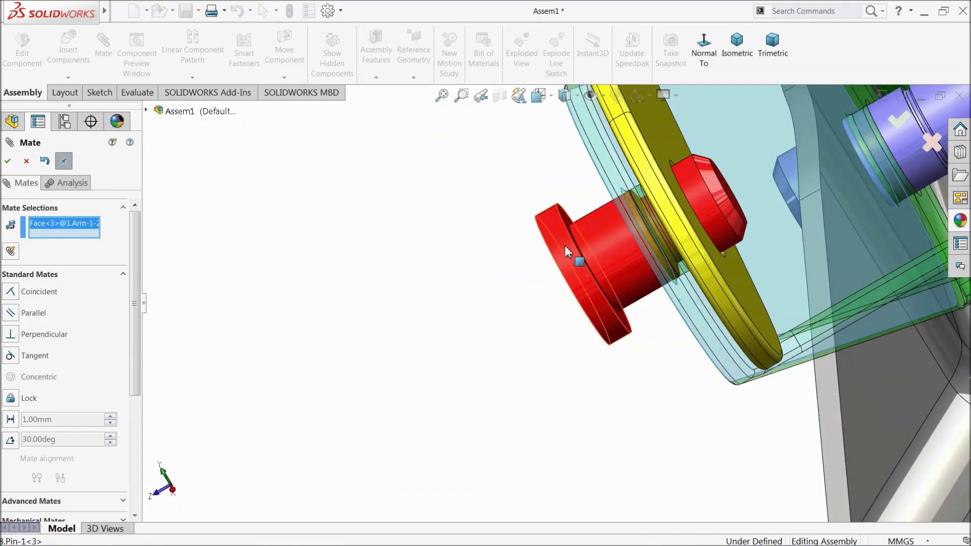
pyautogui.click(567, 223)
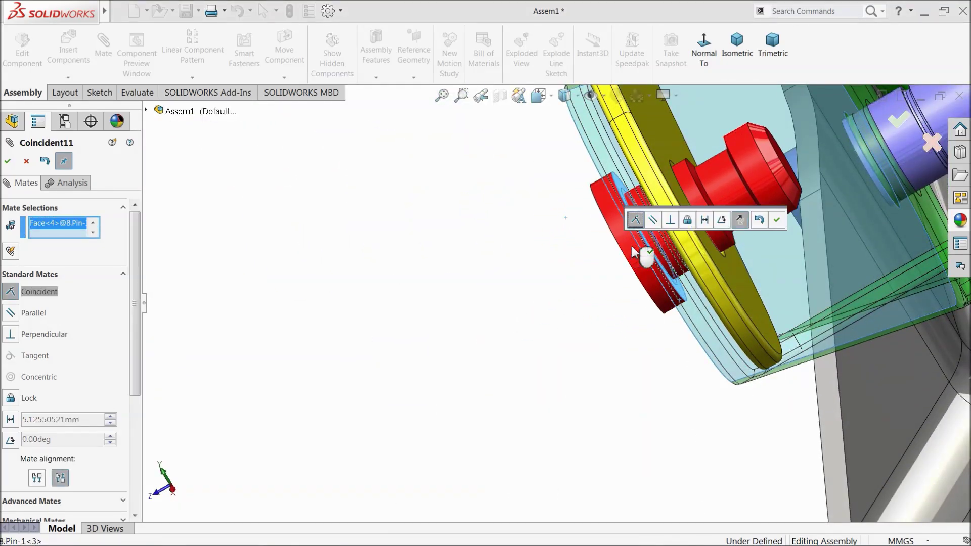
pyautogui.click(776, 223)
pyautogui.scroll(7, 653, 245)
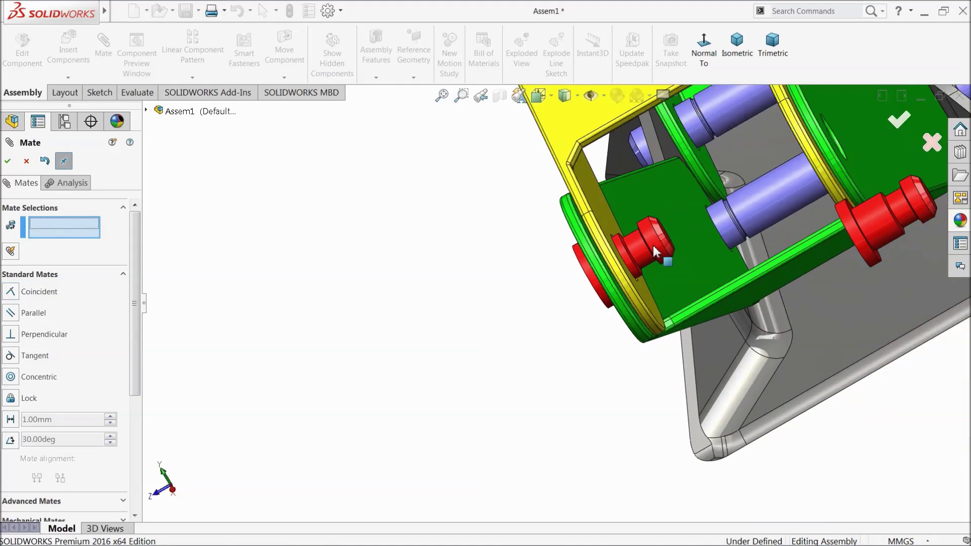
# Mate the second new 8.Pin-1 copy concentric with the opposite hole of the joint, with the alignment flipped
pyautogui.scroll(-4, 688, 250)
pyautogui.moveTo(670, 215); pyautogui.dragTo(738, 216, button='middle')
pyautogui.scroll(-4, 738, 214)
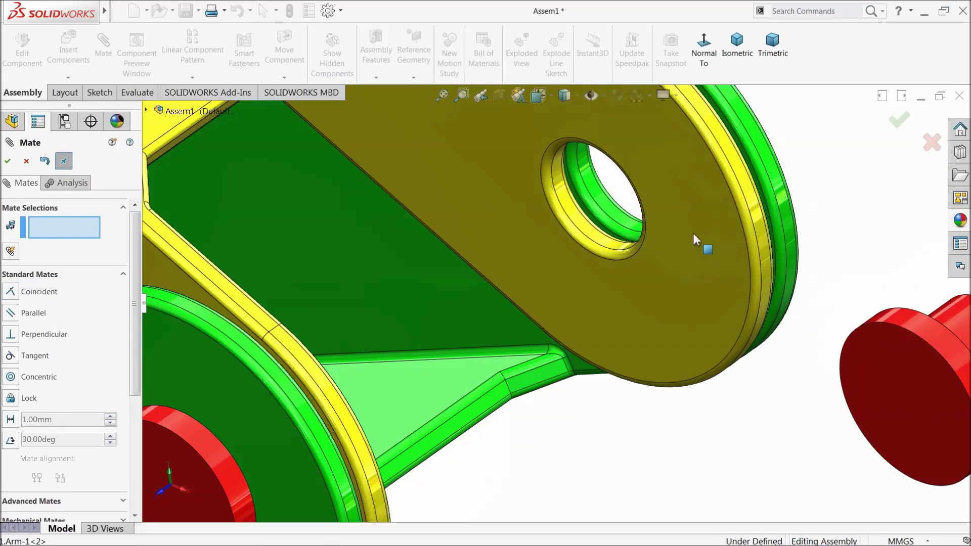
pyautogui.click(607, 203)
pyautogui.scroll(3, 714, 269)
pyautogui.click(799, 320)
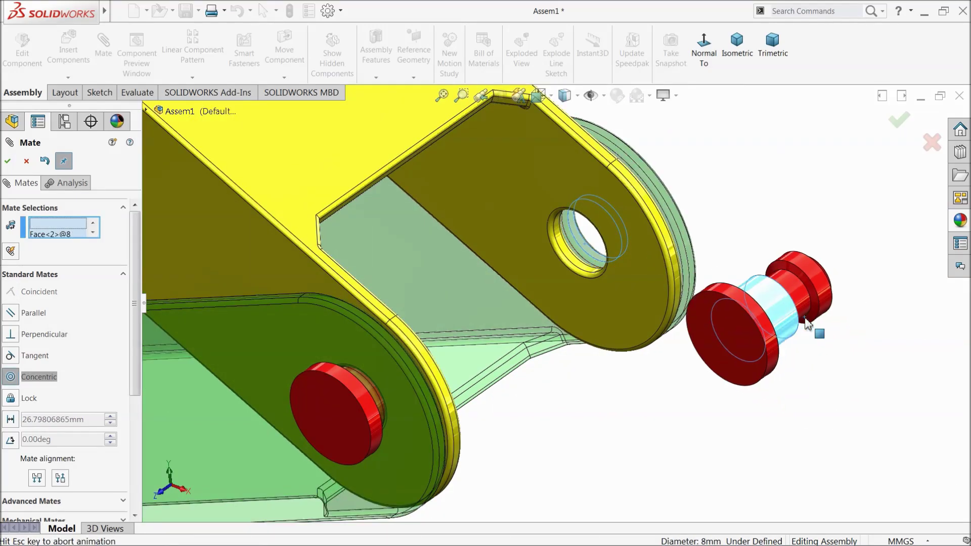
pyautogui.click(919, 335)
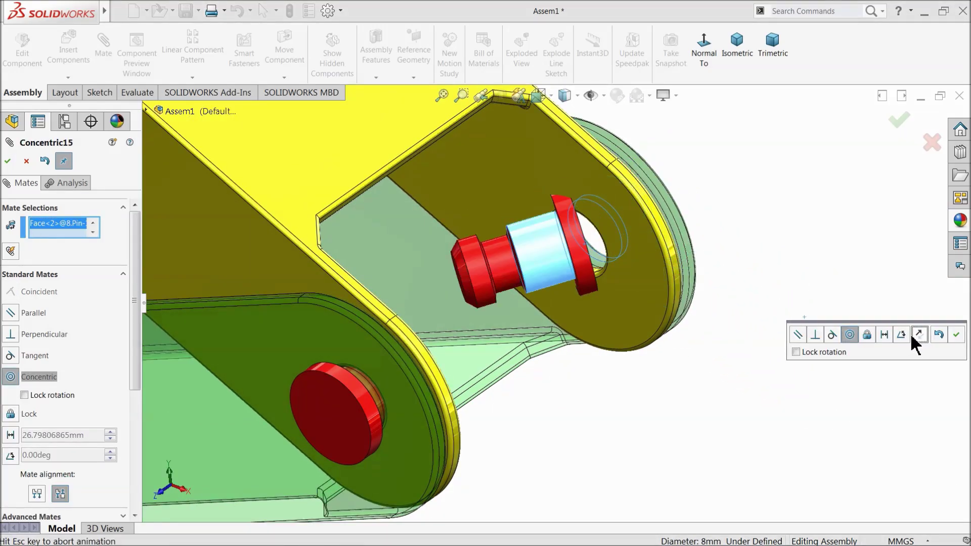
pyautogui.click(957, 334)
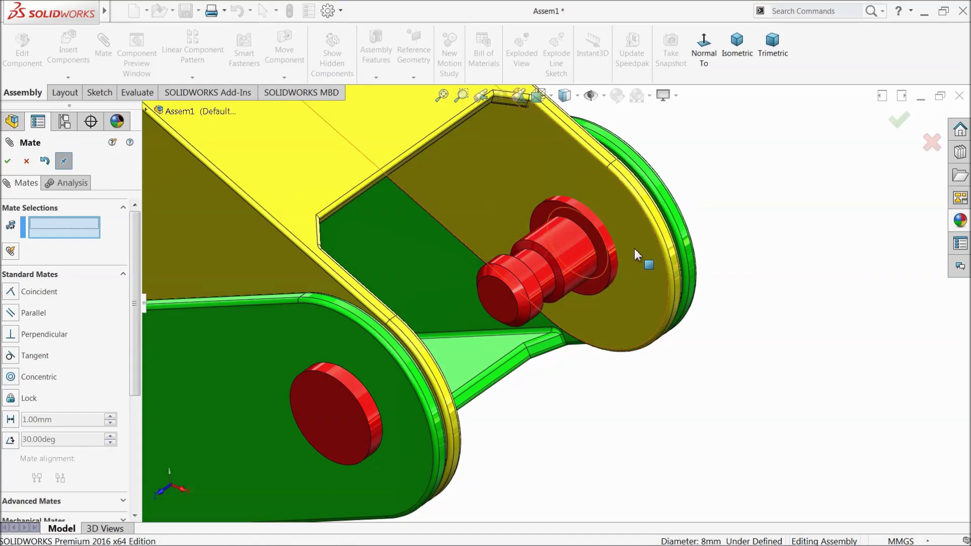
# Mate the inner face of the second pin's head coincident with the far outer face of green 1.Arm-1 and finish mating
pyautogui.scroll(-3, 636, 254)
pyautogui.click(561, 253)
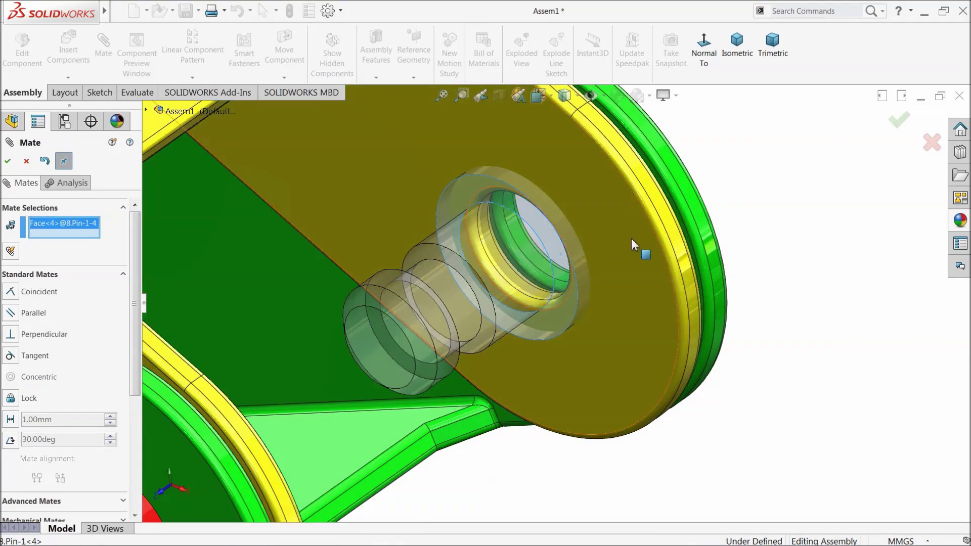
pyautogui.click(632, 239)
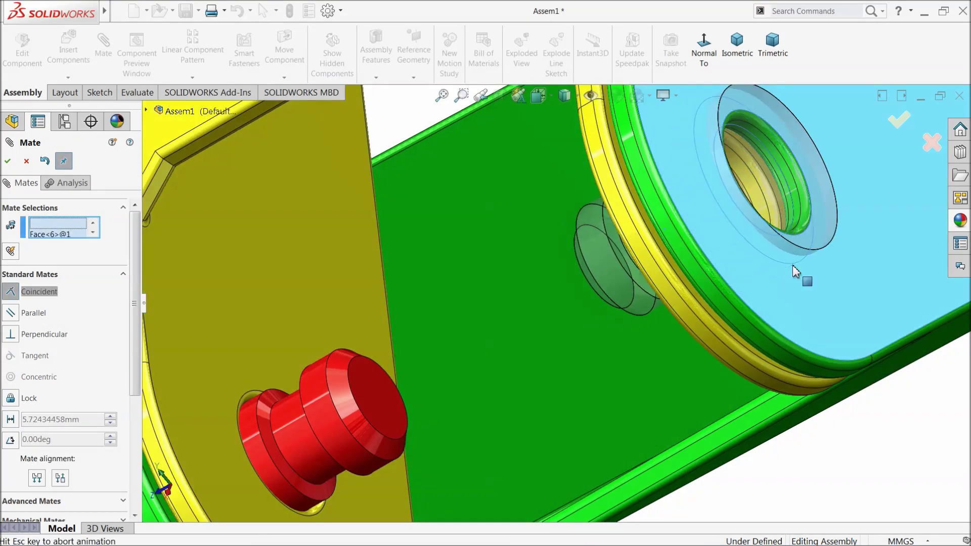
pyautogui.click(956, 237)
pyautogui.scroll(3, 558, 214)
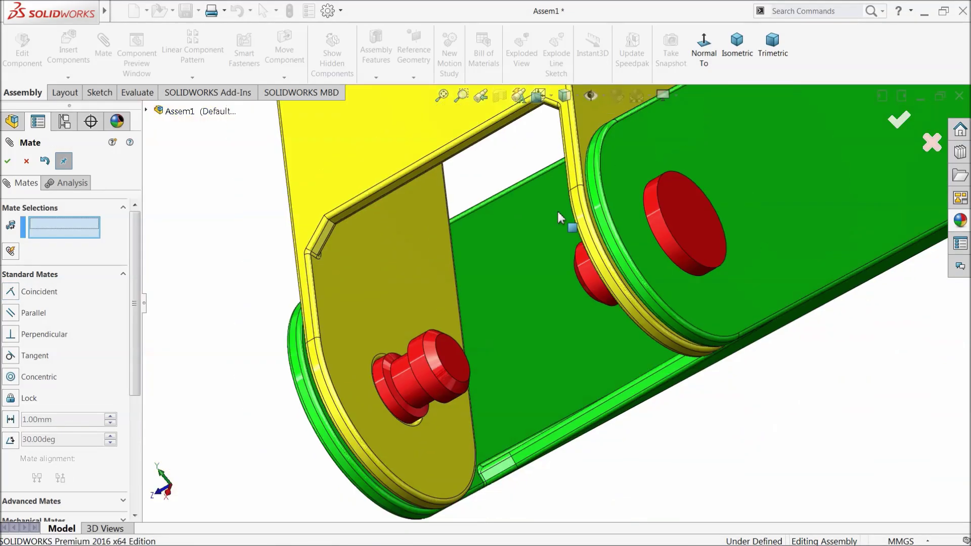
pyautogui.scroll(3, 581, 243)
pyautogui.moveTo(597, 267); pyautogui.dragTo(664, 269, button='middle')
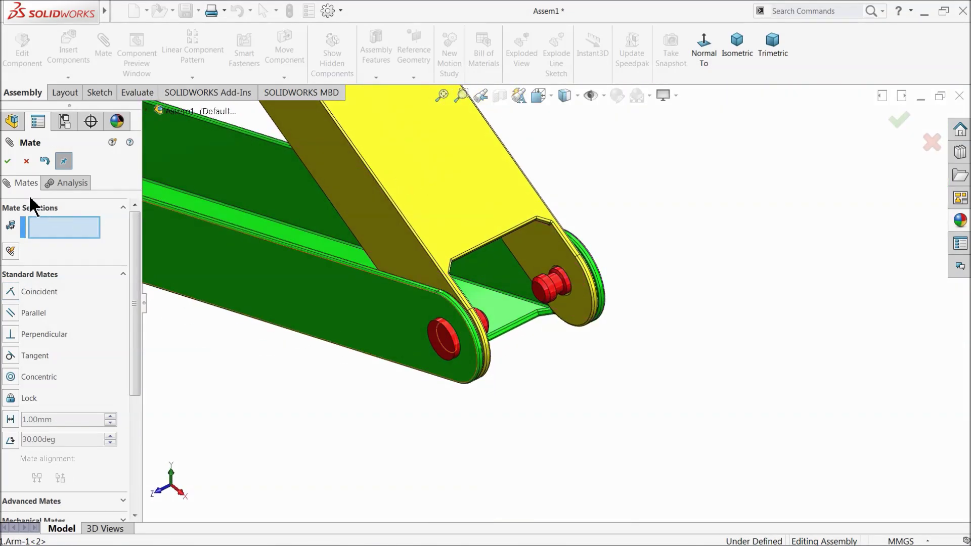
pyautogui.click(9, 161)
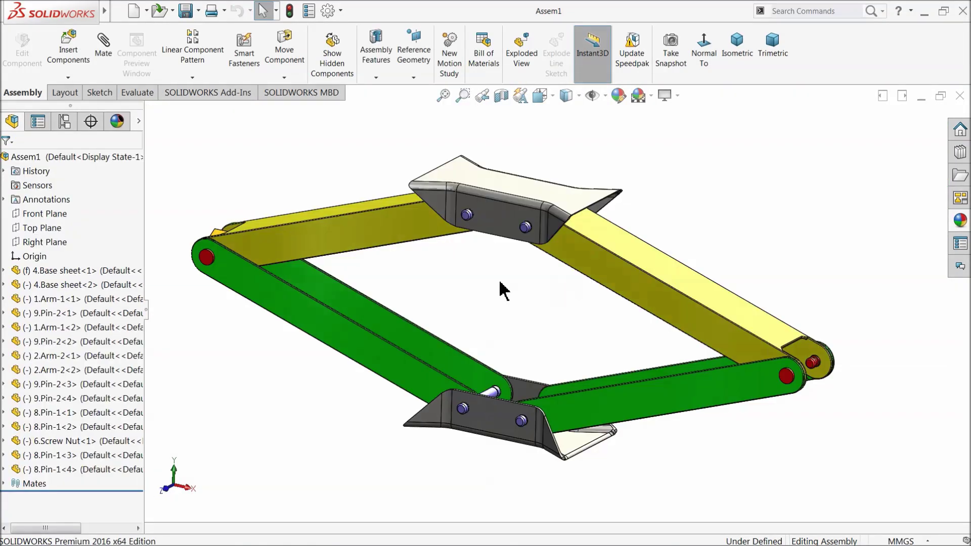
# Insert the 7.Screw holder part into the assembly beside the open arm joint
pyautogui.click(104, 45)
pyautogui.click(26, 161)
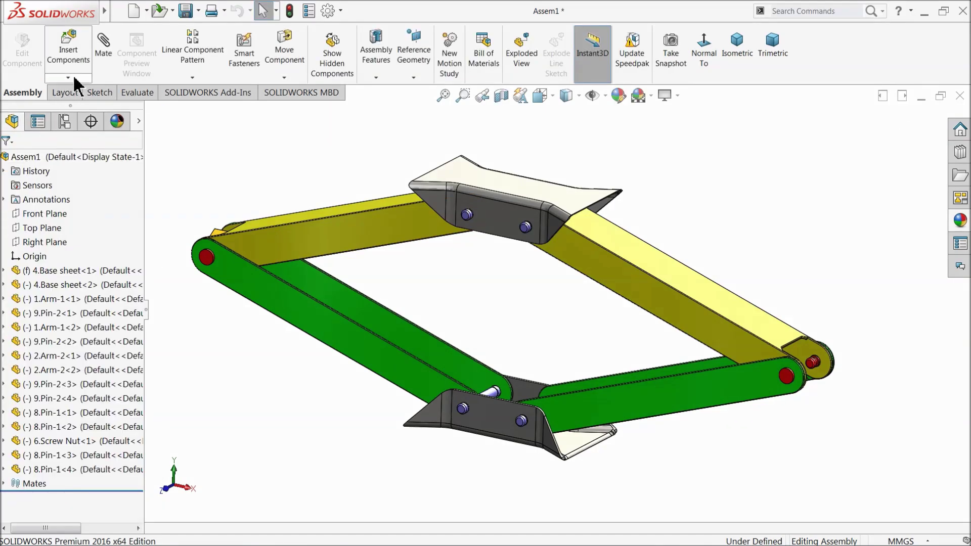
pyautogui.click(68, 48)
pyautogui.click(55, 413)
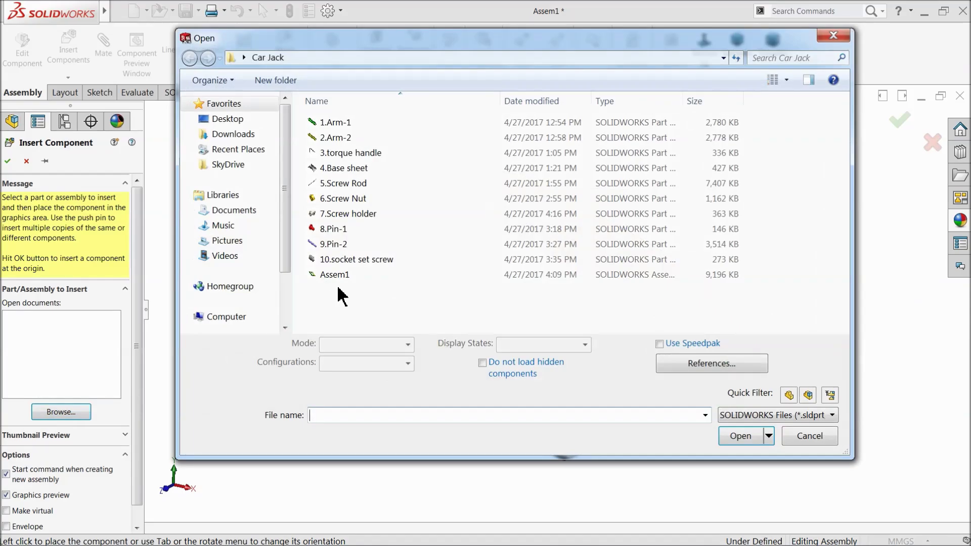
pyautogui.click(342, 214)
pyautogui.click(741, 428)
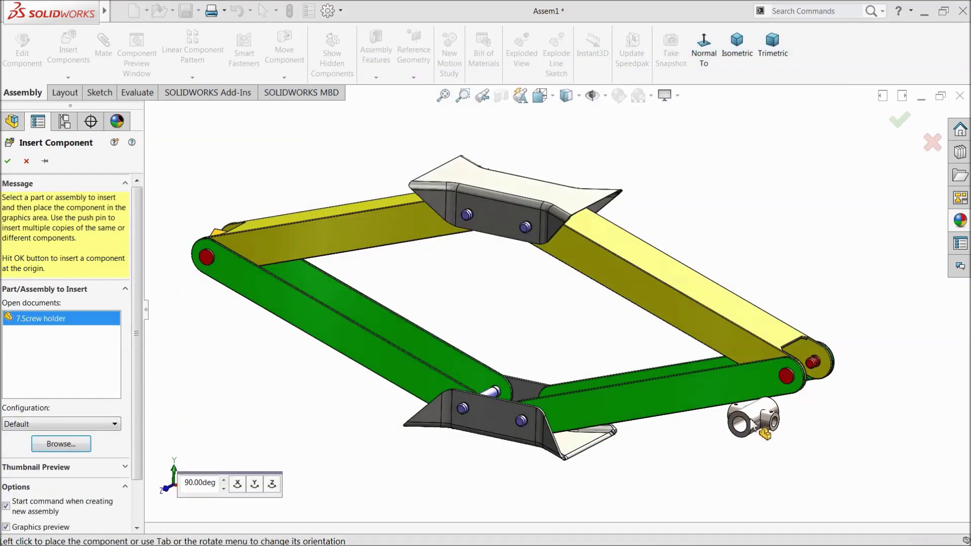
pyautogui.scroll(-3, 820, 397)
pyautogui.click(666, 332)
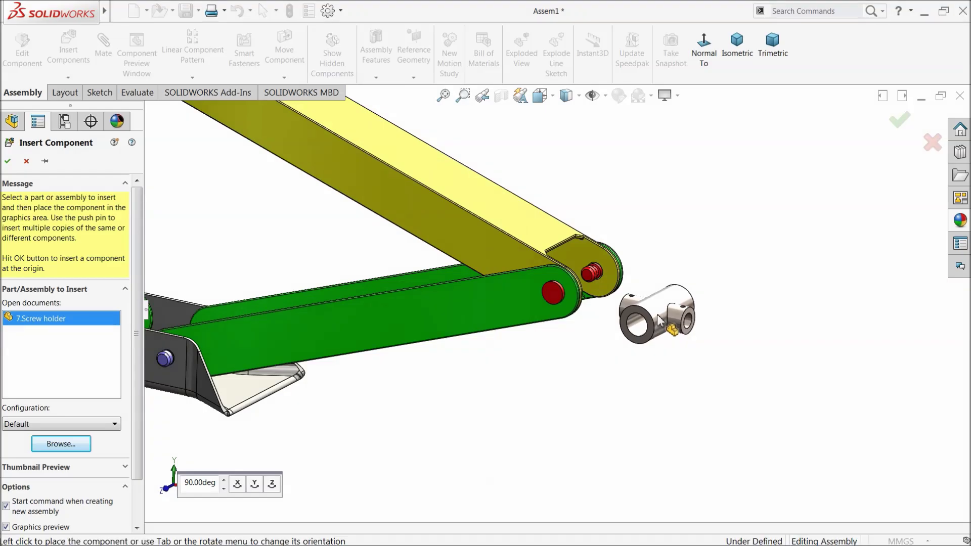
pyautogui.scroll(-2, 636, 304)
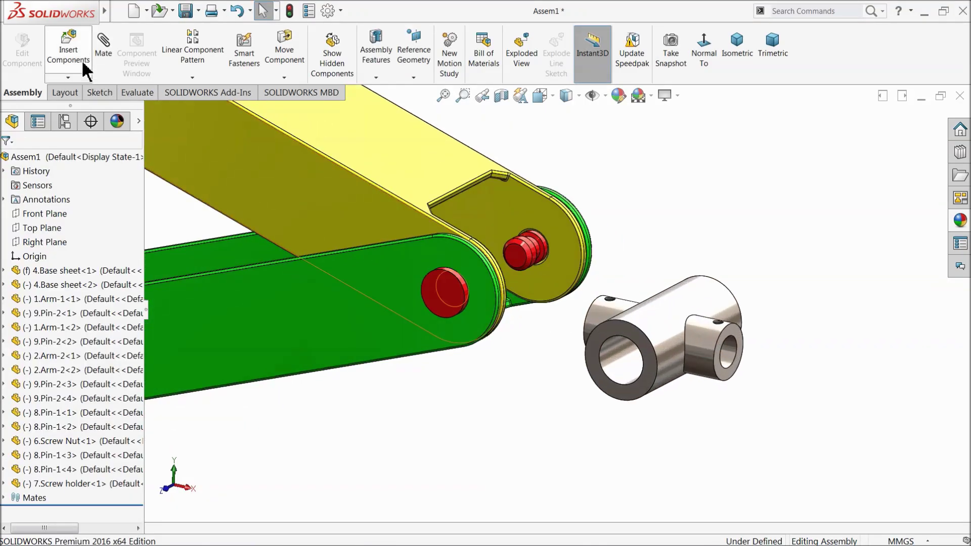
# Mate the screw holder's 8 mm side hole concentric with the shank of the far 8.Pin-1 at the joint
pyautogui.click(103, 50)
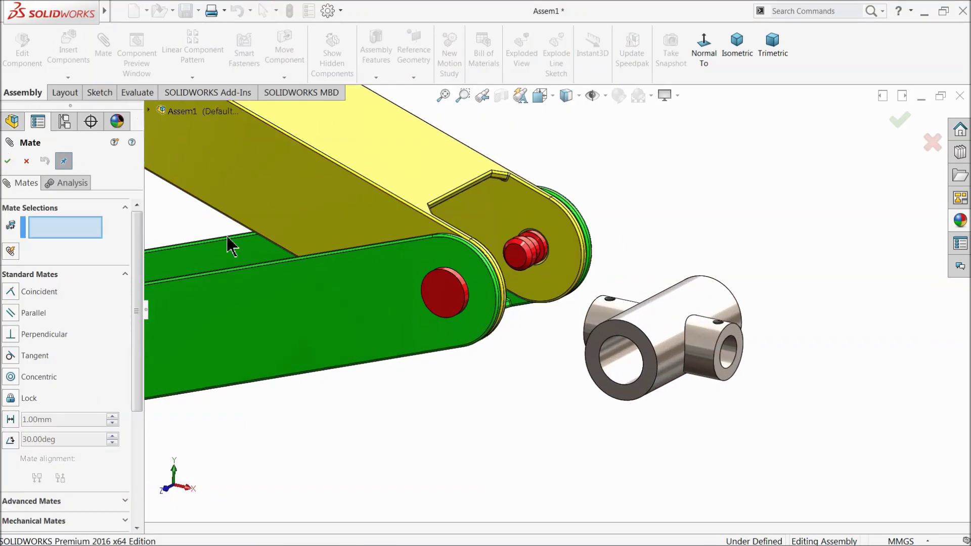
pyautogui.scroll(-4, 536, 252)
pyautogui.click(535, 276)
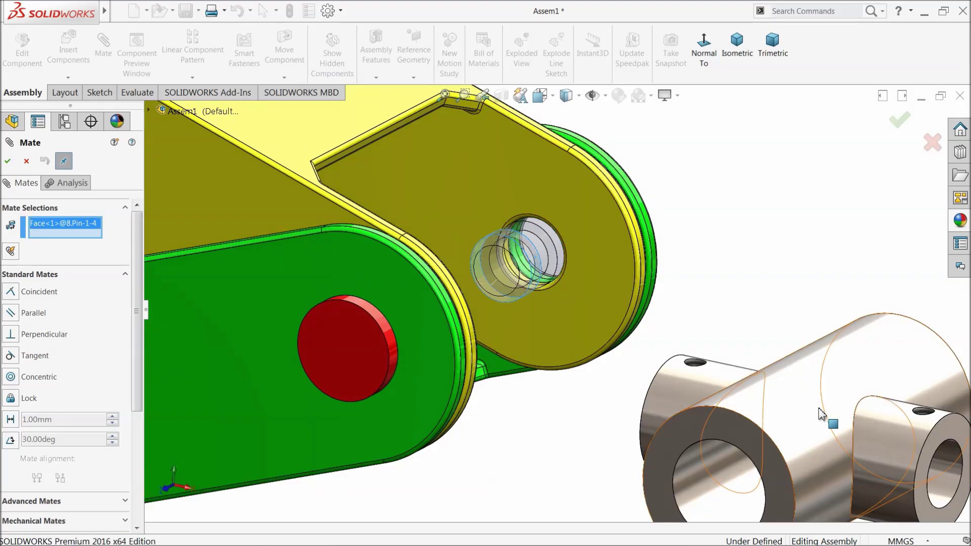
pyautogui.click(832, 429)
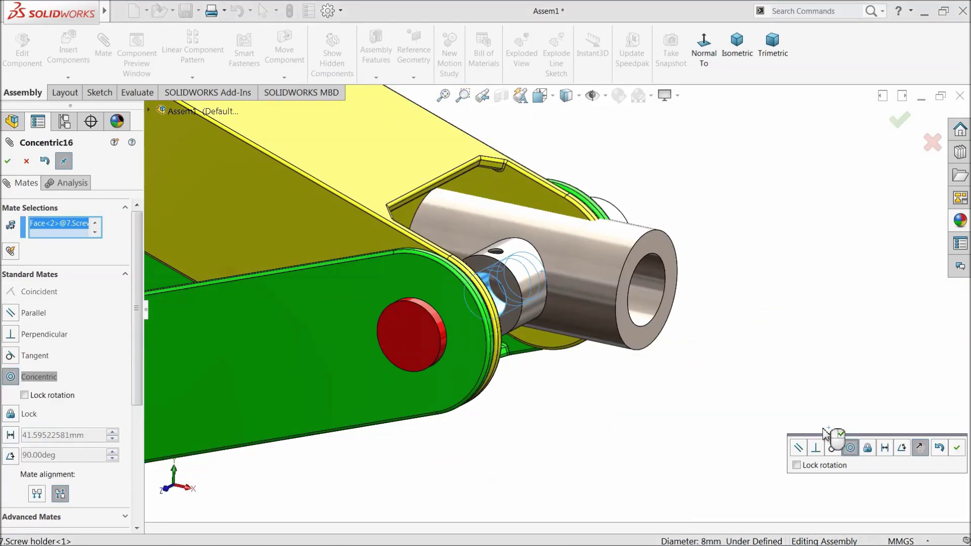
pyautogui.click(957, 448)
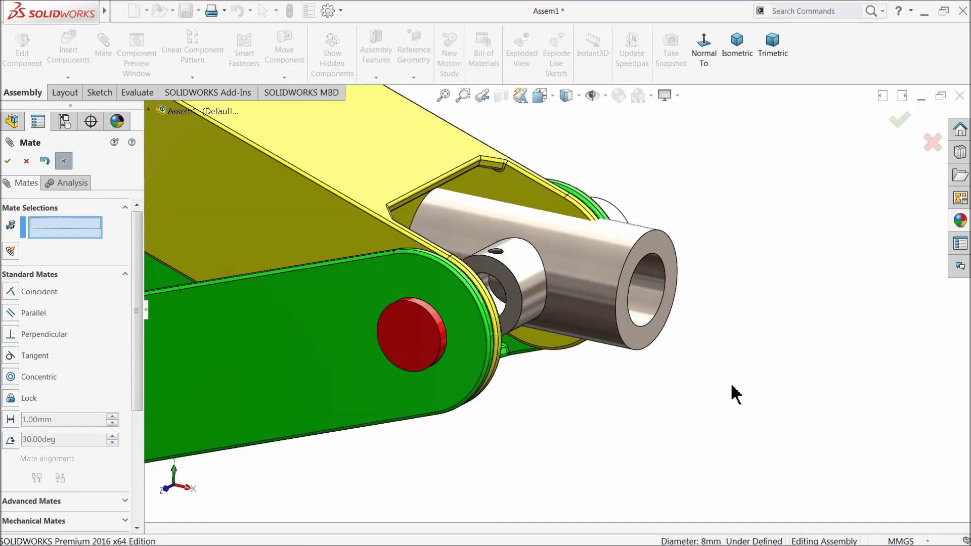
# Mate the end face of the screw holder's side boss coincident with the inner face of yellow 2.Arm-2 and finish mating
pyautogui.scroll(3, 536, 311)
pyautogui.moveTo(536, 310); pyautogui.dragTo(482, 389, button='middle')
pyautogui.scroll(-4, 473, 329)
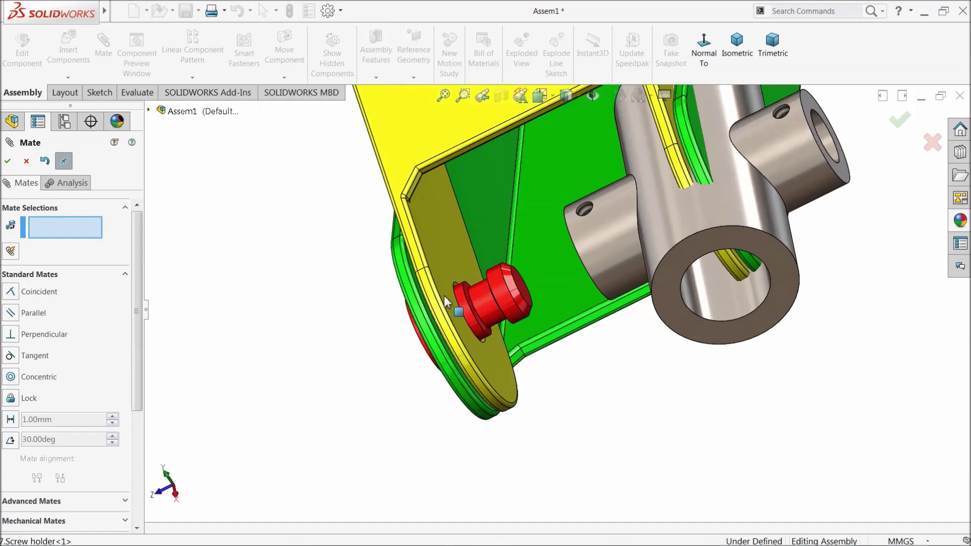
pyautogui.click(434, 262)
pyautogui.moveTo(514, 269); pyautogui.dragTo(590, 245, button='middle')
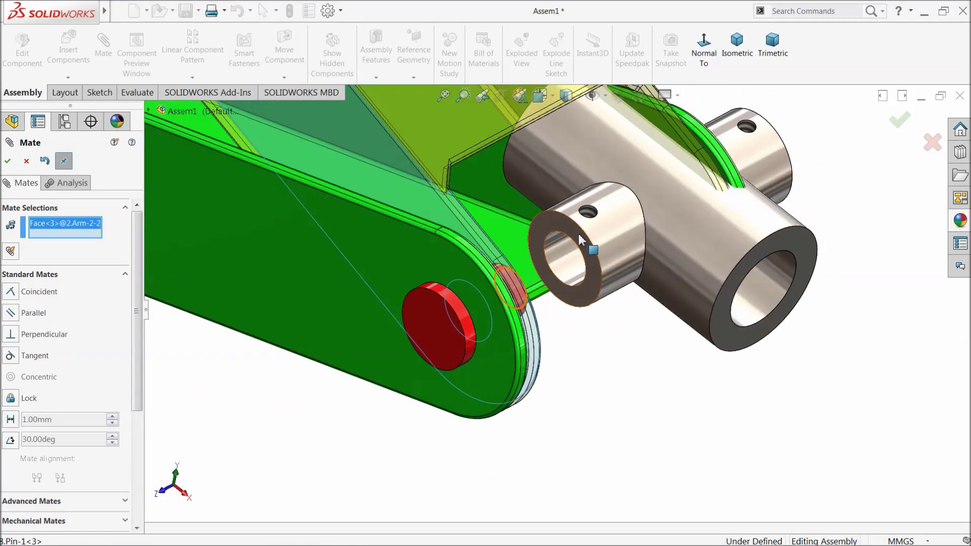
pyautogui.click(589, 246)
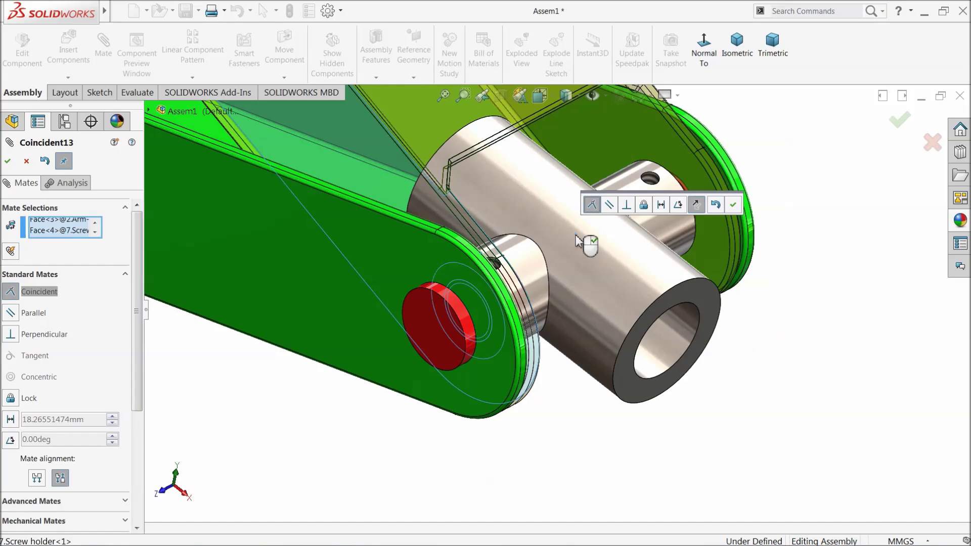
pyautogui.click(734, 205)
pyautogui.scroll(5, 511, 285)
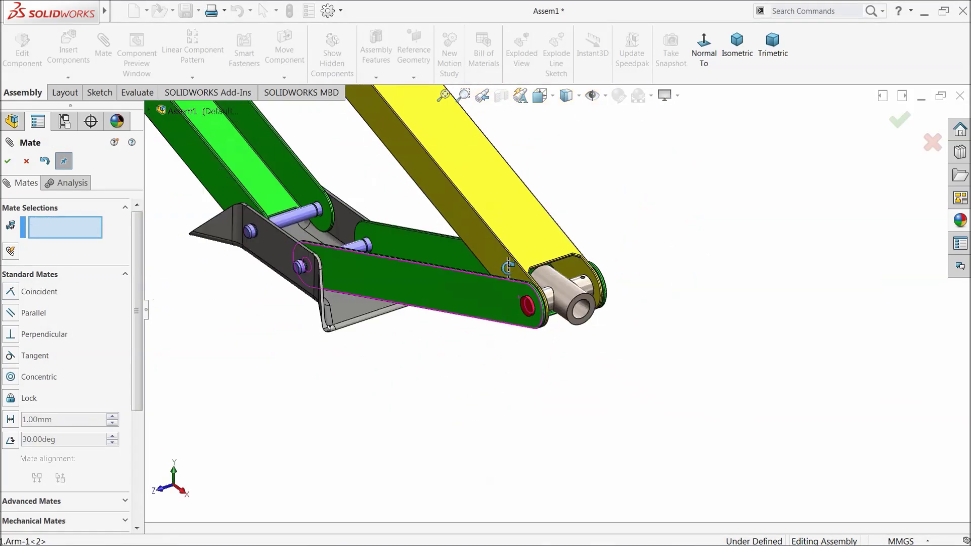
pyautogui.scroll(5, 511, 284)
pyautogui.scroll(-5, 496, 275)
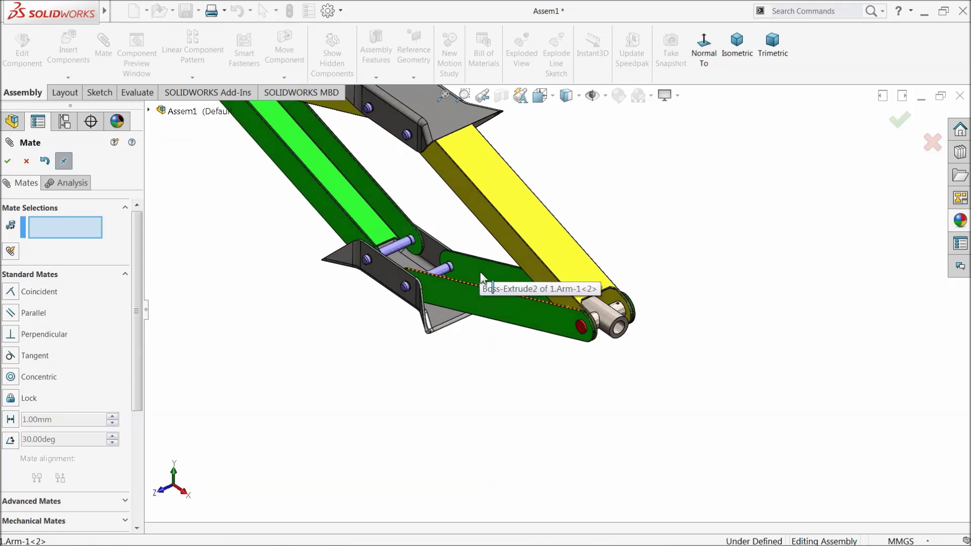
pyautogui.scroll(-2, 608, 304)
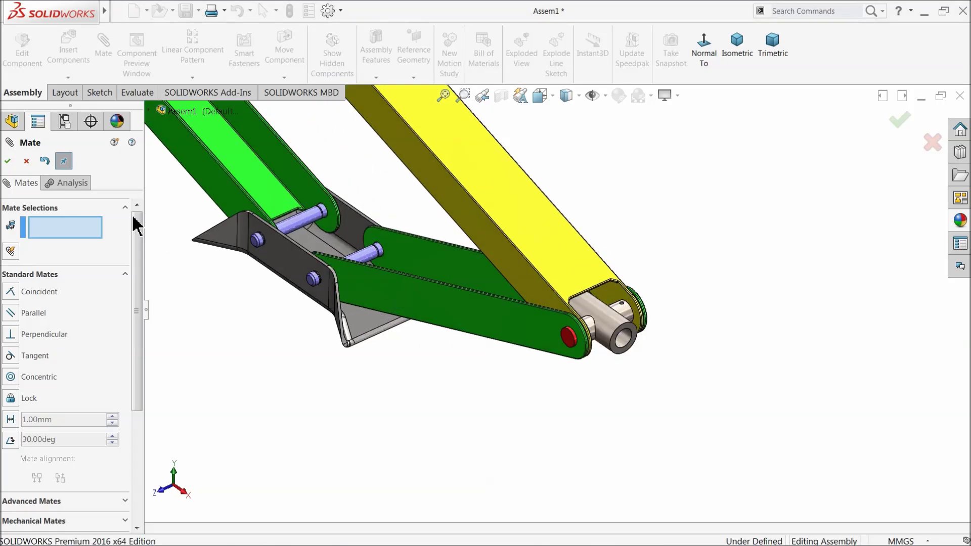
pyautogui.click(26, 161)
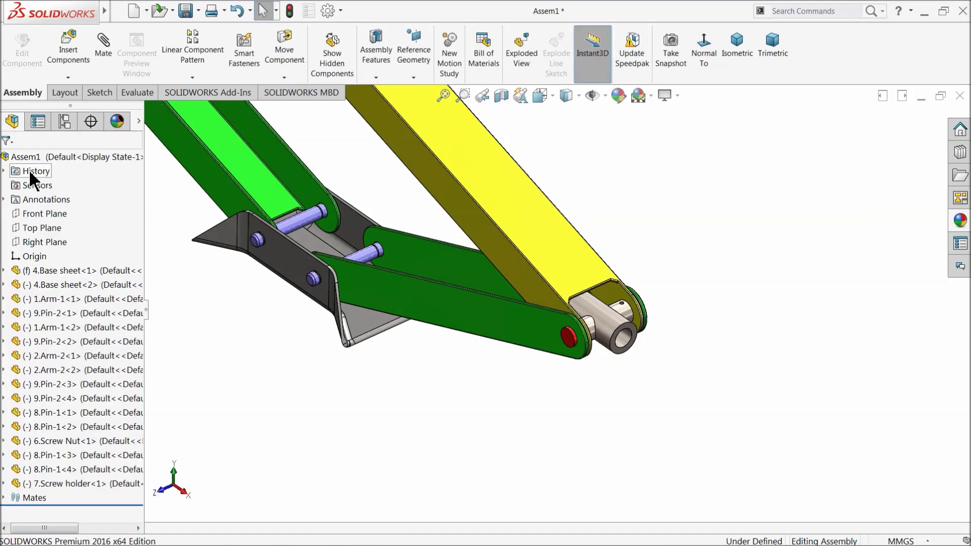
# Mate the Top Plane of 7.Screw holder parallel to the underside face of the lower 4.Base sheet
pyautogui.click(604, 334)
pyautogui.click(7, 485)
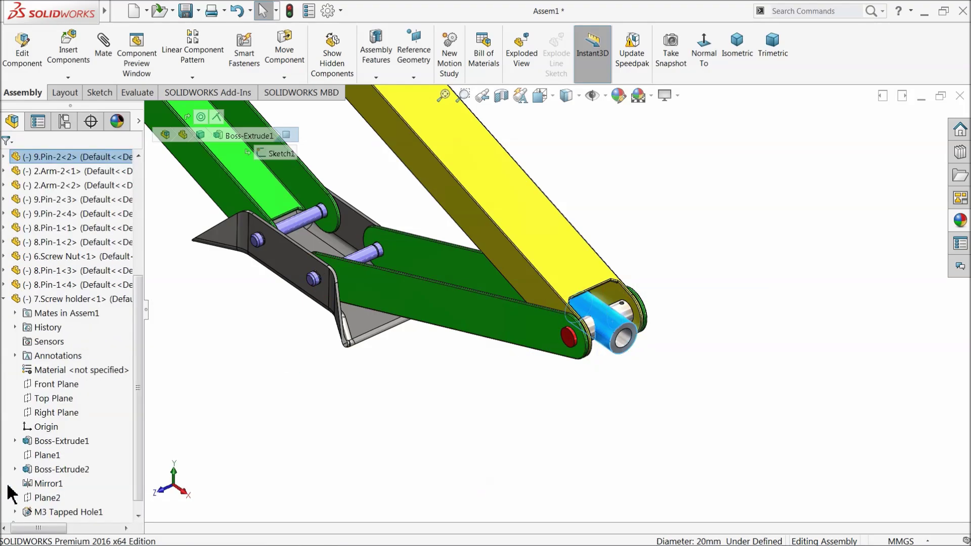
pyautogui.click(51, 398)
pyautogui.moveTo(408, 427); pyautogui.dragTo(409, 397, button='middle')
pyautogui.moveTo(387, 357); pyautogui.dragTo(466, 273, button='middle')
pyautogui.click(373, 307)
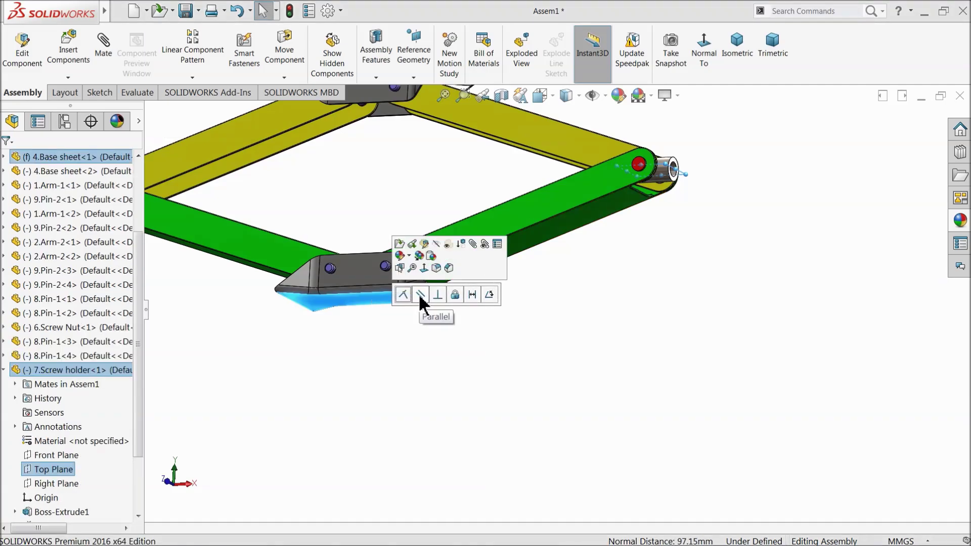
pyautogui.click(419, 298)
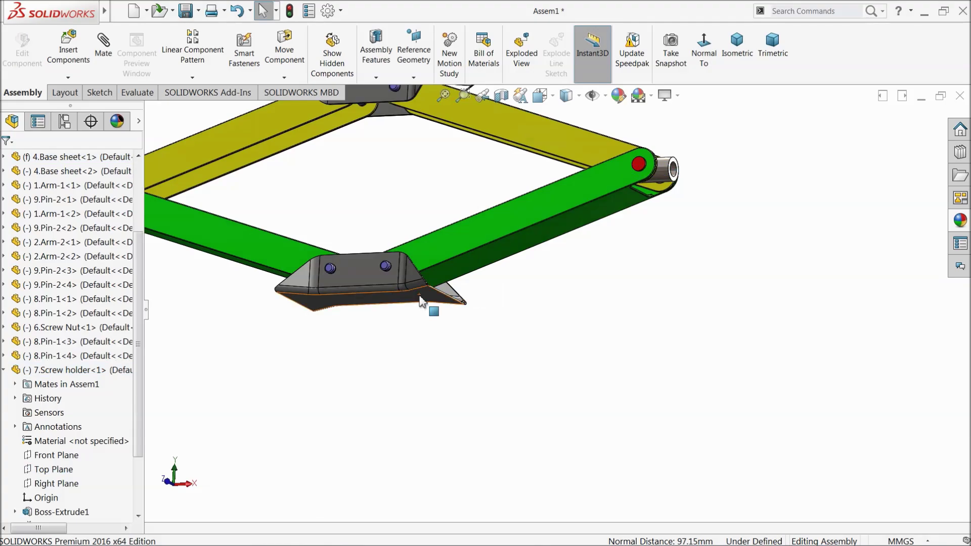
# Move the upper 4.Base sheet to check how the linkage and screw holder move together
pyautogui.scroll(2, 412, 302)
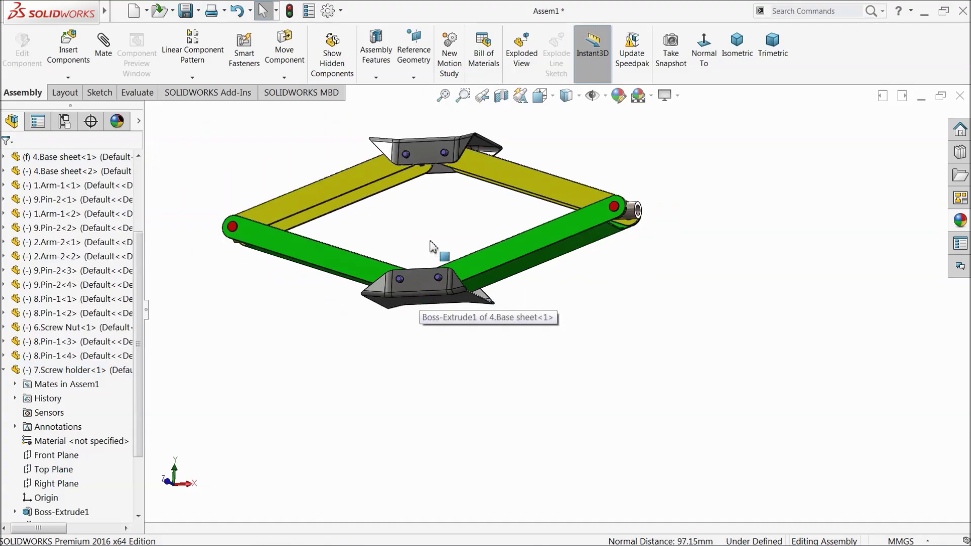
pyautogui.moveTo(429, 241); pyautogui.dragTo(418, 343, button='middle')
pyautogui.scroll(-2, 535, 263)
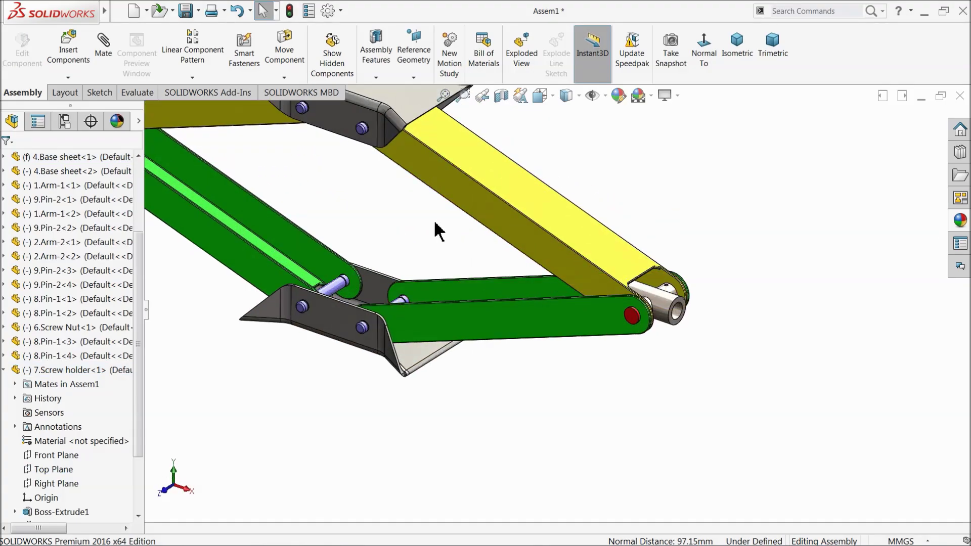
pyautogui.moveTo(358, 130); pyautogui.dragTo(326, 172)
pyautogui.scroll(4, 373, 229)
pyautogui.scroll(-3, 445, 261)
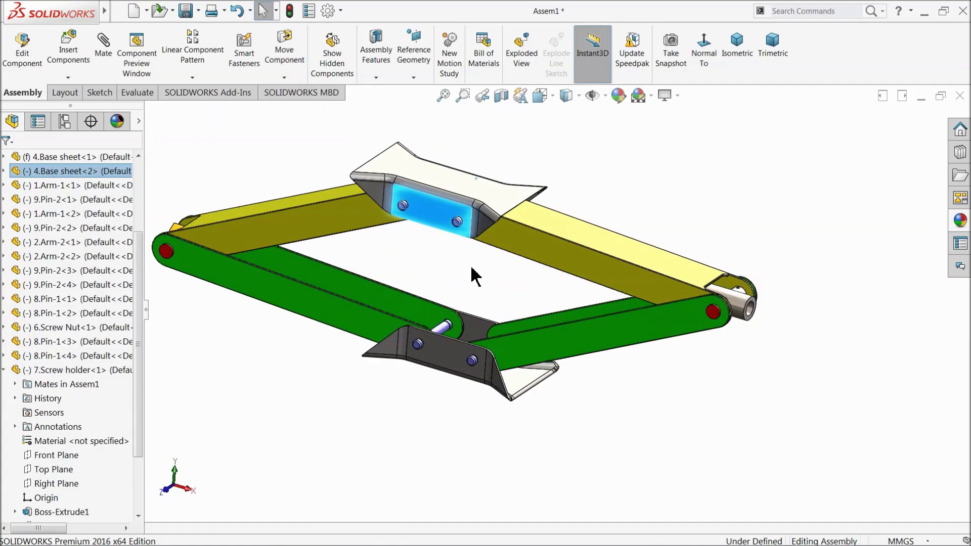
pyautogui.click(205, 128)
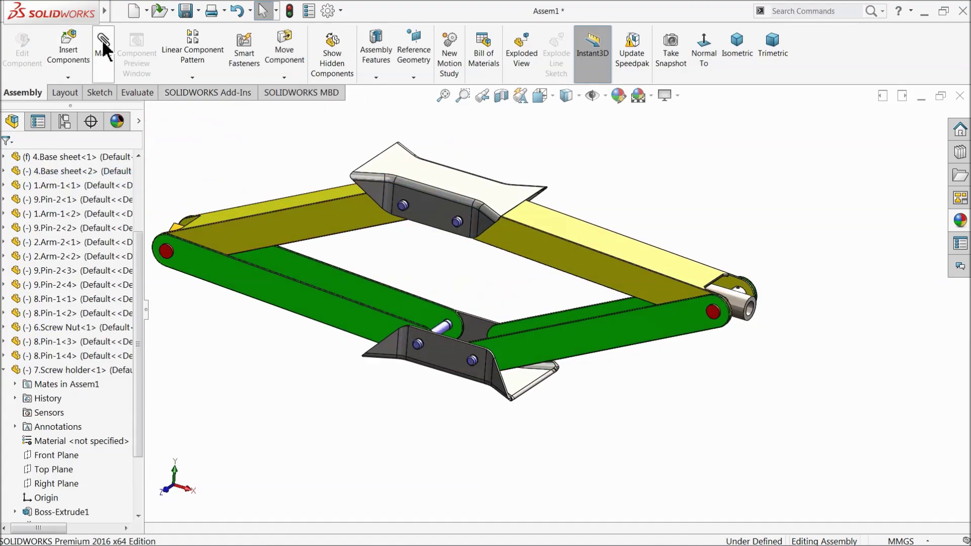
# Insert the 5.Screw Rod part into the assembly across the middle of the jack
pyautogui.click(75, 46)
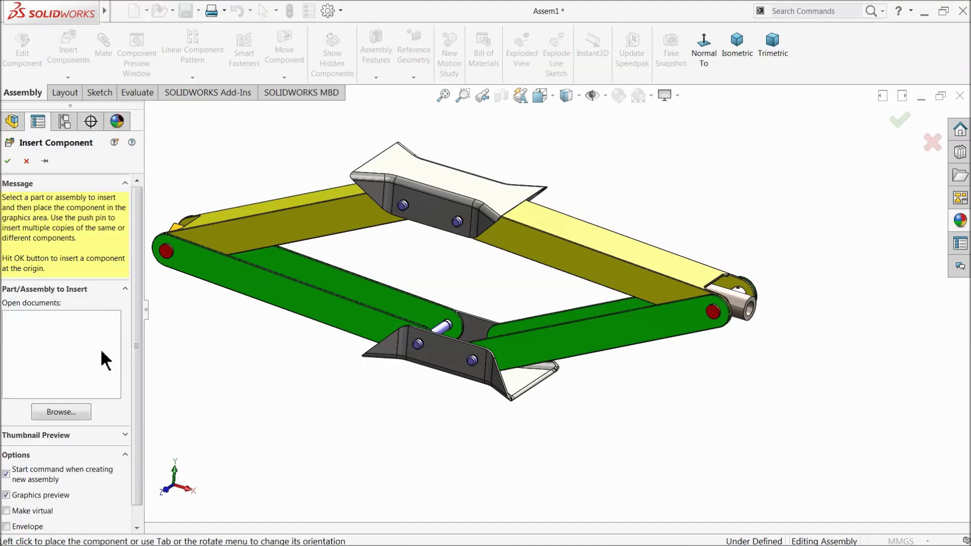
pyautogui.click(57, 412)
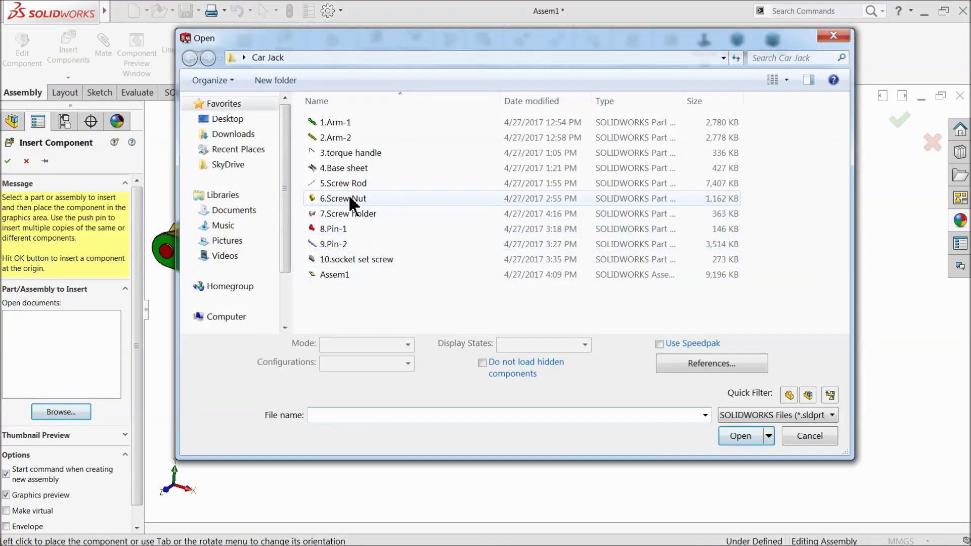
pyautogui.click(346, 183)
pyautogui.click(732, 430)
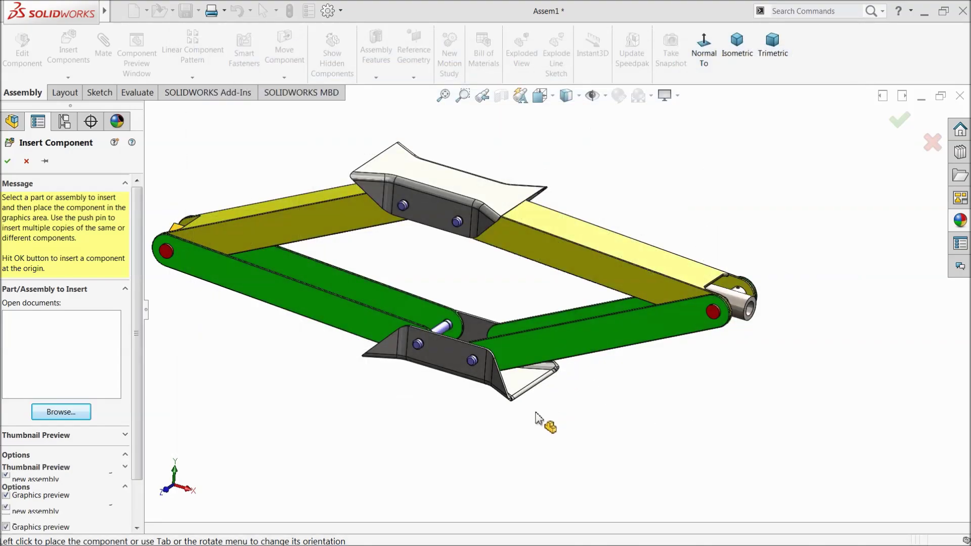
pyautogui.click(516, 299)
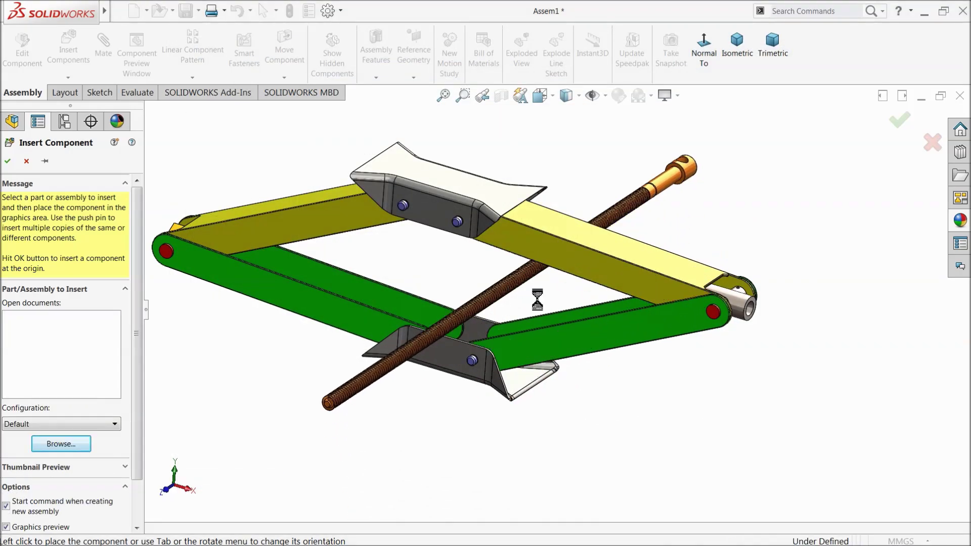
# Mate the smooth shank of 5.Screw Rod concentric with the 12 mm main bore of 7.Screw holder
pyautogui.scroll(-5, 685, 240)
pyautogui.click(104, 56)
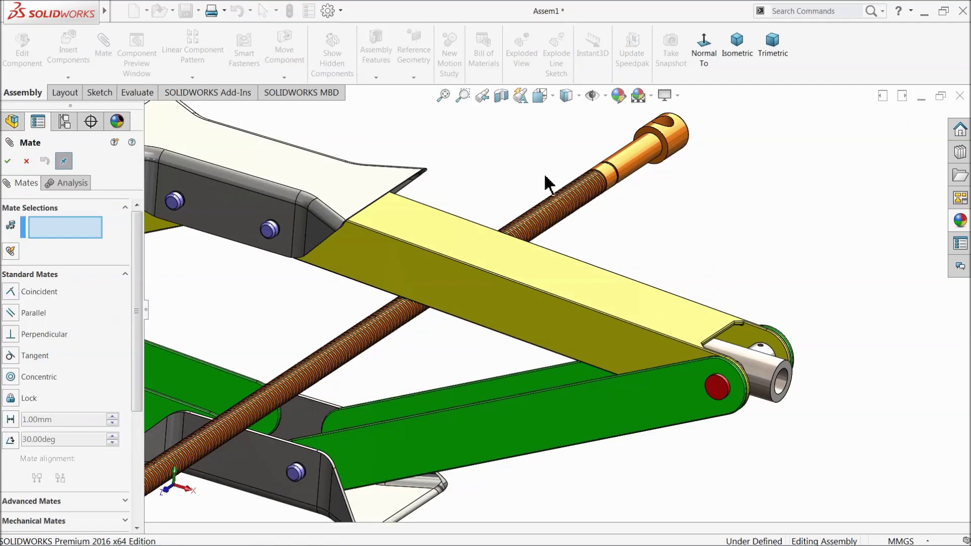
pyautogui.click(630, 162)
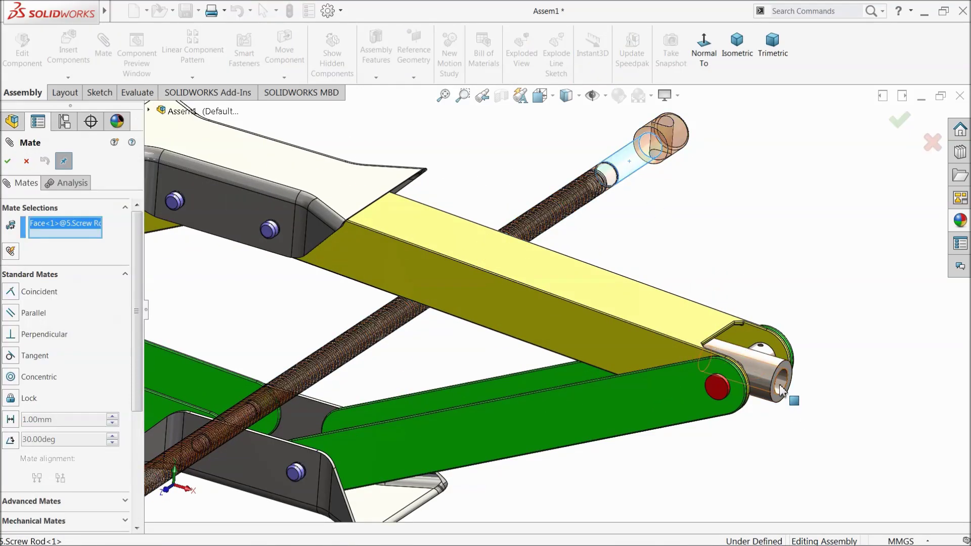
pyautogui.click(783, 391)
pyautogui.scroll(5, 759, 411)
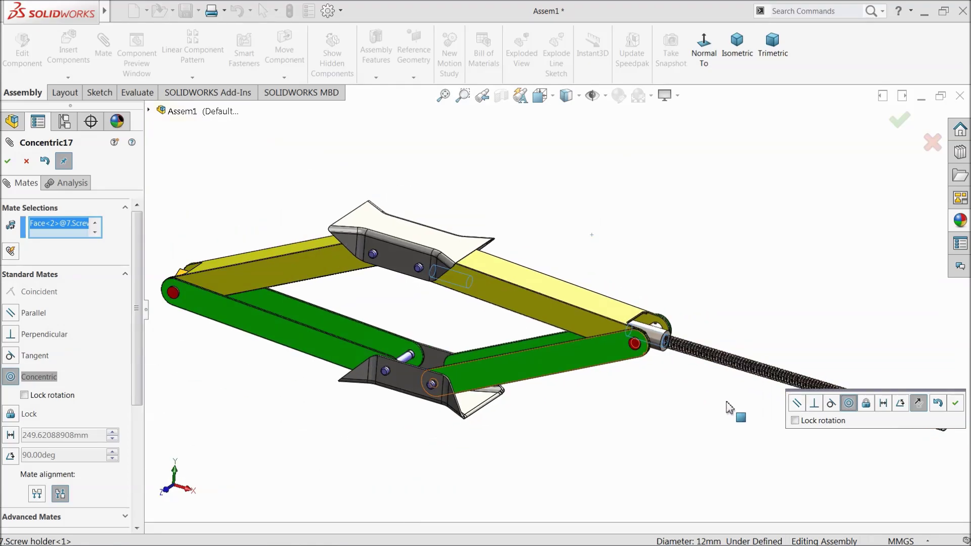
pyautogui.click(956, 404)
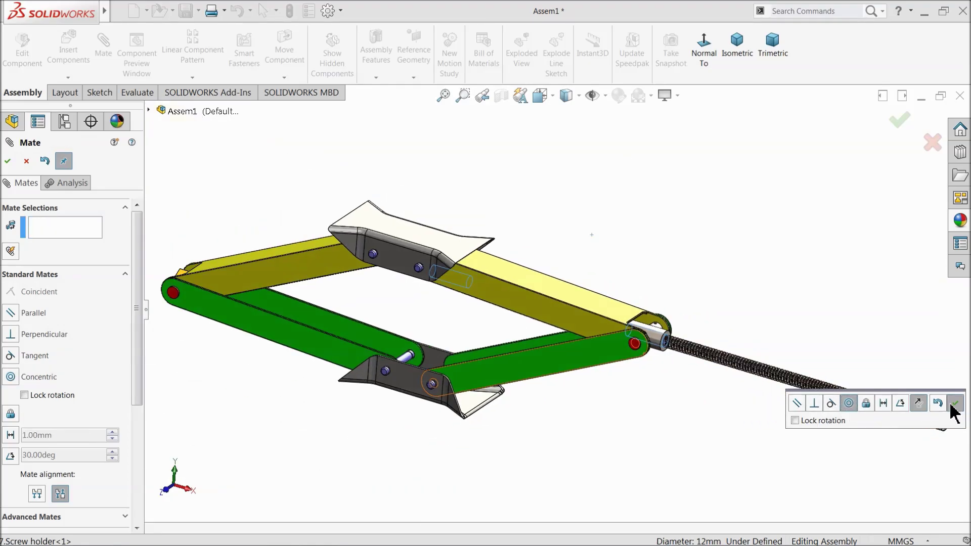
# Slide the screw rod outward along its axis until its head is clear of the screw holder
pyautogui.scroll(-3, 792, 411)
pyautogui.scroll(2, 791, 412)
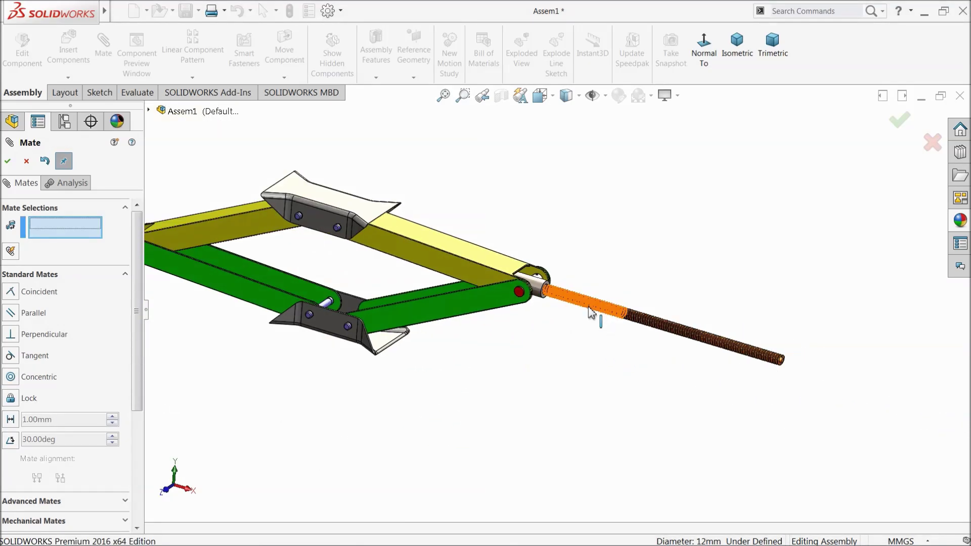
pyautogui.scroll(-4, 759, 357)
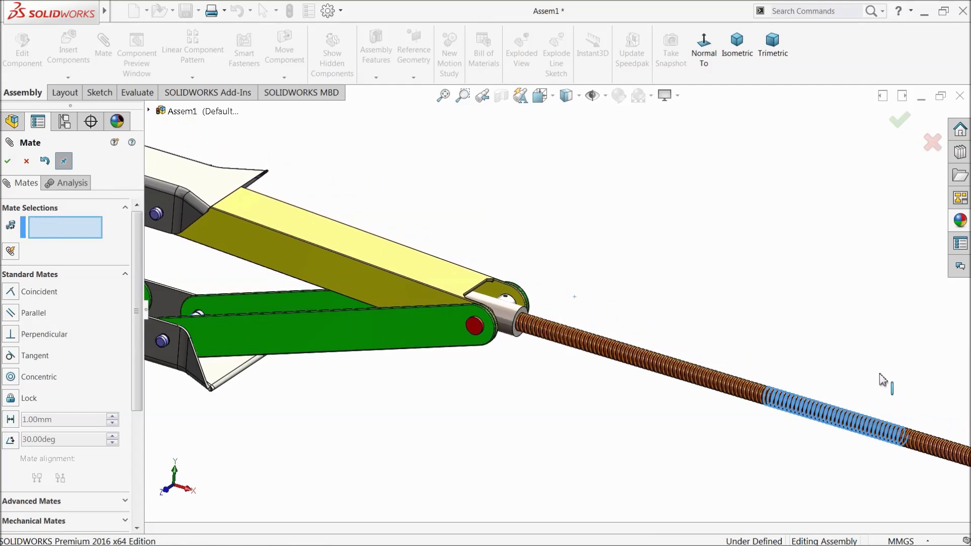
pyautogui.scroll(-3, 883, 382)
pyautogui.scroll(-2, 636, 388)
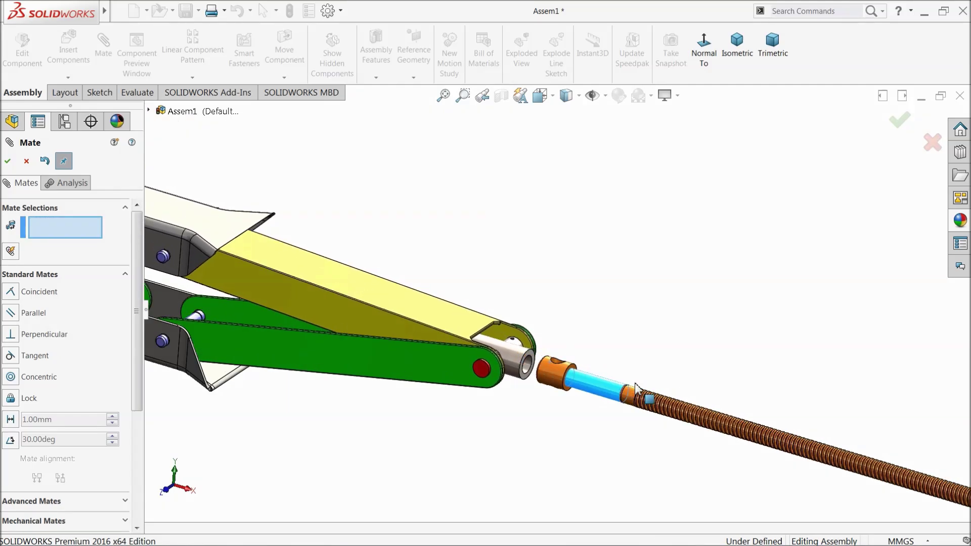
pyautogui.moveTo(636, 388); pyautogui.dragTo(671, 402)
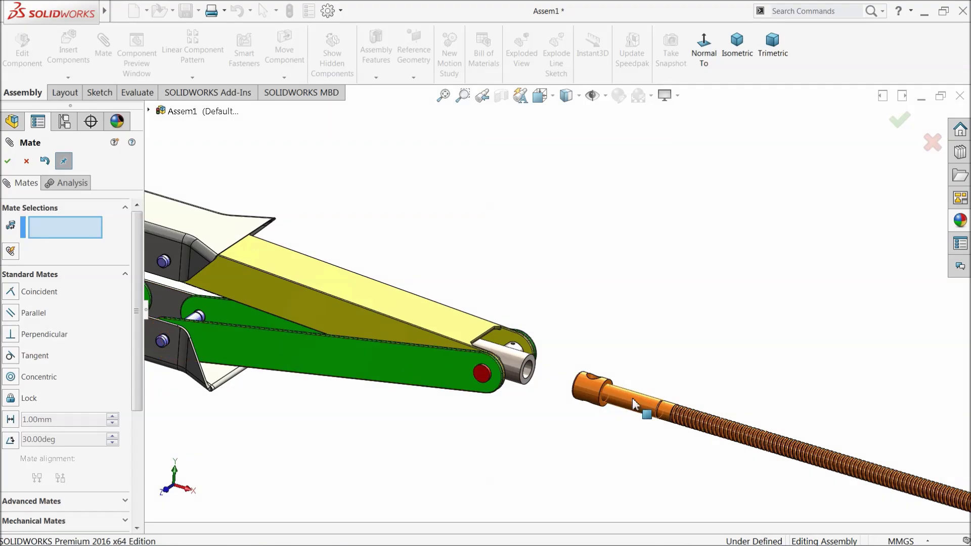
# Flip the alignment of the concentric mate between 5.Screw Rod and 7.Screw holder so the rod's head faces outward
pyautogui.moveTo(135, 374); pyautogui.dragTo(139, 456)
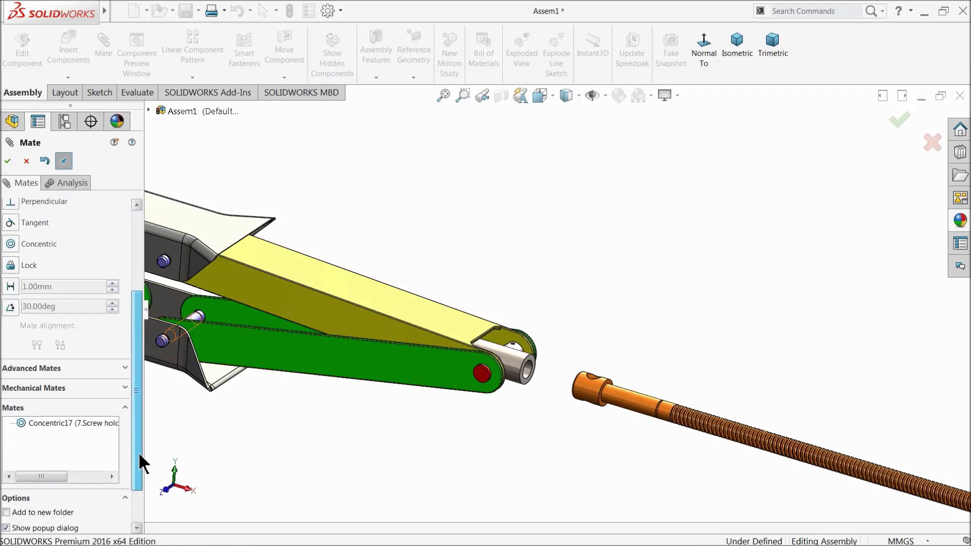
pyautogui.click(72, 420)
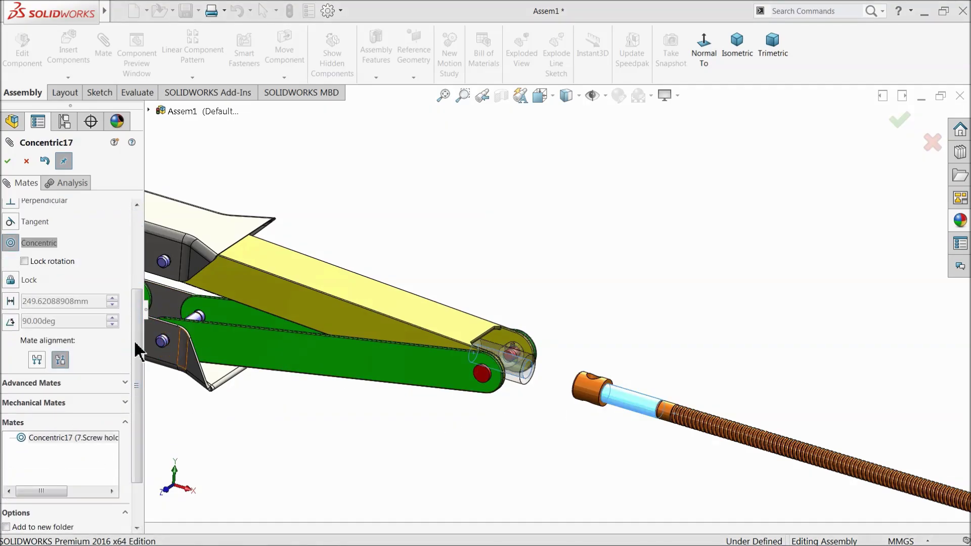
pyautogui.click(36, 360)
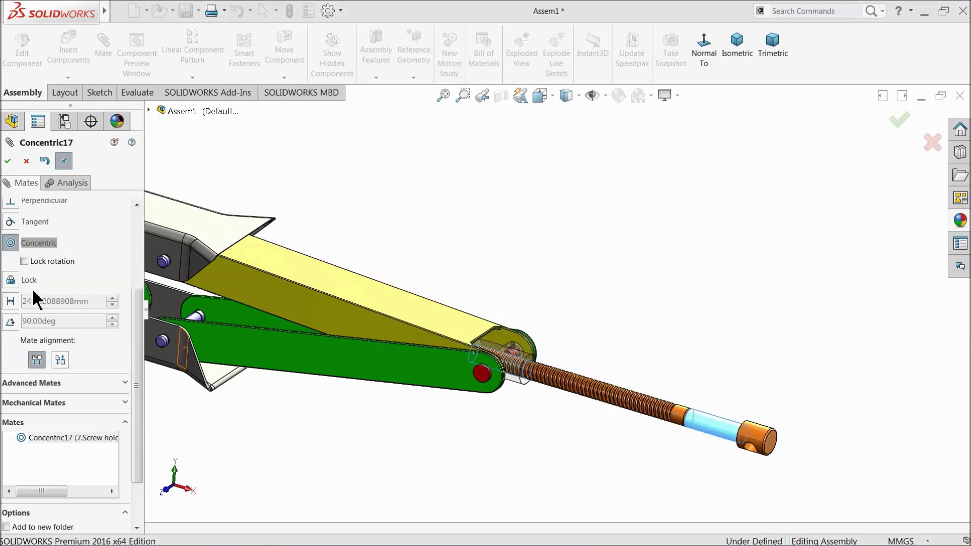
pyautogui.click(8, 161)
pyautogui.scroll(2, 620, 398)
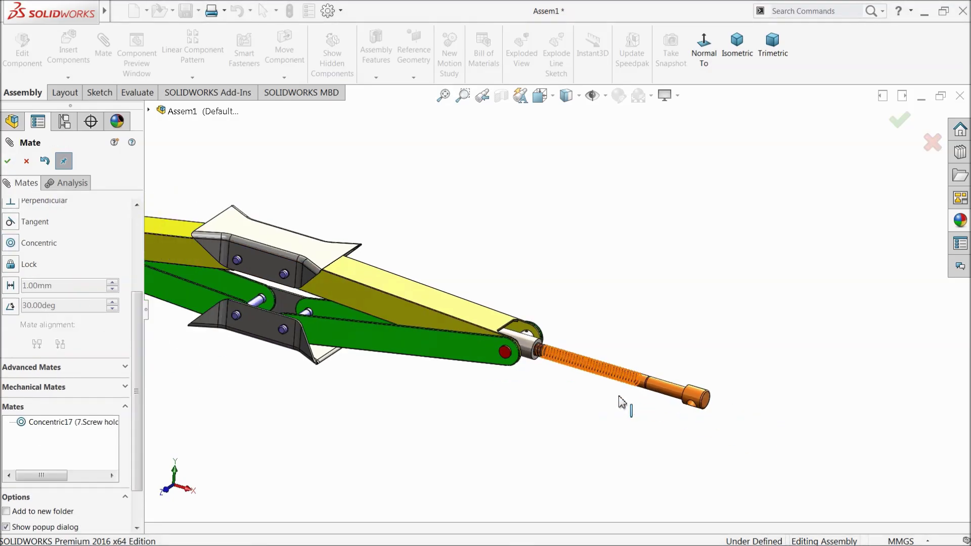
# Slide the screw rod into the screw holder and mate the holder's outer end face coincident with the inner face of the rod's head
pyautogui.scroll(-4, 667, 387)
pyautogui.moveTo(659, 360); pyautogui.dragTo(404, 305)
pyautogui.scroll(-5, 464, 299)
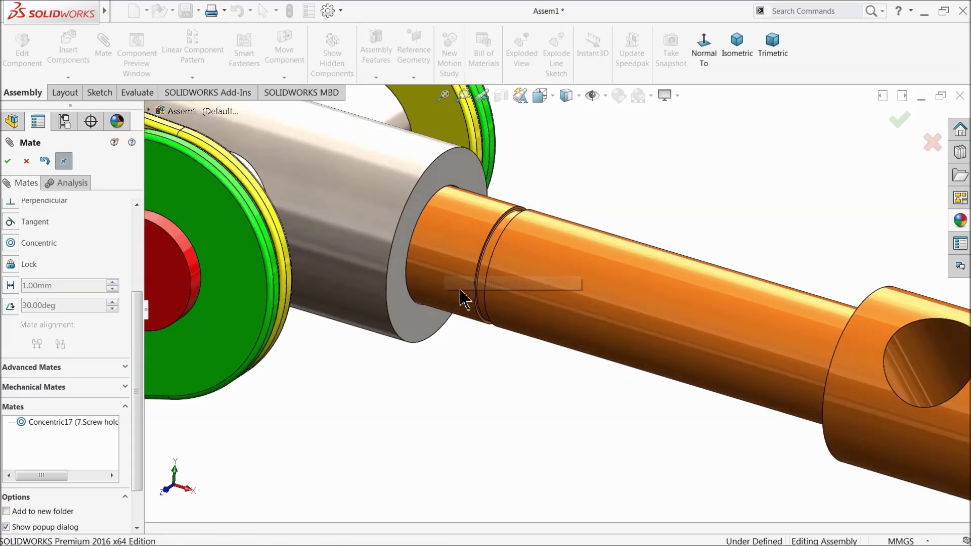
pyautogui.click(414, 206)
pyautogui.scroll(3, 423, 240)
pyautogui.moveTo(711, 275); pyautogui.dragTo(761, 322, button='middle')
pyautogui.scroll(-4, 774, 314)
pyautogui.click(776, 295)
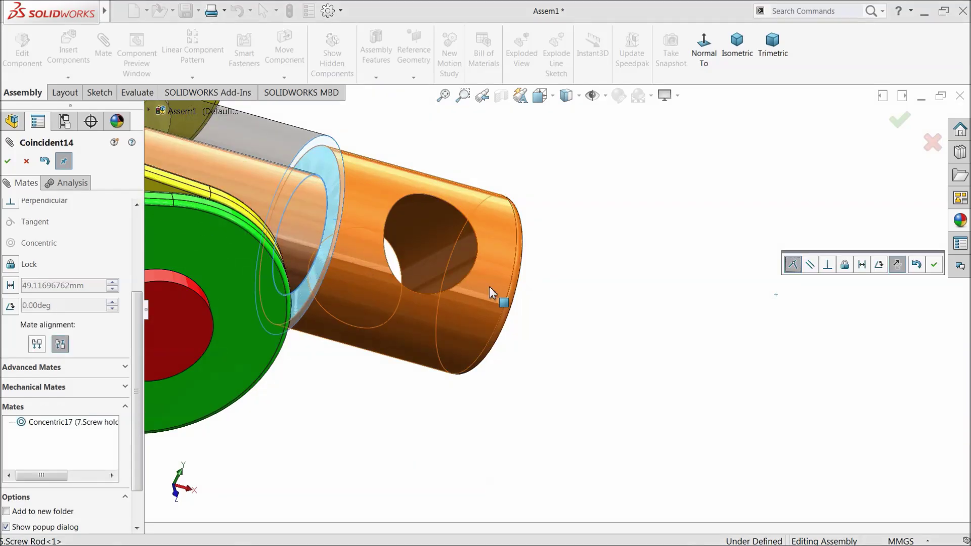
pyautogui.scroll(3, 473, 292)
pyautogui.click(933, 265)
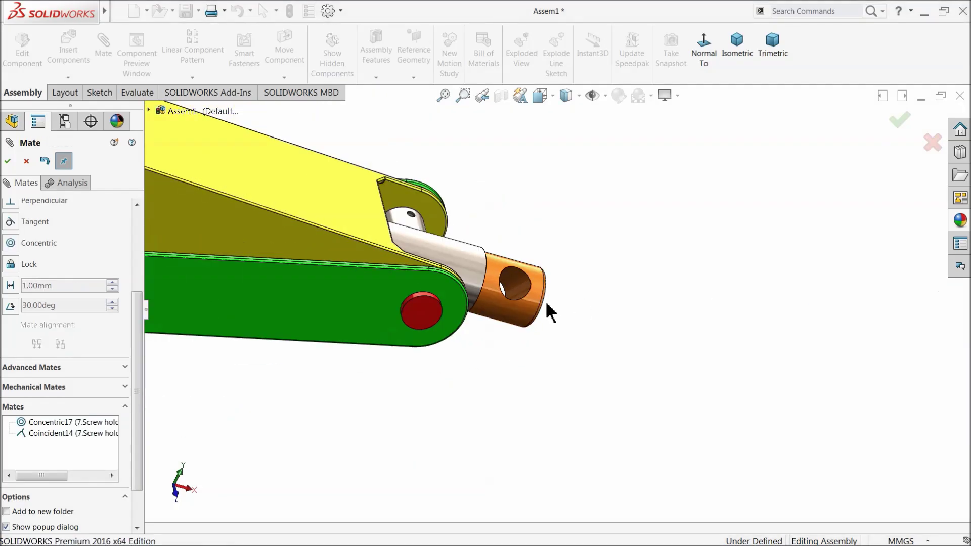
pyautogui.click(7, 162)
# Raise the upper 4.Base sheet to open up the jack linkage around the screw rod
pyautogui.scroll(4, 359, 291)
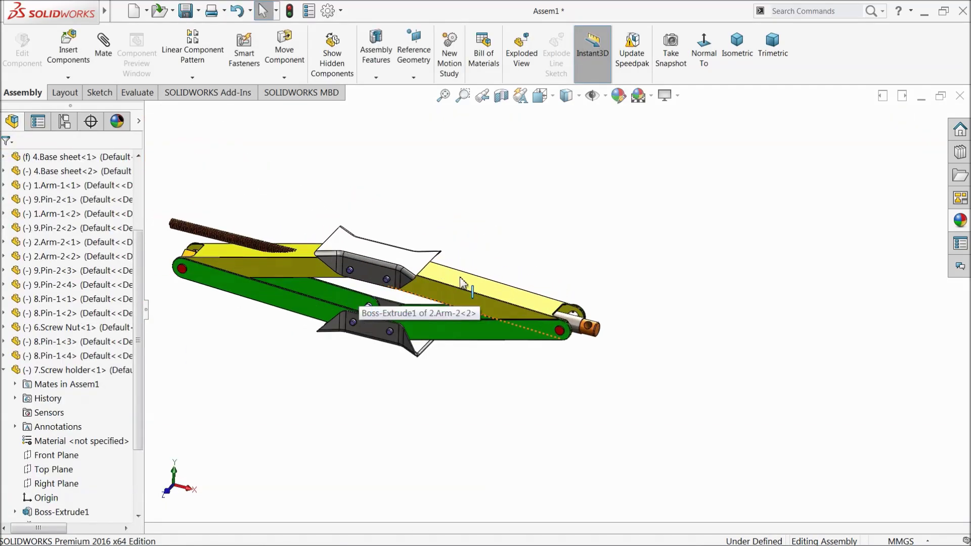
pyautogui.moveTo(372, 272); pyautogui.dragTo(387, 213)
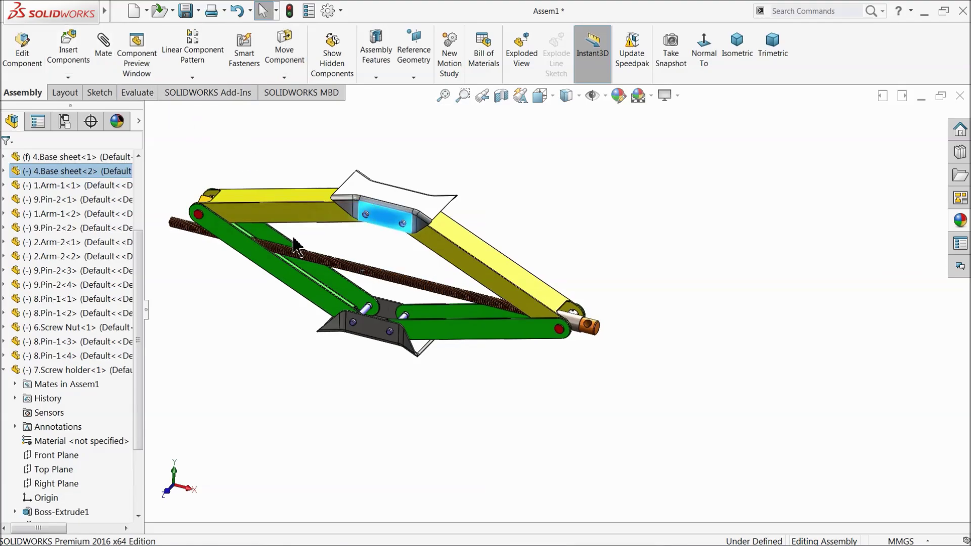
pyautogui.scroll(-5, 260, 248)
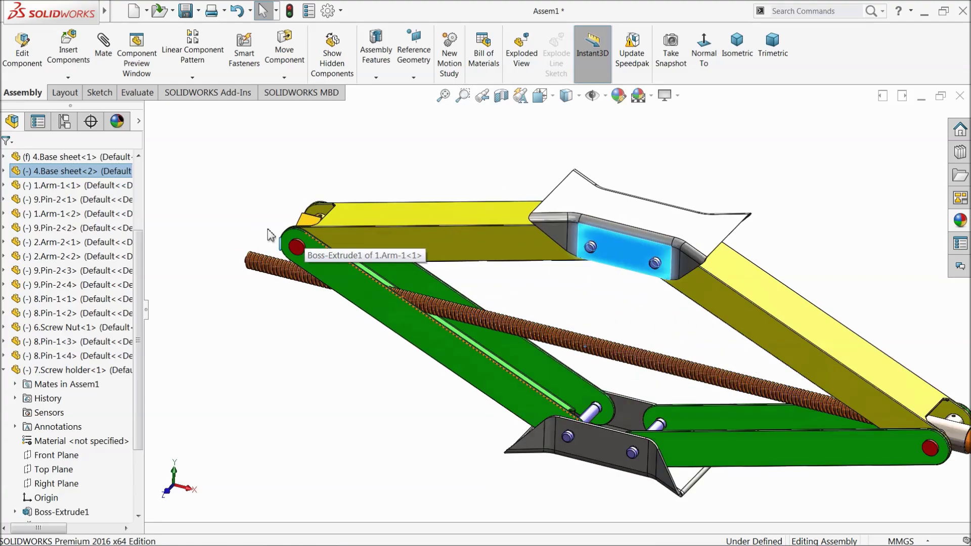
pyautogui.scroll(3, 423, 286)
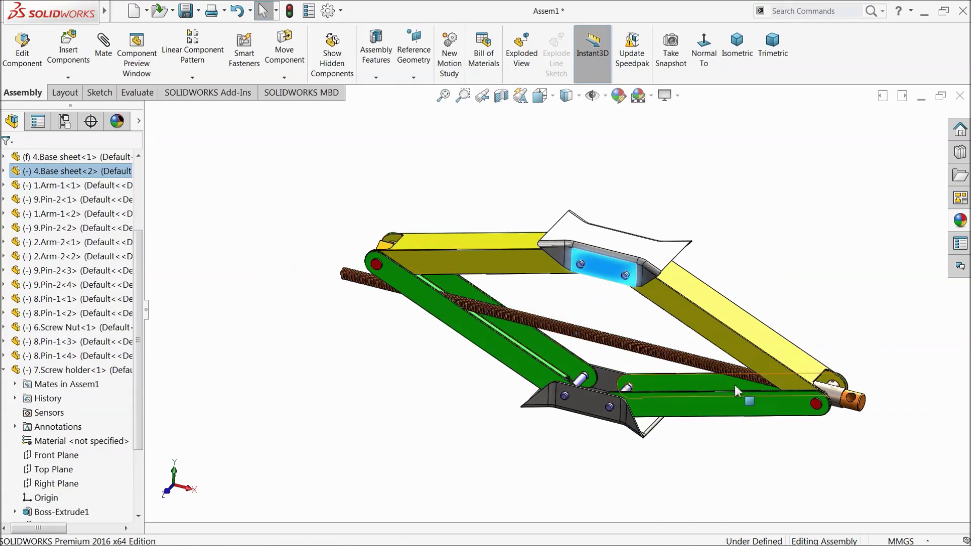
# Delete the Parallel3 mate that holds 7.Screw holder parallel to the lower 4.Base sheet
pyautogui.moveTo(134, 354); pyautogui.dragTo(145, 453)
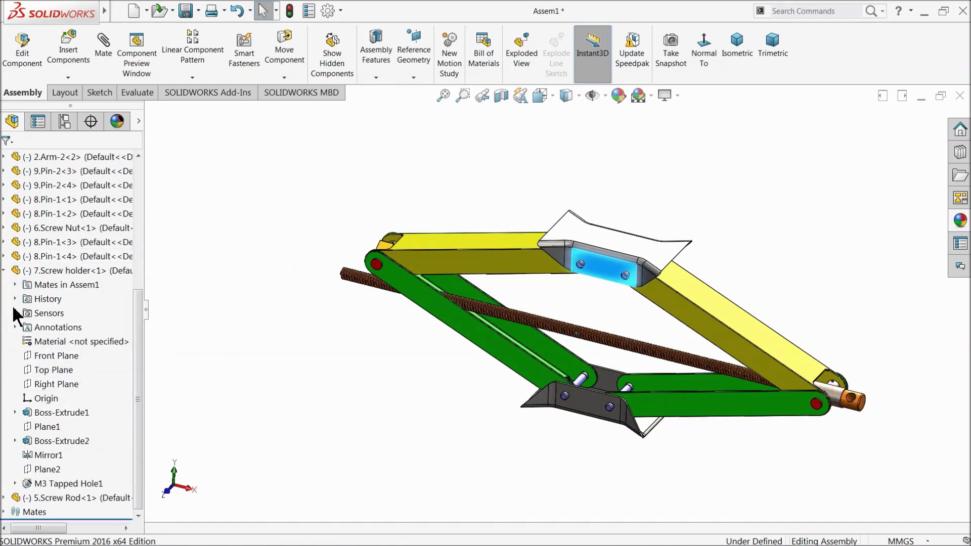
pyautogui.click(4, 271)
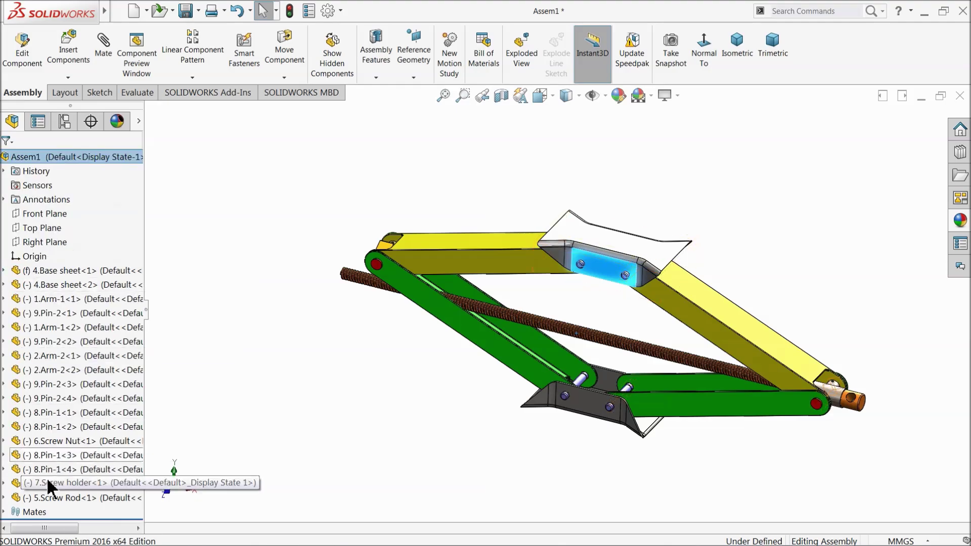
pyautogui.click(4, 512)
pyautogui.scroll(-3, 26, 493)
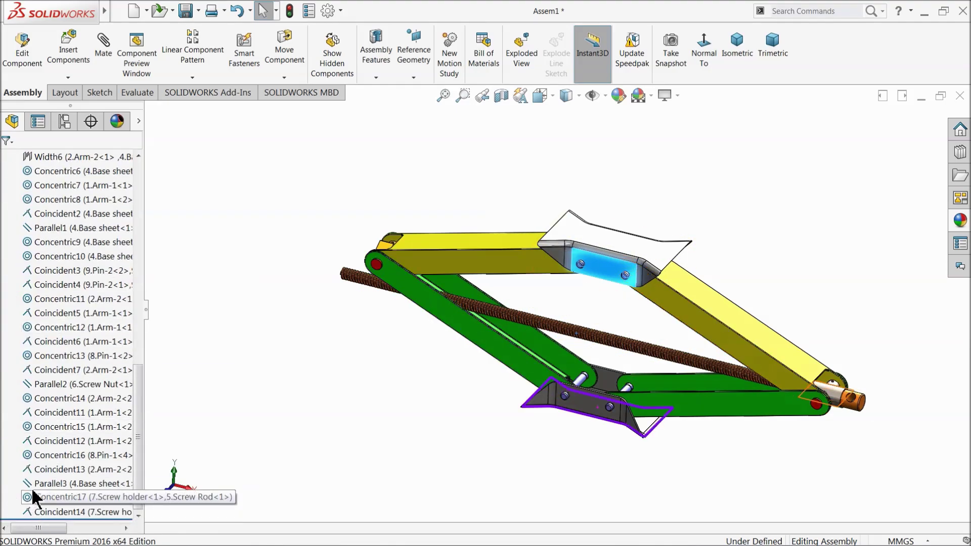
pyautogui.click(50, 484)
pyautogui.scroll(-4, 774, 399)
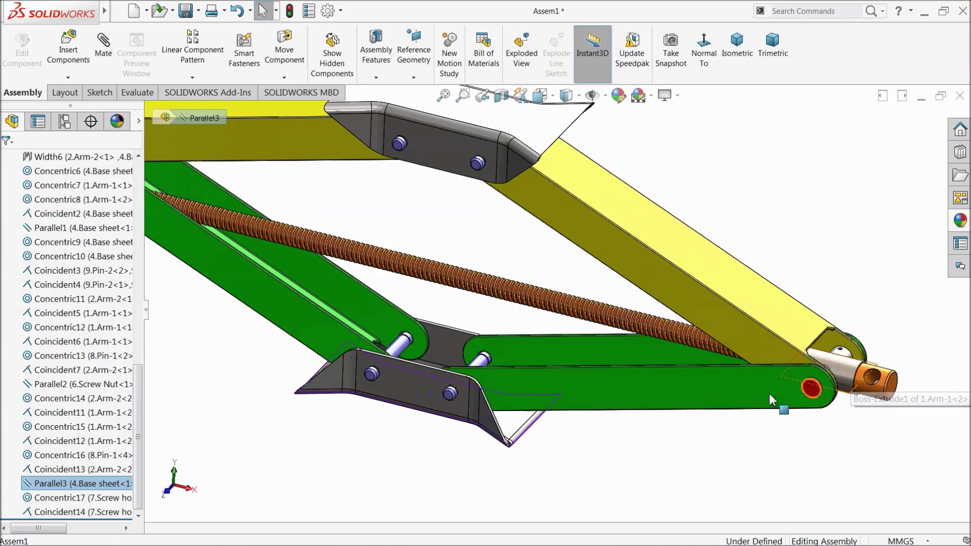
pyautogui.click(31, 485)
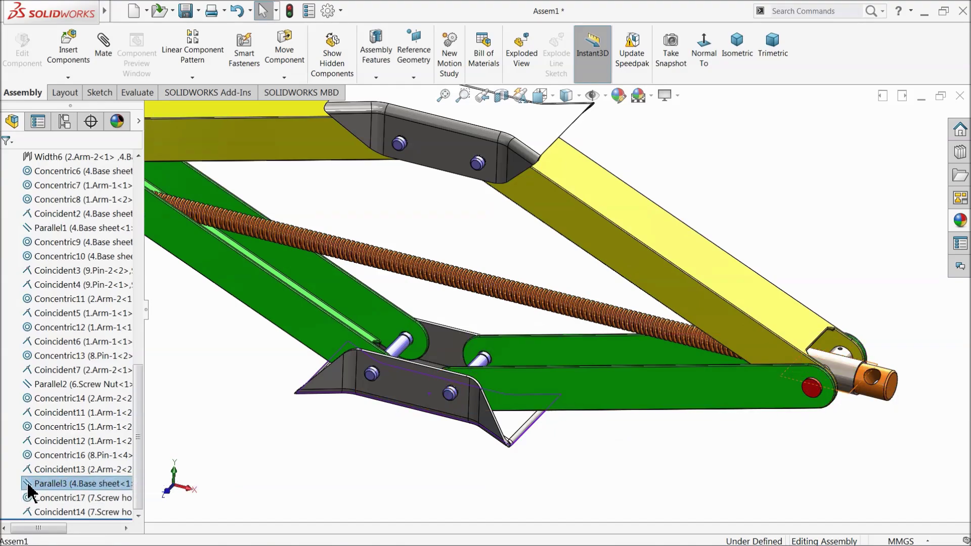
pyautogui.rightClick(31, 487)
pyautogui.click(69, 387)
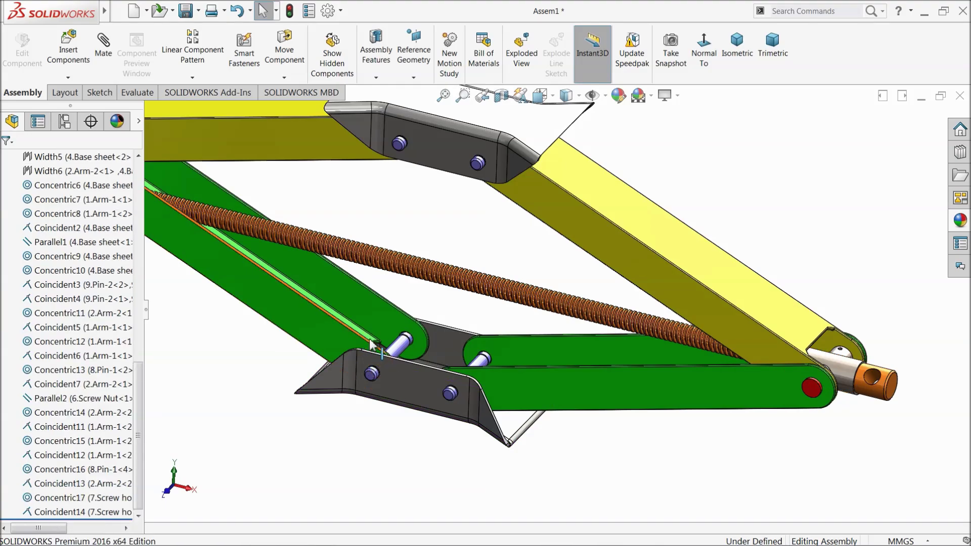
# Delete the Parallel2 mate from the mates of 6.Screw Nut
pyautogui.press('z')
pyautogui.moveTo(312, 369); pyautogui.dragTo(337, 380, button='middle')
pyautogui.scroll(-5, 280, 264)
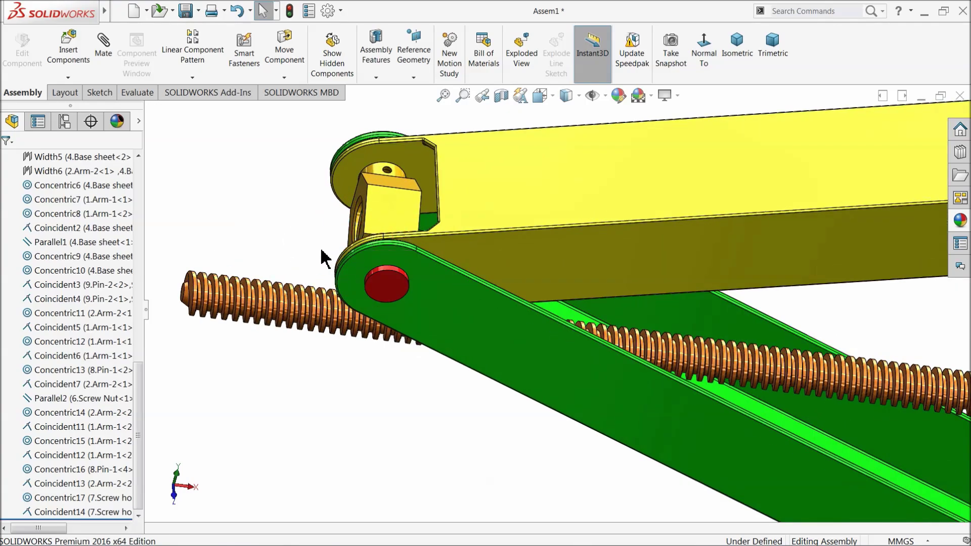
pyautogui.scroll(-2, 358, 217)
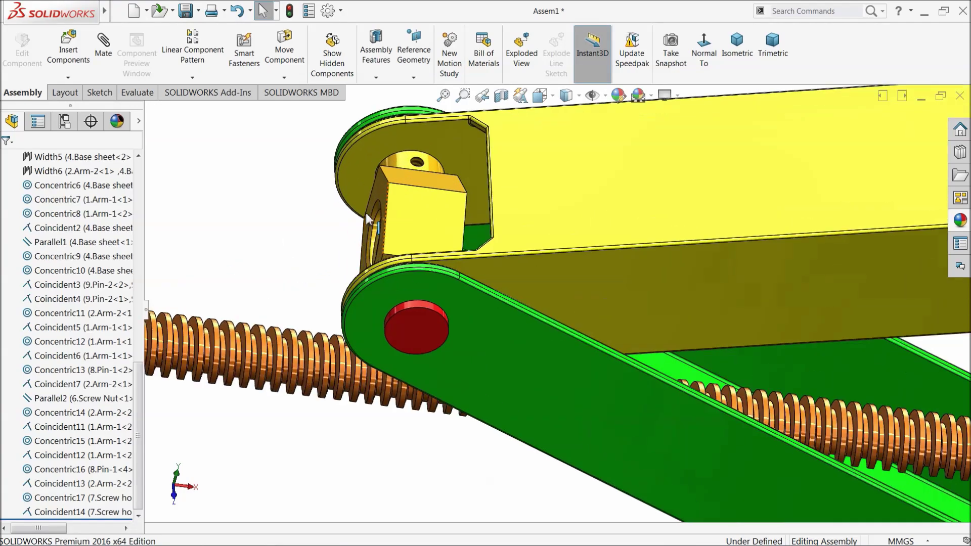
pyautogui.click(405, 204)
pyautogui.click(4, 157)
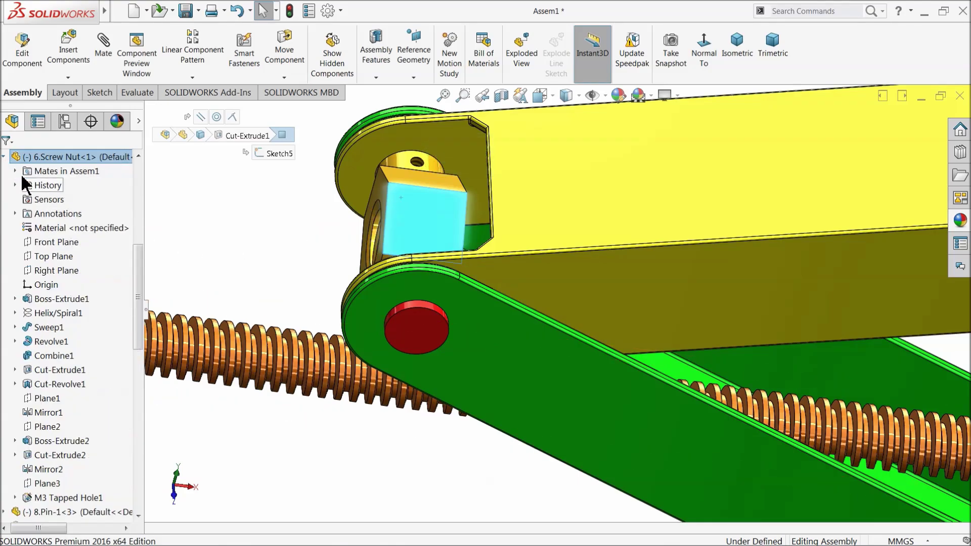
pyautogui.click(15, 172)
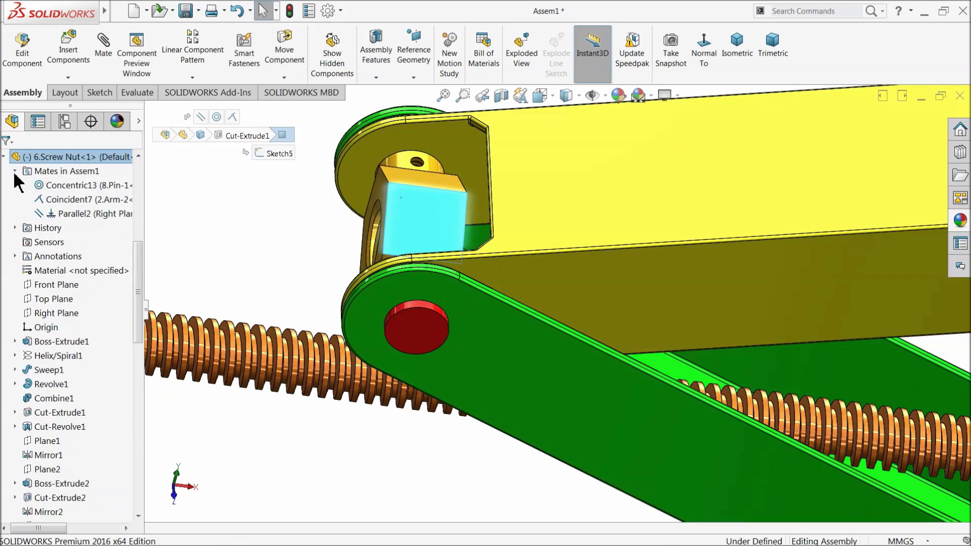
pyautogui.click(44, 215)
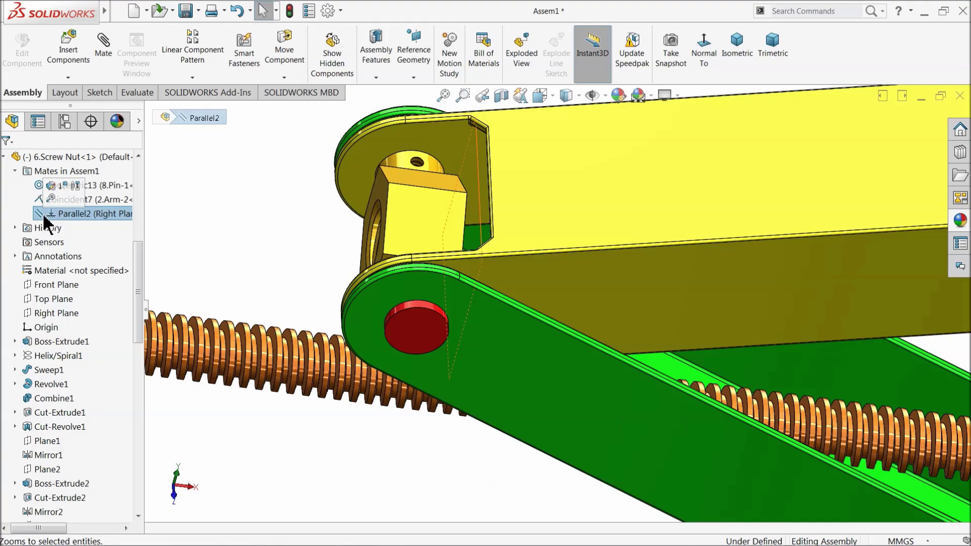
pyautogui.rightClick(46, 223)
pyautogui.click(81, 266)
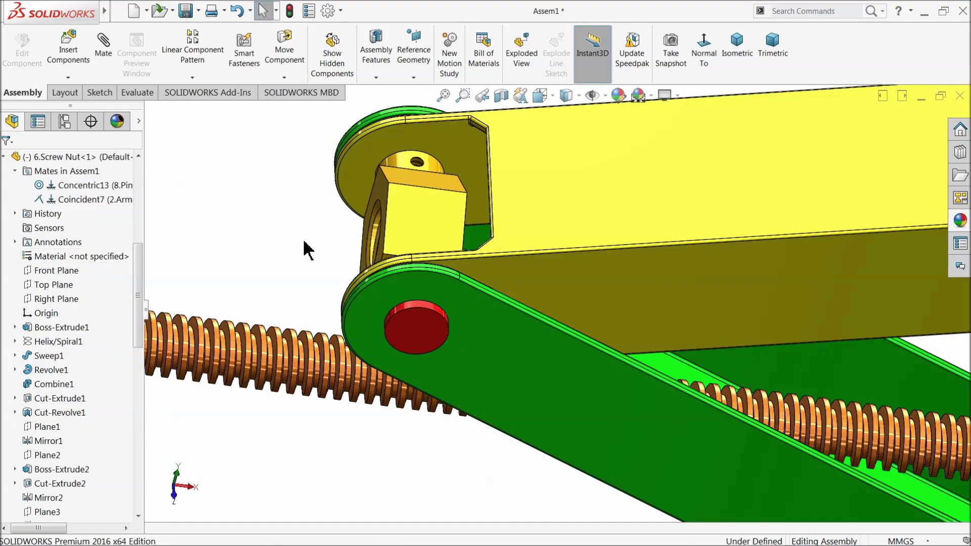
# Start a Screw mechanical mate for joining 6.Screw Nut to 5.Screw Rod
pyautogui.scroll(3, 291, 272)
pyautogui.moveTo(549, 306); pyautogui.dragTo(574, 320, button='middle')
pyautogui.scroll(-4, 475, 291)
pyautogui.scroll(-4, 520, 339)
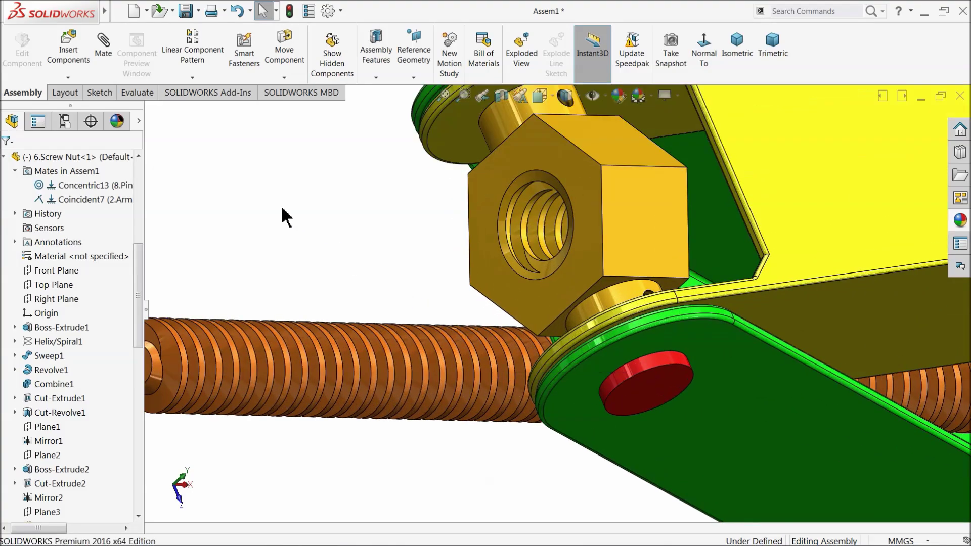
pyautogui.click(15, 171)
pyautogui.click(4, 157)
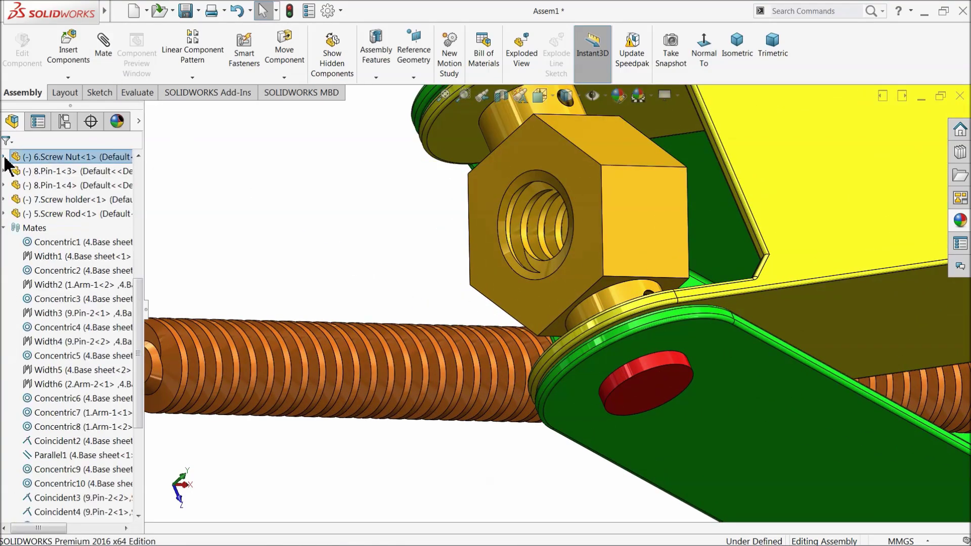
pyautogui.click(104, 55)
pyautogui.click(28, 277)
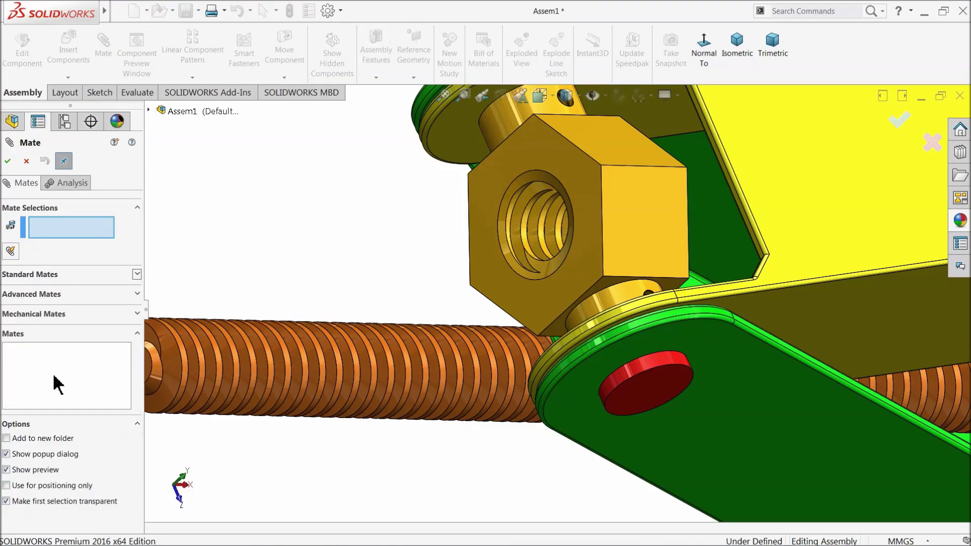
pyautogui.click(44, 316)
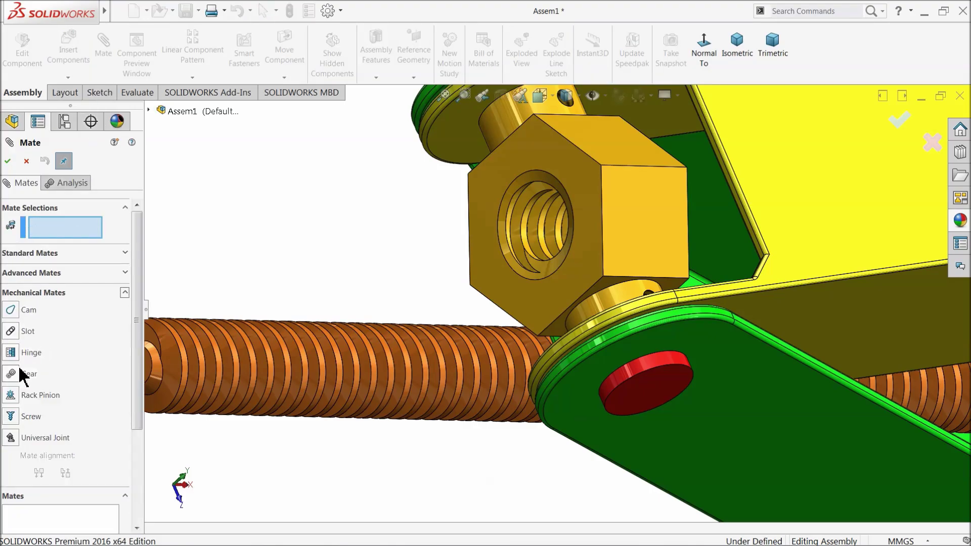
pyautogui.click(17, 419)
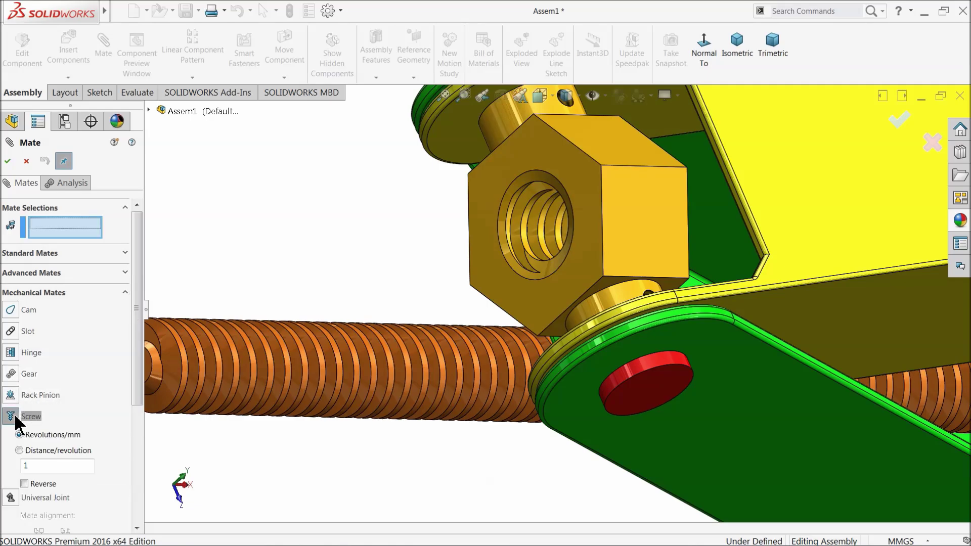
pyautogui.click(549, 273)
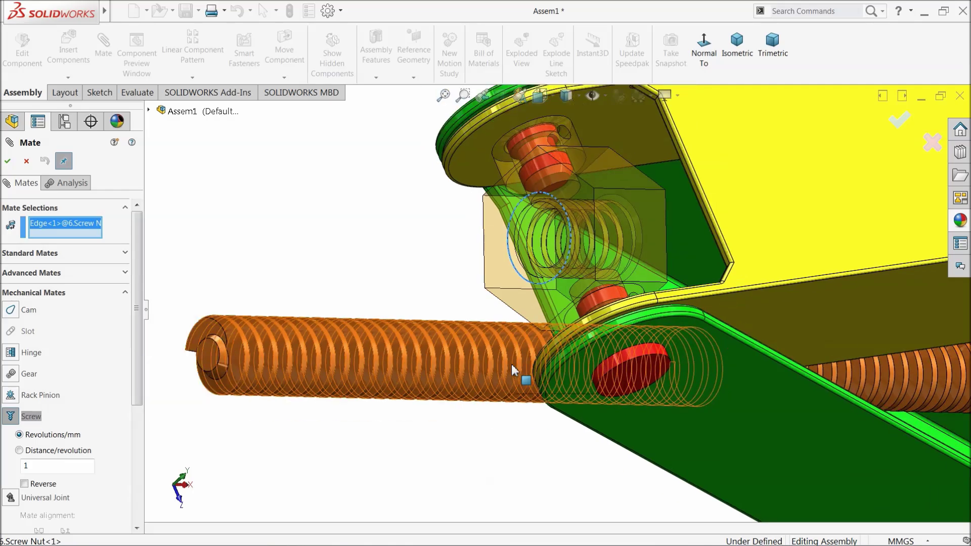
pyautogui.scroll(2, 511, 364)
pyautogui.click(508, 366)
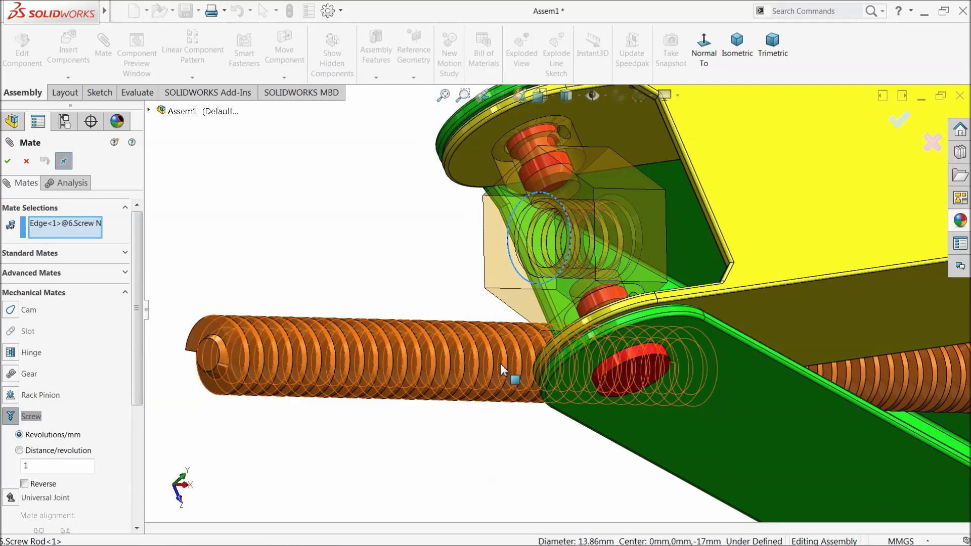
pyautogui.rightClick(66, 232)
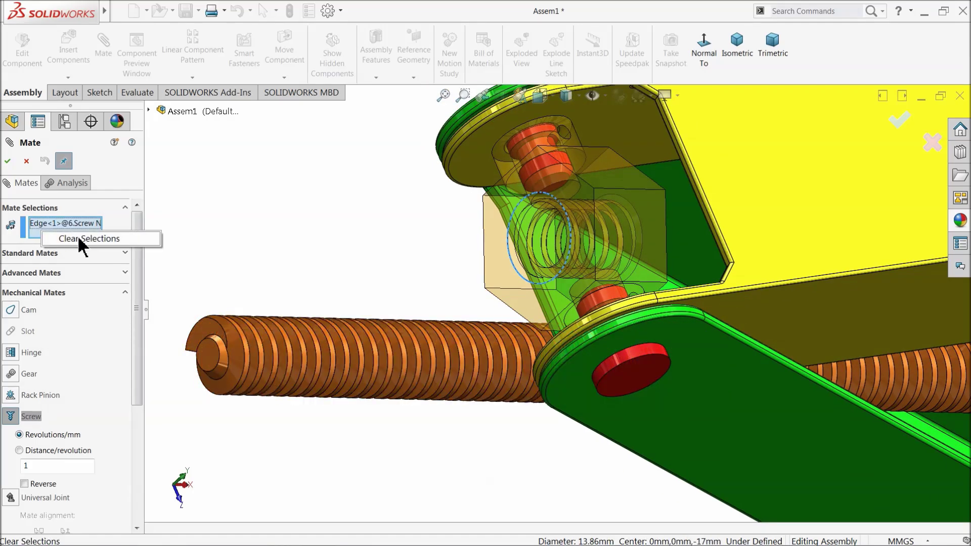
pyautogui.click(77, 237)
# Switch the Screw mate to distance per revolution, try thread faces of 6.Screw Nut and 5.Screw Rod, and clear the selections
pyautogui.scroll(-5, 540, 250)
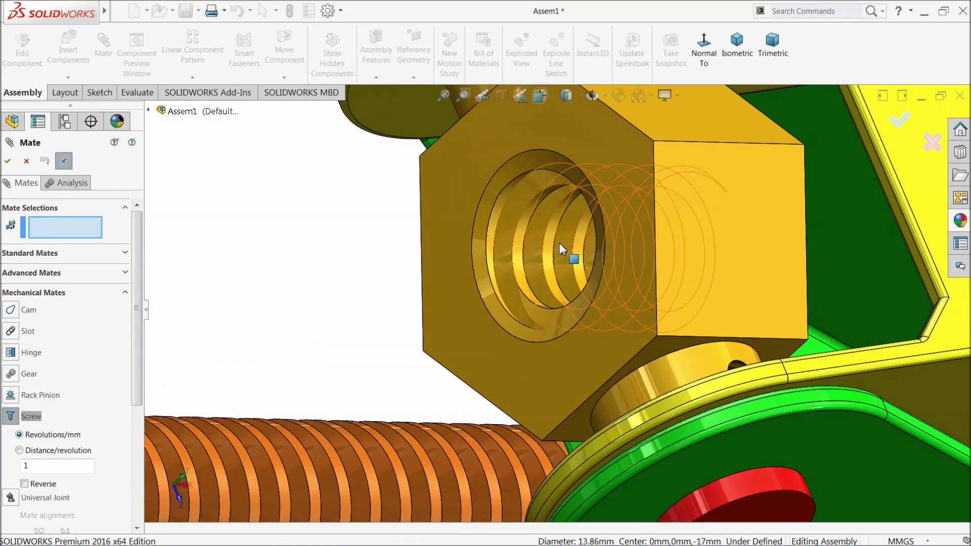
pyautogui.click(559, 245)
pyautogui.scroll(3, 551, 242)
pyautogui.scroll(2, 471, 362)
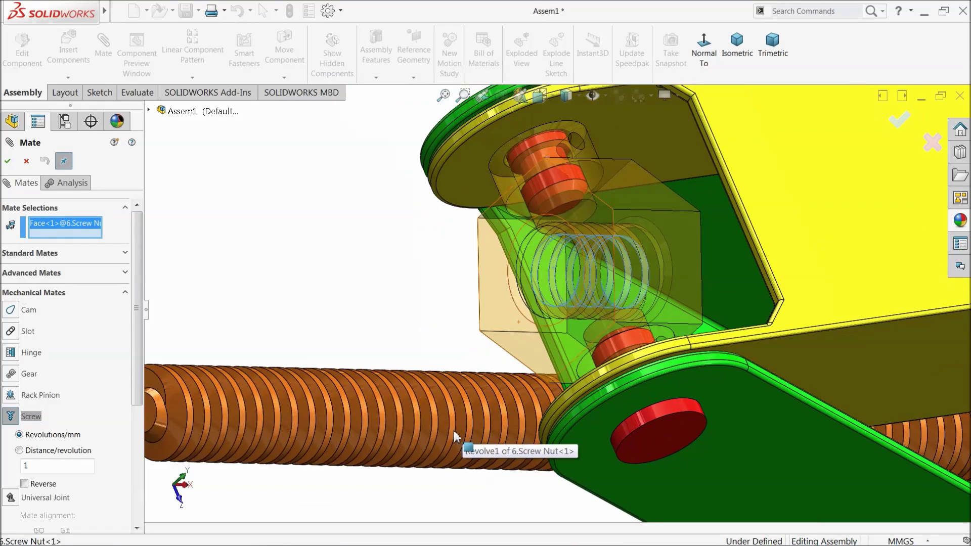
pyautogui.click(454, 427)
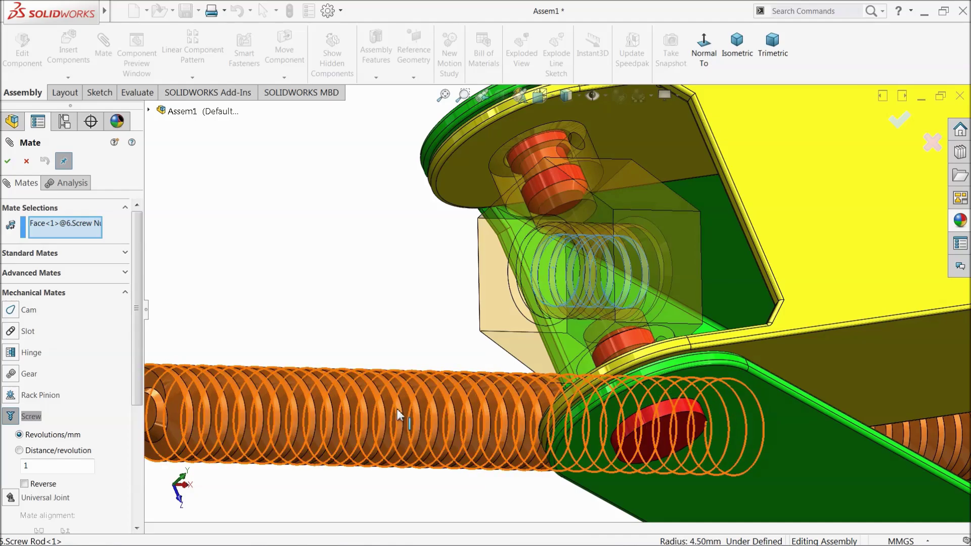
pyautogui.moveTo(397, 411); pyautogui.dragTo(373, 399, button='middle')
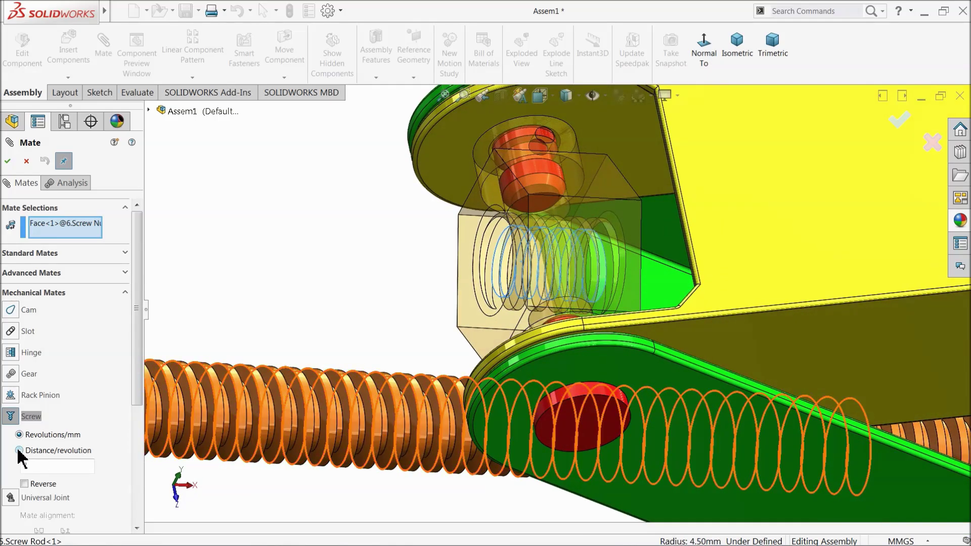
pyautogui.scroll(-3, 390, 423)
pyautogui.click(426, 397)
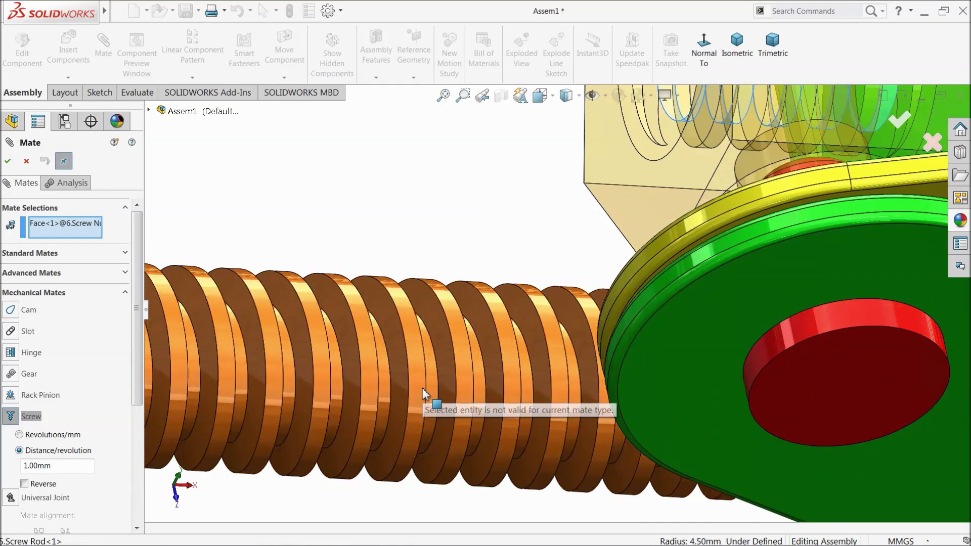
pyautogui.scroll(4, 425, 384)
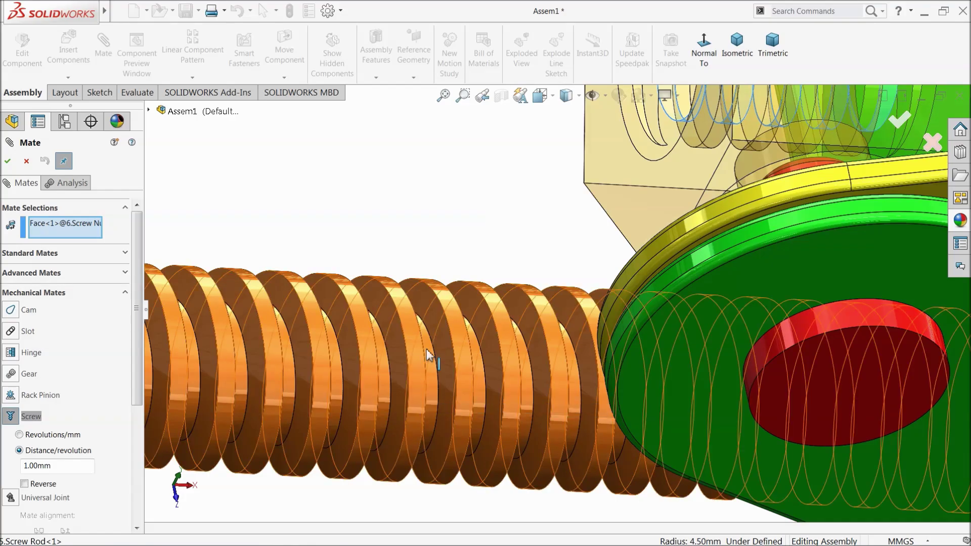
pyautogui.scroll(2, 582, 271)
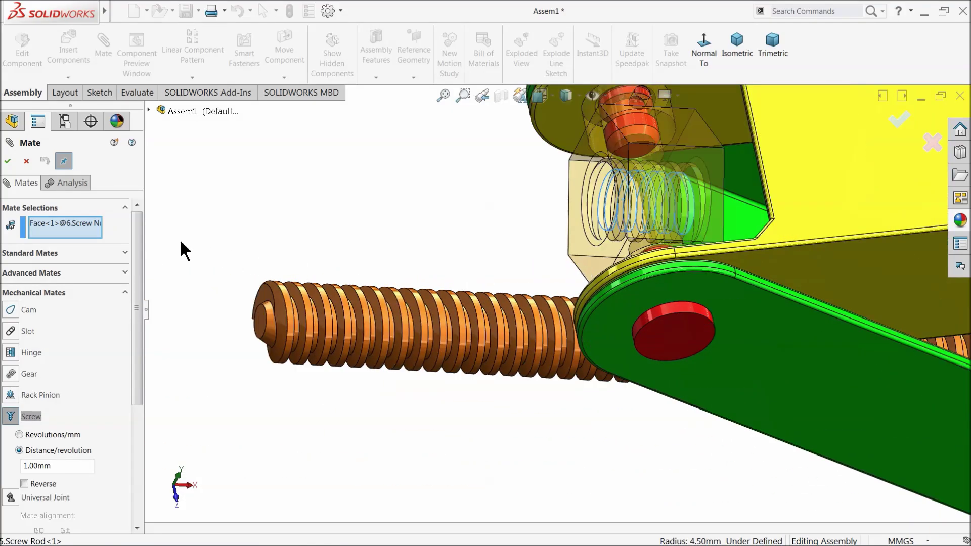
pyautogui.rightClick(71, 224)
pyautogui.click(101, 236)
# Select the inner thread face of 6.Screw Nut and the cylindrical face between the threads of 5.Screw Rod for the Screw mate
pyautogui.scroll(-3, 602, 220)
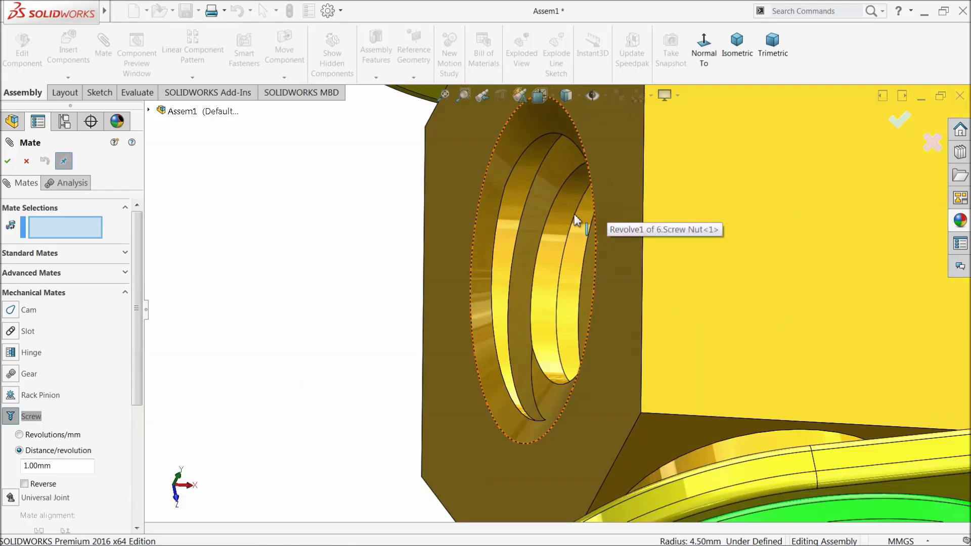
pyautogui.moveTo(576, 220)
pyautogui.mouseDown(button='middle')
pyautogui.moveTo(611, 210)
pyautogui.moveTo(629, 191)
pyautogui.moveTo(570, 237)
pyautogui.mouseUp(button='middle')
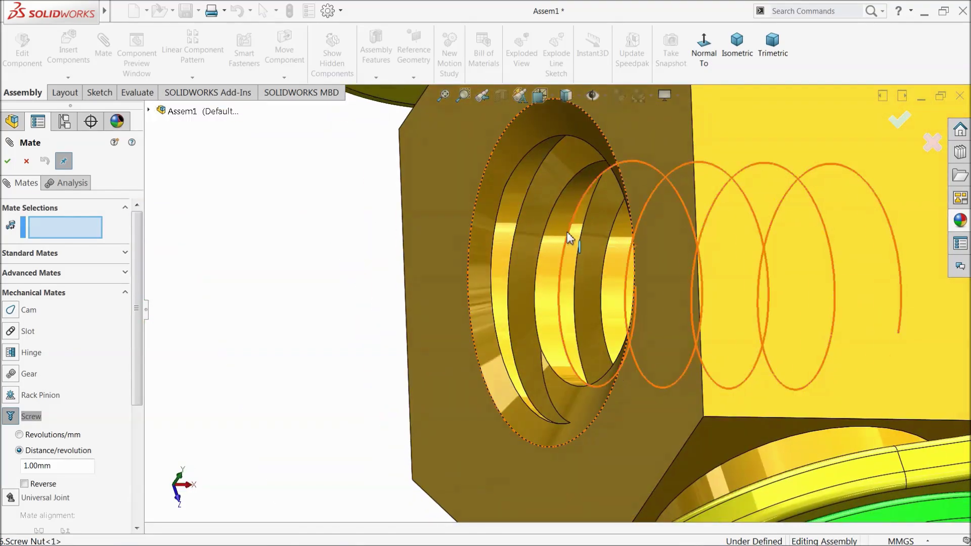
pyautogui.click(570, 238)
pyautogui.scroll(5, 358, 373)
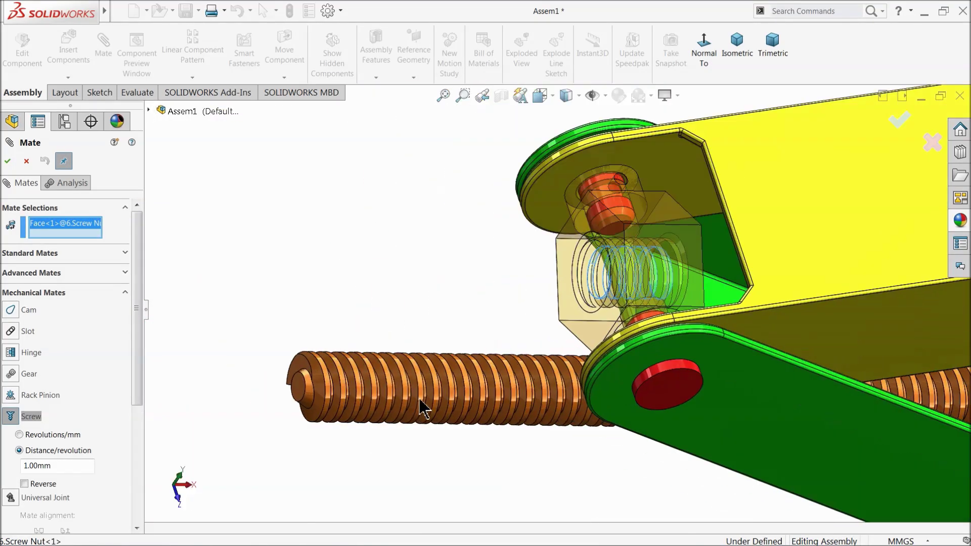
pyautogui.scroll(-3, 389, 399)
pyautogui.click(339, 371)
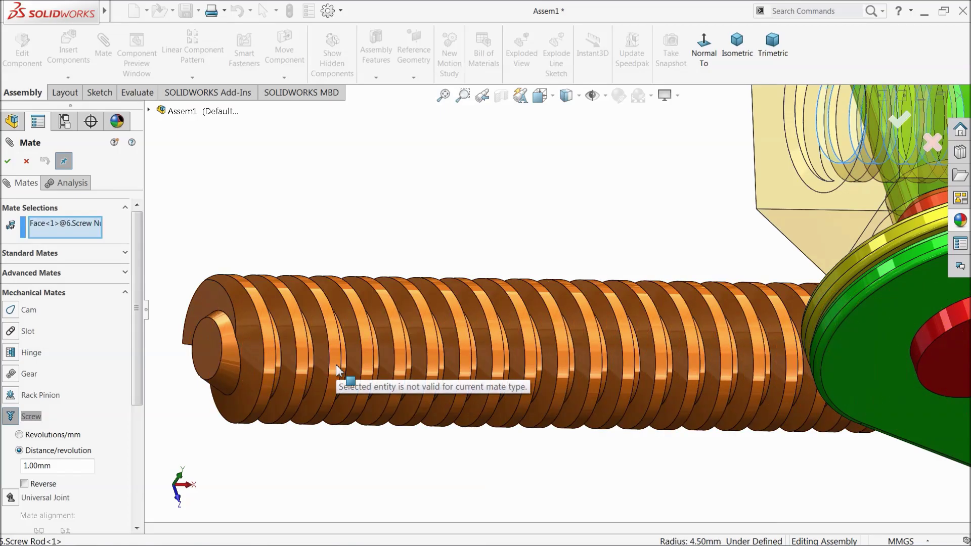
pyautogui.moveTo(336, 368); pyautogui.dragTo(323, 365, button='middle')
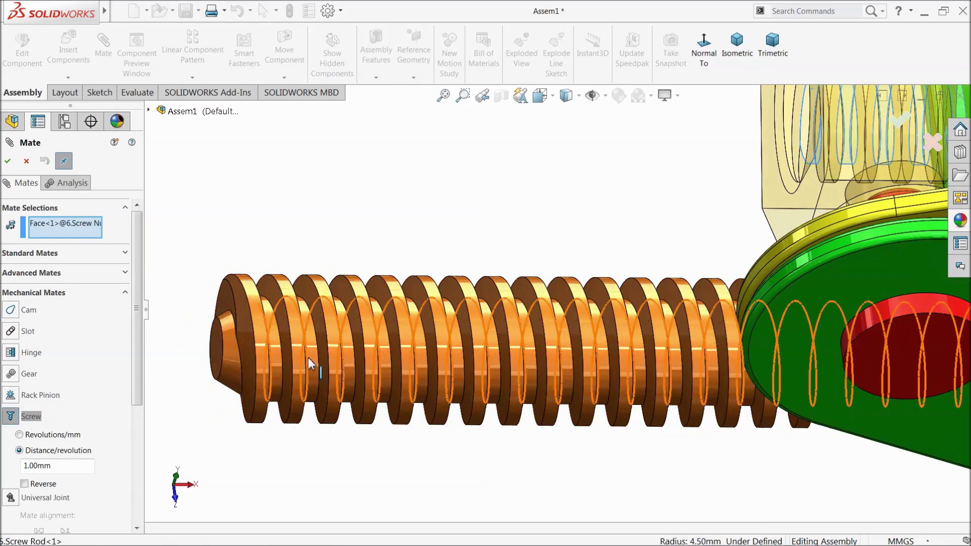
pyautogui.click(314, 363)
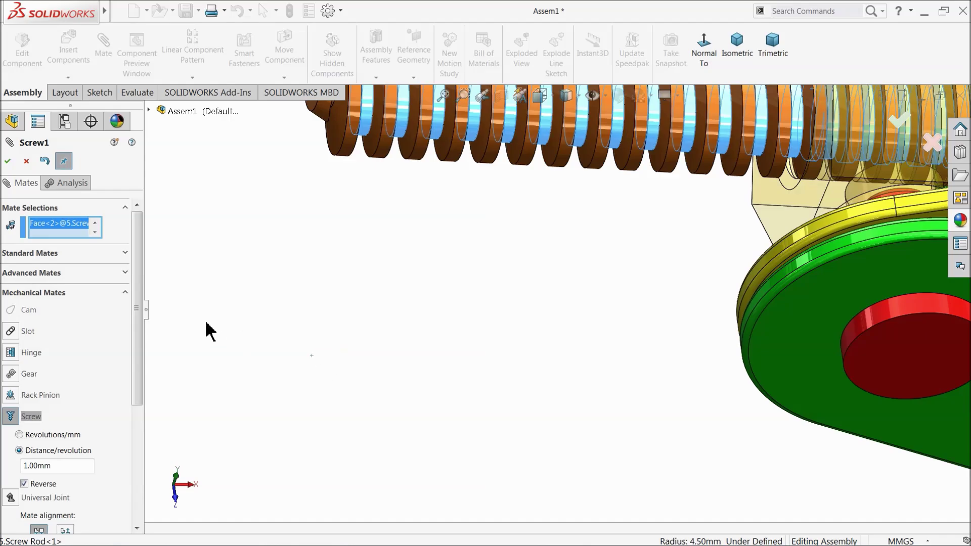
# Set the Screw mate's distance per revolution to 3 mm and accept the mate
pyautogui.scroll(6, 540, 269)
pyautogui.scroll(-3, 730, 205)
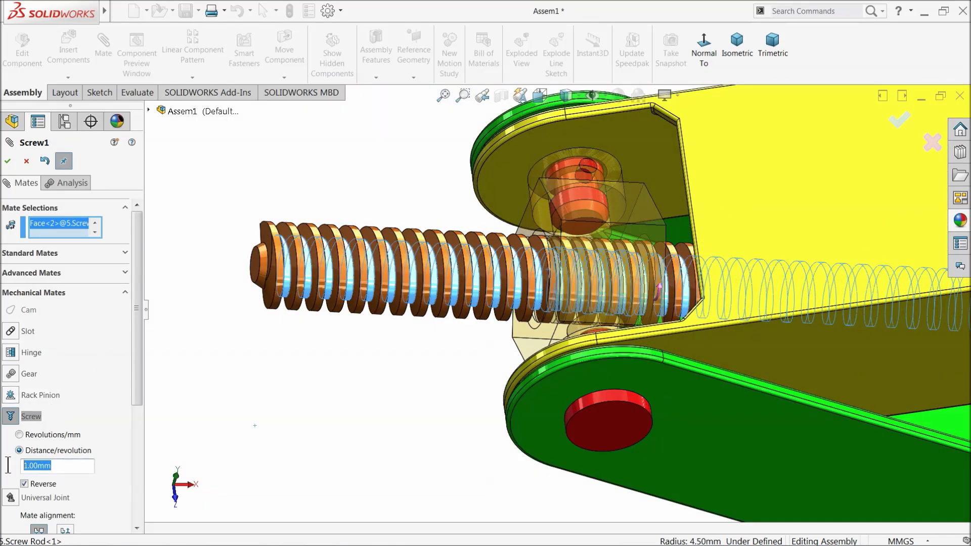
pyautogui.press('Return')
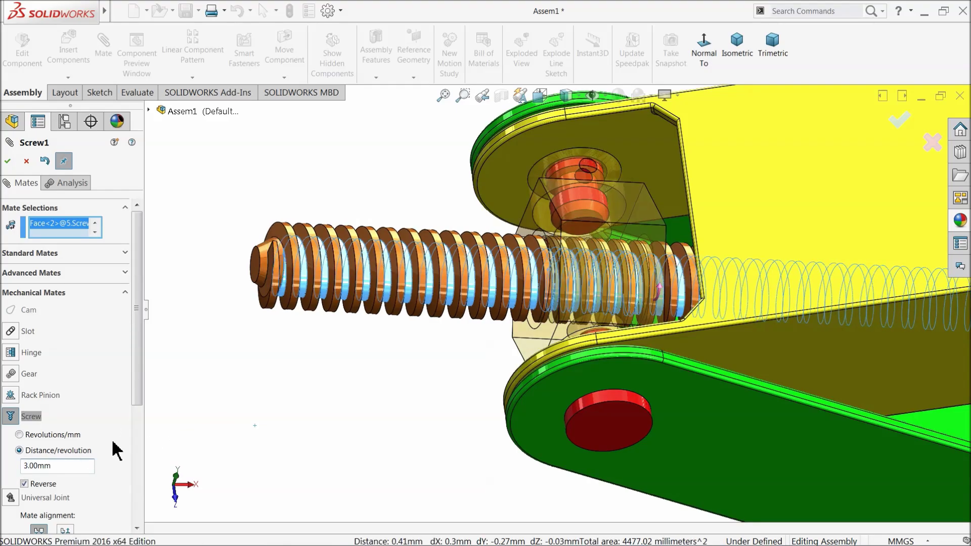
pyautogui.click(8, 165)
pyautogui.click(8, 165)
# Raise the upper 4.Base sheet to test the linkage motion with the Screw mate in place
pyautogui.scroll(5, 291, 315)
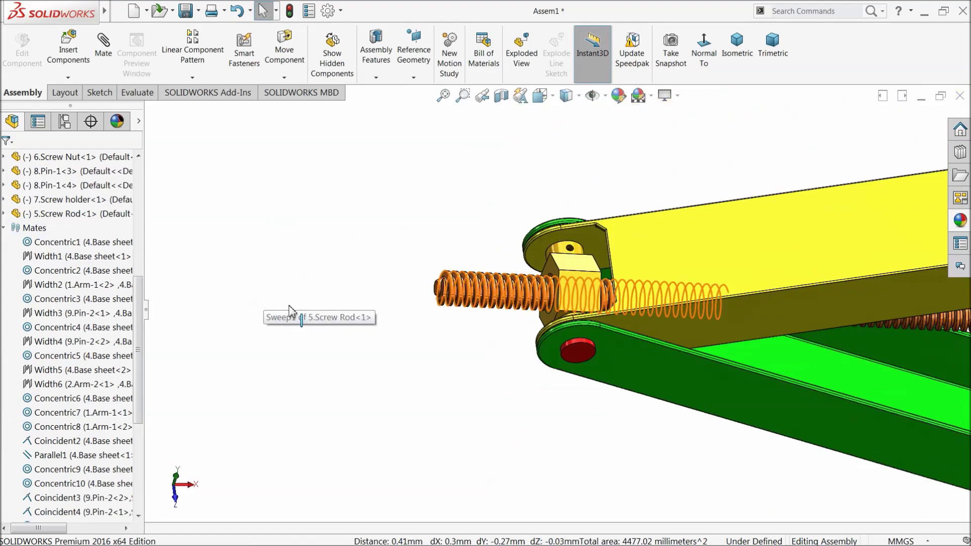
pyautogui.moveTo(411, 338); pyautogui.dragTo(418, 293, button='middle')
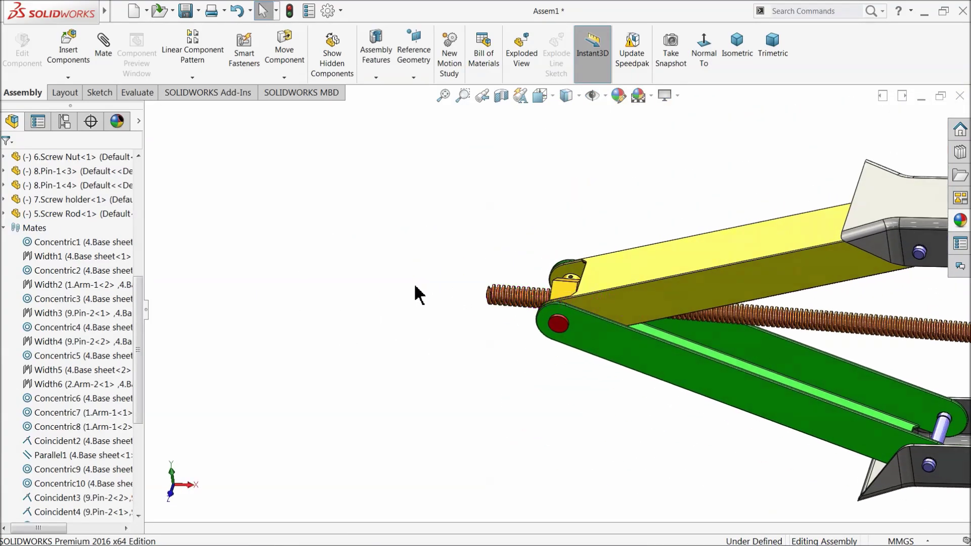
pyautogui.scroll(5, 533, 319)
pyautogui.scroll(-4, 803, 316)
pyautogui.scroll(3, 533, 348)
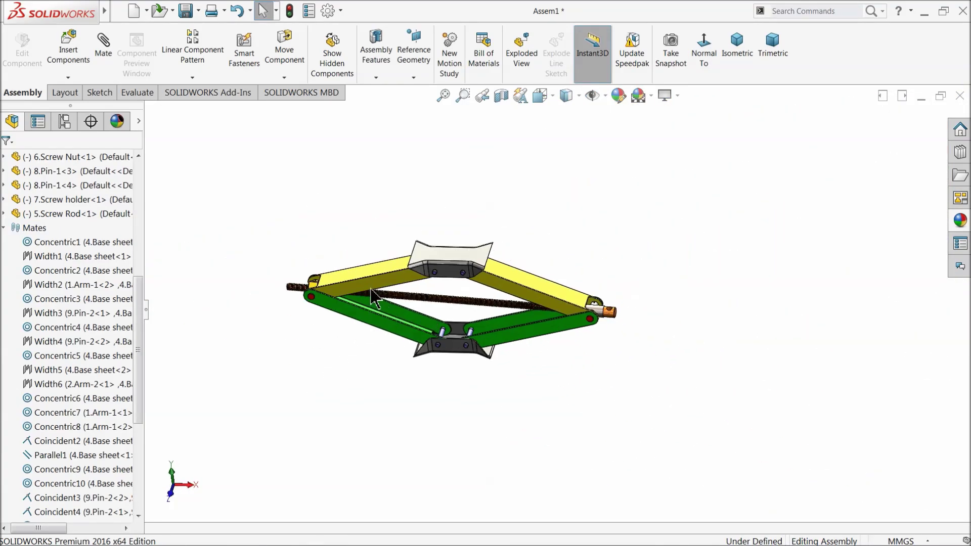
pyautogui.scroll(-2, 372, 289)
pyautogui.moveTo(478, 298)
pyautogui.mouseDown(button='middle')
pyautogui.moveTo(481, 289)
pyautogui.moveTo(474, 324)
pyautogui.moveTo(488, 304)
pyautogui.mouseUp(button='middle')
pyautogui.scroll(-3, 505, 283)
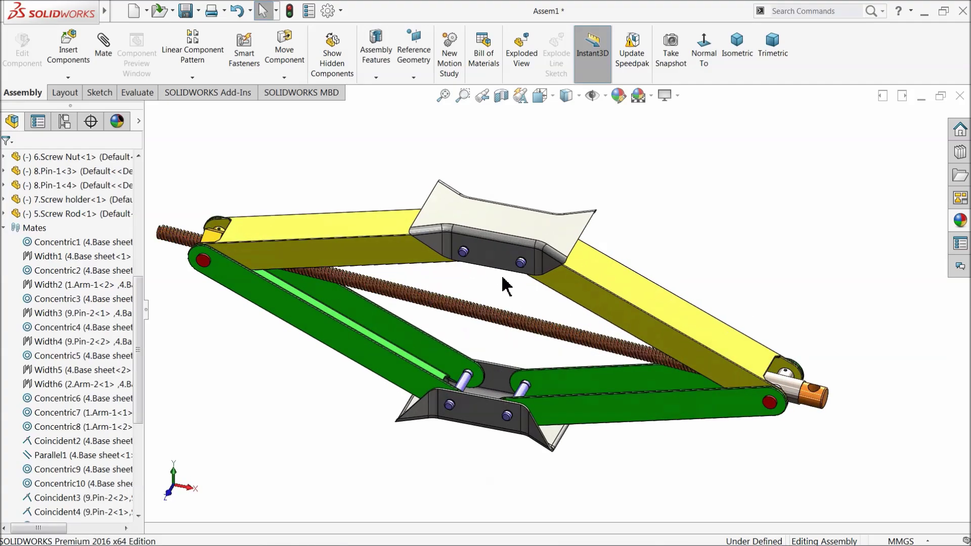
pyautogui.click(488, 251)
pyautogui.scroll(-2, 489, 238)
pyautogui.moveTo(490, 214); pyautogui.dragTo(477, 182)
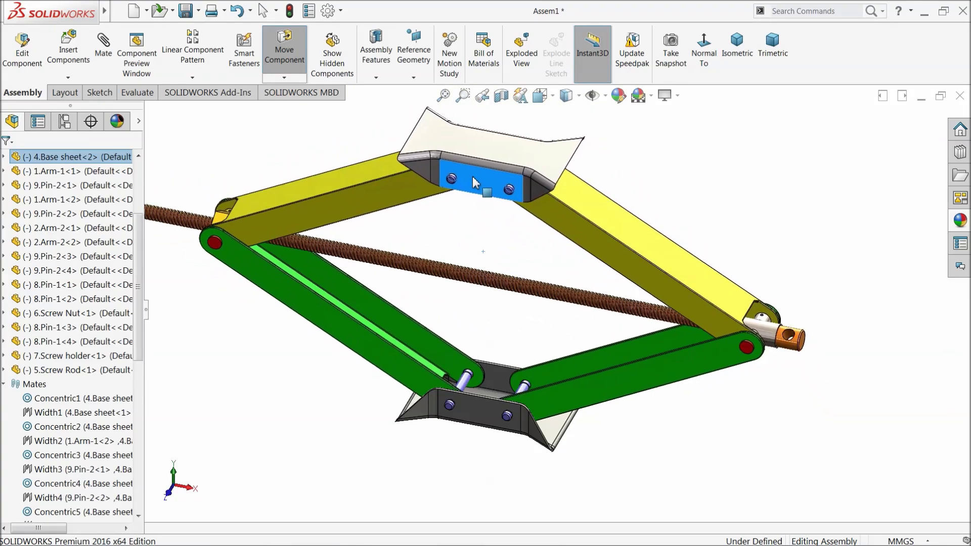
pyautogui.press('Escape')
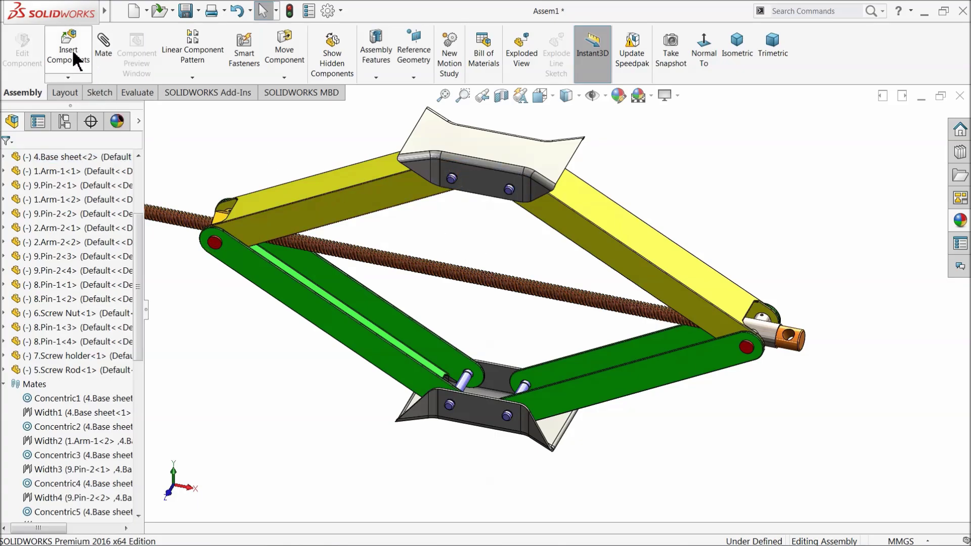
# Insert the 3.torque handle part and place it beside the drilled head of 5.Screw Rod
pyautogui.click(72, 50)
pyautogui.click(69, 413)
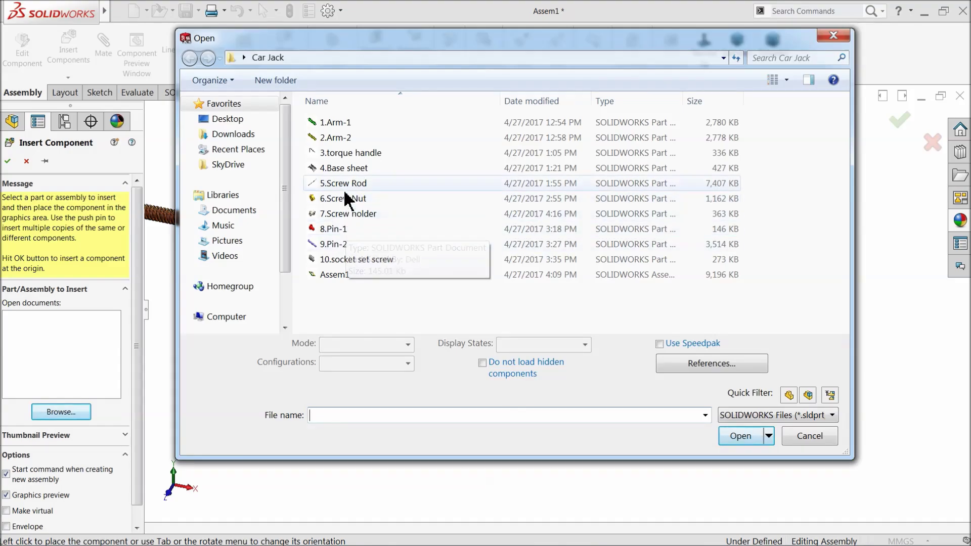
pyautogui.click(349, 152)
pyautogui.click(741, 436)
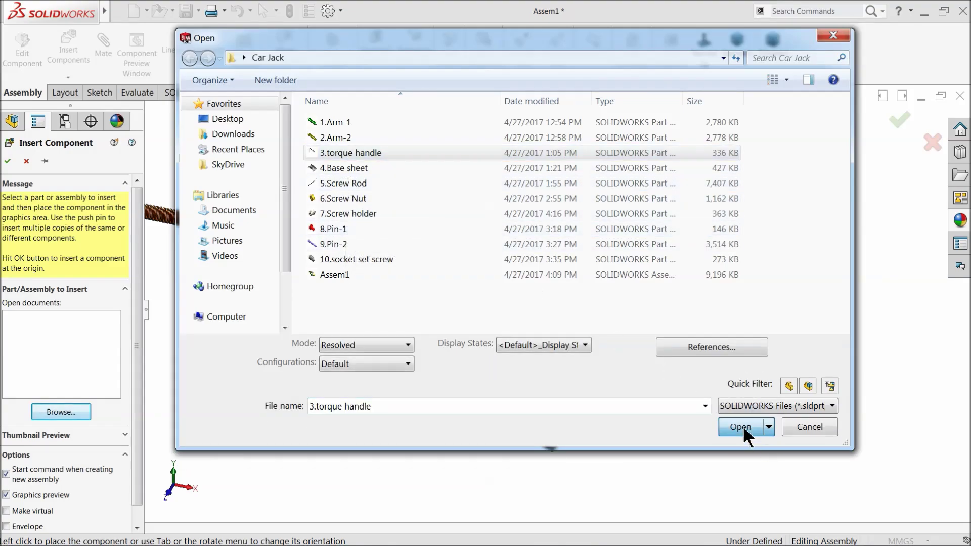
pyautogui.scroll(2, 833, 369)
pyautogui.scroll(-6, 689, 318)
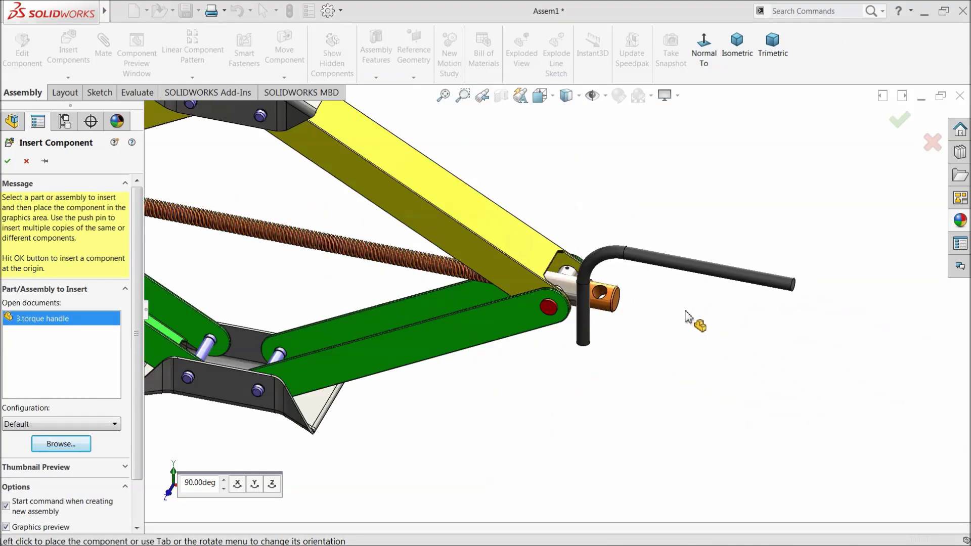
pyautogui.scroll(-3, 658, 280)
pyautogui.click(721, 261)
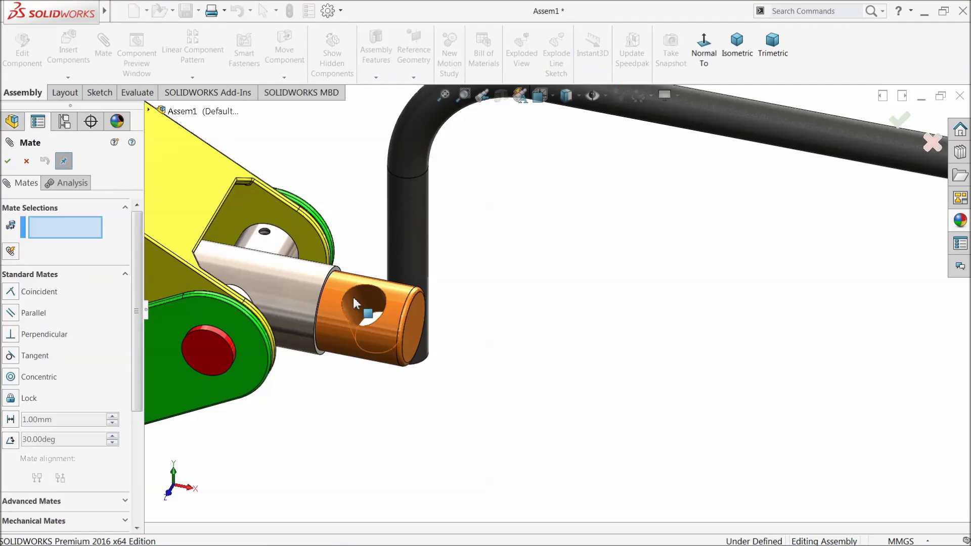
# Add a concentric mate between the cross hole in the head of 5.Screw Rod and the short end of 3.torque handle
pyautogui.click(355, 299)
pyautogui.click(412, 233)
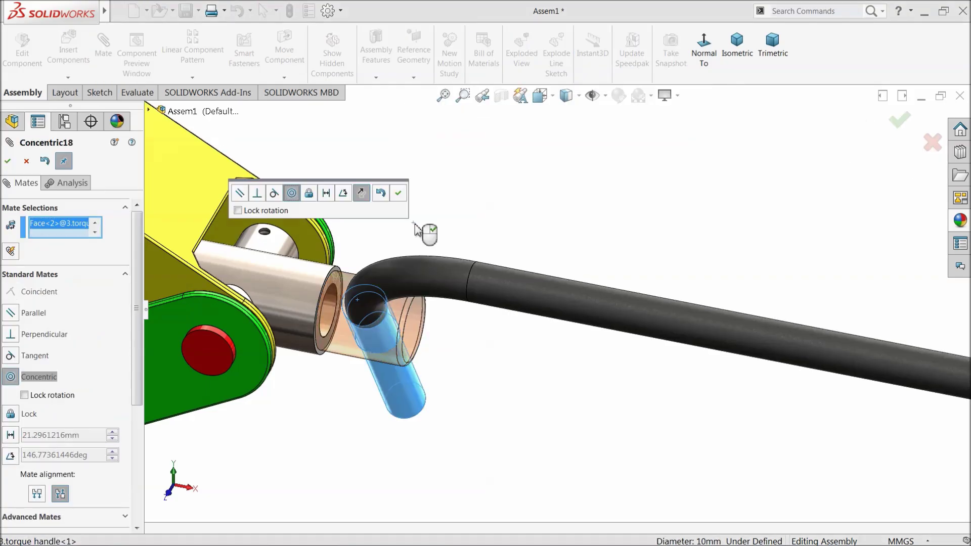
pyautogui.click(397, 190)
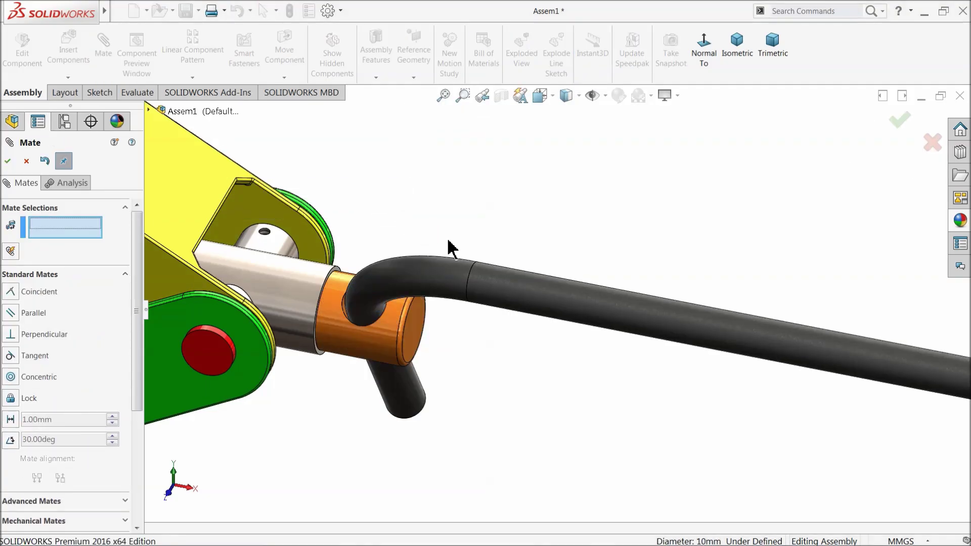
# Turn 3.torque handle within the hole of the rod's head and leave the mate command
pyautogui.moveTo(448, 245); pyautogui.dragTo(490, 382, button='middle')
pyautogui.scroll(-5, 461, 445)
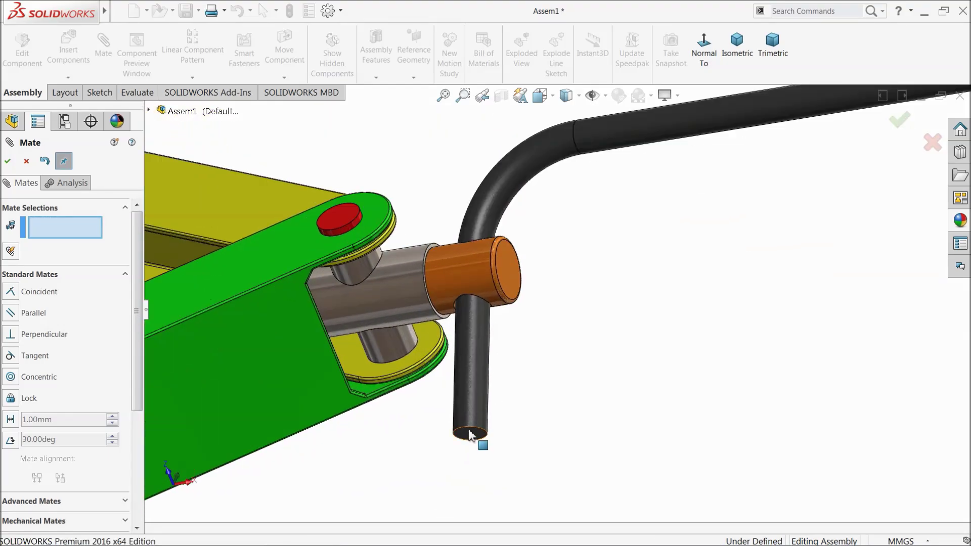
pyautogui.scroll(3, 469, 414)
pyautogui.moveTo(494, 399); pyautogui.dragTo(363, 379, button='middle')
pyautogui.scroll(5, 427, 434)
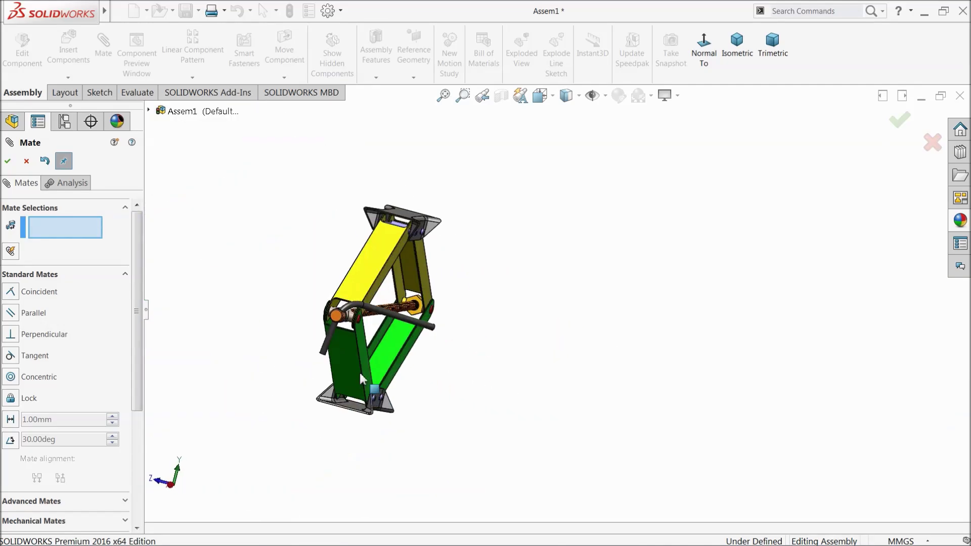
pyautogui.scroll(-6, 385, 351)
pyautogui.moveTo(382, 287); pyautogui.dragTo(397, 268)
pyautogui.scroll(3, 430, 275)
pyautogui.moveTo(460, 281); pyautogui.dragTo(456, 330, button='middle')
pyautogui.press('Escape')
pyautogui.scroll(4, 427, 342)
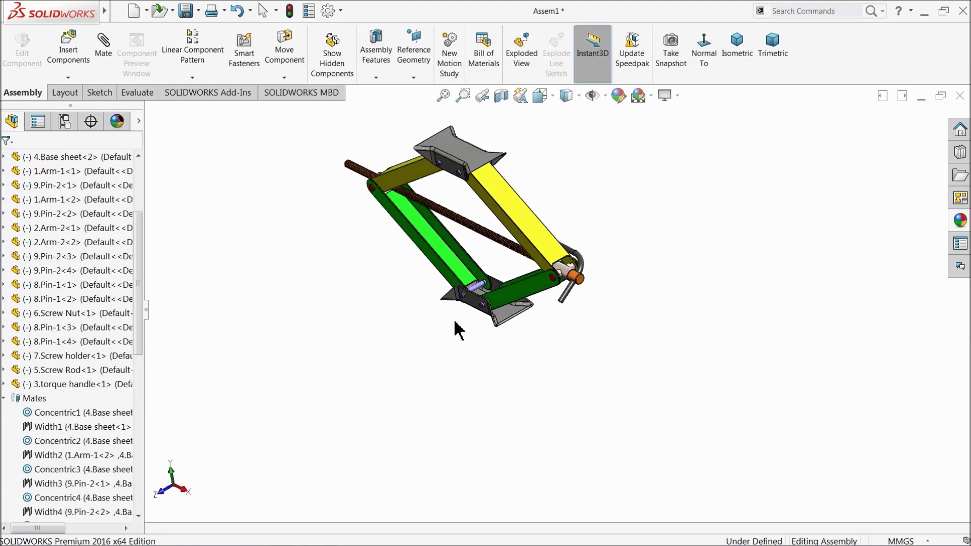
# List the features of 5.Screw Rod and examine where its Front Plane lies relative to the torque handle
pyautogui.scroll(-5, 562, 302)
pyautogui.scroll(-3, 560, 299)
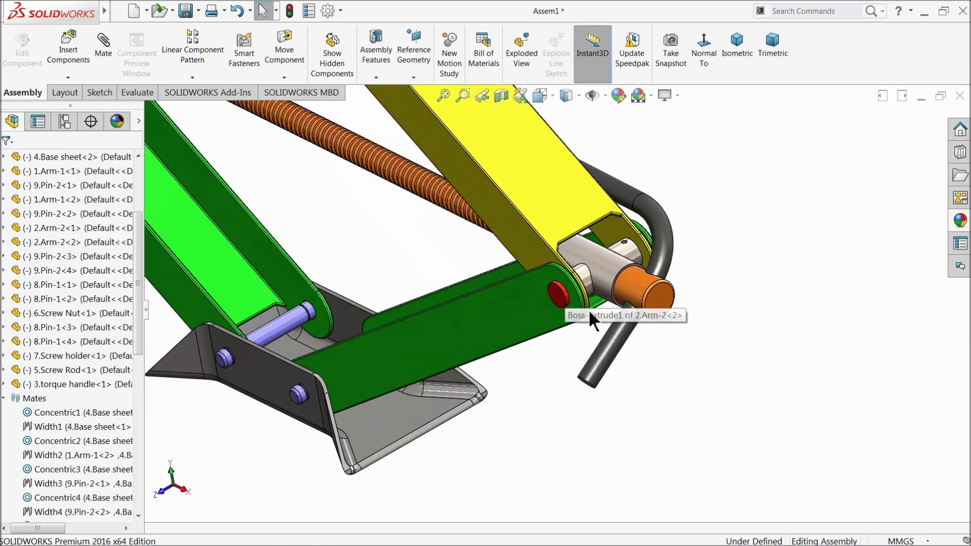
pyautogui.click(636, 308)
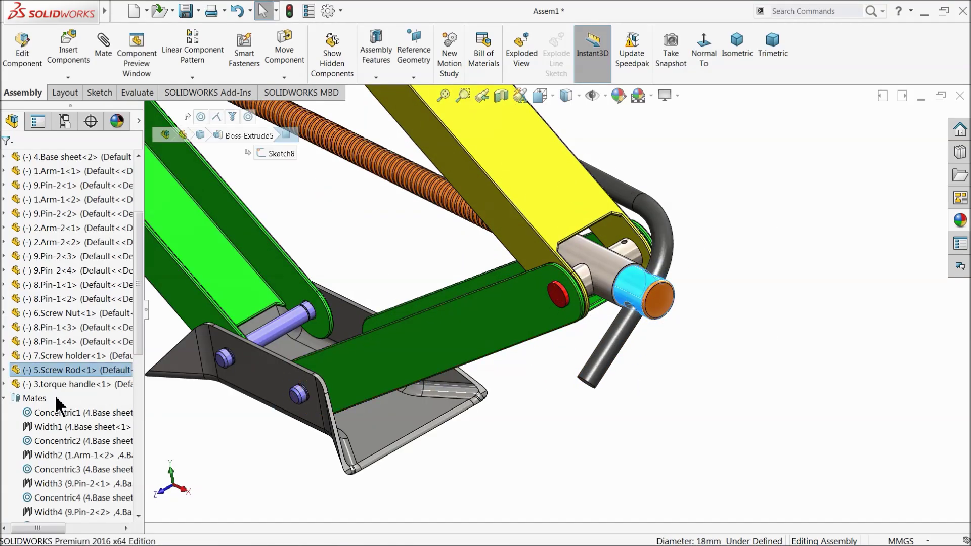
pyautogui.click(6, 371)
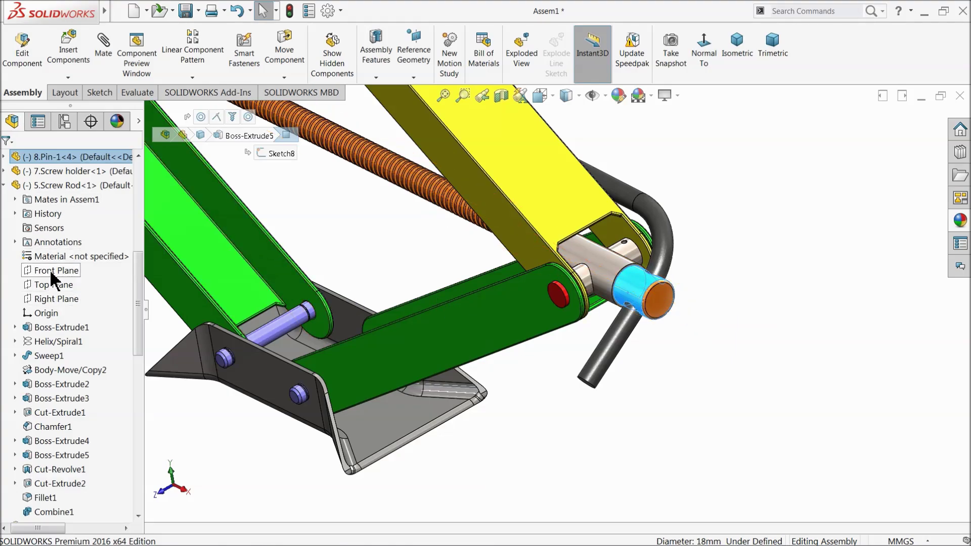
pyautogui.scroll(5, 455, 283)
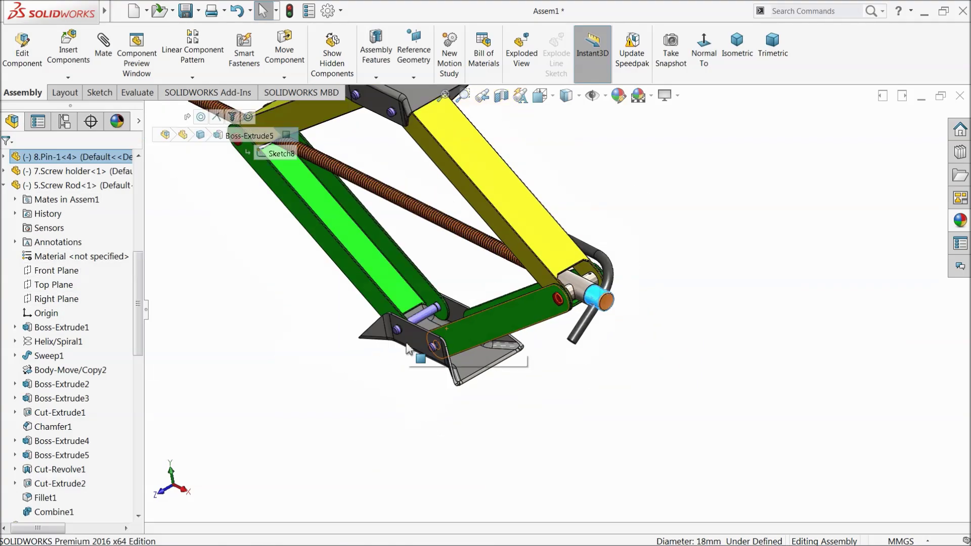
pyautogui.moveTo(446, 283); pyautogui.dragTo(467, 293, button='middle')
pyautogui.scroll(3, 467, 293)
pyautogui.scroll(-5, 517, 307)
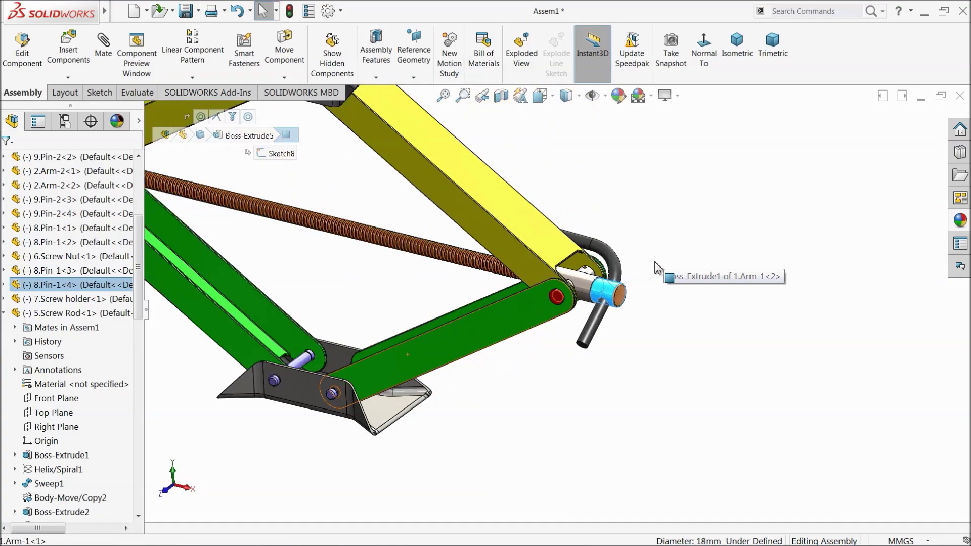
pyautogui.click(44, 399)
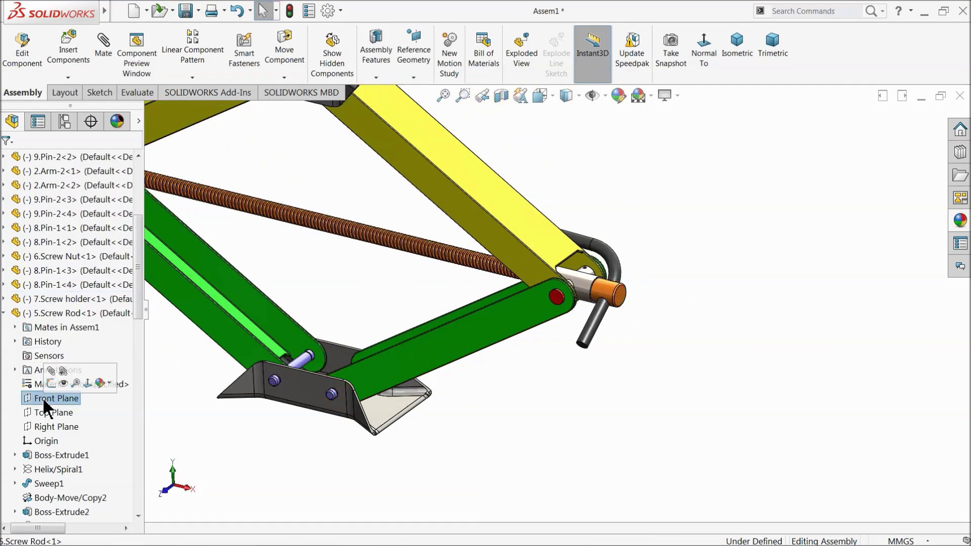
pyautogui.scroll(5, 321, 409)
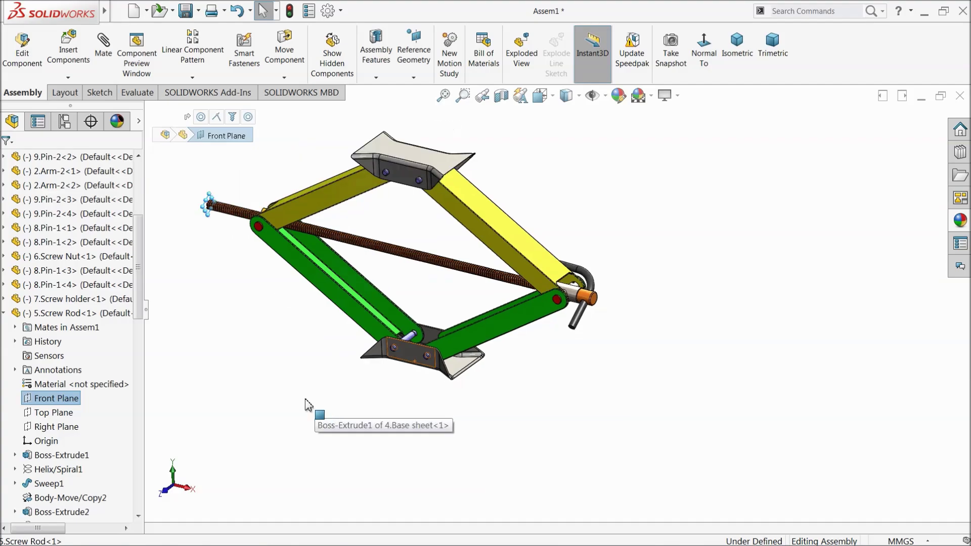
# Add a coincident mate between the Top Plane of 5.Screw Rod and the short end face of 3.torque handle
pyautogui.click(52, 418)
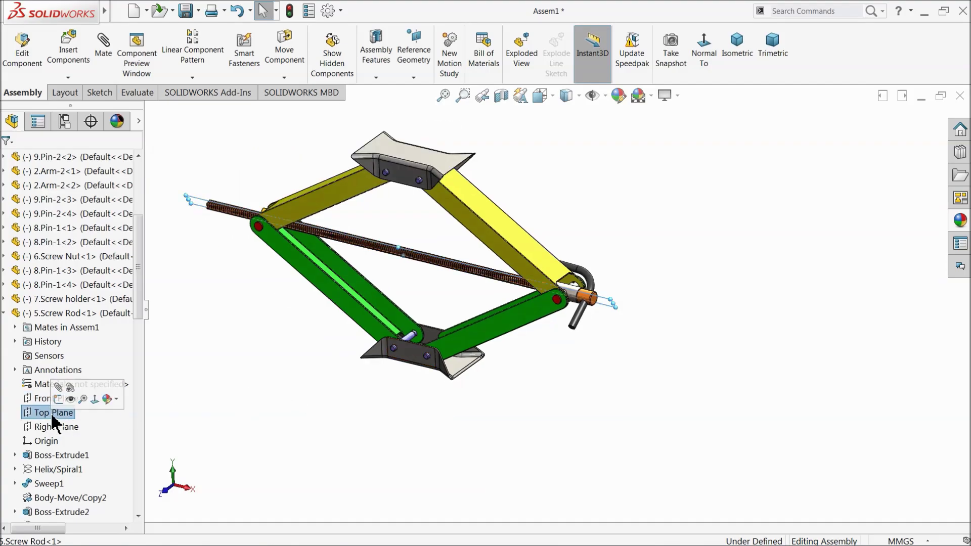
pyautogui.scroll(-8, 581, 353)
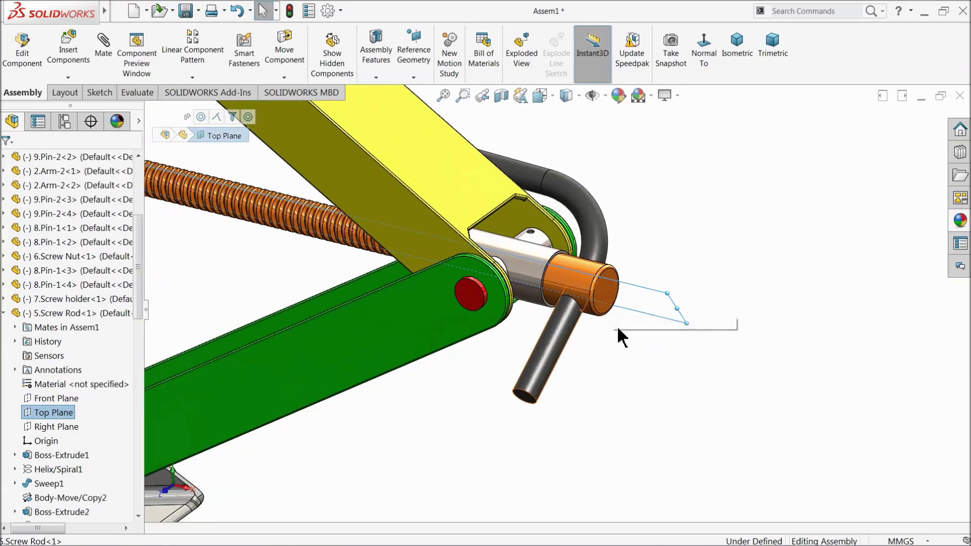
pyautogui.moveTo(587, 332); pyautogui.dragTo(249, 376, button='middle')
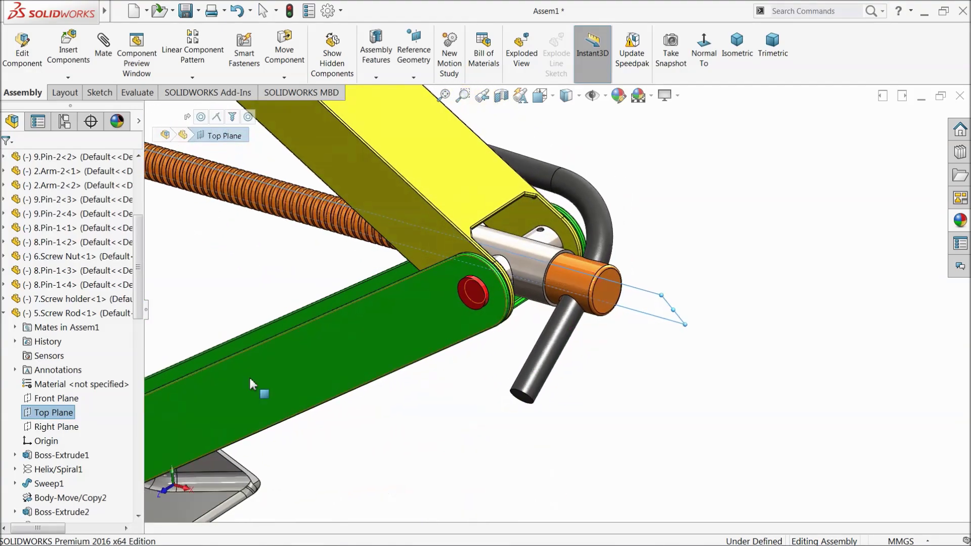
pyautogui.moveTo(585, 414); pyautogui.dragTo(549, 387, button='middle')
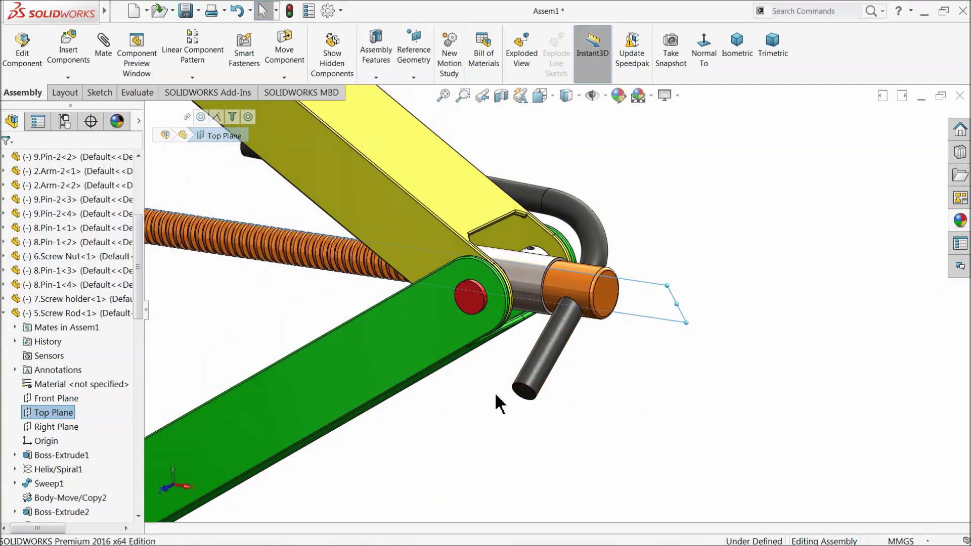
pyautogui.keyDown('ctrl'); pyautogui.click(525, 397); pyautogui.keyUp('ctrl')
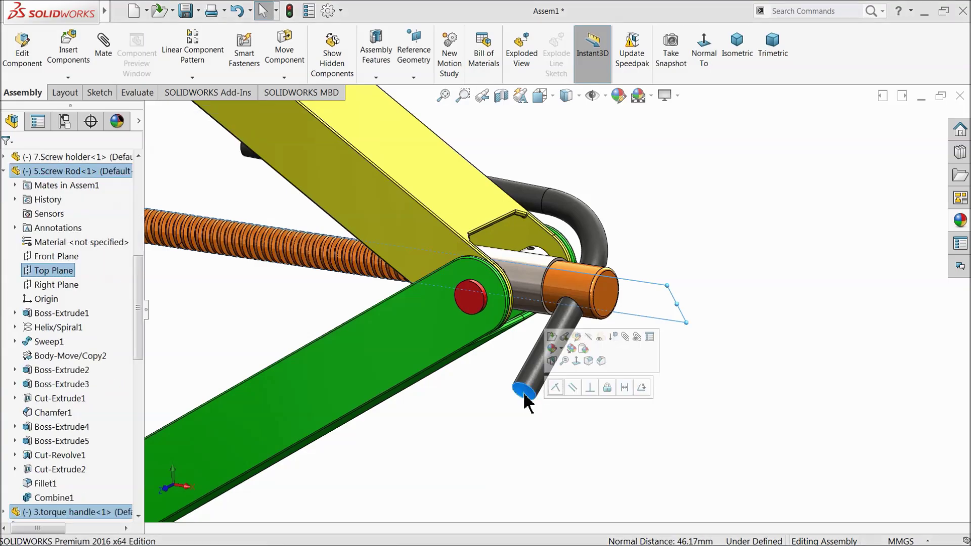
pyautogui.click(556, 388)
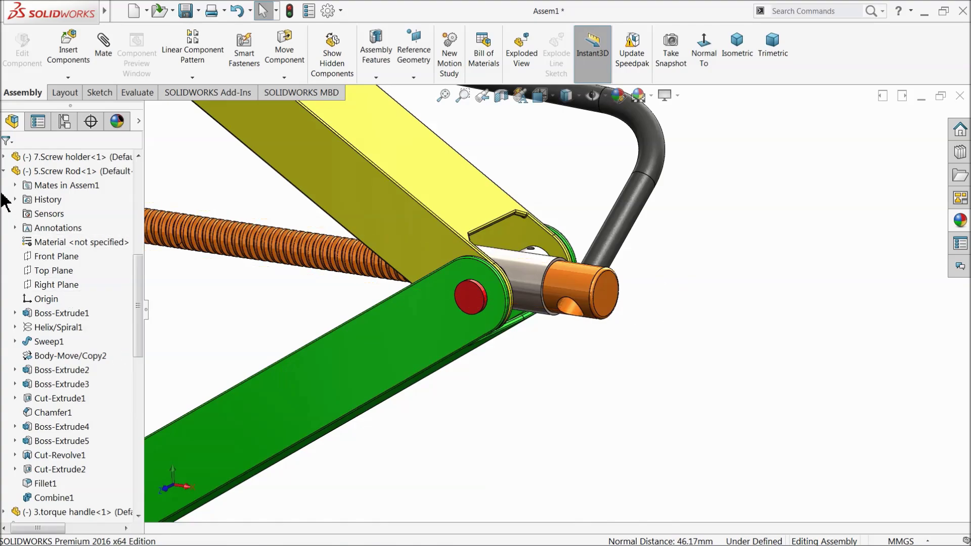
# Edit the coincident mate between 5.Screw Rod and 3.torque handle, changing its type to Distance
pyautogui.click(3, 172)
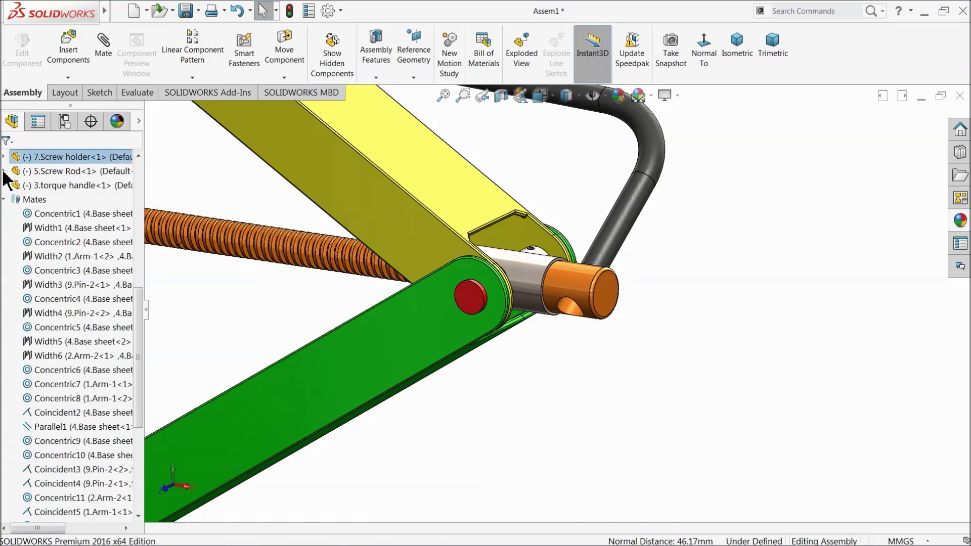
pyautogui.click(4, 199)
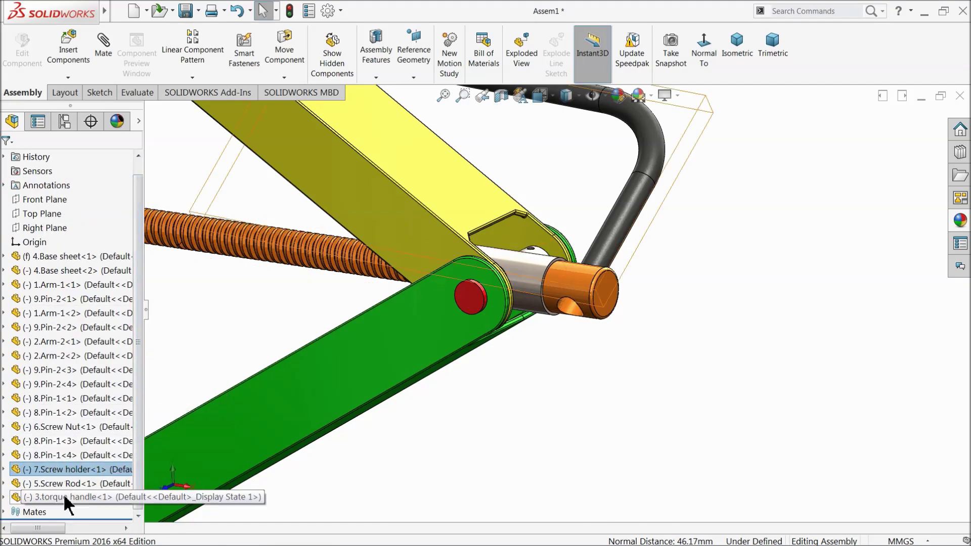
pyautogui.click(4, 512)
pyautogui.click(28, 510)
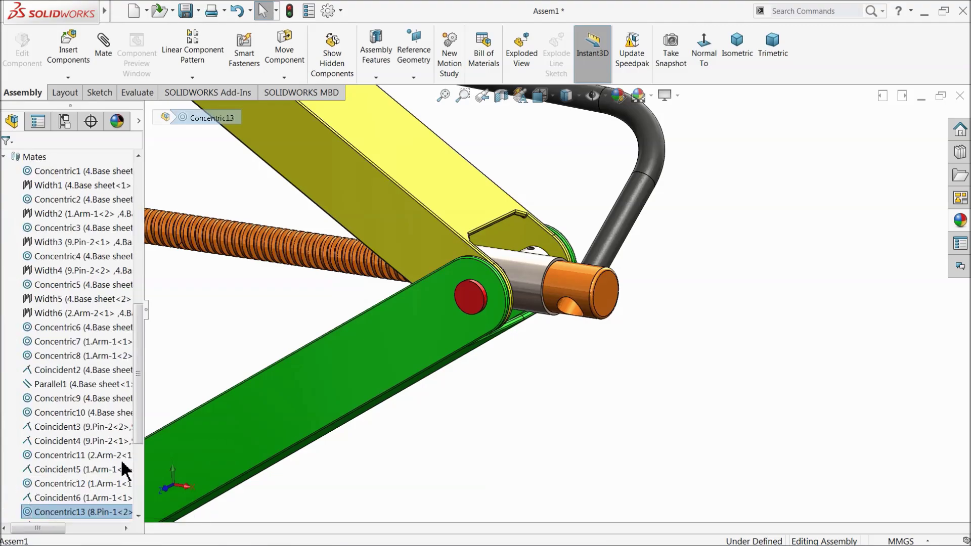
pyautogui.moveTo(137, 433); pyautogui.dragTo(136, 499)
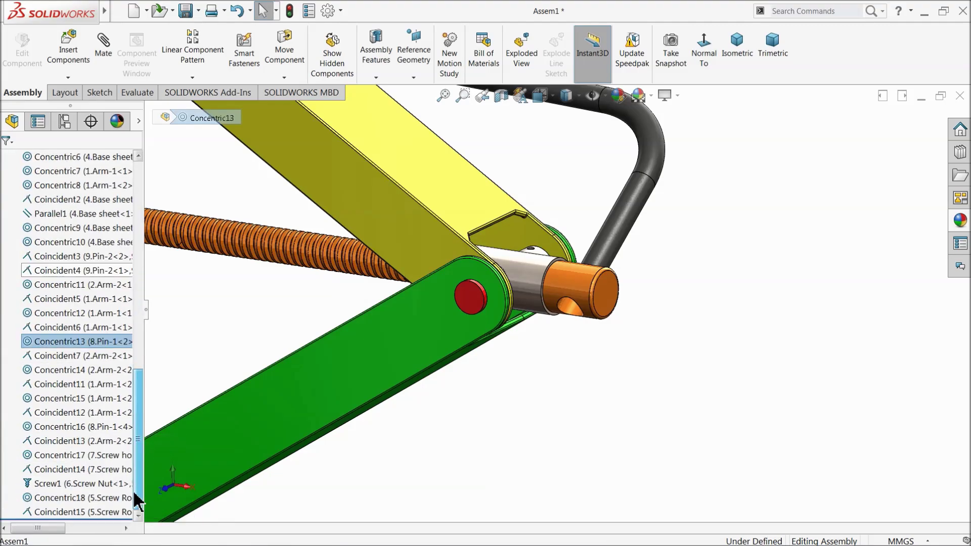
pyautogui.click(32, 512)
pyautogui.click(40, 483)
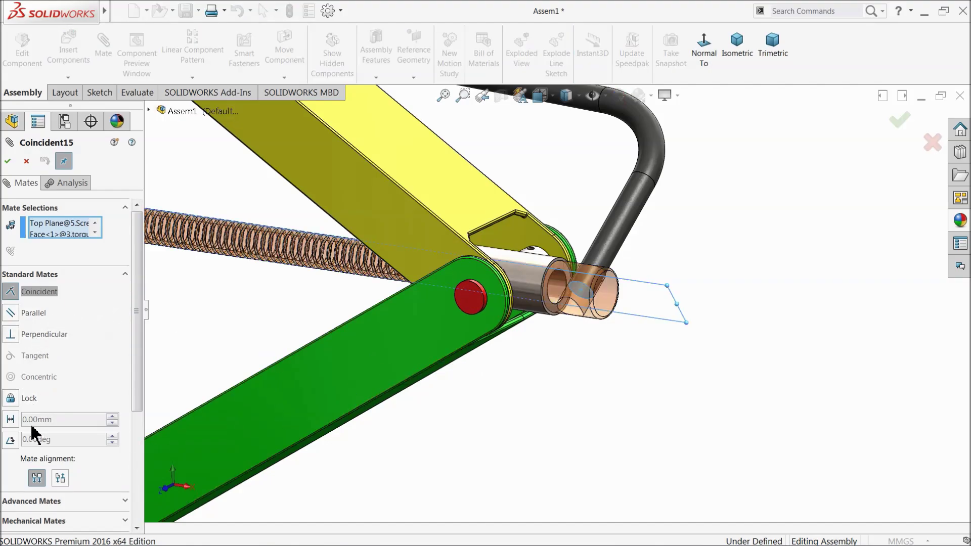
pyautogui.click(12, 420)
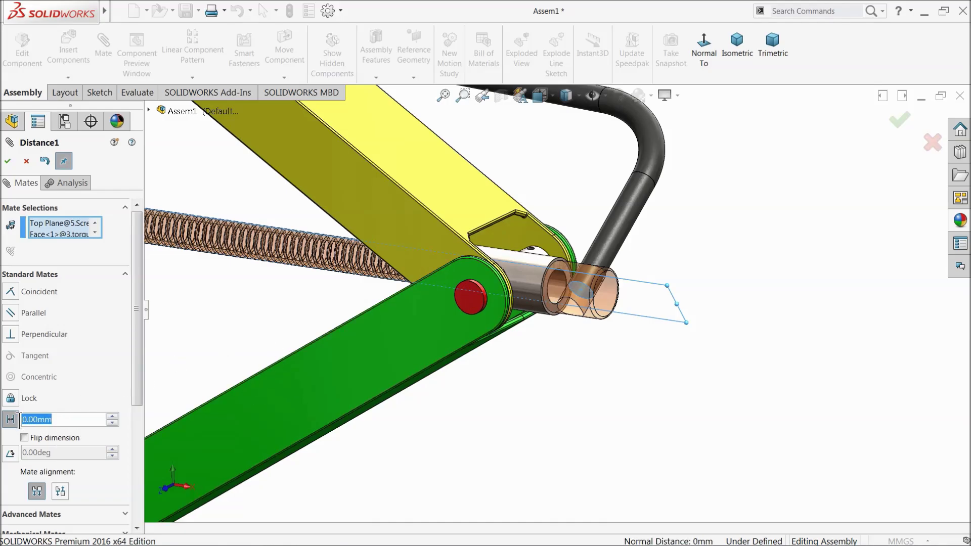
# Try offsets of 5 mm and 50 mm for the handle's distance mate
pyautogui.write('5')
pyautogui.press('Return')
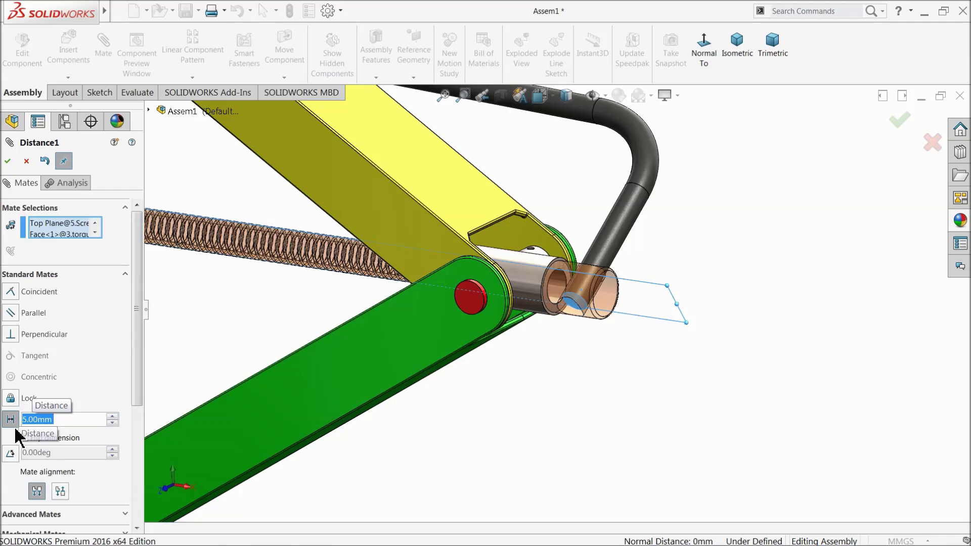
pyautogui.write('50')
pyautogui.press('Return')
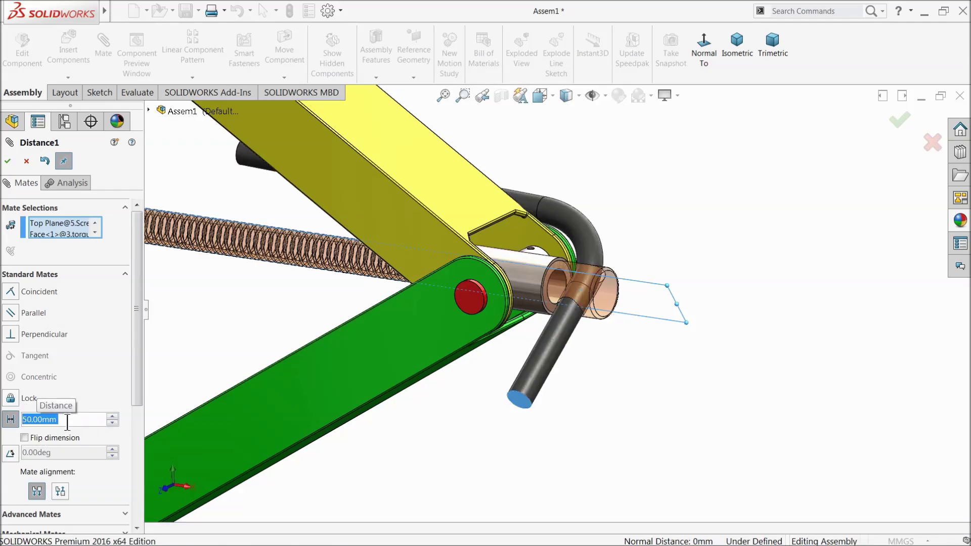
# Set the distance between the rod's Top Plane and the handle's end face to 30 mm and finish the mate
pyautogui.write('30')
pyautogui.press('Return')
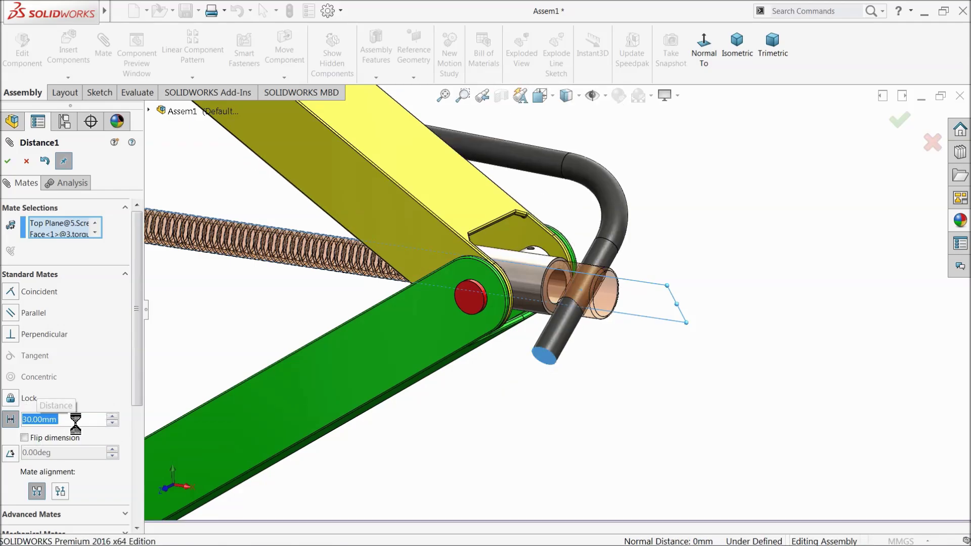
pyautogui.moveTo(618, 377)
pyautogui.mouseDown(button='middle')
pyautogui.moveTo(574, 419)
pyautogui.moveTo(577, 436)
pyautogui.moveTo(549, 425)
pyautogui.moveTo(585, 403)
pyautogui.moveTo(608, 370)
pyautogui.mouseUp(button='middle')
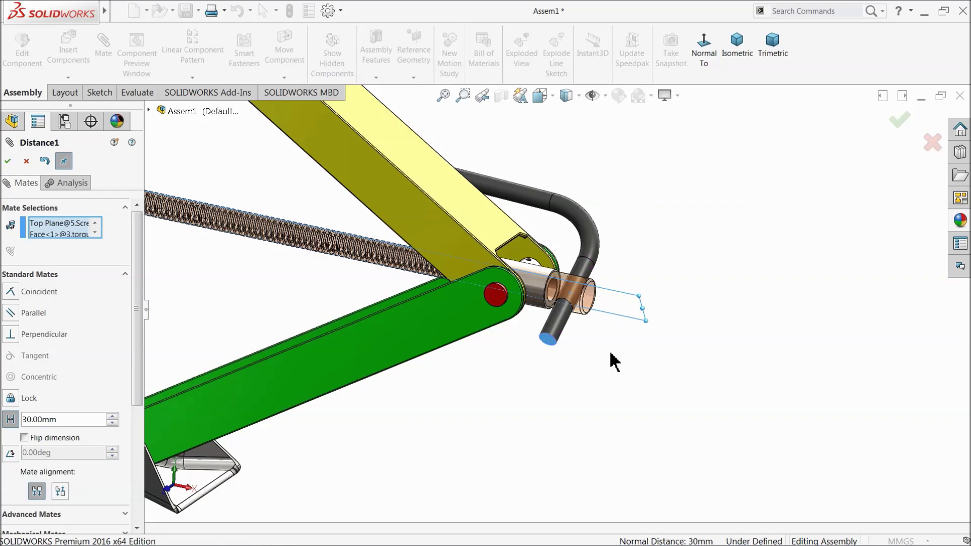
pyautogui.scroll(2, 613, 362)
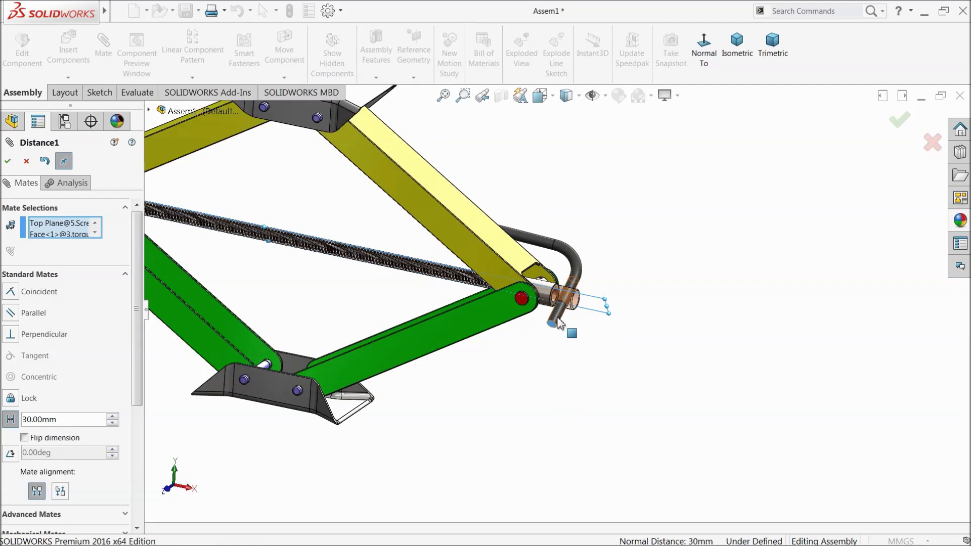
pyautogui.moveTo(559, 323); pyautogui.dragTo(562, 304, button='middle')
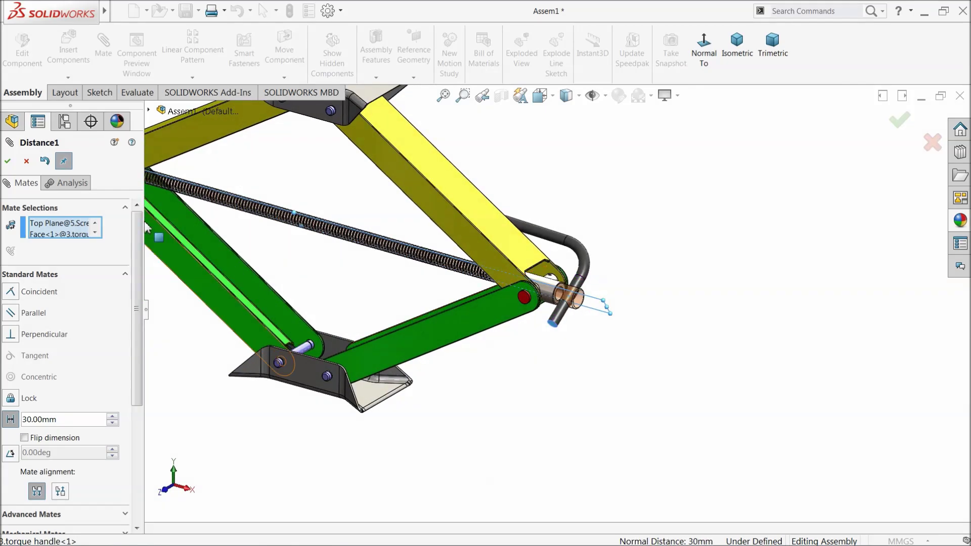
pyautogui.click(8, 162)
pyautogui.scroll(2, 607, 282)
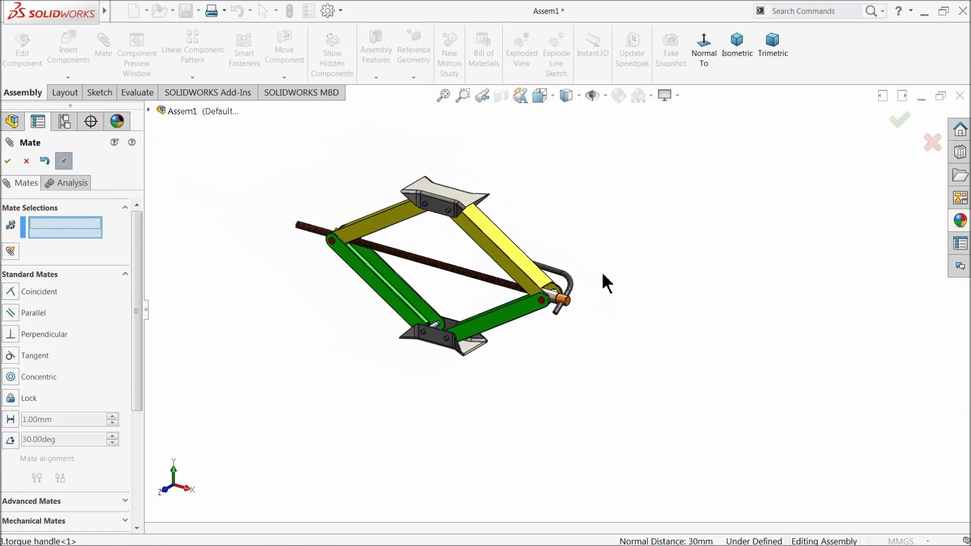
pyautogui.click(8, 161)
# Swing 3.torque handle about the rod's head until its long arm points upward, testing its remaining motion
pyautogui.scroll(-2, 539, 273)
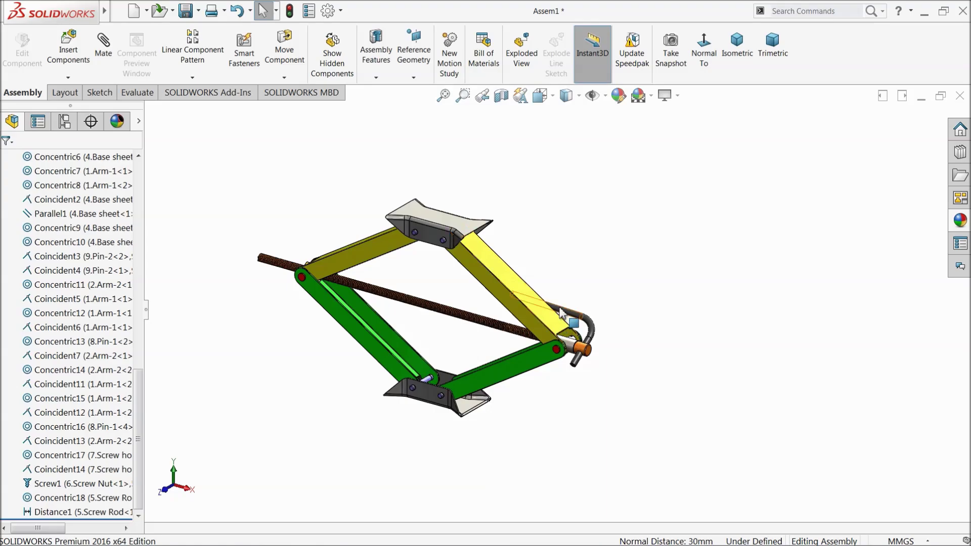
pyautogui.moveTo(561, 314); pyautogui.dragTo(588, 290)
pyautogui.press('Escape')
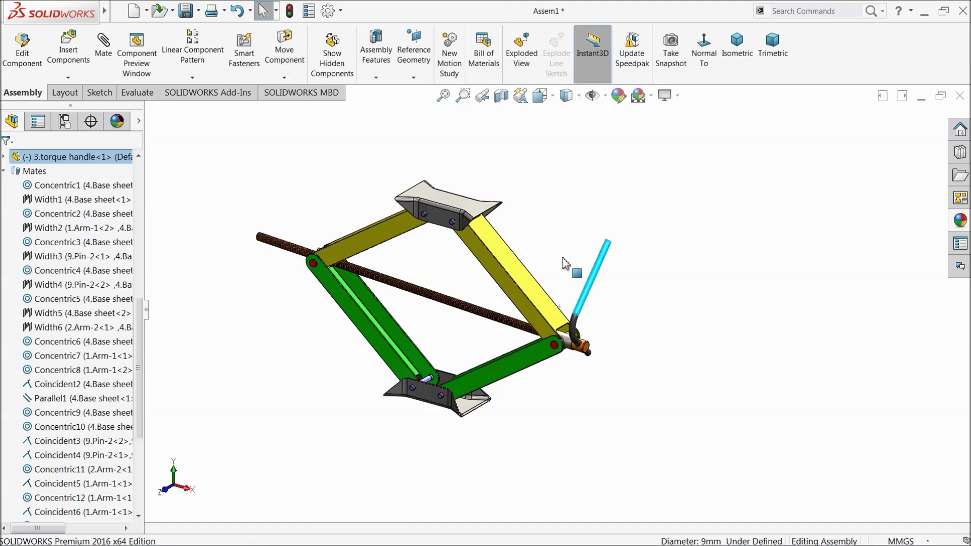
# Add a coincident mate between the Right Plane of 5.Screw Rod and the Front Plane of 3.torque handle
pyautogui.scroll(-2, 567, 290)
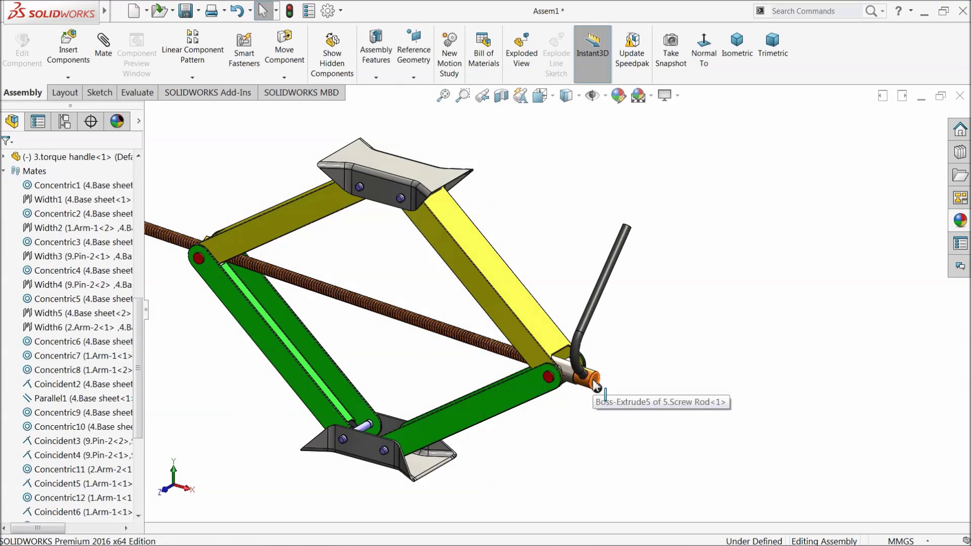
pyautogui.scroll(-1, 632, 354)
pyautogui.click(480, 310)
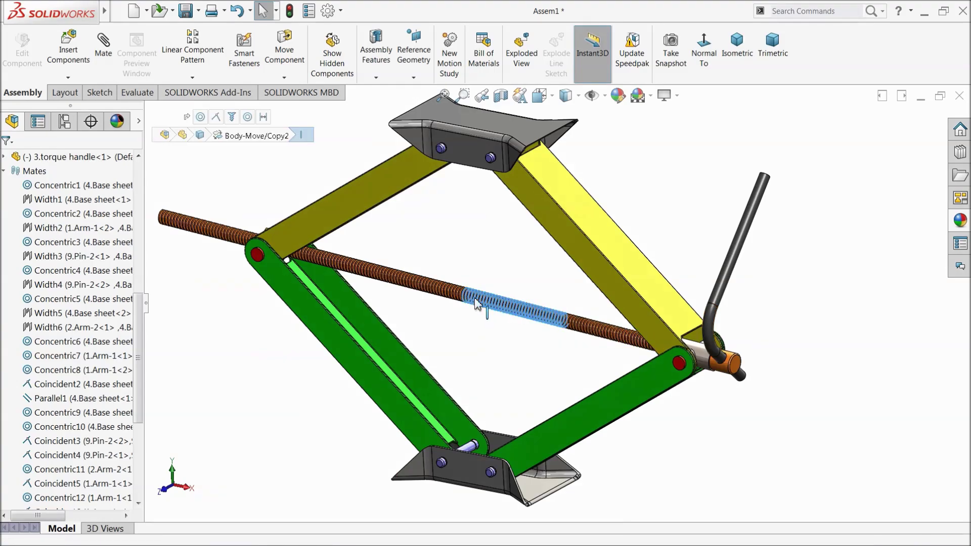
pyautogui.click(722, 362)
pyautogui.click(3, 157)
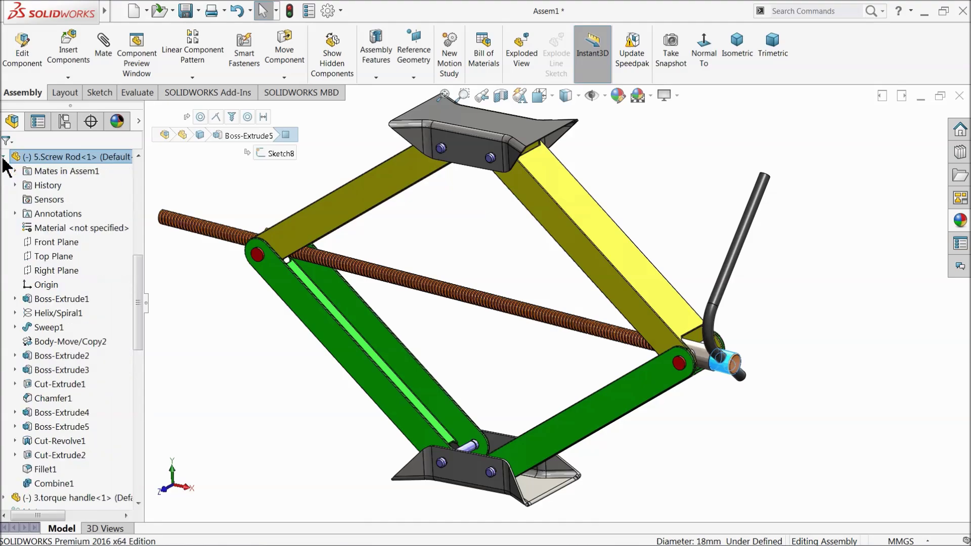
pyautogui.click(46, 274)
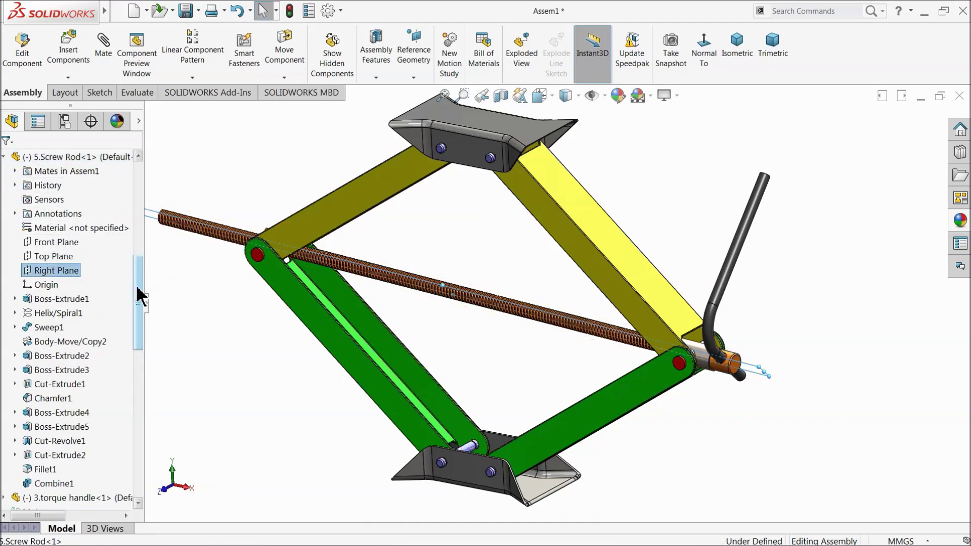
pyautogui.moveTo(137, 292); pyautogui.dragTo(138, 351)
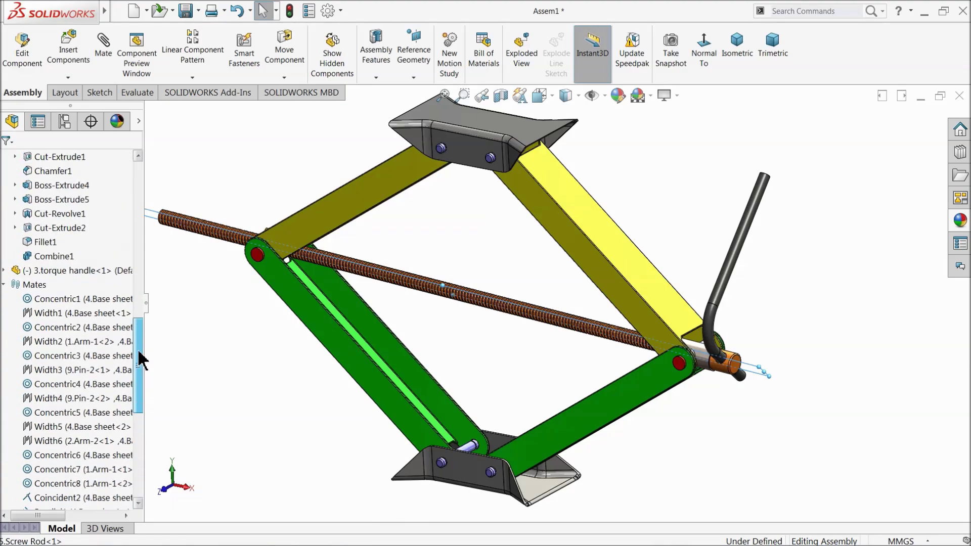
pyautogui.click(4, 270)
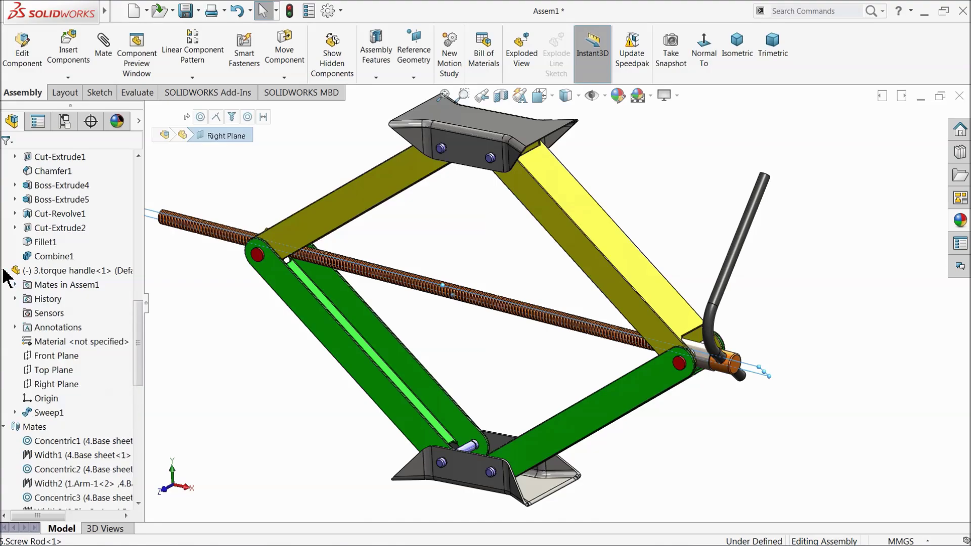
pyautogui.keyDown('ctrl'); pyautogui.click(56, 357); pyautogui.keyUp('ctrl')
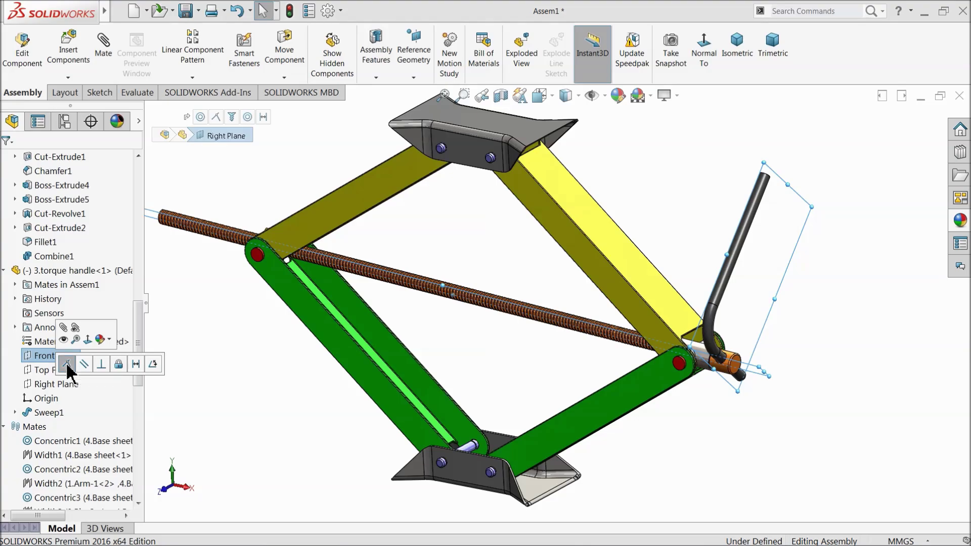
pyautogui.click(66, 364)
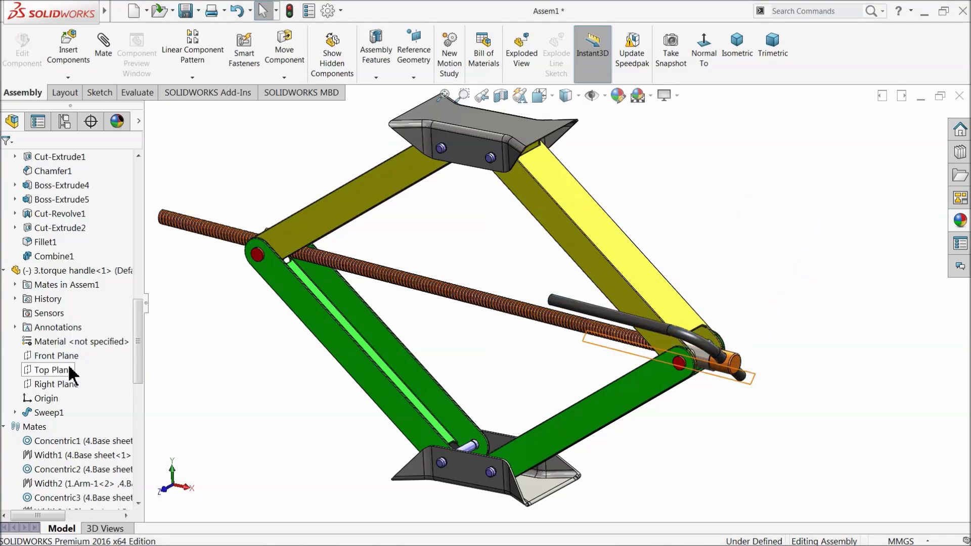
# Edit the new rod-to-handle coincident mate, flipping its alignment to anti-aligned so the long arm points away from the jack
pyautogui.moveTo(627, 364)
pyautogui.mouseDown()
pyautogui.moveTo(658, 314)
pyautogui.moveTo(639, 357)
pyautogui.mouseUp()
pyautogui.moveTo(137, 334); pyautogui.dragTo(129, 442)
pyautogui.click(28, 493)
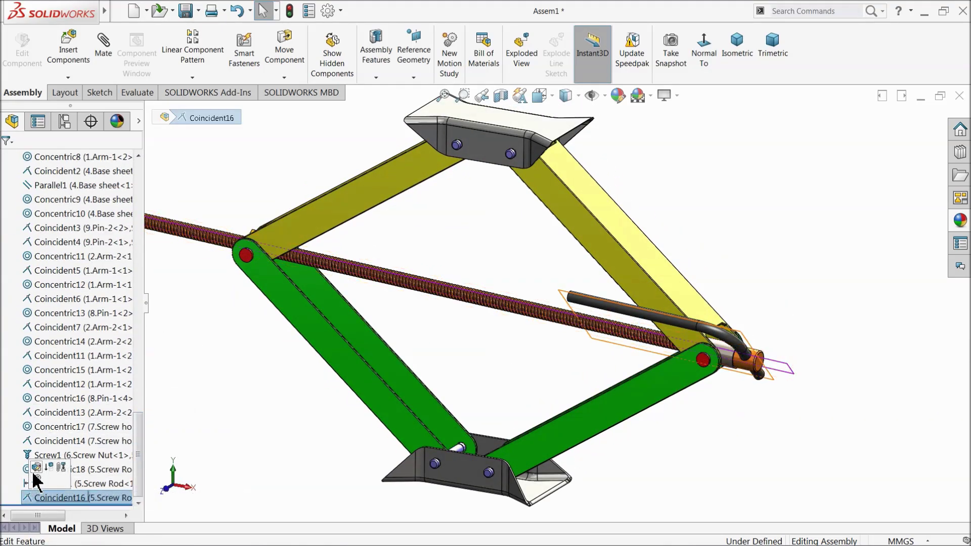
pyautogui.click(39, 481)
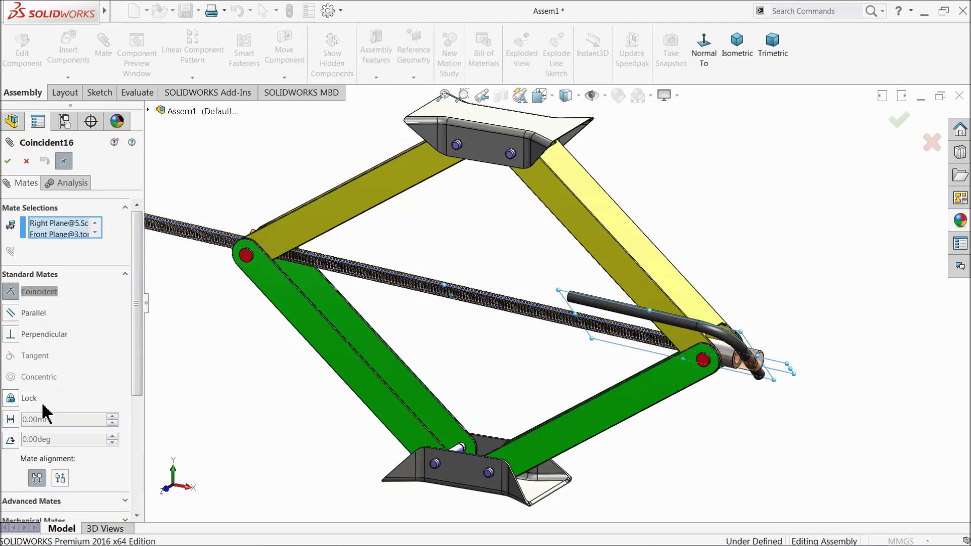
pyautogui.click(59, 477)
pyautogui.scroll(3, 658, 360)
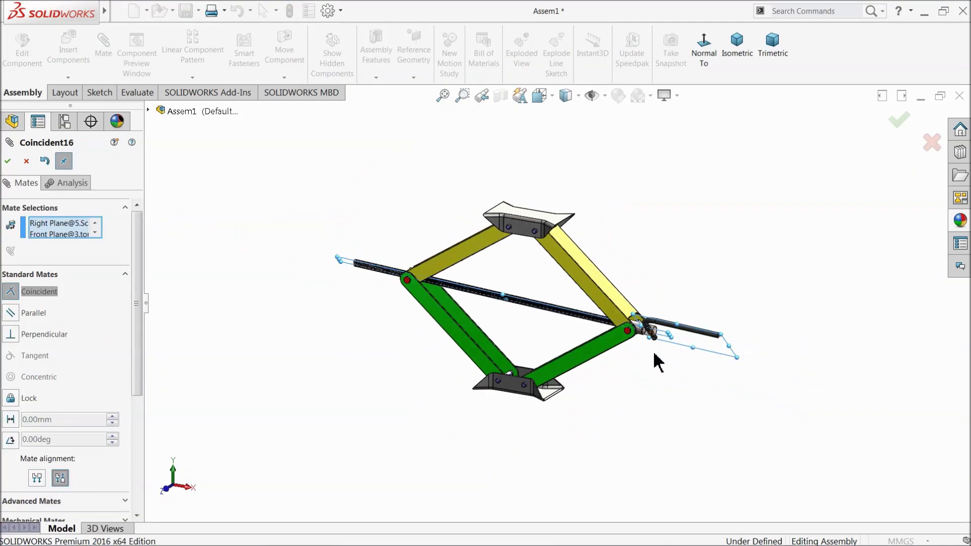
pyautogui.scroll(-2, 521, 336)
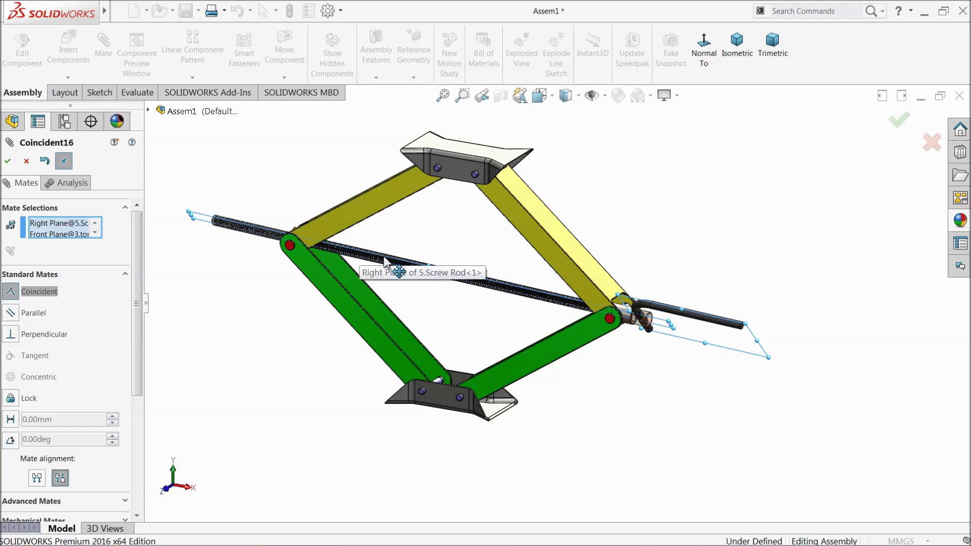
pyautogui.scroll(-2, 632, 331)
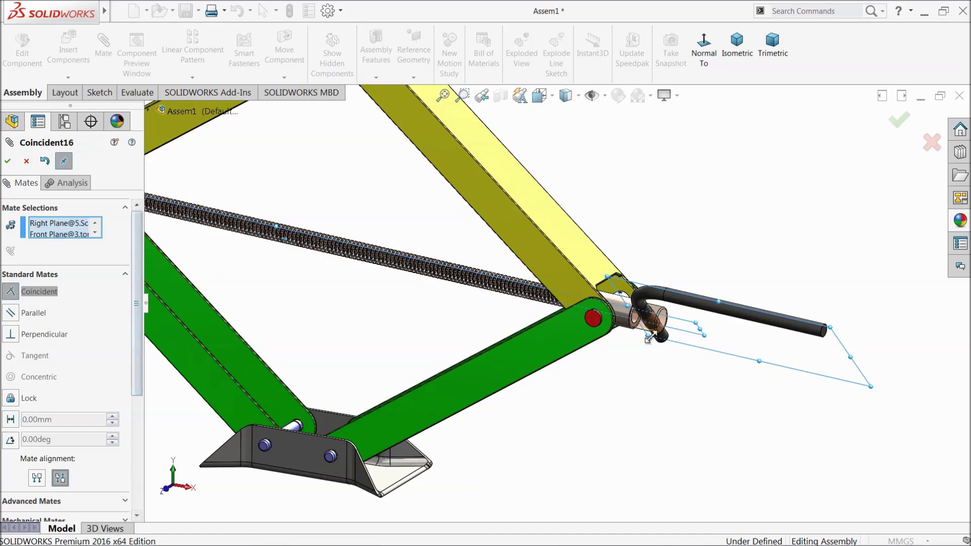
pyautogui.moveTo(145, 261); pyautogui.dragTo(243, 262)
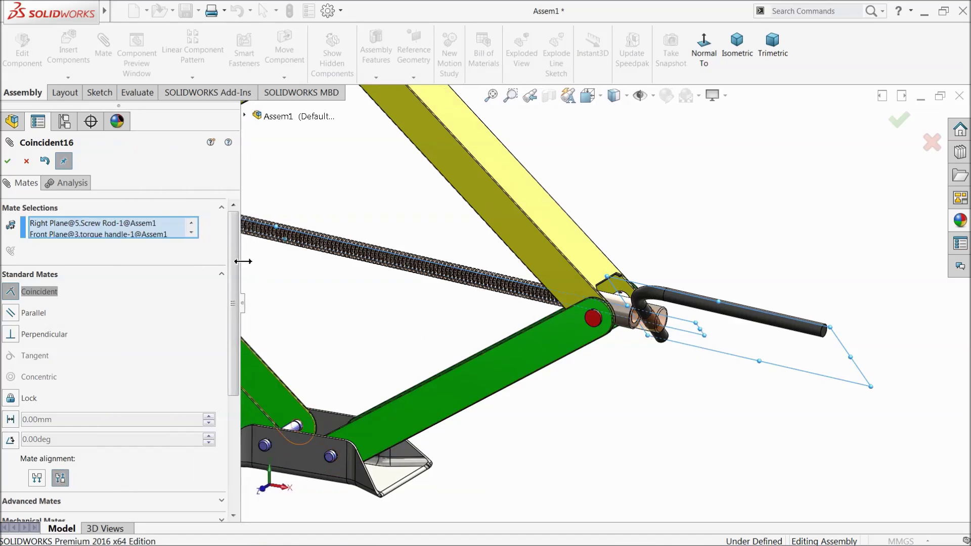
pyautogui.click(61, 479)
pyautogui.click(9, 162)
pyautogui.press('f')
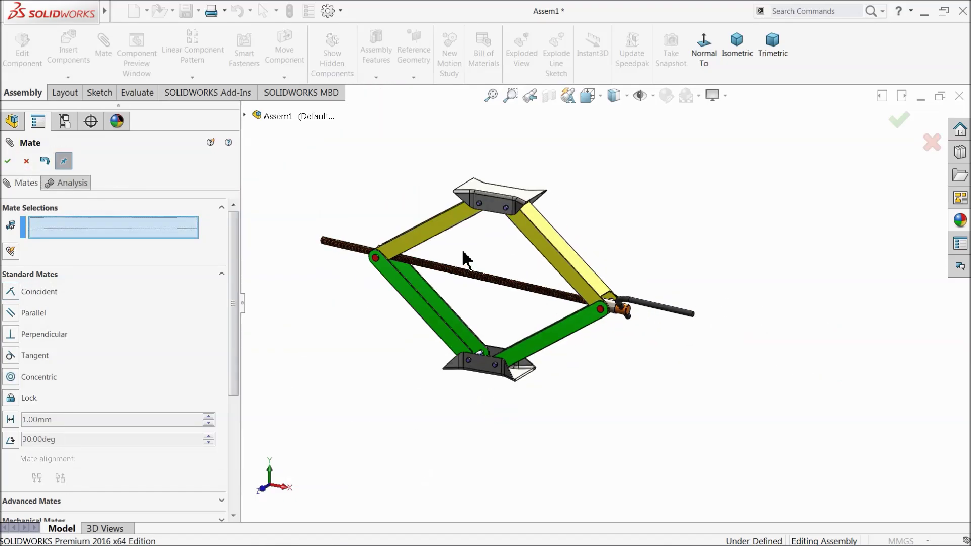
pyautogui.click(9, 162)
# Move 2.Arm-2<2> slightly to test that the screw rod and torque handle turn with the jack, and narrow the side pane
pyautogui.scroll(-2, 597, 250)
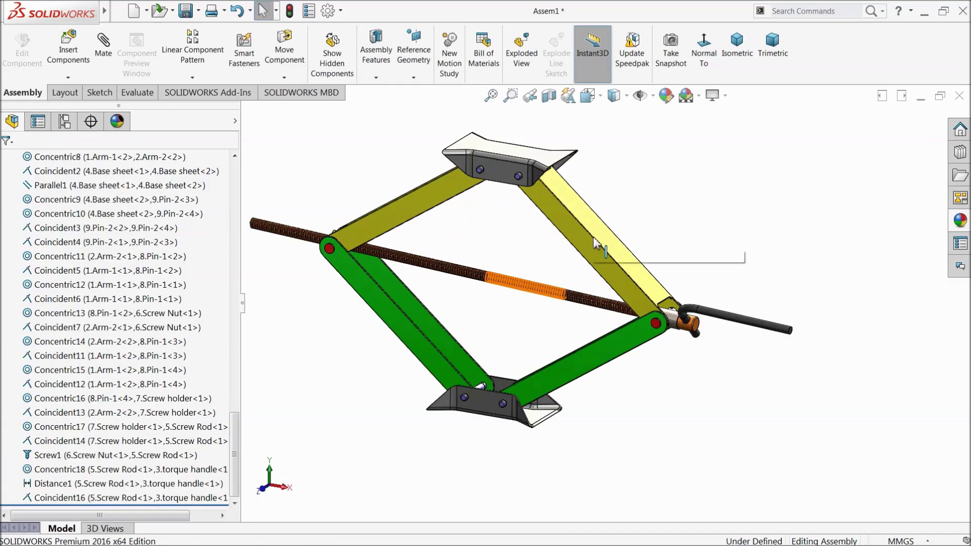
pyautogui.scroll(-2, 589, 260)
pyautogui.click(586, 264)
pyautogui.moveTo(587, 264); pyautogui.dragTo(590, 250)
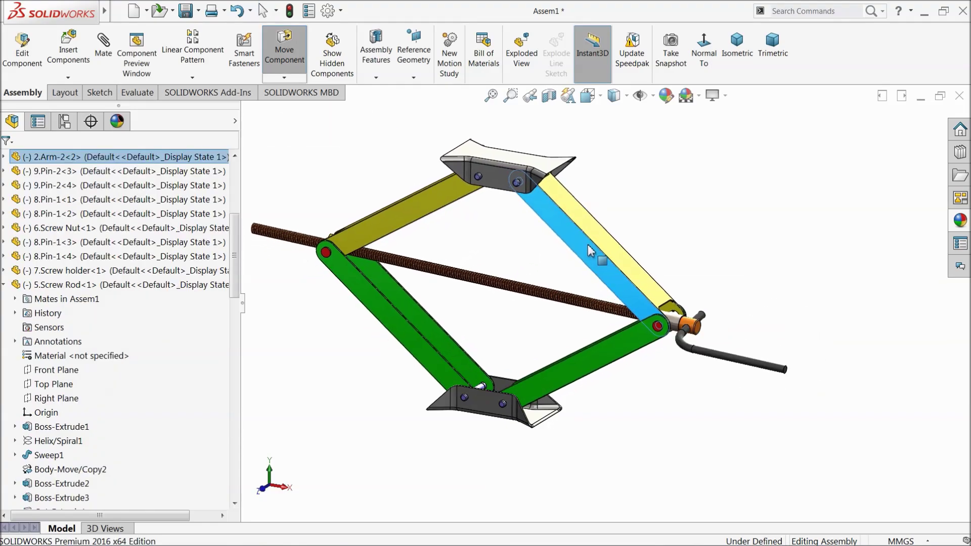
pyautogui.moveTo(498, 253); pyautogui.dragTo(489, 255, button='middle')
pyautogui.click(508, 240)
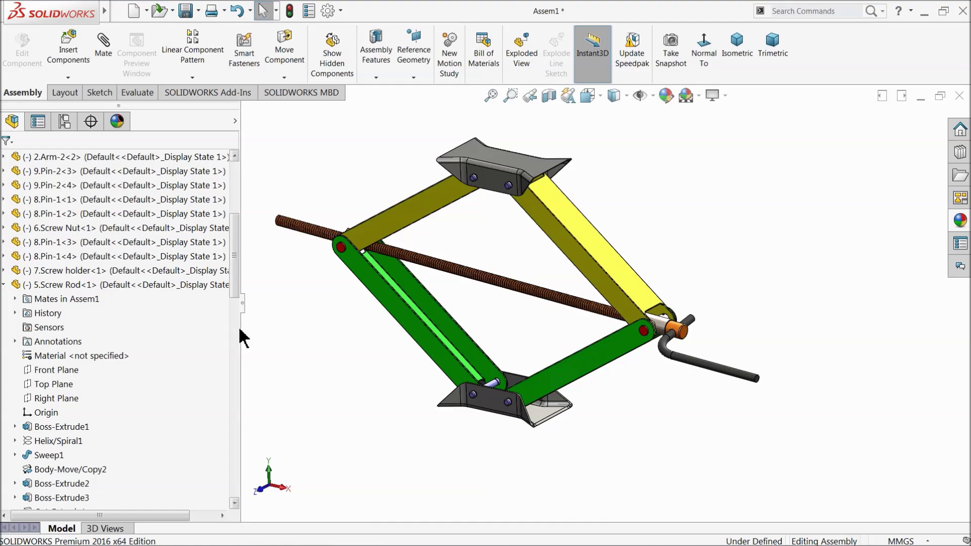
pyautogui.moveTo(243, 331); pyautogui.dragTo(135, 323)
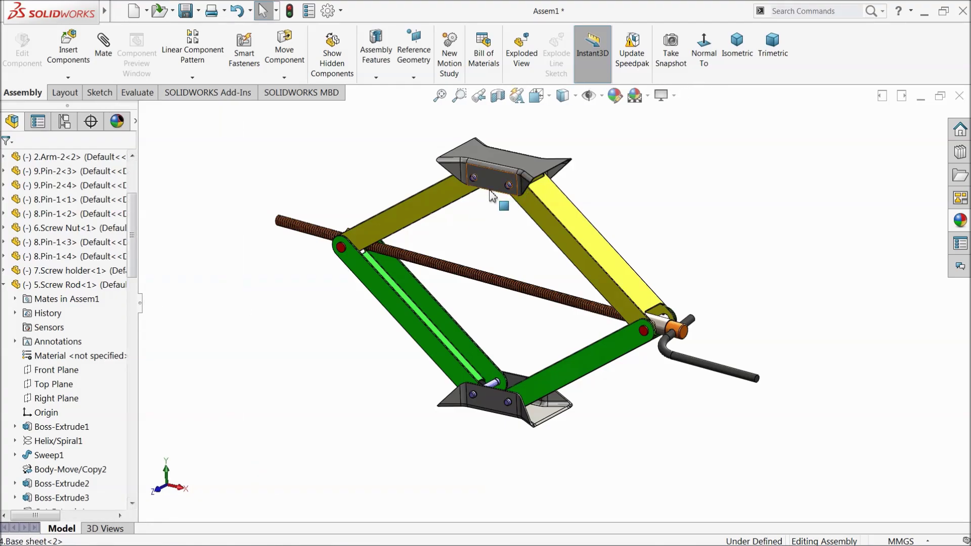
# Add a coincident mate between the Right Planes of 4.Base sheet<1> and 4.Base sheet<2>, and finish mating
pyautogui.click(493, 196)
pyautogui.click(484, 397)
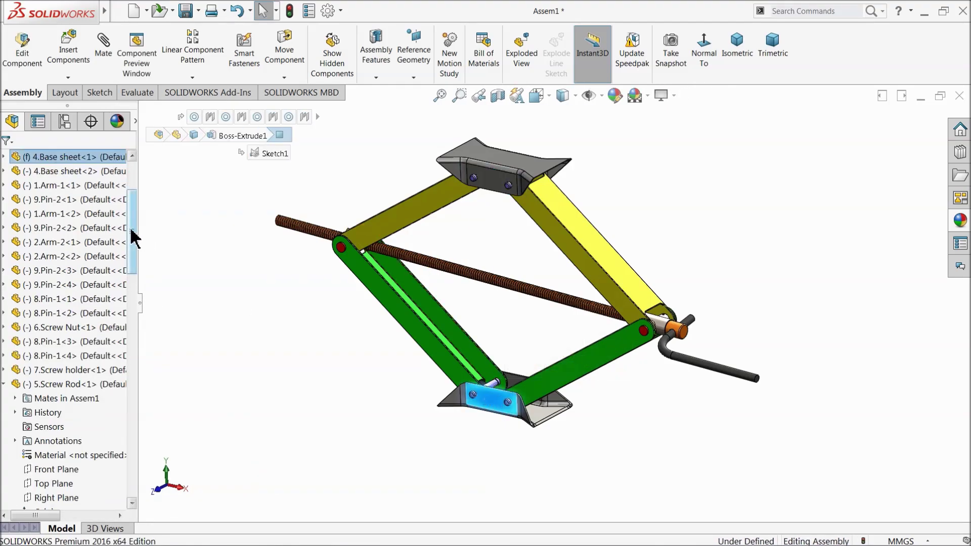
pyautogui.moveTo(133, 237); pyautogui.dragTo(135, 196)
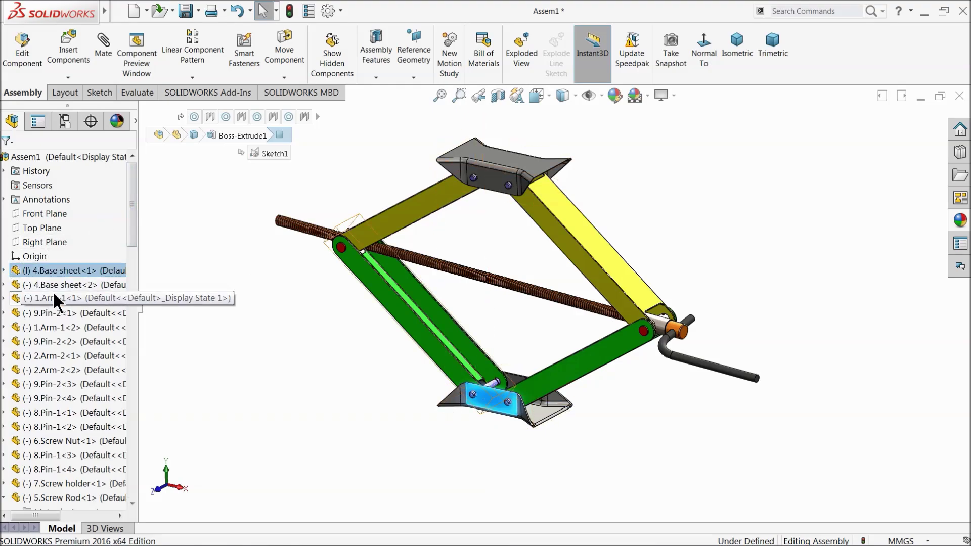
pyautogui.click(33, 287)
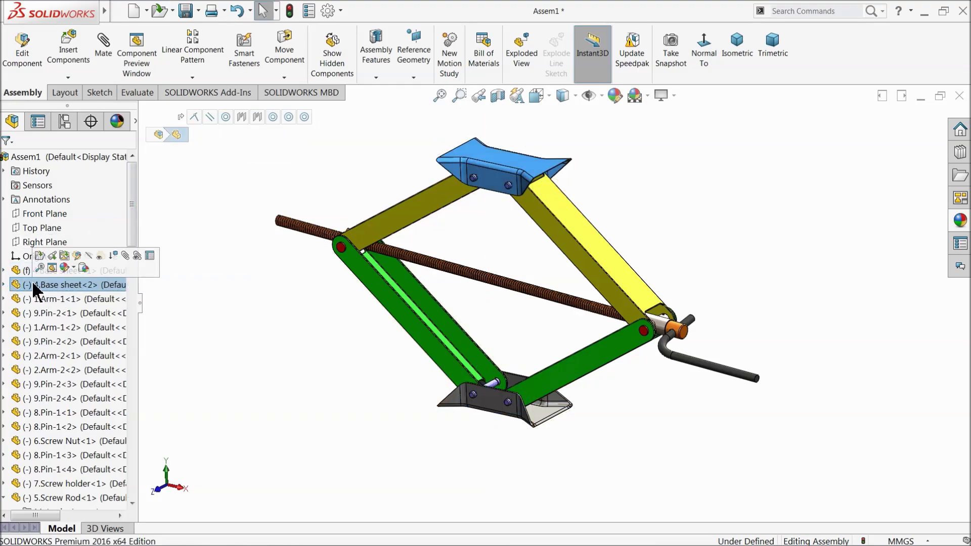
pyautogui.click(4, 271)
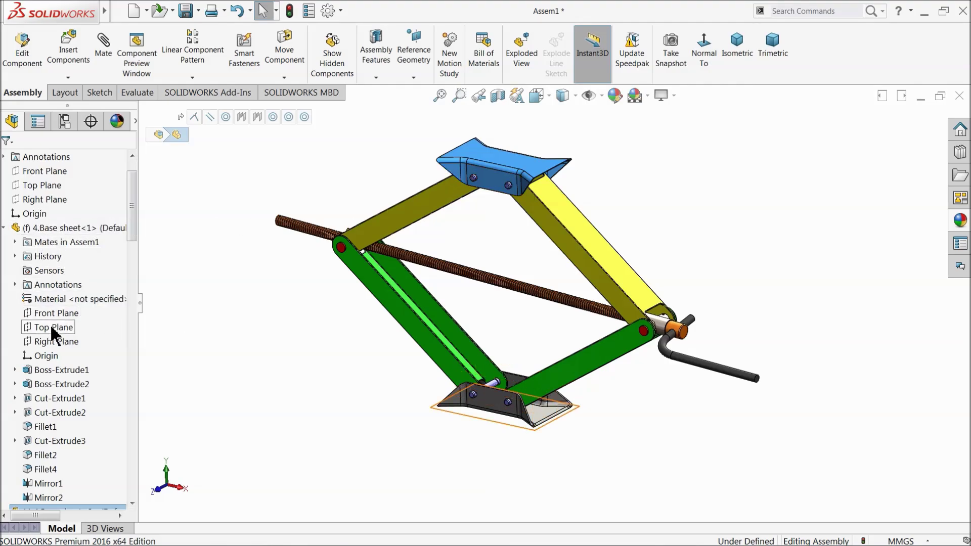
pyautogui.click(52, 343)
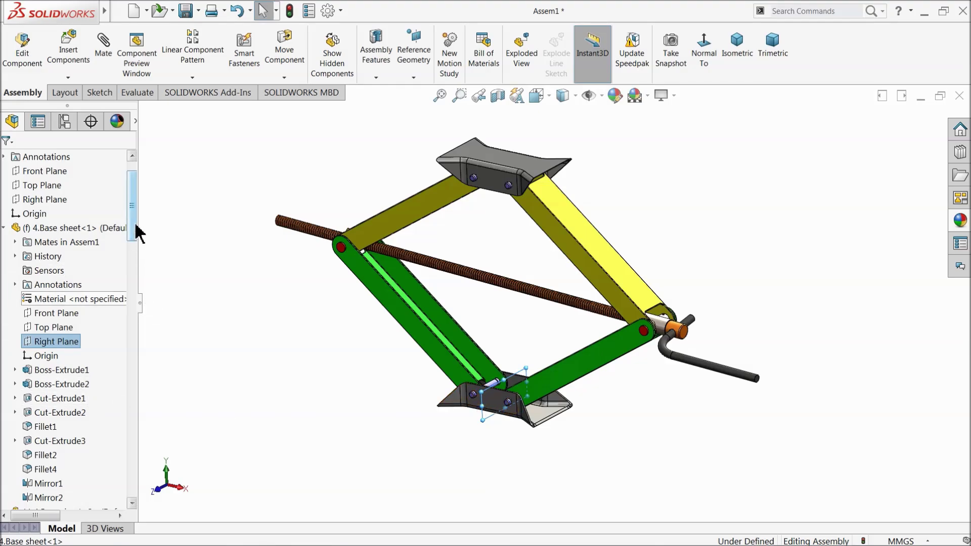
pyautogui.moveTo(135, 224); pyautogui.dragTo(113, 272)
pyautogui.click(4, 284)
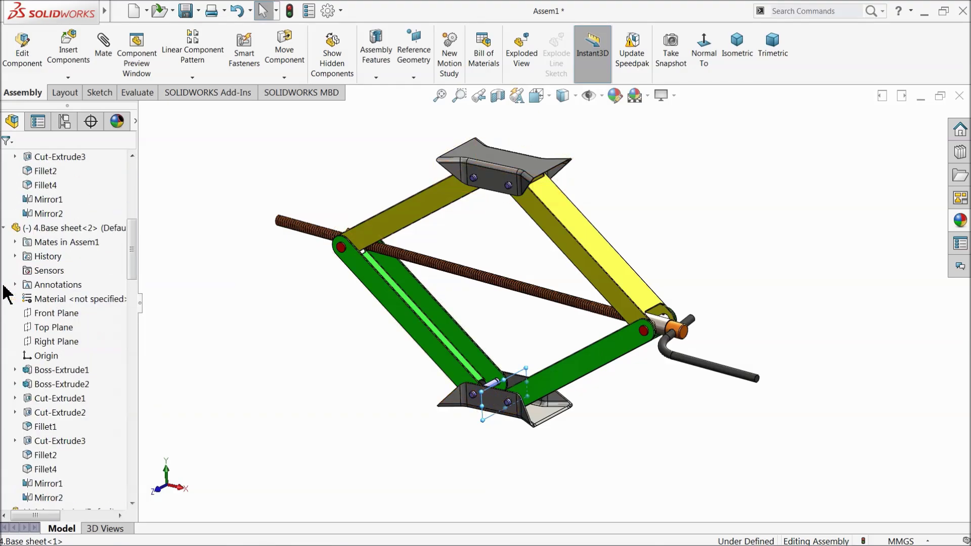
pyautogui.keyDown('ctrl'); pyautogui.click(55, 343); pyautogui.keyUp('ctrl')
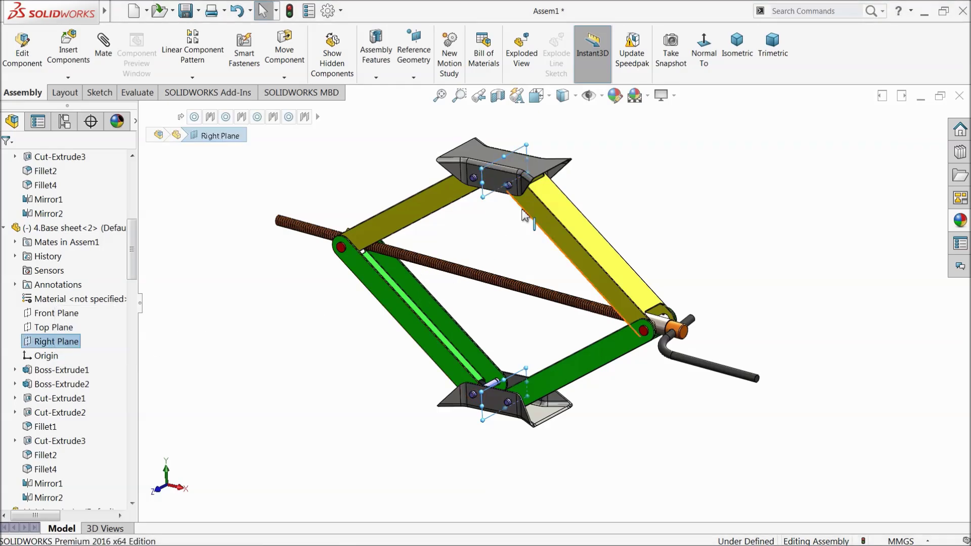
pyautogui.scroll(-1, 523, 210)
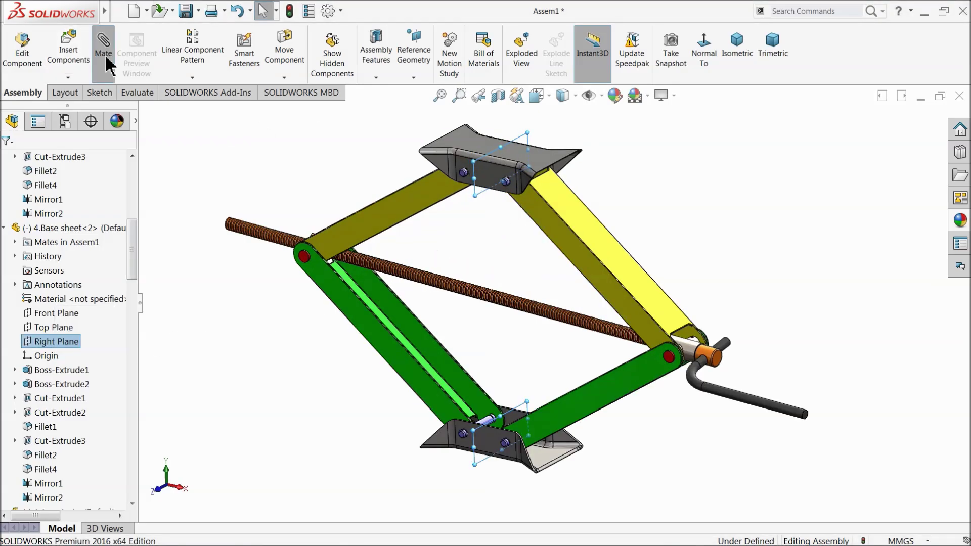
pyautogui.click(104, 51)
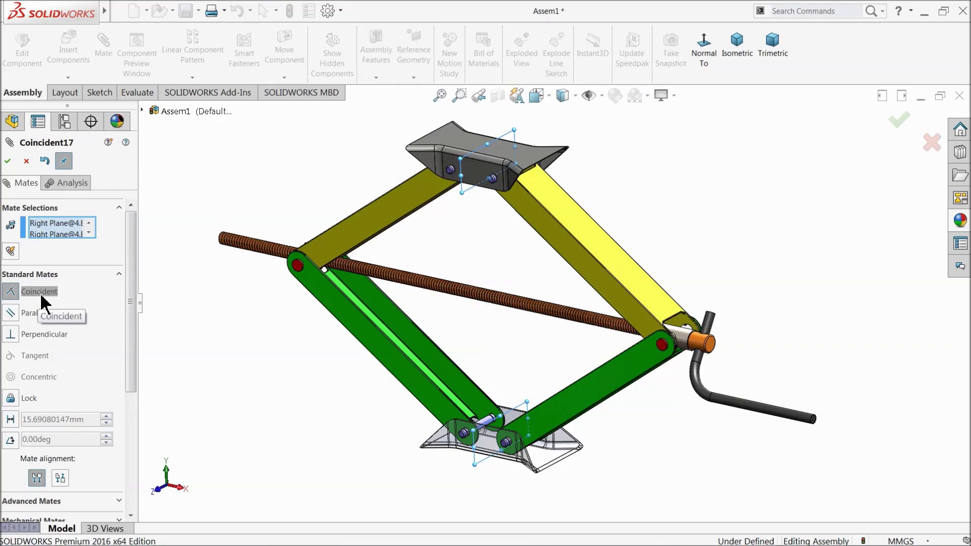
pyautogui.click(7, 162)
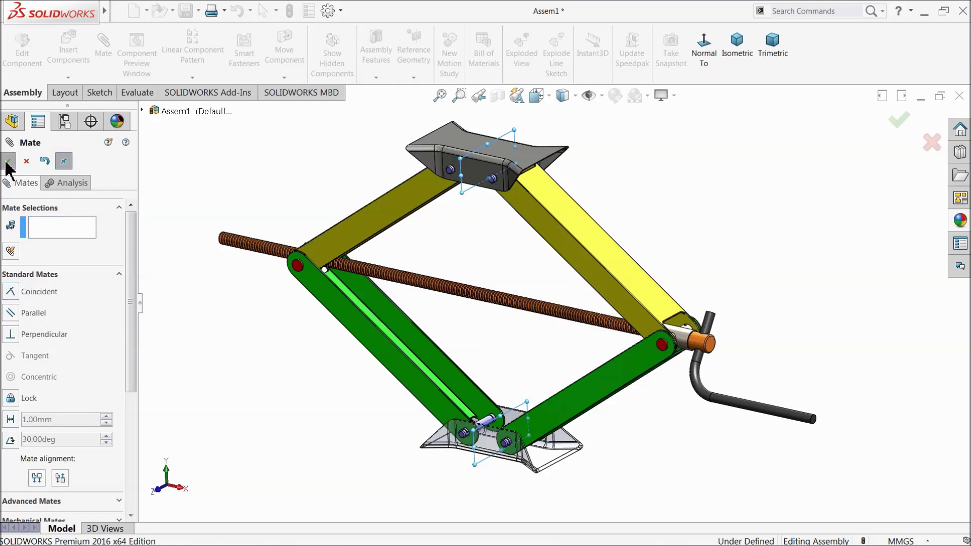
pyautogui.click(7, 162)
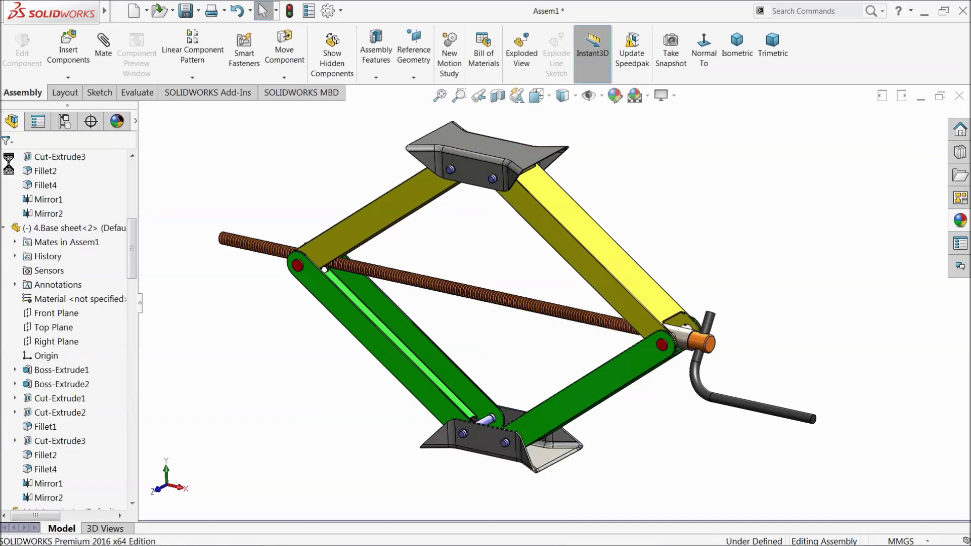
# Collapse the 4.Base sheet<2>, 5.Screw Rod, 3.torque handle and Mates entries in the feature tree
pyautogui.click(5, 228)
pyautogui.click(5, 442)
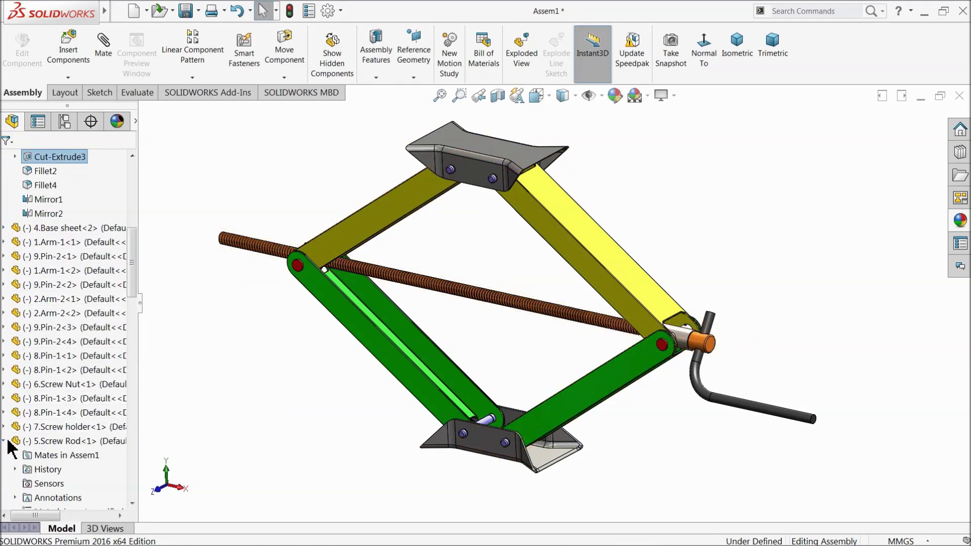
pyautogui.click(4, 442)
pyautogui.click(5, 468)
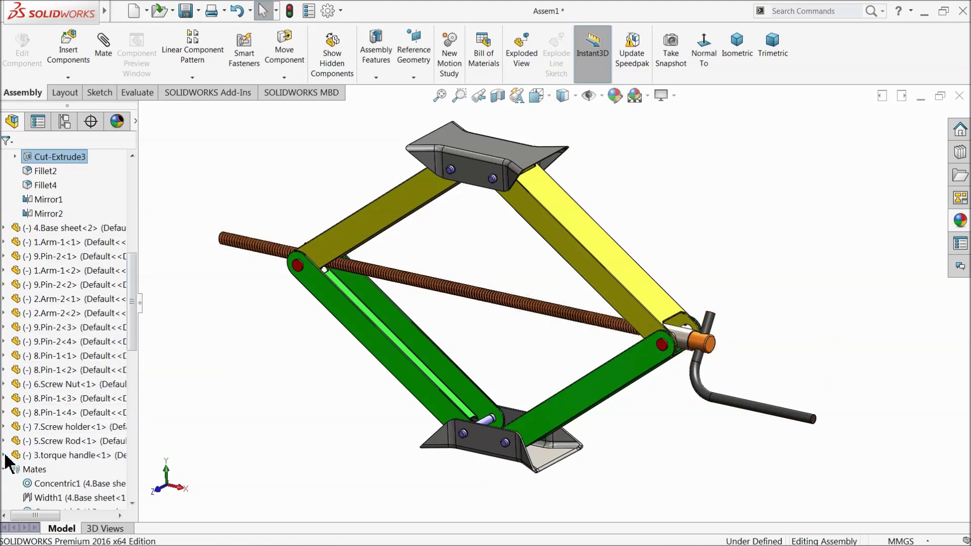
pyautogui.click(5, 468)
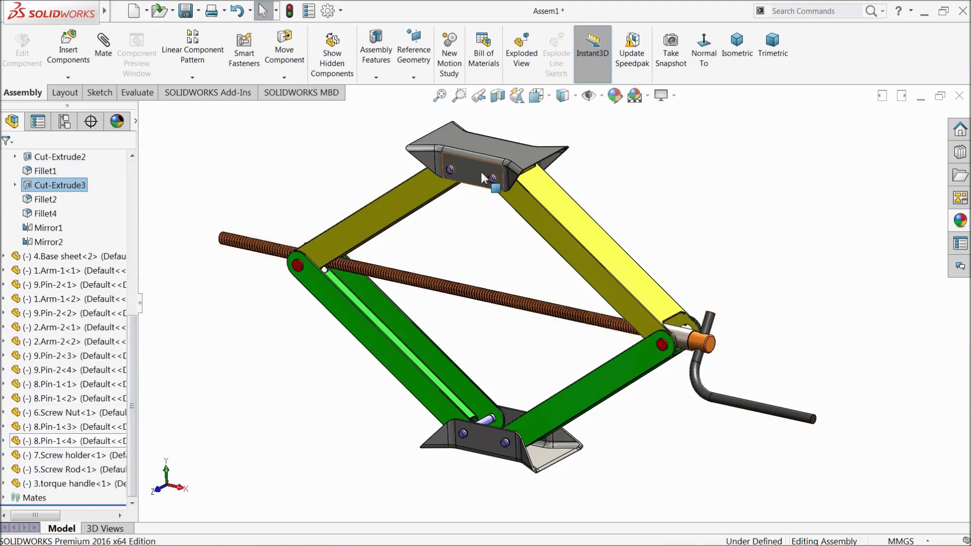
# Lower the upper 4.Base sheet<2> toward the fixed base to test the complete jack's motion
pyautogui.moveTo(483, 177); pyautogui.dragTo(537, 231)
pyautogui.press('Escape')
pyautogui.scroll(-2, 547, 326)
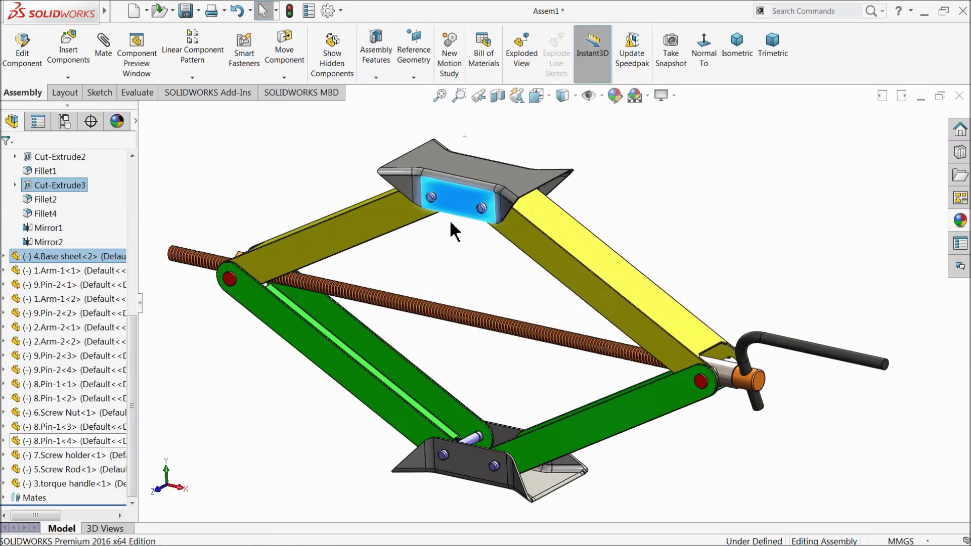
pyautogui.scroll(1, 472, 256)
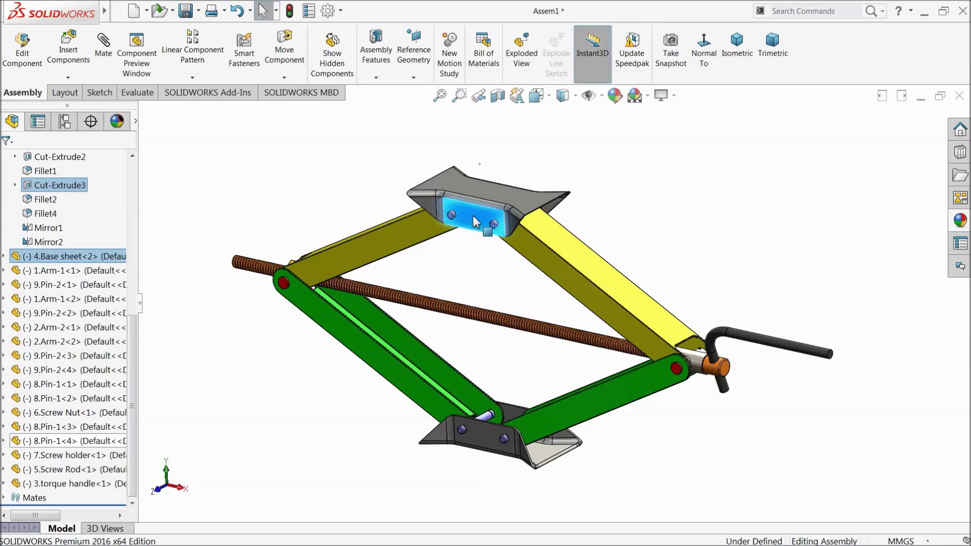
# Raise the upper 4.Base sheet<2> slightly away from the fixed base to test the jack's motion
pyautogui.click(474, 221)
pyautogui.rightClick(451, 264)
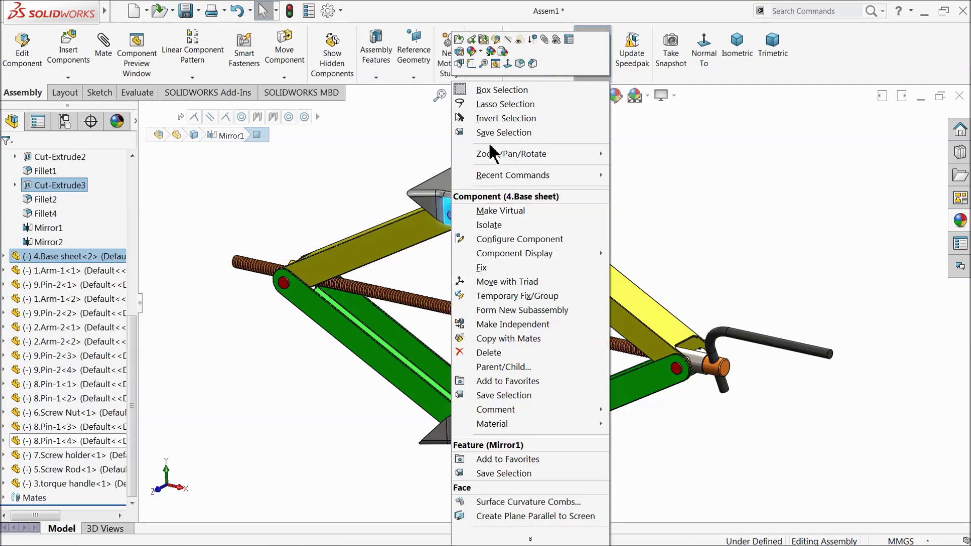
pyautogui.click(368, 147)
pyautogui.rightClick(368, 147)
pyautogui.click(402, 215)
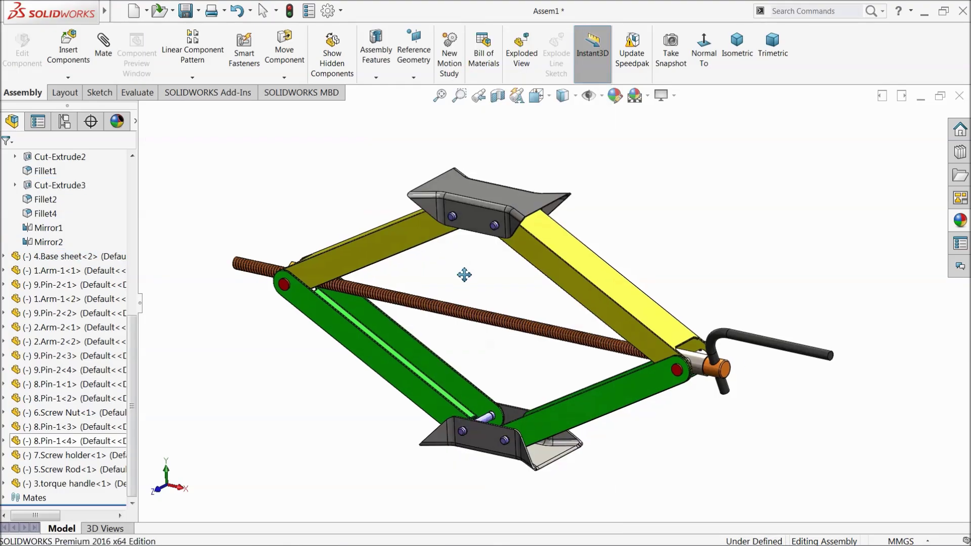
pyautogui.moveTo(464, 275); pyautogui.dragTo(459, 294)
pyautogui.rightClick(533, 155)
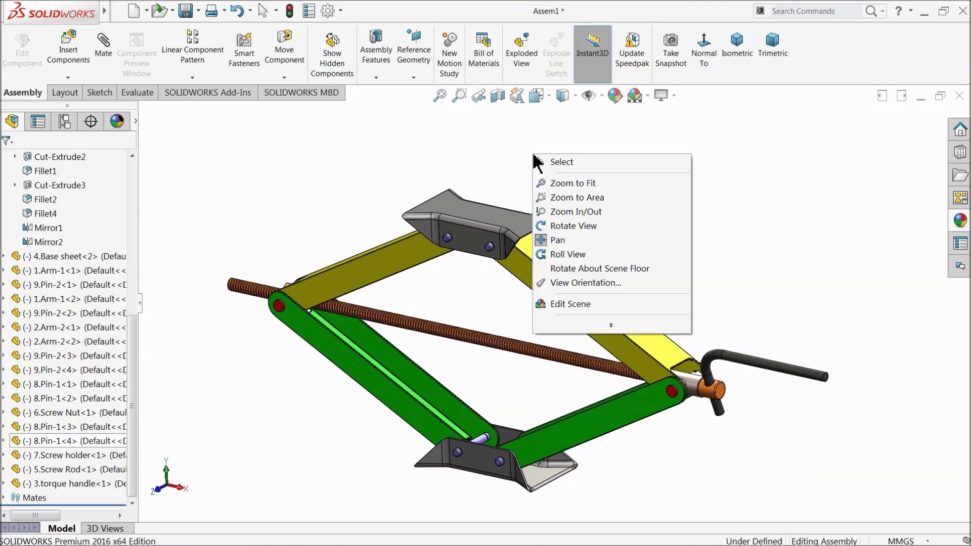
pyautogui.click(461, 167)
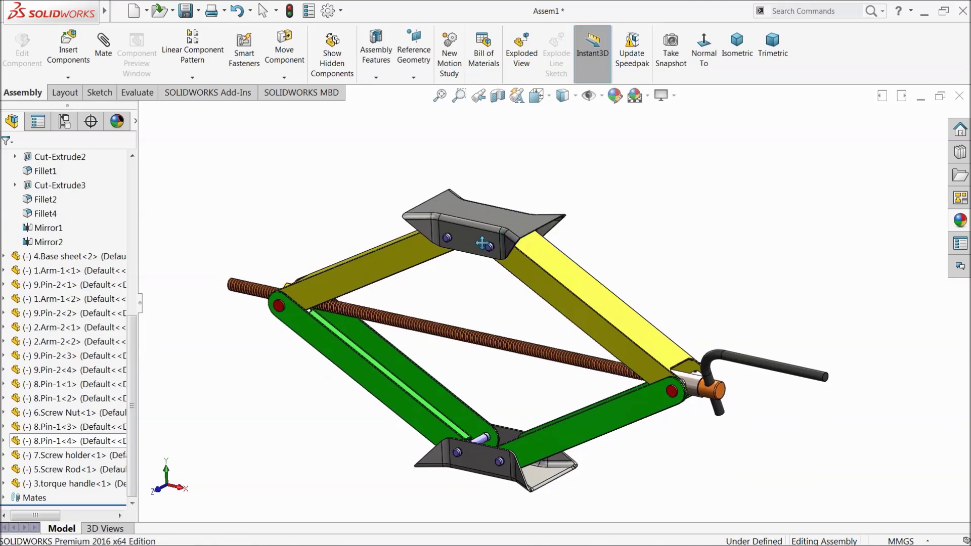
pyautogui.moveTo(482, 243)
pyautogui.mouseDown()
pyautogui.moveTo(481, 199)
pyautogui.moveTo(482, 251)
pyautogui.mouseUp()
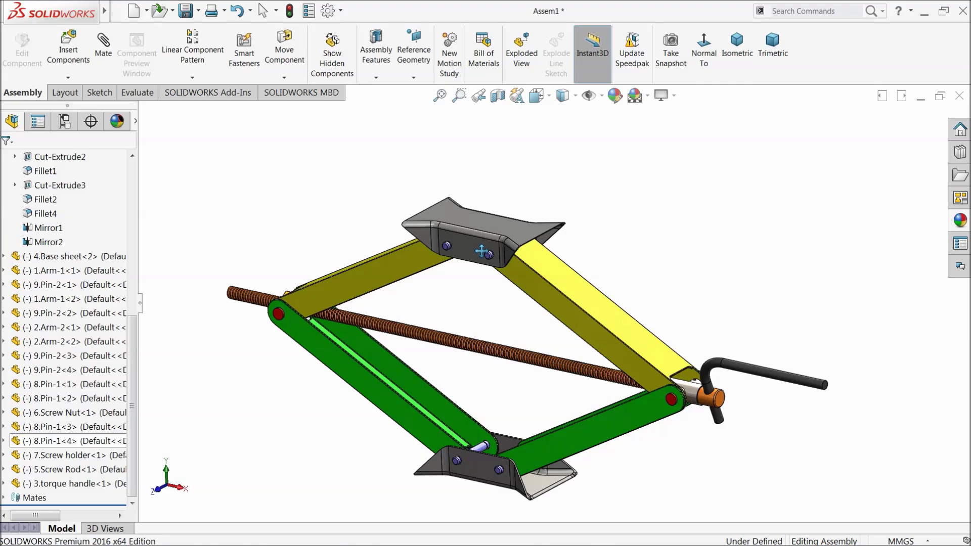
pyautogui.rightClick(387, 146)
pyautogui.click(408, 152)
pyautogui.click(462, 237)
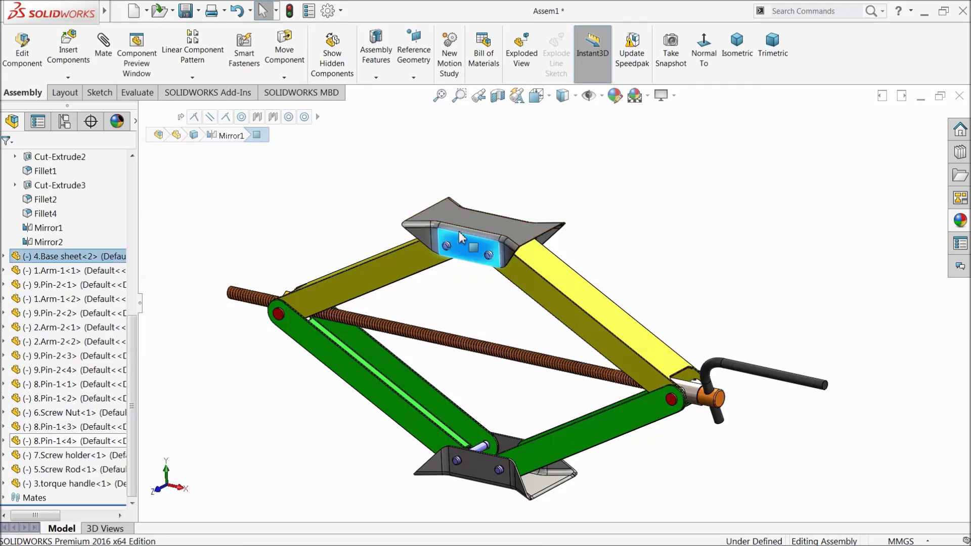
pyautogui.moveTo(461, 237); pyautogui.dragTo(476, 222)
# Save the assembly, rebuilding the document first
pyautogui.rightClick(375, 174)
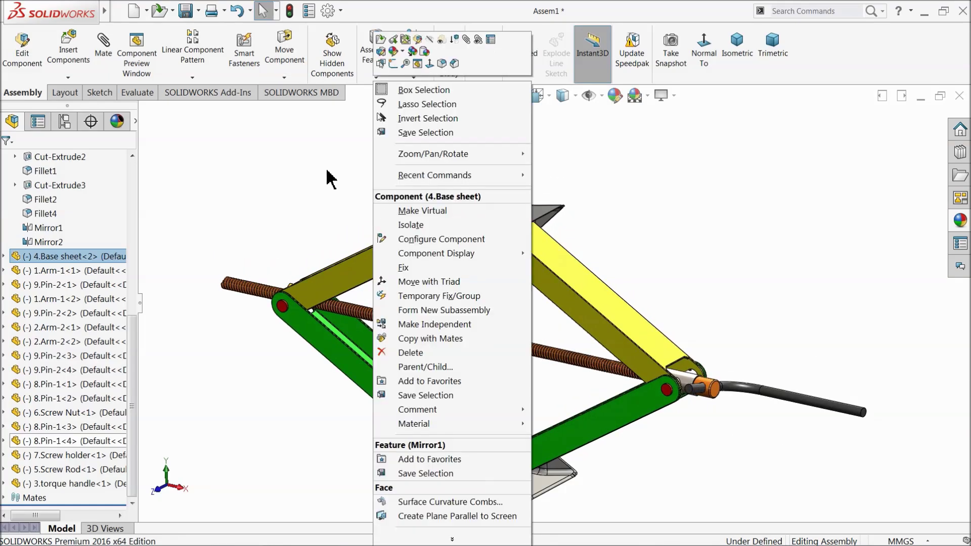
pyautogui.click(338, 180)
pyautogui.rightClick(340, 173)
pyautogui.click(365, 213)
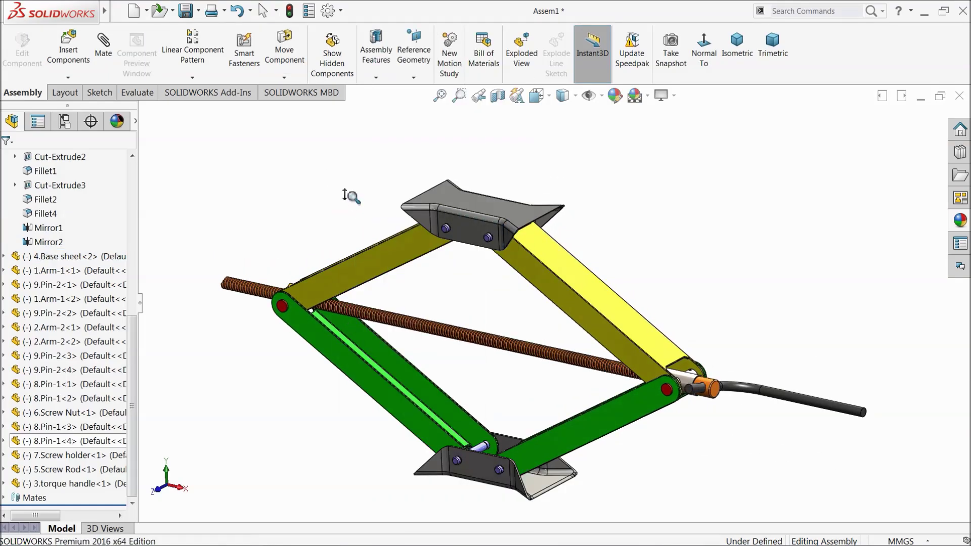
pyautogui.moveTo(352, 196); pyautogui.dragTo(348, 193)
pyautogui.rightClick(322, 163)
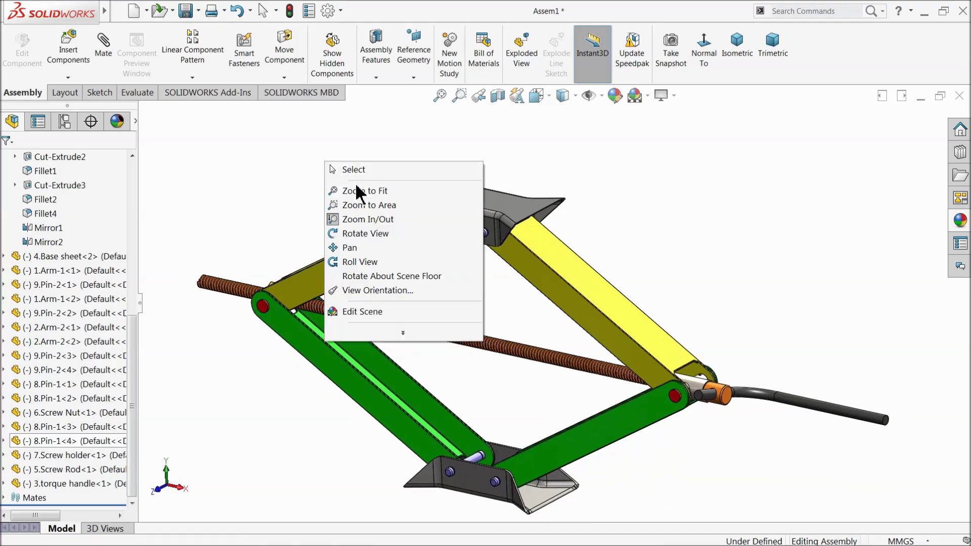
pyautogui.click(352, 170)
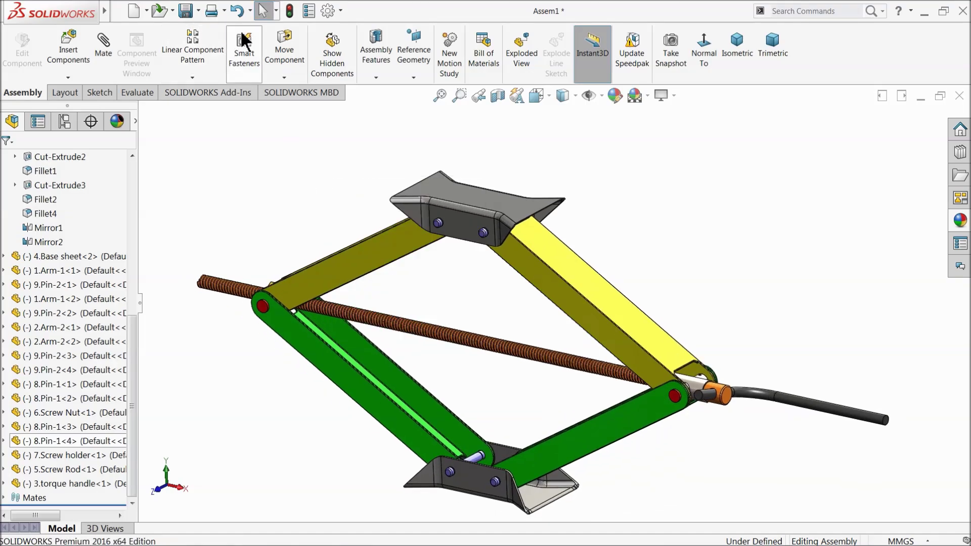
pyautogui.click(189, 21)
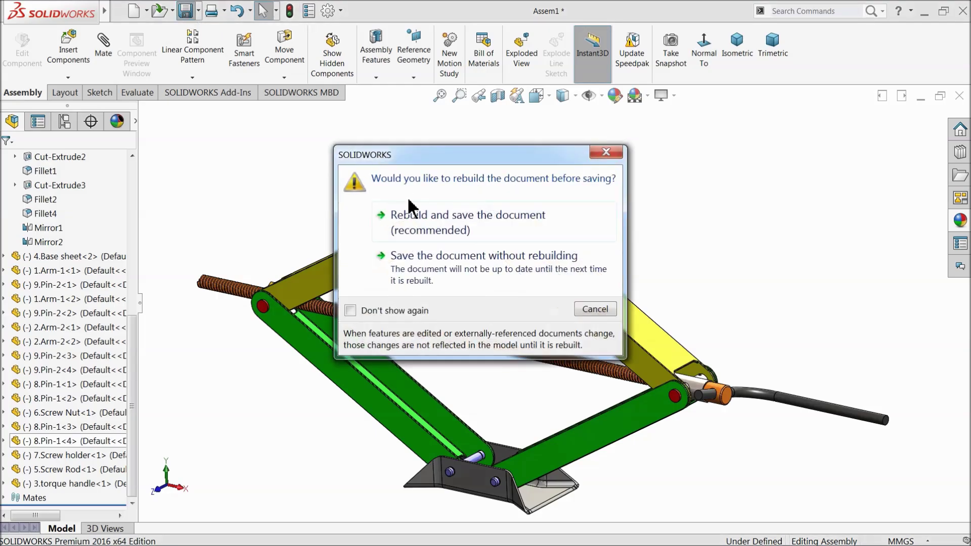
pyautogui.click(428, 221)
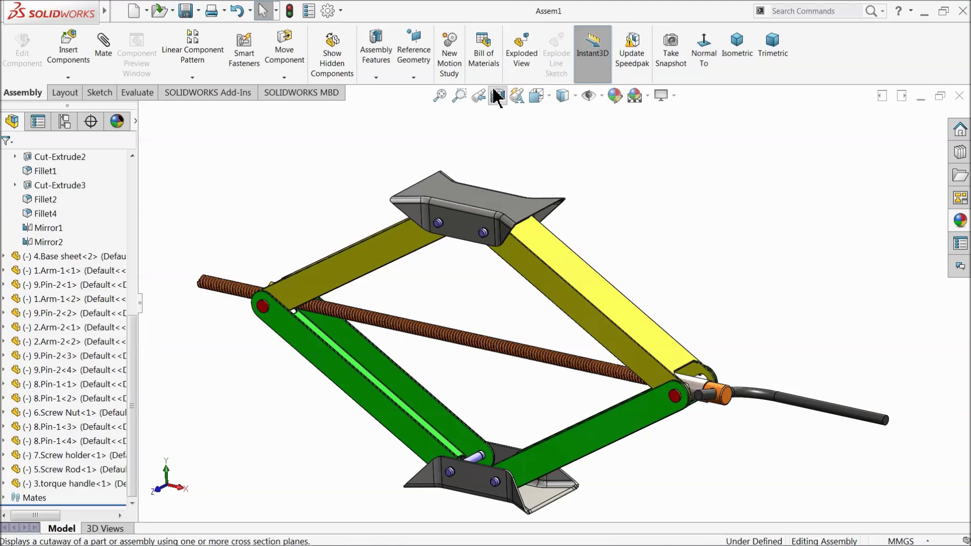
# Collapse 4.Base sheet<1> in the feature tree and raise the upper 4.Base sheet<2> further
pyautogui.scroll(5, 130, 253)
pyautogui.moveTo(130, 254); pyautogui.dragTo(131, 169)
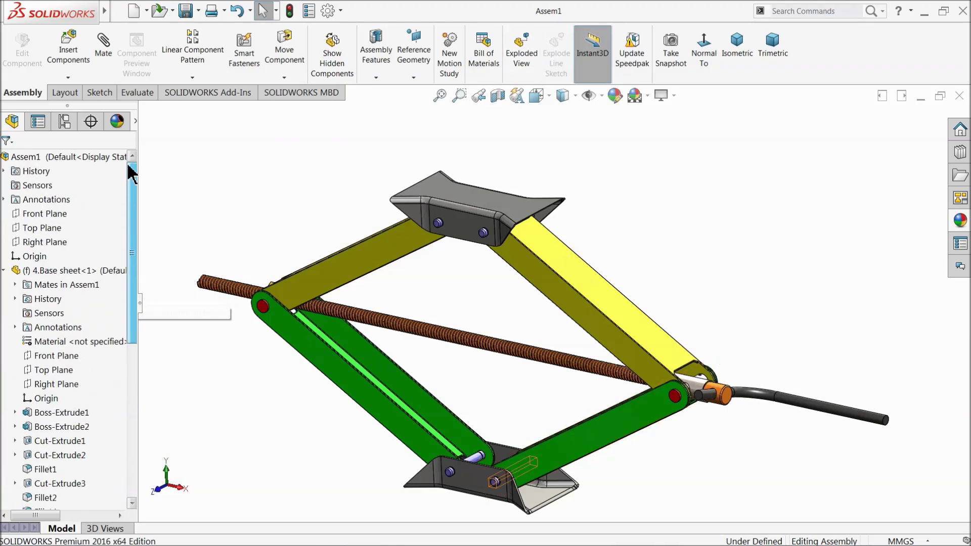
pyautogui.click(3, 271)
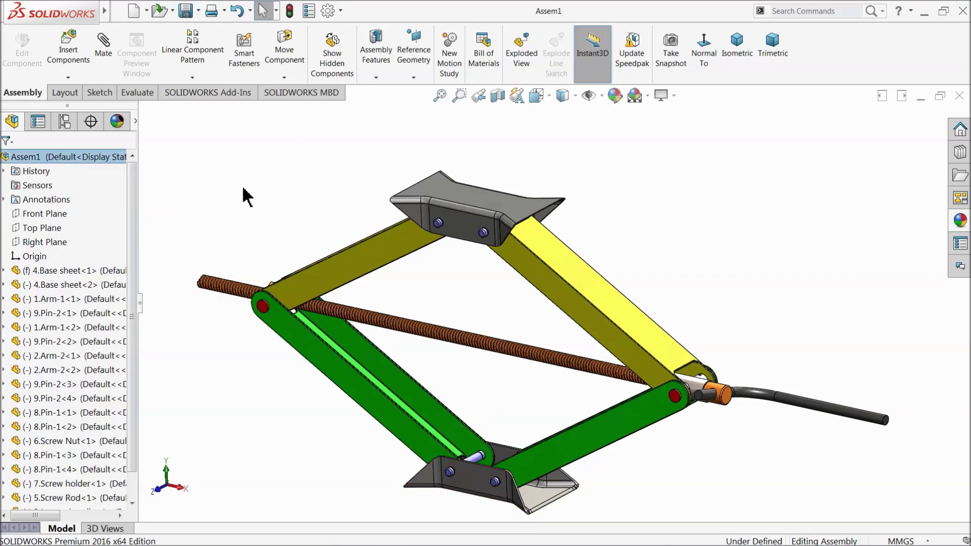
pyautogui.moveTo(434, 226); pyautogui.dragTo(462, 211)
pyautogui.press('Escape')
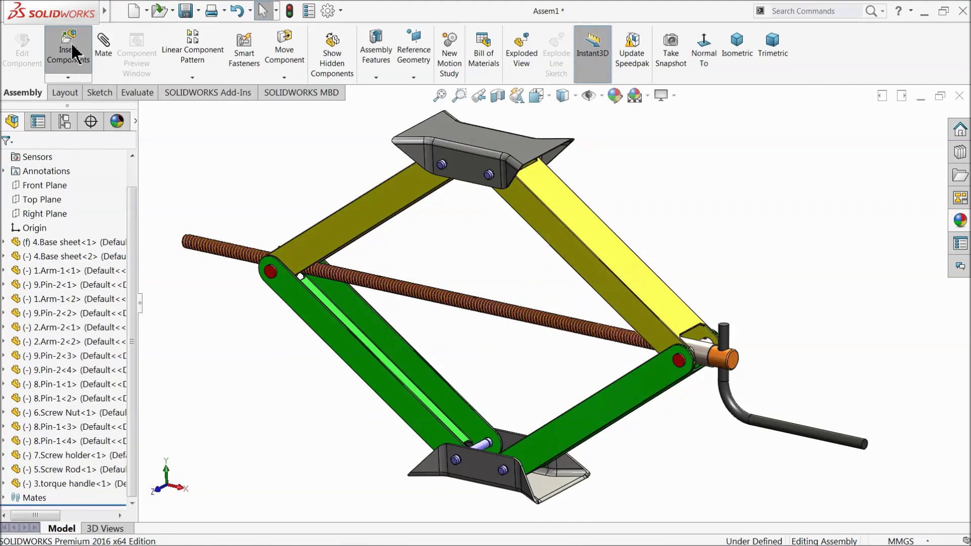
# Insert the 10.socket set screw part from the Car Jack folder and place it near the hole in 7.Screw holder
pyautogui.click(71, 51)
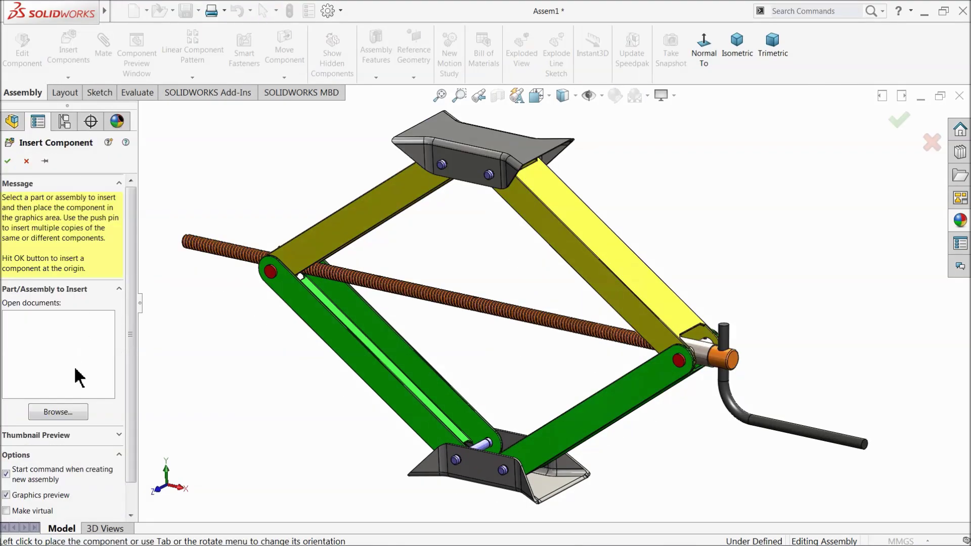
pyautogui.click(58, 412)
pyautogui.click(355, 263)
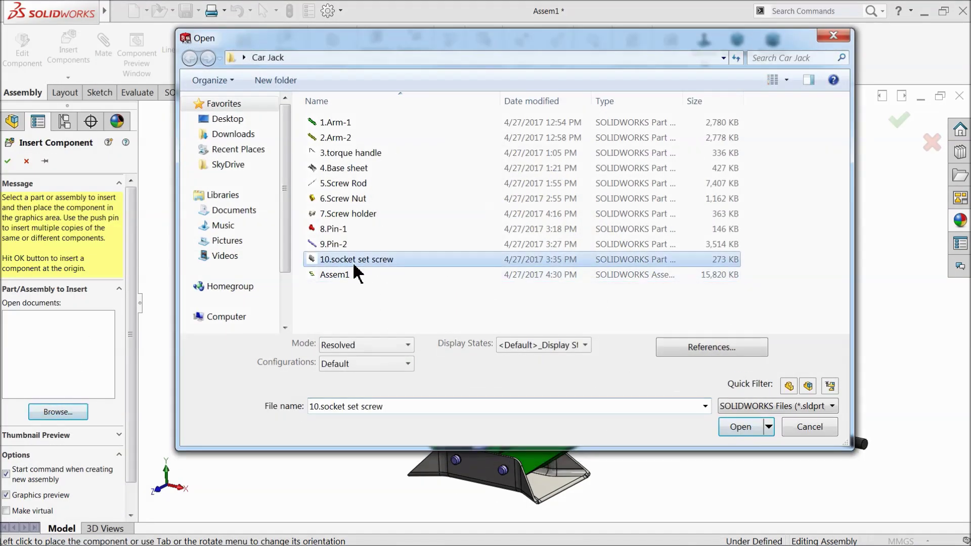
pyautogui.click(740, 427)
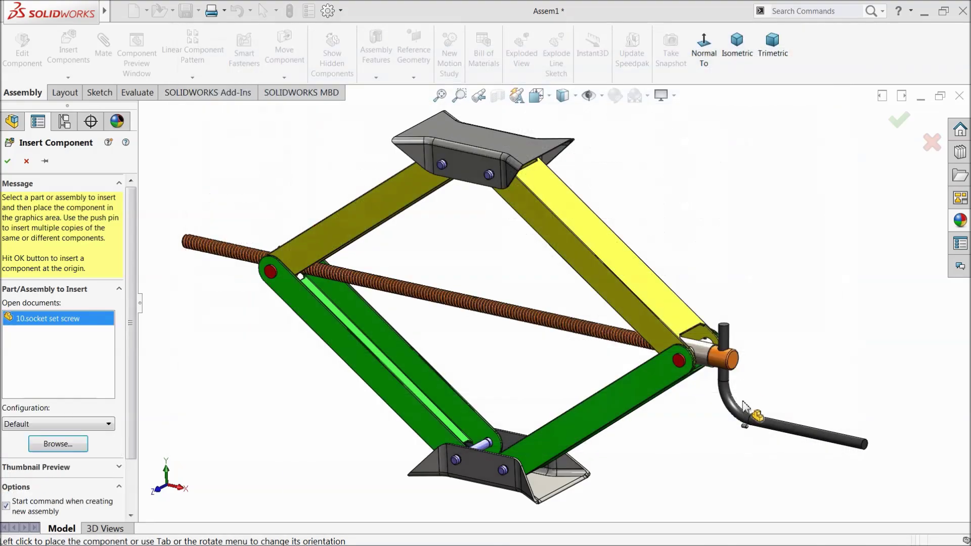
pyautogui.scroll(-5, 737, 358)
pyautogui.scroll(-2, 616, 310)
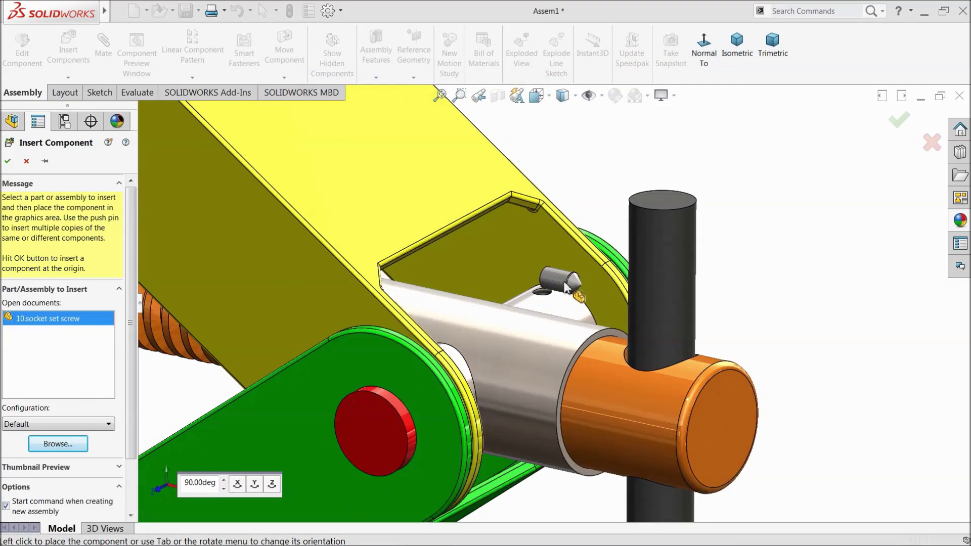
pyautogui.click(566, 287)
# Make three copies of 10.socket set screw and place them in the free space beside the jack arm
pyautogui.moveTo(544, 283); pyautogui.dragTo(531, 352, button='middle')
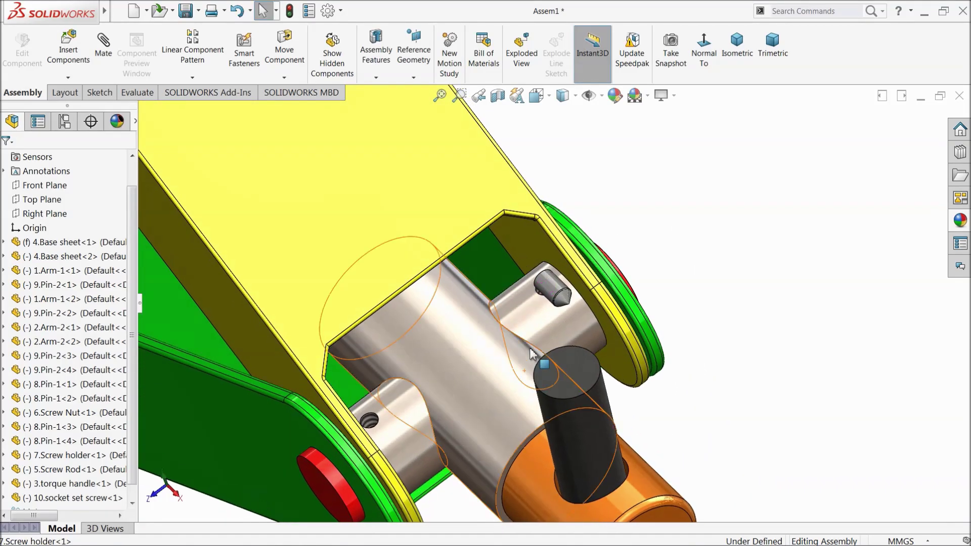
pyautogui.moveTo(556, 288); pyautogui.dragTo(657, 247)
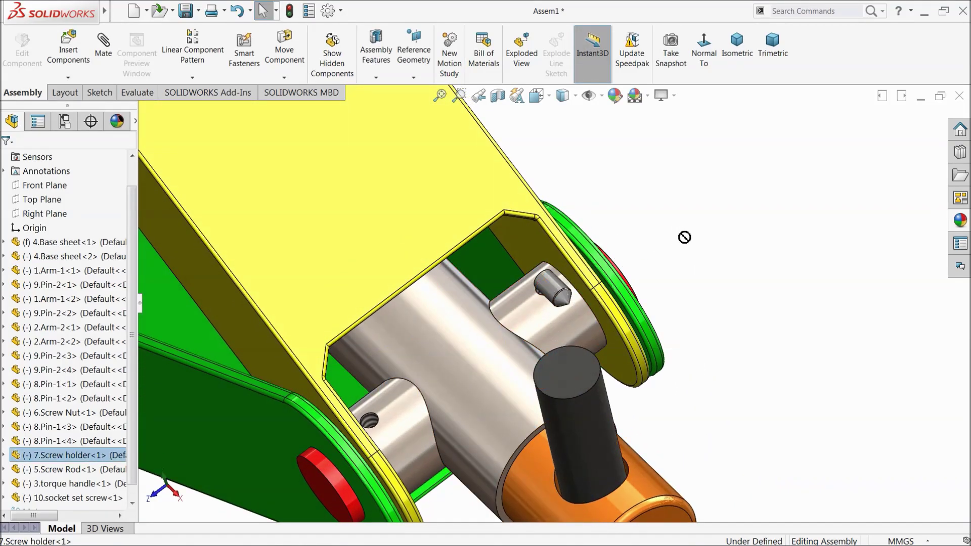
pyautogui.click(560, 292)
pyautogui.moveTo(562, 294); pyautogui.dragTo(581, 278, button='middle')
pyautogui.click(551, 296)
pyautogui.keyDown('ctrl'); pyautogui.moveTo(551, 296); pyautogui.dragTo(737, 210); pyautogui.keyUp('ctrl')
pyautogui.keyDown('ctrl'); pyautogui.moveTo(672, 226); pyautogui.dragTo(721, 265); pyautogui.keyUp('ctrl')
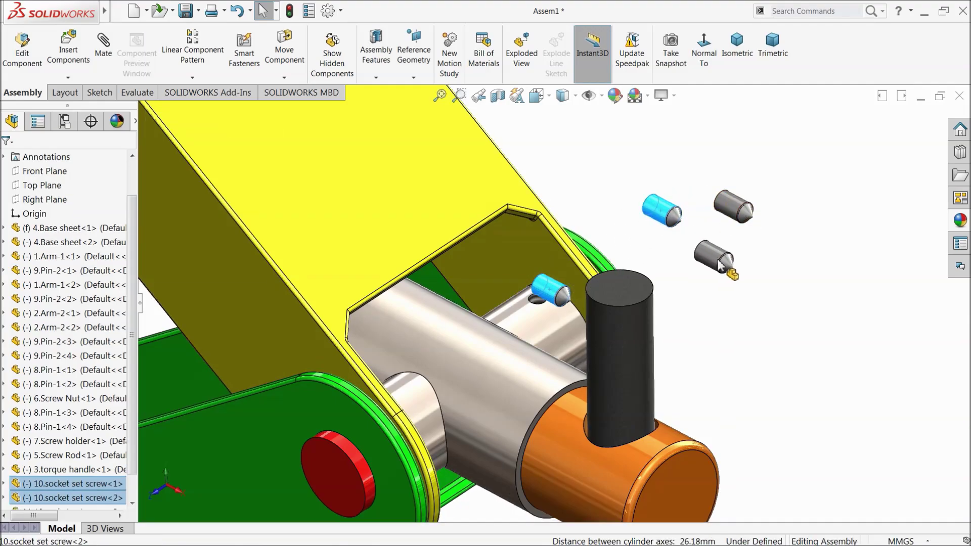
# Add a concentric mate between 10.socket set screw<1> and the hole in 7.Screw holder, flipping the alignment so the hex socket faces outward
pyautogui.scroll(-3, 502, 287)
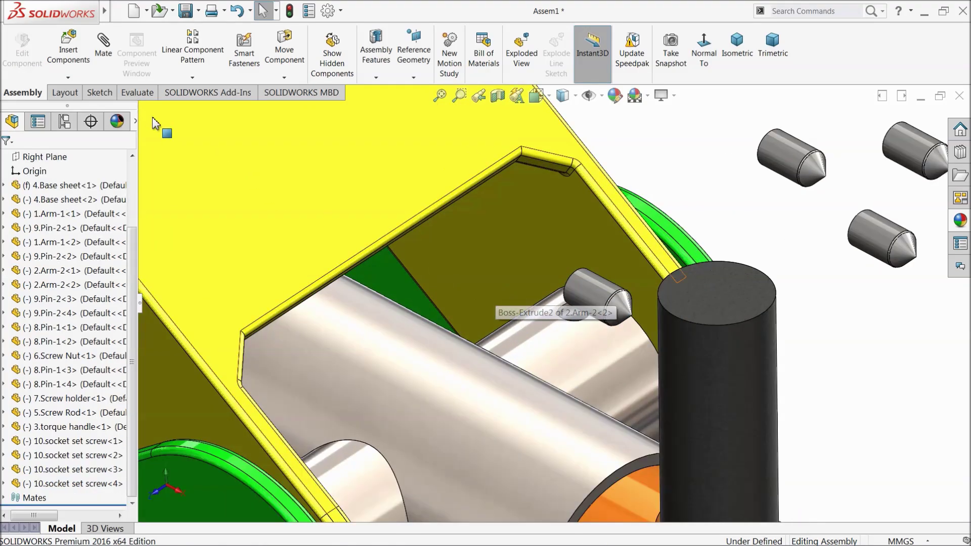
pyautogui.click(102, 54)
pyautogui.scroll(-3, 568, 330)
pyautogui.click(581, 315)
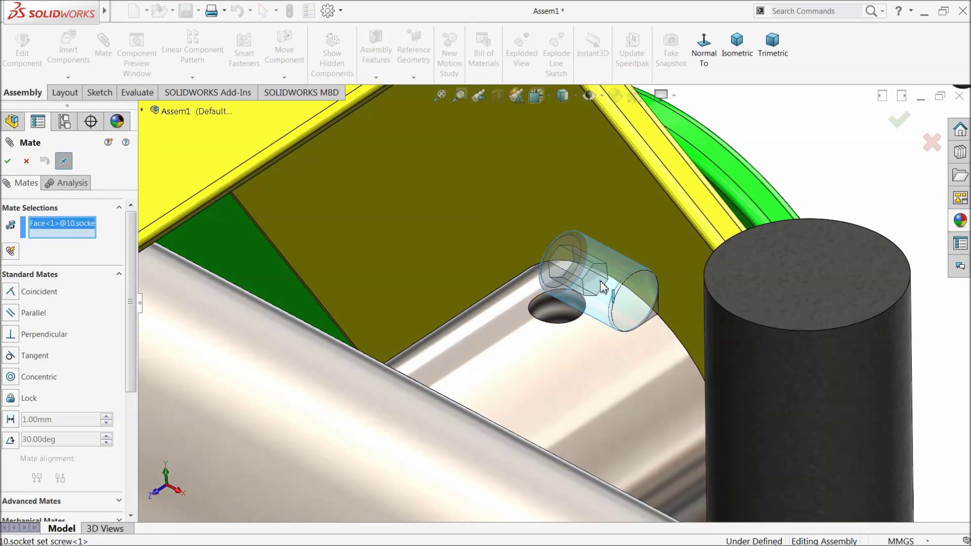
pyautogui.click(567, 312)
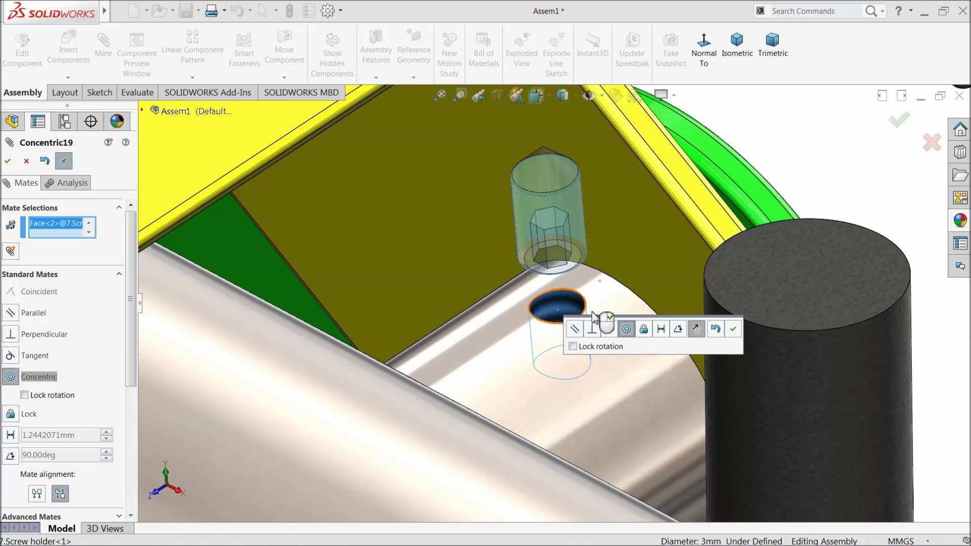
pyautogui.click(696, 328)
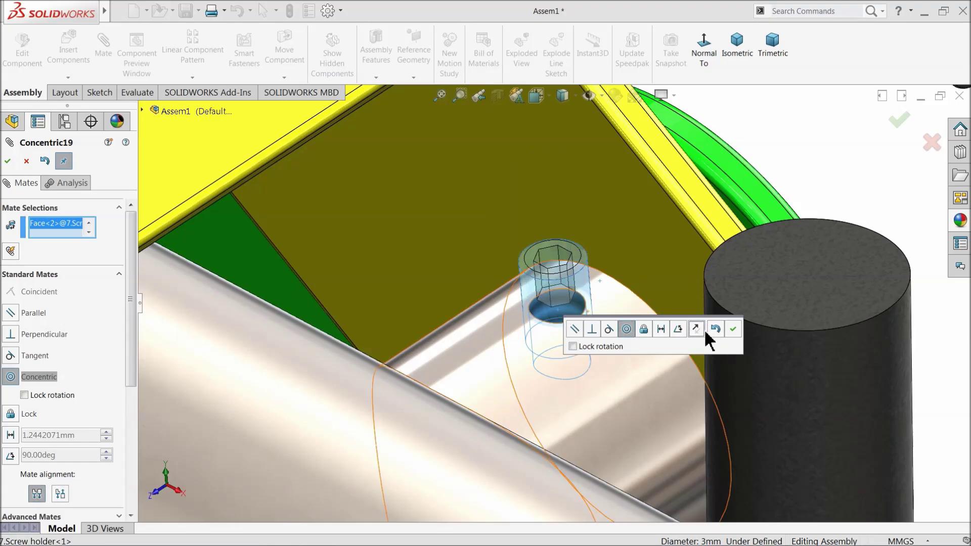
pyautogui.click(732, 331)
pyautogui.scroll(3, 580, 329)
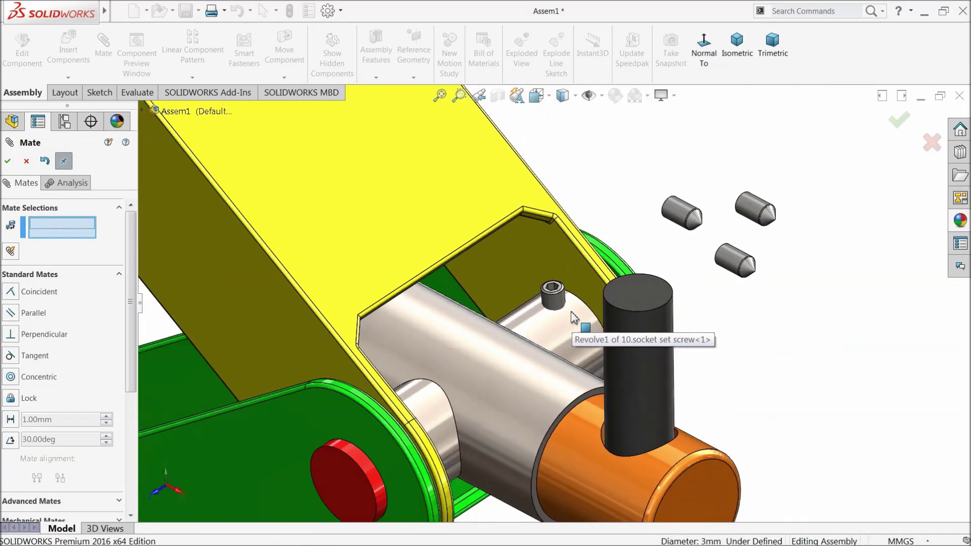
pyautogui.click(688, 211)
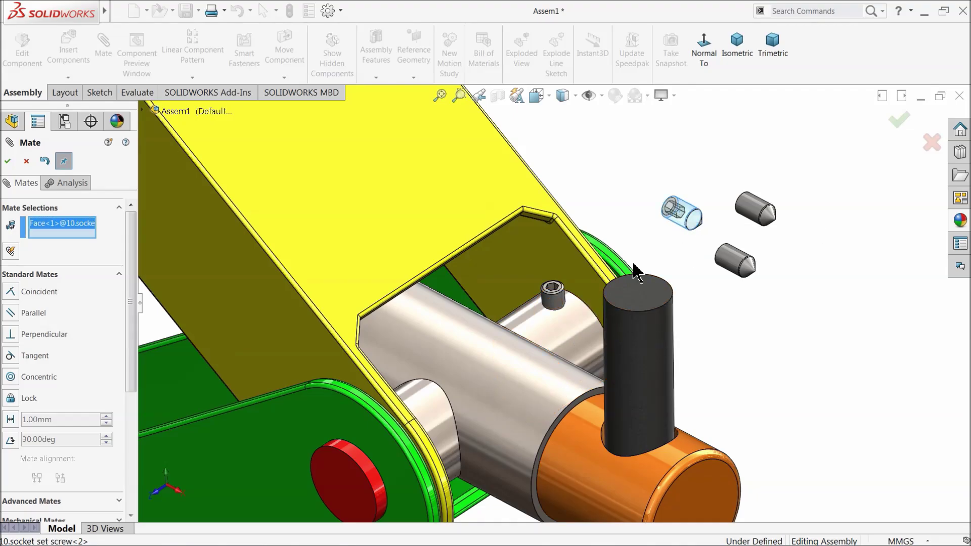
pyautogui.moveTo(430, 429); pyautogui.dragTo(379, 414, button='middle')
pyautogui.scroll(-4, 398, 417)
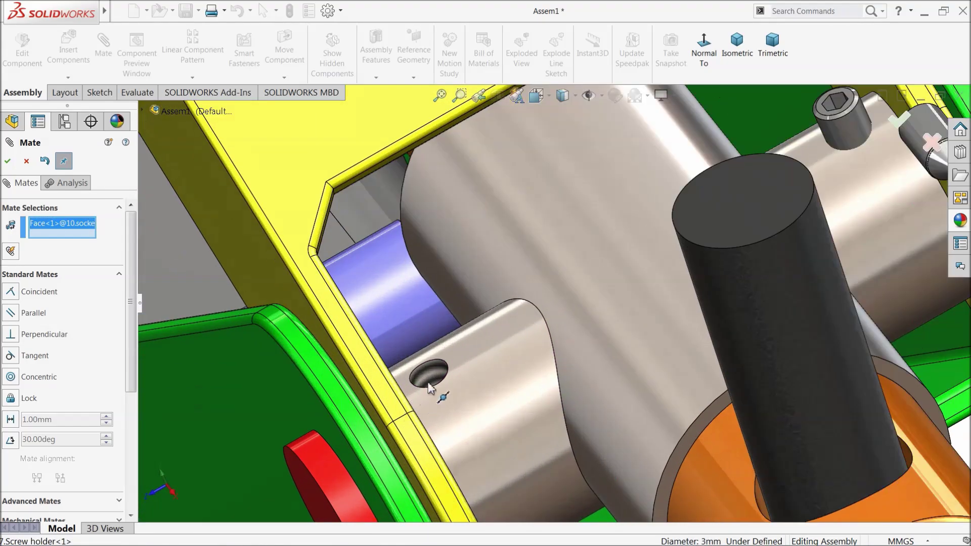
pyautogui.click(431, 378)
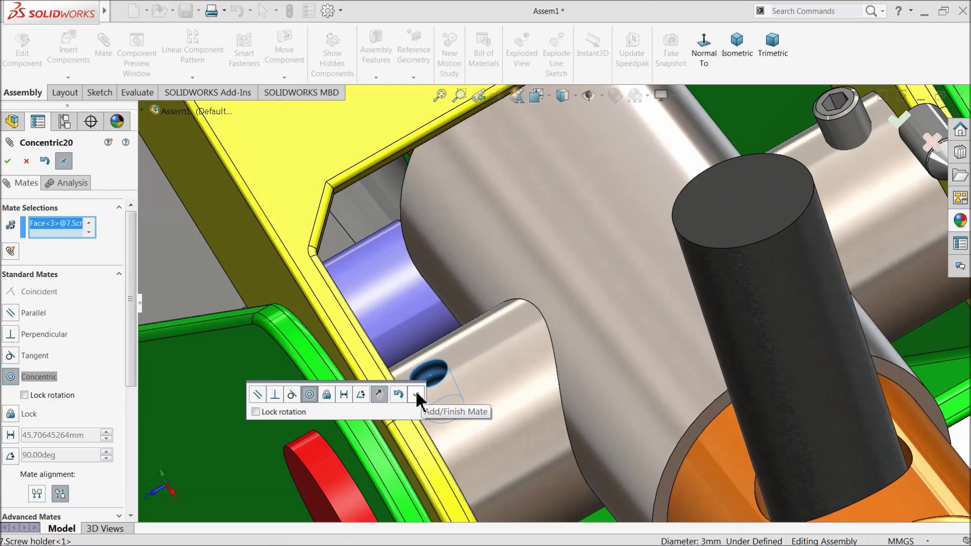
pyautogui.scroll(6, 590, 366)
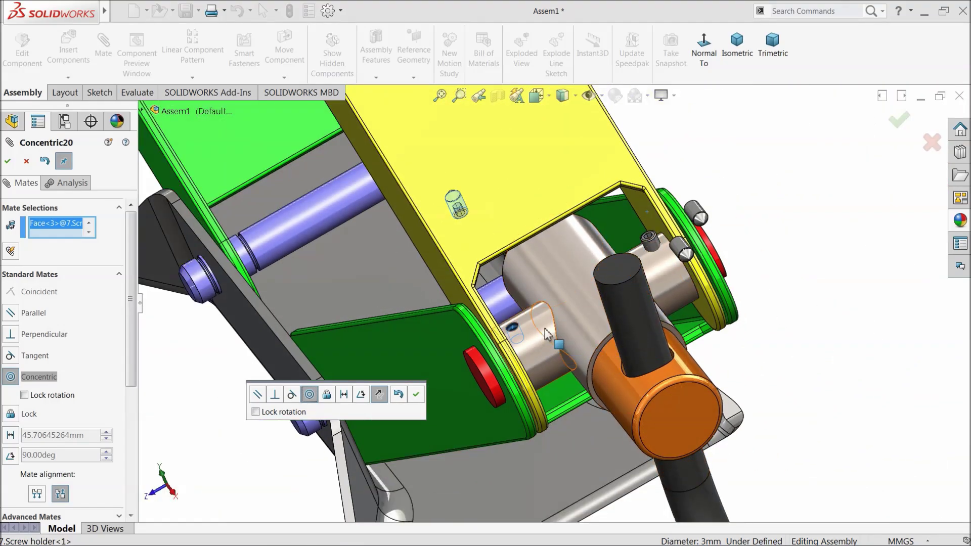
pyautogui.scroll(1, 91, 230)
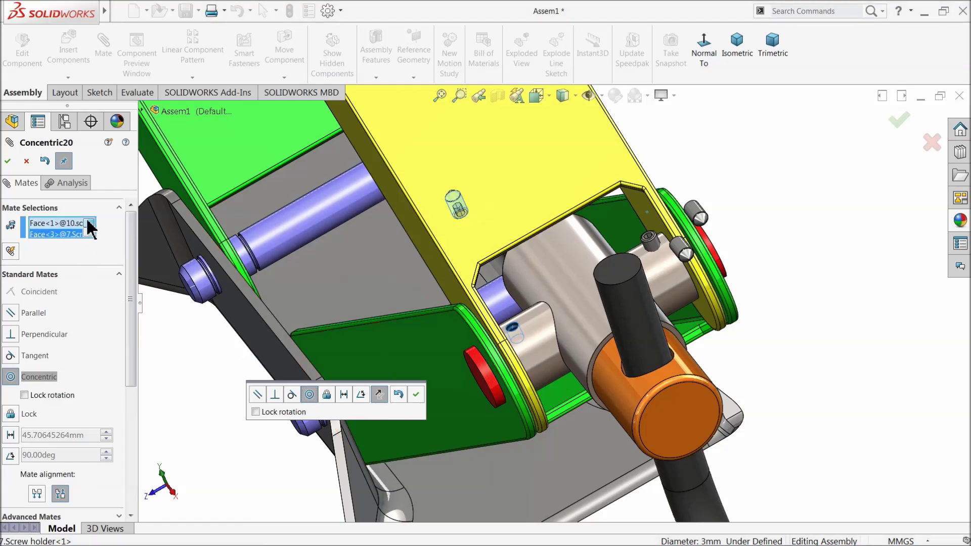
pyautogui.scroll(-3, 602, 261)
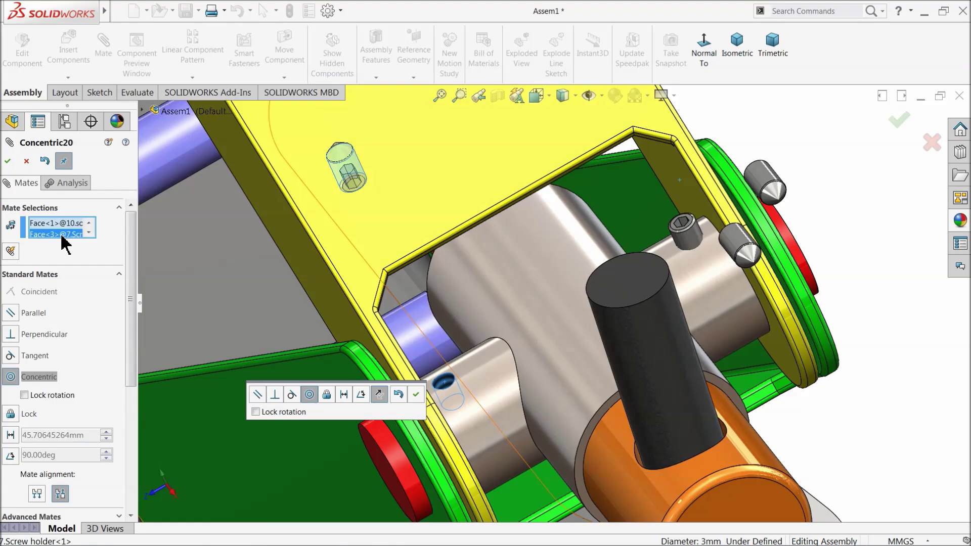
pyautogui.click(27, 161)
pyautogui.click(27, 162)
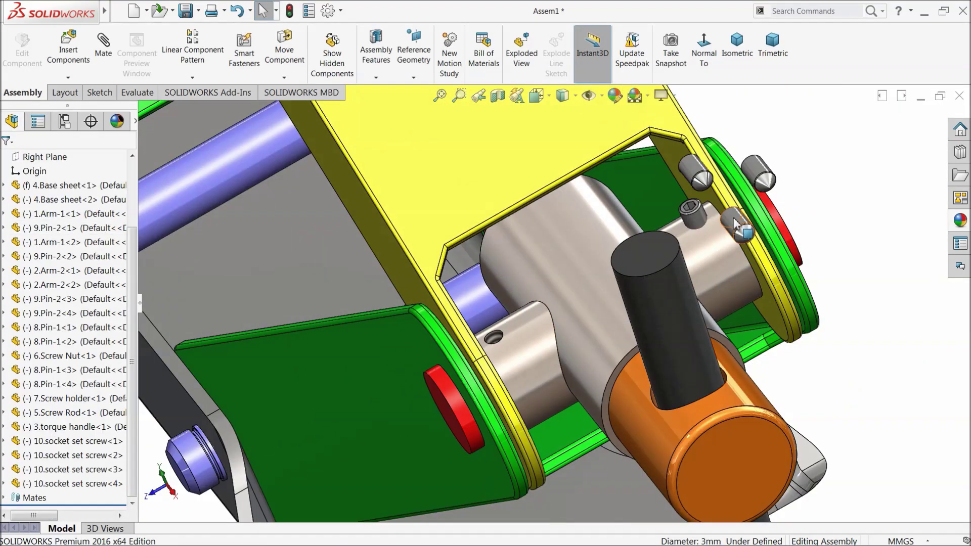
# Move 10.socket set screw<4> next to the empty hole on the other side of 7.Screw holder
pyautogui.moveTo(736, 226); pyautogui.dragTo(558, 248)
pyautogui.press('Escape')
pyautogui.scroll(-4, 485, 300)
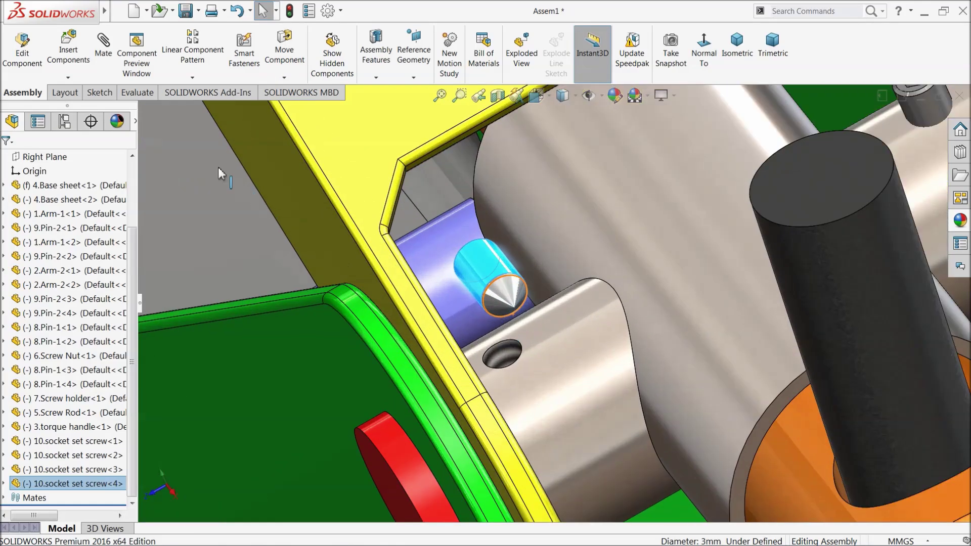
# Add a concentric mate between 10.socket set screw<4> and the empty 7.Screw holder hole with flipped alignment, and slide the screw towards the hole
pyautogui.click(103, 56)
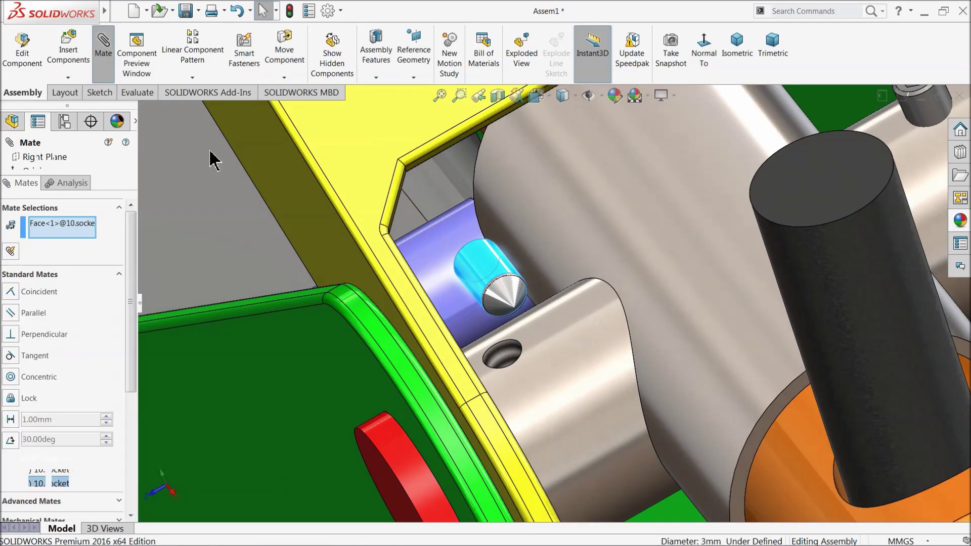
pyautogui.click(503, 351)
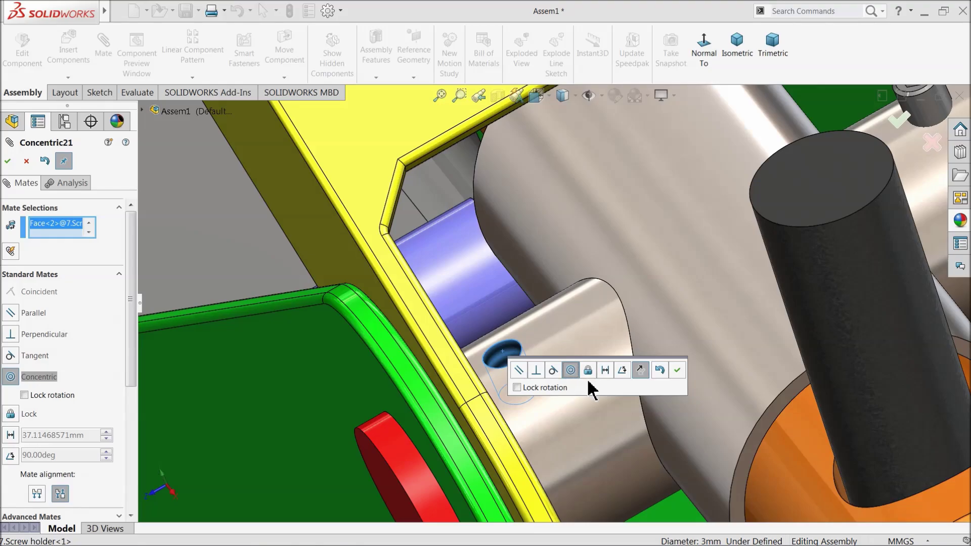
pyautogui.scroll(3, 549, 402)
pyautogui.scroll(3, 550, 402)
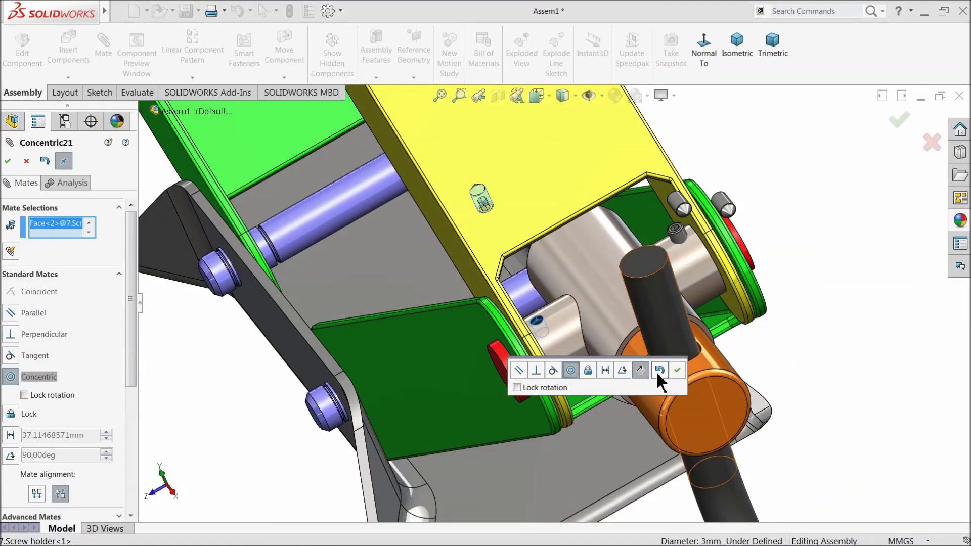
pyautogui.click(642, 372)
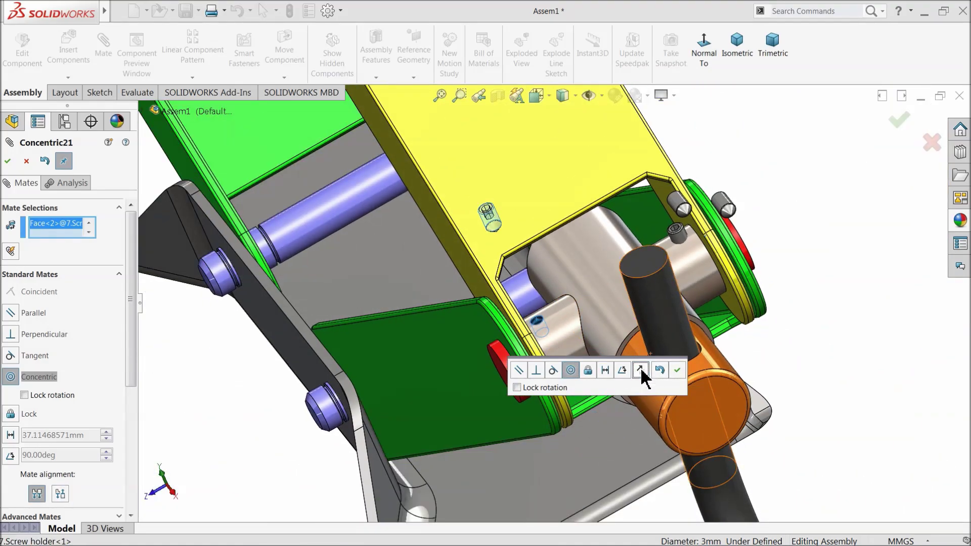
pyautogui.click(677, 371)
pyautogui.scroll(-5, 524, 247)
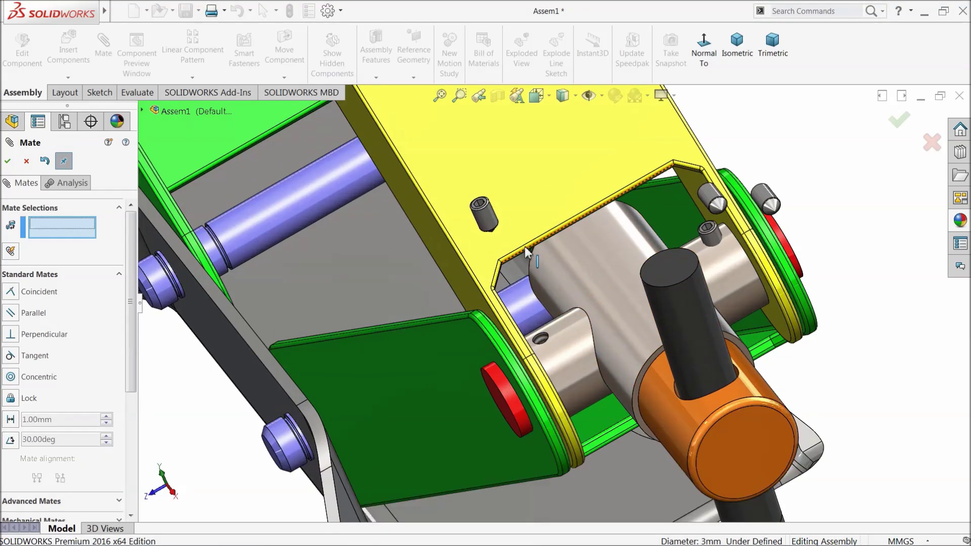
pyautogui.moveTo(468, 212); pyautogui.dragTo(540, 322)
# Add a coincident mate between the pointed tip of 10.socket set screw<1> and the 8.Pin-1<4> face inside its hole
pyautogui.scroll(-6, 818, 284)
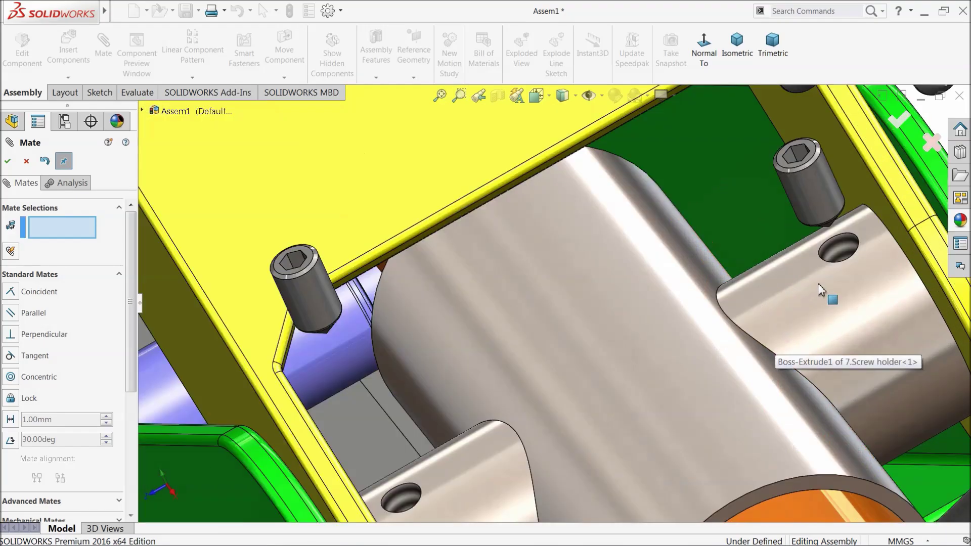
pyautogui.scroll(-5, 842, 276)
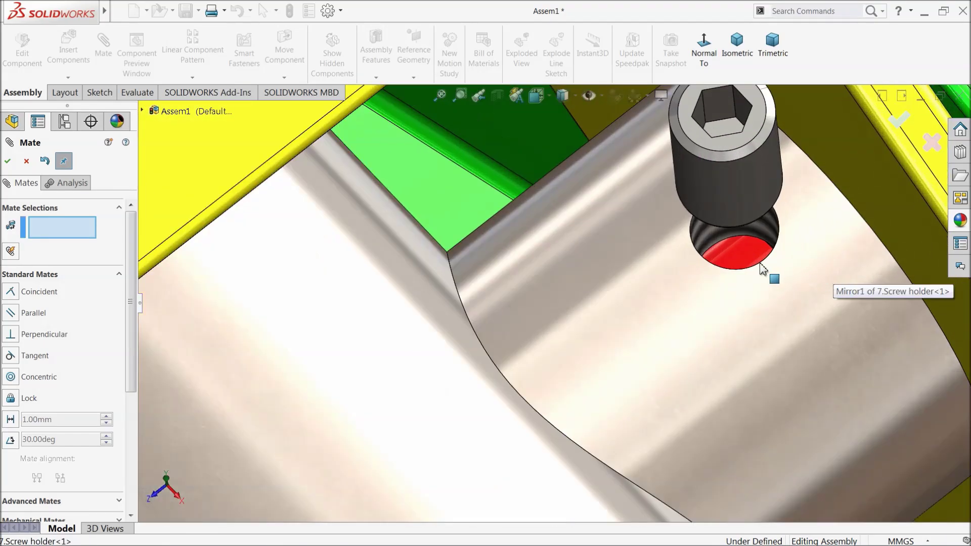
pyautogui.click(739, 259)
pyautogui.scroll(10, 739, 259)
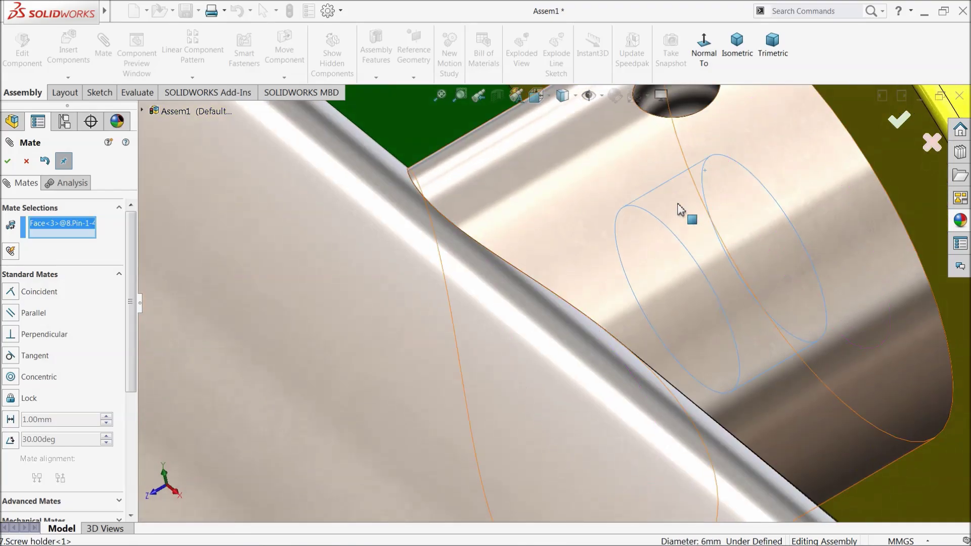
pyautogui.scroll(-6, 602, 240)
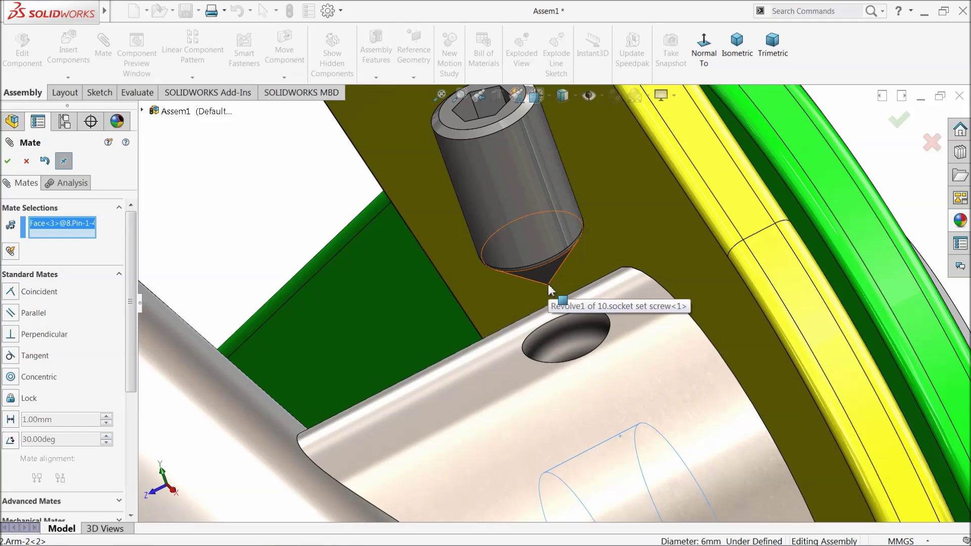
pyautogui.click(548, 287)
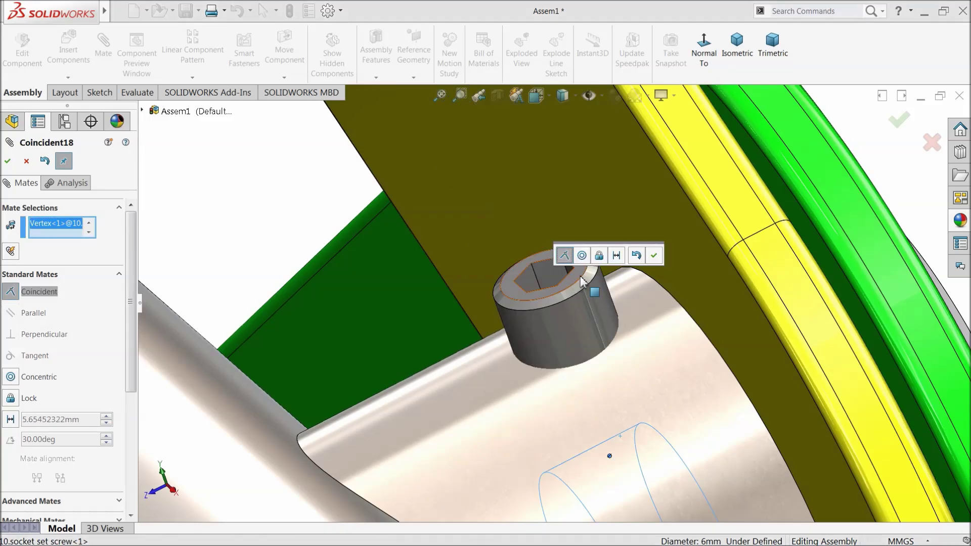
pyautogui.click(656, 255)
# Add a coincident mate between the tip of 10.socket set screw<4> and the 8.Pin-1<3> face inside the other 7.Screw holder hole
pyautogui.scroll(6, 489, 324)
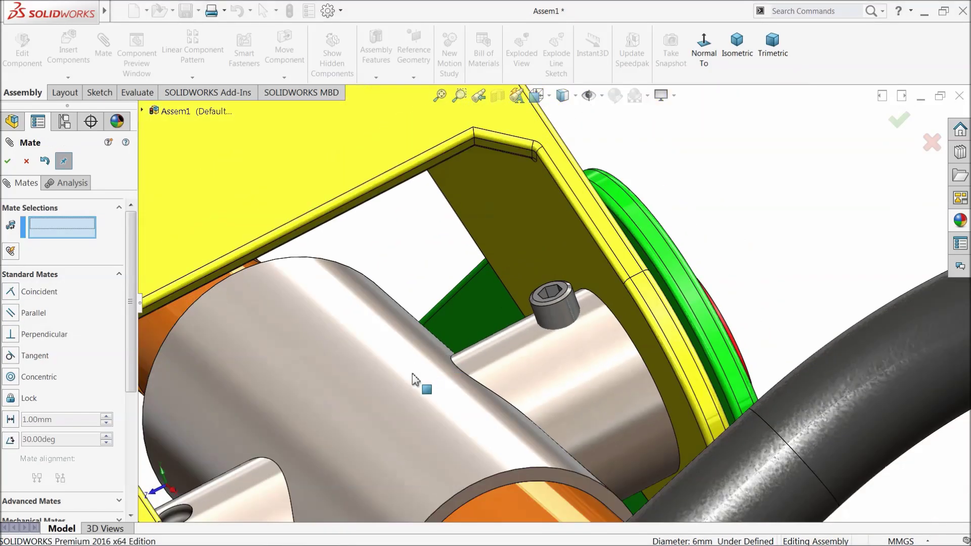
pyautogui.scroll(-4, 368, 415)
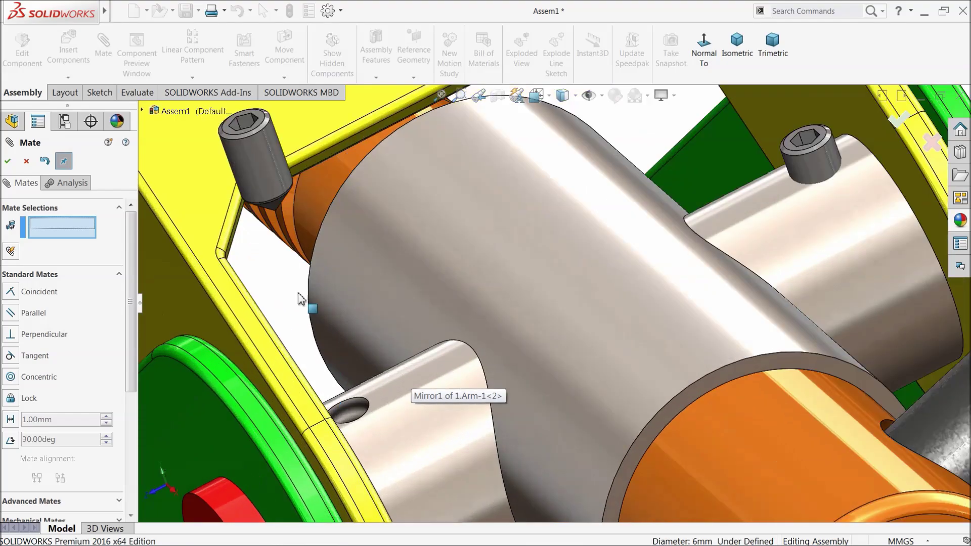
pyautogui.click(276, 211)
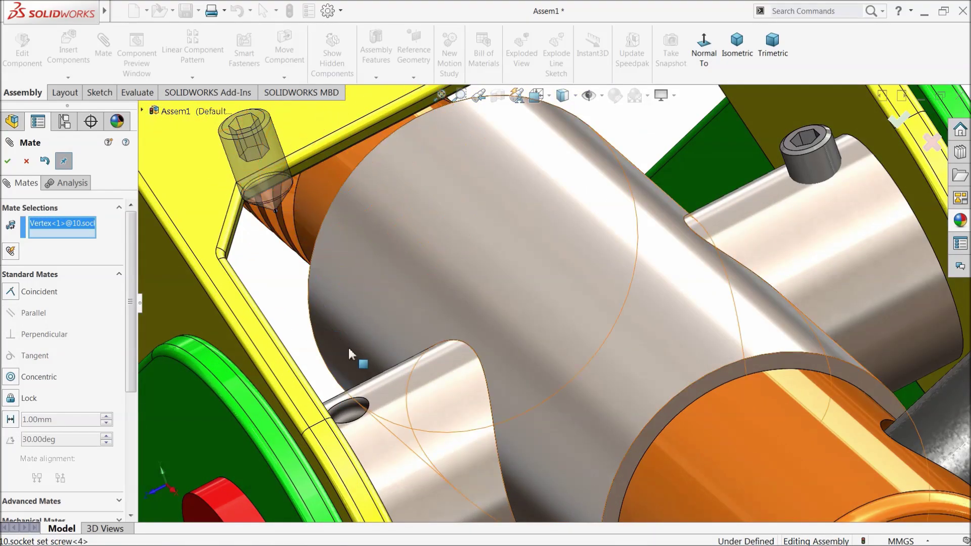
pyautogui.moveTo(348, 346); pyautogui.dragTo(388, 451, button='middle')
pyautogui.scroll(-5, 468, 420)
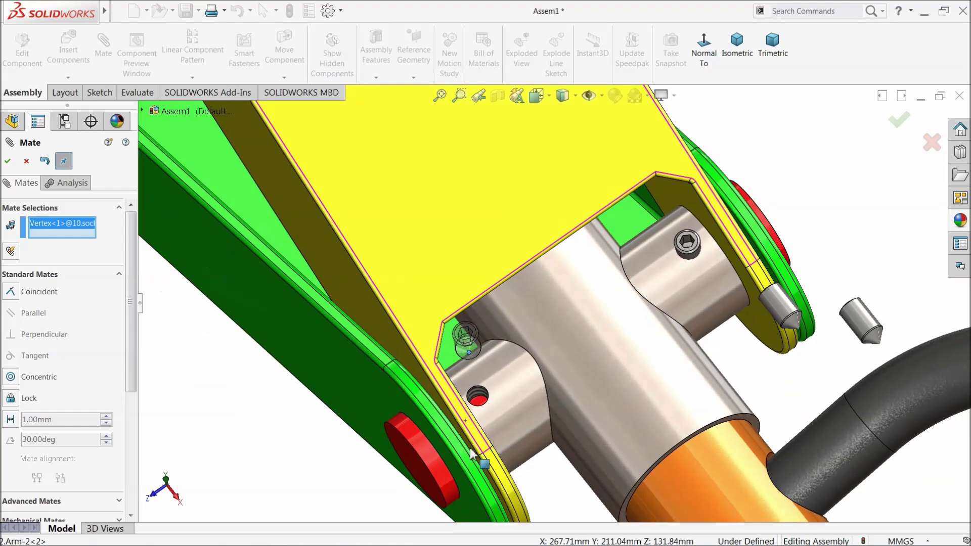
pyautogui.click(473, 381)
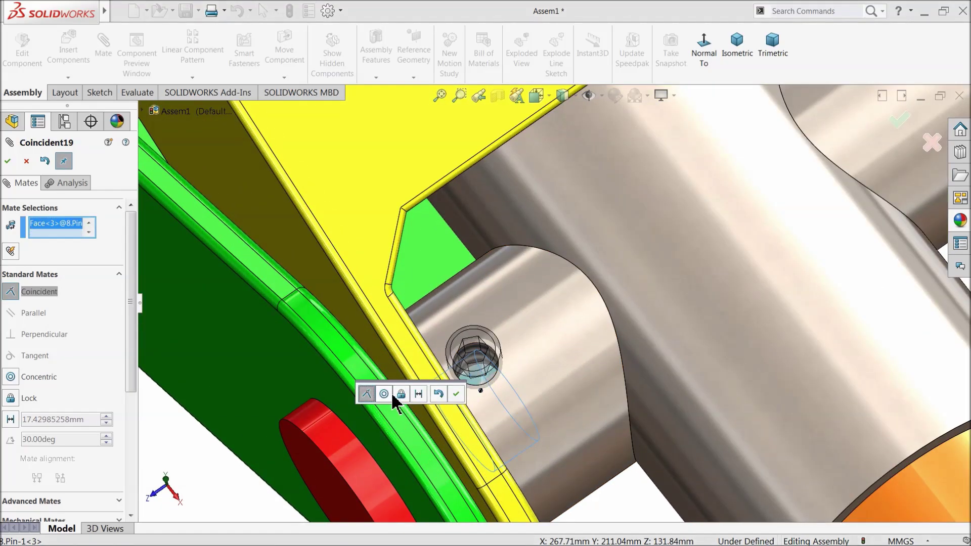
pyautogui.click(456, 394)
# Add a concentric mate between 10.socket set screw<3> and the set-screw hole in 6.Screw Nut
pyautogui.scroll(10, 481, 396)
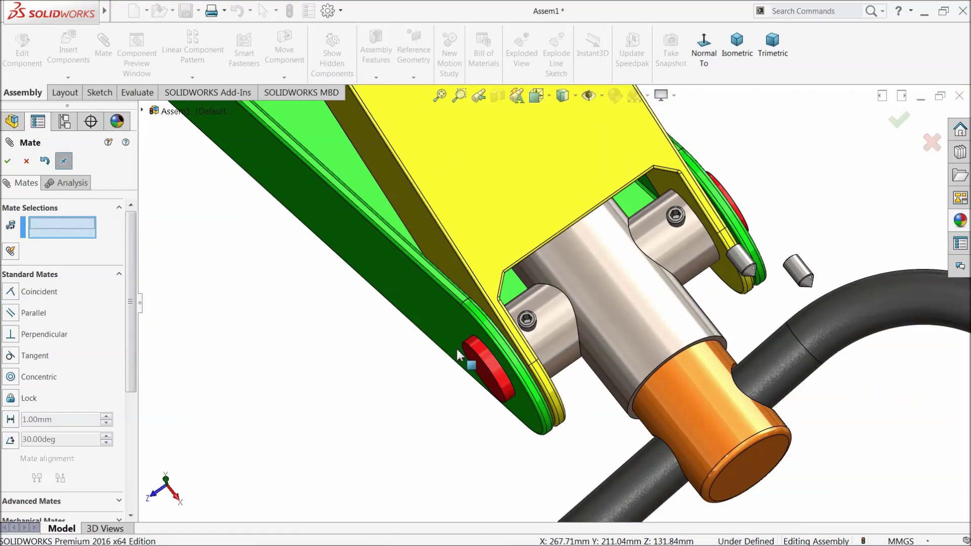
pyautogui.moveTo(503, 267); pyautogui.dragTo(551, 256, button='middle')
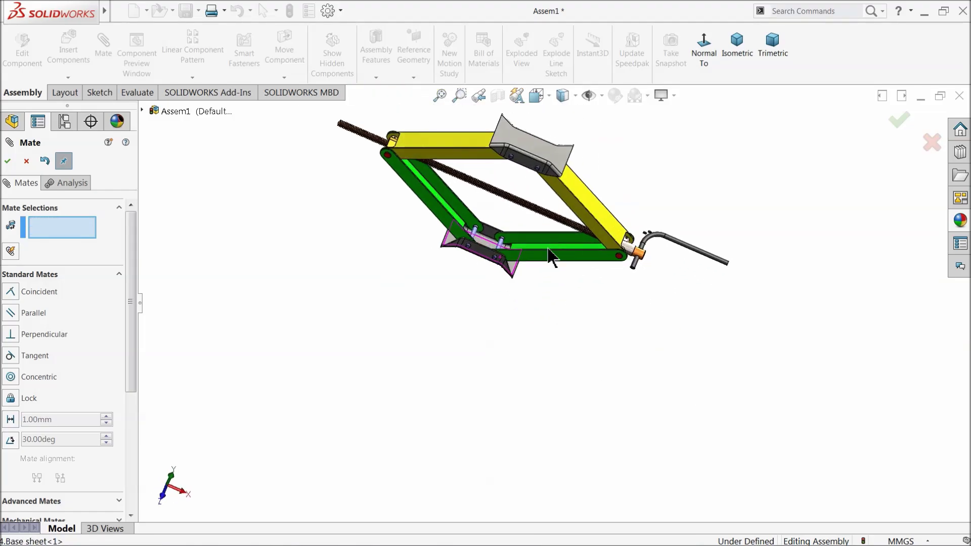
pyautogui.scroll(-5, 666, 275)
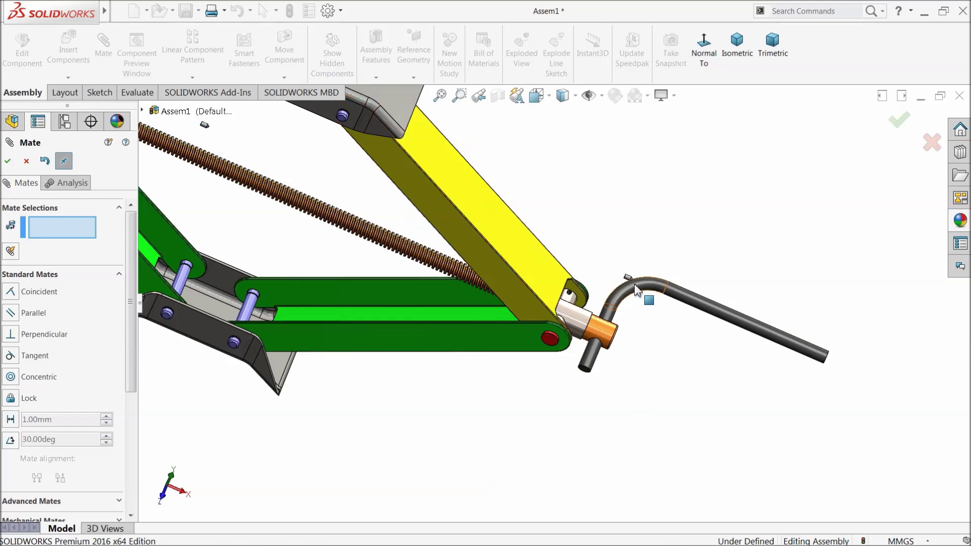
pyautogui.scroll(4, 228, 149)
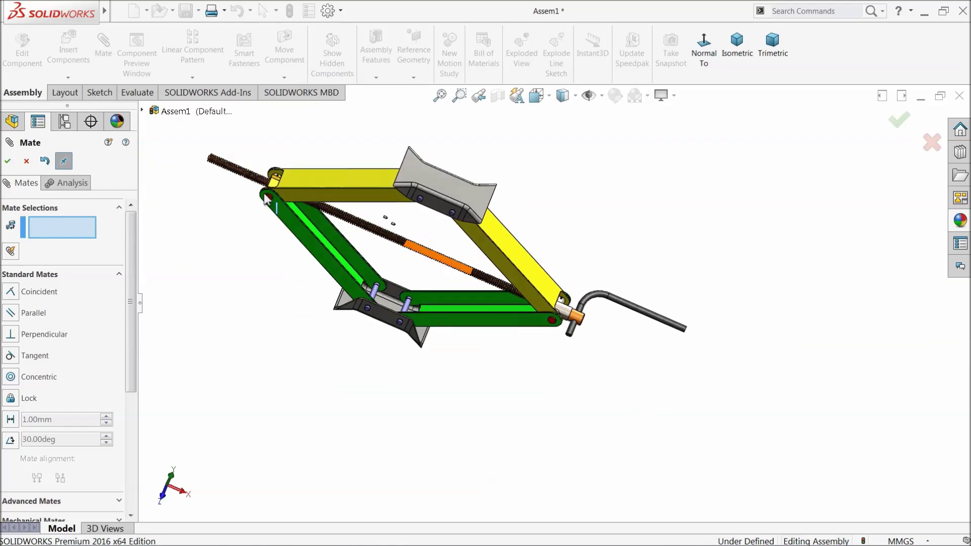
pyautogui.scroll(-6, 316, 205)
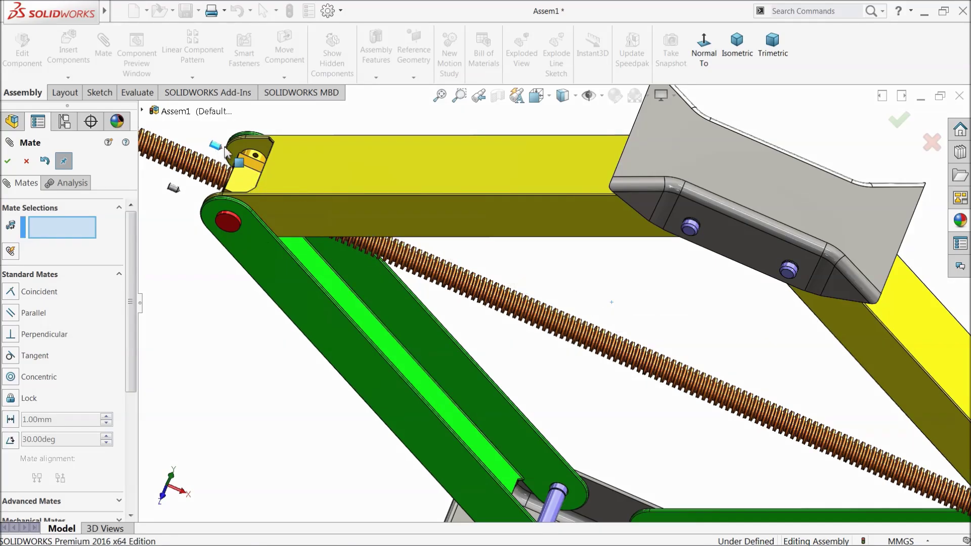
pyautogui.scroll(3, 452, 304)
pyautogui.moveTo(452, 305); pyautogui.dragTo(478, 346, button='middle')
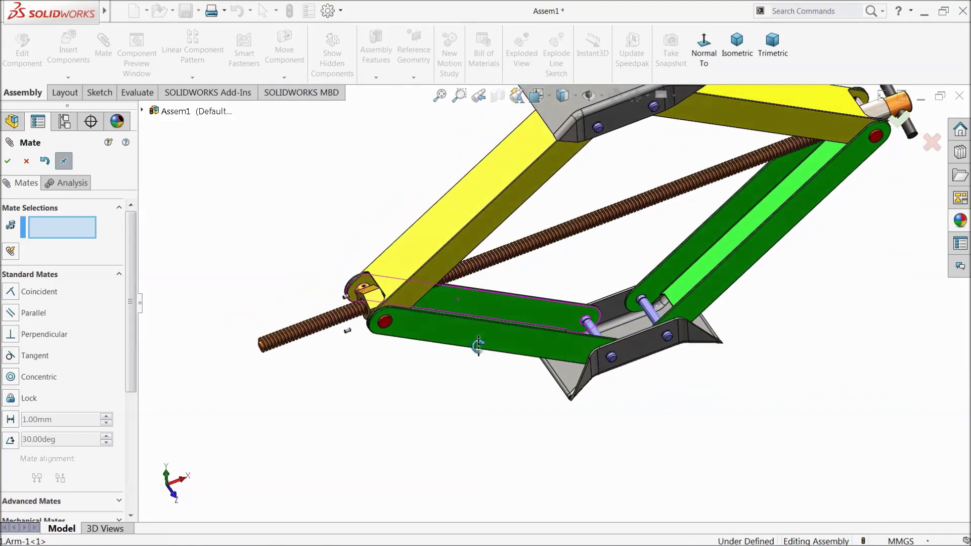
pyautogui.scroll(-6, 417, 289)
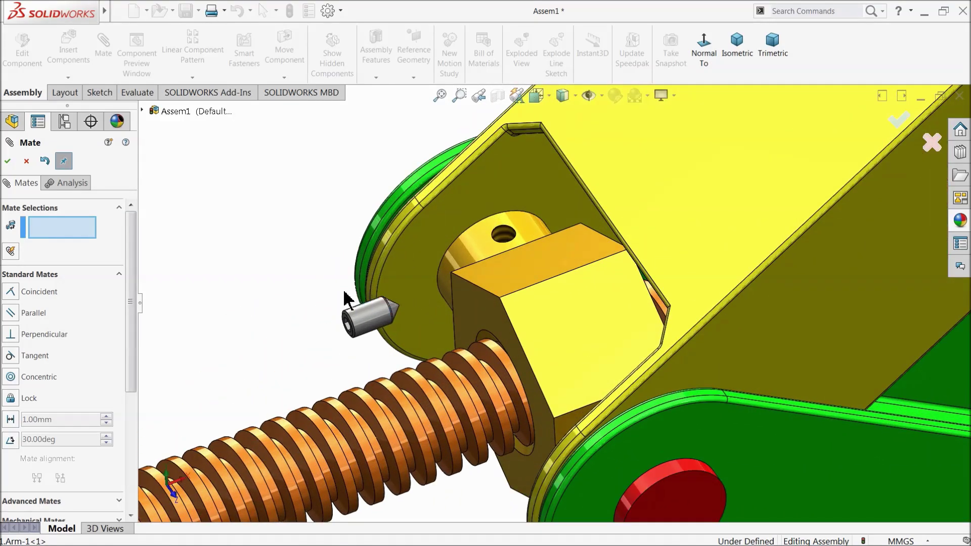
pyautogui.click(371, 319)
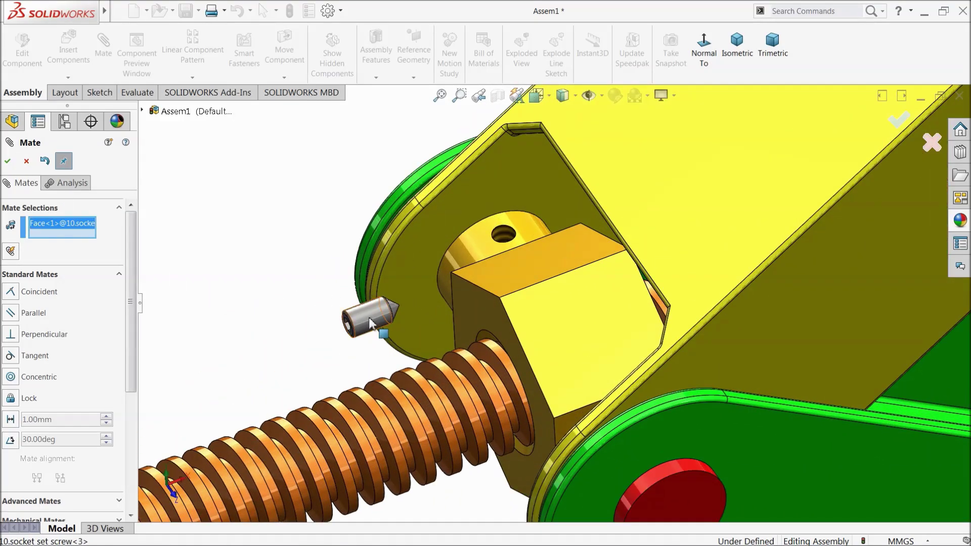
pyautogui.click(504, 235)
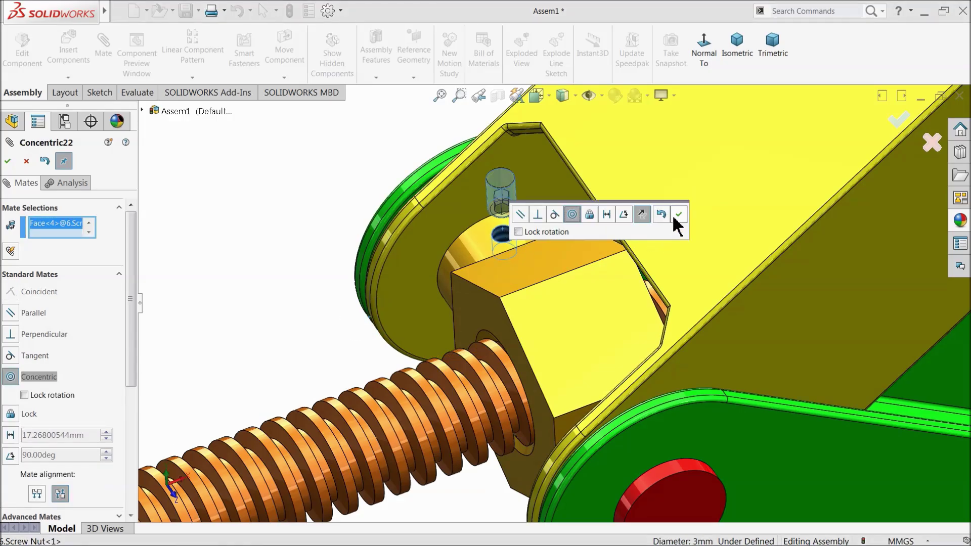
pyautogui.click(678, 214)
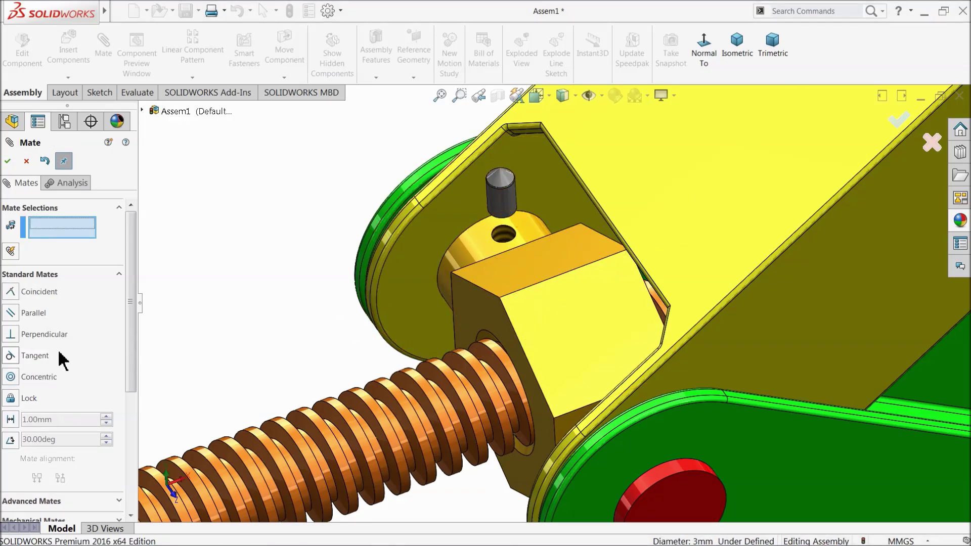
# Edit the concentric mate between 6.Screw Nut and 10.socket set screw<3> to flip its alignment so the hex socket faces outward
pyautogui.moveTo(130, 308); pyautogui.dragTo(131, 425)
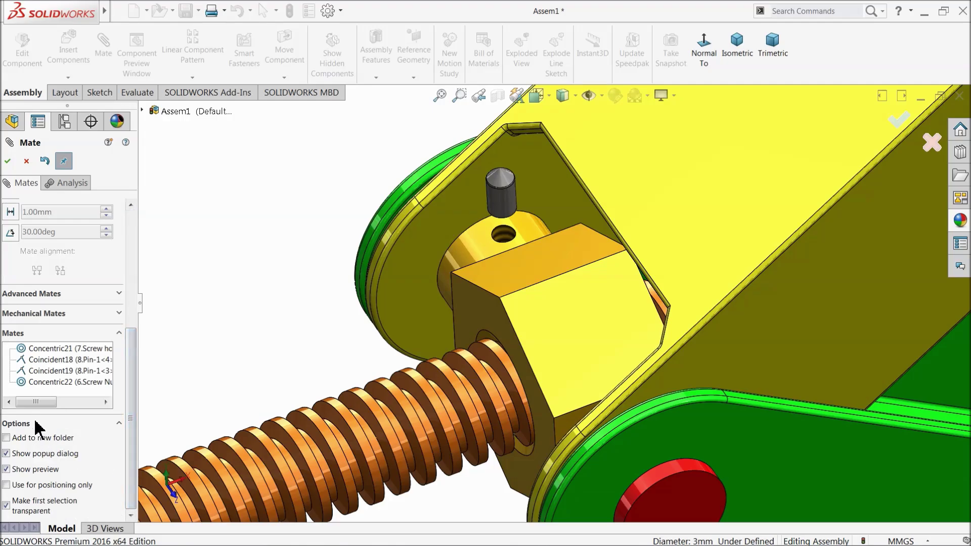
pyautogui.click(27, 161)
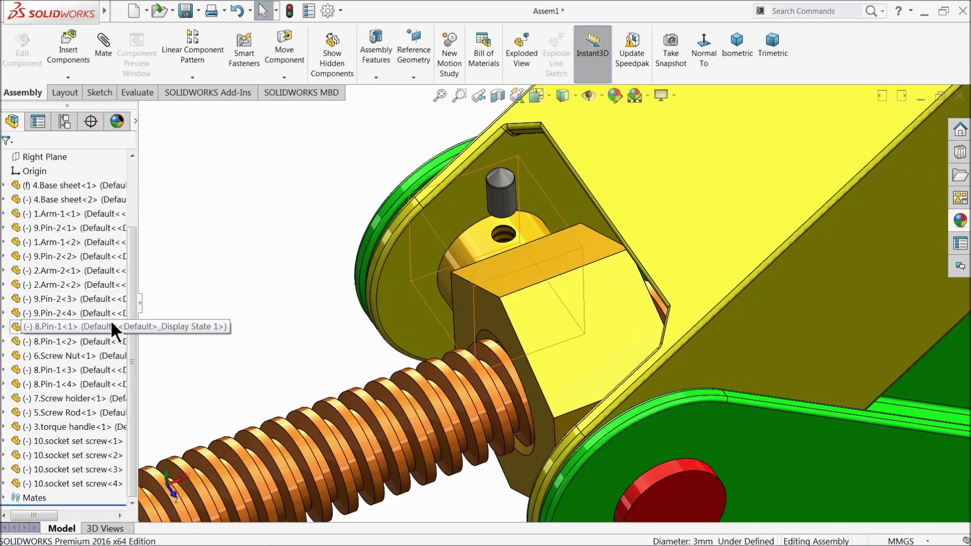
pyautogui.click(4, 499)
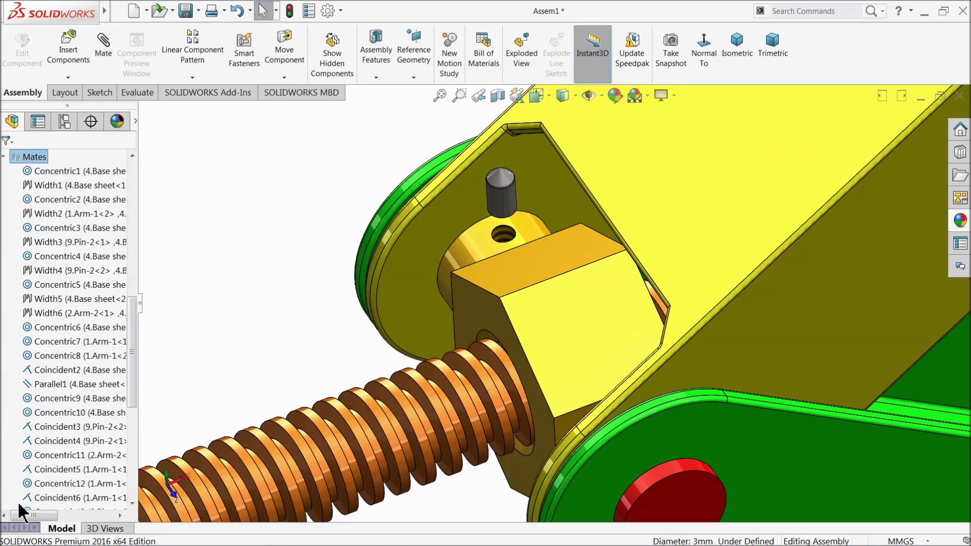
pyautogui.moveTo(124, 405); pyautogui.dragTo(127, 454)
pyautogui.scroll(-2, 126, 453)
pyautogui.click(32, 497)
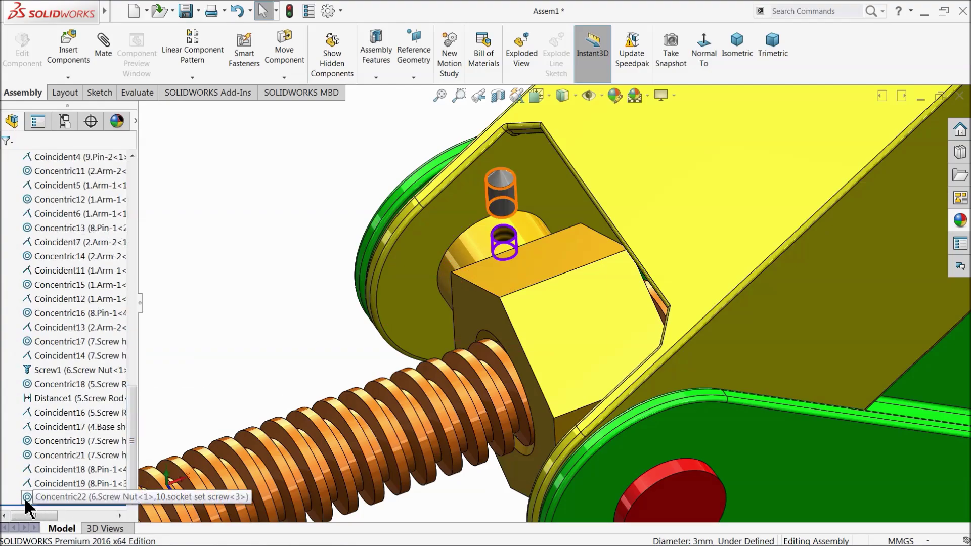
pyautogui.click(36, 470)
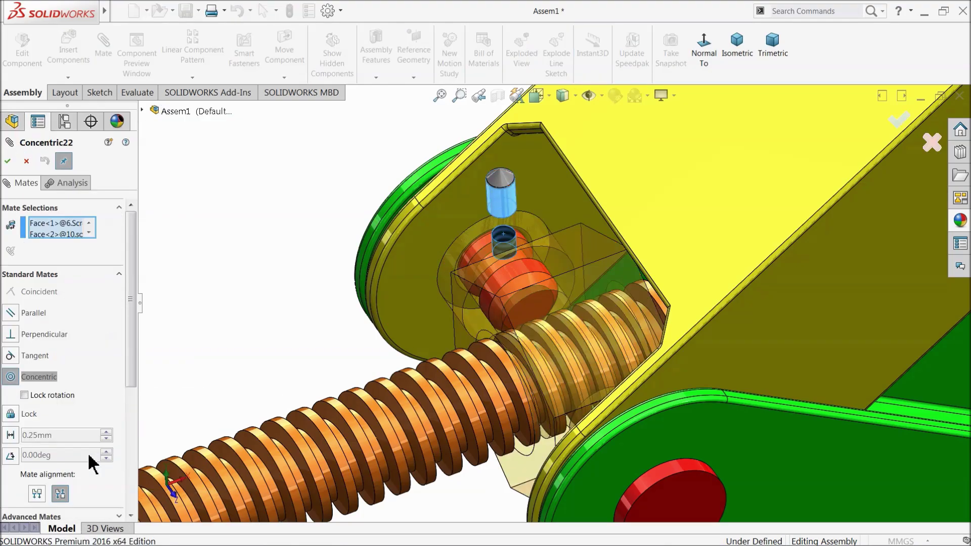
pyautogui.click(37, 494)
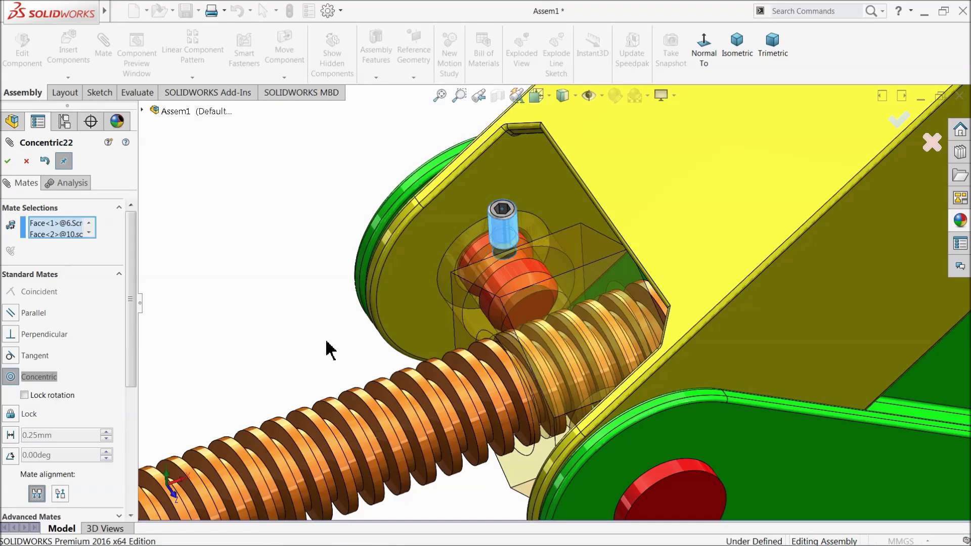
pyautogui.click(8, 162)
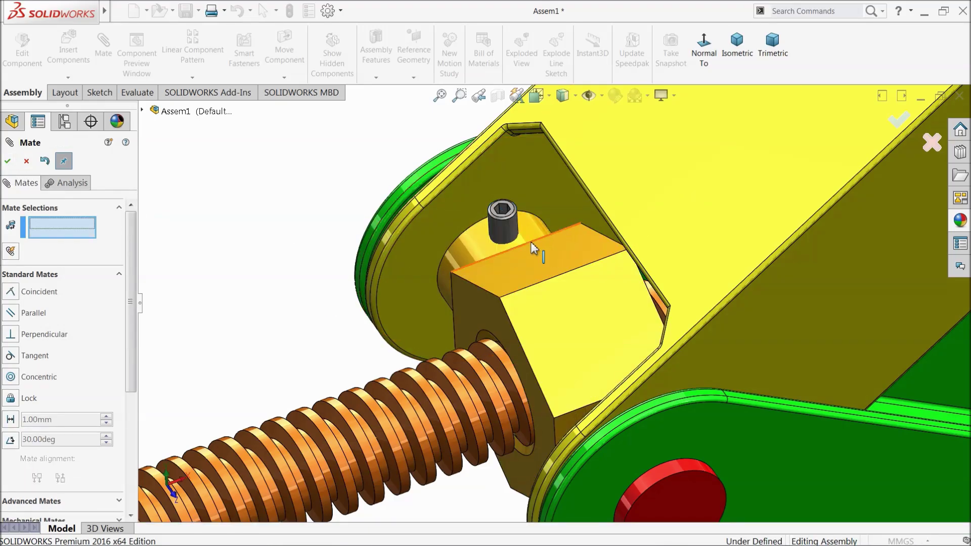
# Add a coincident mate between the pointed tip of 10.socket set screw<3> and the 8.Pin-1<1> face inside the 6.Screw Nut hole
pyautogui.scroll(-4, 541, 203)
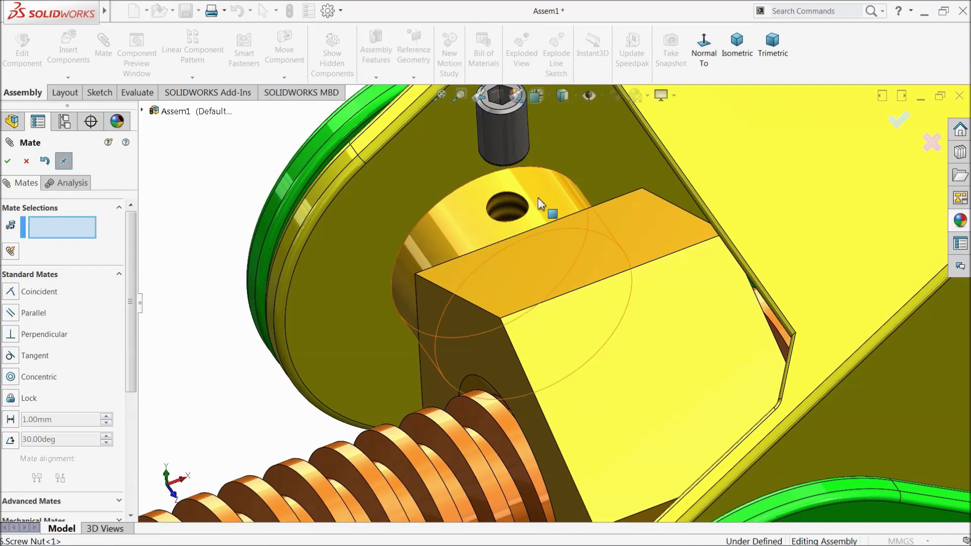
pyautogui.moveTo(539, 198); pyautogui.dragTo(537, 157, button='middle')
pyautogui.scroll(-4, 538, 235)
pyautogui.click(498, 235)
pyautogui.scroll(3, 501, 243)
pyautogui.scroll(-6, 538, 157)
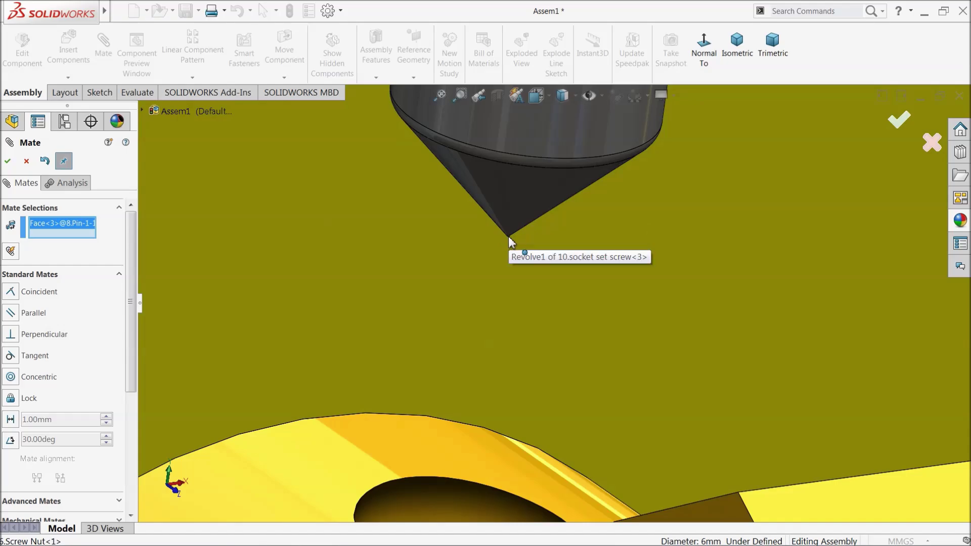
pyautogui.click(508, 238)
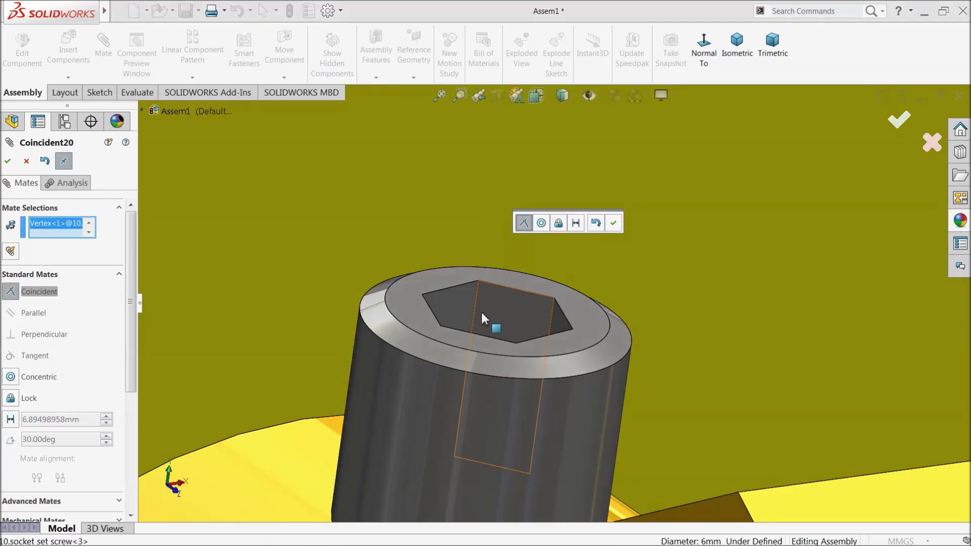
pyautogui.scroll(3, 481, 314)
pyautogui.click(614, 223)
pyautogui.scroll(6, 491, 314)
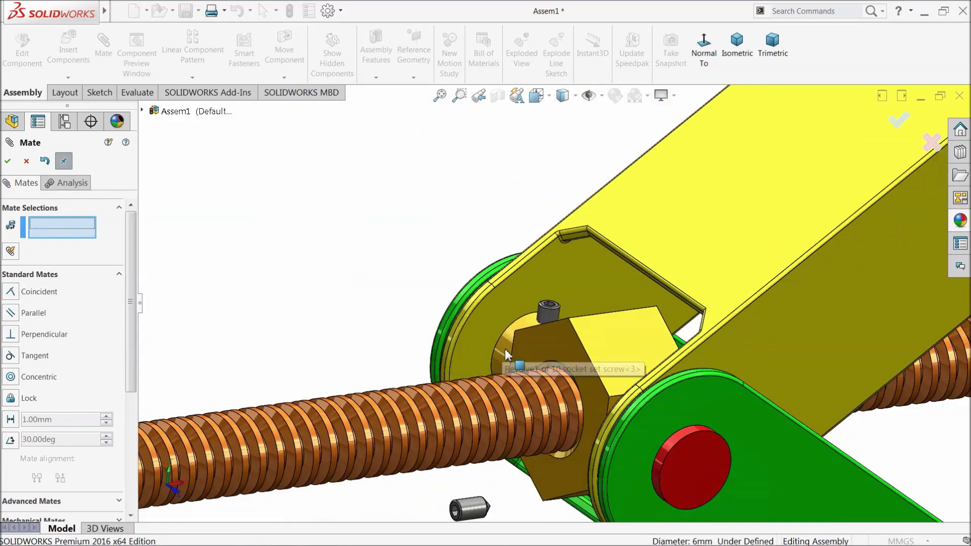
# Add a concentric mate between 10.socket set screw<2> and the other set-screw hole in 6.Screw Nut
pyautogui.scroll(-5, 505, 349)
pyautogui.moveTo(574, 357); pyautogui.dragTo(619, 434, button='middle')
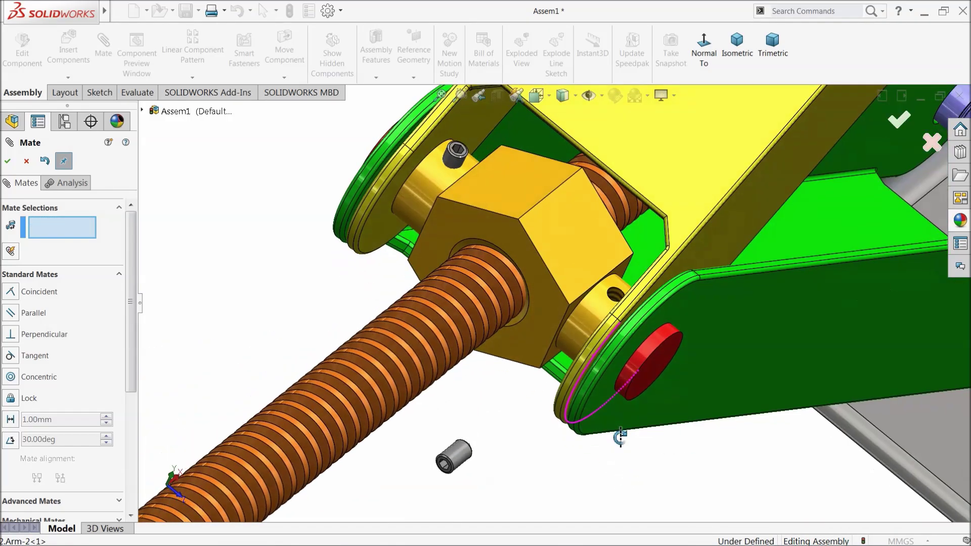
pyautogui.click(455, 462)
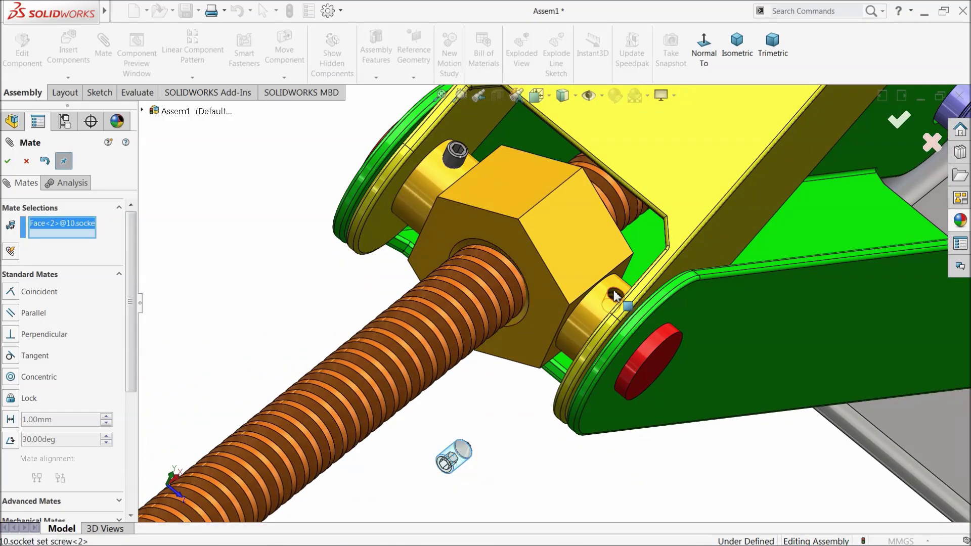
pyautogui.click(614, 292)
pyautogui.scroll(2, 660, 339)
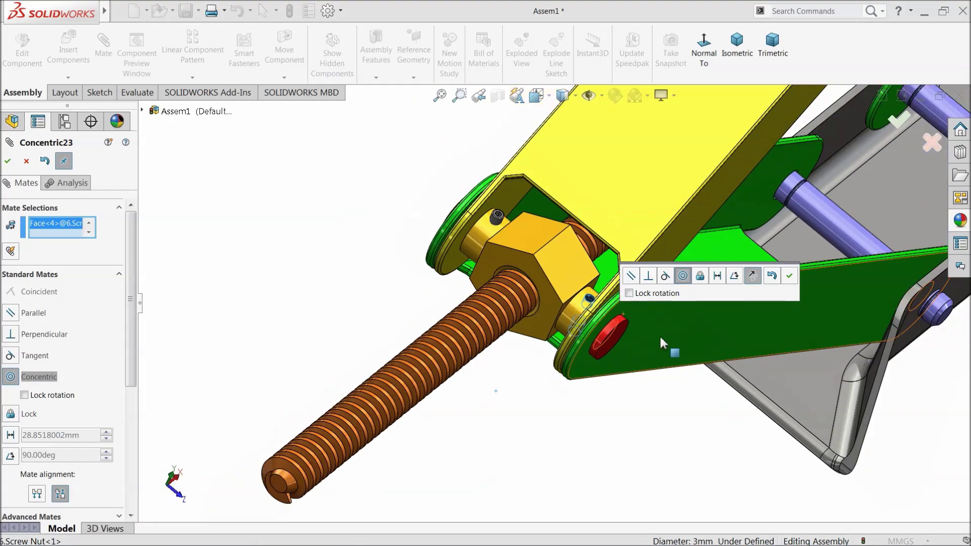
pyautogui.moveTo(605, 335); pyautogui.dragTo(627, 330, button='middle')
pyautogui.scroll(-5, 653, 325)
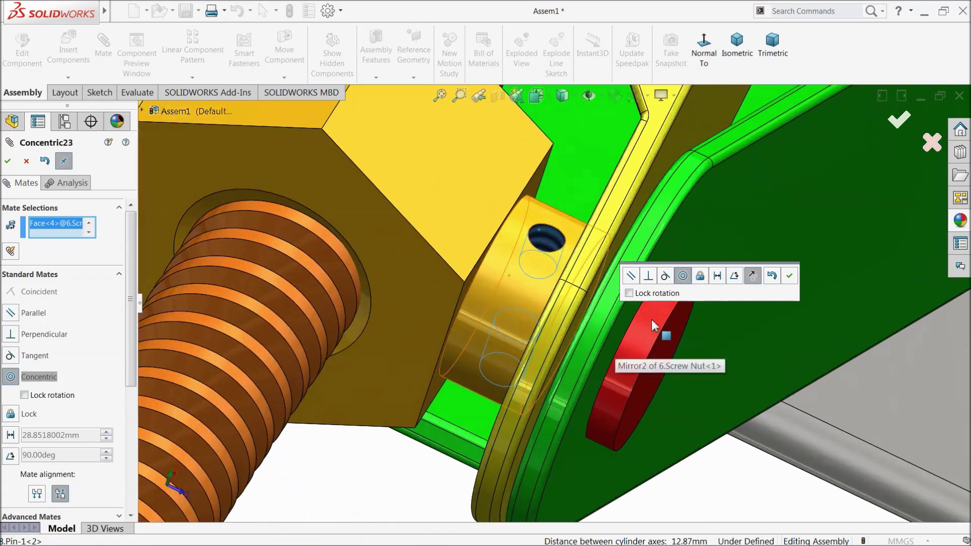
pyautogui.click(790, 275)
# Finish mating and hide 6.Screw Nut to expose the set screw inside it
pyautogui.moveTo(577, 320); pyautogui.dragTo(543, 306, button='middle')
pyautogui.scroll(5, 546, 326)
pyautogui.scroll(-5, 542, 306)
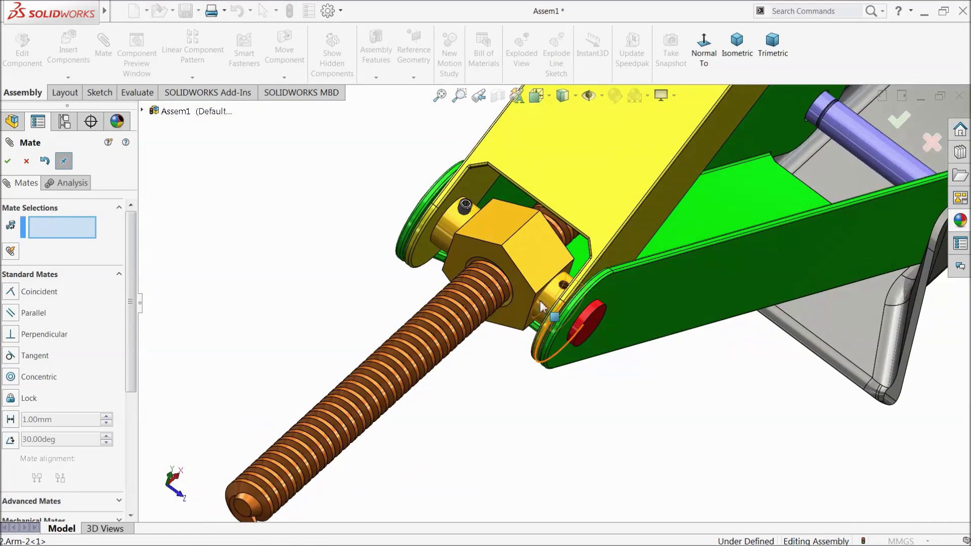
pyautogui.scroll(-3, 543, 306)
pyautogui.click(26, 161)
pyautogui.click(549, 306)
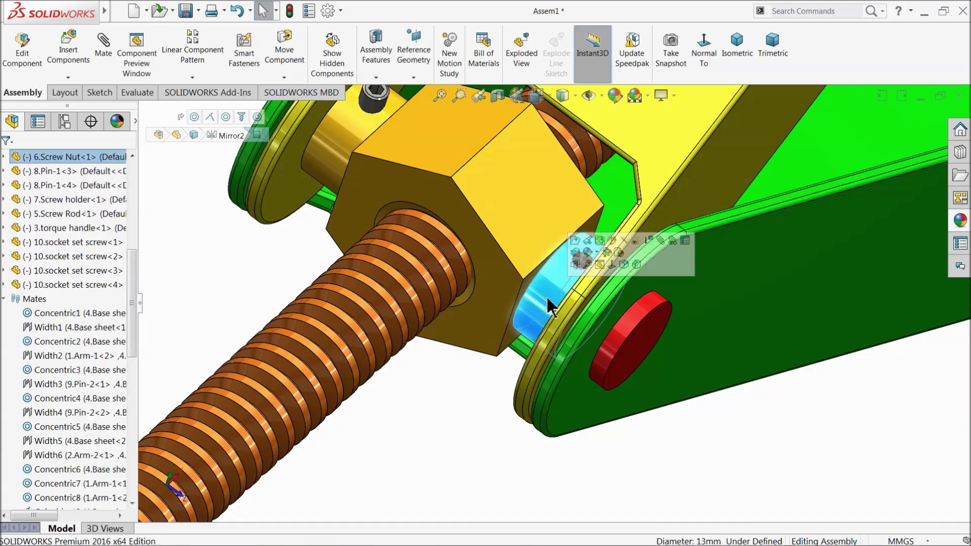
pyautogui.click(626, 241)
# Move 10.socket set screw<2> upward along its axis, clear of the hidden nut's hole
pyautogui.moveTo(575, 302); pyautogui.dragTo(501, 355, button='middle')
pyautogui.click(507, 335)
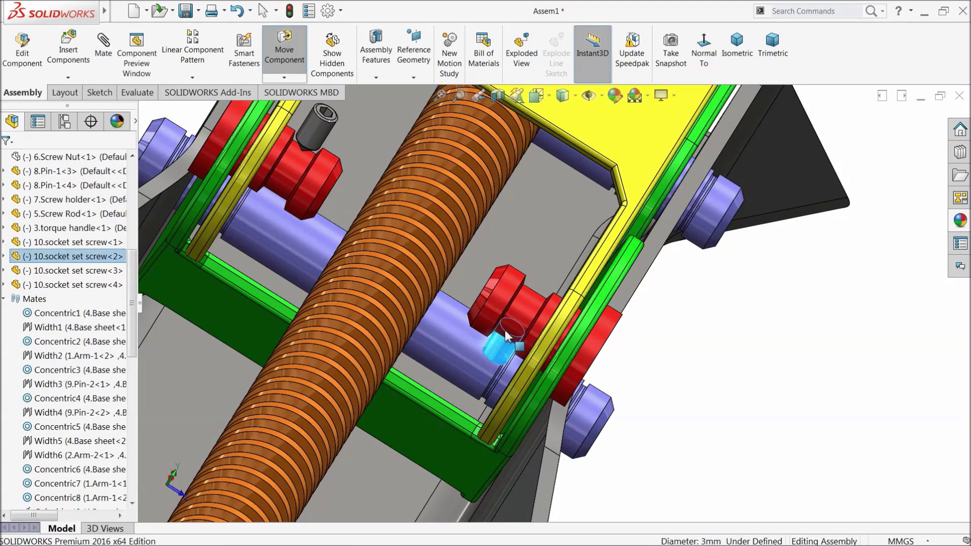
pyautogui.moveTo(508, 335); pyautogui.dragTo(611, 120)
pyautogui.scroll(3, 519, 277)
pyautogui.moveTo(520, 278); pyautogui.dragTo(475, 282, button='middle')
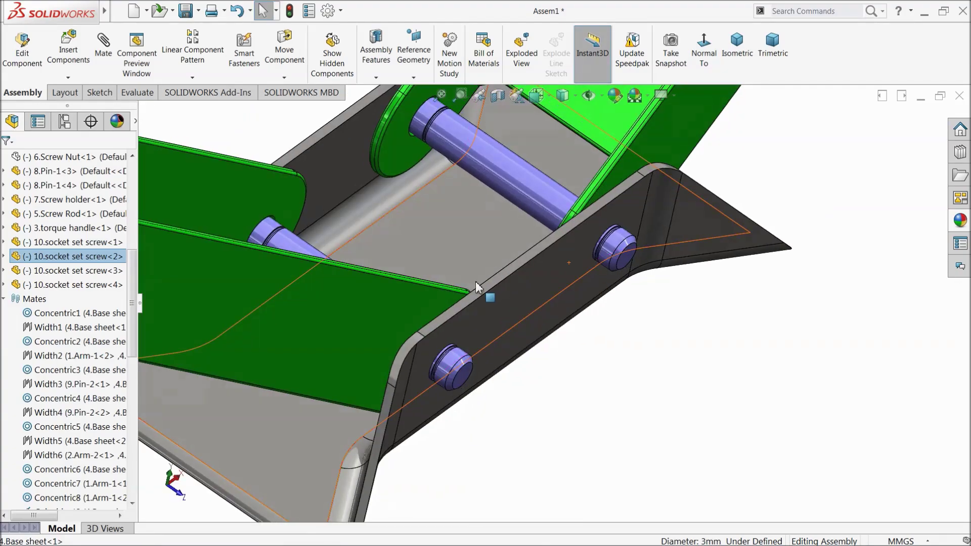
pyautogui.scroll(8, 409, 278)
pyautogui.click(172, 237)
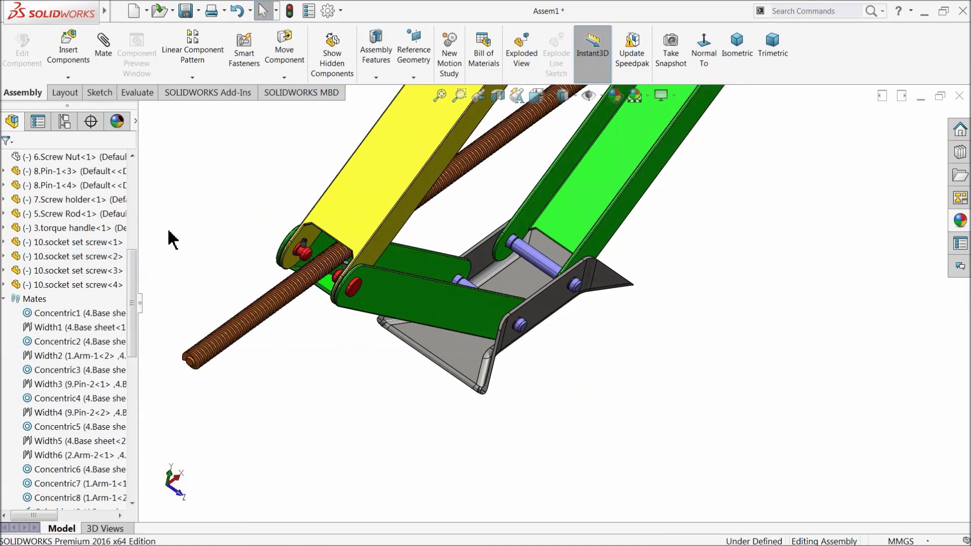
# Show the hidden 6.Screw Nut again
pyautogui.click(20, 156)
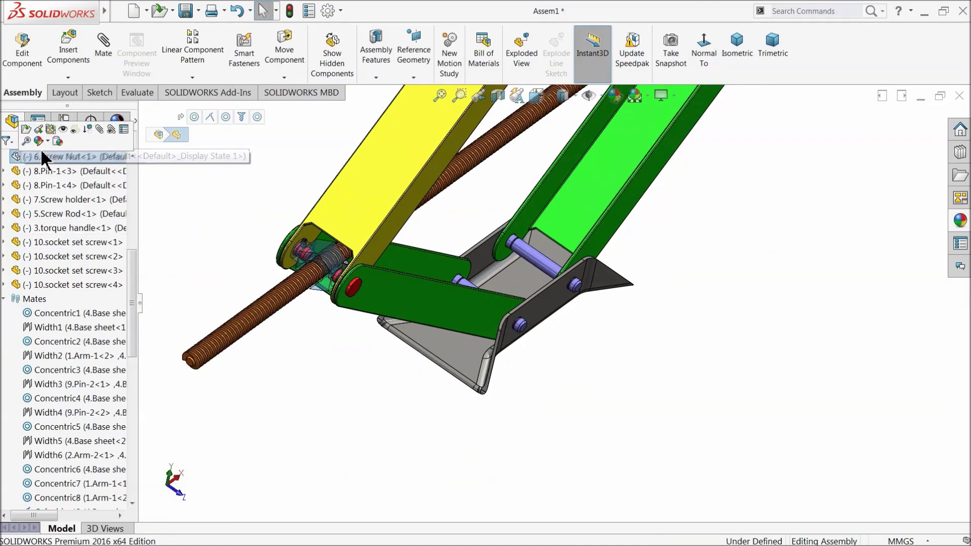
pyautogui.click(62, 130)
pyautogui.click(272, 235)
# Edit the concentric mate between 6.Screw Nut and 10.socket set screw<2> to flip its alignment so the hex socket faces outward
pyautogui.scroll(-4, 299, 255)
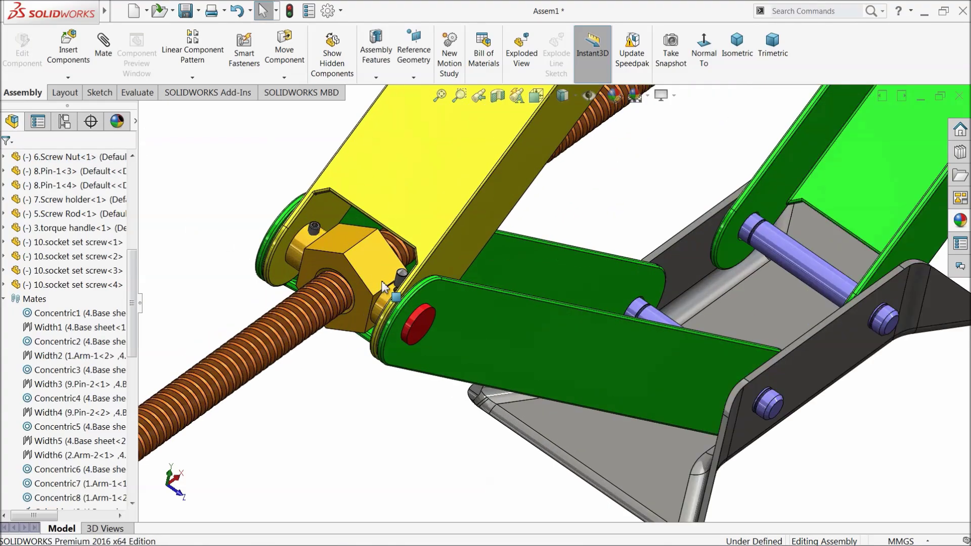
pyautogui.scroll(-3, 384, 288)
pyautogui.moveTo(386, 289); pyautogui.dragTo(438, 324, button='middle')
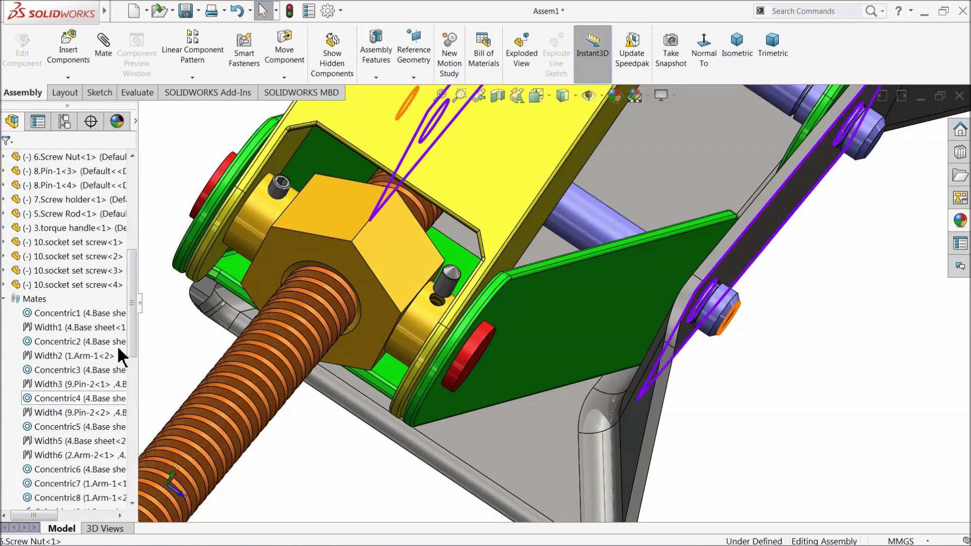
pyautogui.moveTo(134, 336); pyautogui.dragTo(134, 527)
pyautogui.click(29, 499)
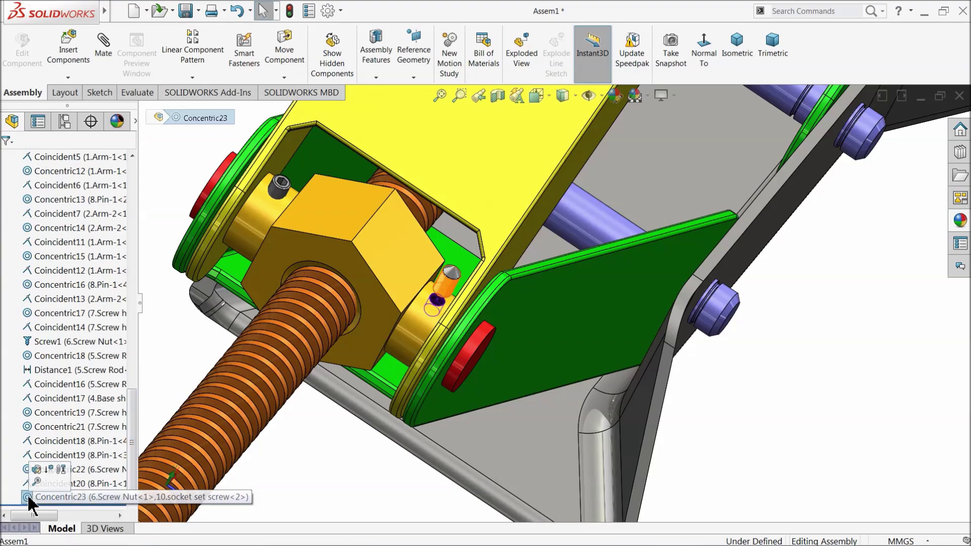
pyautogui.click(35, 470)
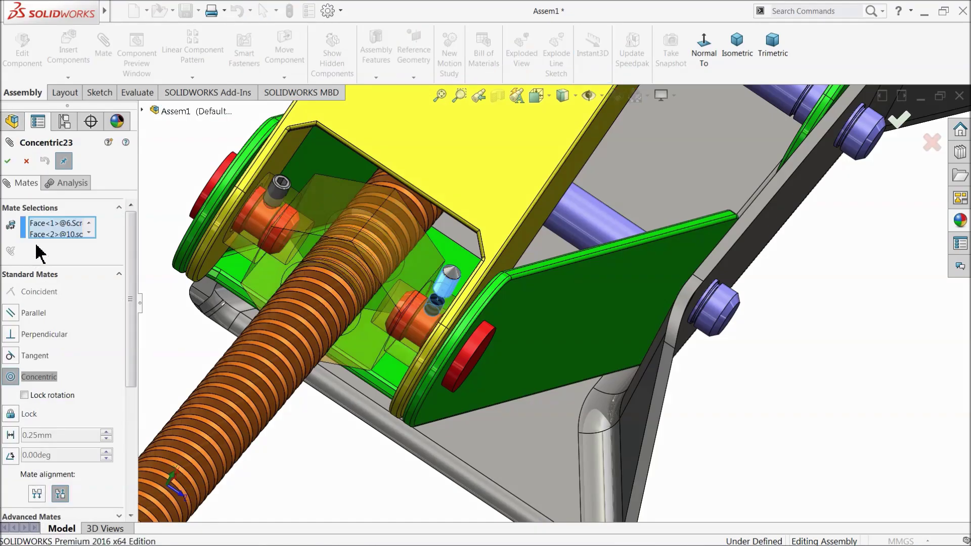
pyautogui.click(38, 495)
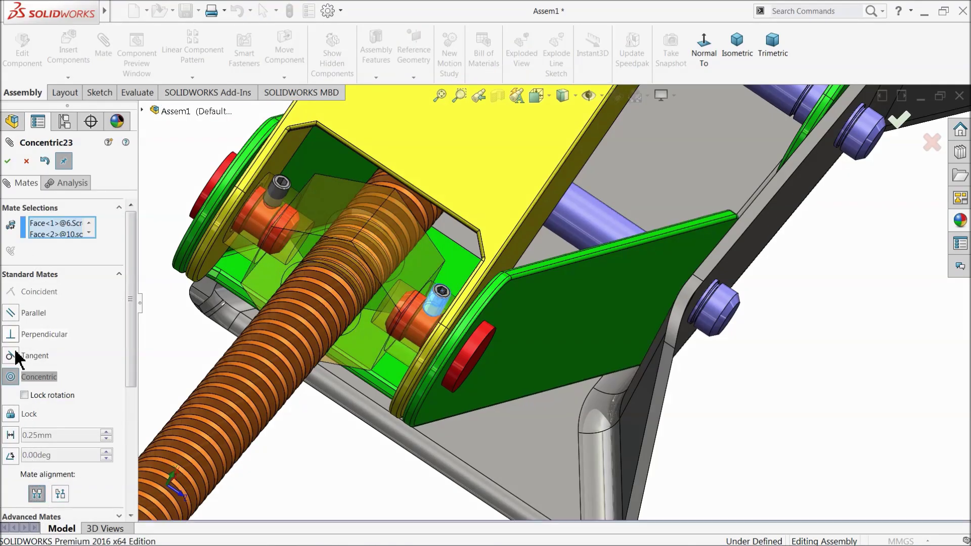
pyautogui.click(7, 161)
# Pull 10.socket set screw<2> out of its hole and mate its tip coincident with the 8.Pin-1<2> face inside the hole
pyautogui.scroll(-5, 490, 291)
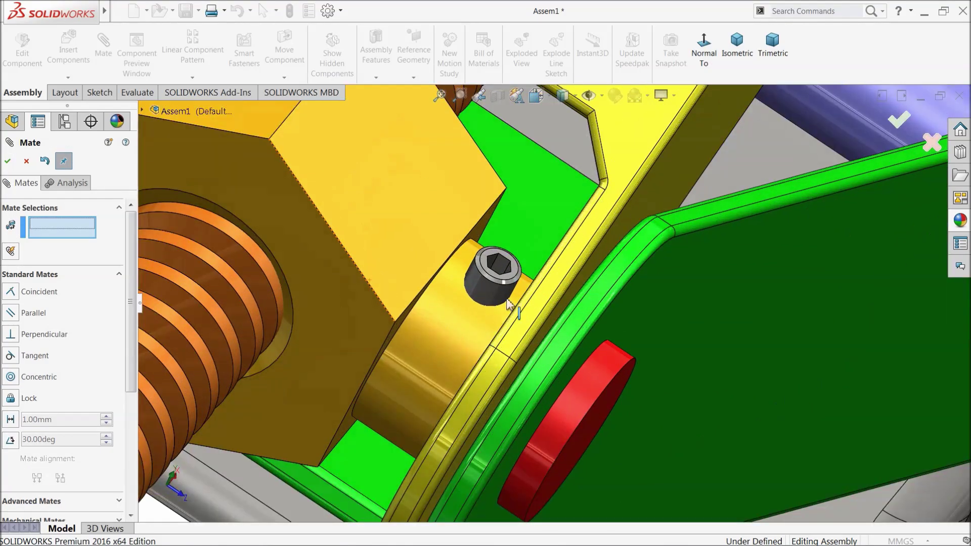
pyautogui.moveTo(489, 292); pyautogui.dragTo(564, 138)
pyautogui.moveTo(564, 138); pyautogui.dragTo(537, 213, button='middle')
pyautogui.click(537, 212)
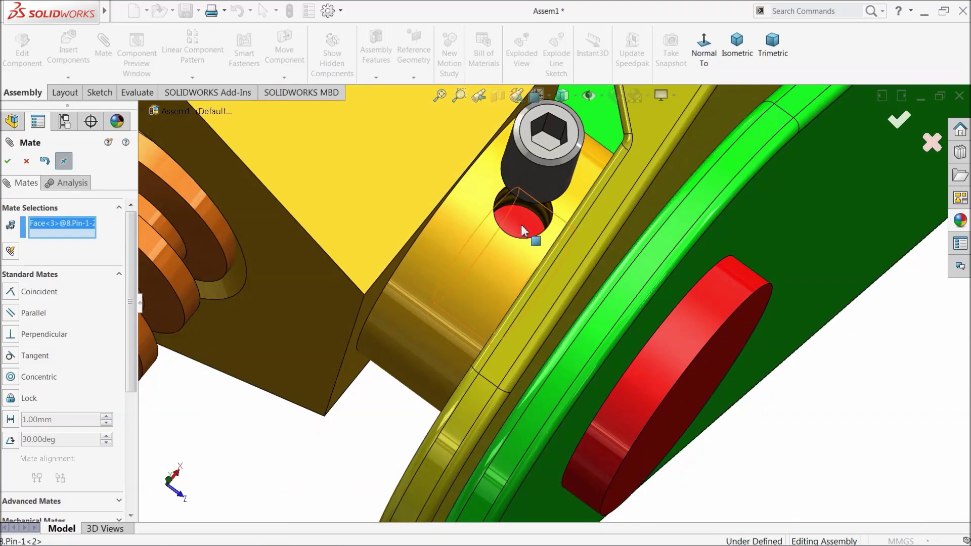
pyautogui.scroll(8, 537, 211)
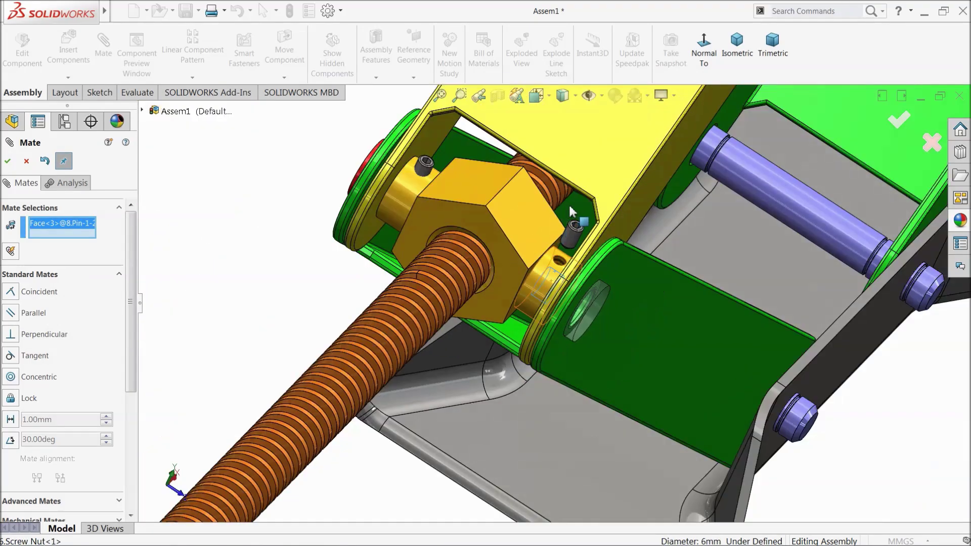
pyautogui.scroll(-4, 569, 203)
pyautogui.scroll(-8, 582, 299)
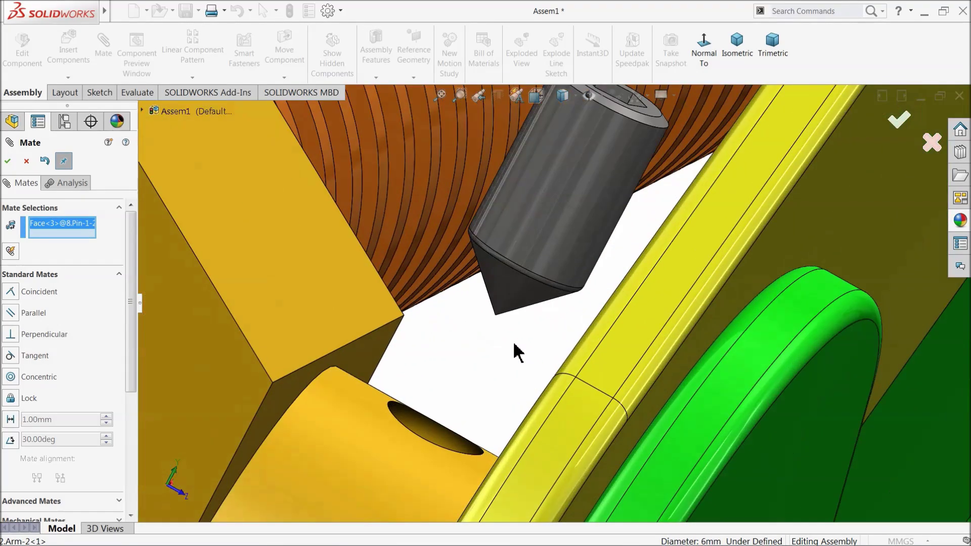
pyautogui.click(496, 316)
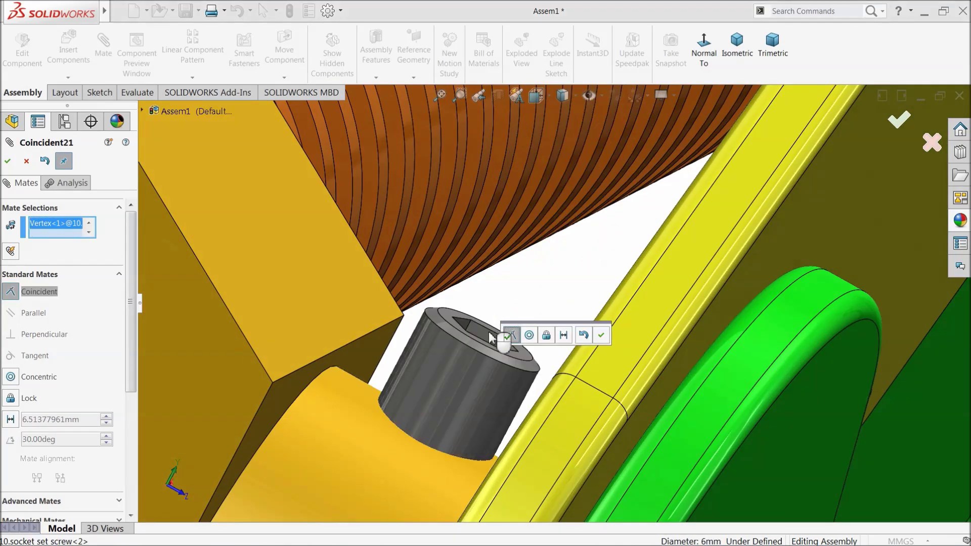
pyautogui.click(600, 335)
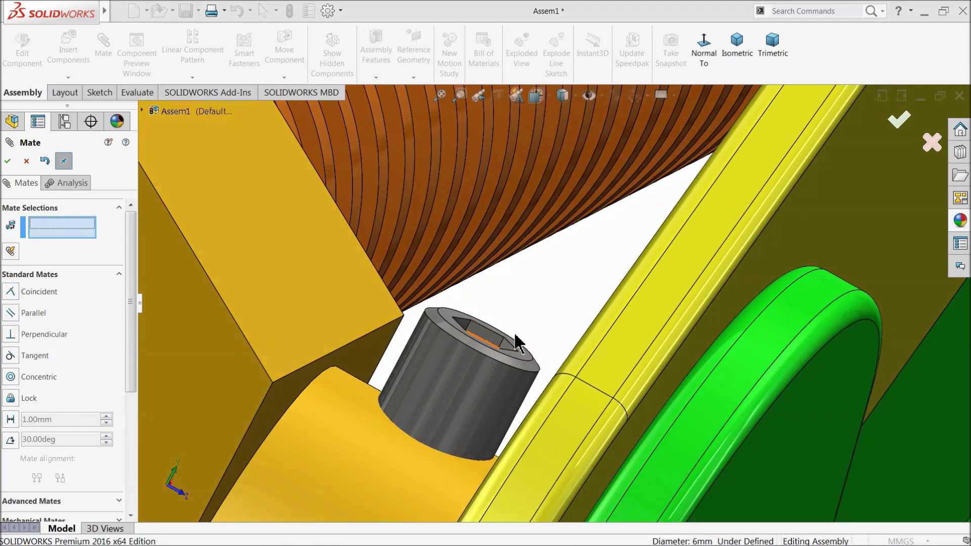
pyautogui.click(8, 162)
# Save the assembly with the whole scissor jack in view
pyautogui.scroll(8, 493, 402)
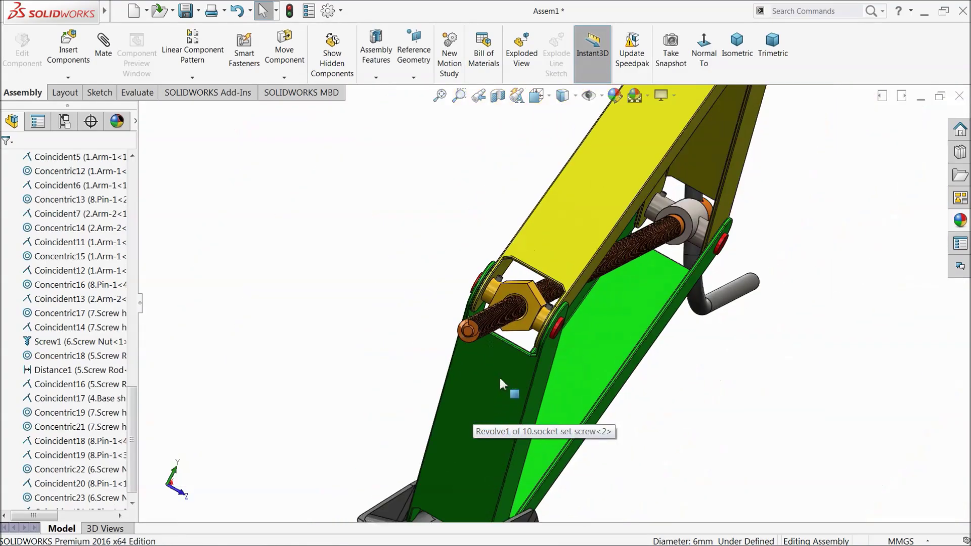
pyautogui.scroll(3, 501, 385)
pyautogui.moveTo(501, 384); pyautogui.dragTo(567, 334, button='middle')
pyautogui.scroll(4, 427, 334)
pyautogui.scroll(-3, 565, 330)
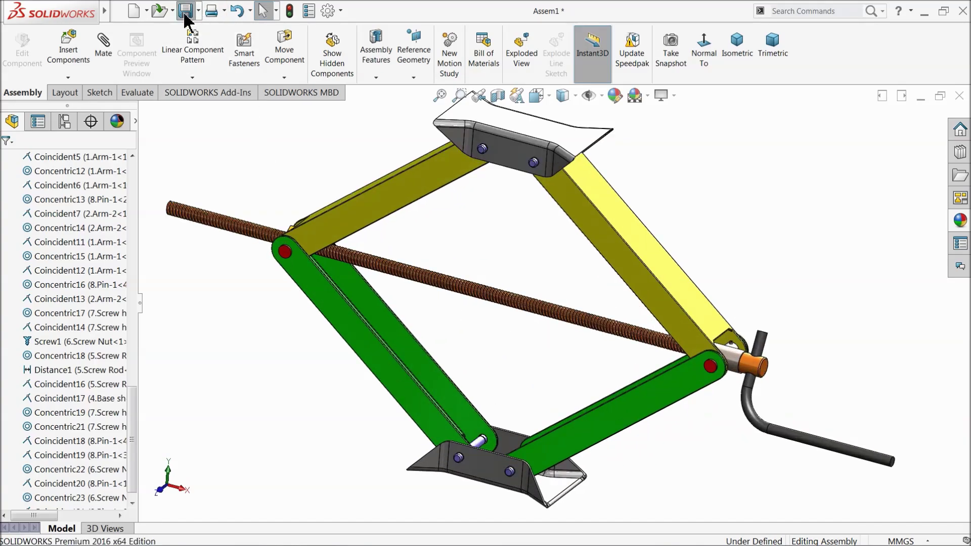
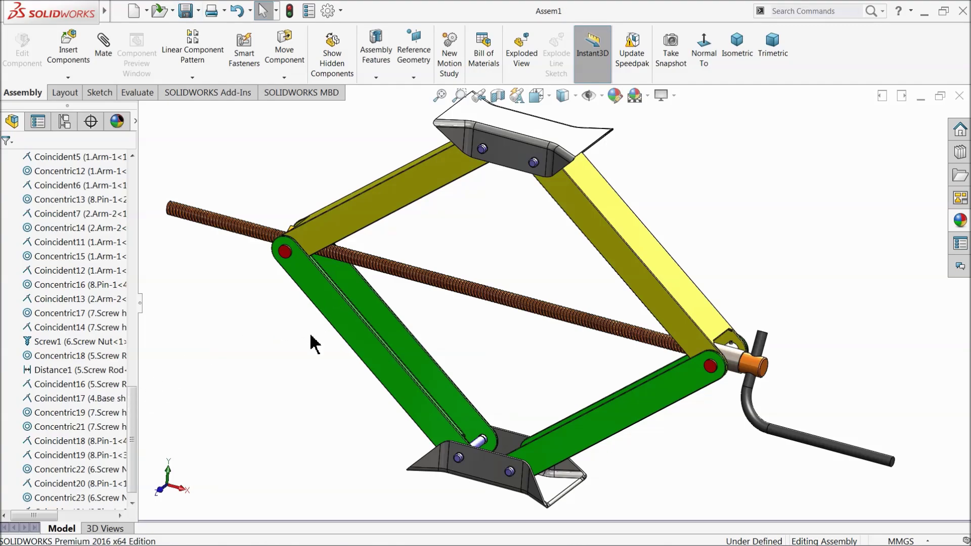
# Move the upper 4.Base sheet<2> downward to partly lower the scissor jack
pyautogui.moveTo(133, 416); pyautogui.dragTo(143, 184)
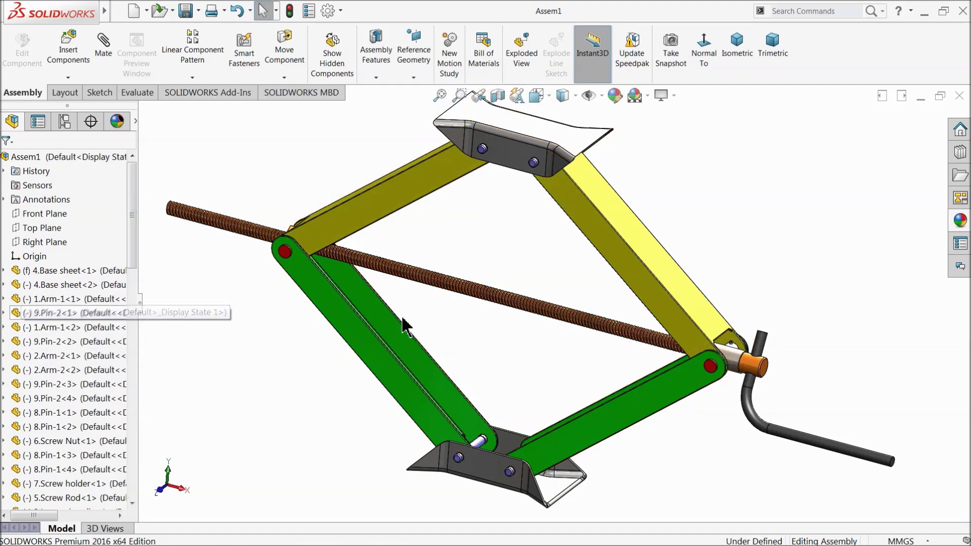
pyautogui.moveTo(404, 325)
pyautogui.mouseDown(button='middle')
pyautogui.moveTo(392, 338)
pyautogui.moveTo(412, 330)
pyautogui.mouseUp(button='middle')
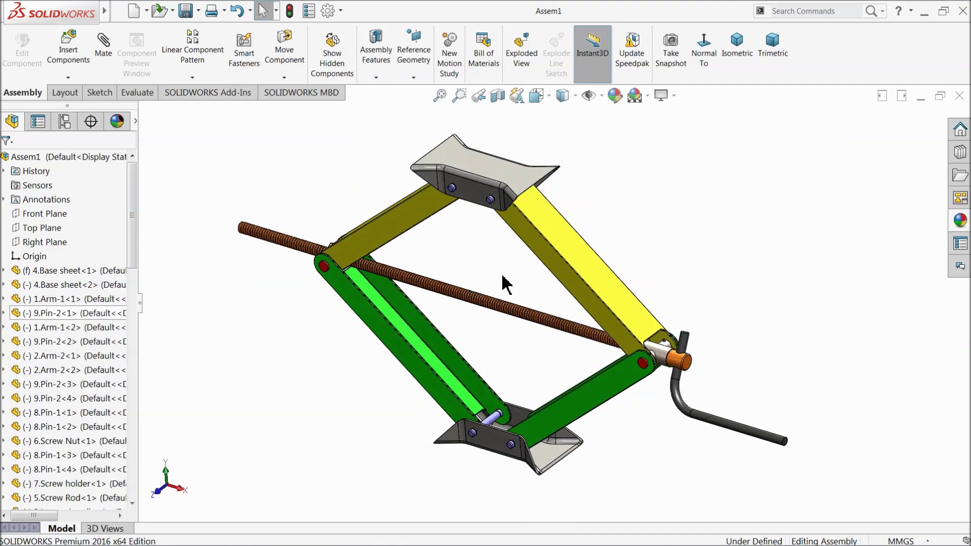
pyautogui.moveTo(485, 201); pyautogui.dragTo(495, 237)
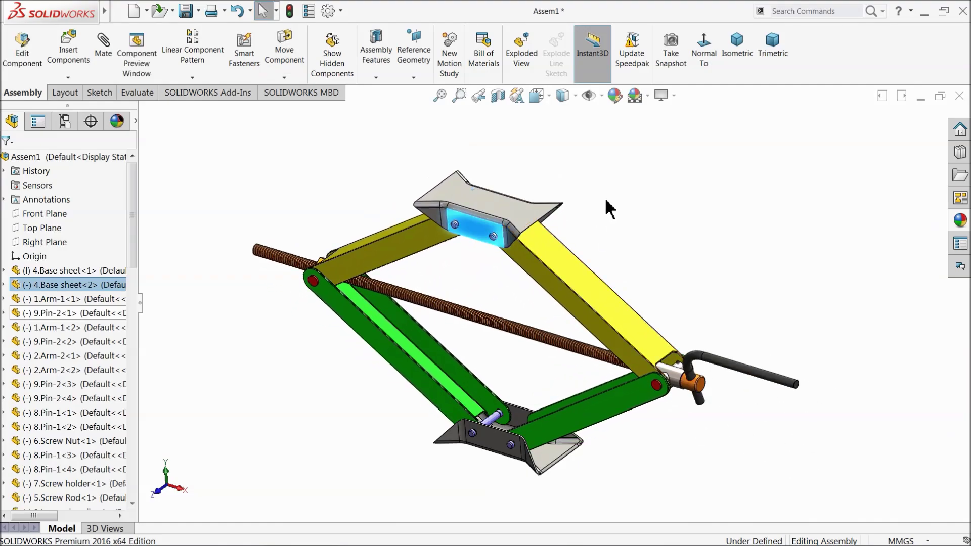
pyautogui.click(605, 205)
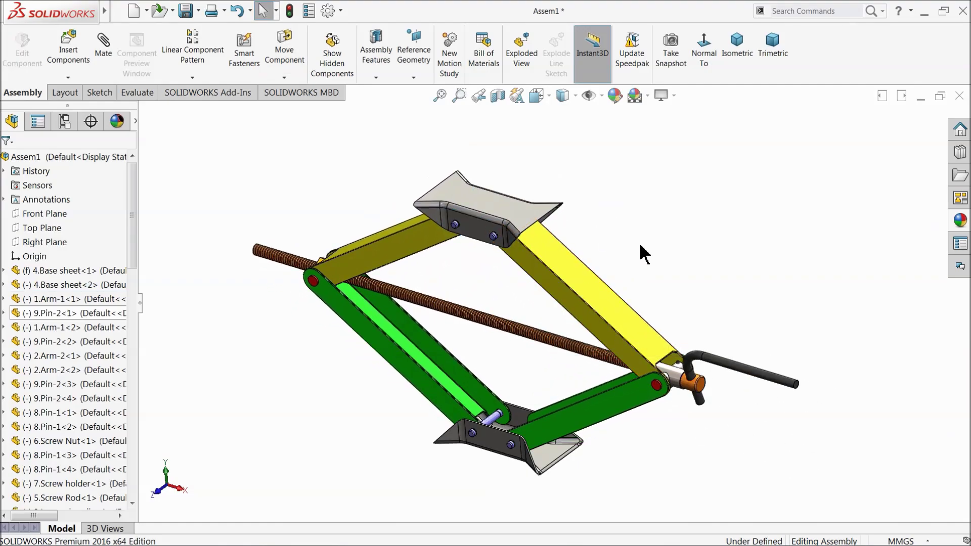
# Start an exploded view and explode 9.Pin-2<3> and 9.Pin-2<4> forward along Z, out of the upper base sheet
pyautogui.scroll(-2, 535, 328)
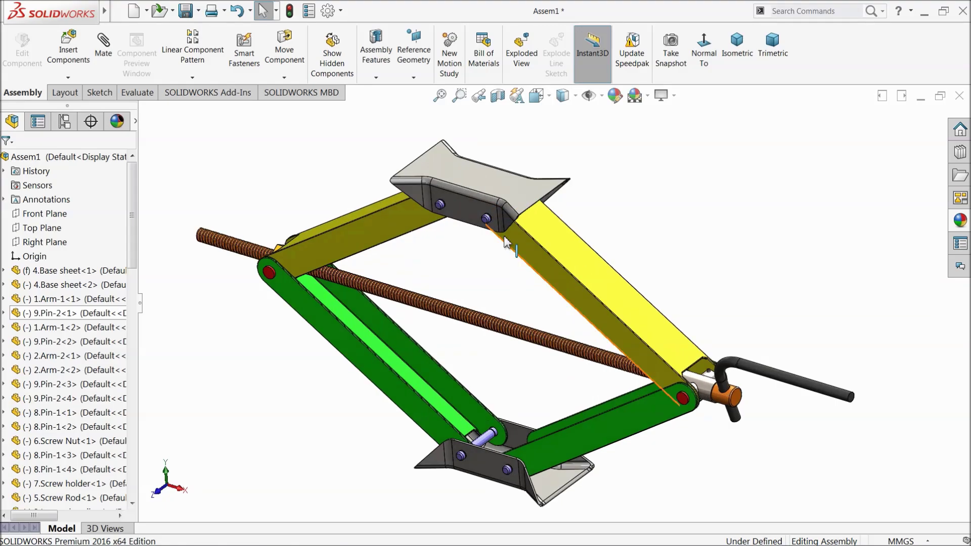
pyautogui.scroll(1, 500, 303)
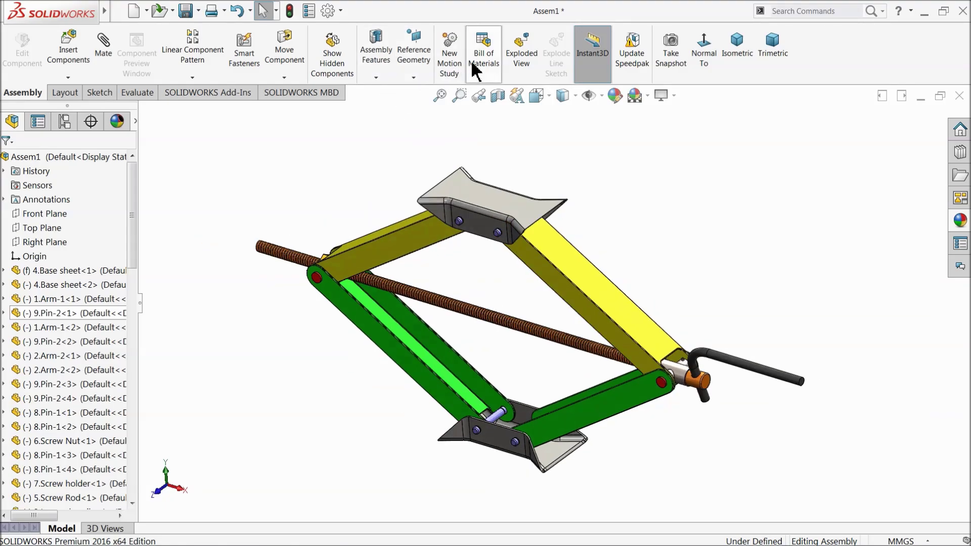
pyautogui.click(534, 63)
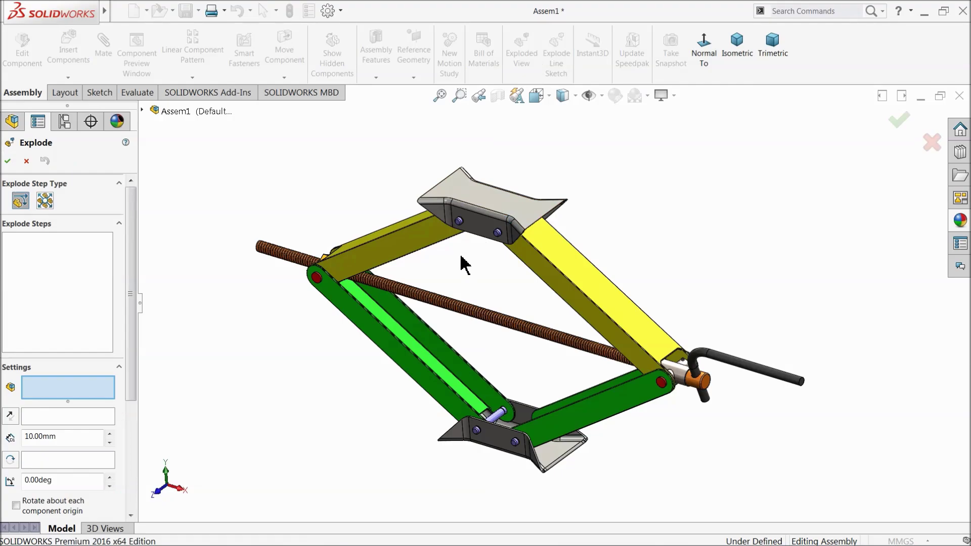
pyautogui.click(459, 225)
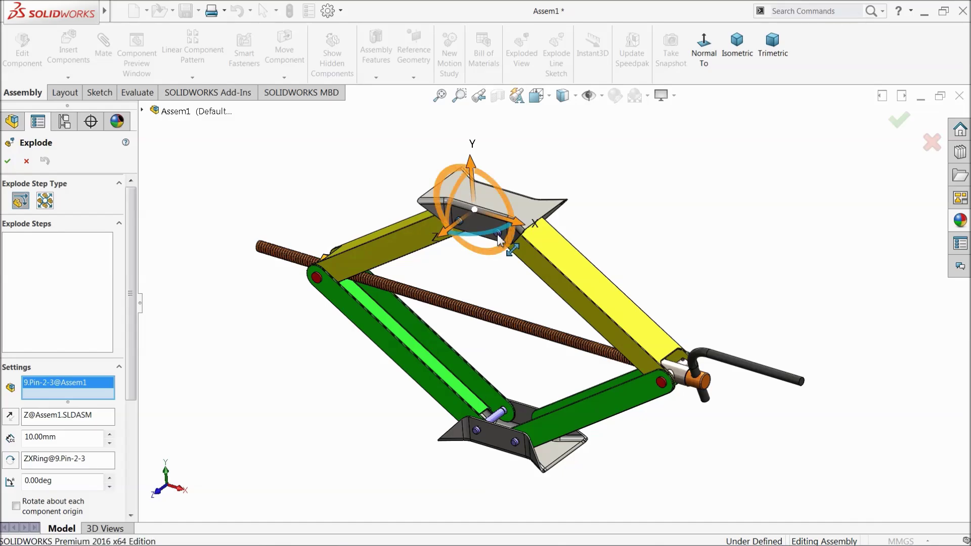
pyautogui.scroll(-3, 500, 239)
pyautogui.click(508, 251)
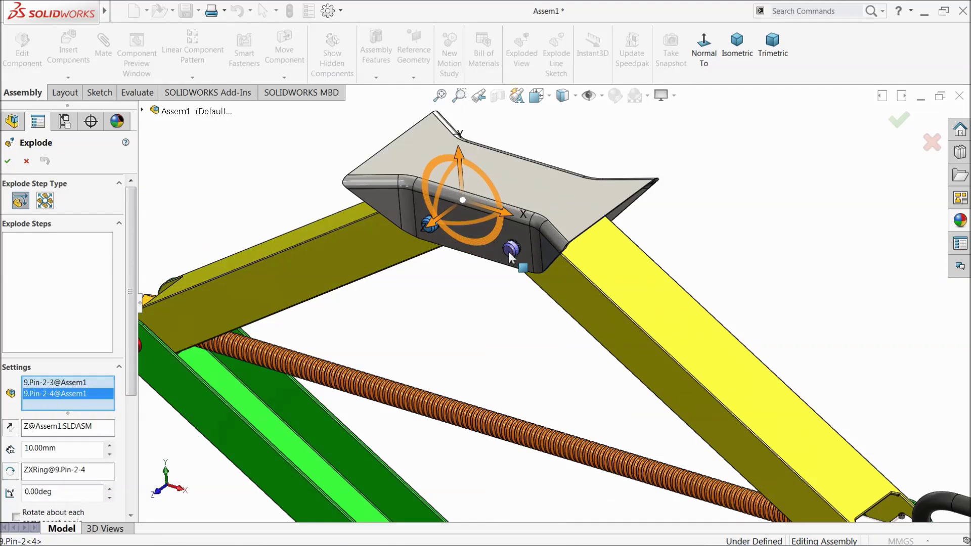
pyautogui.scroll(5, 509, 253)
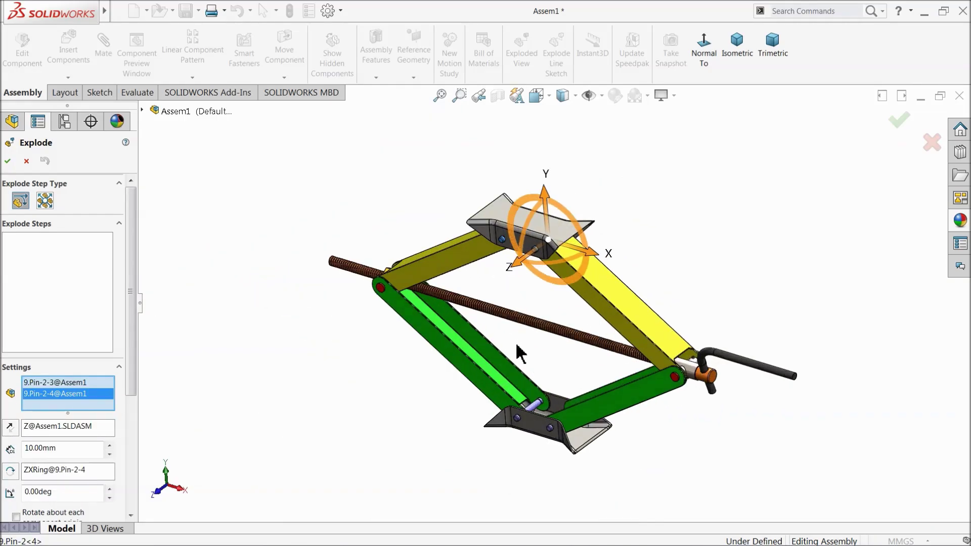
pyautogui.scroll(-2, 527, 287)
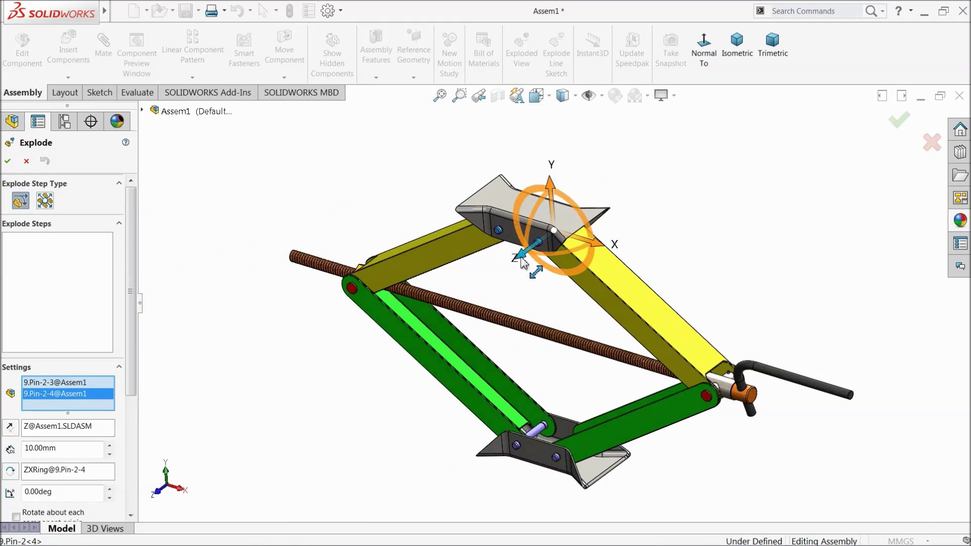
pyautogui.moveTo(521, 263); pyautogui.dragTo(324, 400)
# Explode the upper 4.Base sheet<2> upward along Y and 8.Pin-1<2> and 8.Pin-1<3> forward along Z
pyautogui.click(515, 232)
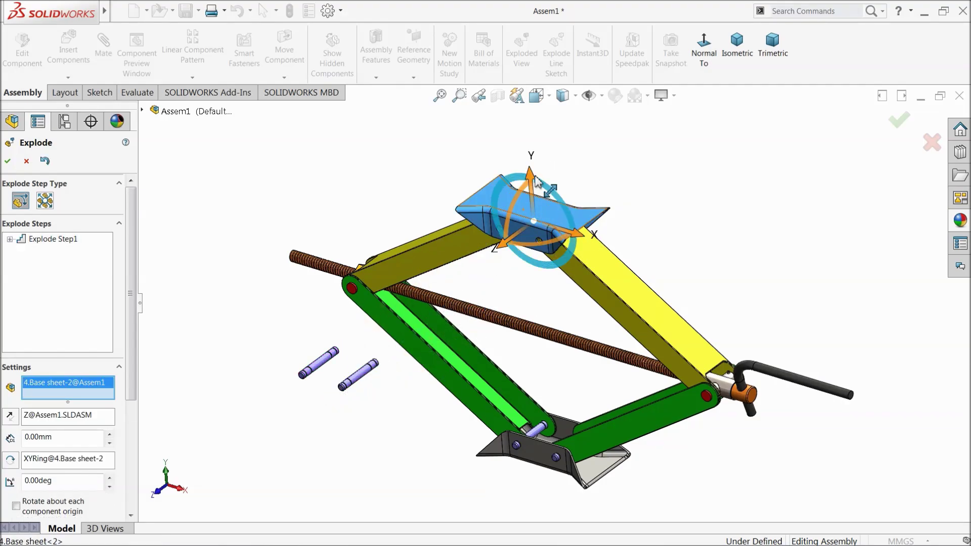
pyautogui.moveTo(529, 179); pyautogui.dragTo(526, 24)
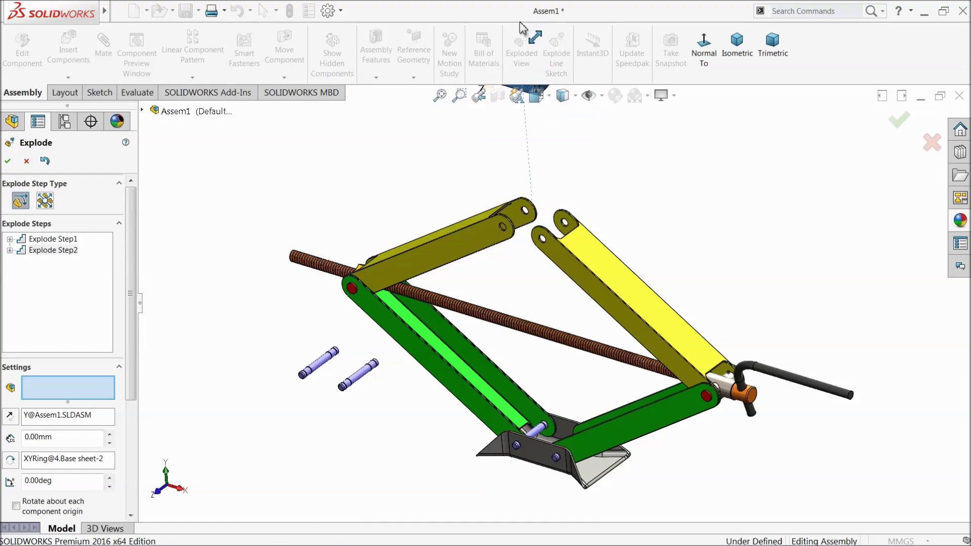
pyautogui.click(352, 294)
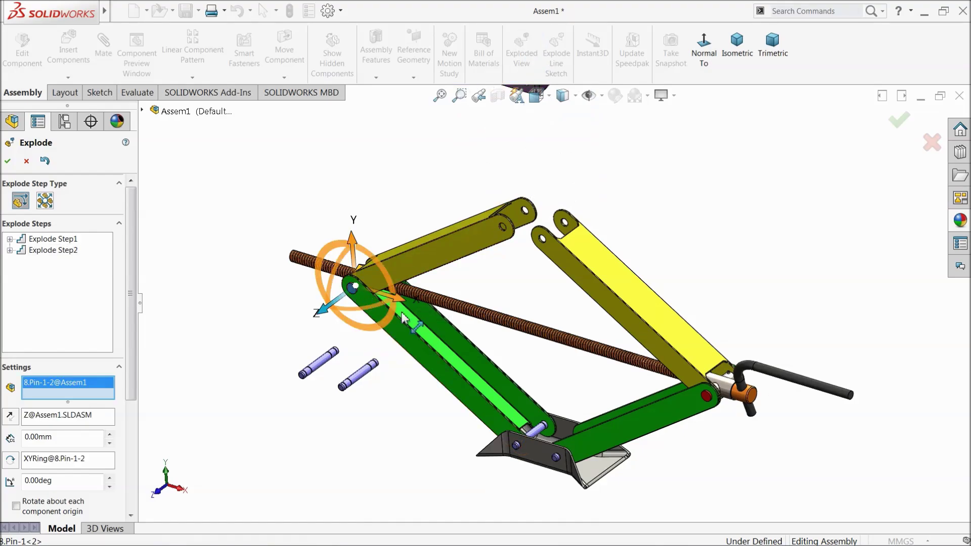
pyautogui.click(708, 402)
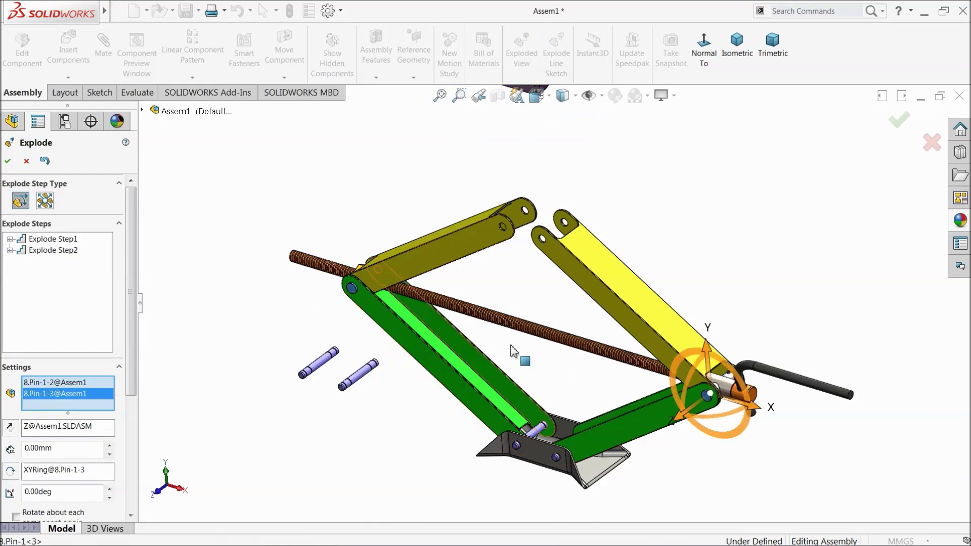
pyautogui.moveTo(681, 422); pyautogui.dragTo(579, 530)
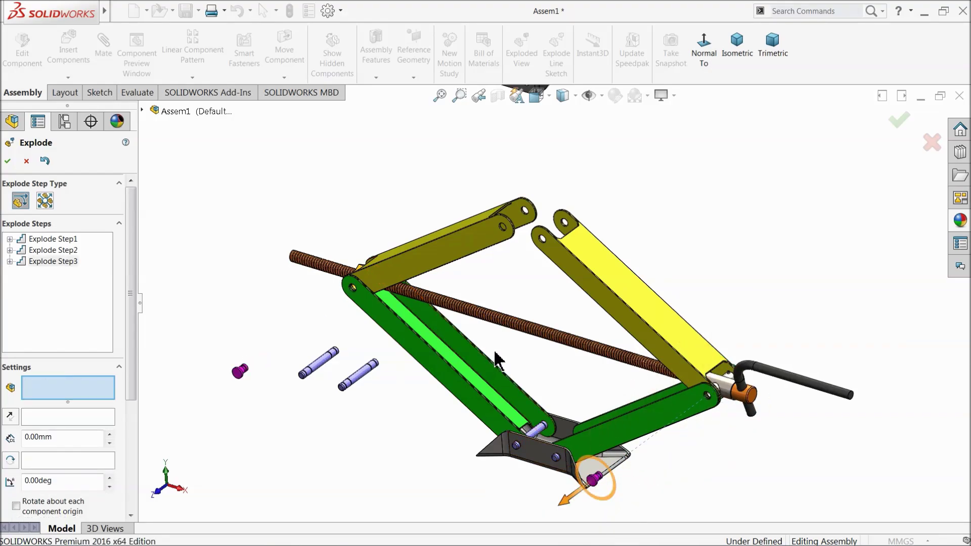
# Explode the bent handle upward along Y, and 8.Pin-1<1> and 8.Pin-1<4> out of the rear side along Z
pyautogui.click(740, 387)
pyautogui.moveTo(792, 361); pyautogui.dragTo(738, 132)
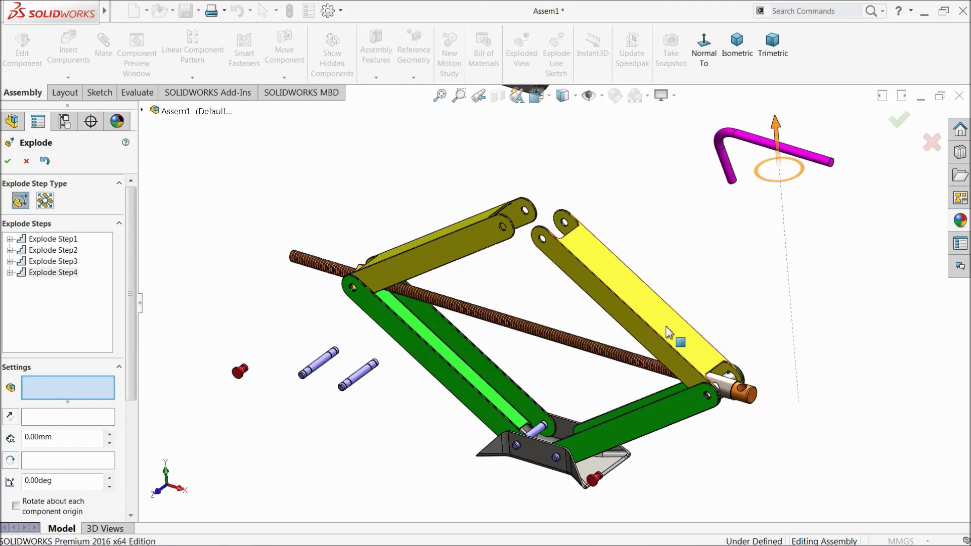
pyautogui.moveTo(670, 331); pyautogui.dragTo(703, 329, button='middle')
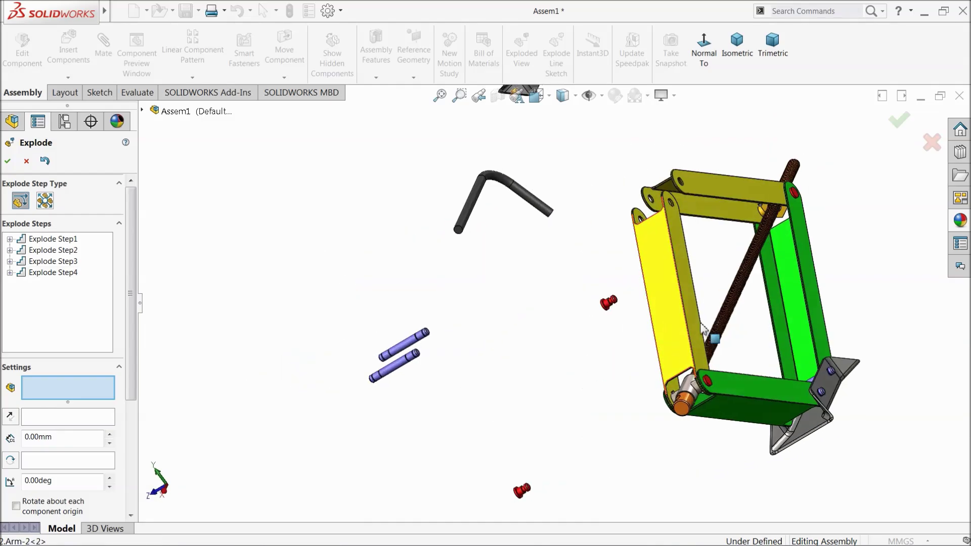
pyautogui.click(795, 194)
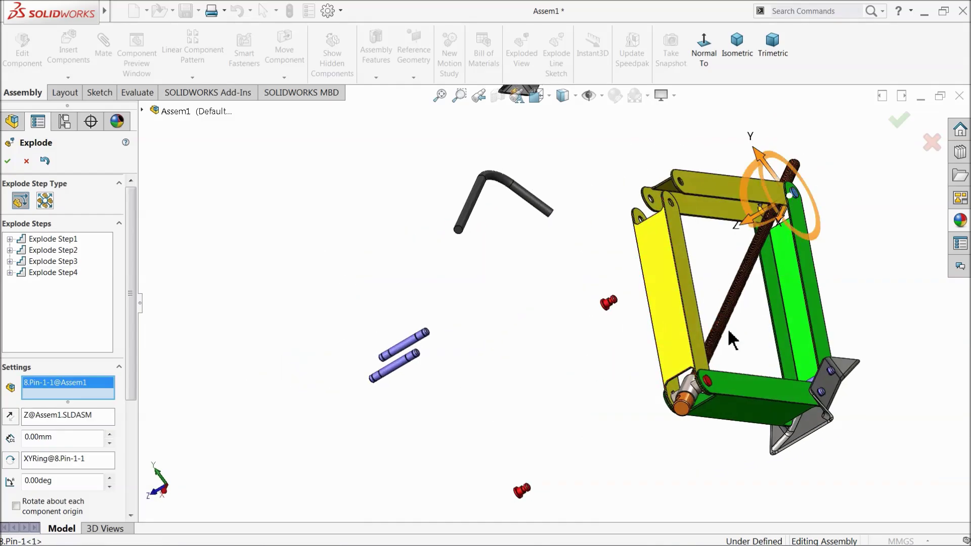
pyautogui.click(707, 383)
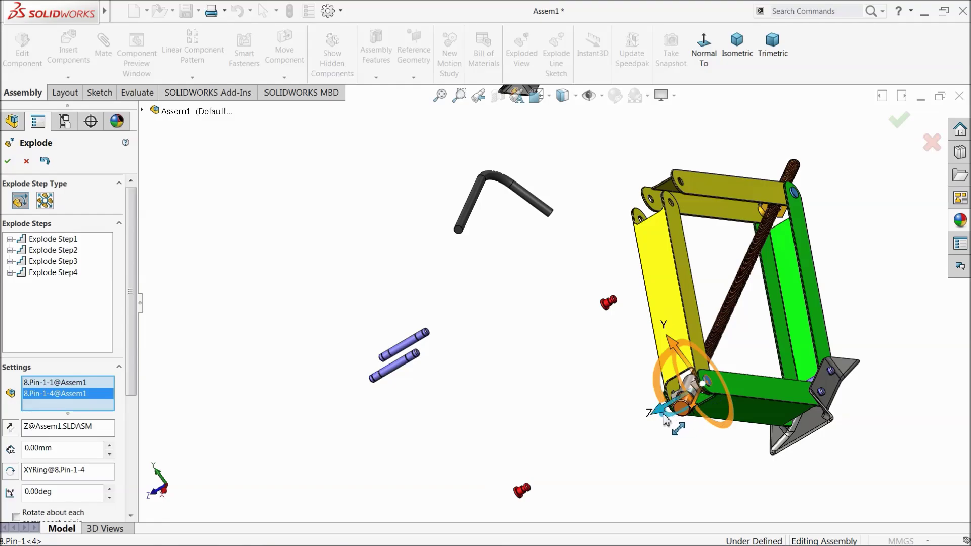
pyautogui.moveTo(659, 418); pyautogui.dragTo(844, 284)
pyautogui.moveTo(844, 284); pyautogui.dragTo(671, 353, button='middle')
pyautogui.scroll(-4, 598, 330)
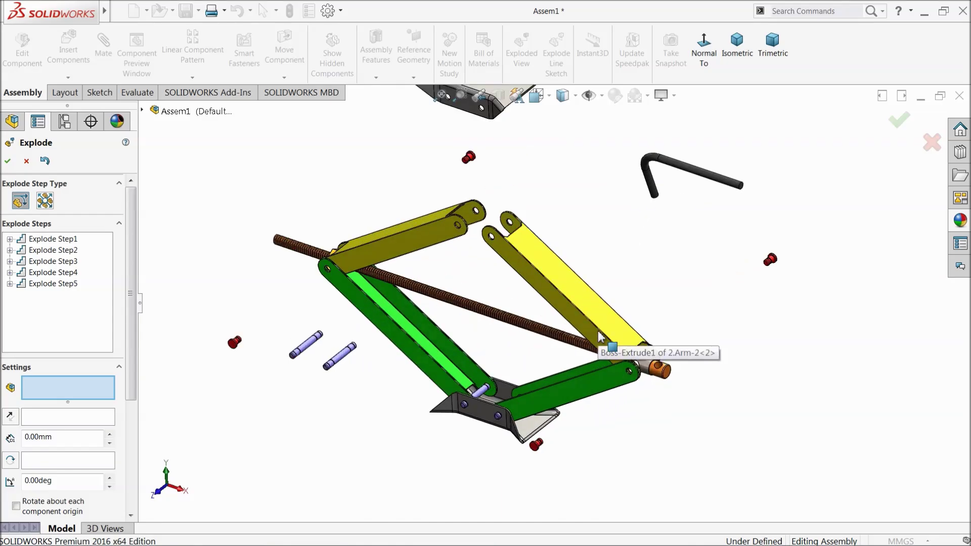
# Explode 5.Screw Rod<1> outward along X beyond the arms, and 7.Screw holder<1> along X into the space between the arms
pyautogui.click(660, 380)
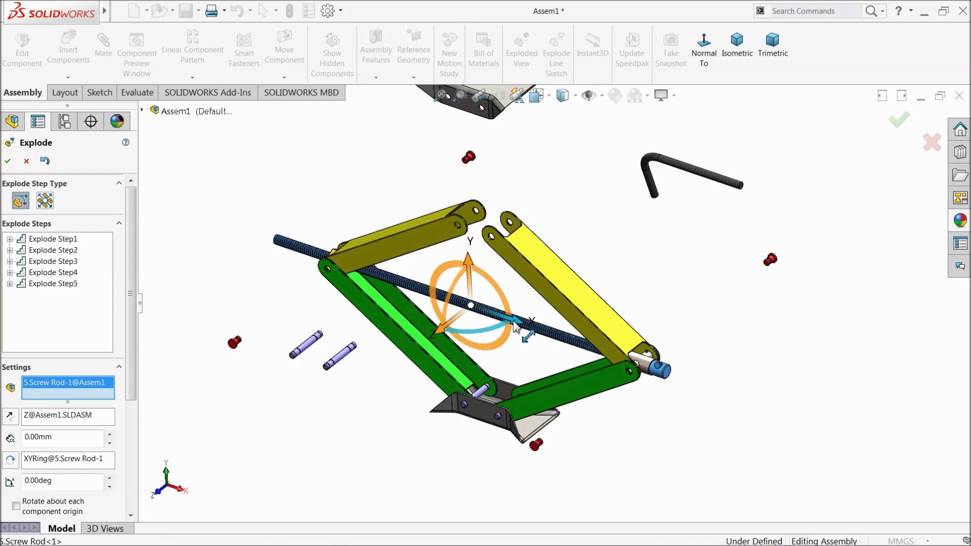
pyautogui.moveTo(559, 338); pyautogui.dragTo(905, 455)
pyautogui.click(653, 371)
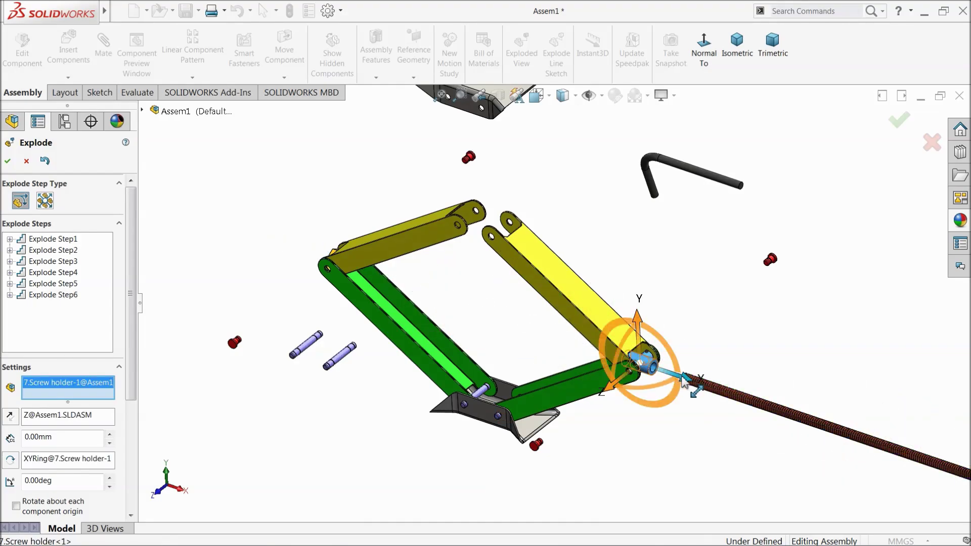
pyautogui.moveTo(685, 383); pyautogui.dragTo(537, 342)
# Explode both 2.Arm-2 arms upward along Y and 6.Screw Nut<1> outward along X, away from the lower arm
pyautogui.click(539, 299)
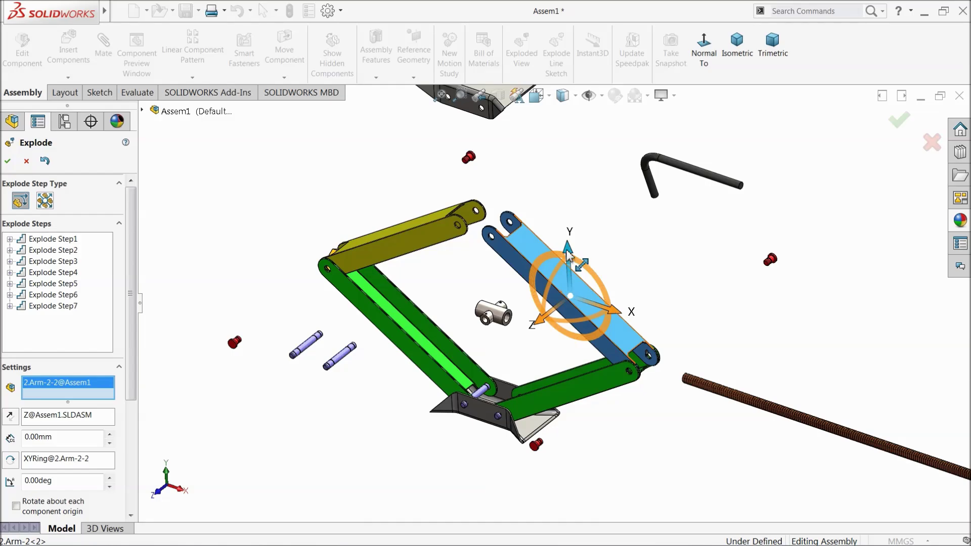
pyautogui.click(411, 246)
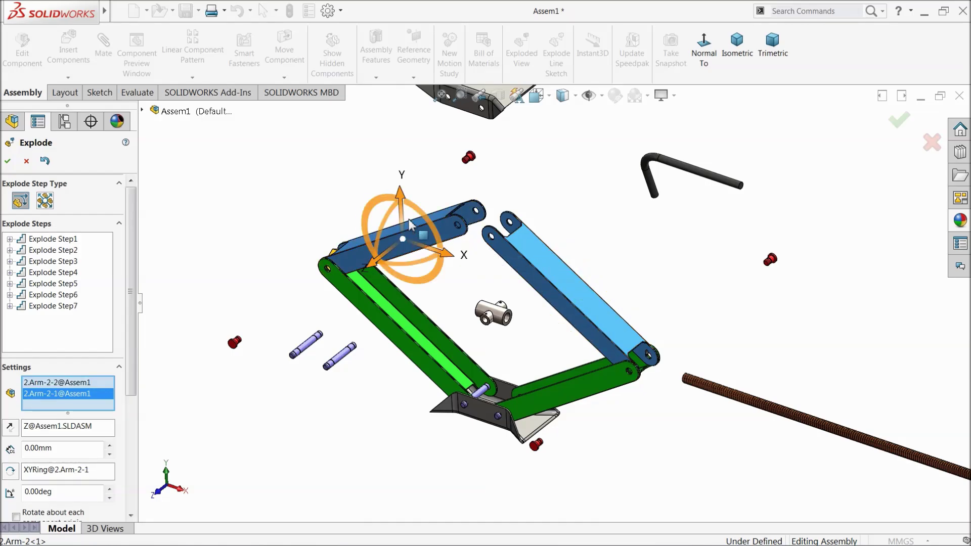
pyautogui.moveTo(399, 195); pyautogui.dragTo(400, 112)
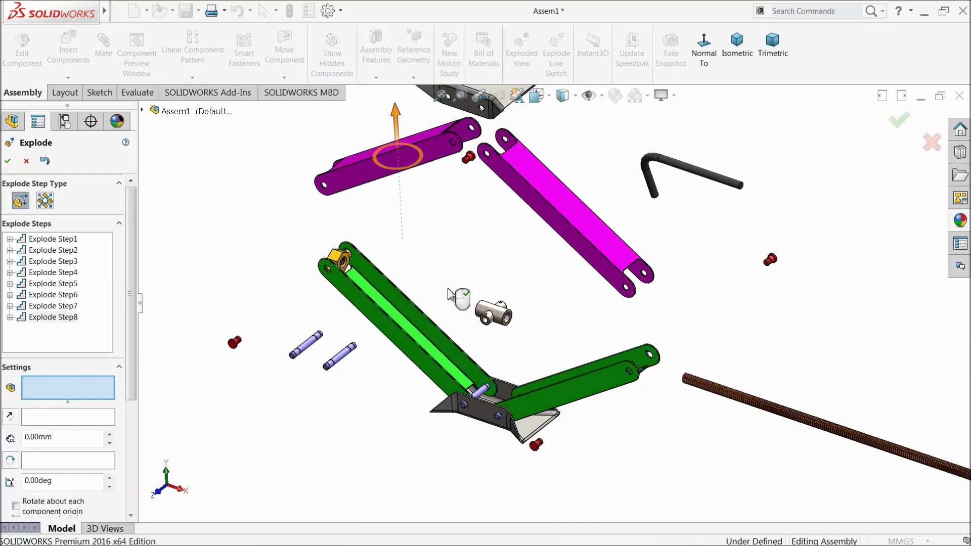
pyautogui.click(337, 260)
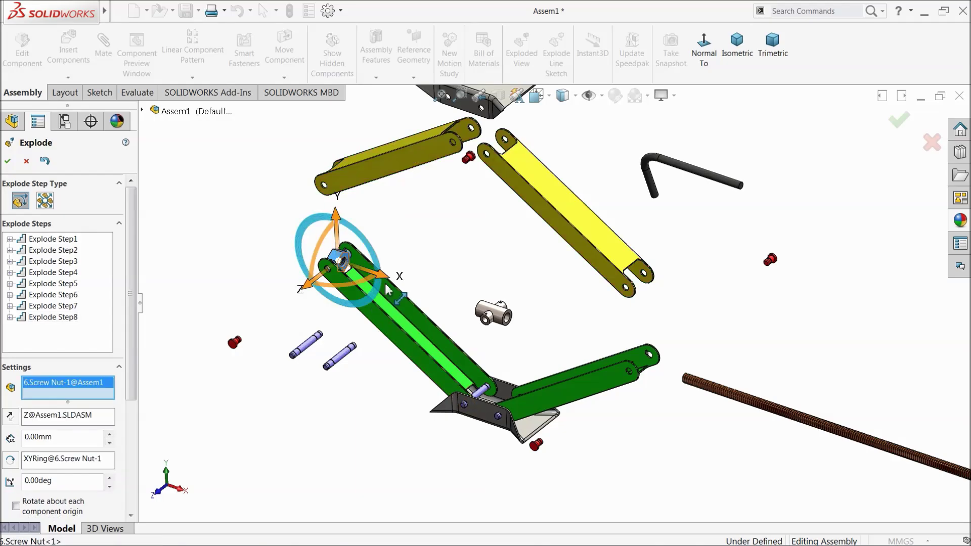
pyautogui.moveTo(386, 283); pyautogui.dragTo(284, 250)
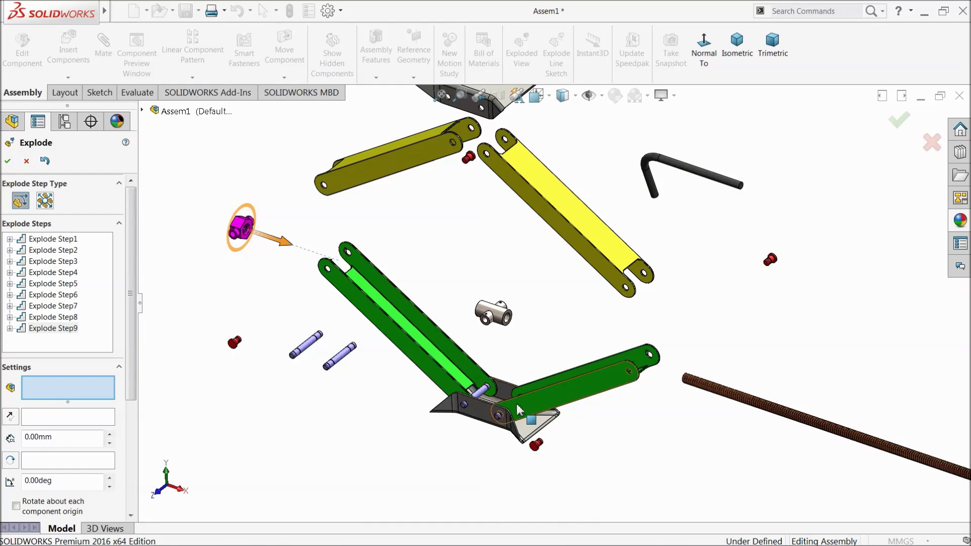
# Explode 9.Pin-2<1> and 9.Pin-2<2> forward along Z and the lower 4.Base sheet<1> downward along Y
pyautogui.click(498, 420)
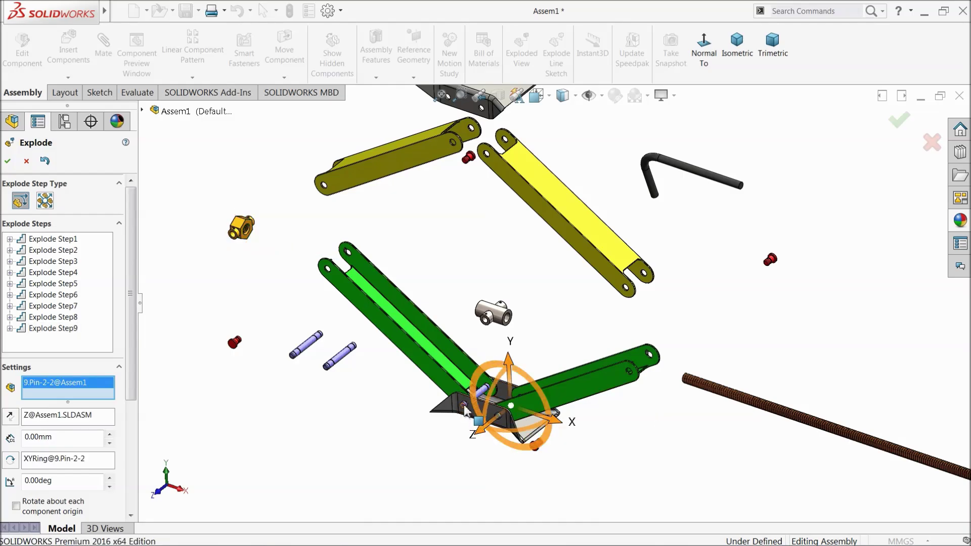
pyautogui.click(466, 415)
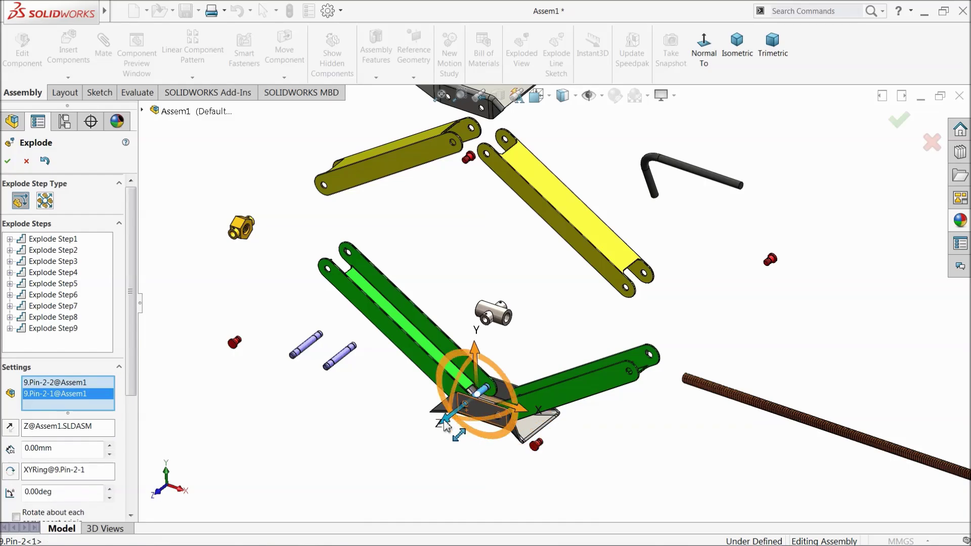
pyautogui.moveTo(443, 427); pyautogui.dragTo(364, 486)
pyautogui.click(478, 417)
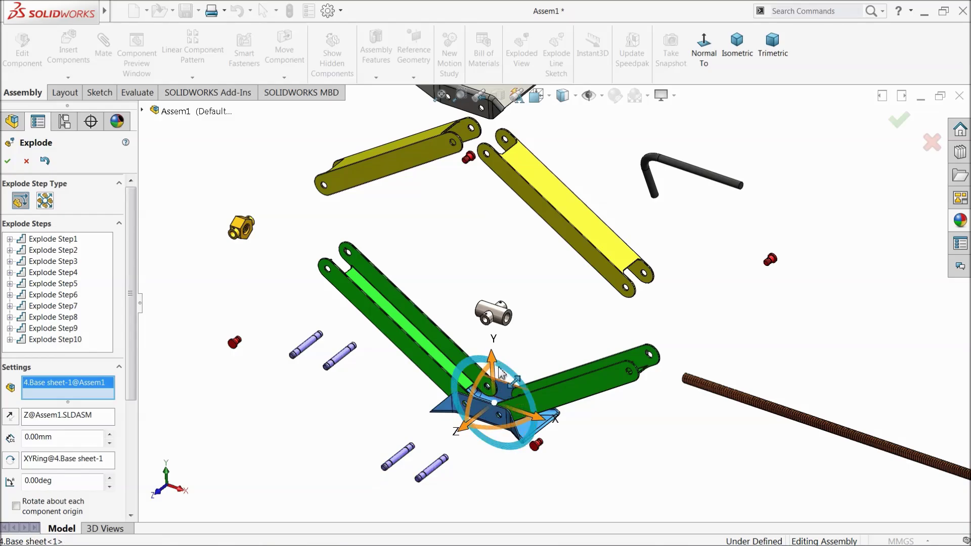
pyautogui.moveTo(491, 360); pyautogui.dragTo(498, 448)
# Explode 1.Arm-1<1> and 1.Arm-1<2> slightly upward along Y and finish the exploded view
pyautogui.click(445, 383)
pyautogui.click(527, 402)
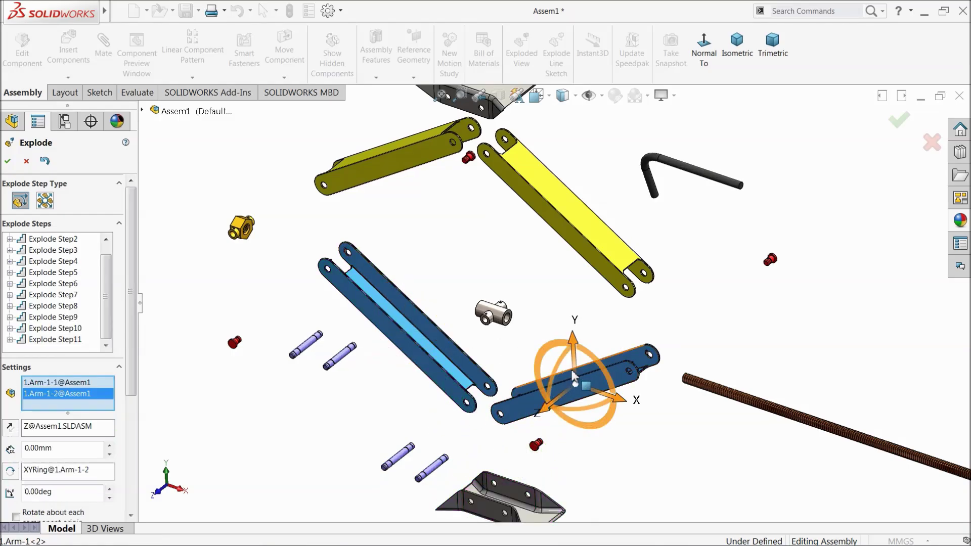
pyautogui.moveTo(578, 345); pyautogui.dragTo(569, 323)
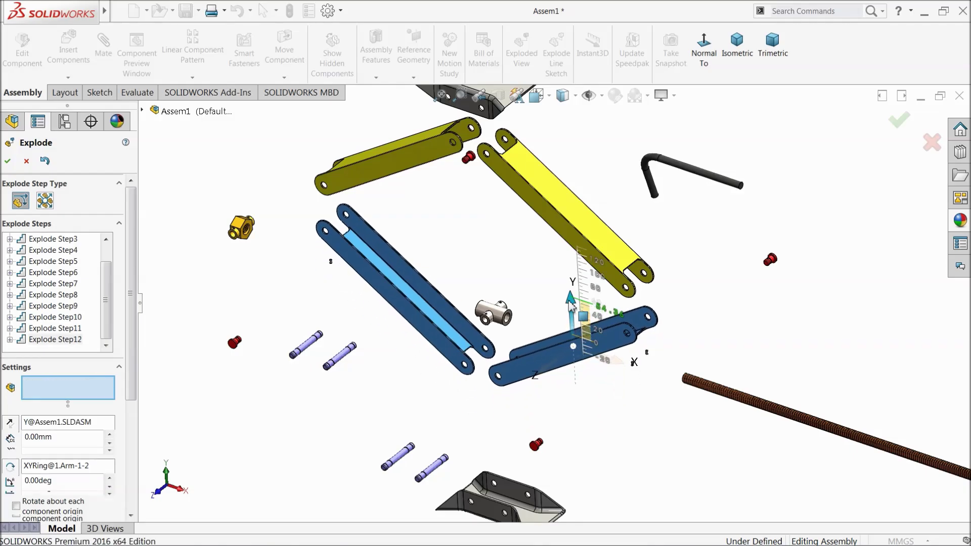
pyautogui.click(8, 160)
# Collapse the exploded assembly, play its explode animation, and close the animation playback
pyautogui.rightClick(40, 160)
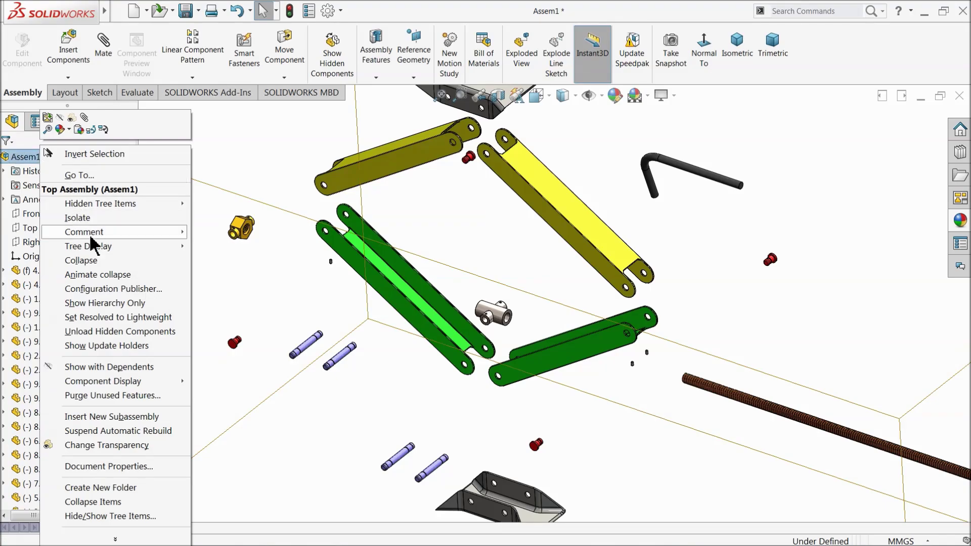
pyautogui.click(85, 260)
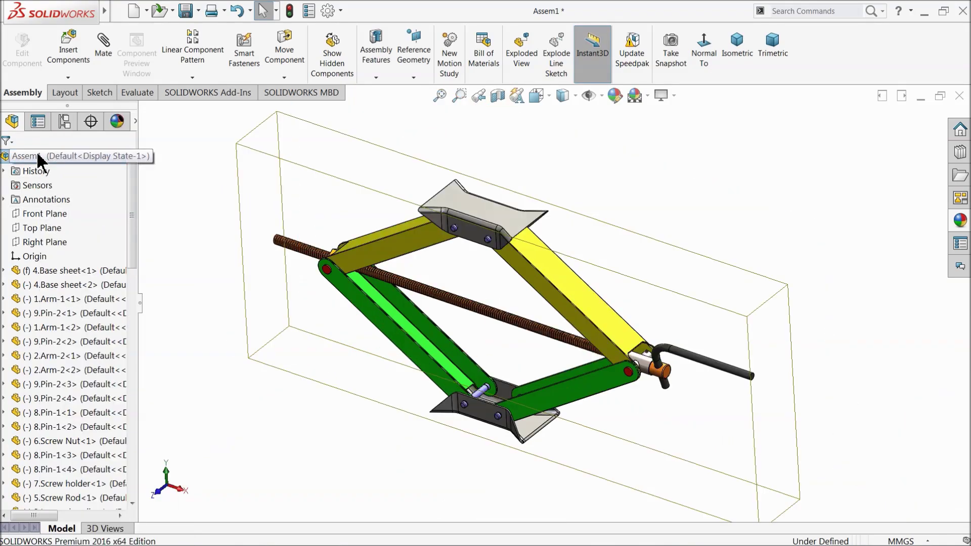
pyautogui.rightClick(37, 157)
pyautogui.click(80, 276)
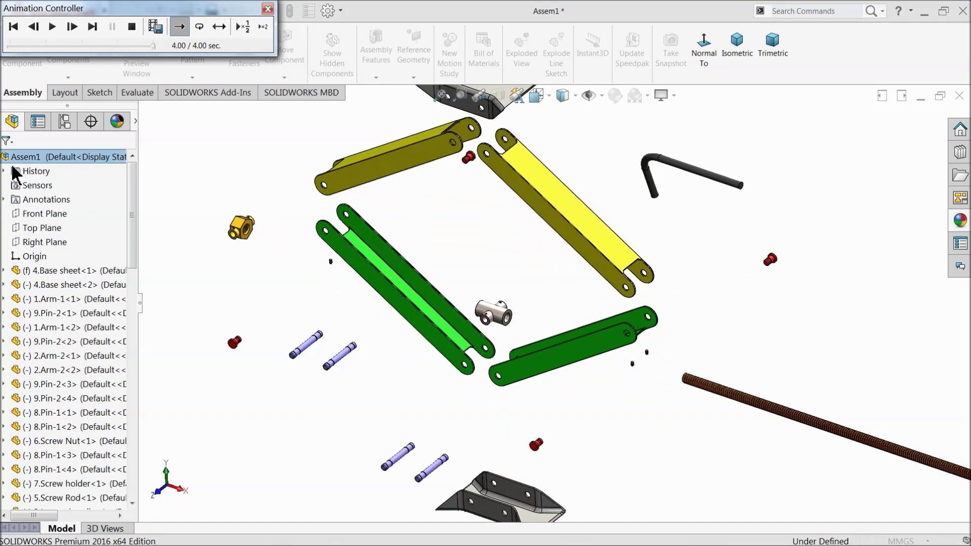
pyautogui.click(268, 9)
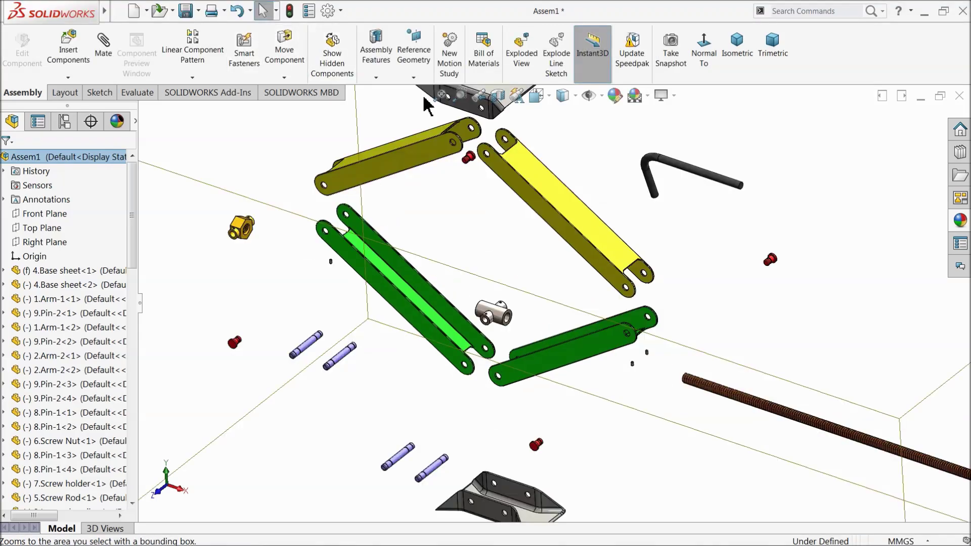
# Collapse the exploded view of Assem1 back to its assembled state
pyautogui.rightClick(23, 154)
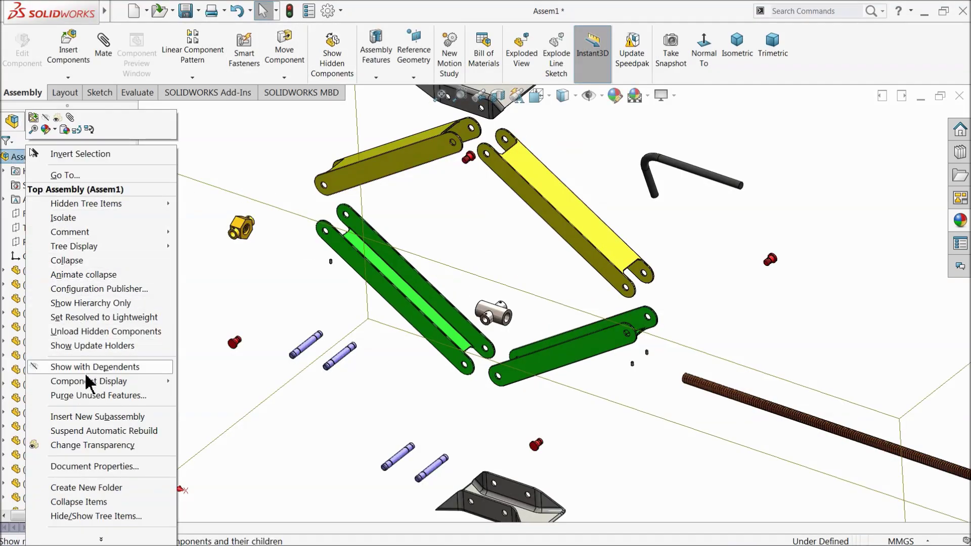
pyautogui.click(76, 260)
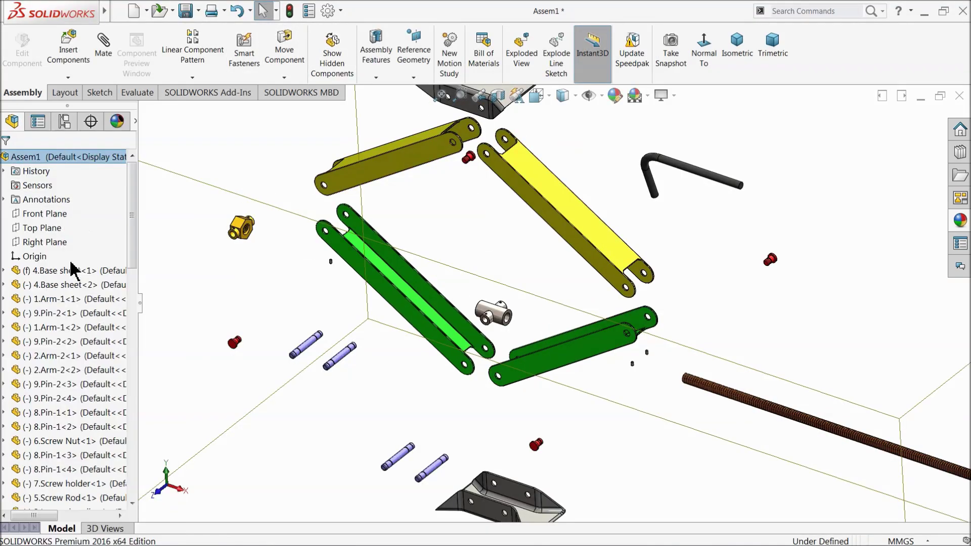
# Enable the MotionManager, open Motion Study 1, and create a new motion study for the jack assembly
pyautogui.rightClick(826, 53)
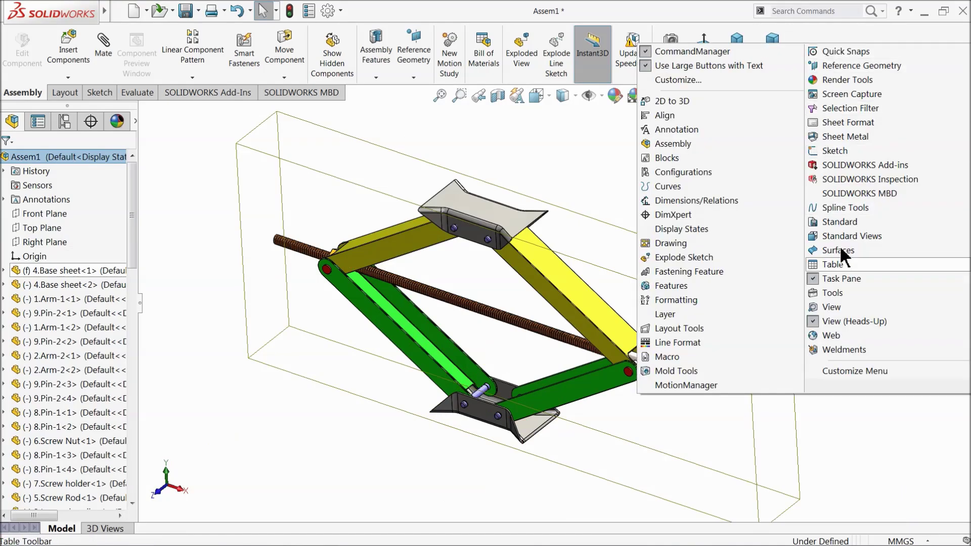
pyautogui.click(702, 386)
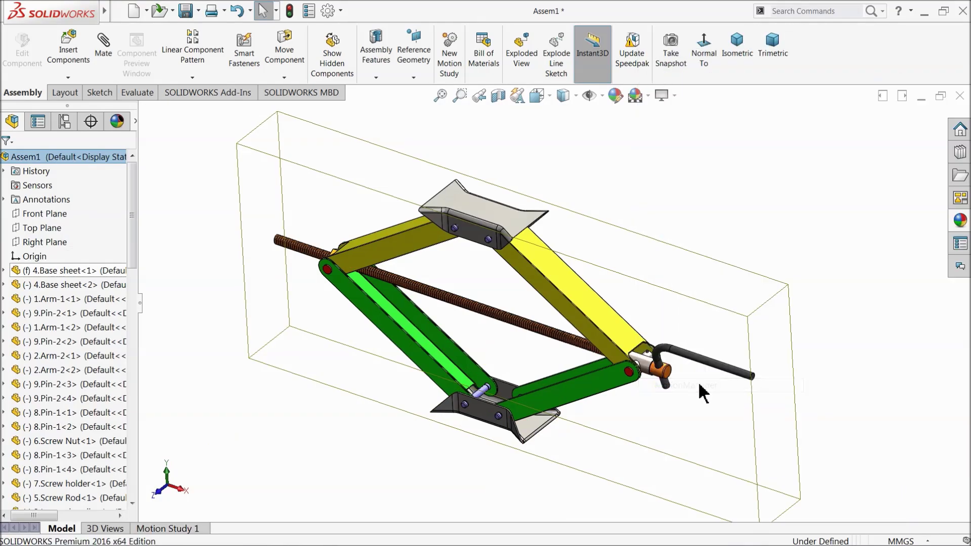
pyautogui.click(167, 529)
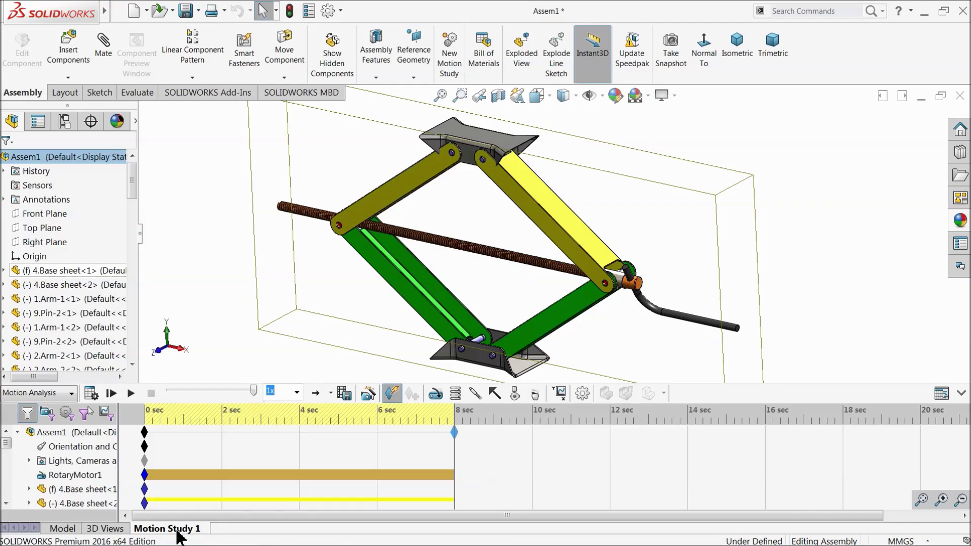
pyautogui.rightClick(179, 531)
pyautogui.click(183, 508)
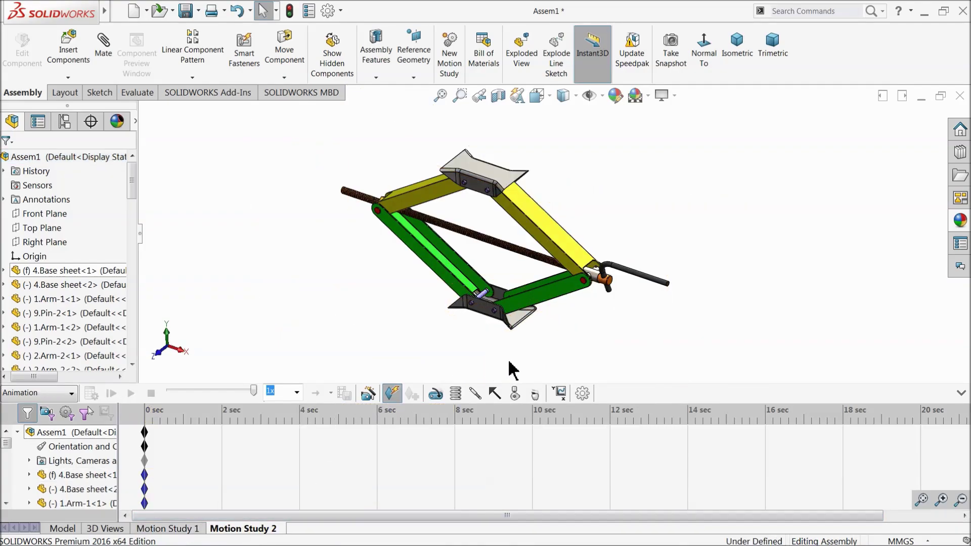
# Add an explode animation to Motion Study 2 with a duration of 15 seconds and a start time of 0 seconds
pyautogui.click(370, 399)
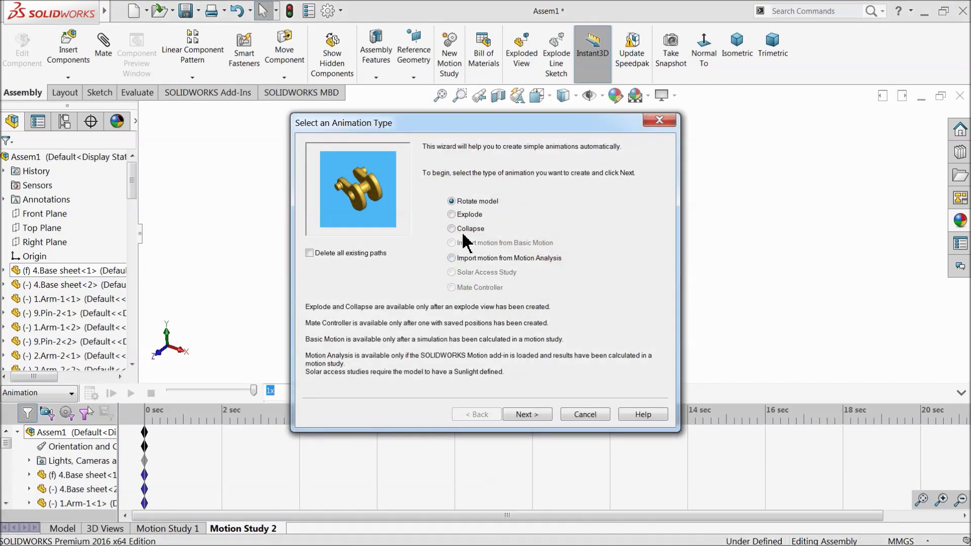
pyautogui.click(452, 214)
pyautogui.click(520, 416)
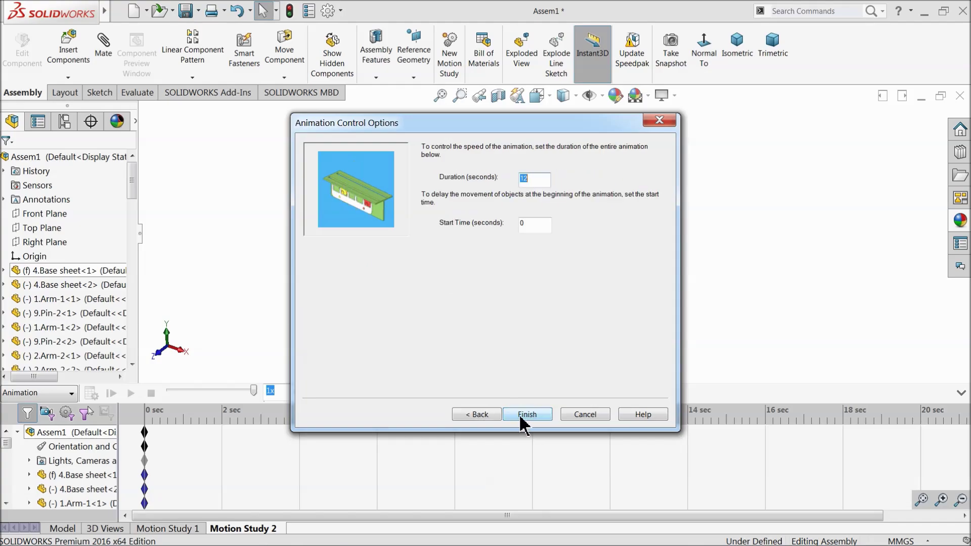
pyautogui.write('1')
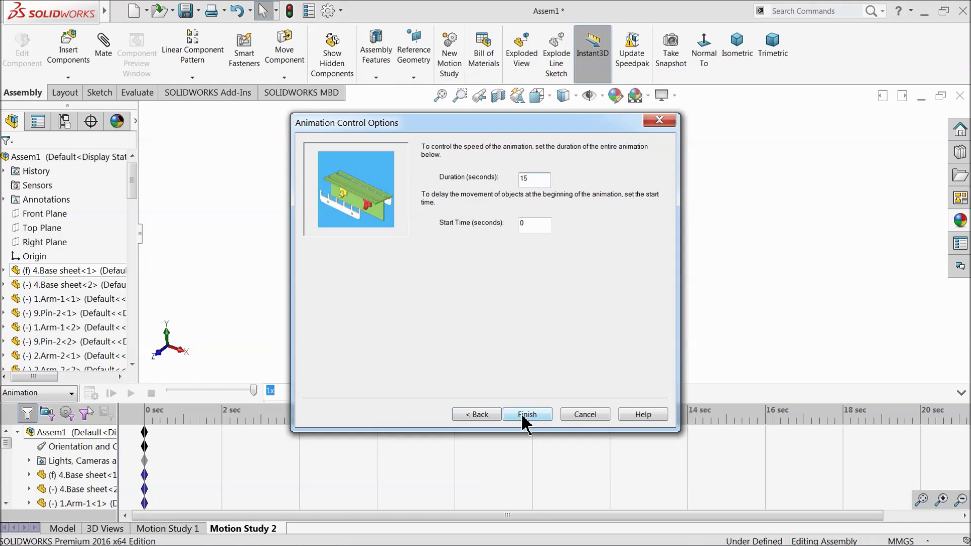
pyautogui.click(525, 416)
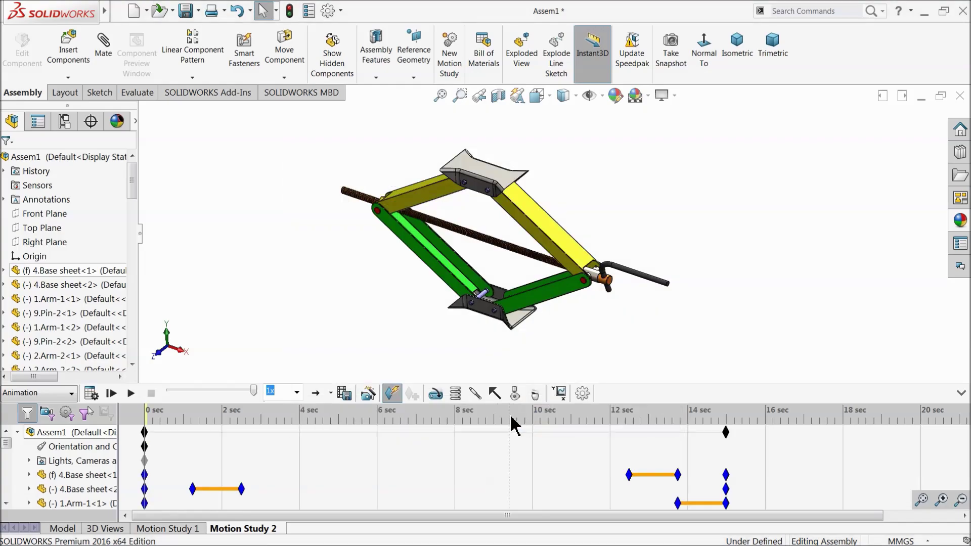
# Add a collapse animation with a duration of 15 seconds starting at 15 seconds, and calculate the motion study
pyautogui.click(374, 399)
pyautogui.click(452, 229)
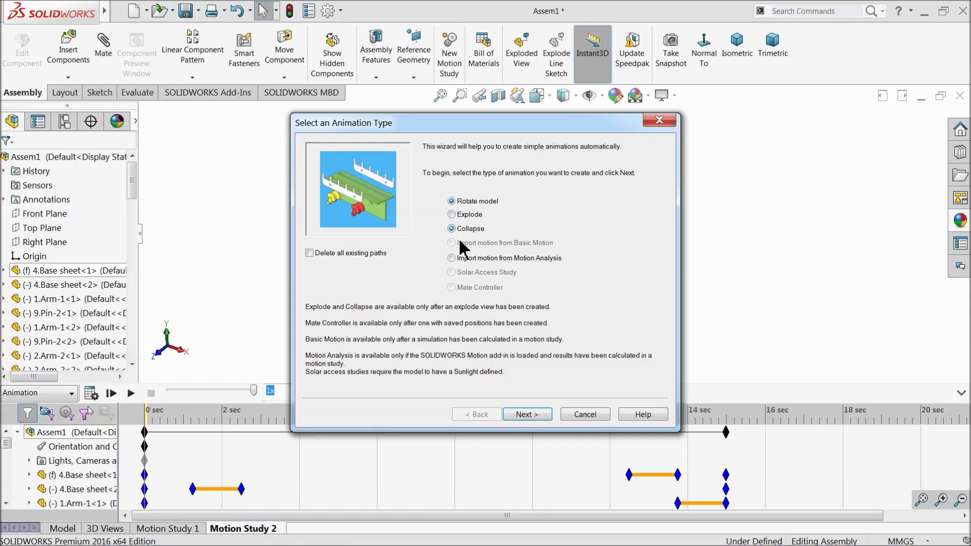
pyautogui.click(523, 418)
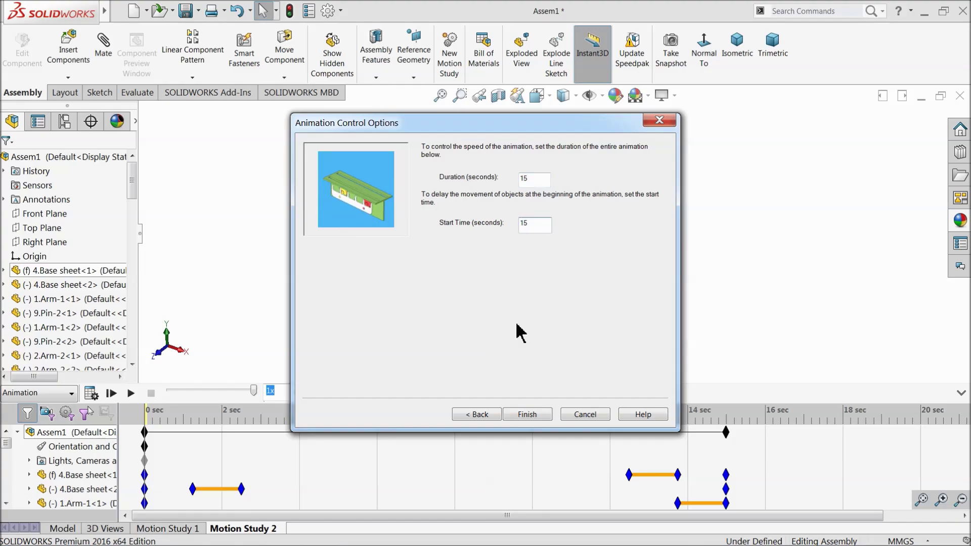
pyautogui.click(528, 421)
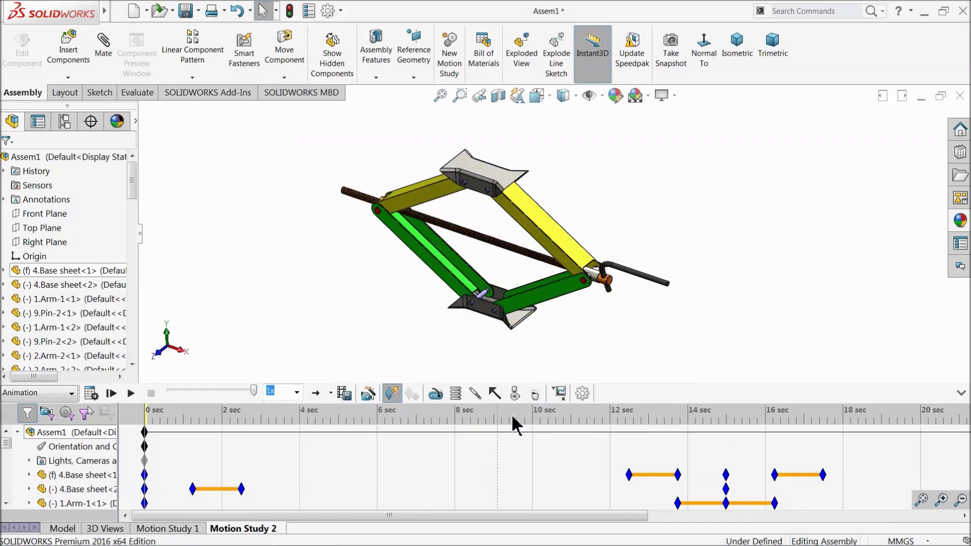
pyautogui.click(90, 396)
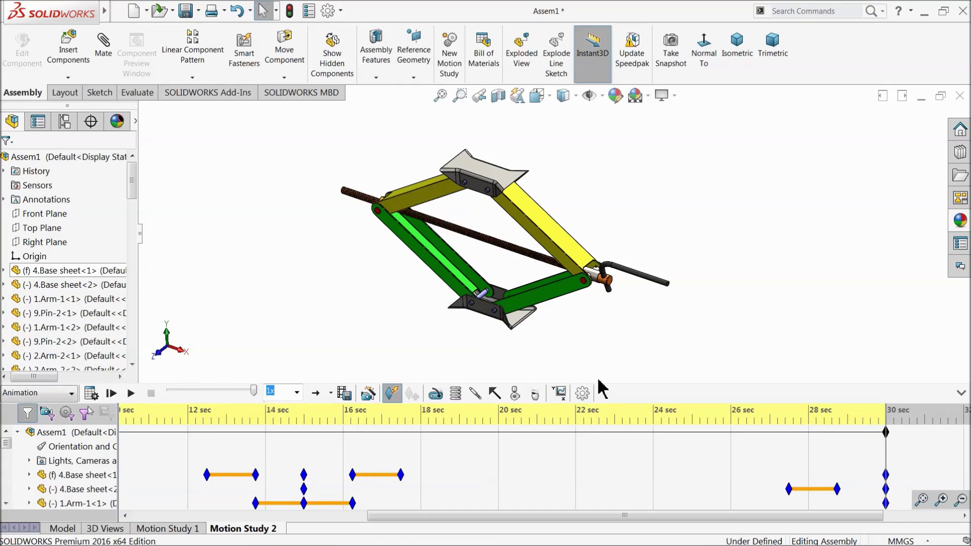
# Minimize the motion study timeline and move the upper 4.Base sheet<2> to try the jack's motion, then clear the selection
pyautogui.click(961, 395)
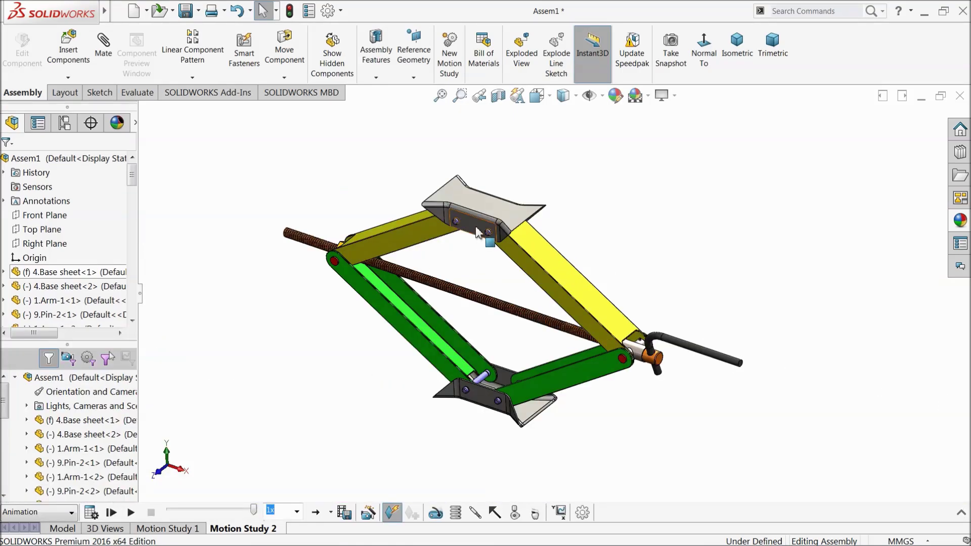
pyautogui.moveTo(477, 232); pyautogui.dragTo(445, 216)
pyautogui.scroll(-2, 488, 253)
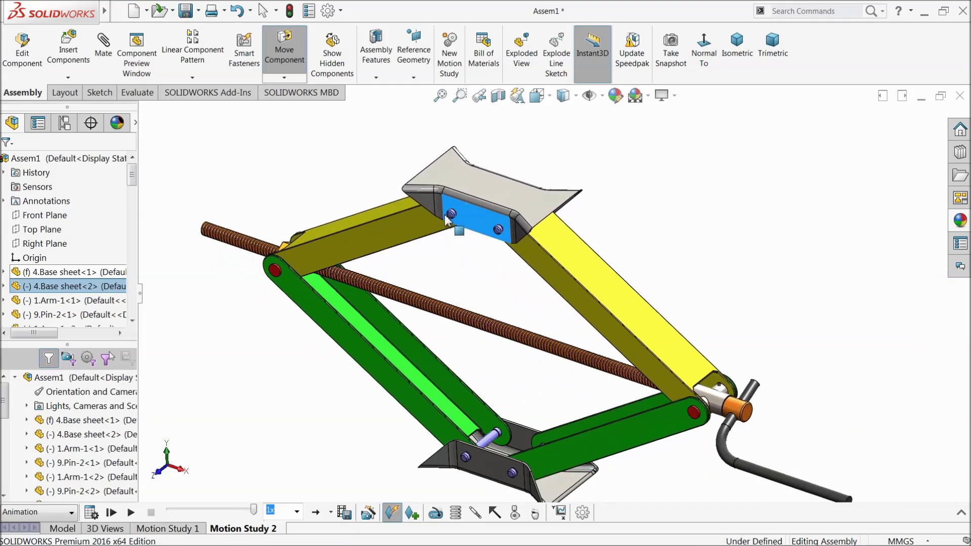
pyautogui.press('Escape')
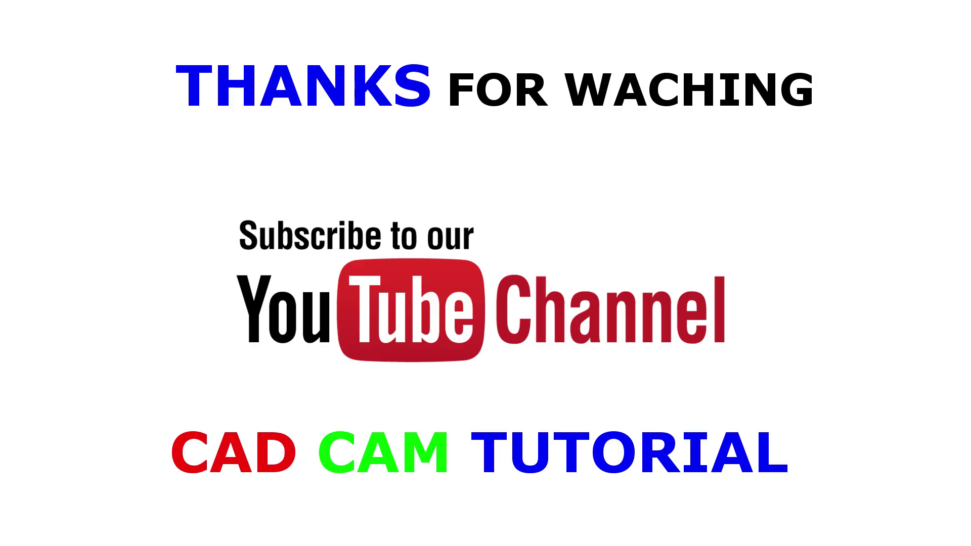